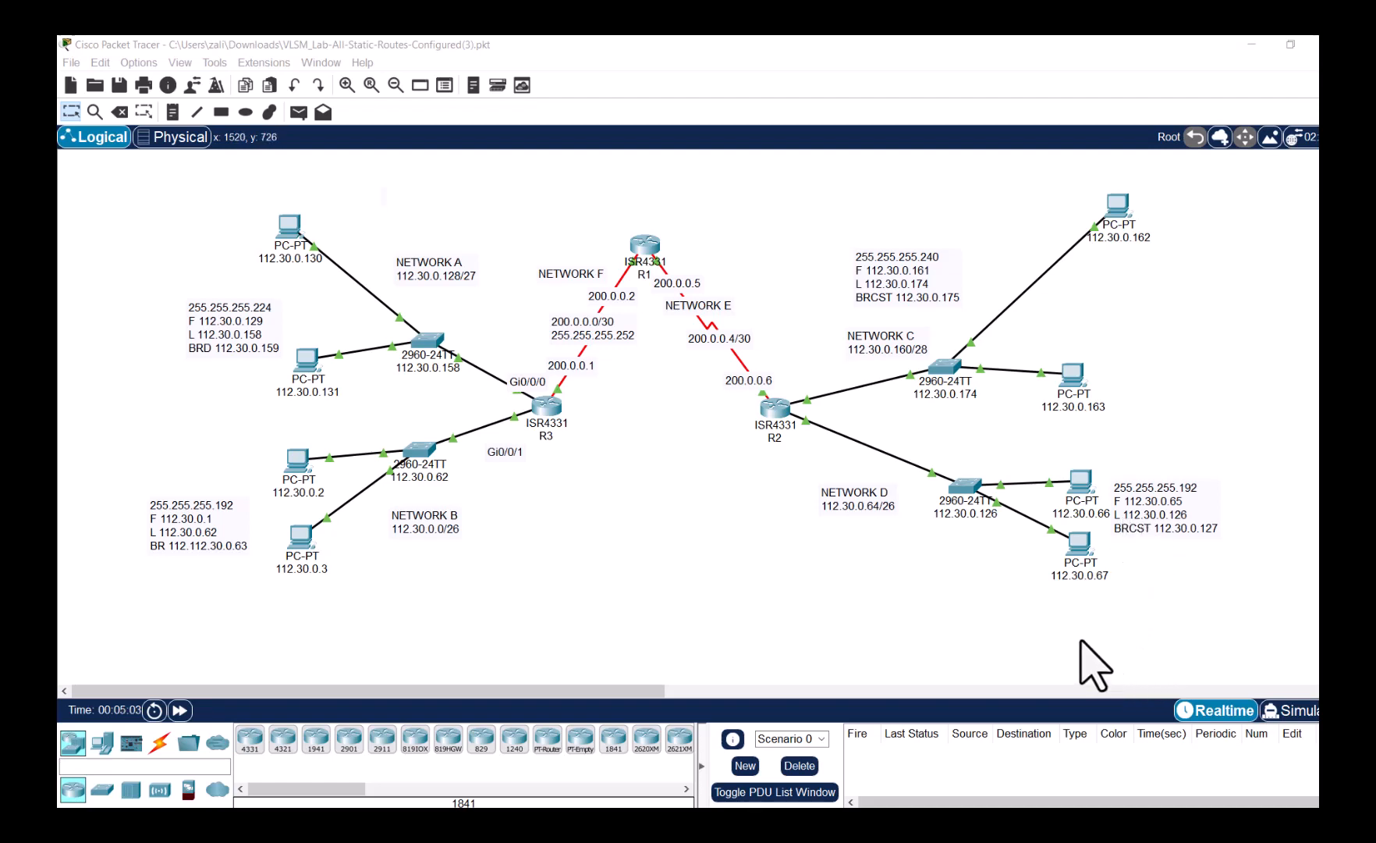
- Rename the NETWORK C note to 'Servers LAN', with the subnet address on its own line
double_click(884, 341)
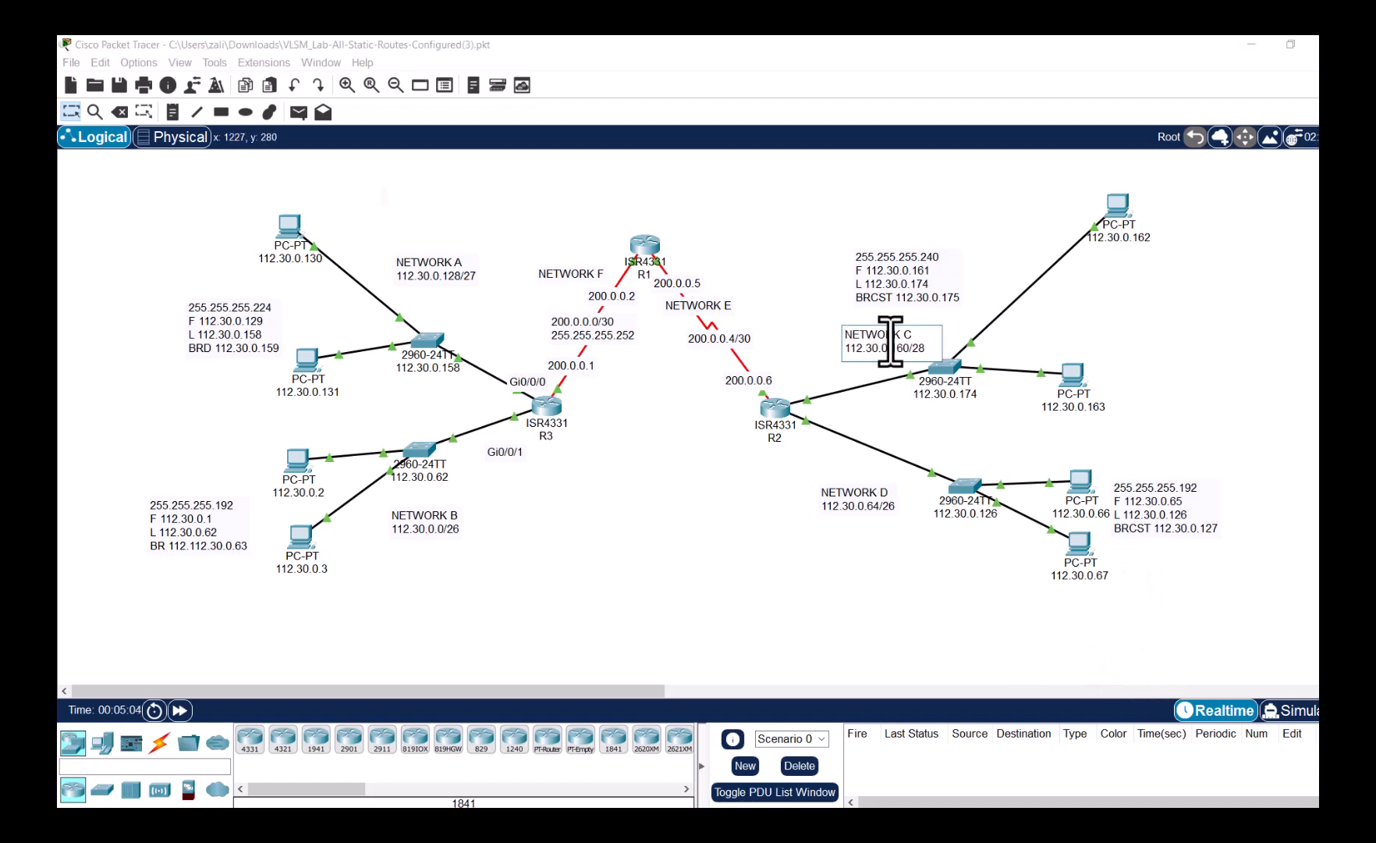
triple_click(884, 334)
type("Server")
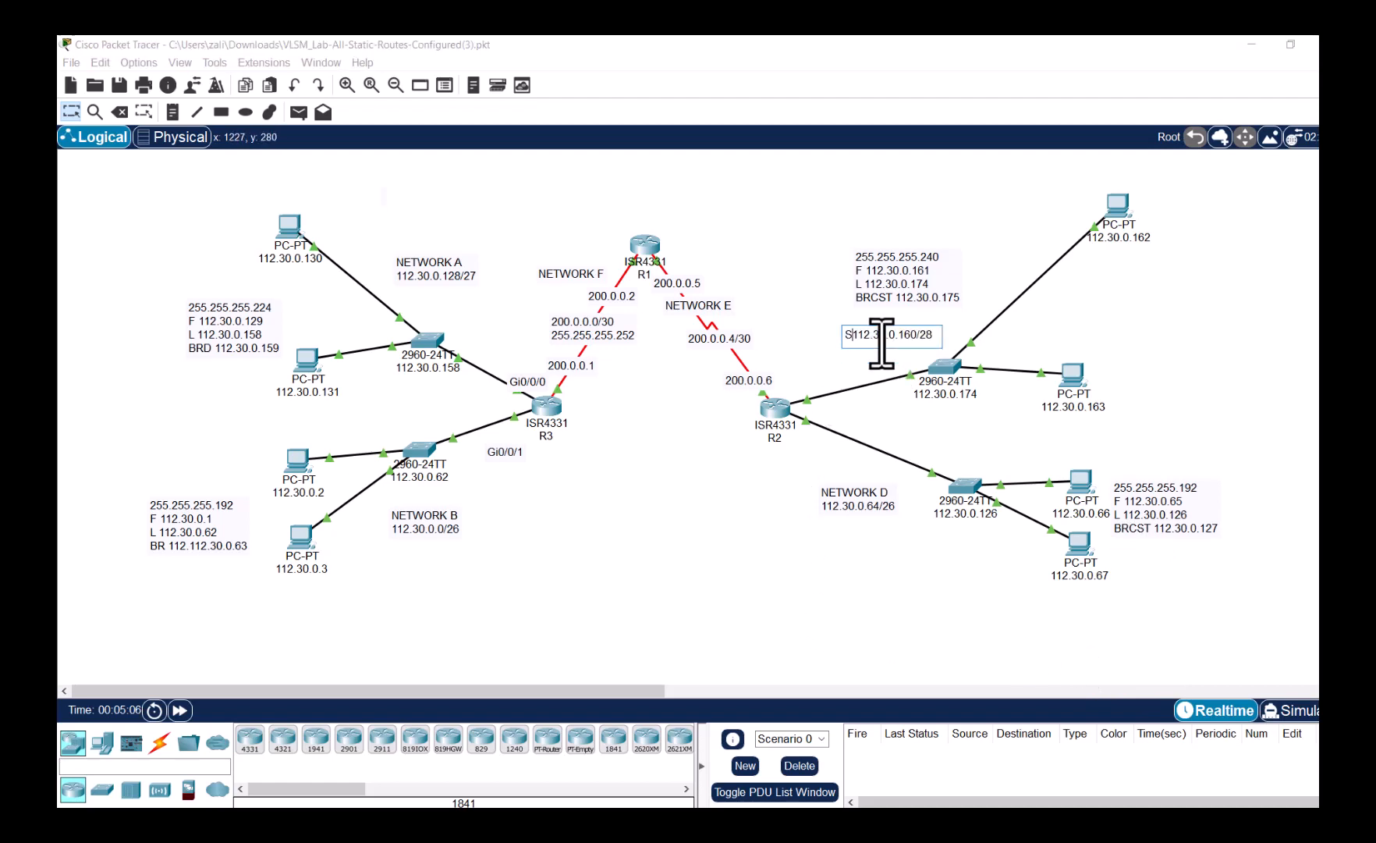
key("BackSpace")
type("s LAN")
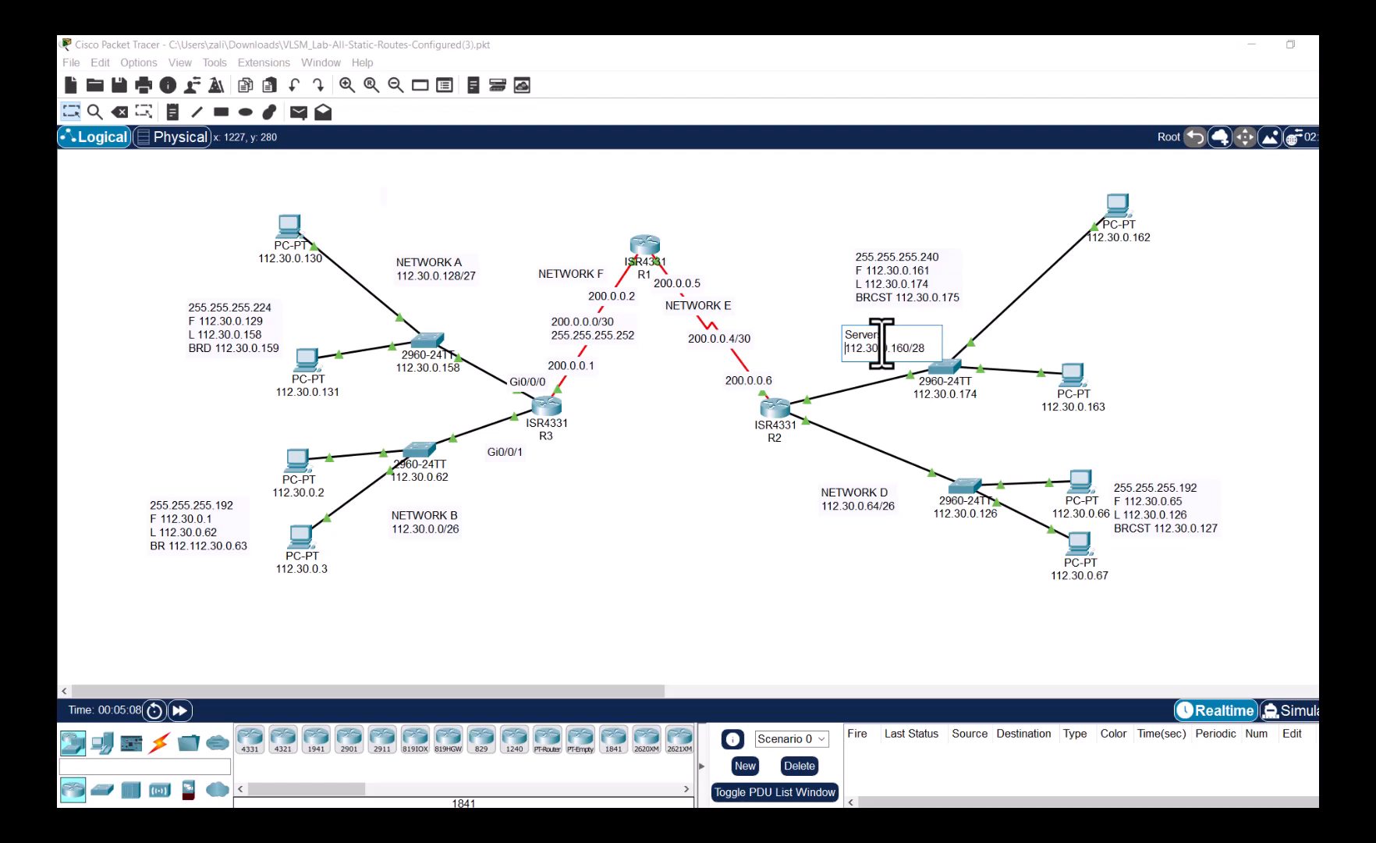
key("Return")
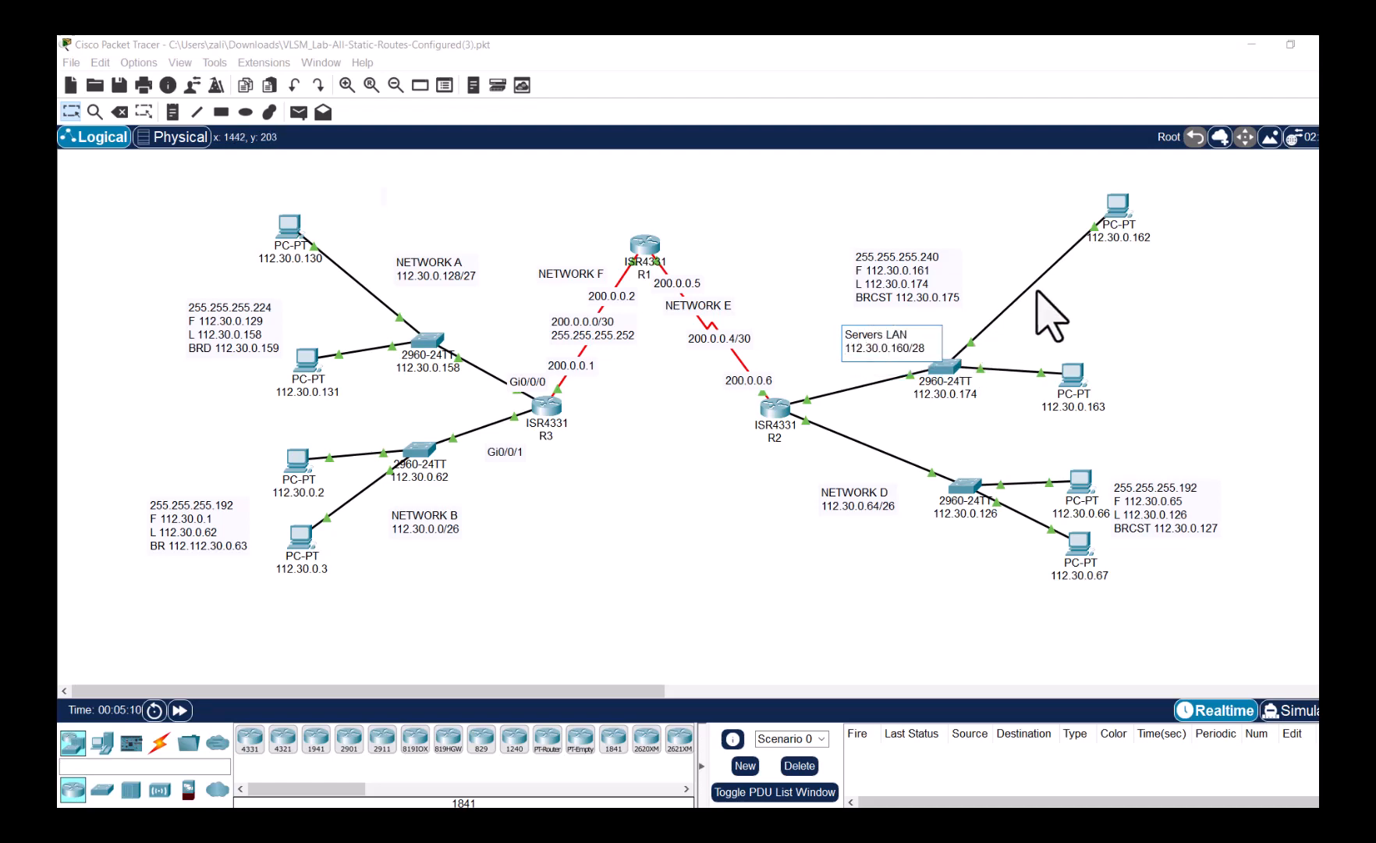
left_click(1168, 344)
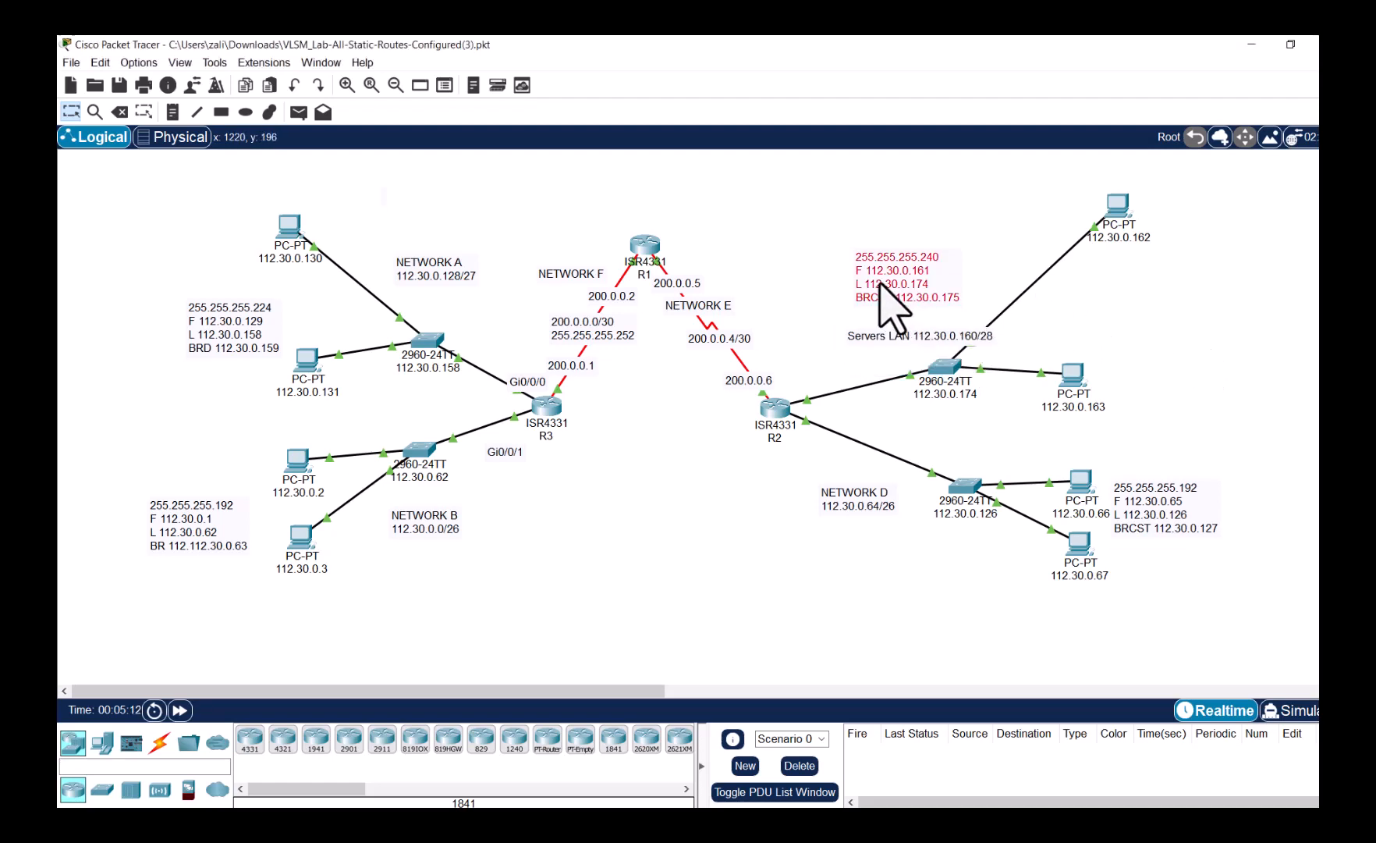
- Move the subnet details note up-left and place the Servers LAN label beneath it
left_click_drag(896, 290, 832, 253)
left_click_drag(904, 340, 841, 282)
left_click(992, 247)
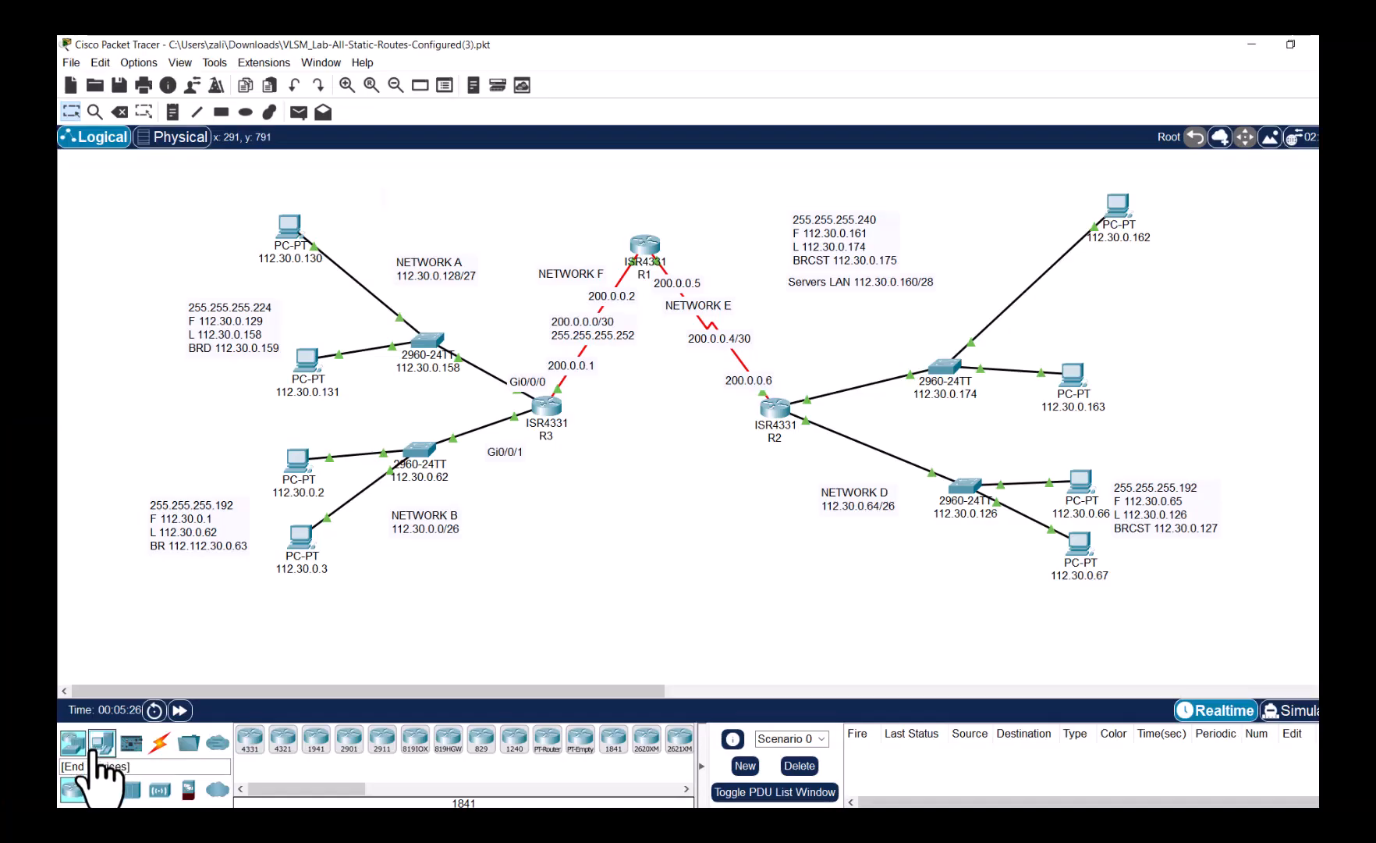
- Show the End Devices category so PC, Laptop and Server are listed
left_click(95, 749)
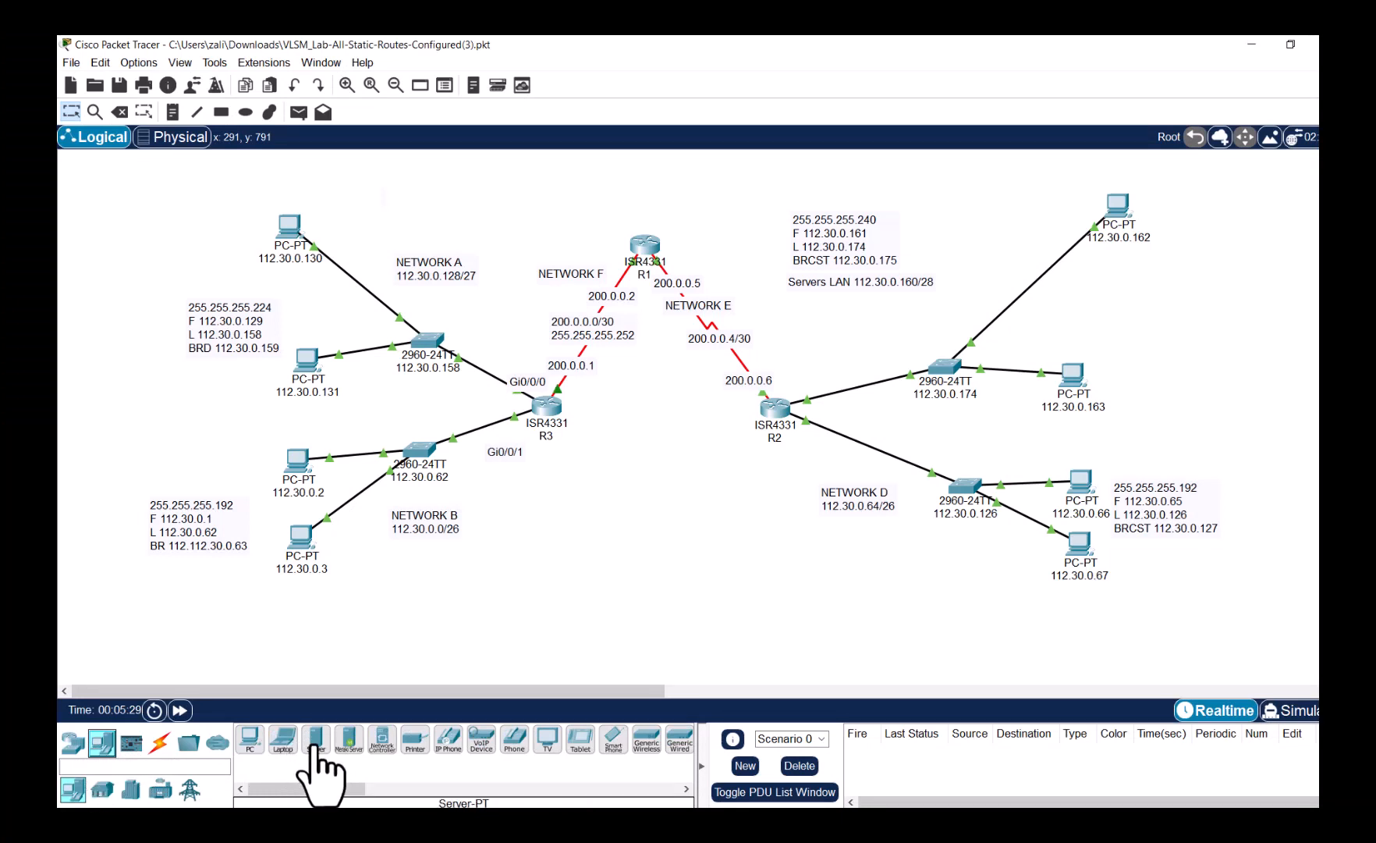
- Add a Server-PT above the Servers LAN switch, cabling FastEthernet0 to switch Fa0/3 with copper straight-through
left_click_drag(316, 748, 992, 195)
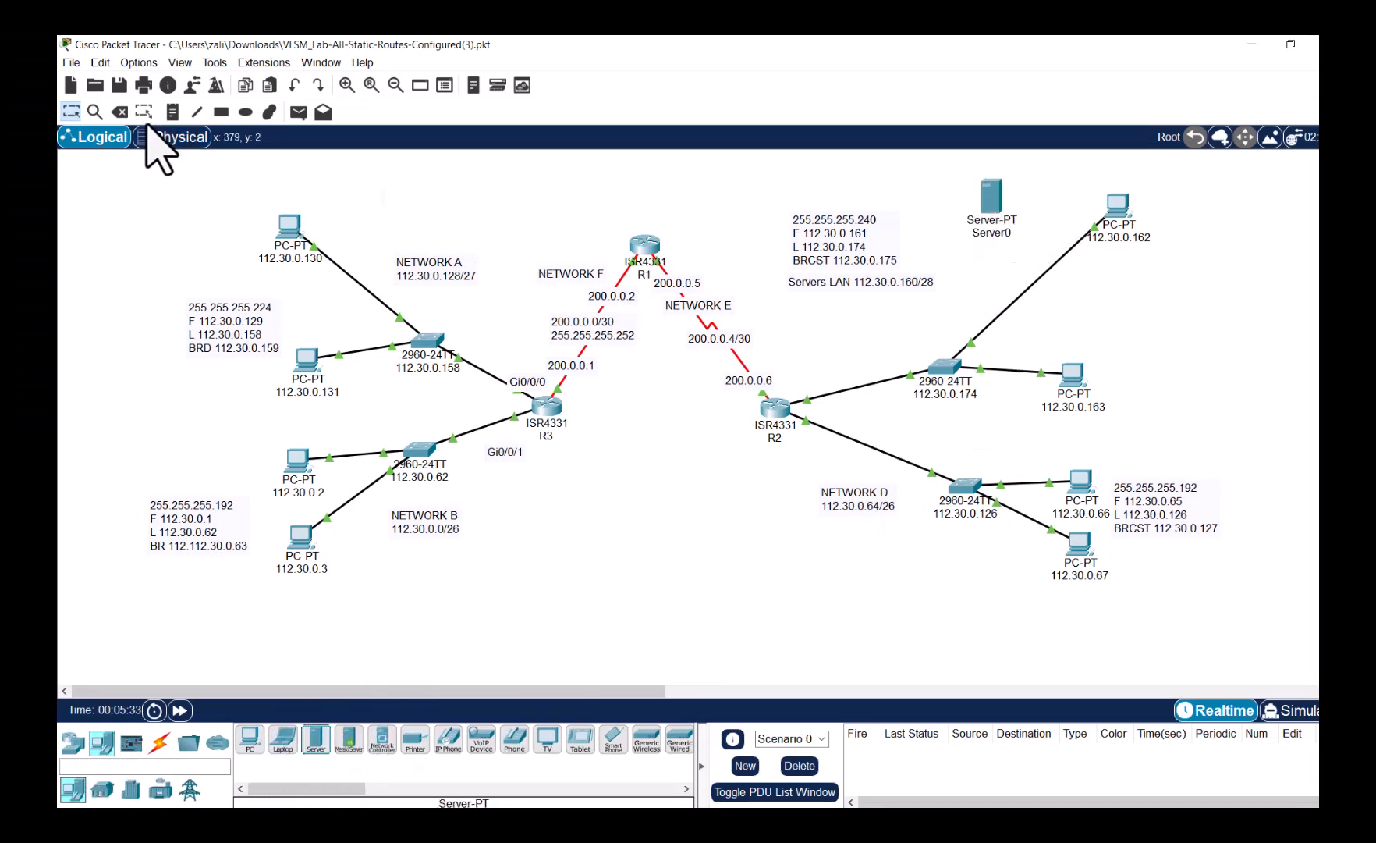
left_click(203, 117)
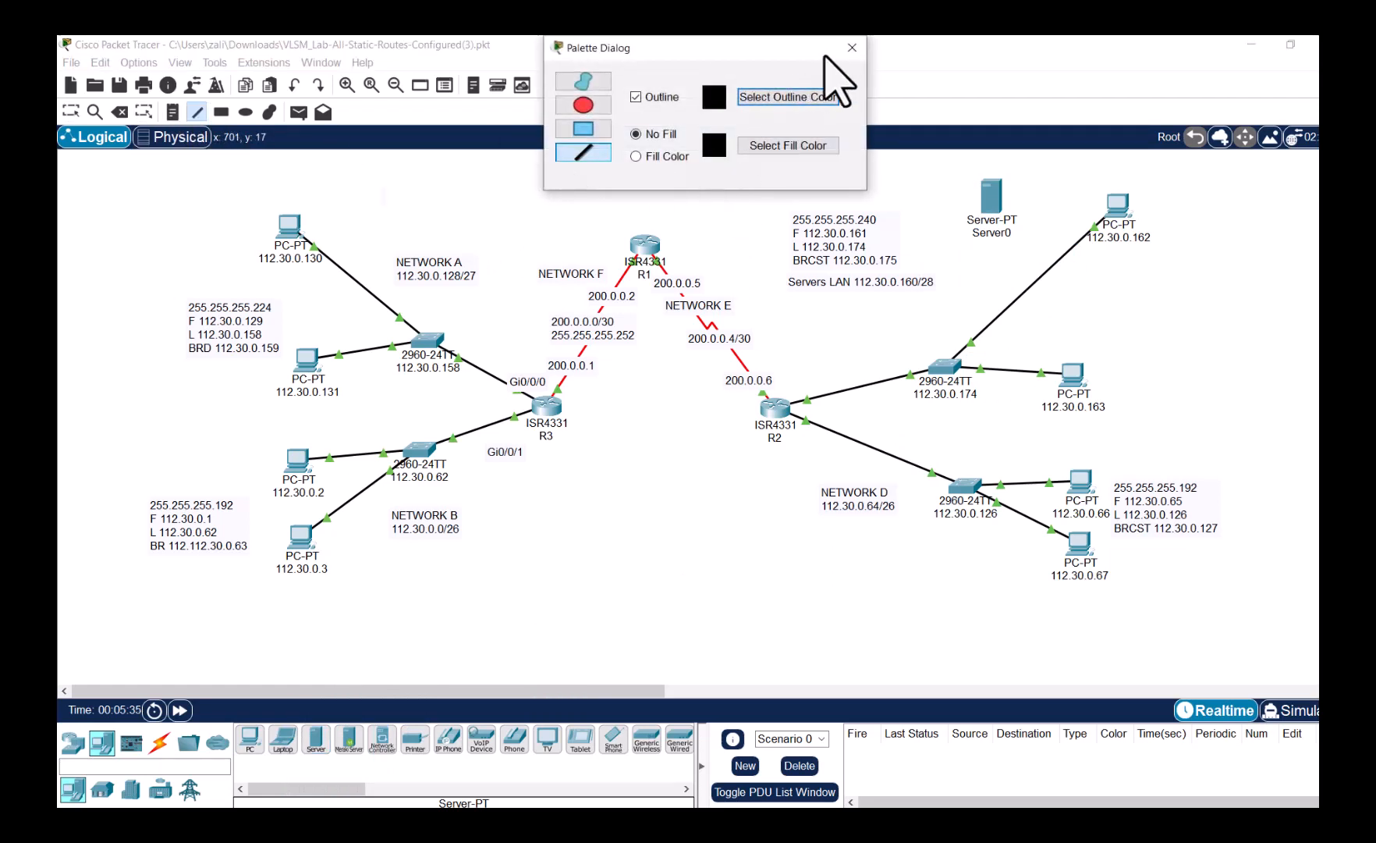
left_click(850, 48)
left_click(161, 742)
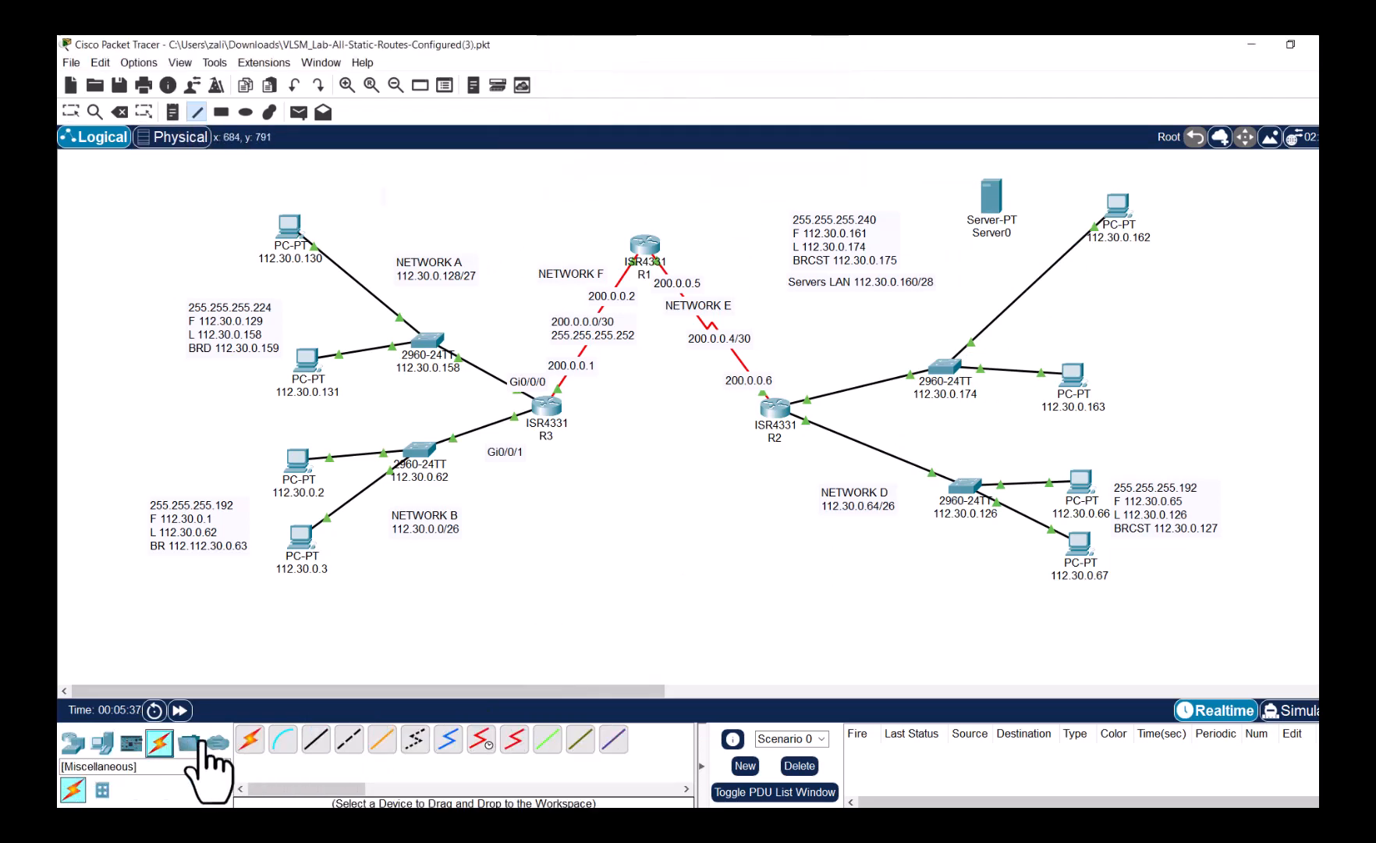
left_click(320, 740)
left_click(996, 205)
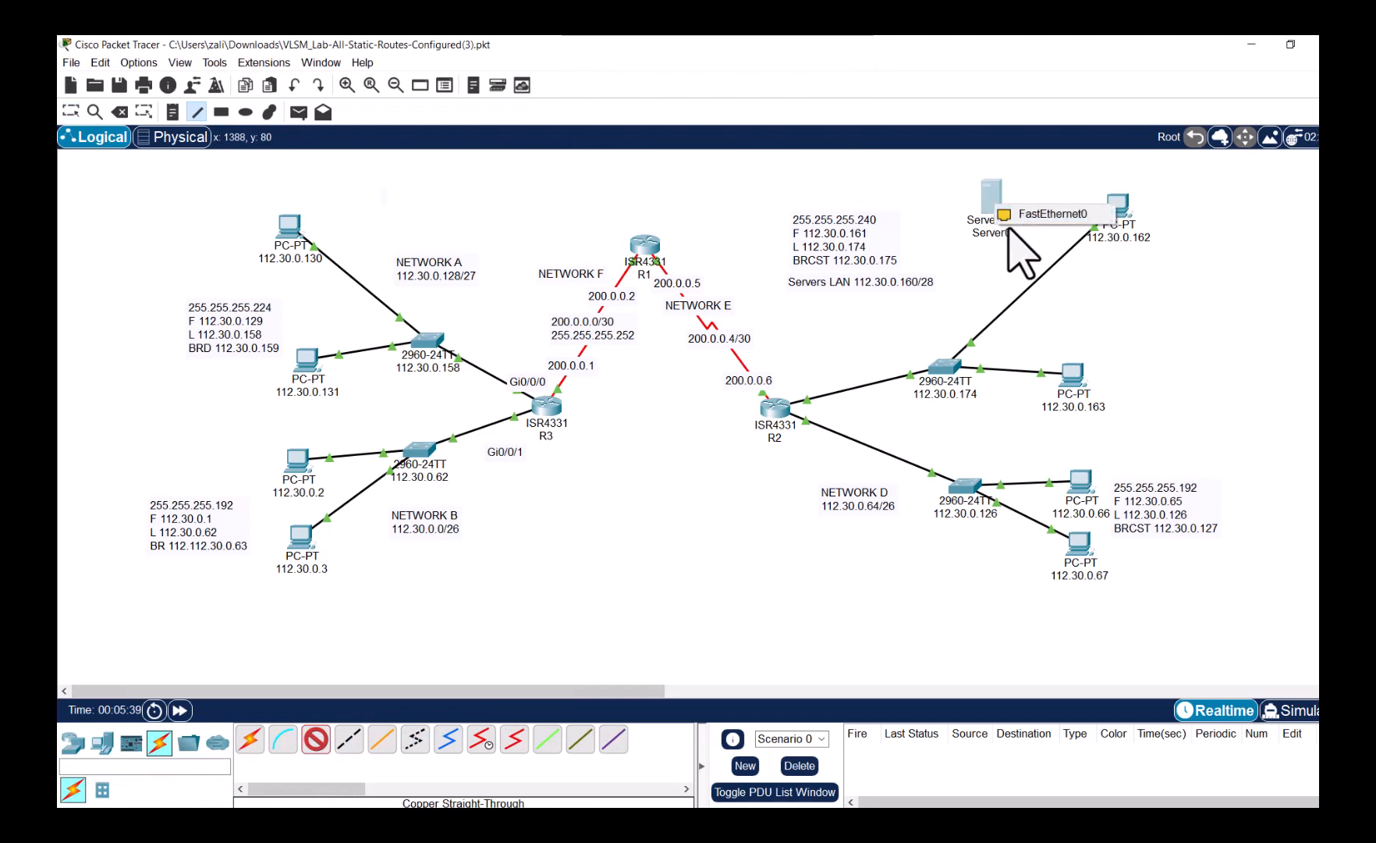
left_click(1022, 216)
left_click(945, 367)
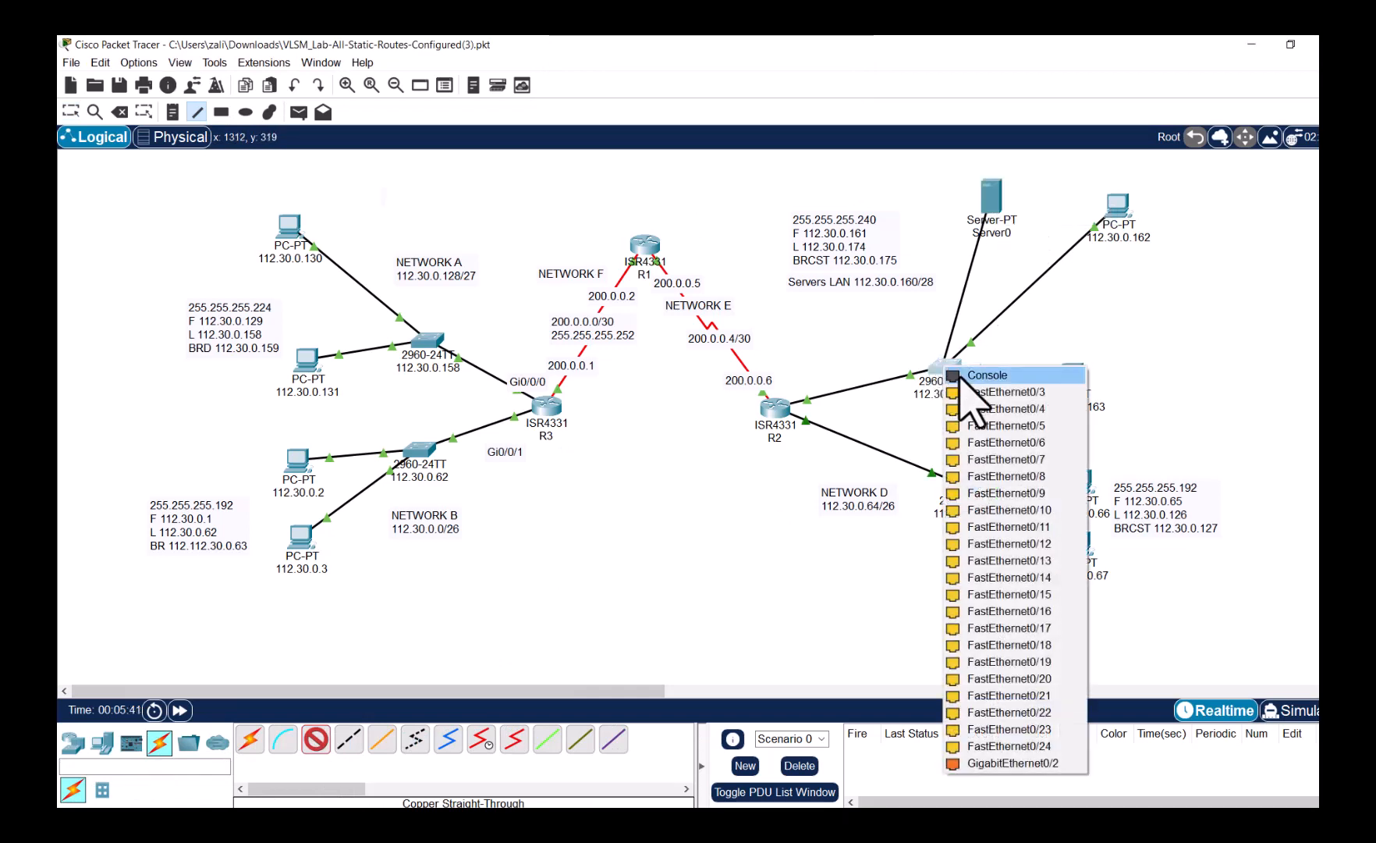
left_click(972, 392)
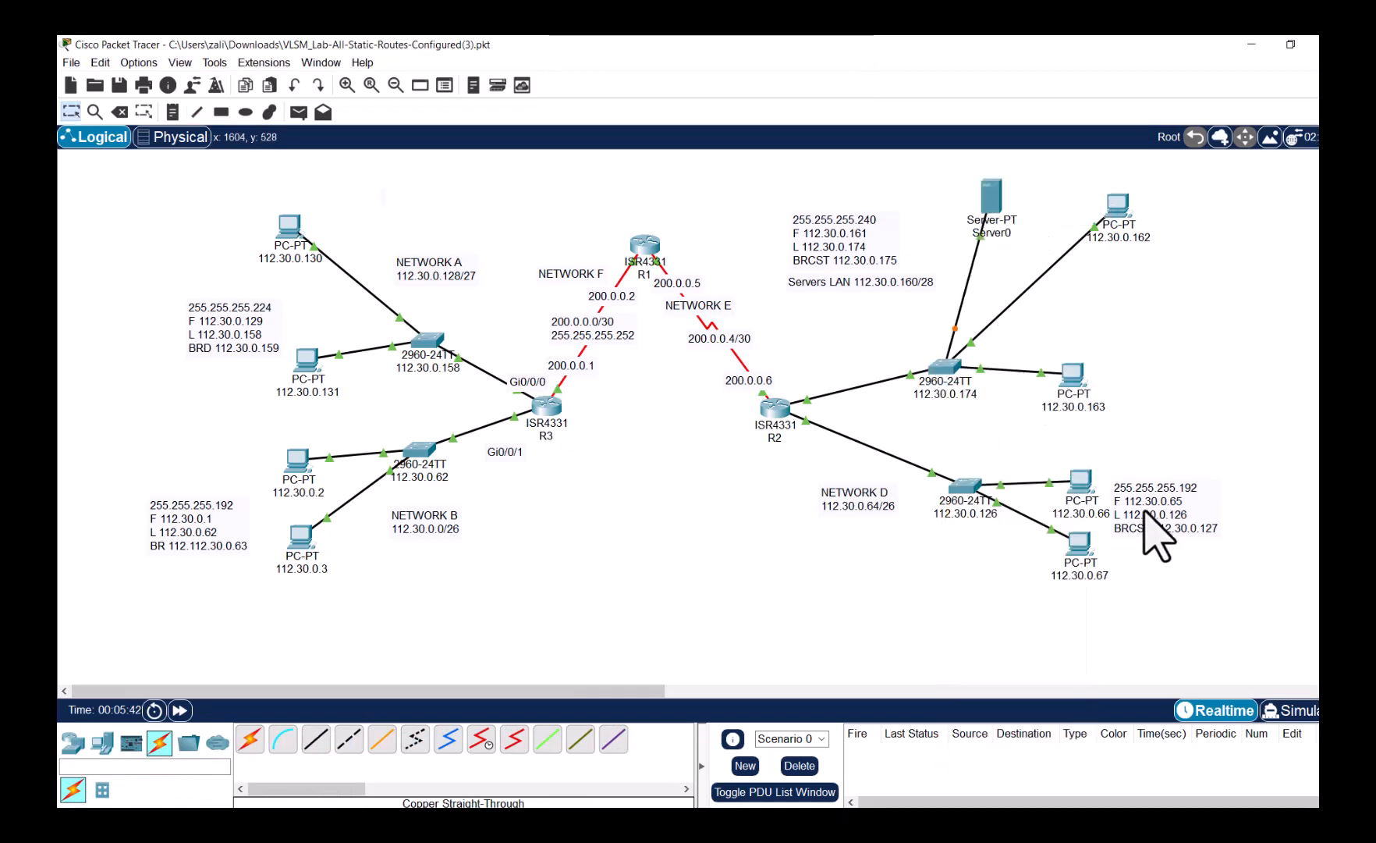
left_click(993, 233)
type("www")
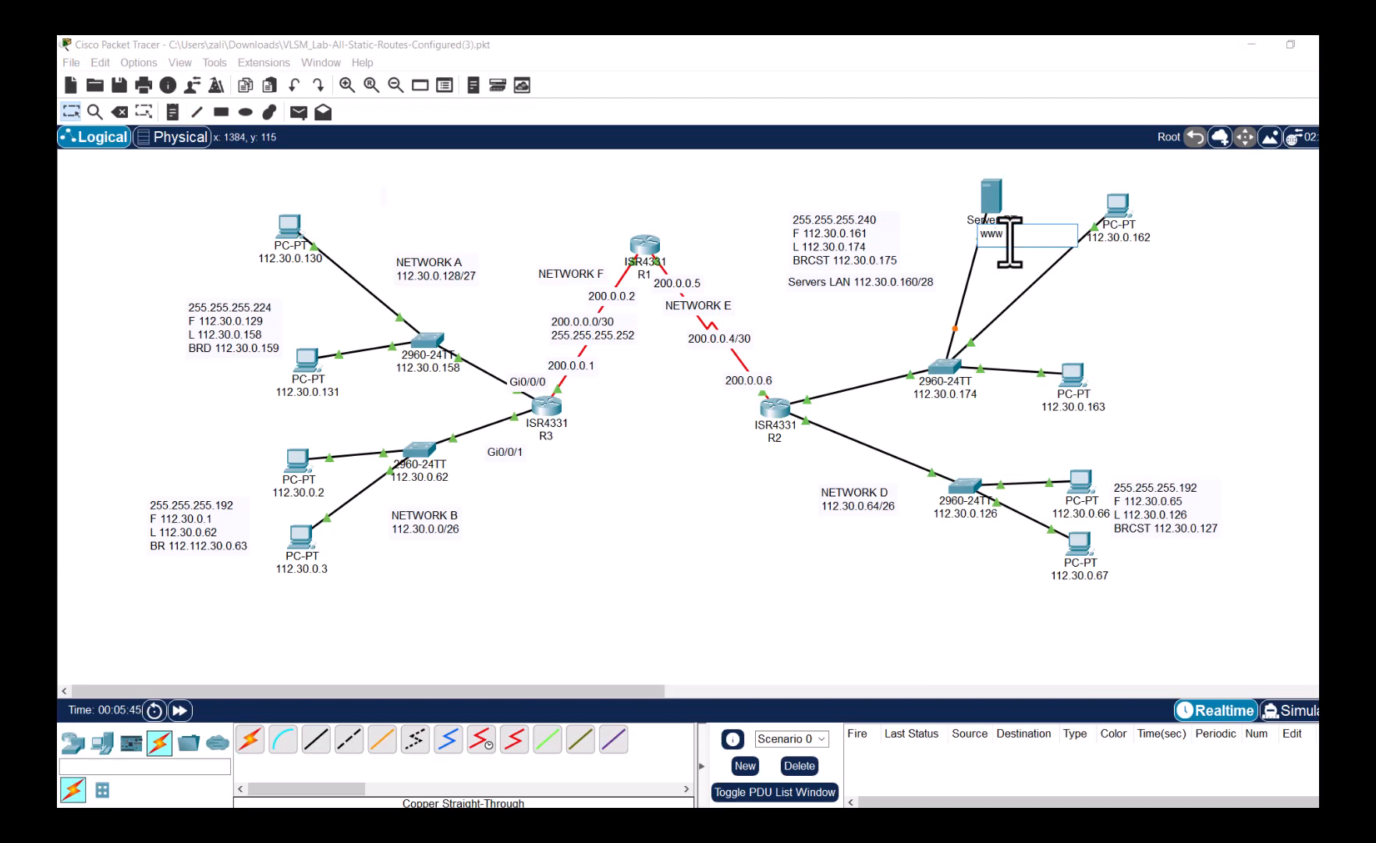
type(".final.co")
type("m 112.30.0.165")
left_click(1162, 294)
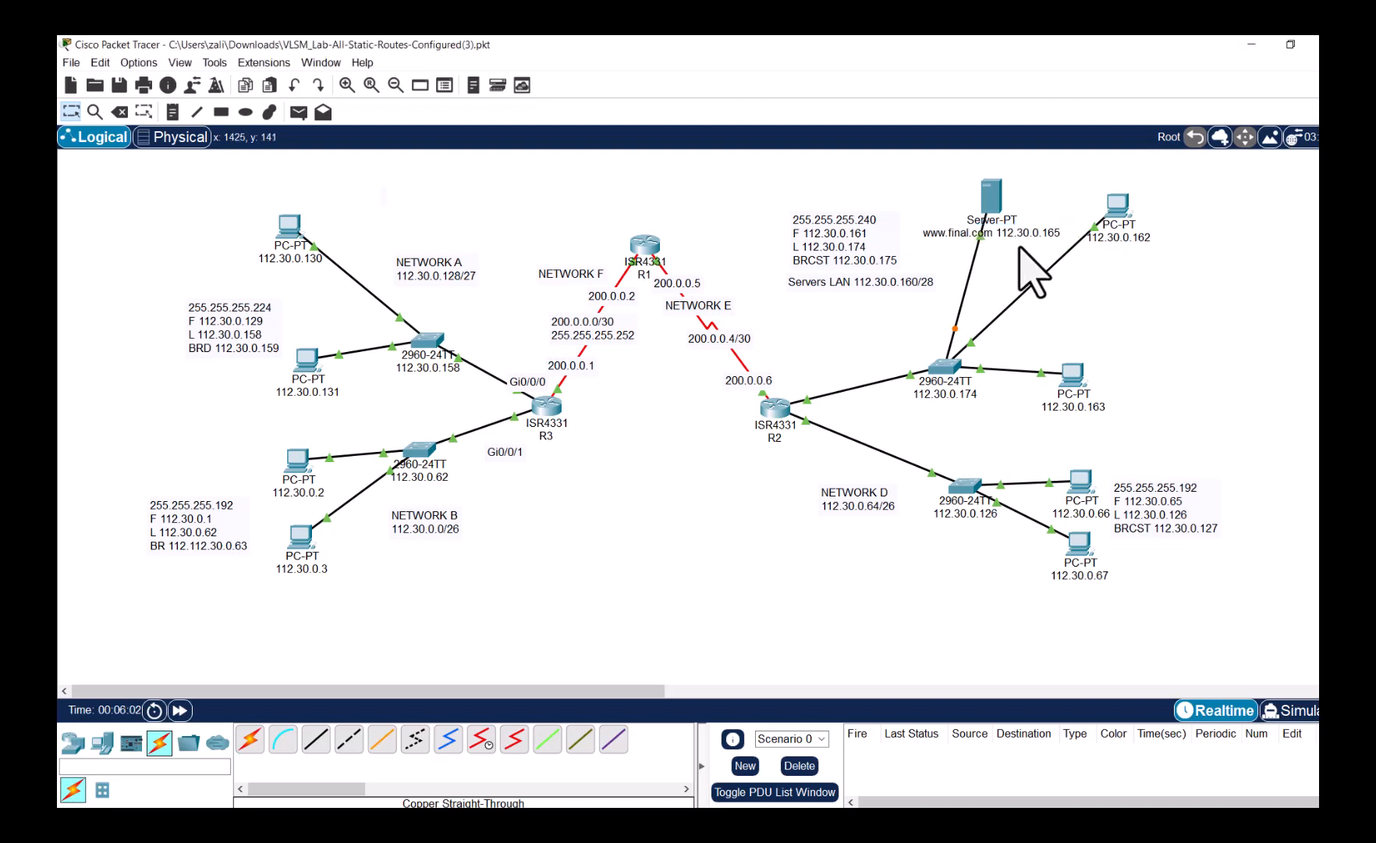
left_click(994, 197)
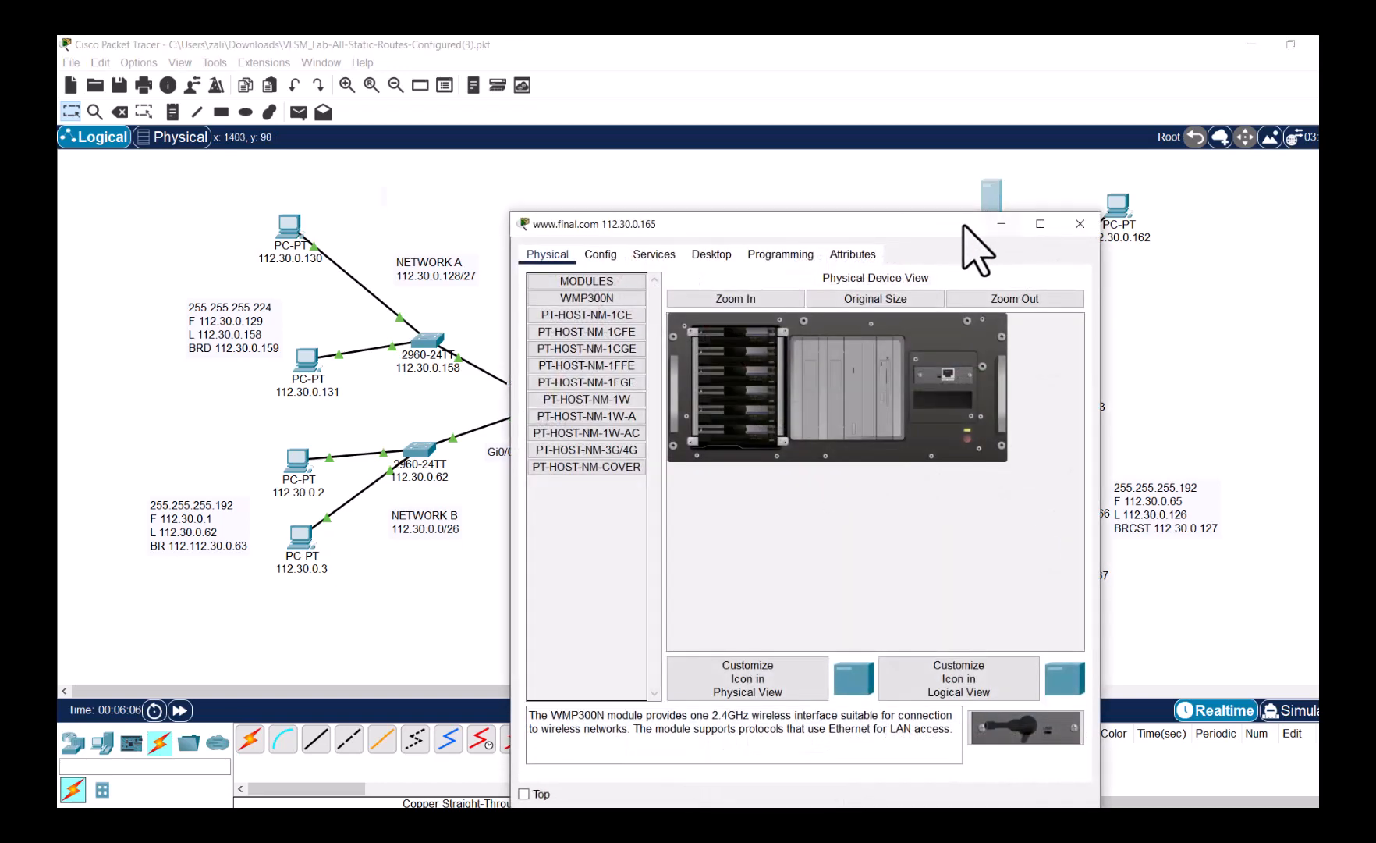
left_click_drag(950, 226, 731, 183)
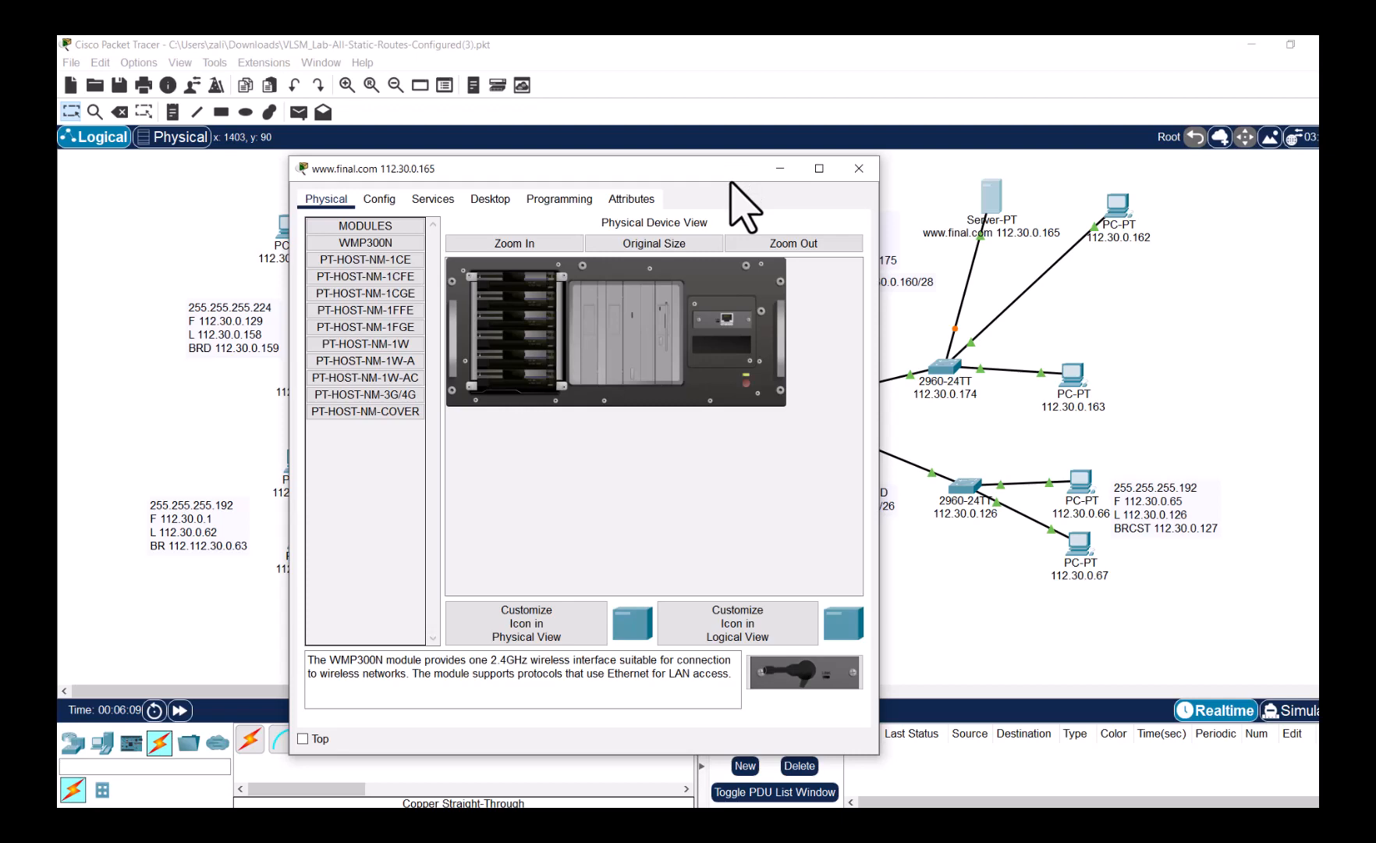
left_click(859, 169)
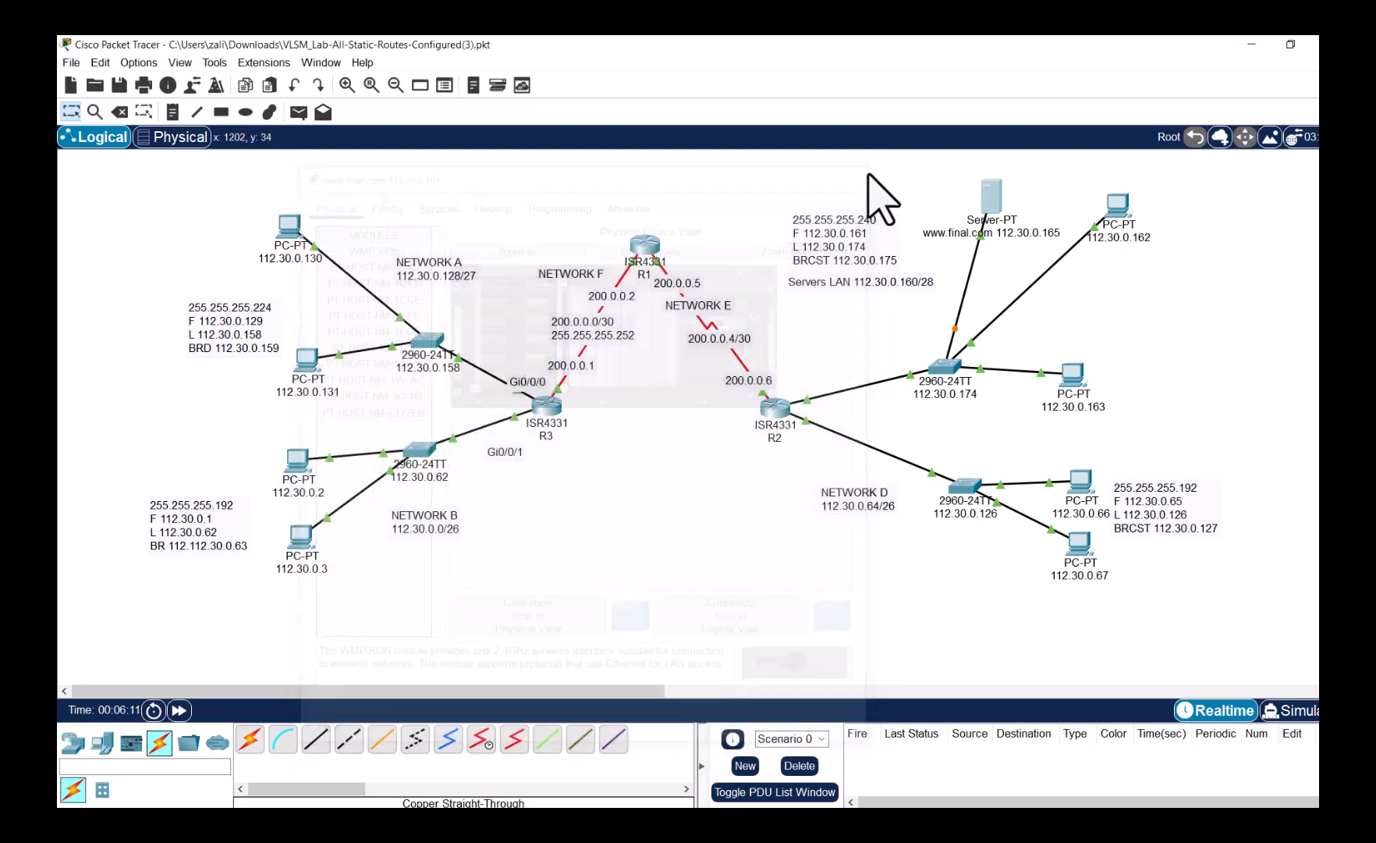
left_click(994, 193)
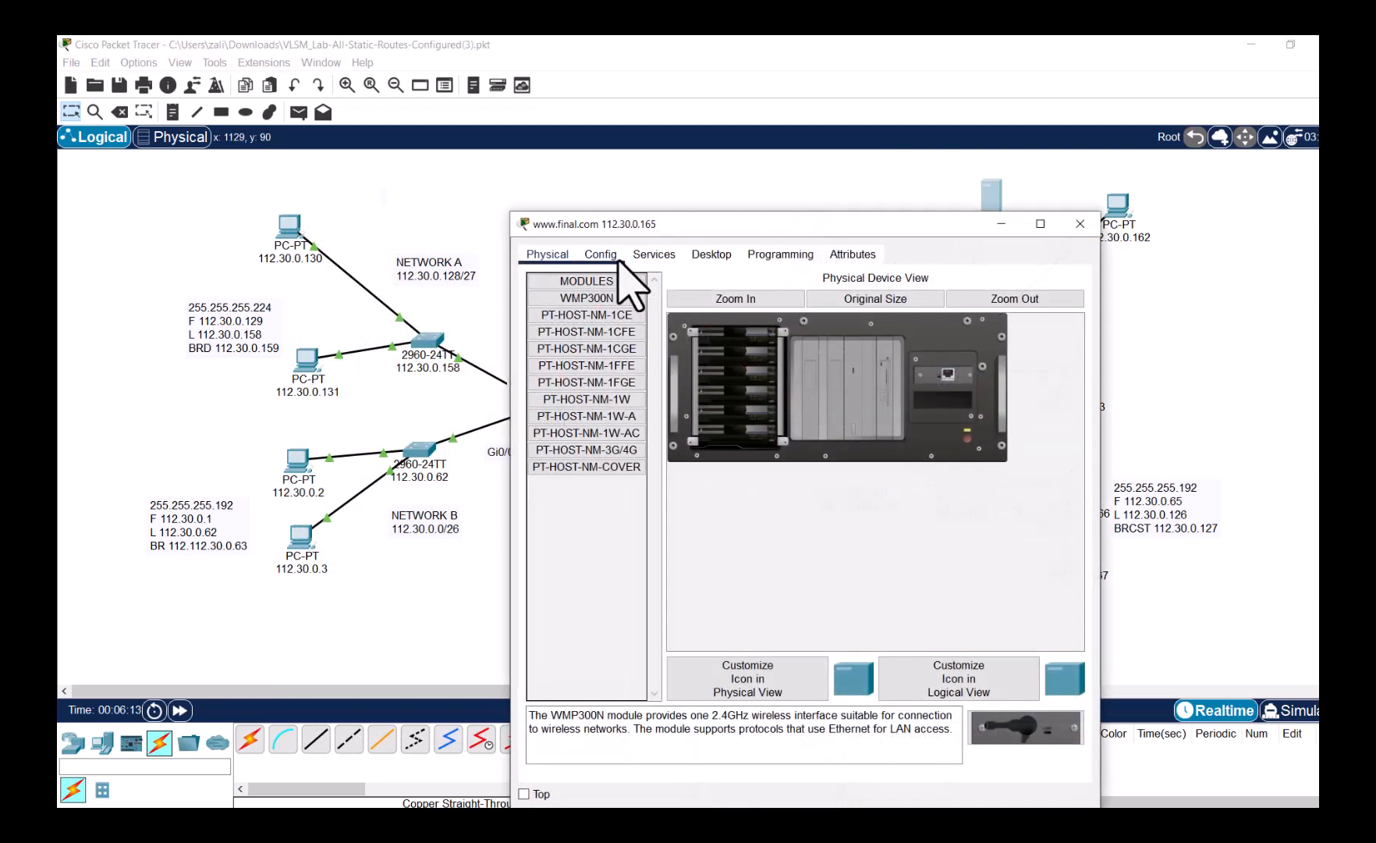
left_click(690, 254)
left_click(566, 303)
left_click_drag(751, 226, 441, 231)
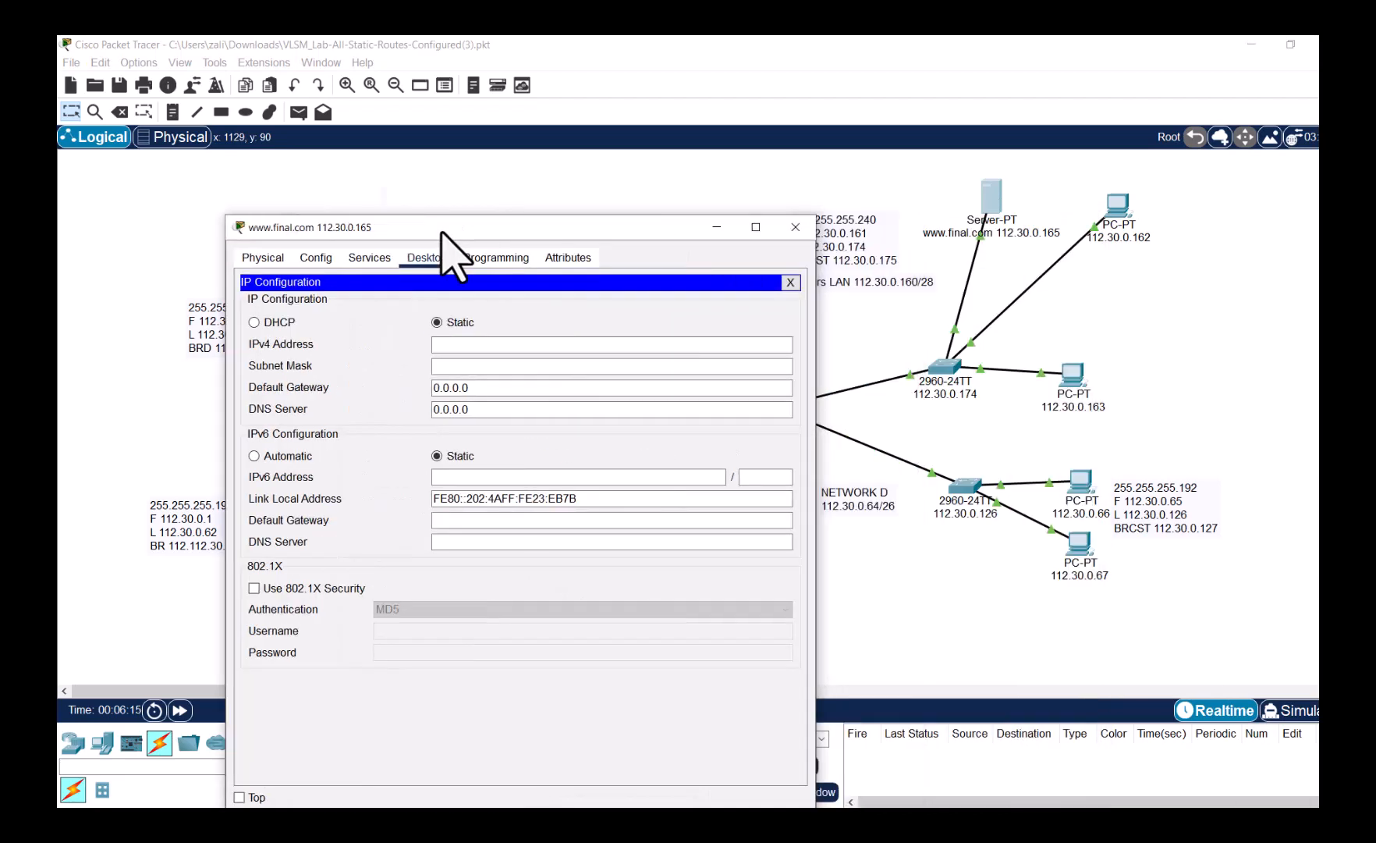
- Give the server IP 112.30.0.165, mask 255.255.255.240 and gateway 112.30.0.161
left_click(447, 343)
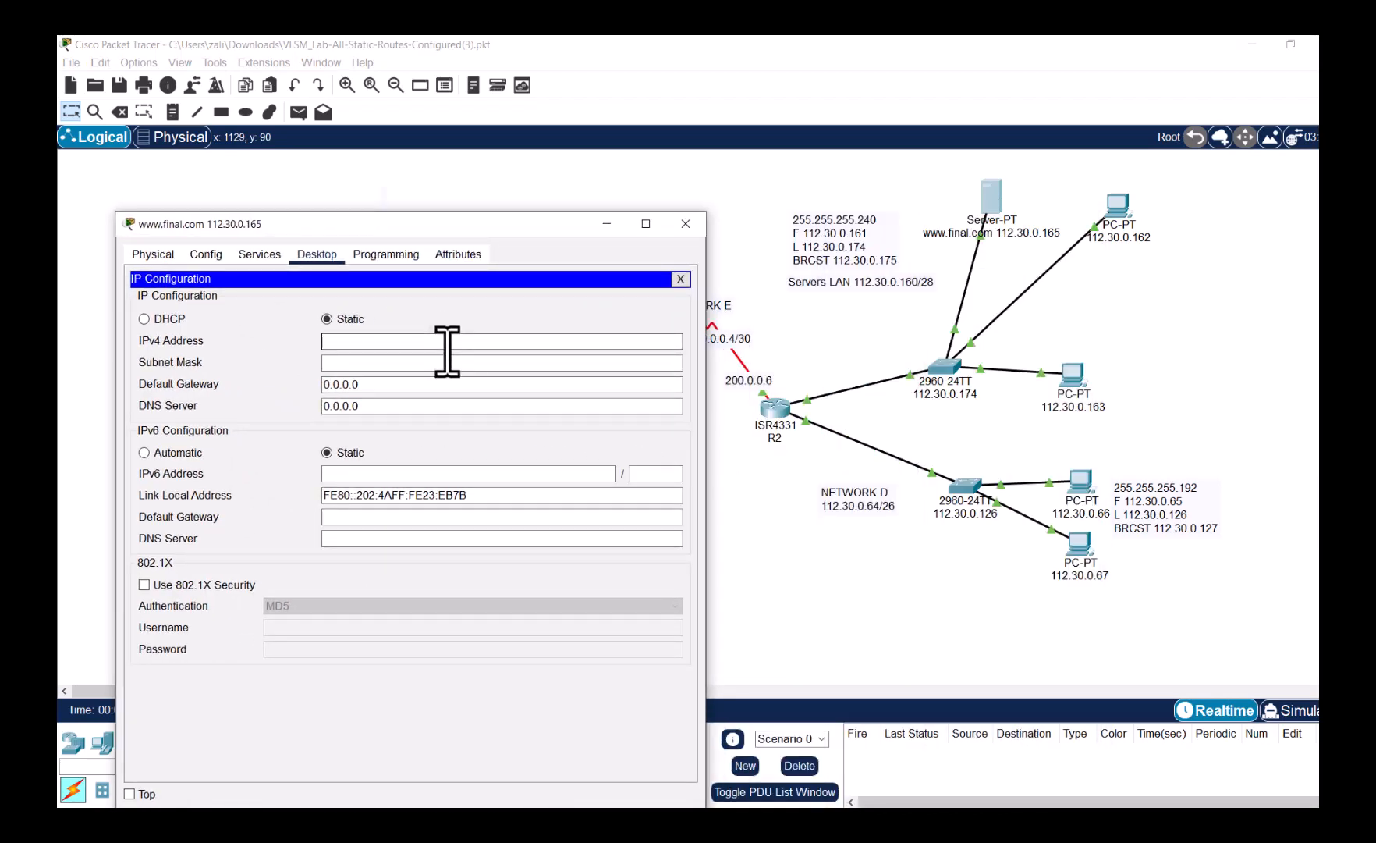
type("112.30.0.165")
key("Tab")
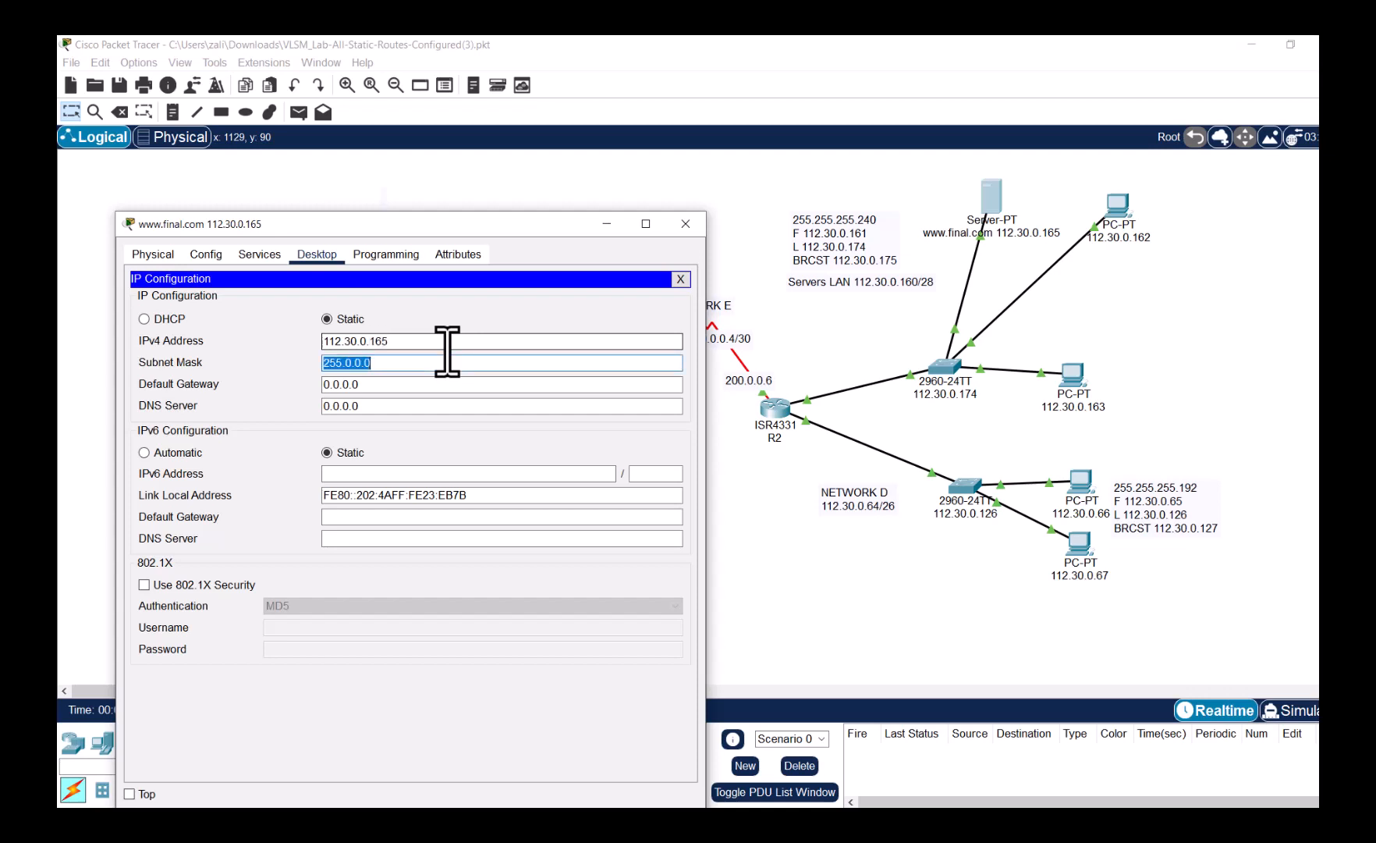
type("255.255.255.240")
key("Tab")
type("112")
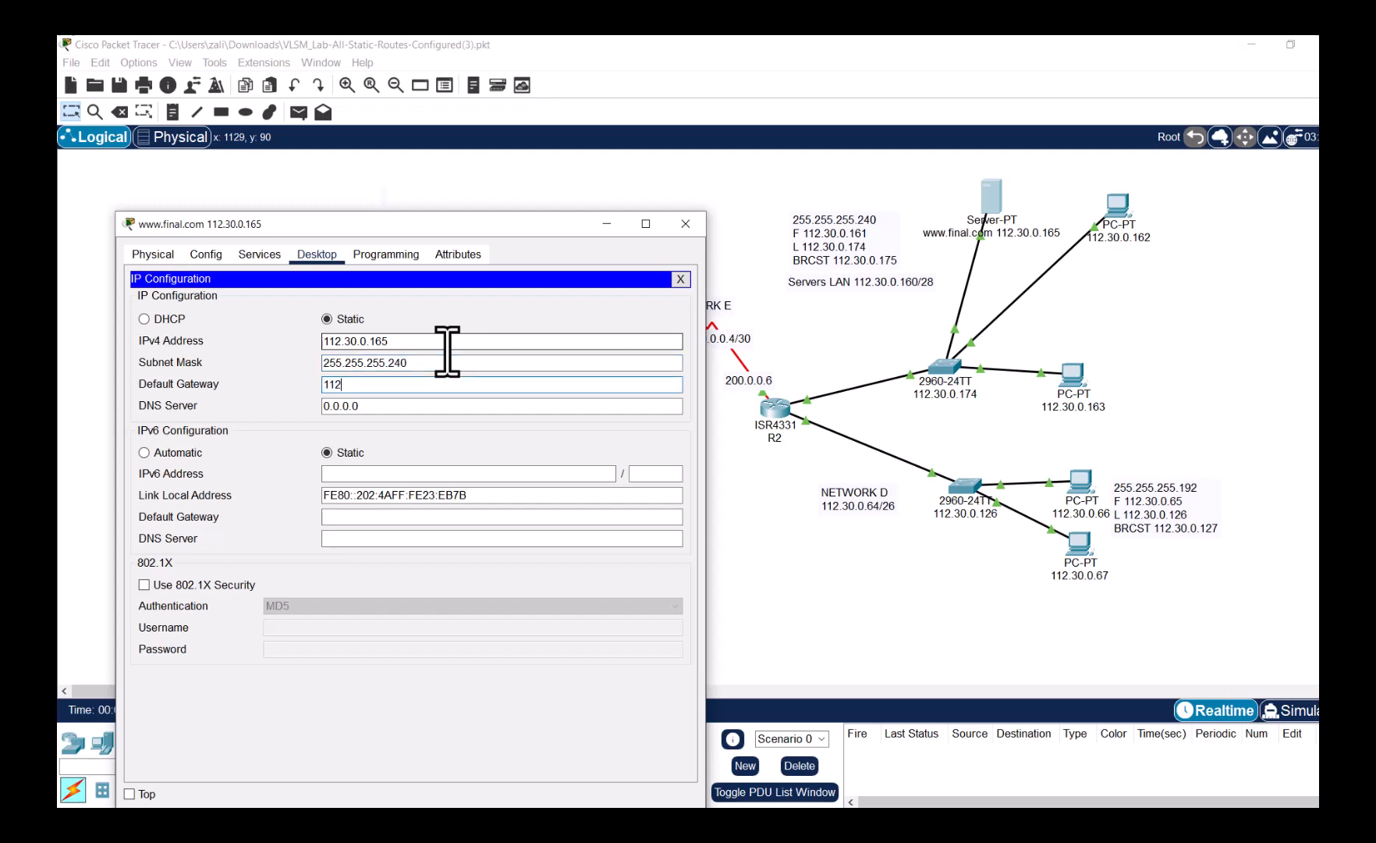
type(".30.0.161")
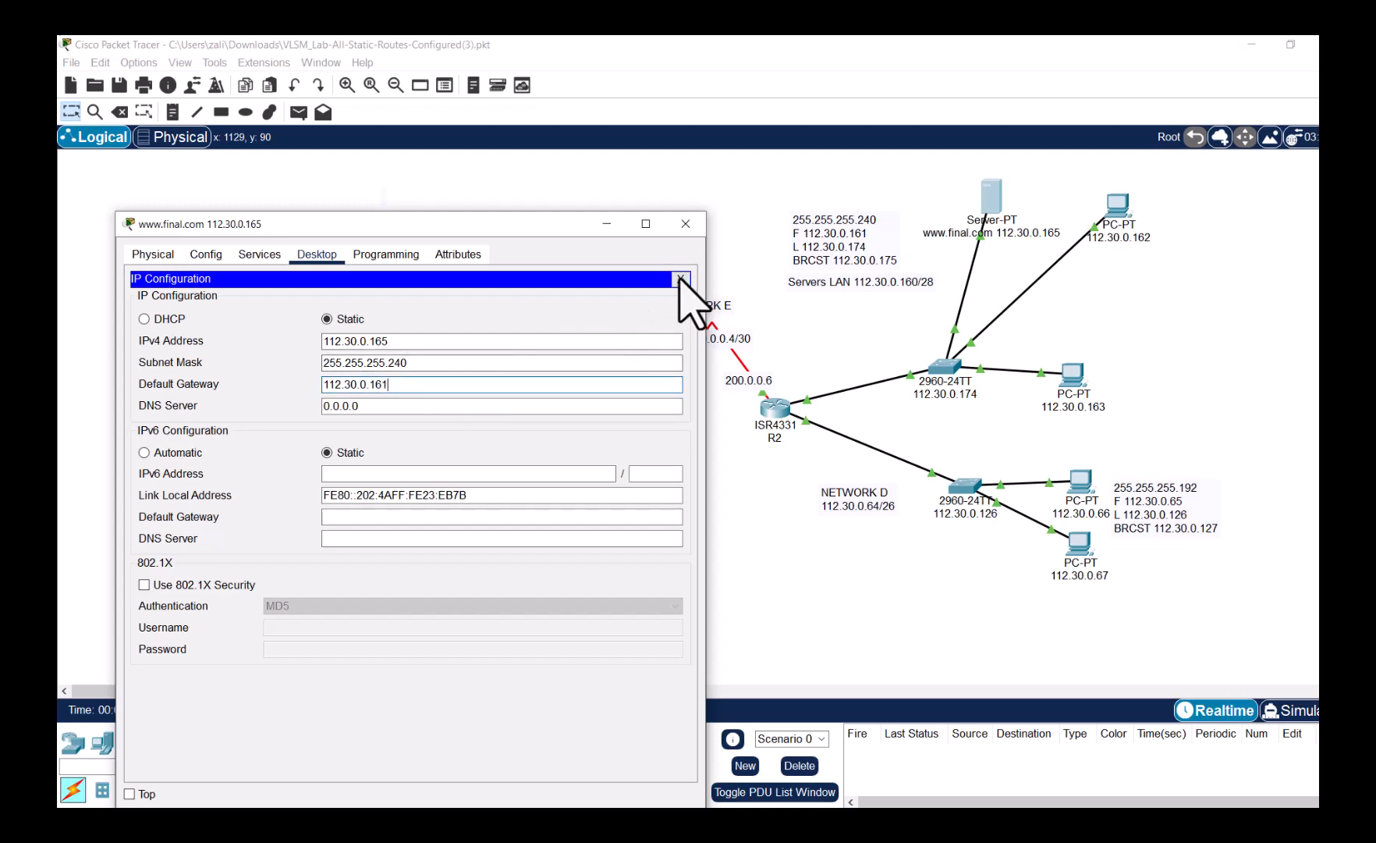
left_click(680, 279)
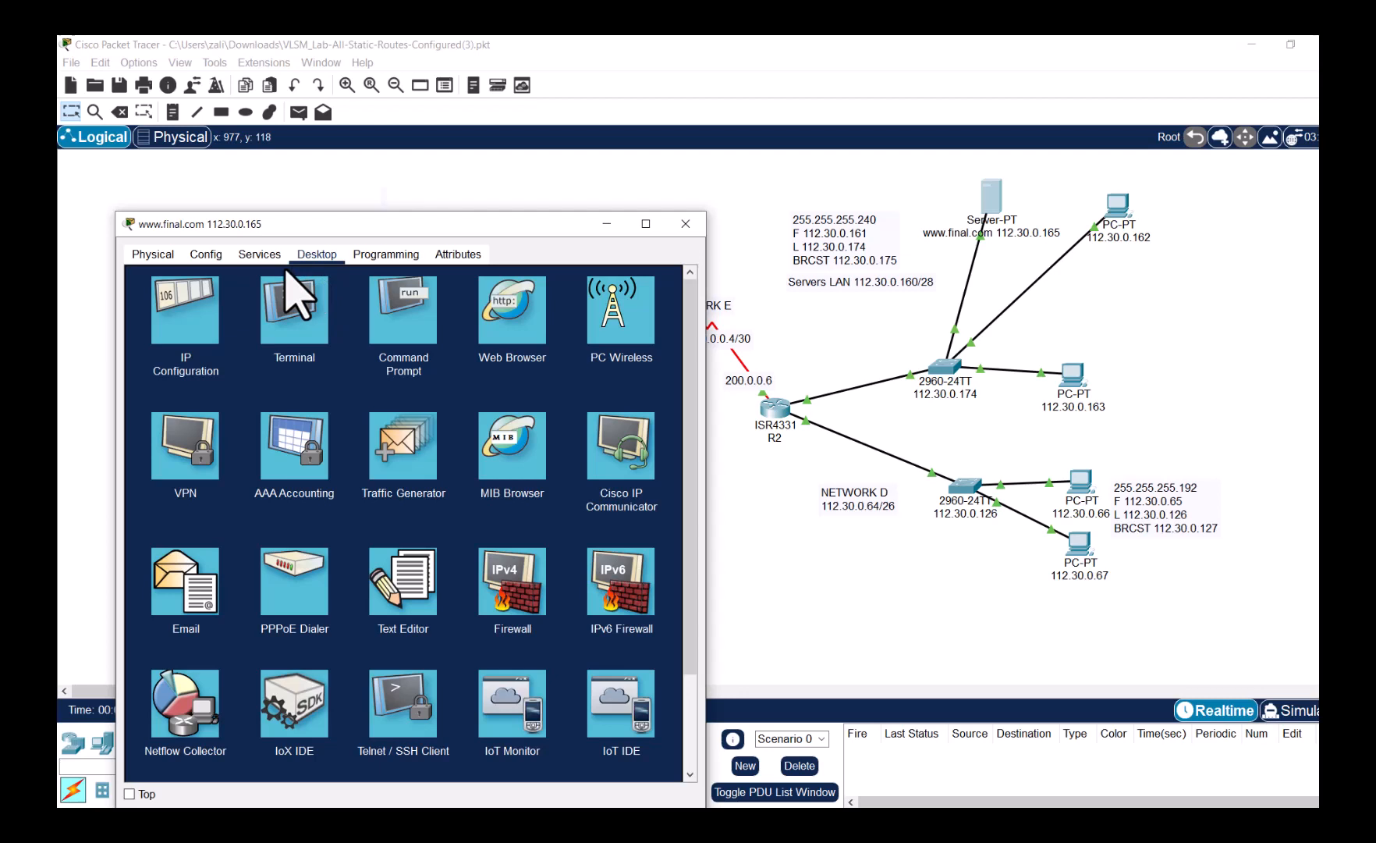
- Append 'CMPE355 Testing' to the server's index.html welcome line, save it, and close the window
left_click(270, 257)
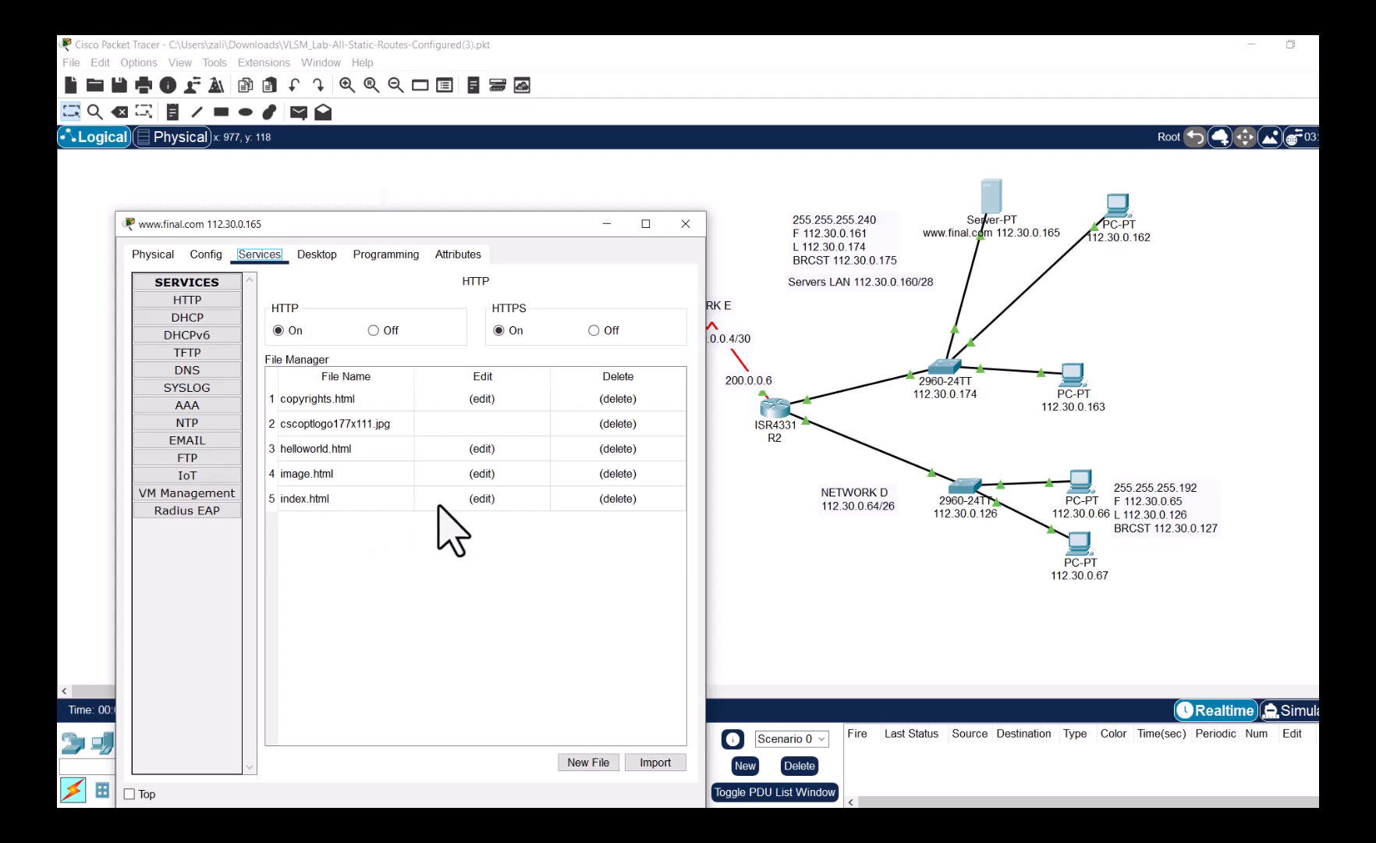
left_click(482, 499)
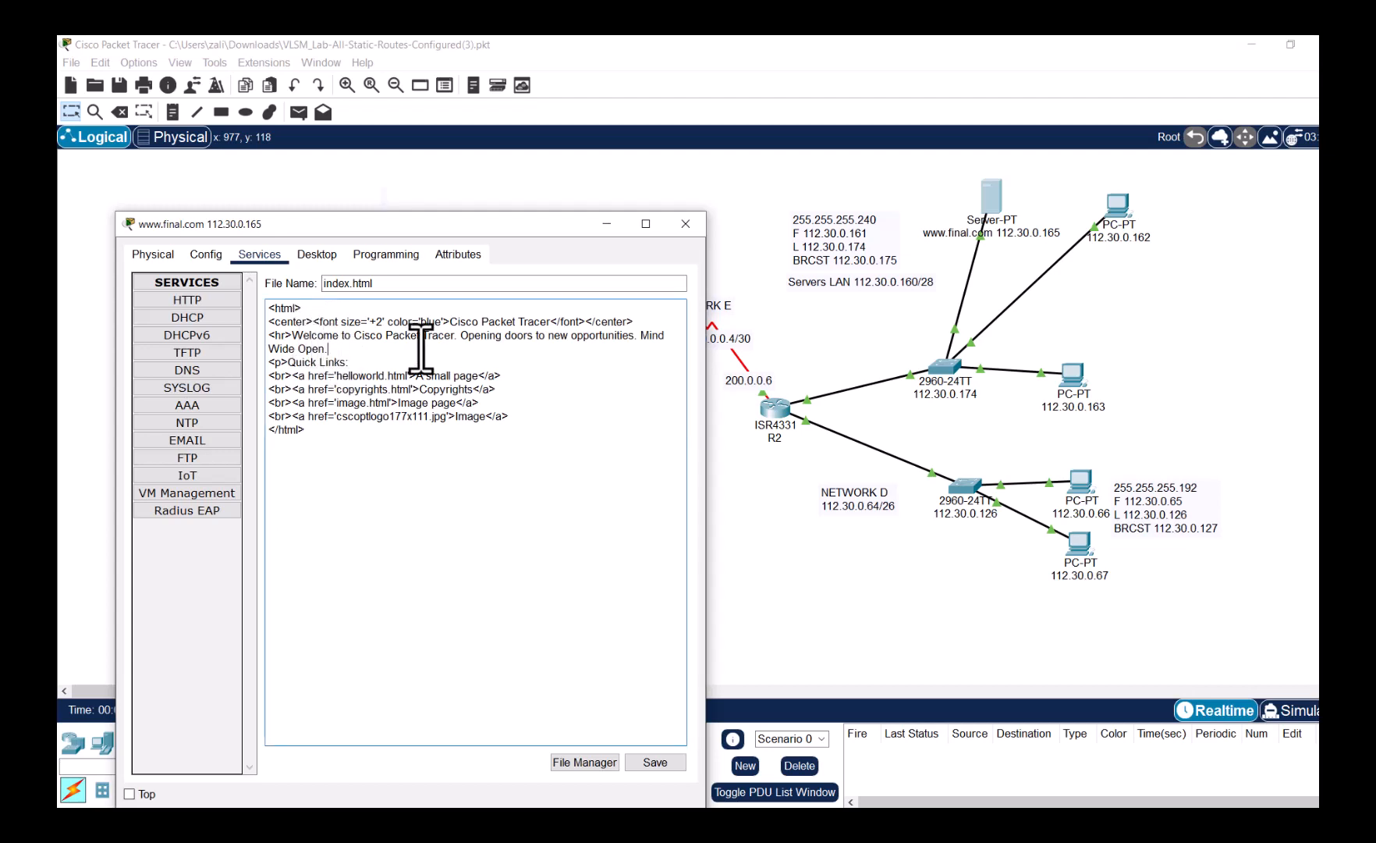
type("CMPS")
type("355 Testing")
left_click(655, 762)
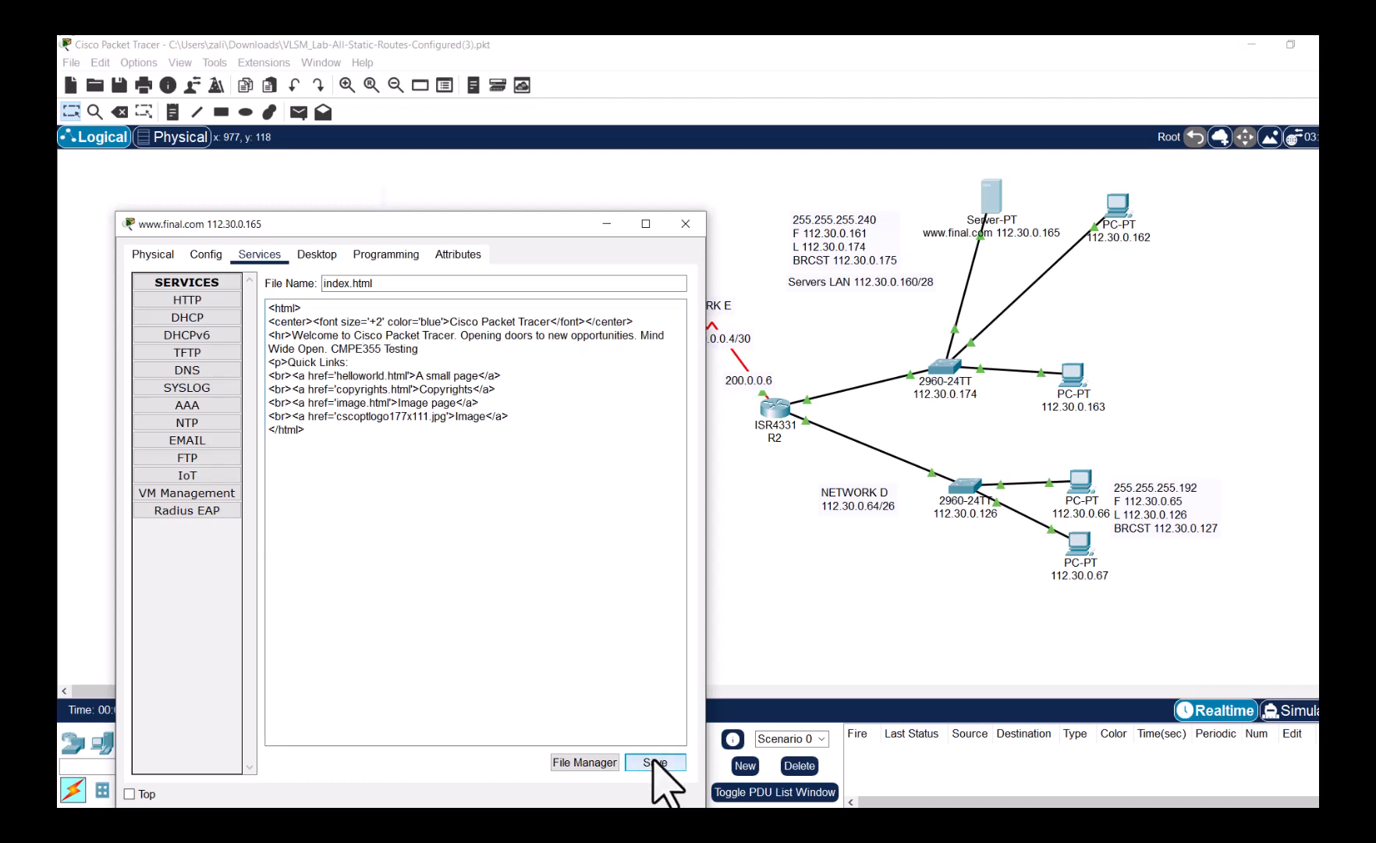
left_click(464, 541)
left_click(686, 224)
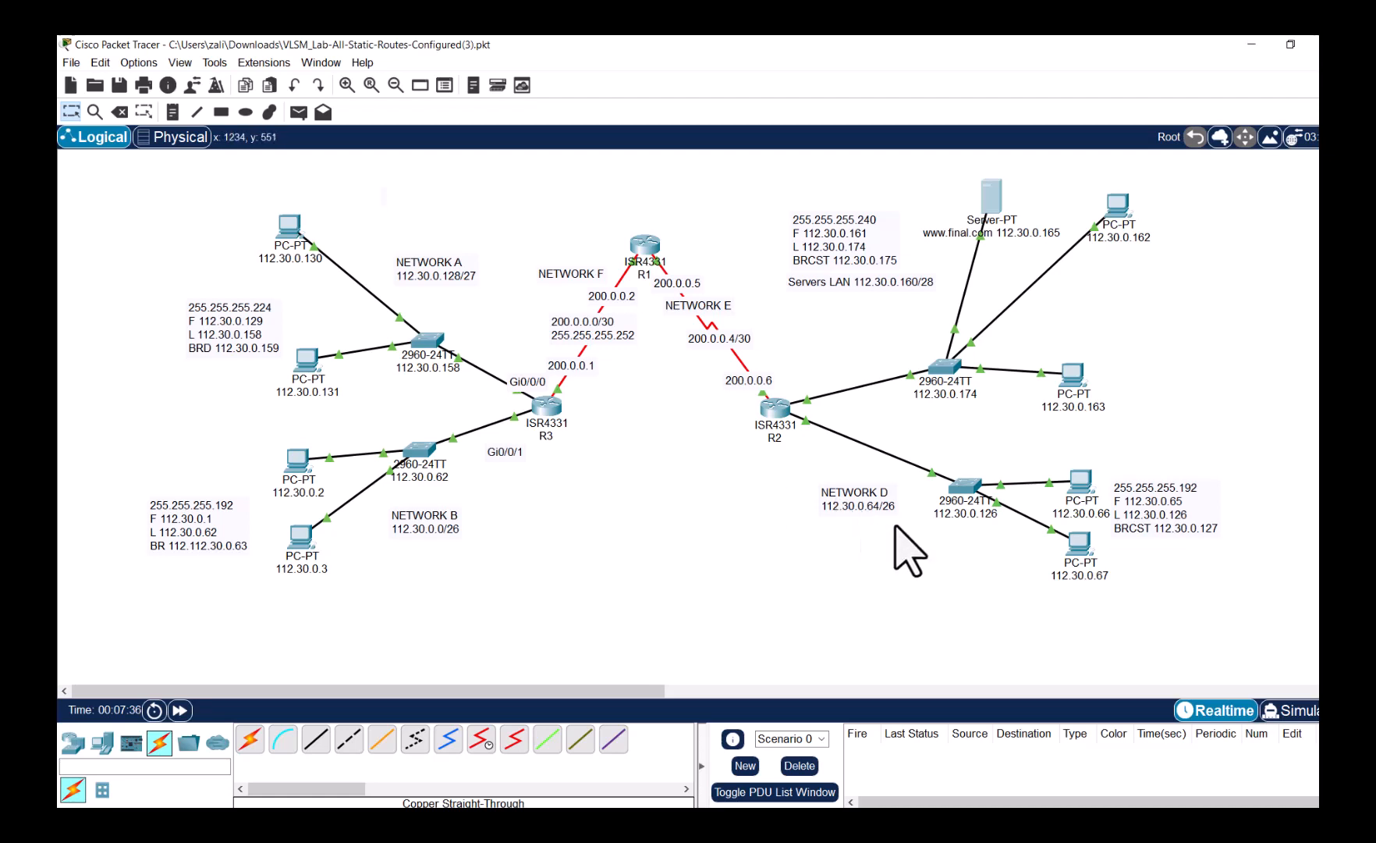
- Check PC 112.30.0.67's IP Configuration, confirming its DNS server is still 0.0.0.0
mouse_move(1082, 562)
left_mouse_down()
mouse_move(1067, 567)
mouse_move(1109, 587)
mouse_move(1093, 583)
left_mouse_up()
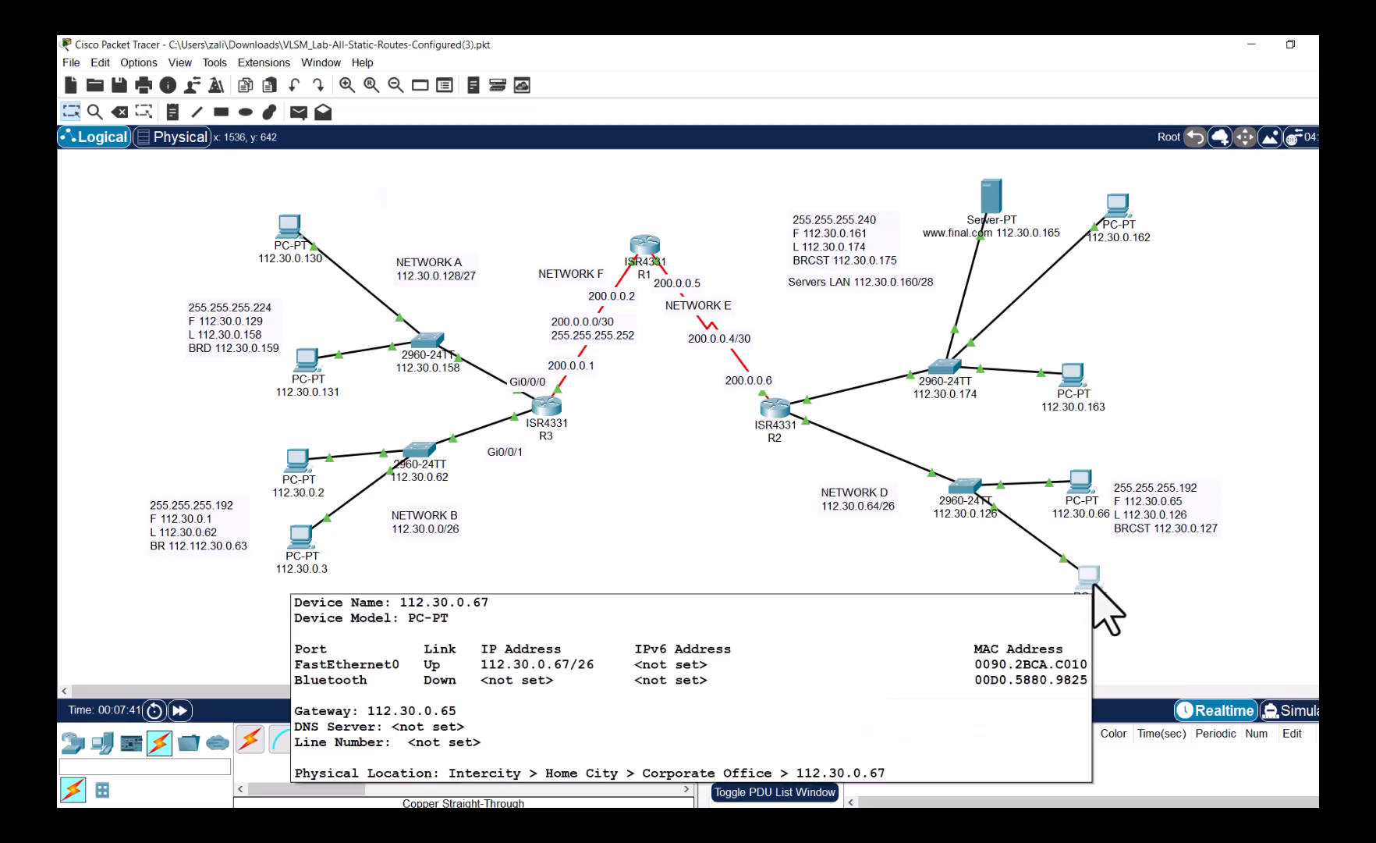
left_click(1093, 583)
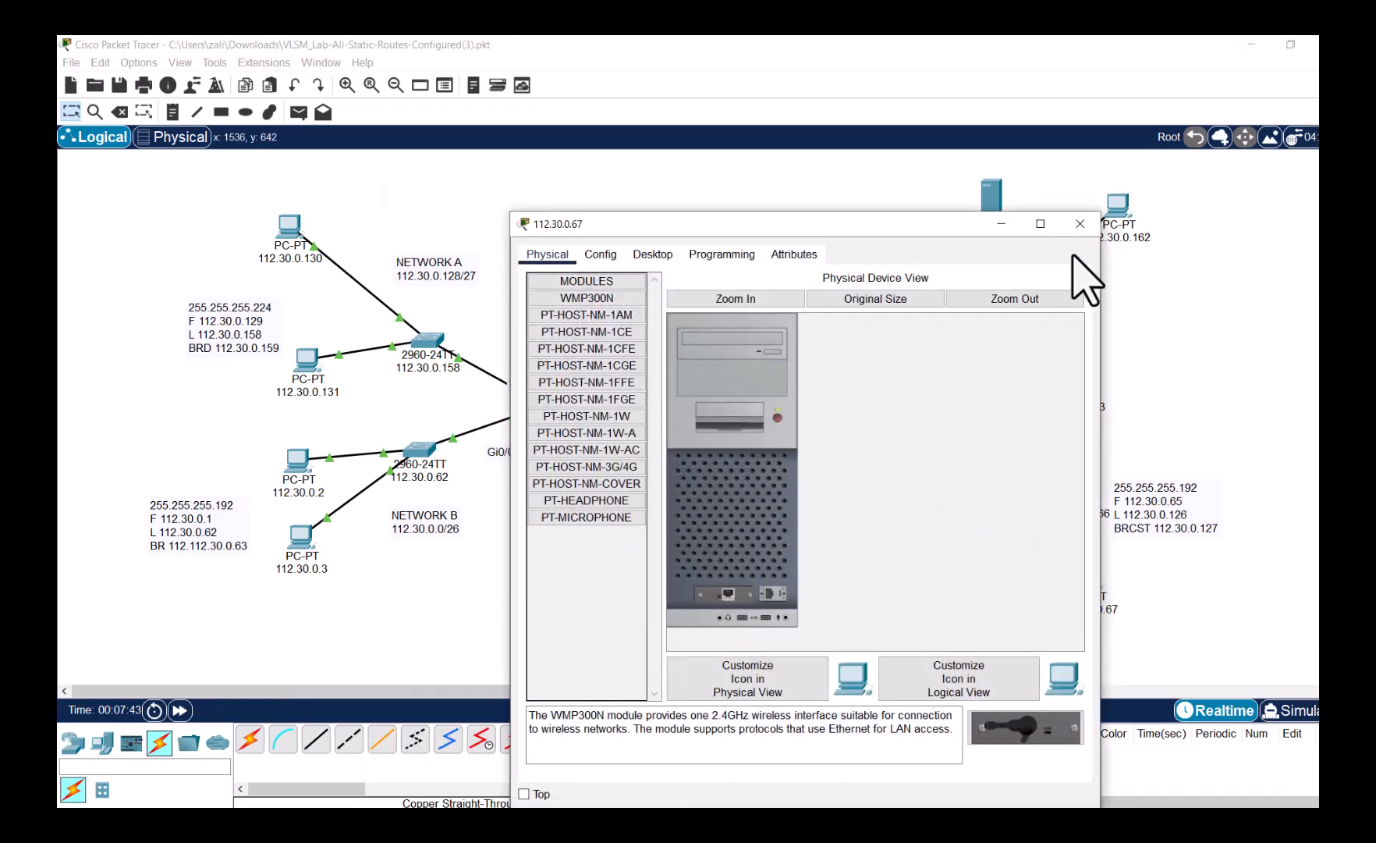
left_click(648, 255)
left_click(607, 328)
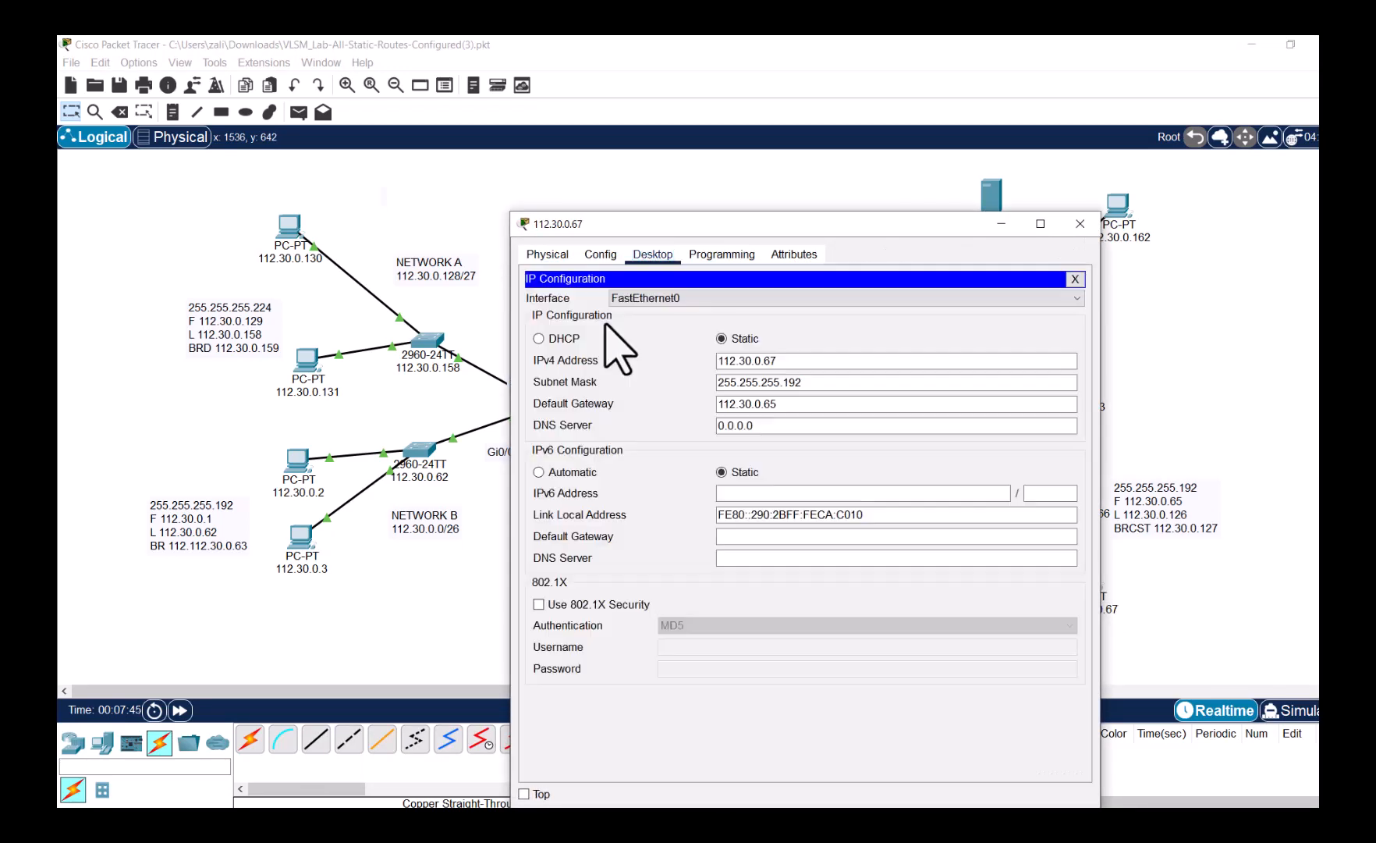
left_click_drag(781, 426, 690, 429)
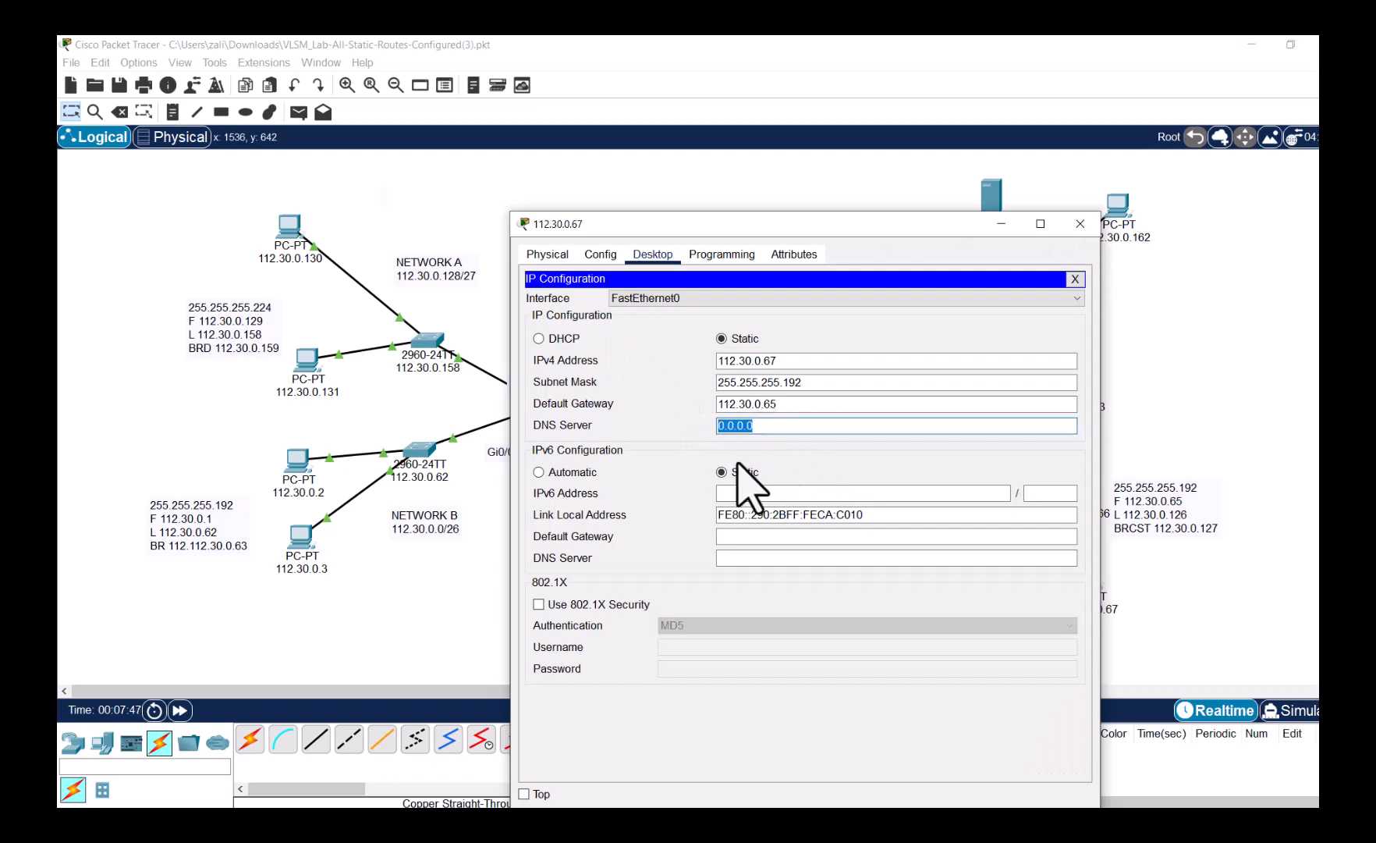
left_click(1074, 281)
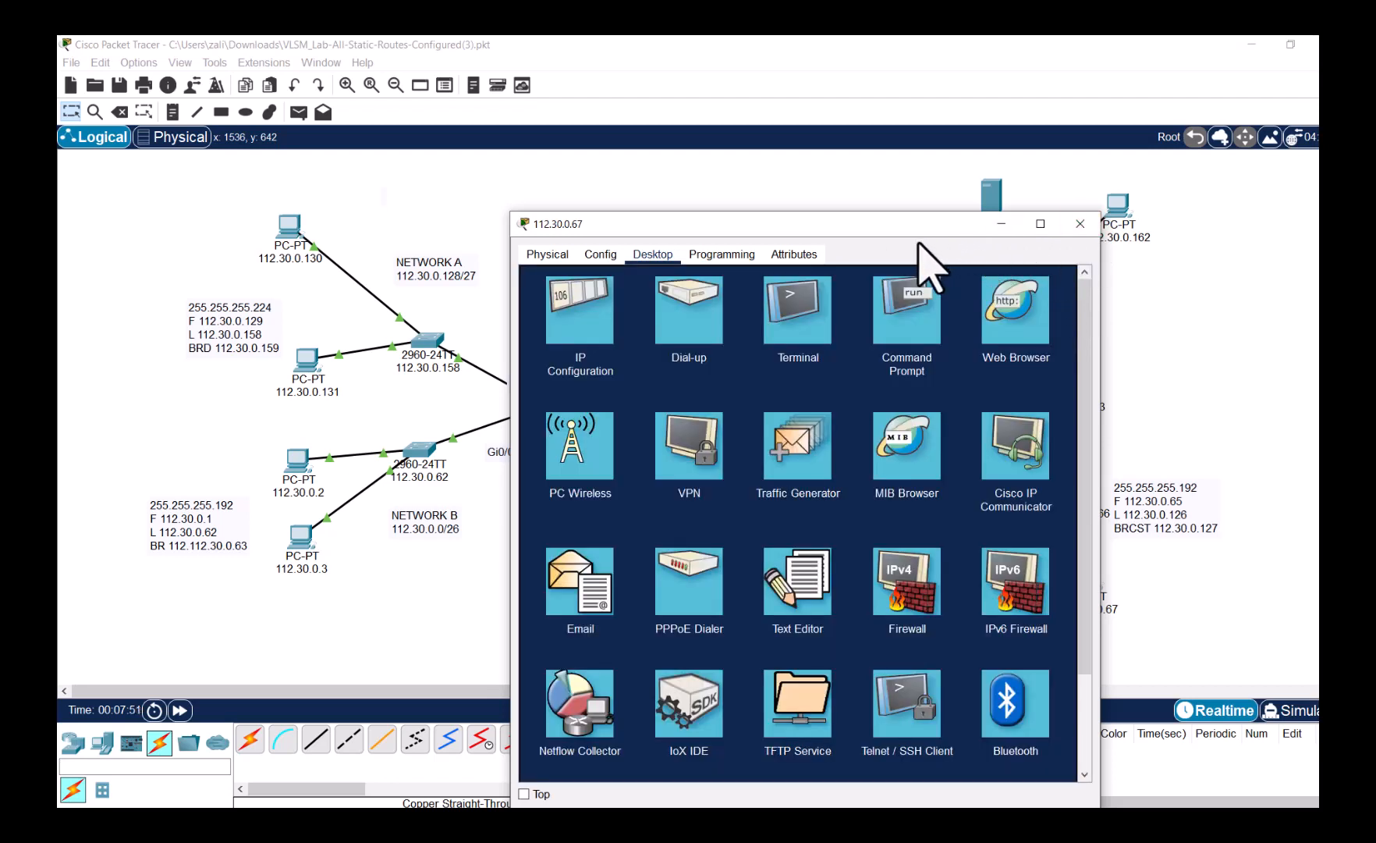
left_click_drag(790, 227, 611, 188)
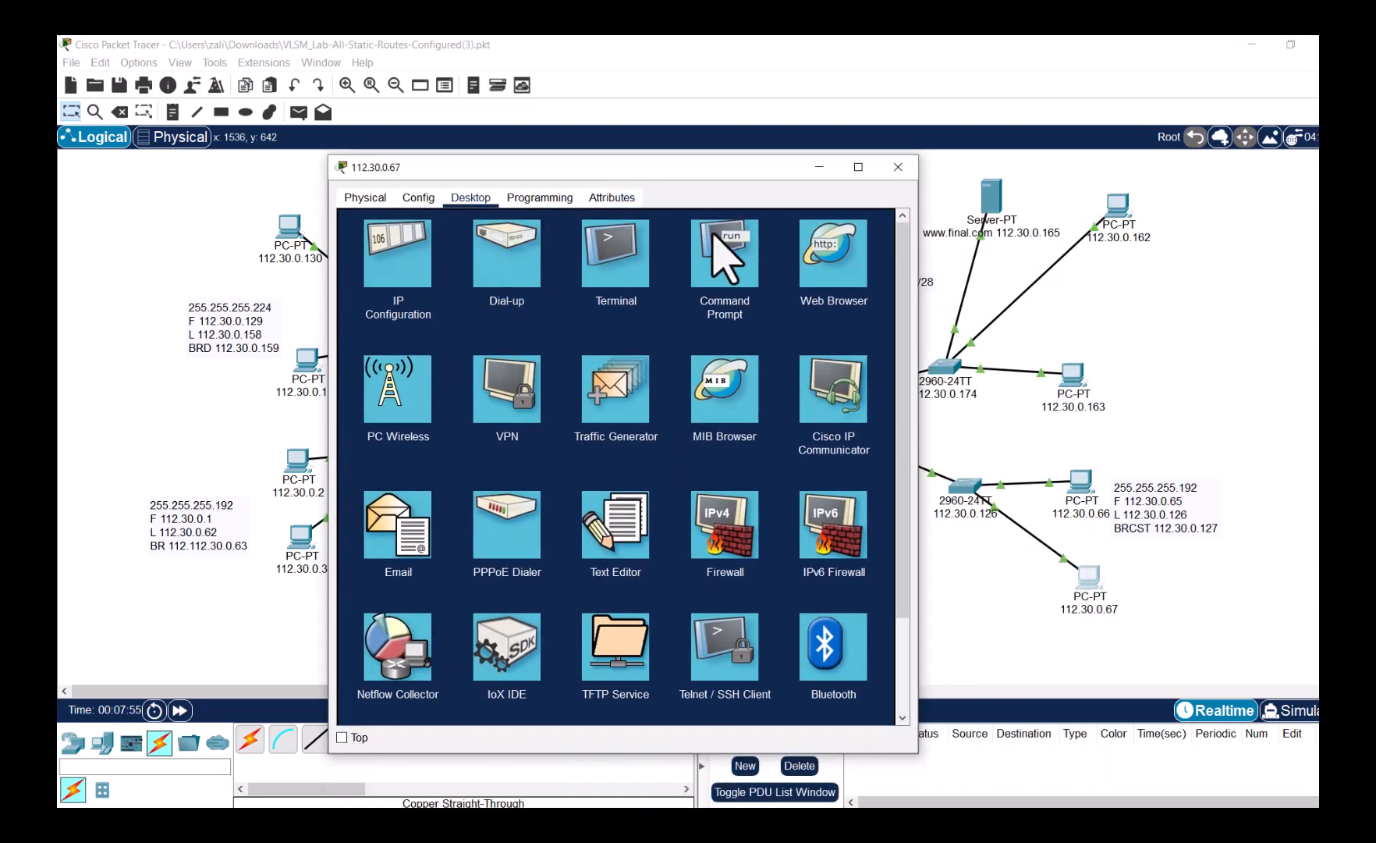
left_click(858, 279)
left_click(845, 259)
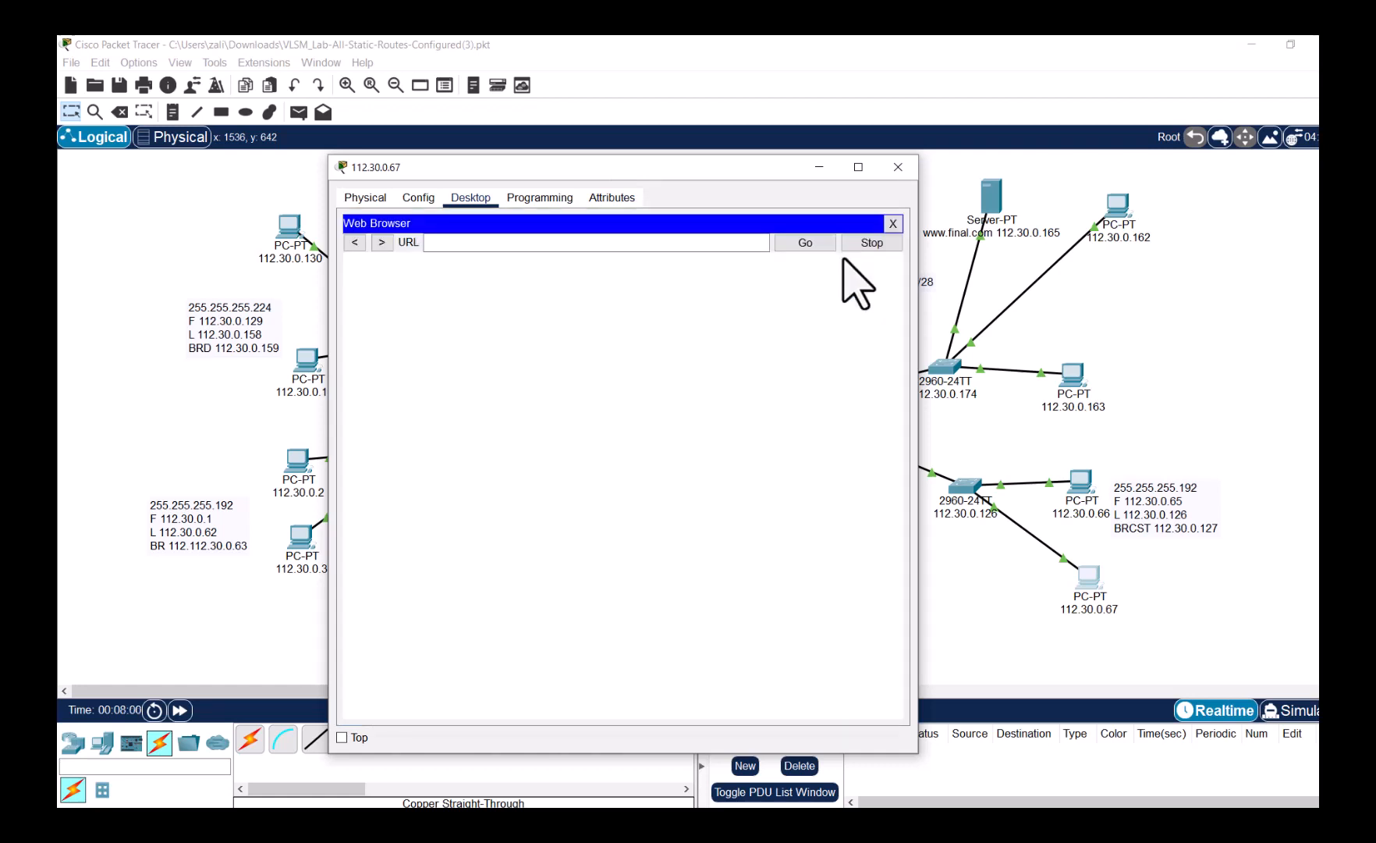
left_click(713, 243)
type("www")
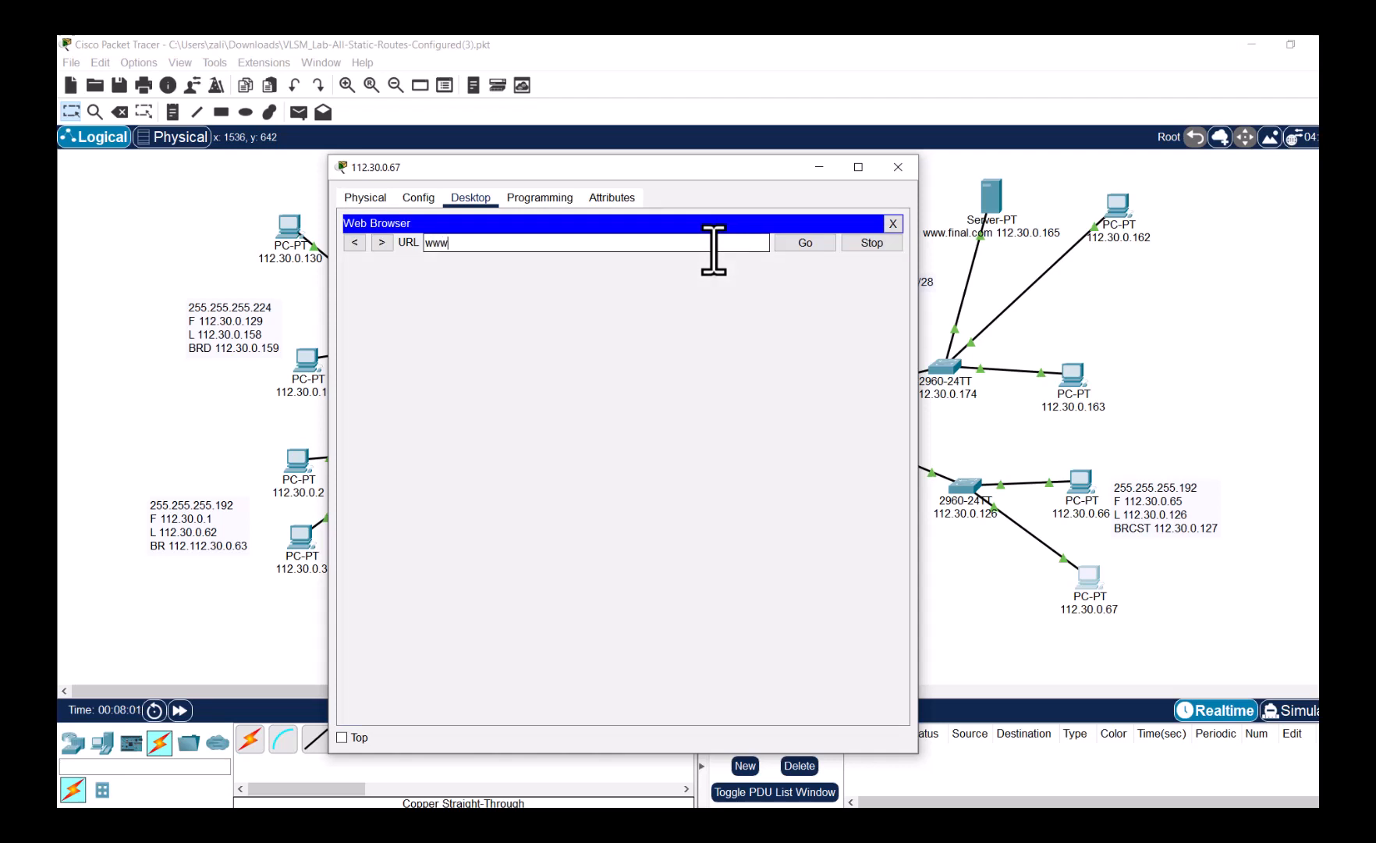
type(".final.c")
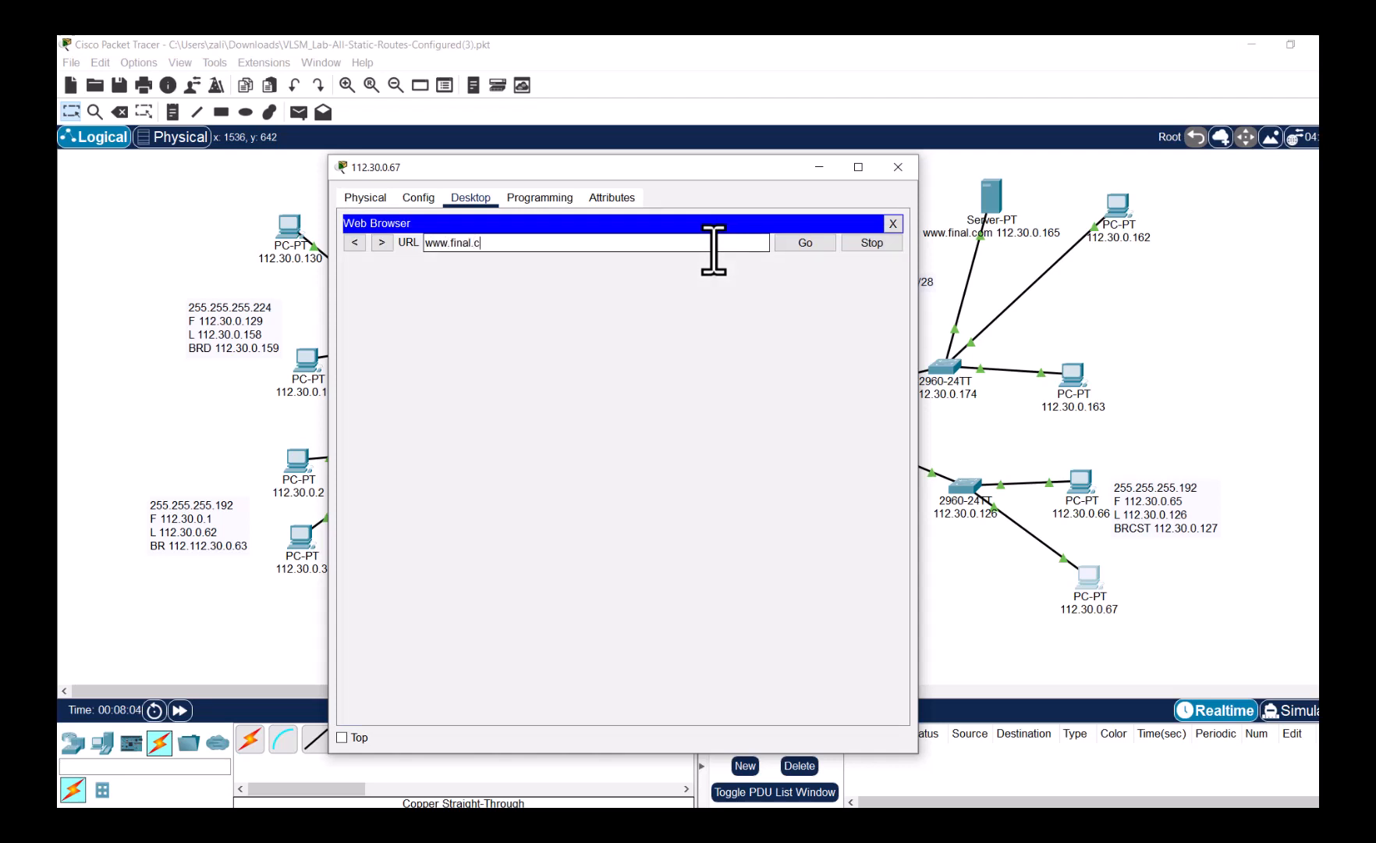
type("om")
key("Return")
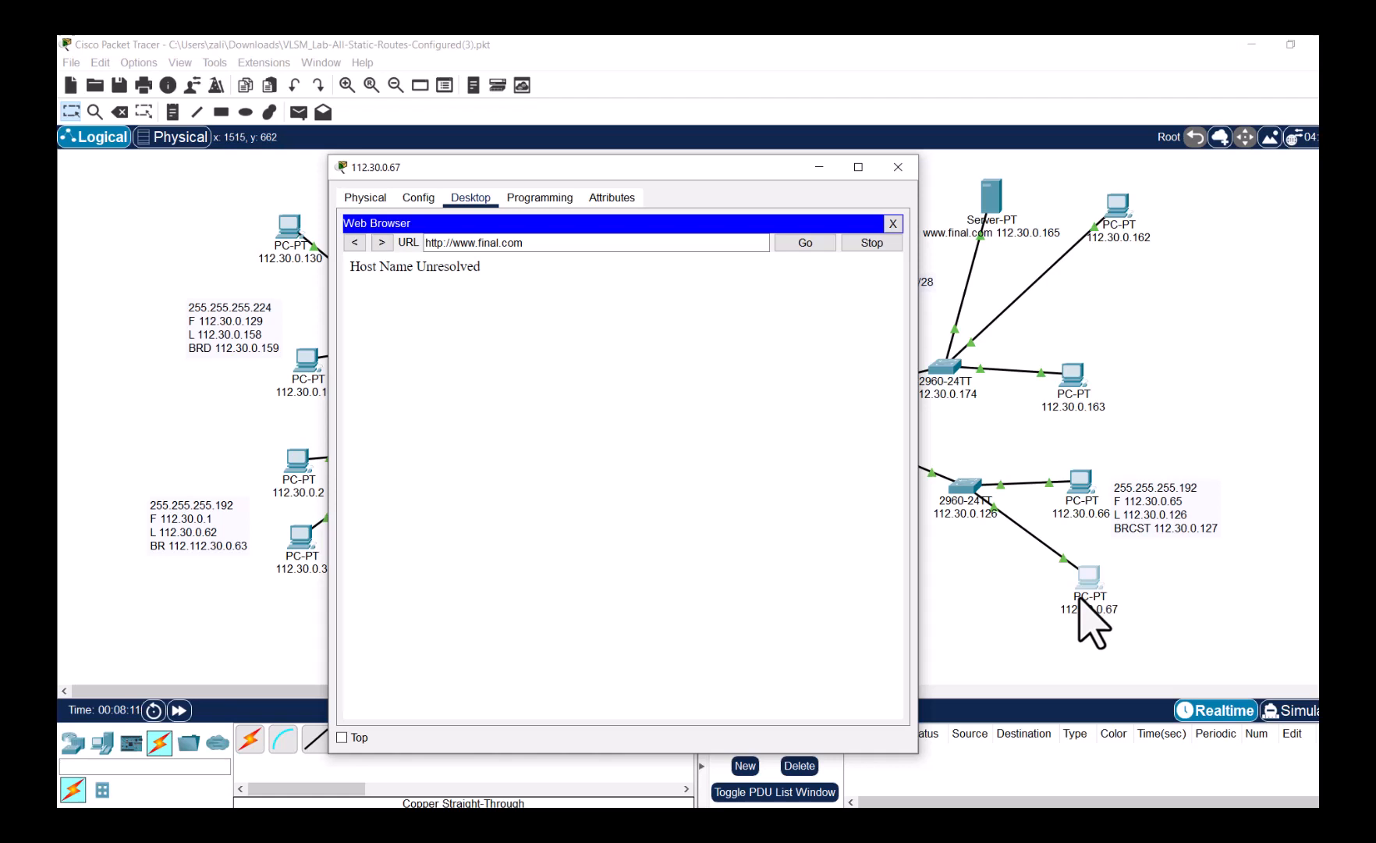
- Load 112.30.0.165 in the PC browser to view the server's CMPE355 Testing welcome page
left_click_drag(522, 242, 363, 238)
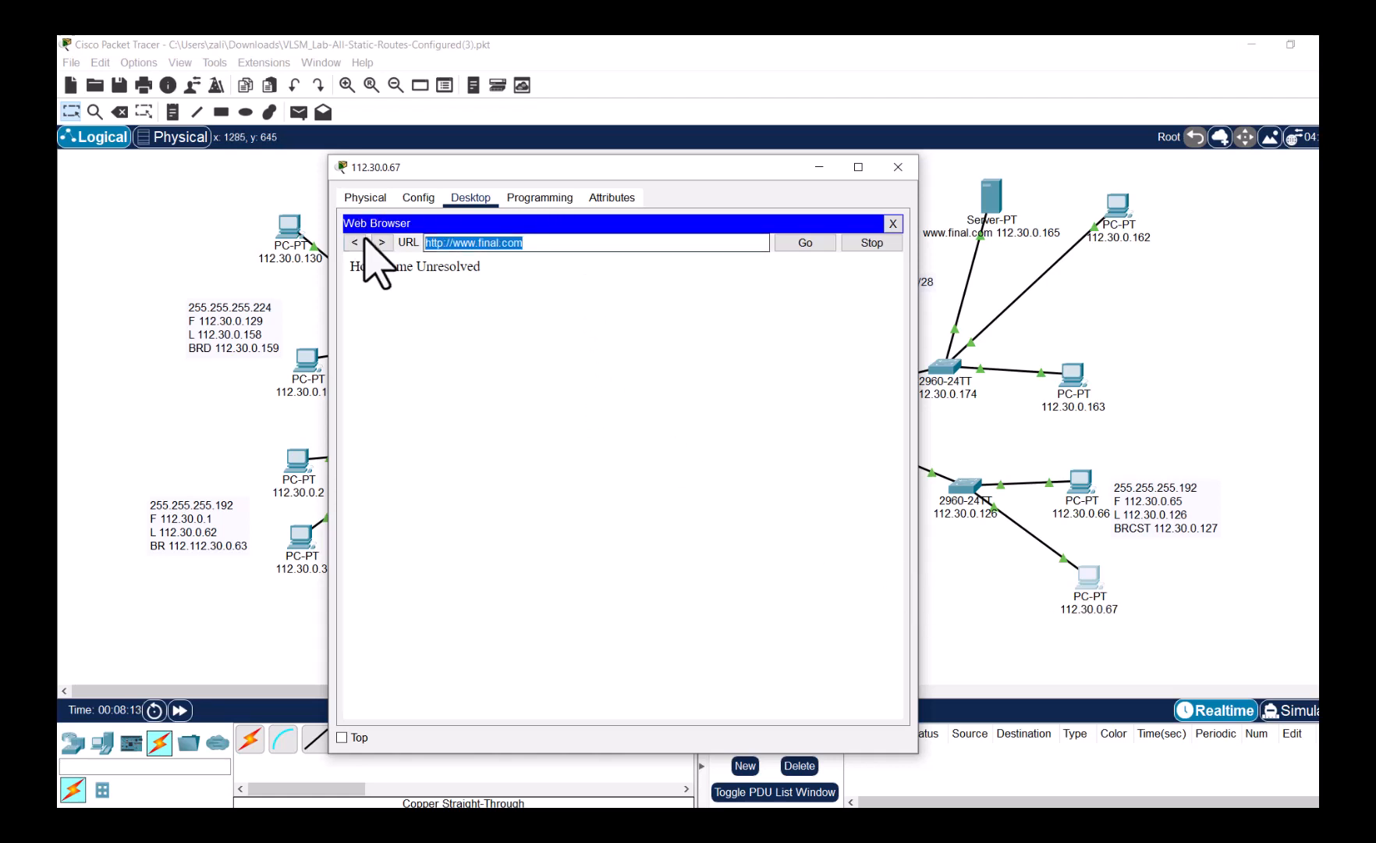
type("112.30.")
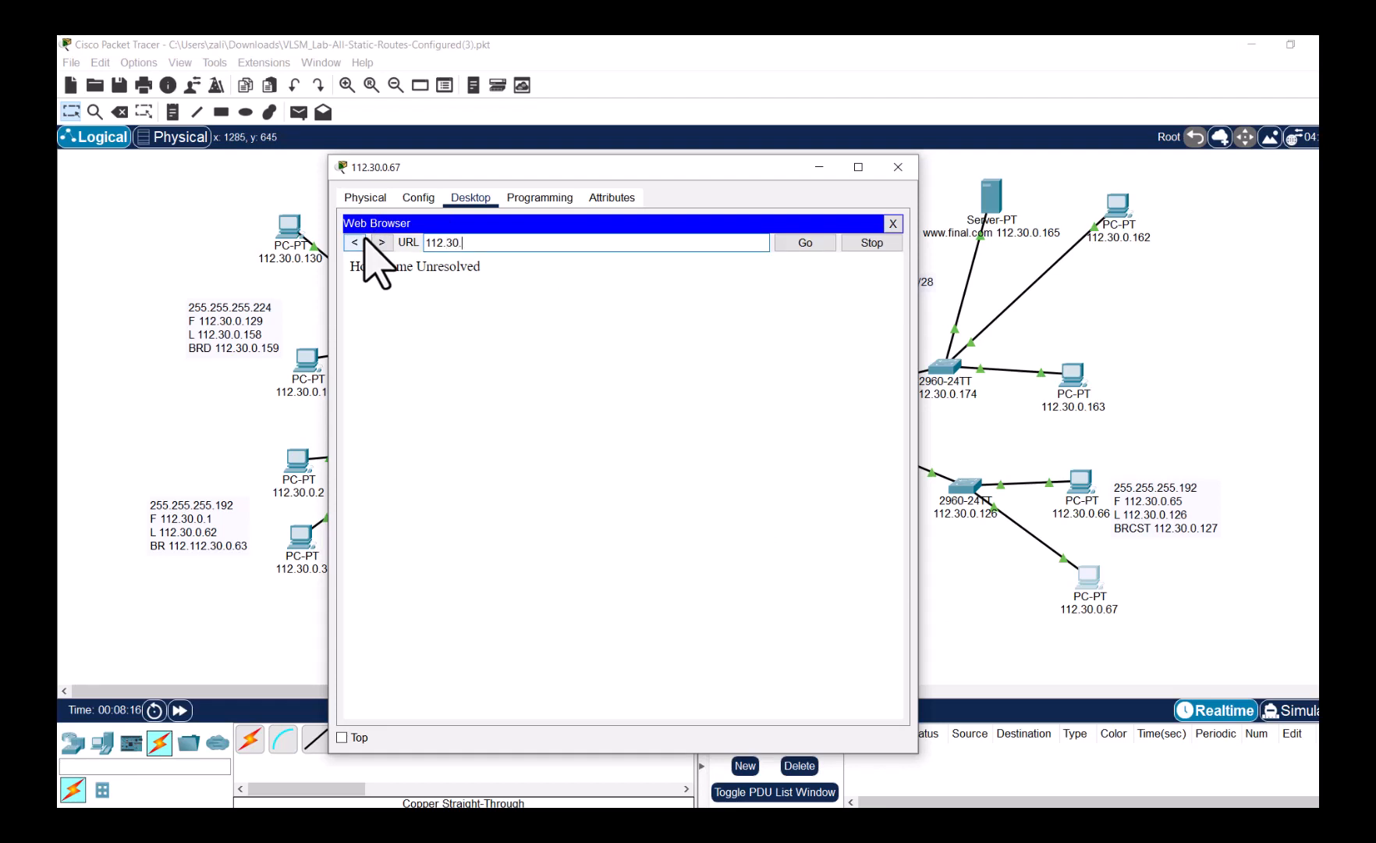
type("0.165")
key("Return")
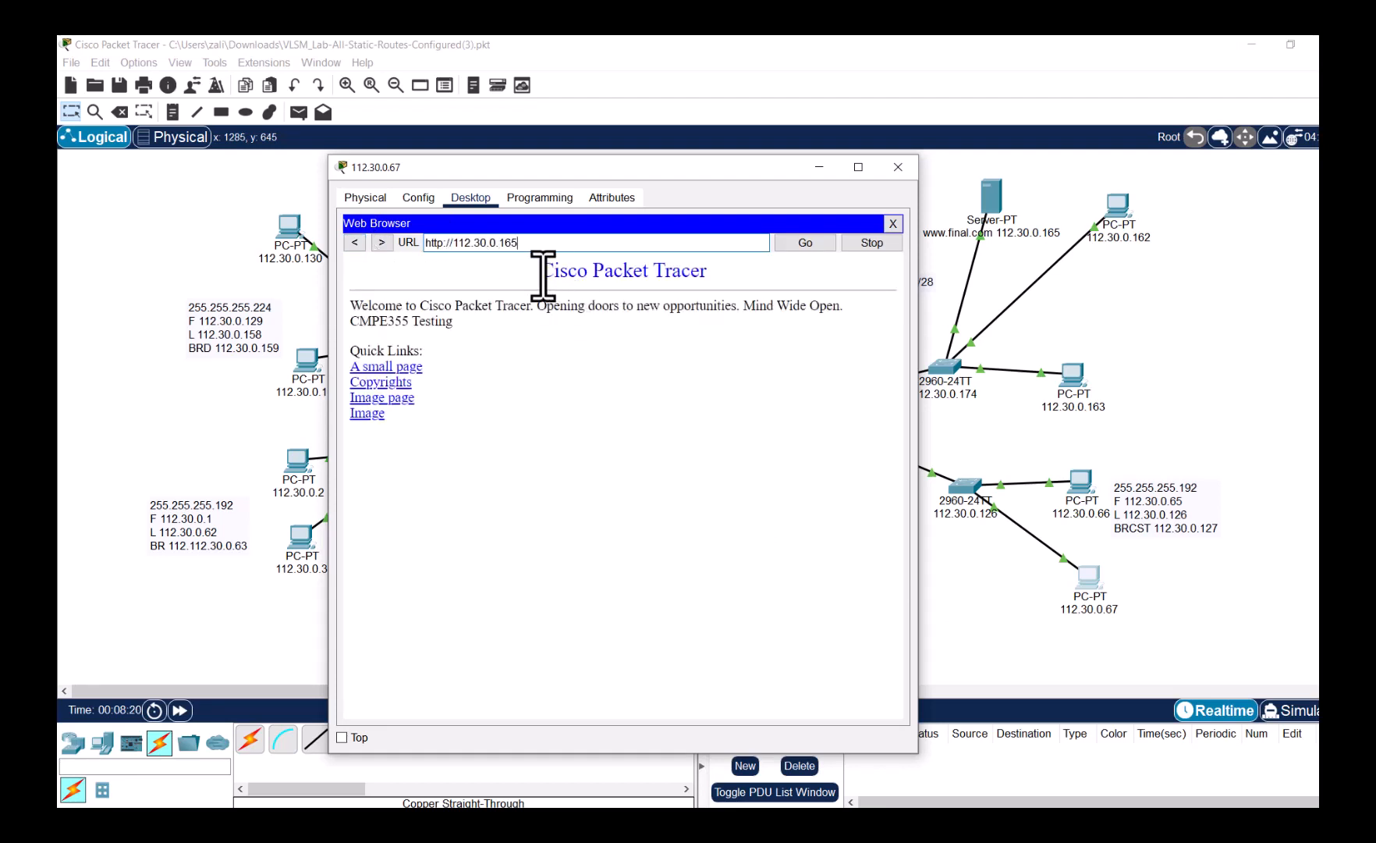
left_click_drag(540, 265, 750, 292)
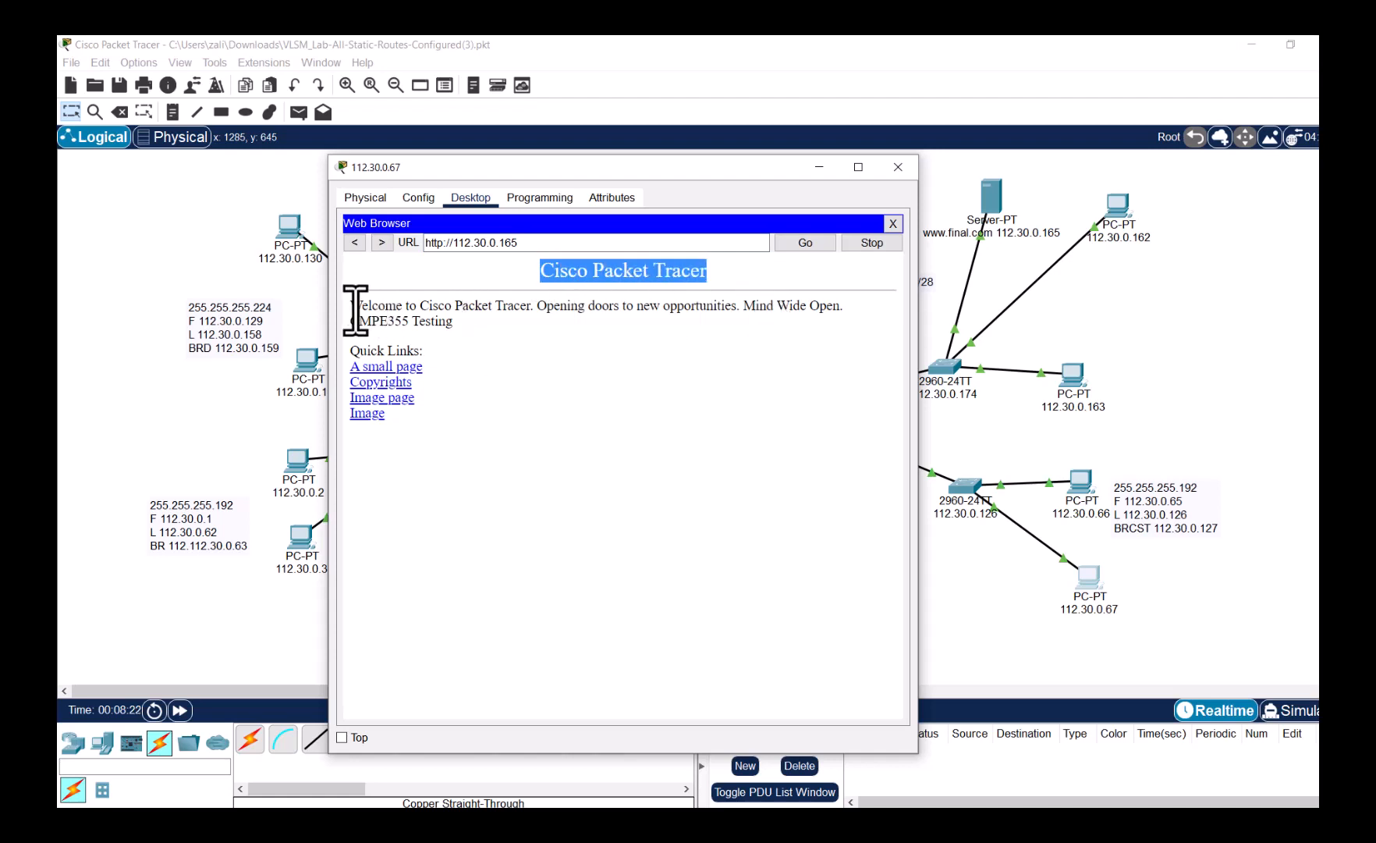
mouse_move(348, 312)
left_mouse_down()
mouse_move(493, 314)
mouse_move(507, 338)
mouse_move(347, 322)
left_mouse_up()
left_click(538, 351)
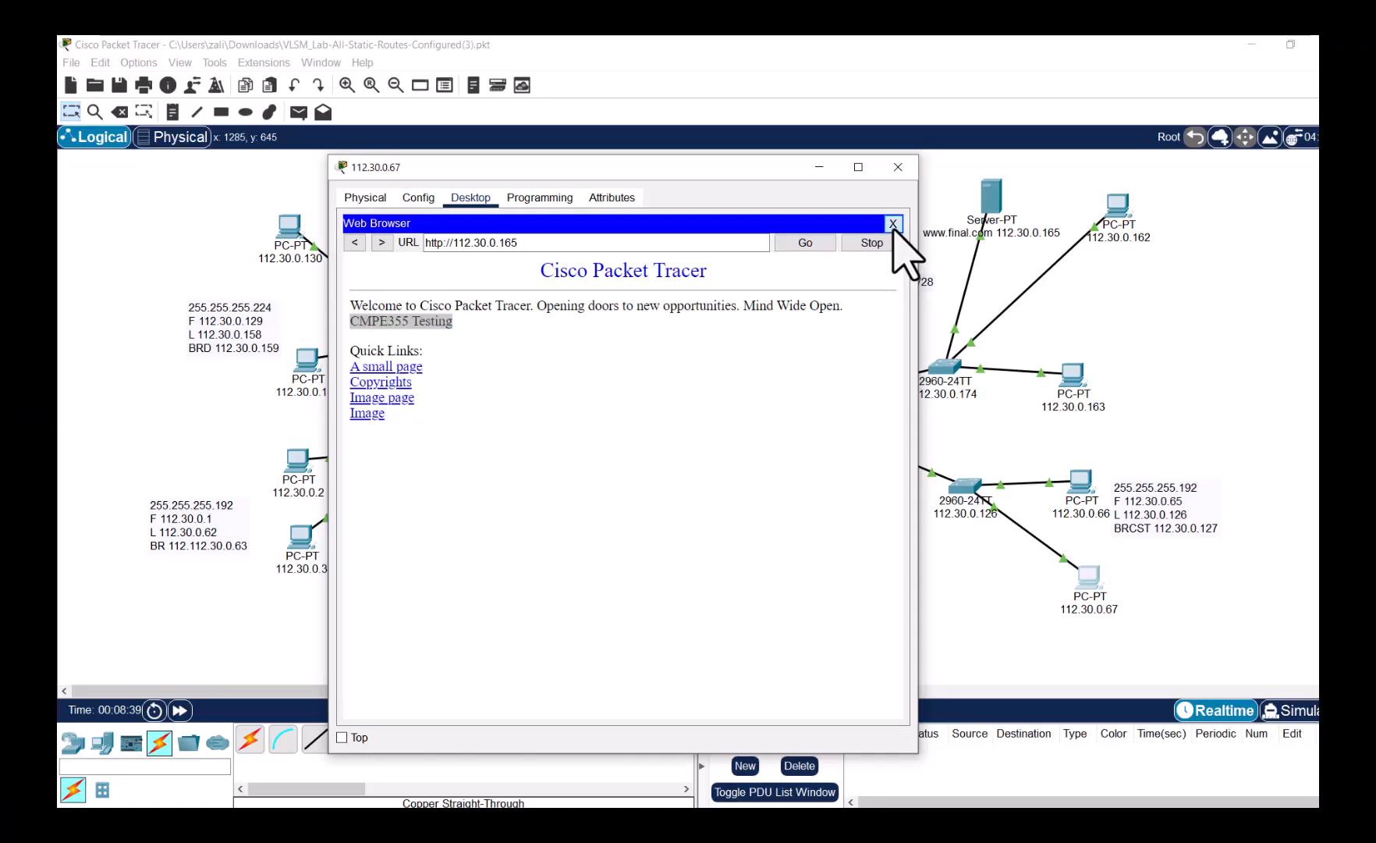
left_click(893, 224)
- Place a second Server-PT right of the servers LAN, labelled 'DNS - 112.30.0.166', and open it
left_click(898, 167)
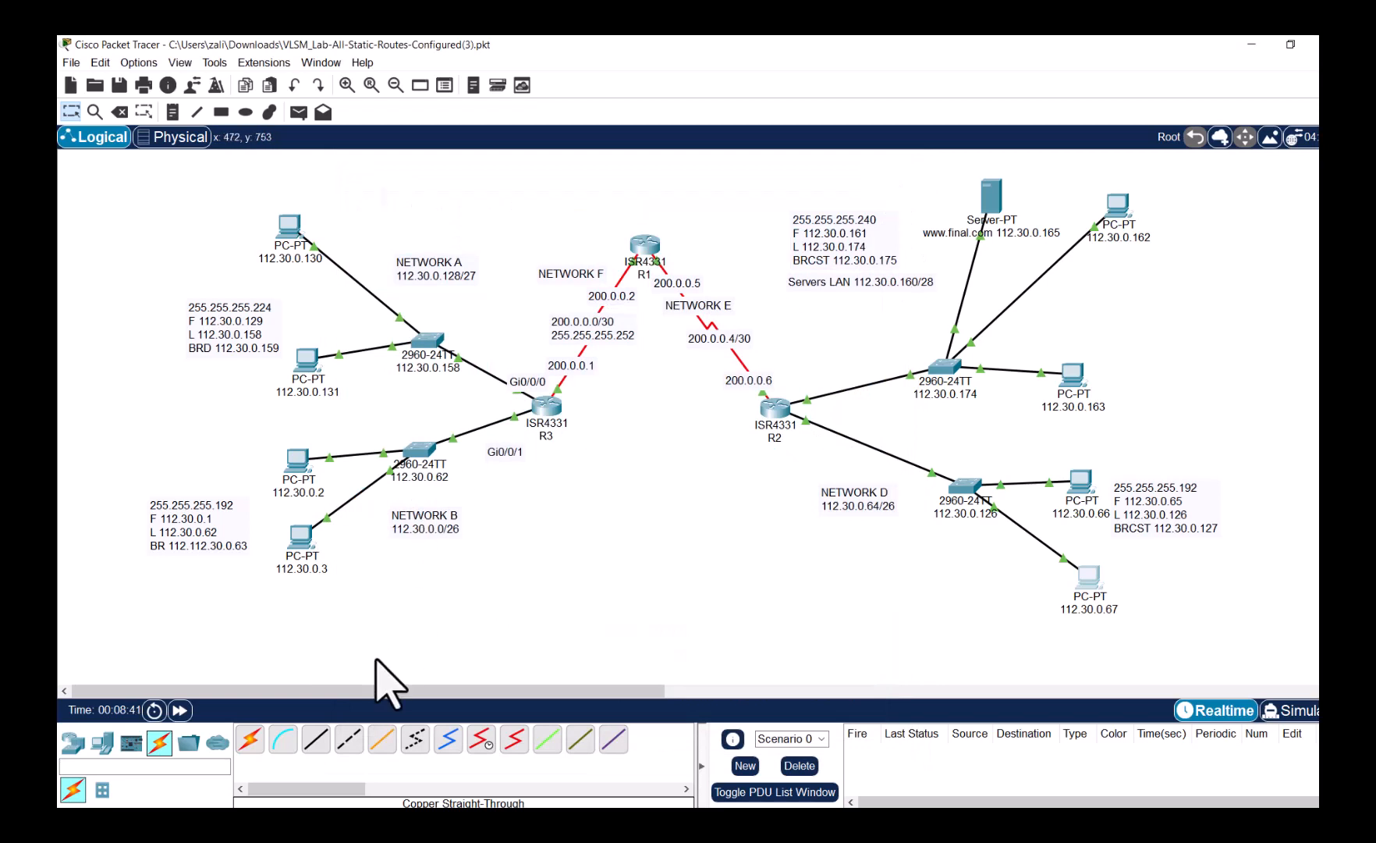
left_click(102, 741)
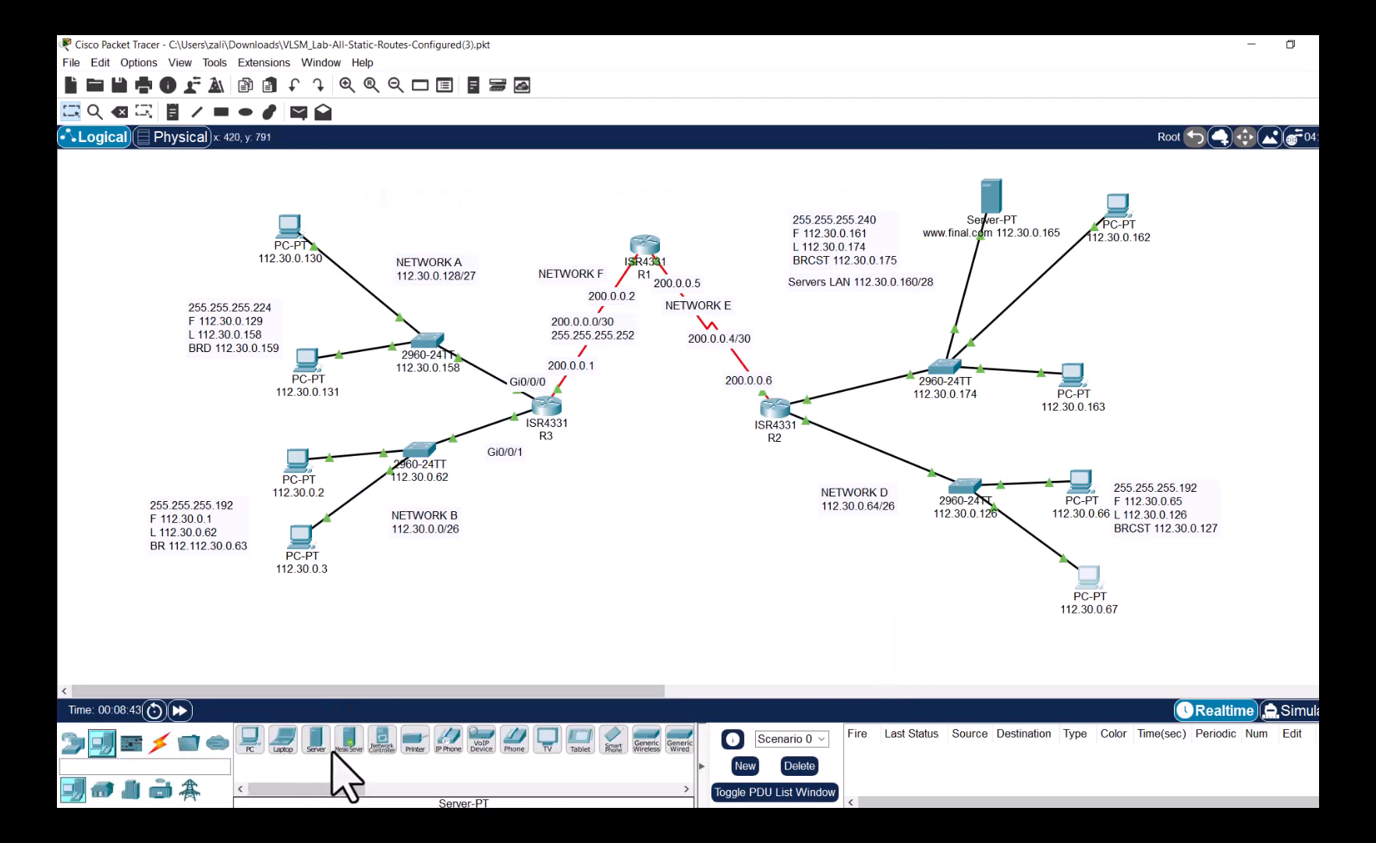
left_click_drag(317, 737, 1180, 291)
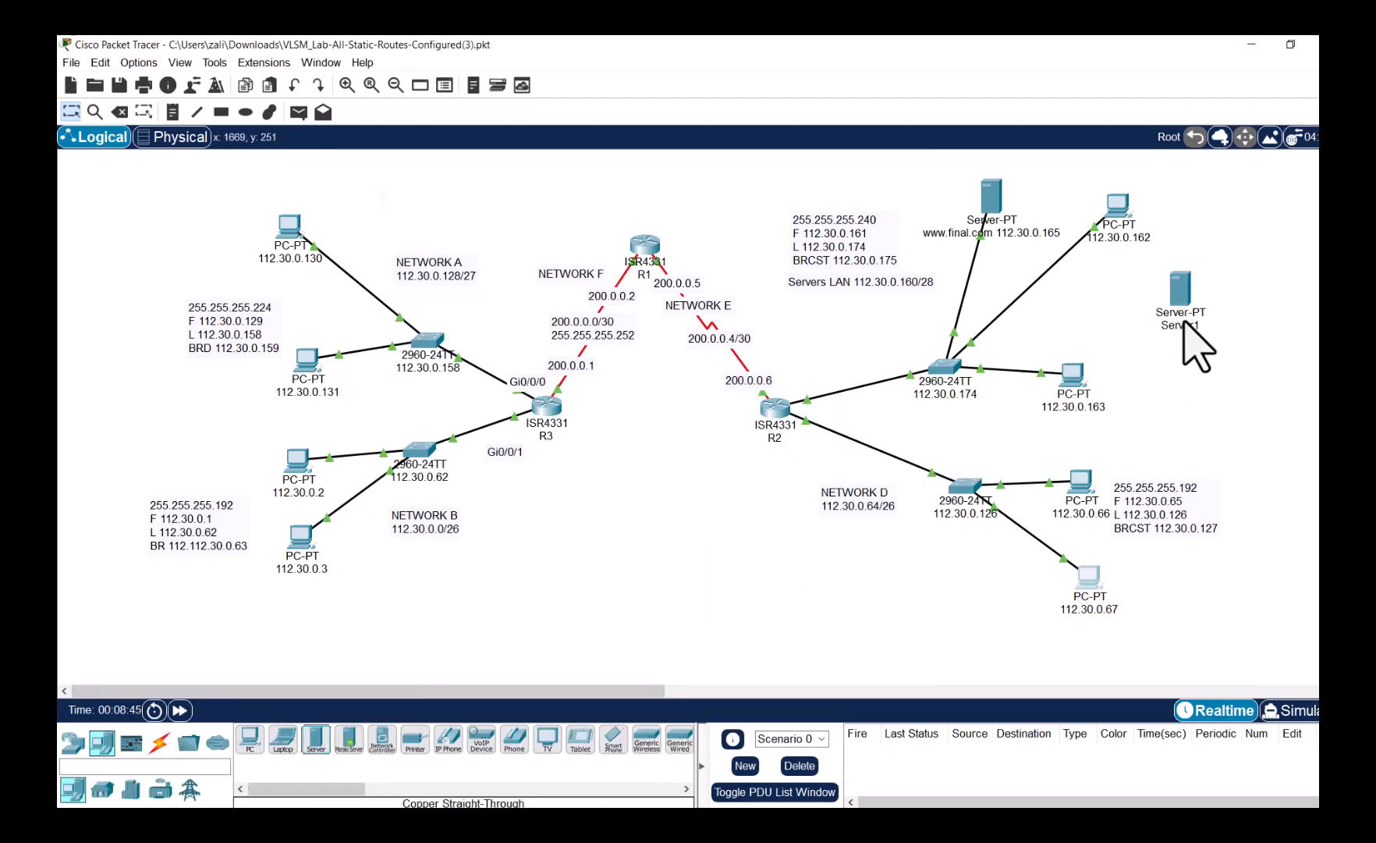
left_click(1181, 316)
type("DNS - 112.30.0.1")
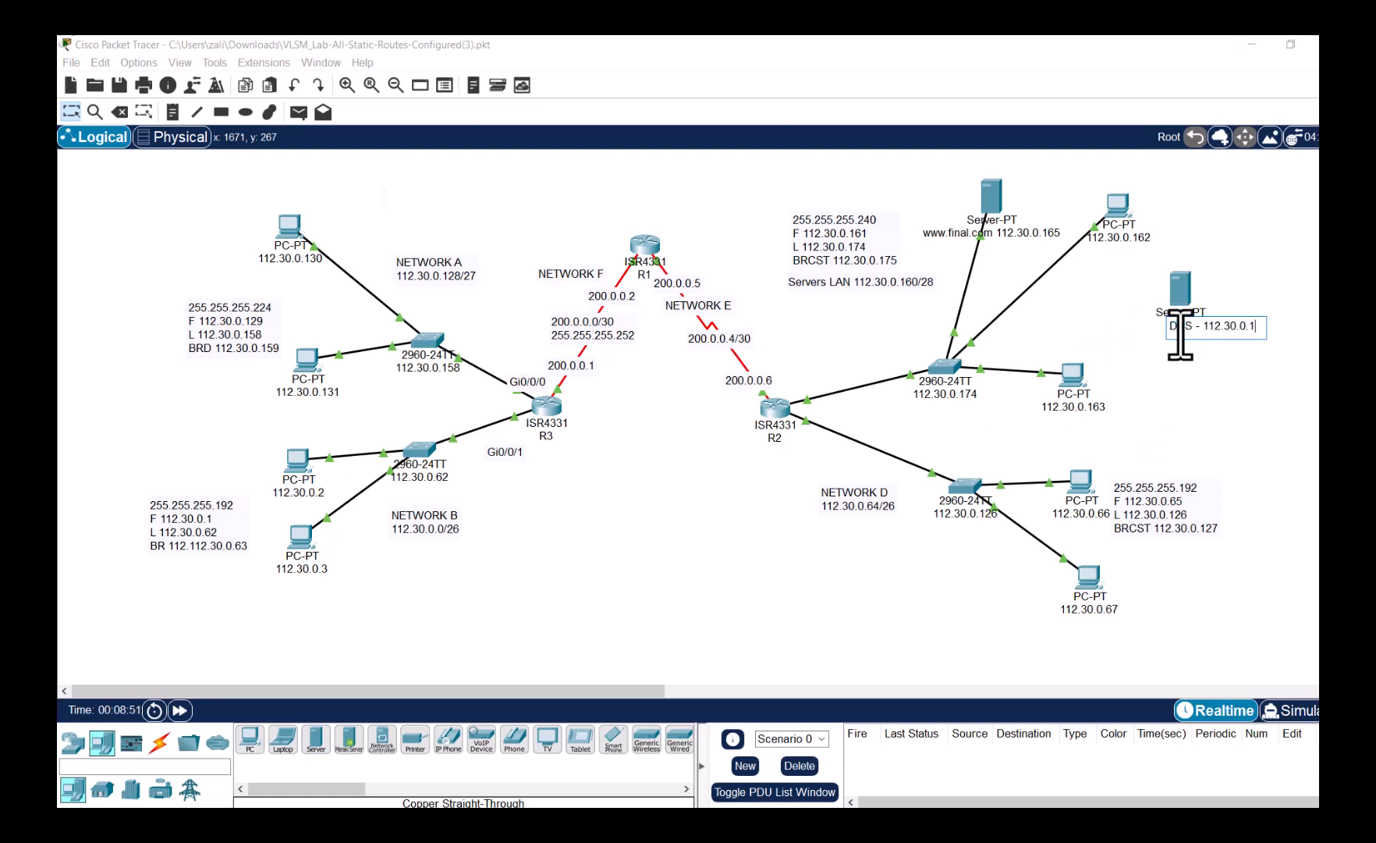
type("66")
left_click(1205, 422)
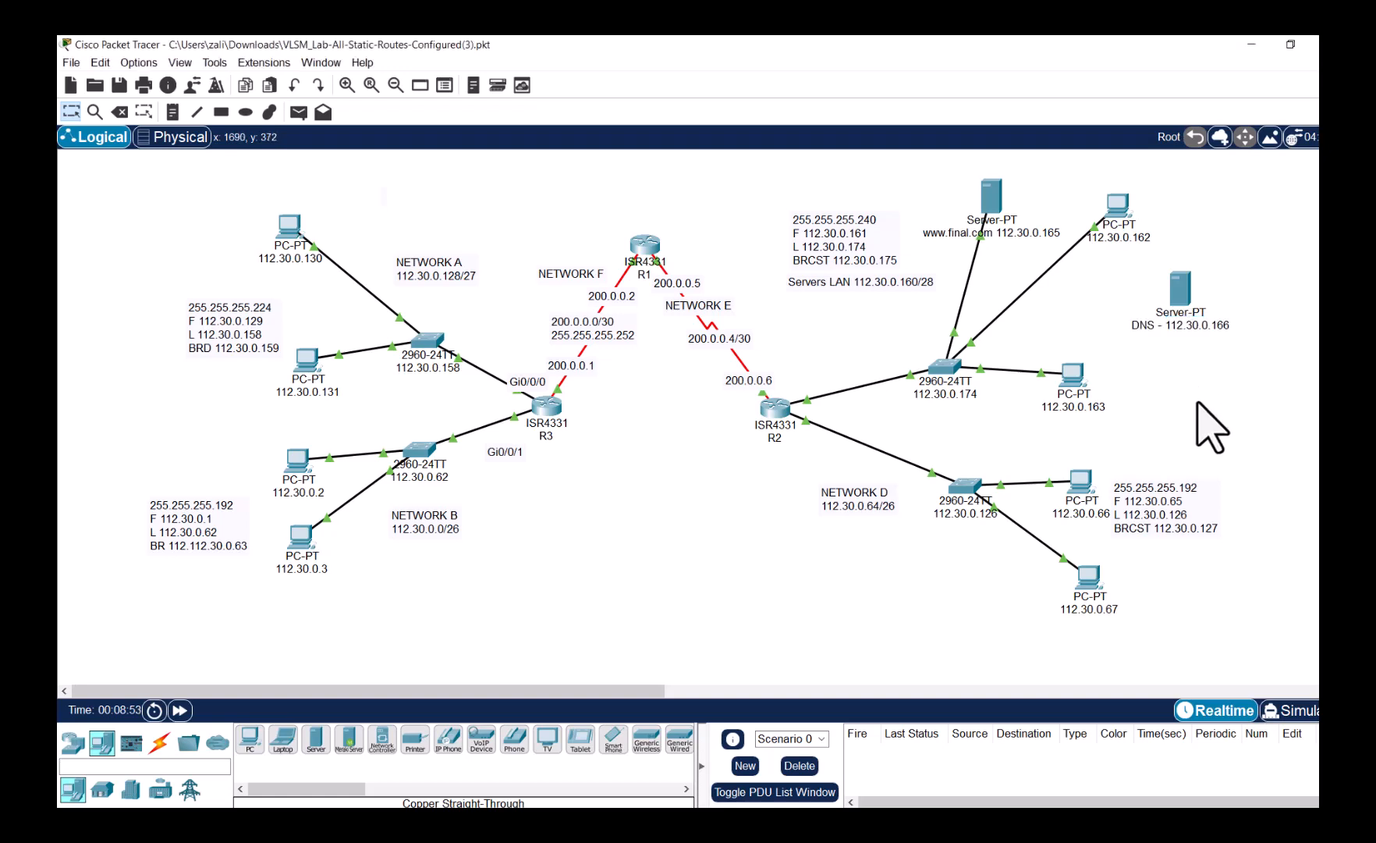
left_click(1186, 292)
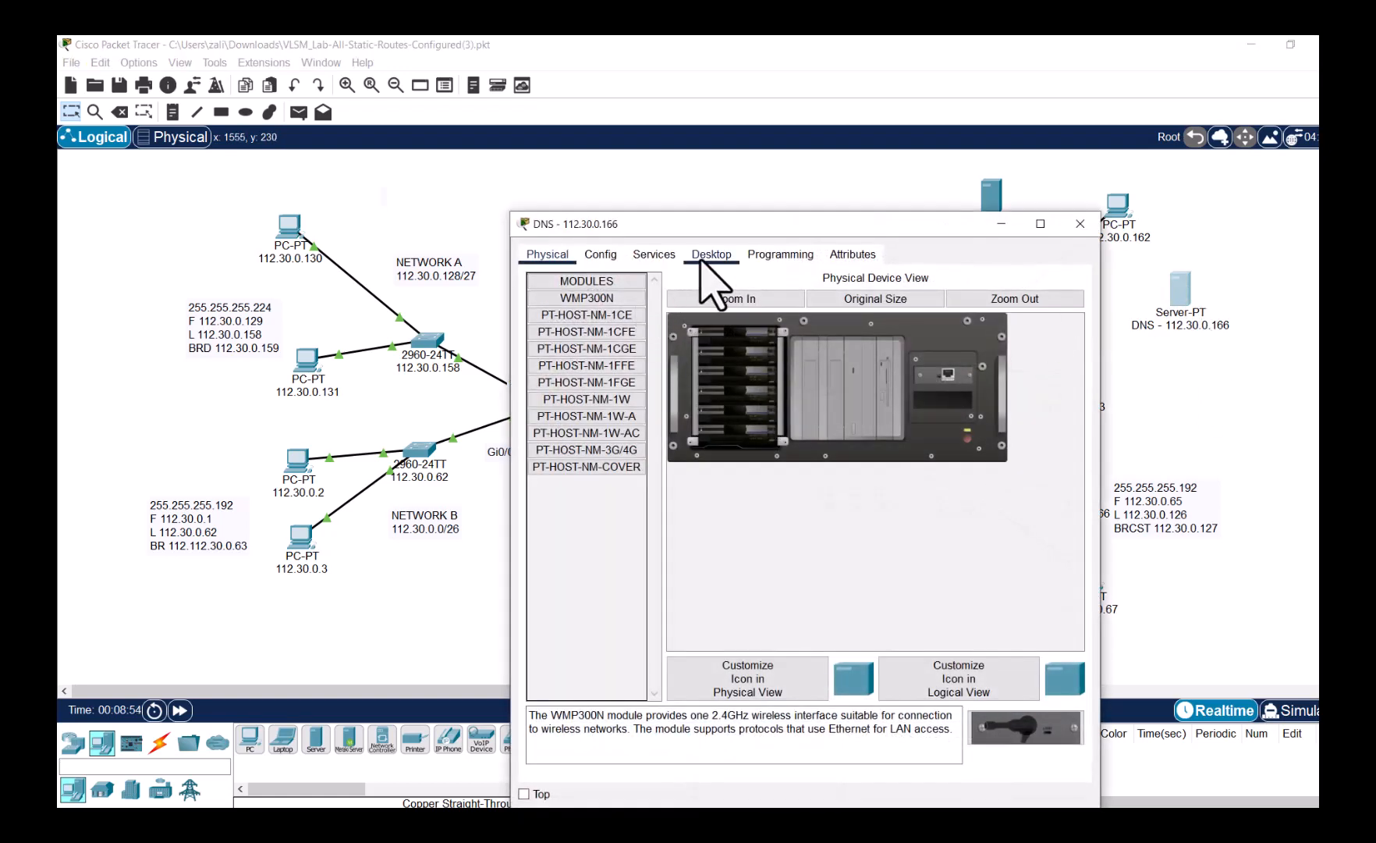
- Give the DNS server IP 112.30.0.166, mask 255.255.255.240 and gateway 112.30.0.161
left_click(711, 254)
left_click(591, 308)
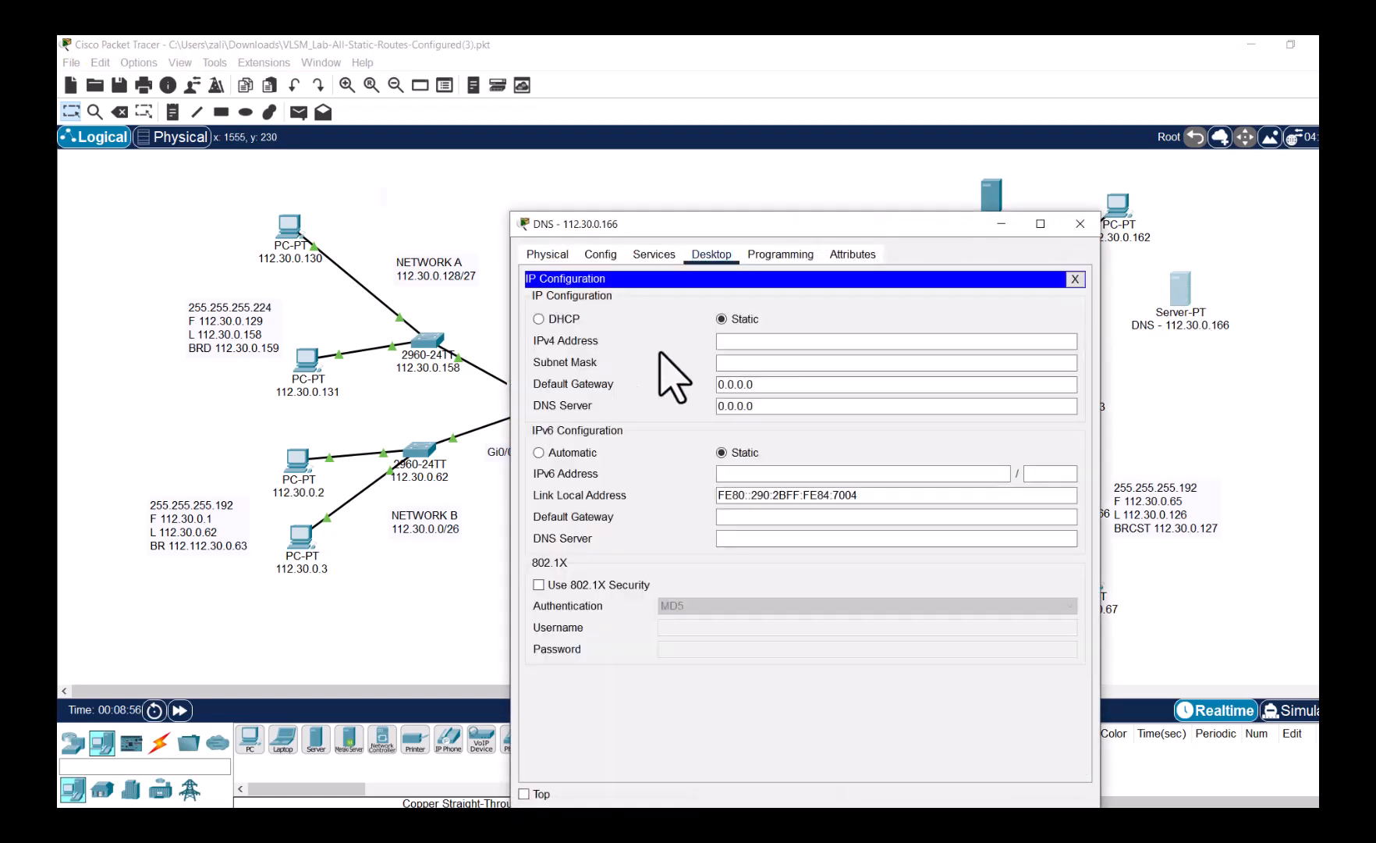
left_click(765, 340)
type("112.30.0.1")
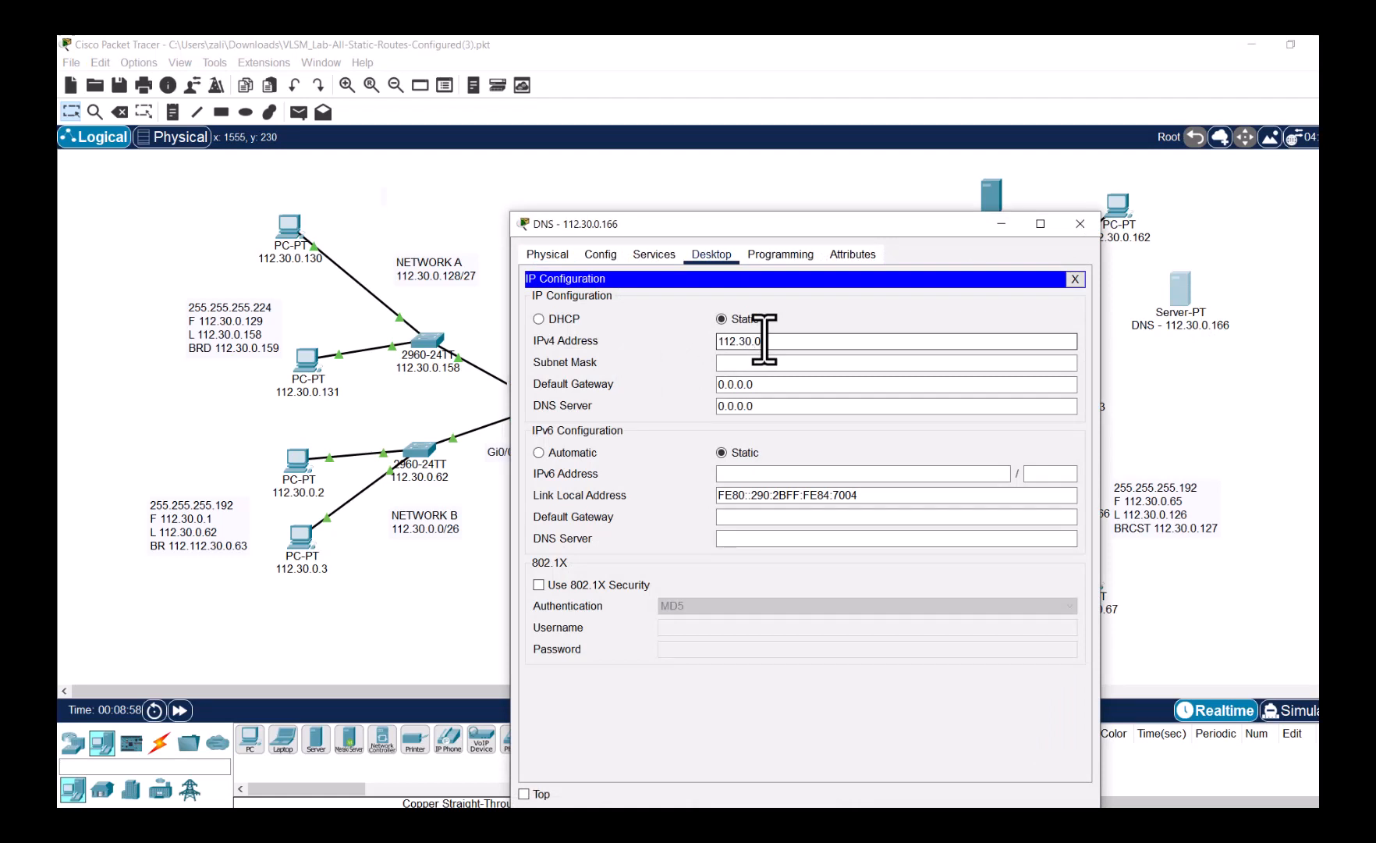
type("66")
key("Tab")
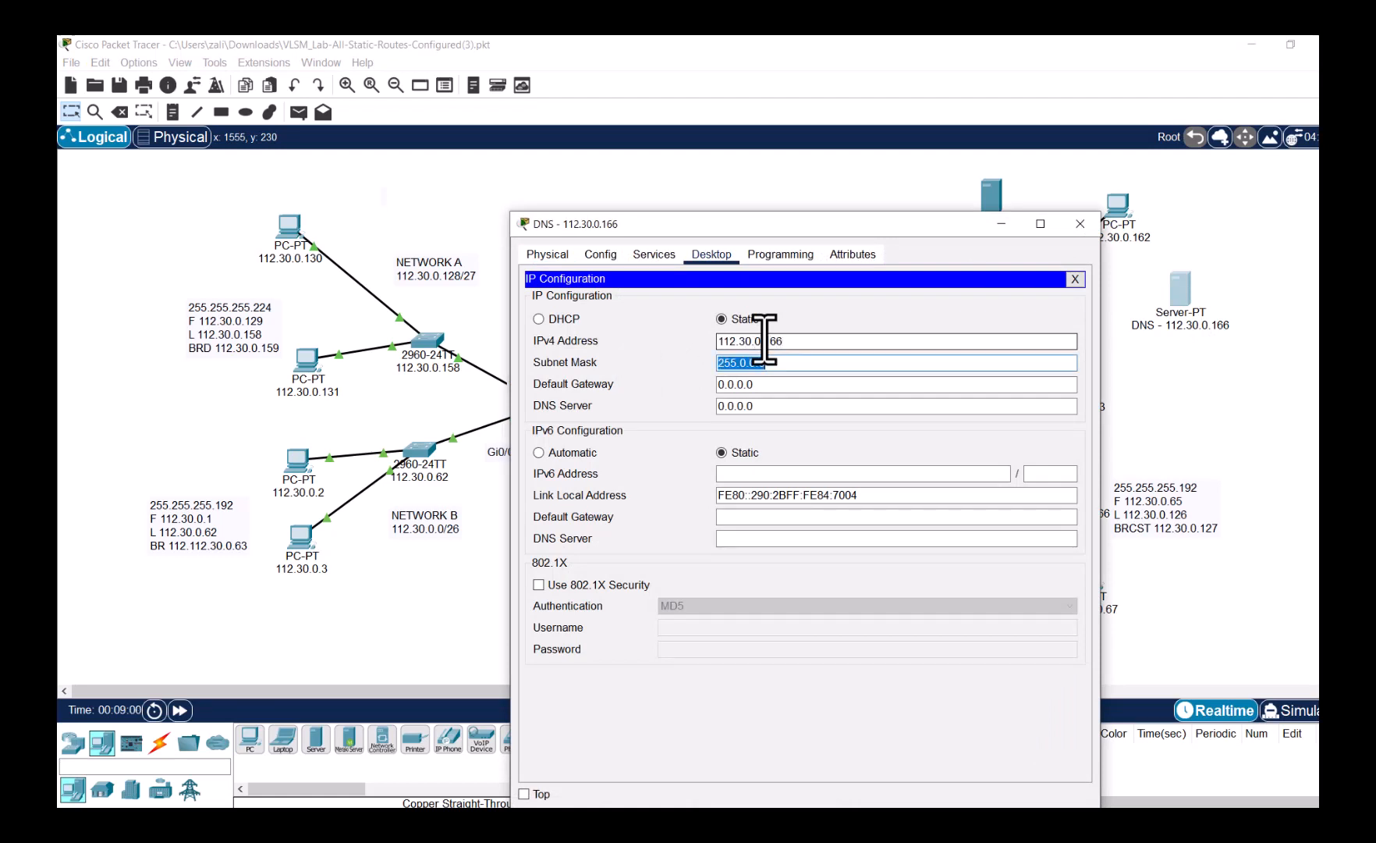
type("255.255.24")
key("Tab")
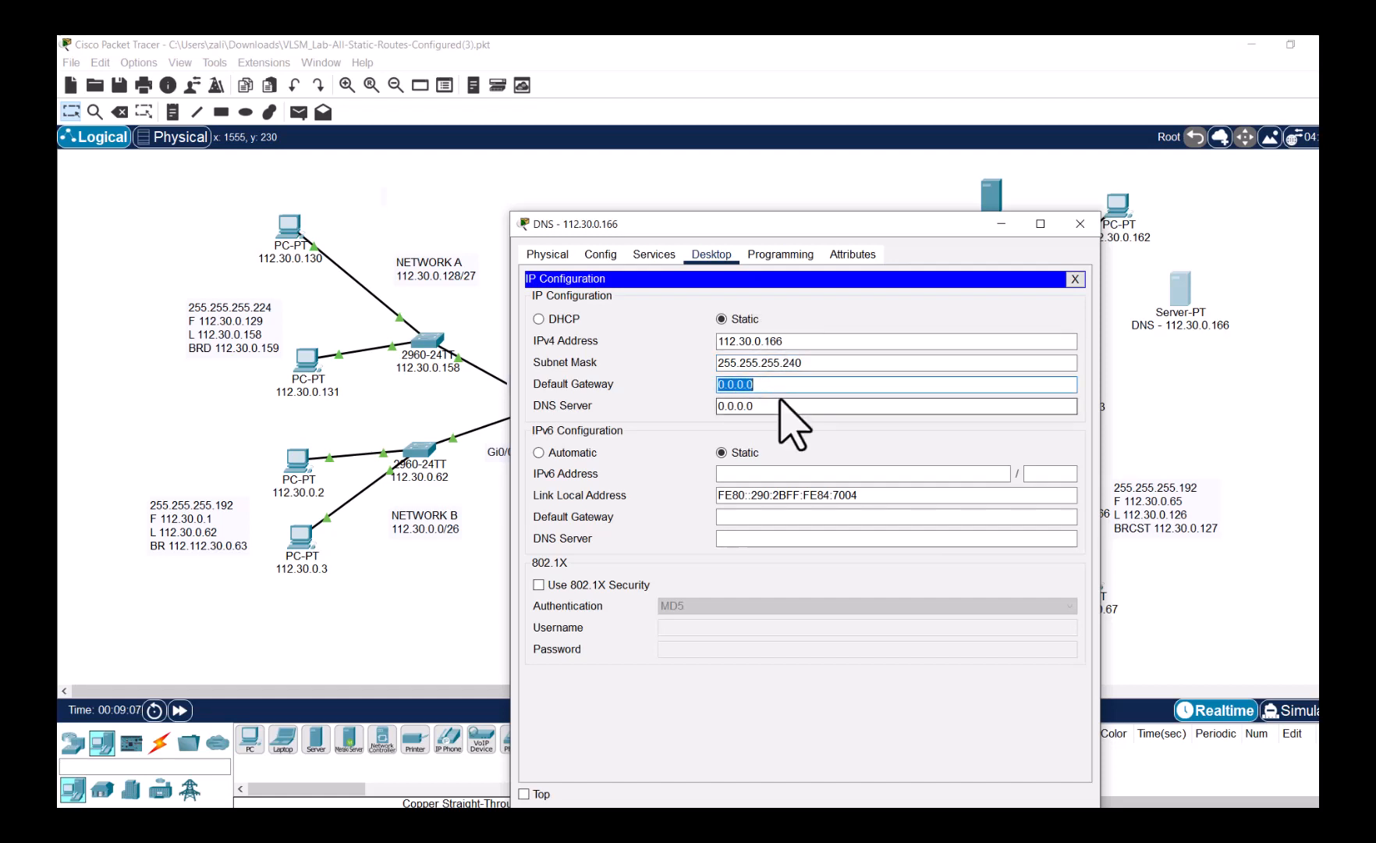
type("112.")
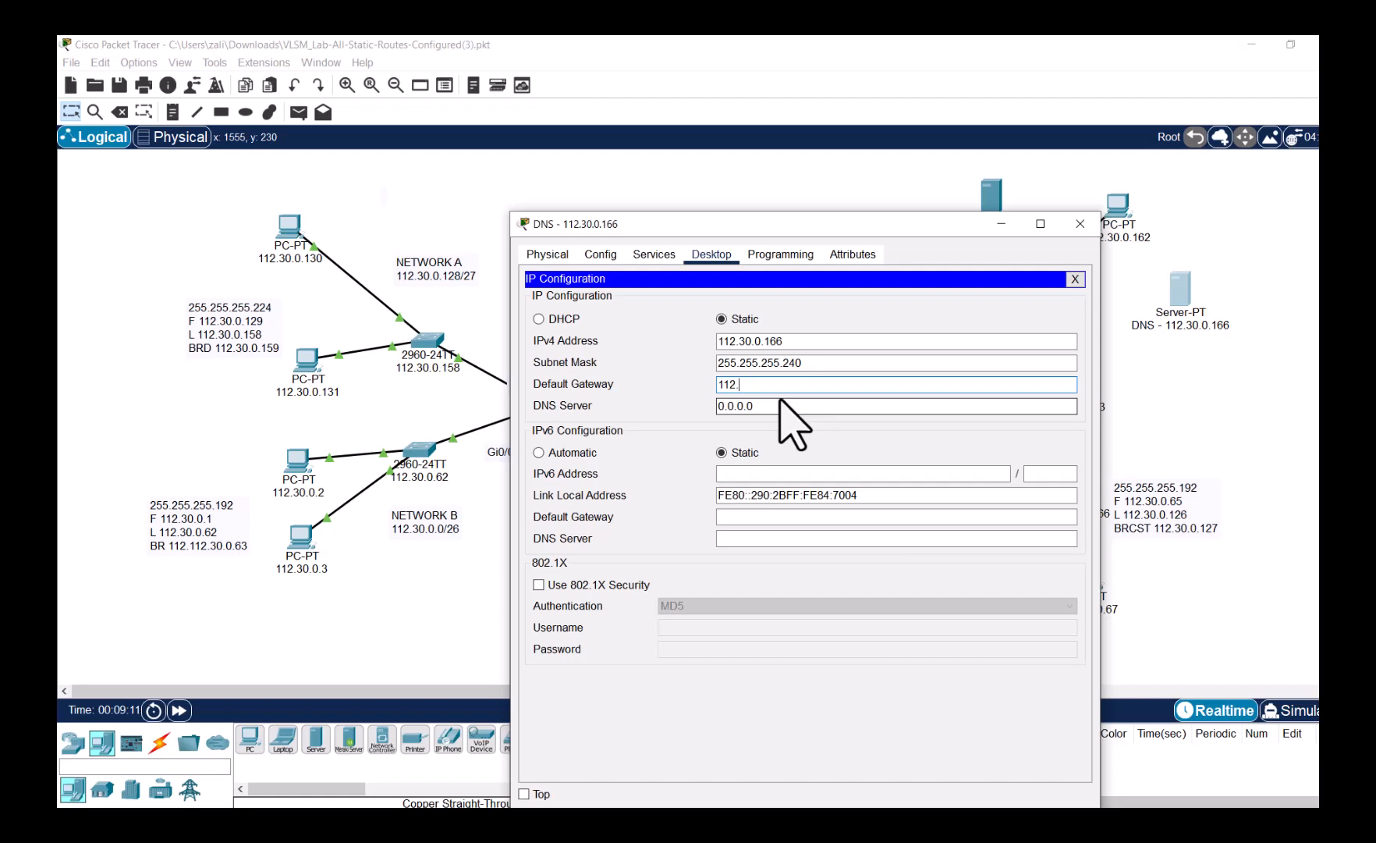
type("30.0.161")
left_click(1075, 279)
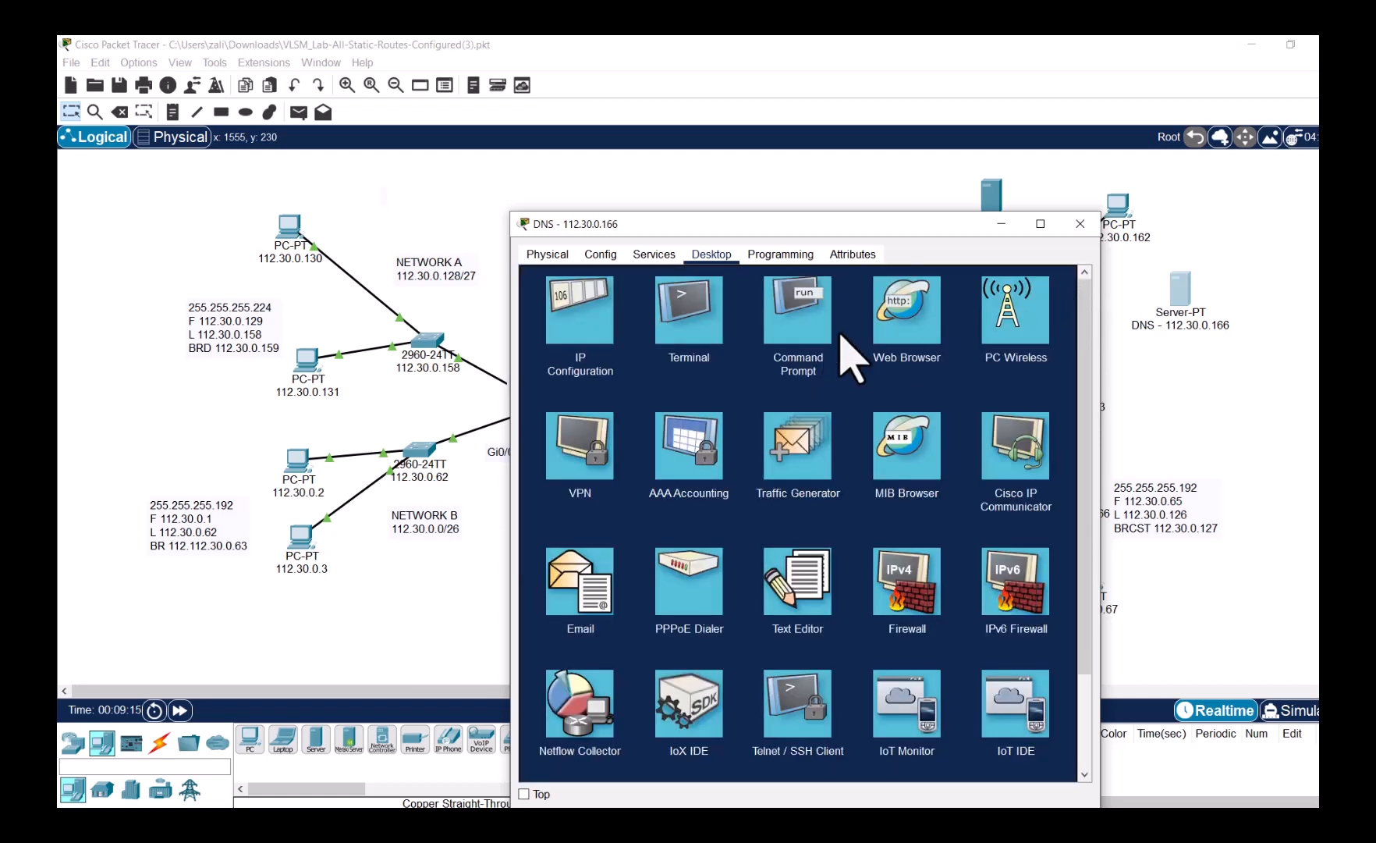
left_click(609, 258)
left_click(653, 255)
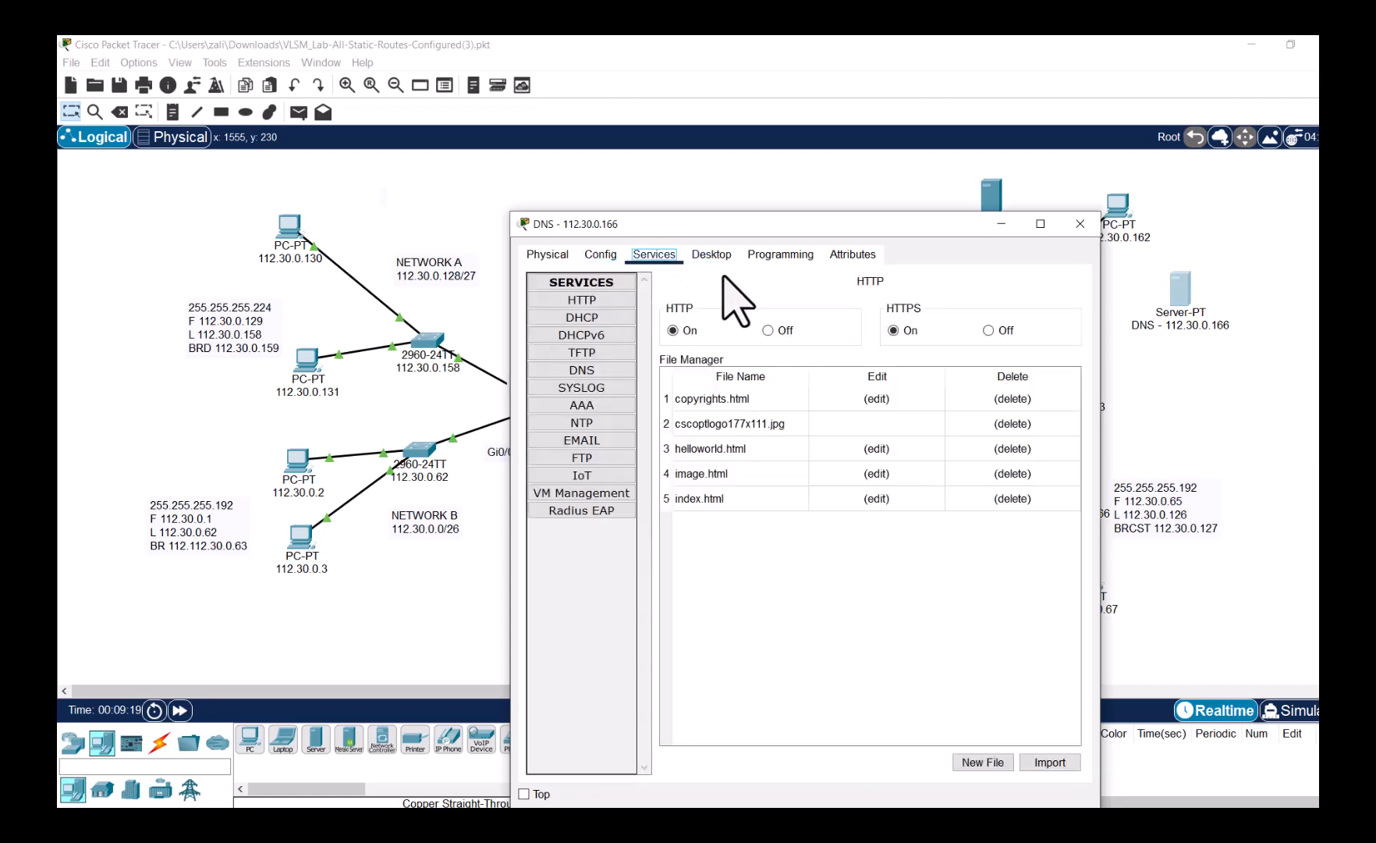
left_click(593, 371)
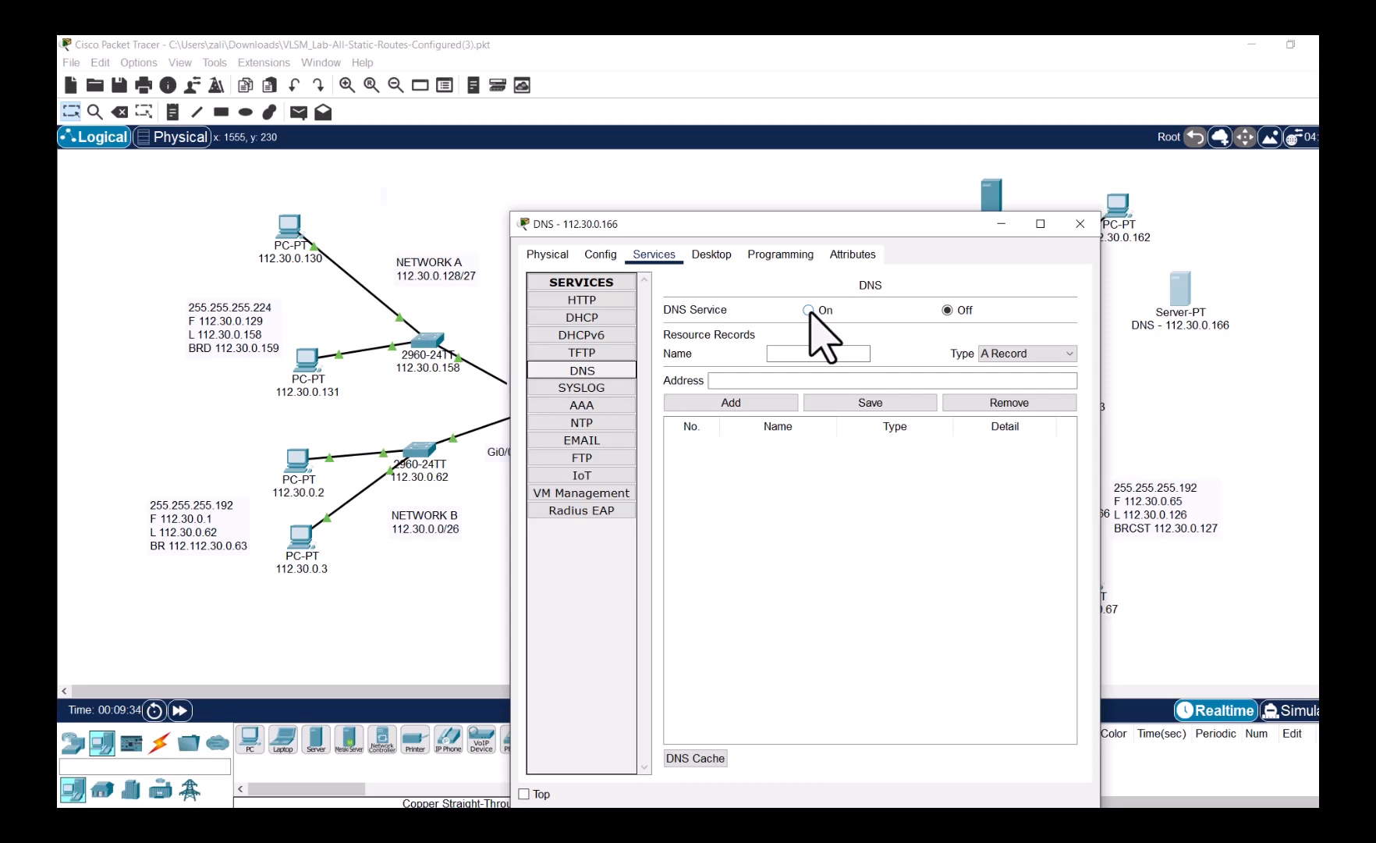
left_click(810, 310)
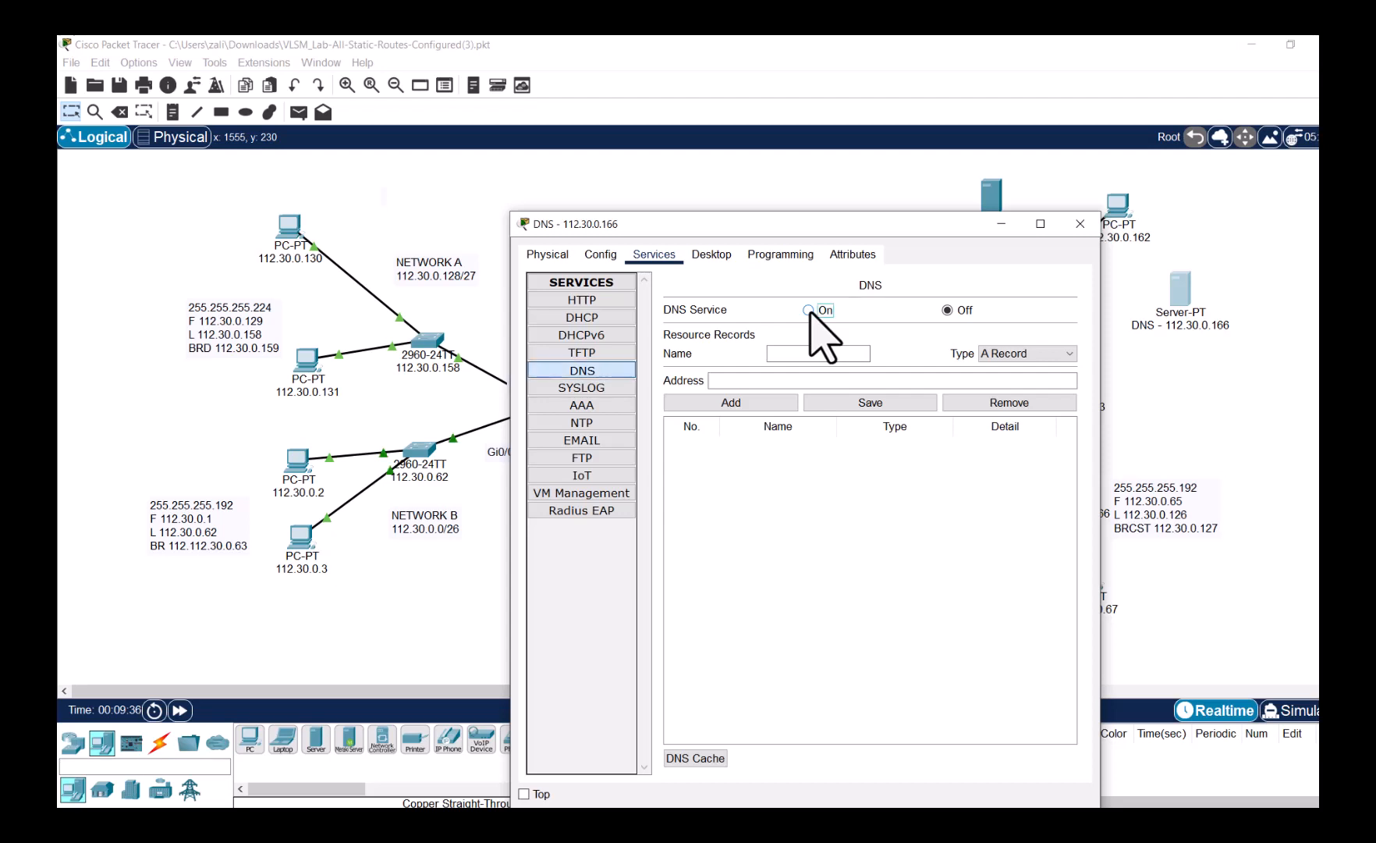
left_click(816, 352)
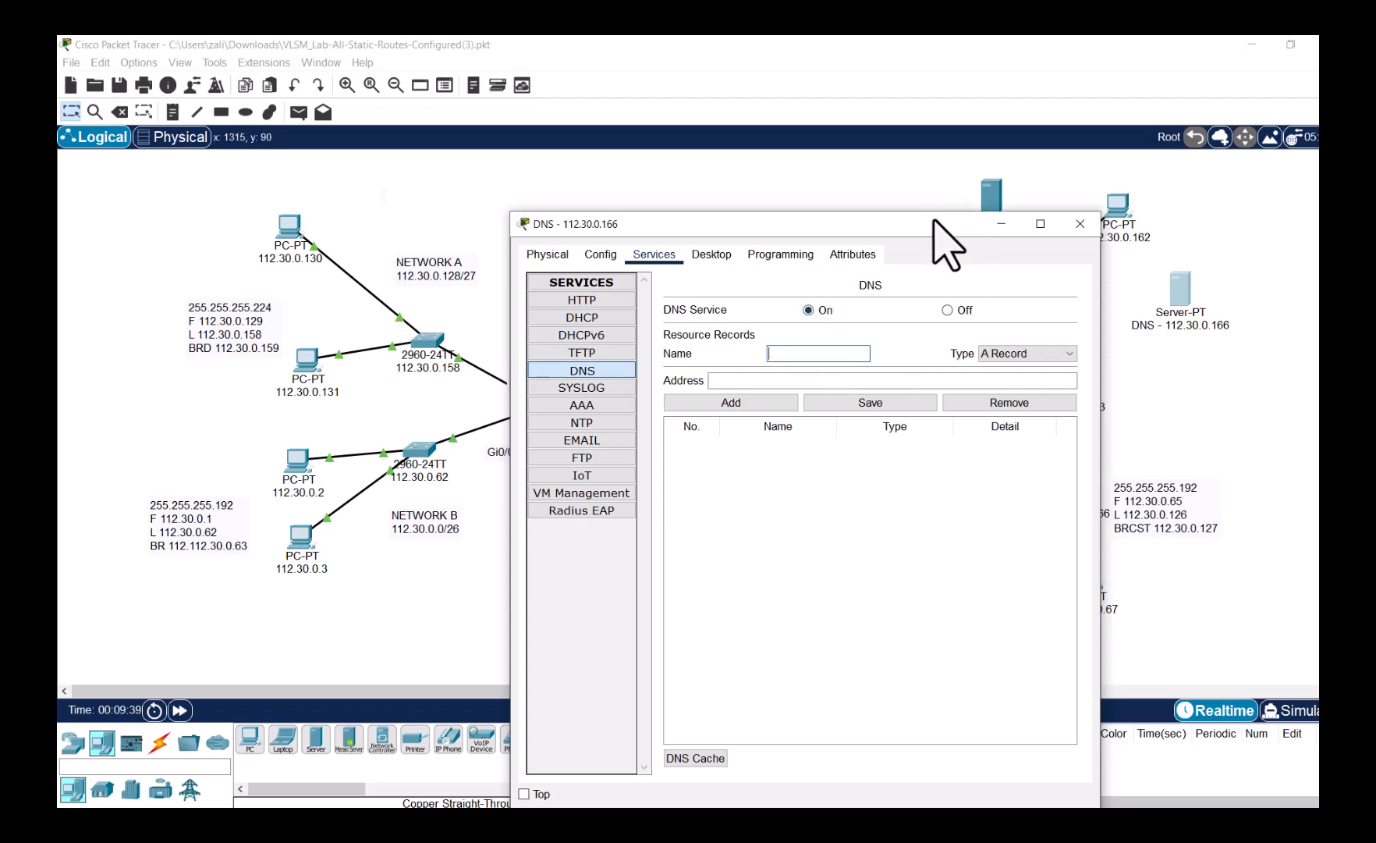
left_click_drag(931, 224, 656, 174)
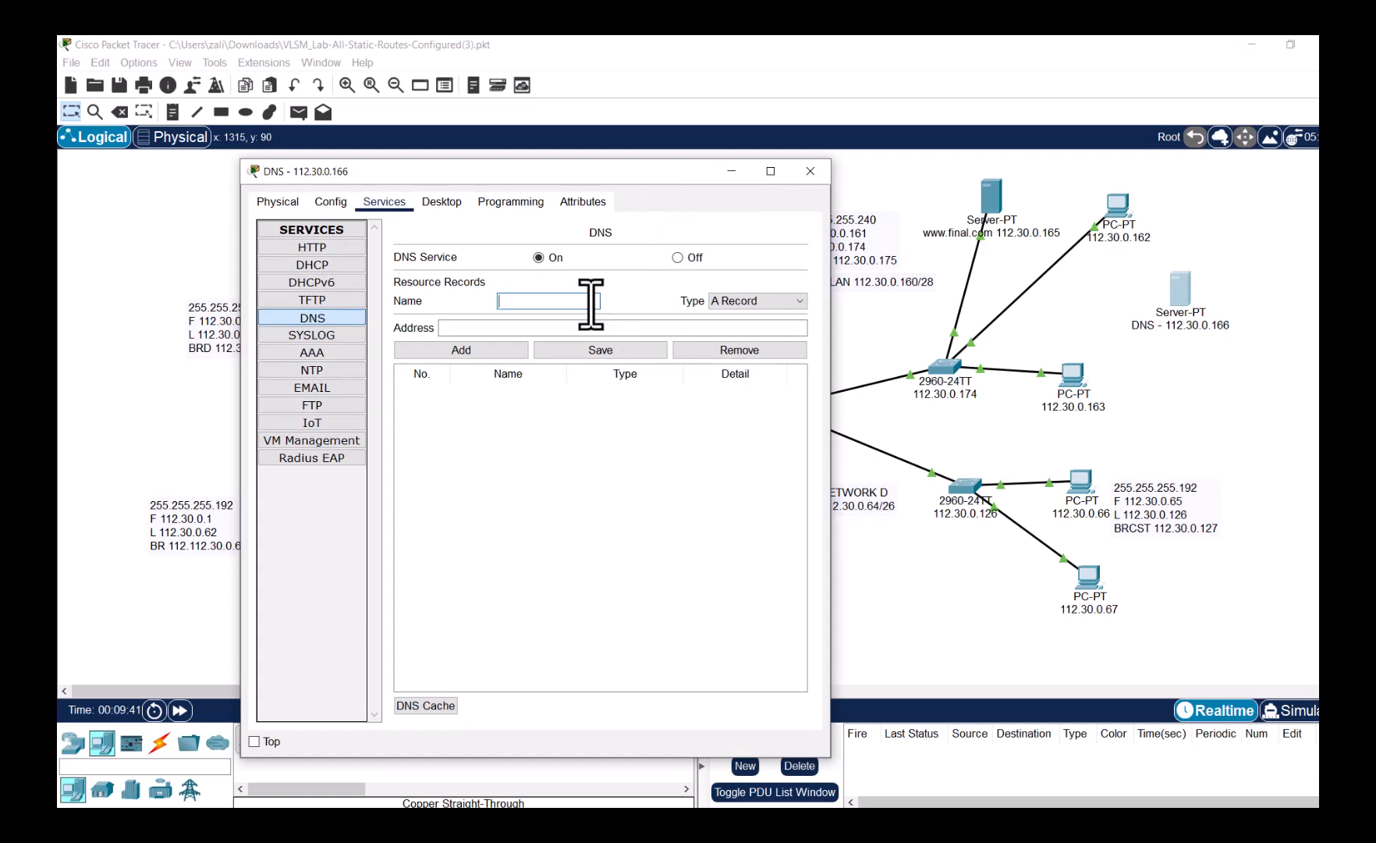
type("www.final.com")
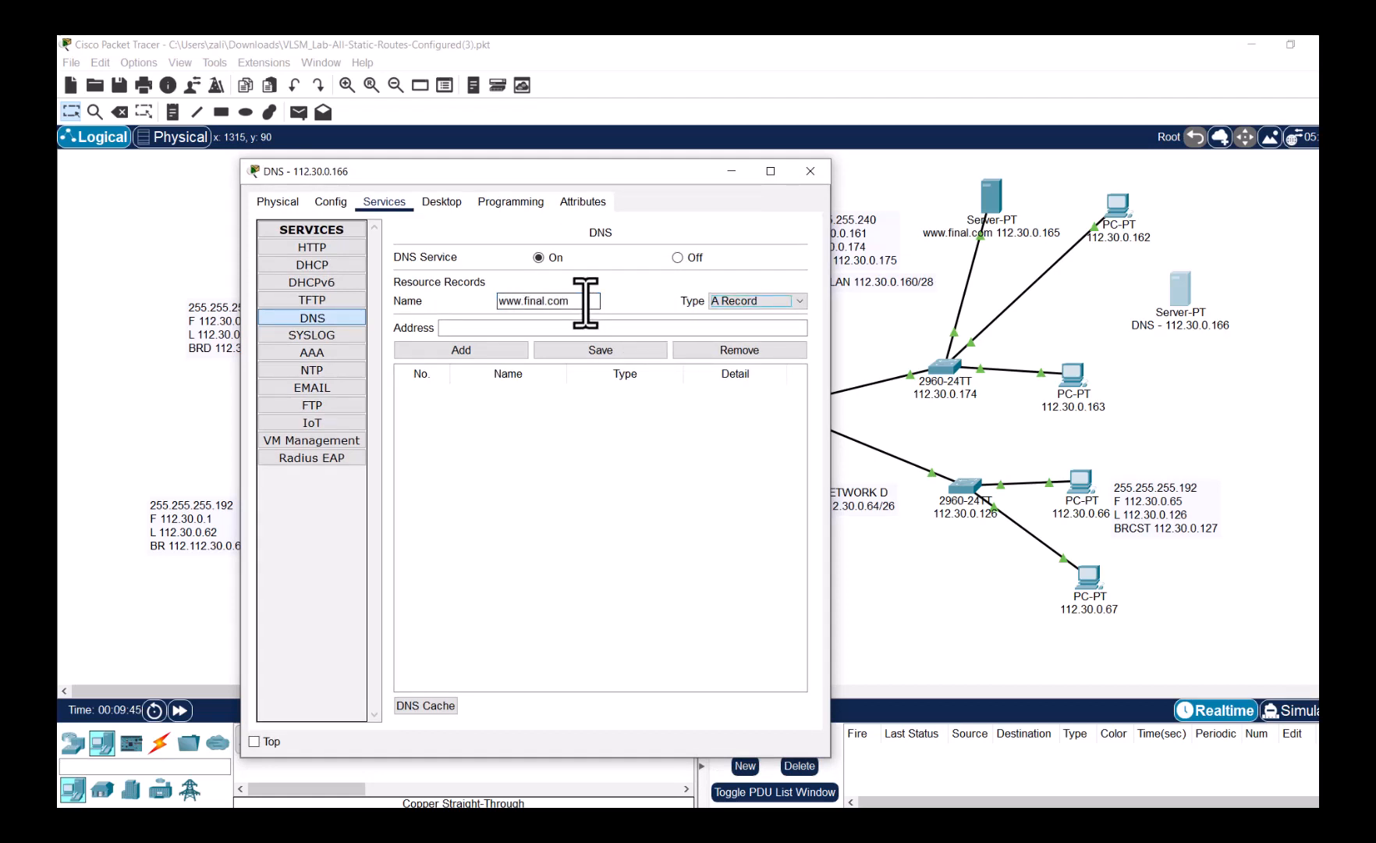
key("Tab")
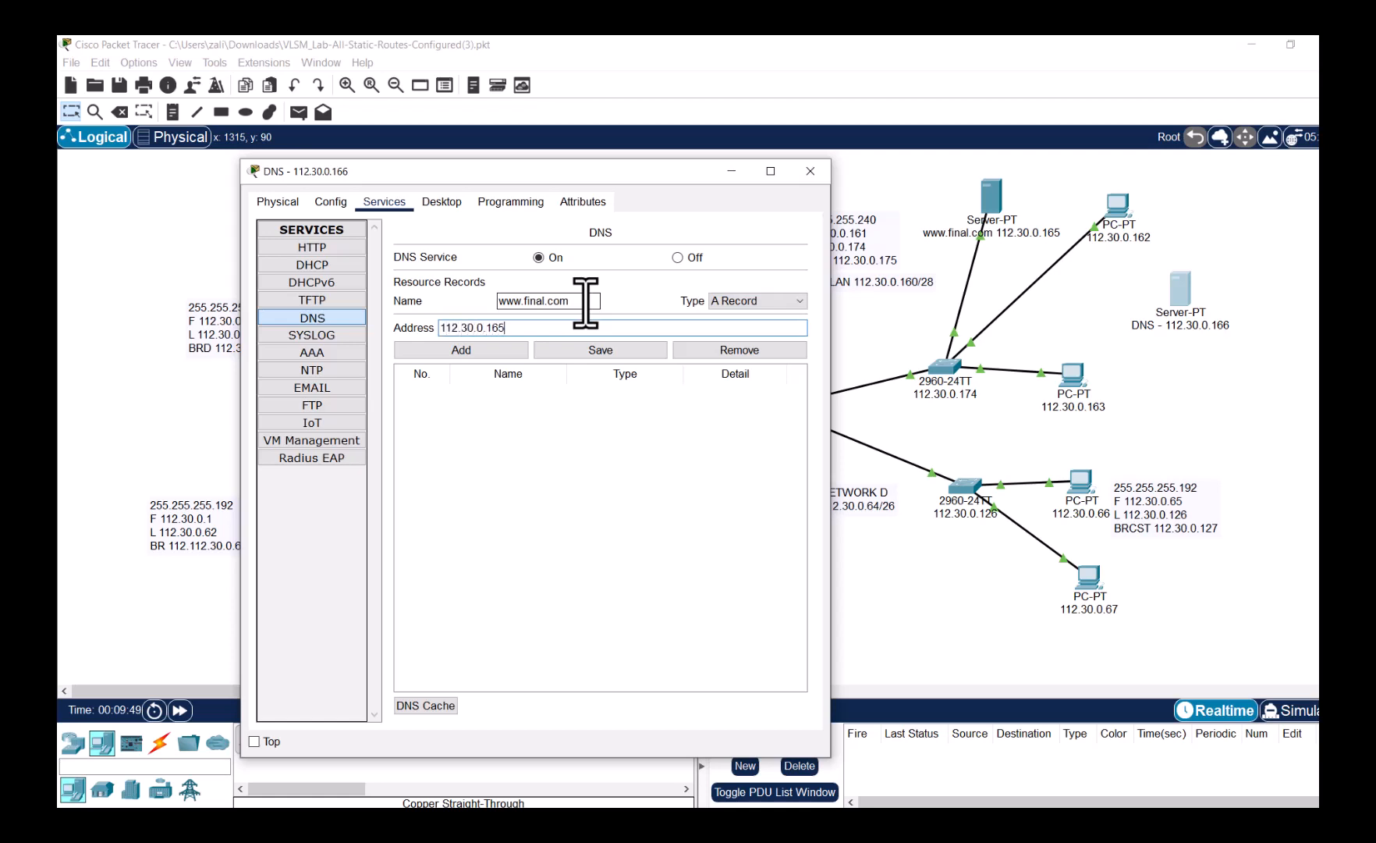
left_click(471, 348)
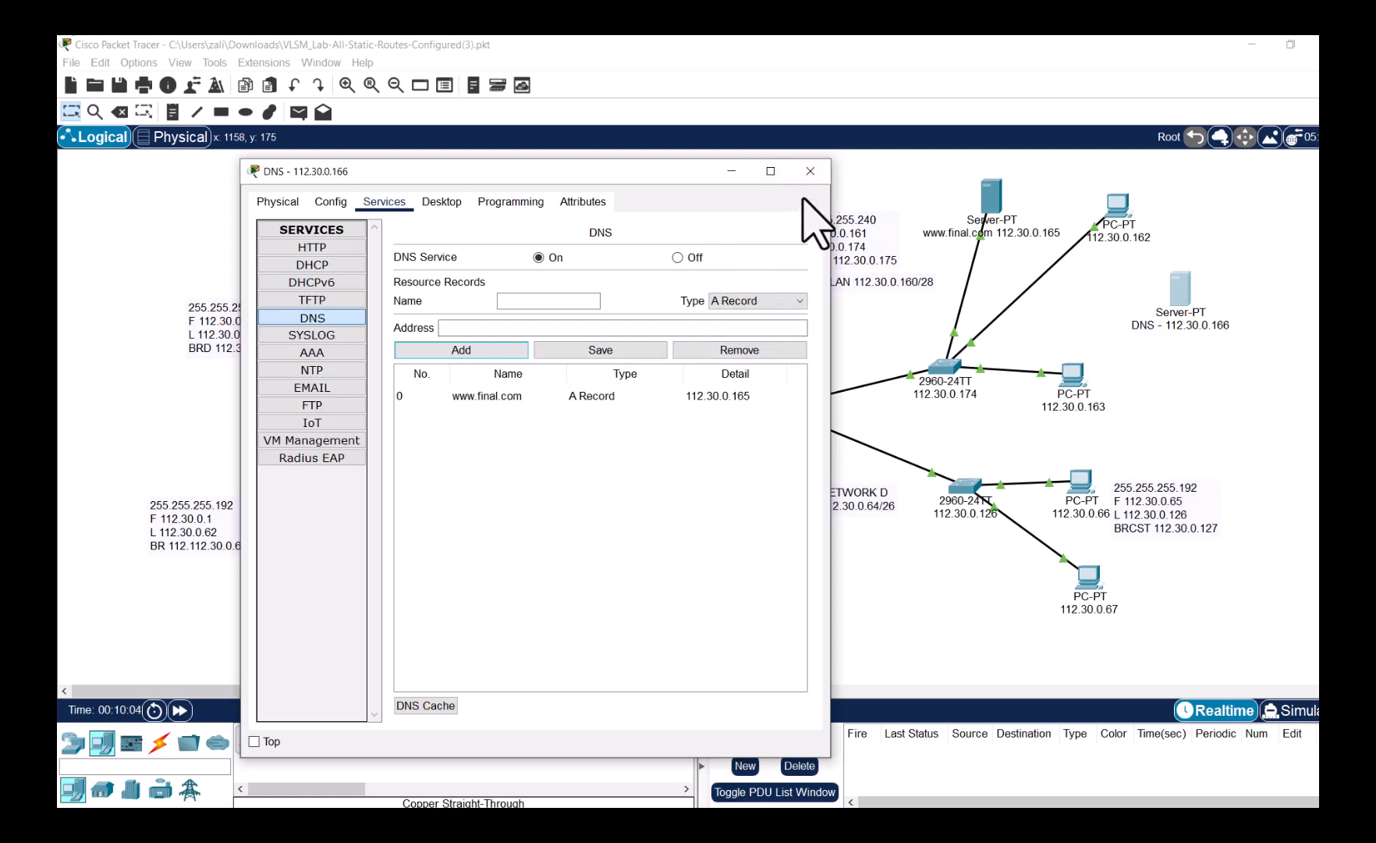
left_click(159, 742)
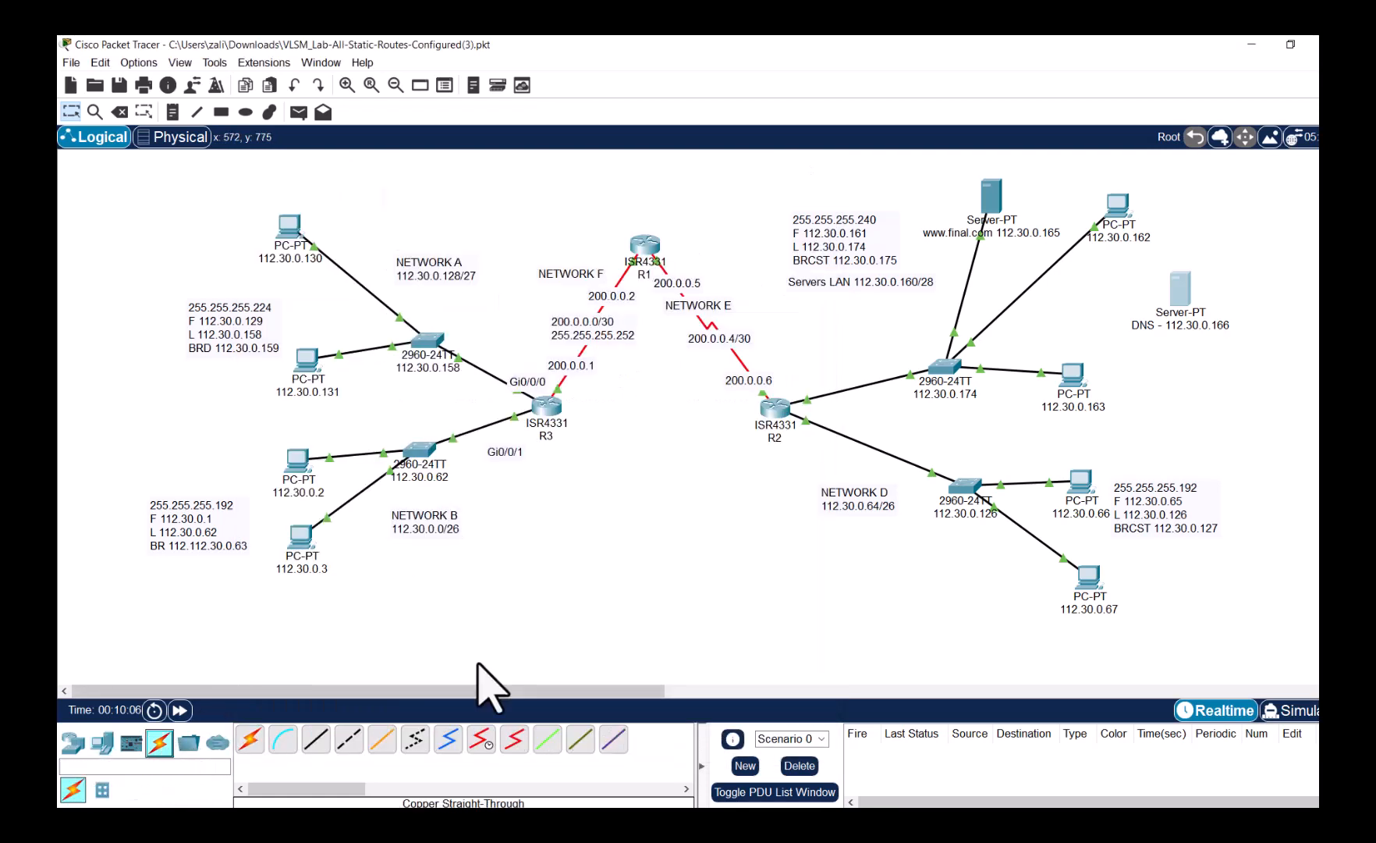
- Close the DNS server window and cable its FastEthernet0 to switch port FastEthernet0/4 with copper straight-through
left_click(1182, 290)
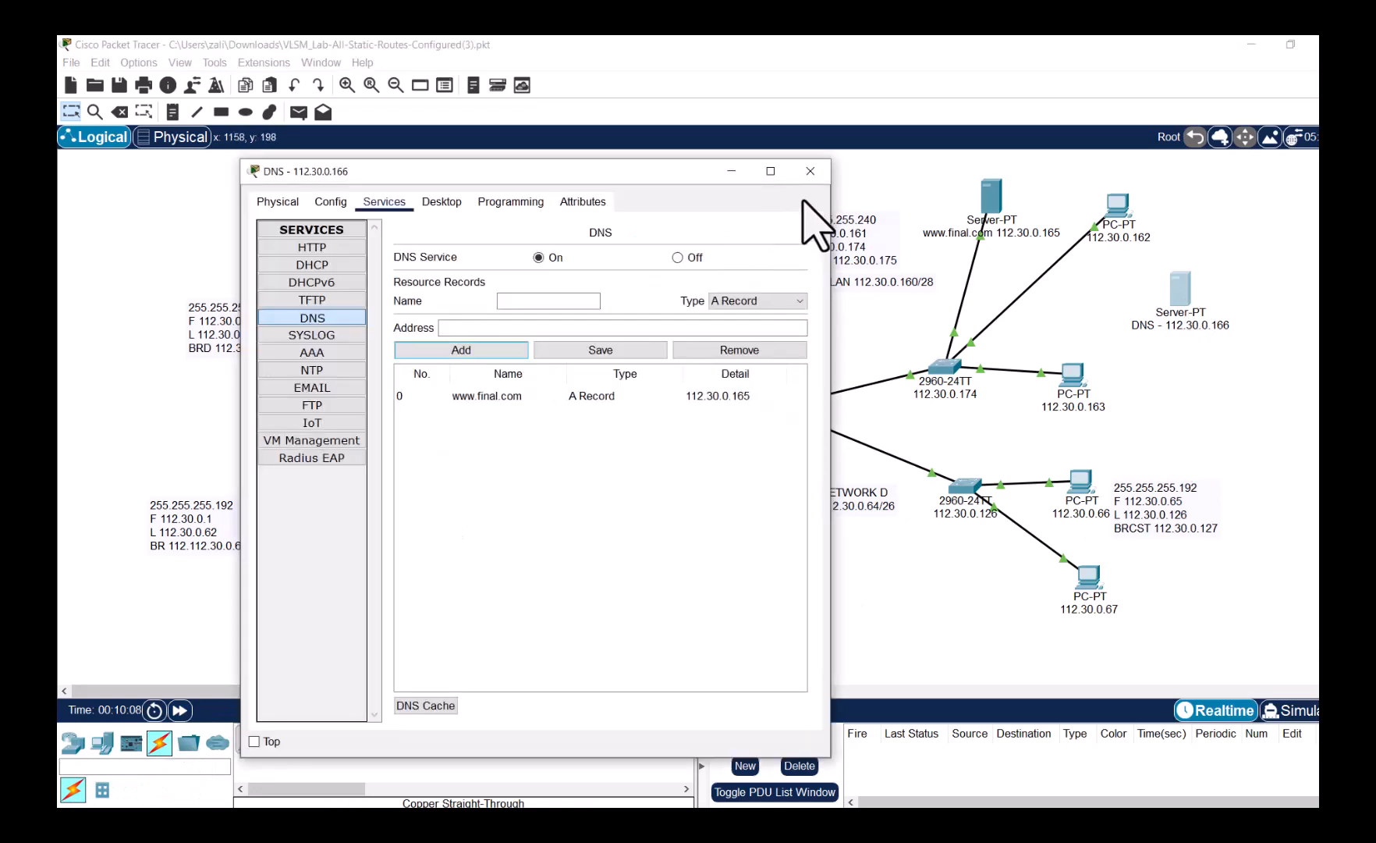
left_click(808, 170)
left_click(317, 739)
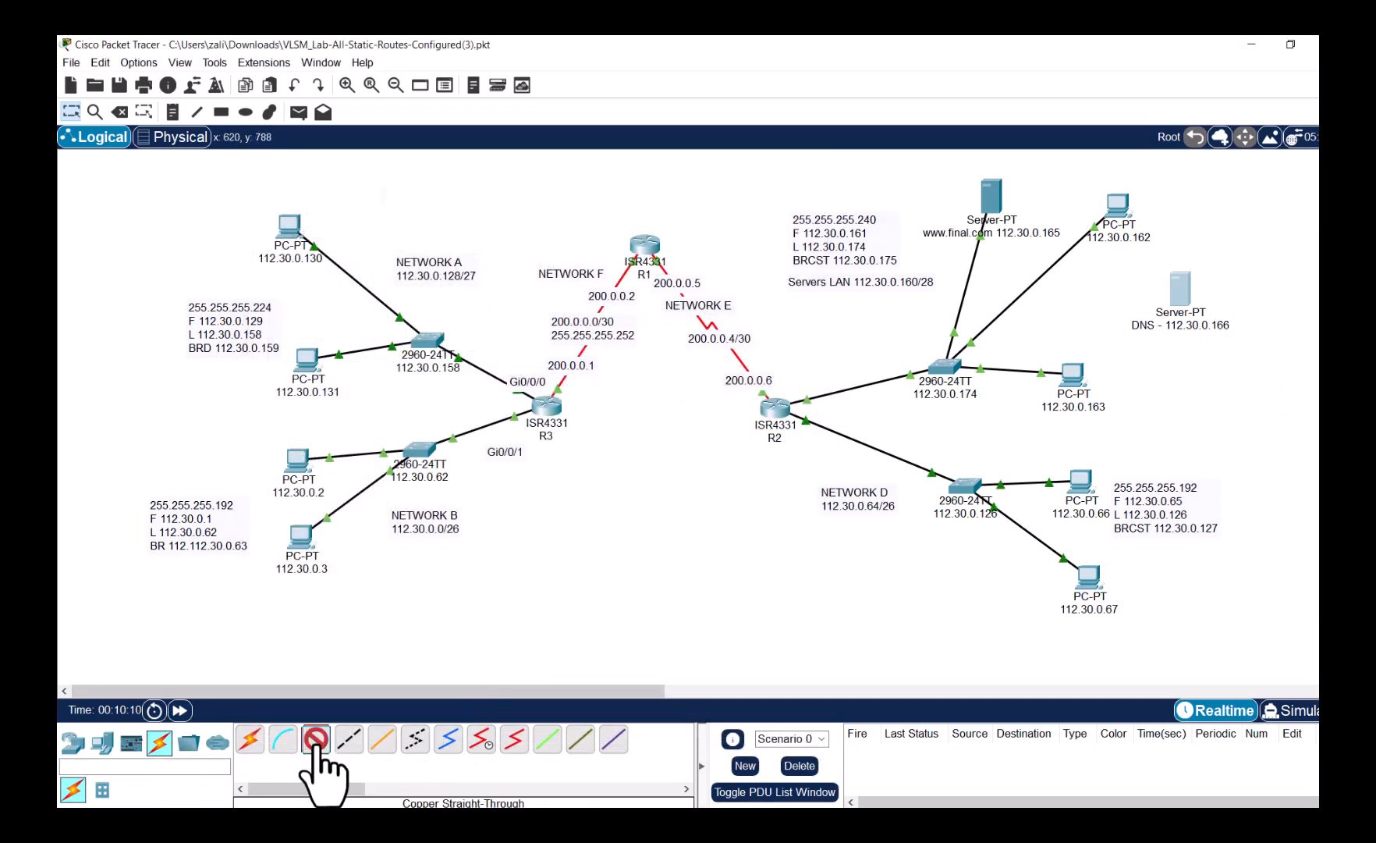
left_click(1185, 293)
left_click(1221, 300)
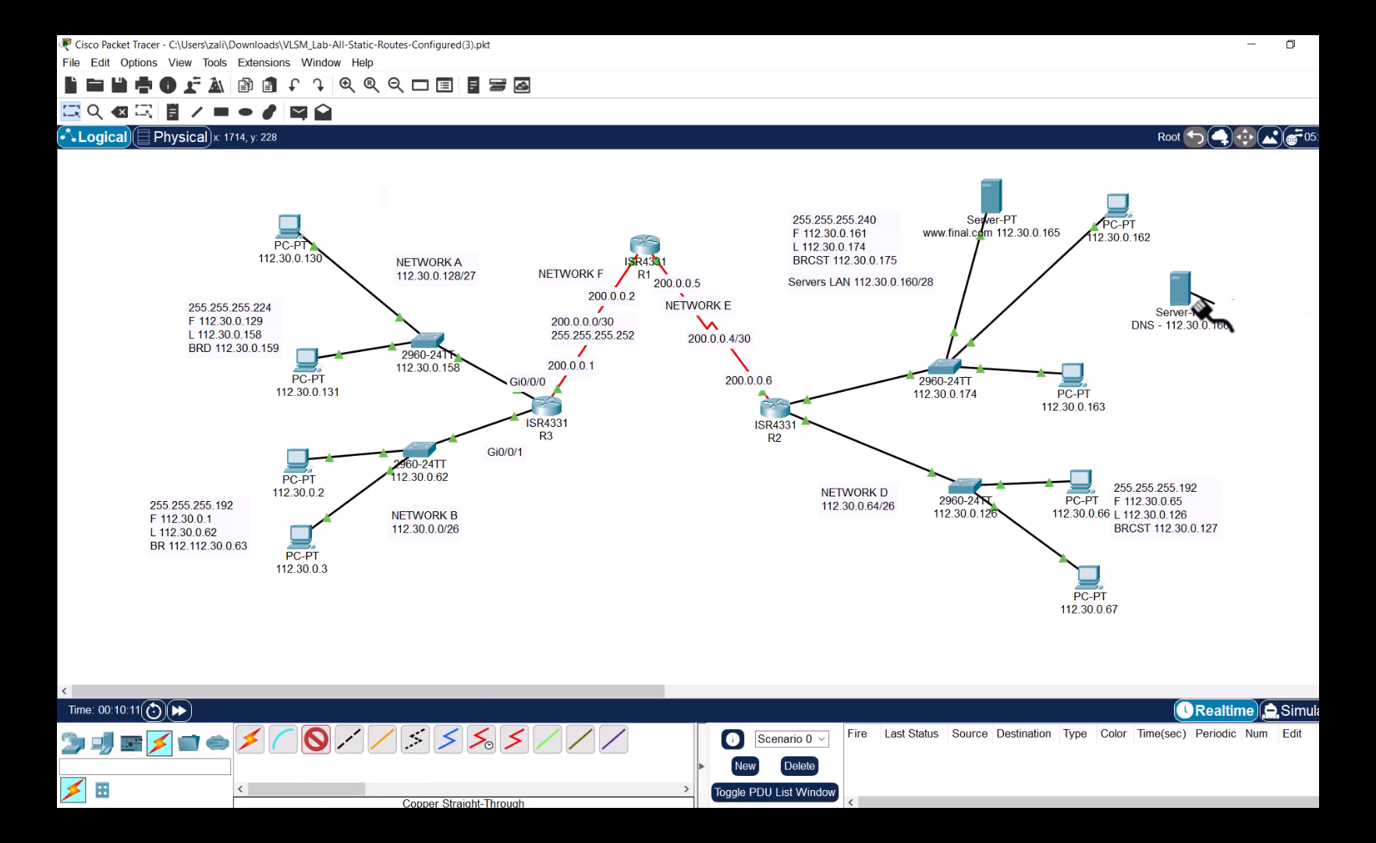
left_click(949, 366)
left_click(1007, 391)
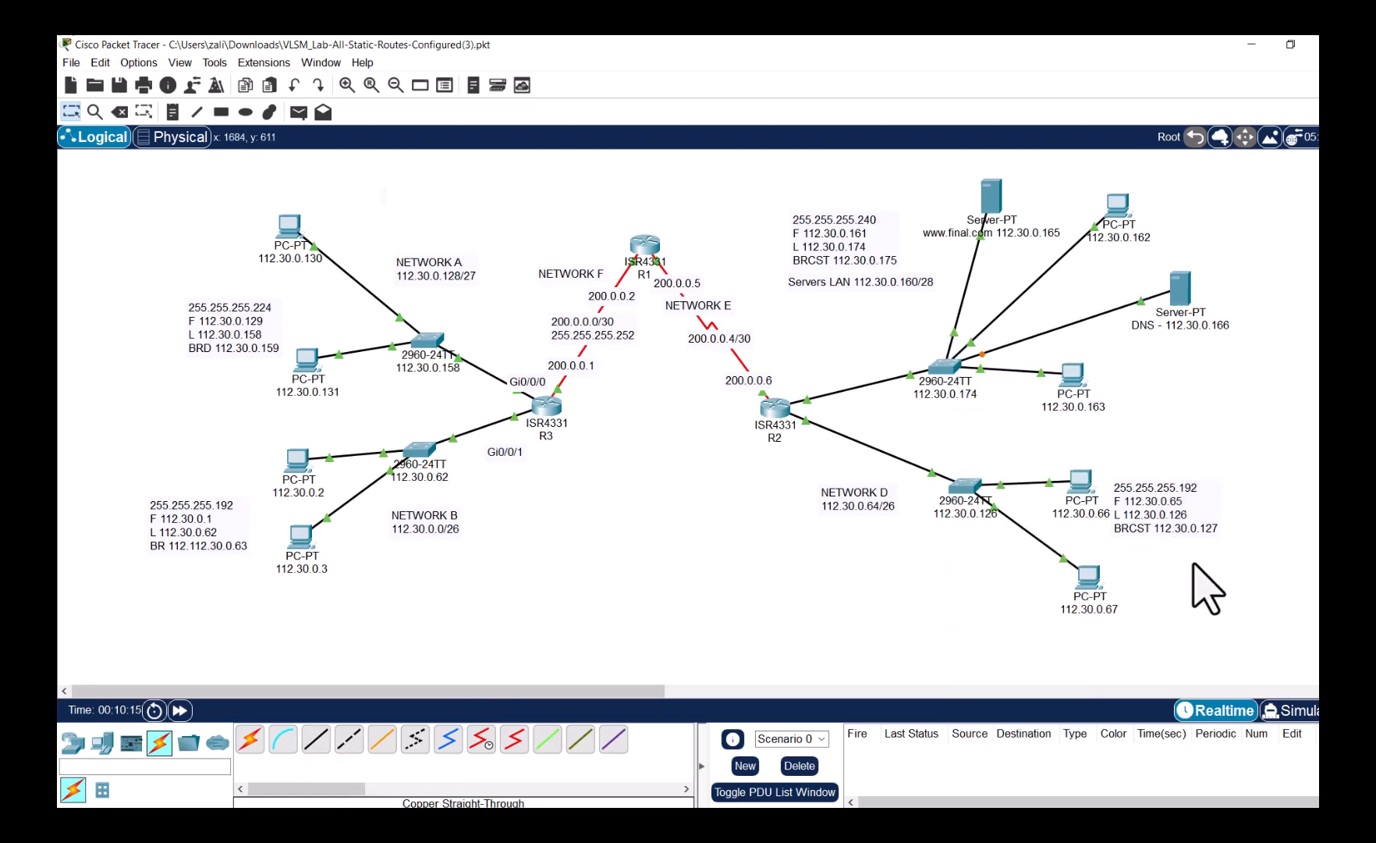
- Set PC 112.30.0.67's DNS server to 112.30.0.166 in its IP Configuration
left_click(1090, 581)
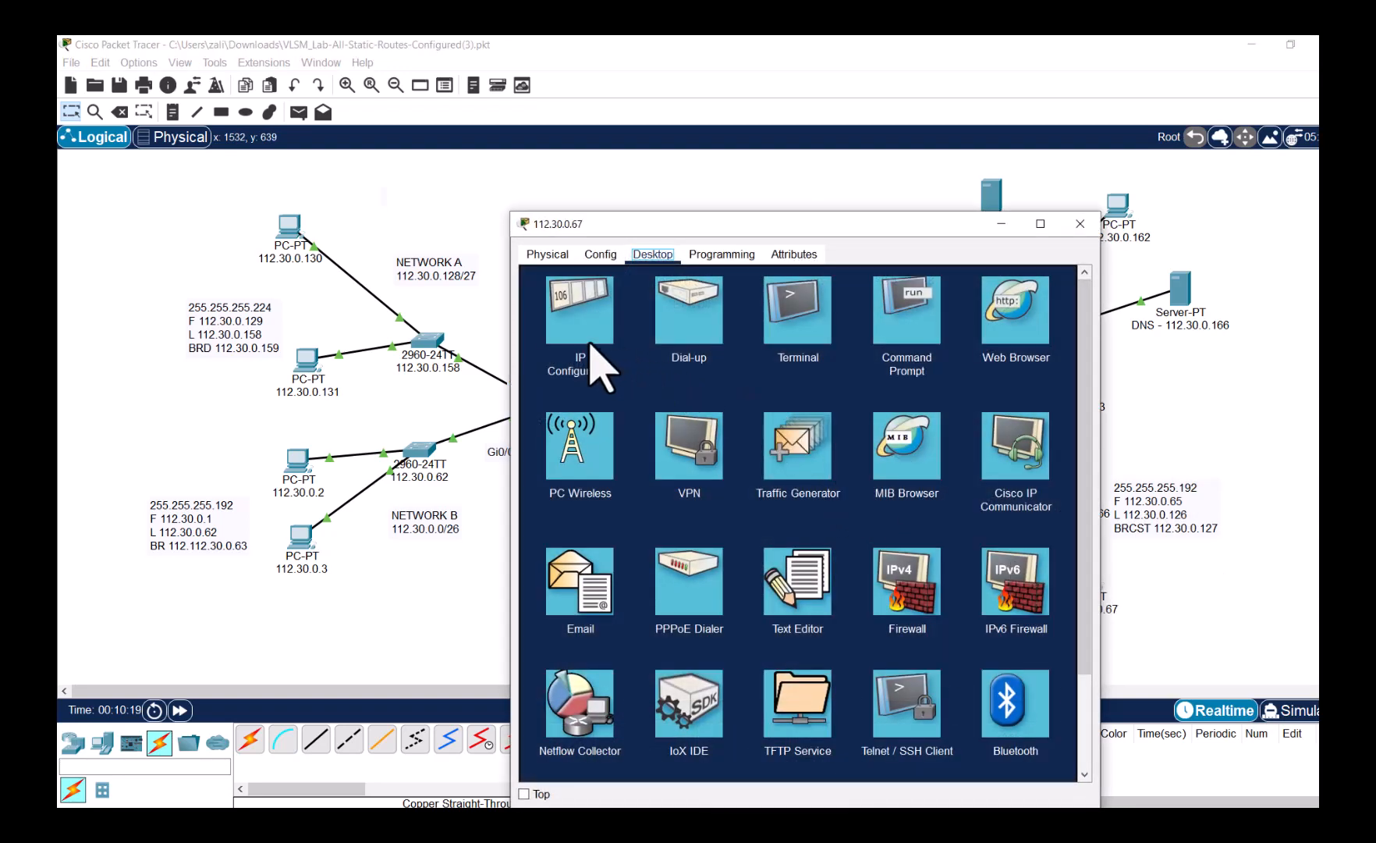
left_click(592, 347)
left_click_drag(774, 427, 673, 427)
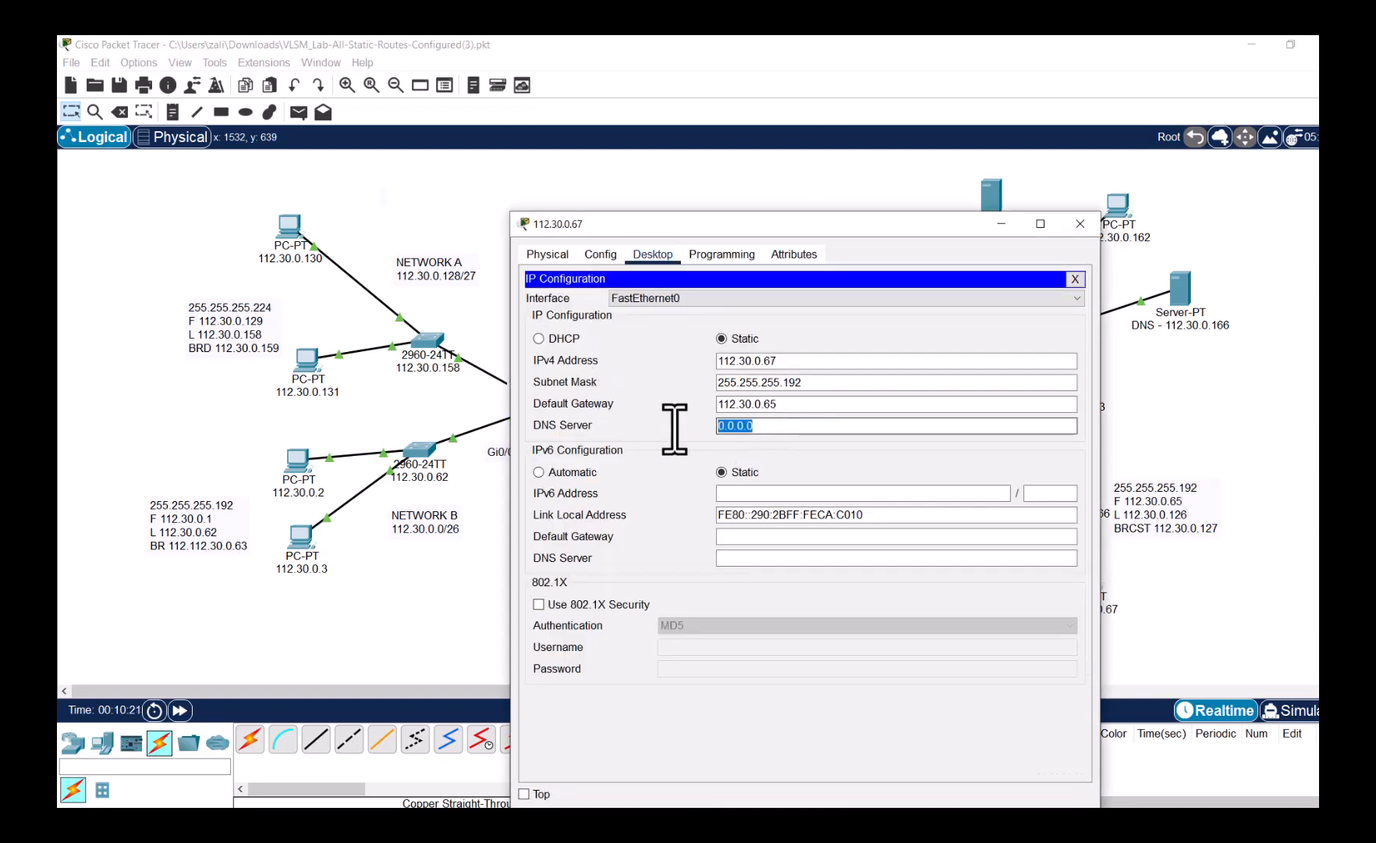
type("112.3")
left_click_drag(789, 426, 713, 426)
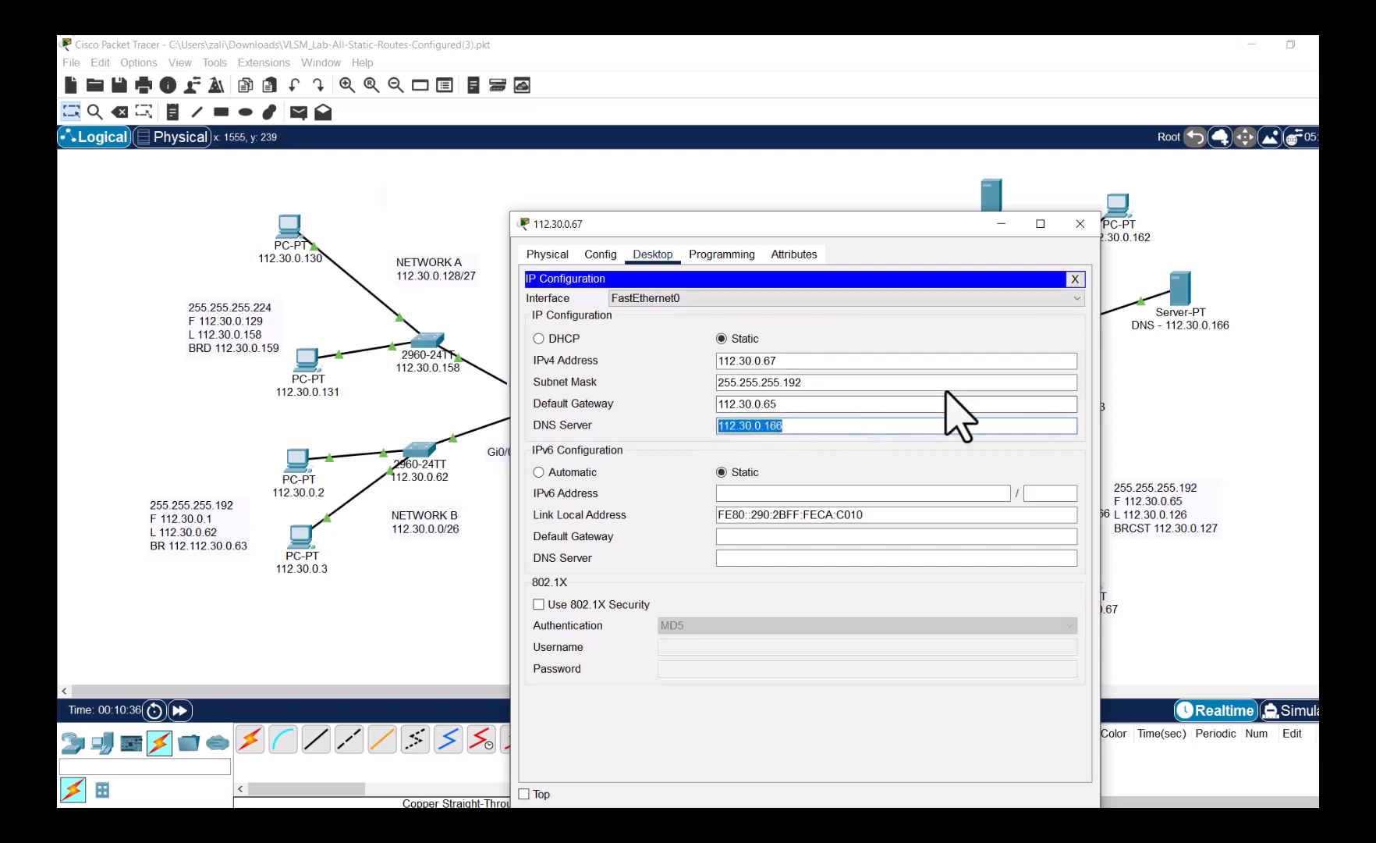
left_click(1076, 279)
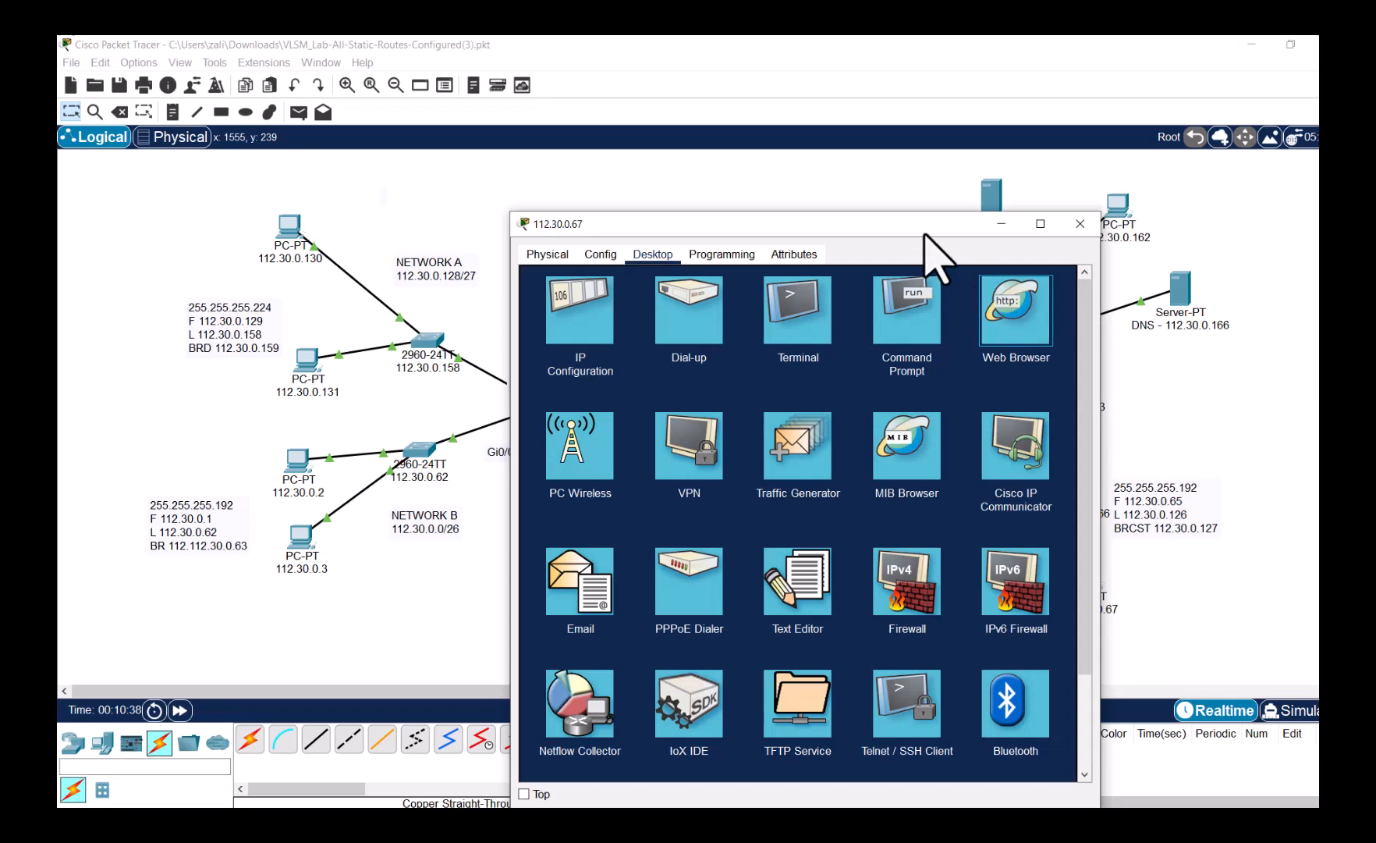
left_click_drag(593, 224, 262, 191)
left_click(679, 287)
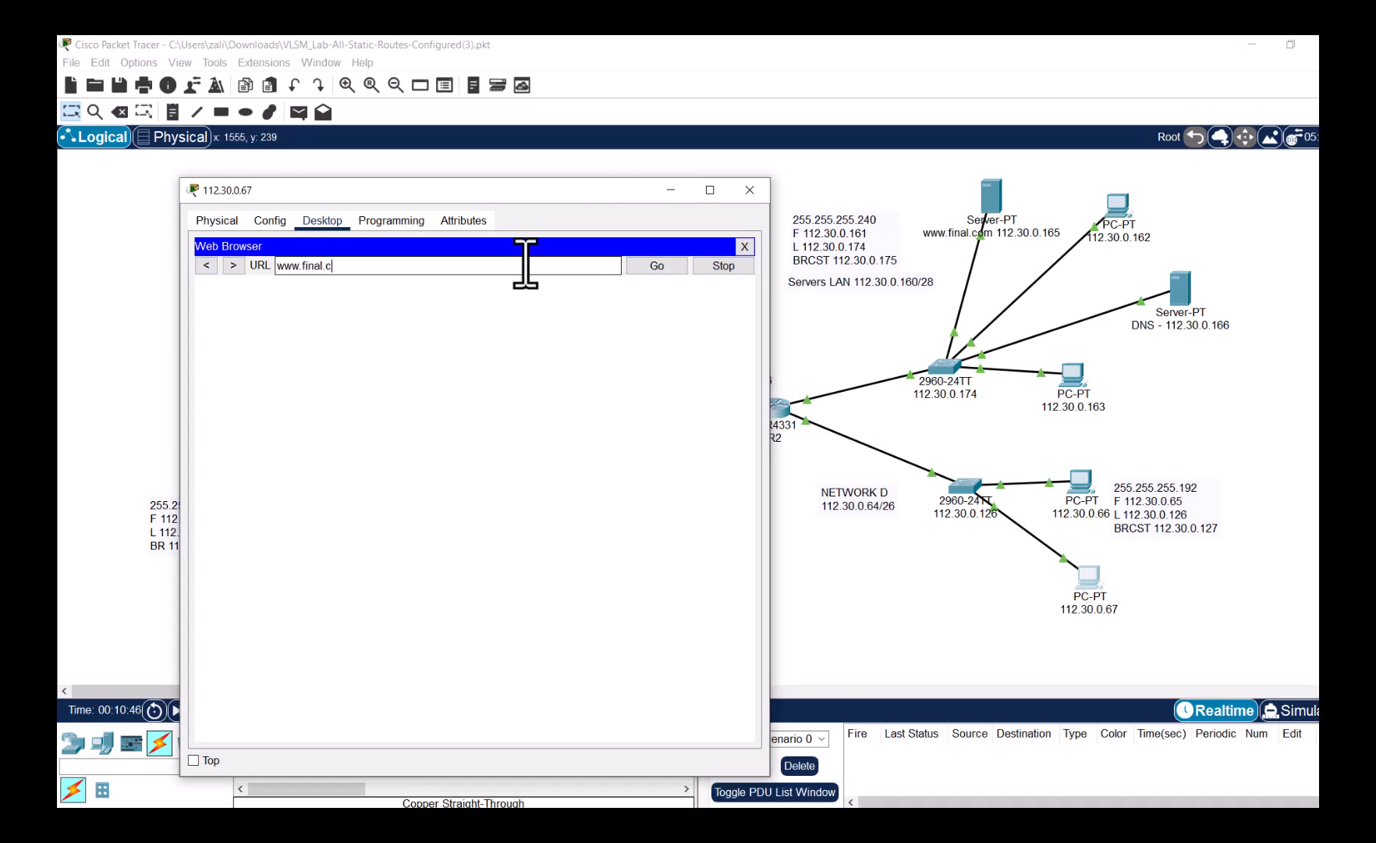
key("Return")
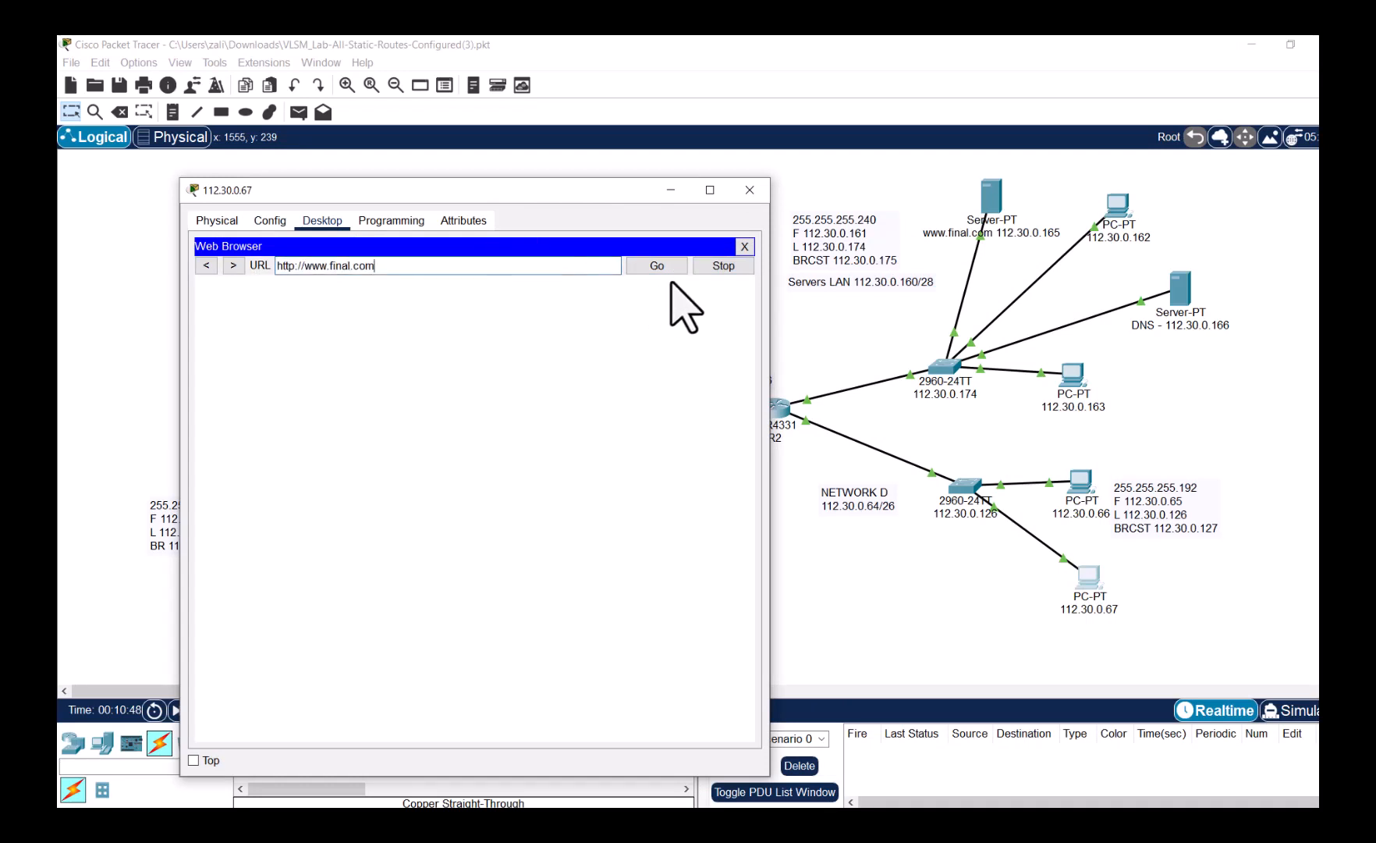
left_click(672, 270)
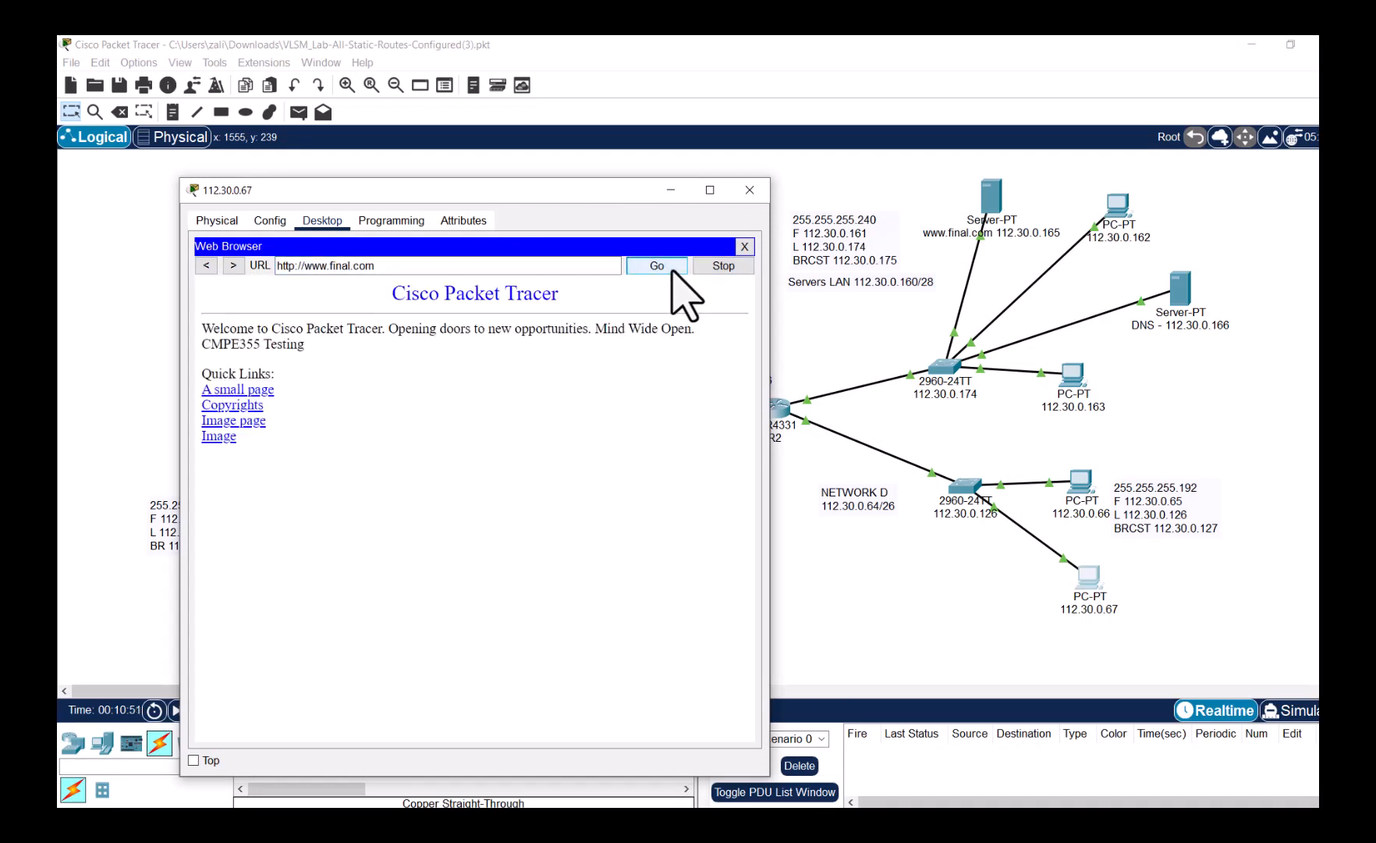
left_click_drag(202, 343, 337, 345)
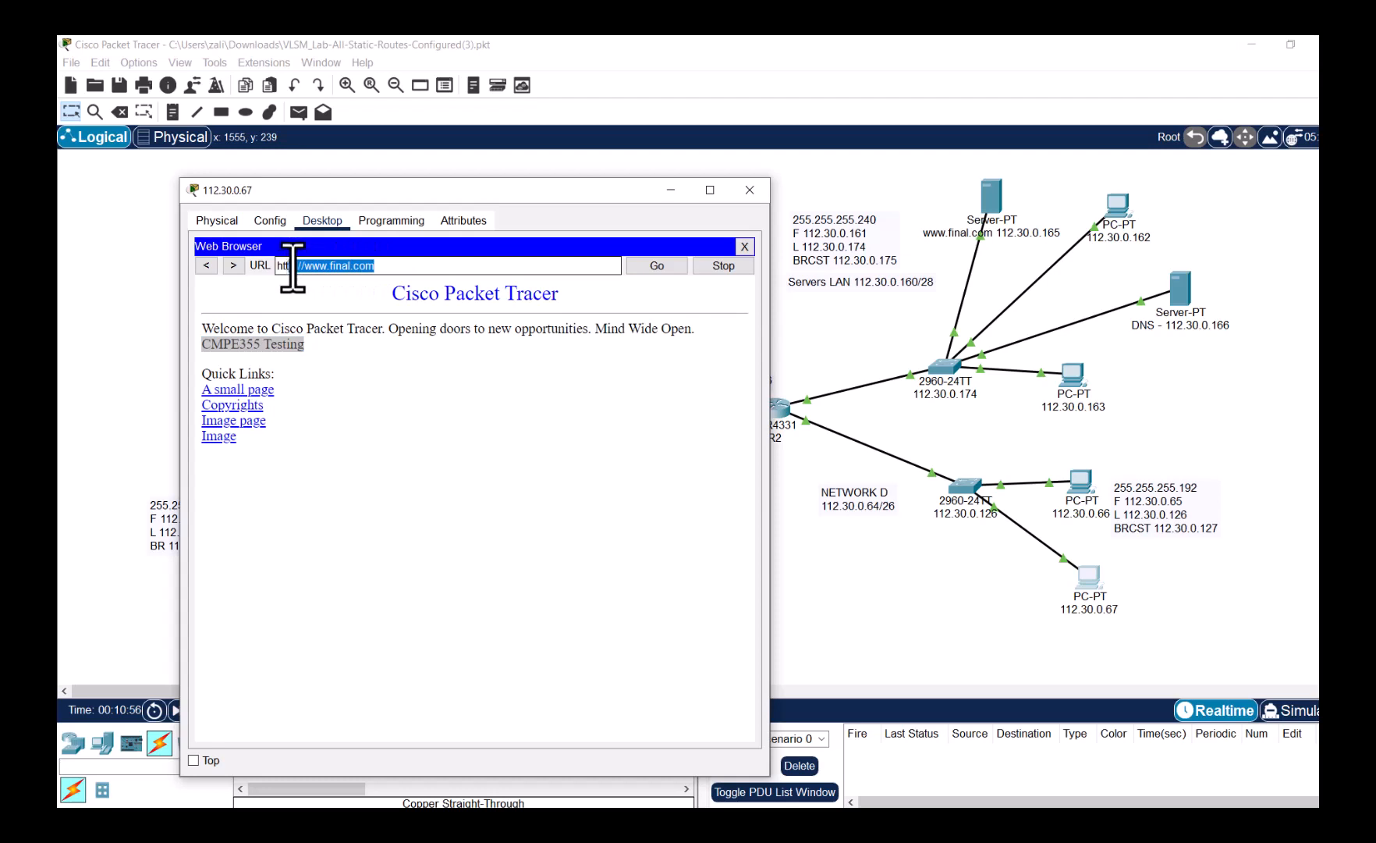
left_click(756, 195)
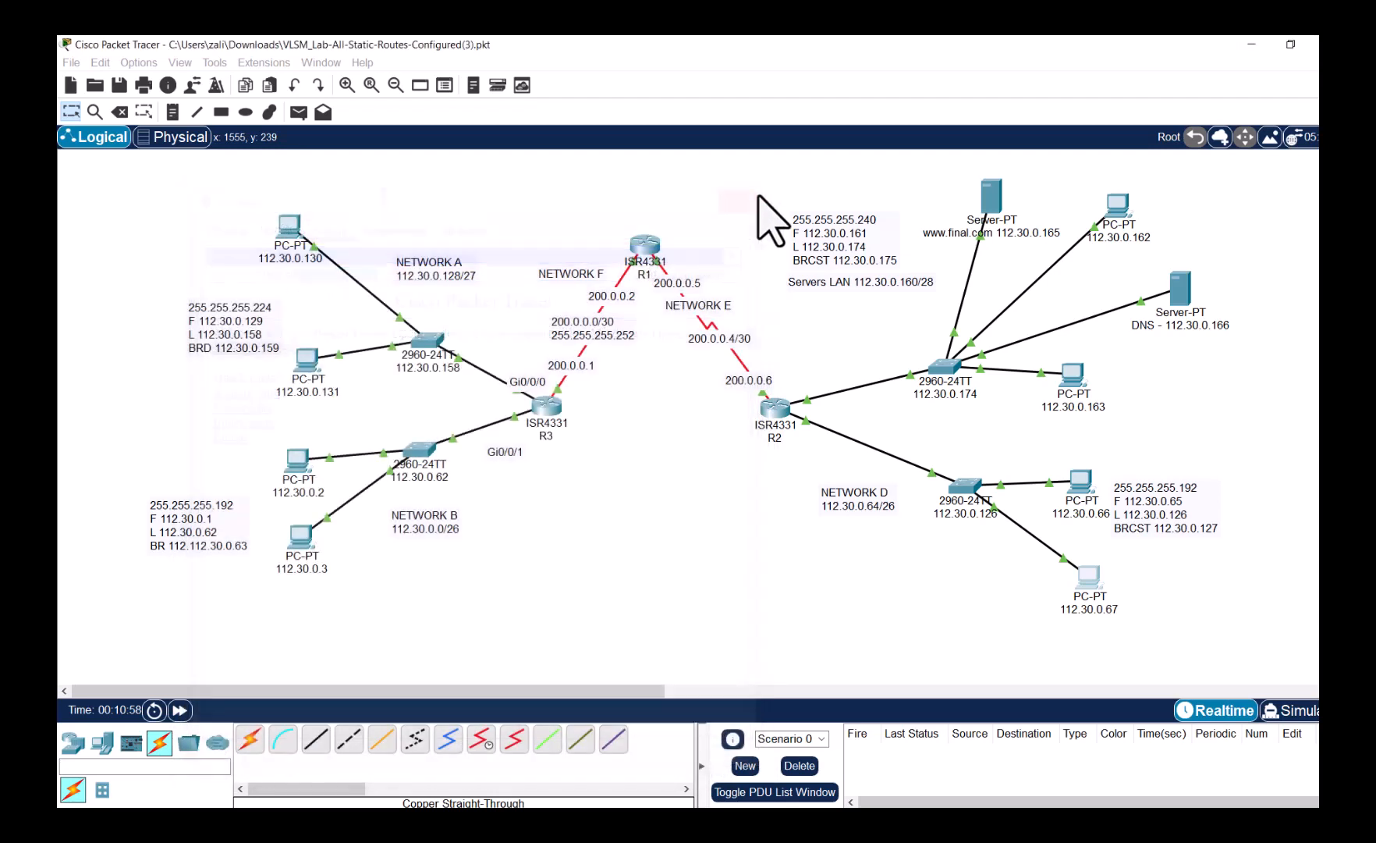
- Point PC 112.30.0.66's IP Configuration DNS server at 112.30.0.166
left_click(1081, 482)
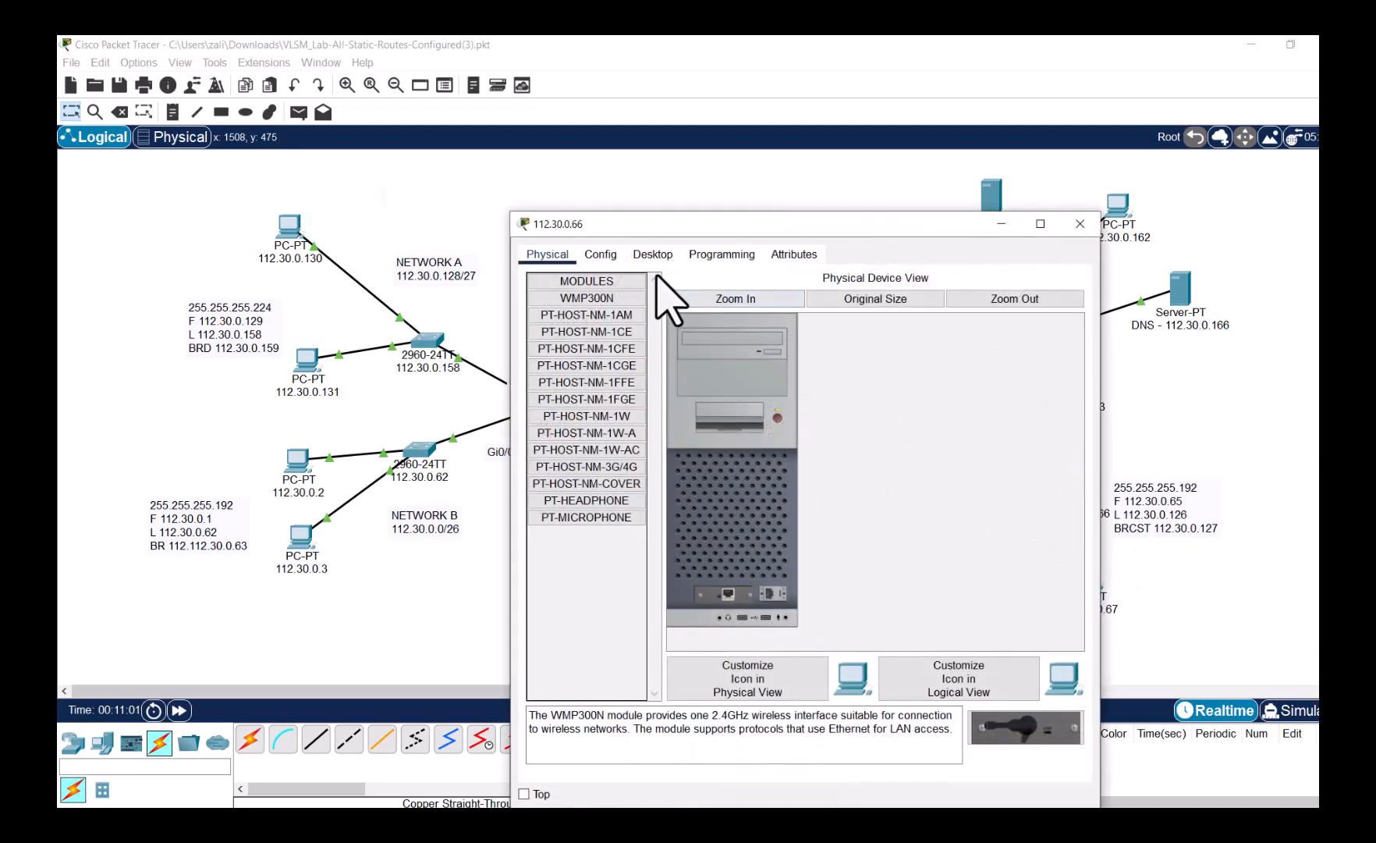
left_click(652, 254)
left_click(615, 345)
left_click(772, 425)
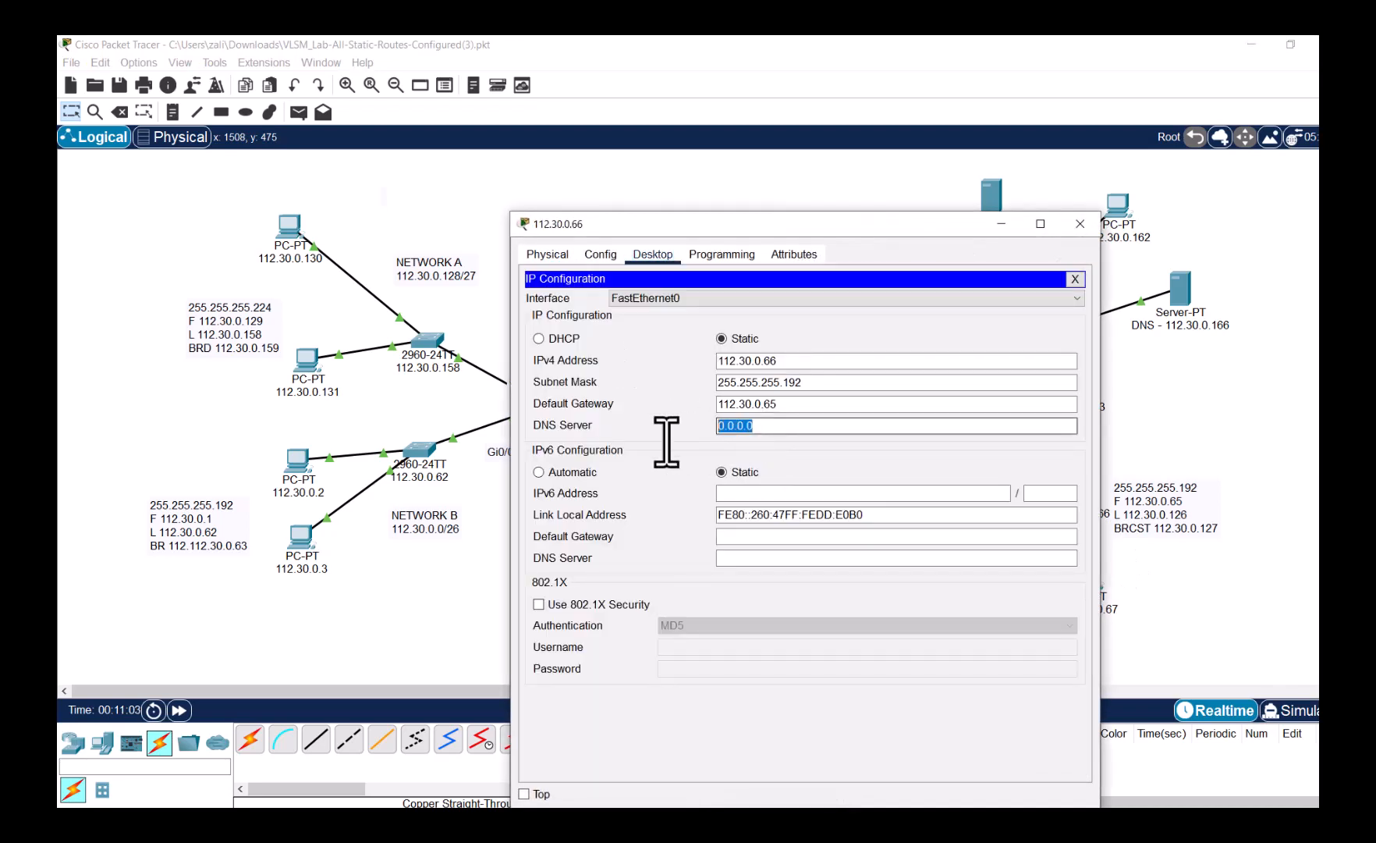
type("112.3")
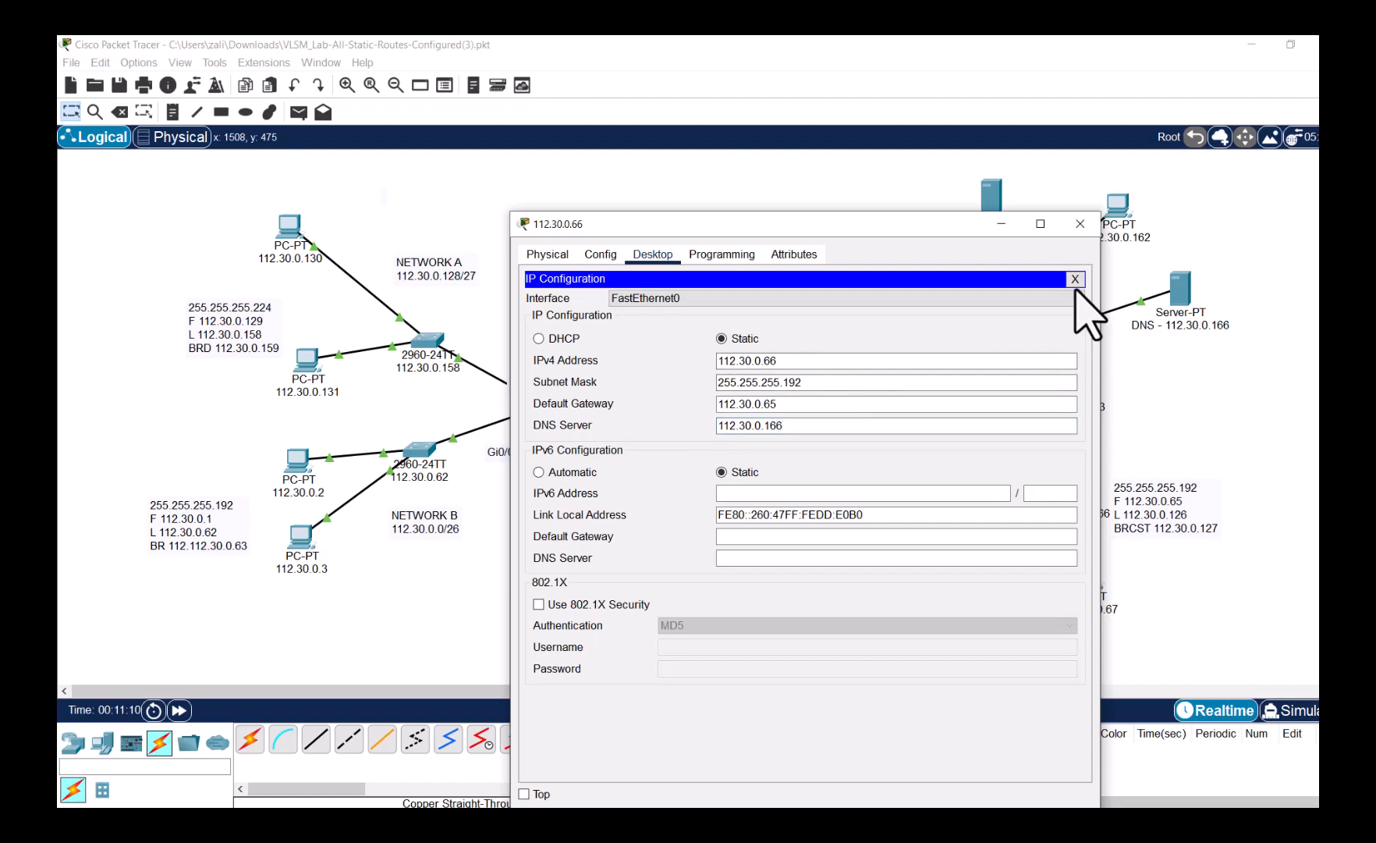
left_click(1077, 279)
- Switch to Simulation mode and limit the event list filters to DNS and HTTP only
left_click(1296, 710)
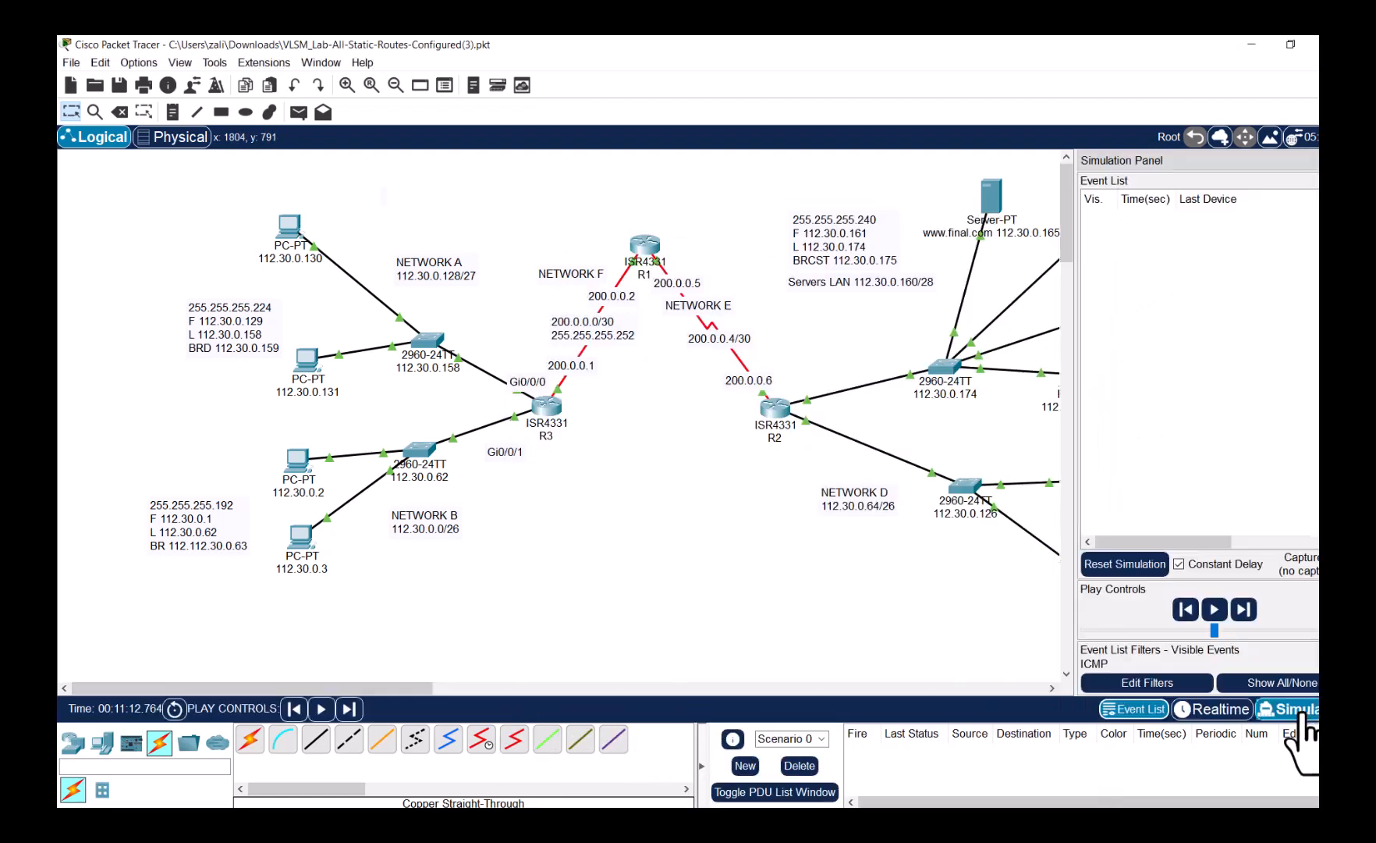
left_click(1281, 684)
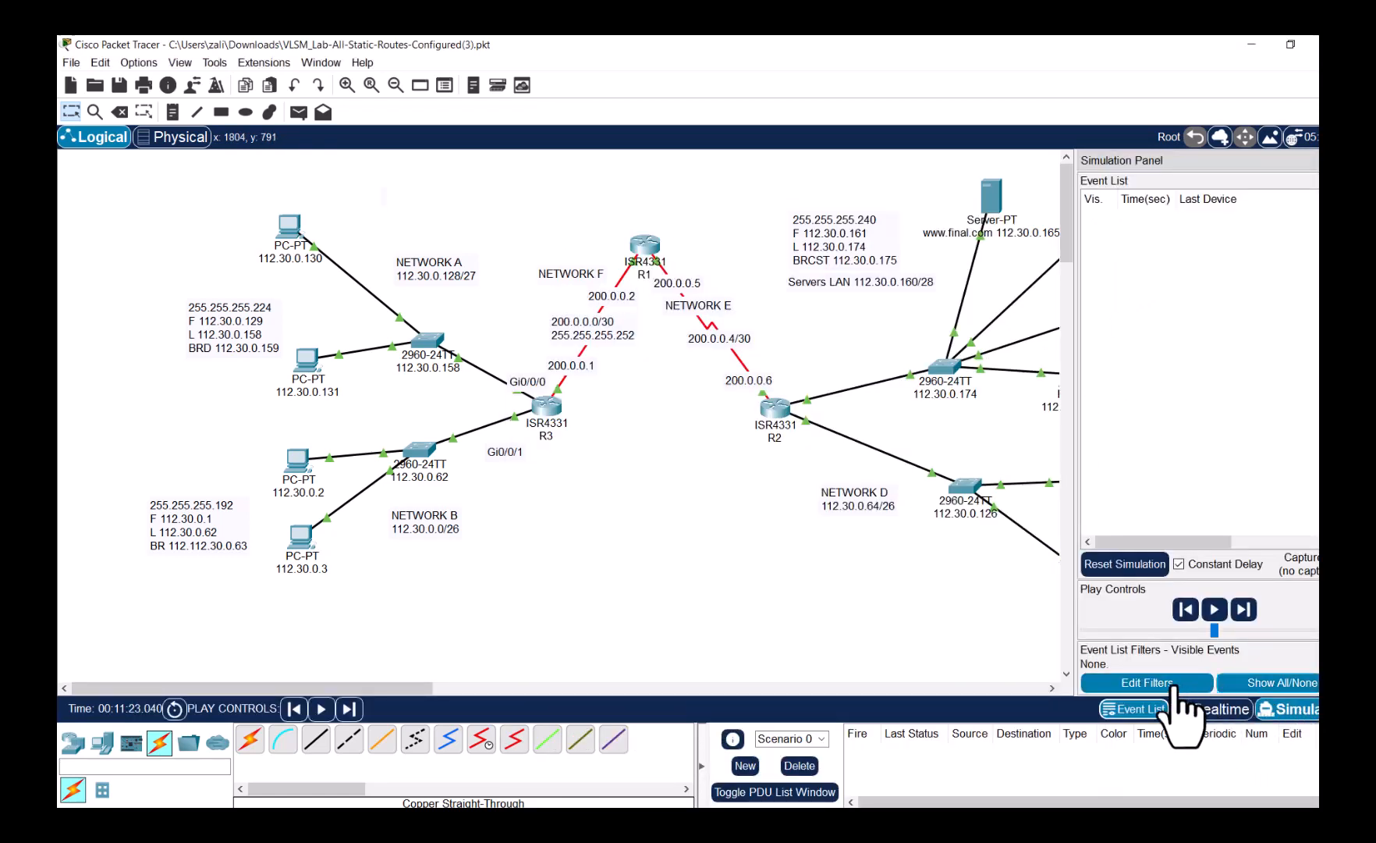
left_click(1169, 684)
left_click(607, 286)
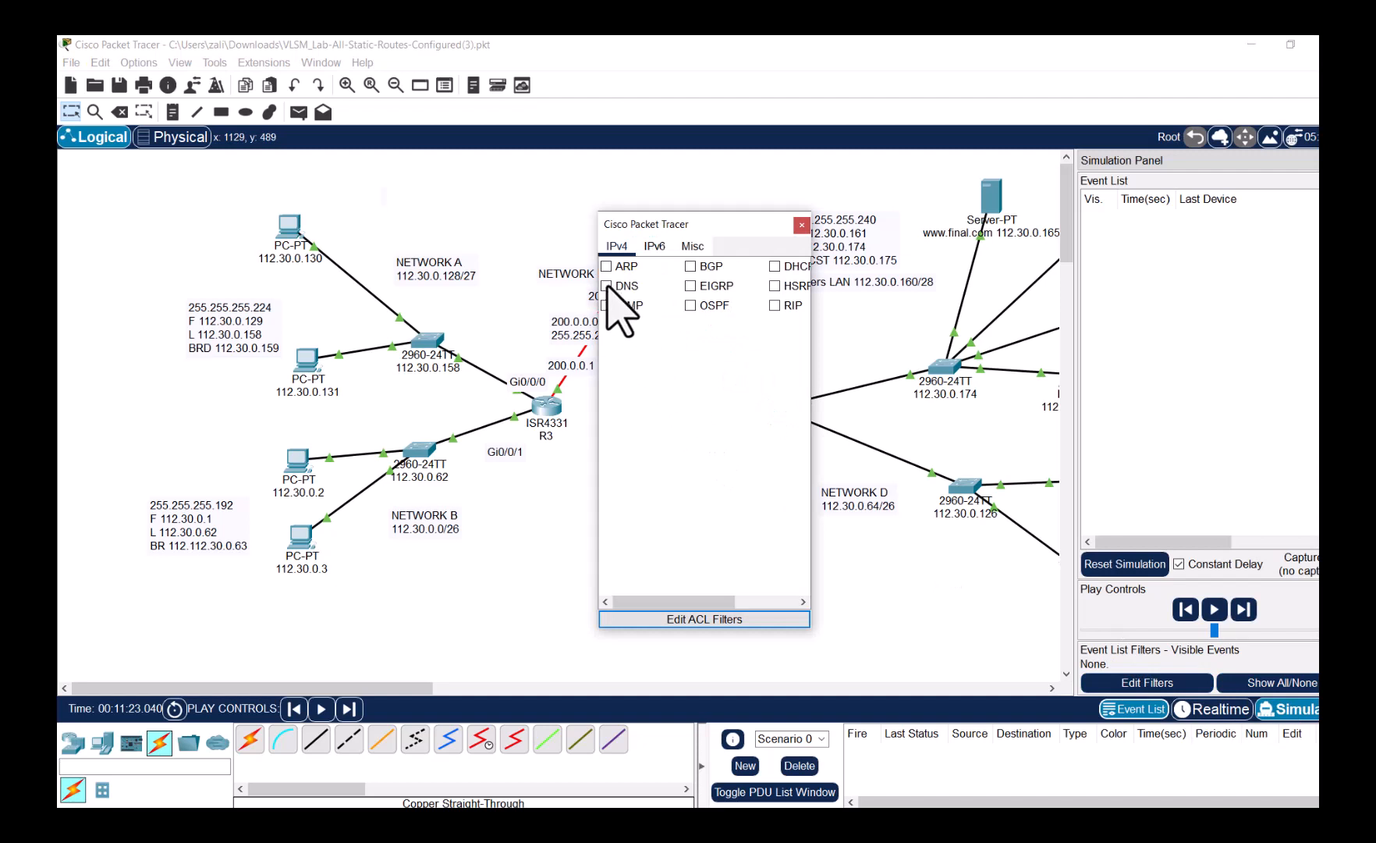
left_click(692, 247)
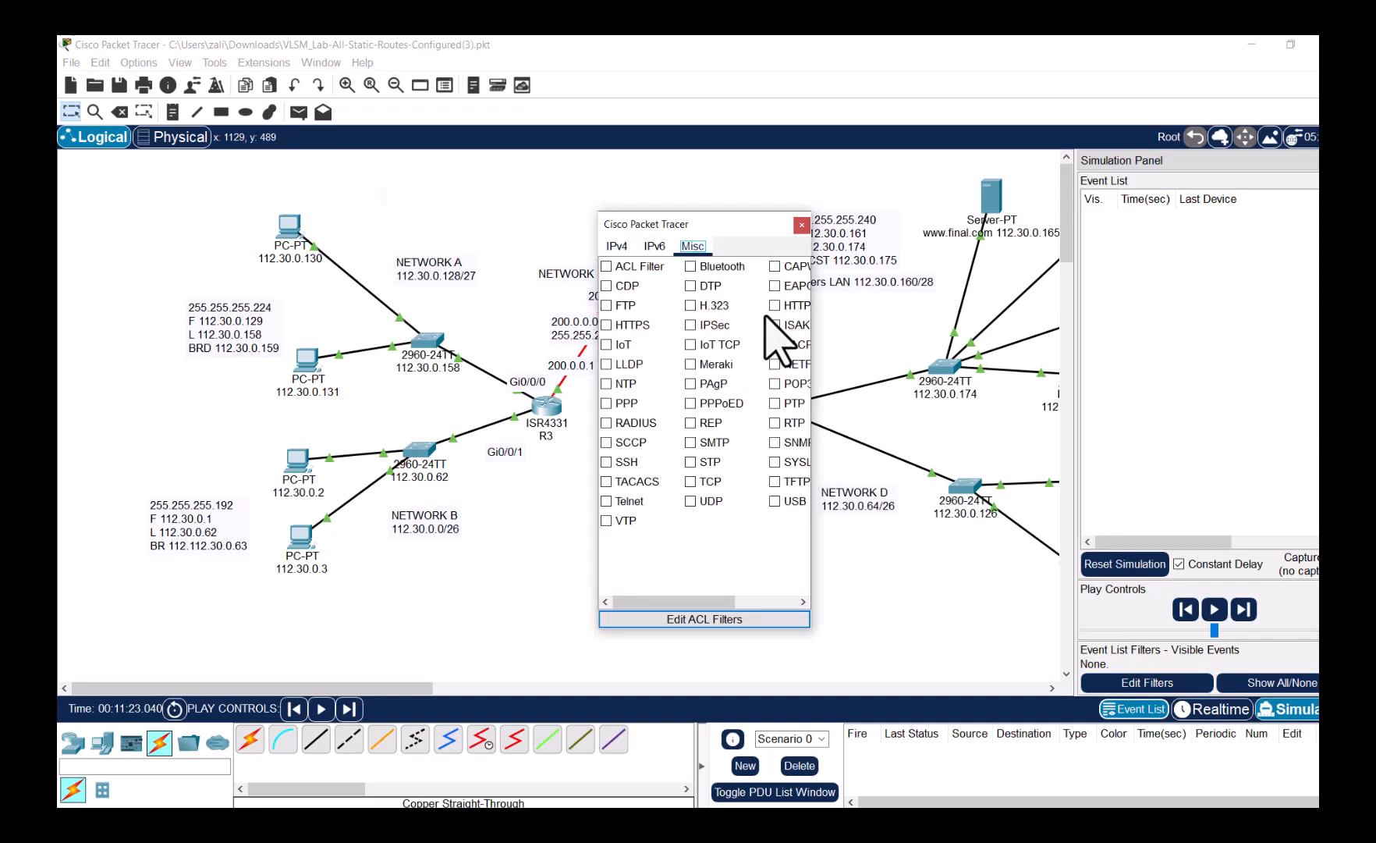
left_click(775, 305)
left_click_drag(811, 310, 891, 306)
left_click(880, 225)
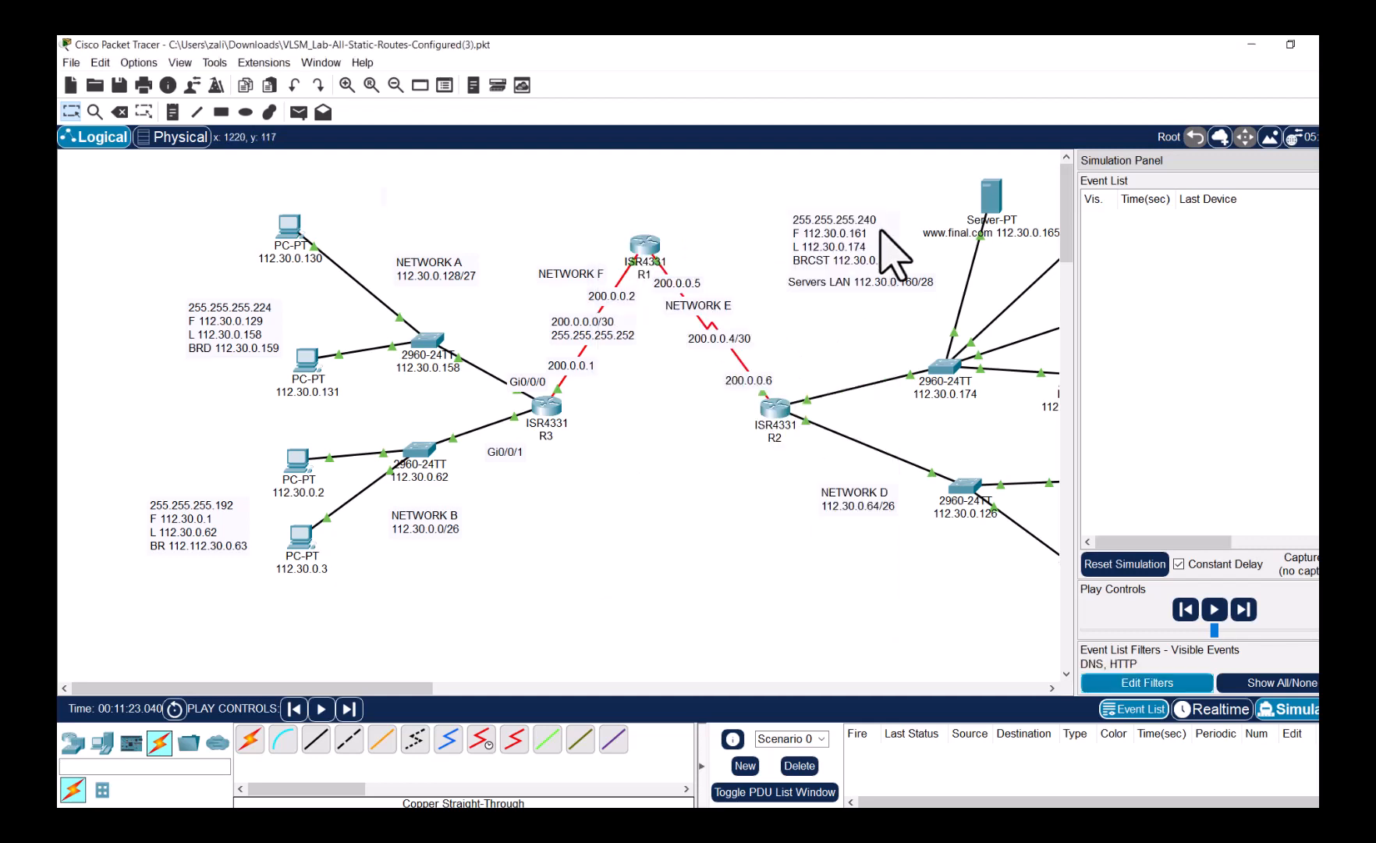
left_click_drag(1076, 341, 1004, 341)
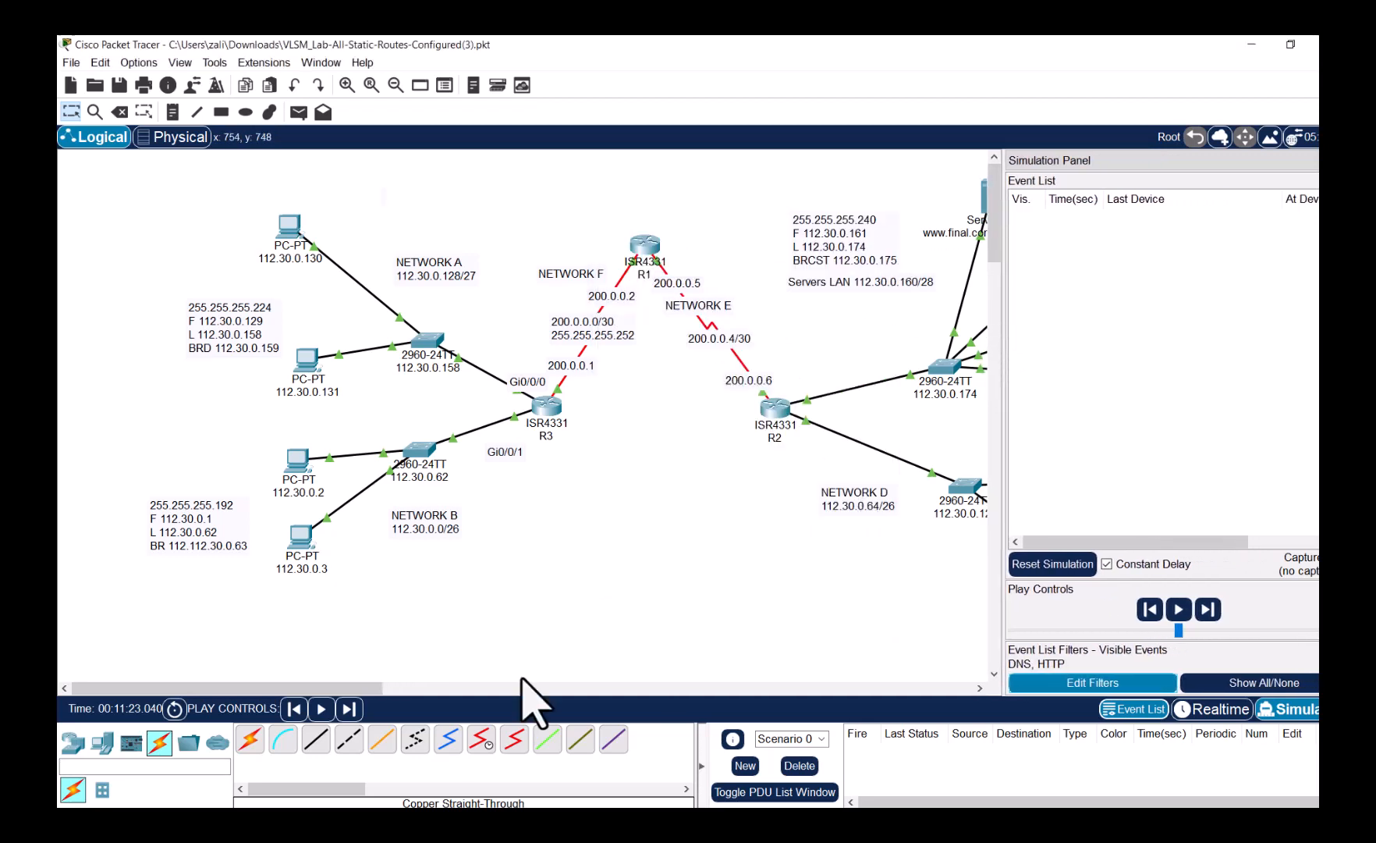
left_click_drag(348, 689, 516, 690)
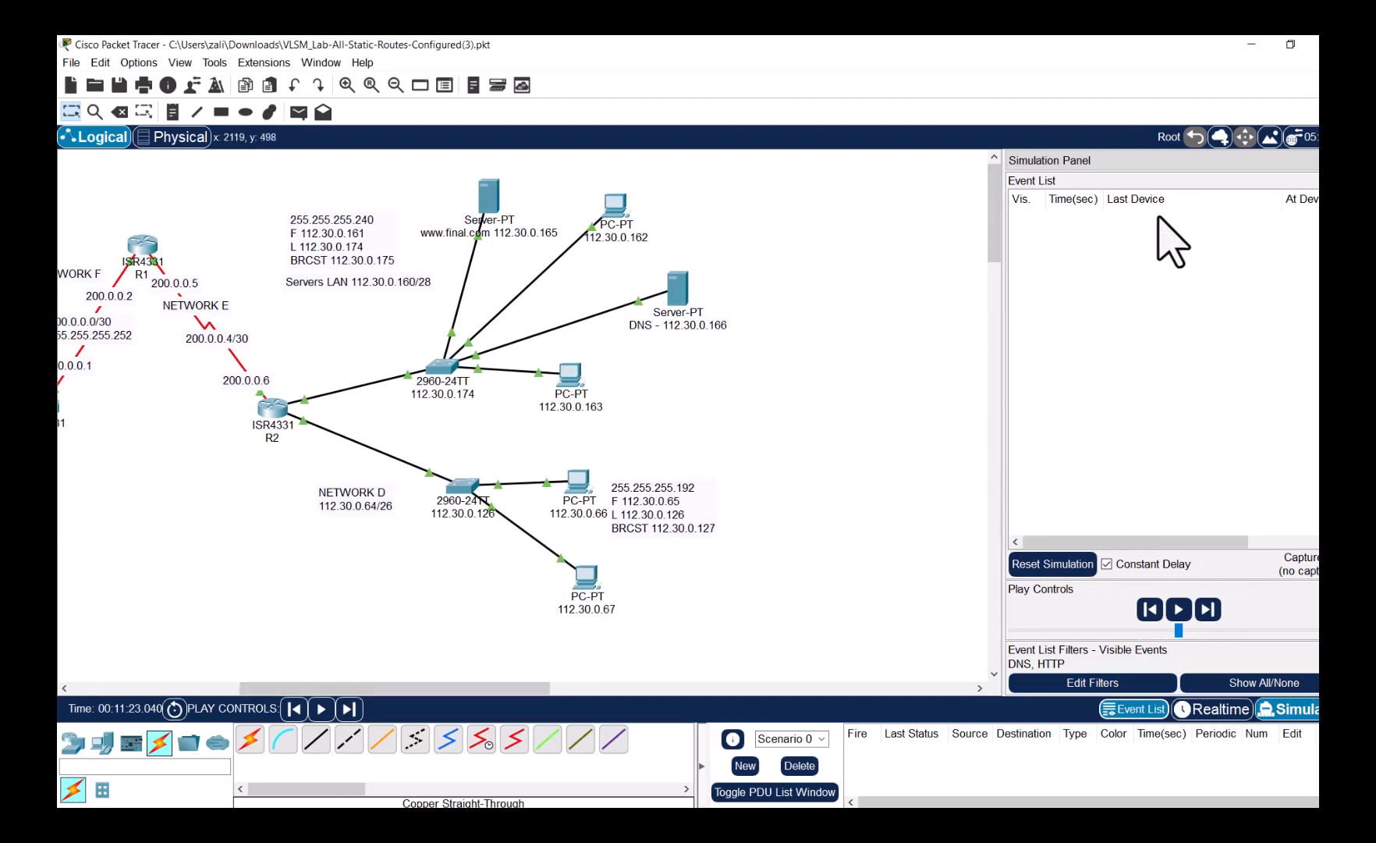
left_click_drag(1002, 339, 907, 351)
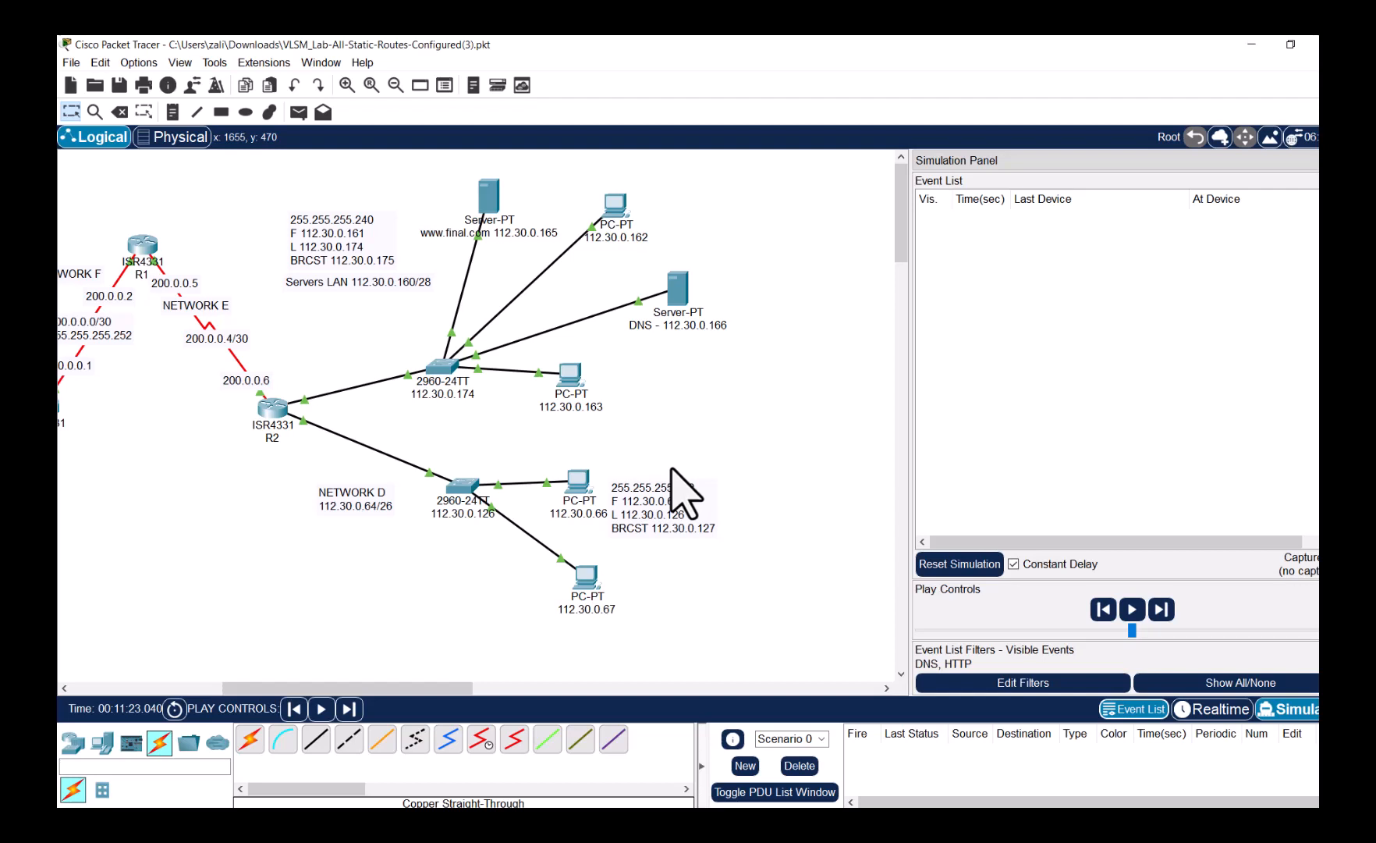
left_click(582, 487)
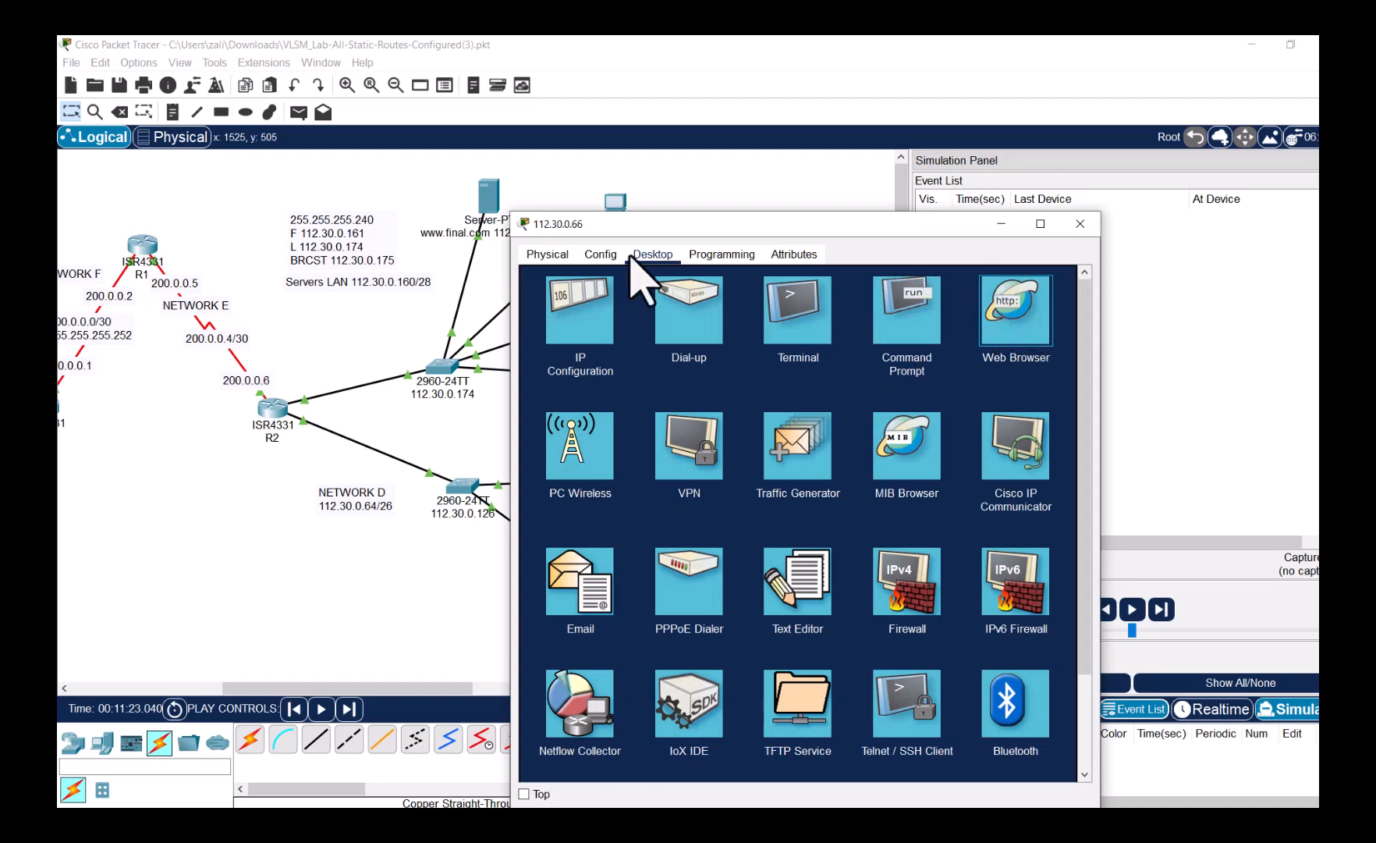
key("Escape")
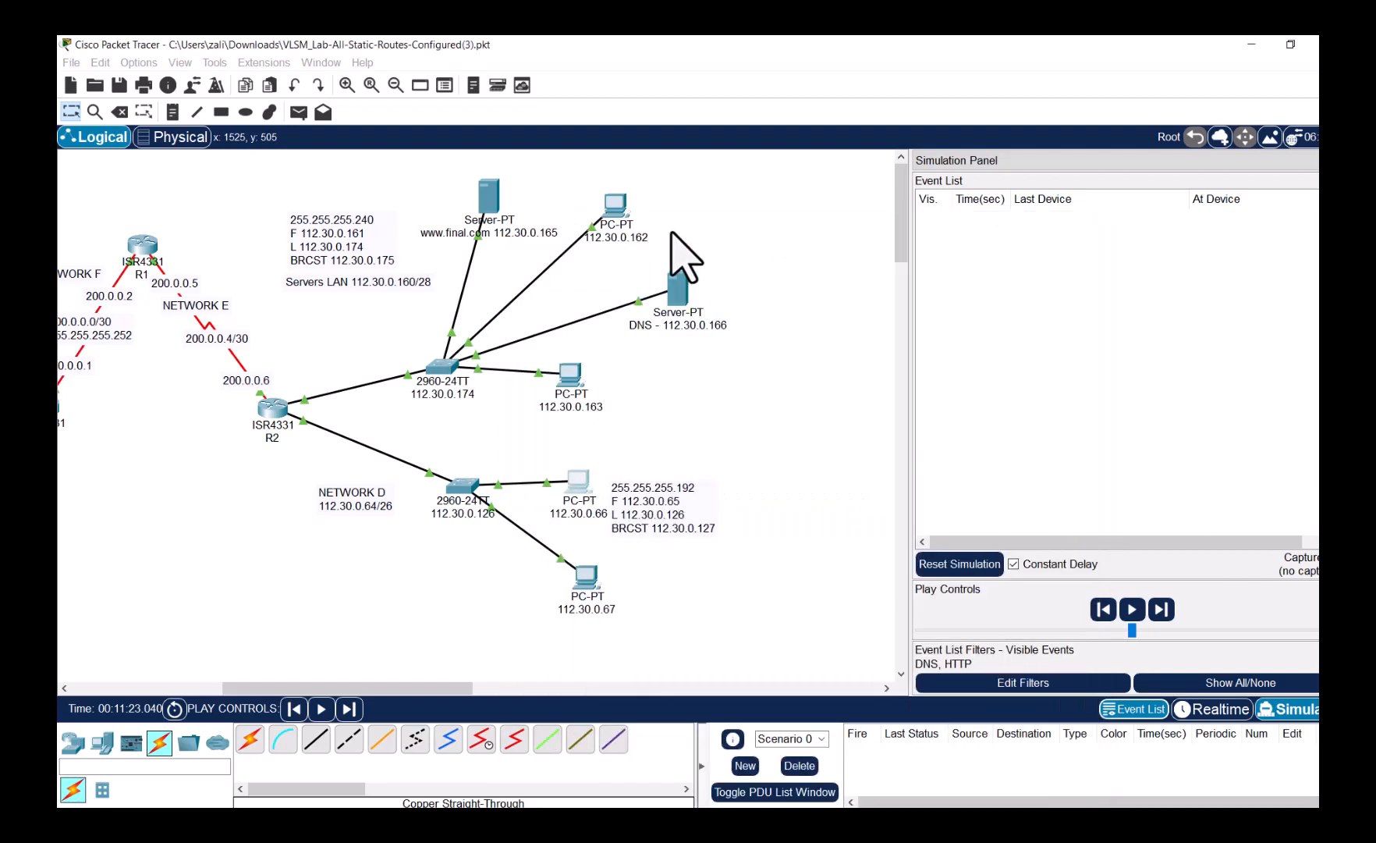
double_click(576, 482)
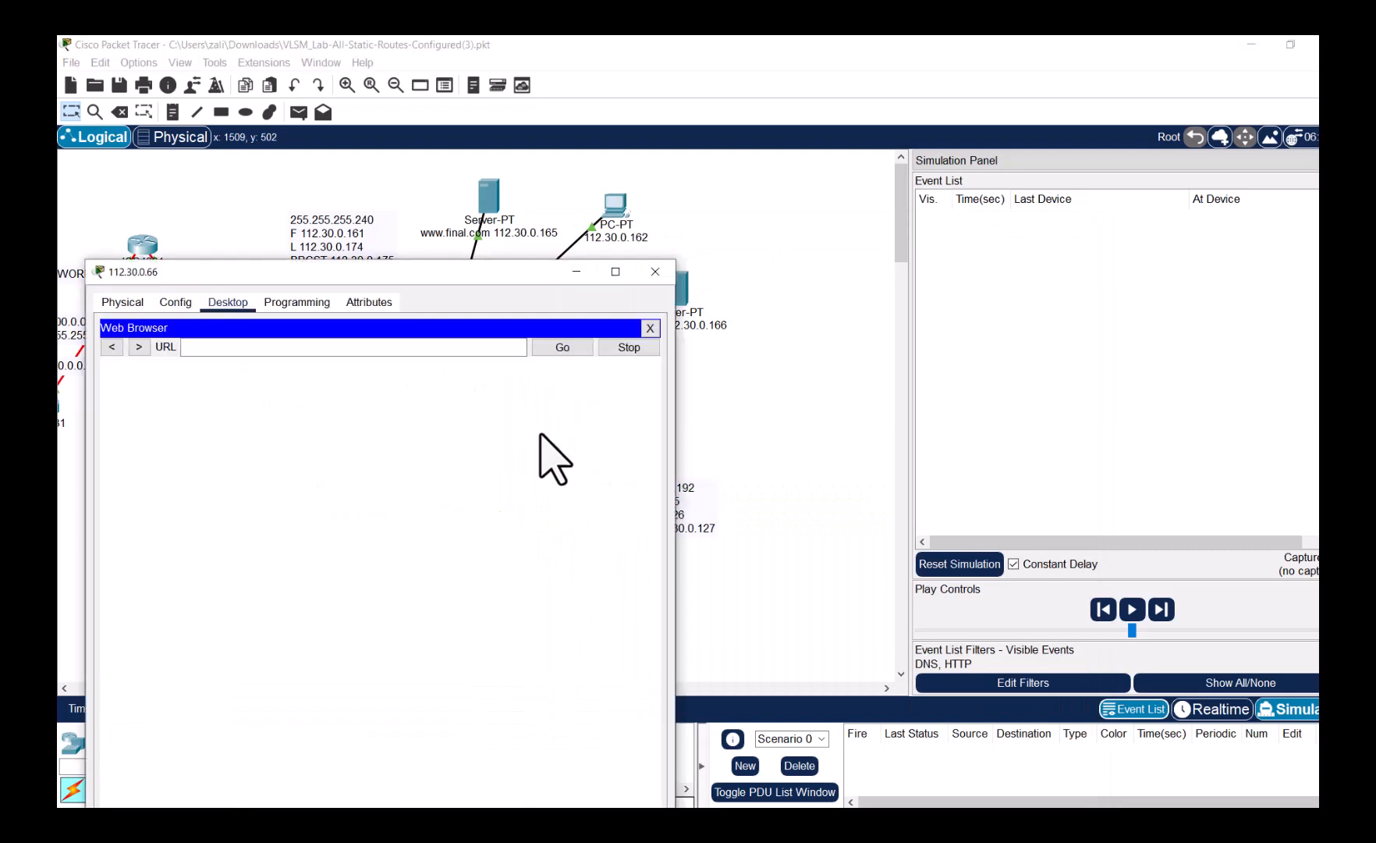
left_click(372, 348)
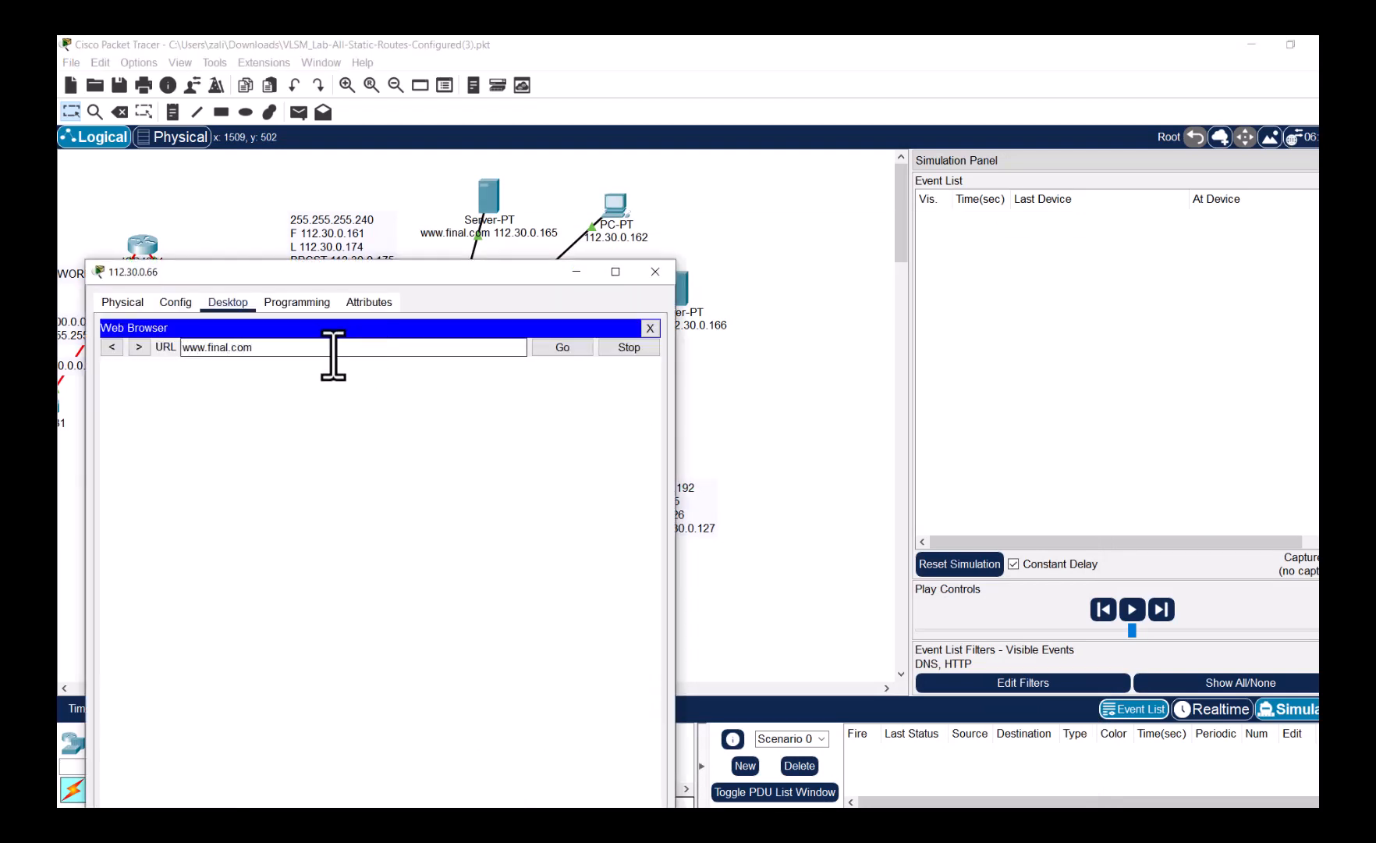
left_click(581, 353)
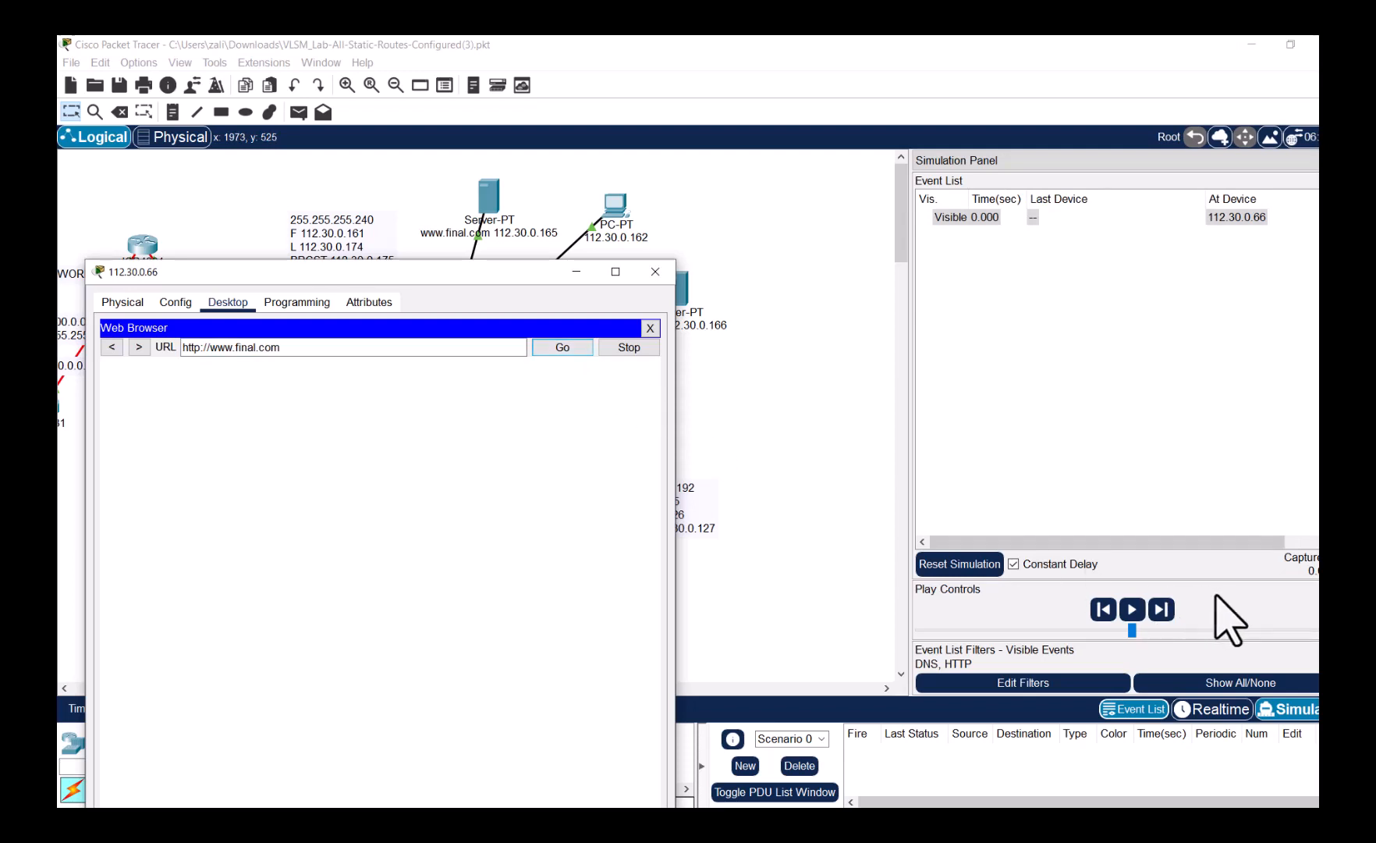
- Play the simulation until the DNS query reaches the servers' switch 112.30.0.174
left_click(1142, 613)
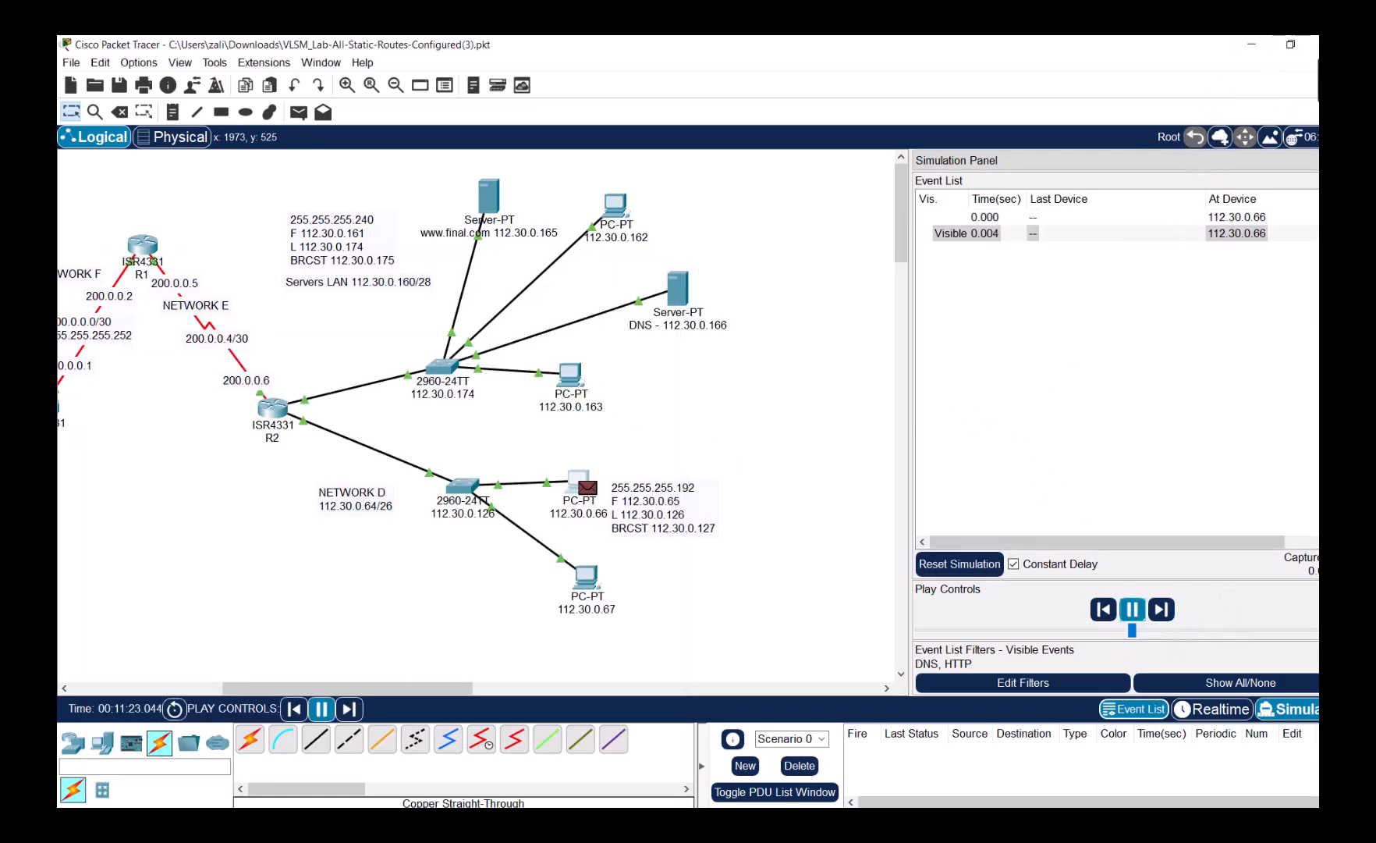
left_click_drag(909, 209, 790, 235)
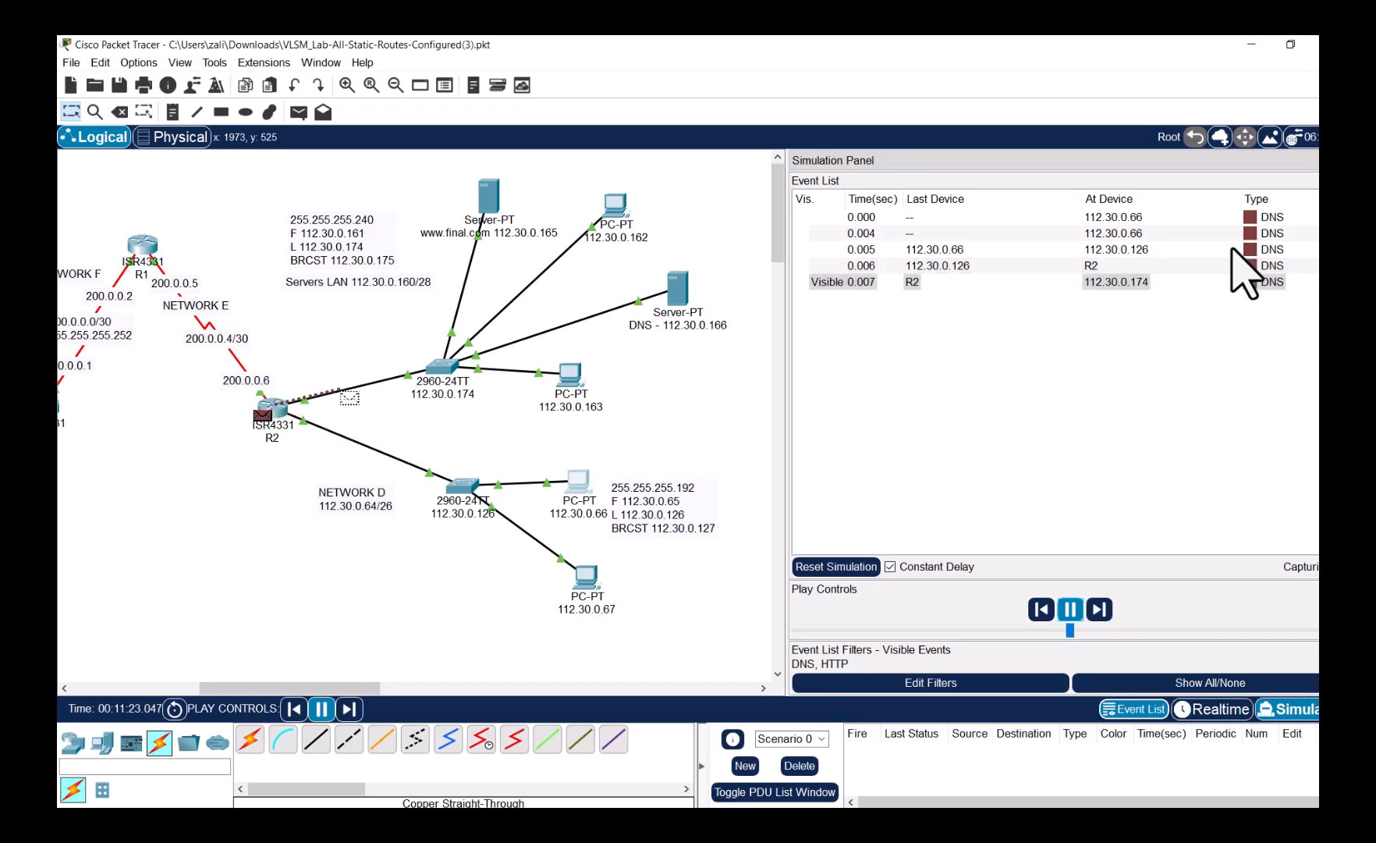
left_click(1189, 284)
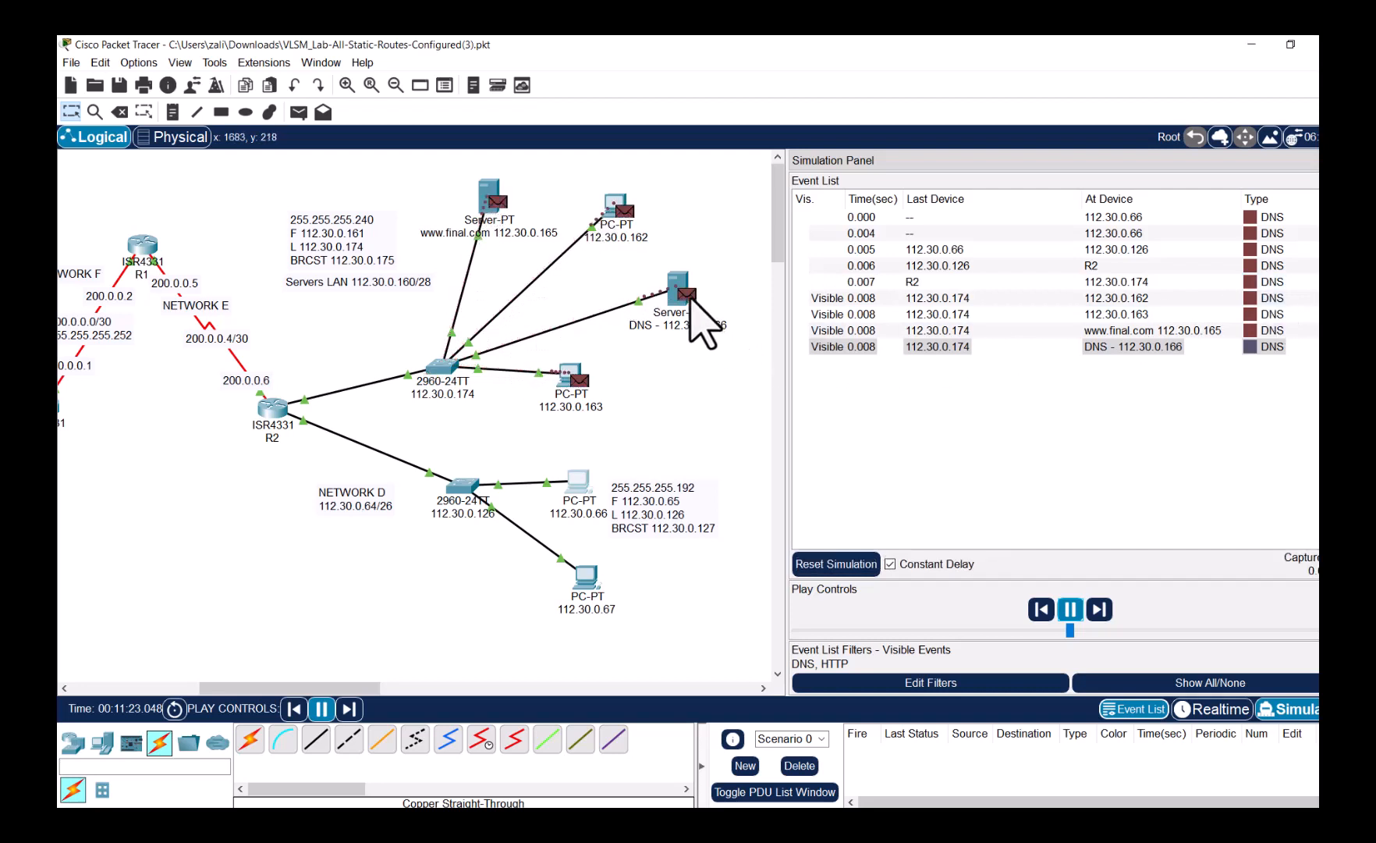
mouse_move(694, 299)
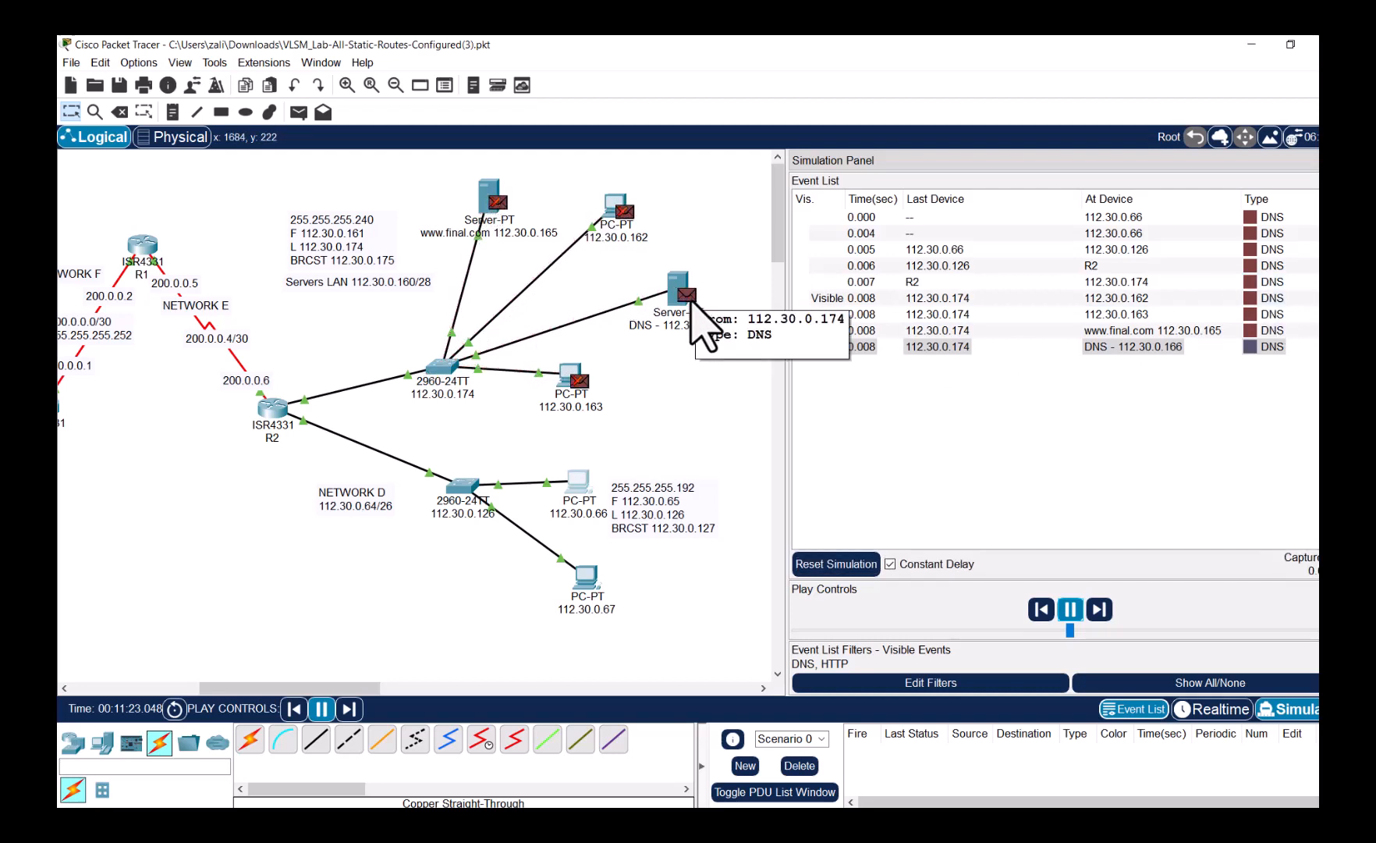
left_click(1071, 609)
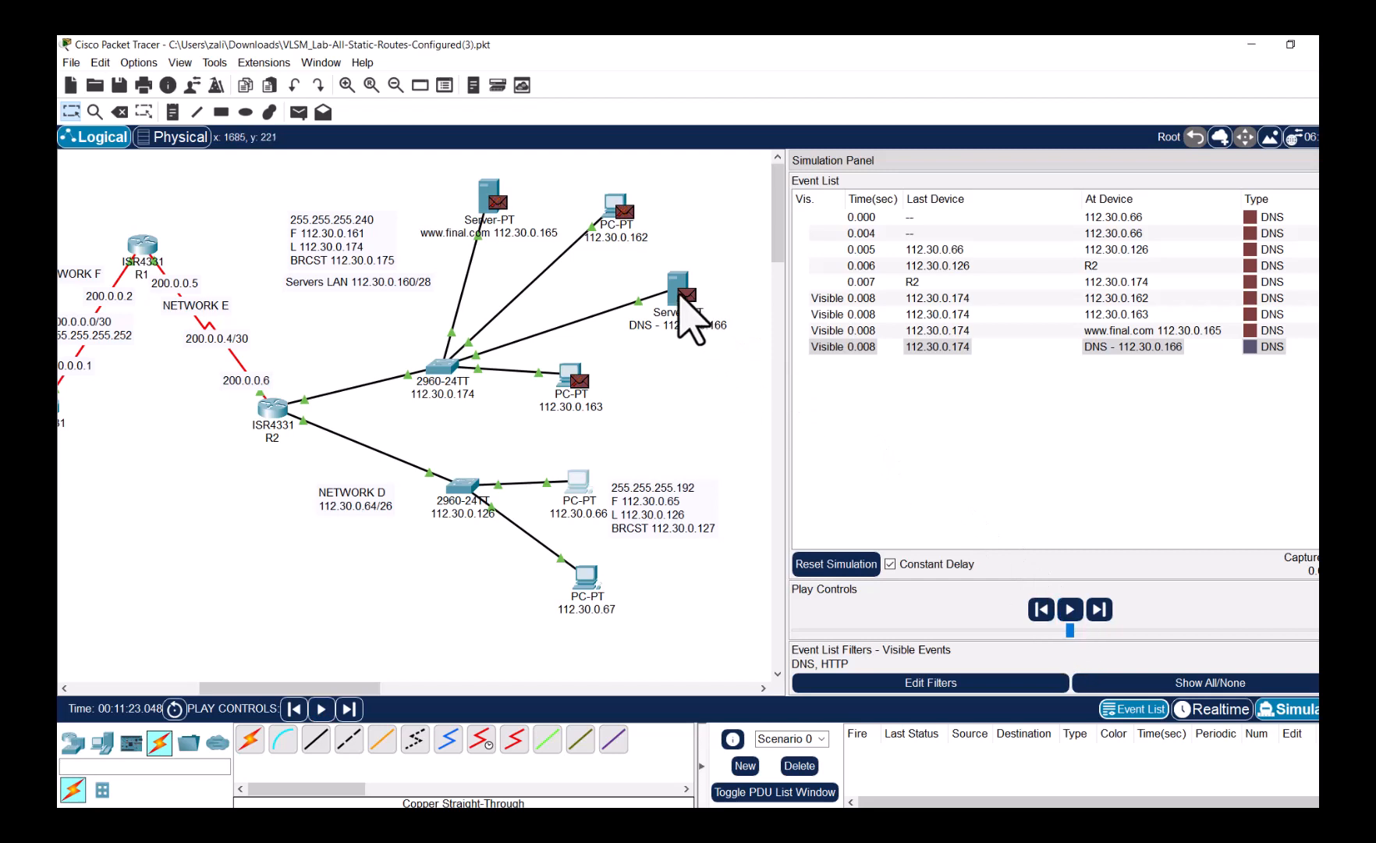
left_click(683, 295)
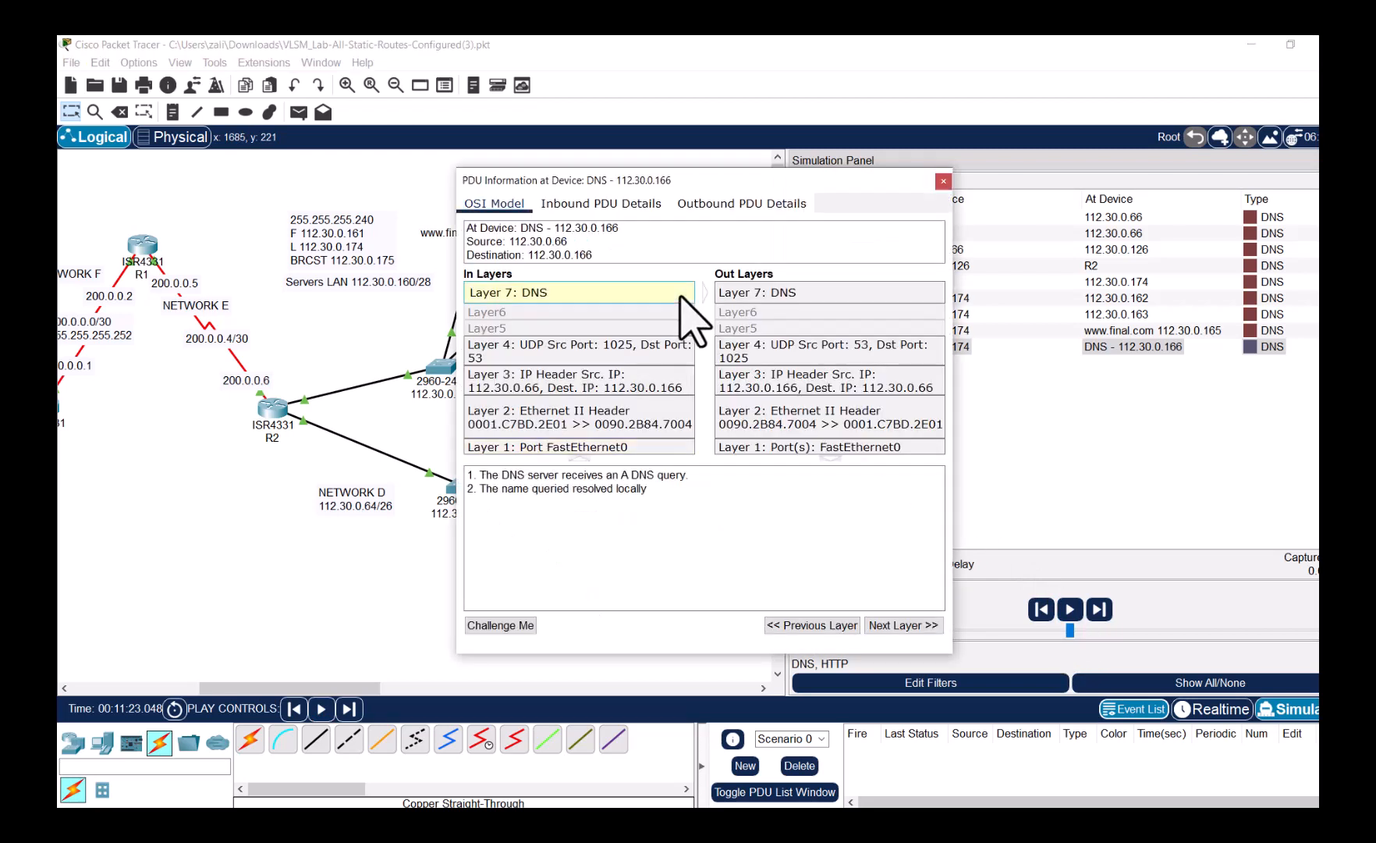
left_click(633, 204)
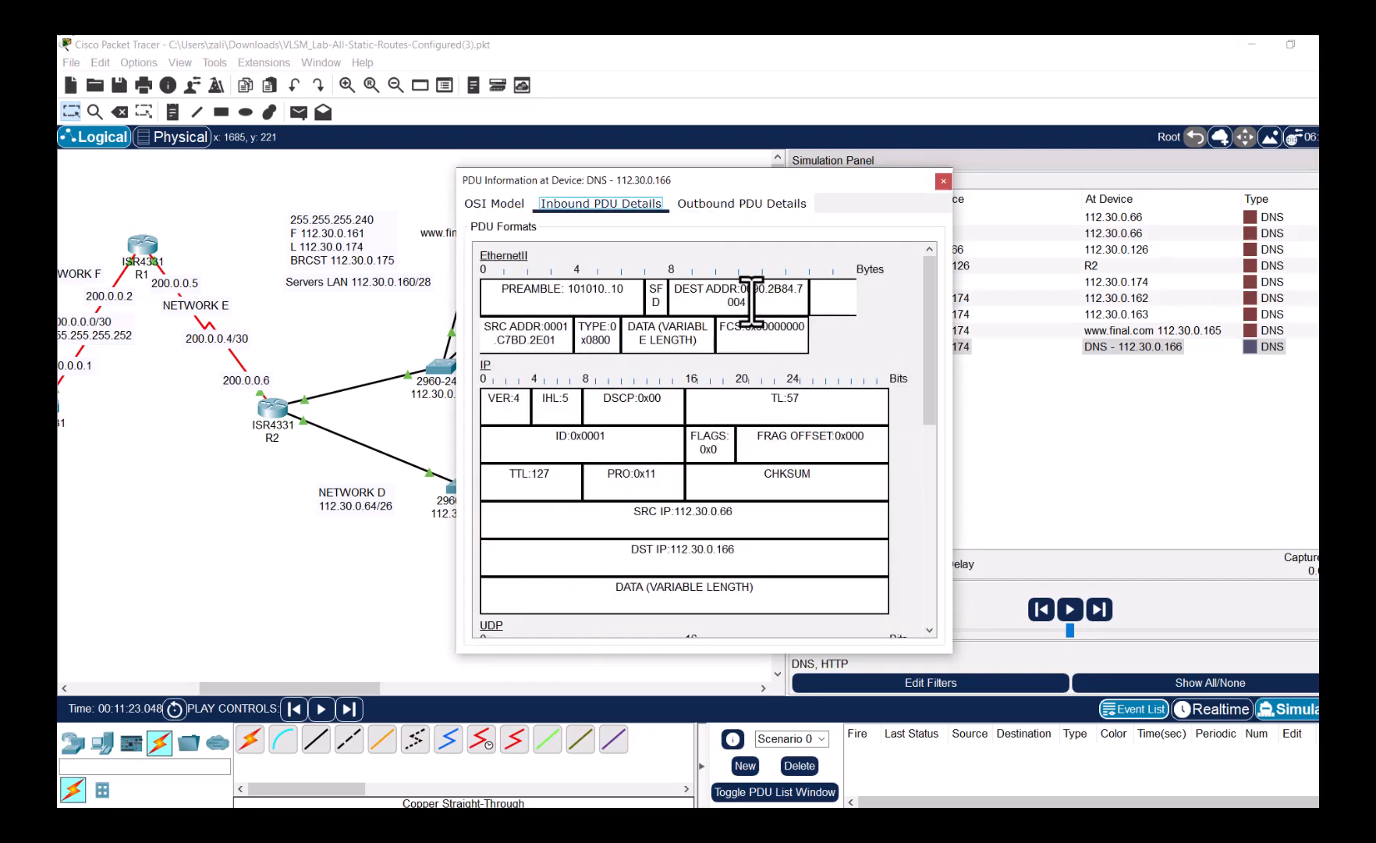
scroll(736, 505, "down", 1)
scroll(736, 506, "down", 5)
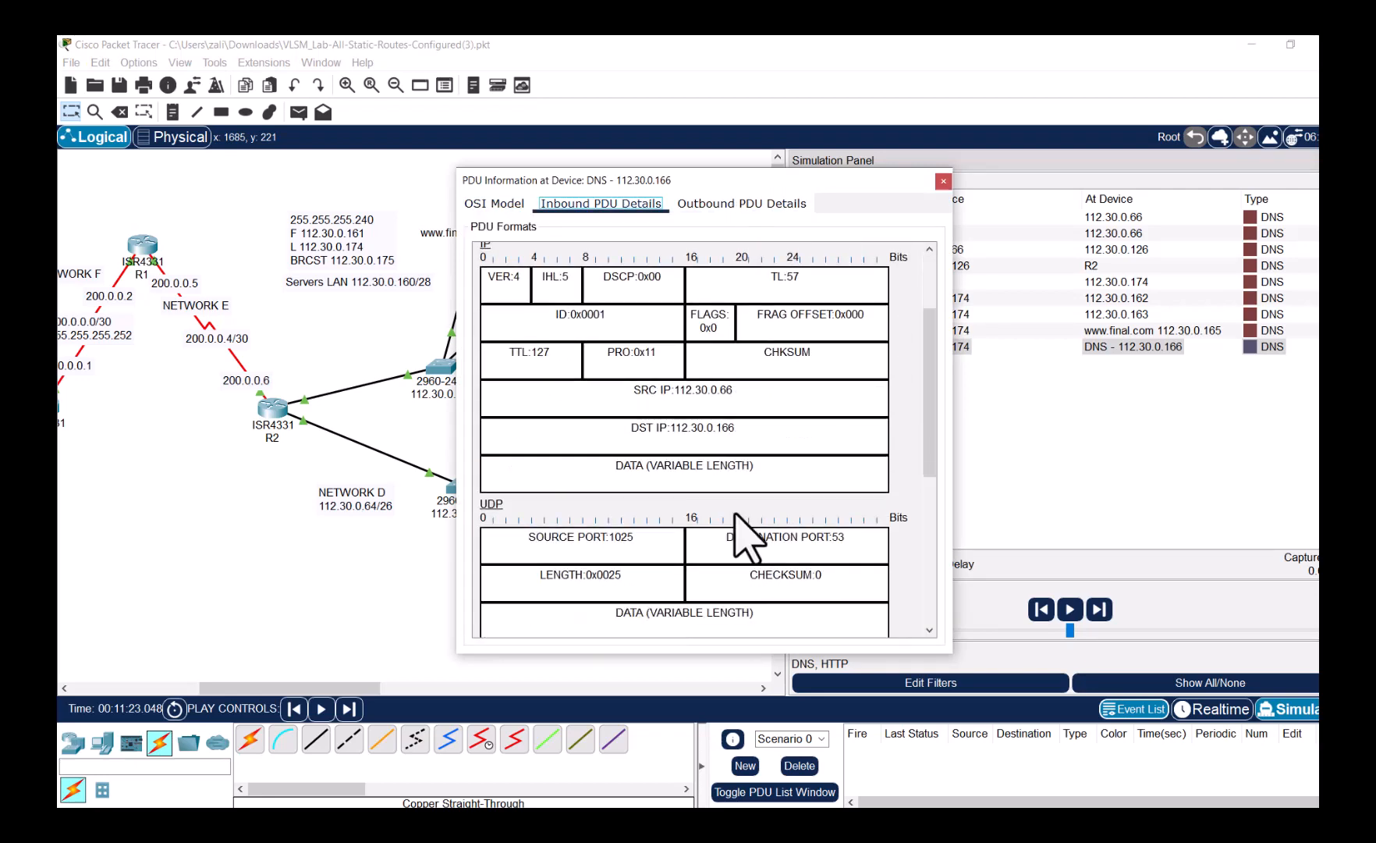
scroll(753, 556, "down", 5)
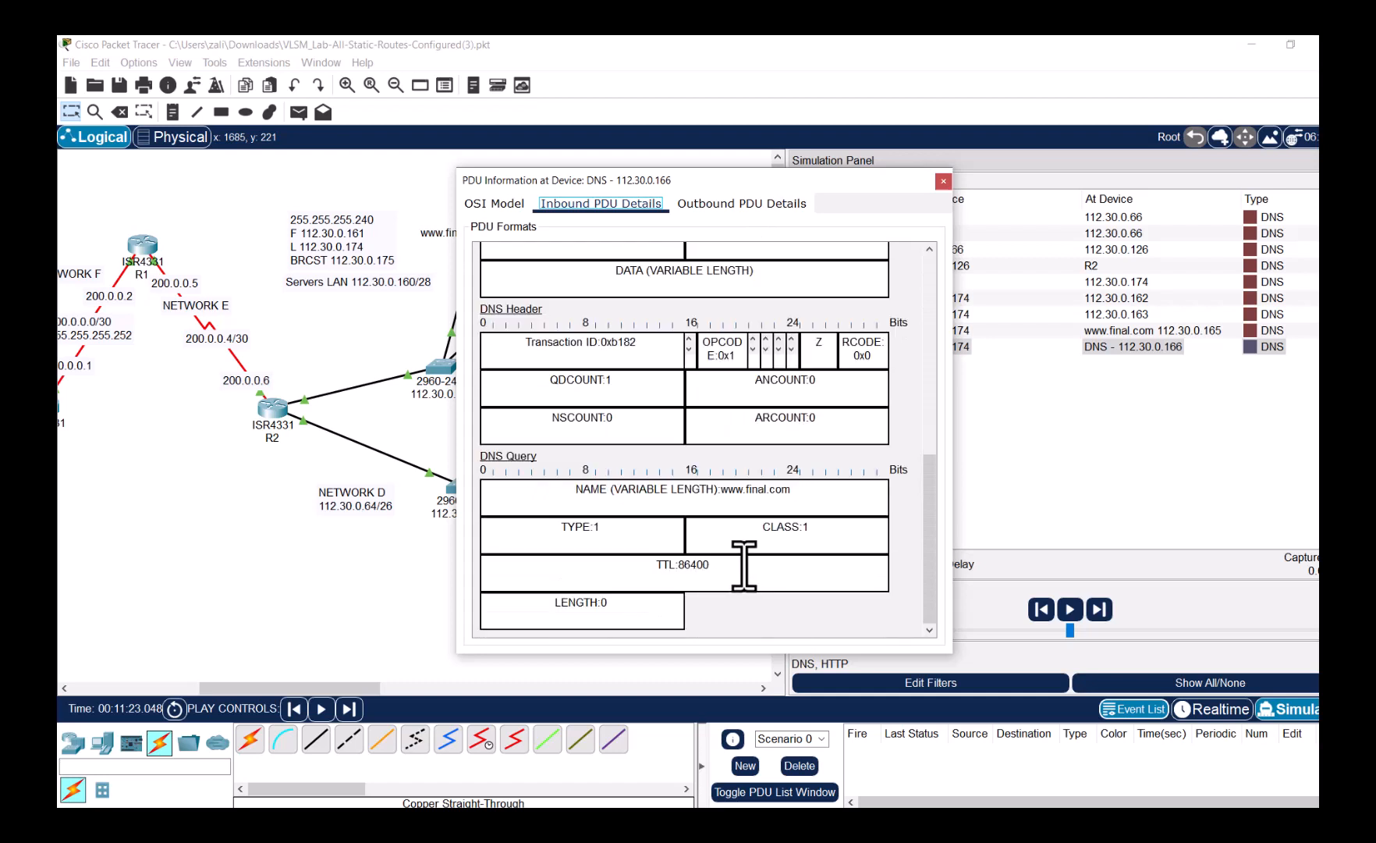
left_click_drag(794, 490, 720, 490)
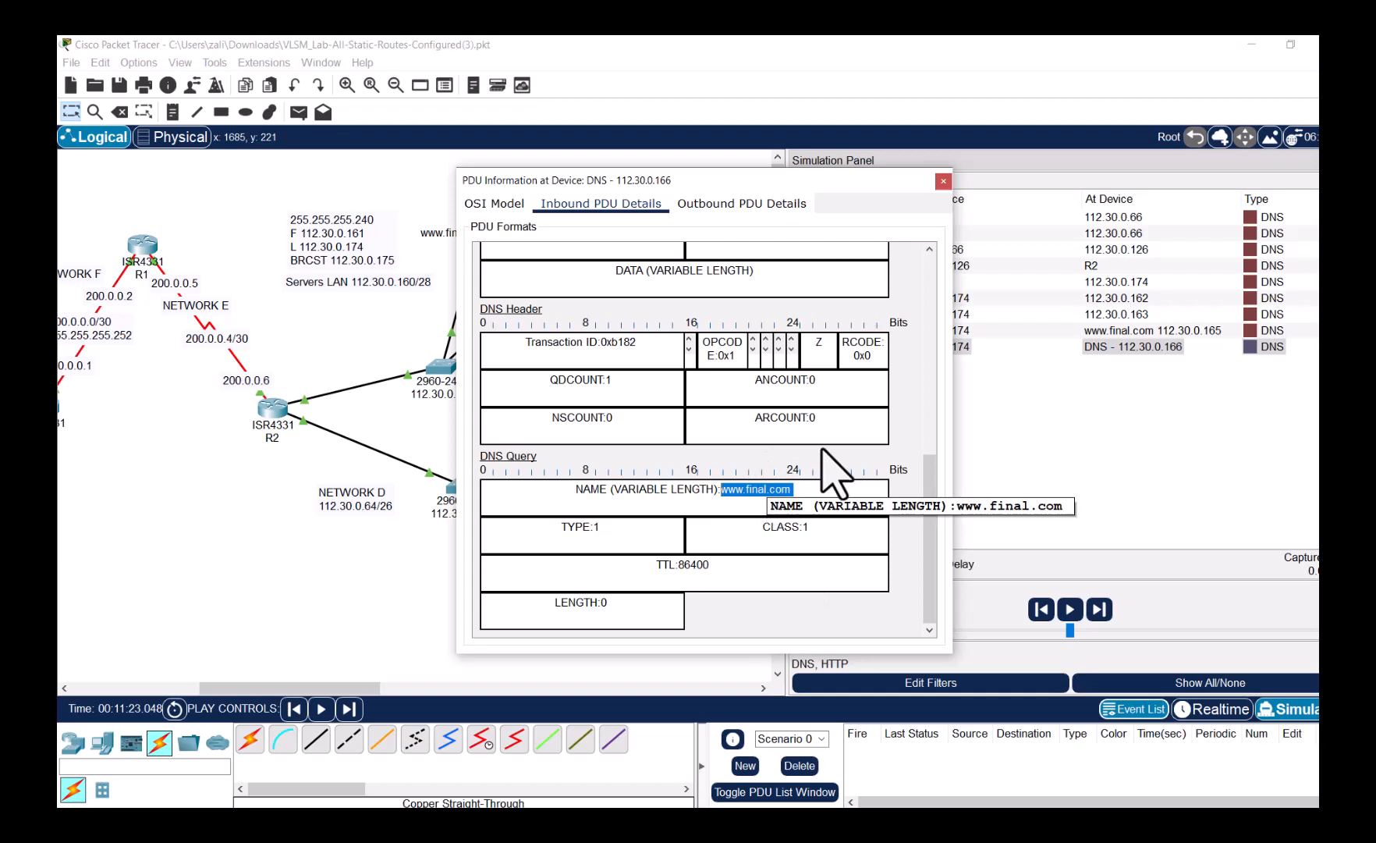
left_click(944, 181)
left_click(1070, 610)
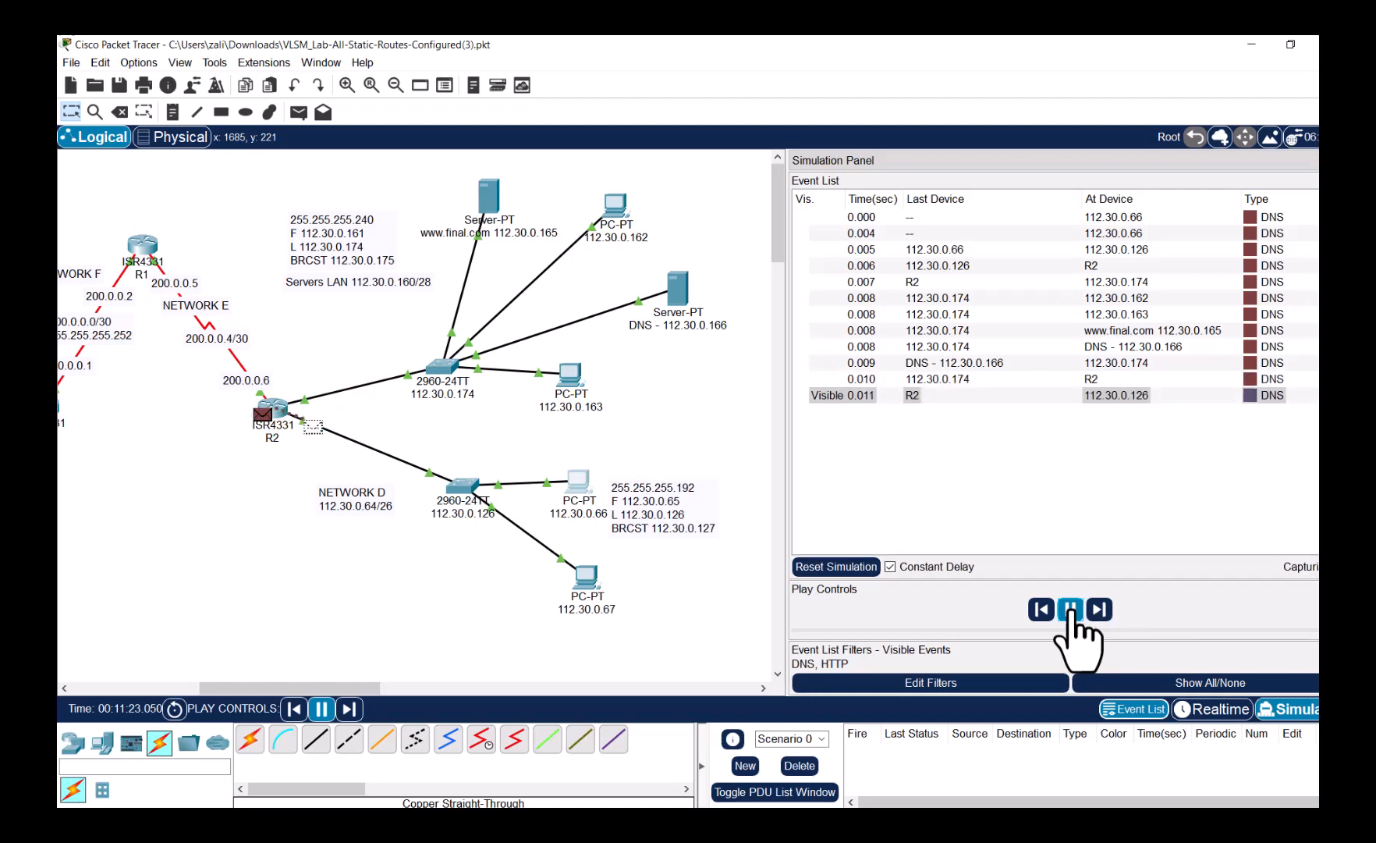
- Pause and open the inbound PDU details of the DNS reply at switch 112.30.0.126
left_click(1071, 609)
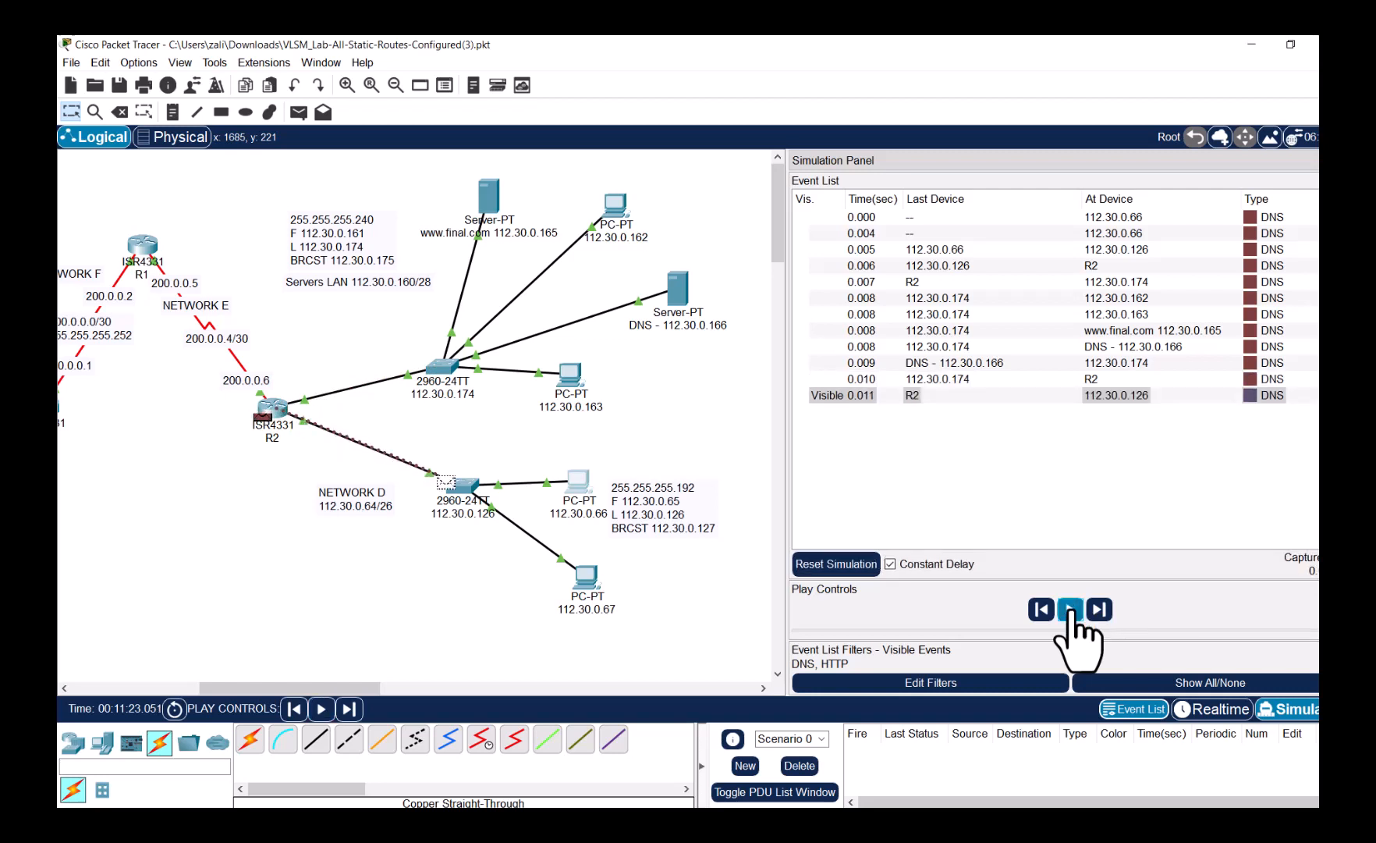
left_click(474, 496)
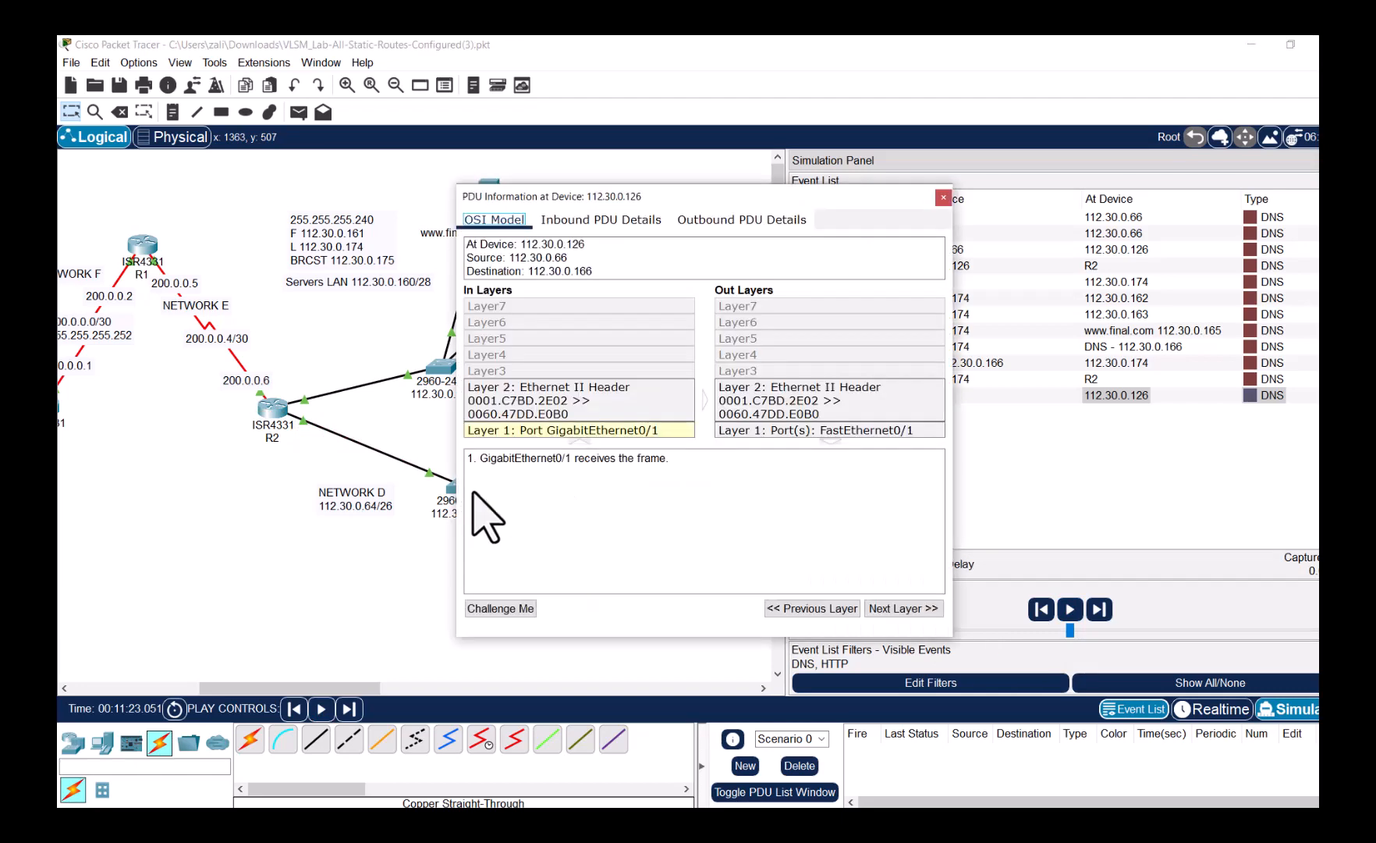
left_click(629, 221)
scroll(732, 437, "down", 10)
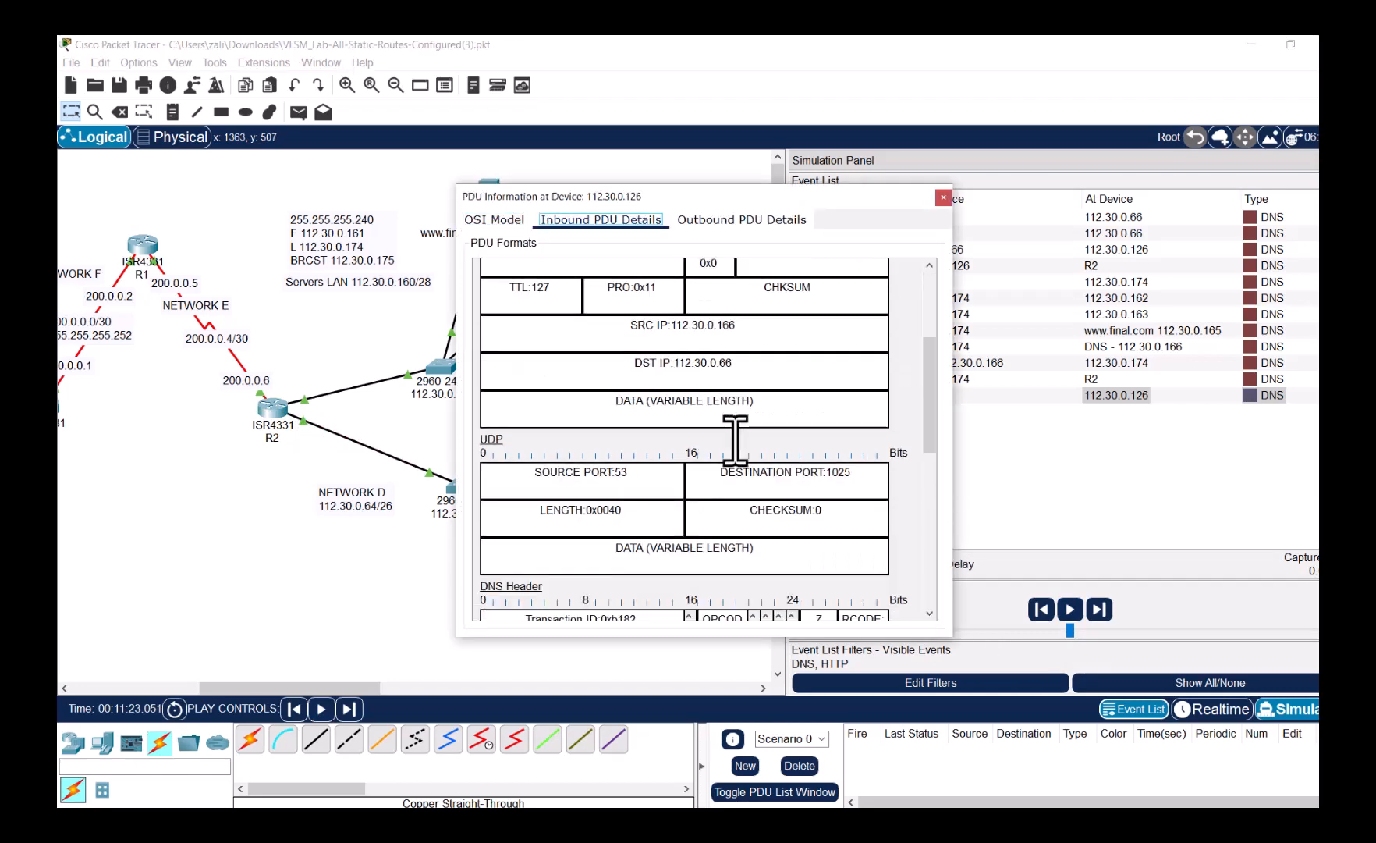
scroll(732, 472, "down", 2)
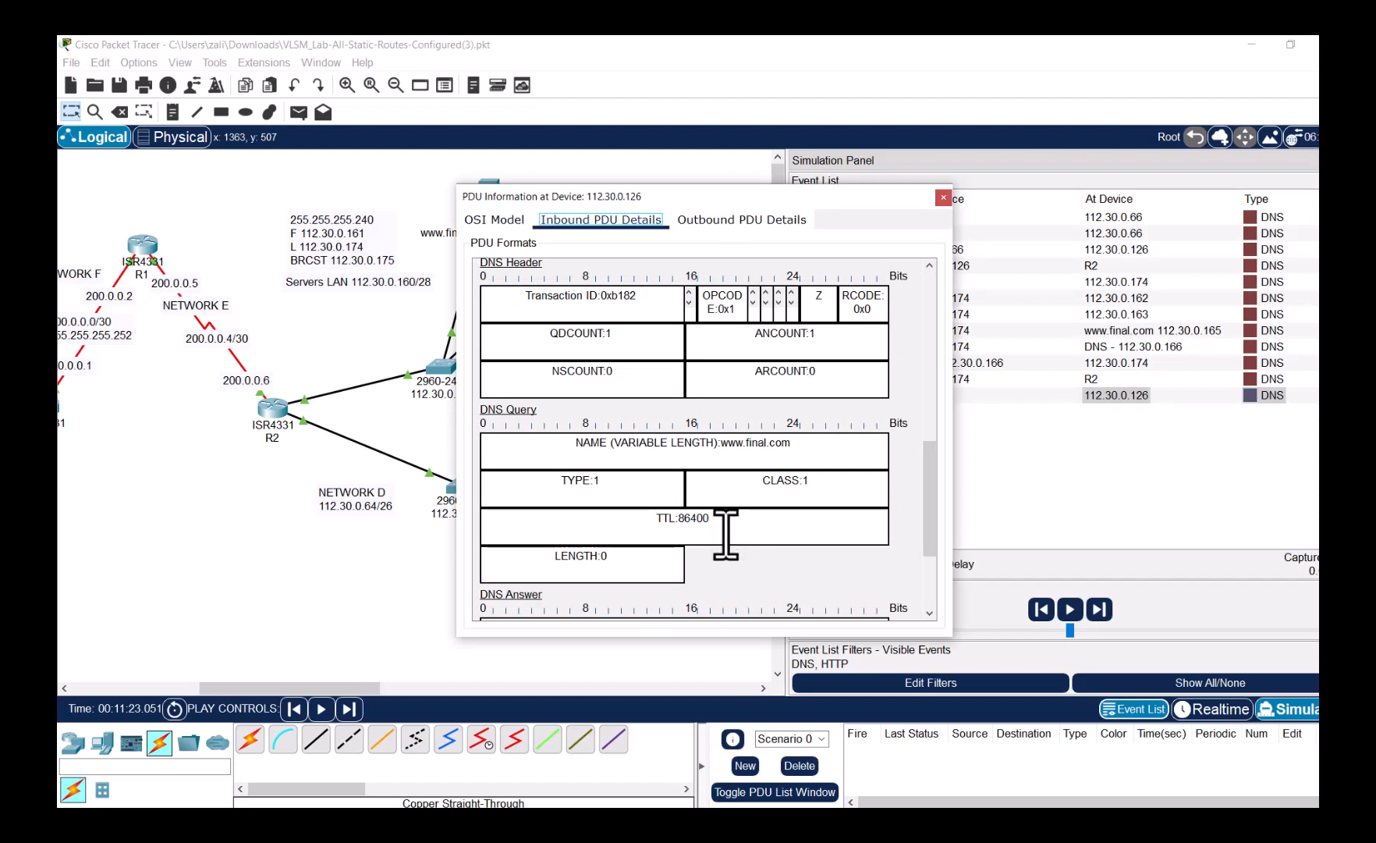
scroll(715, 539, "up", 2)
scroll(715, 539, "up", 2)
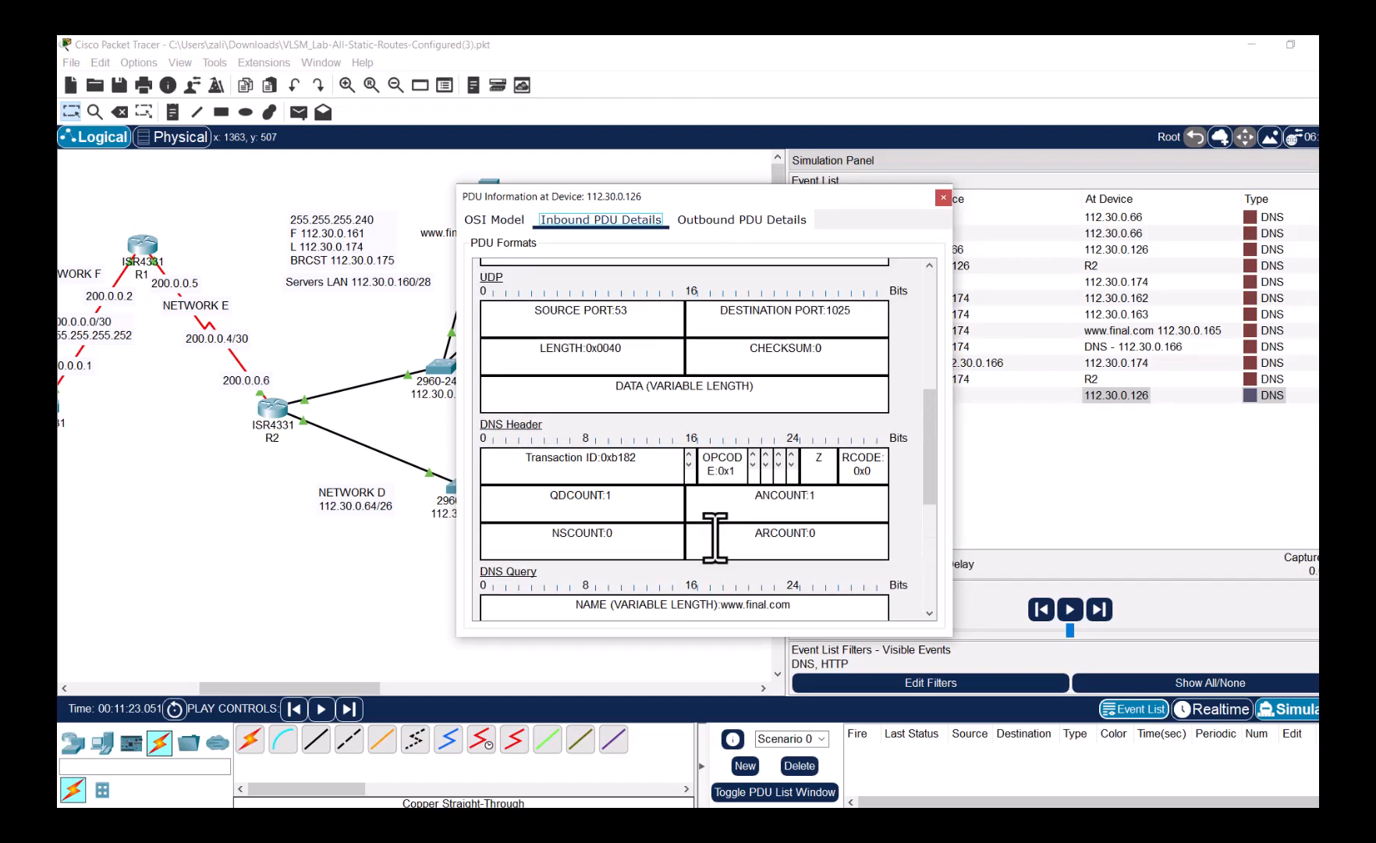
scroll(704, 539, "up", 5)
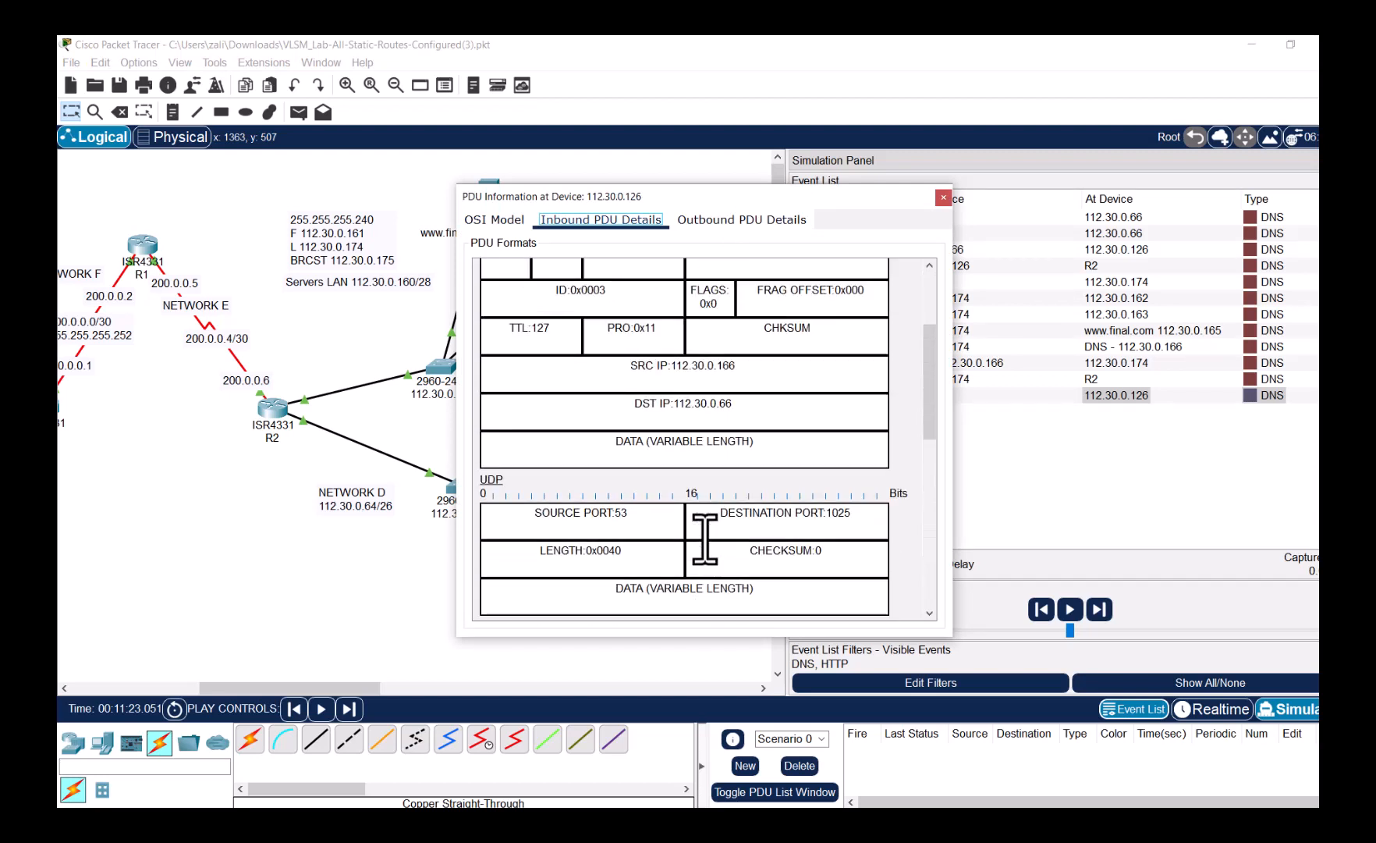
left_click_drag(732, 366, 667, 366)
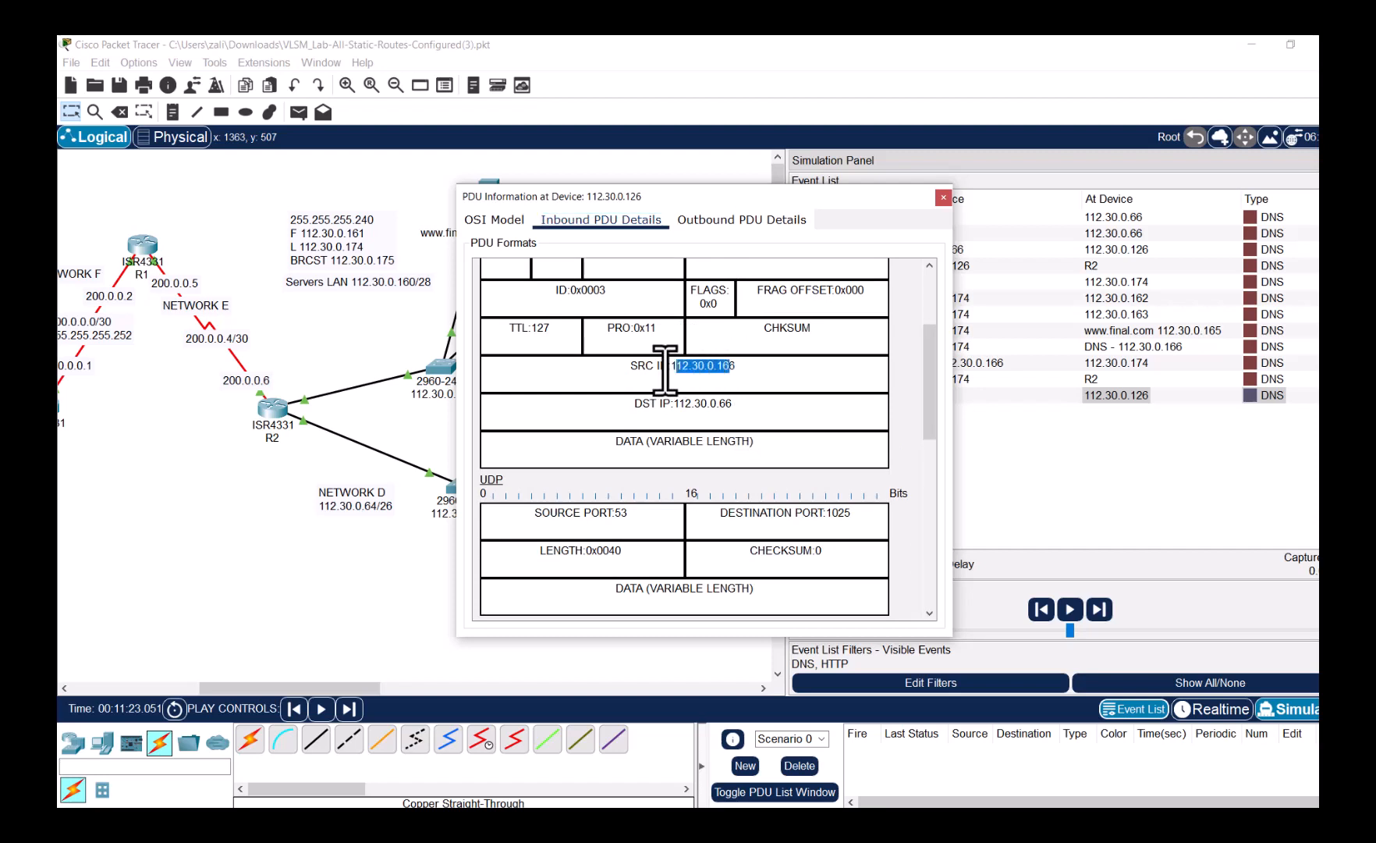
left_click(748, 401)
scroll(684, 462, "up", 2)
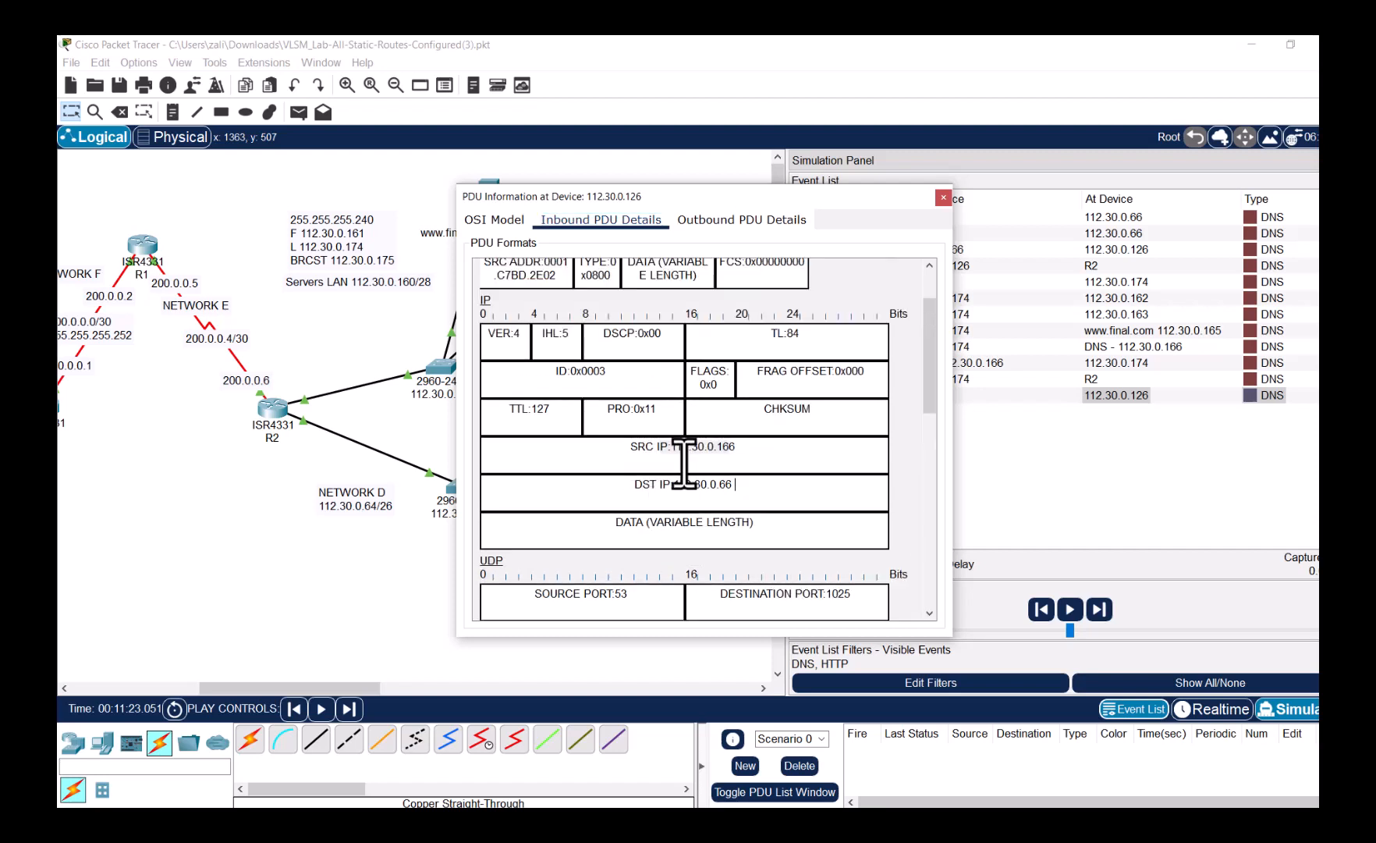
scroll(683, 464, "up", 2)
scroll(683, 465, "down", 4)
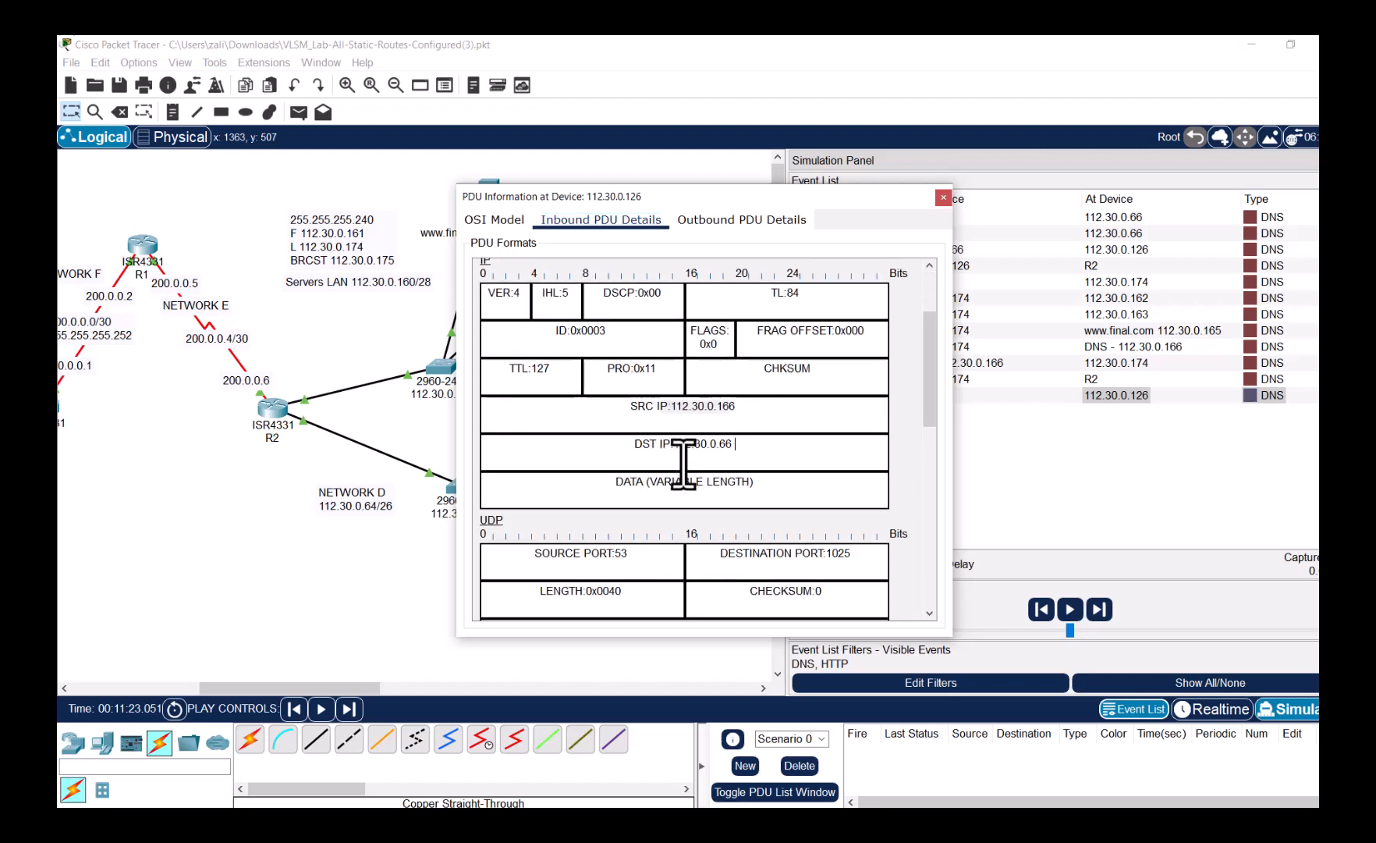
scroll(684, 464, "down", 6)
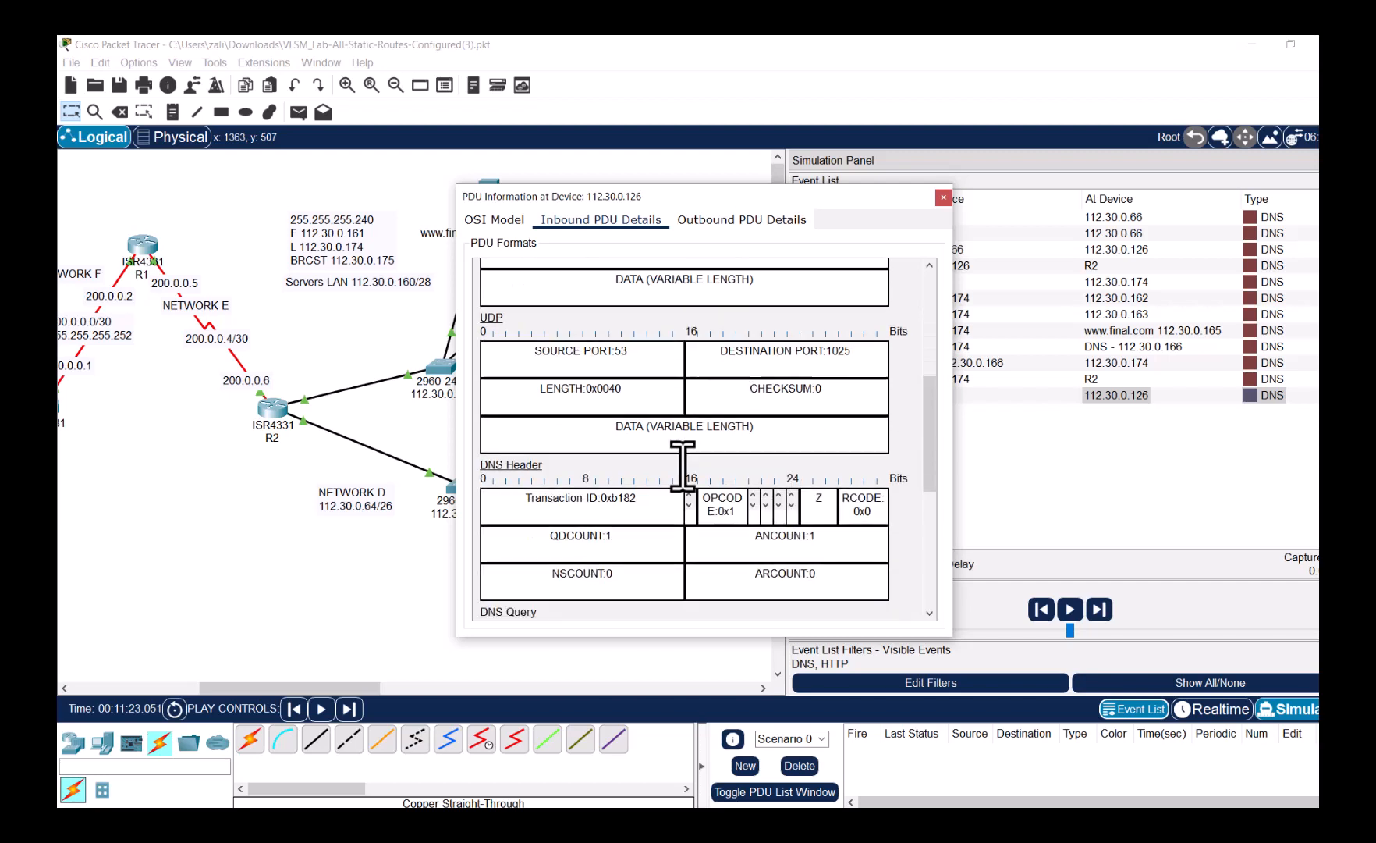
scroll(681, 466, "down", 6)
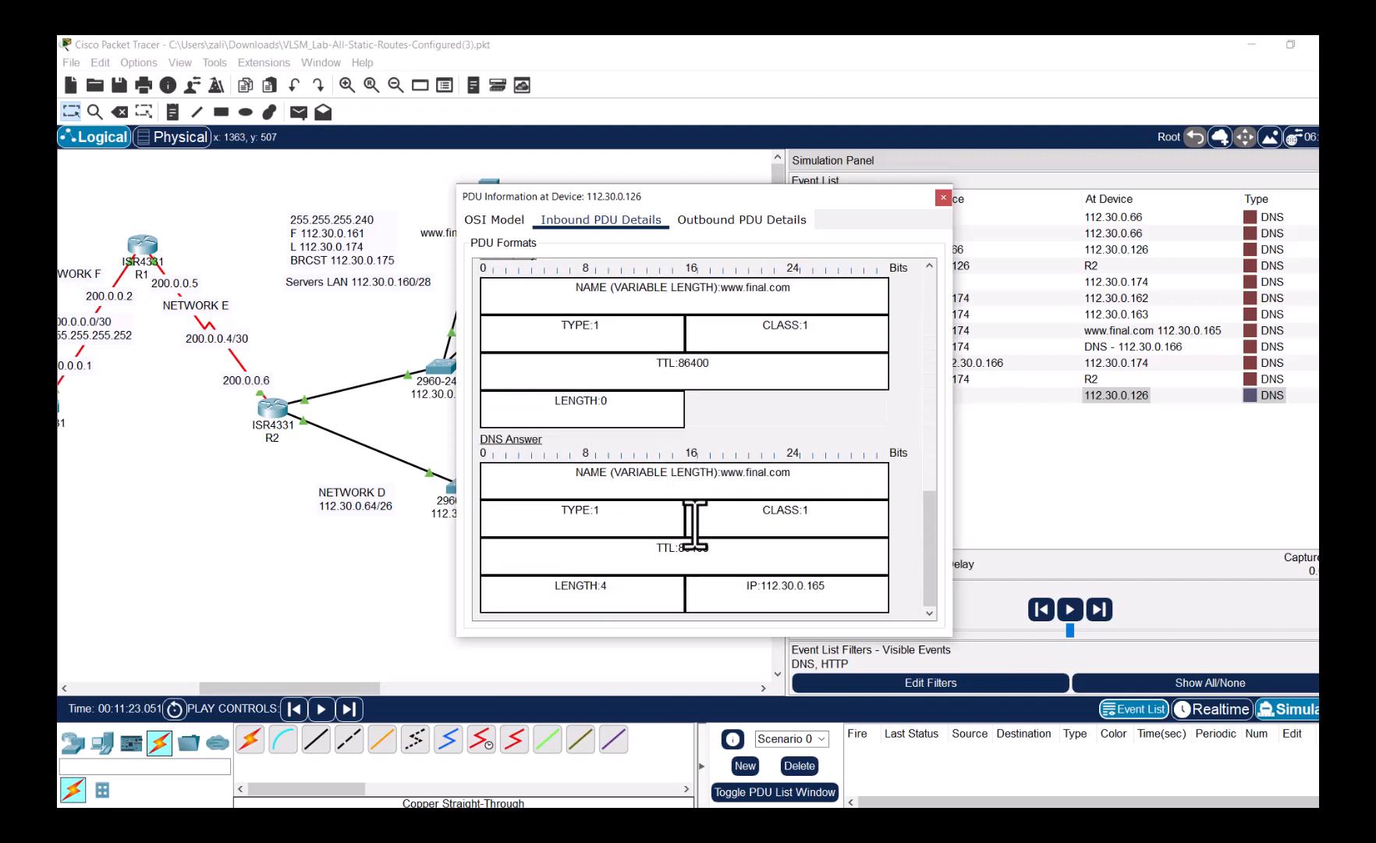
left_click_drag(833, 587, 722, 596)
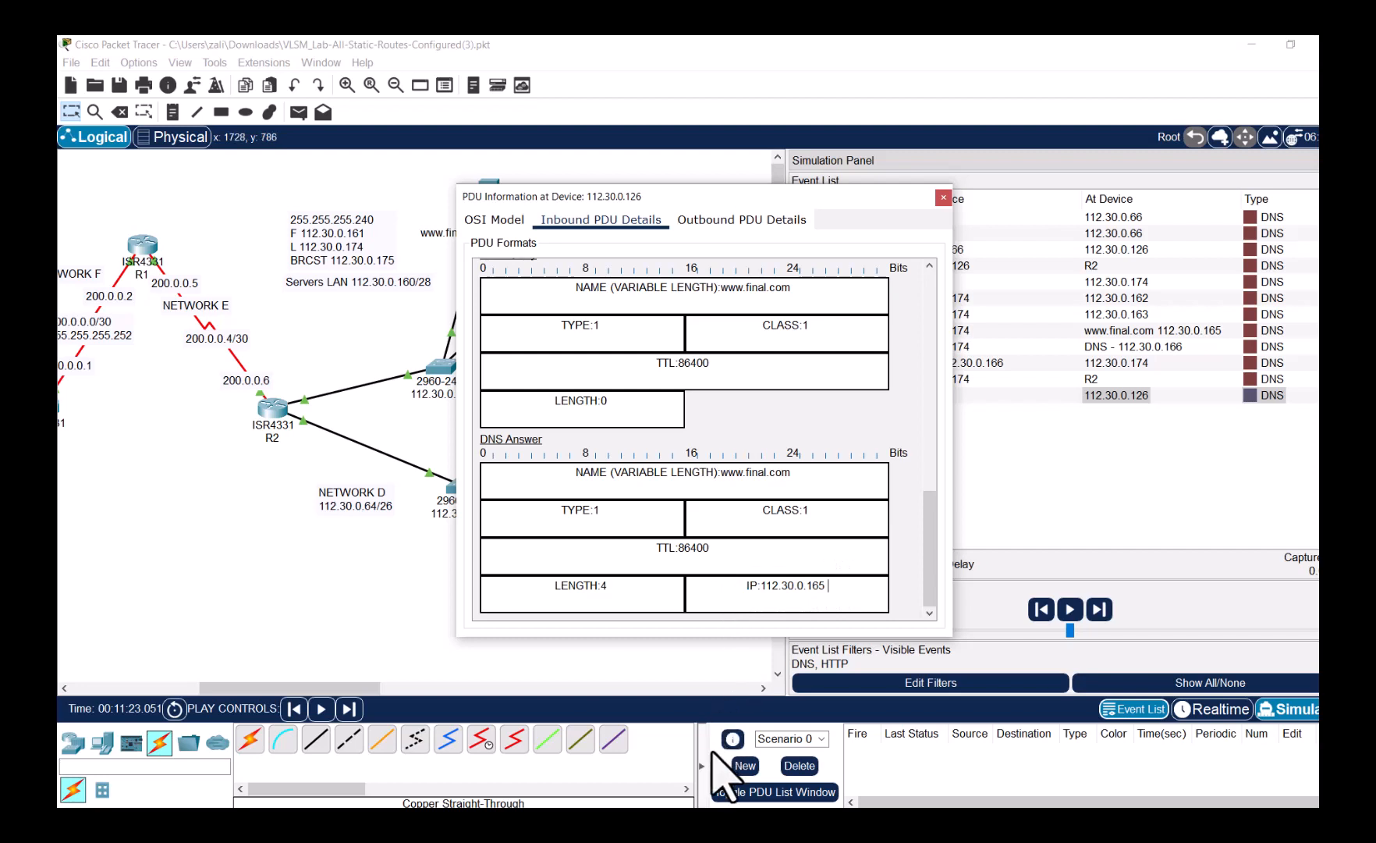
left_click(543, 441)
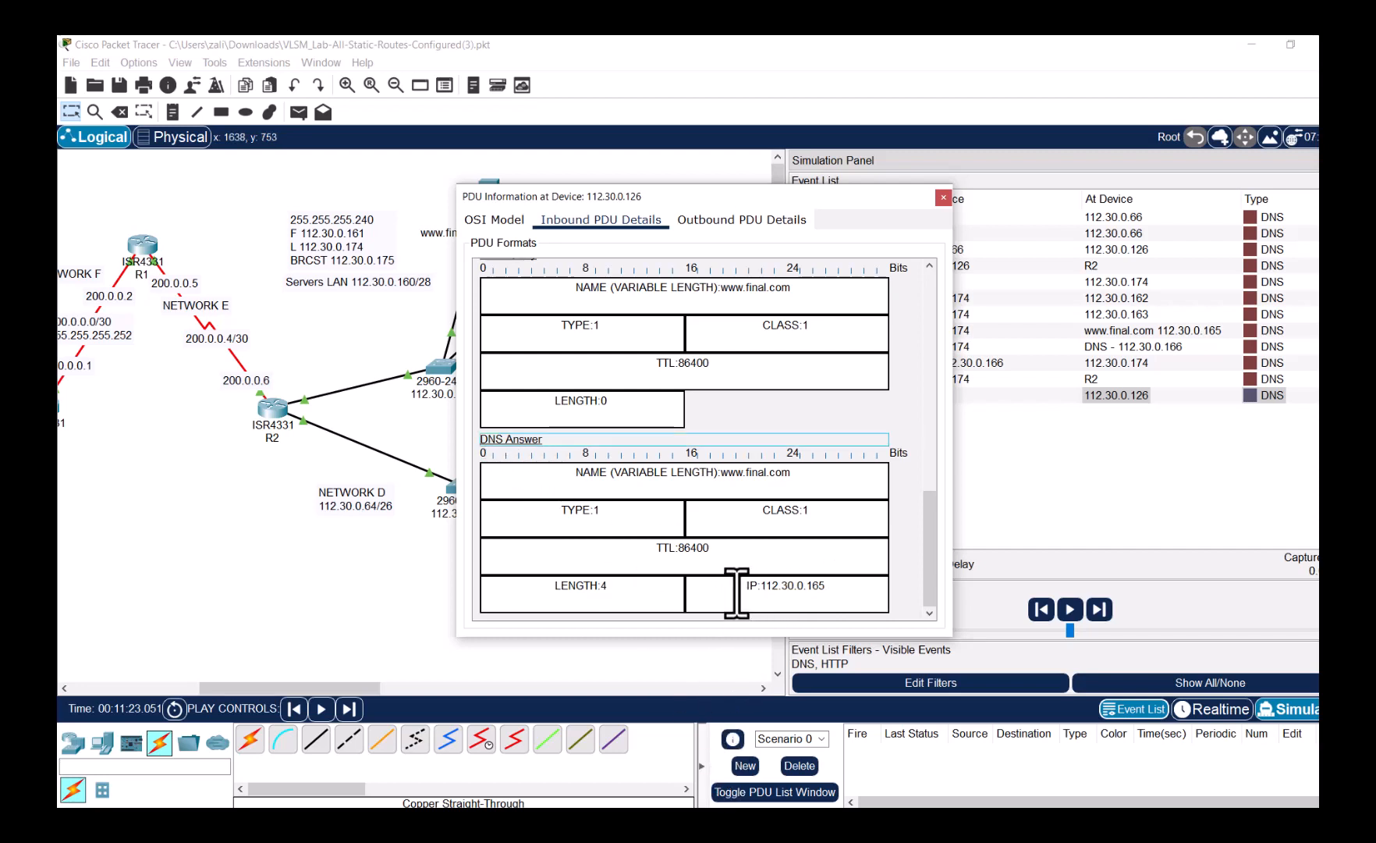
left_click_drag(736, 586, 823, 585)
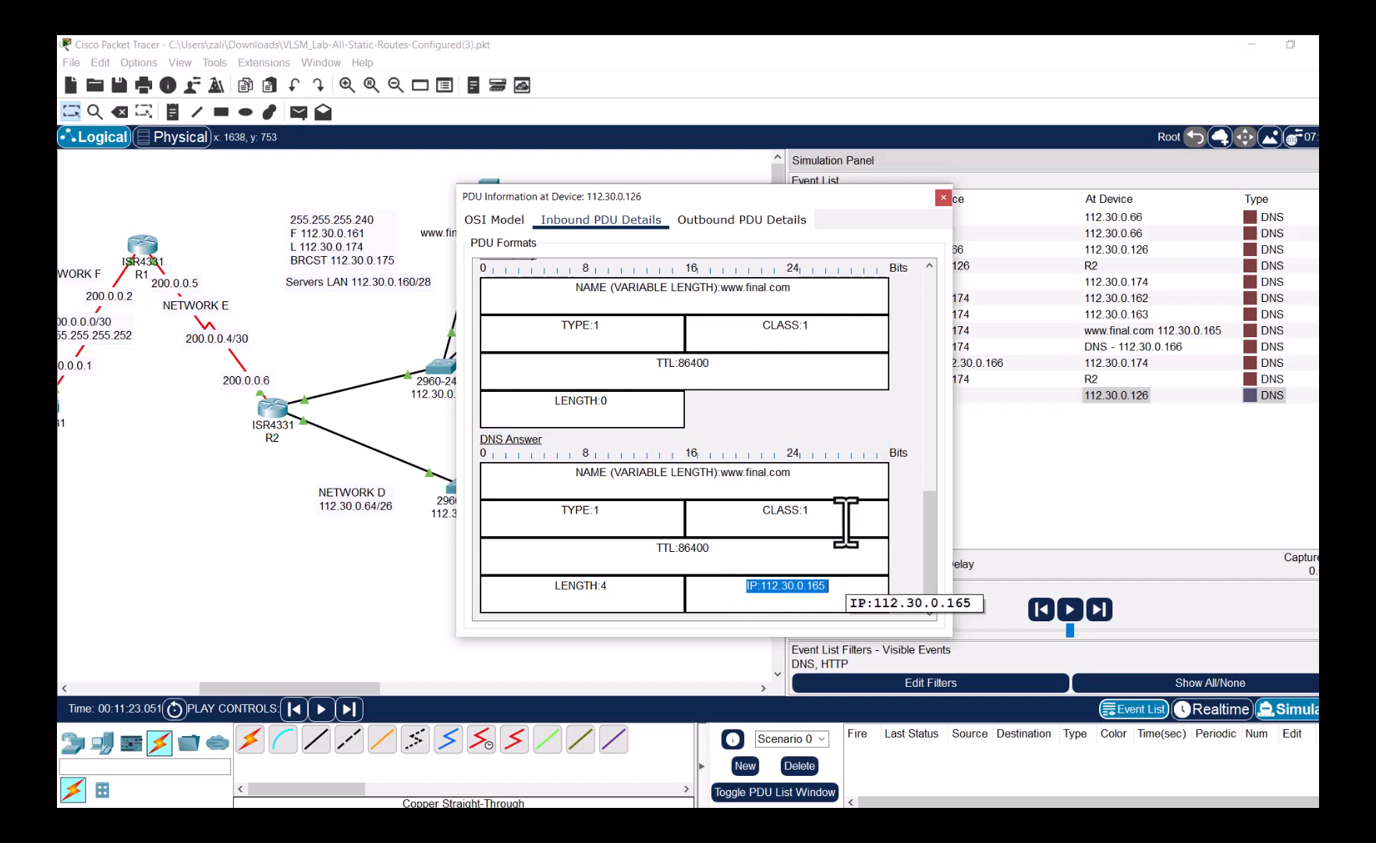
left_click(943, 197)
left_click(1070, 610)
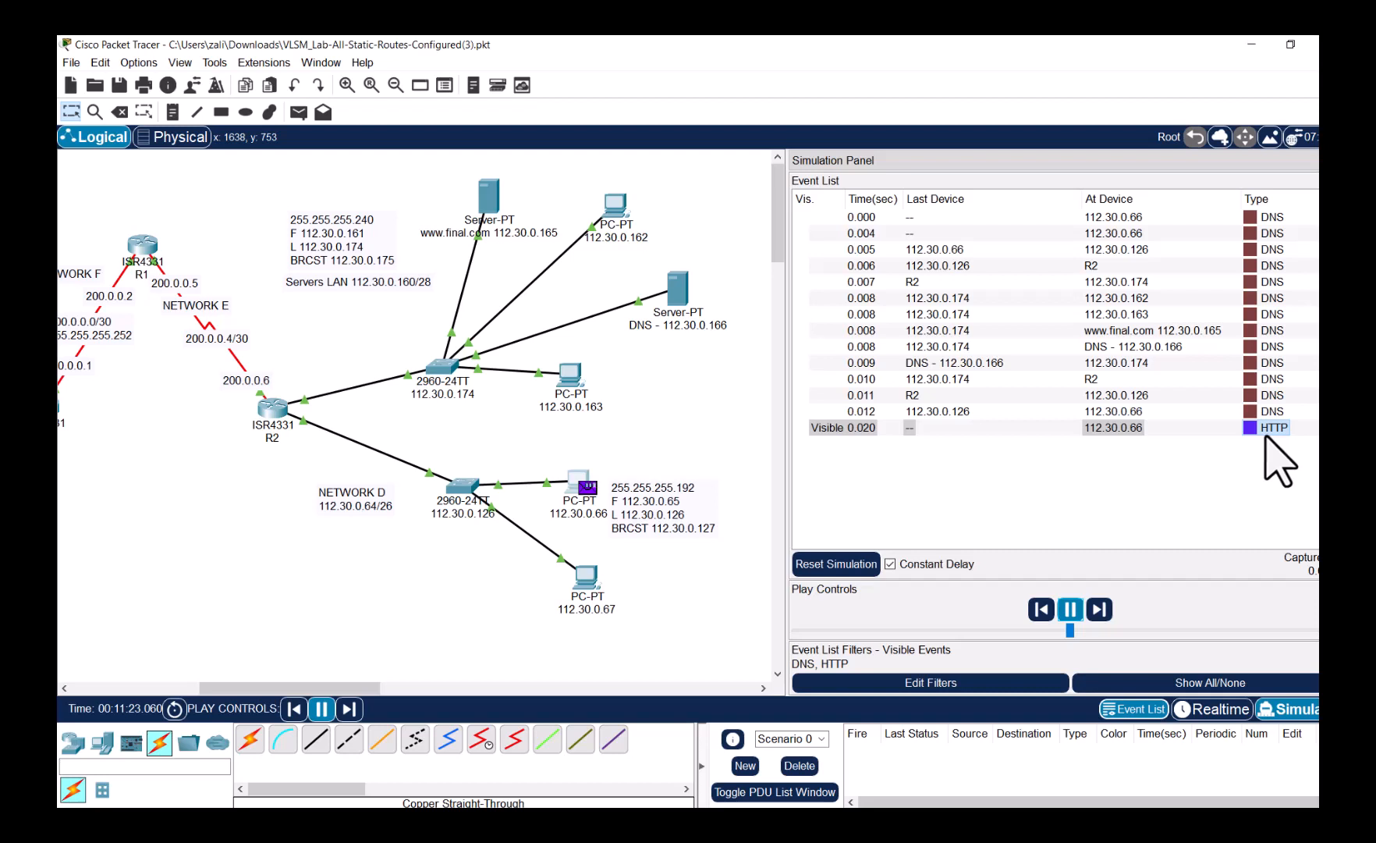
mouse_move(575, 489)
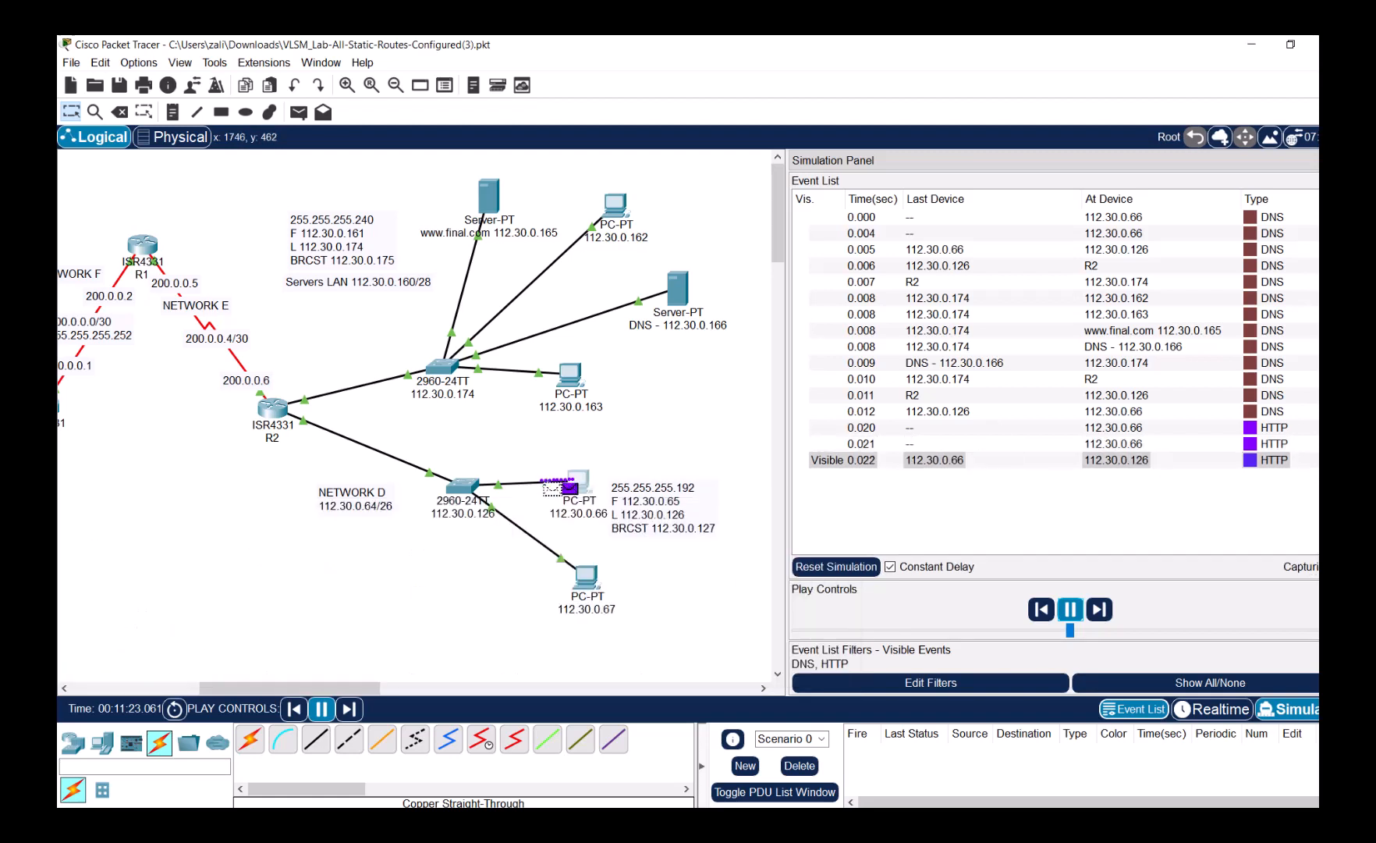
left_click(1231, 634)
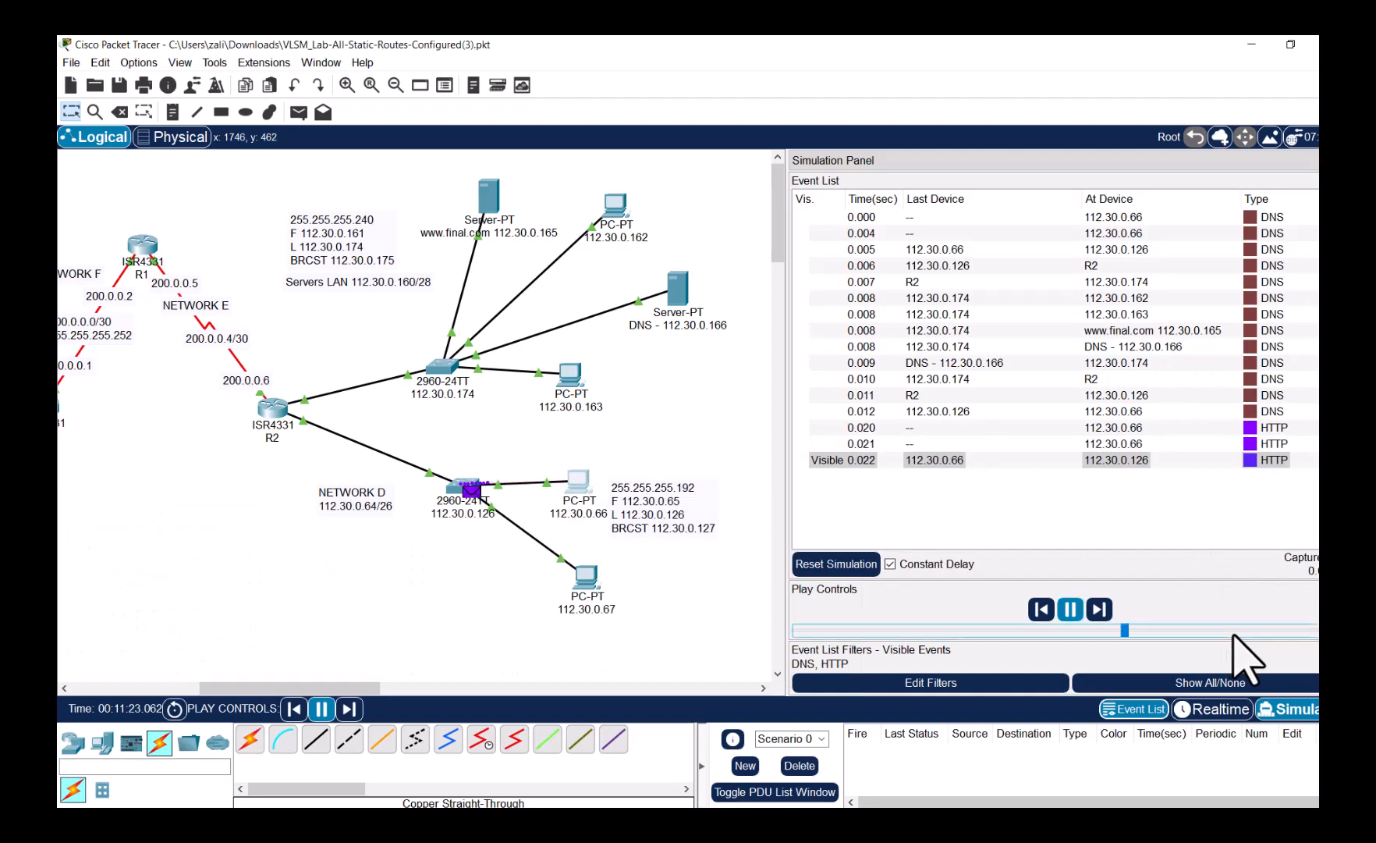
left_click(1240, 634)
left_click(1266, 631)
left_click(1283, 630)
left_click(582, 480)
left_click_drag(361, 275, 423, 154)
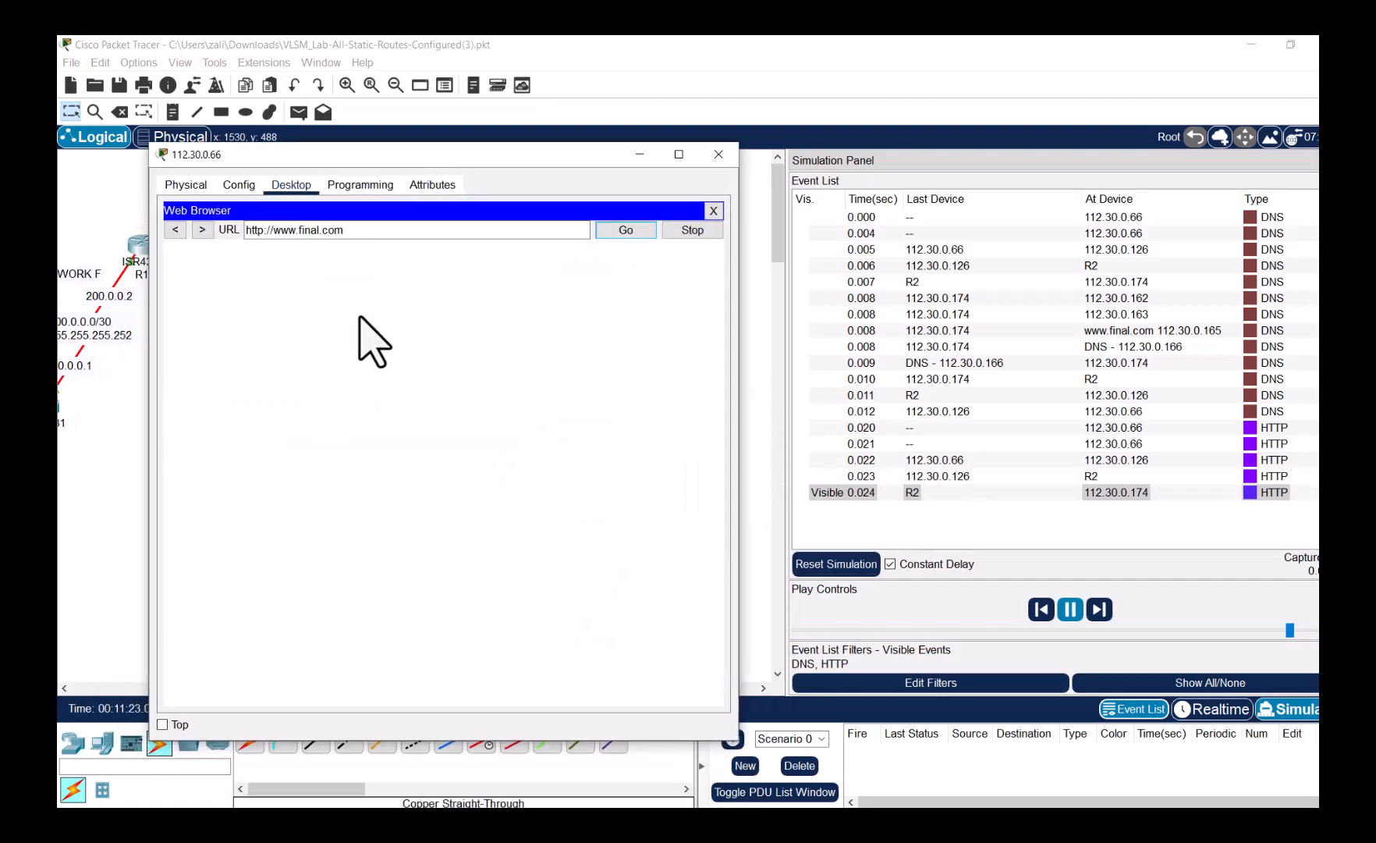
left_click_drag(525, 159, 561, 195)
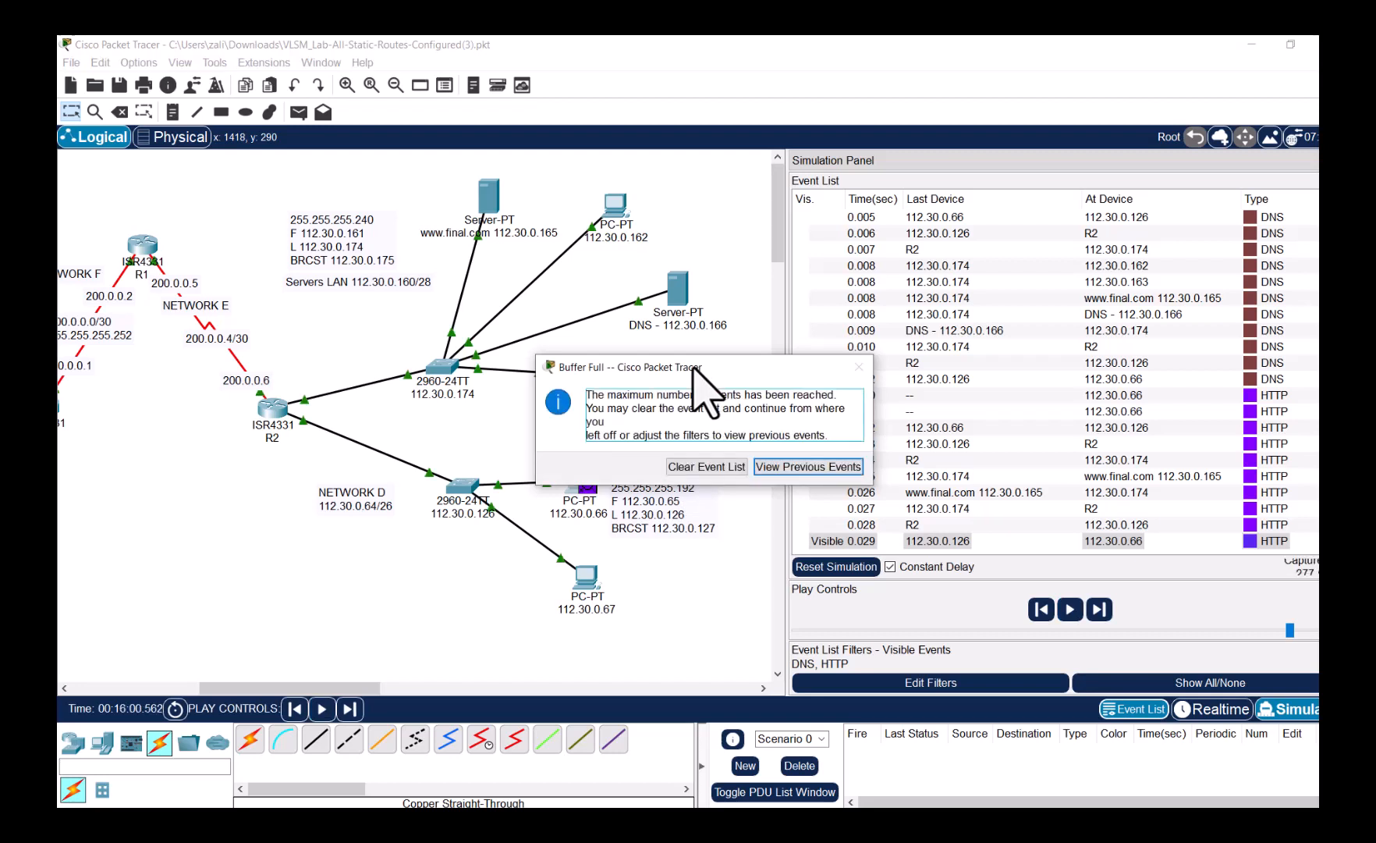
- Clear the full event list and return to Realtime mode
left_click(703, 467)
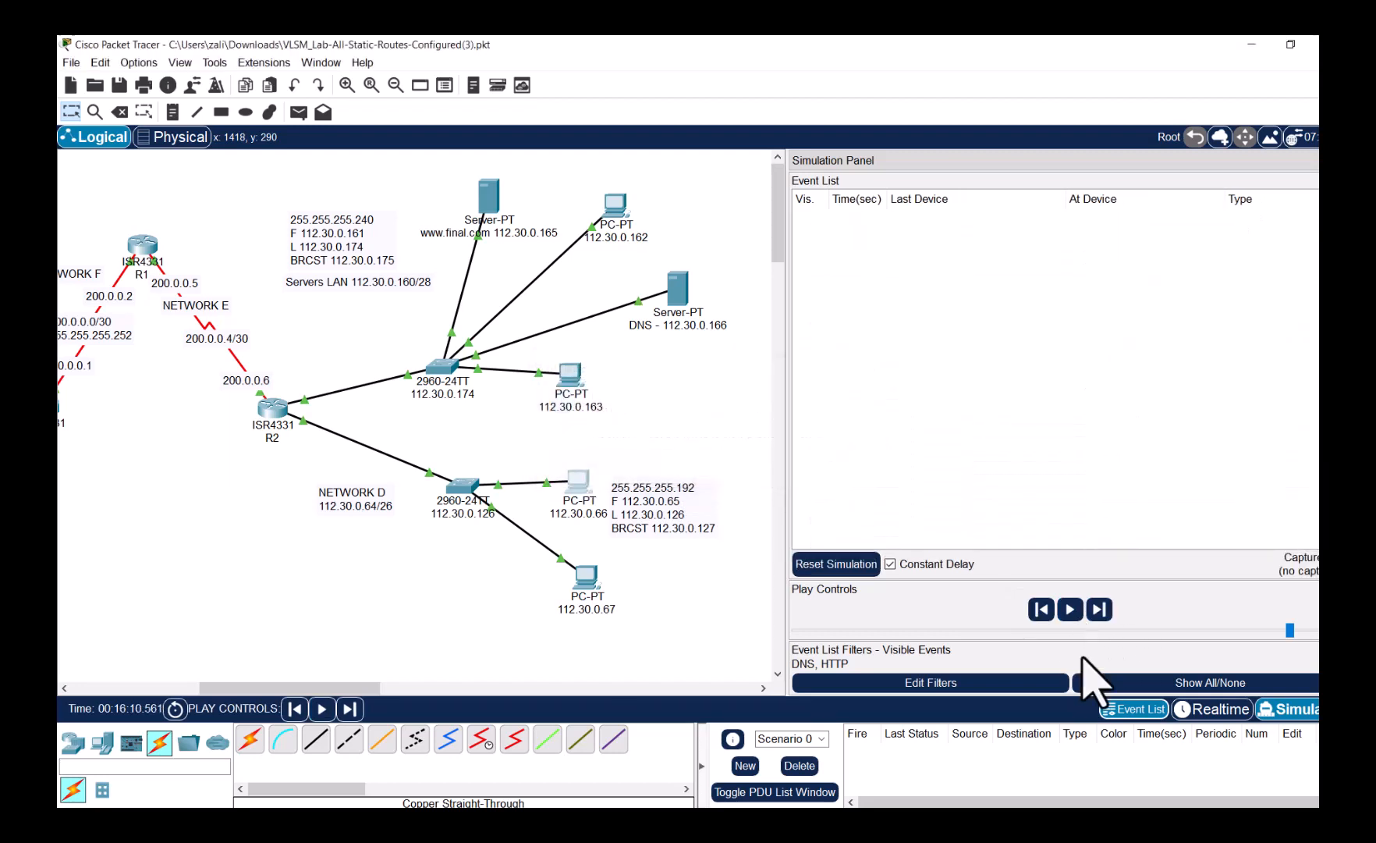
left_click(1217, 710)
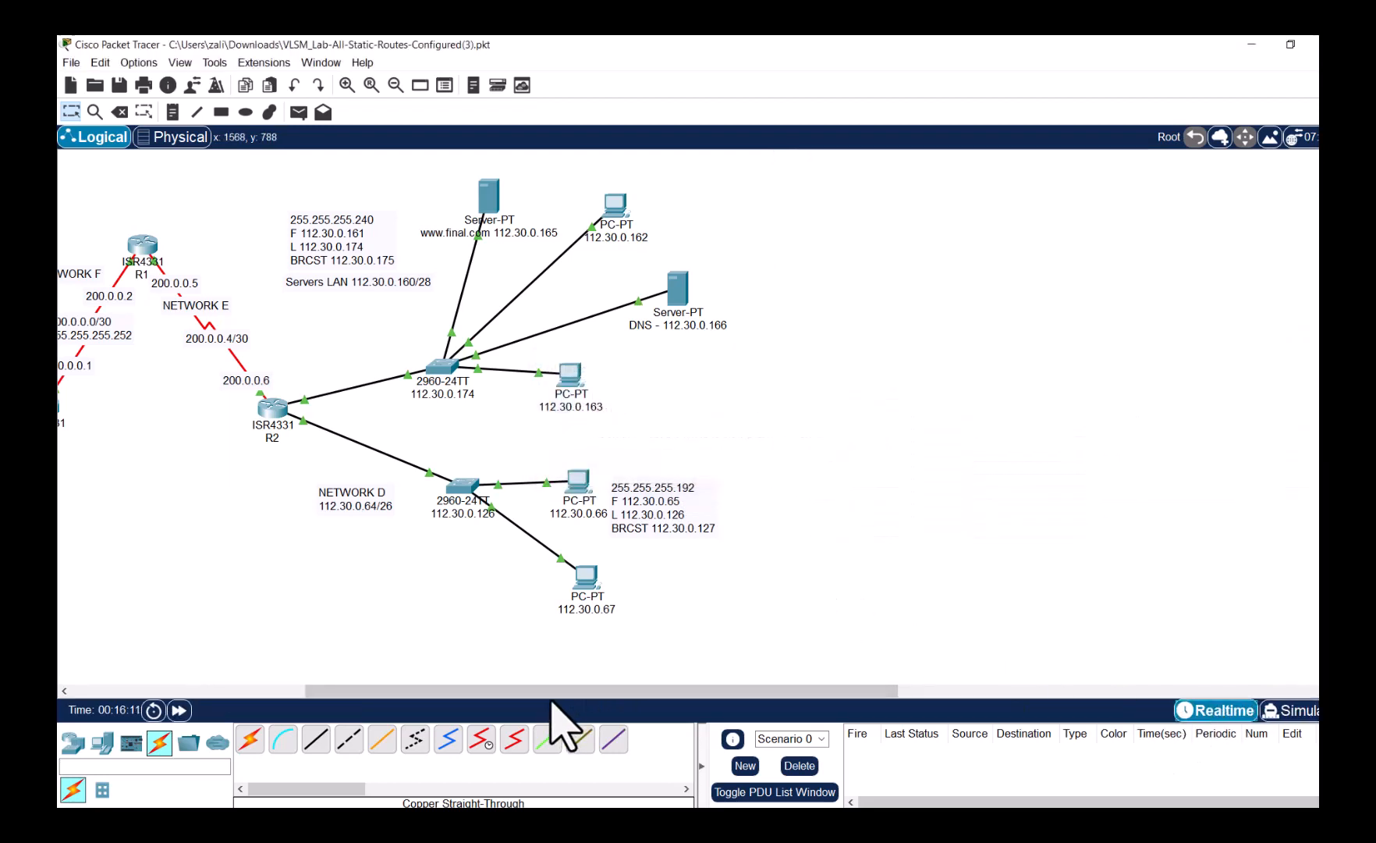
left_click_drag(409, 692, 166, 691)
left_click(101, 741)
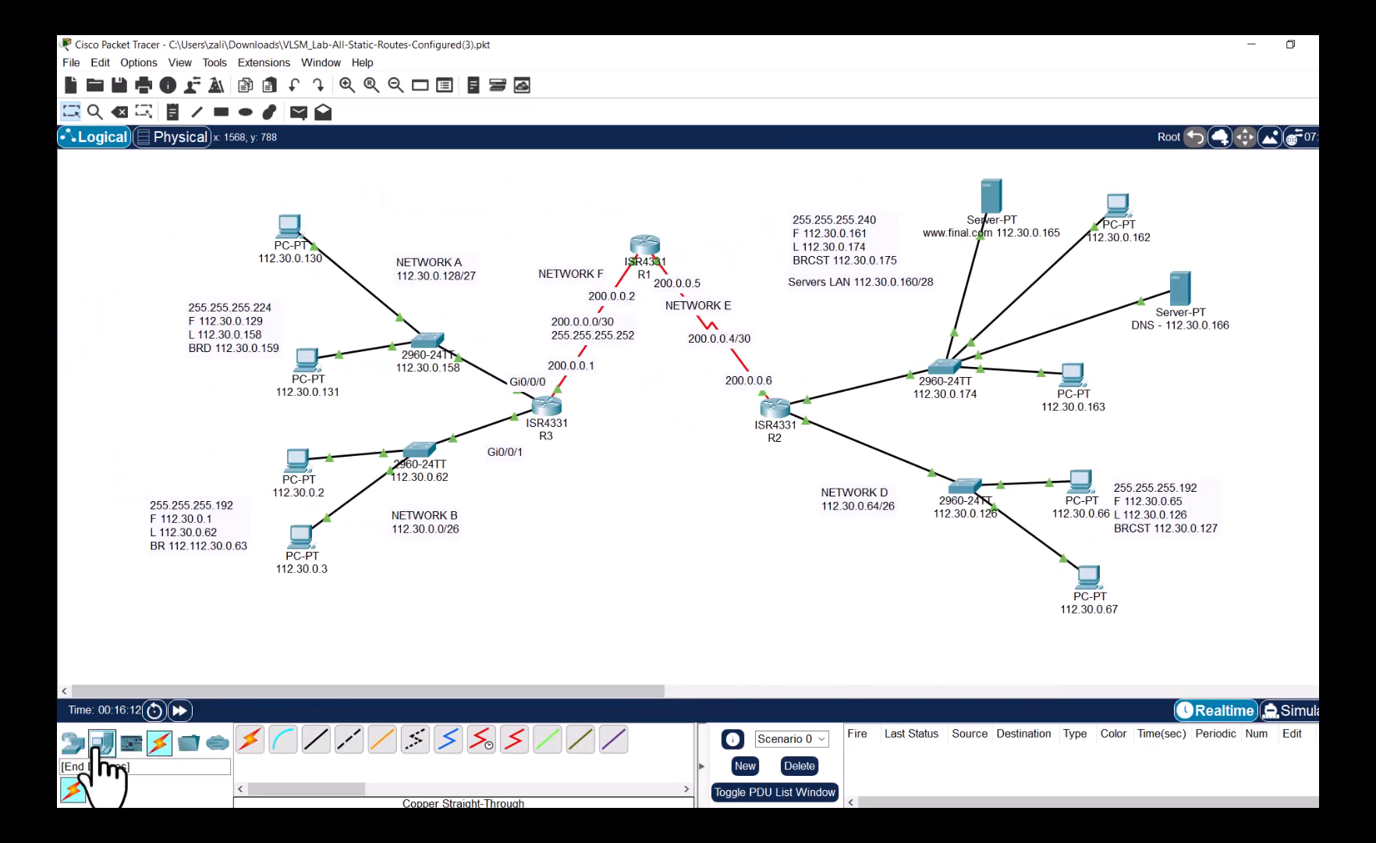
left_click_drag(315, 740, 1187, 387)
left_click(1184, 425)
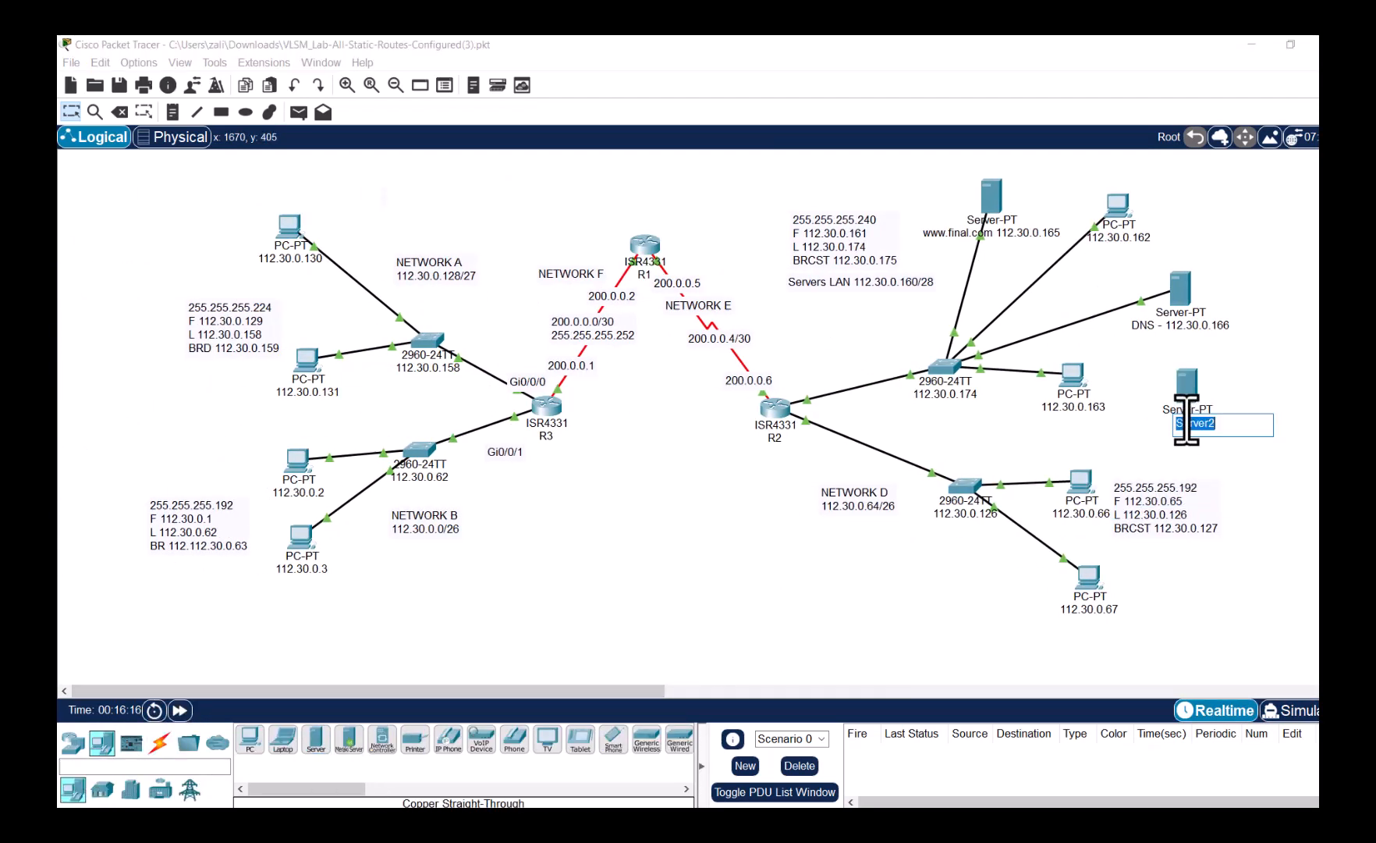
type("www.deo")
type(".net")
type(" 112.30.0.167")
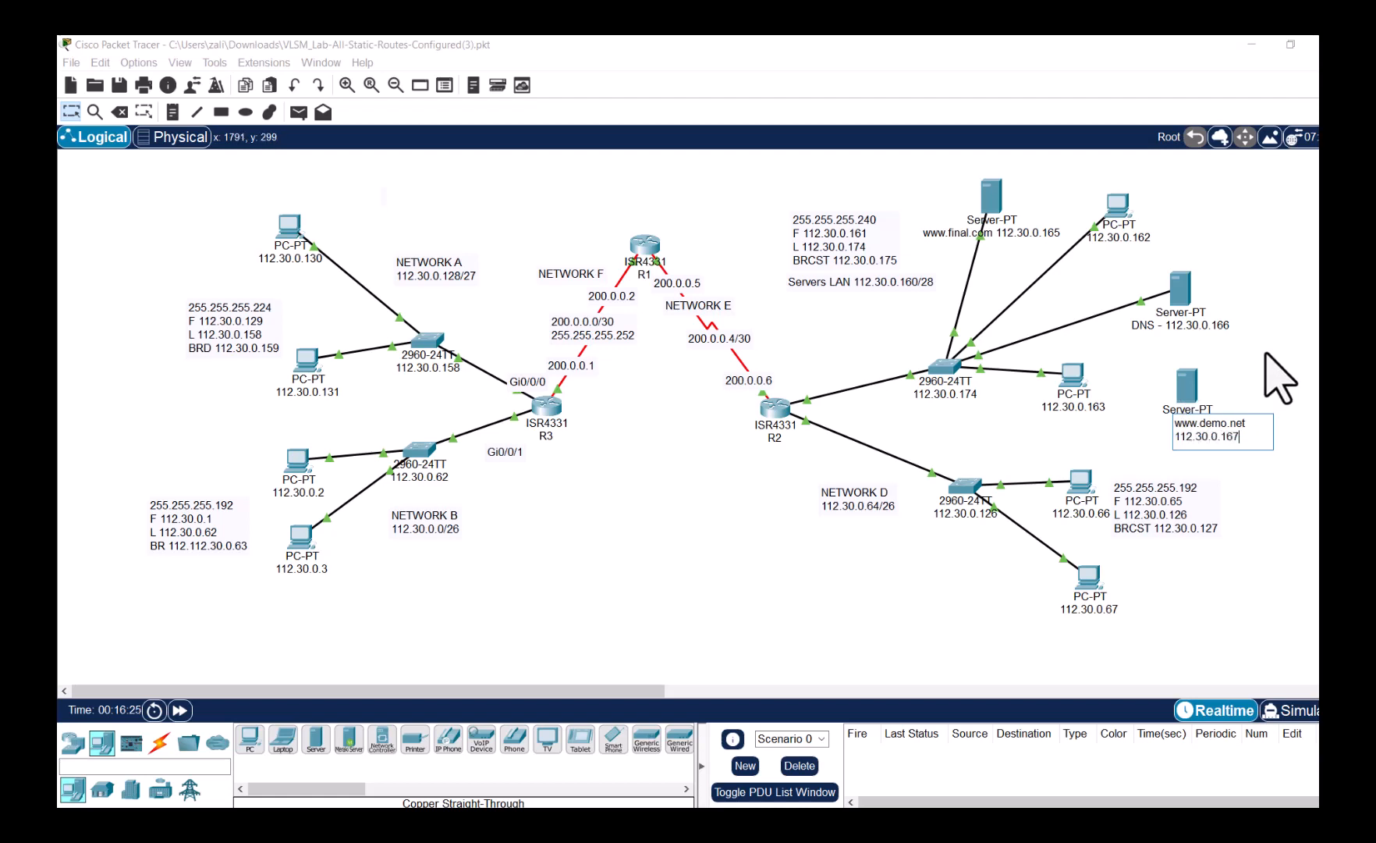
left_click(1264, 353)
left_click(1198, 381)
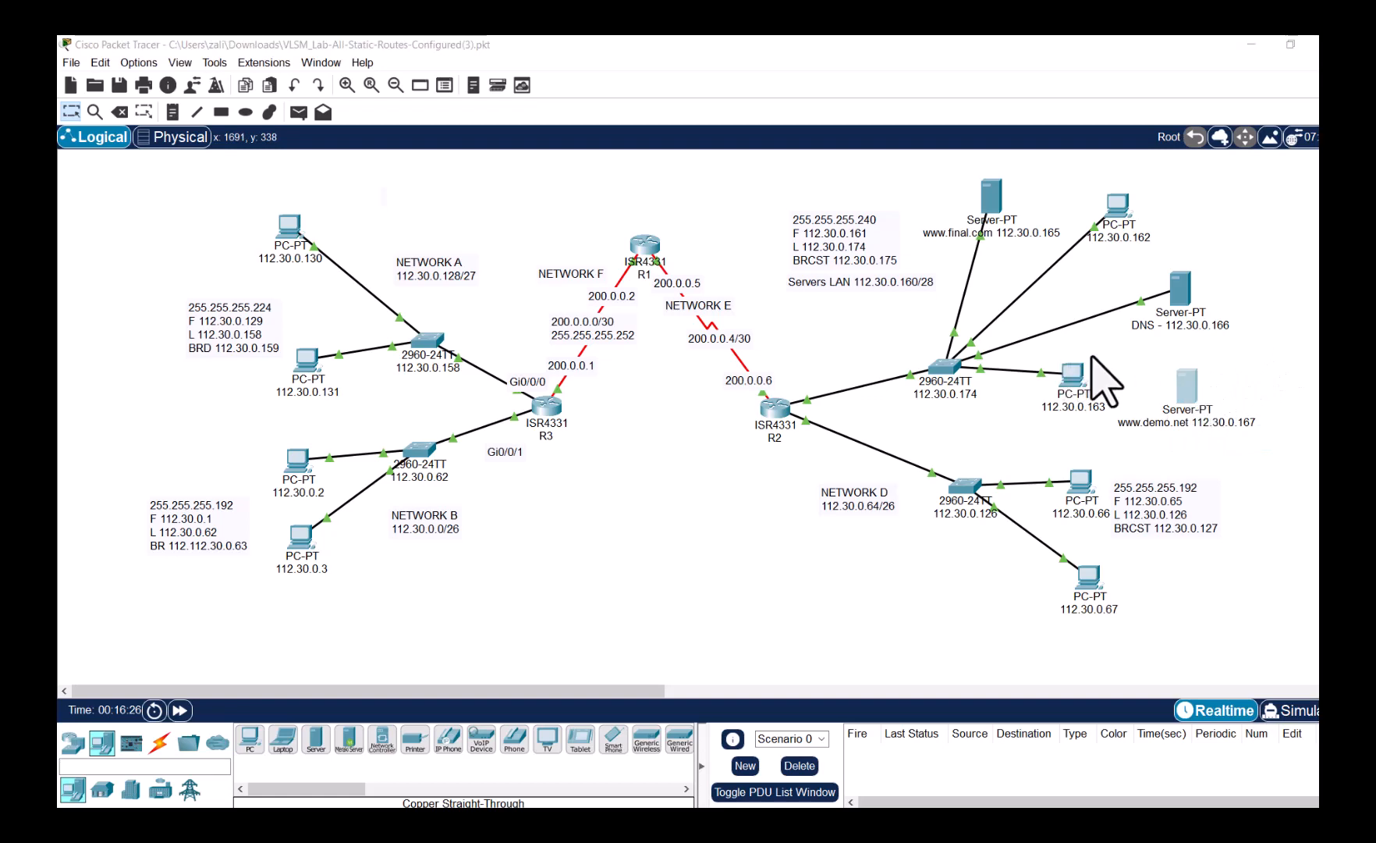
left_click(711, 254)
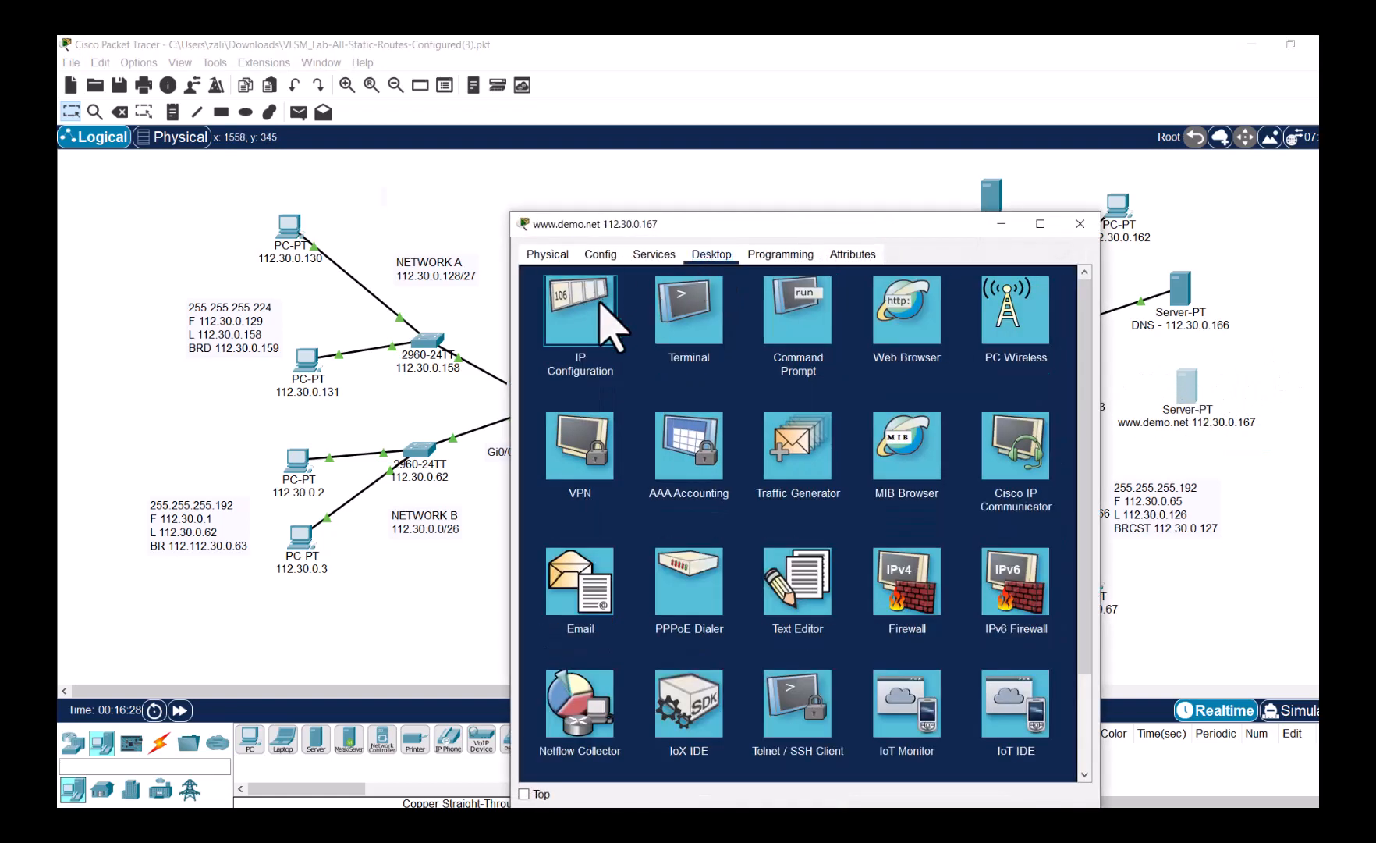
left_click(605, 316)
left_click(748, 341)
type("112")
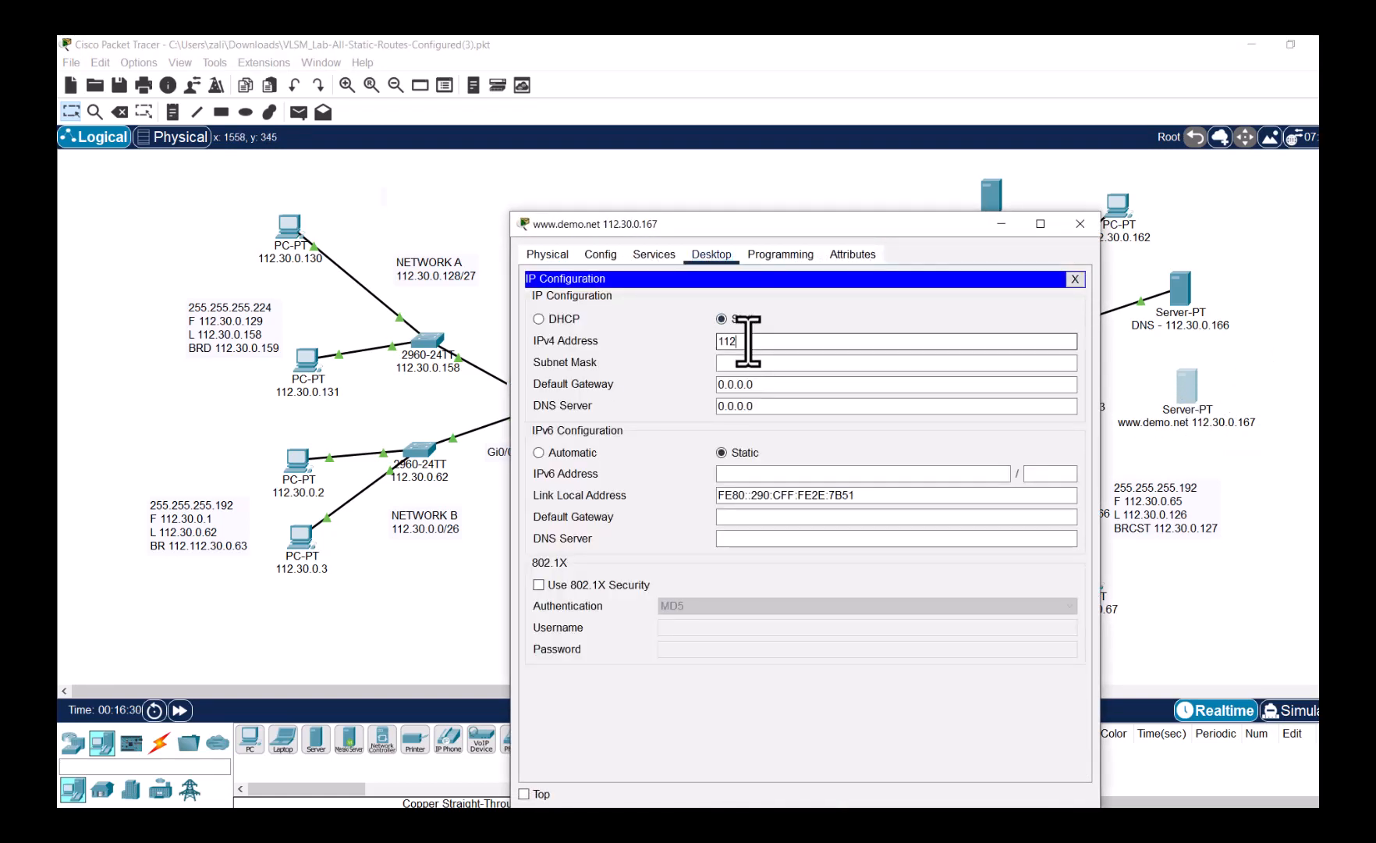
type(".30.0.167")
key("Tab")
type("255.255.255.")
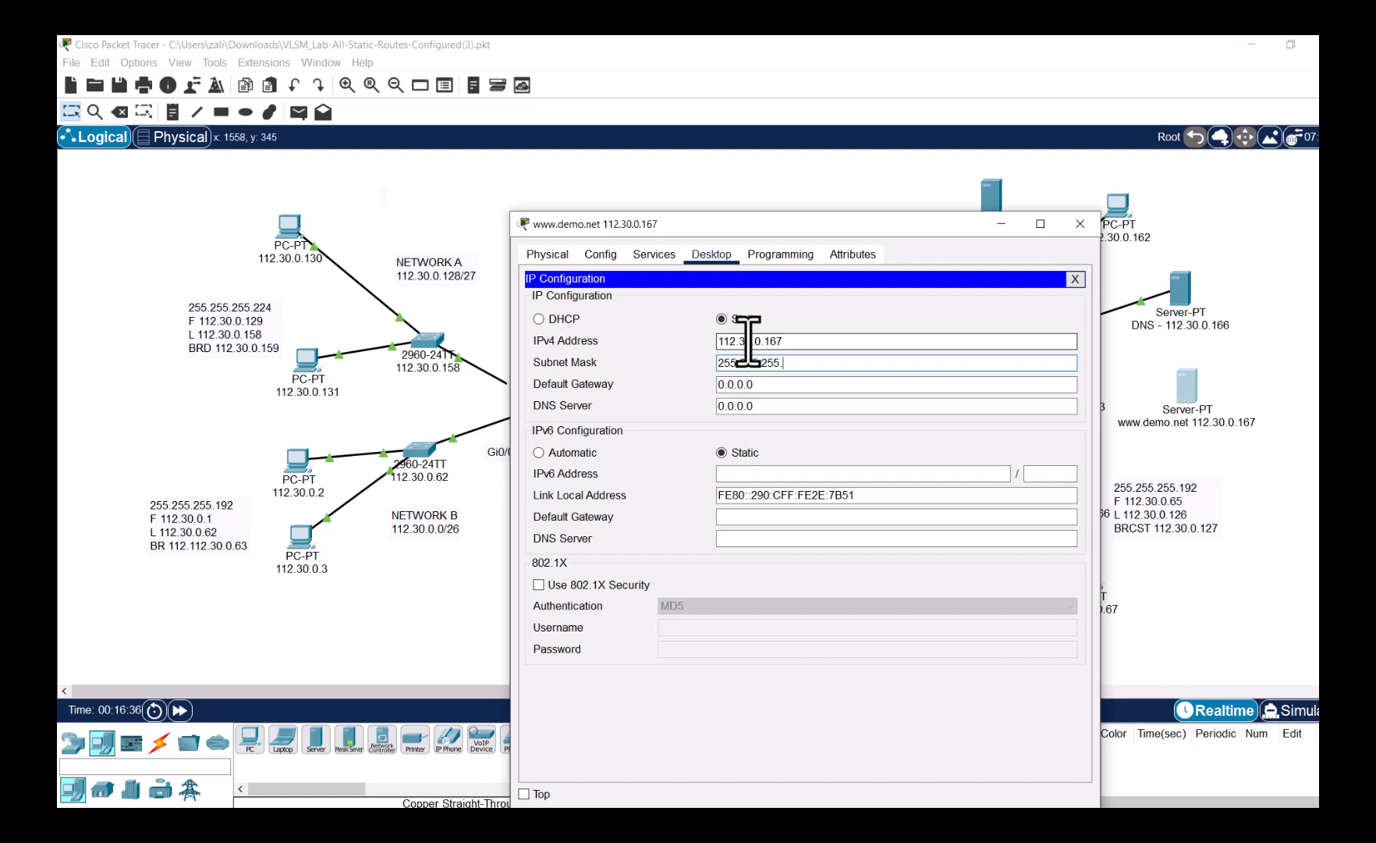
type("240")
key("Tab")
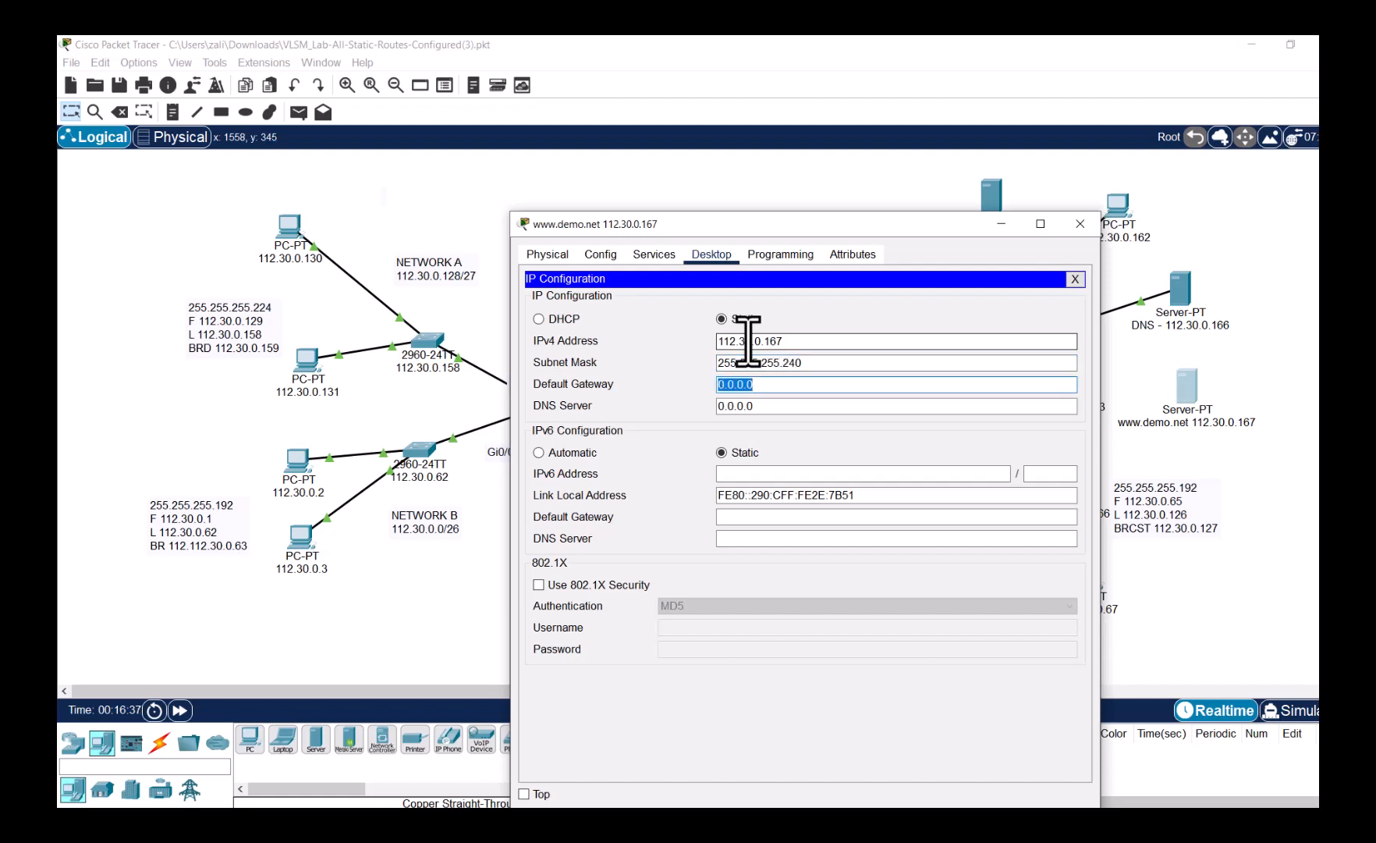
type("112.30.0.161")
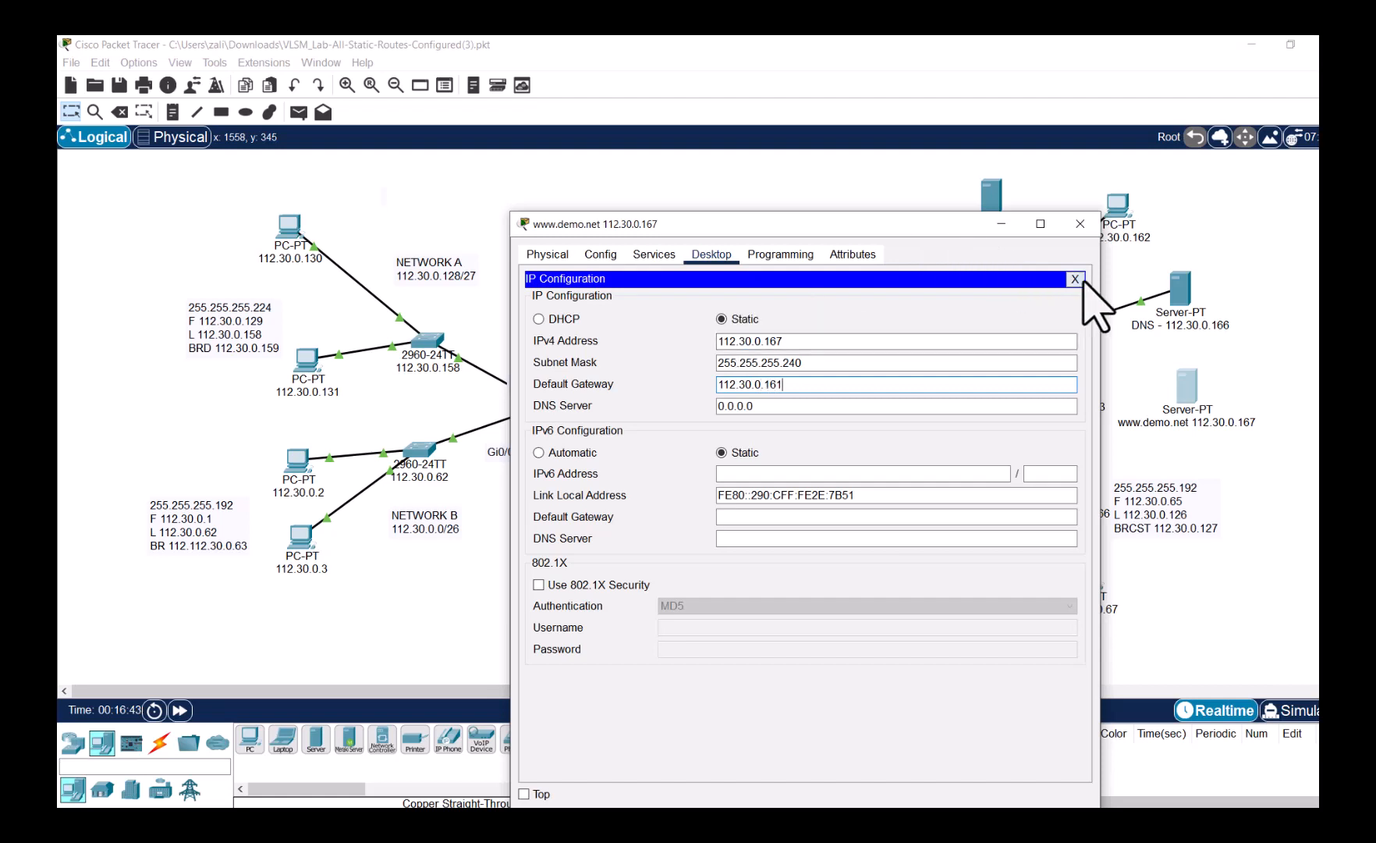
left_click(1076, 278)
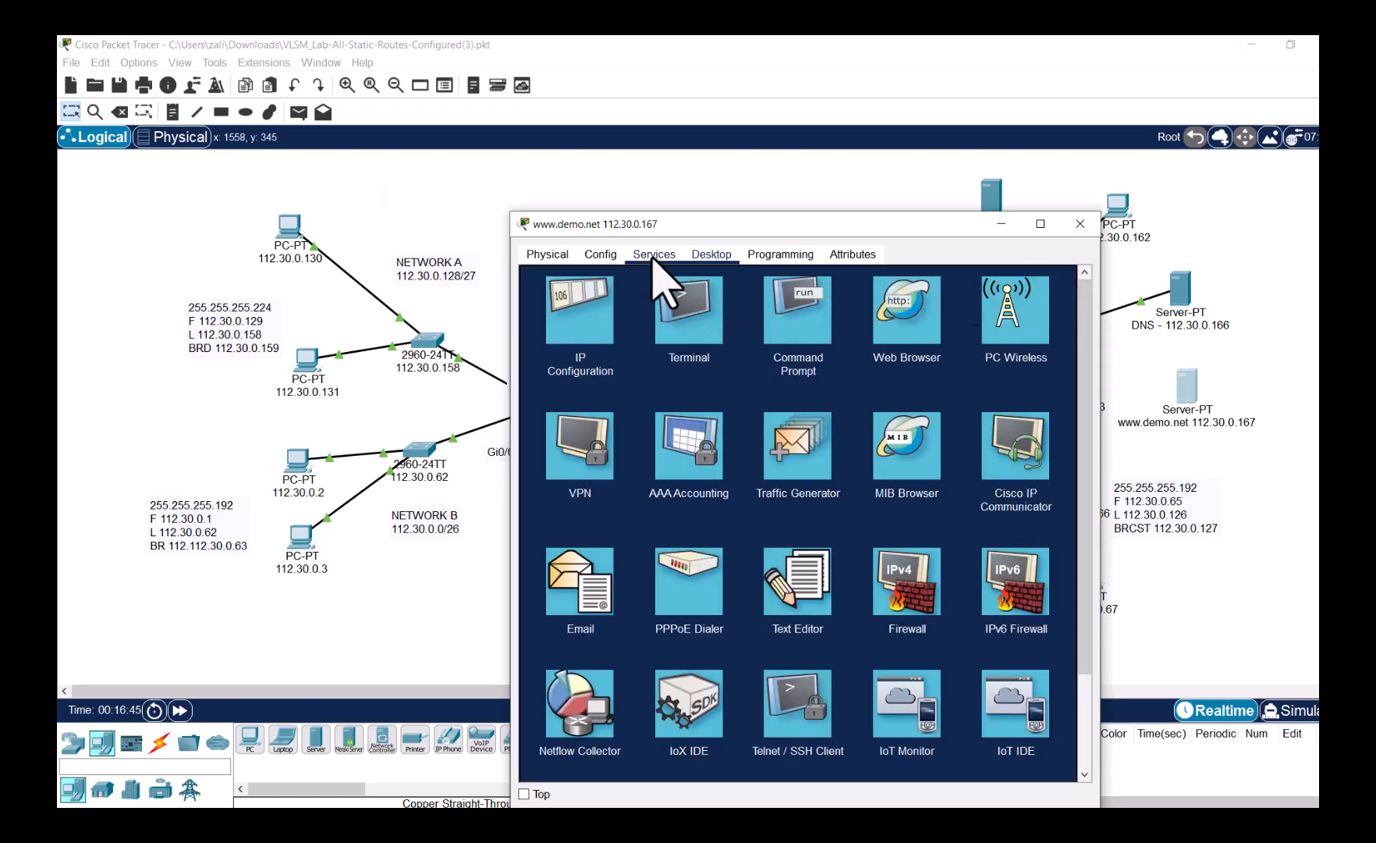
- Append DEMO SITE to the HTTP index.html welcome text and save, overwriting the file
left_click(654, 254)
left_click(598, 300)
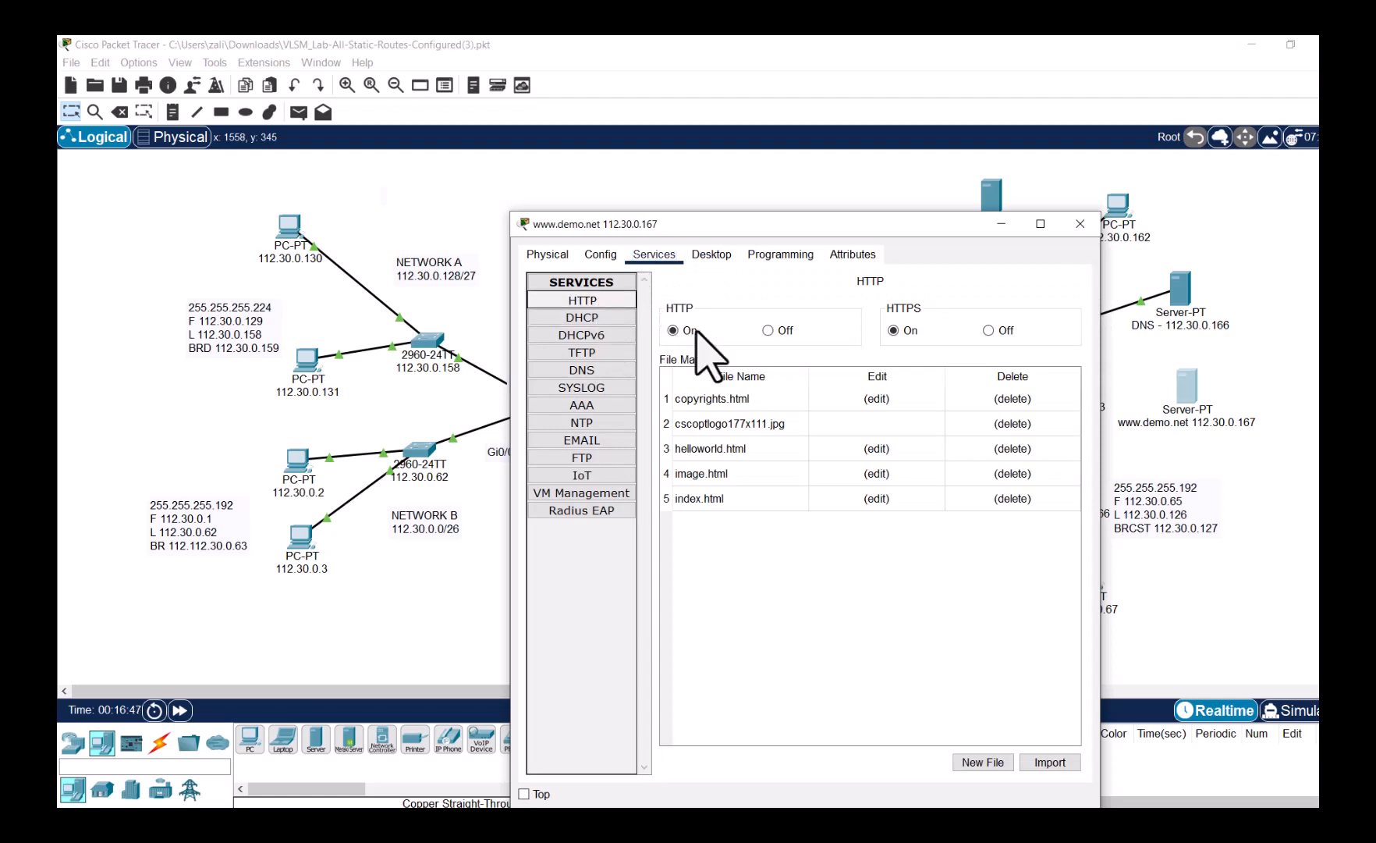
left_click(878, 498)
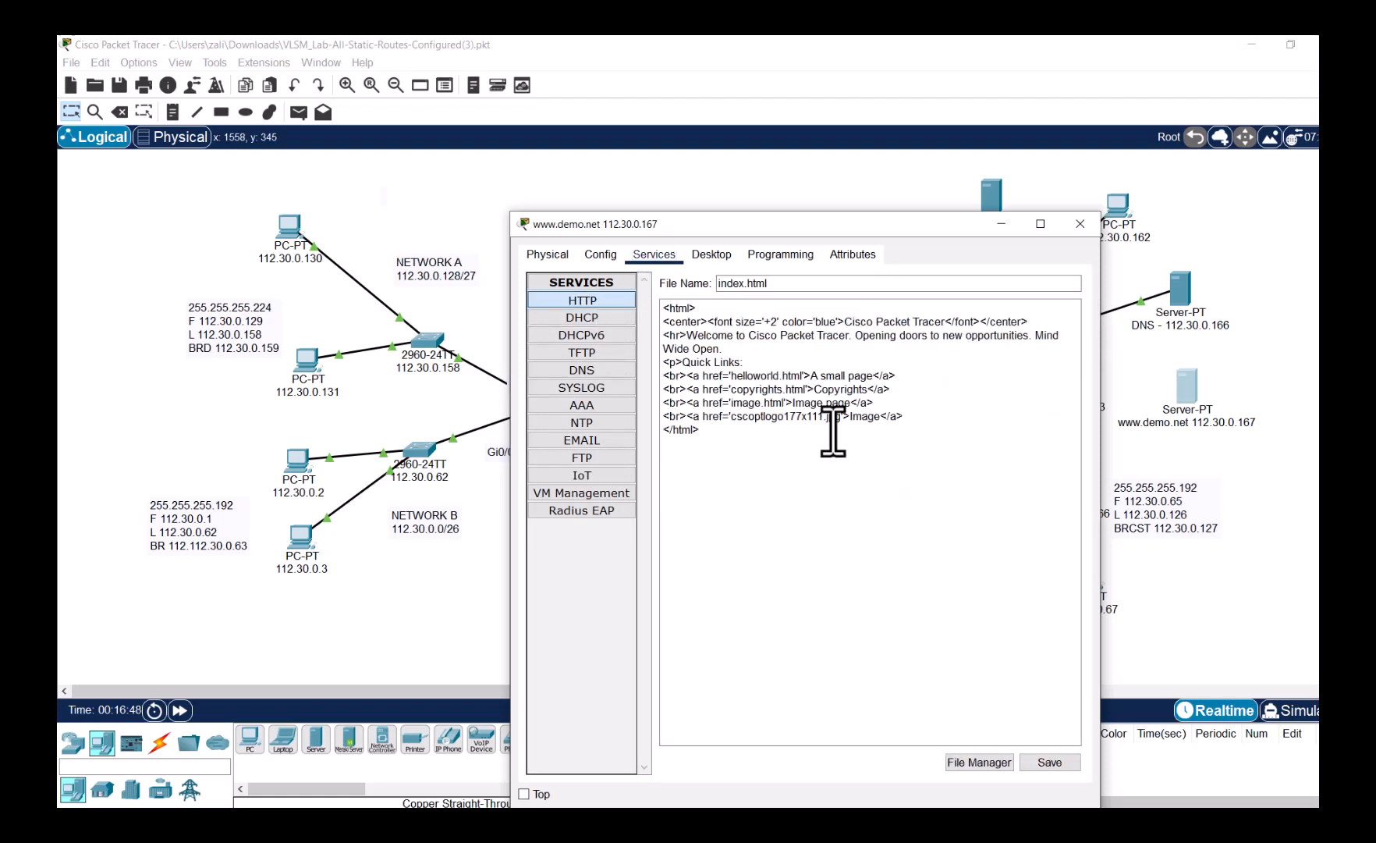
left_click(734, 349)
type("DEM")
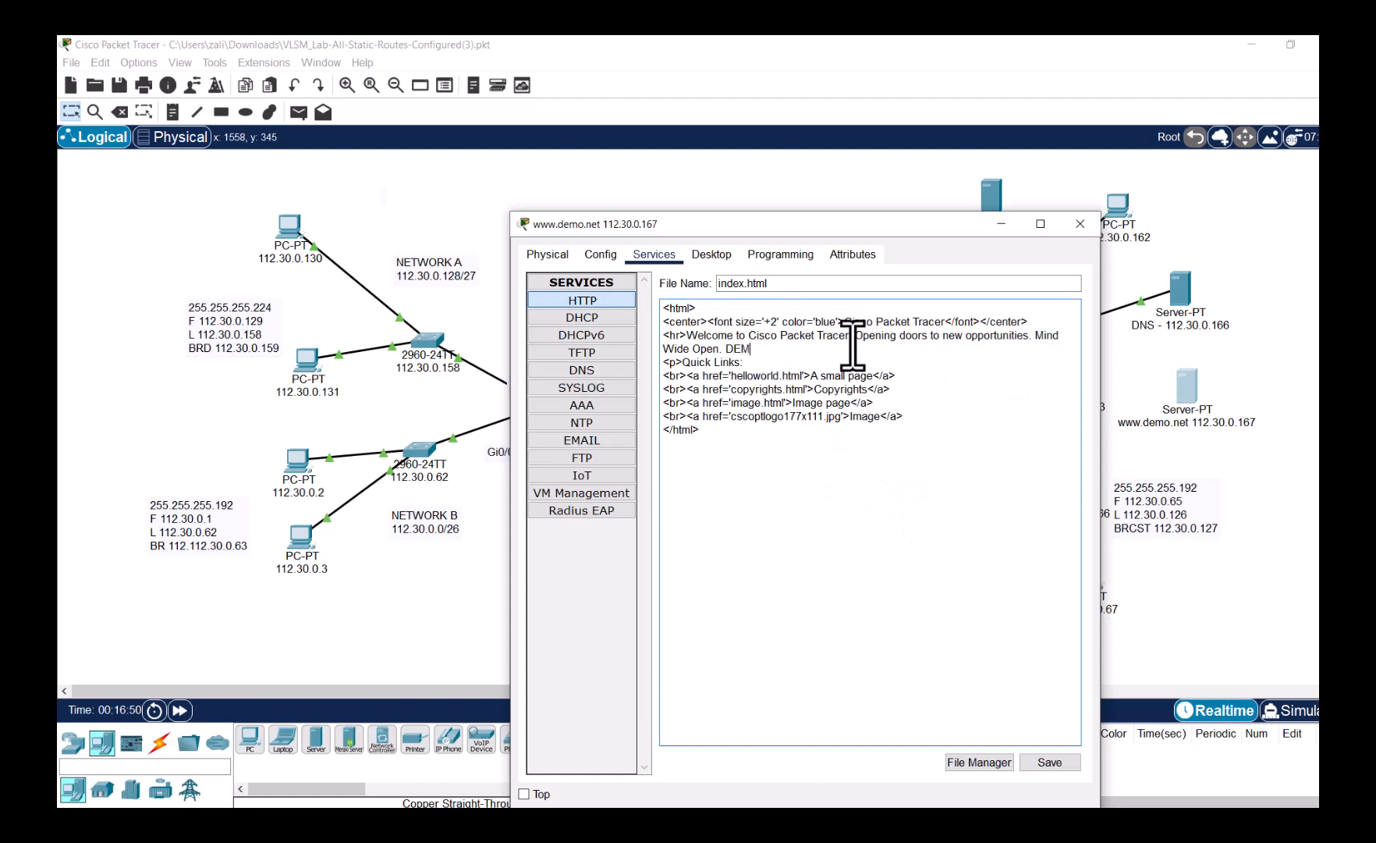
type("O SITES")
key("BackSpace")
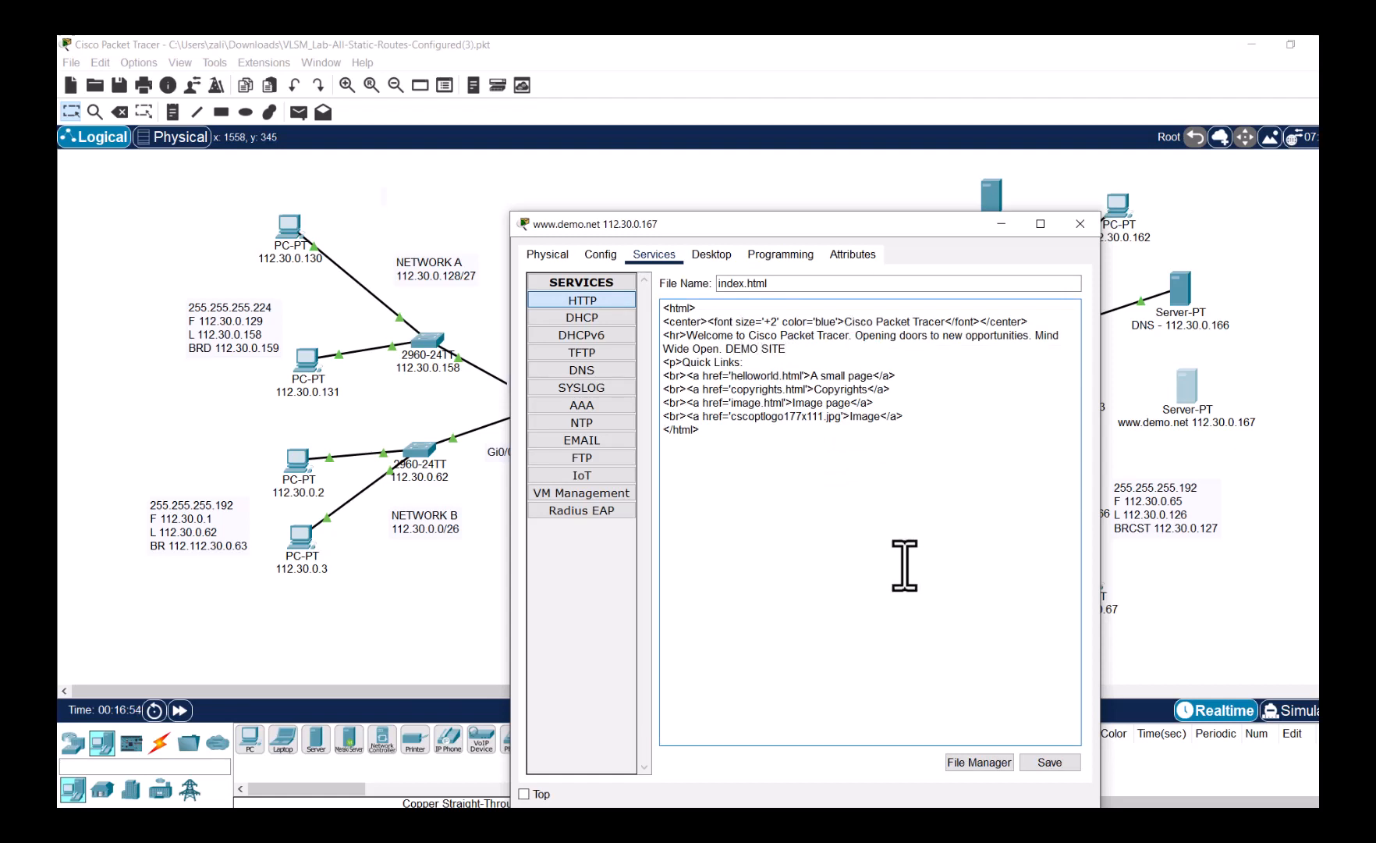
left_click(1067, 769)
left_click(1069, 768)
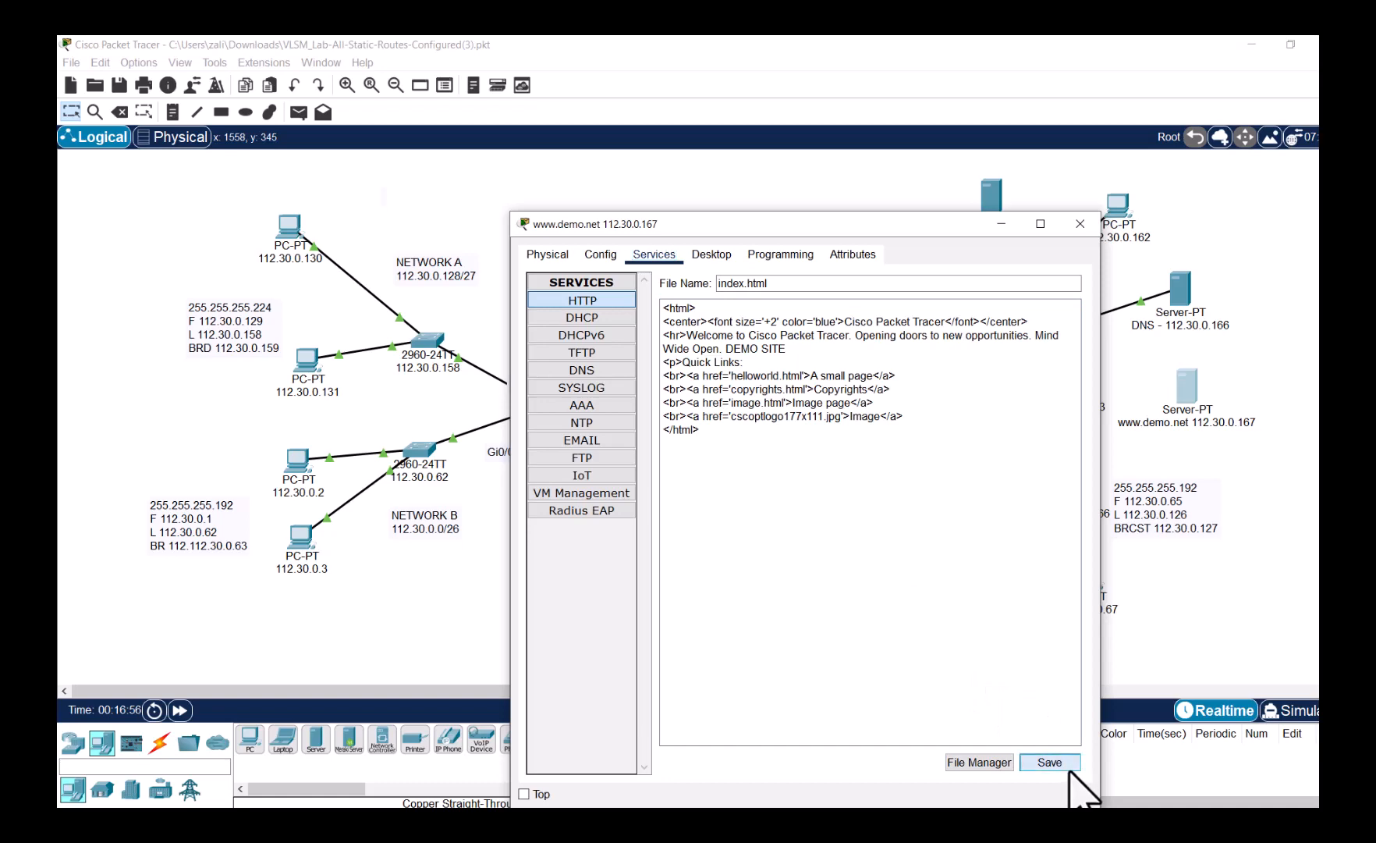
left_click(862, 542)
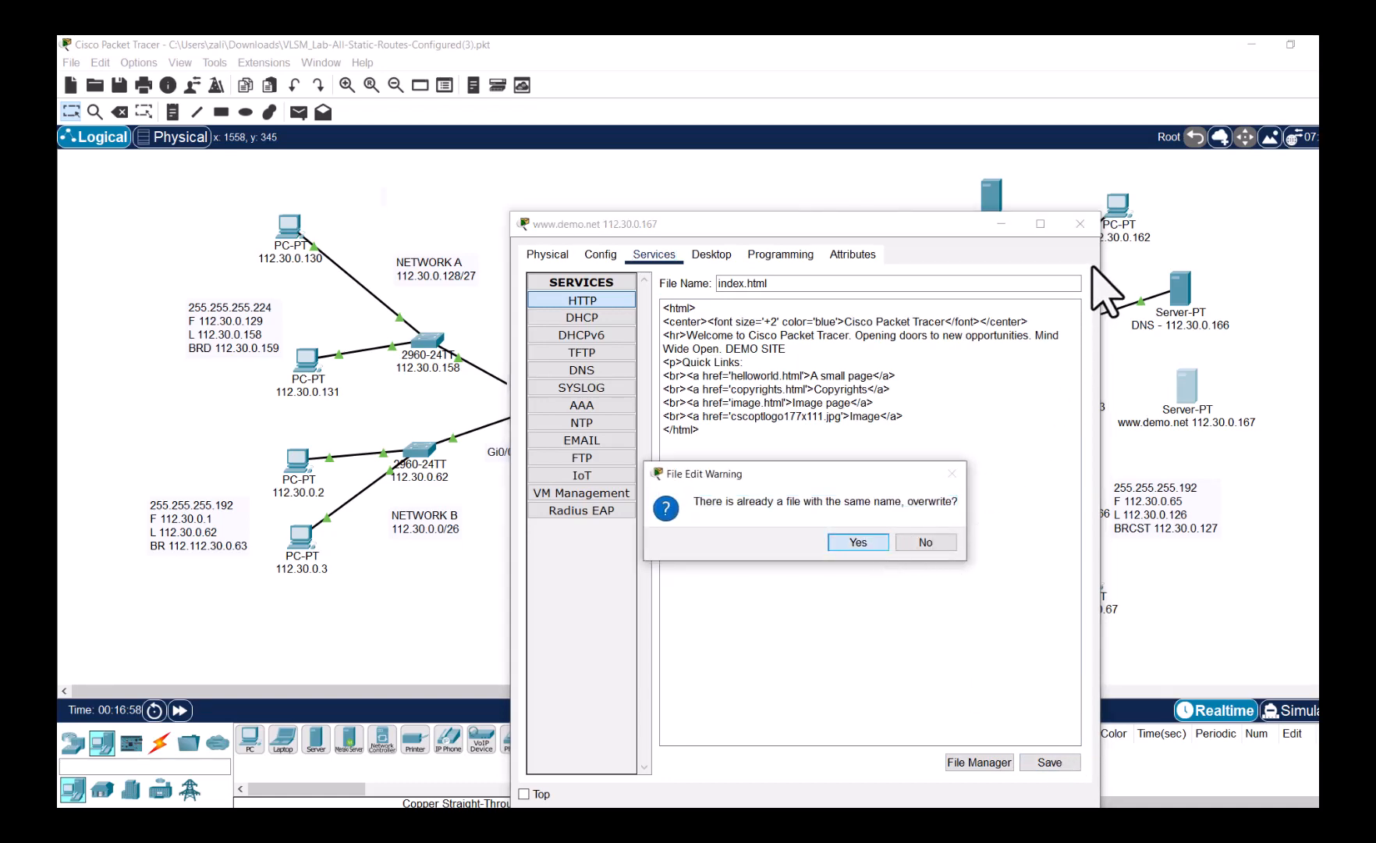
- Close the server window and select a Copper Straight-Through cable
left_click(1080, 224)
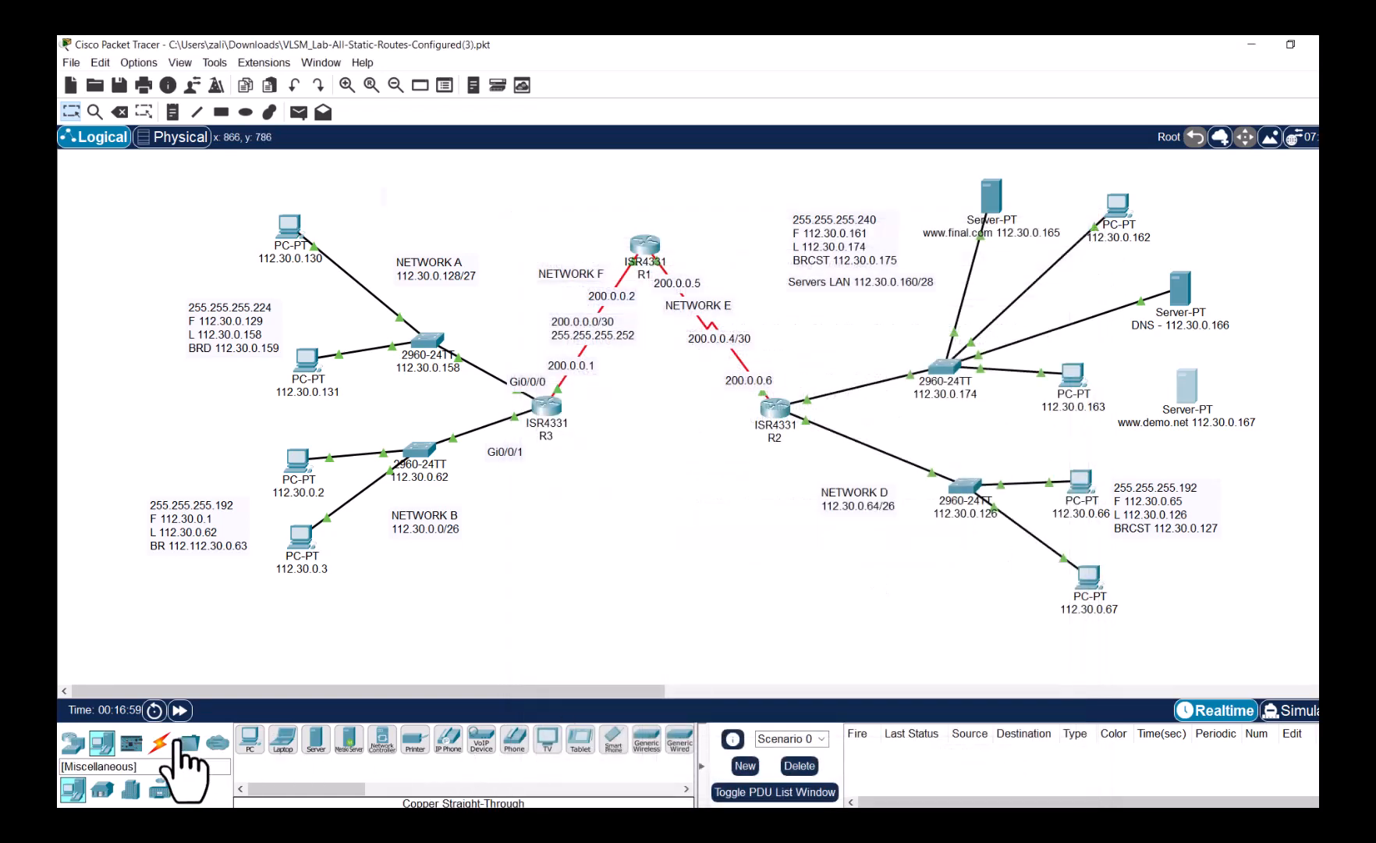
left_click(159, 741)
left_click(316, 738)
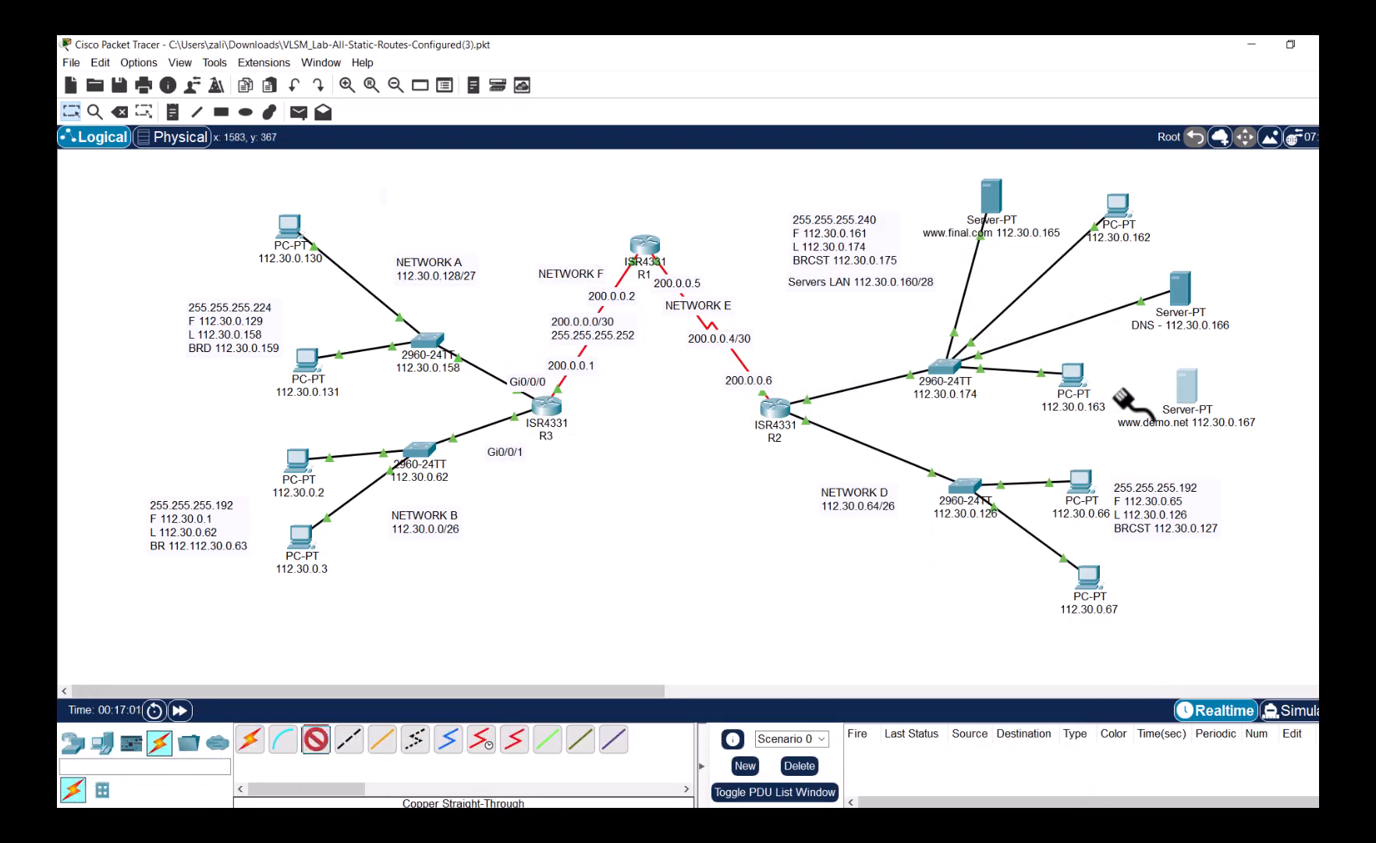
left_click(1211, 399)
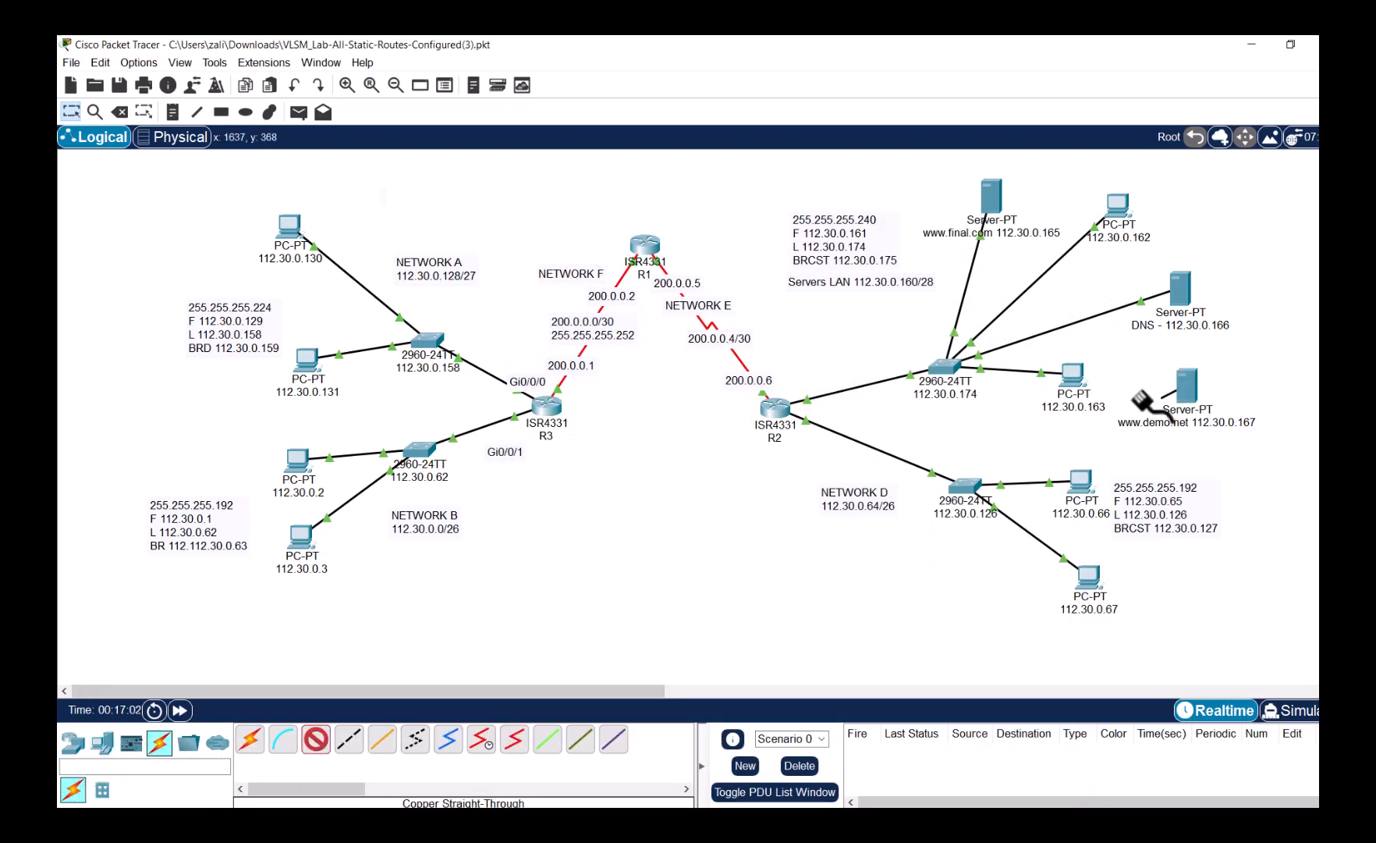
left_click(945, 366)
left_click(987, 399)
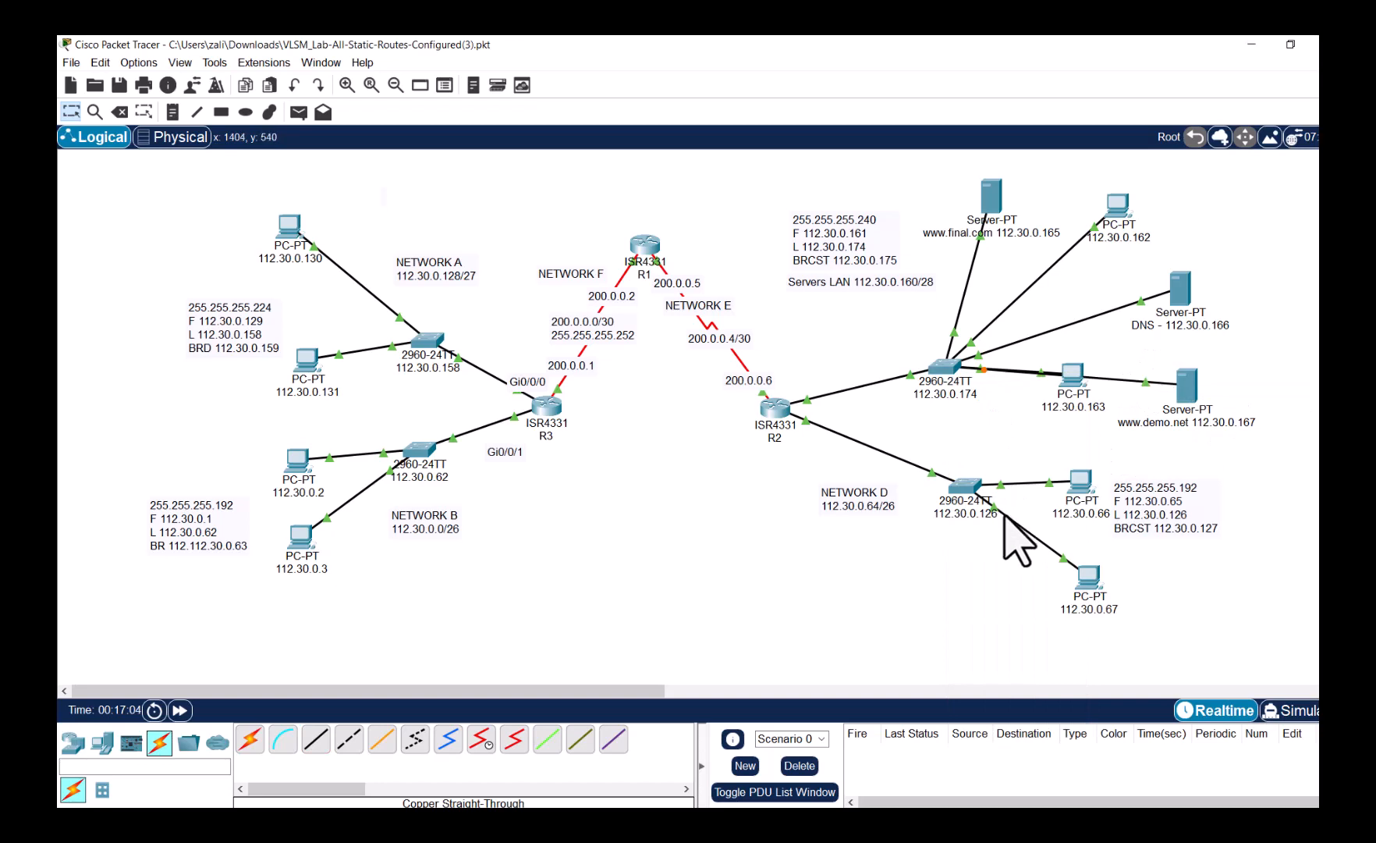
left_click(1174, 295)
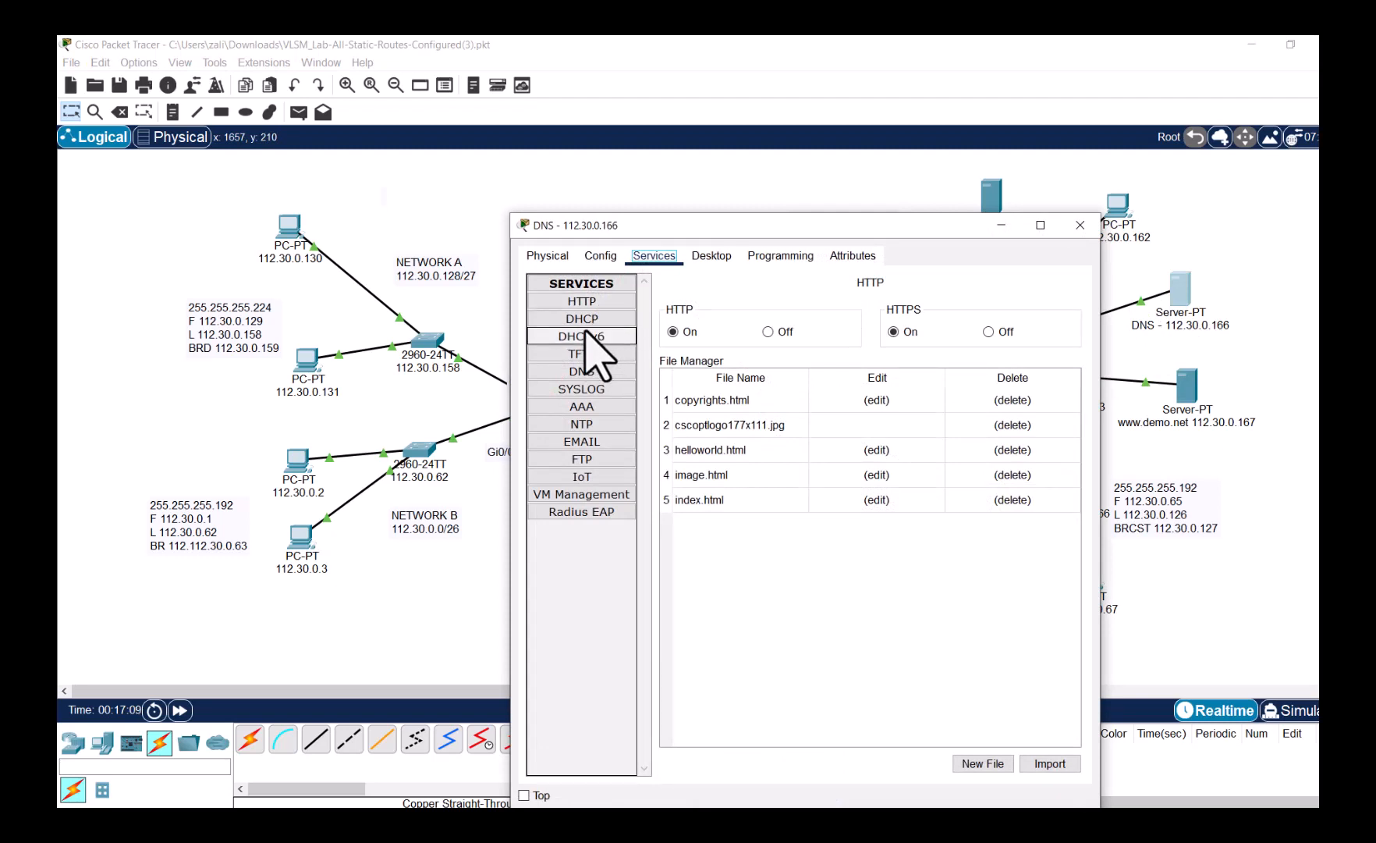
left_click(601, 371)
left_click(842, 358)
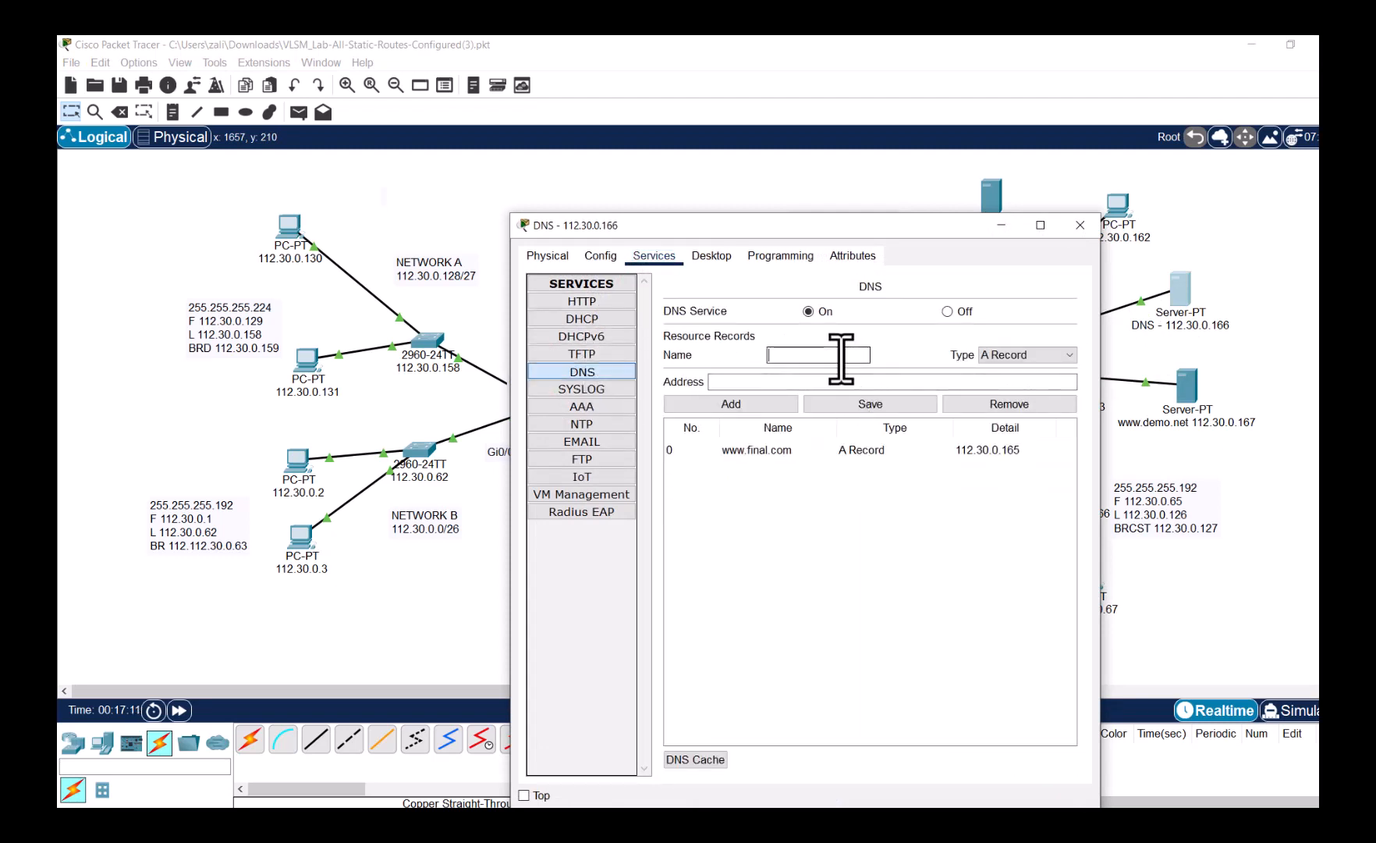
type("www.demo.net")
key("Tab")
key("Tab")
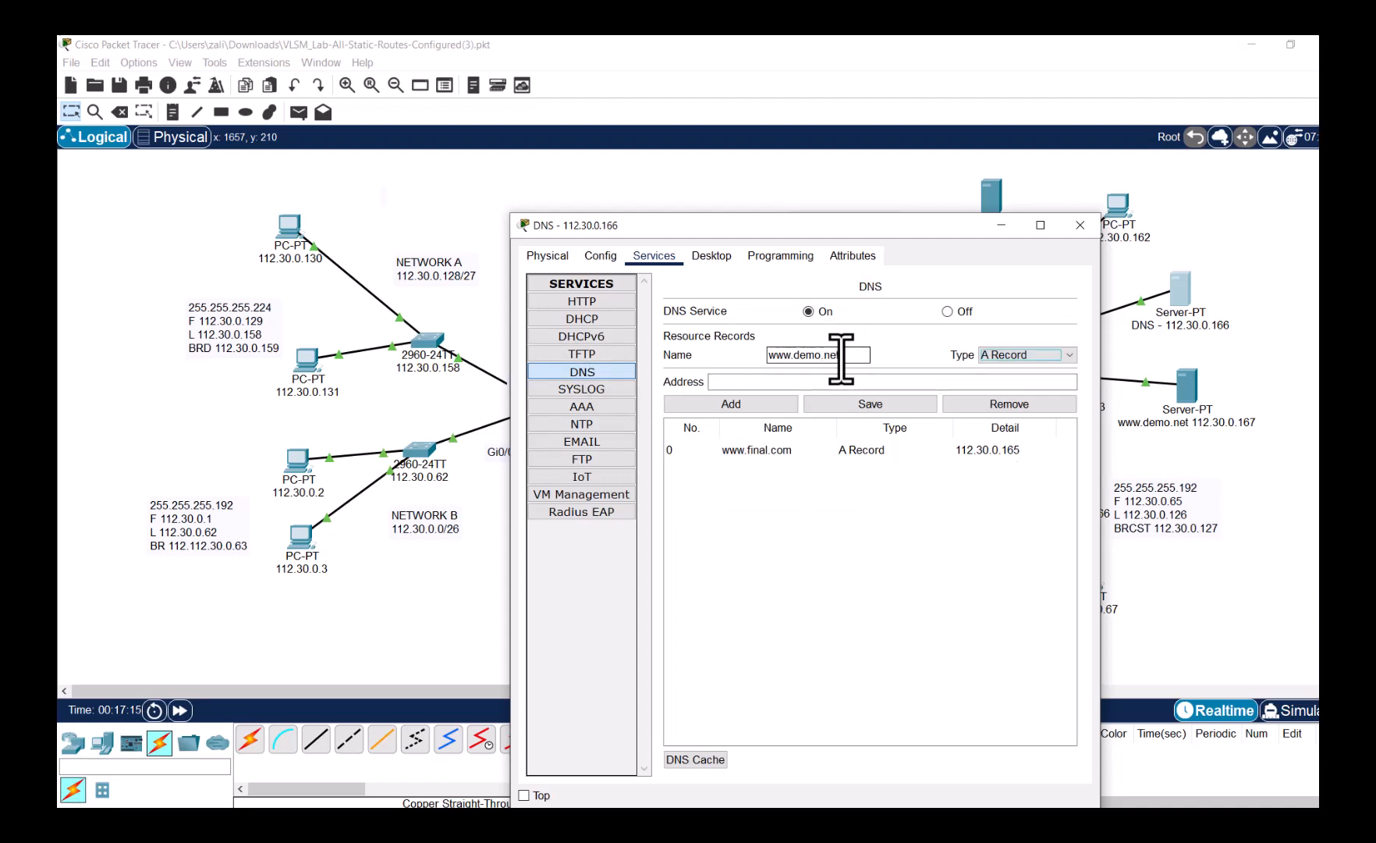
type("112.30.0.167")
left_click(789, 405)
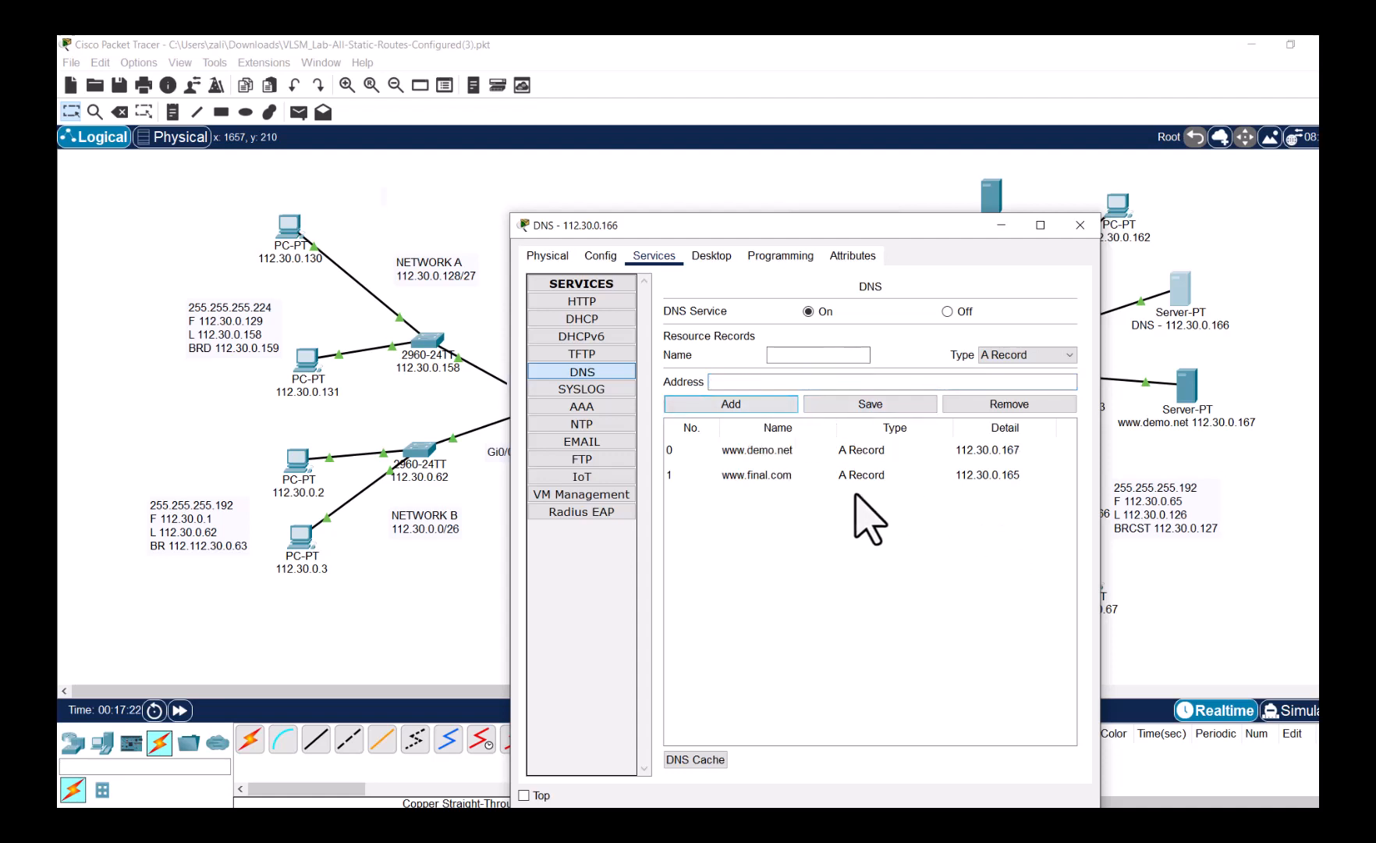
left_click(1080, 224)
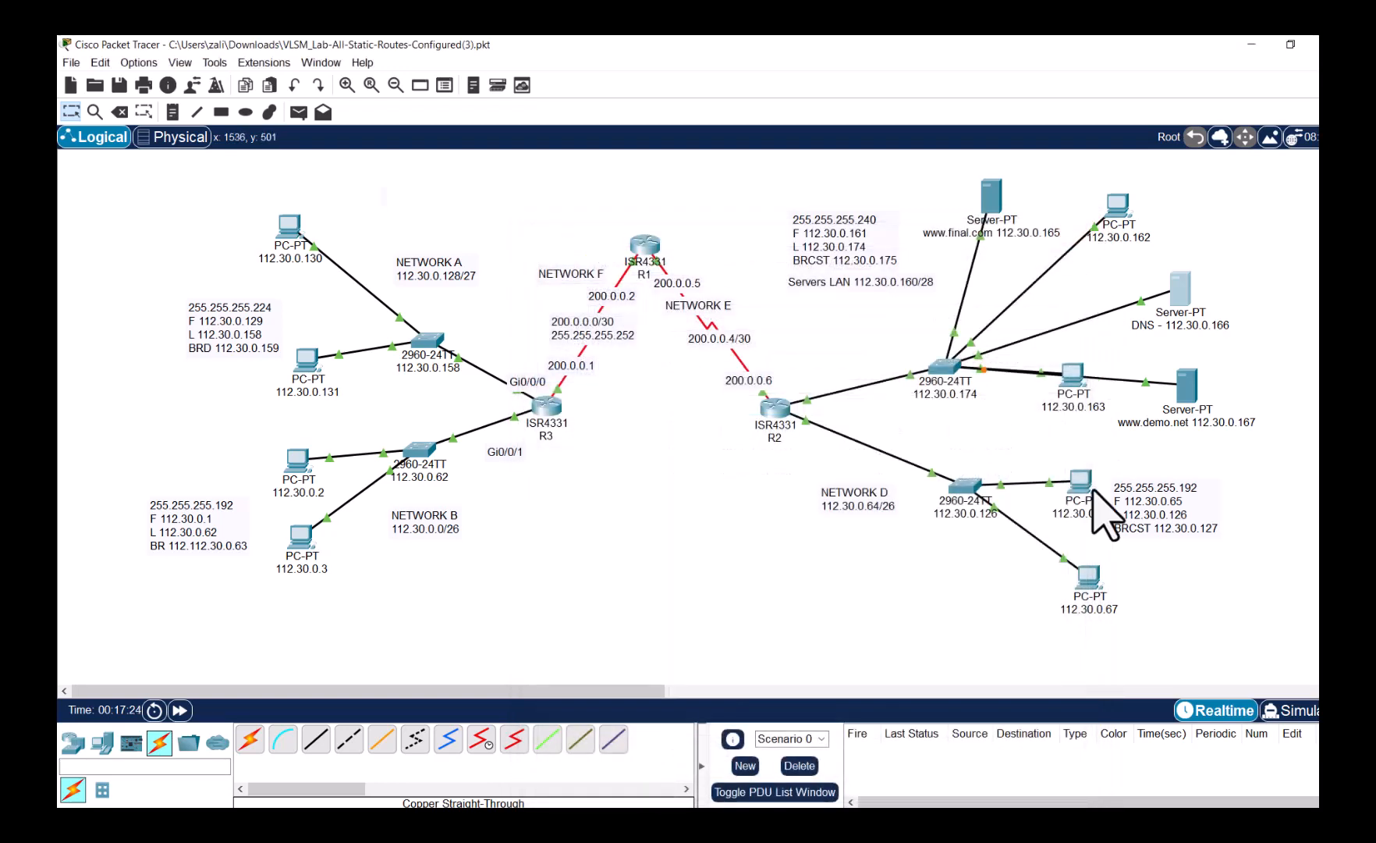
left_click(1091, 585)
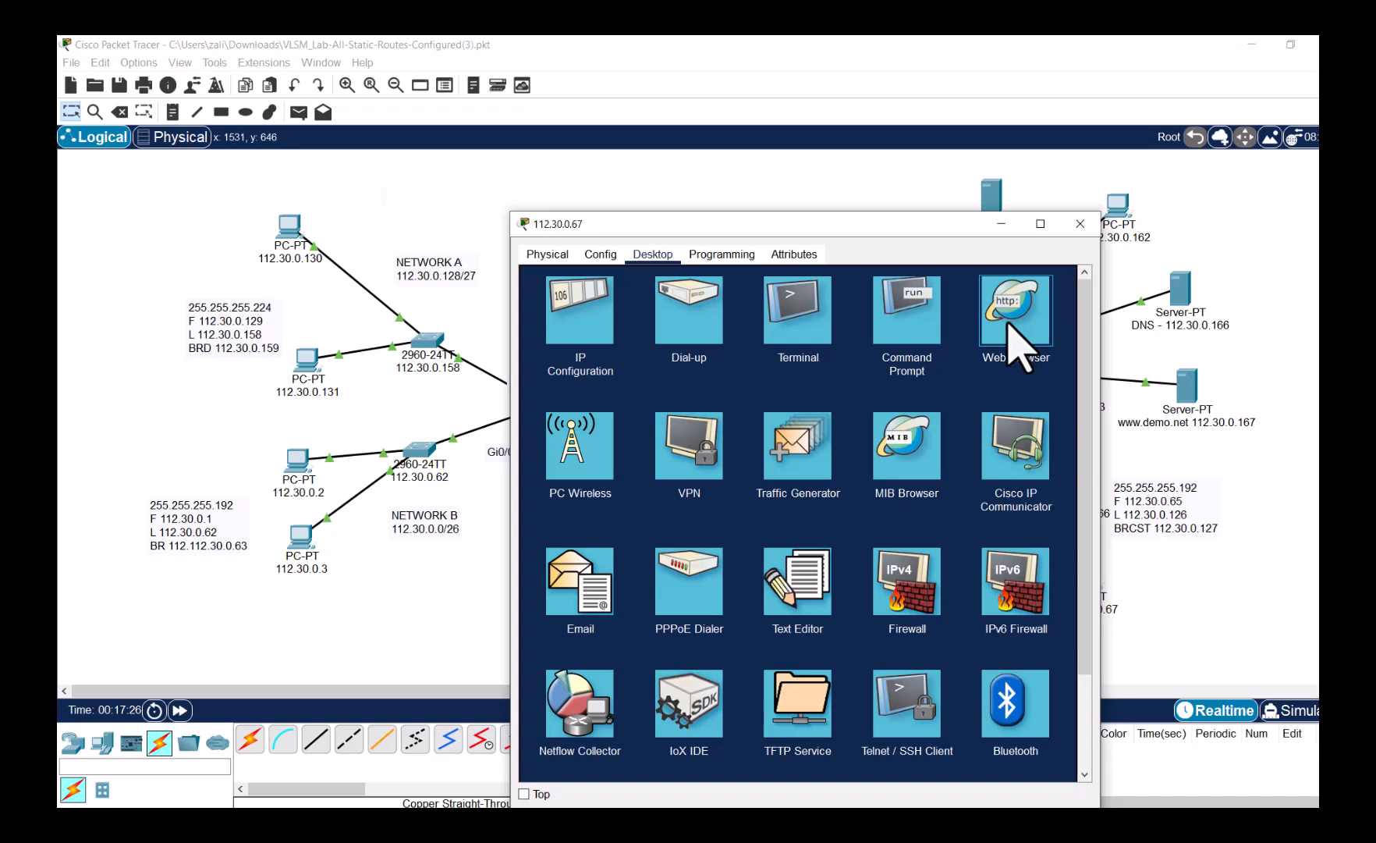
left_click(1011, 324)
type("ww")
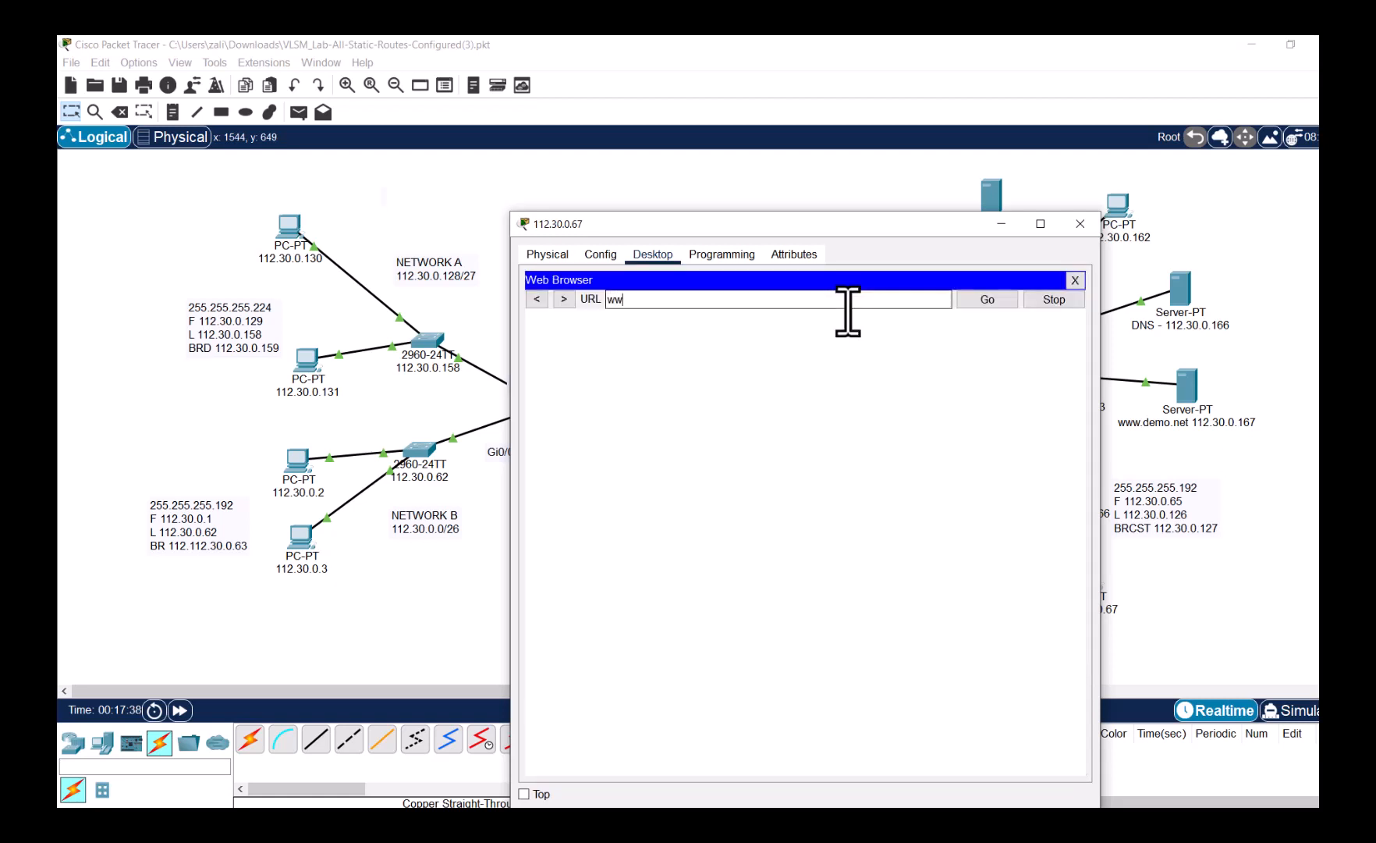
type("w.demo.net")
key("Return")
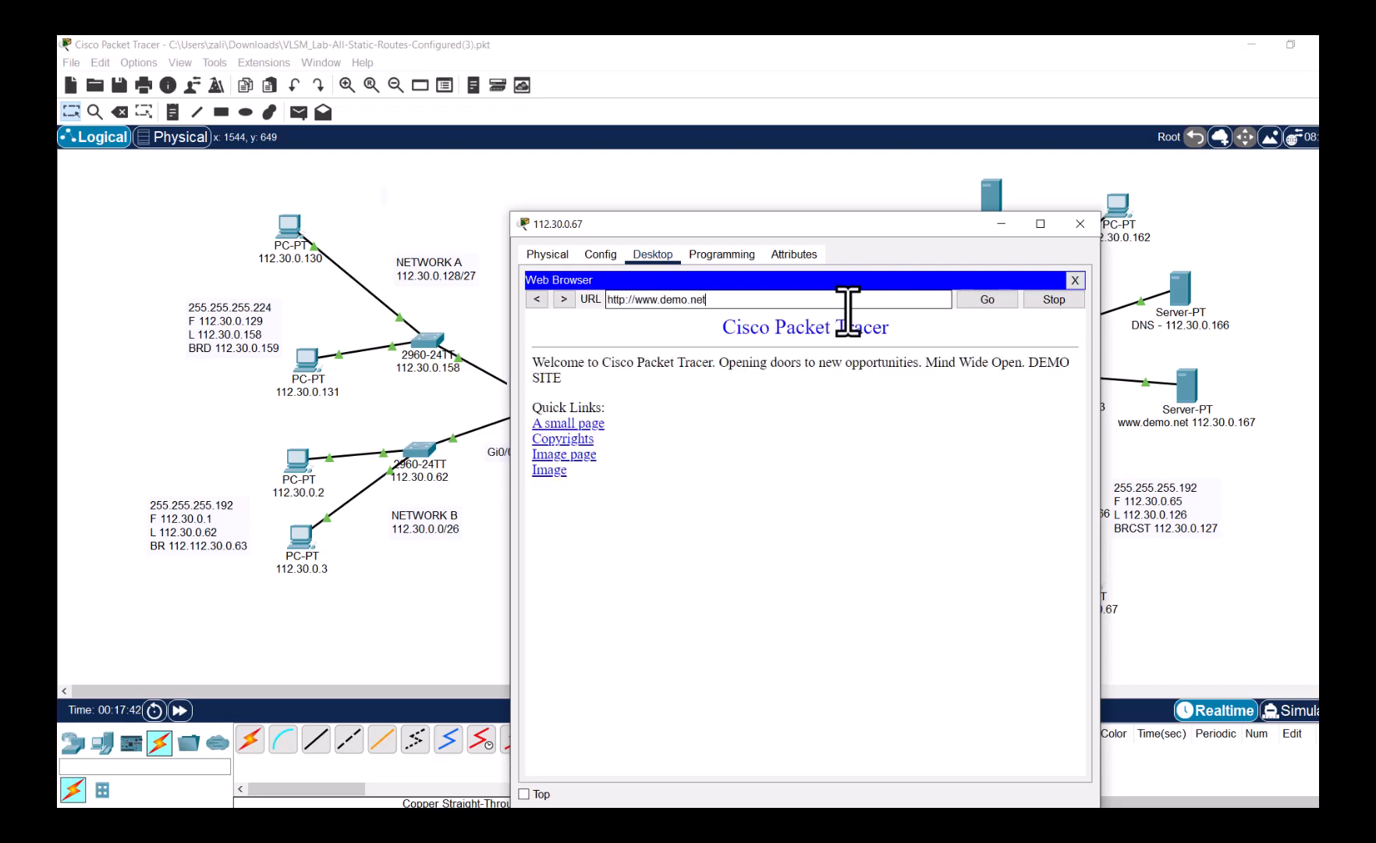
left_click_drag(1027, 362, 1029, 384)
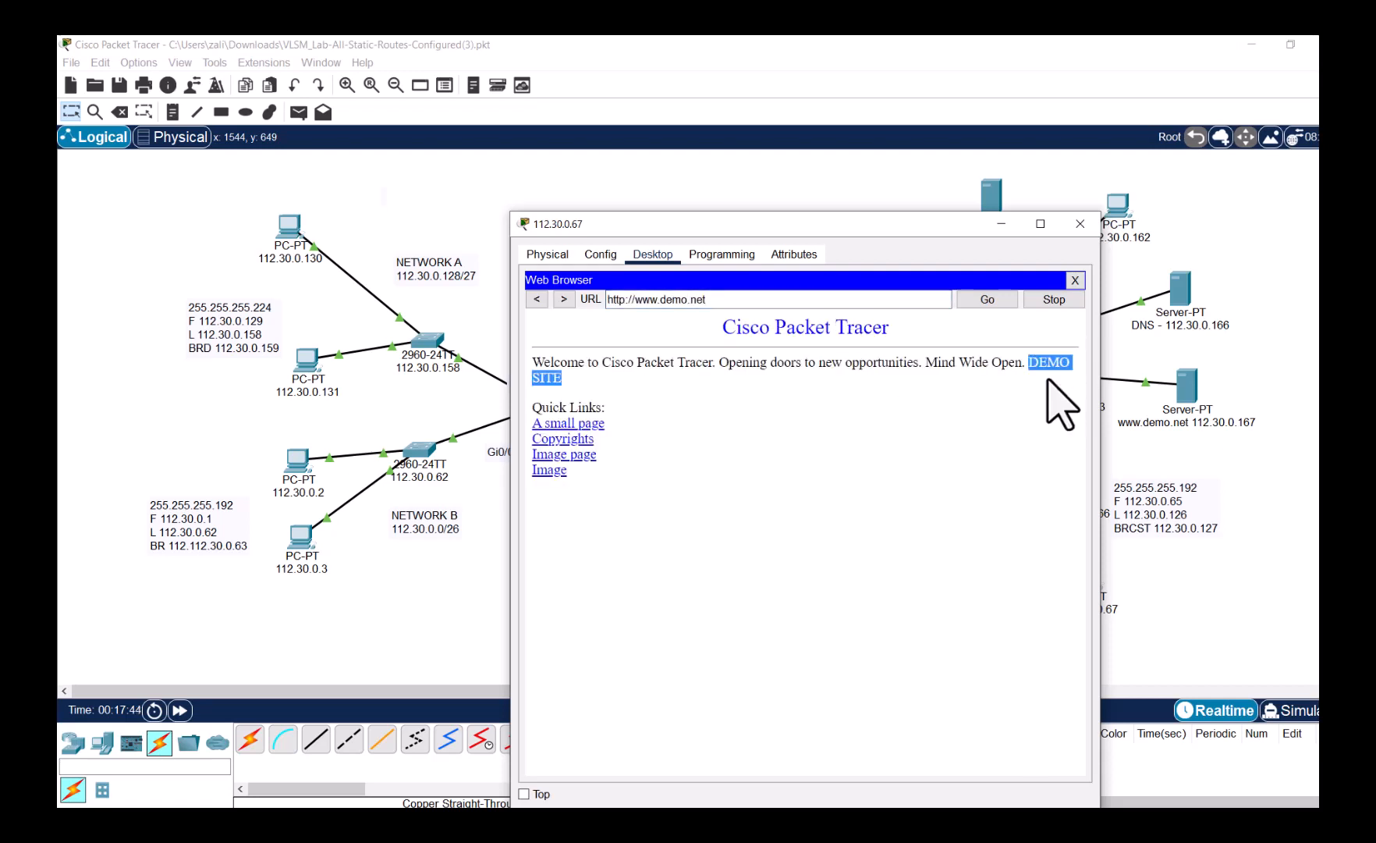
left_click(1076, 282)
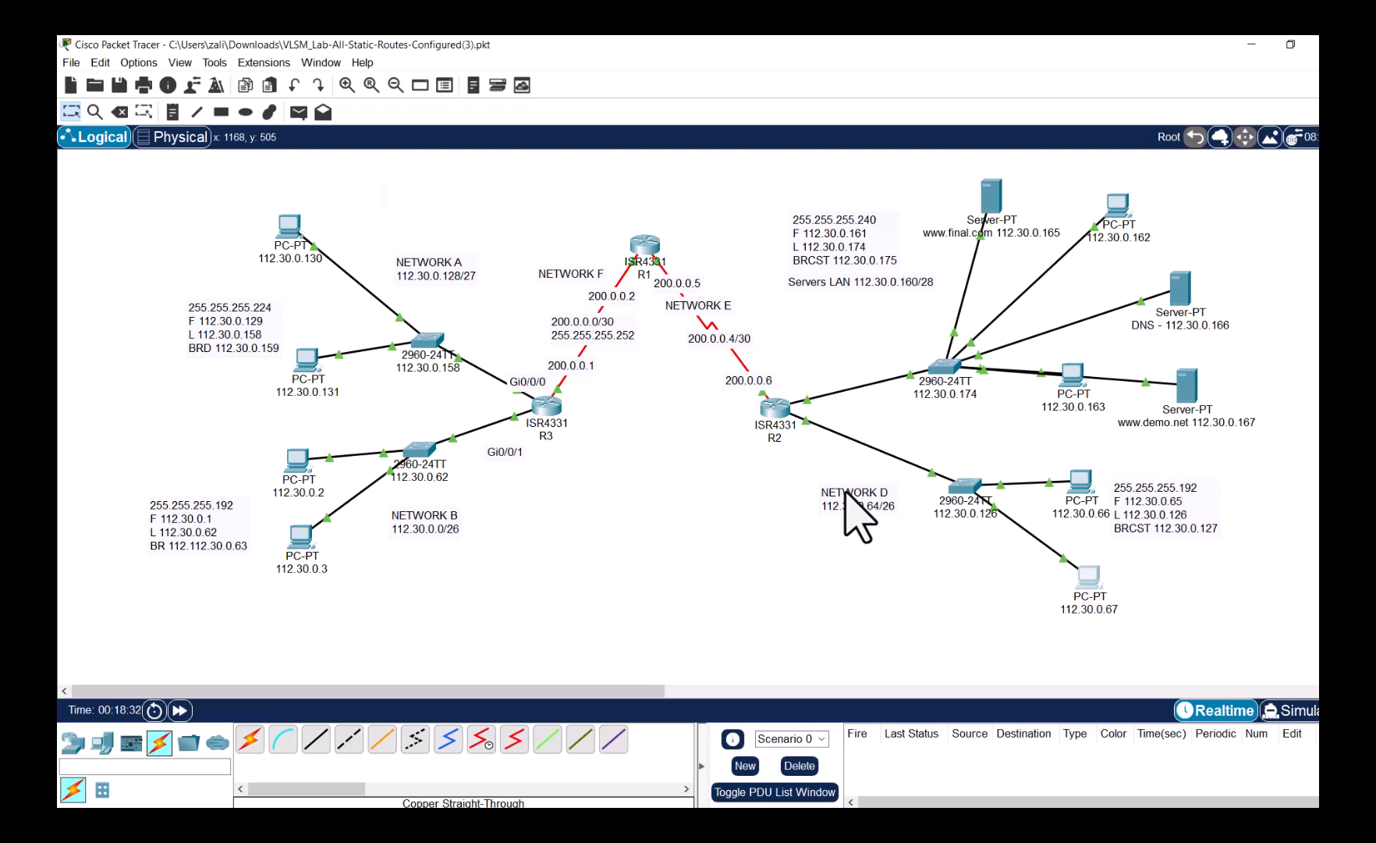
- Place a new server at the top right and label it 'funmail.com 112.30.0.168'
left_click(110, 745)
left_click_drag(316, 738, 1225, 201)
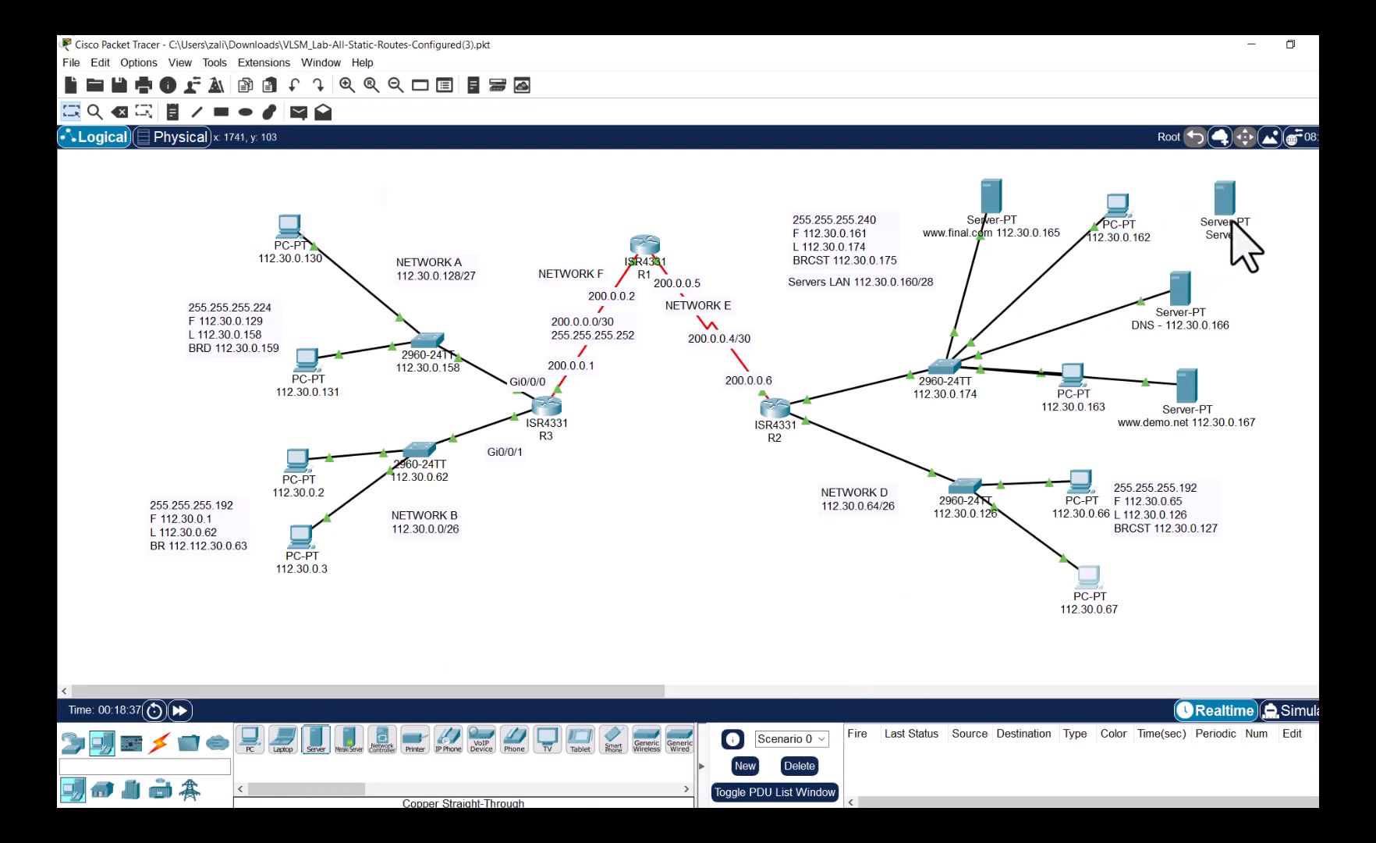
left_click(1224, 237)
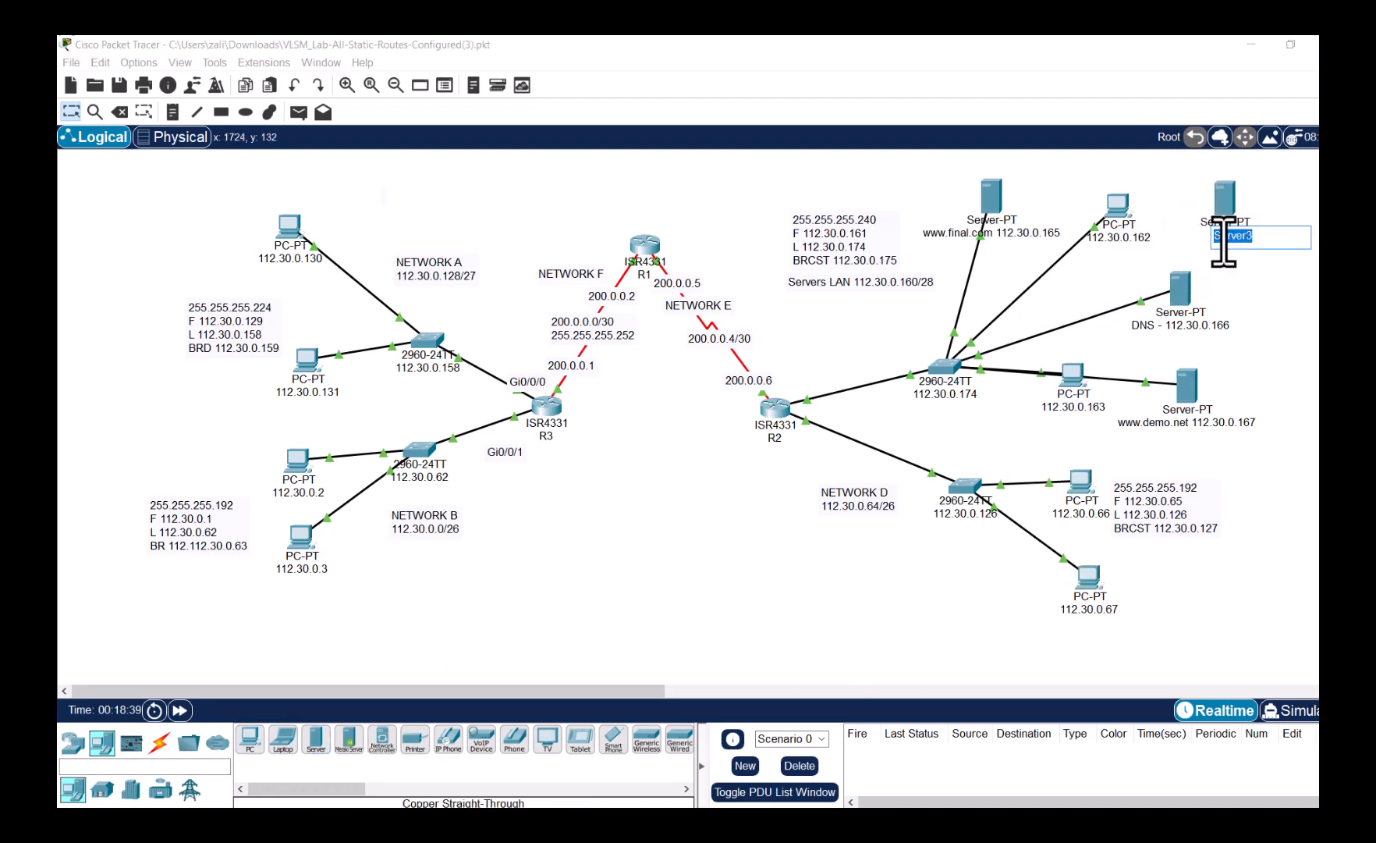
type("fullmail.com 112.30.0.168")
left_click(1280, 328)
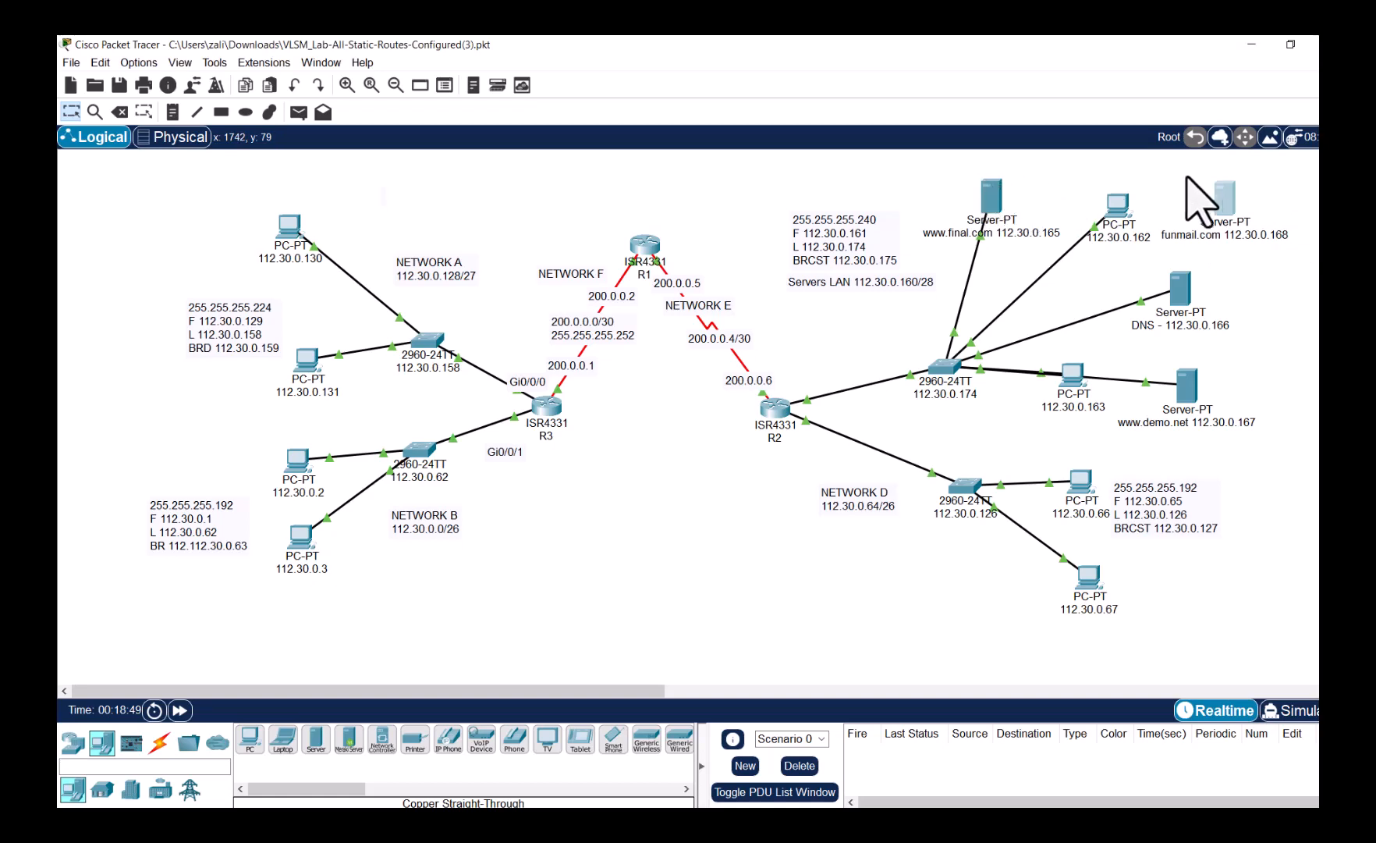
left_click(1222, 197)
- Give the funmail.com server IP 112.30.0.168, mask 255.255.255.240 and gateway 112.30.0.161
left_click(700, 258)
left_click(614, 310)
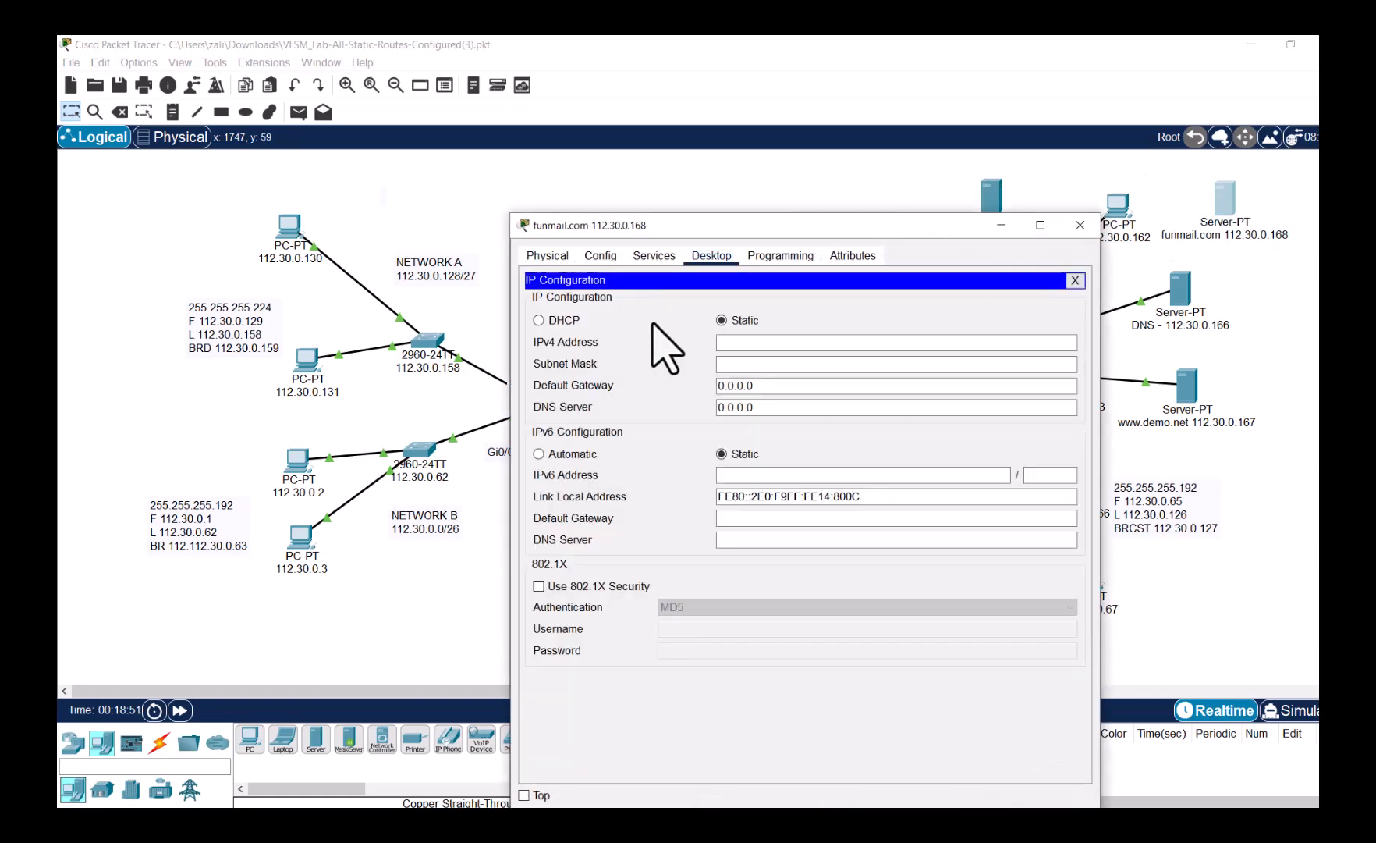
left_click(738, 342)
type("112")
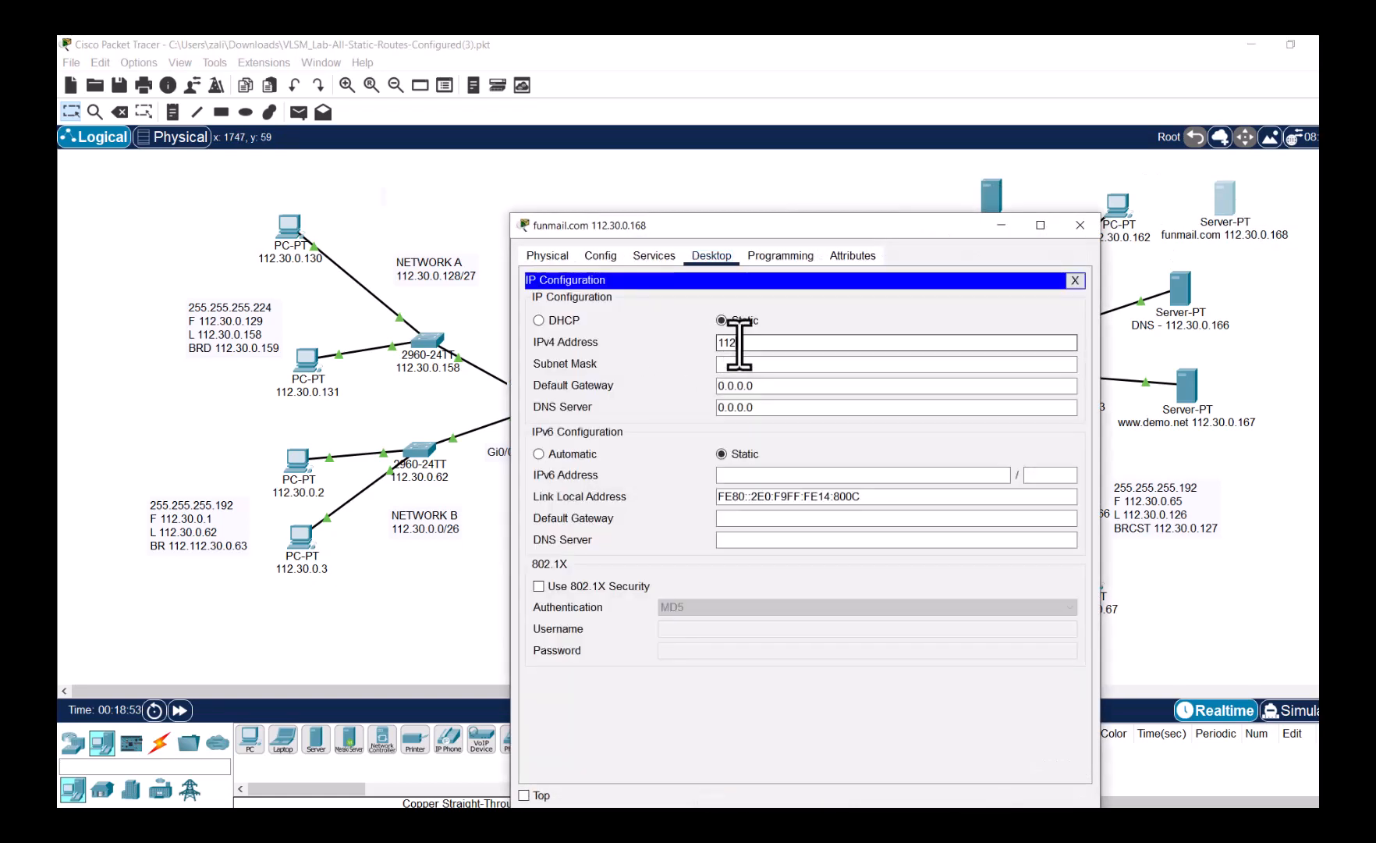
type(".30.0.168")
key("Tab")
type("255.255.25")
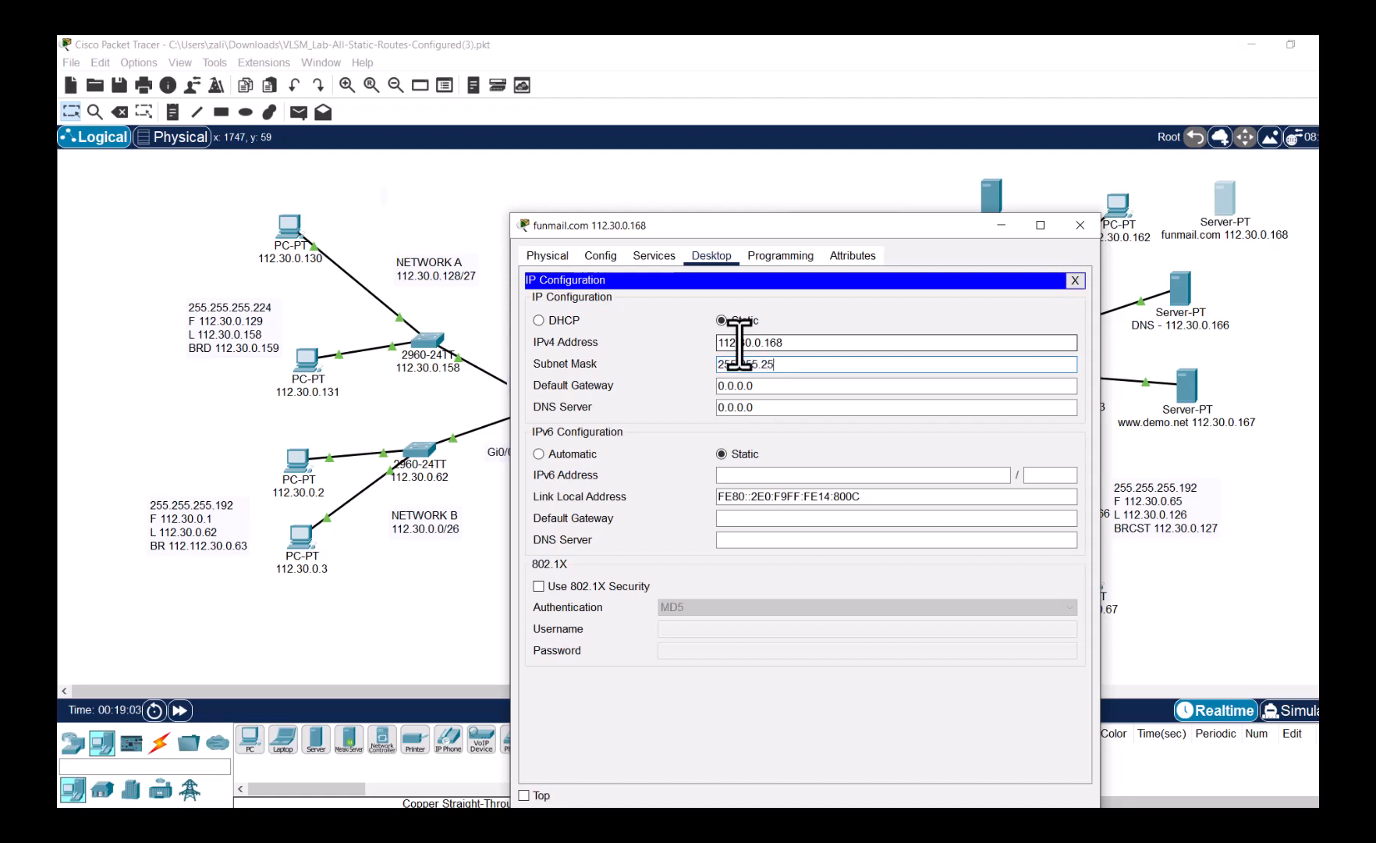
type("5.24")
type("0")
key("Tab")
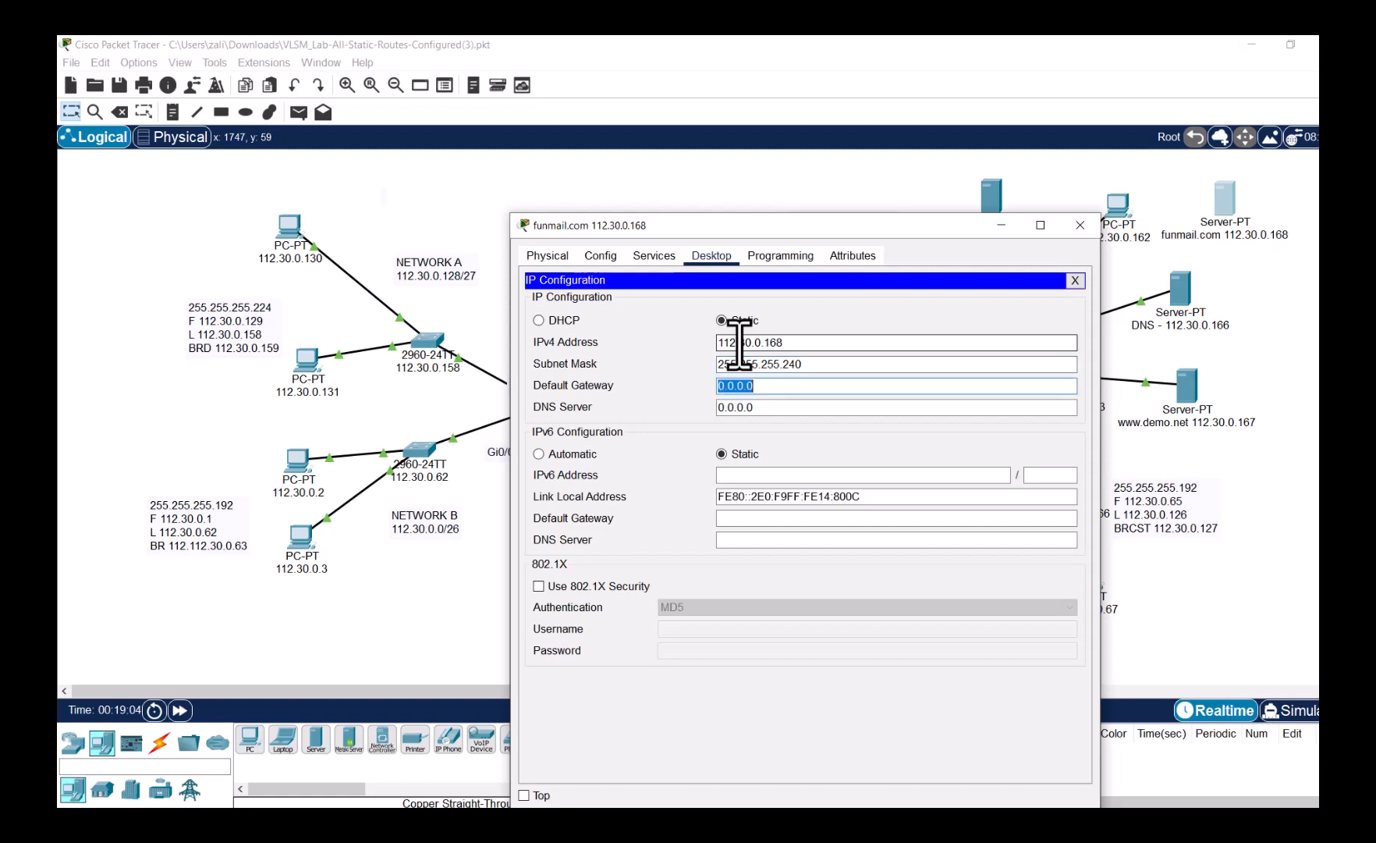
type("112.30.0.161")
left_click(1076, 280)
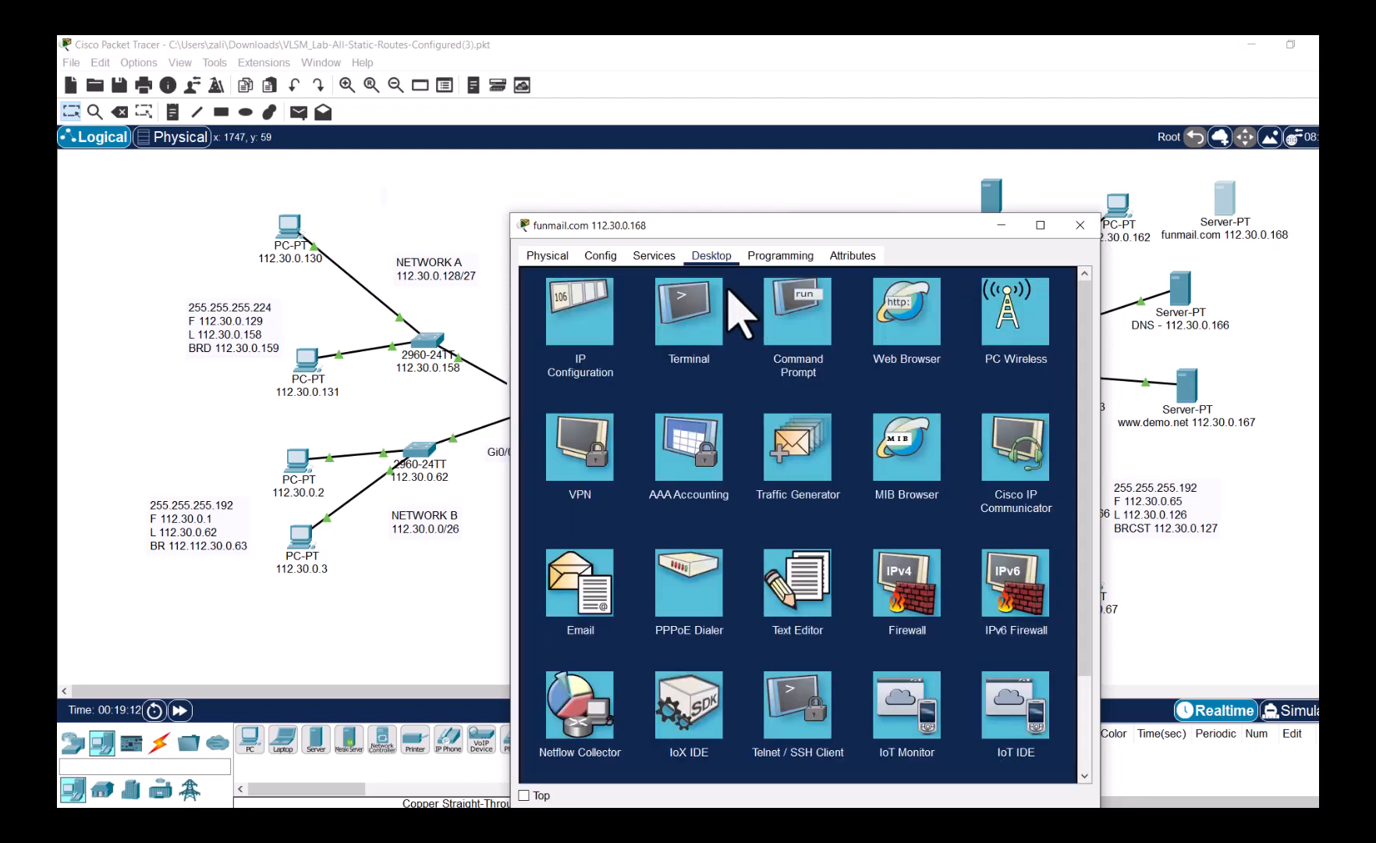
- In the server's EMAIL service, toggle SMTP and POP3 off and back on
left_click(654, 256)
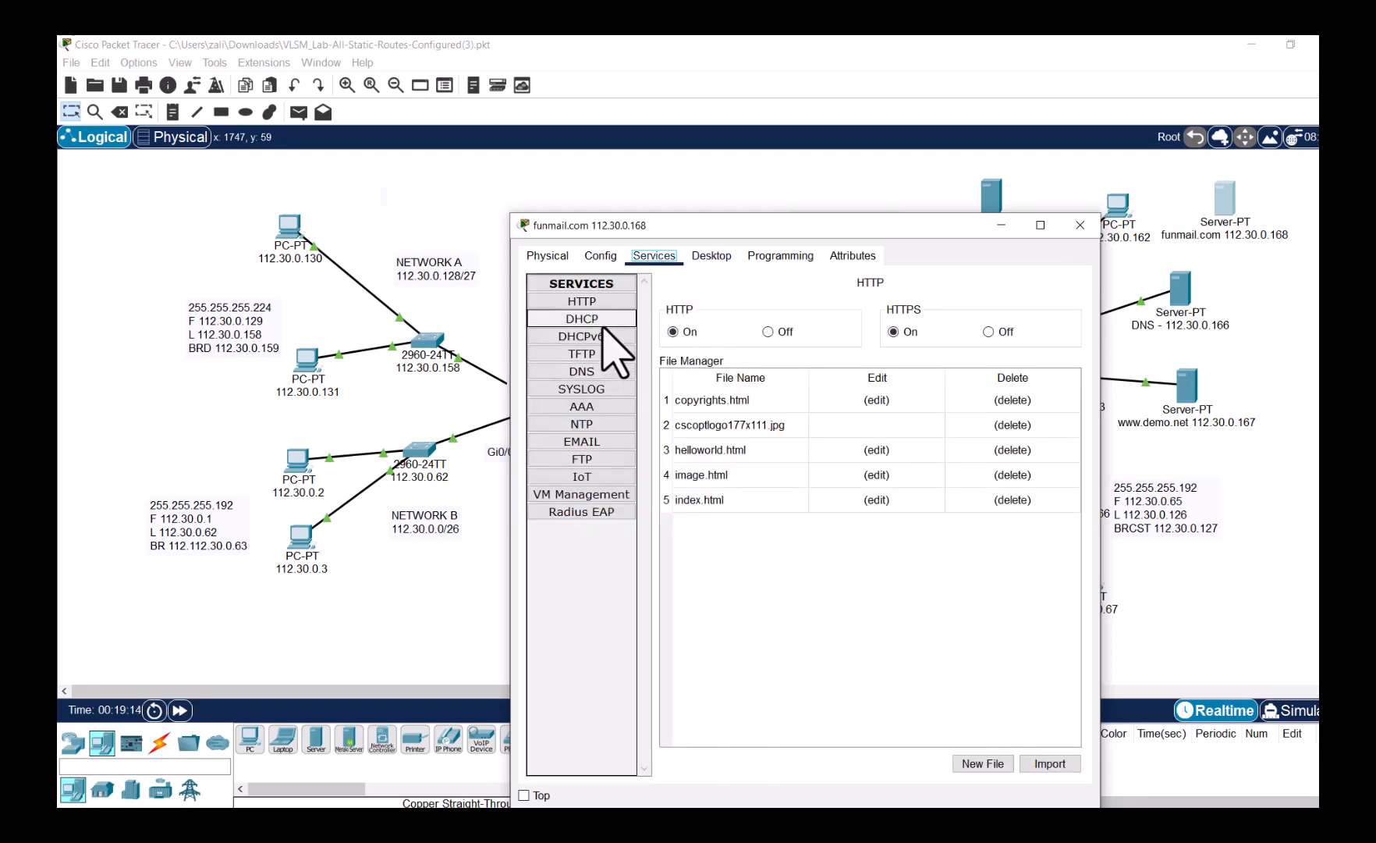
left_click(612, 461)
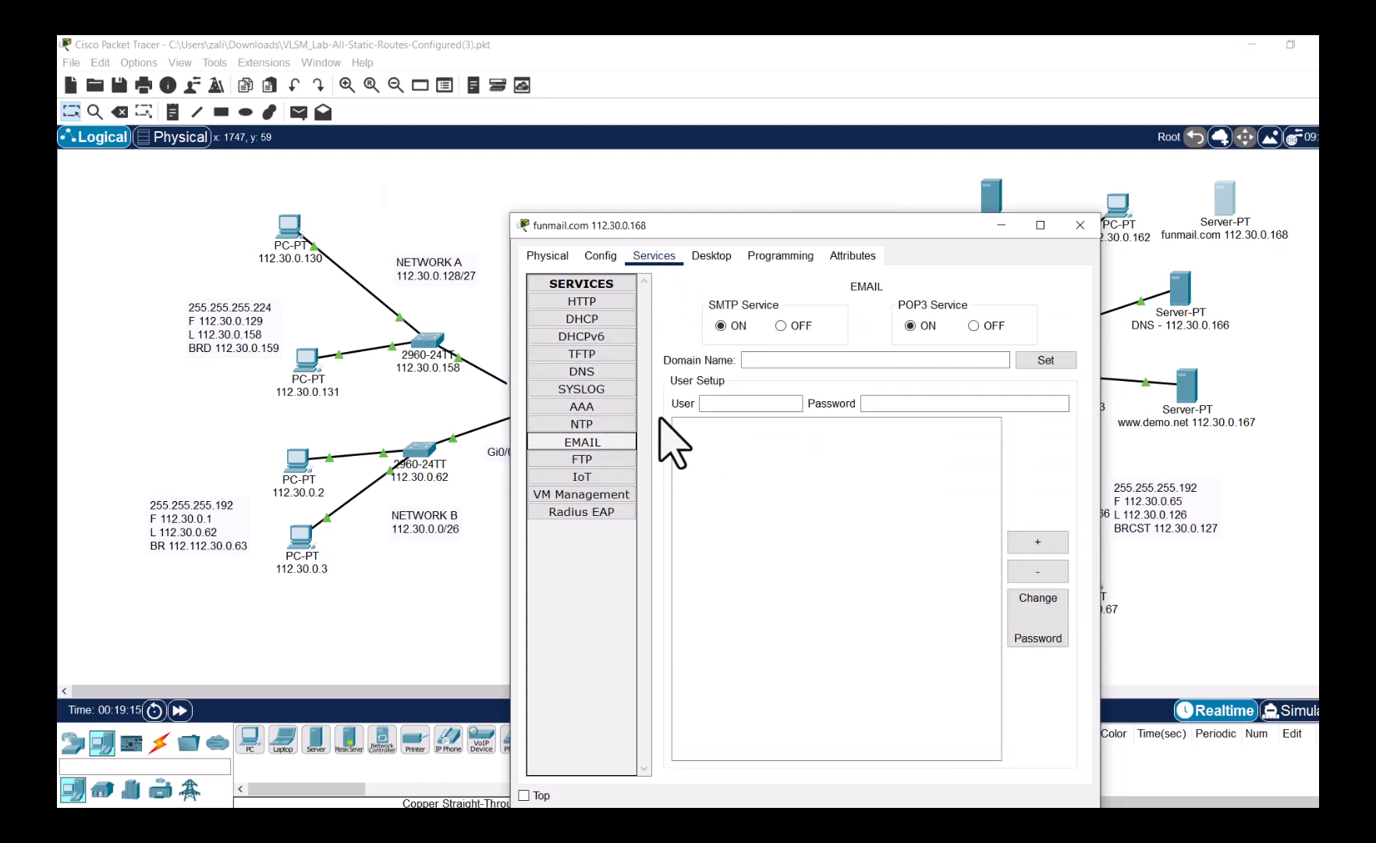
left_click(781, 326)
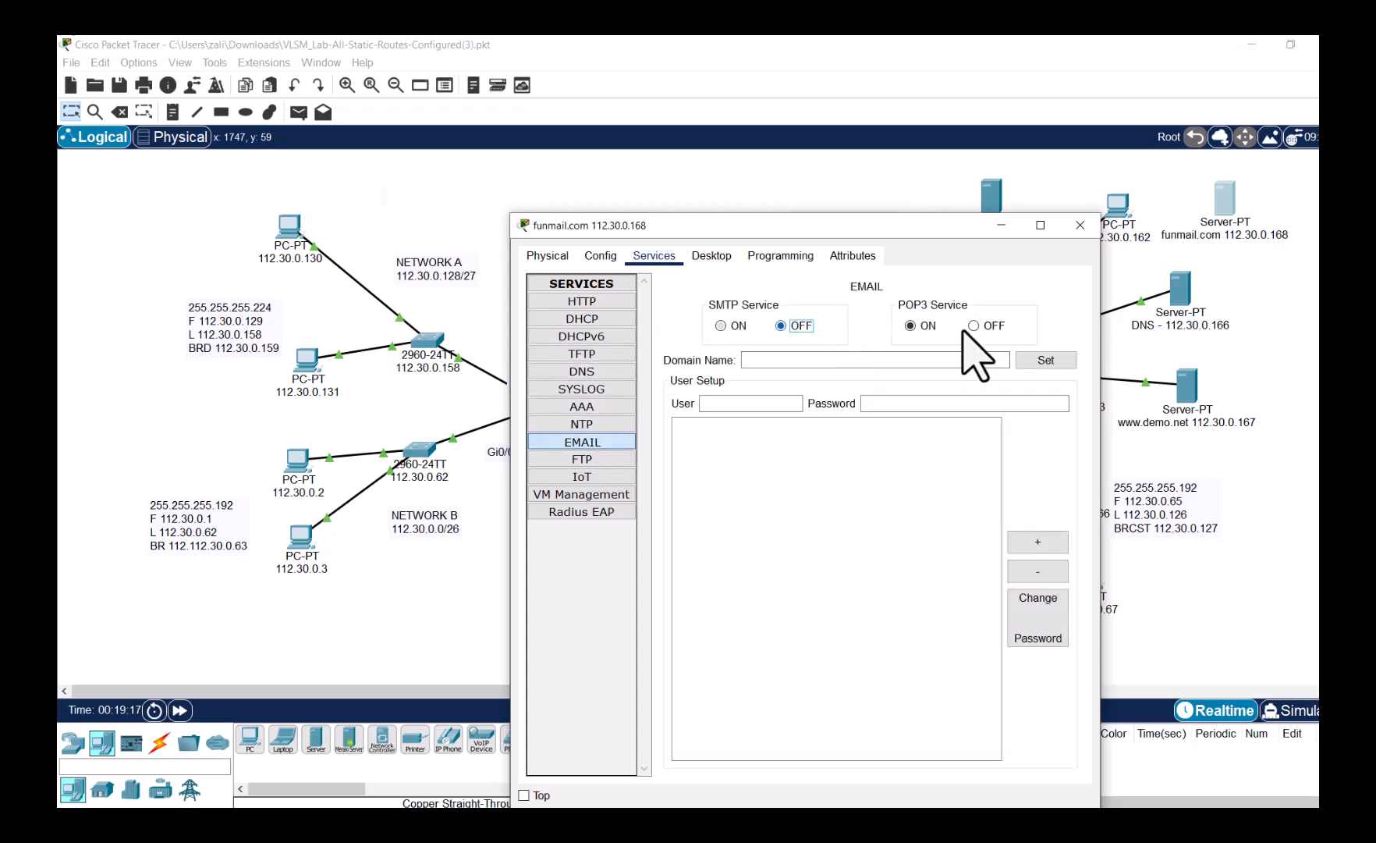
left_click(974, 325)
left_click(721, 326)
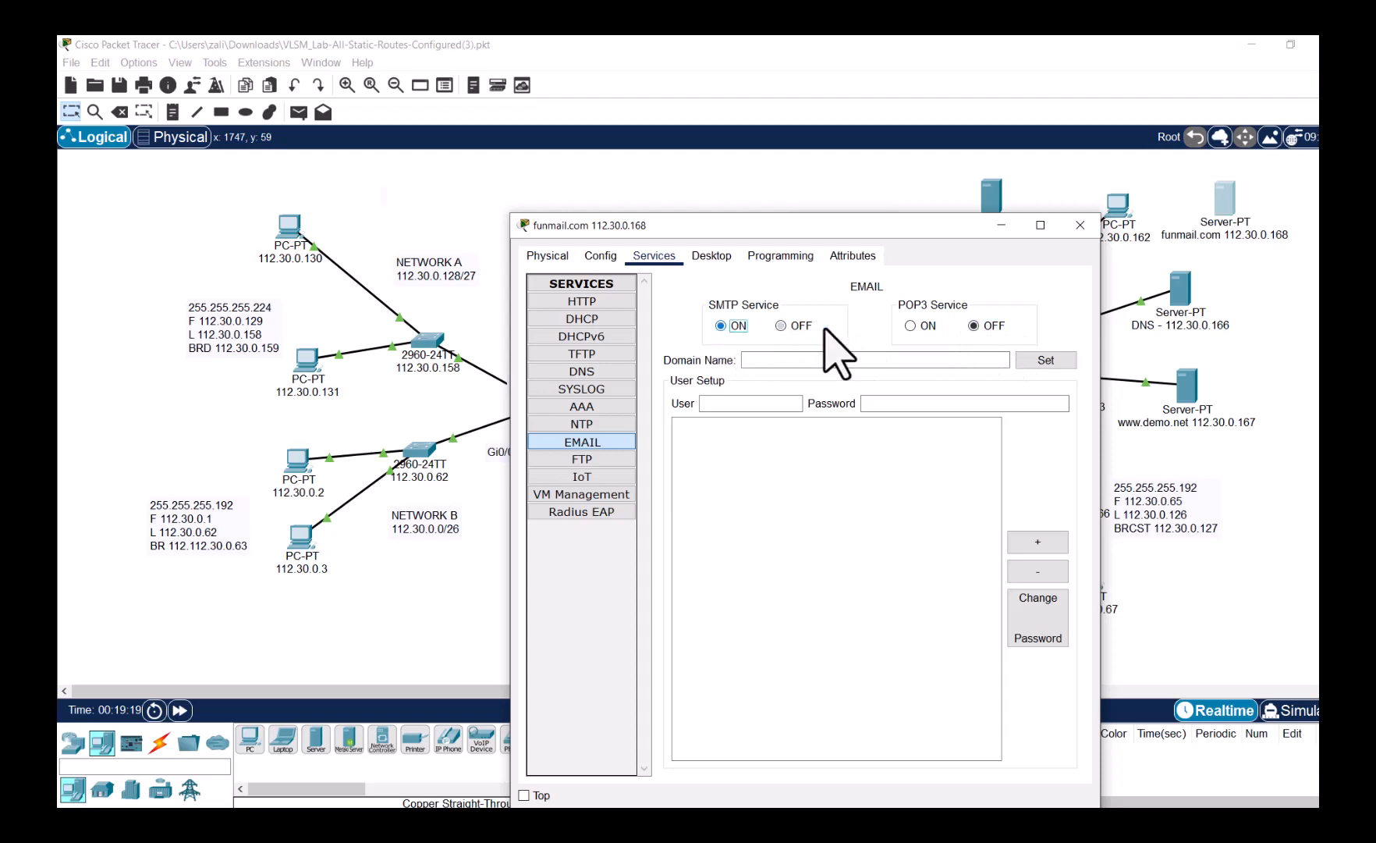
left_click(921, 324)
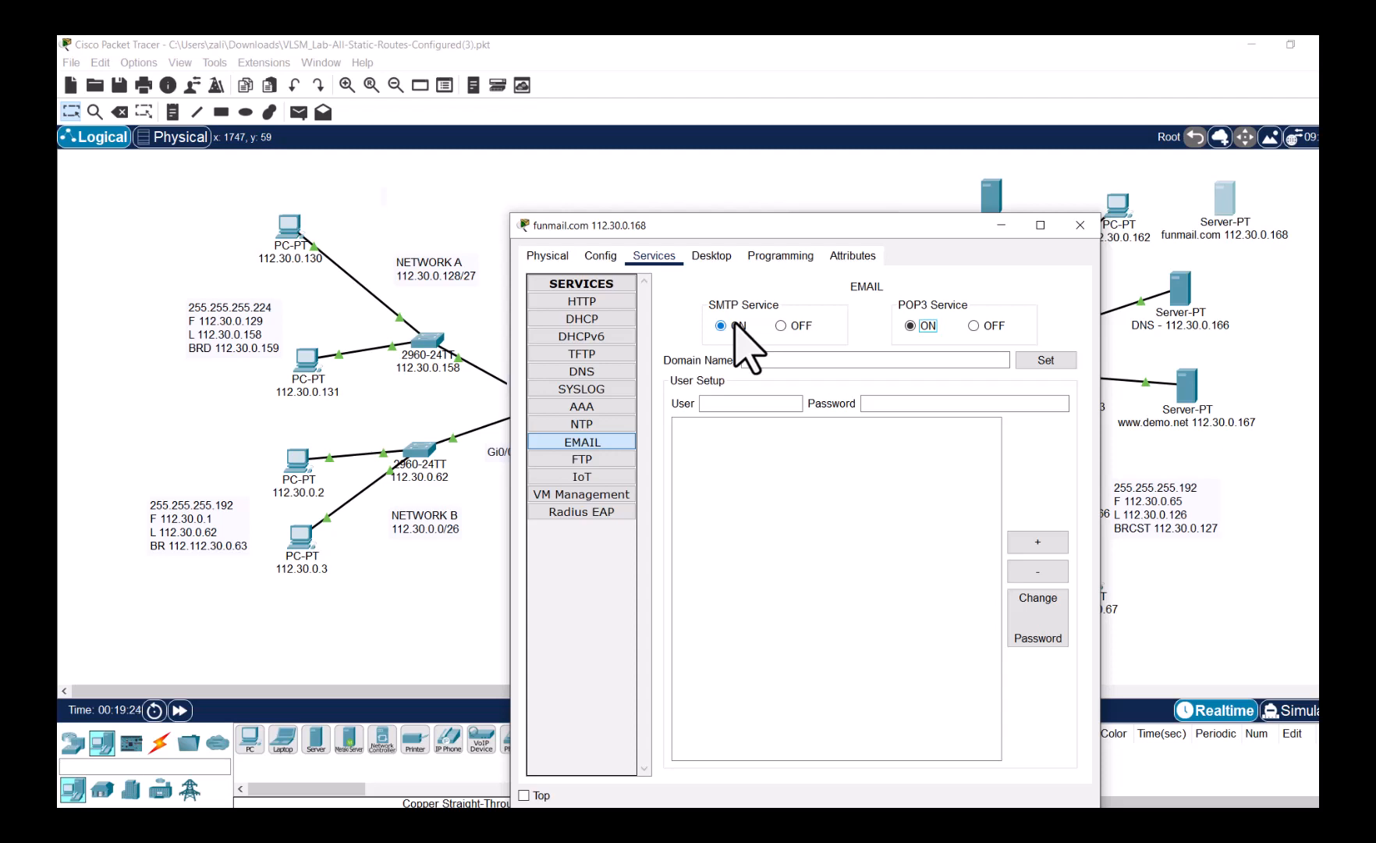
- Enter funmail.com as the mail domain name
left_click_drag(802, 226, 630, 156)
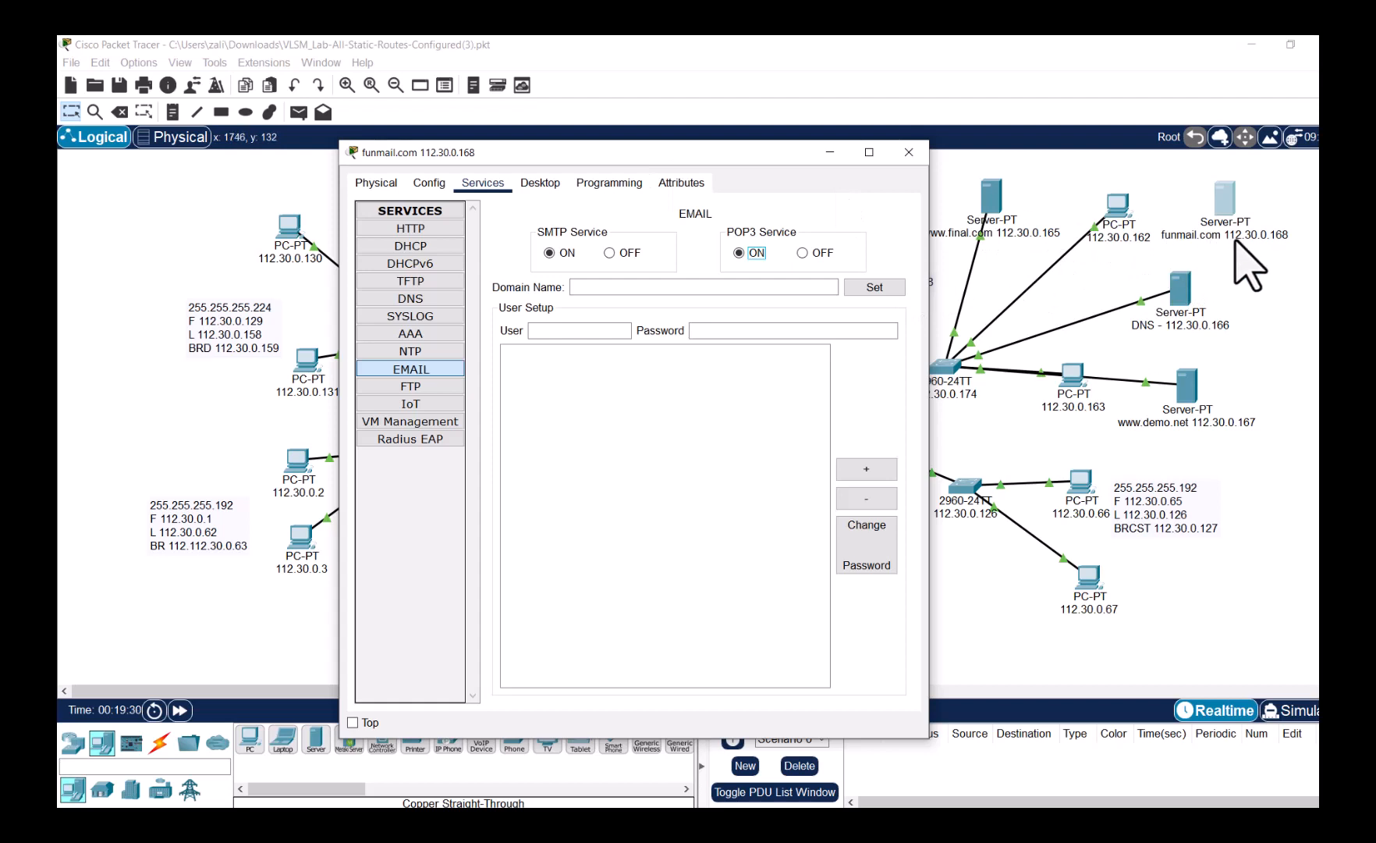
left_click(667, 287)
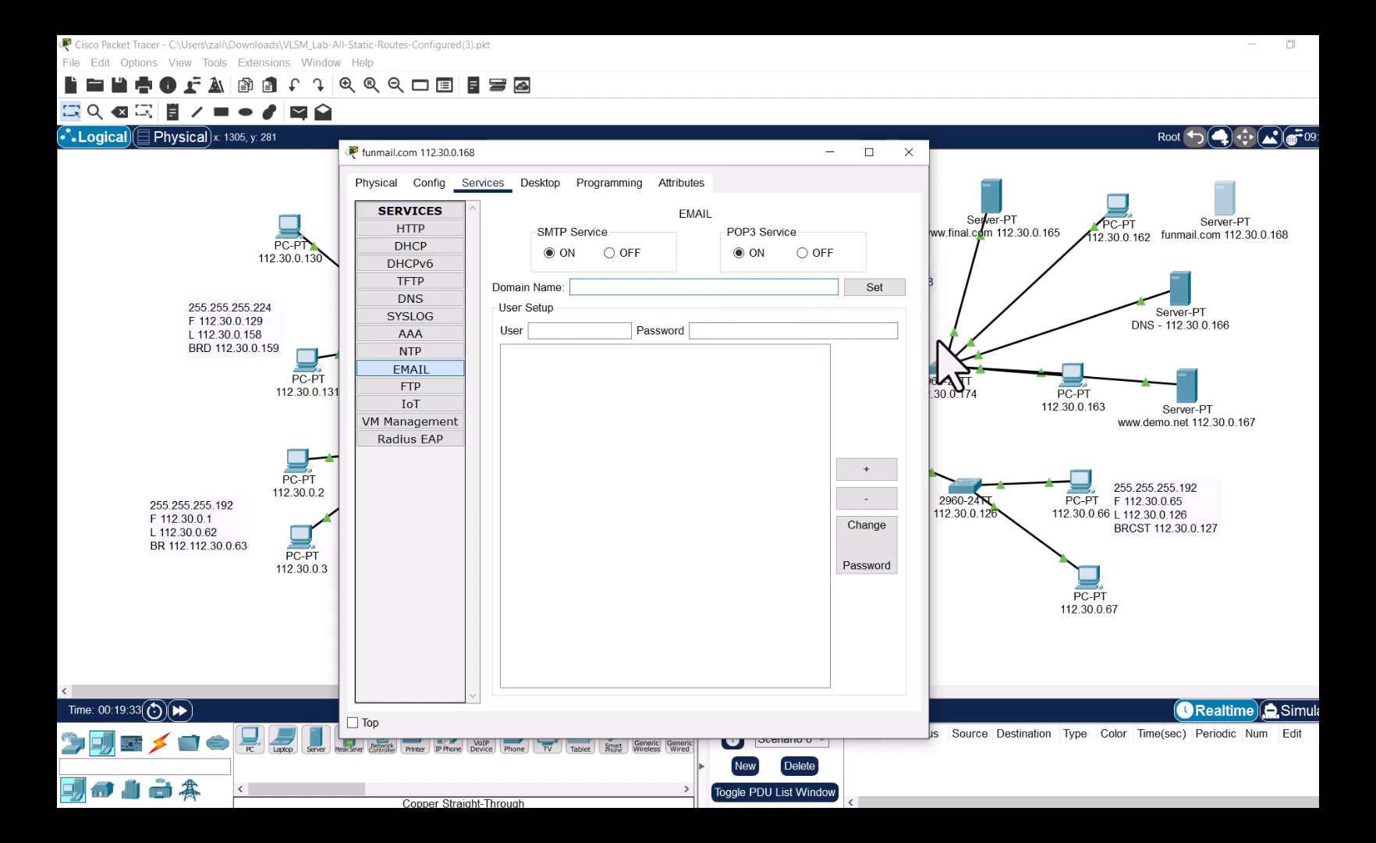
type("funmail.com")
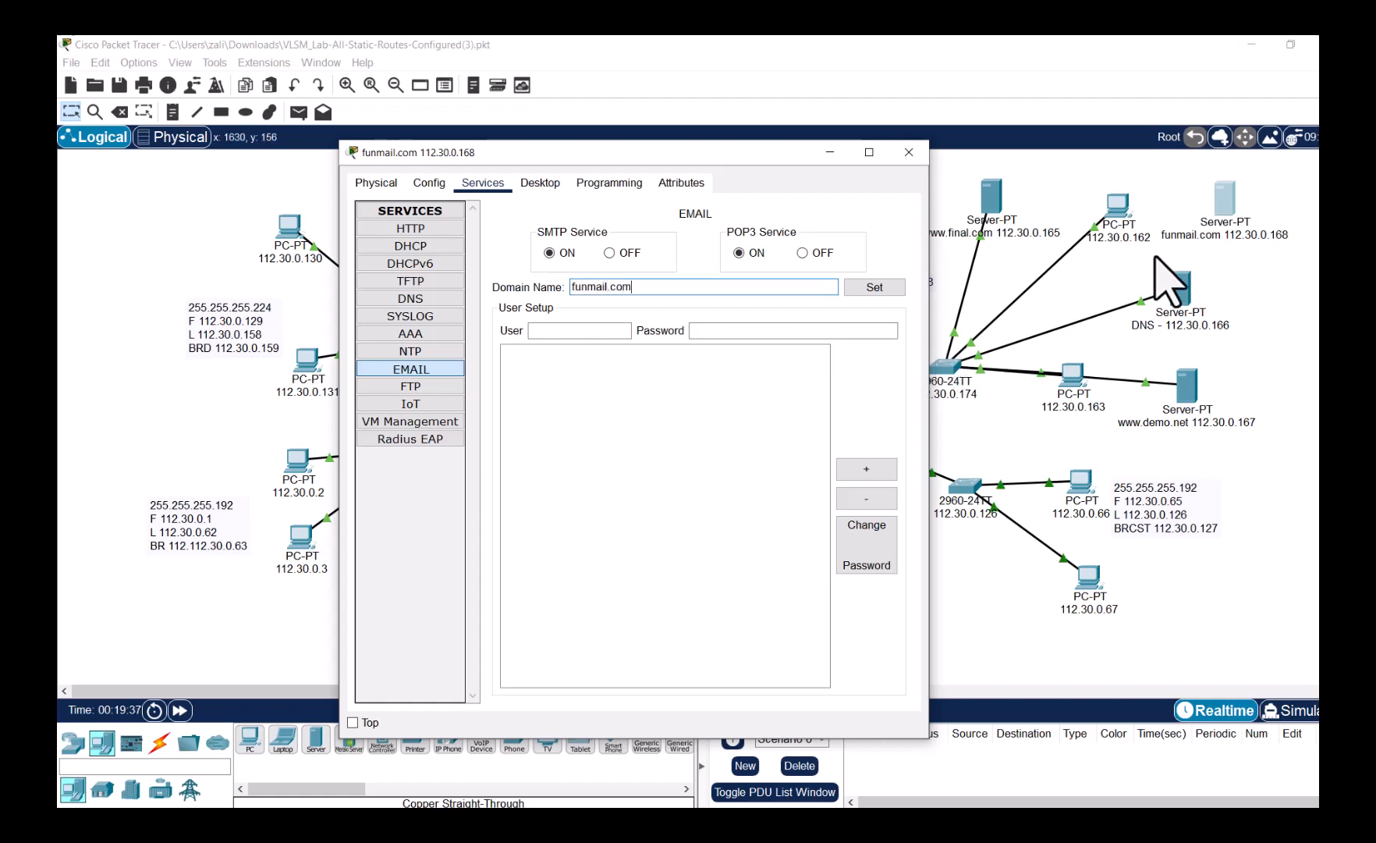
- Apply funmail.com as the mail domain and add the first user account with a password
left_click(882, 287)
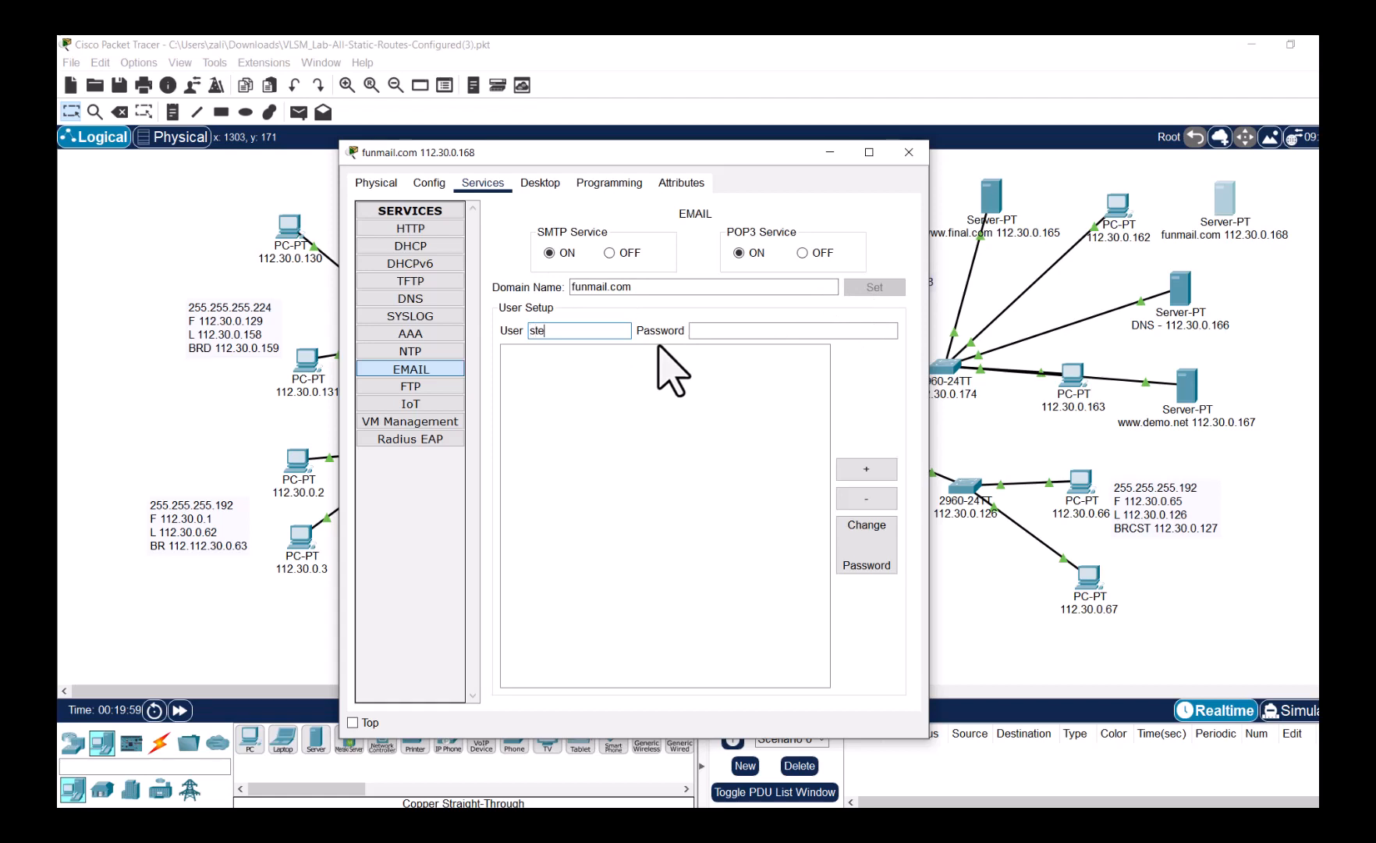
type("ve")
key("Tab")
type("12345")
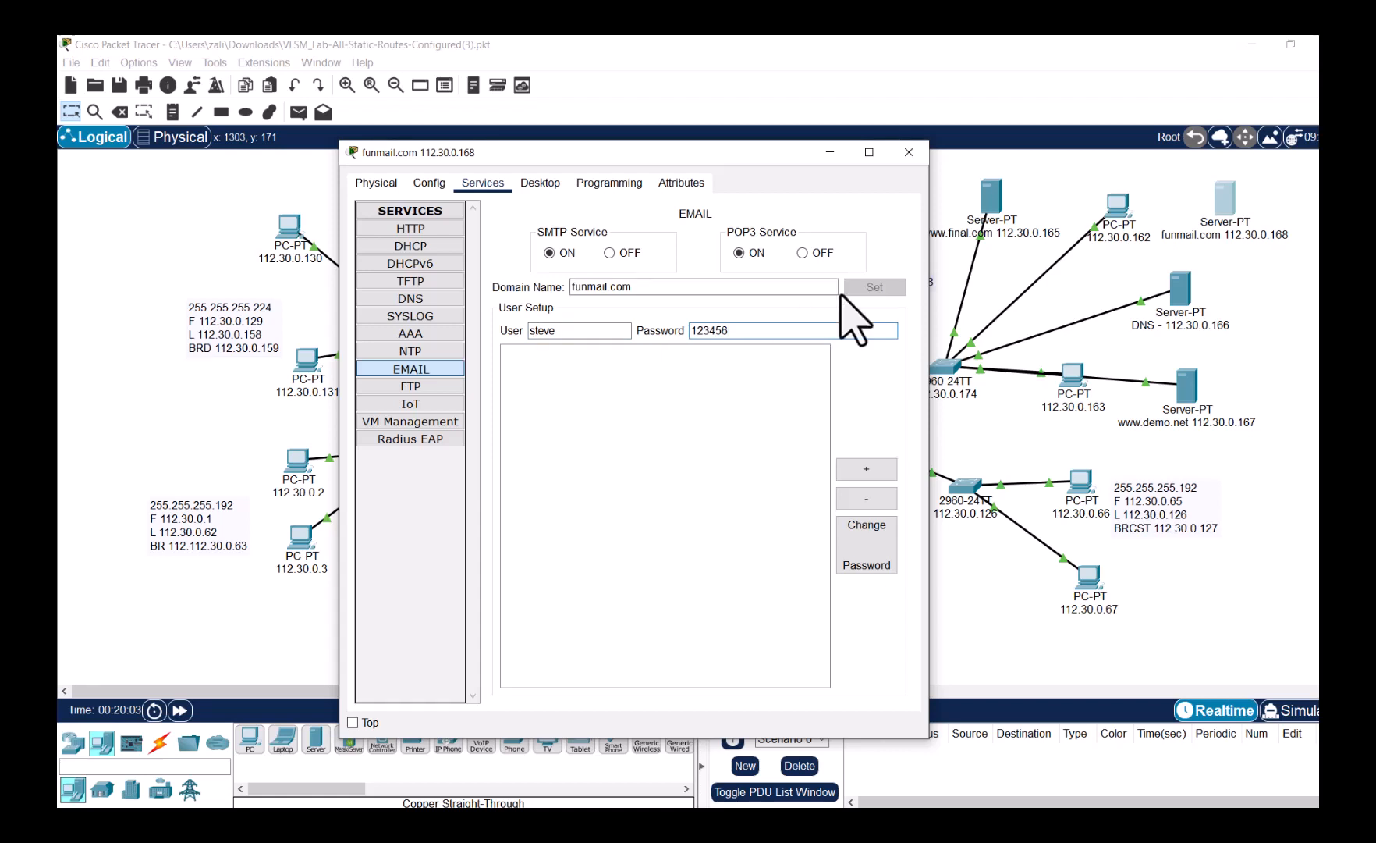
left_click(880, 469)
- Add the second and third mail user accounts with passwords, then close the server window
left_click(595, 337)
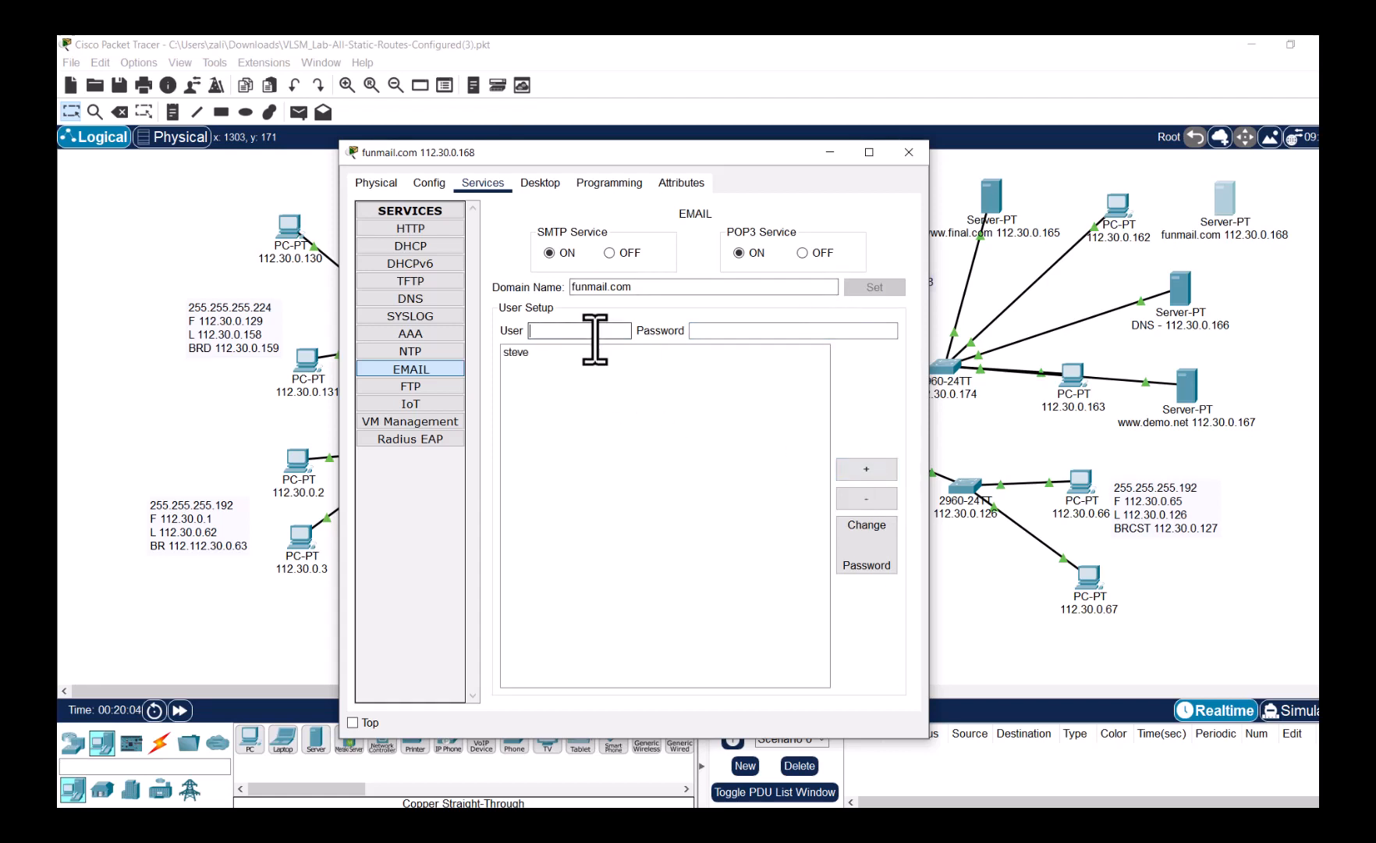
key("Tab")
type("12345")
left_click(858, 468)
left_click(602, 335)
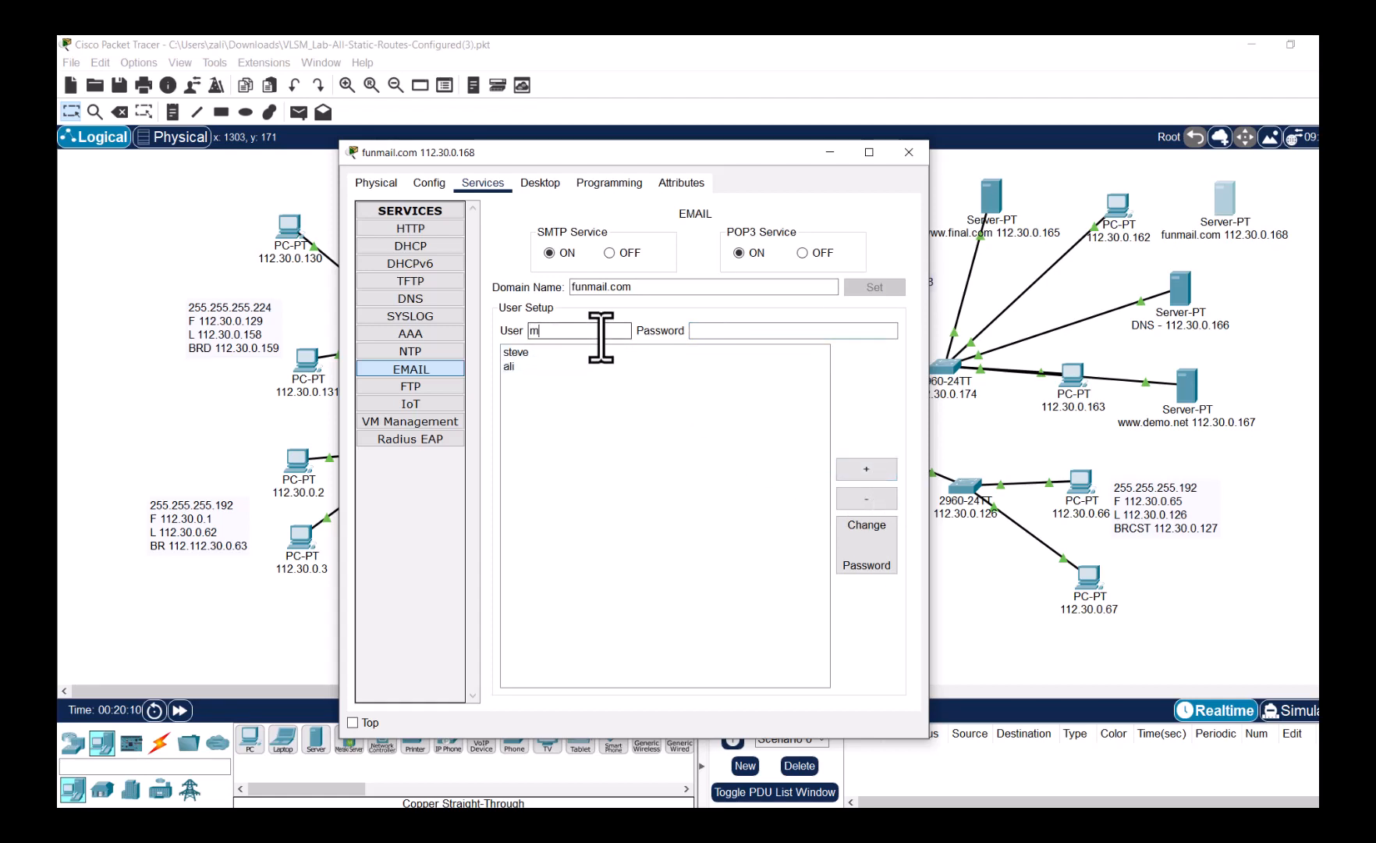
type("mike")
key("Tab")
type("123456")
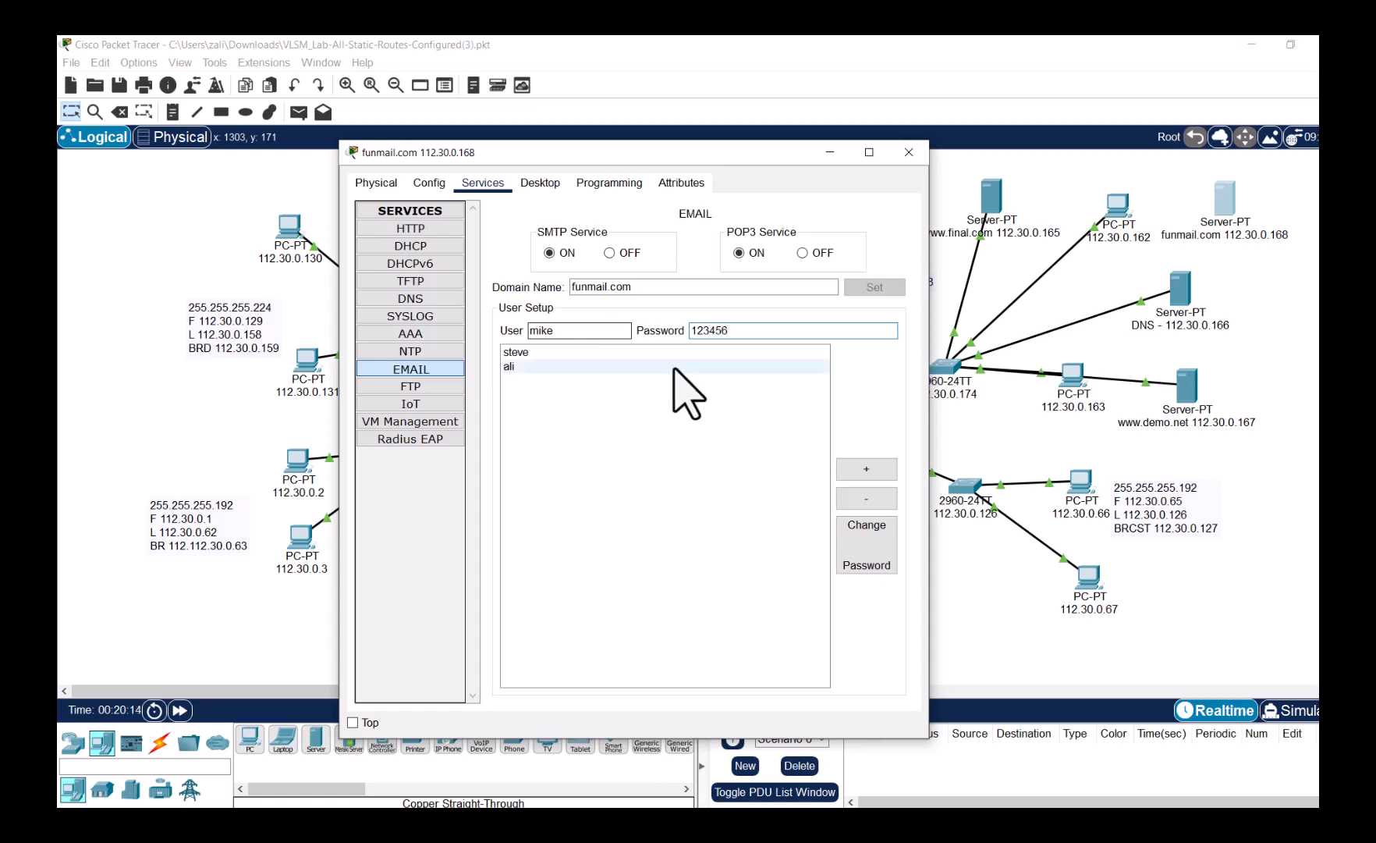
left_click(866, 469)
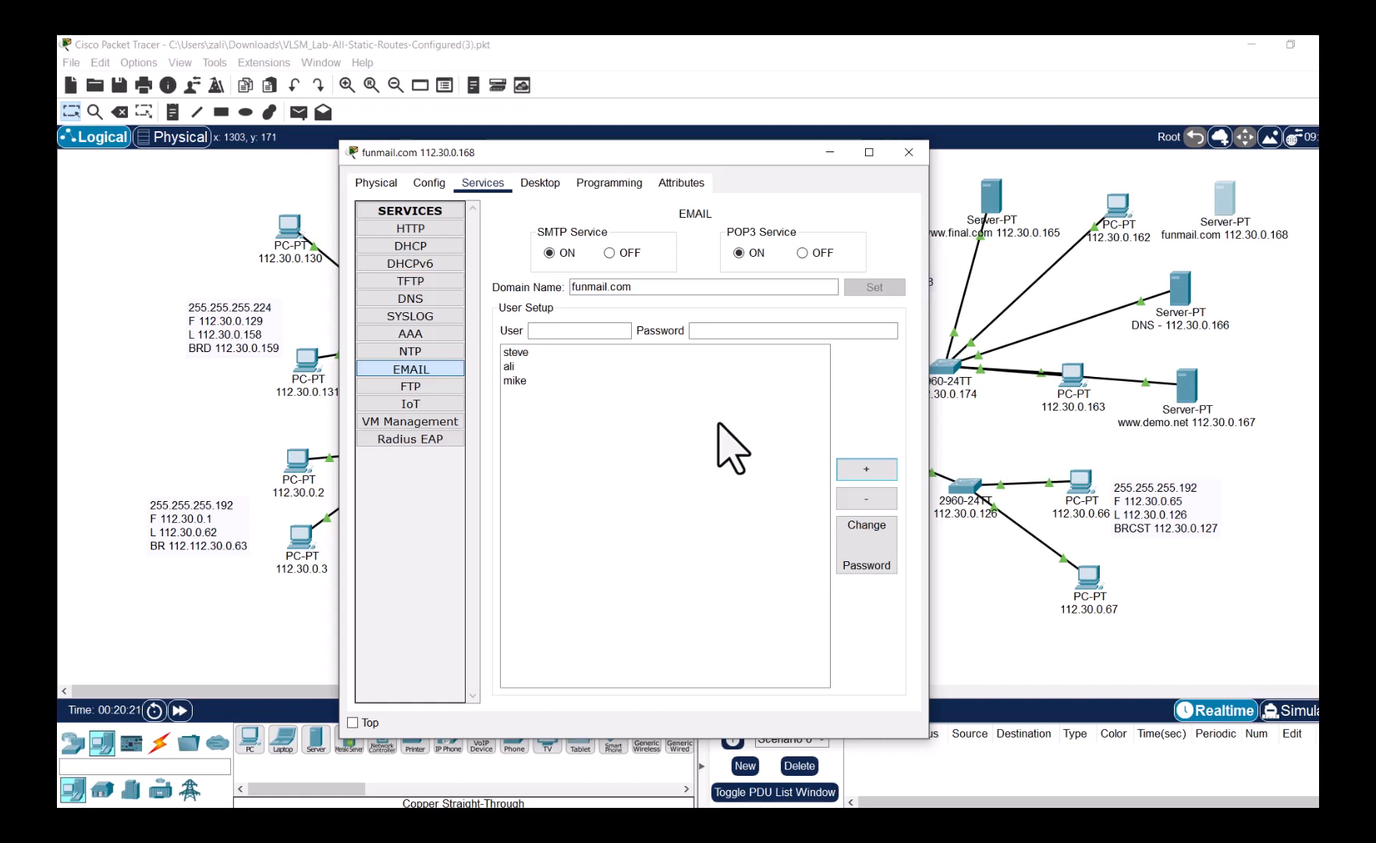
left_click(581, 288)
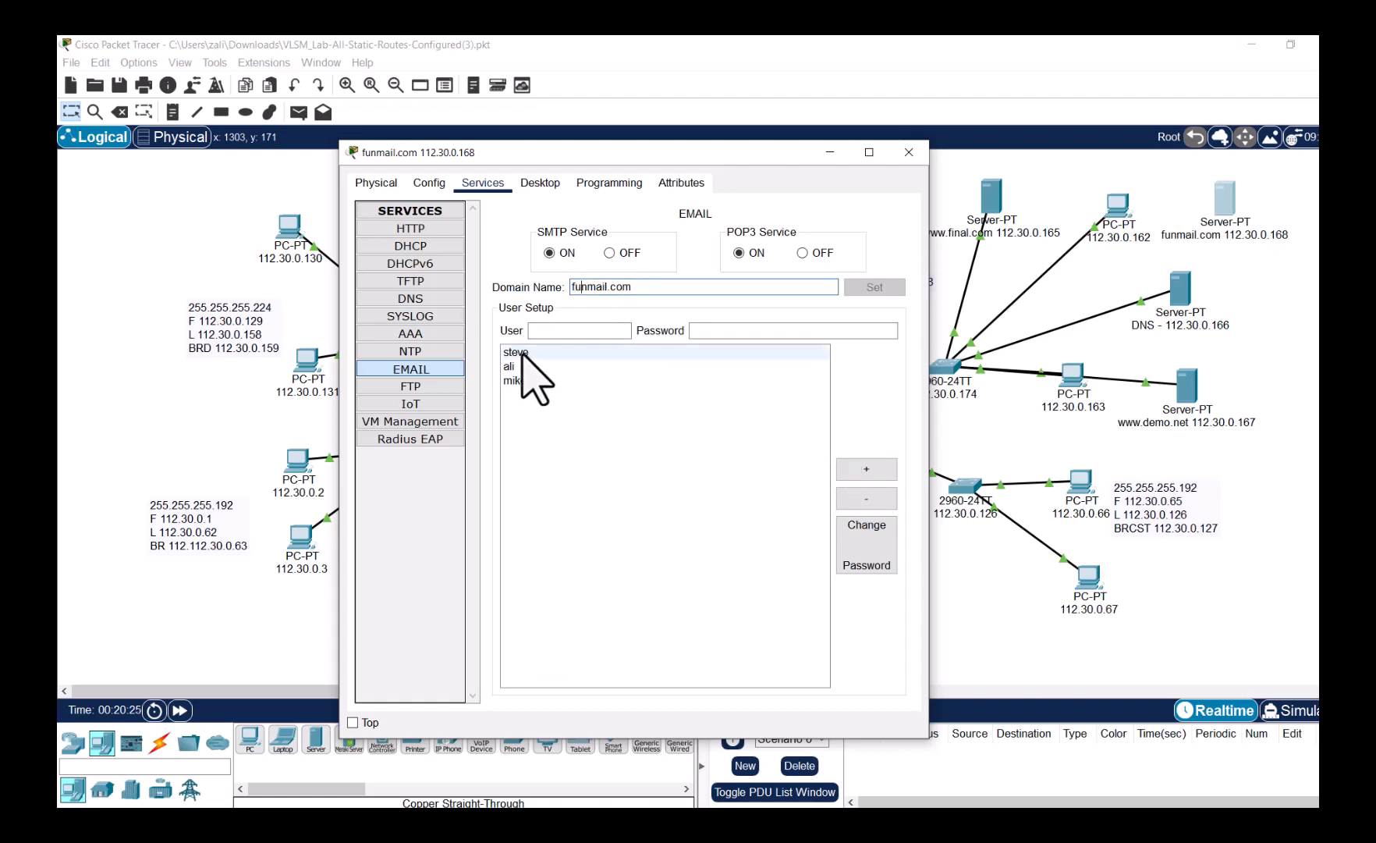
left_click(909, 153)
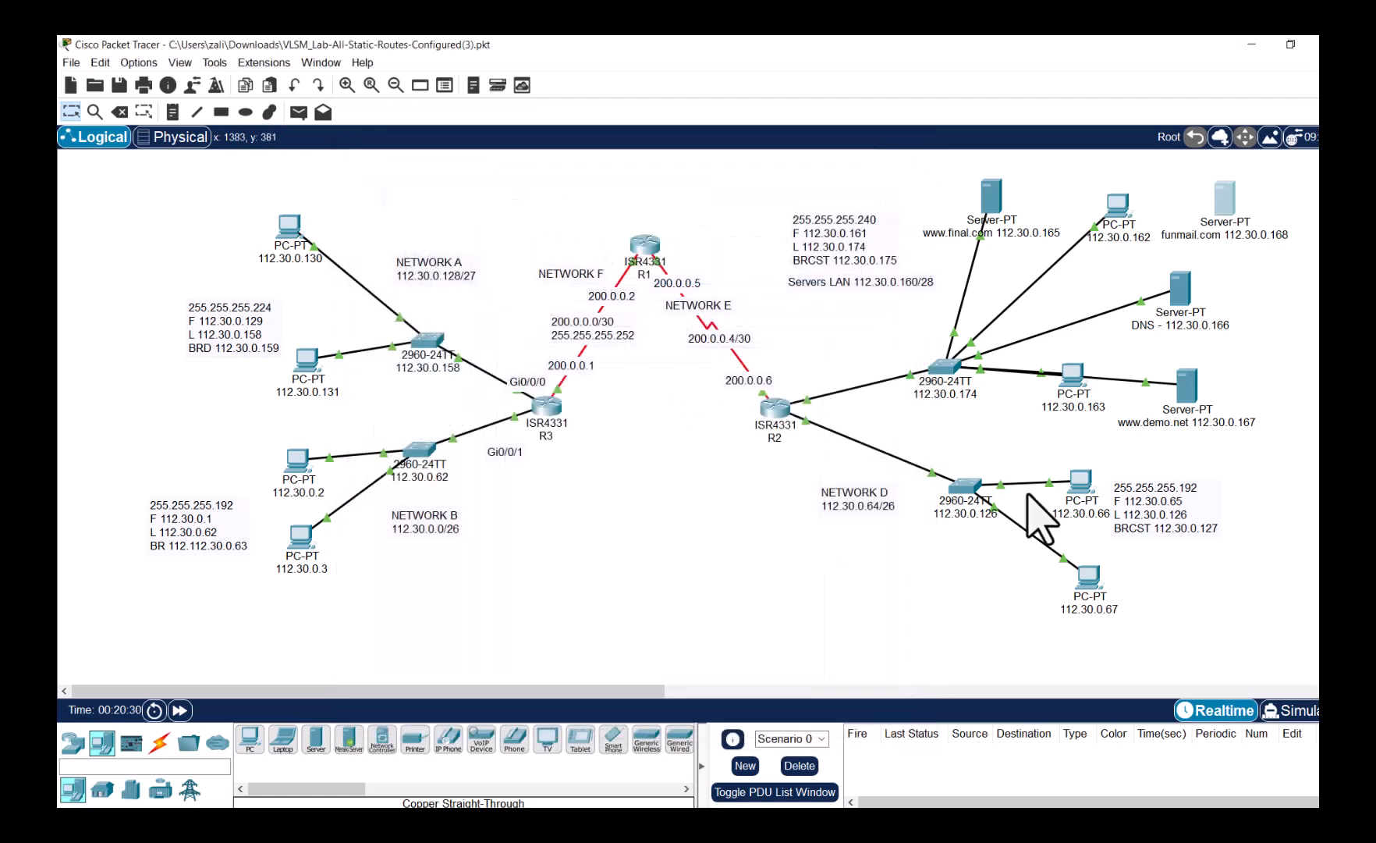
- Append the user's name to the PC 112.30.0.67 label and open that PC
left_click(1092, 609)
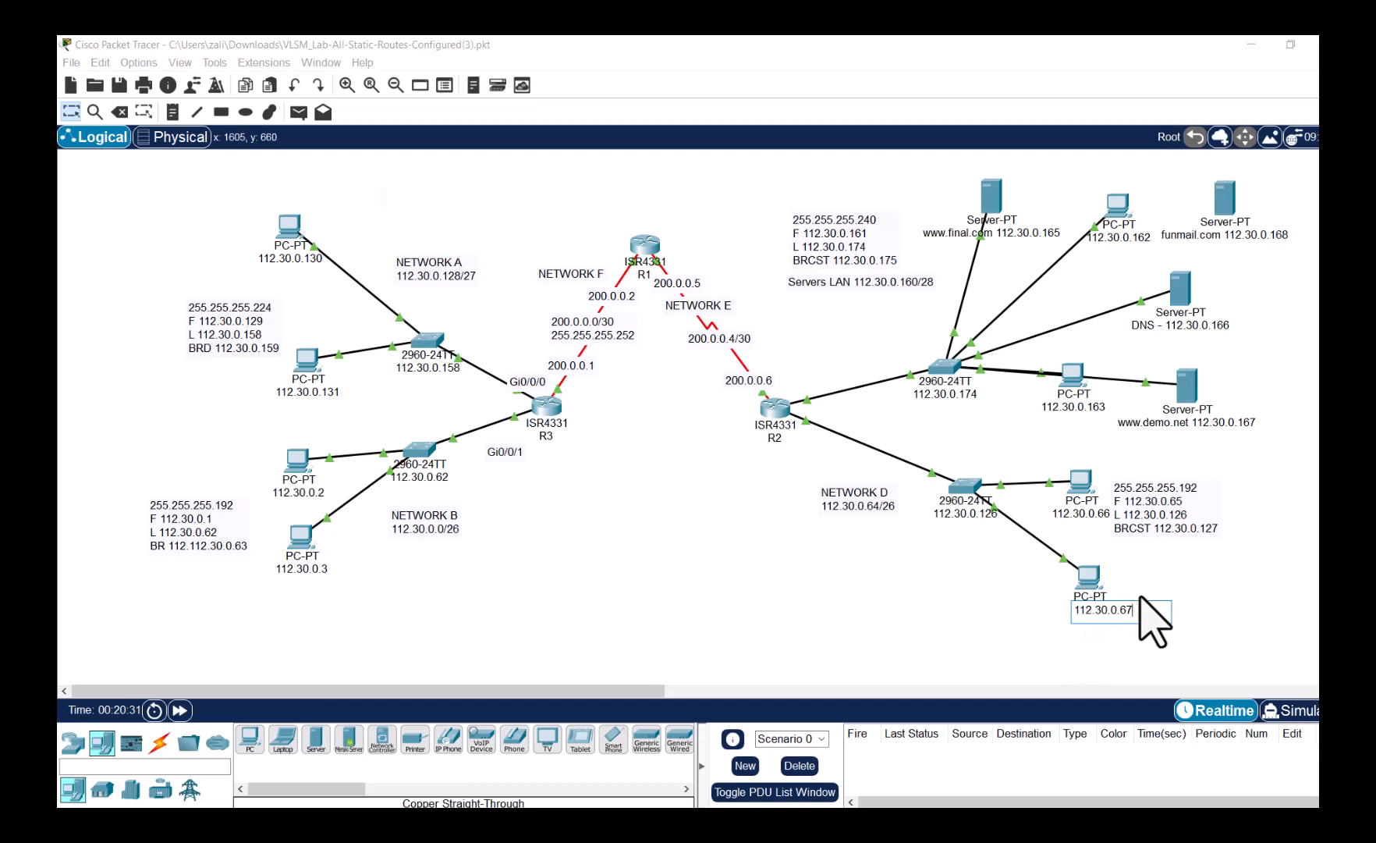
type("- Steve")
left_click(1237, 594)
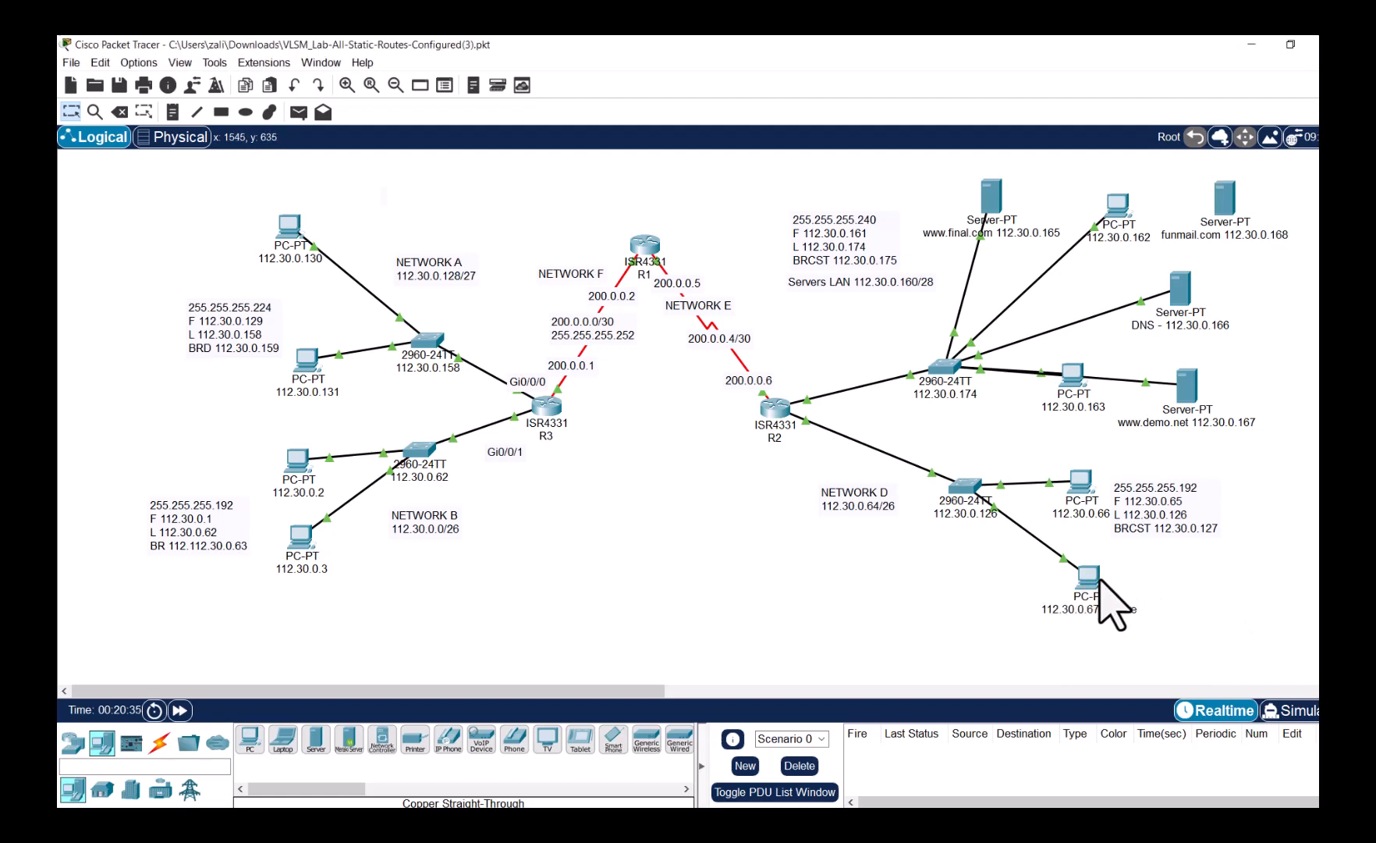
mouse_move(1099, 580)
left_click(1090, 581)
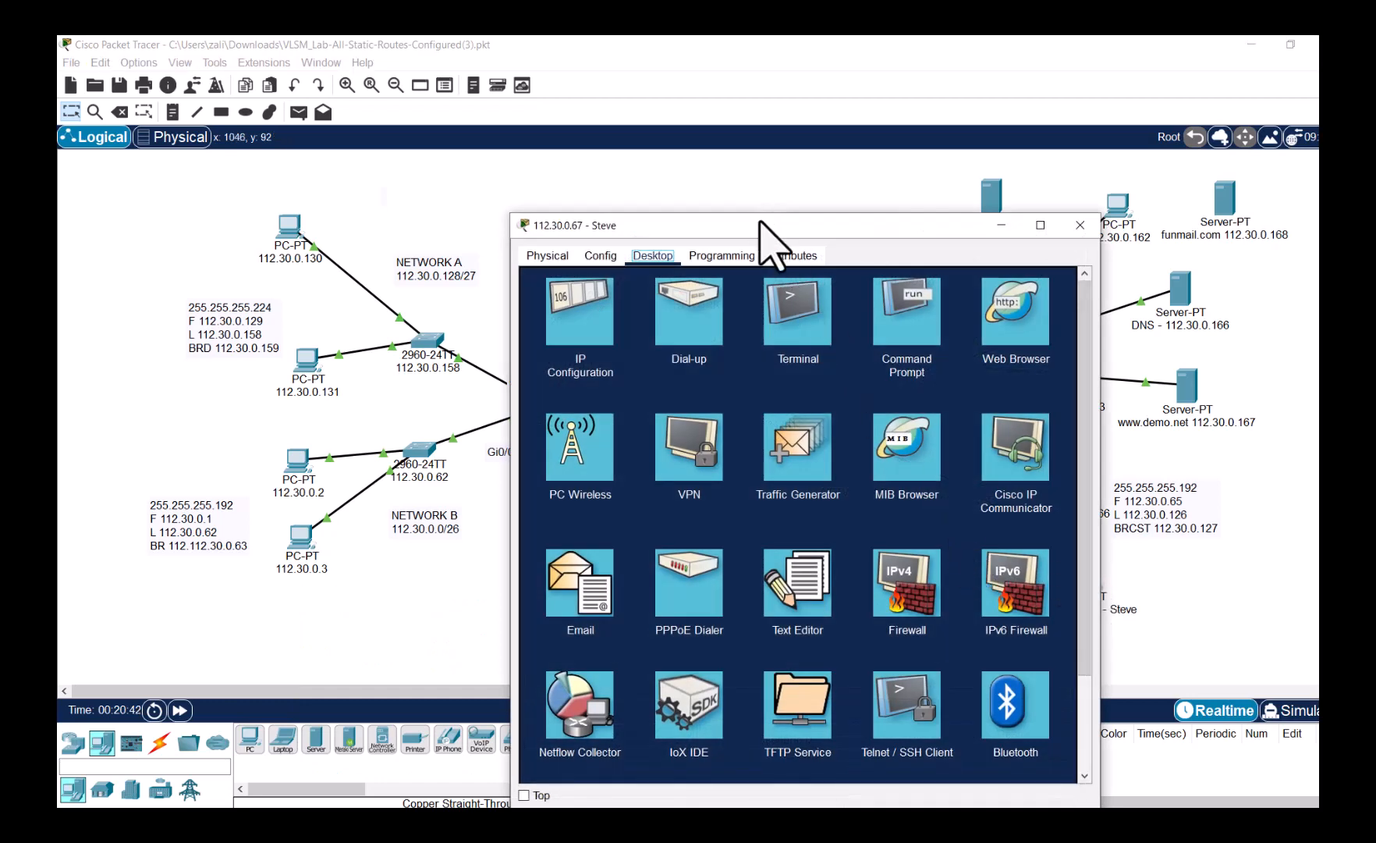
- Fill the PC's Email client with the user's name, e-mail address, and funmail.com as incoming and outgoing servers
left_click_drag(764, 226, 561, 118)
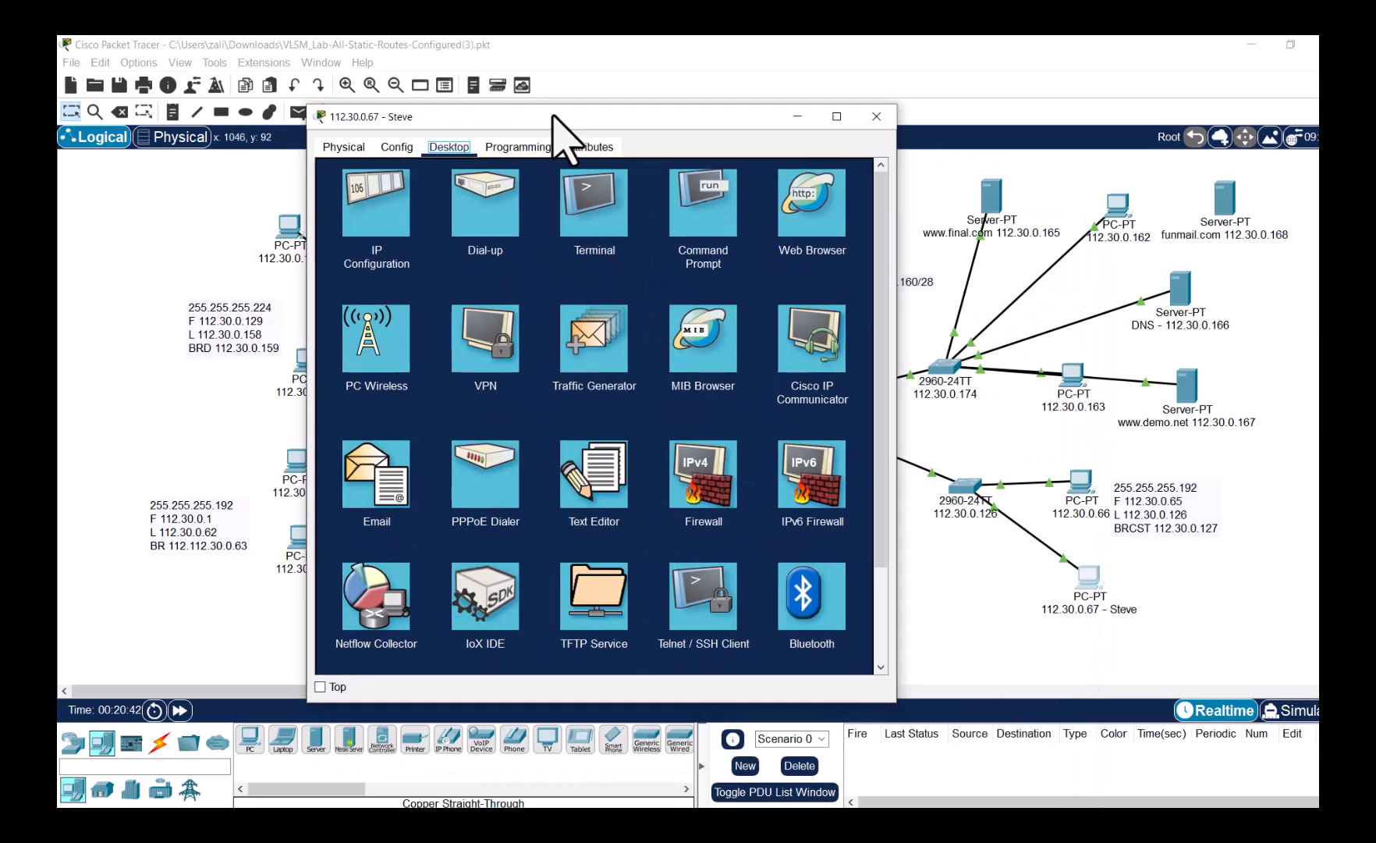
left_click(386, 480)
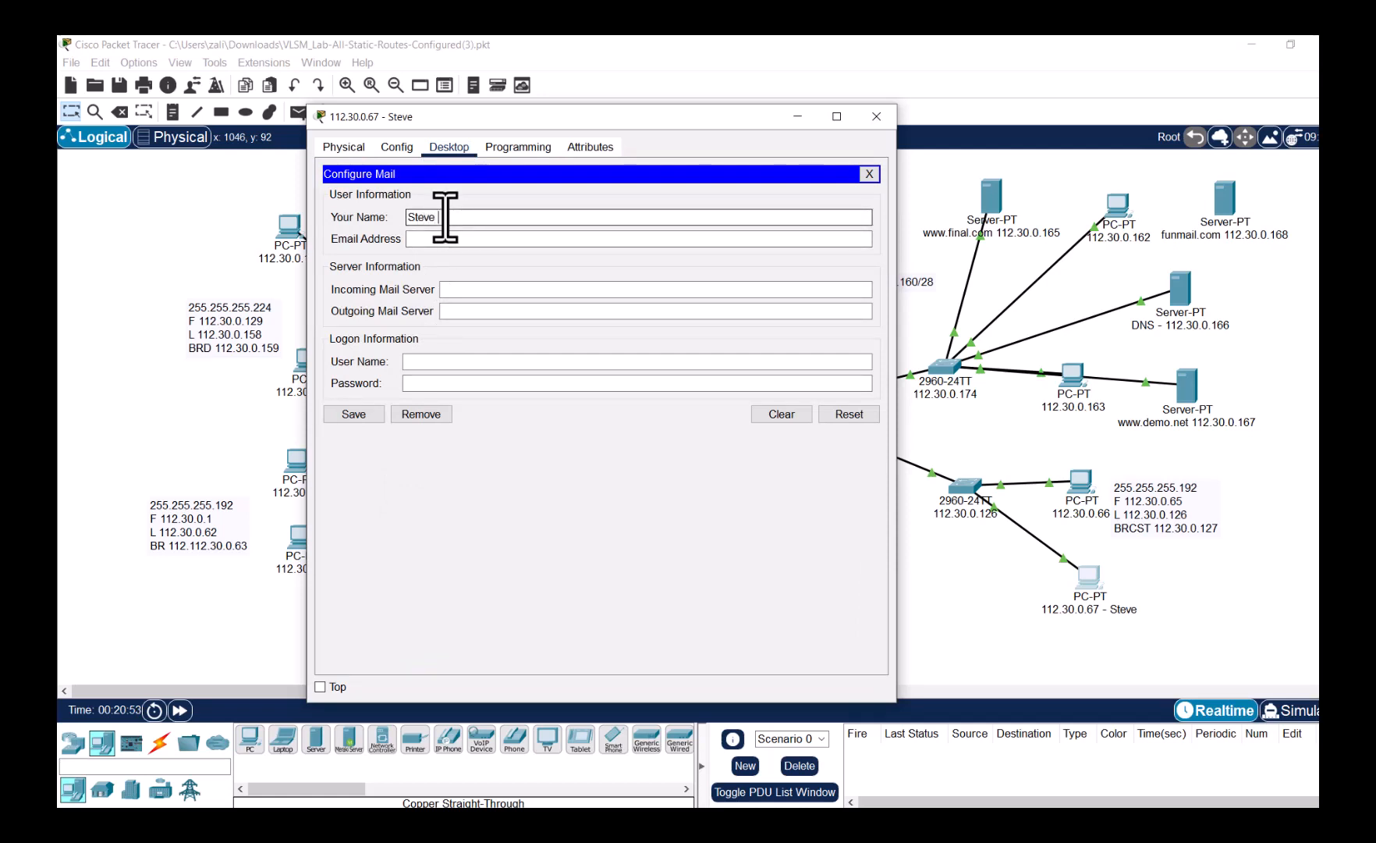
key("Tab")
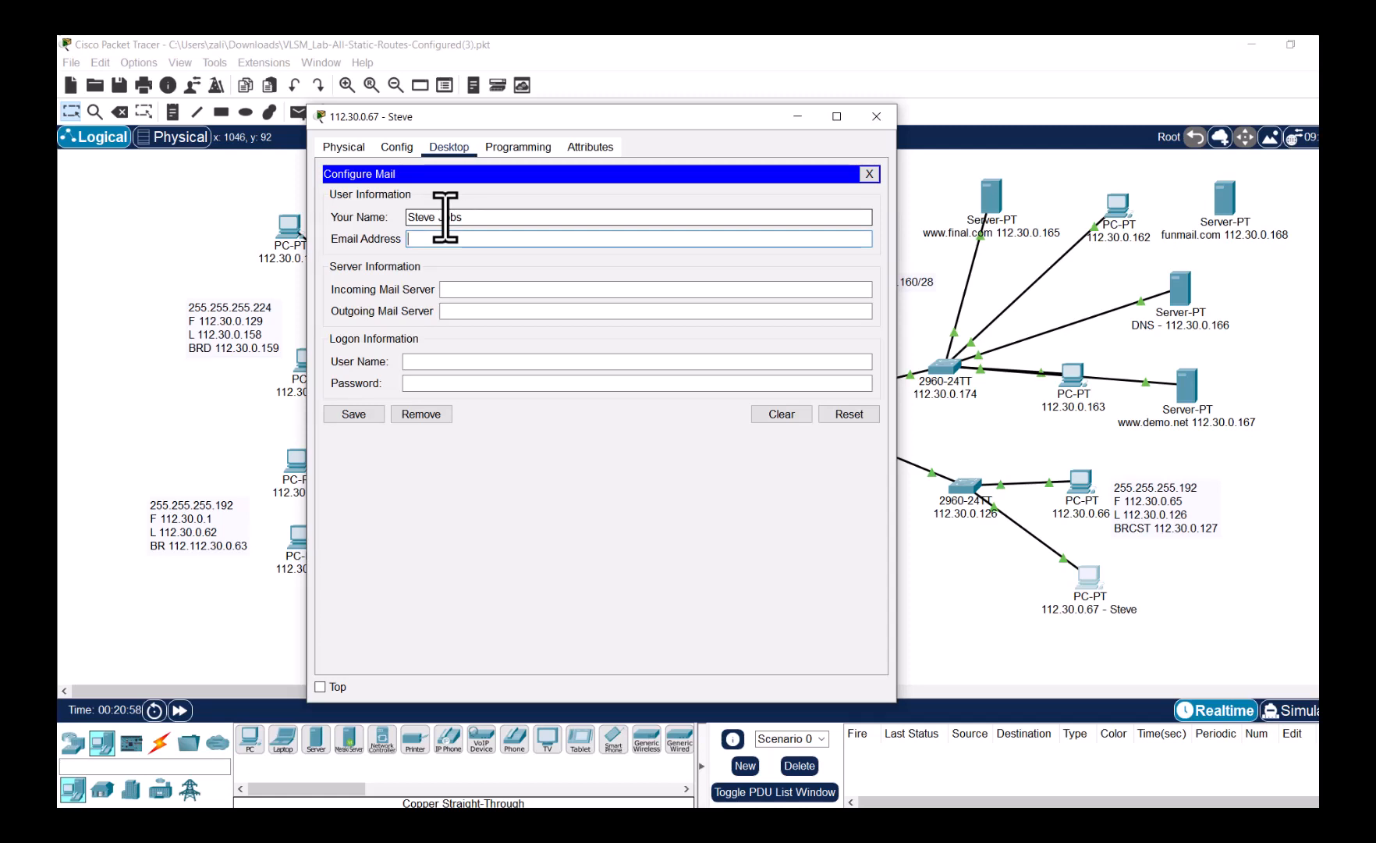
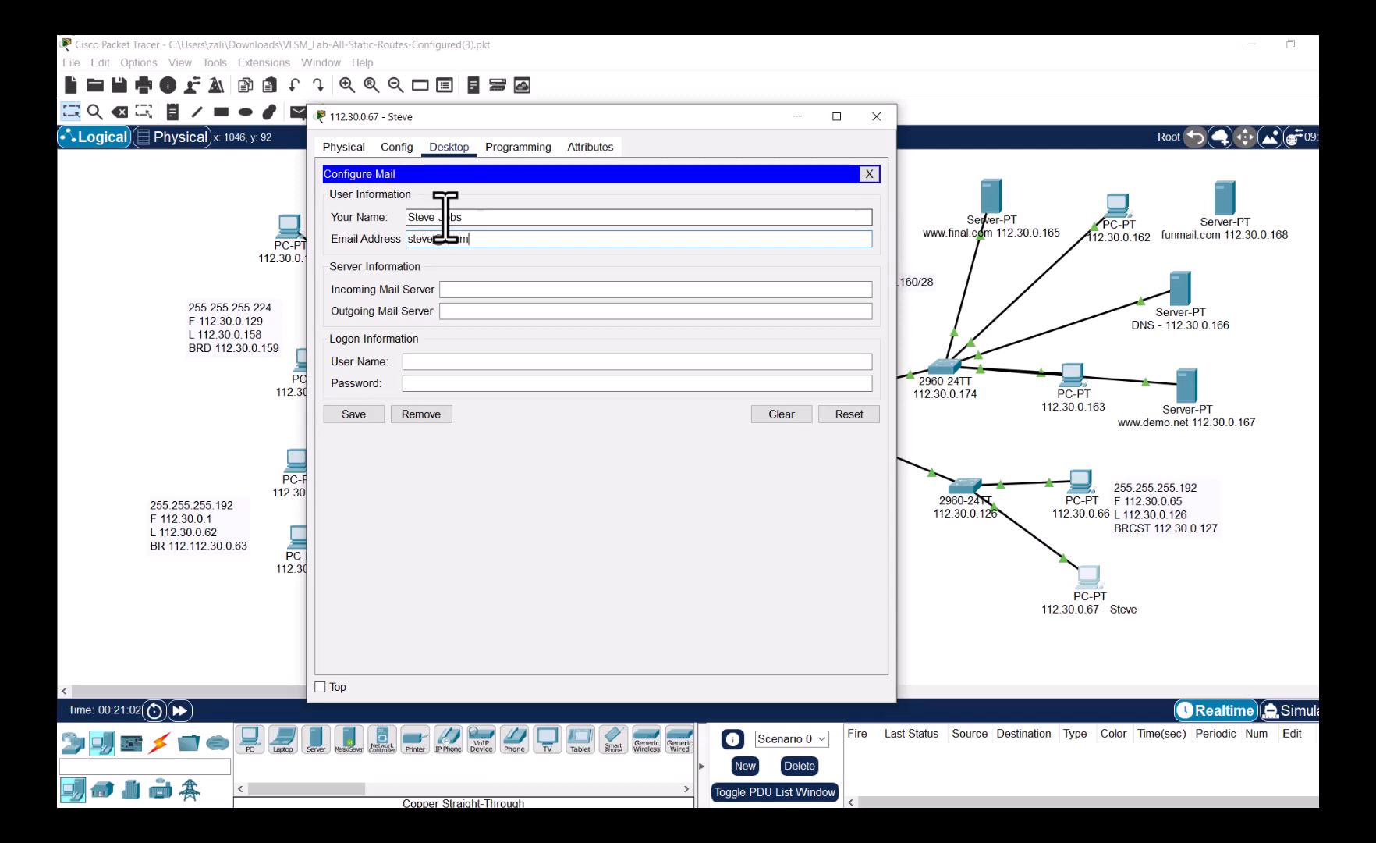
key("Tab")
type("unmail.com")
key("Tab")
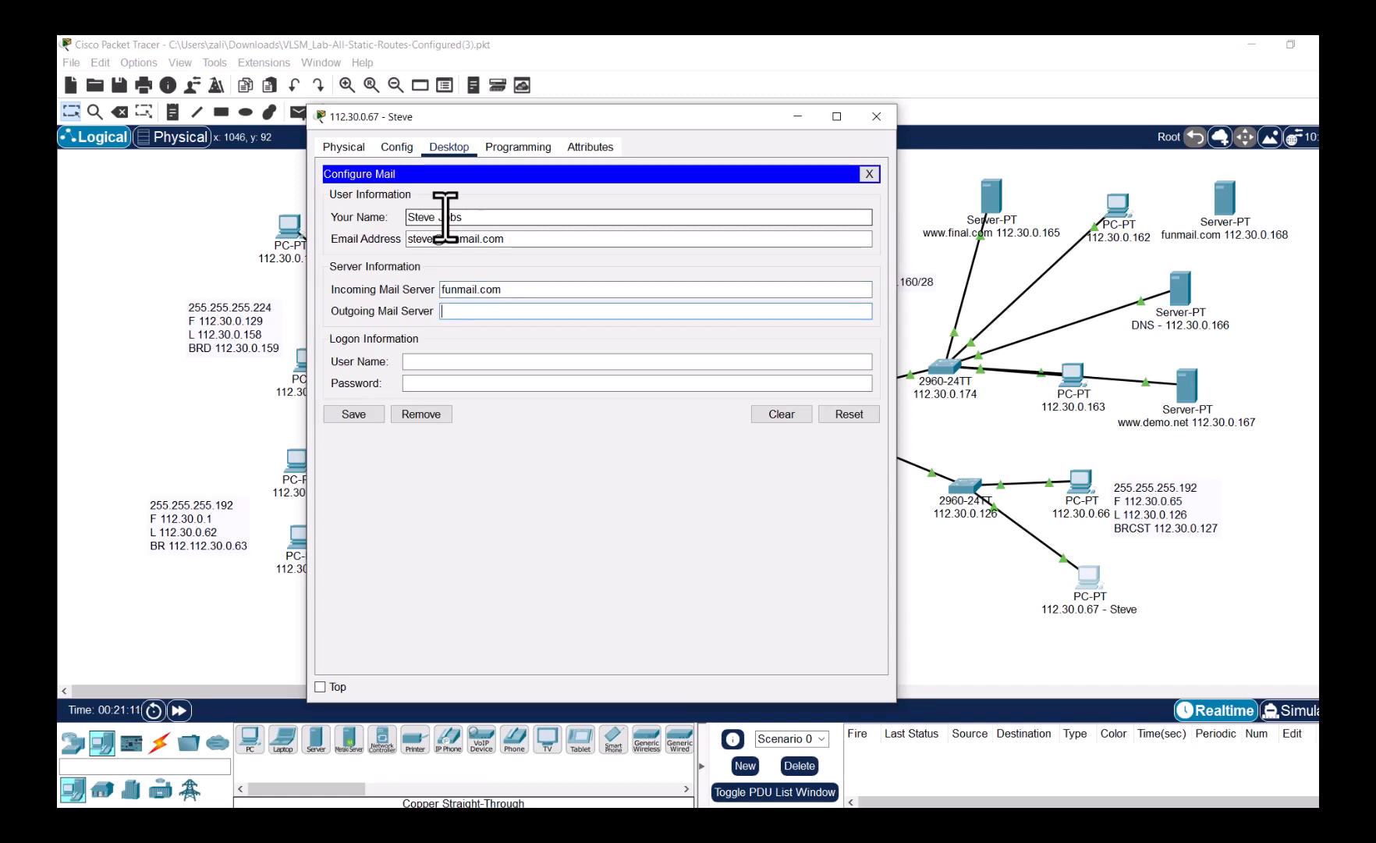
type("funmail.com")
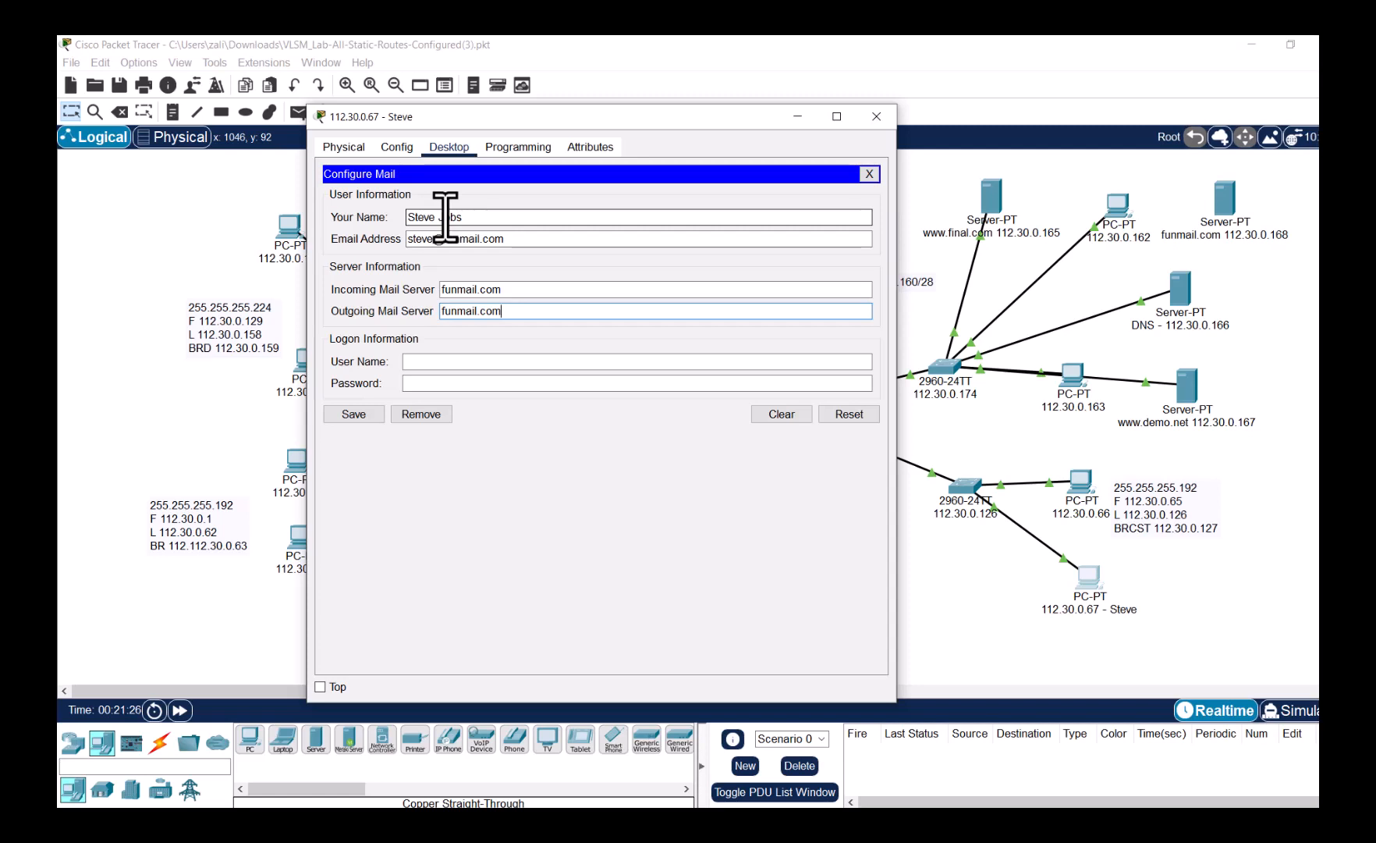
- Enter the mail logon user name and password, save the account, and close the PC window
key("Tab")
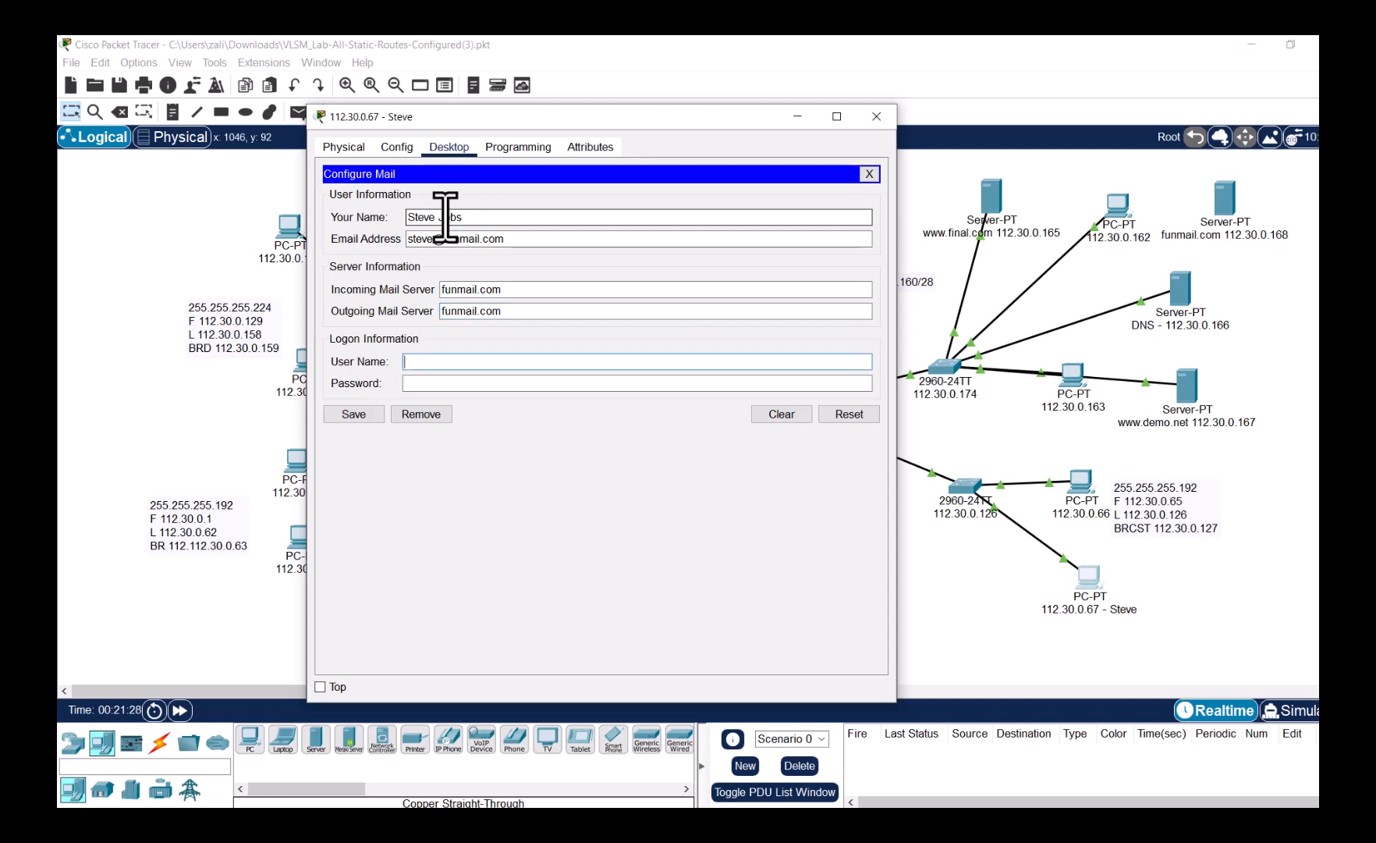
type("steve")
key("Tab")
type("••••••")
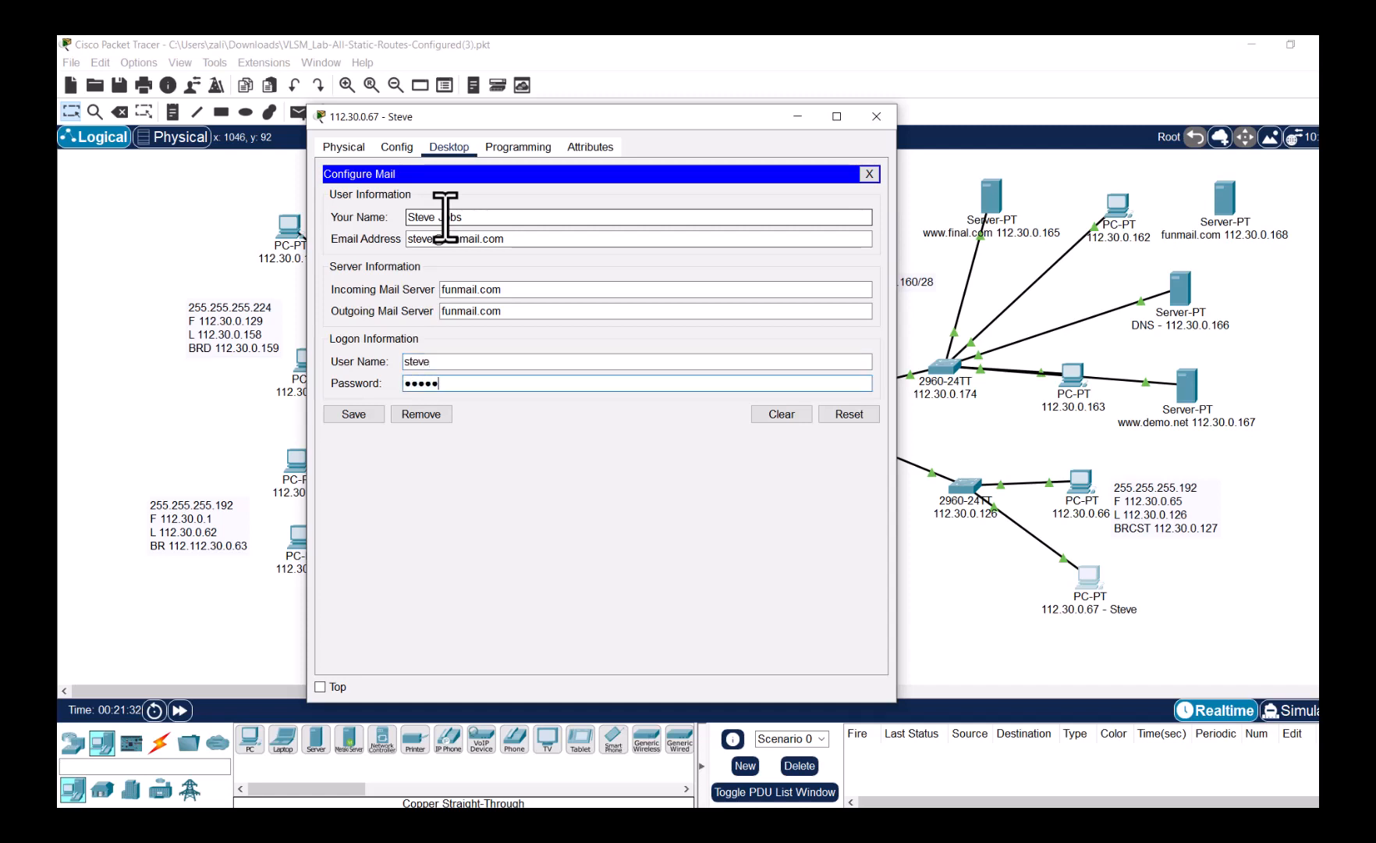
left_click(352, 416)
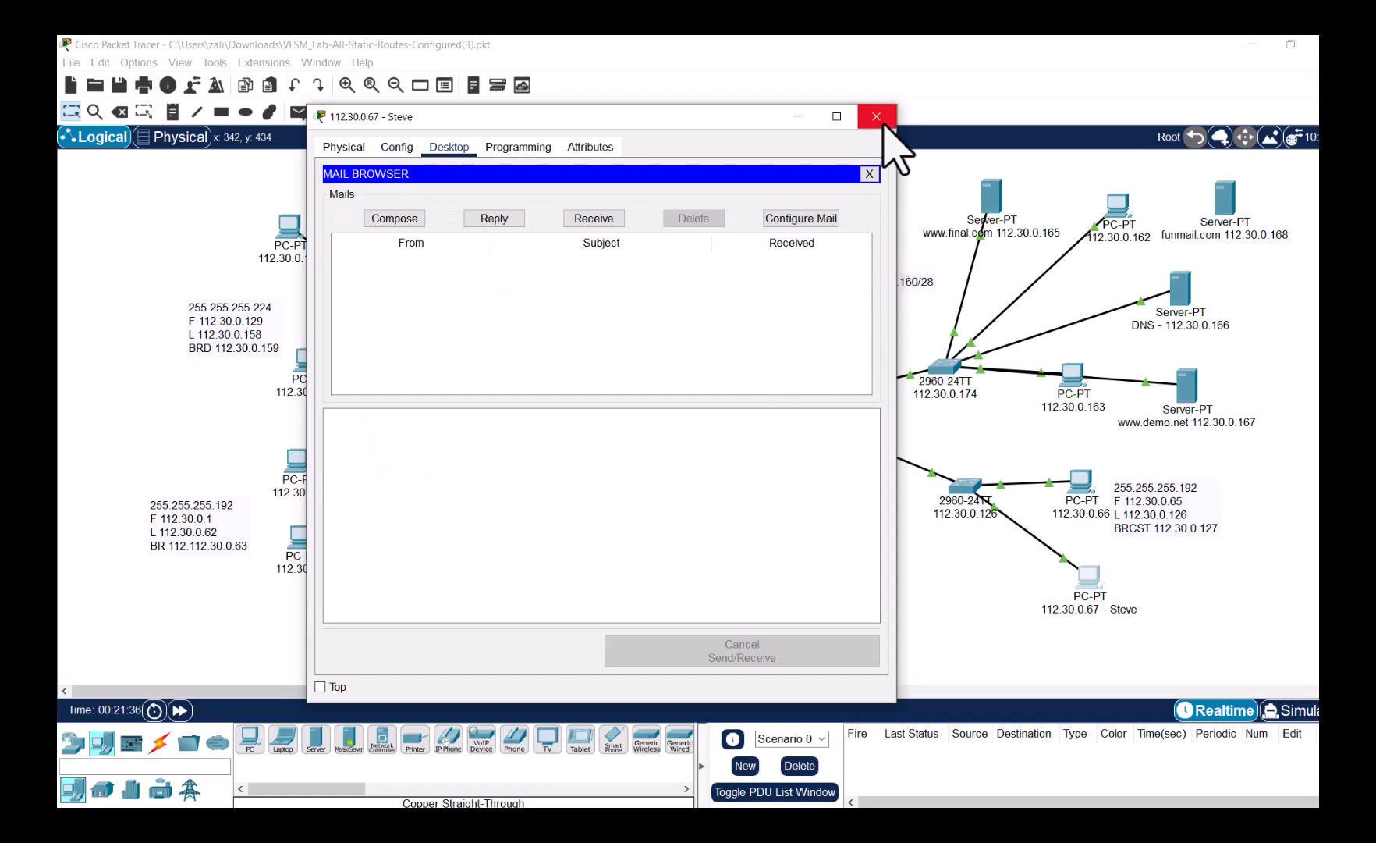
left_click(876, 116)
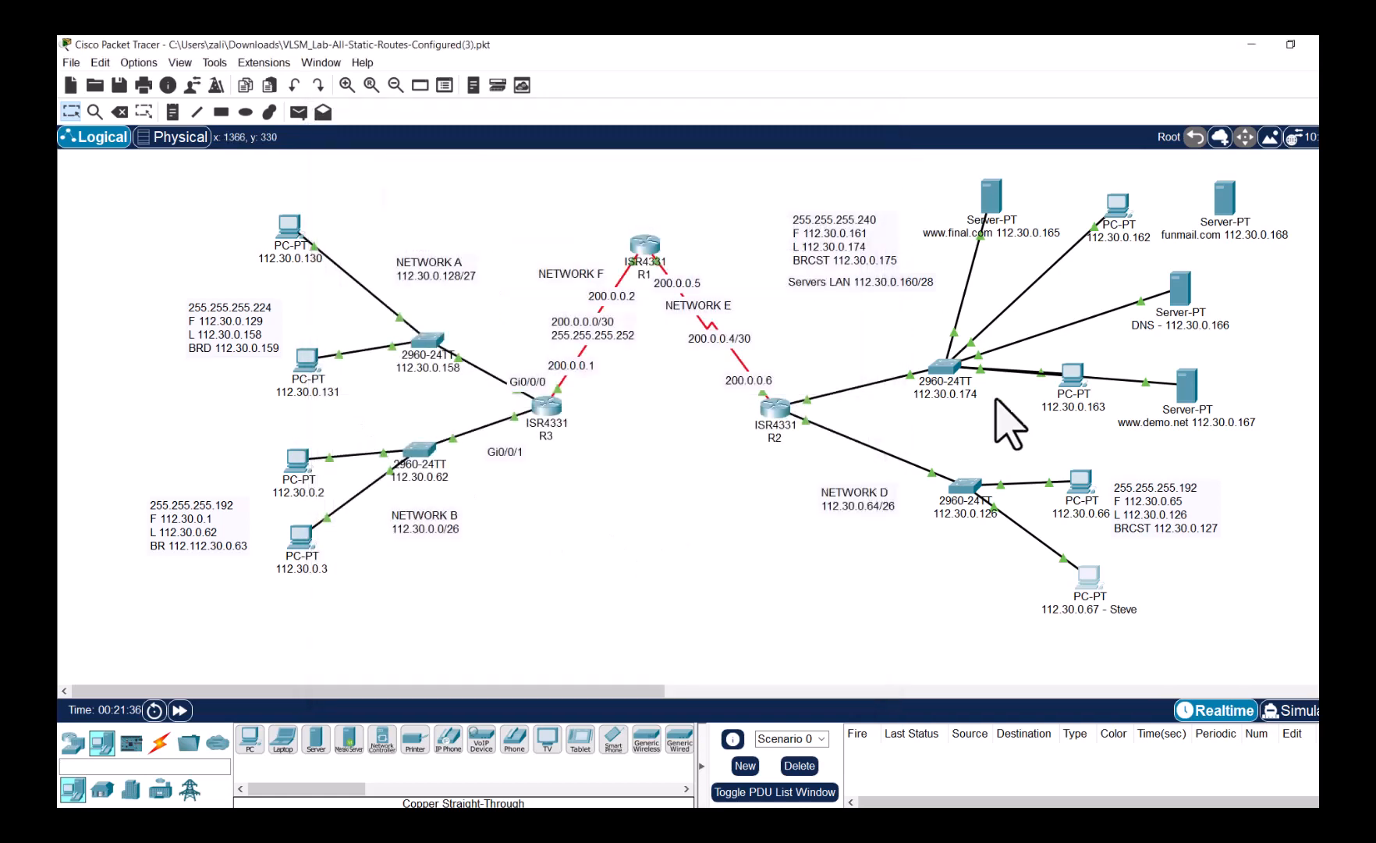
- Add the user's name to the PC 112.30.0.3 label
left_click(312, 567)
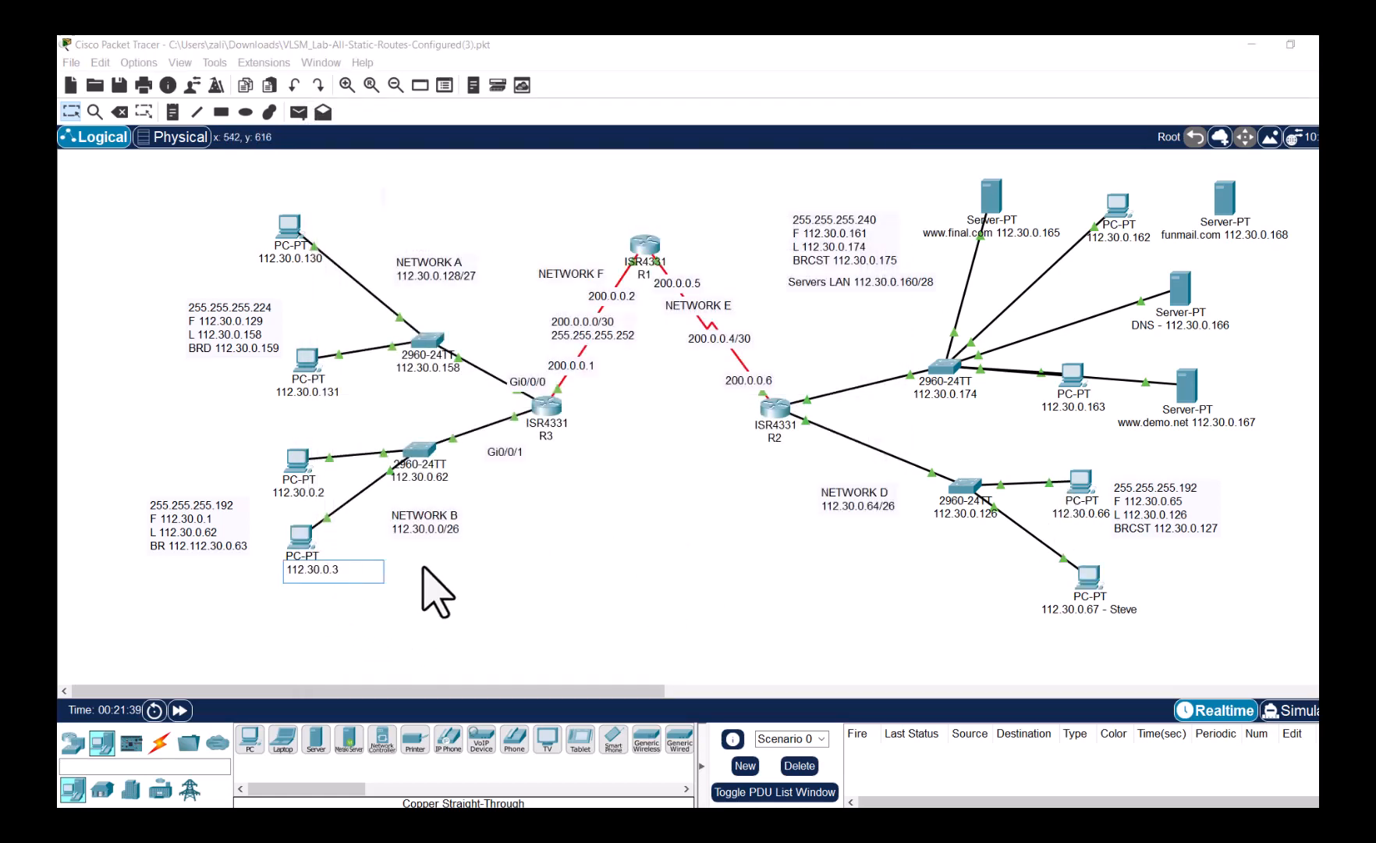
type("ALI")
key("Return")
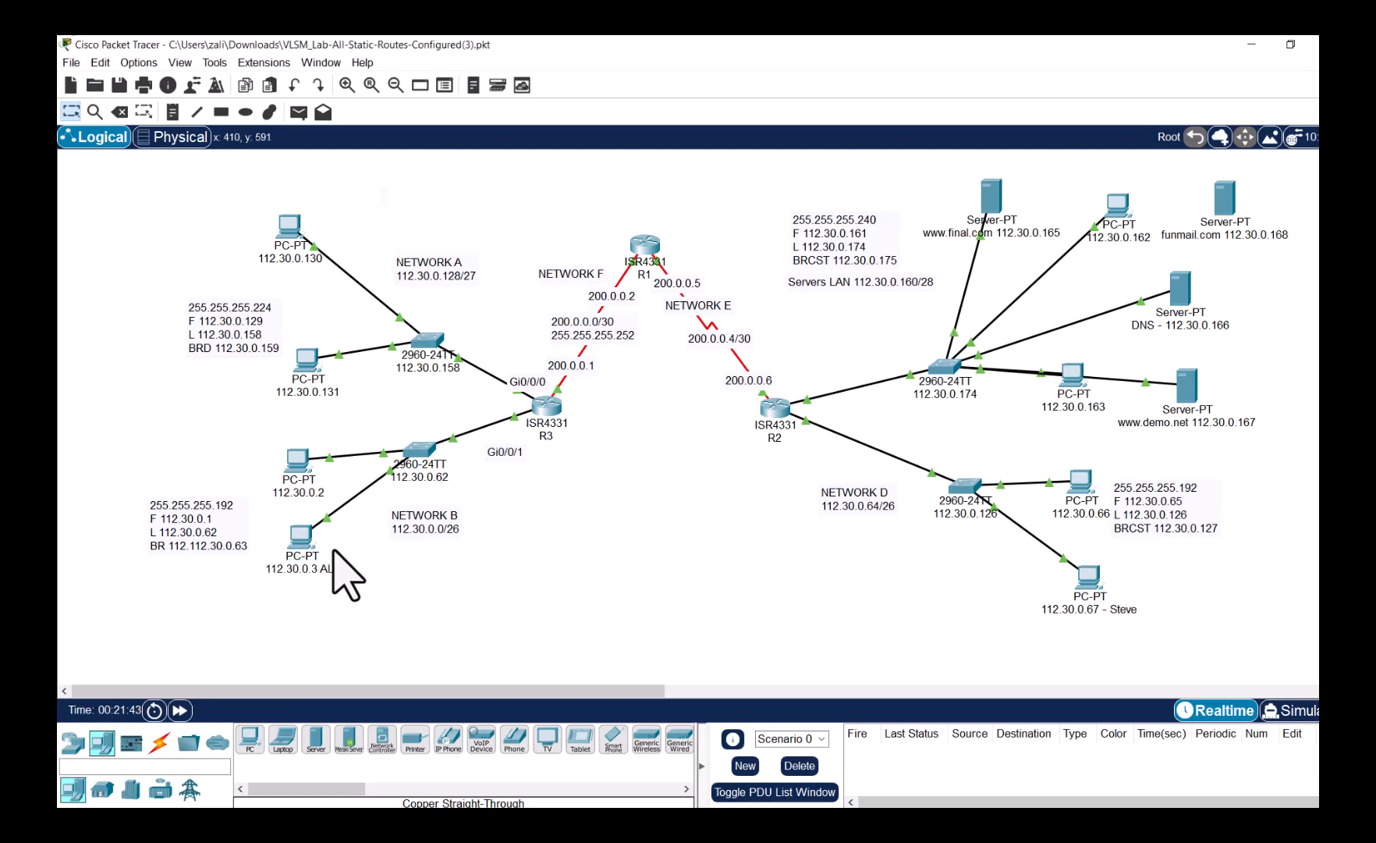
- Configure the PC's Email account with the user's name, e-mail address and funmail.com servers, and save it
left_click(322, 517)
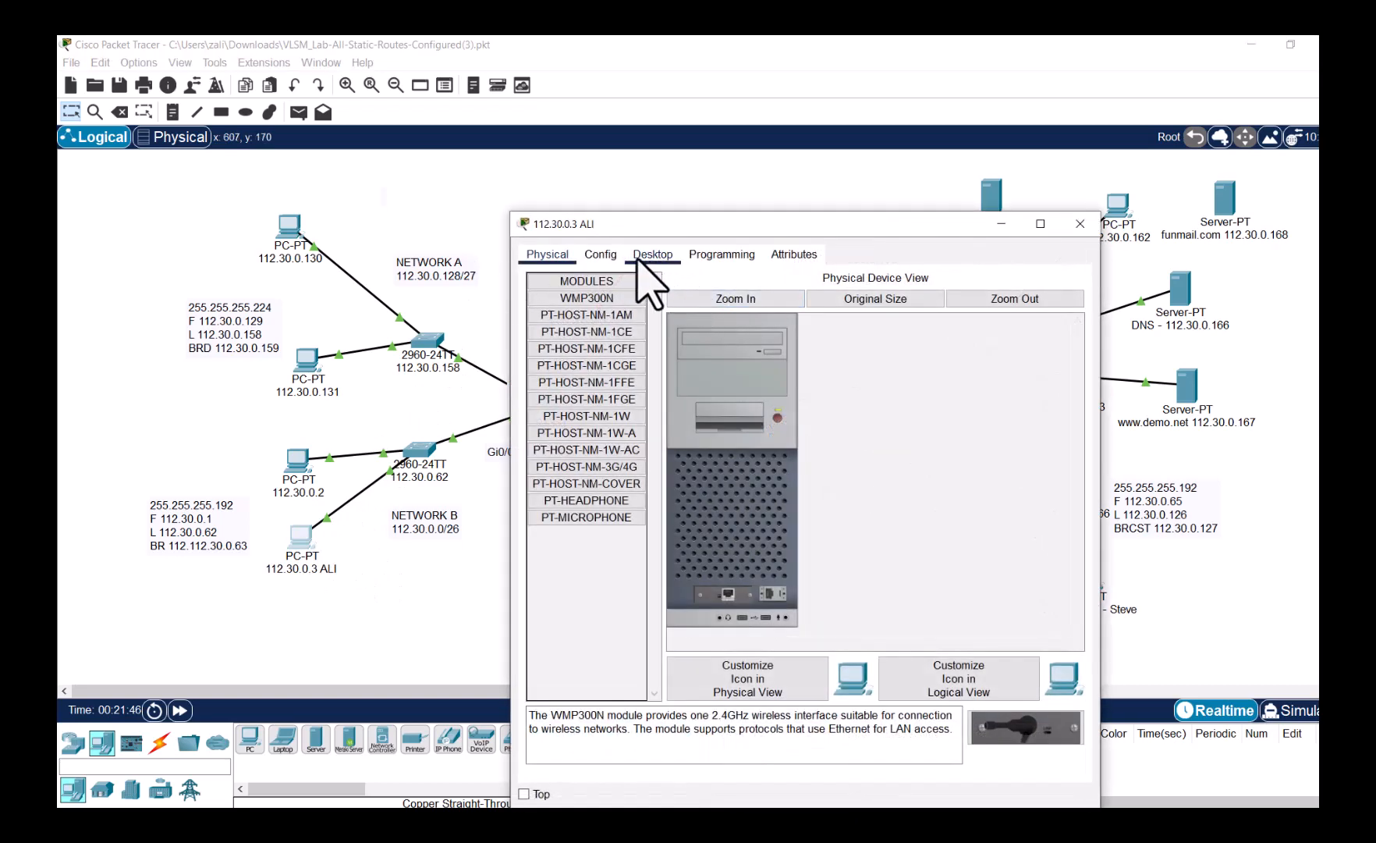
left_click(604, 254)
left_click(631, 256)
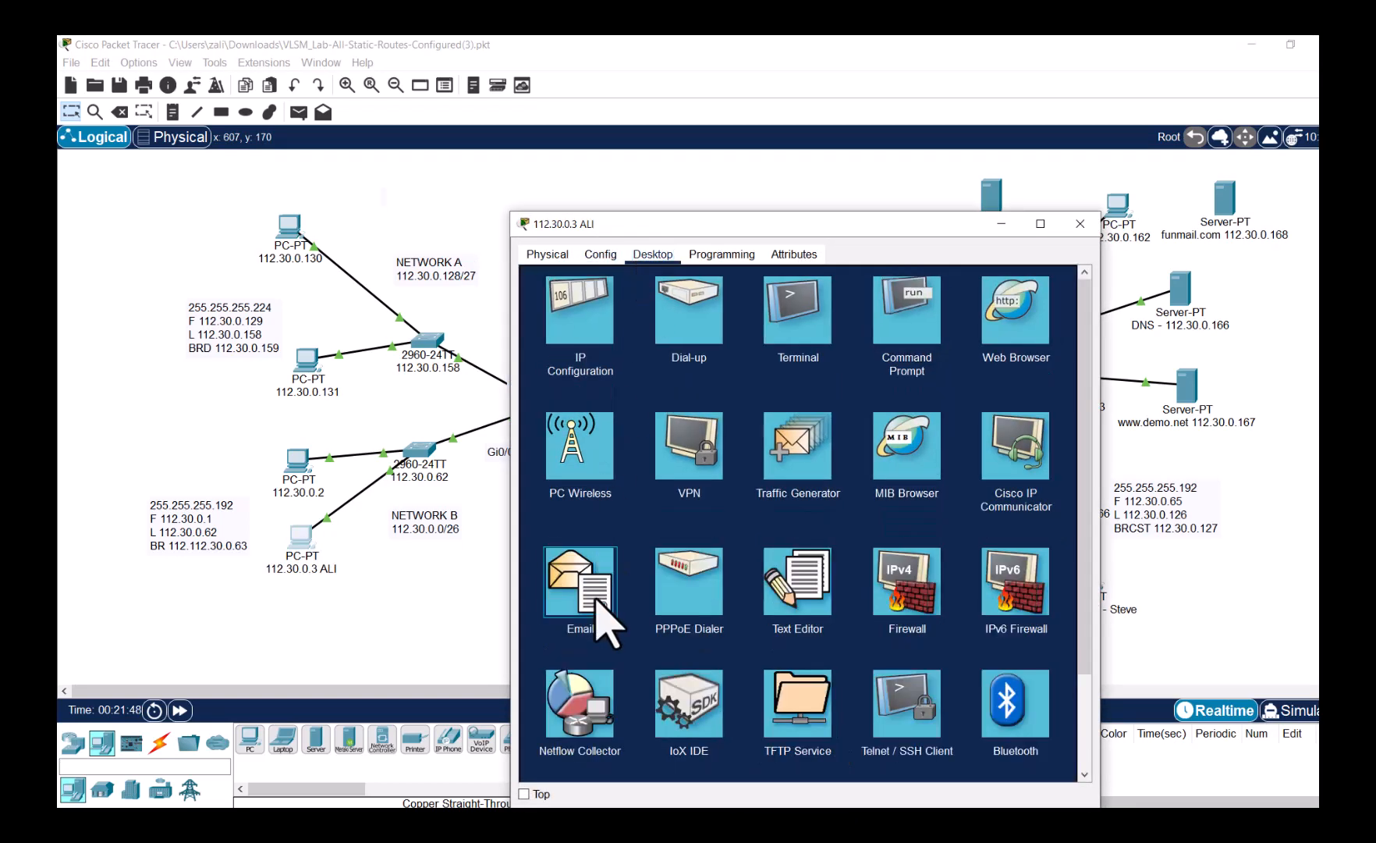
left_click(597, 595)
left_click(632, 323)
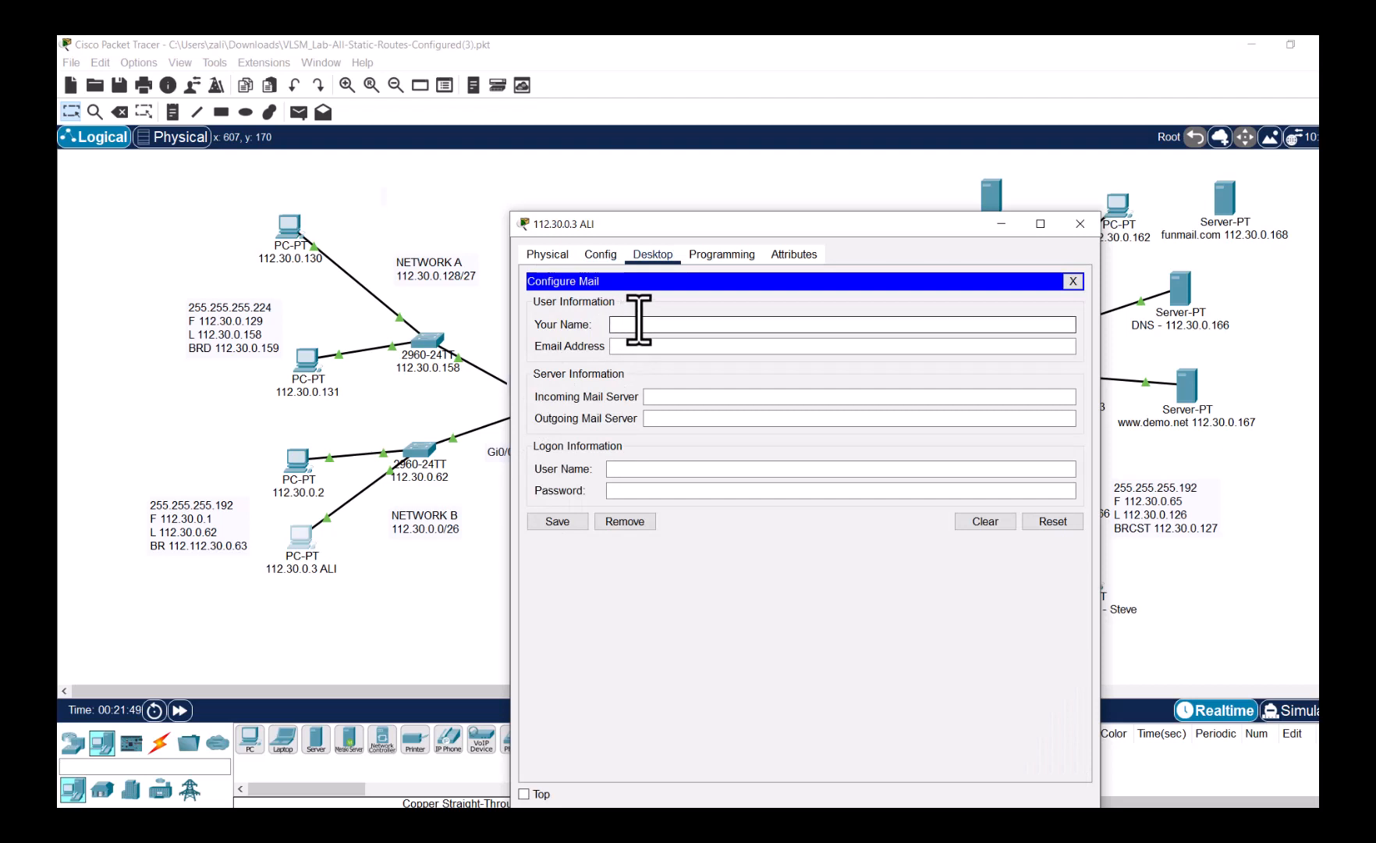
type("fu")
type("unma")
type("il.com")
type("fu")
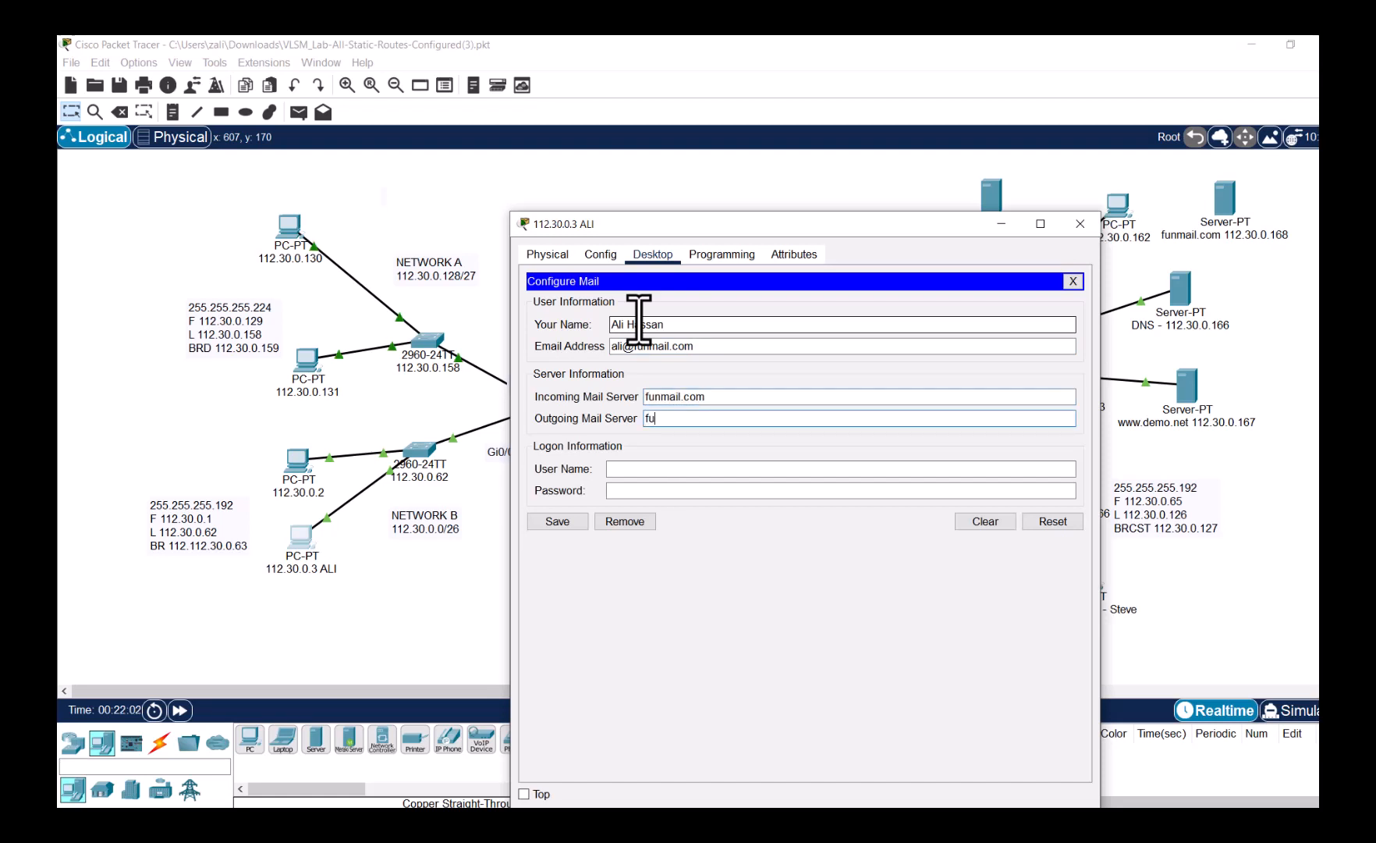
type("nmail.com")
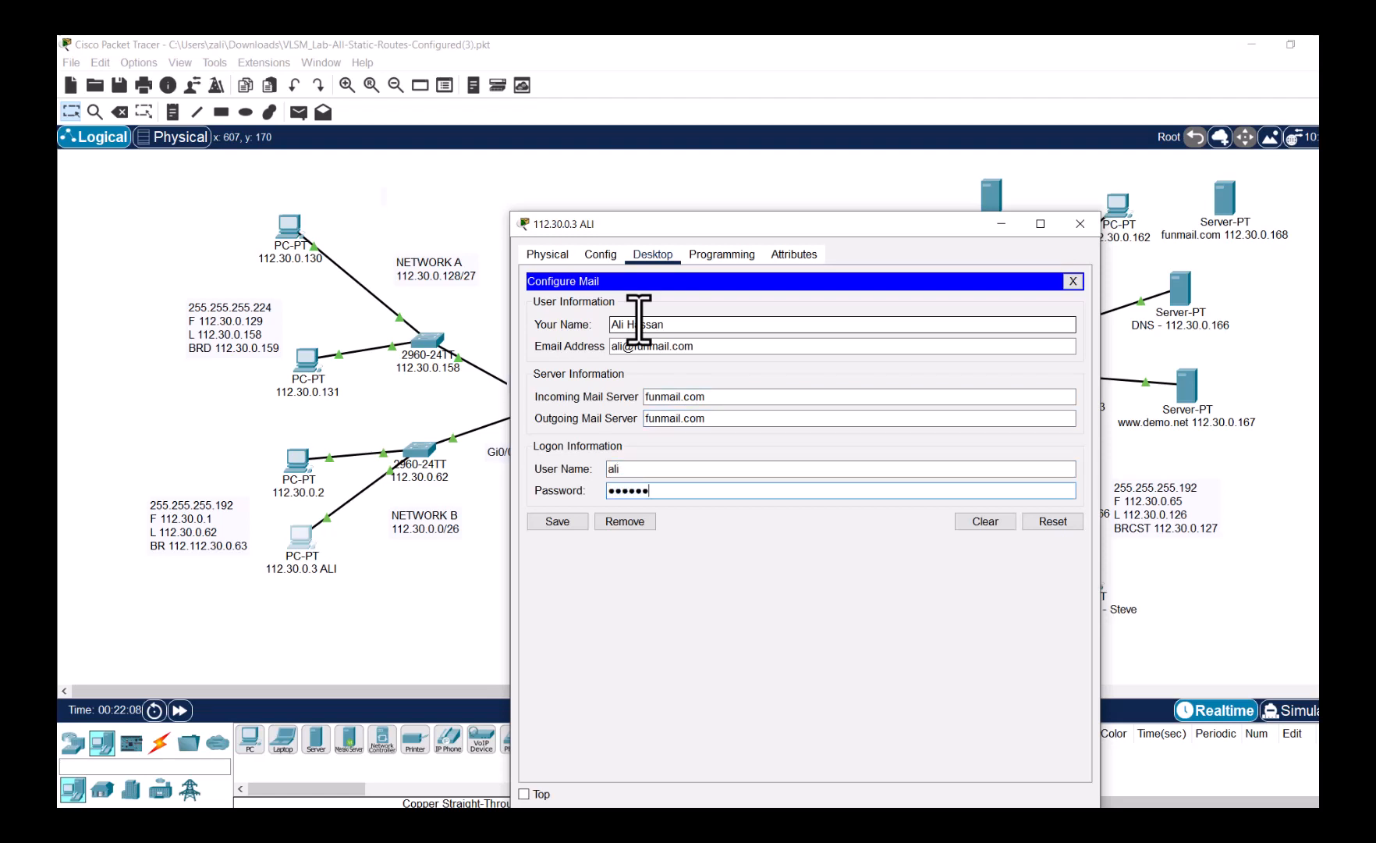
left_click(569, 525)
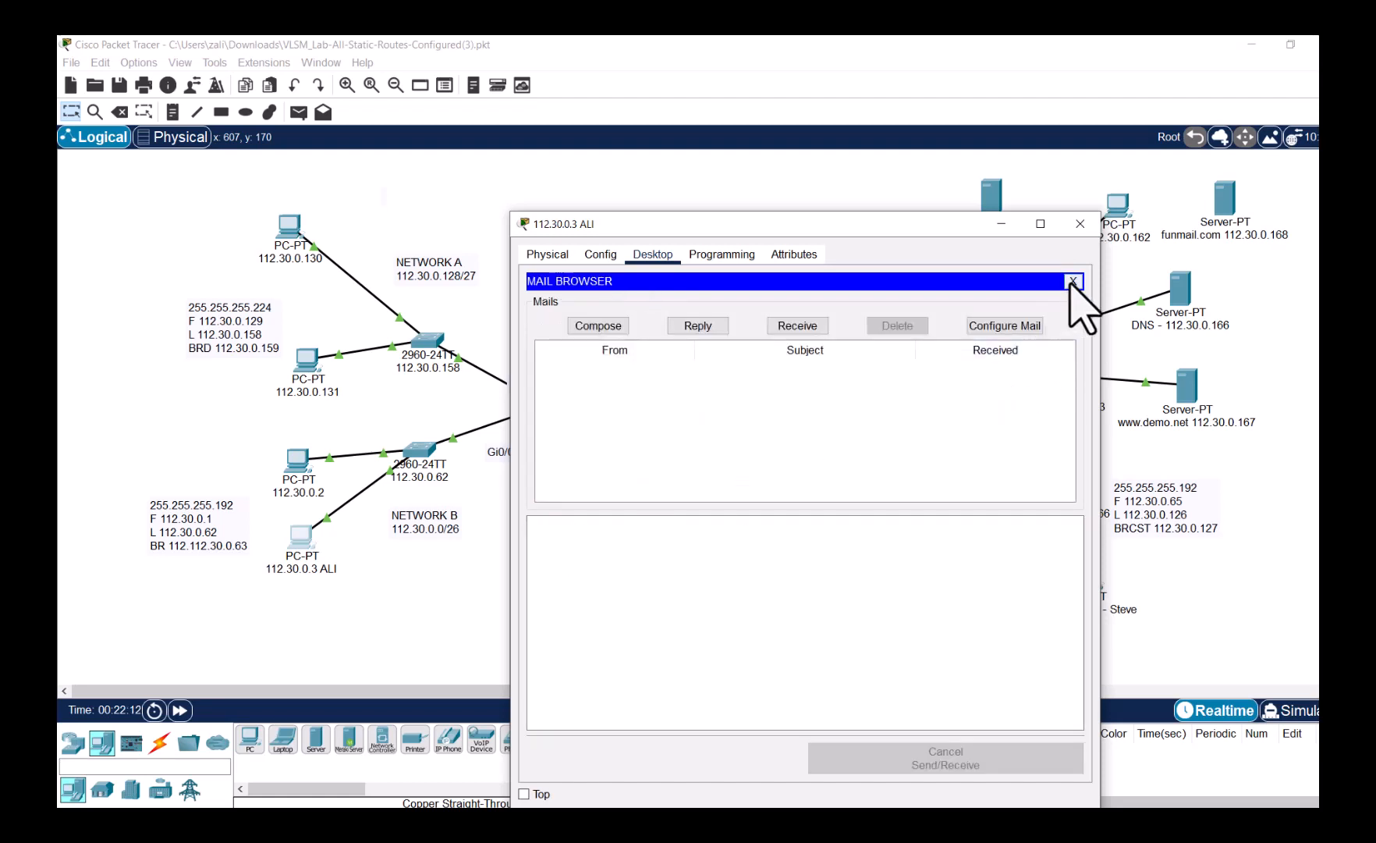
left_click(1073, 281)
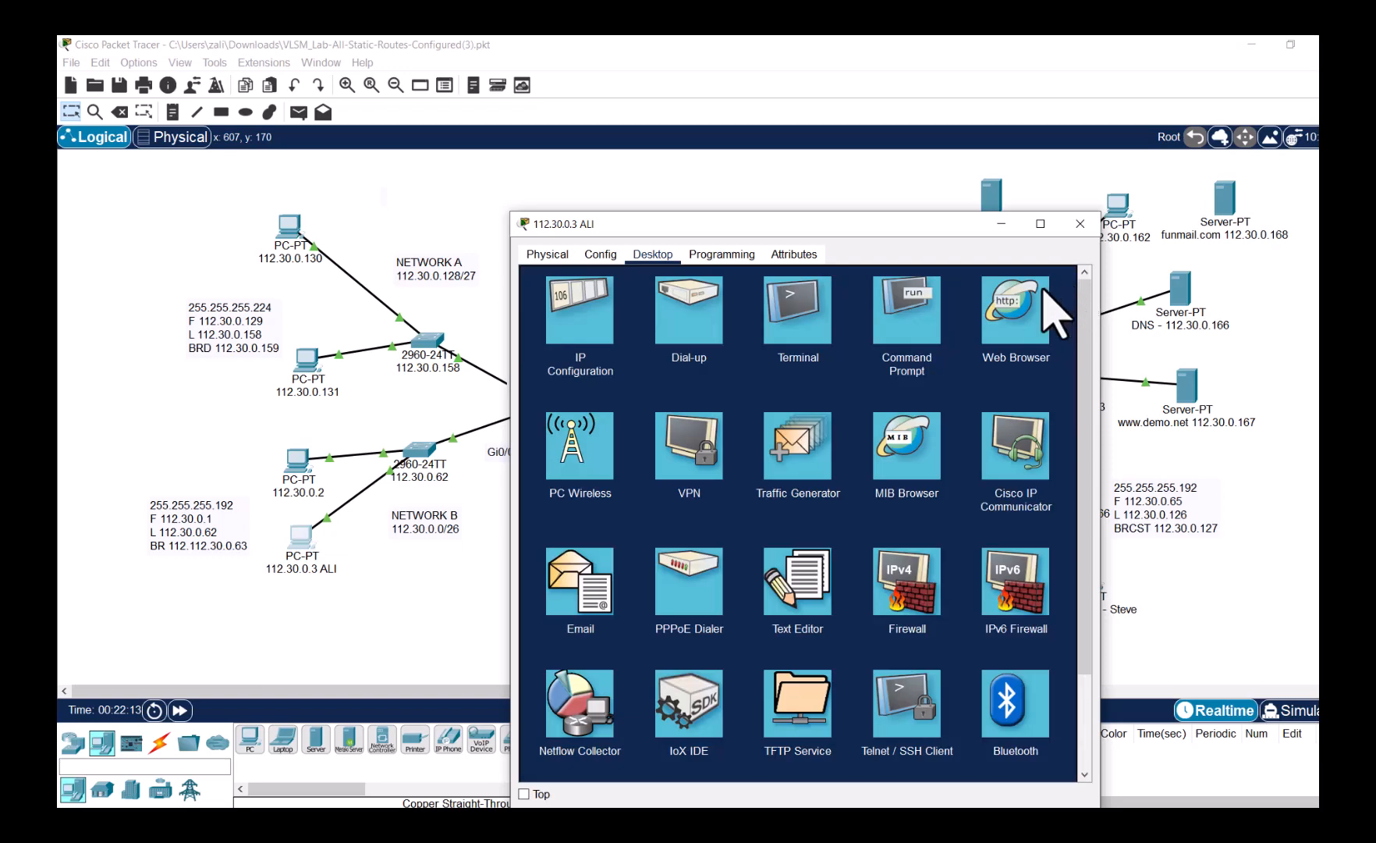
left_click(1080, 224)
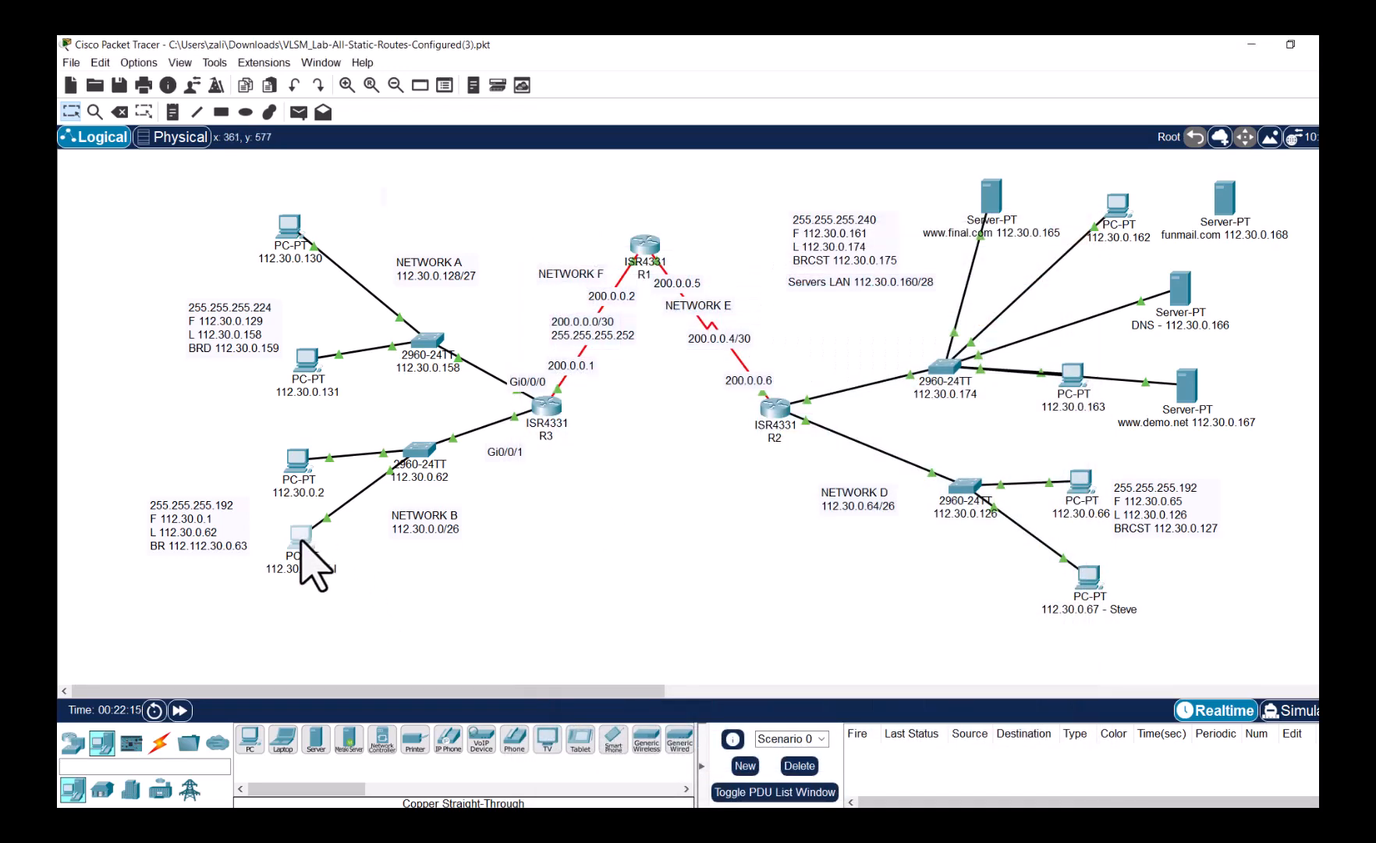
- Nudge PCs 112.30.0.3 and 112.30.0.67 into place and check the PC's empty Mail Browser
mouse_move(300, 532)
left_mouse_down()
mouse_move(308, 566)
mouse_move(305, 549)
left_mouse_up()
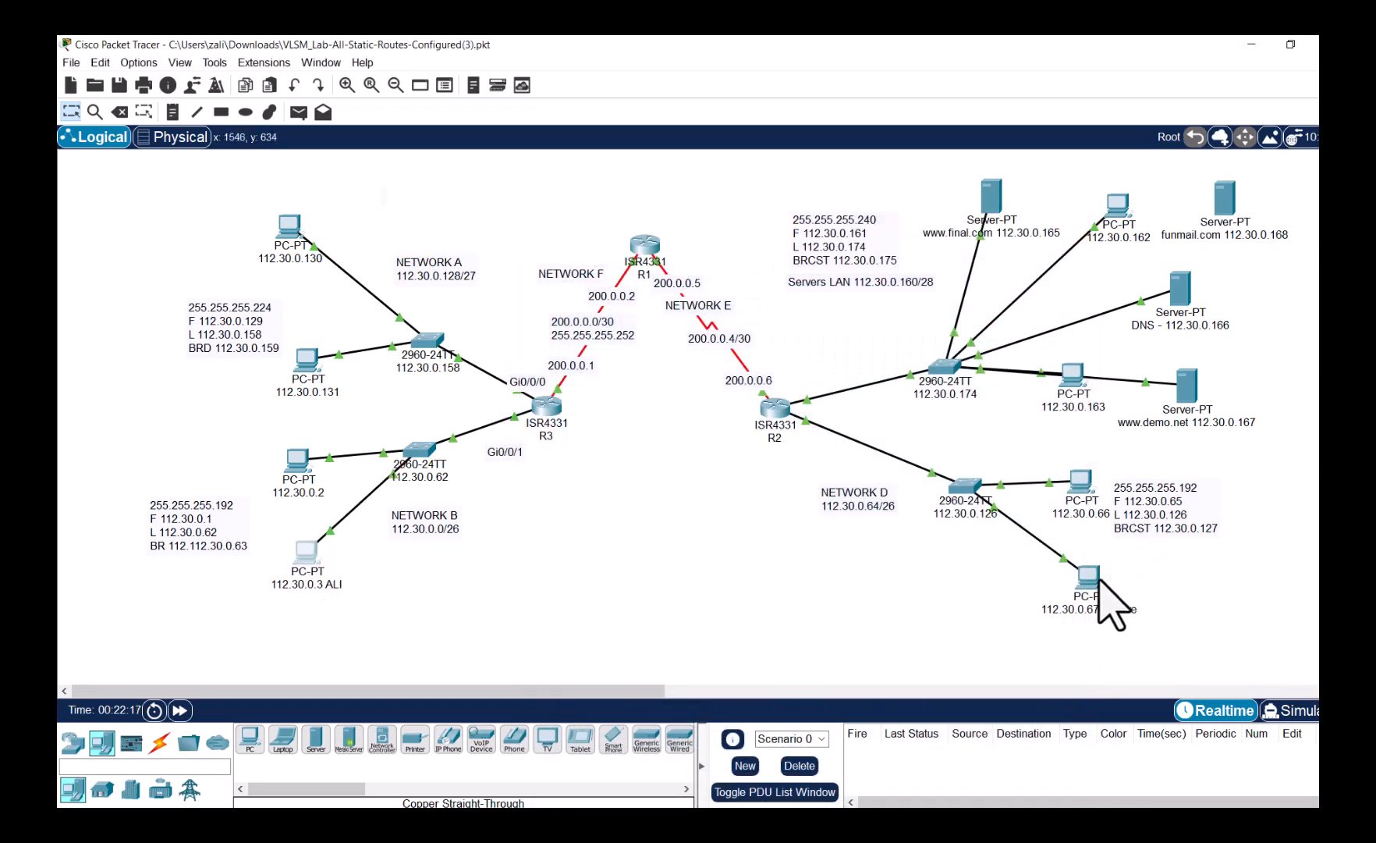
mouse_move(1093, 582)
left_mouse_down()
mouse_move(1066, 601)
mouse_move(1088, 593)
mouse_move(1081, 576)
left_mouse_up()
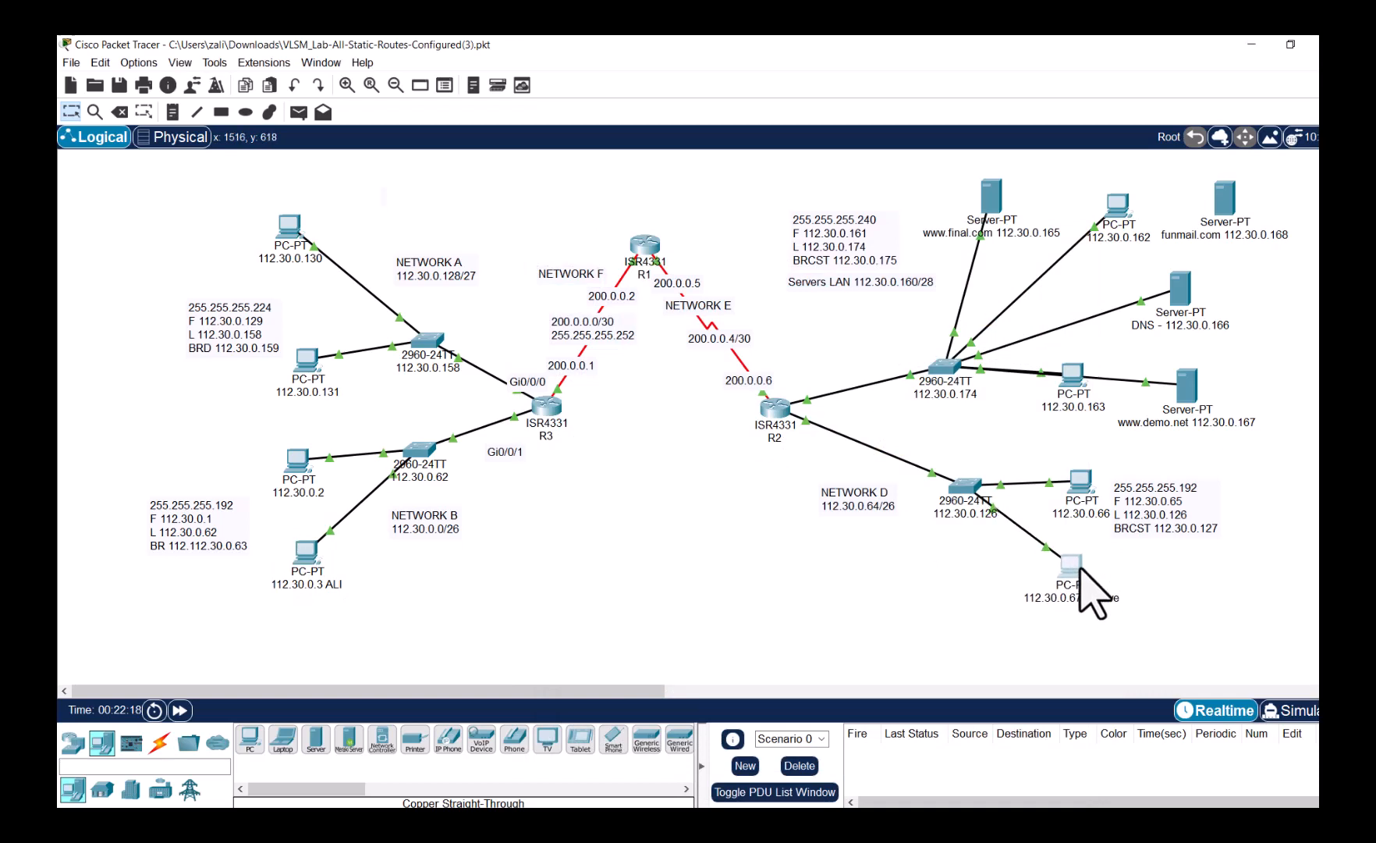
left_click(310, 559)
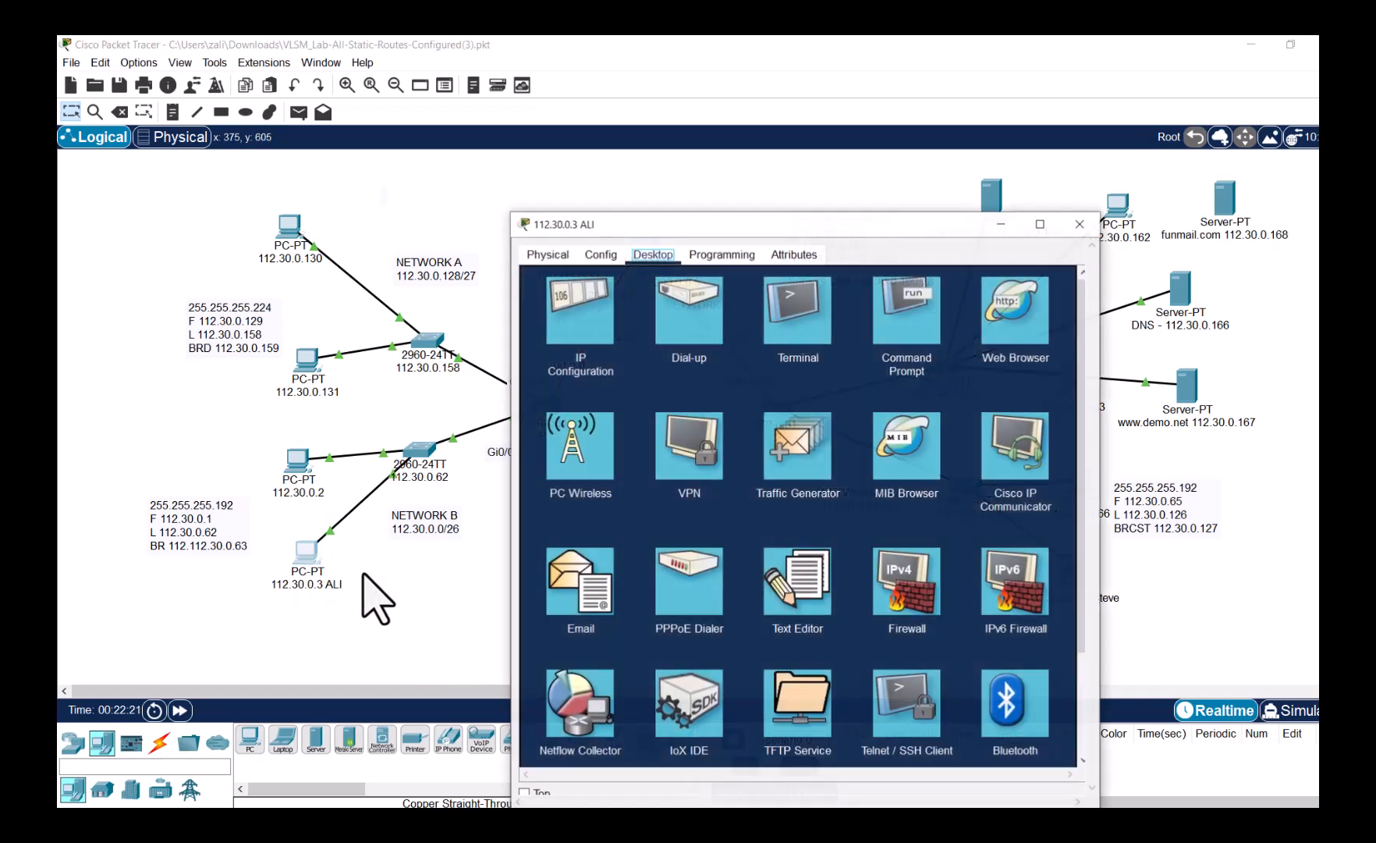
left_click(579, 593)
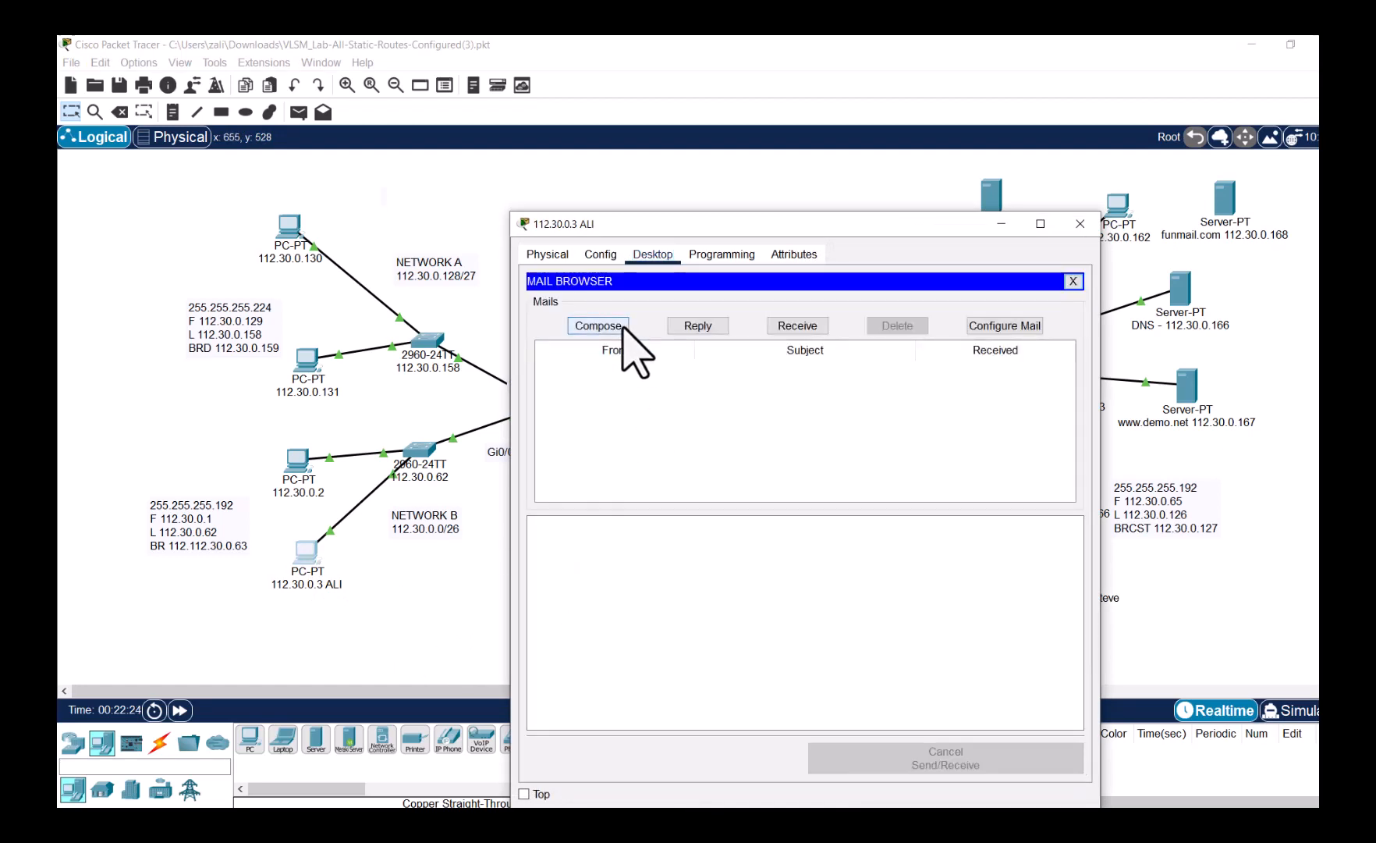
left_click(1080, 224)
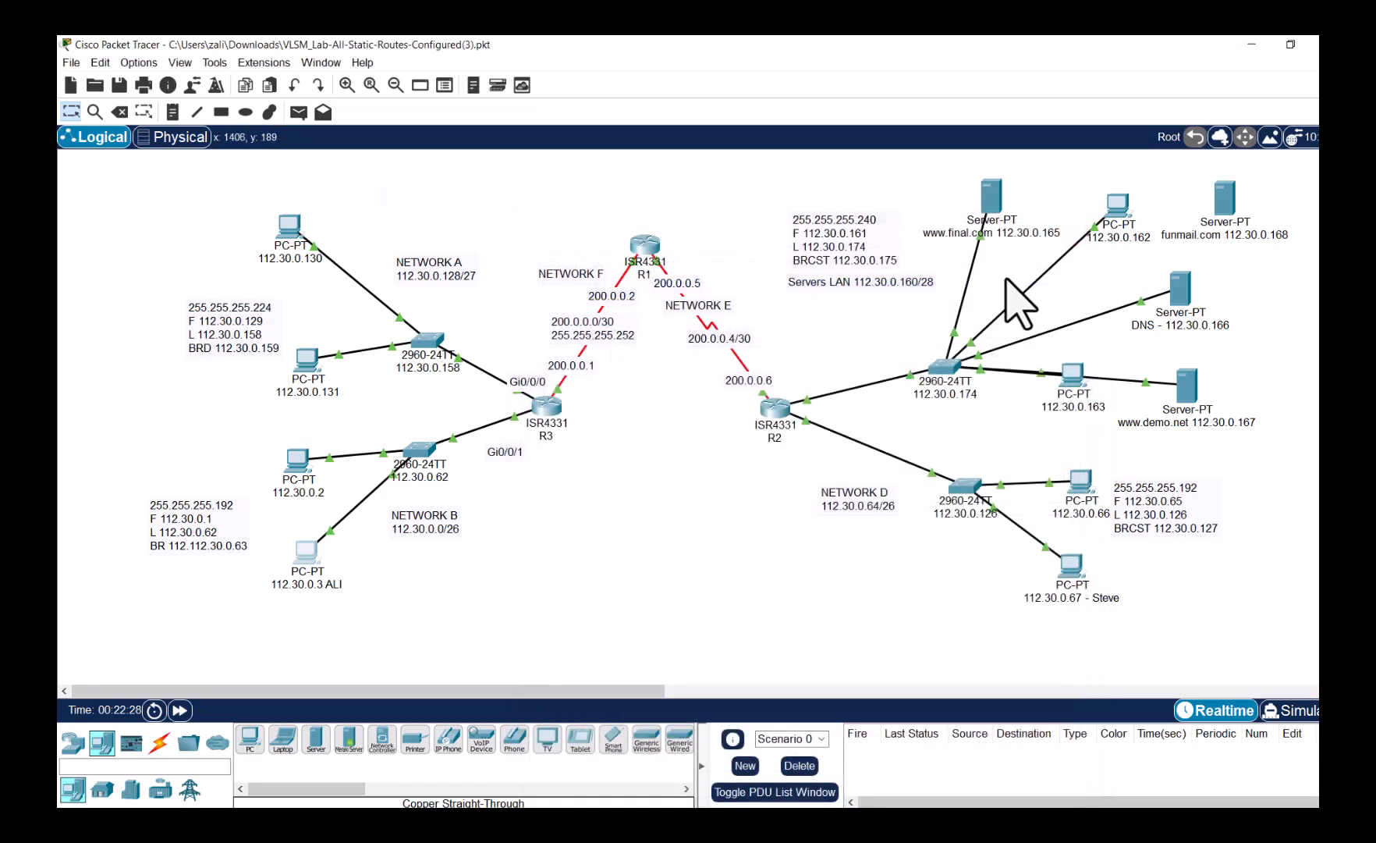
- Add a DNS A record funmail.com → 112.30.0.168 on server 112.30.0.166
left_click(1181, 295)
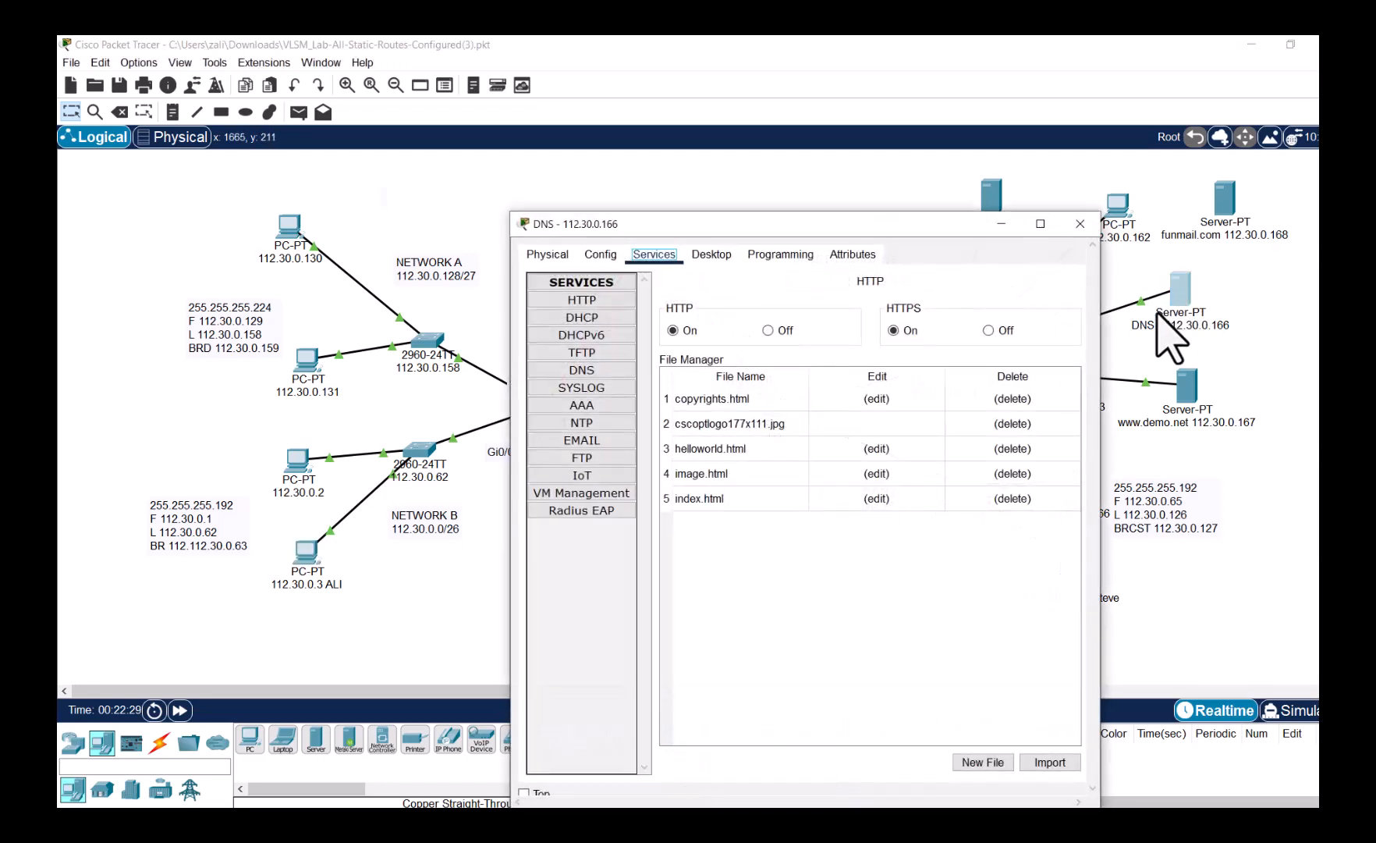
left_click(592, 371)
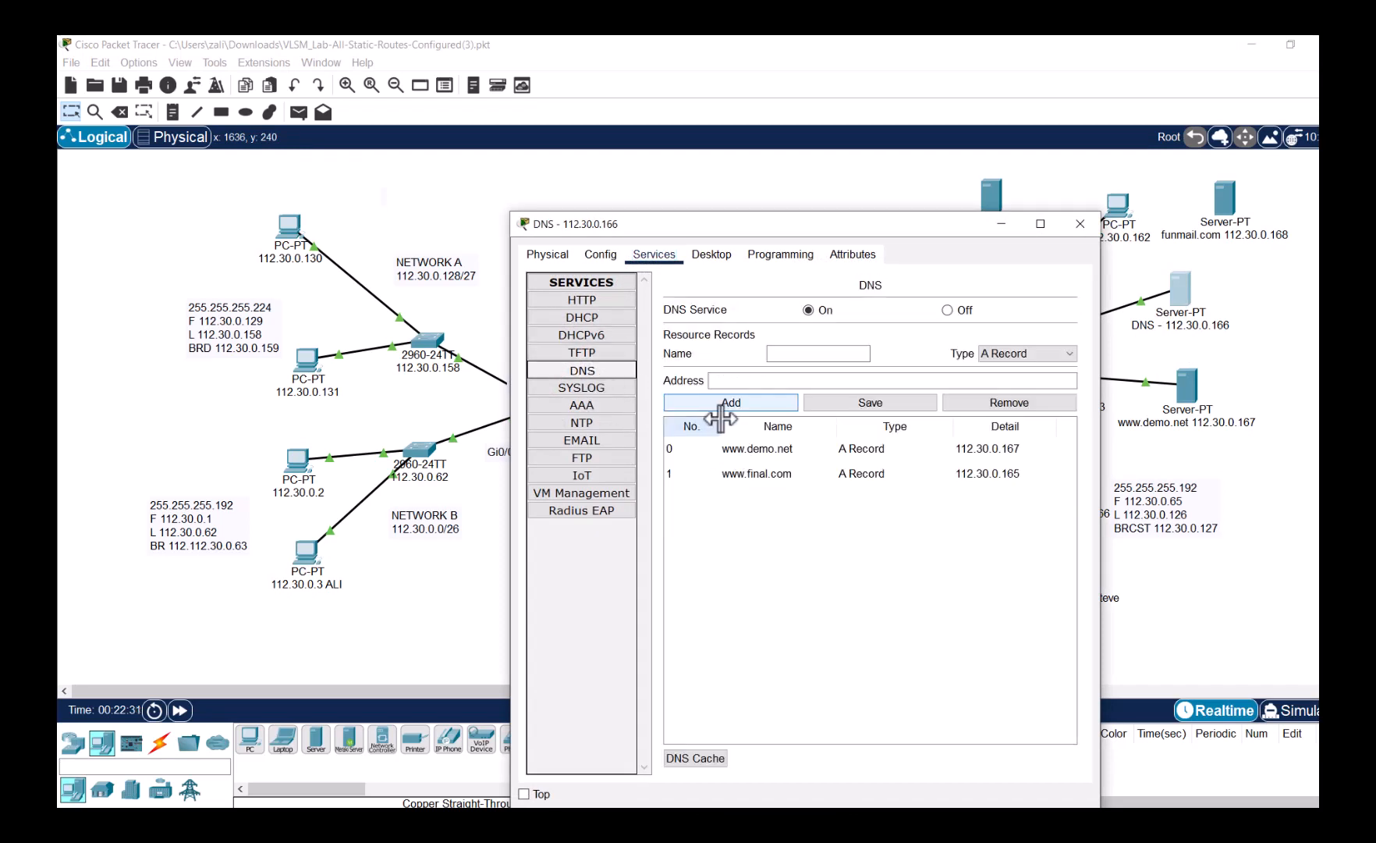
left_click(782, 353)
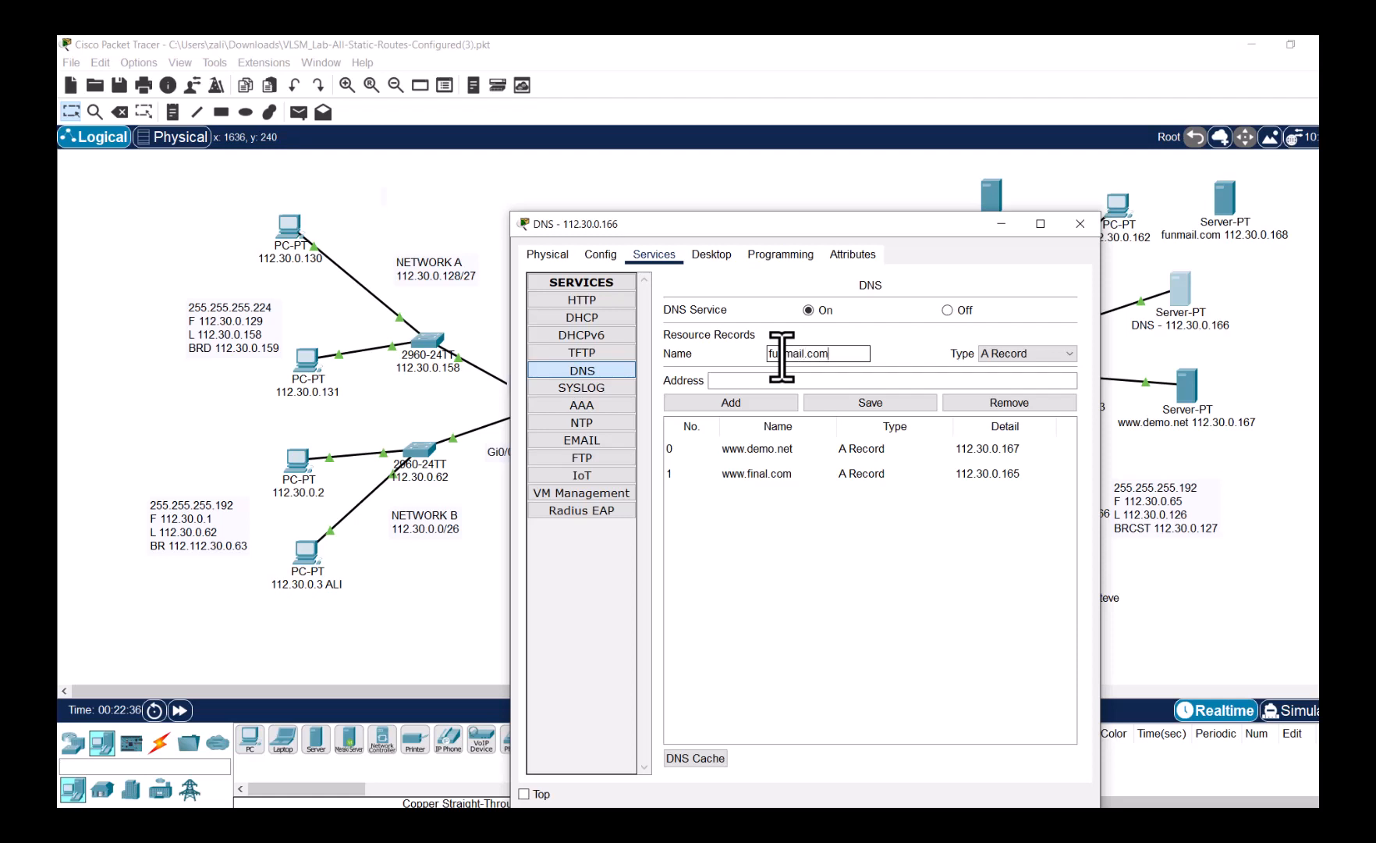
left_click(770, 380)
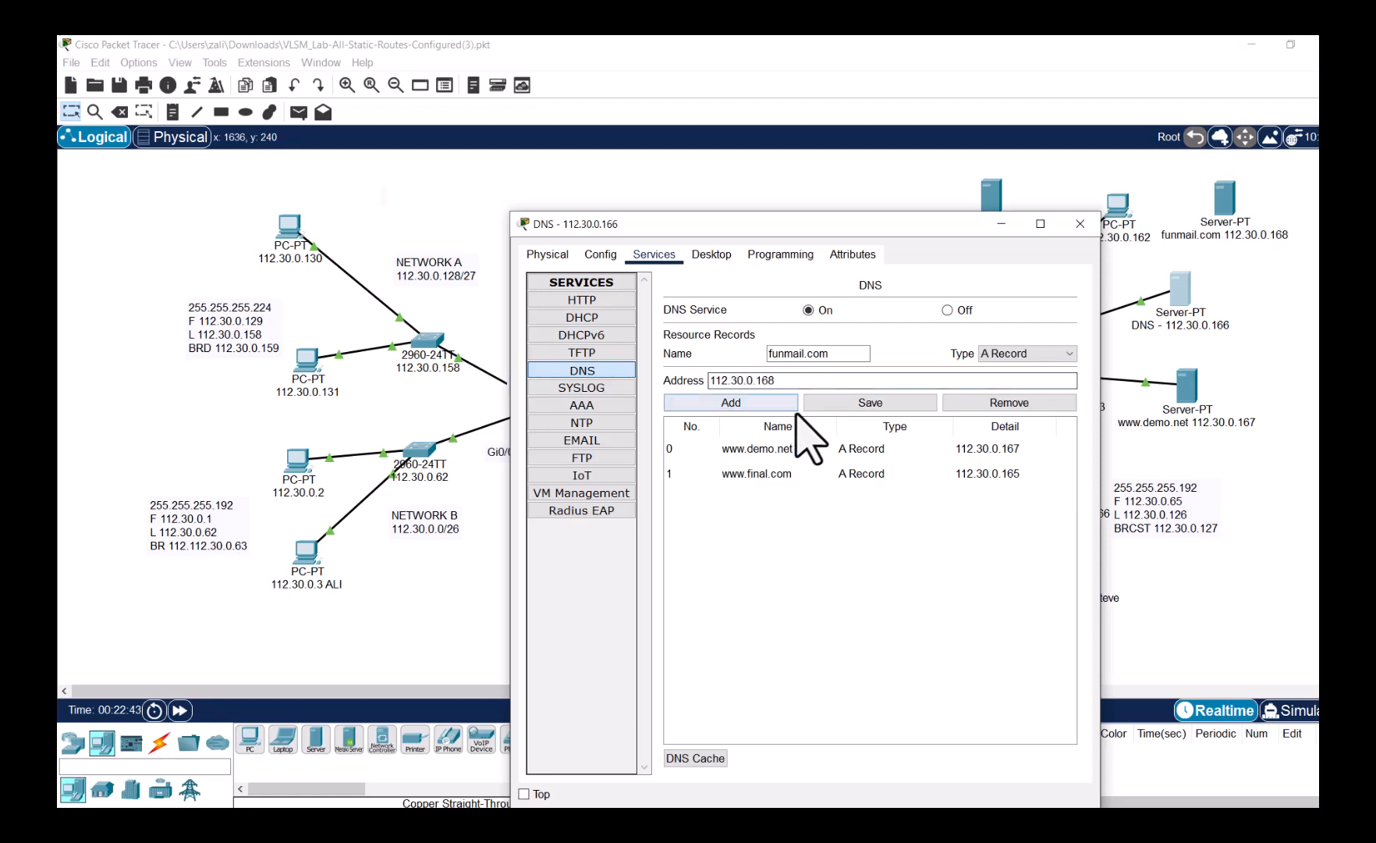
left_click(786, 405)
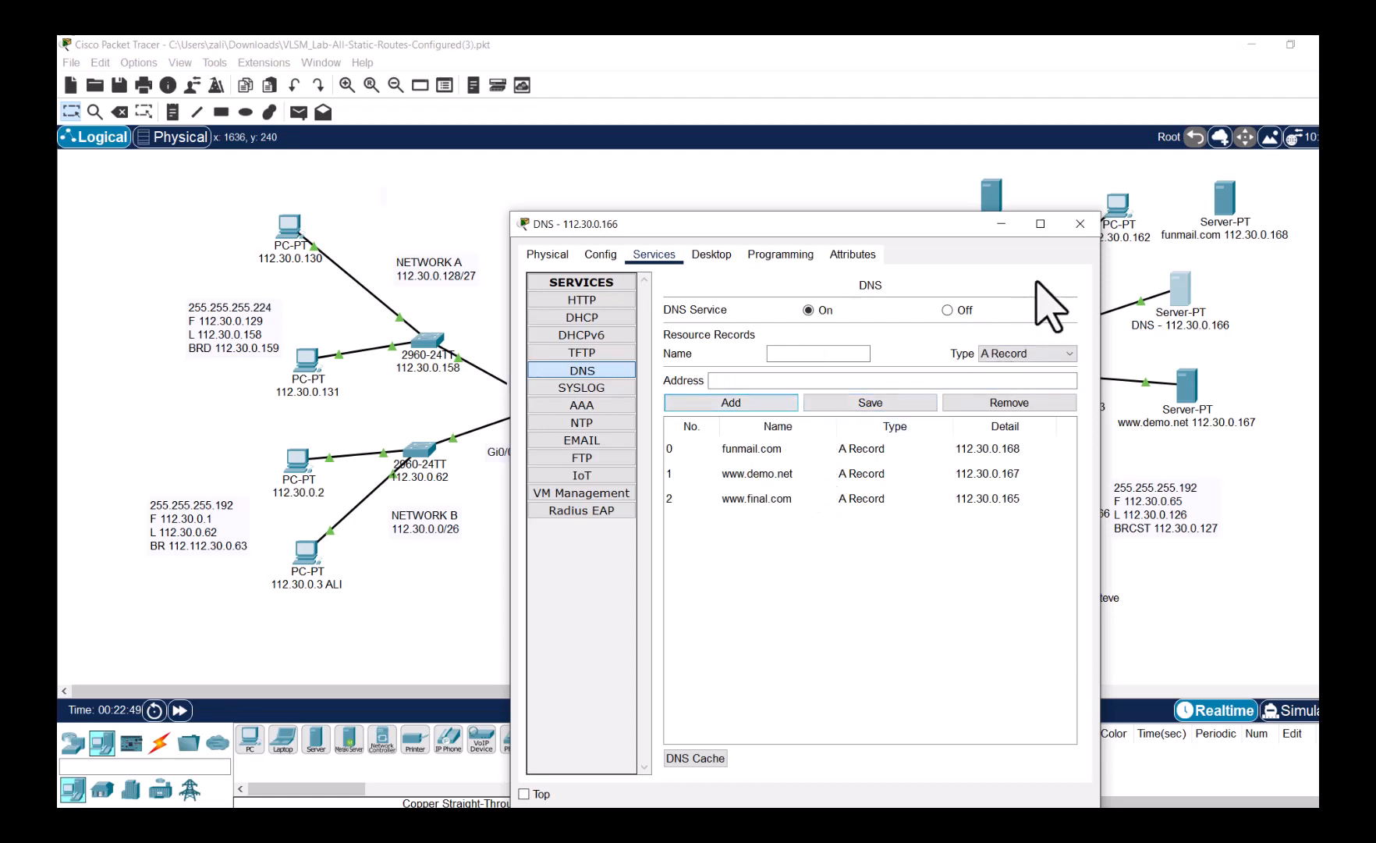
left_click(1080, 225)
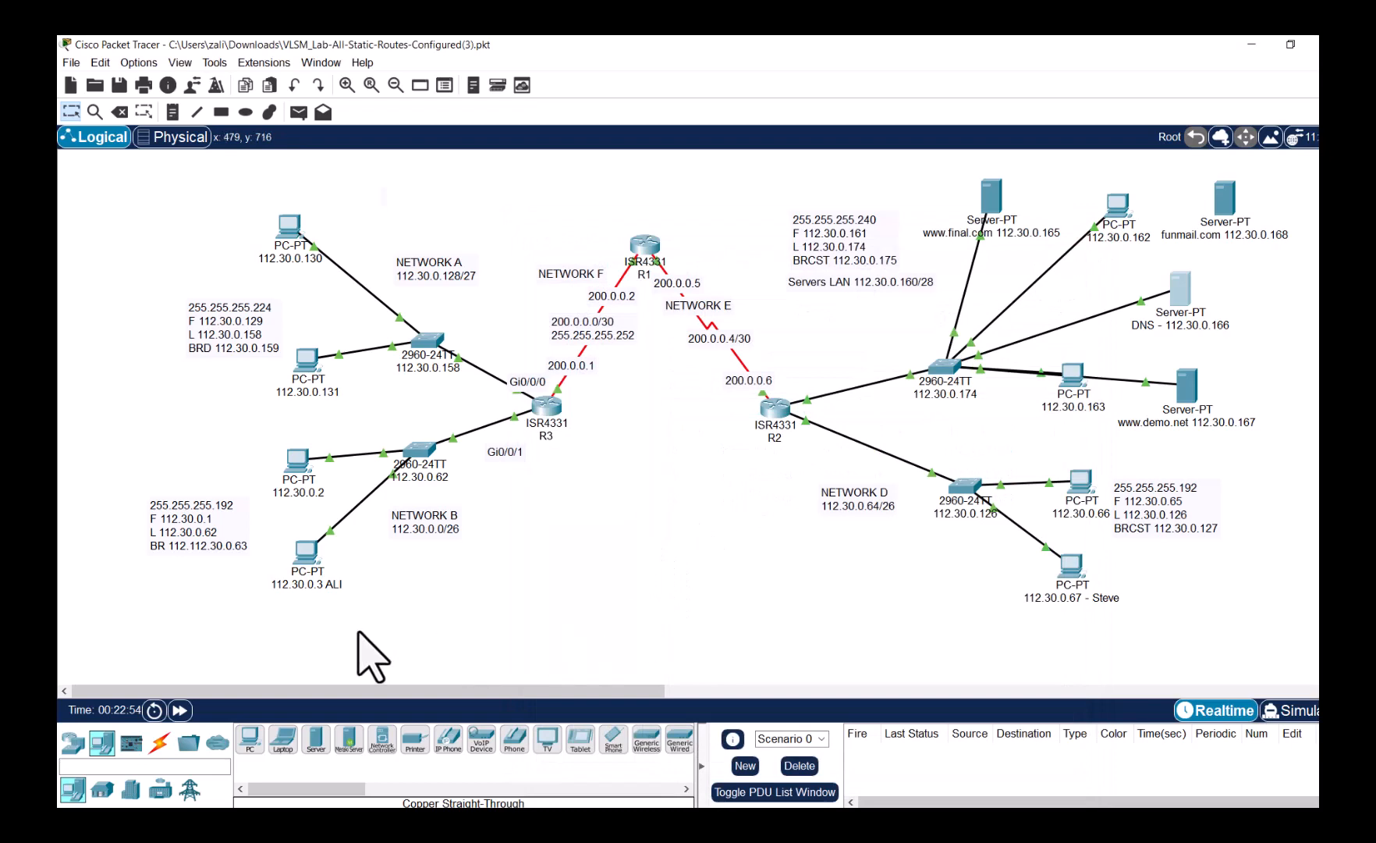
- Replace PC 112.30.0.3's DNS server 0.0.0.0 with 112.30.0.166 and reopen its desktop
mouse_move(312, 551)
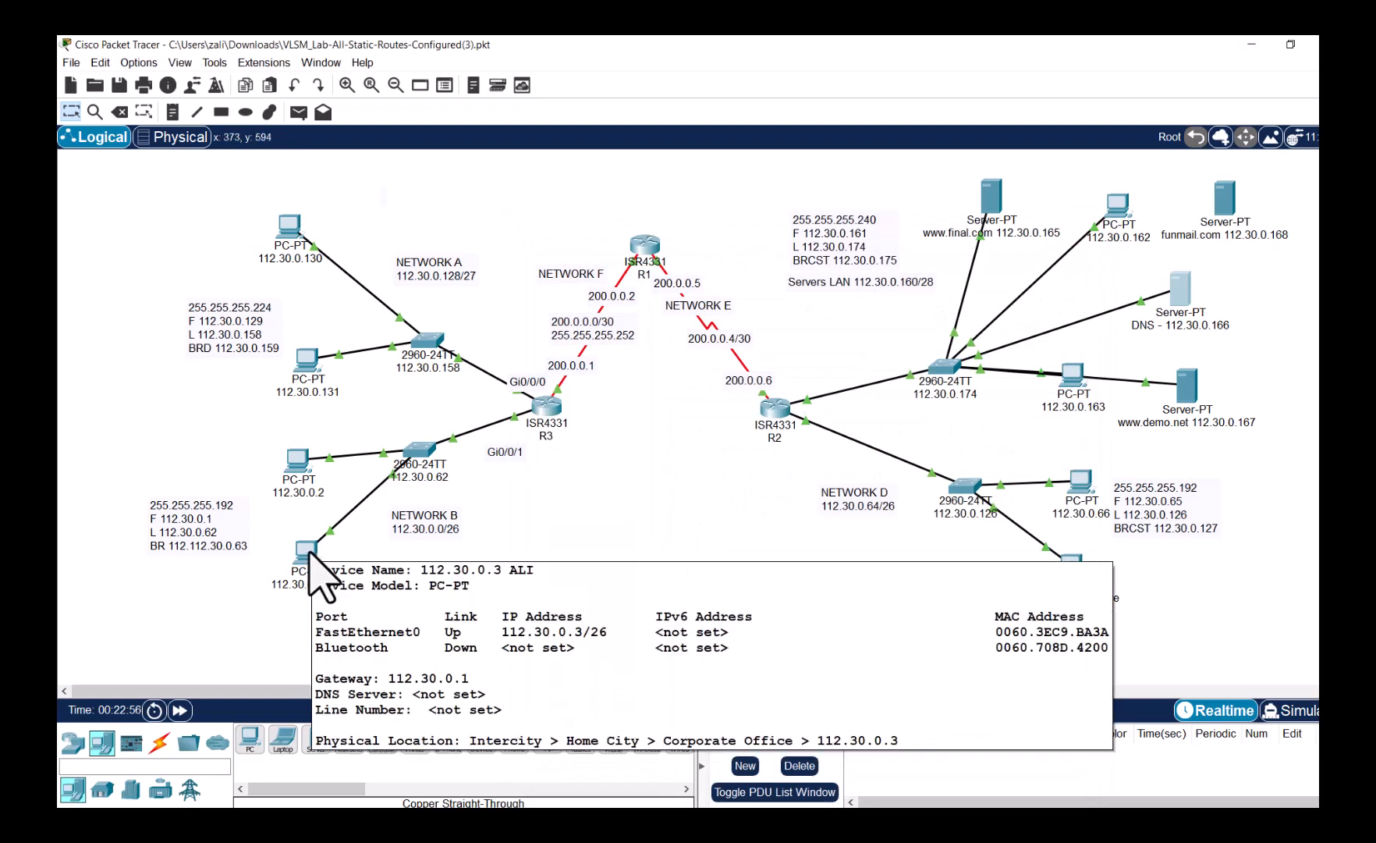
left_click(316, 555)
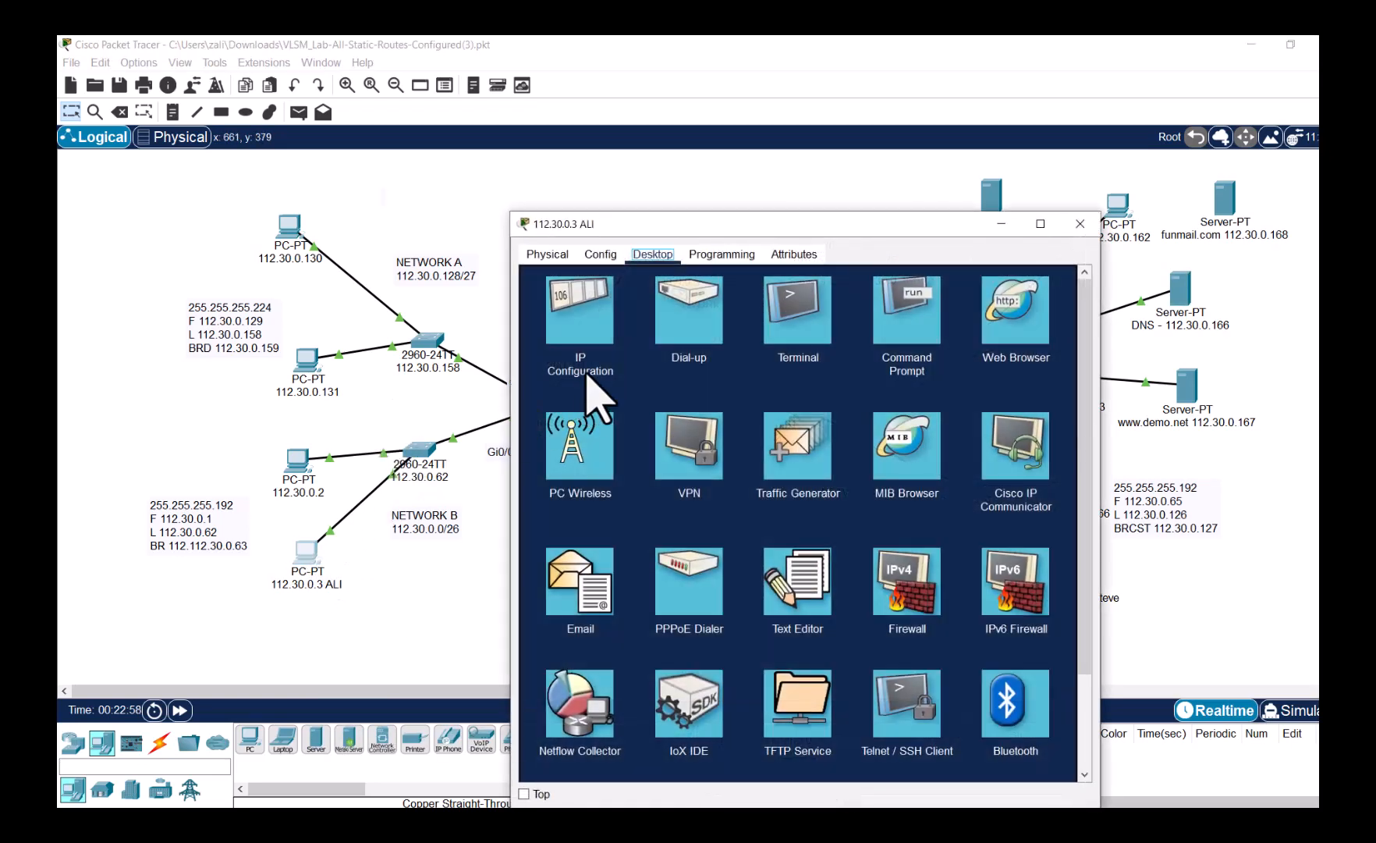
left_click(591, 347)
left_click(753, 425)
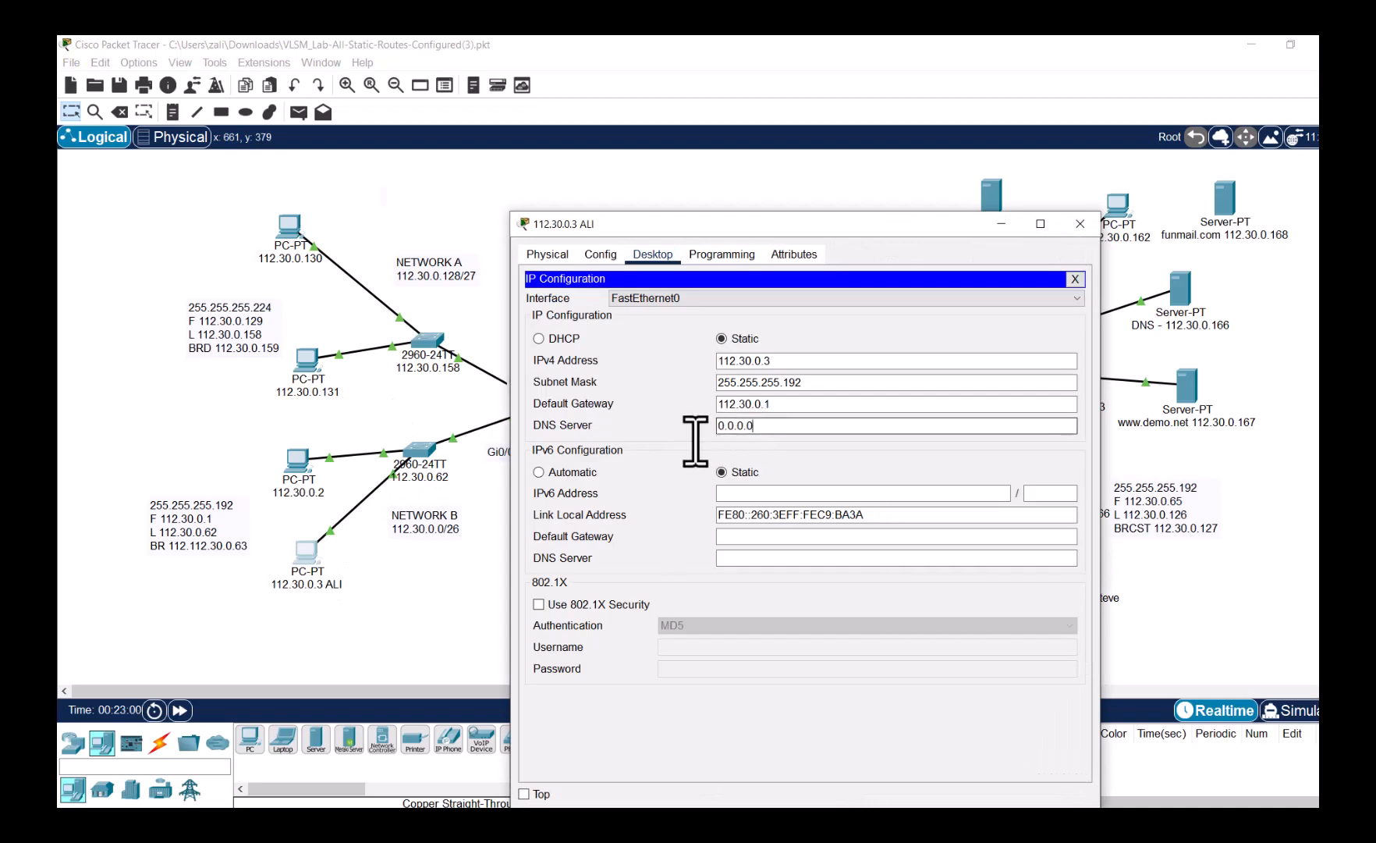
key("ctrl+a")
type("11")
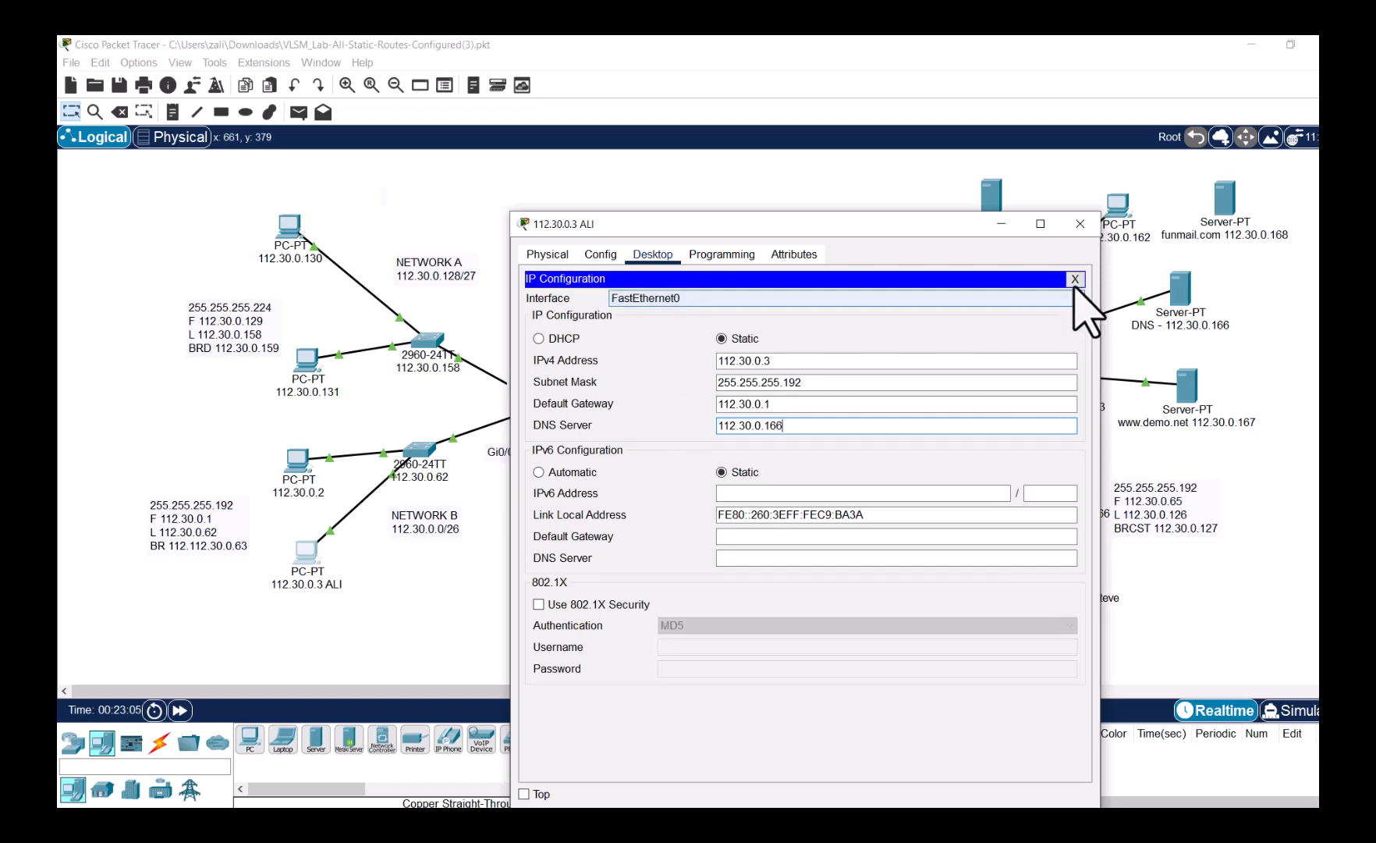
left_click(1075, 279)
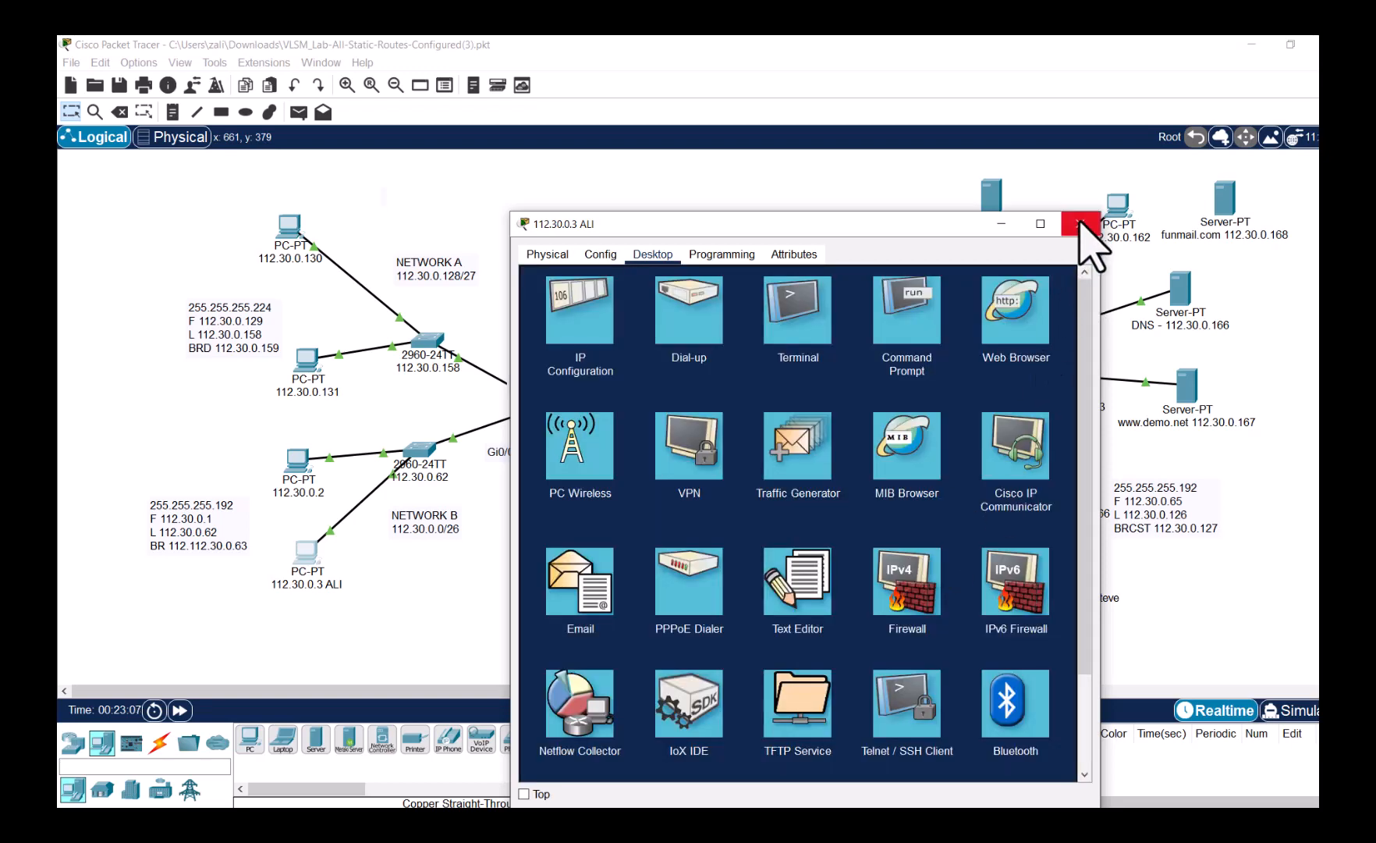
left_click(1080, 224)
left_click(303, 556)
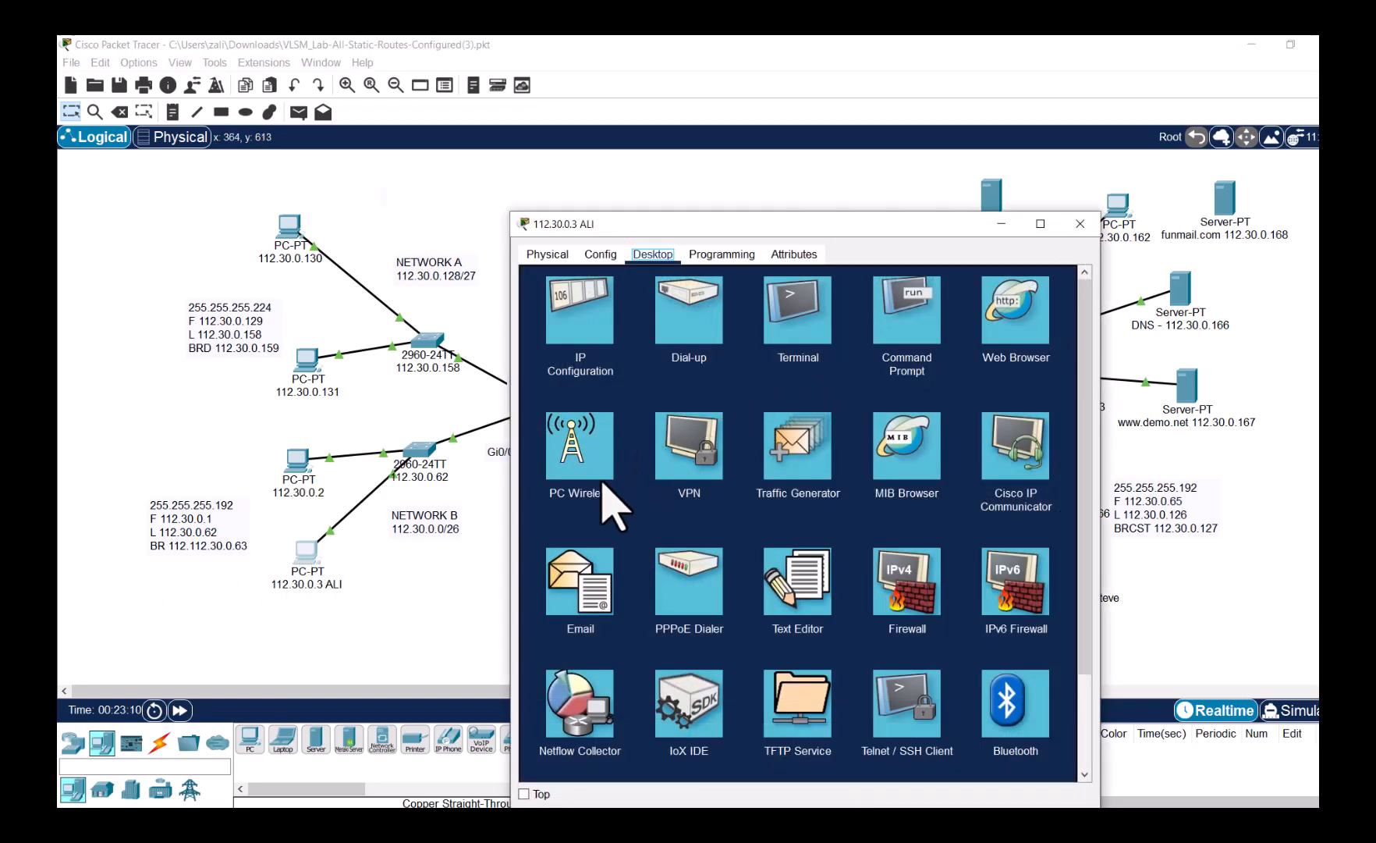
- Send a test mail from PC 112.30.0.3, dismiss the connection timeout error, and retry
left_click(580, 581)
left_click(612, 326)
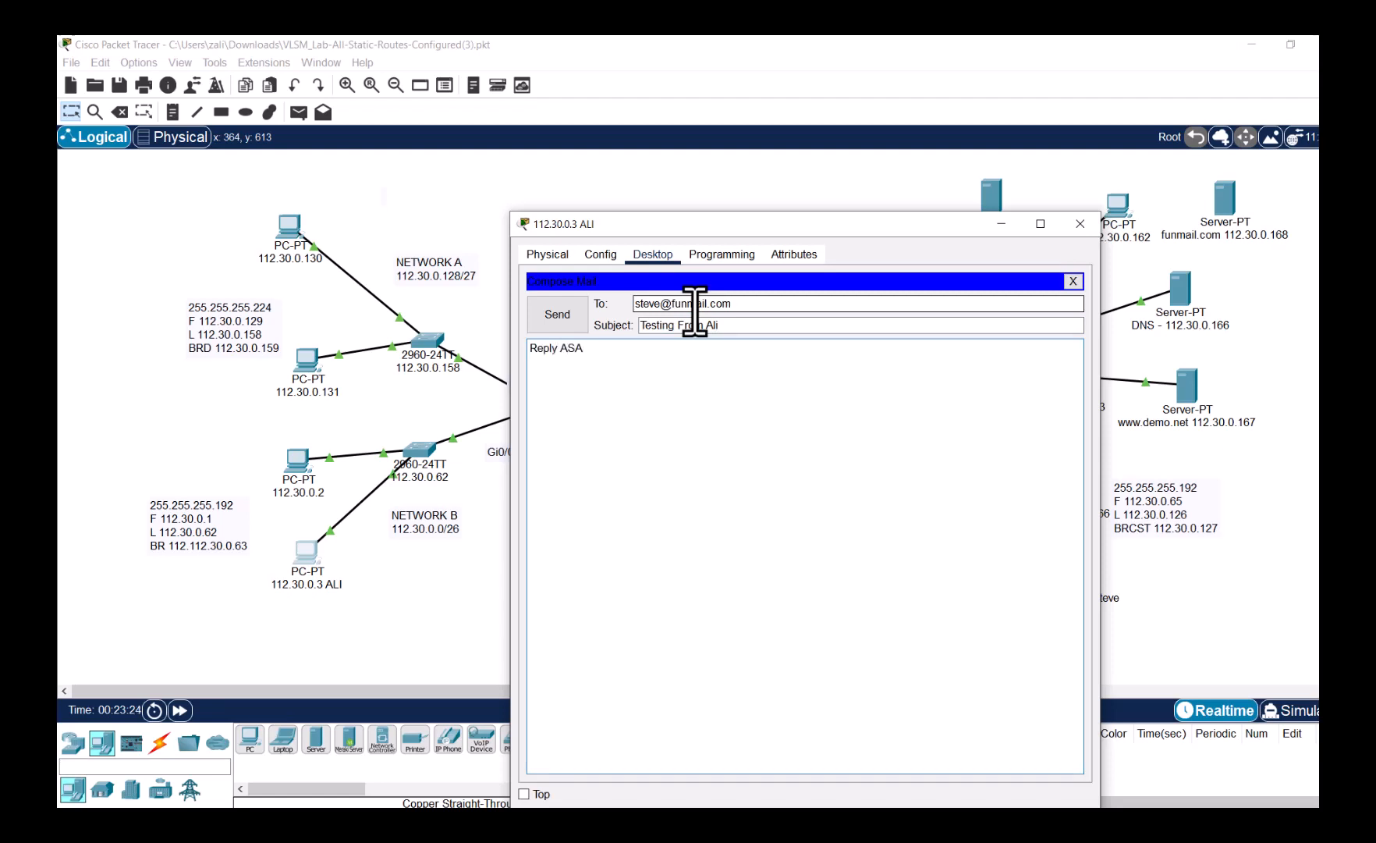
left_click(581, 320)
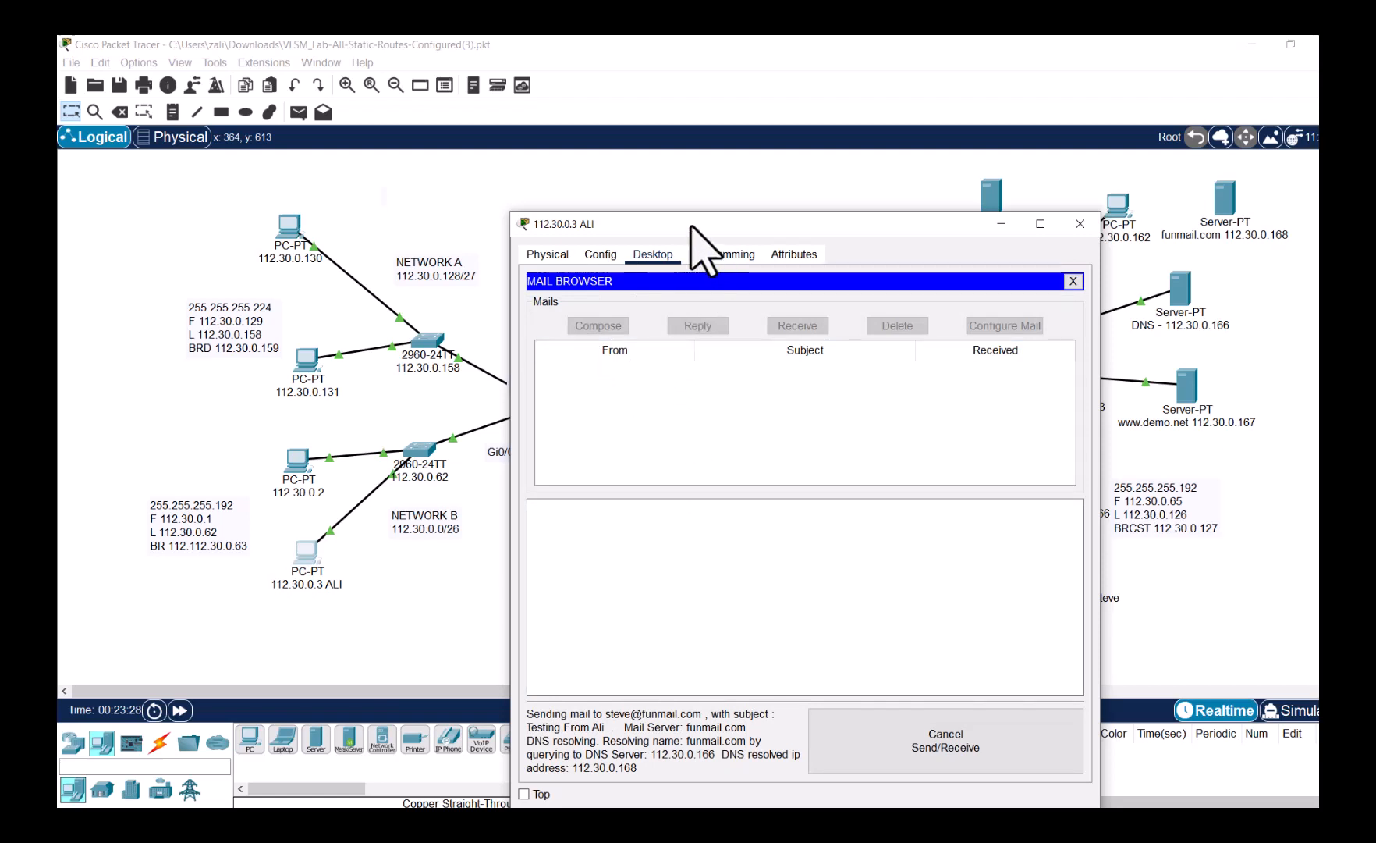
left_click_drag(691, 226, 617, 143)
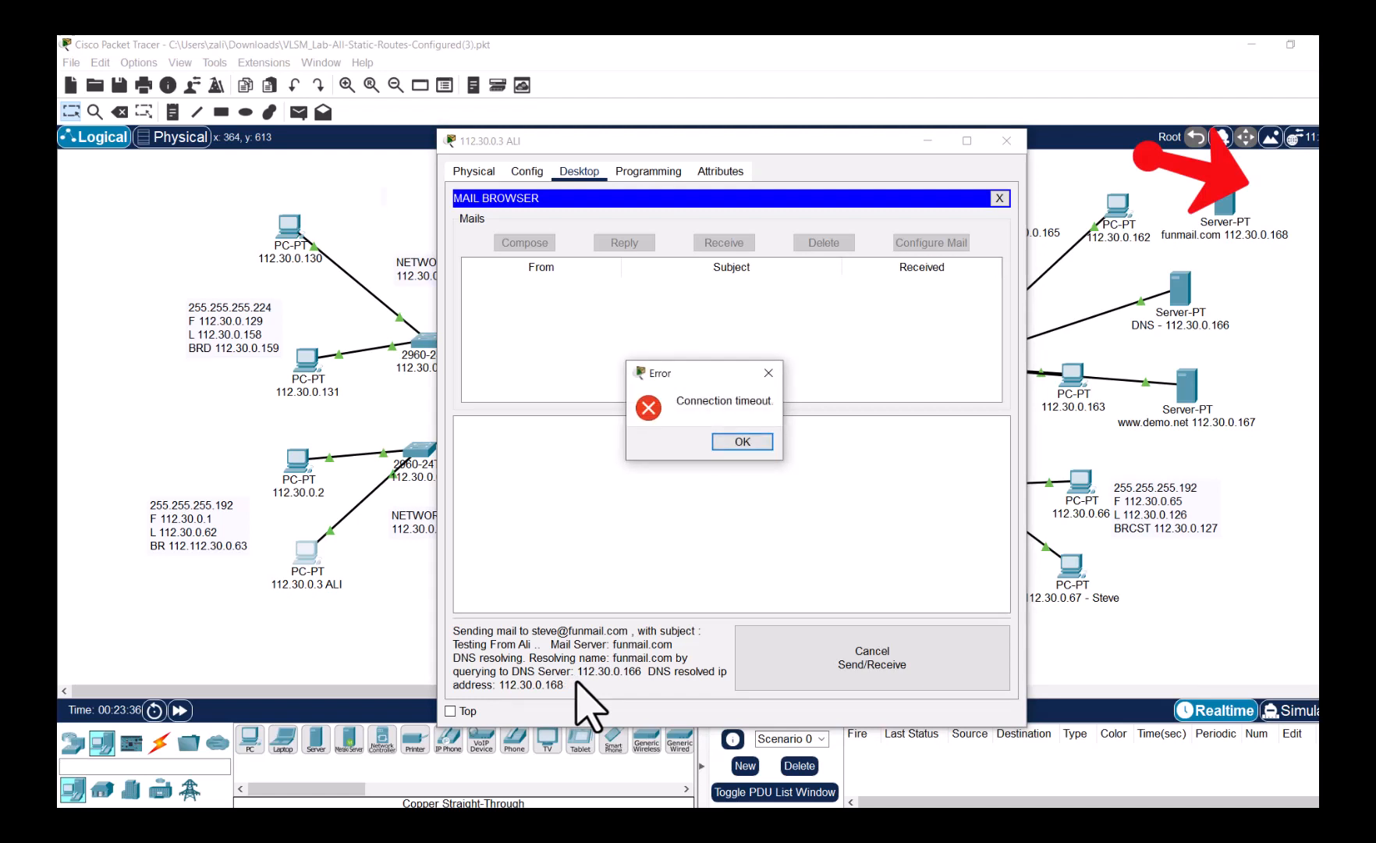
left_click(743, 444)
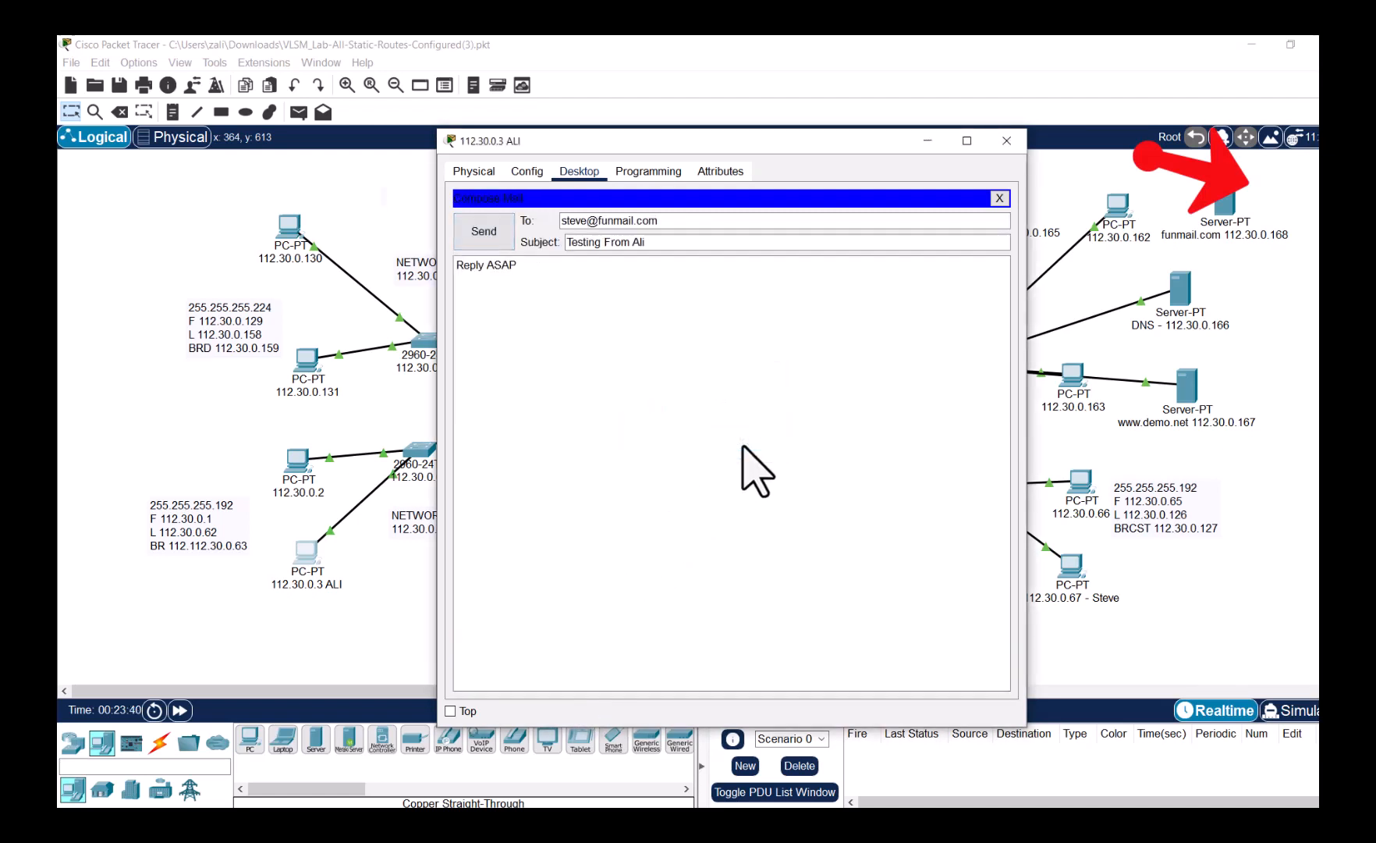
left_click(481, 238)
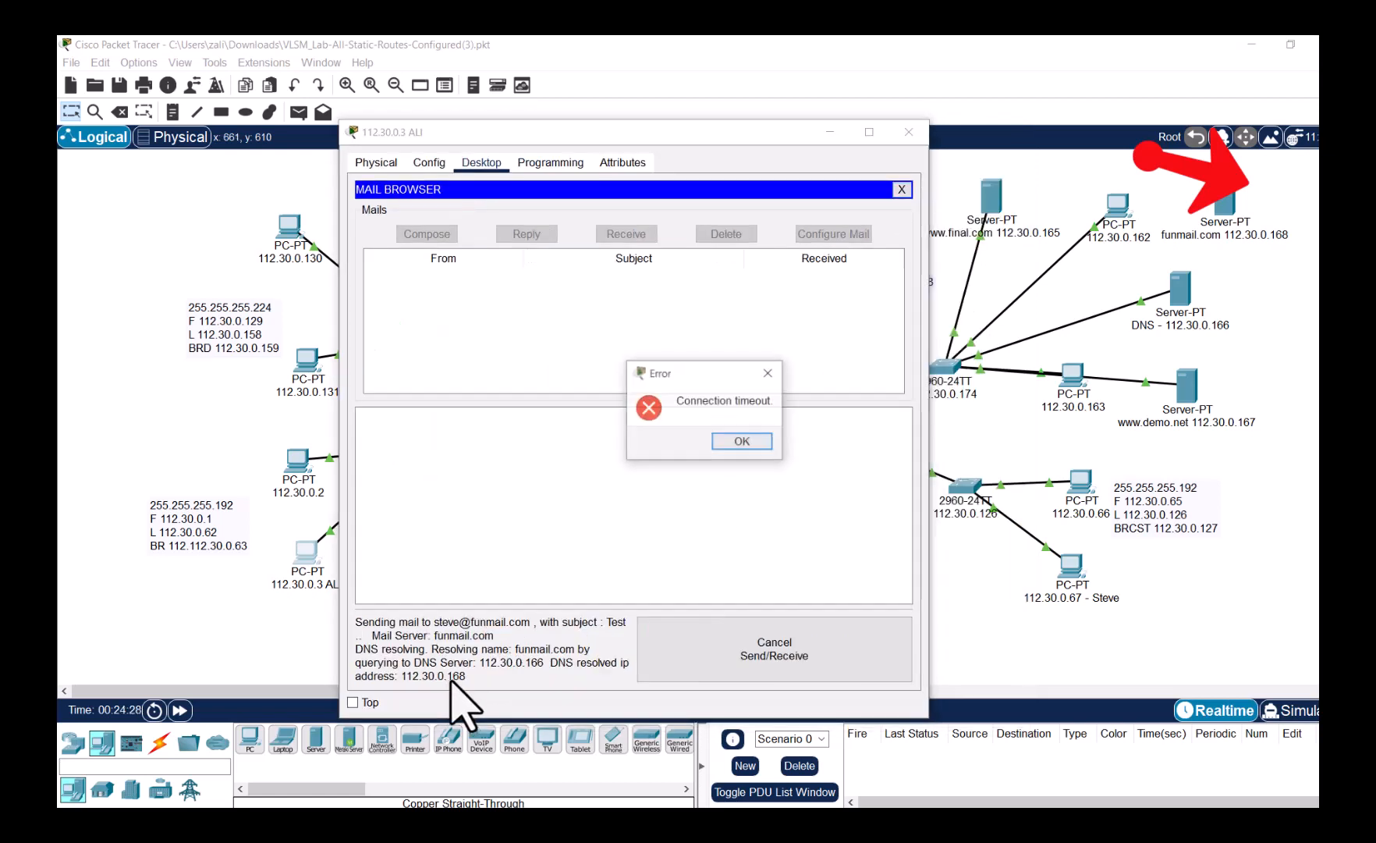
left_click(909, 131)
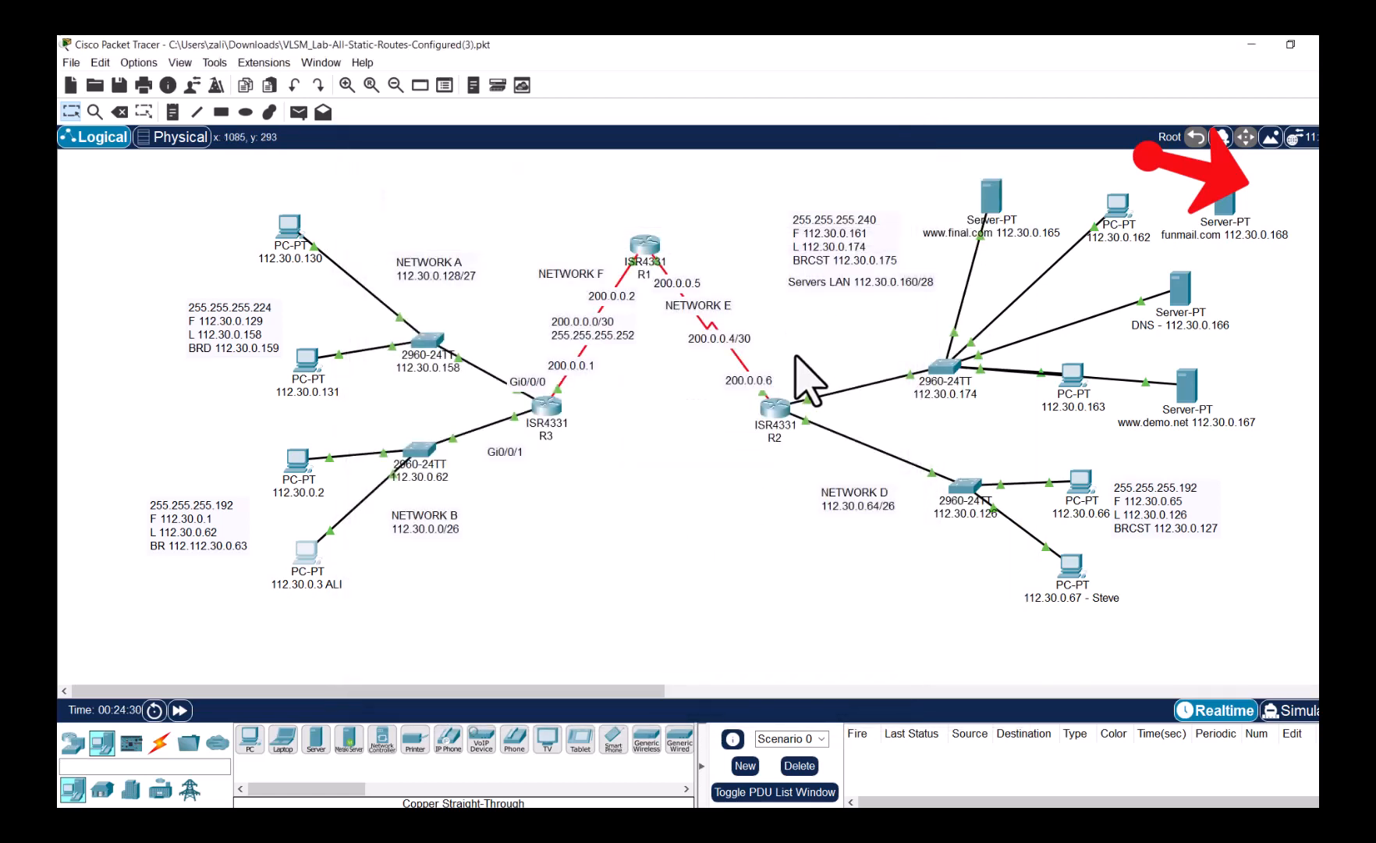
- Inspect the windows of PC 112.30.0.67 and the funmail.com server
left_click(1063, 570)
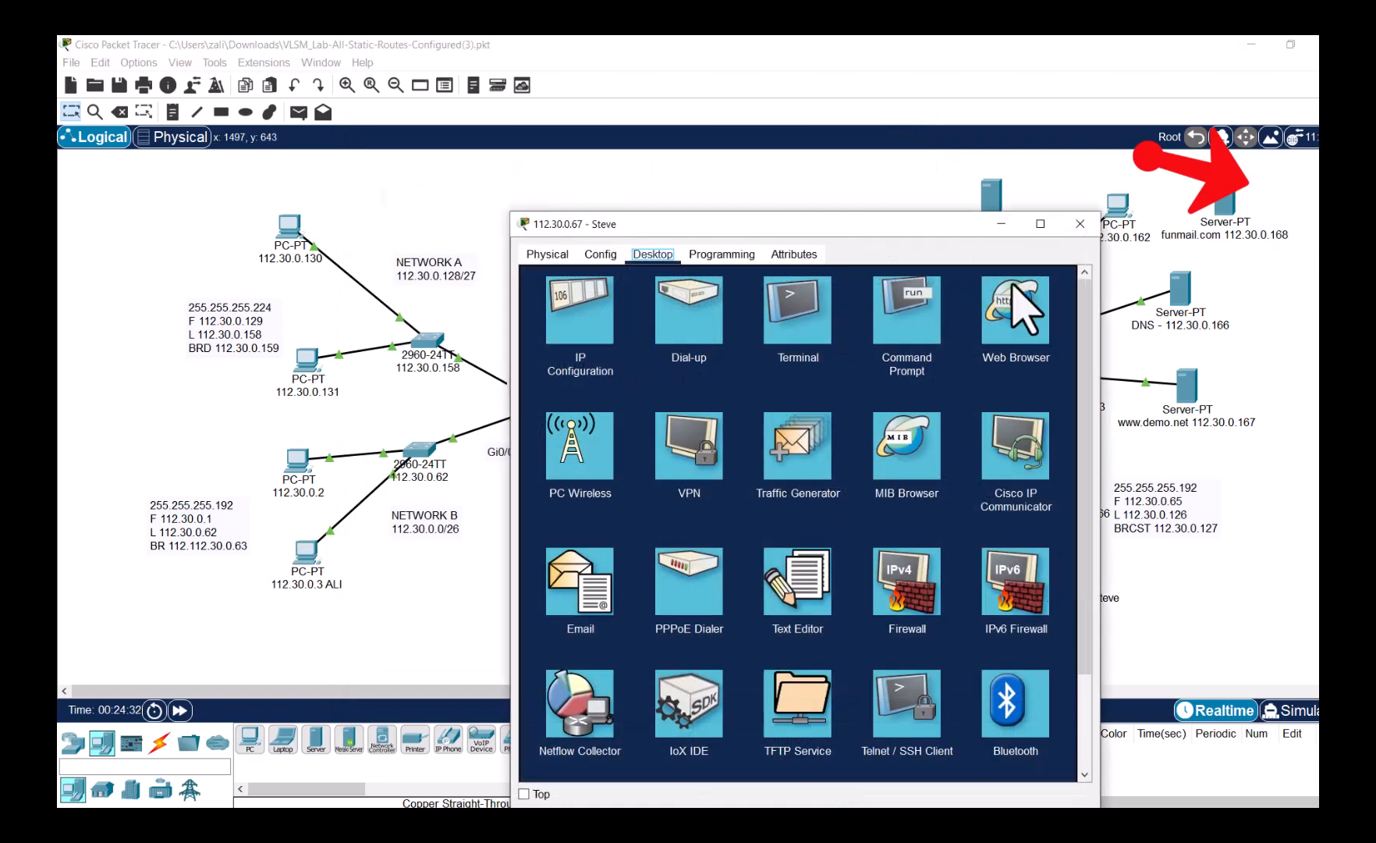
left_click(1080, 224)
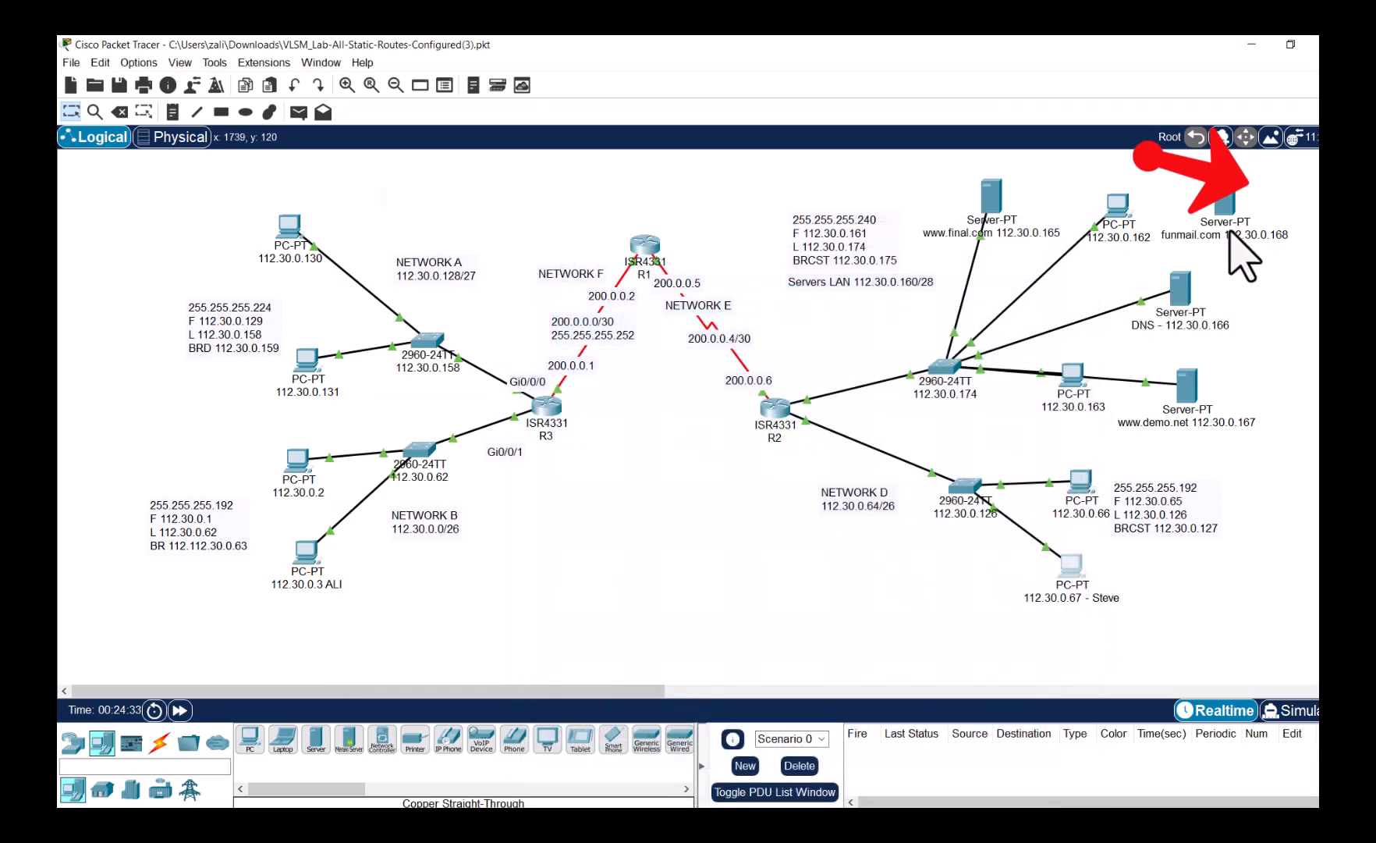
left_click(1224, 205)
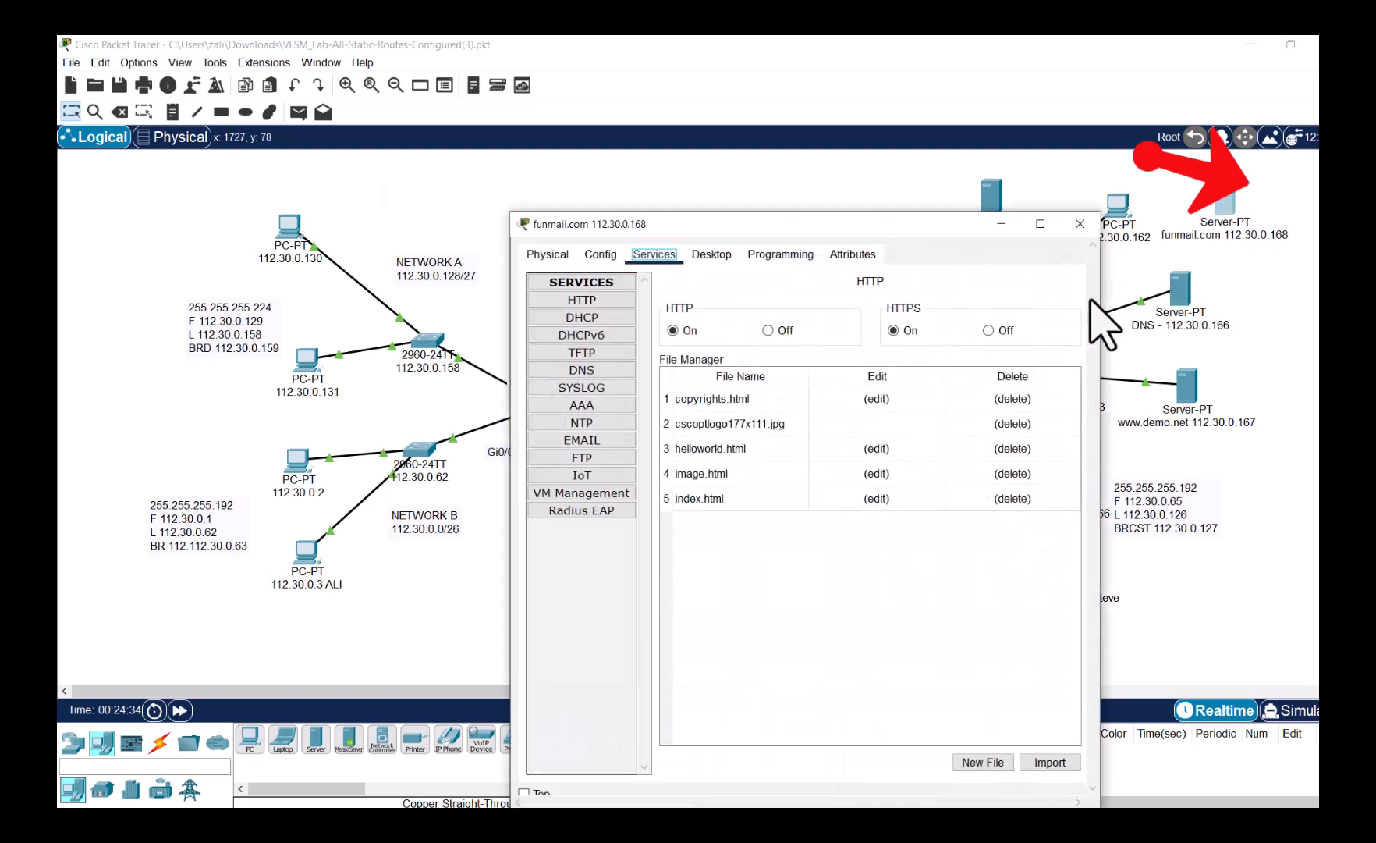
left_click(1077, 221)
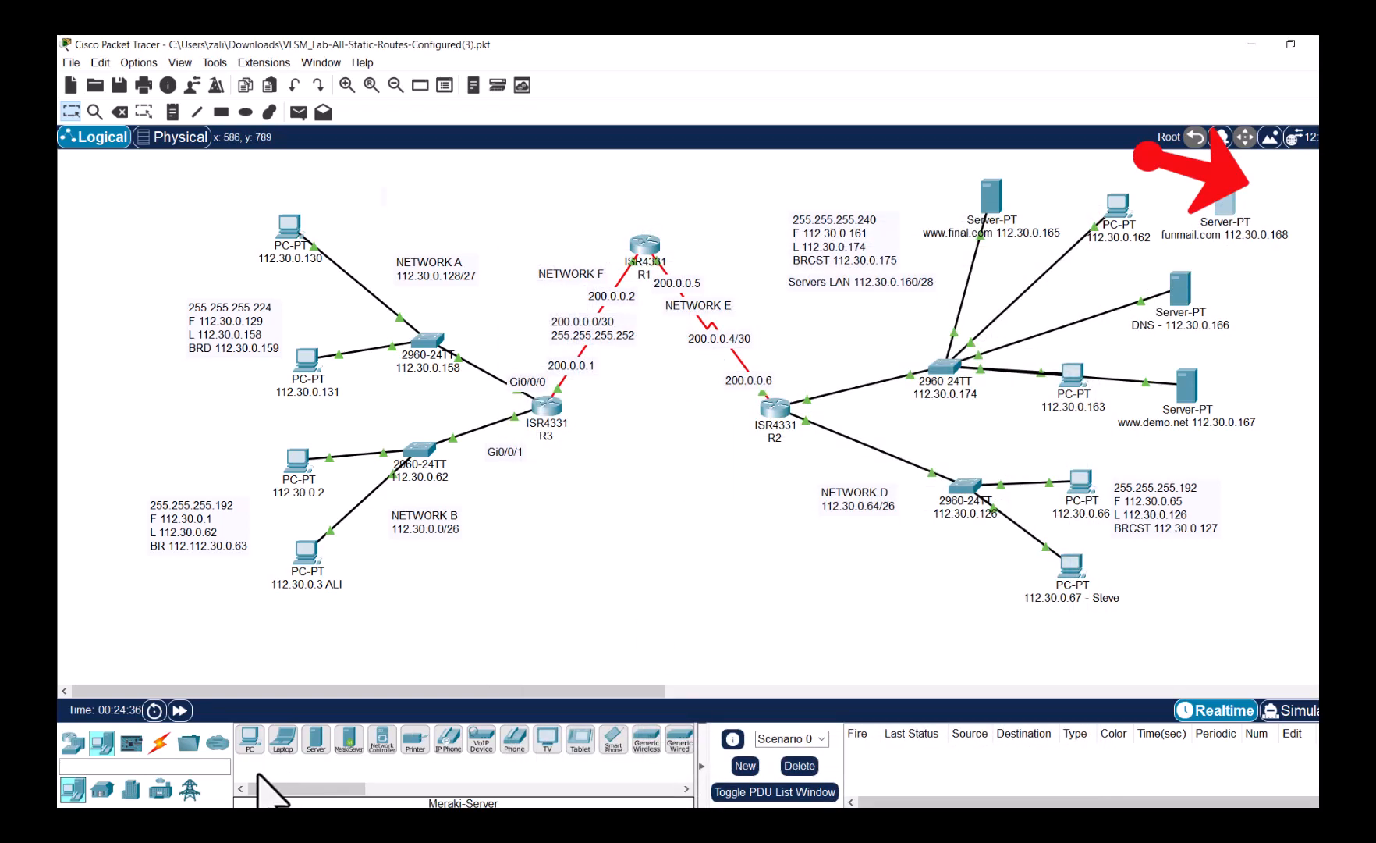
- Cable the funmail.com server's FastEthernet0 to switch port FastEthernet0/6 with copper straight-through
left_click(159, 741)
left_click(319, 740)
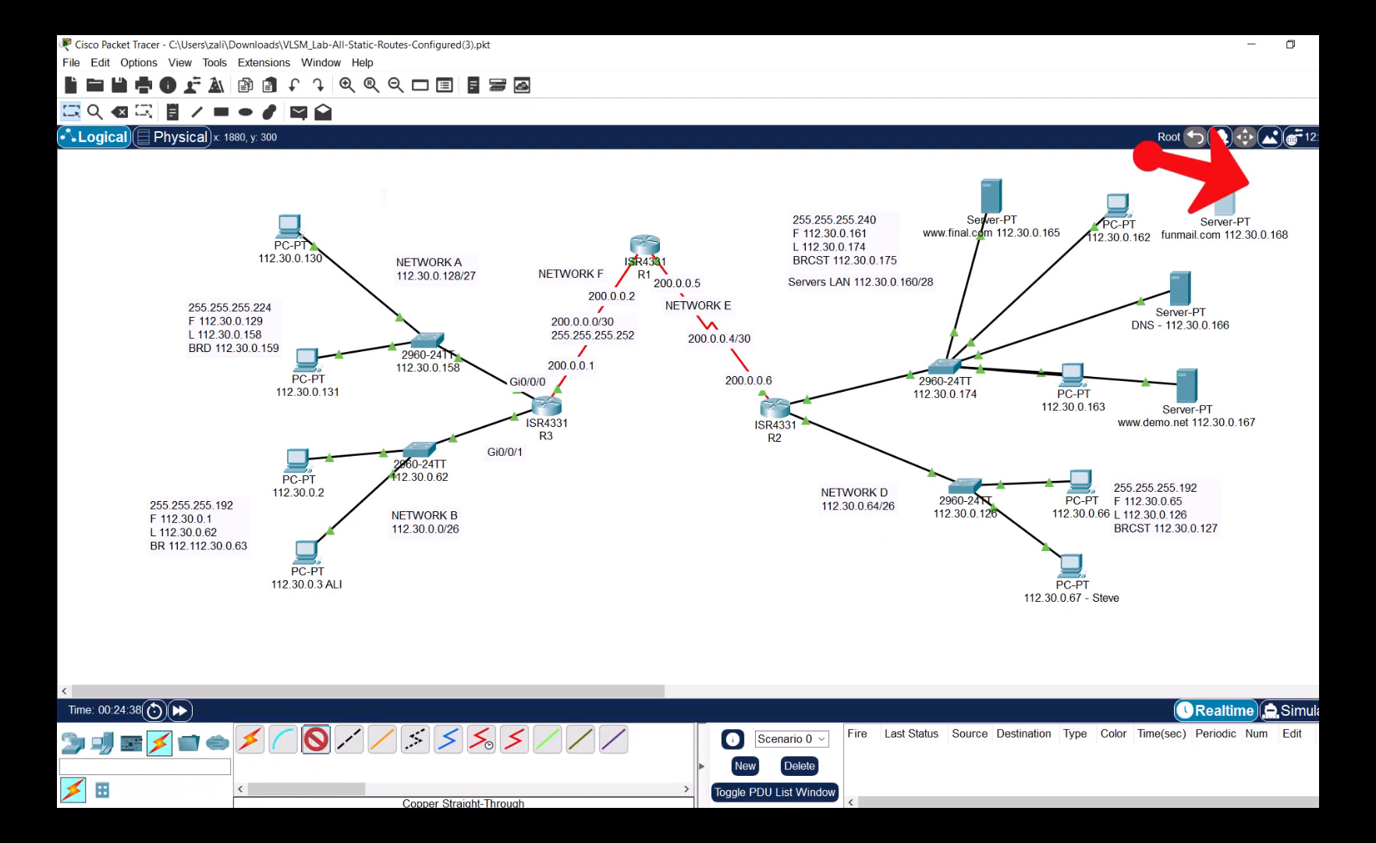
left_click(1240, 209)
left_click(1238, 207)
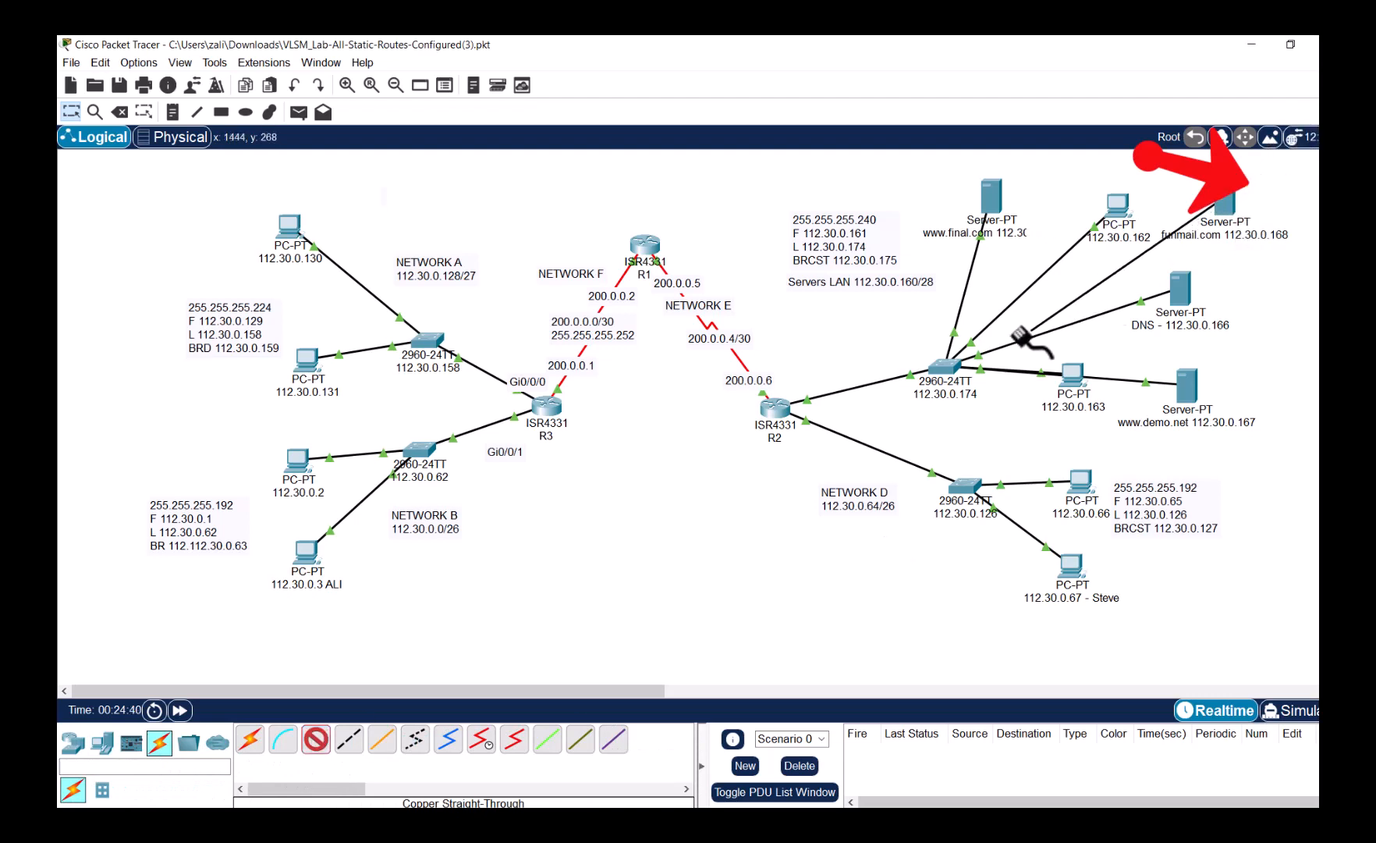
left_click(947, 367)
left_click(980, 393)
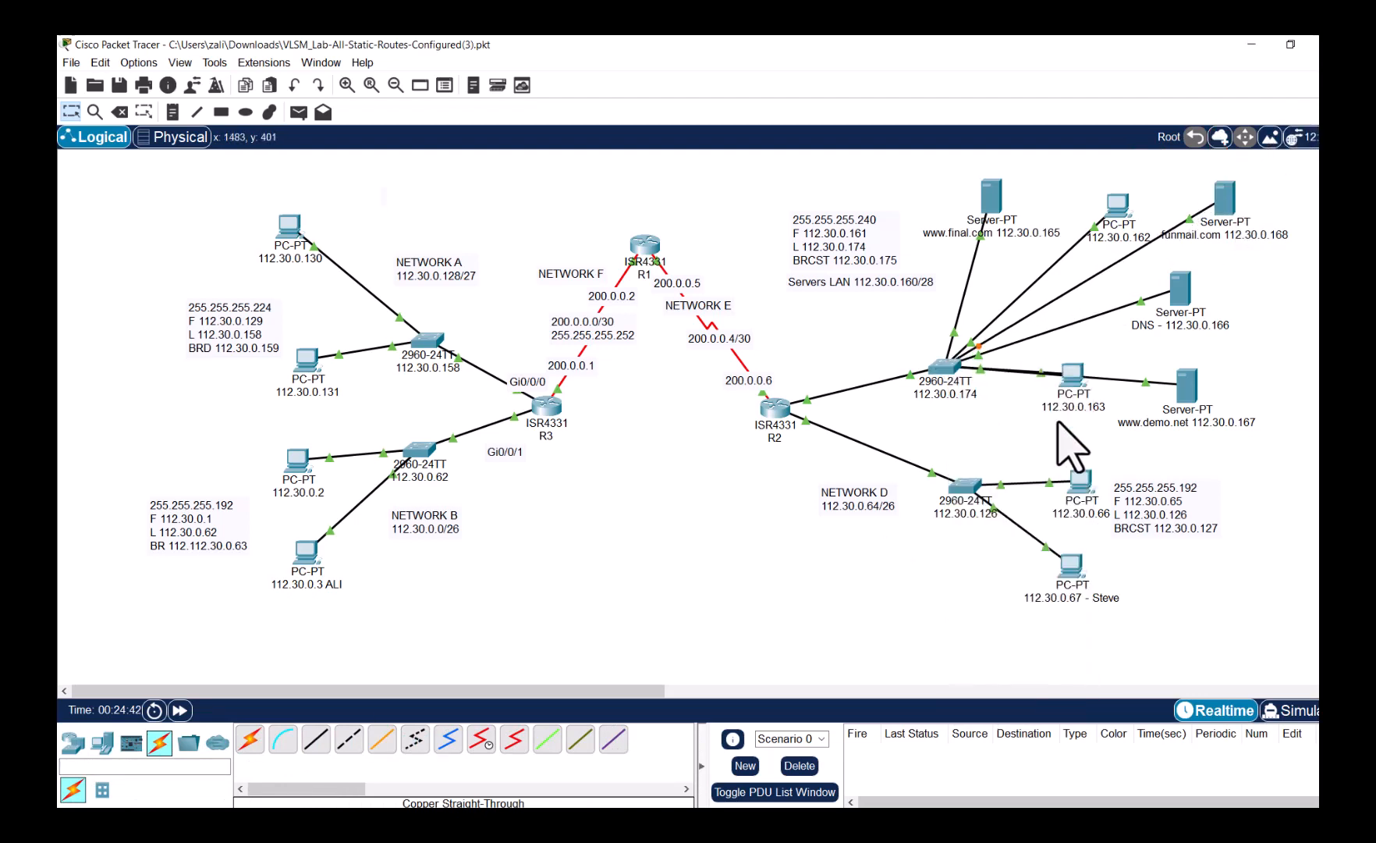
left_click(1288, 710)
left_click(1224, 718)
left_click(1298, 713)
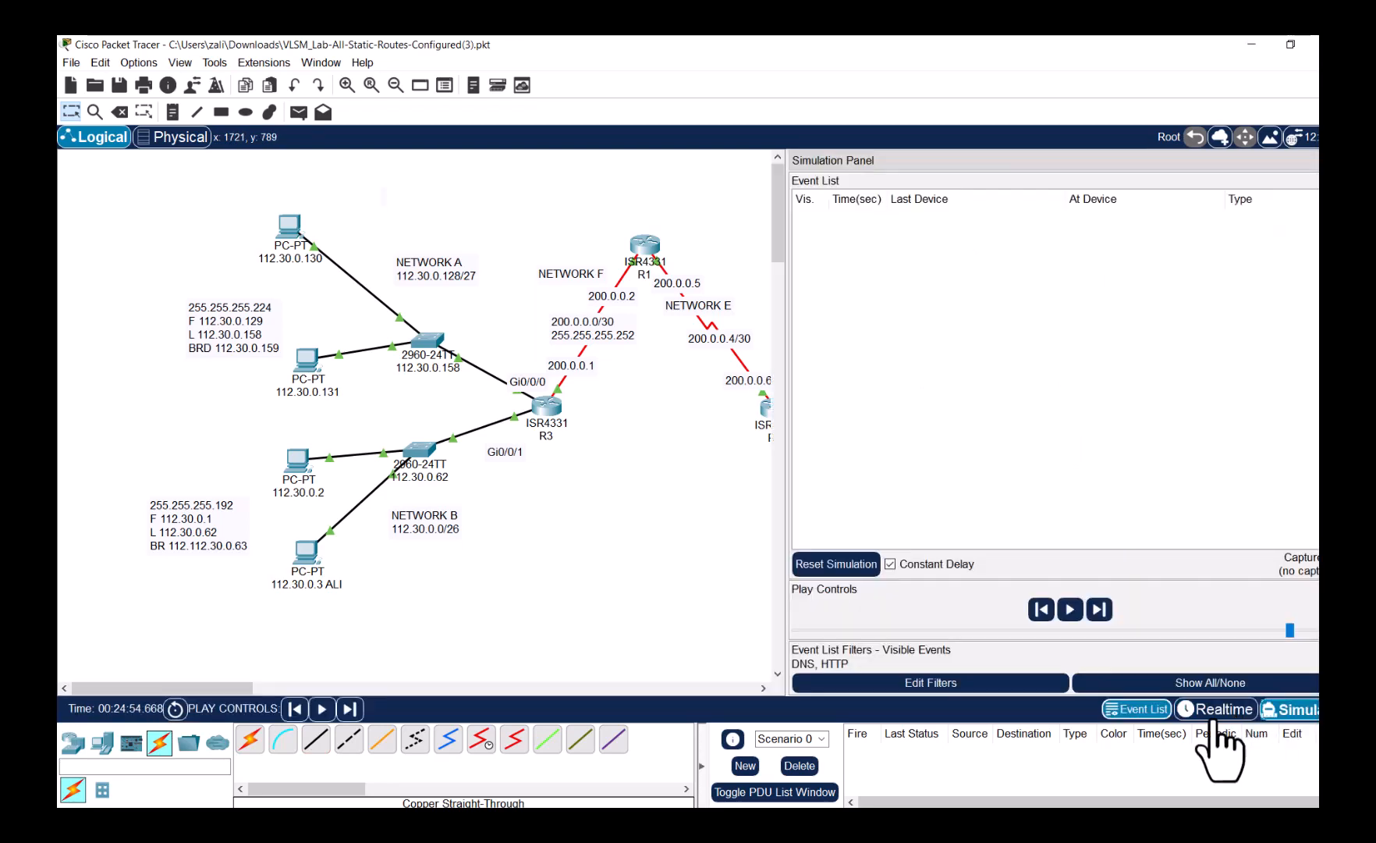
left_click(1215, 716)
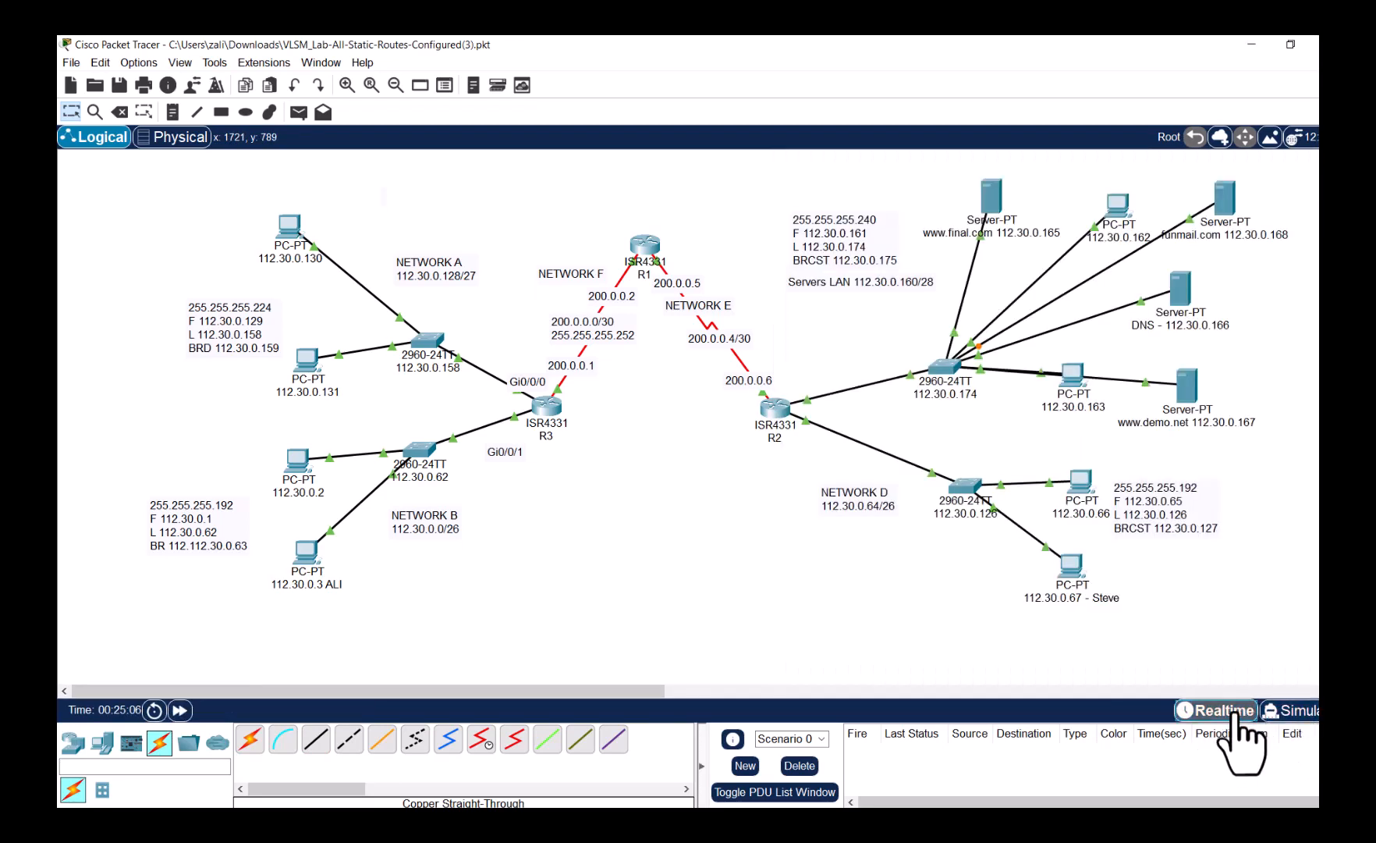
left_click(1295, 711)
left_click(1245, 712)
left_click(1287, 712)
left_click(1217, 710)
left_click(1287, 711)
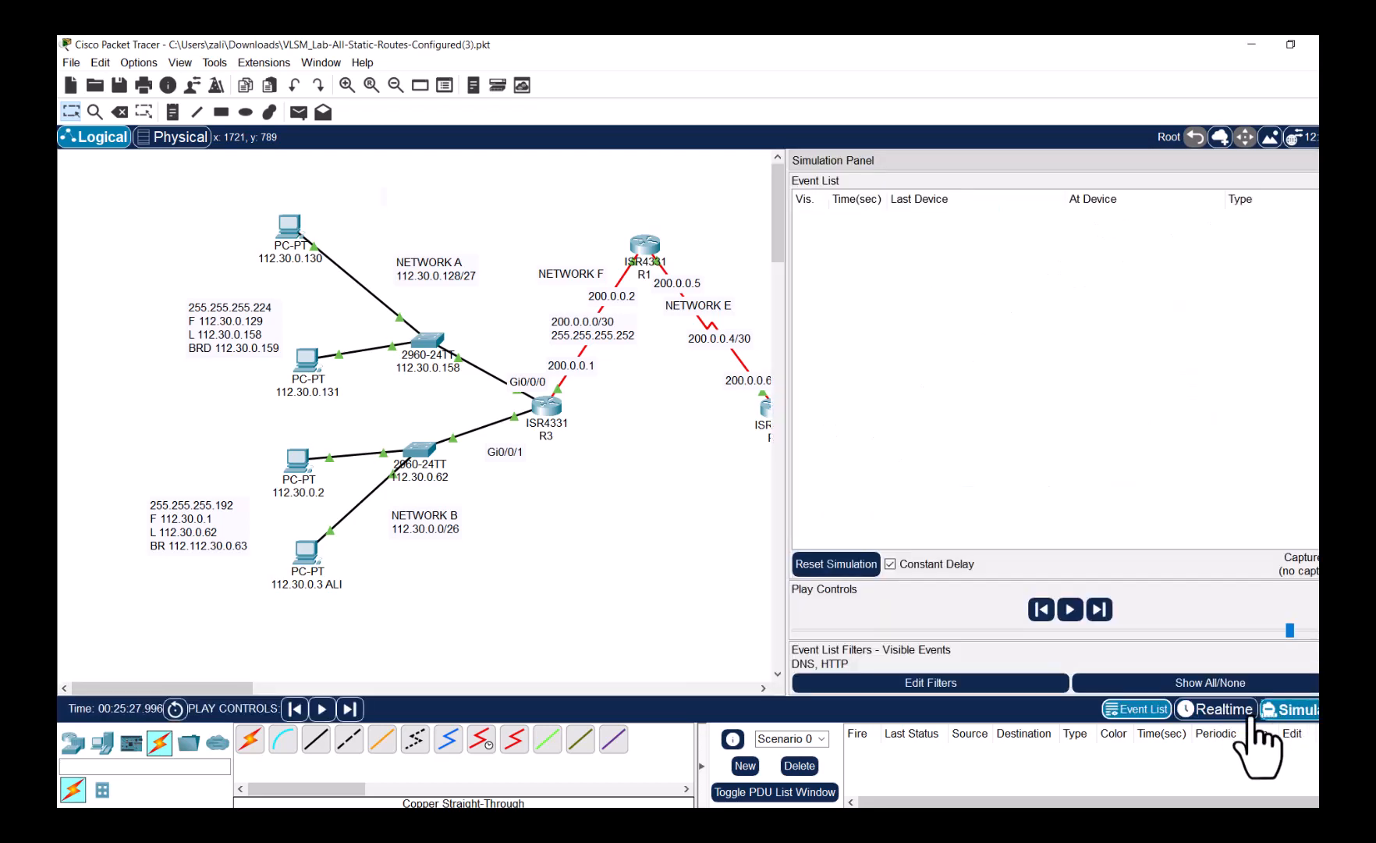
left_click(1245, 711)
left_click(1288, 712)
left_click(1241, 712)
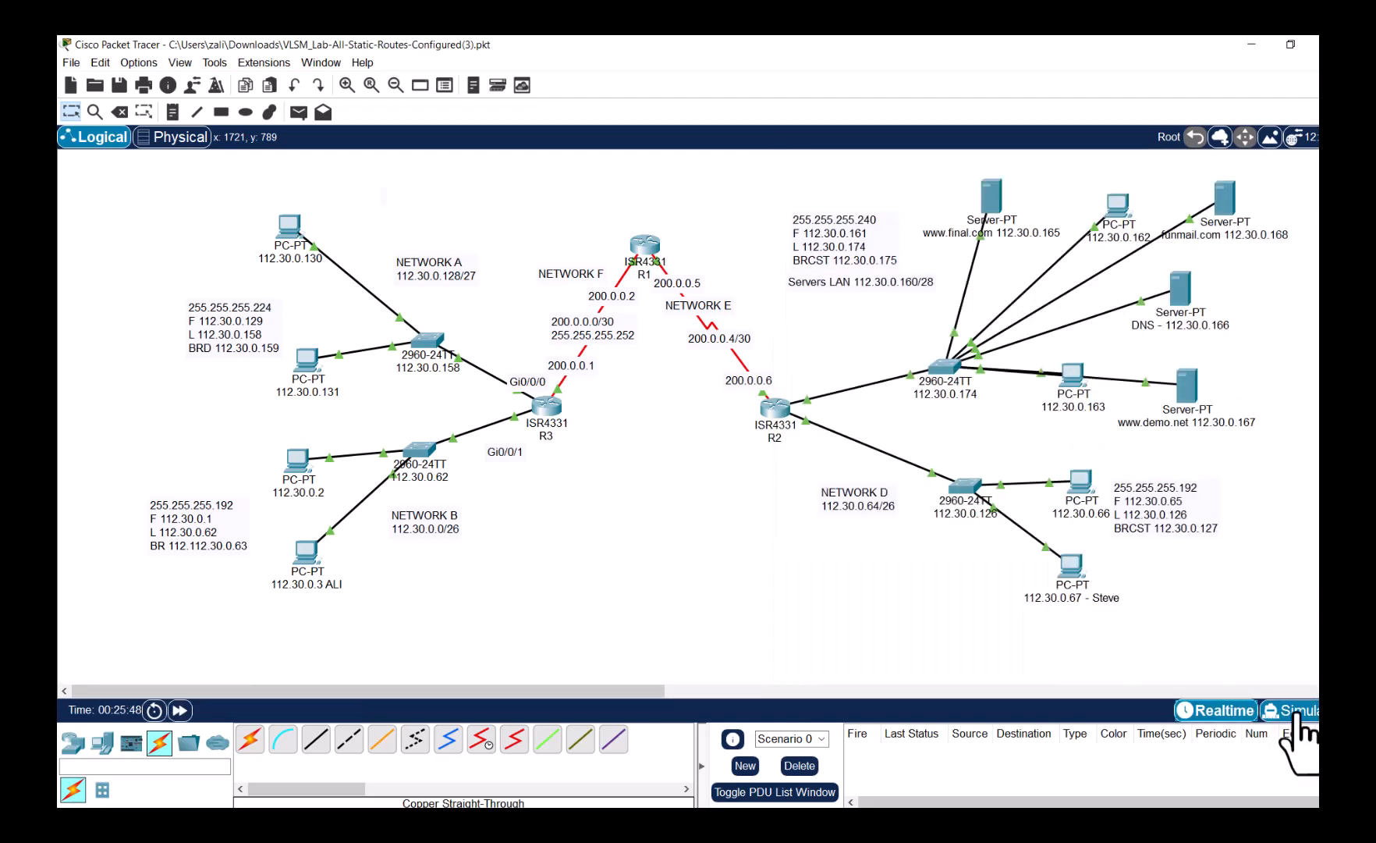
left_click(1288, 712)
left_click(1237, 712)
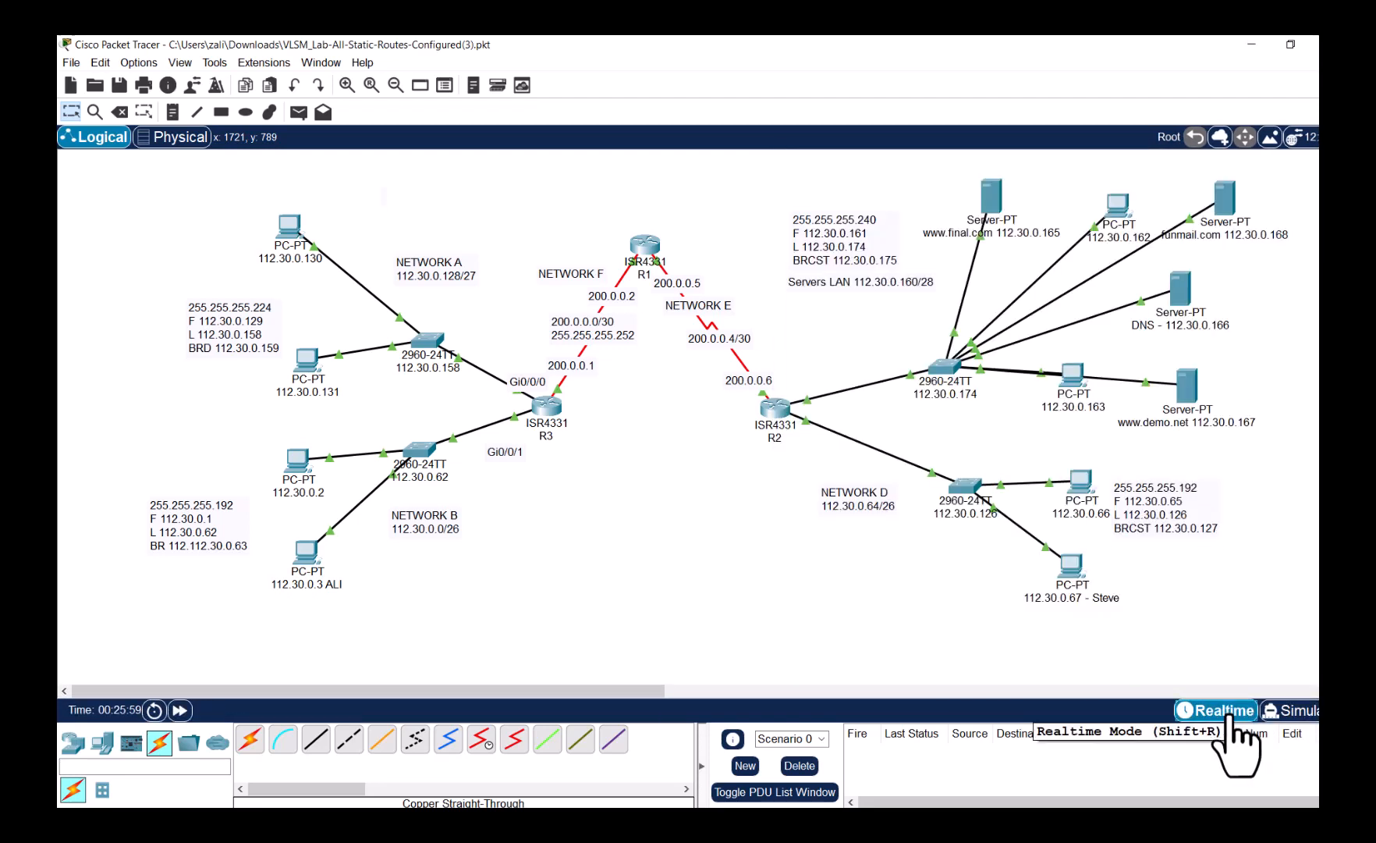
- Send a mail with subject Test from PC 112.30.0.3 to the funmail.com recipient
left_click(309, 571)
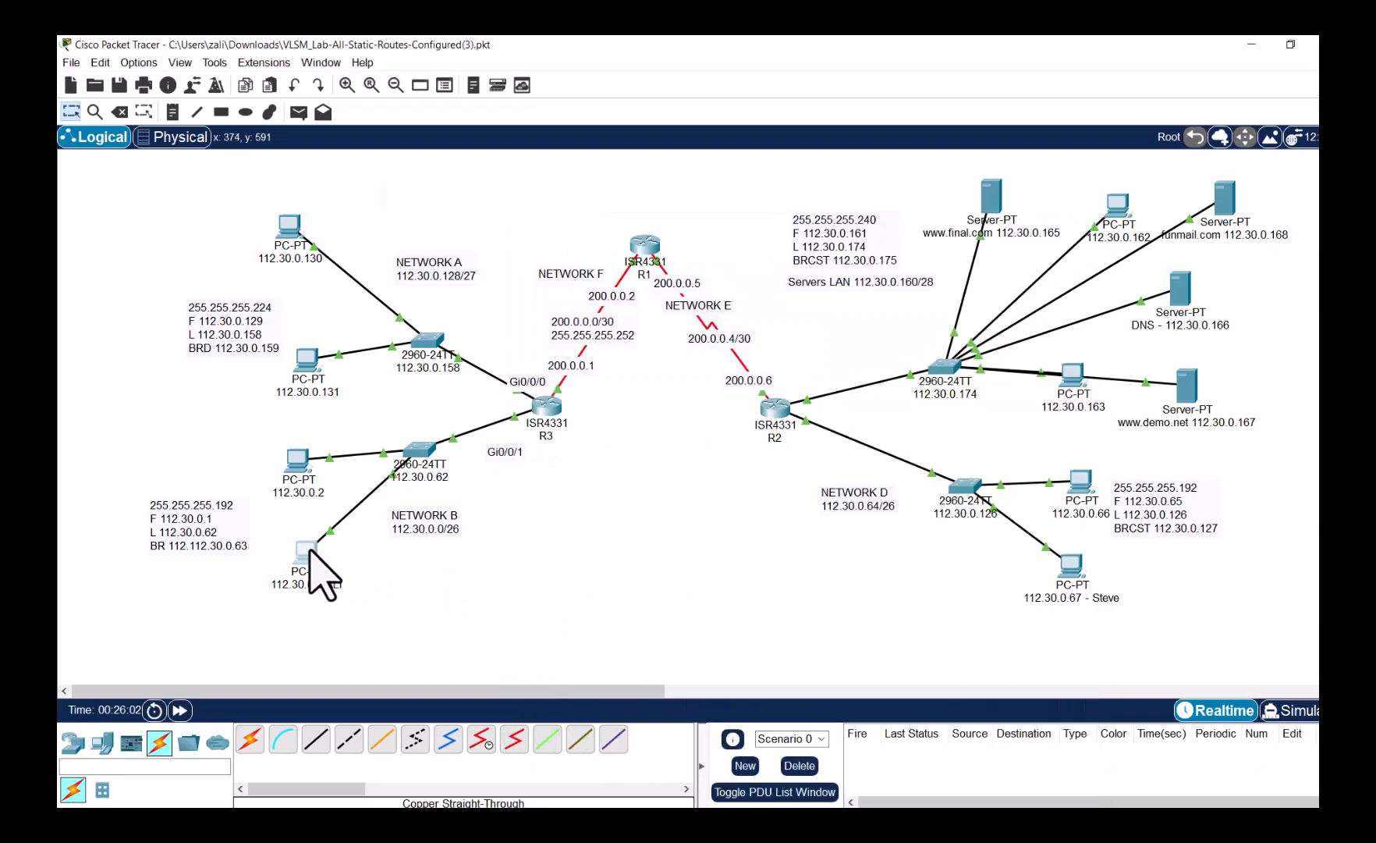
left_click(613, 599)
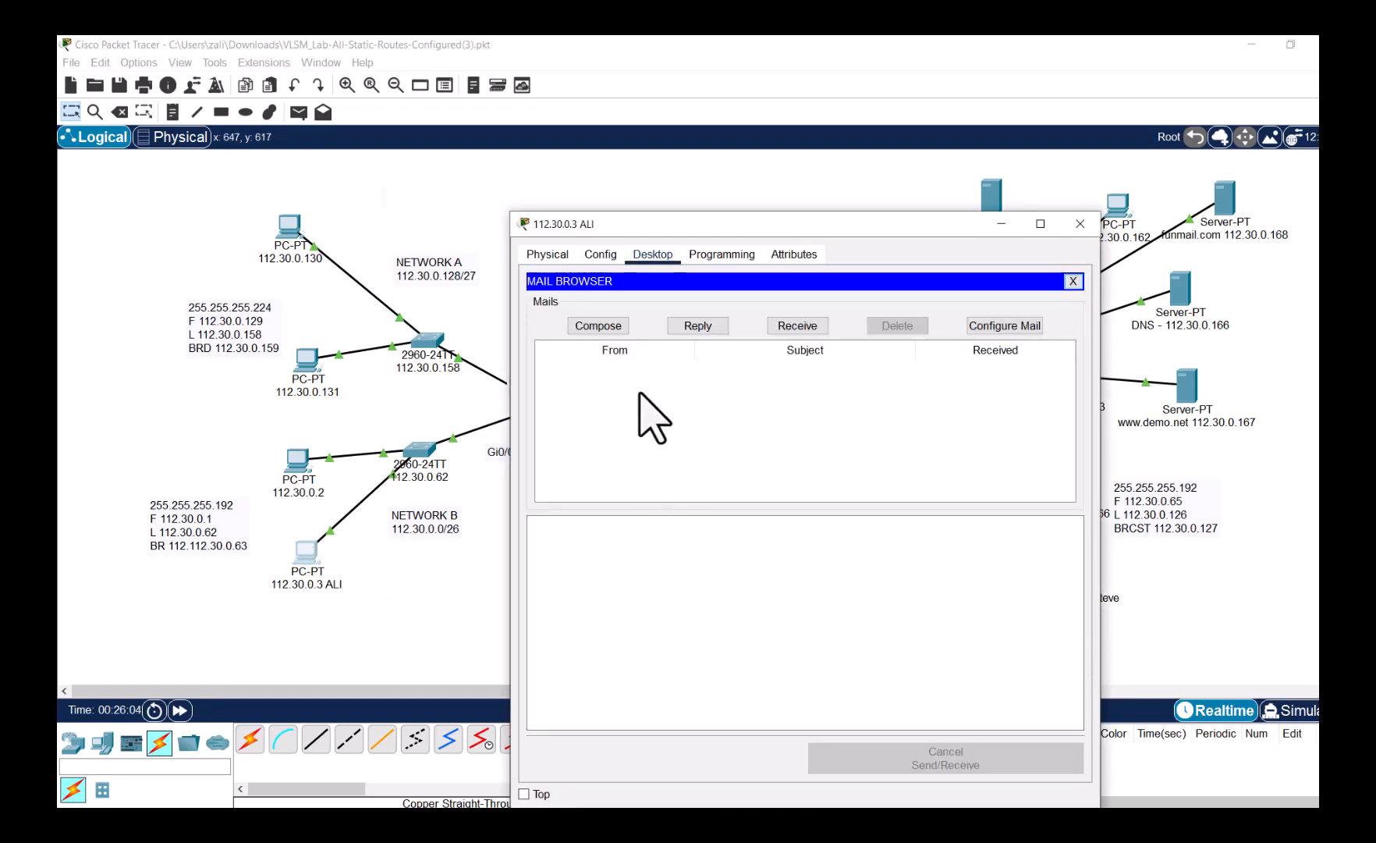
left_click(607, 326)
left_click(713, 304)
type("s")
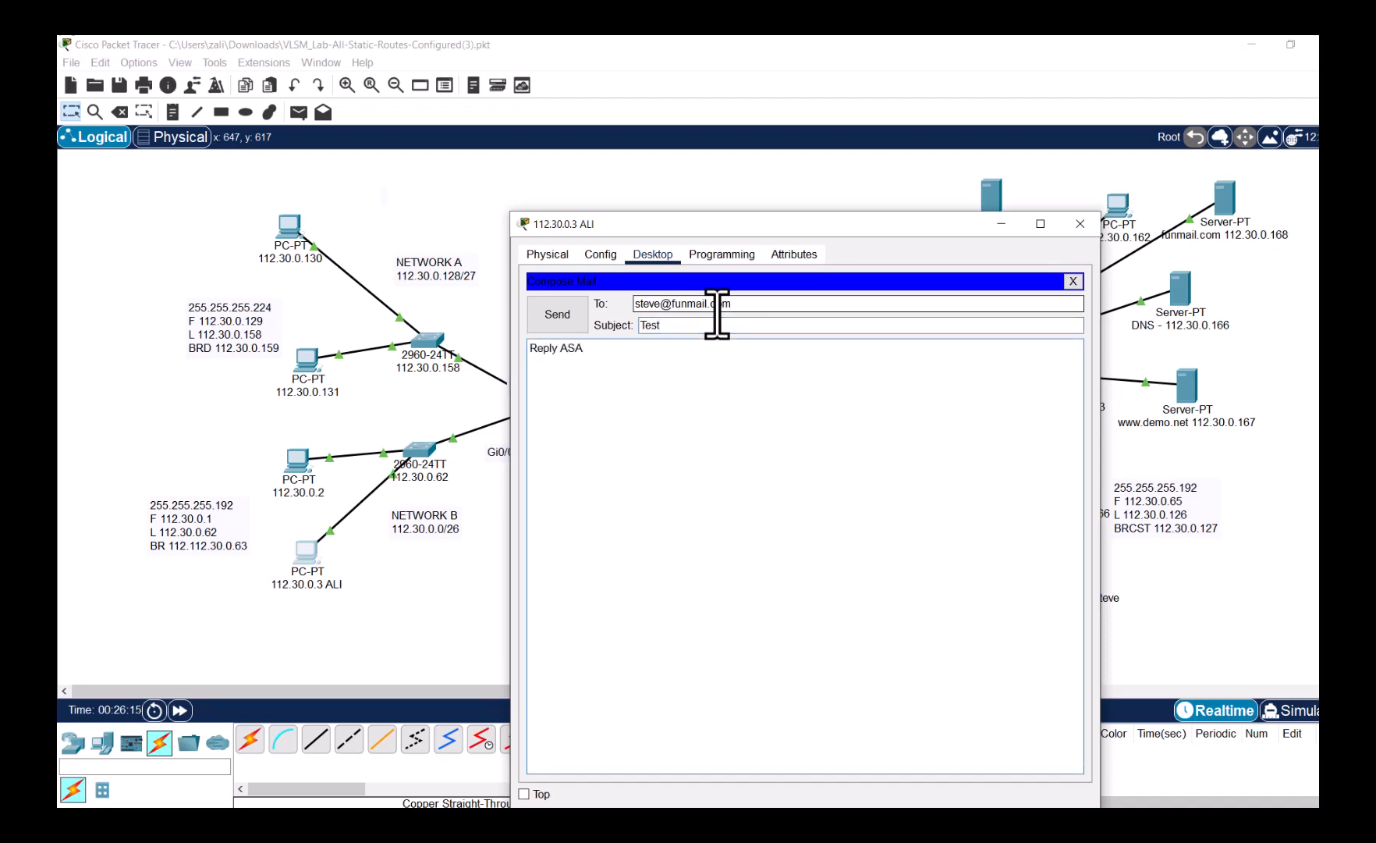
left_click(581, 314)
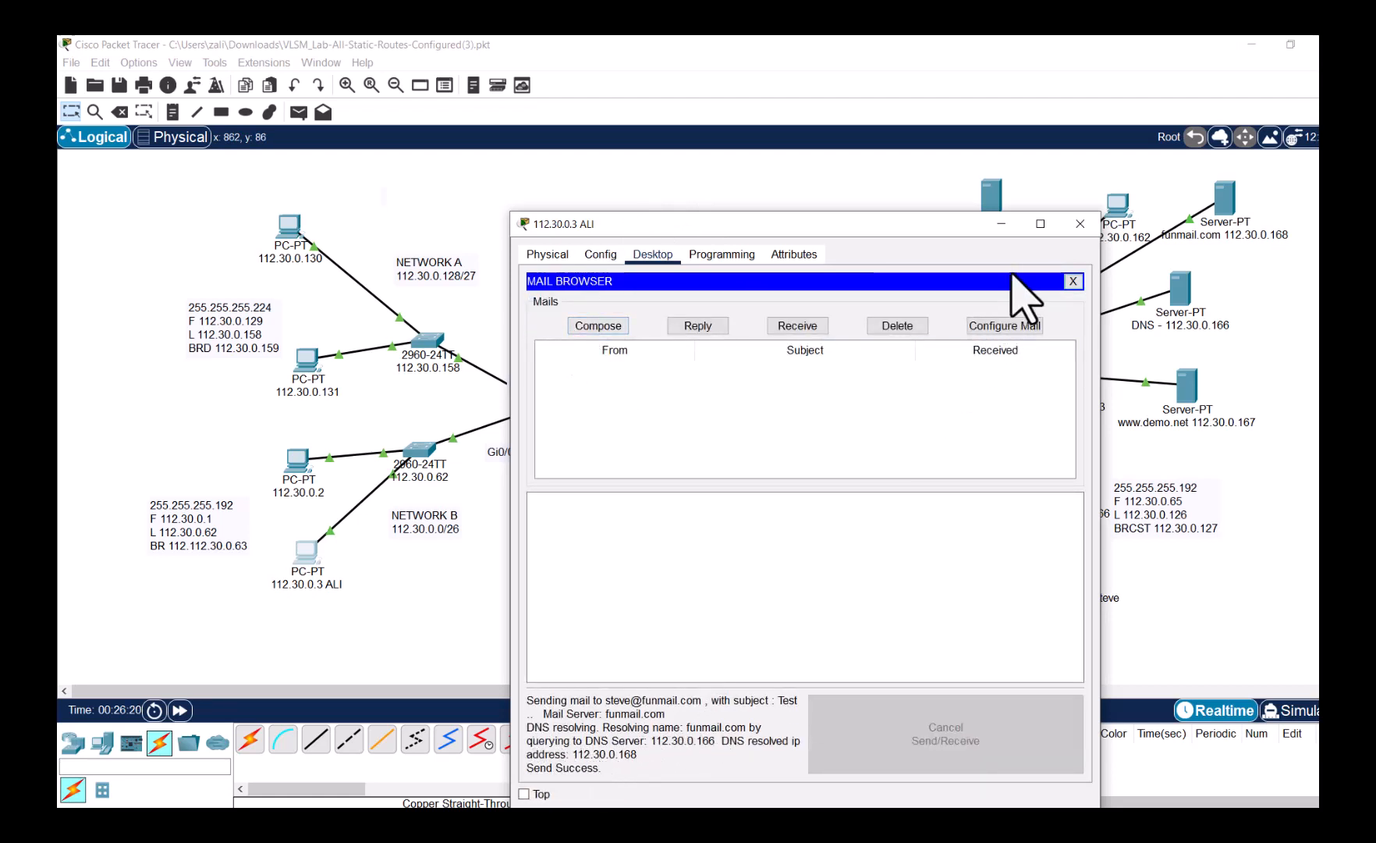
left_click(1080, 224)
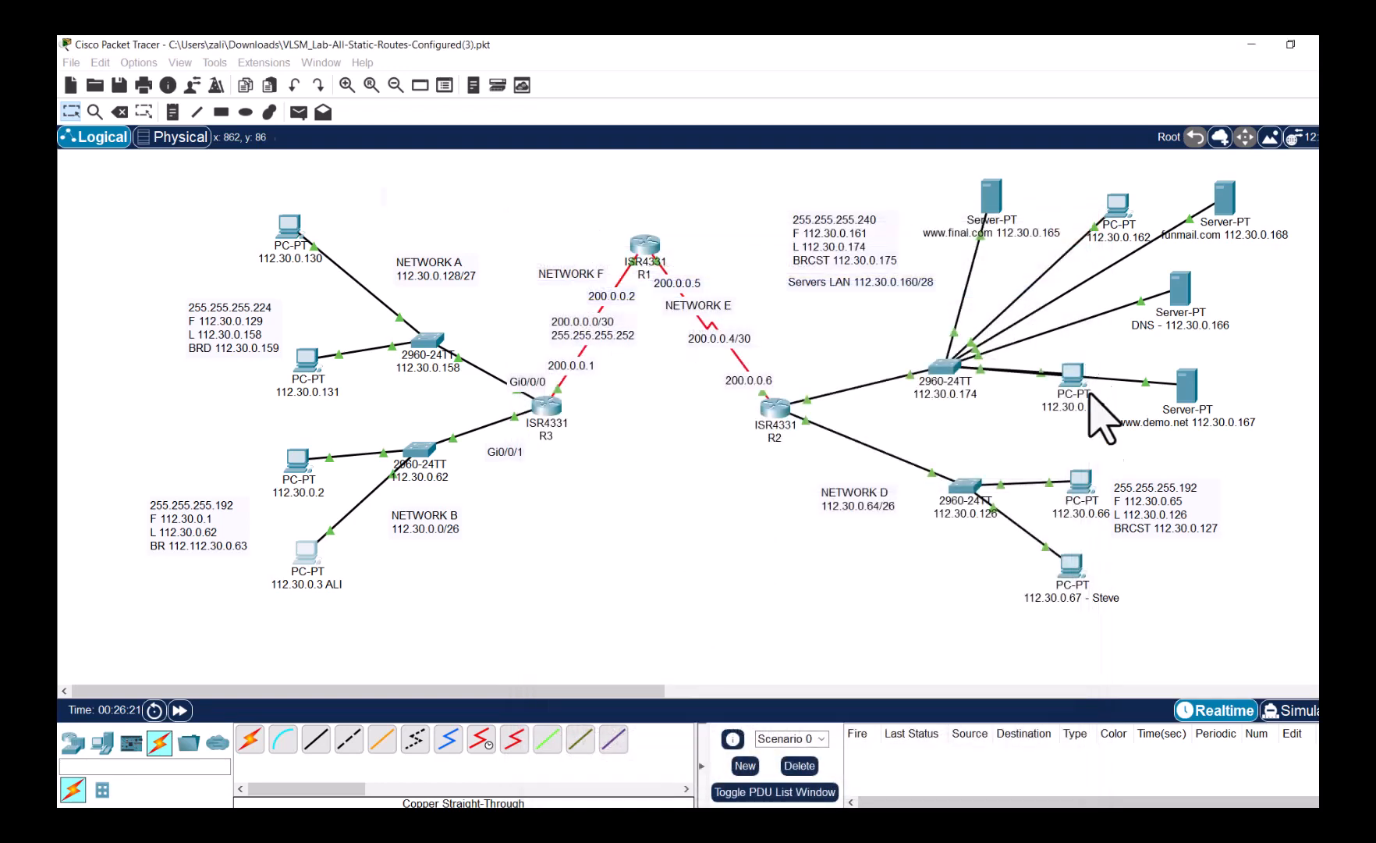
- Receive and open the Test mail on PC 112.30.0.67, then switch to Simulation mode
left_click(1074, 565)
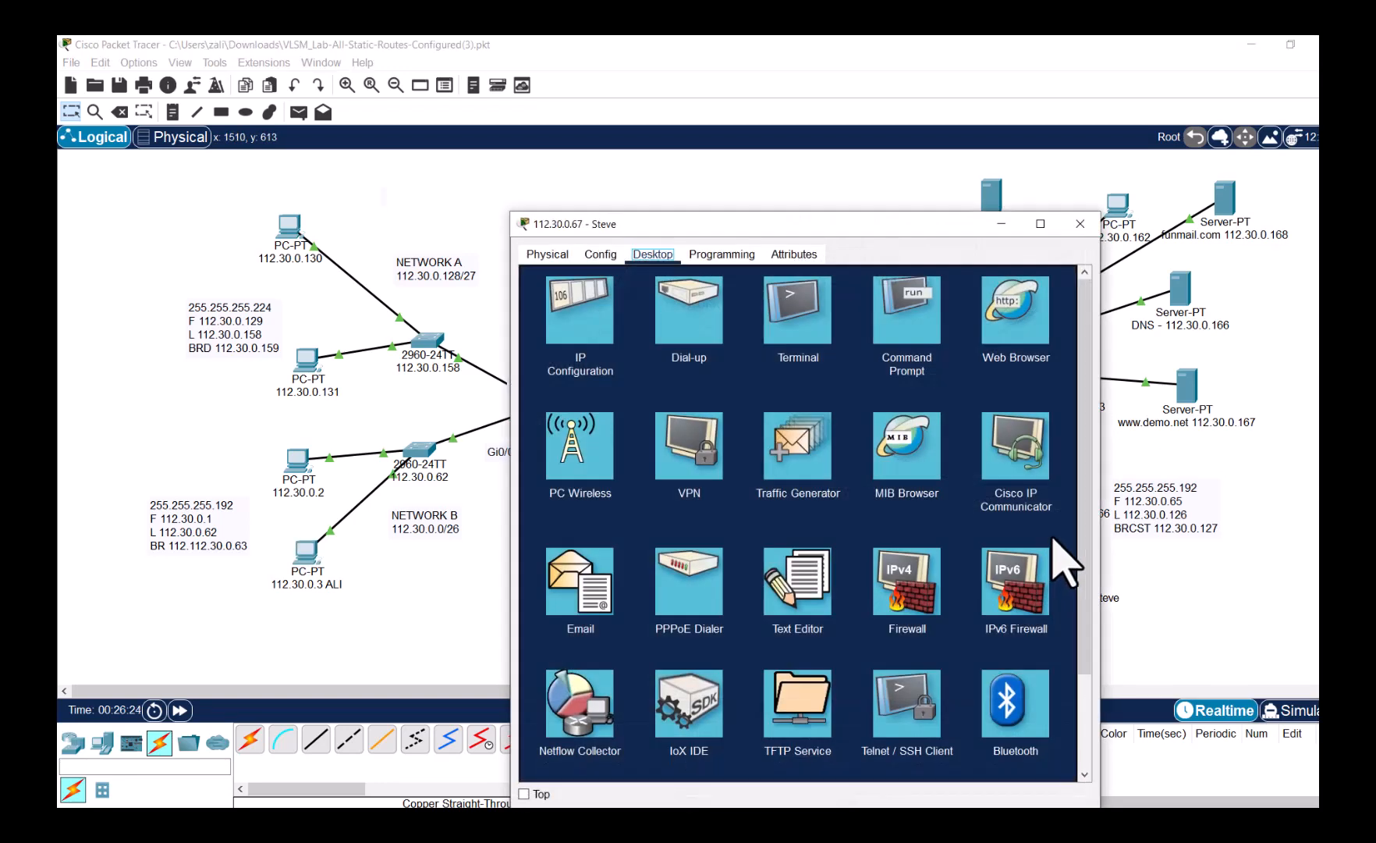
left_click(585, 574)
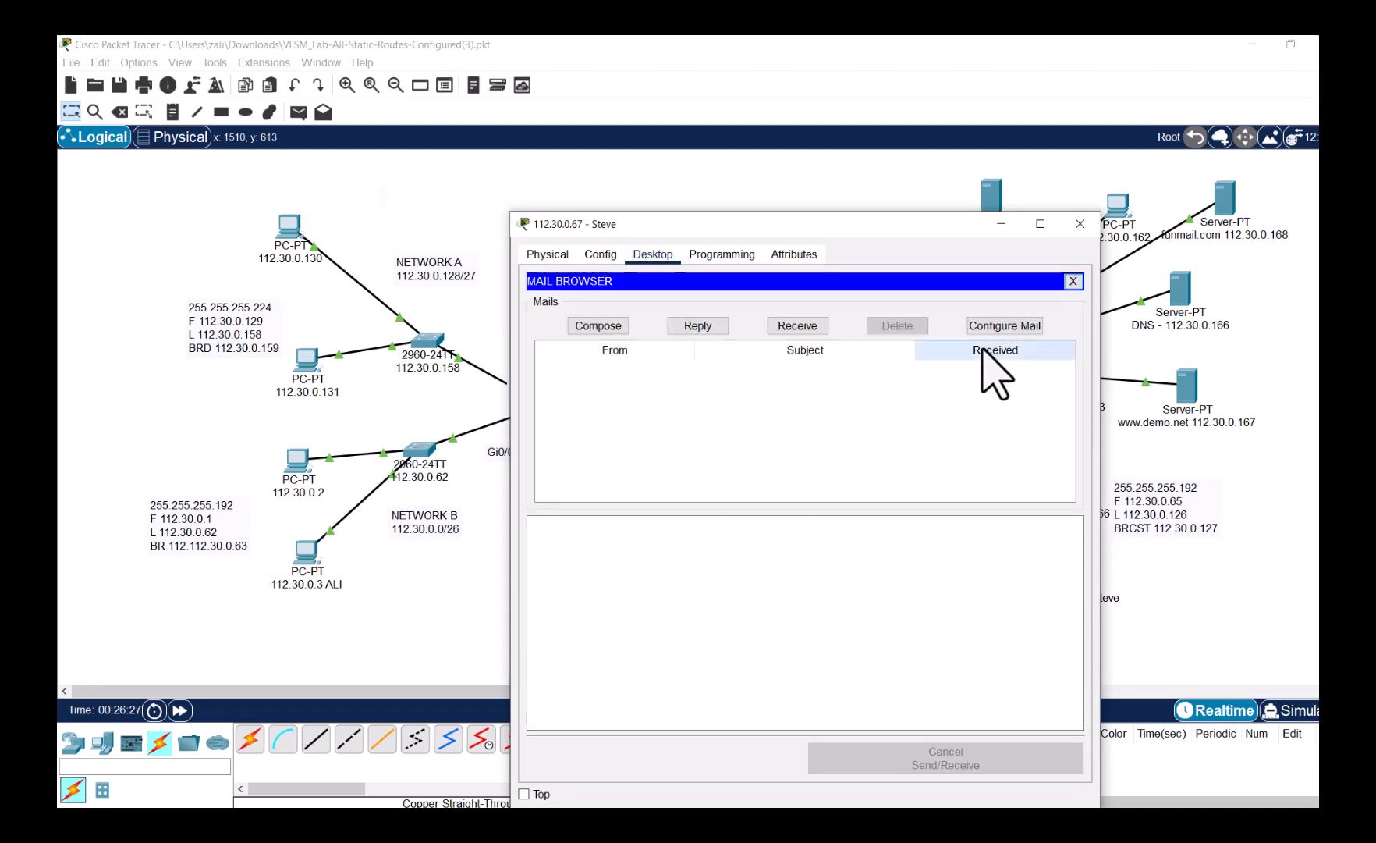
left_click(805, 330)
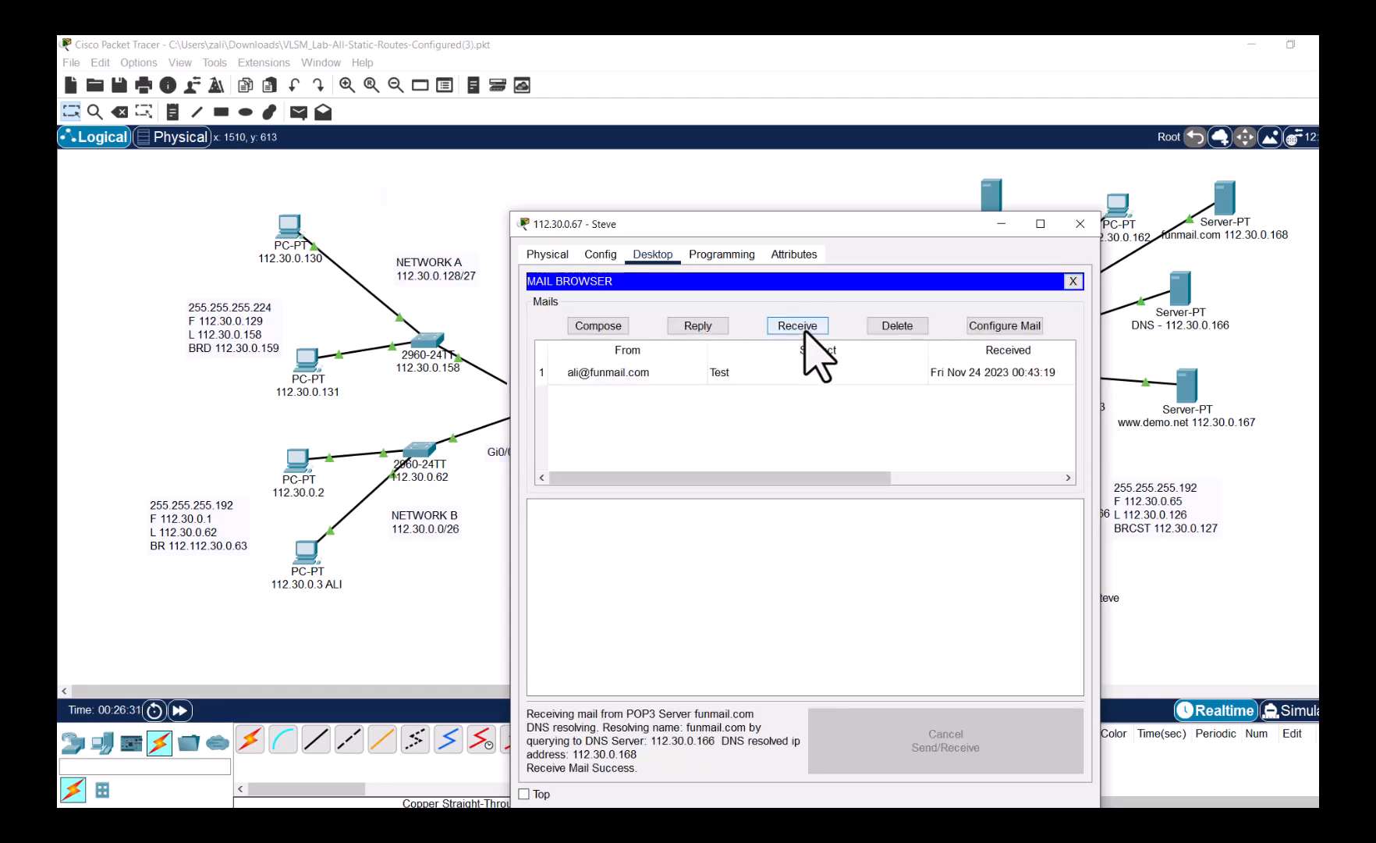
left_click(643, 378)
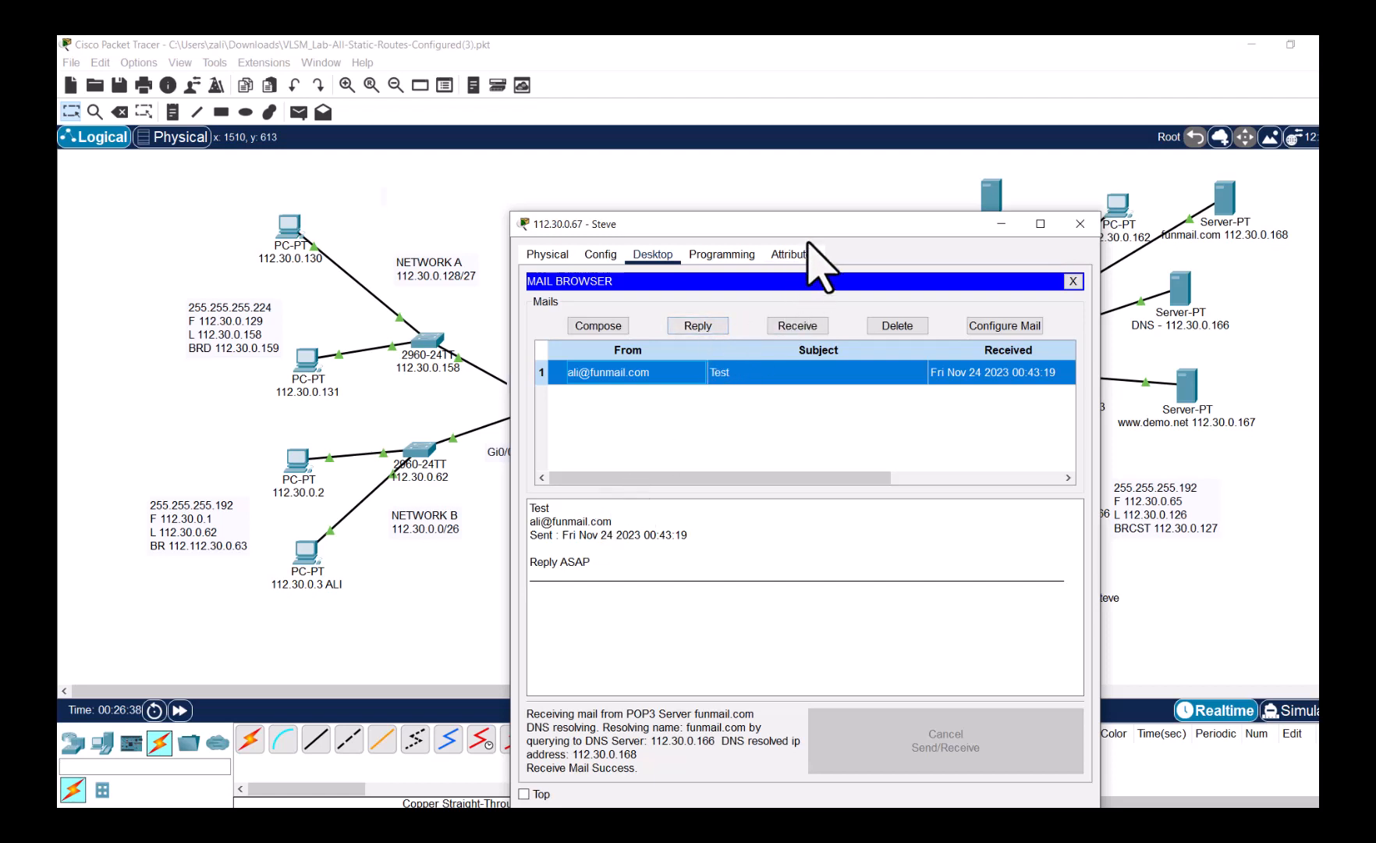
left_click_drag(801, 231, 507, 119)
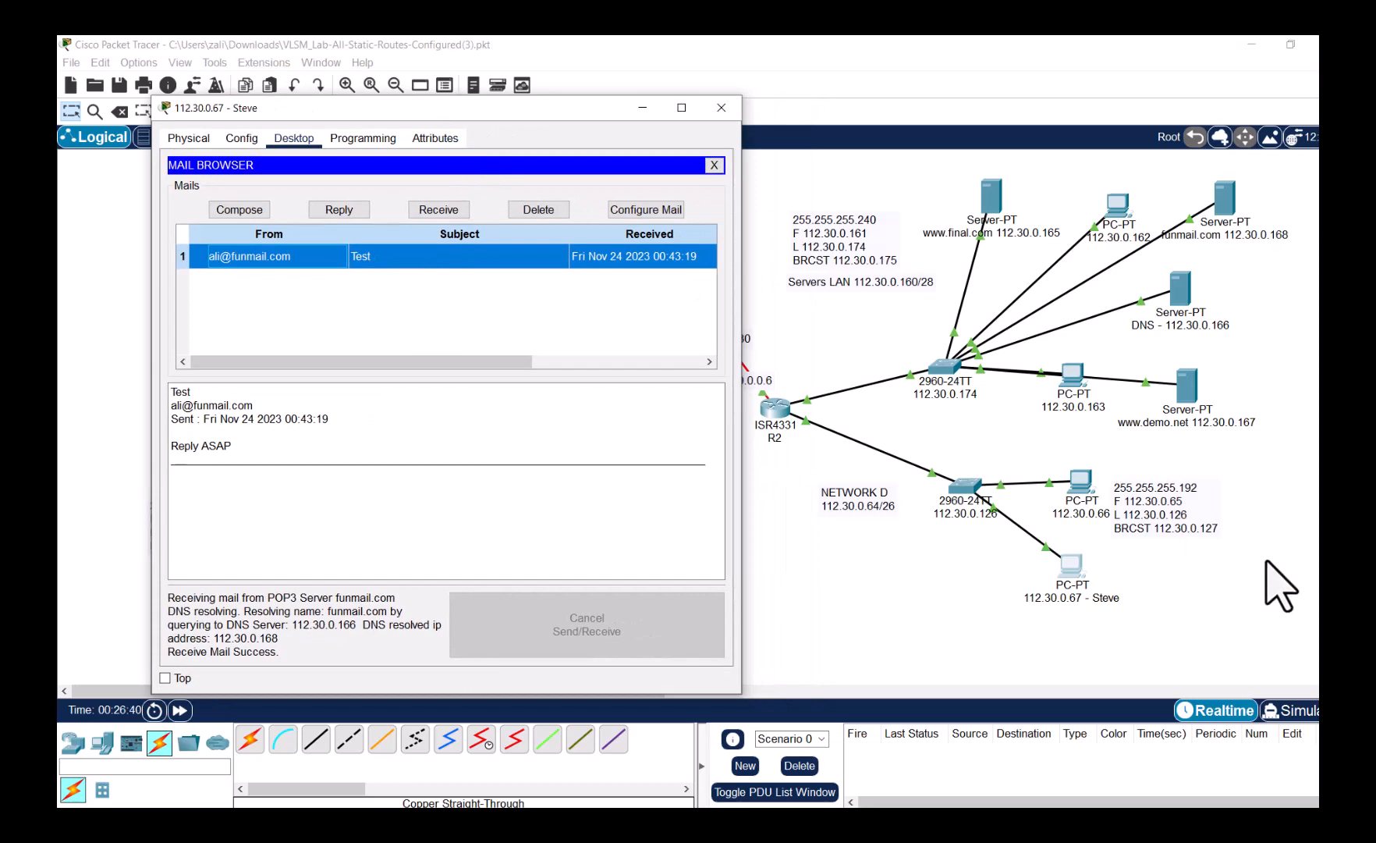
left_click(1292, 711)
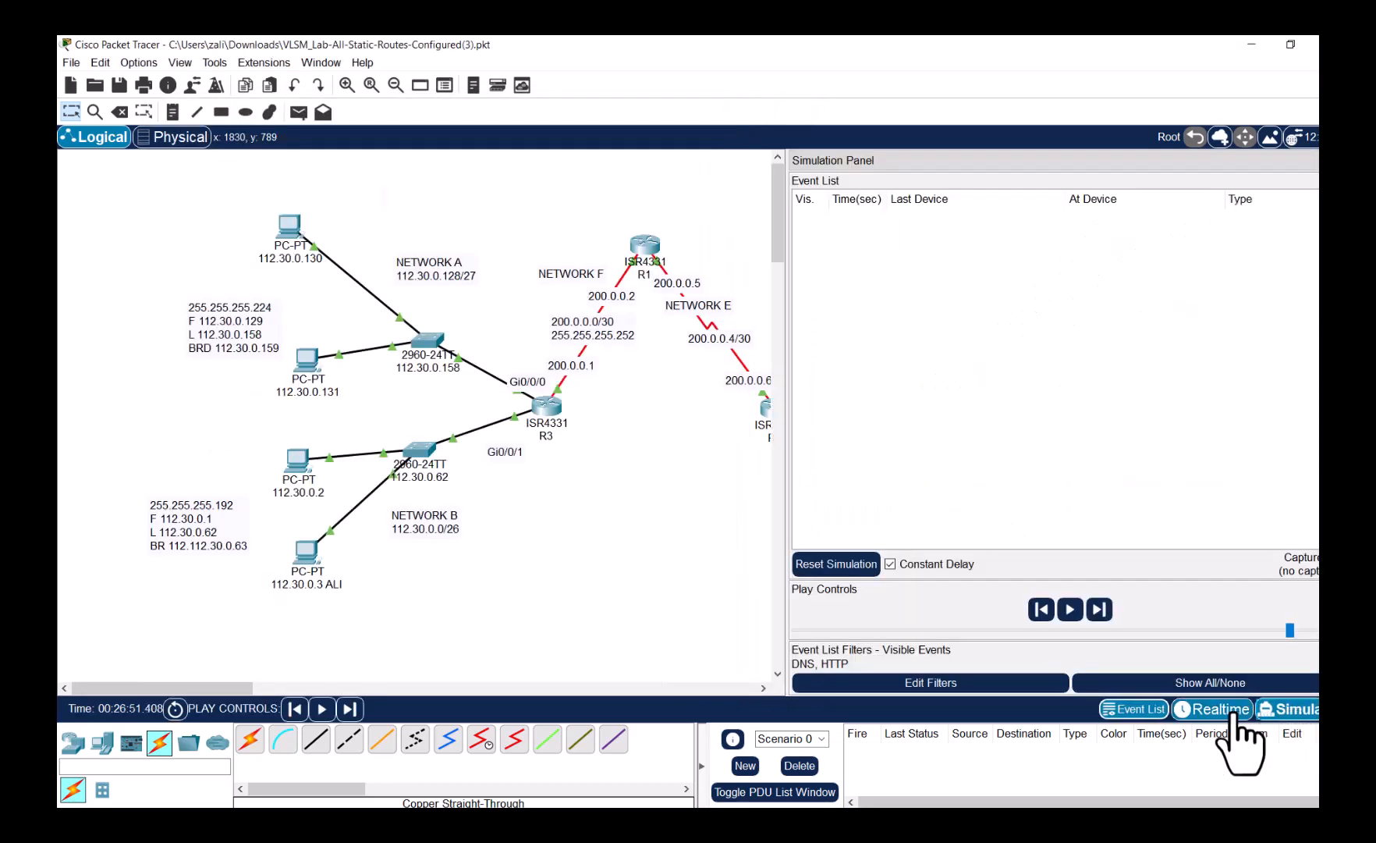
- Edit the event filters to drop HTTP and add POP3, leaving DNS, POP3 and SMTP
left_click(905, 685)
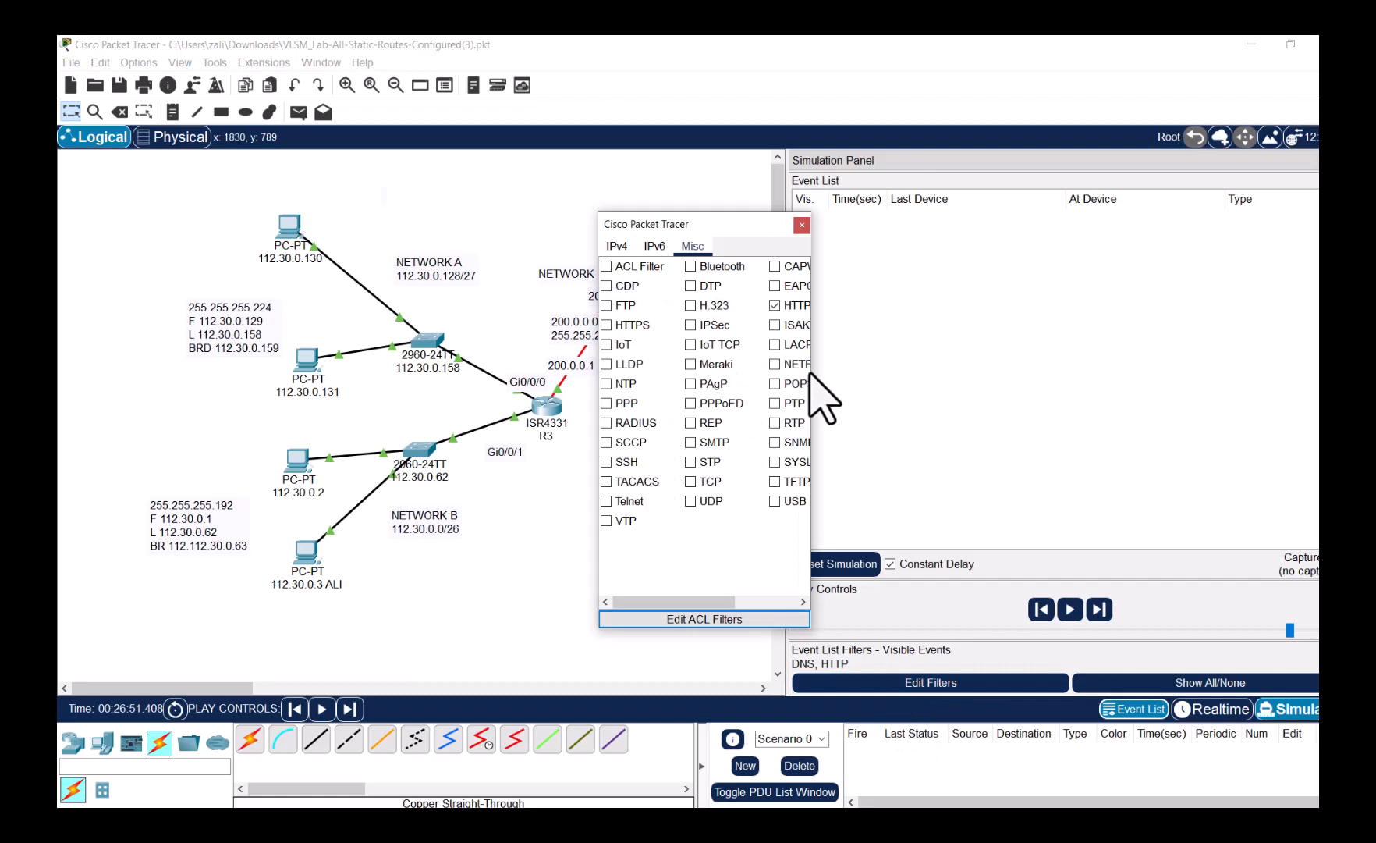
left_click_drag(812, 366, 1010, 359)
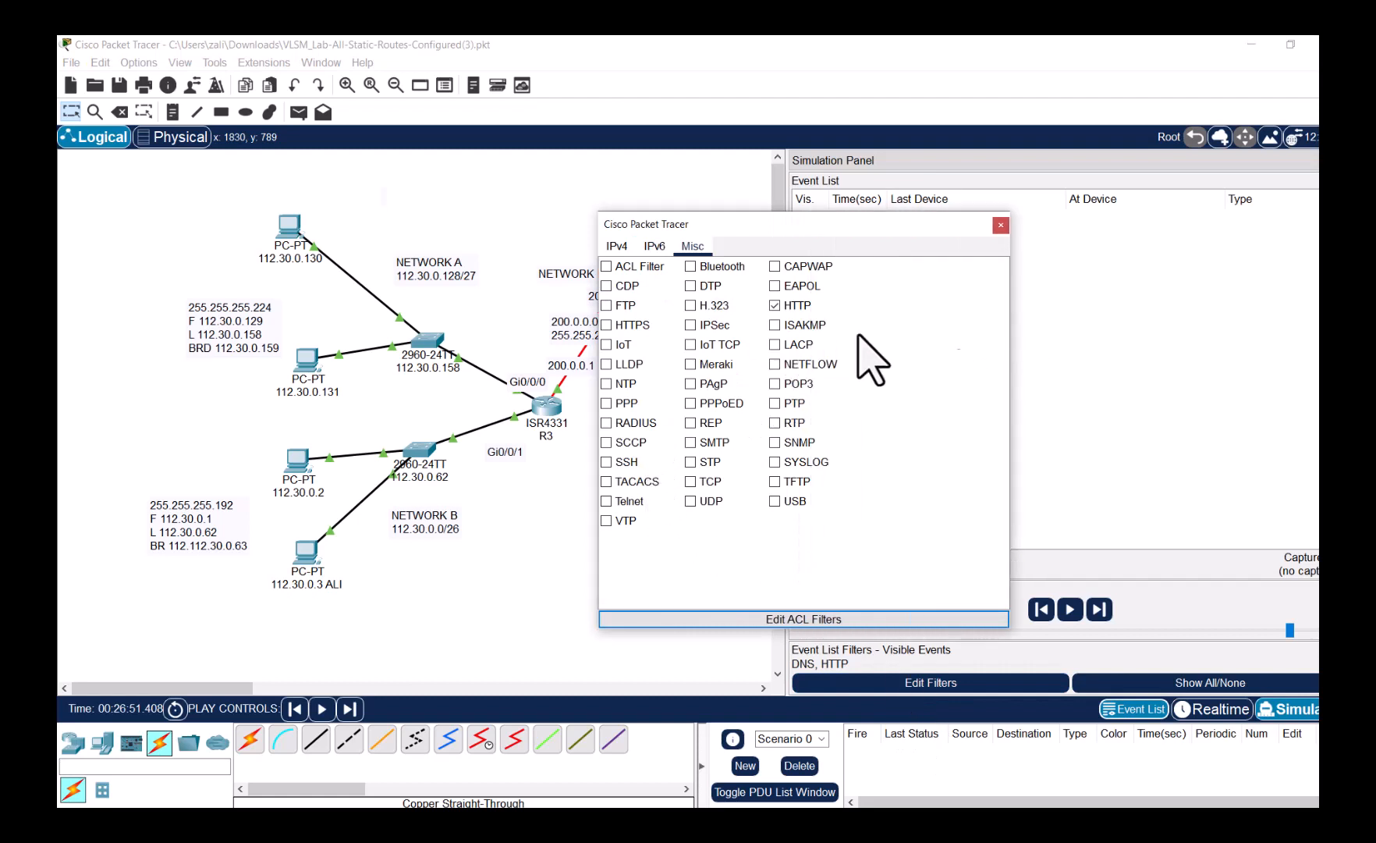
left_click(775, 306)
left_click(775, 384)
left_click(624, 248)
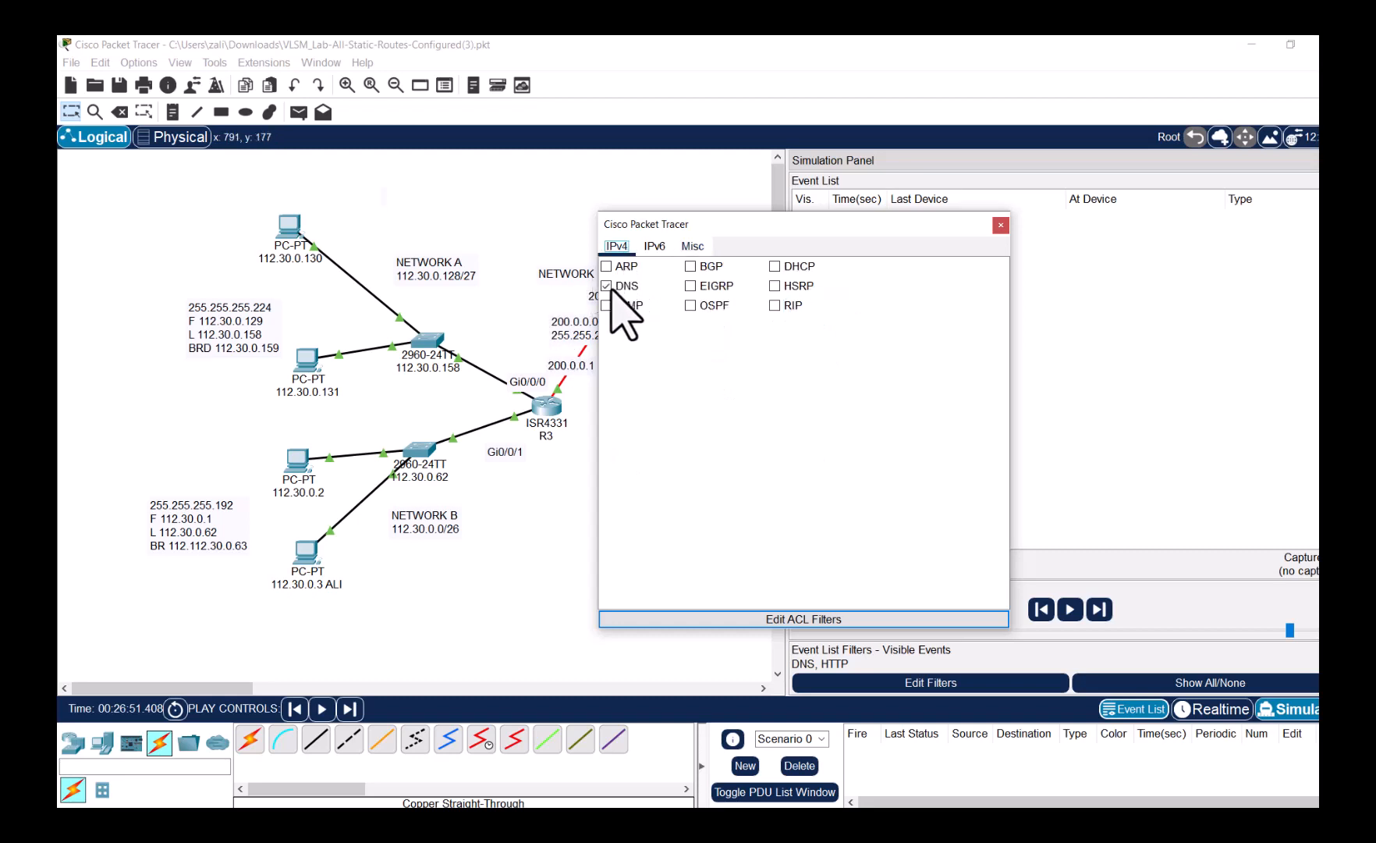
left_click(1001, 226)
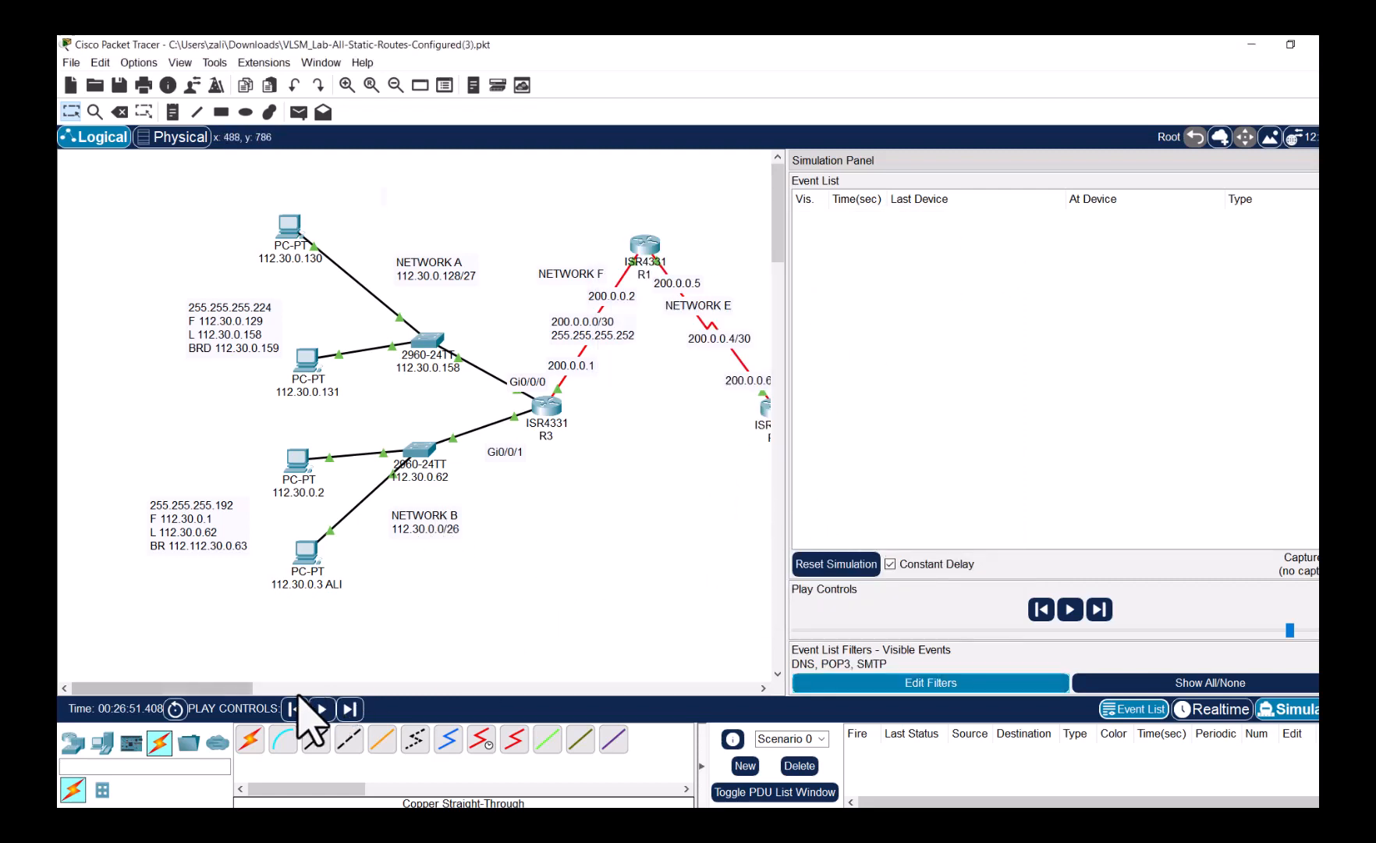
- Send an RE: Test reply from PC 112.30.0.67, play the simulation, and clear the full event list
left_click_drag(241, 690, 409, 690)
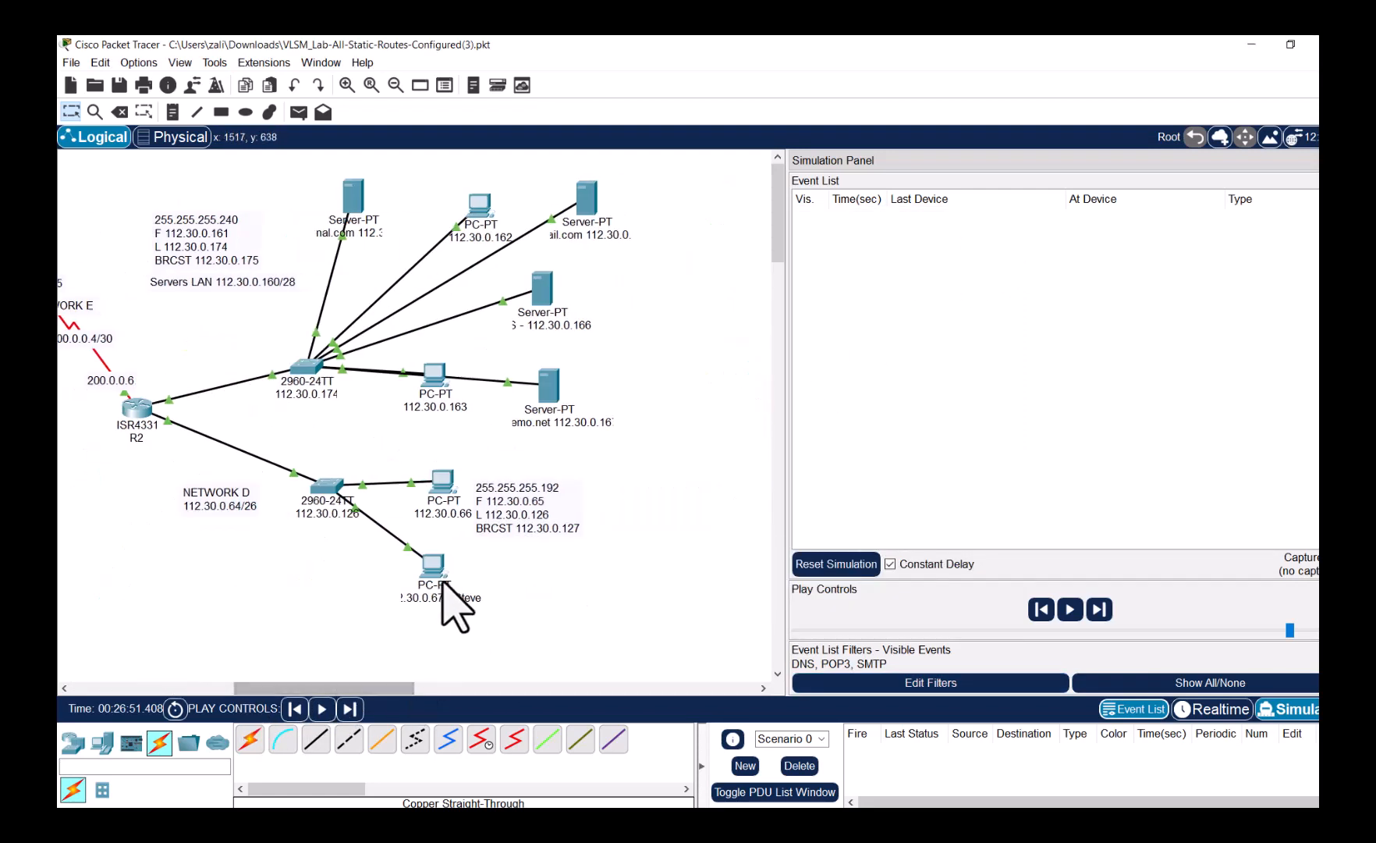
left_click(455, 601)
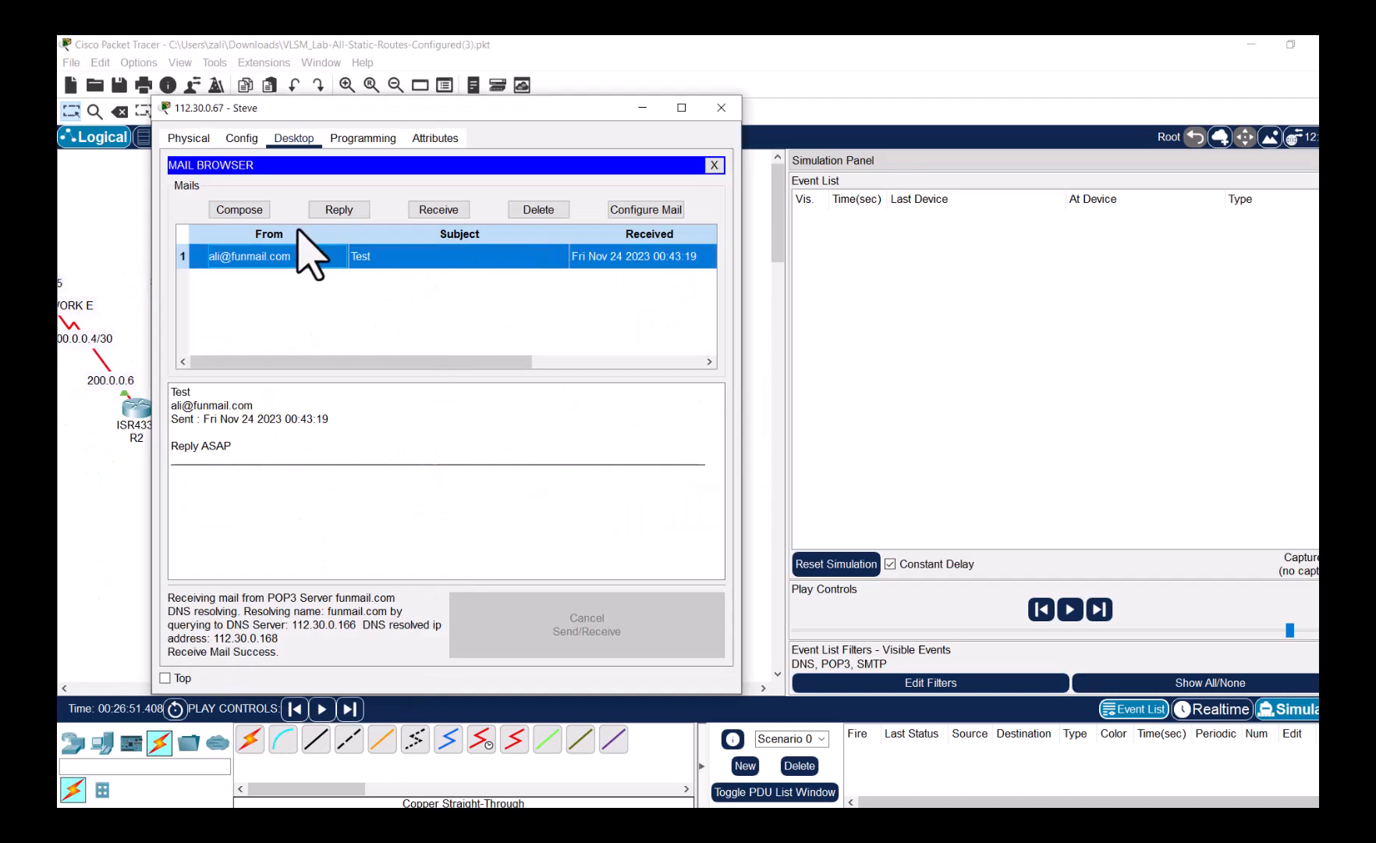
left_click(341, 213)
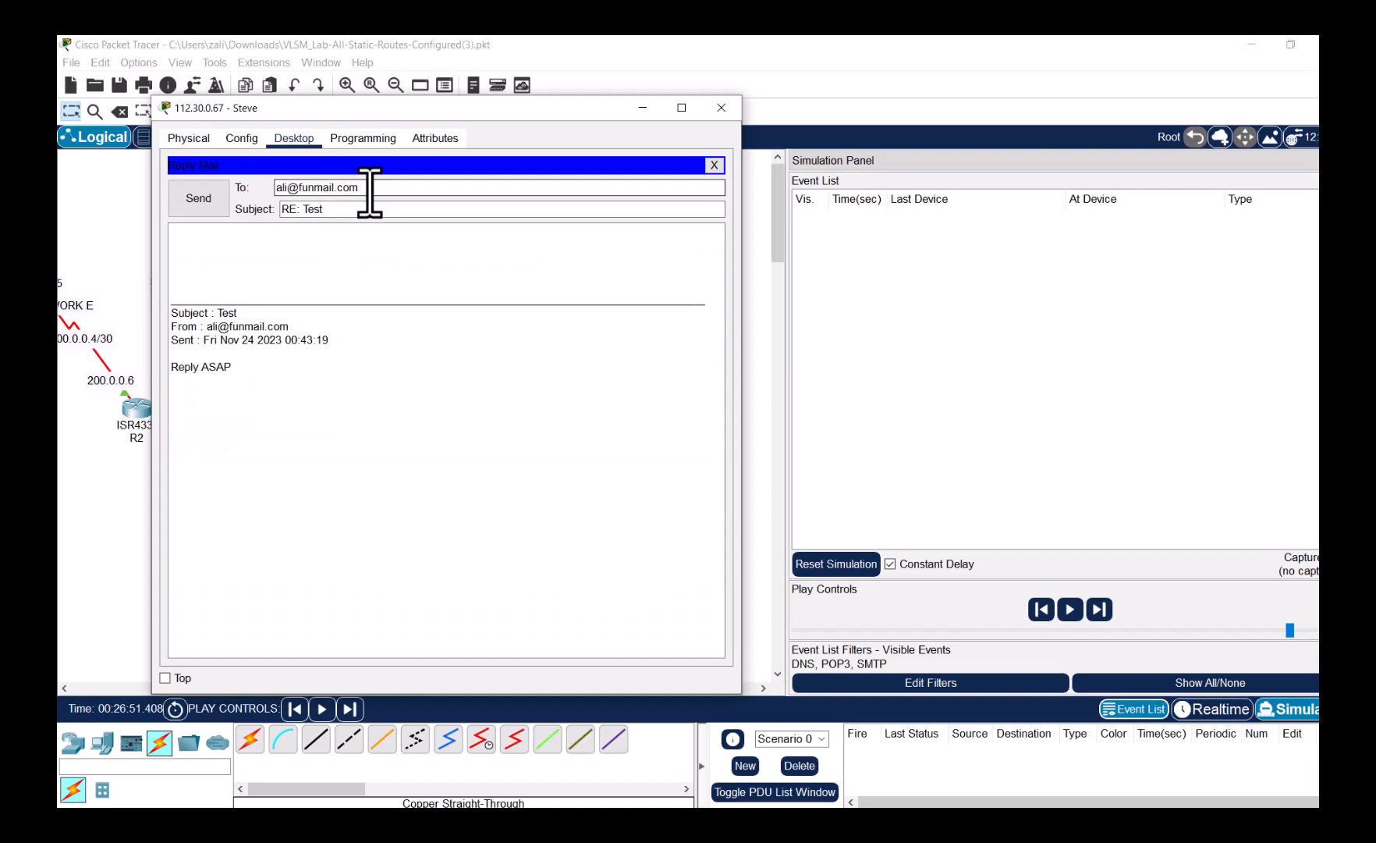
left_click_drag(370, 193, 305, 189)
left_click(212, 207)
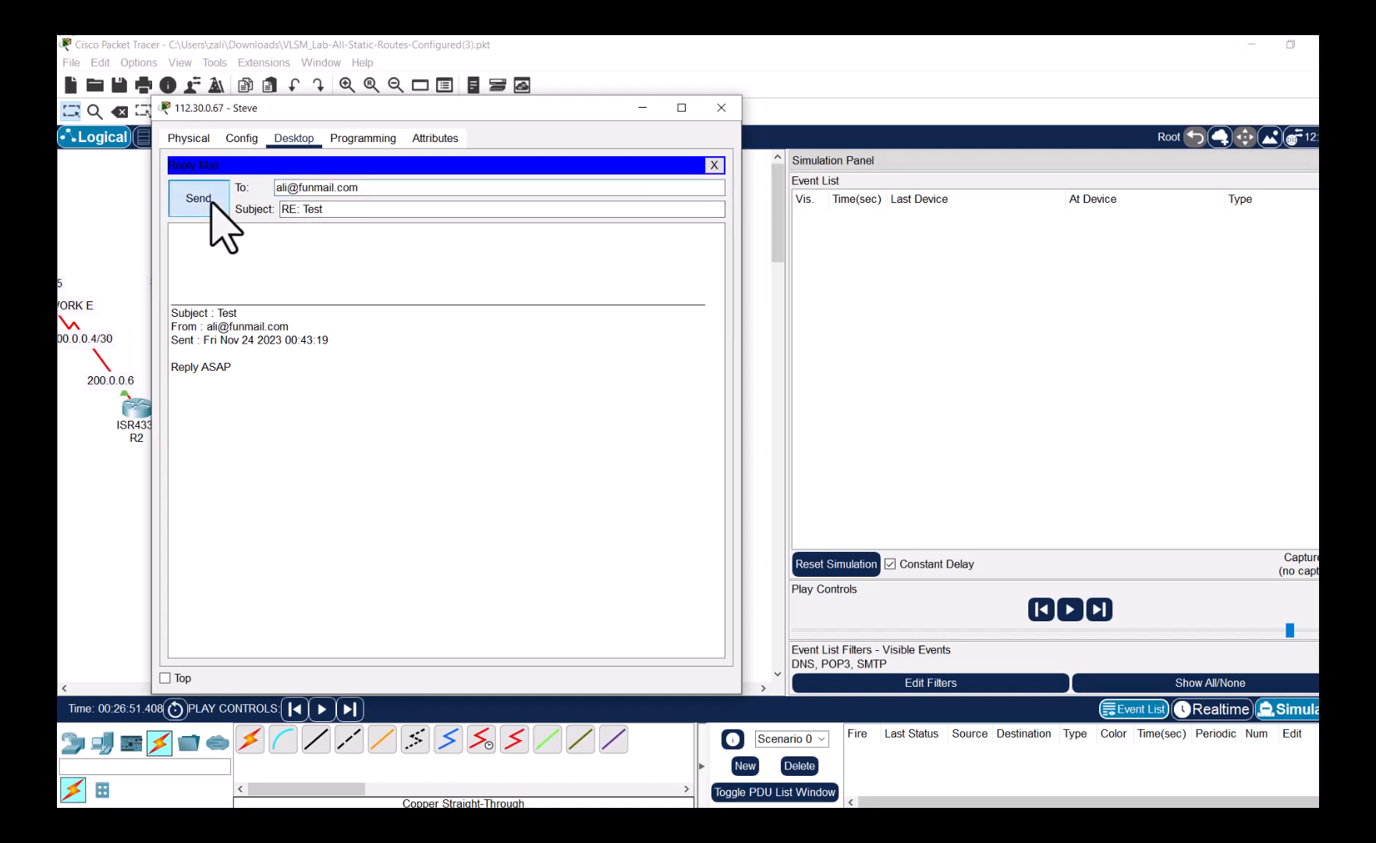
left_click(266, 237)
left_click(204, 201)
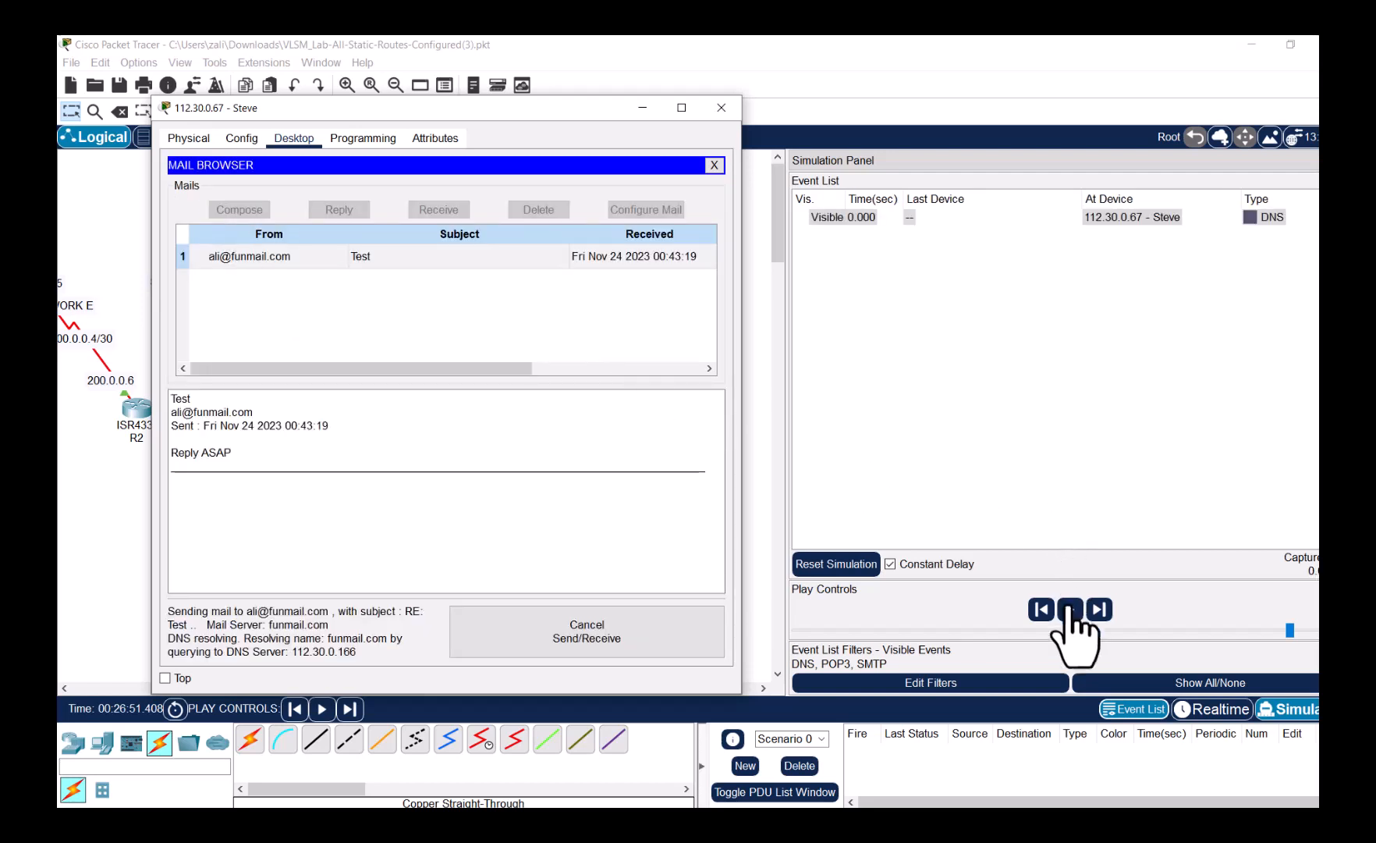
left_click(1071, 610)
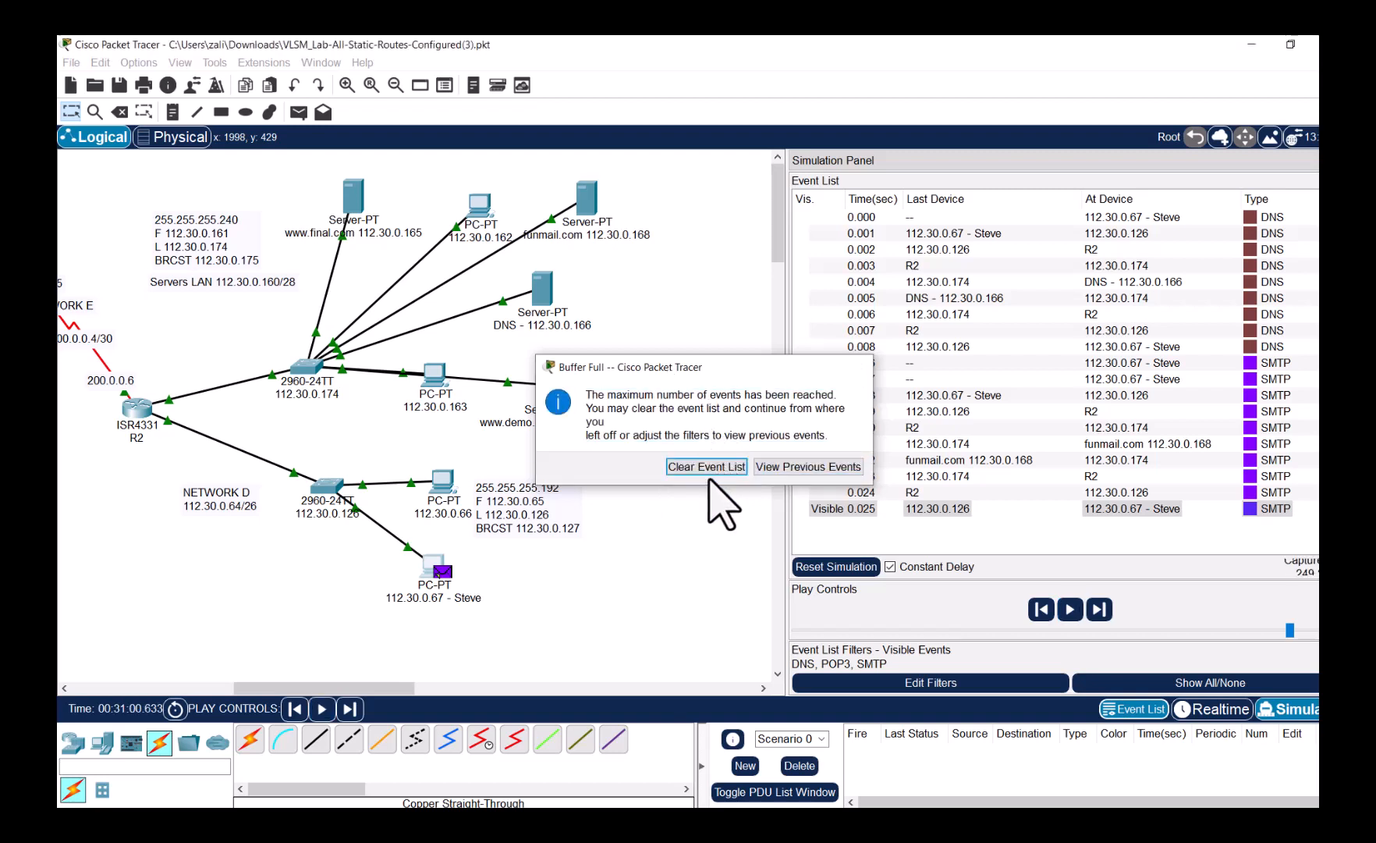
left_click(712, 469)
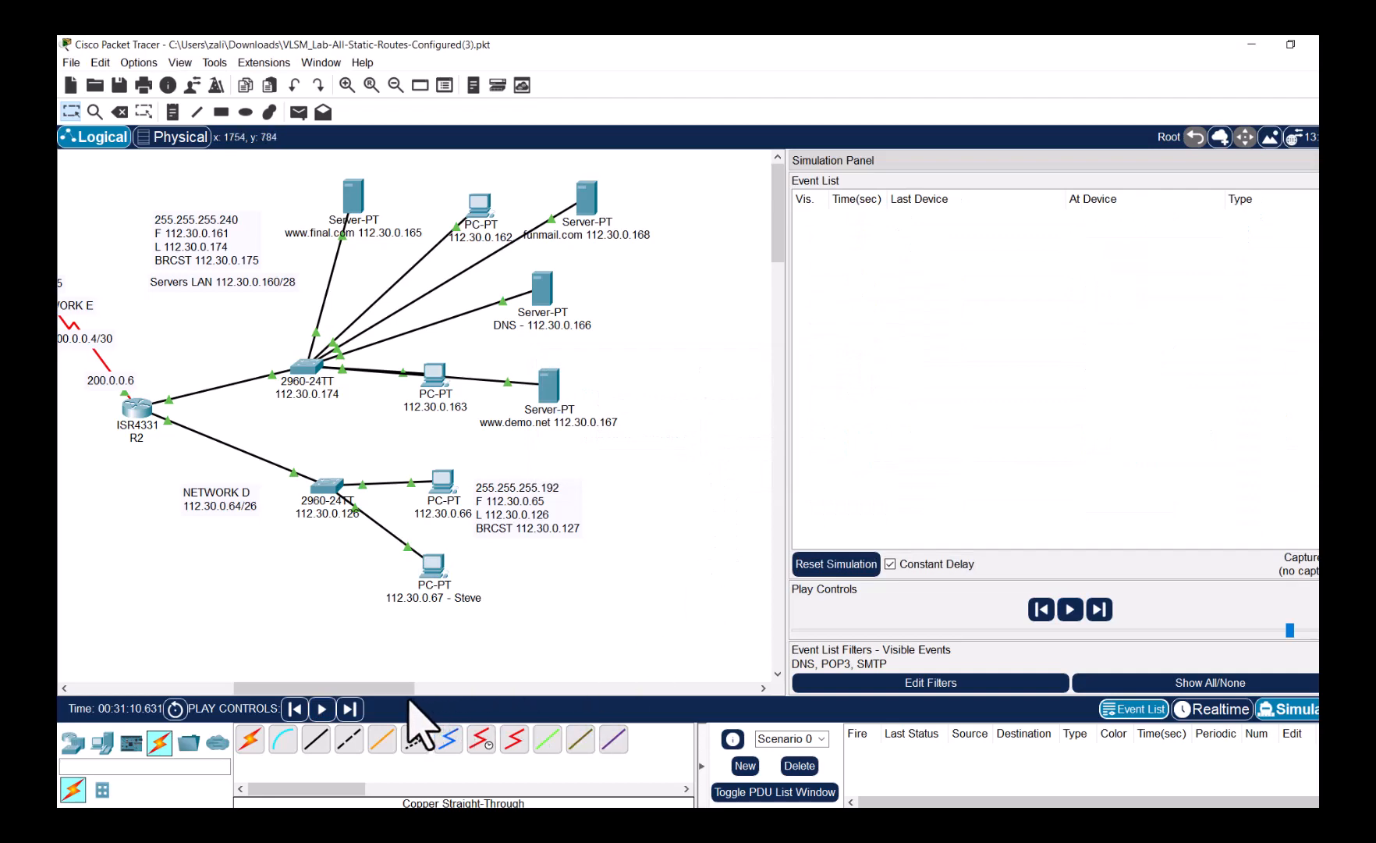
- Receive mail in Email on PC 112.30.0.3 and play the simulation
left_click_drag(385, 688, 223, 688)
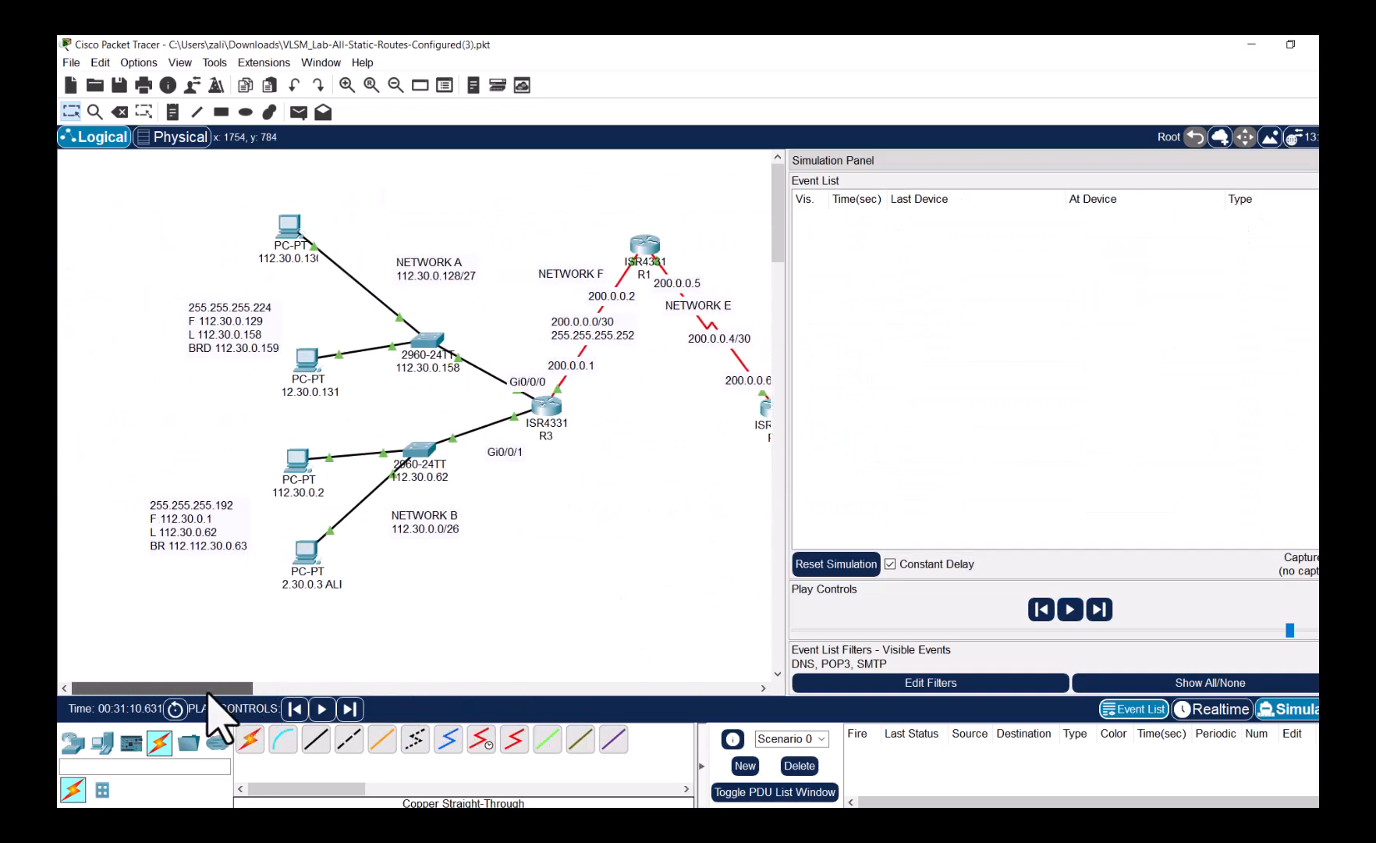
left_click(307, 553)
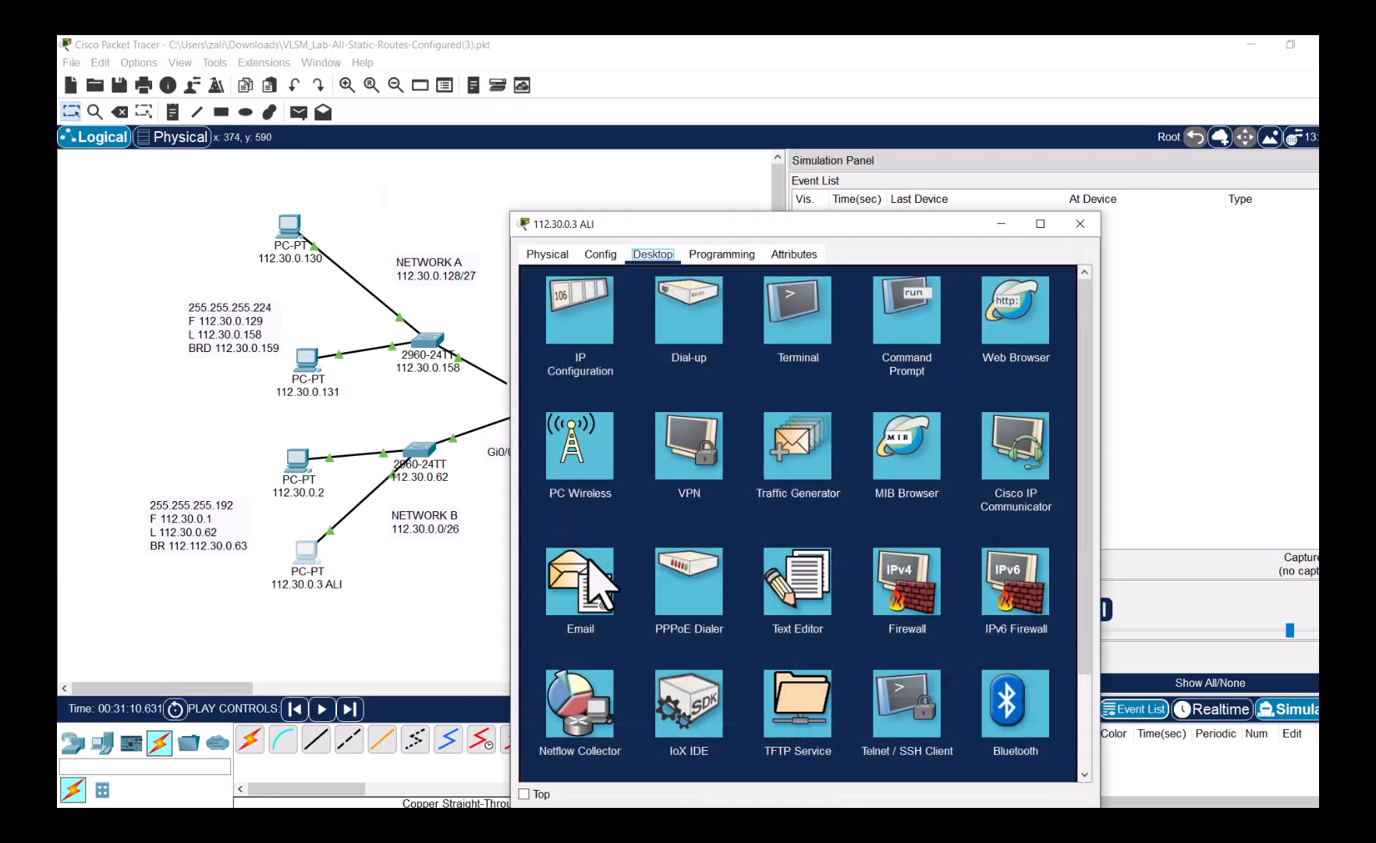
left_click(599, 591)
left_click(803, 324)
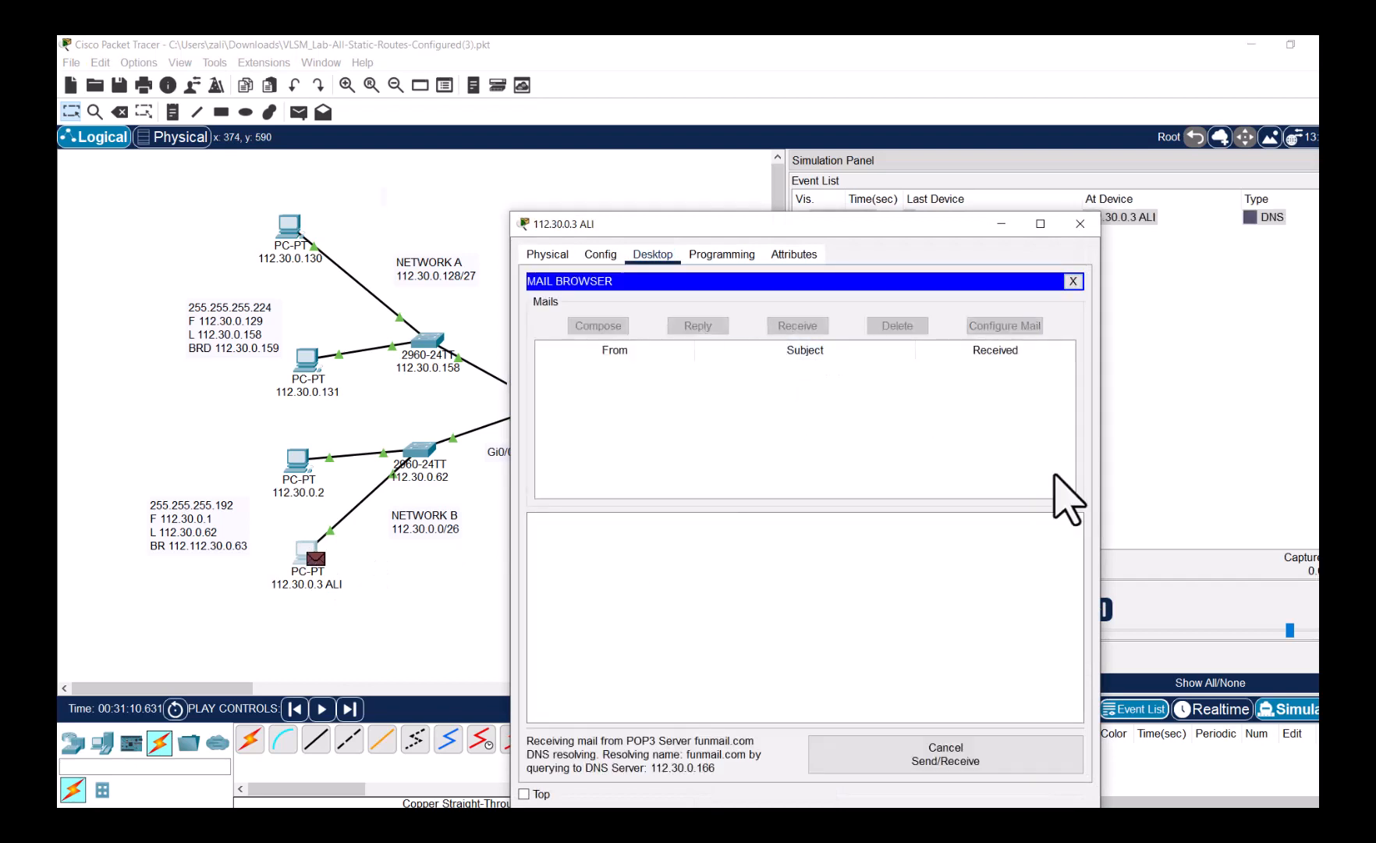
left_click(1161, 610)
left_click(1070, 609)
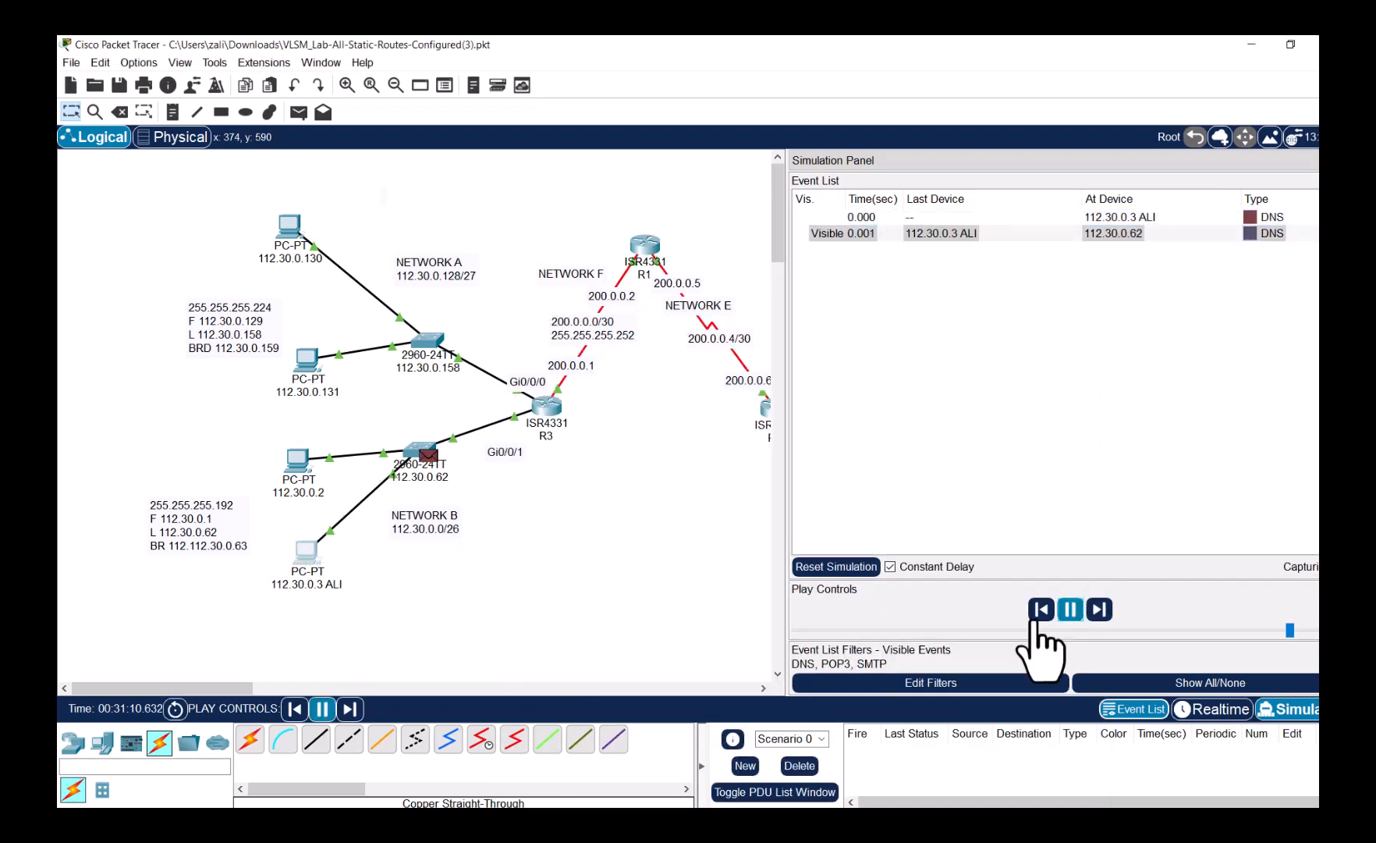
- Clear the event list once the DNS and POP3 exchange has run
left_click_drag(247, 688, 299, 688)
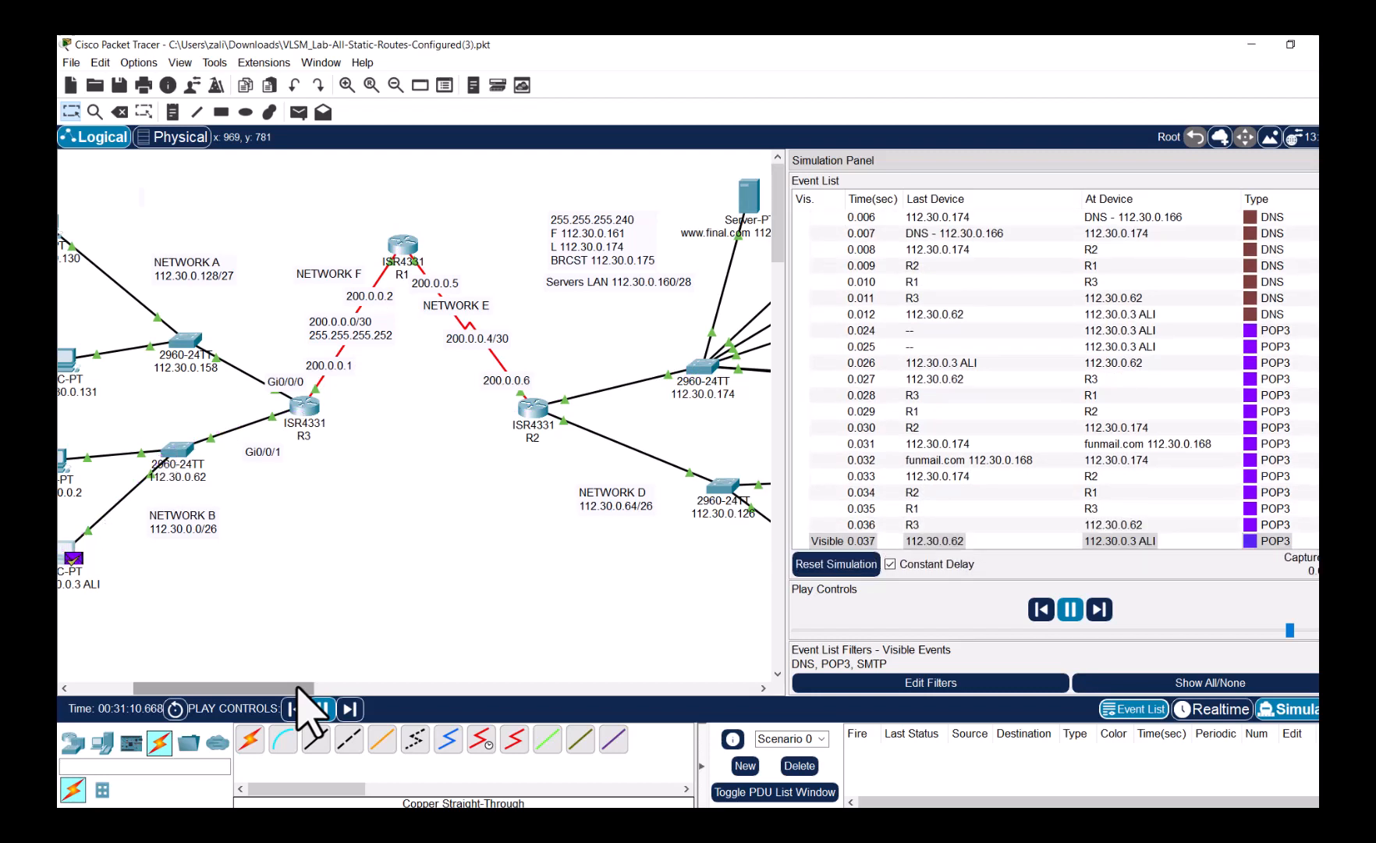
left_click(71, 556)
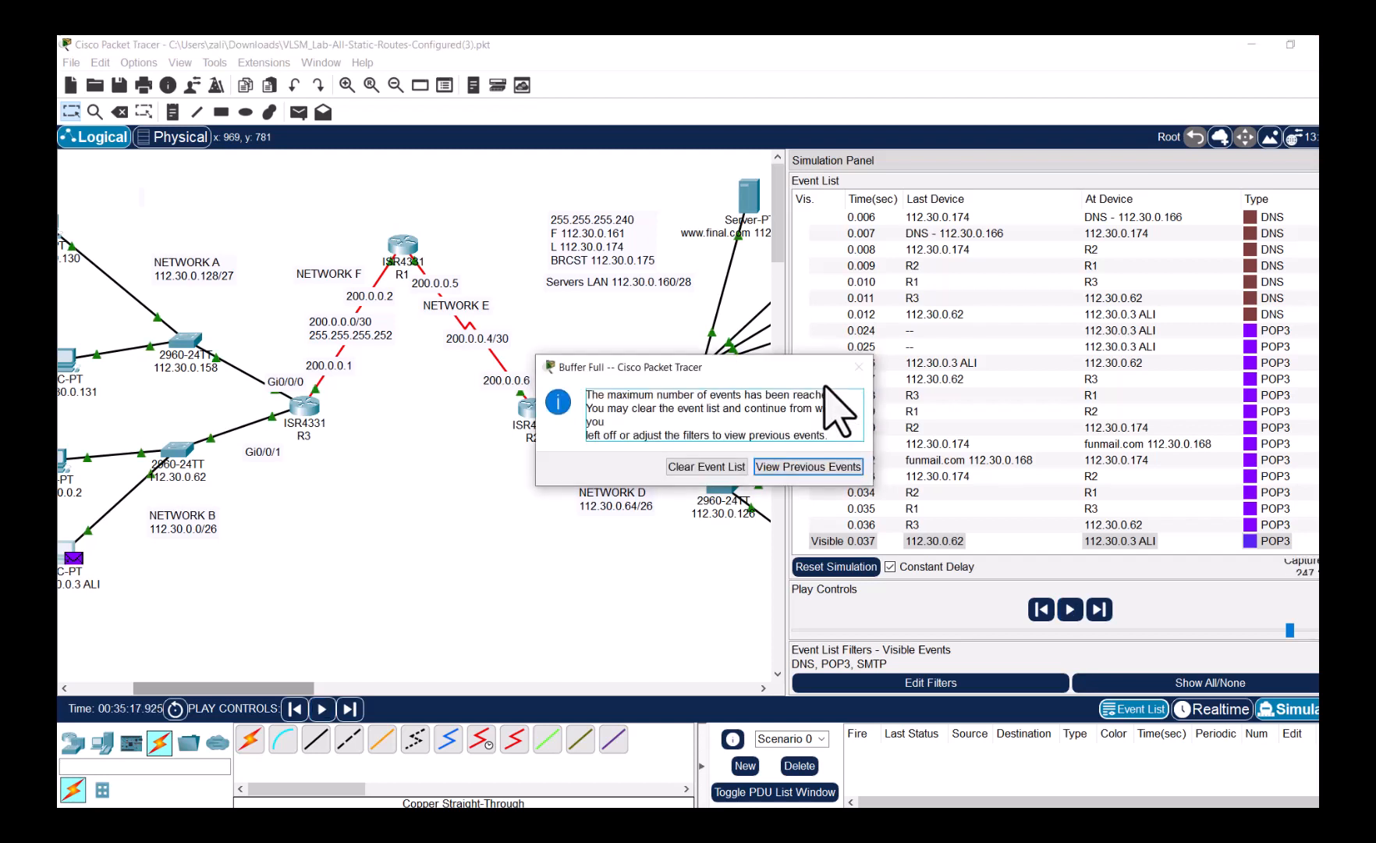
left_click(710, 467)
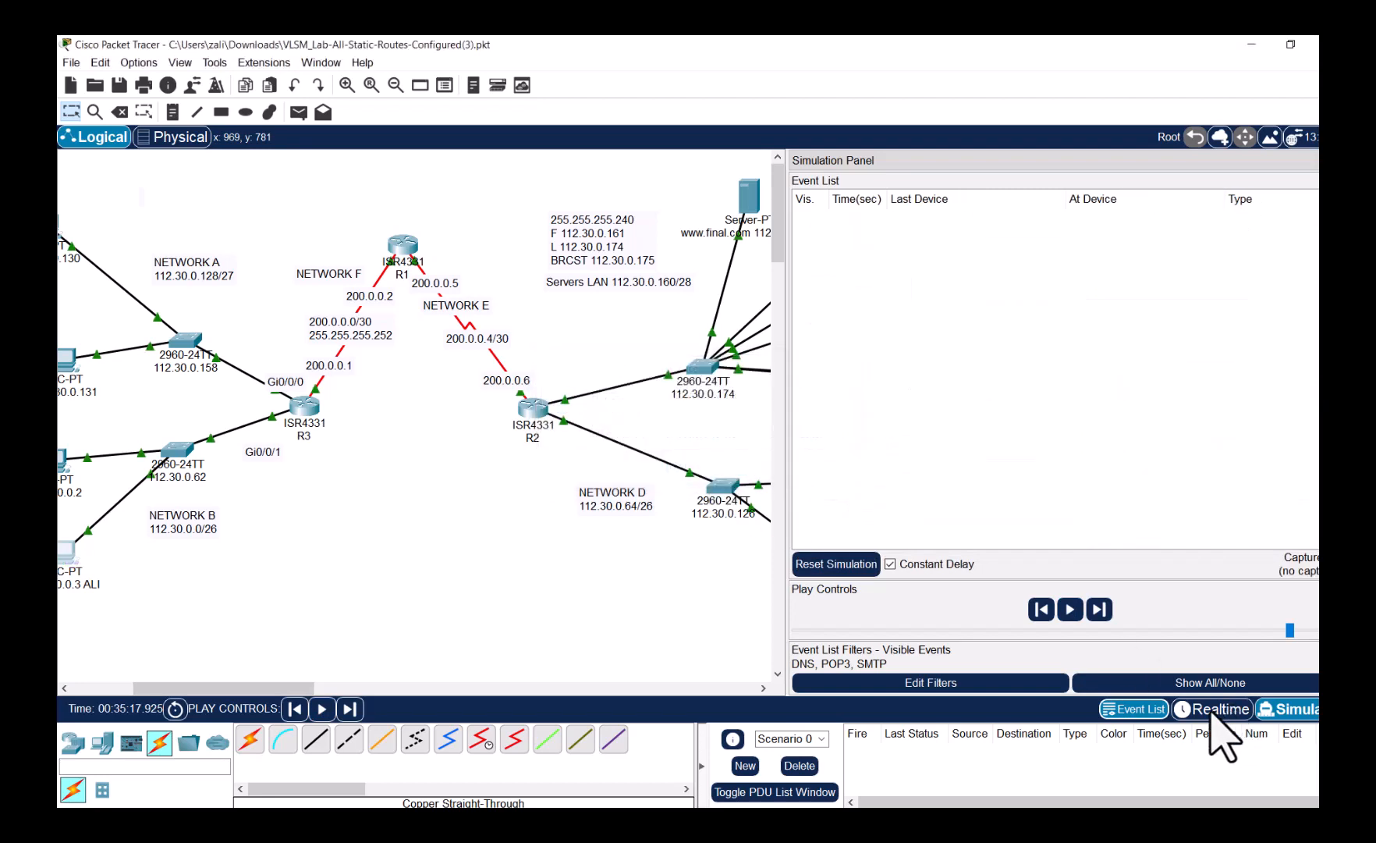
- In Realtime mode, receive mail on PC 112.30.0.3 and read the RE: Test reply 'Received Well done'
left_click(1218, 709)
left_click(67, 556)
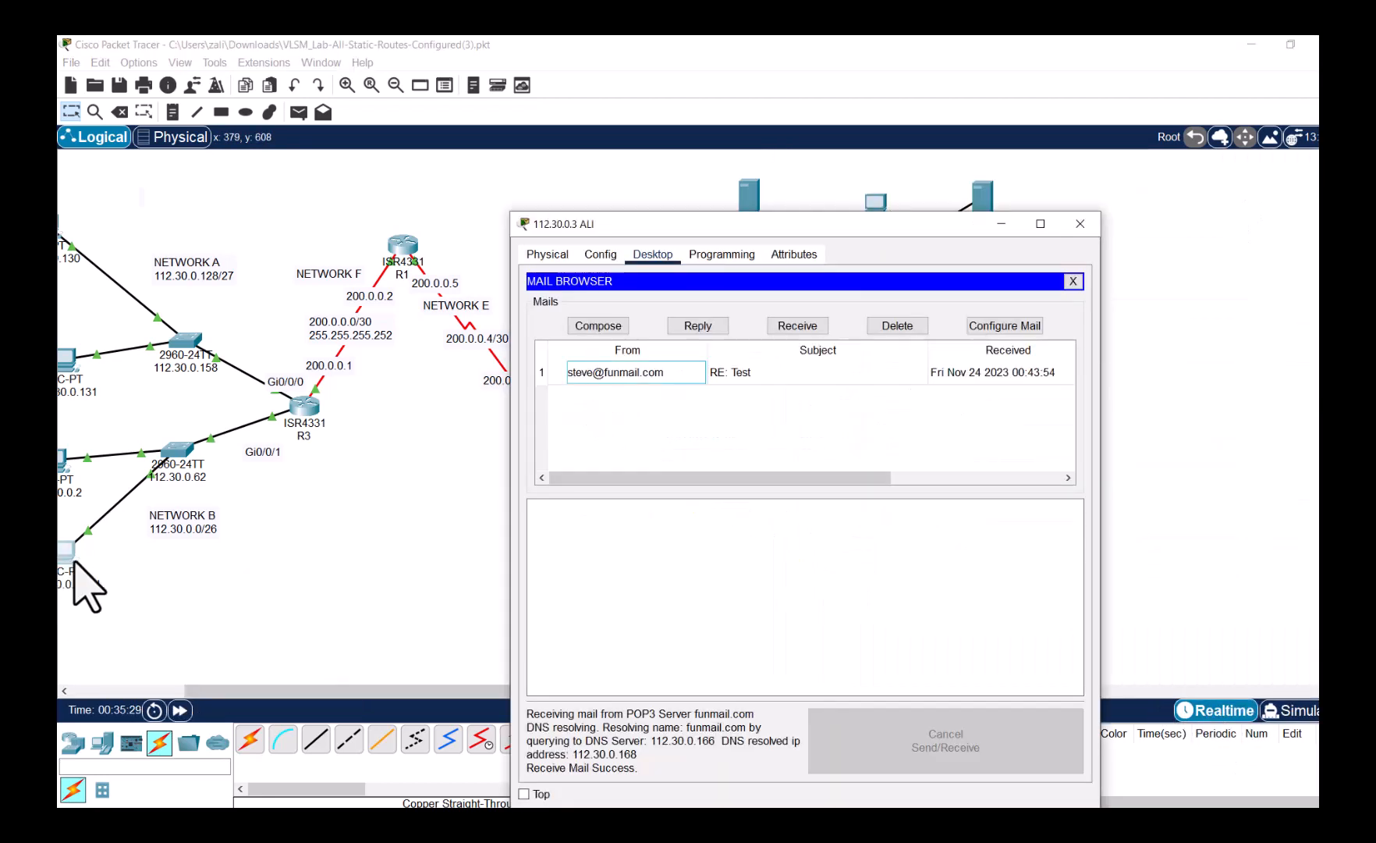
left_click(655, 373)
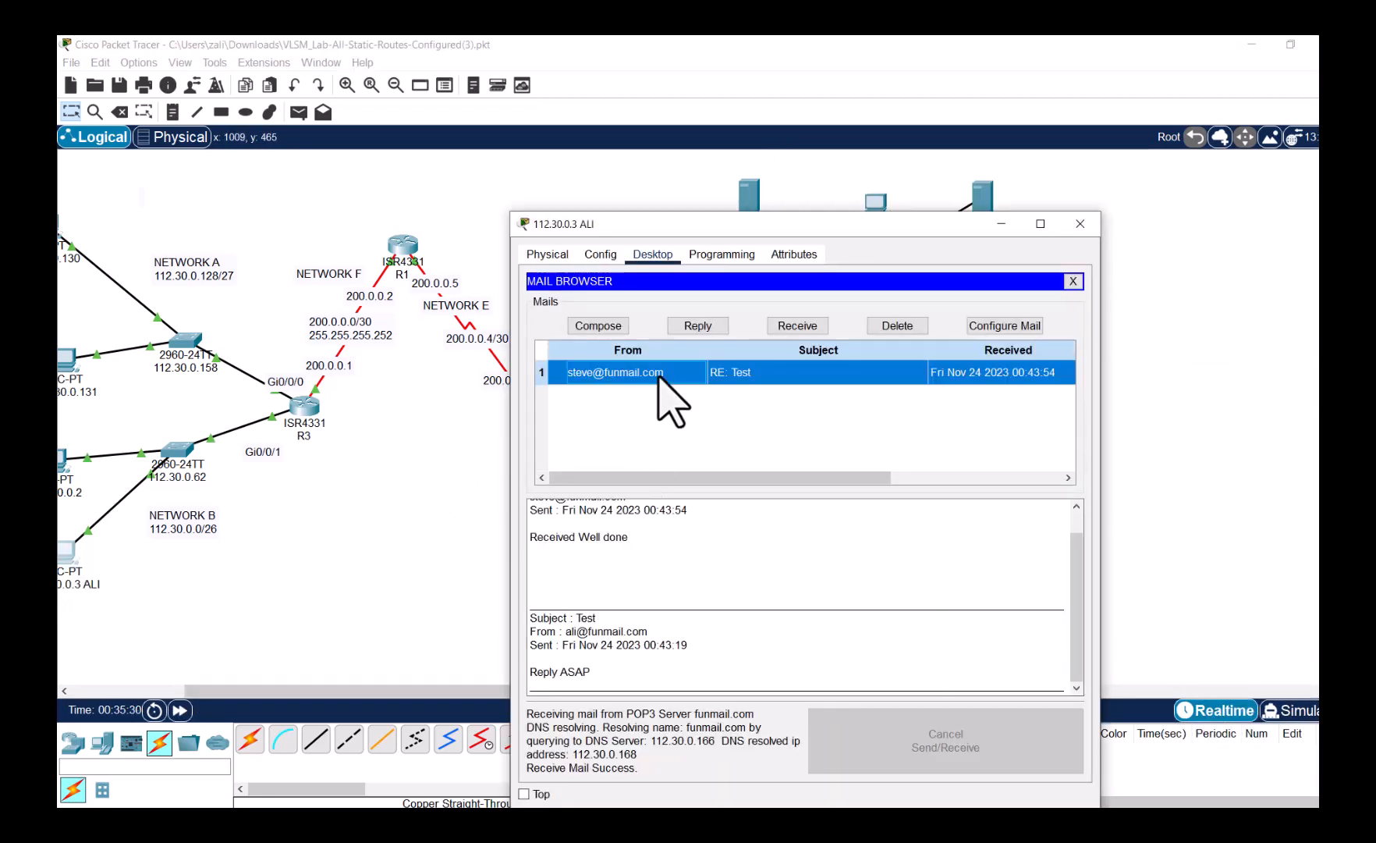
left_click(819, 324)
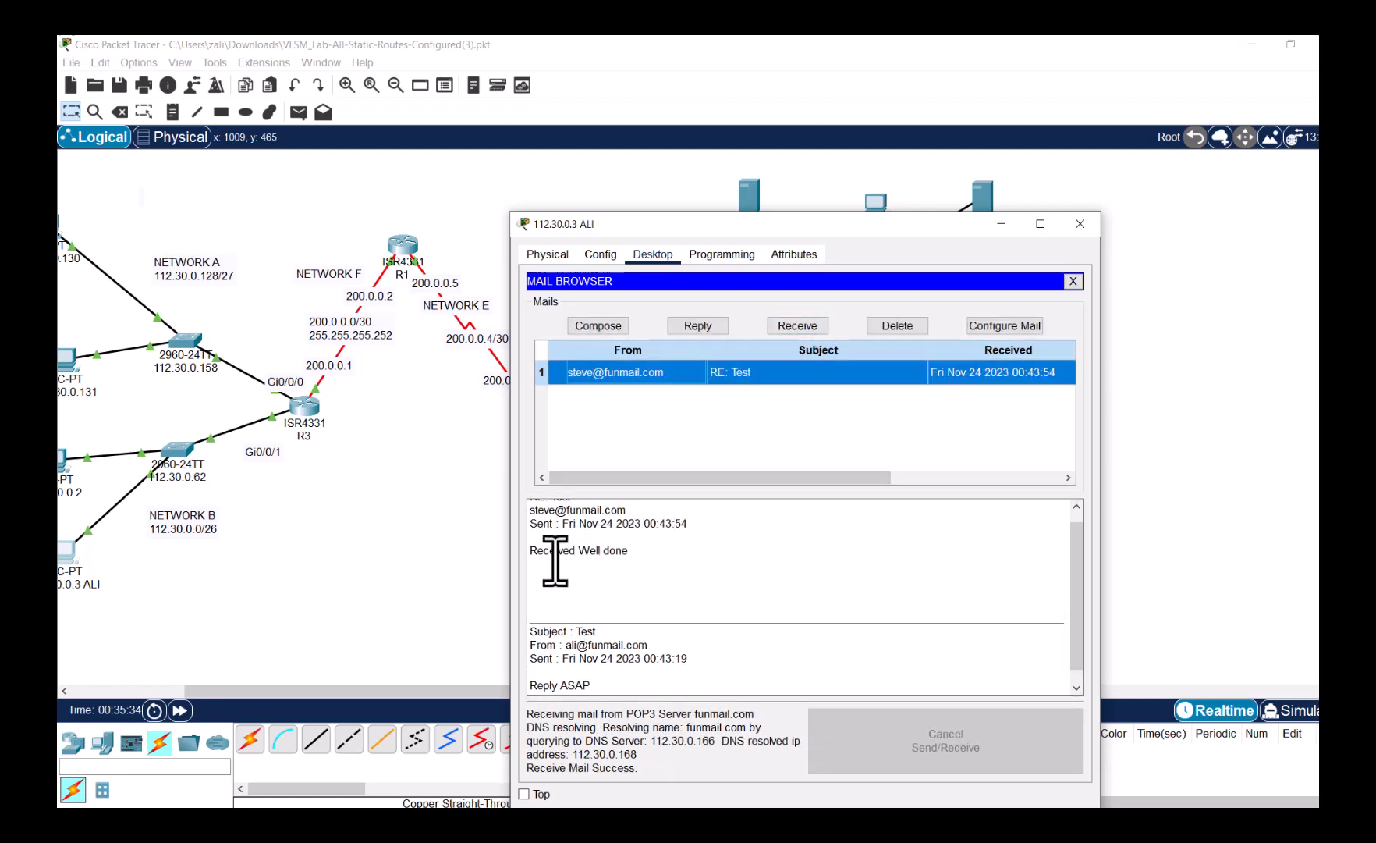
left_click_drag(555, 559, 723, 543)
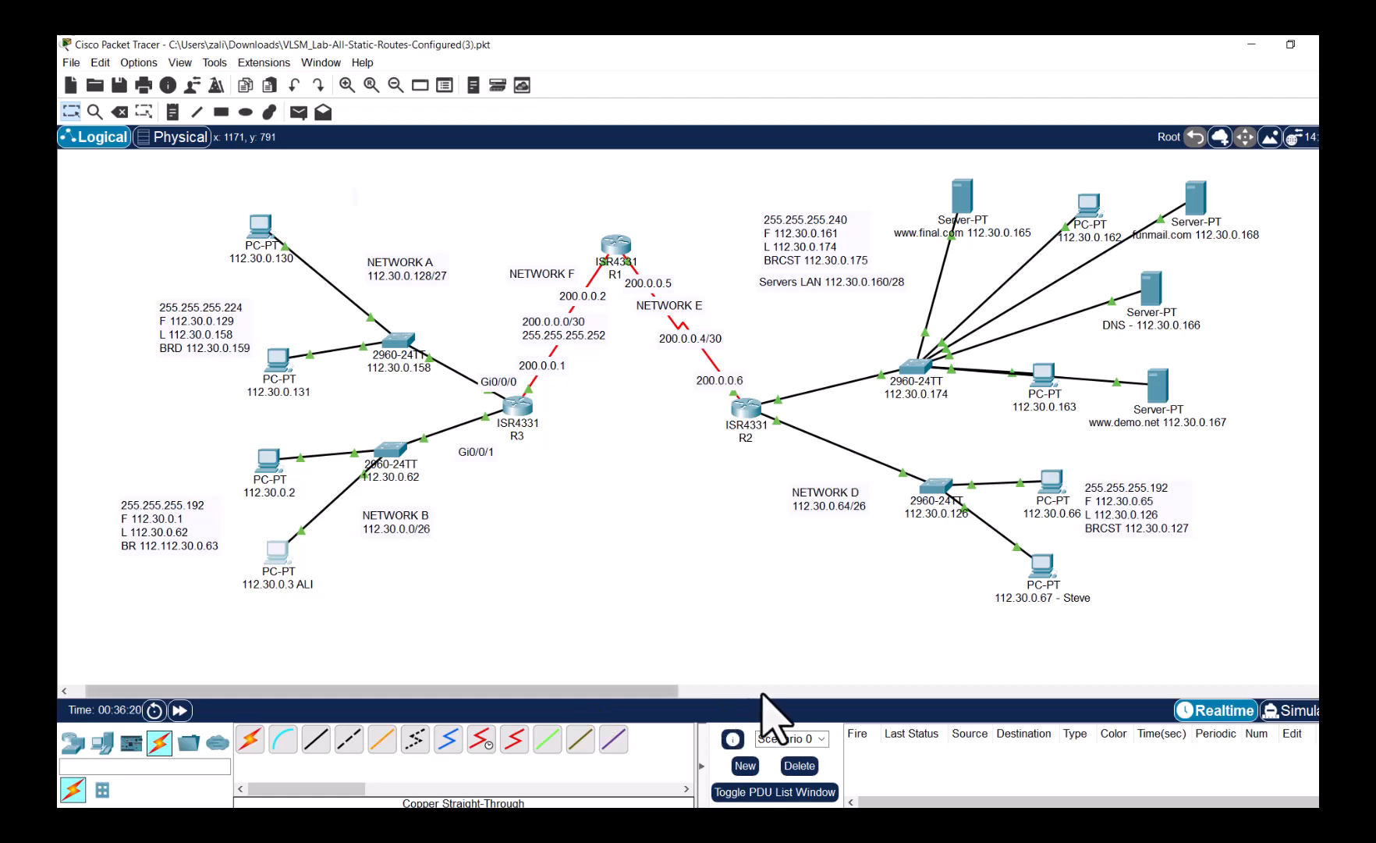
- Place a Server-PT below Network D labelled 'DHCP - 80-100 112.30.0.70' and open it
left_click(102, 742)
left_click_drag(316, 741, 865, 568)
left_click(870, 602)
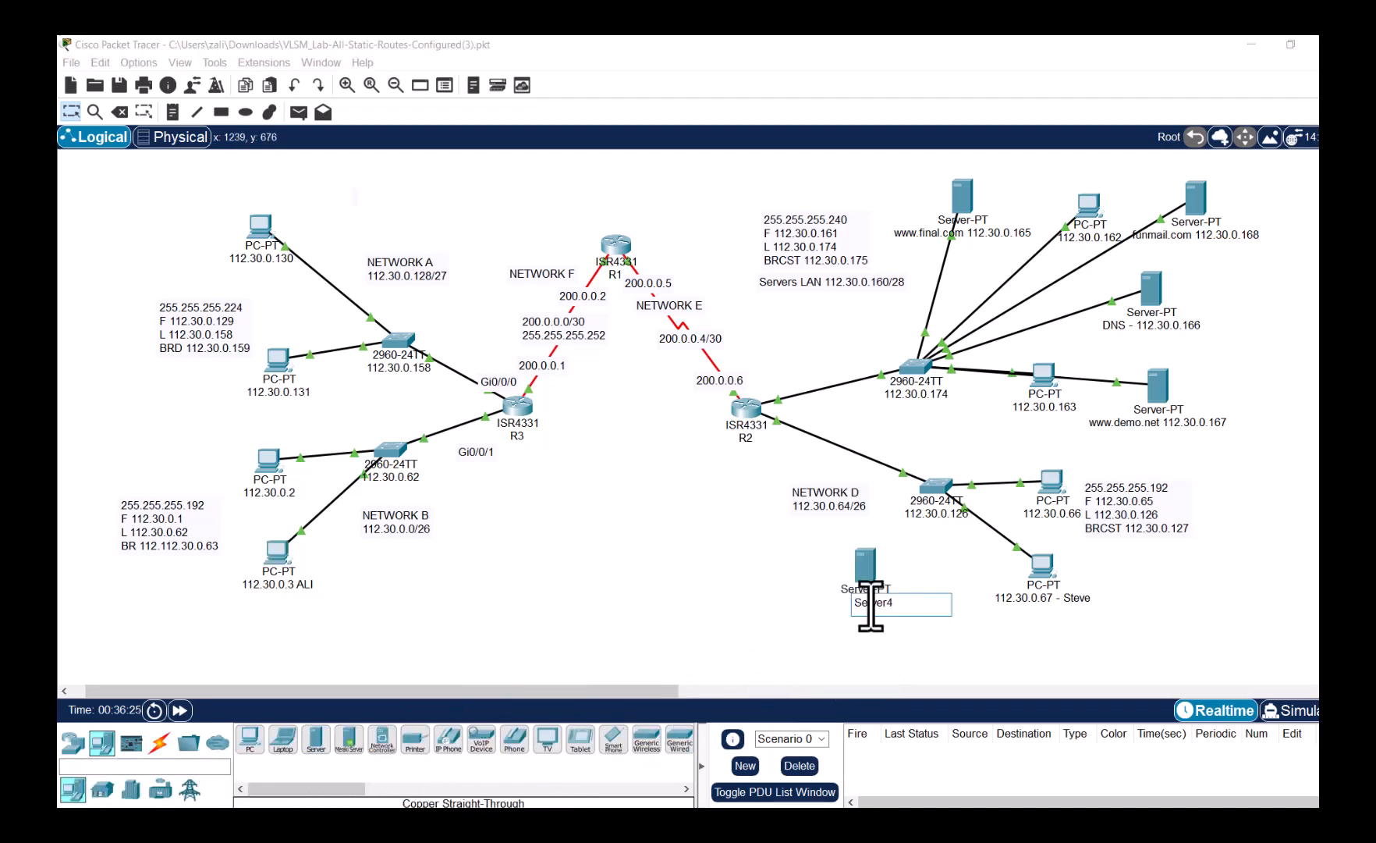
type("DHCP")
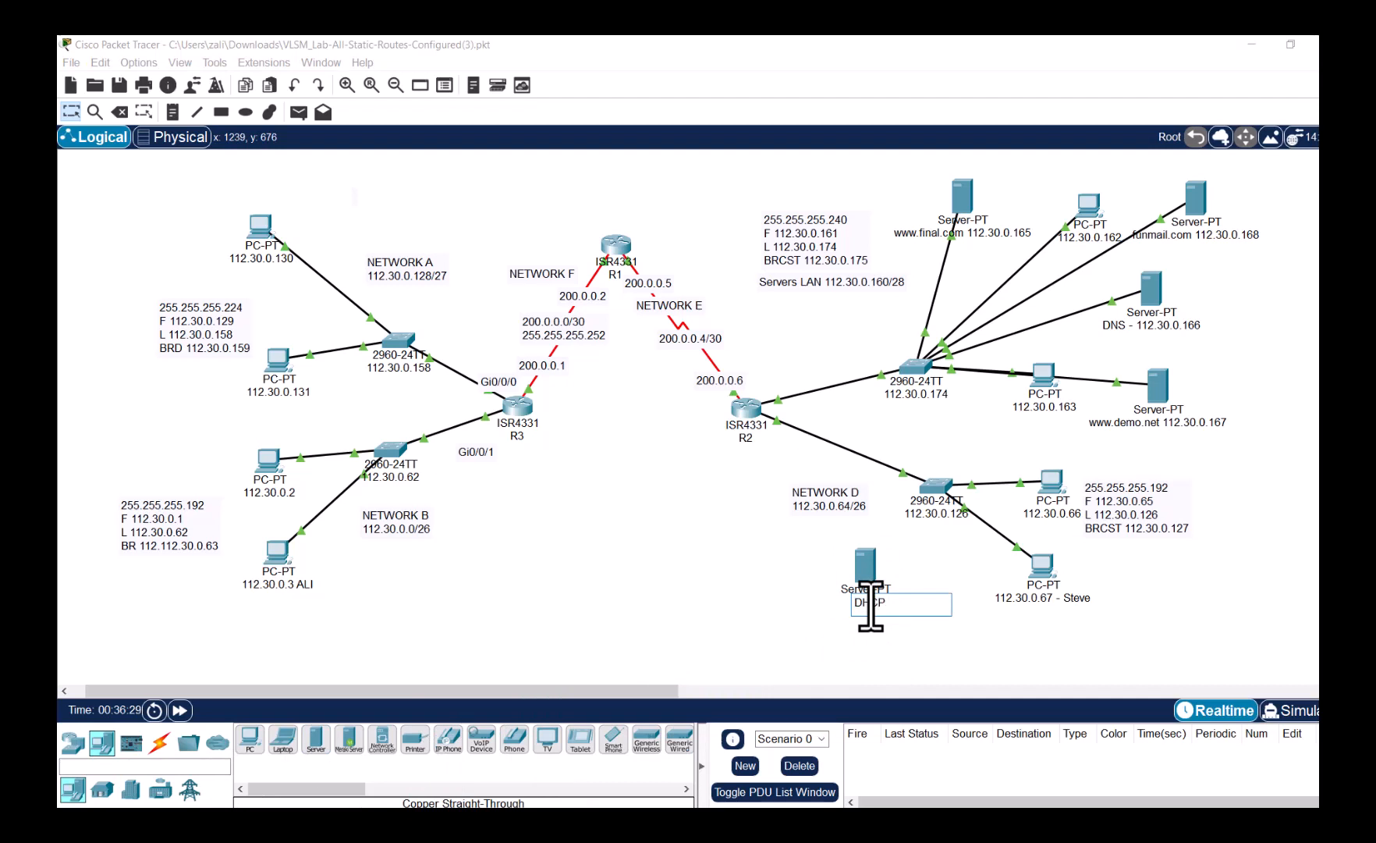
type(" -")
type("112.30.0")
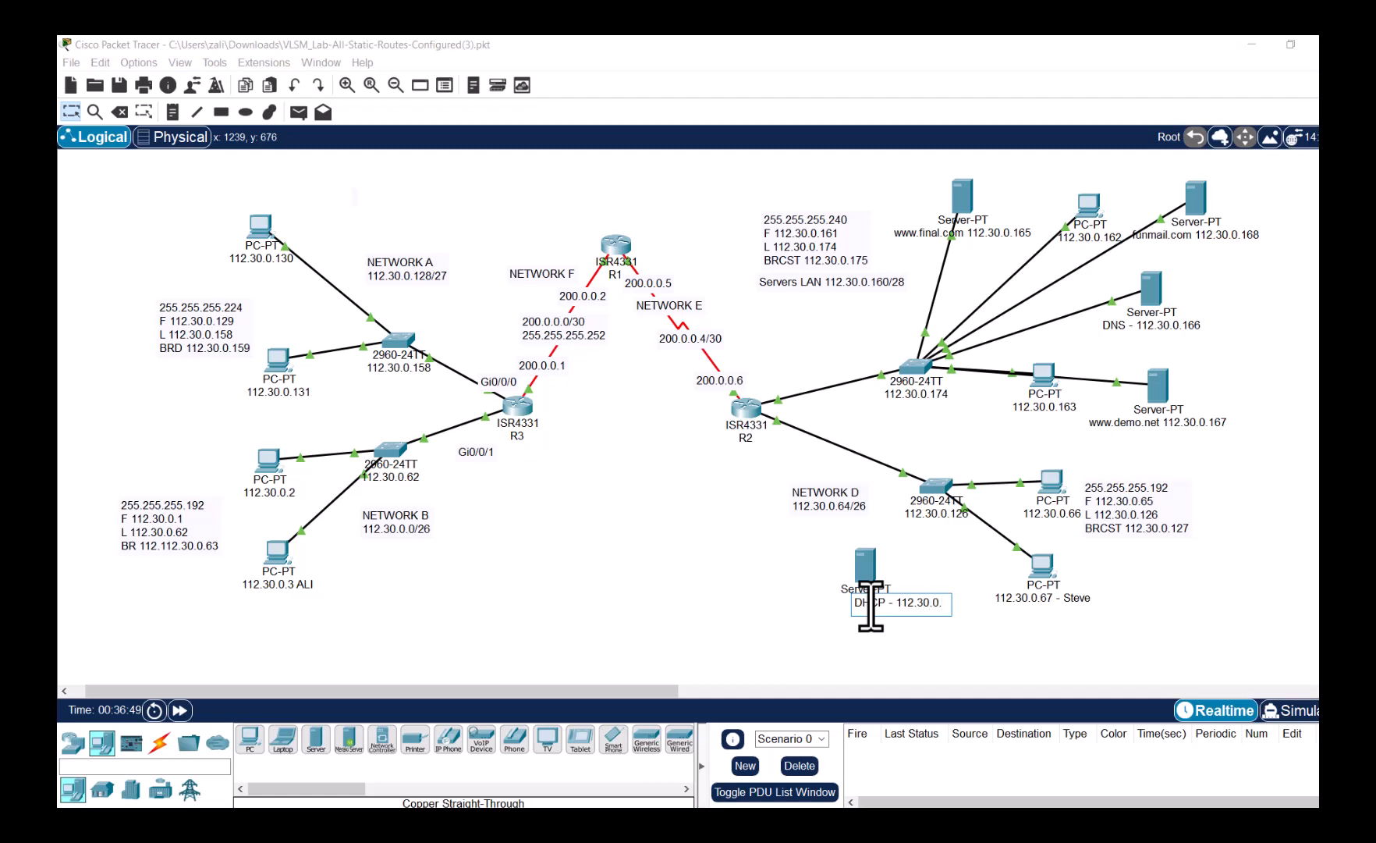
type(".")
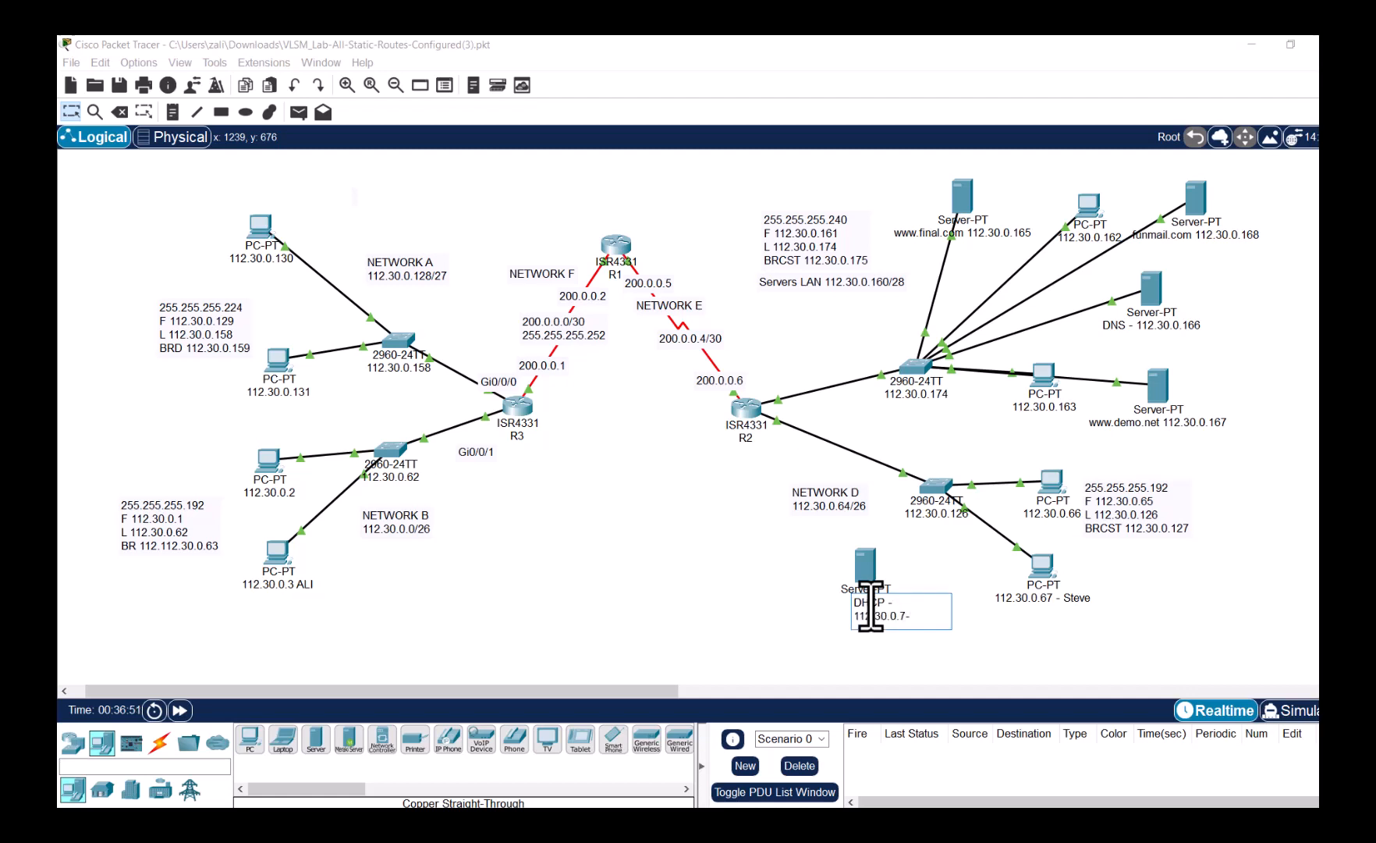
type("70")
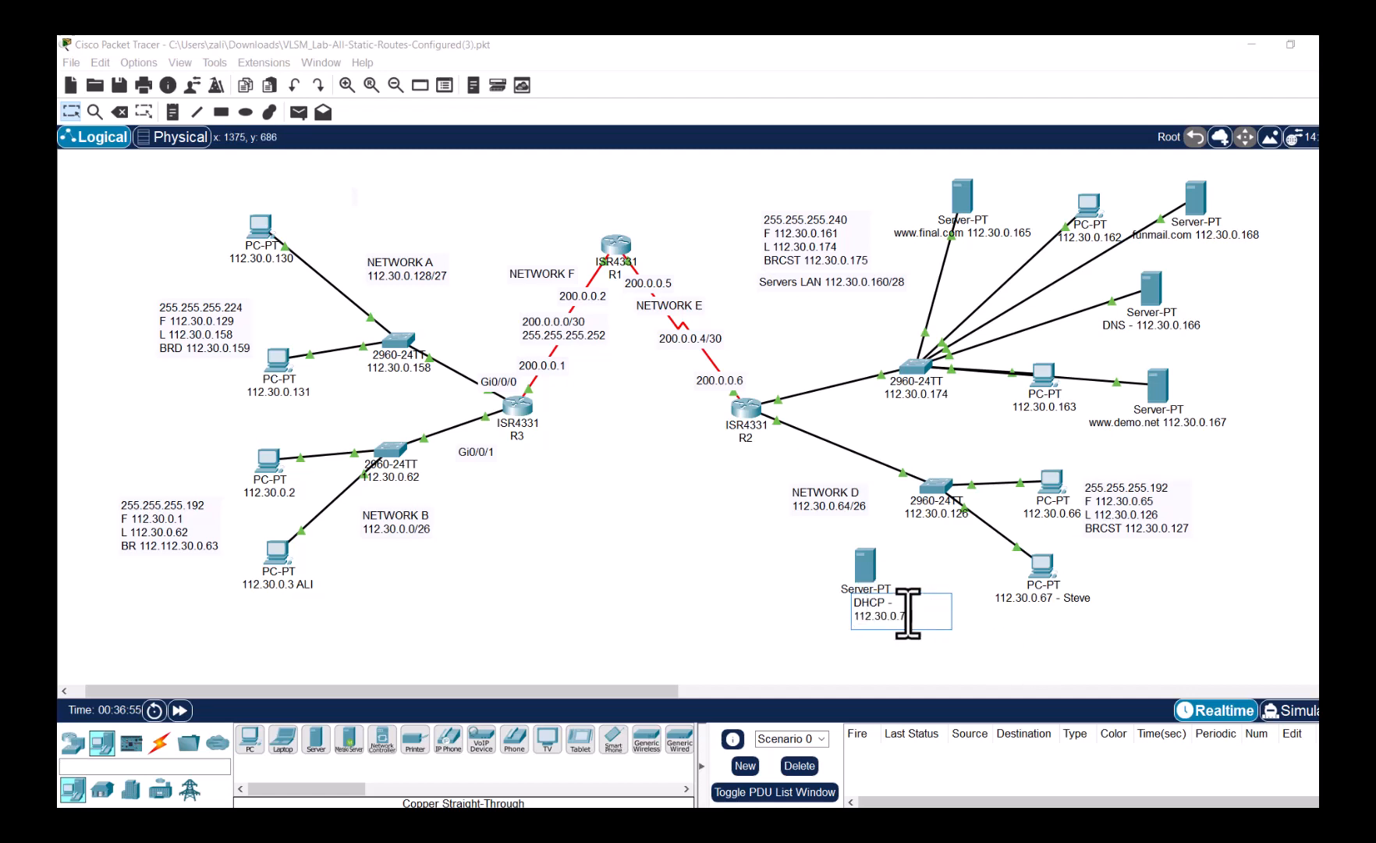
left_click(950, 602)
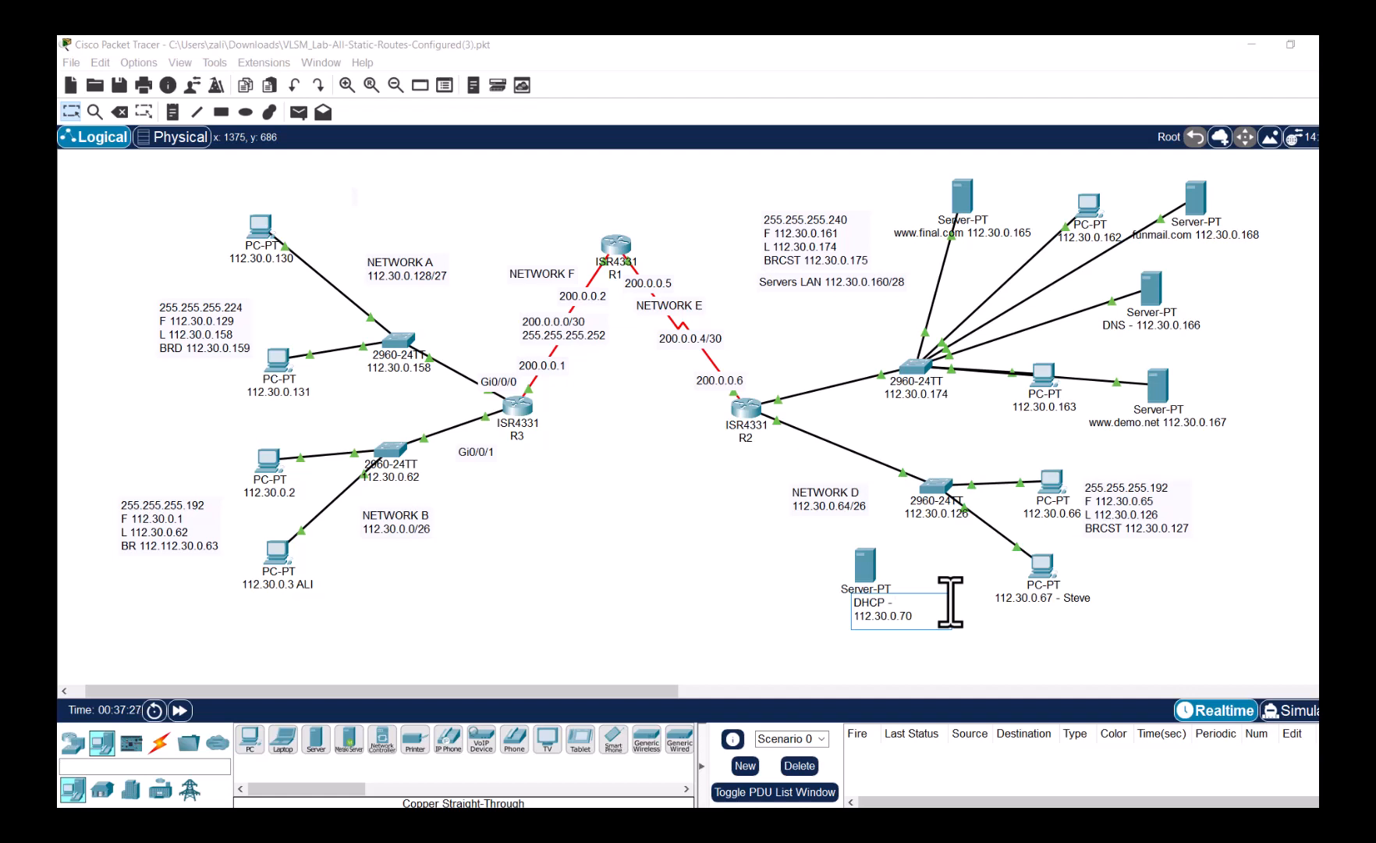
type("80-100")
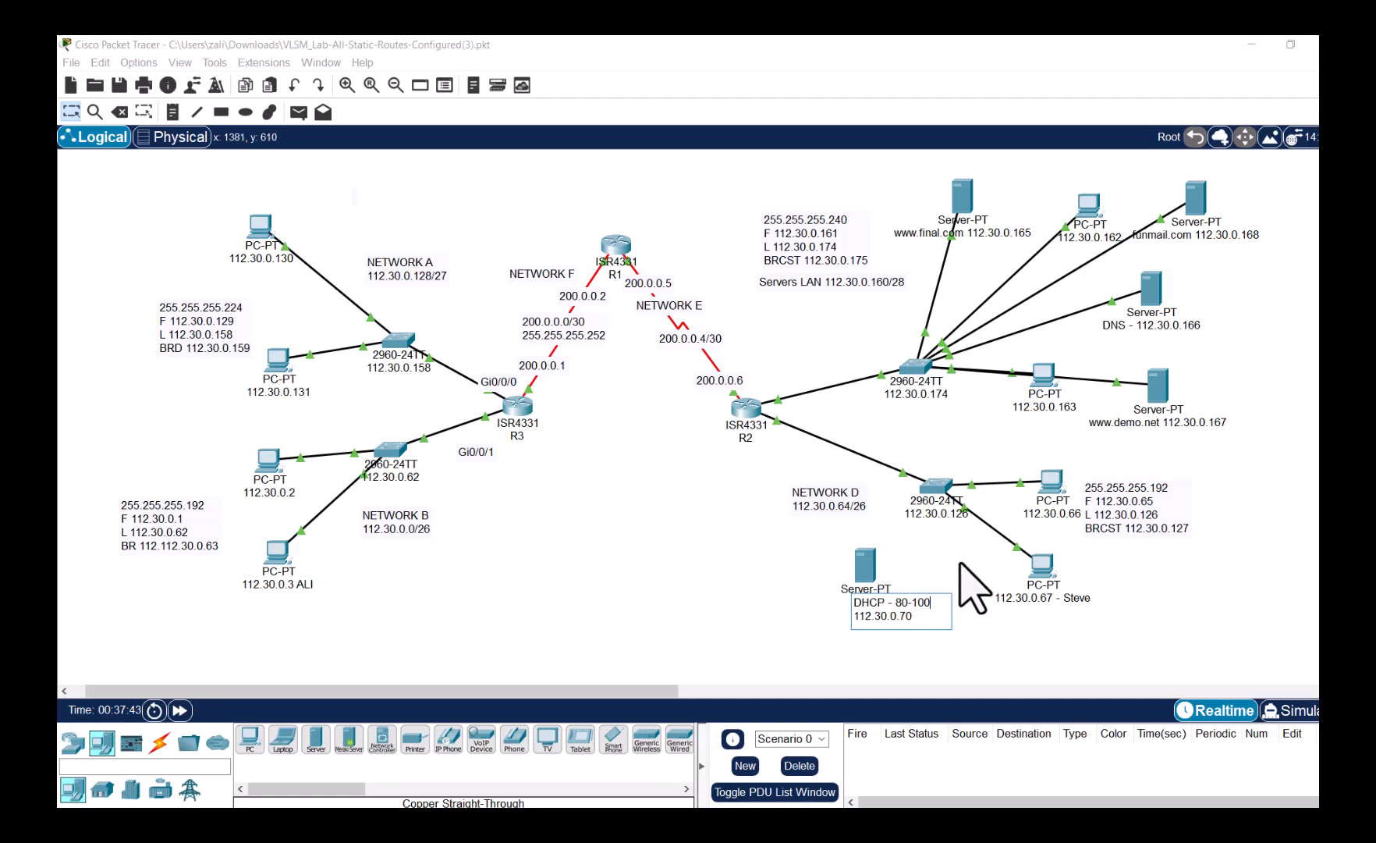
left_click(961, 563)
left_click(866, 558)
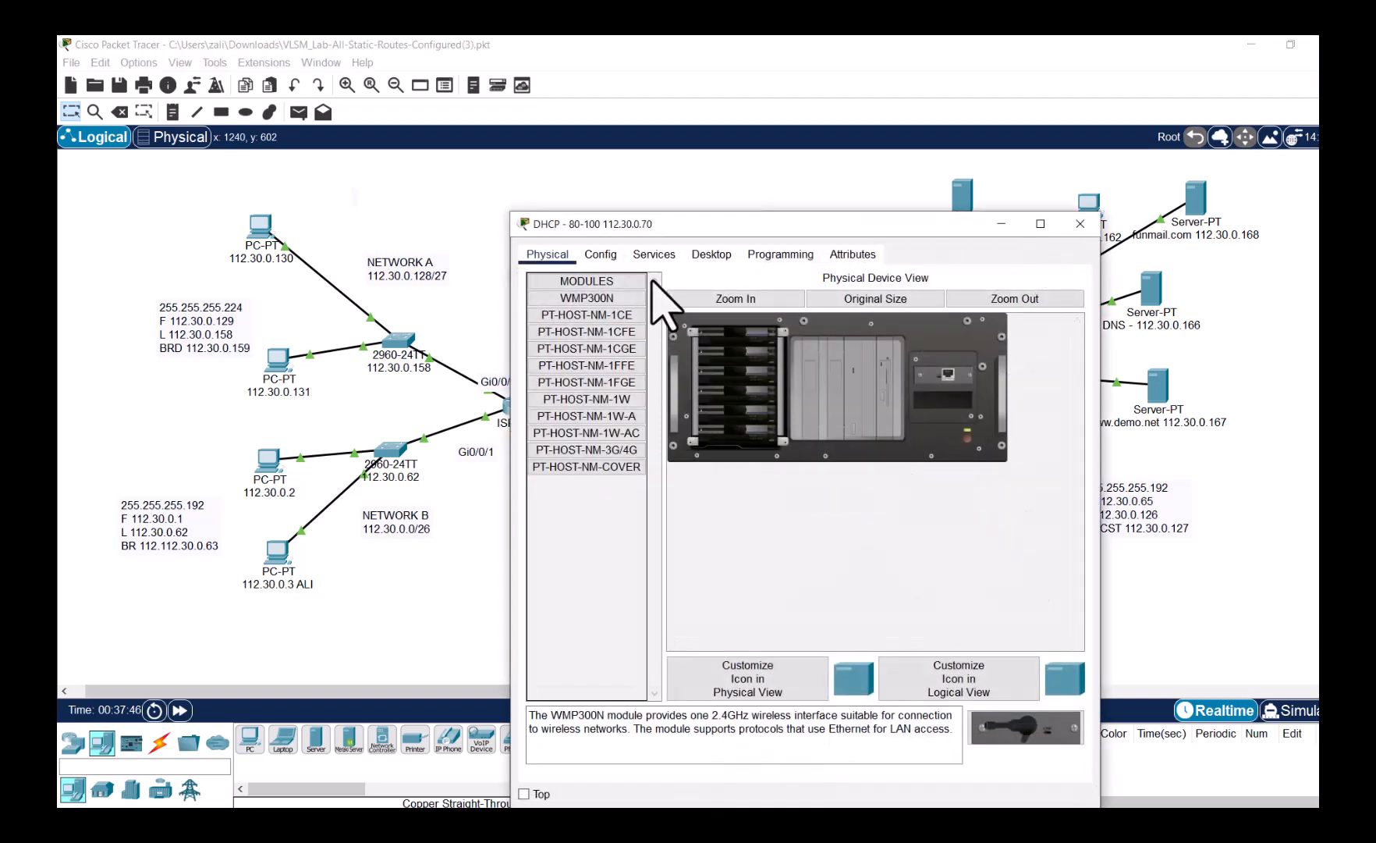
- Give the server static IP 112.30.0.70, mask 255.255.255.192 and gateway 112.30.0.65
left_click(712, 254)
left_click(597, 316)
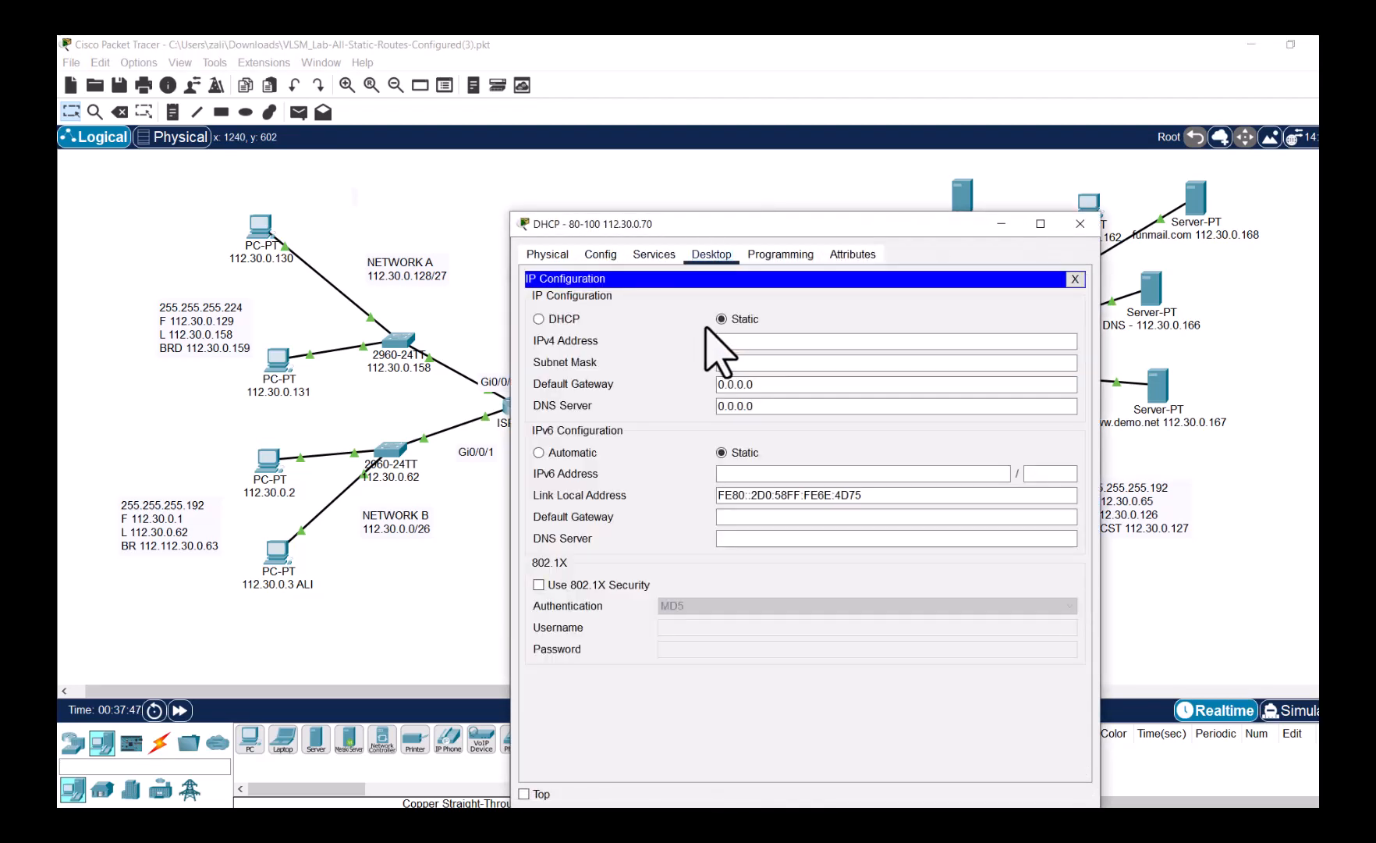
left_click(728, 341)
type("112")
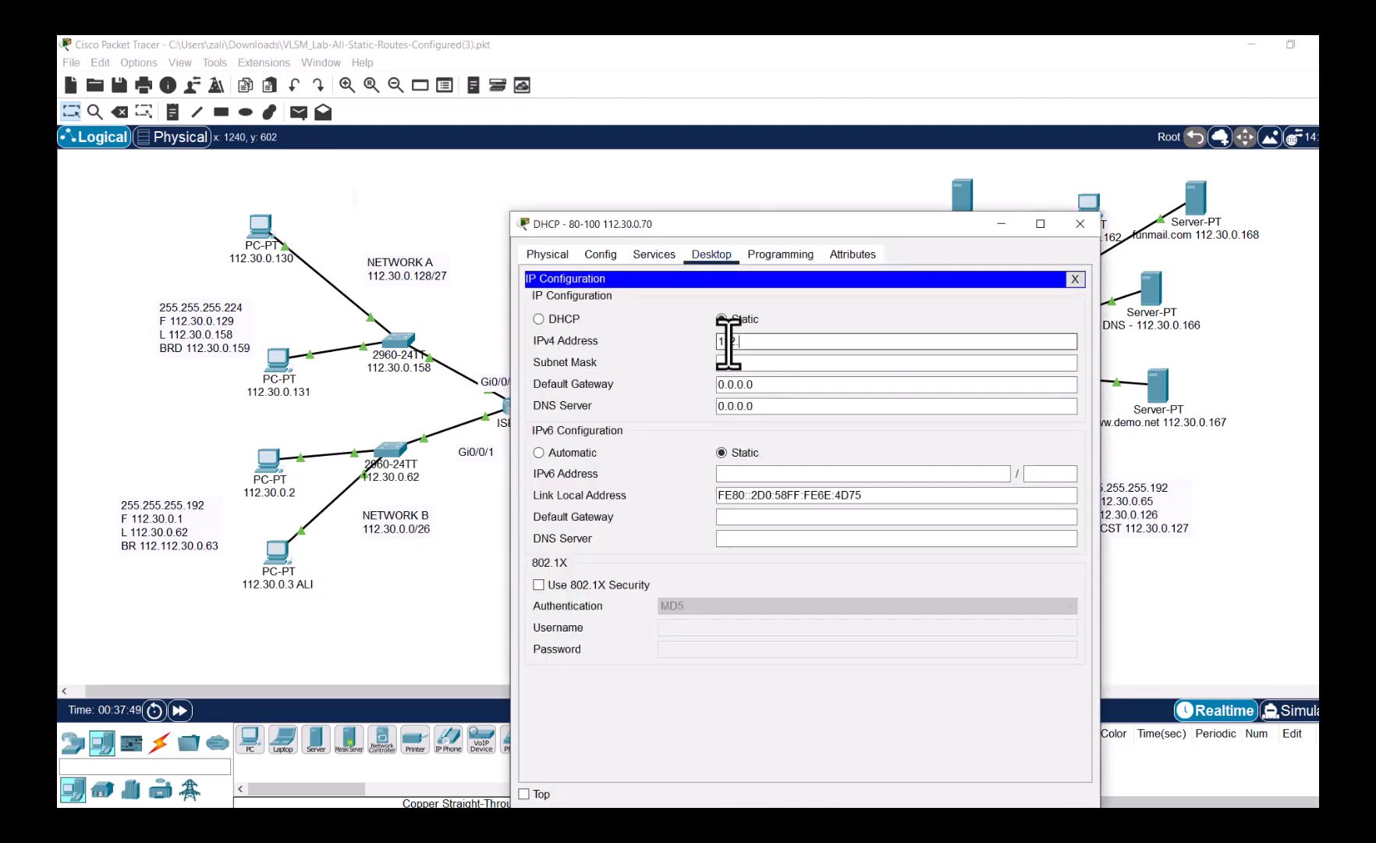
type(".30.0.70")
key("Tab")
type("255.2")
type("55.192")
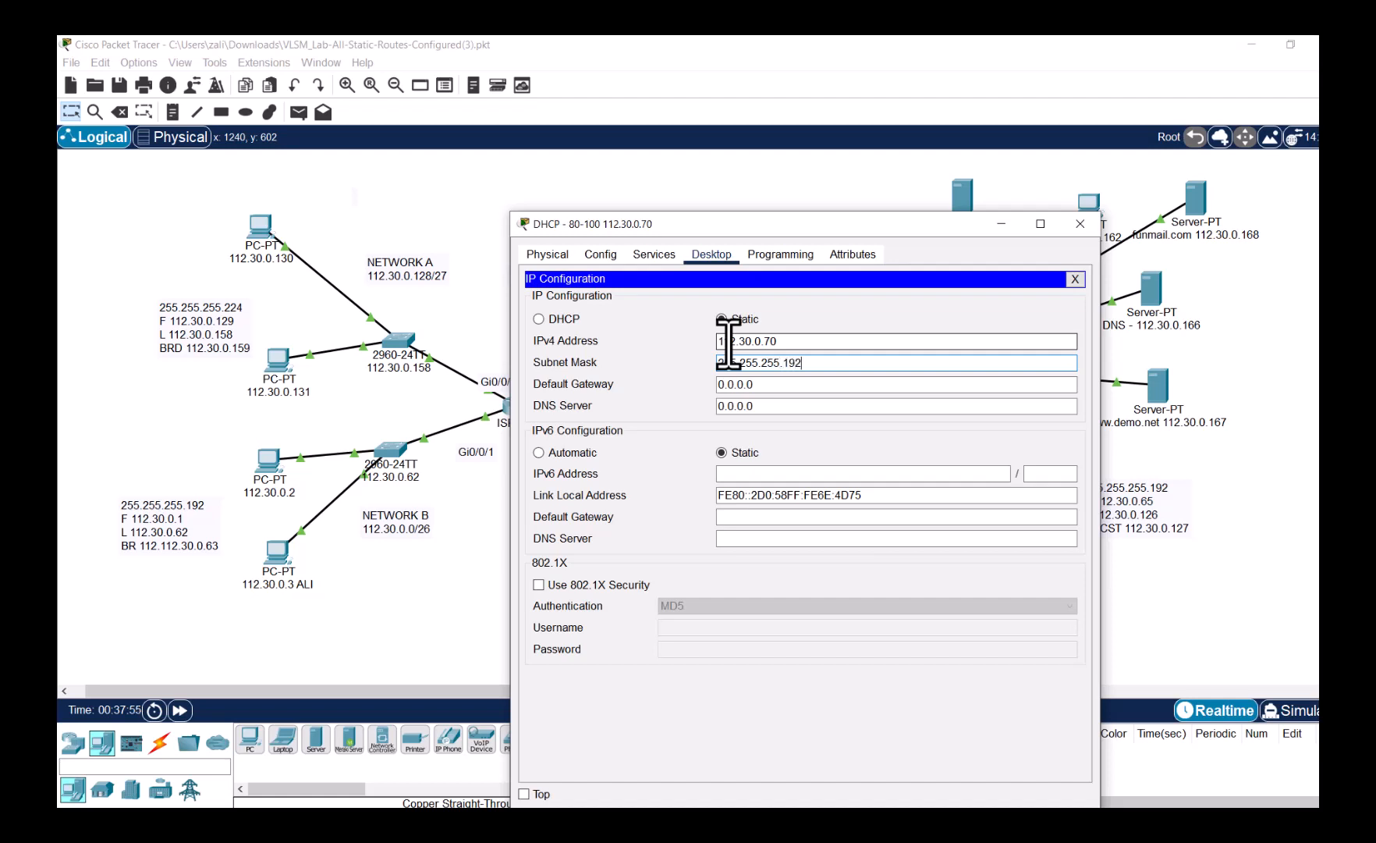
key("Tab")
type("11.")
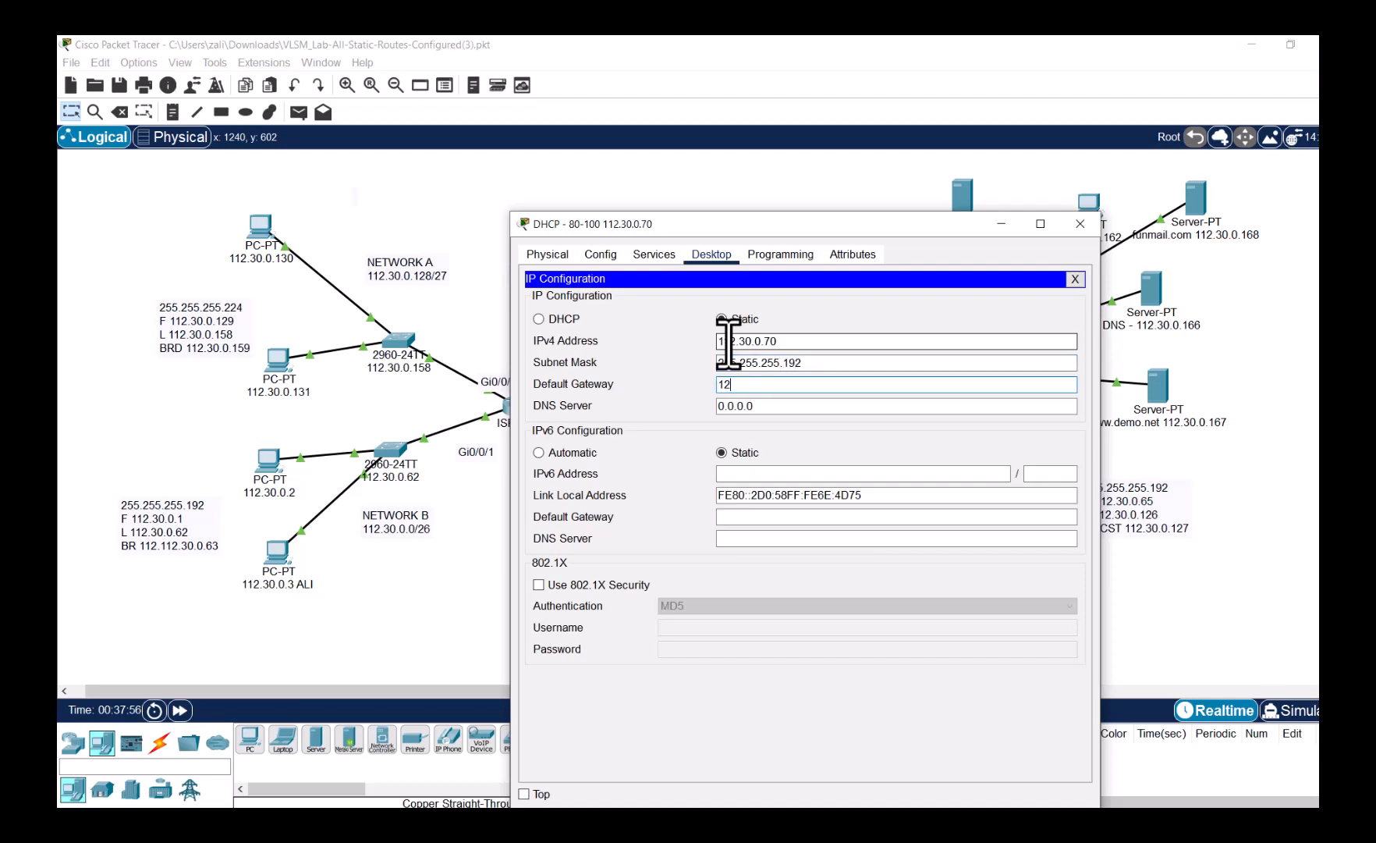
key("BackSpace")
type("2.30.0.65")
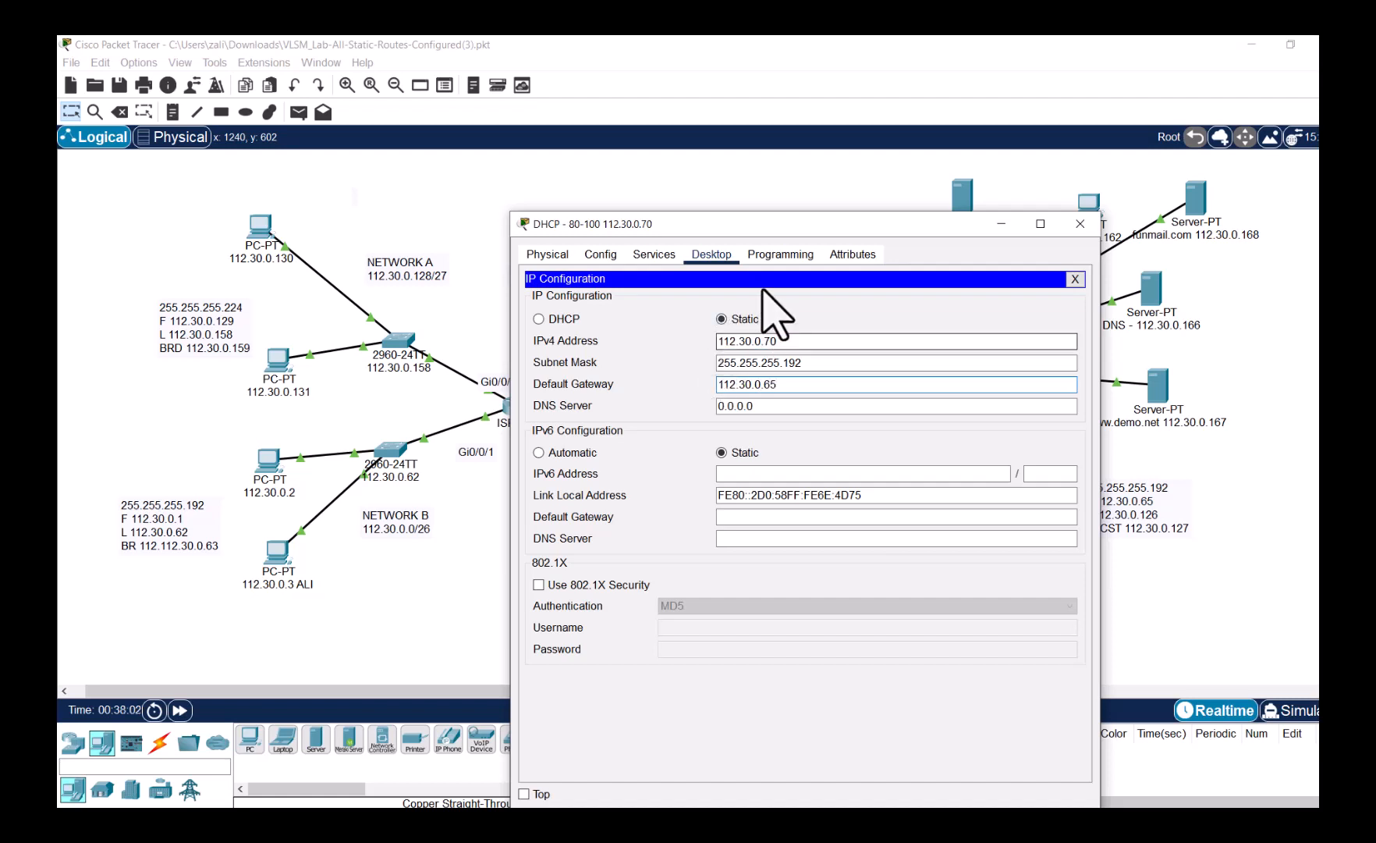
- Set the server's DNS server address to 112.30.0.166
left_click_drag(772, 223, 426, 192)
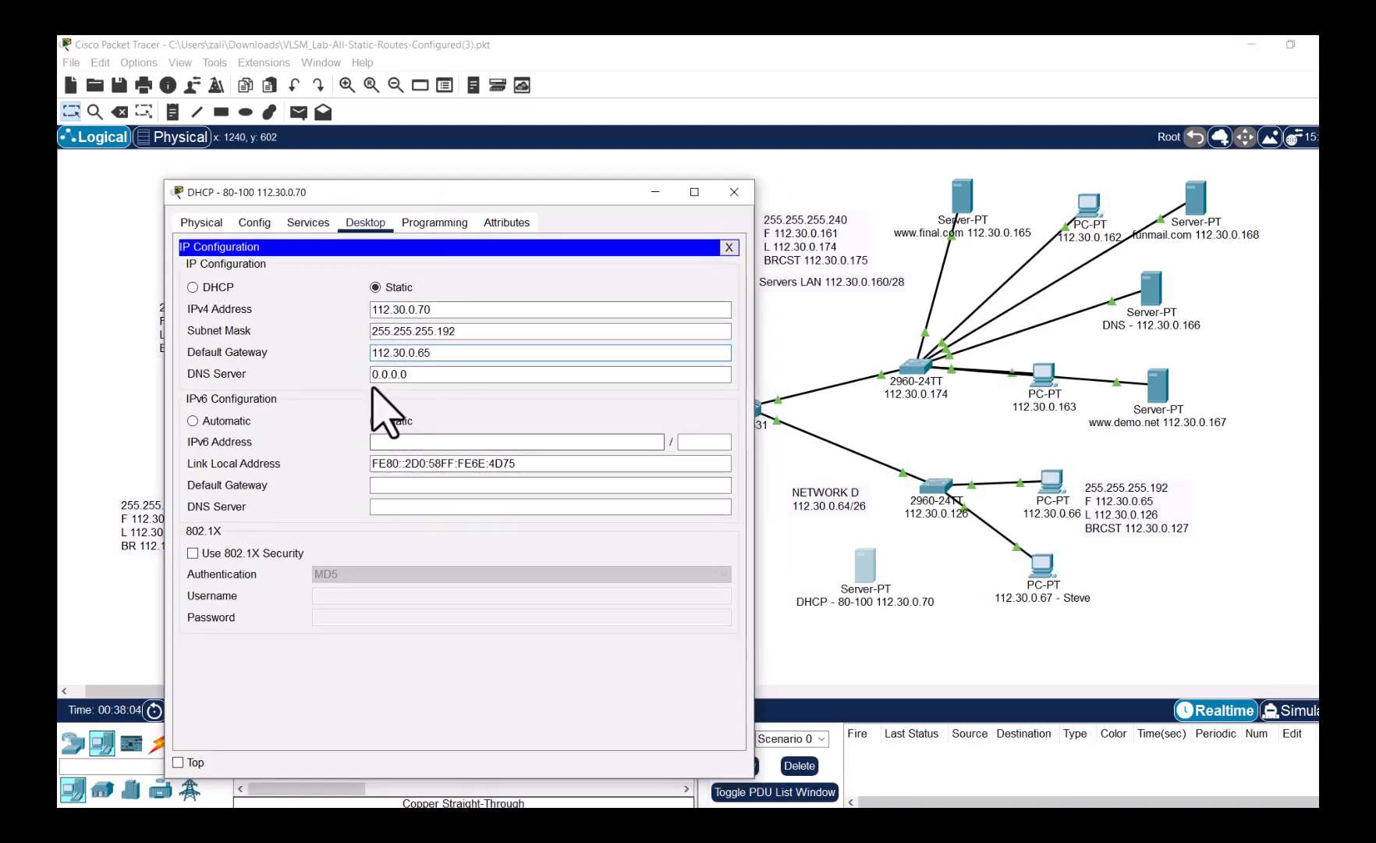
left_click(729, 247)
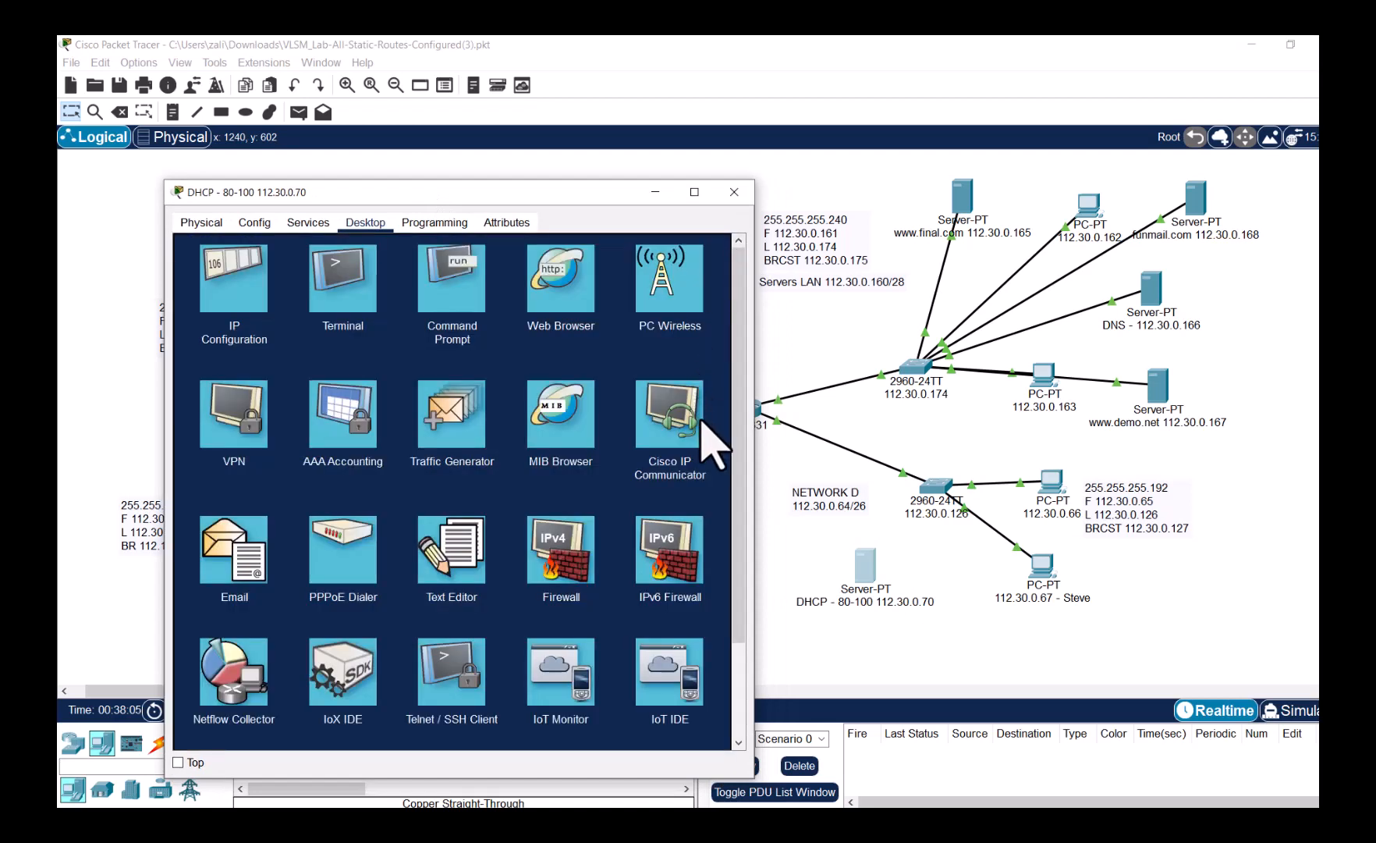
left_click(276, 318)
double_click(410, 374)
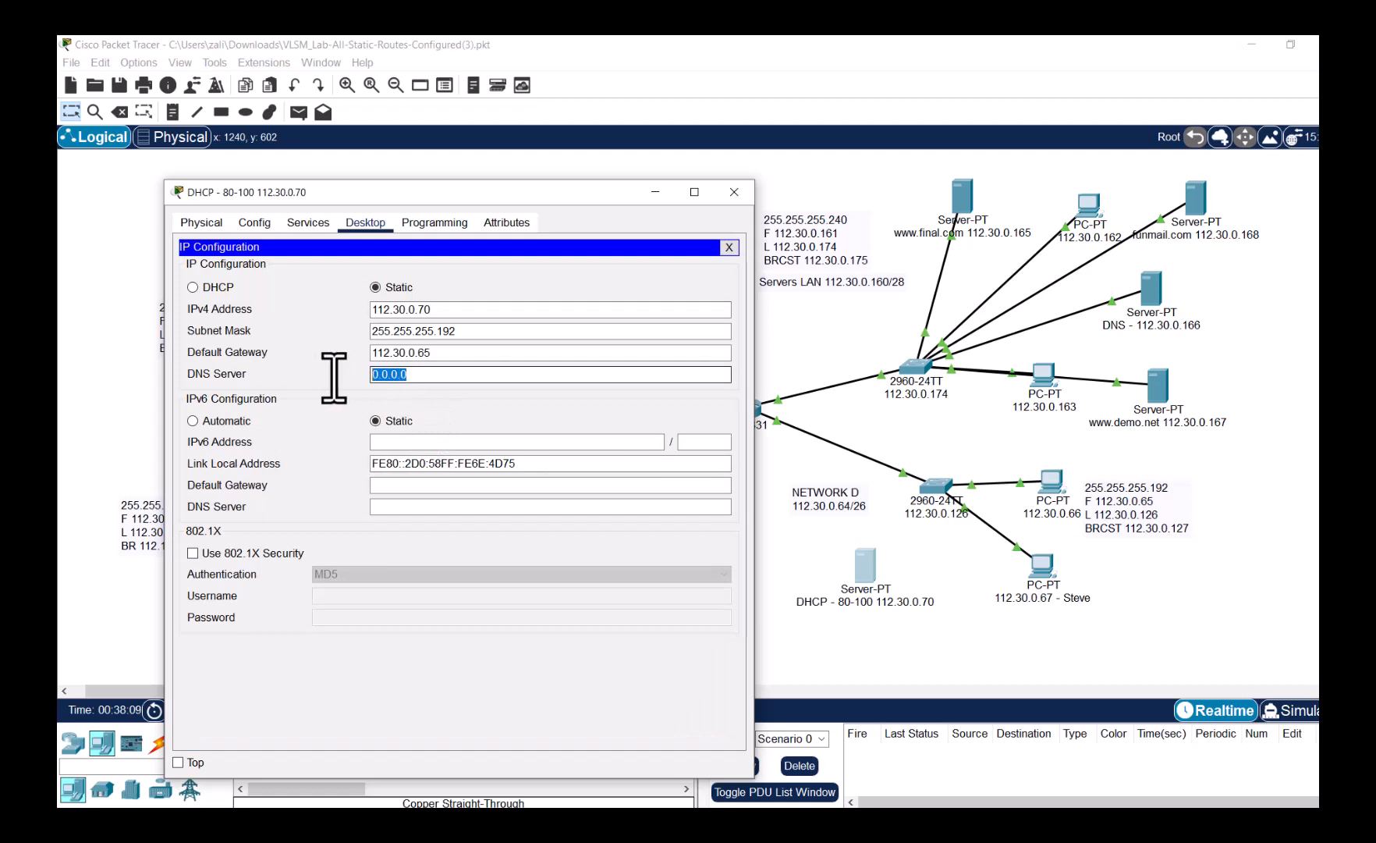
type("112.")
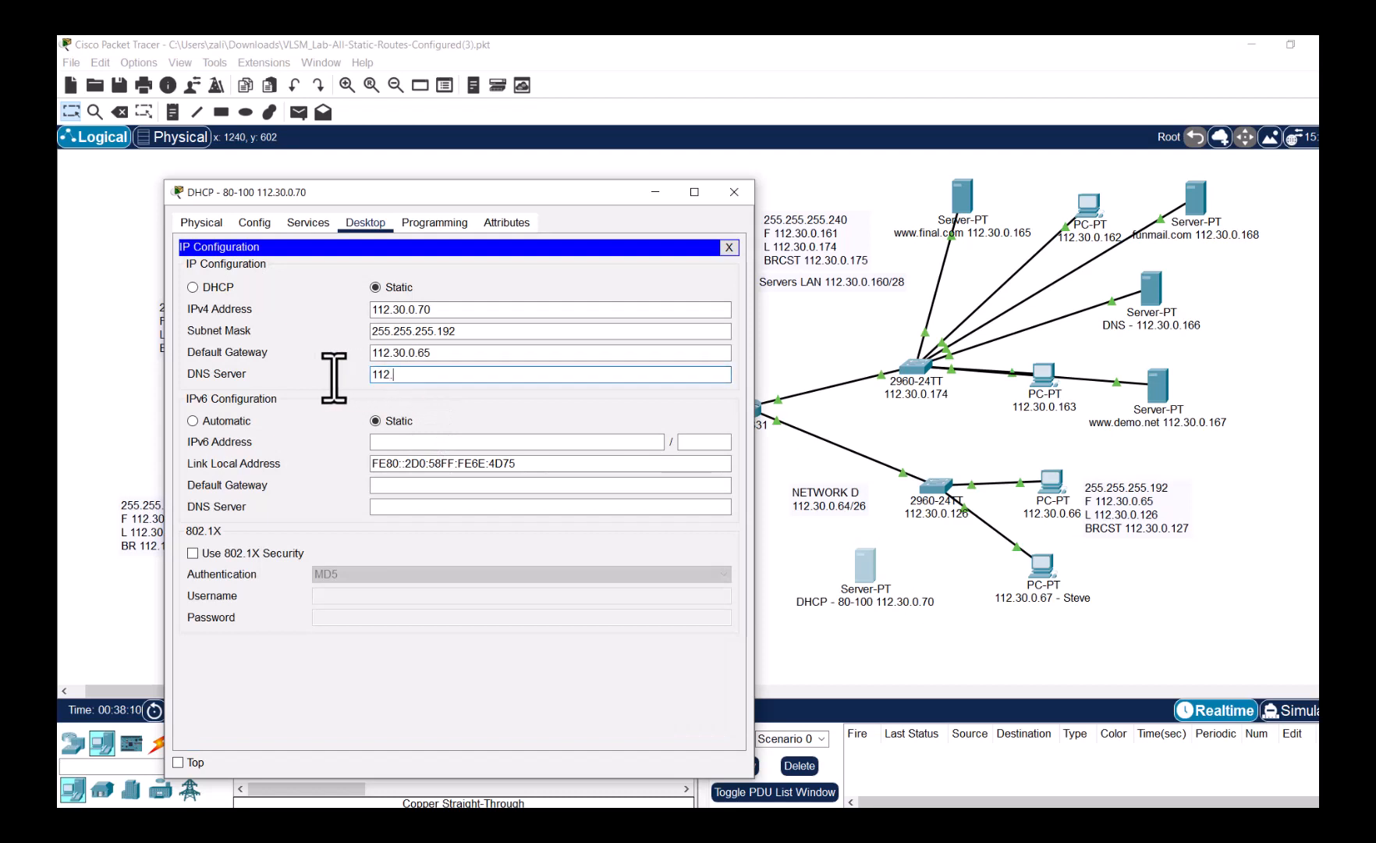
type("30.0.65")
left_click(419, 375)
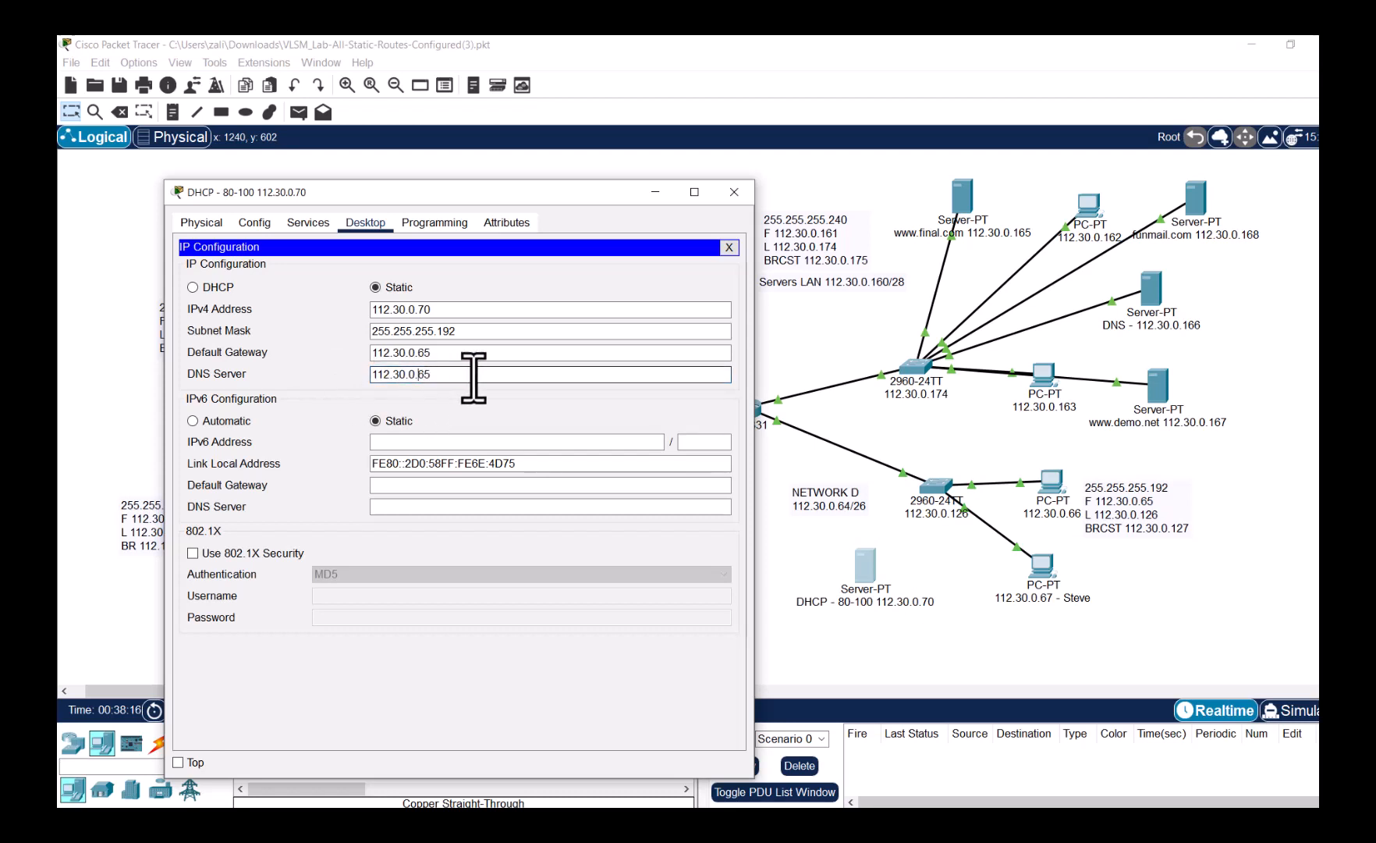
type("1")
key("BackSpace")
type("66")
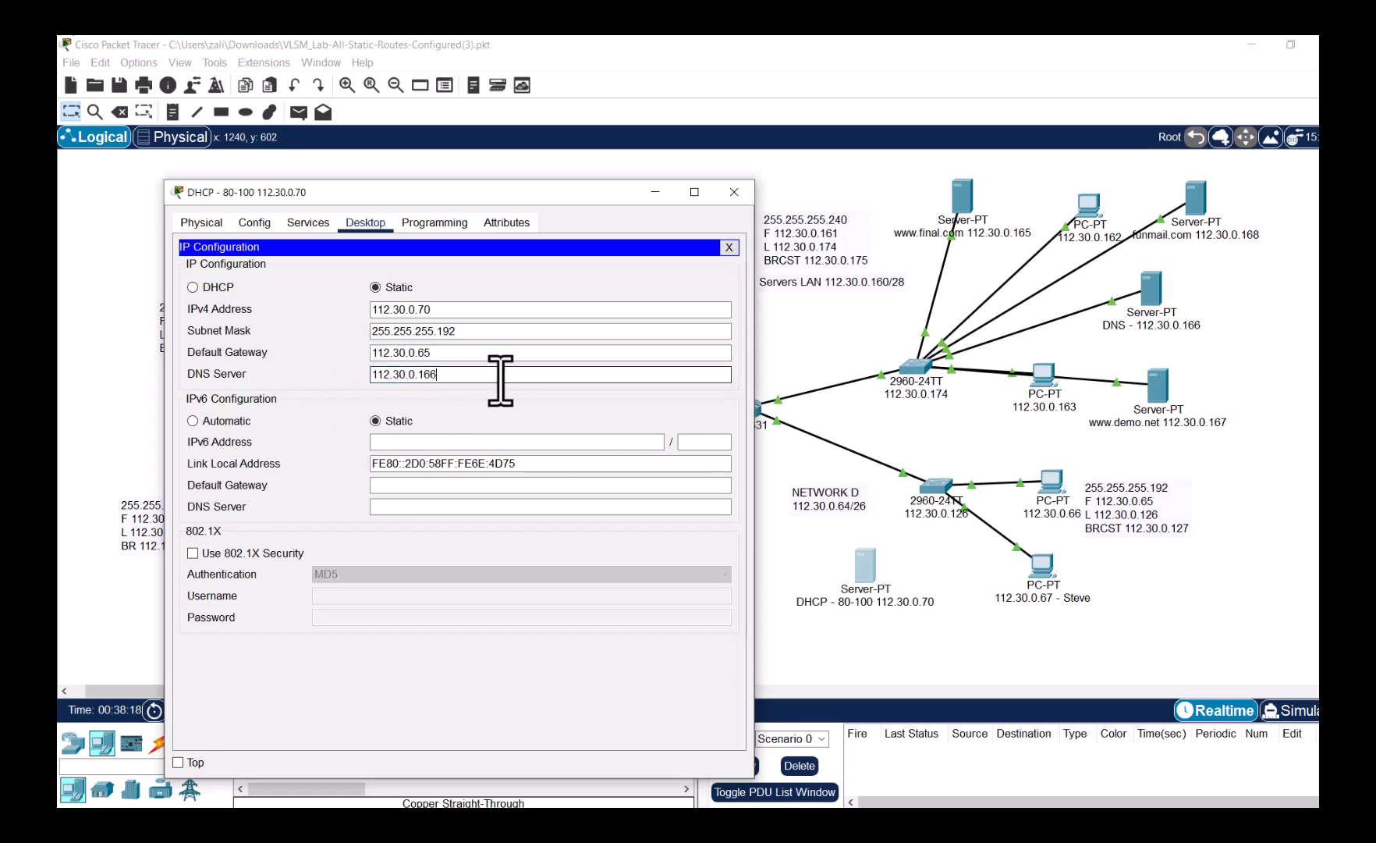
key("Return")
left_click(729, 247)
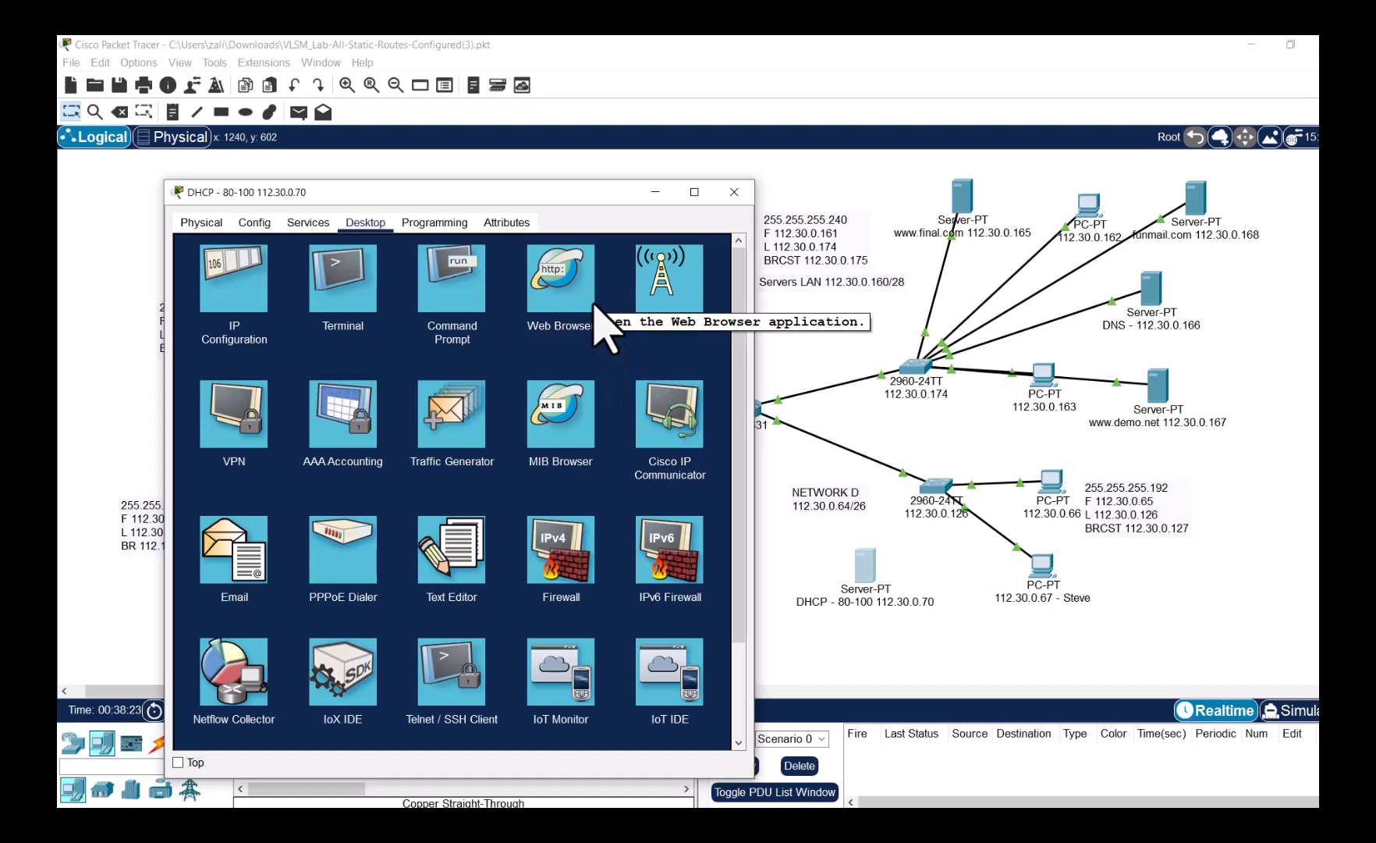
left_click(308, 223)
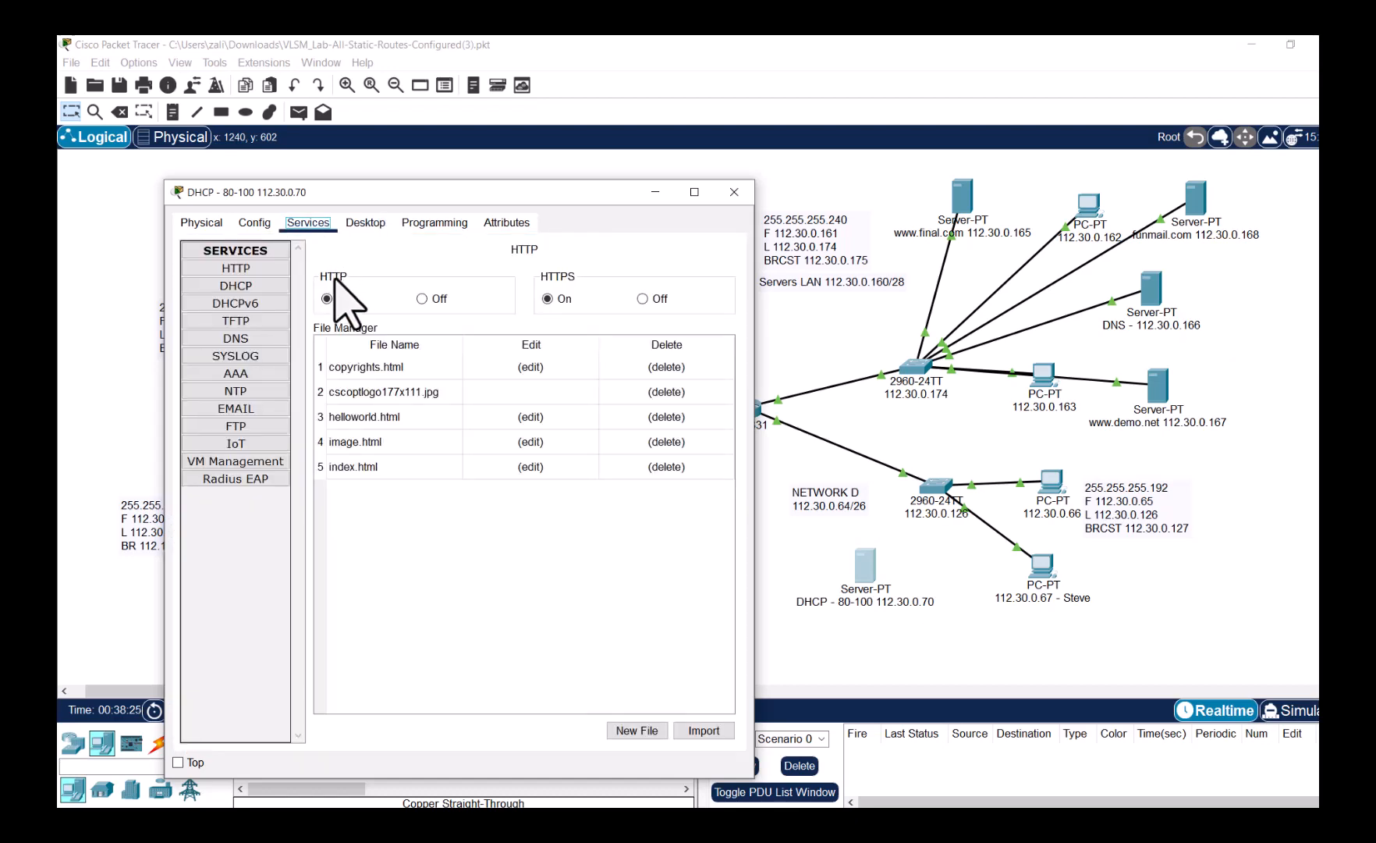
- Set the DHCP serverPool gateway to 112.30.0.65 and DNS server to 112.30.0.166
left_click(263, 286)
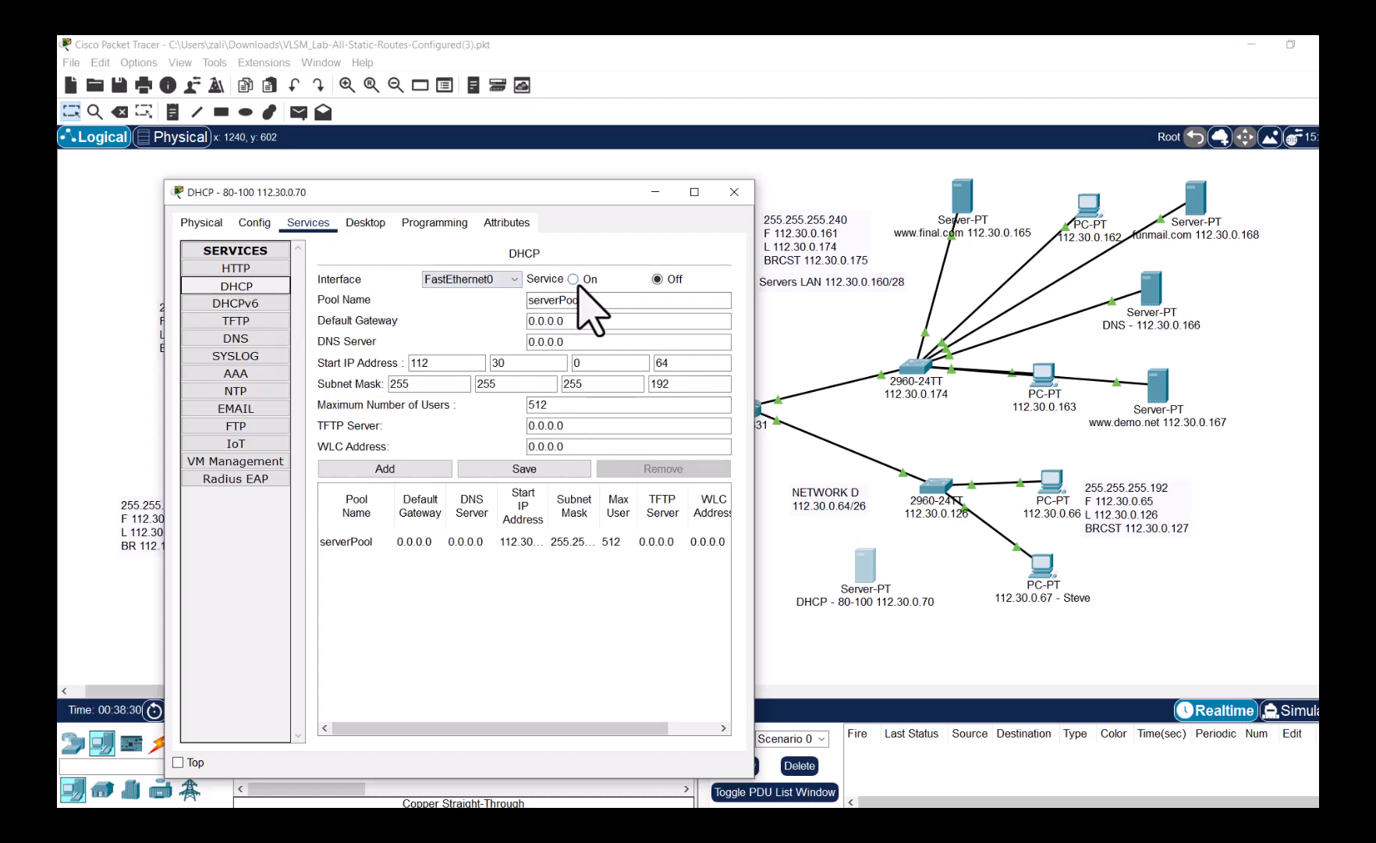
left_click_drag(554, 197, 514, 163)
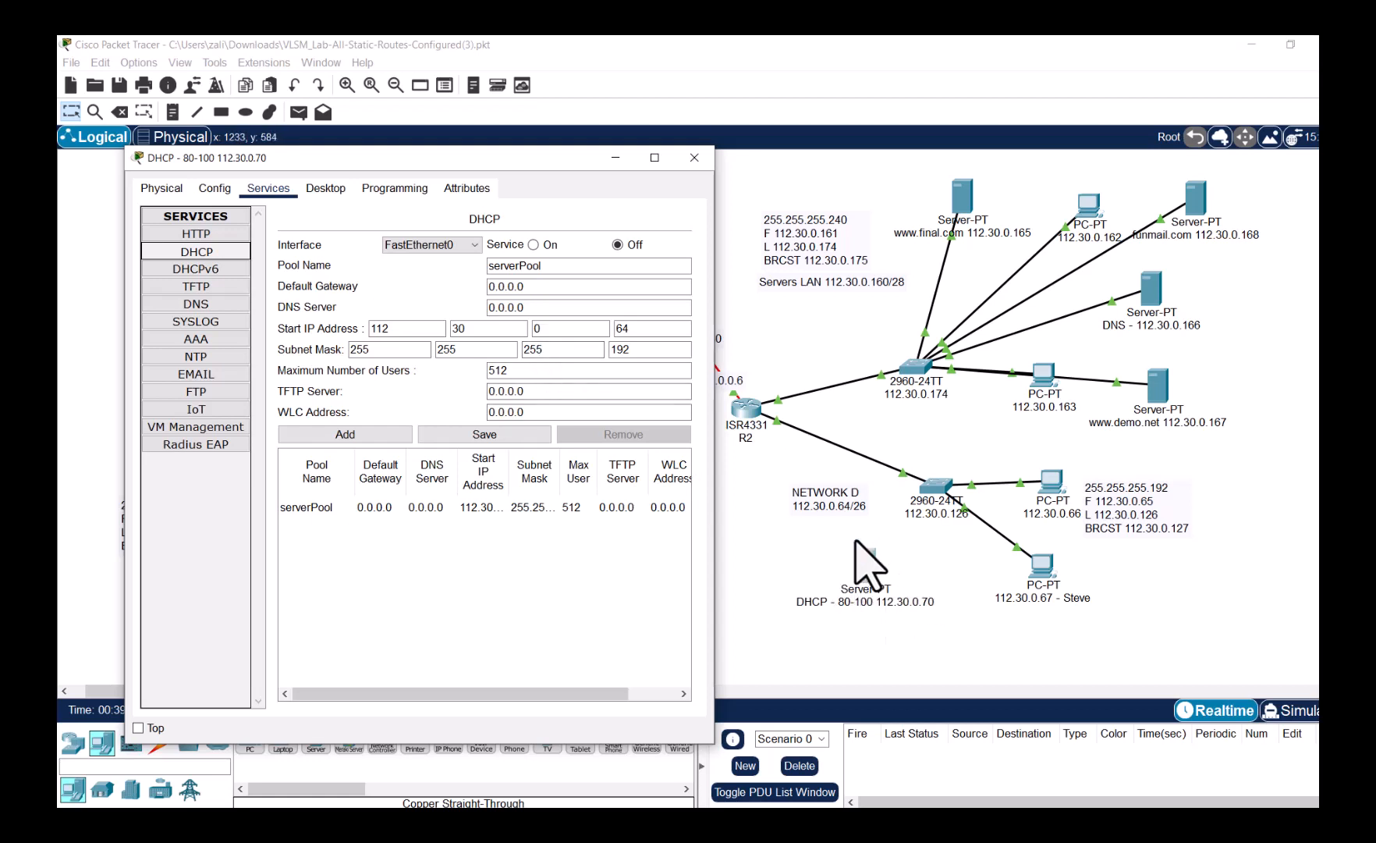
left_click(513, 286)
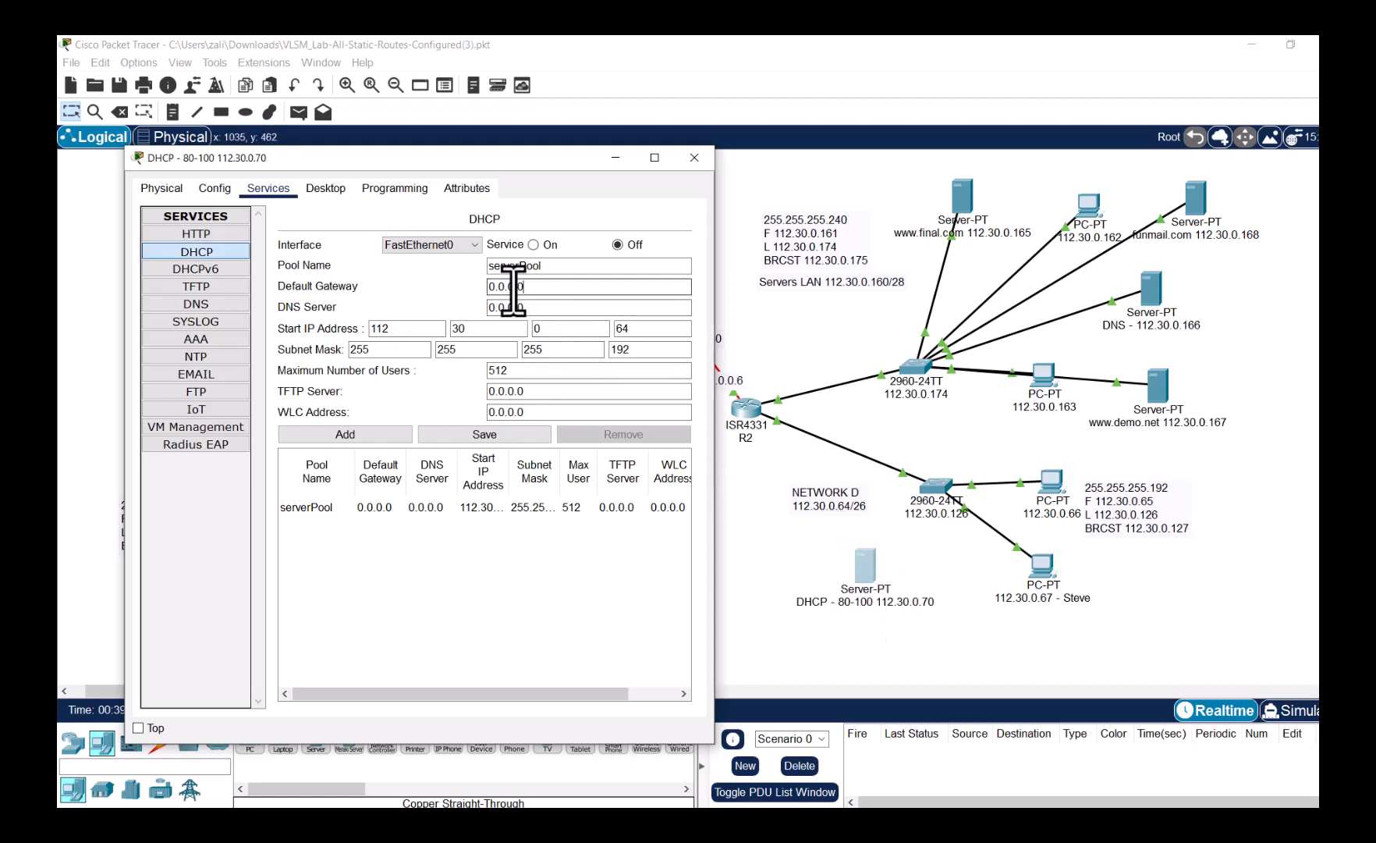
left_click_drag(522, 290, 473, 291)
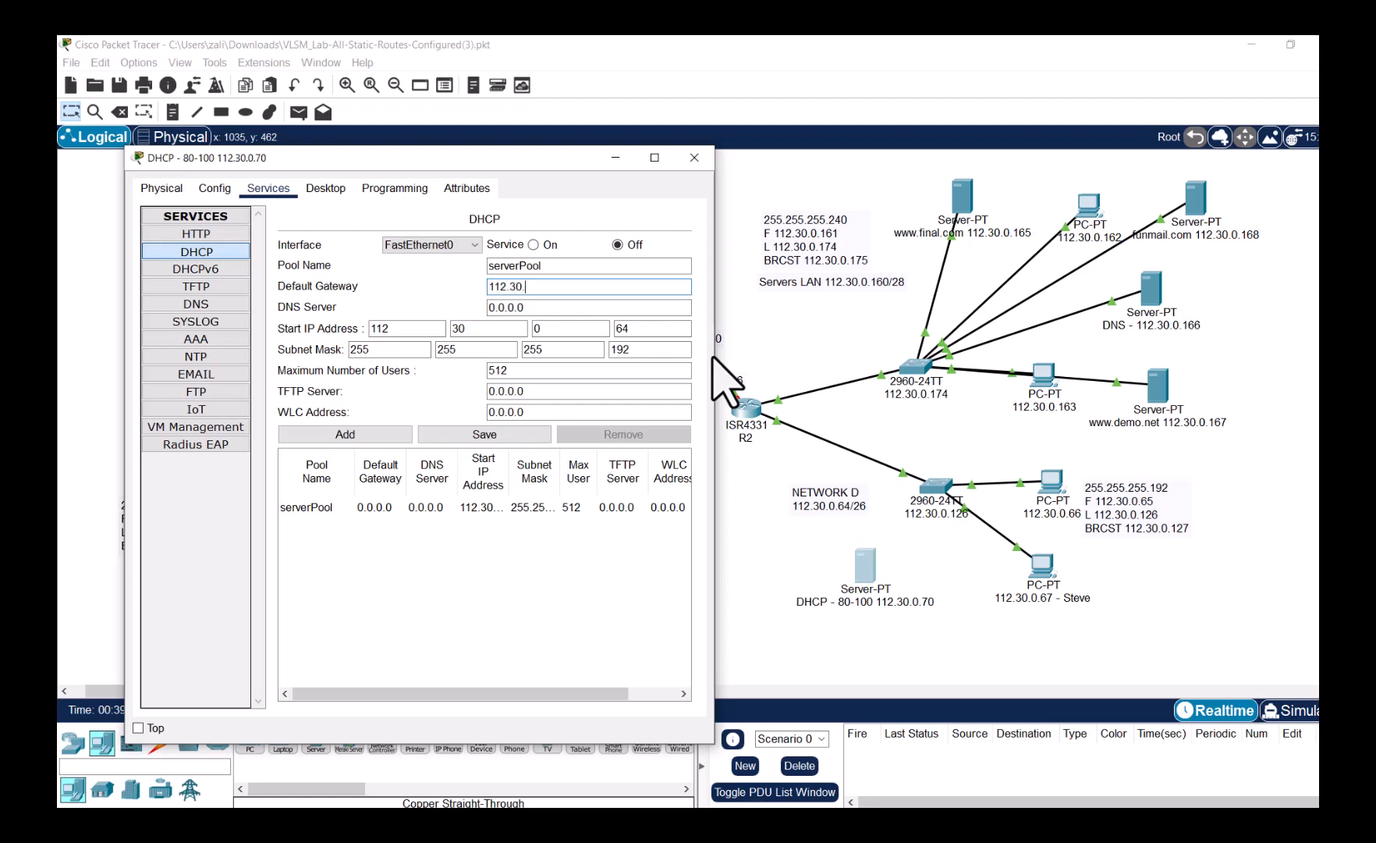
type("0.65")
key("Tab")
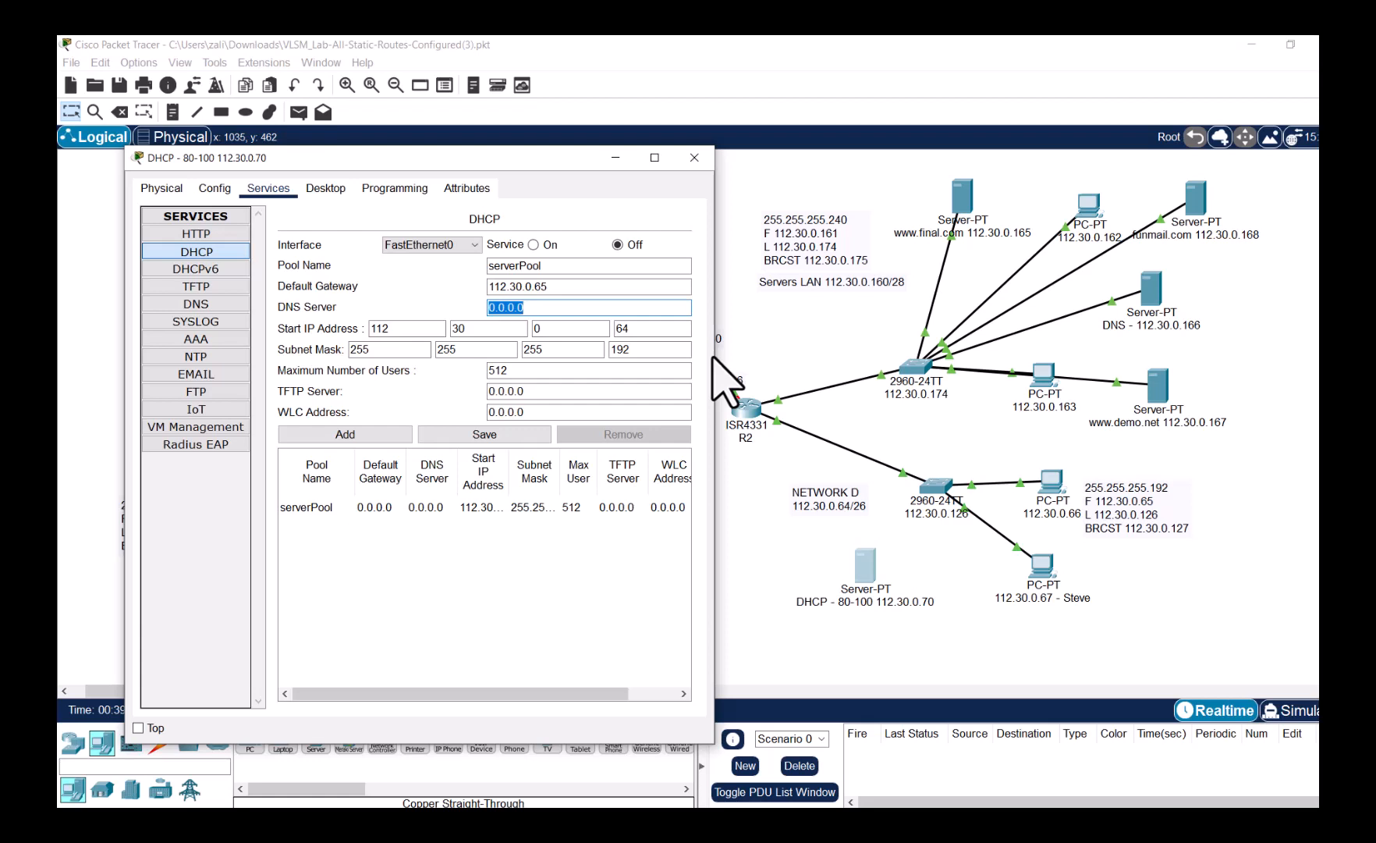
type("11")
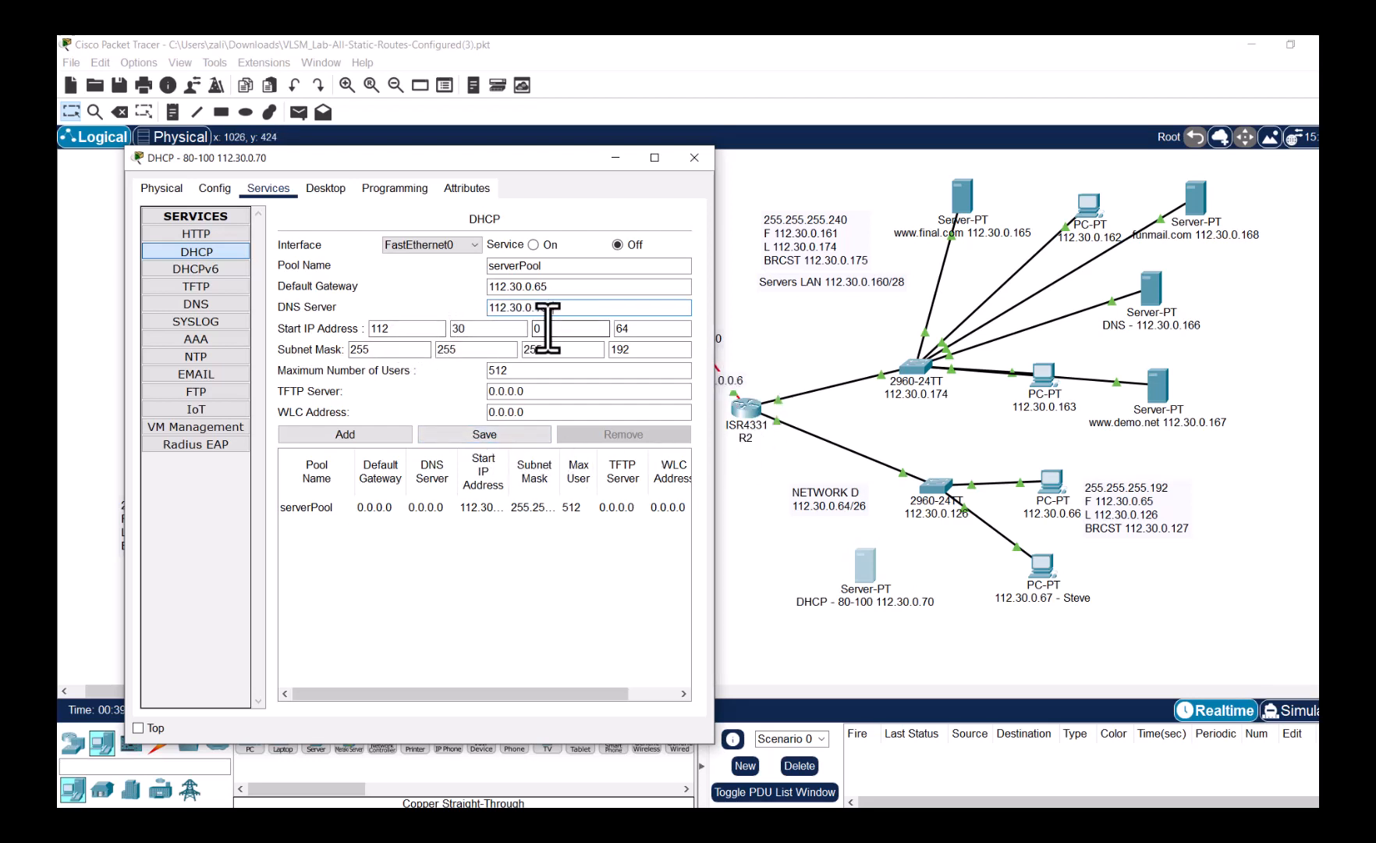
- Set the pool start address 112.30.0.80 and 20 maximum users, save, and turn the service on
double_click(624, 327)
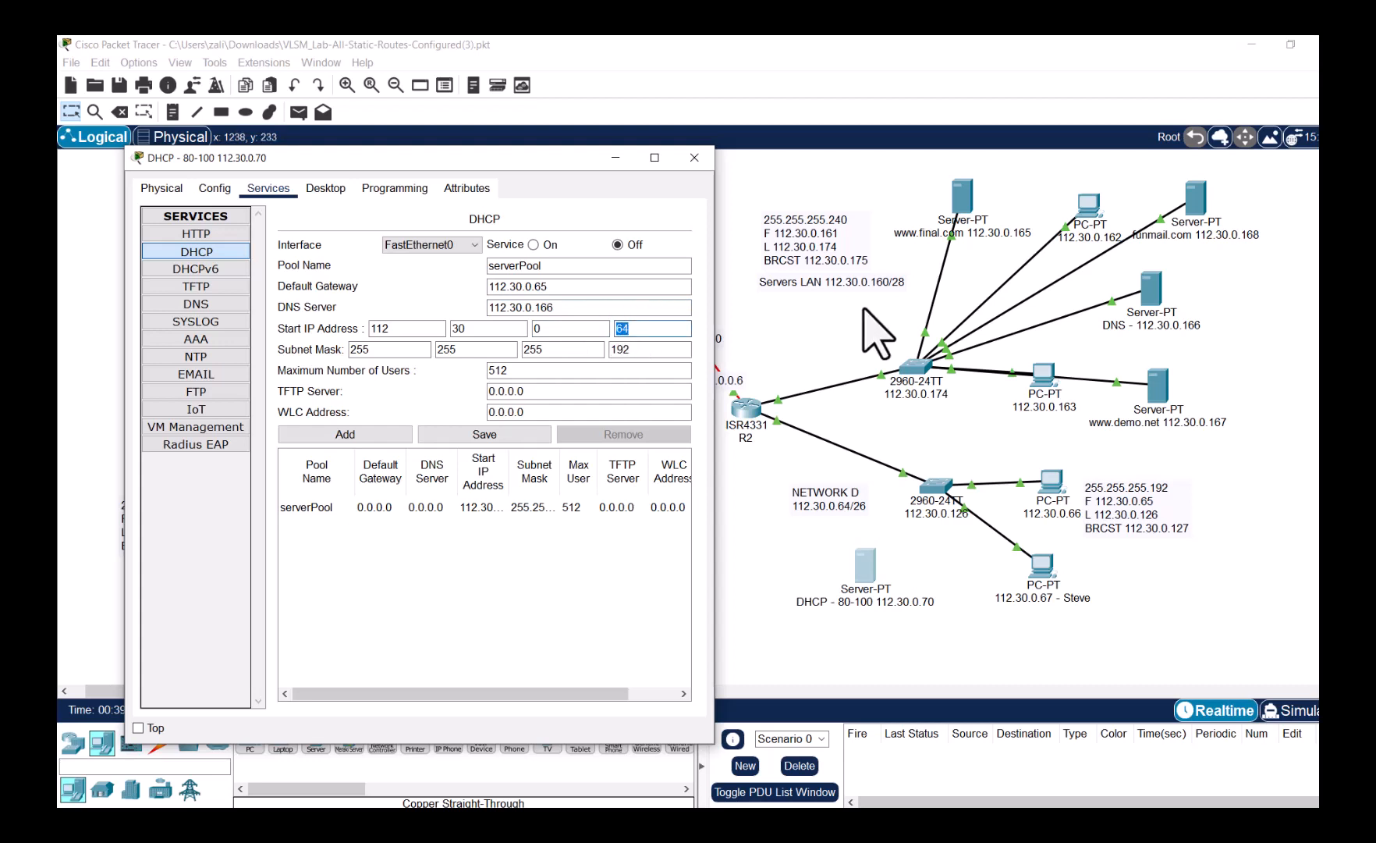
type("80")
key("Tab")
key("Tab")
key("Tab")
key("Tab")
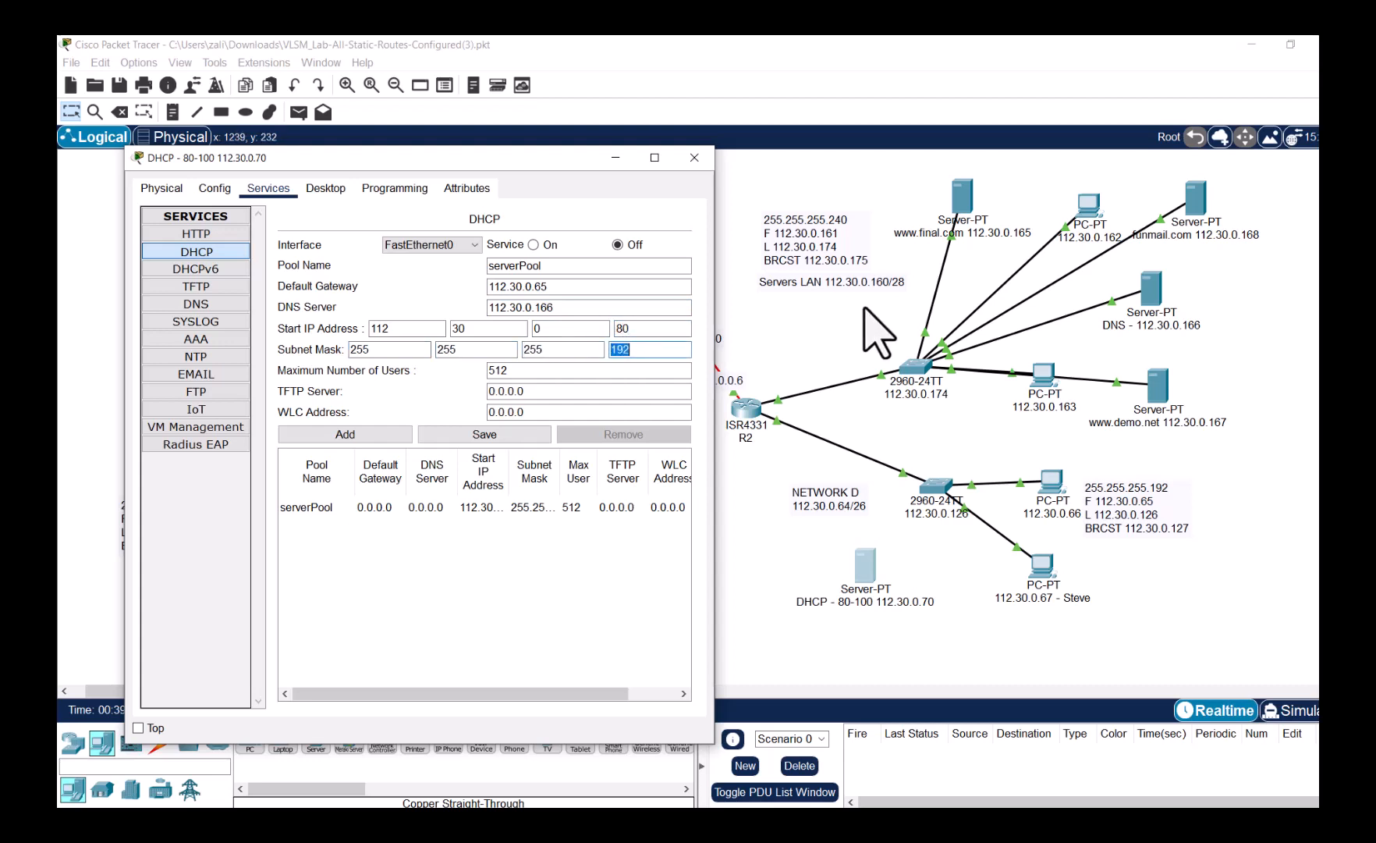
double_click(616, 329)
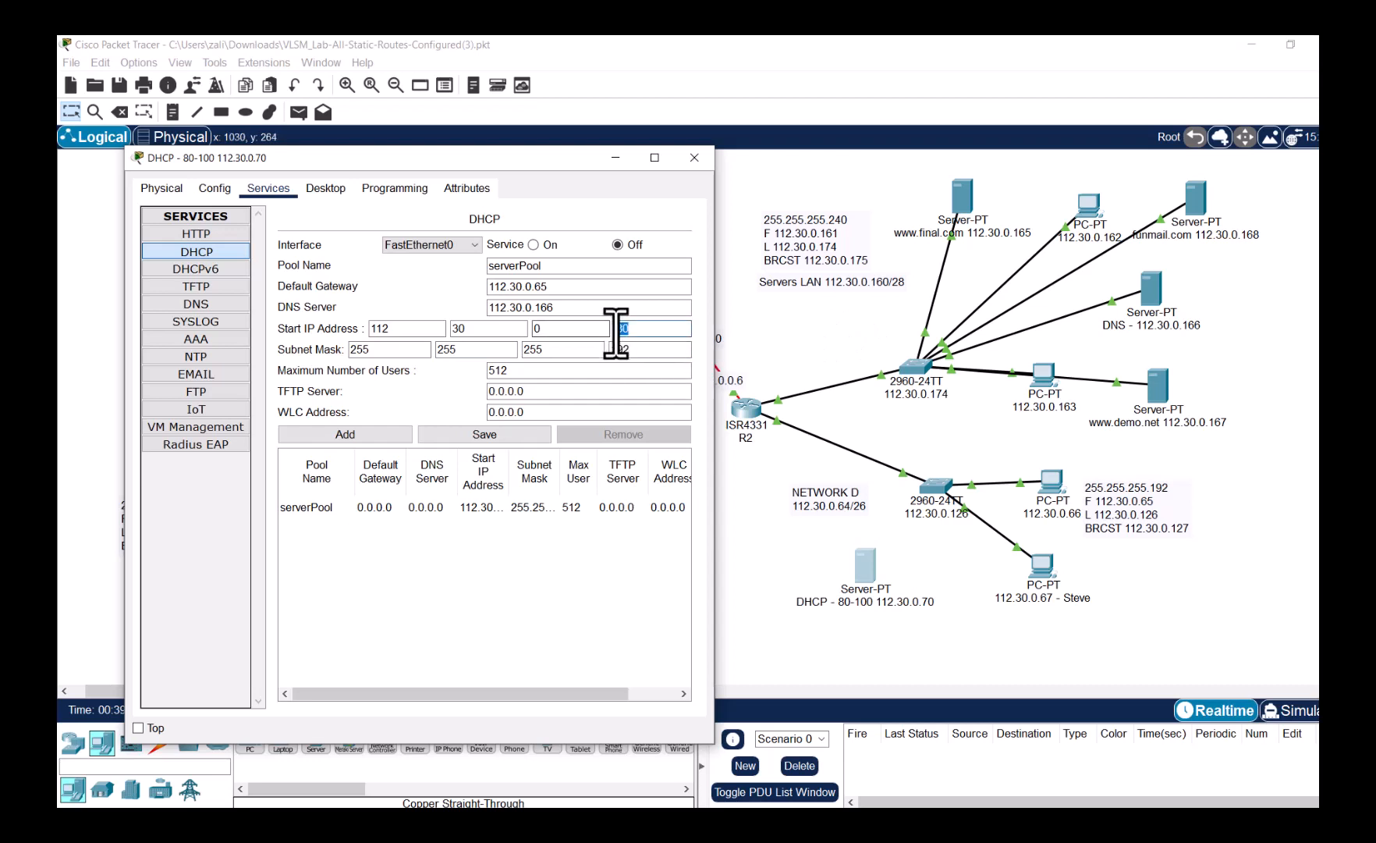
left_click(536, 371)
left_click_drag(536, 371, 477, 370)
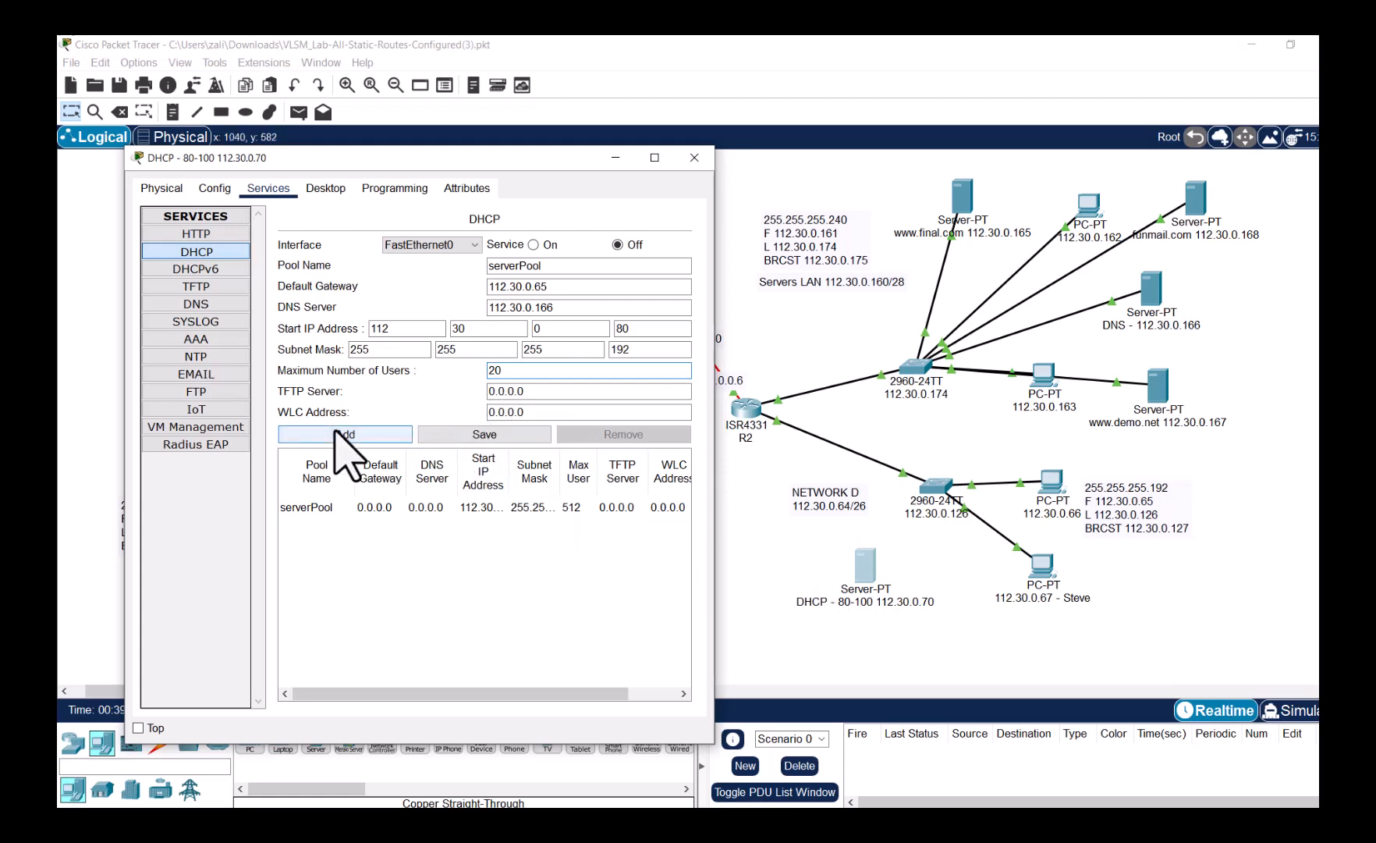
left_click(467, 438)
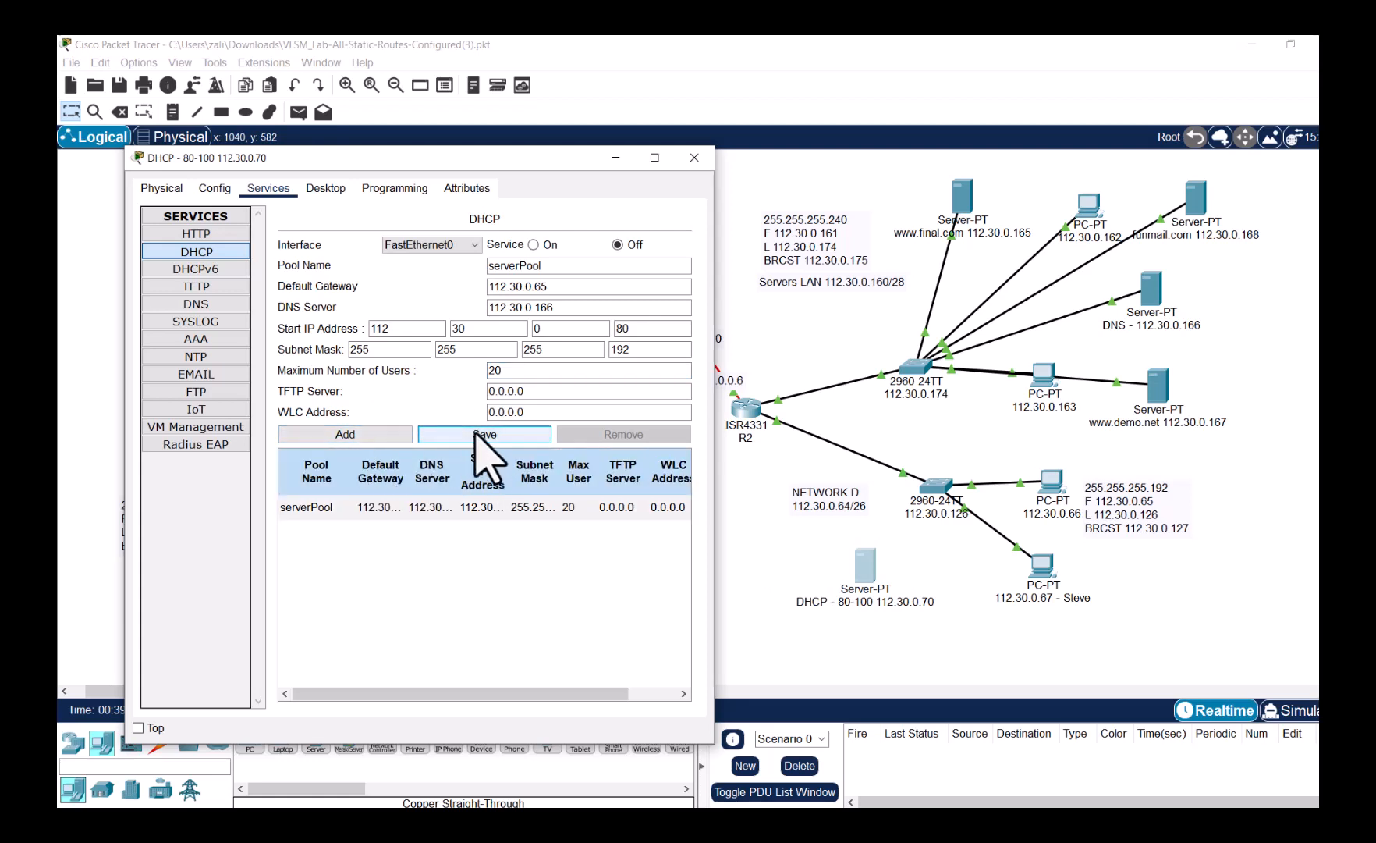
left_click(534, 245)
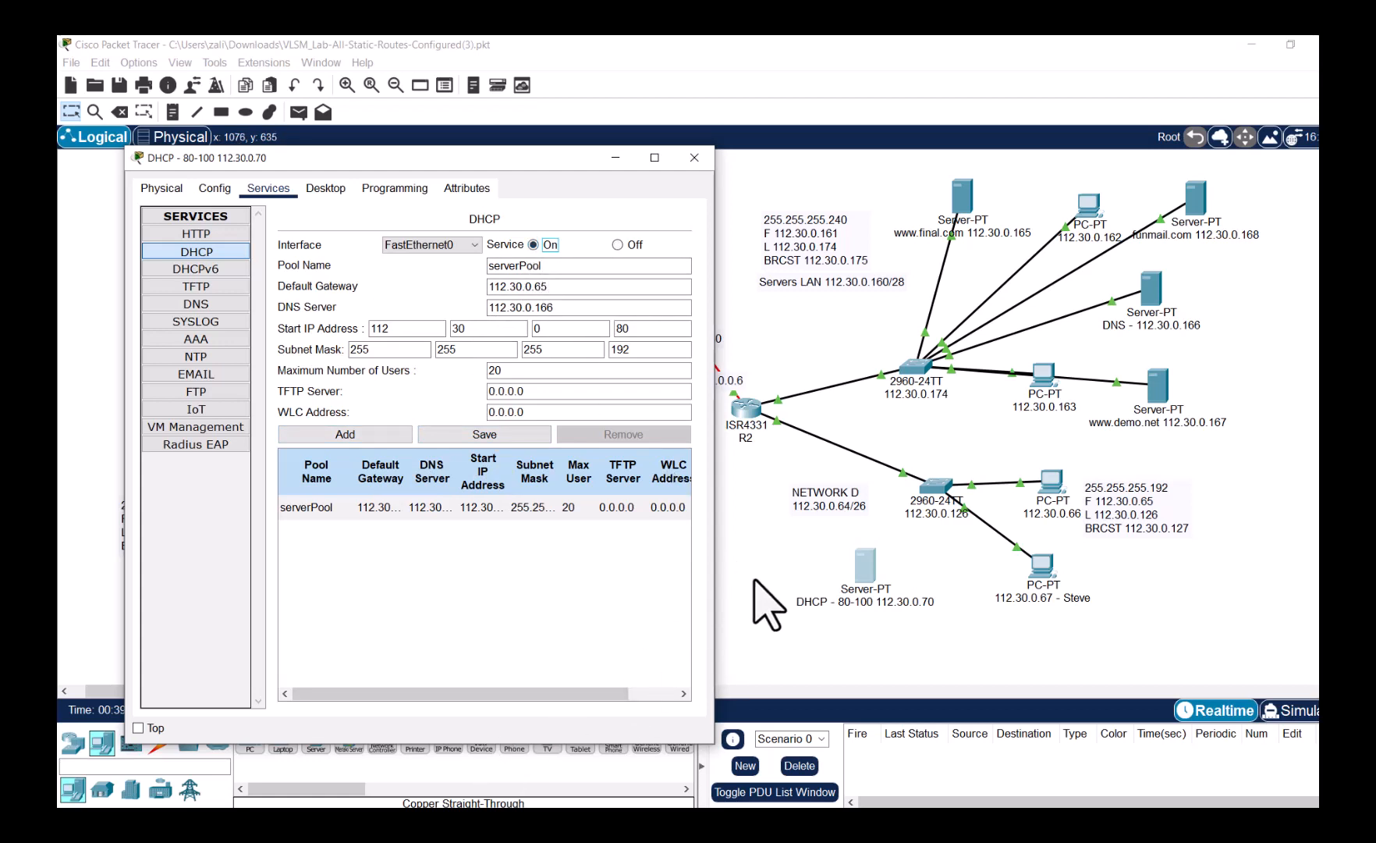
left_click(755, 581)
left_click(159, 748)
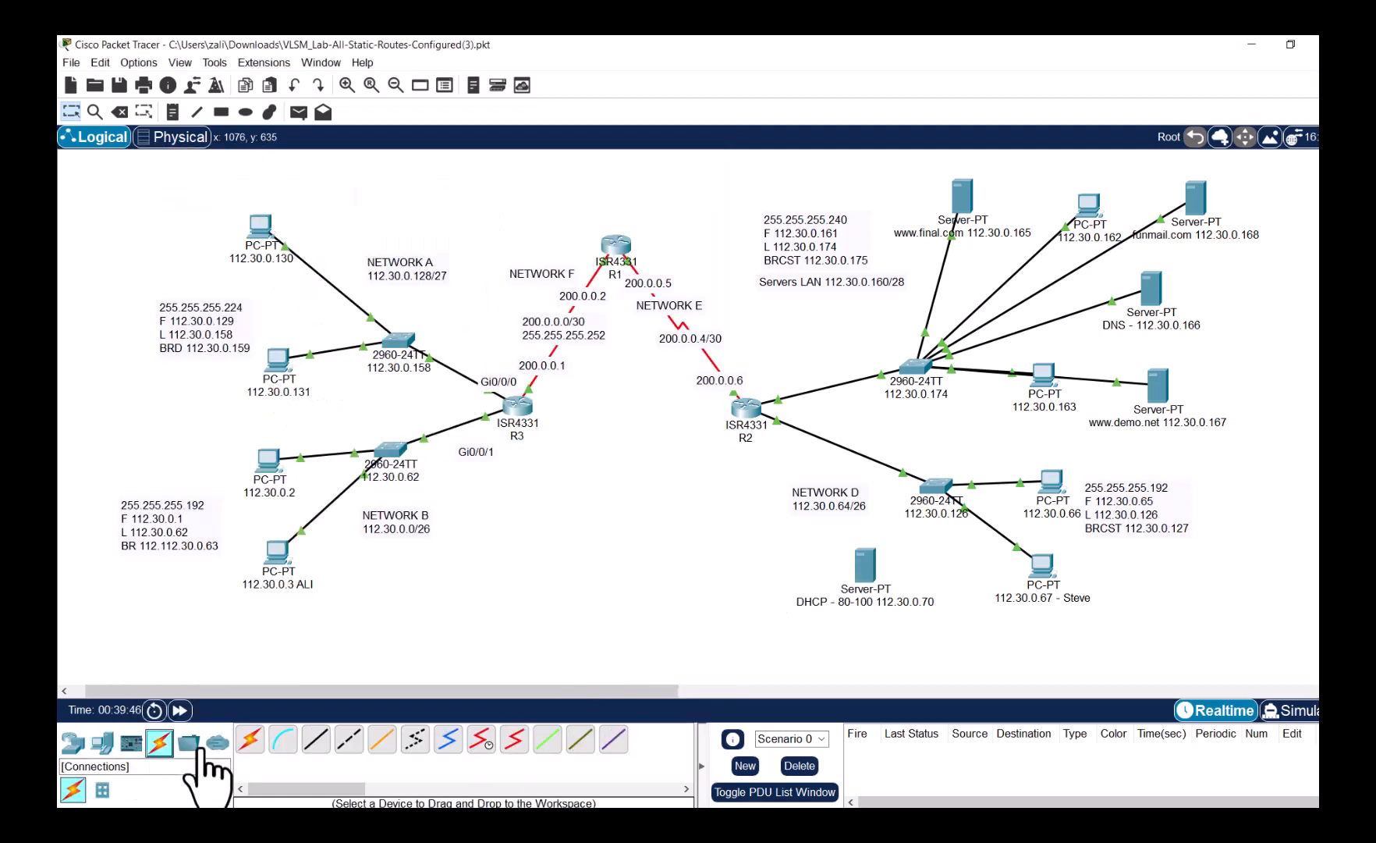
- Cable the DHCP server's FastEthernet0 to the Network D switch's FastEthernet0/1 with straight-through copper
left_click(316, 738)
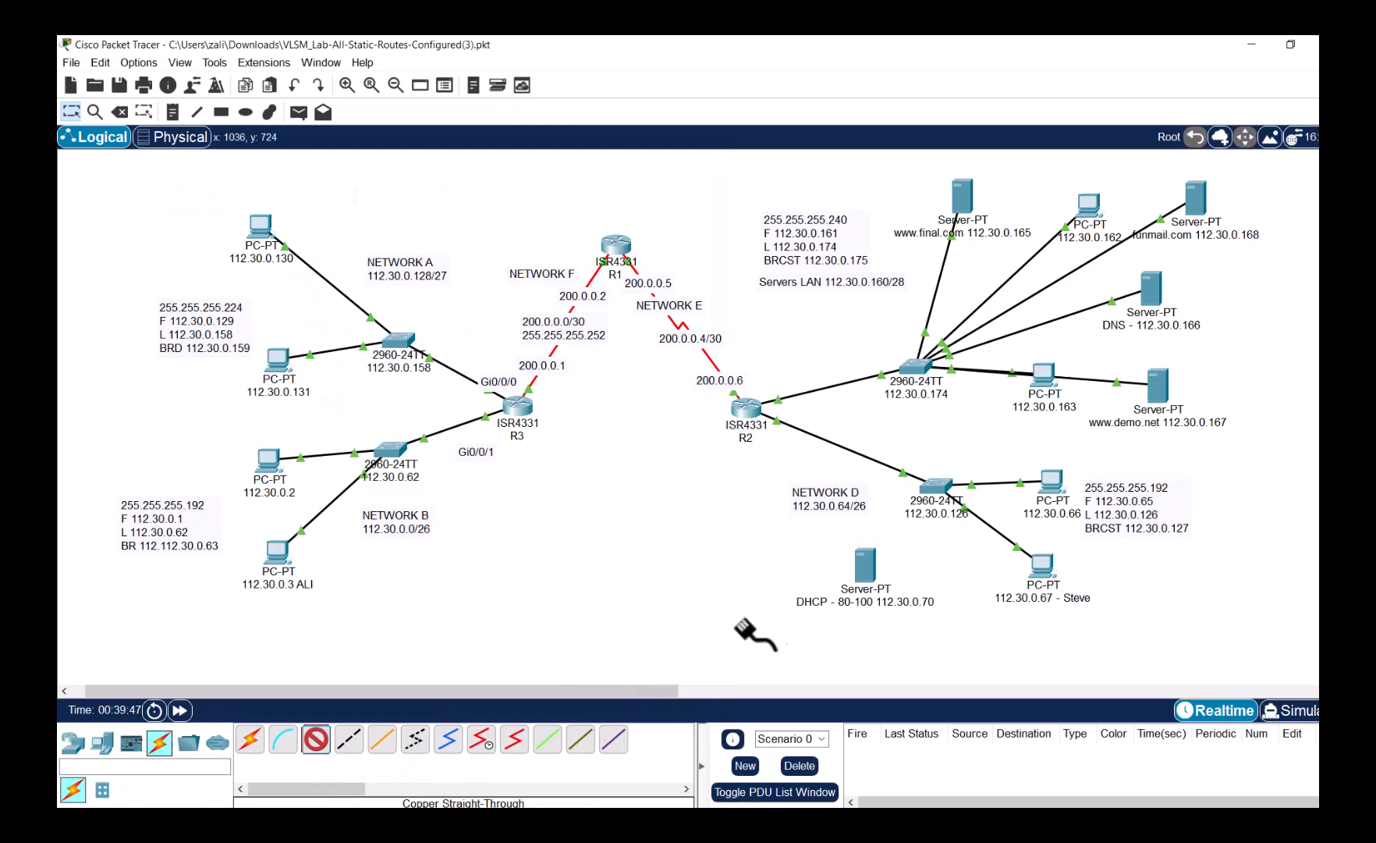
left_click(872, 575)
left_click(905, 584)
left_click(934, 488)
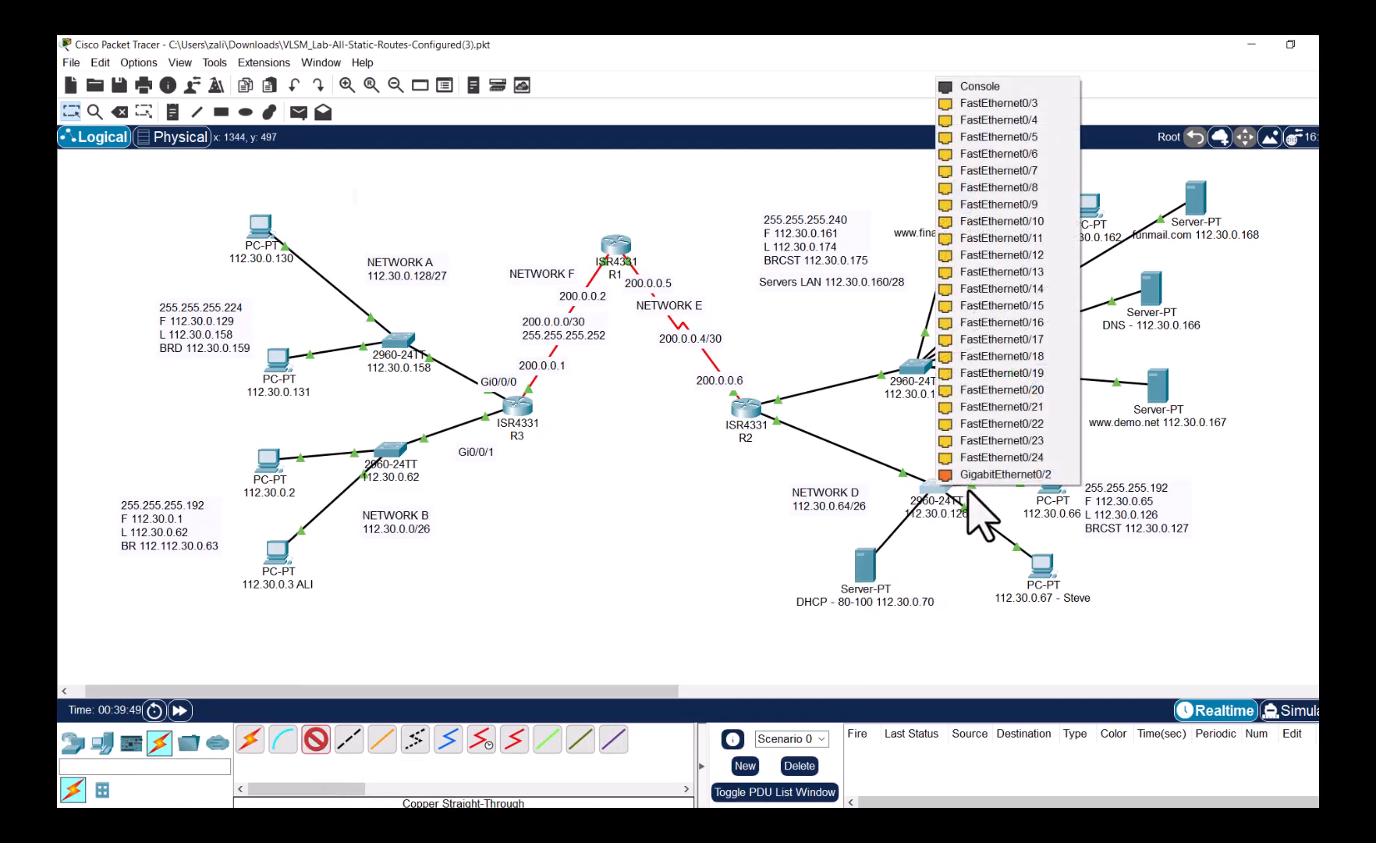
left_click(998, 105)
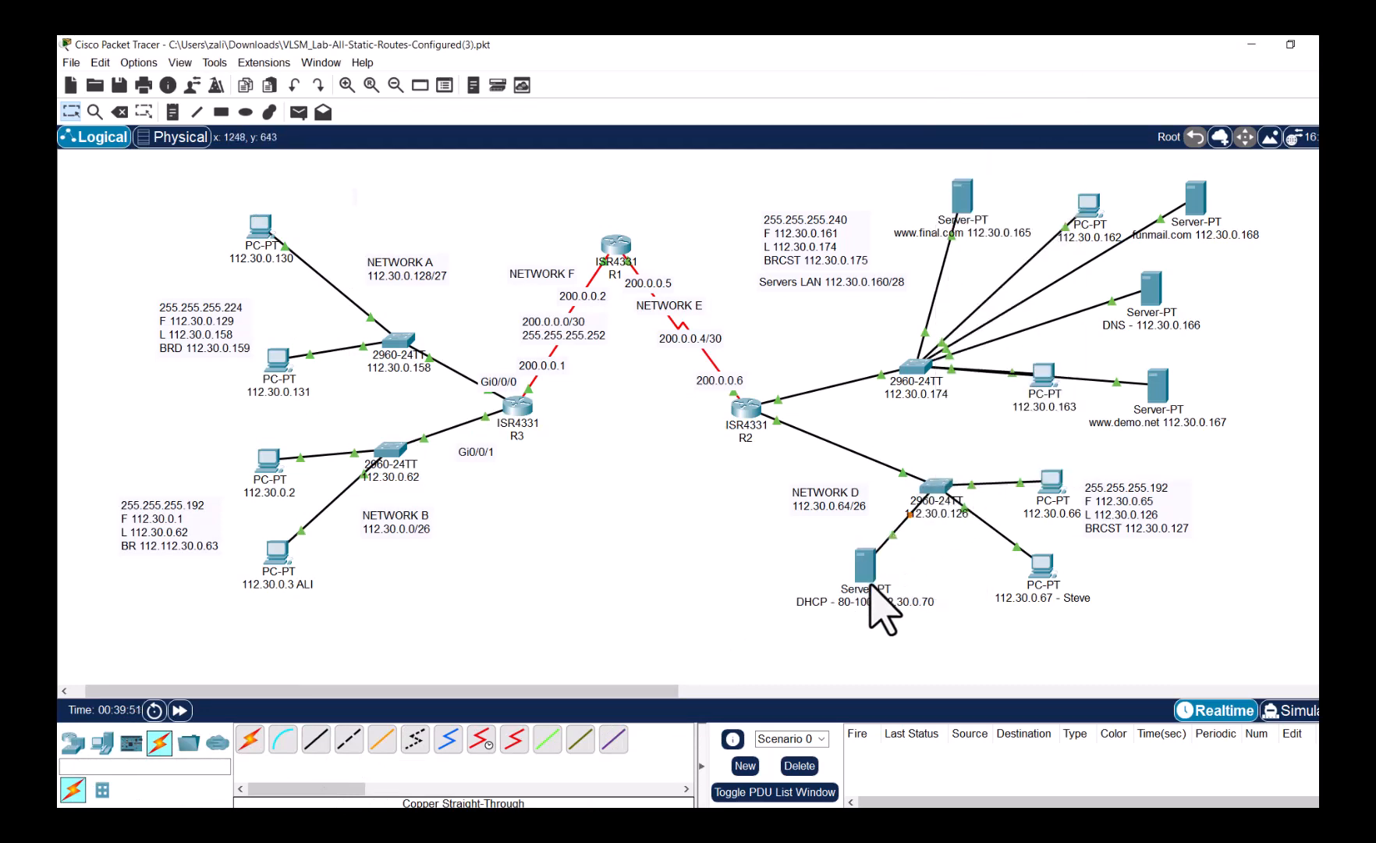
- Check the serverPool start 112.30.0.80, mask 255.255.255.192 and 20 users, then close the window
left_click(864, 565)
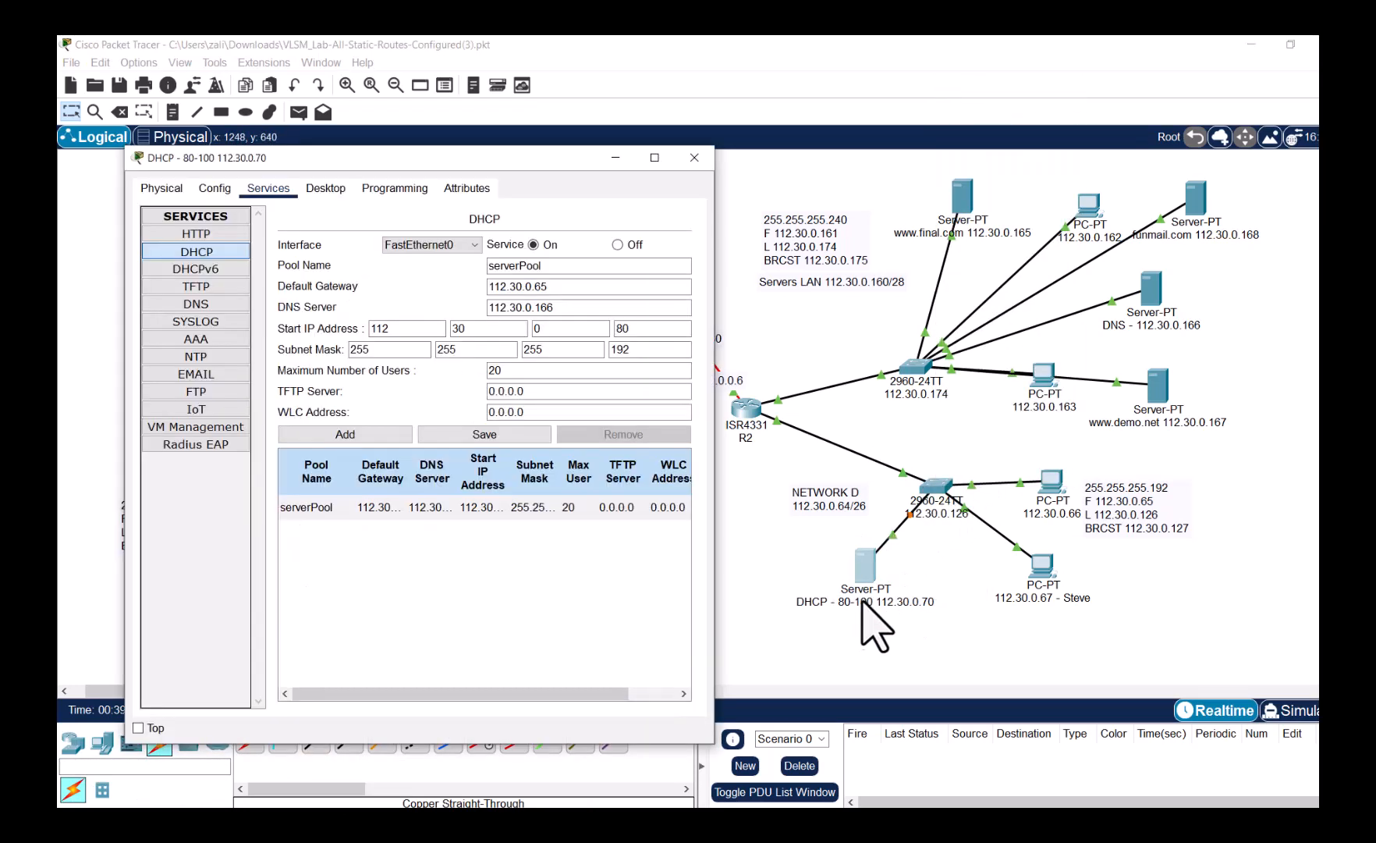
left_click(532, 245)
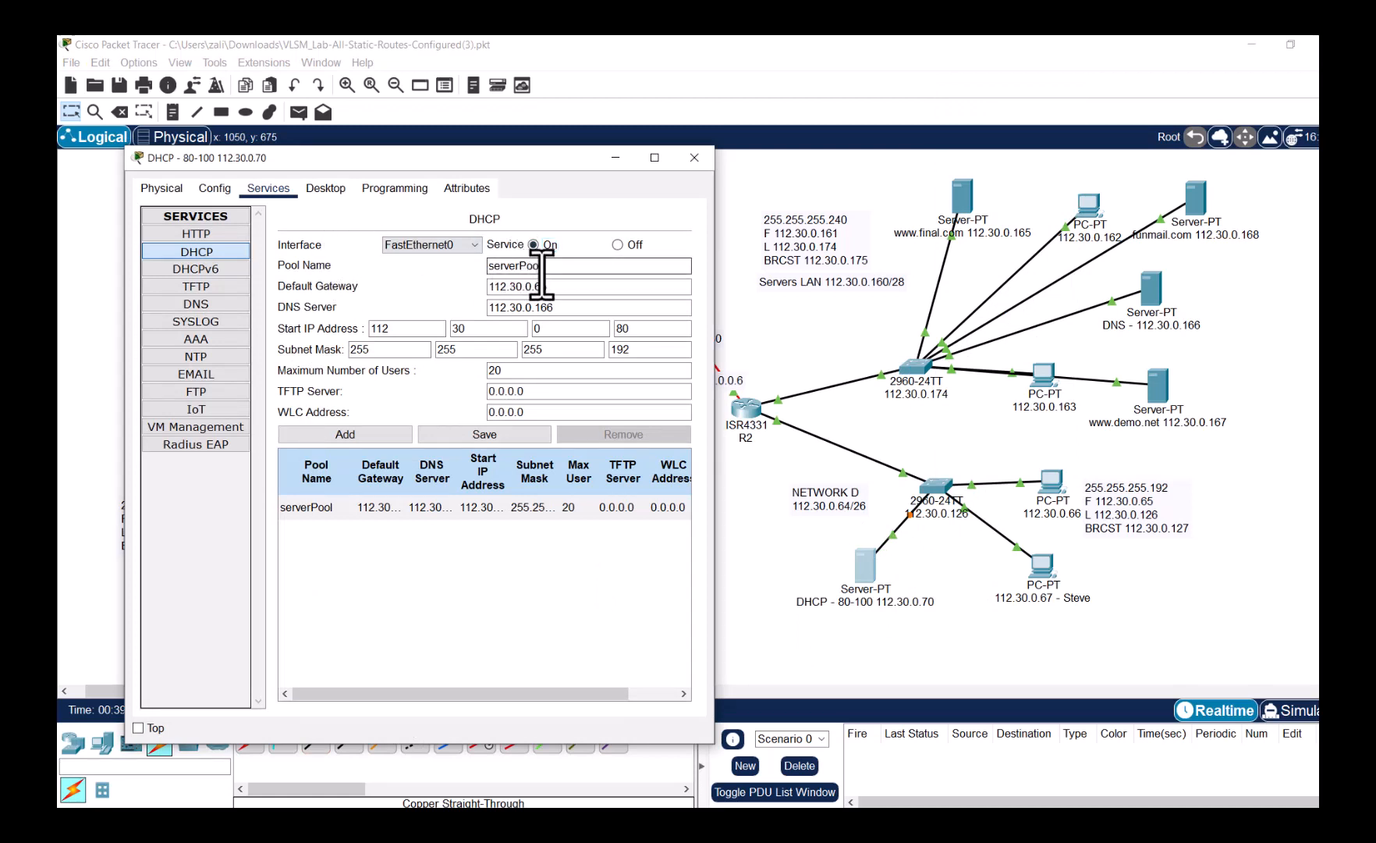
left_click_drag(550, 287, 478, 306)
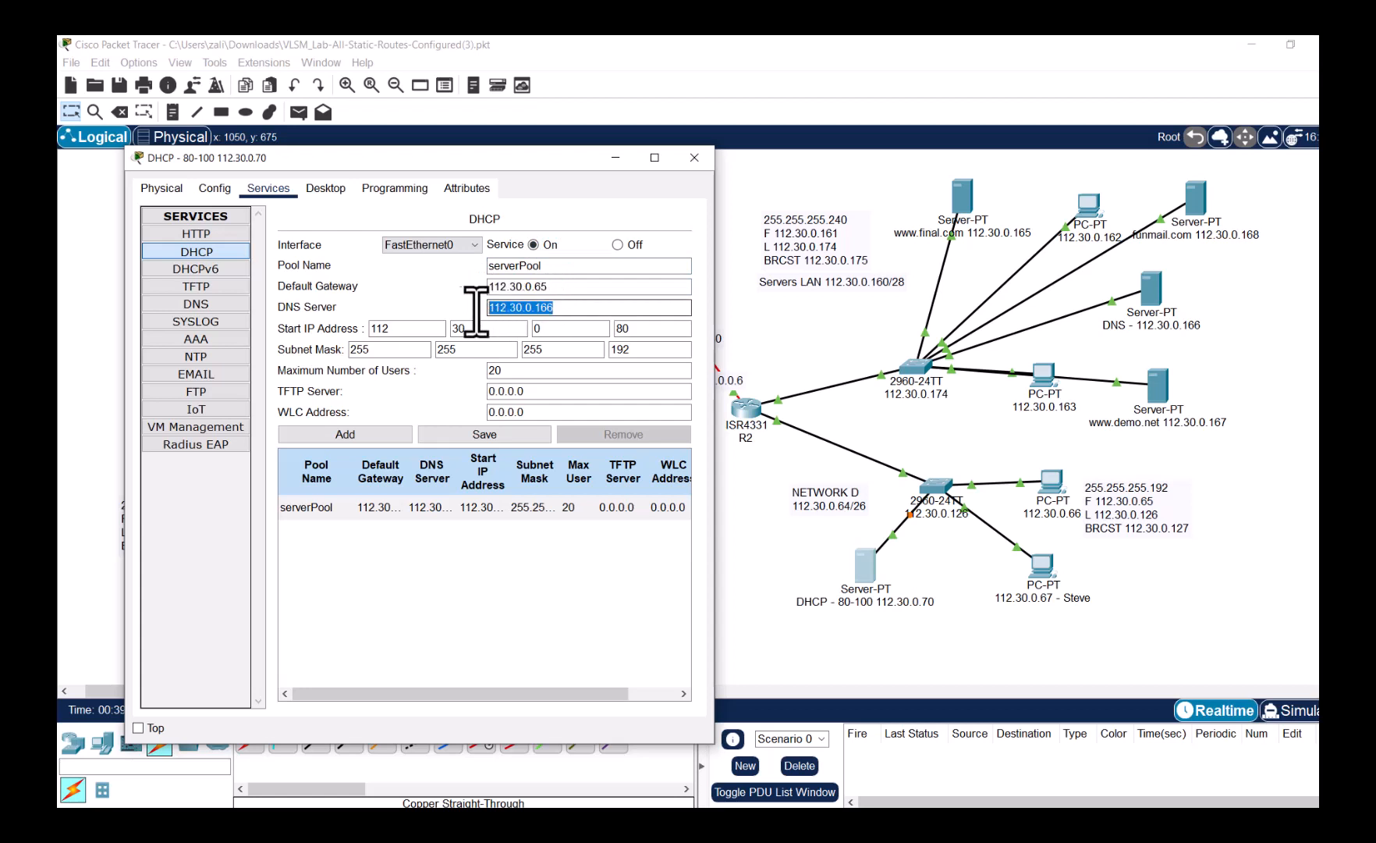
left_click(634, 351)
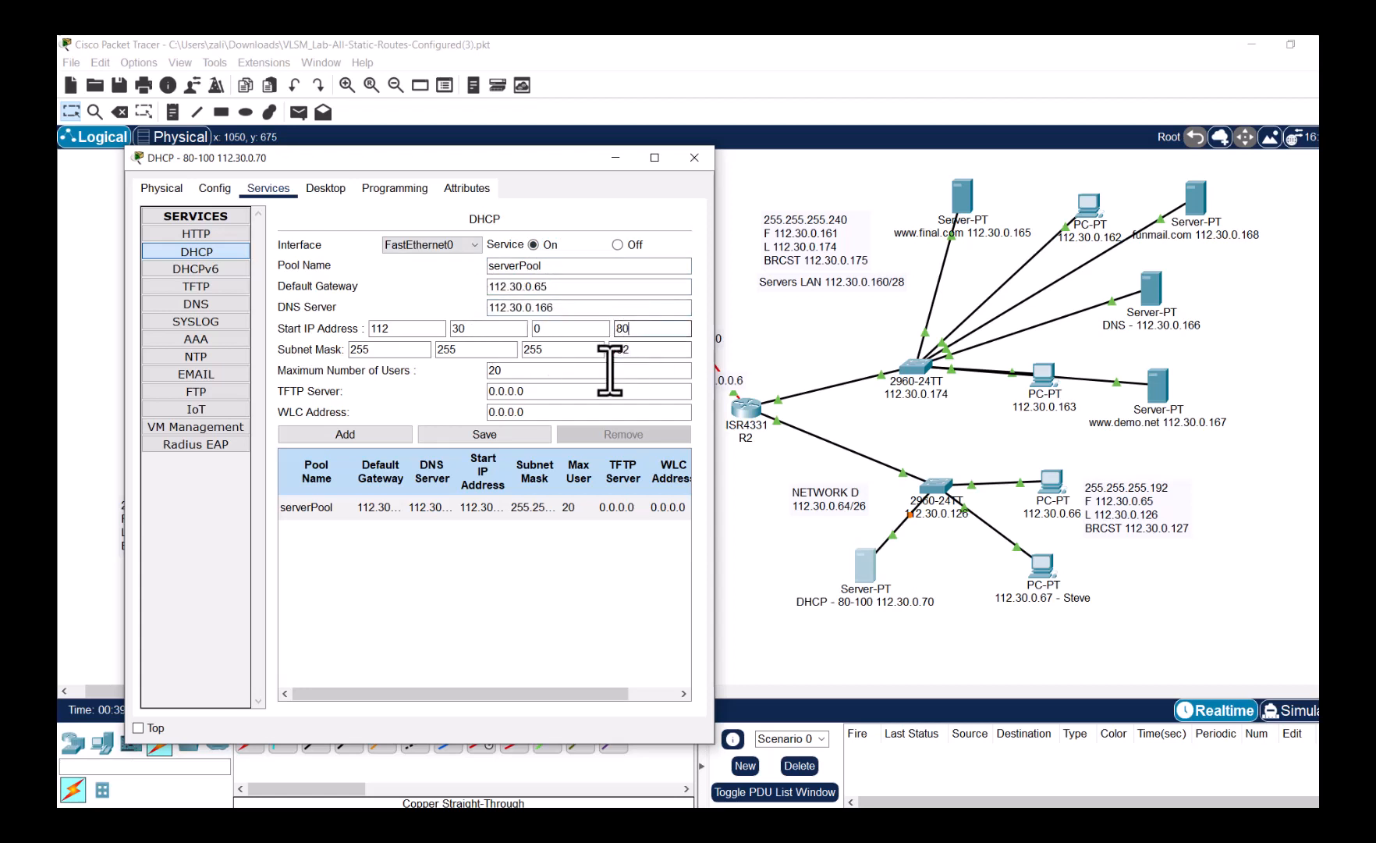
left_click(540, 373)
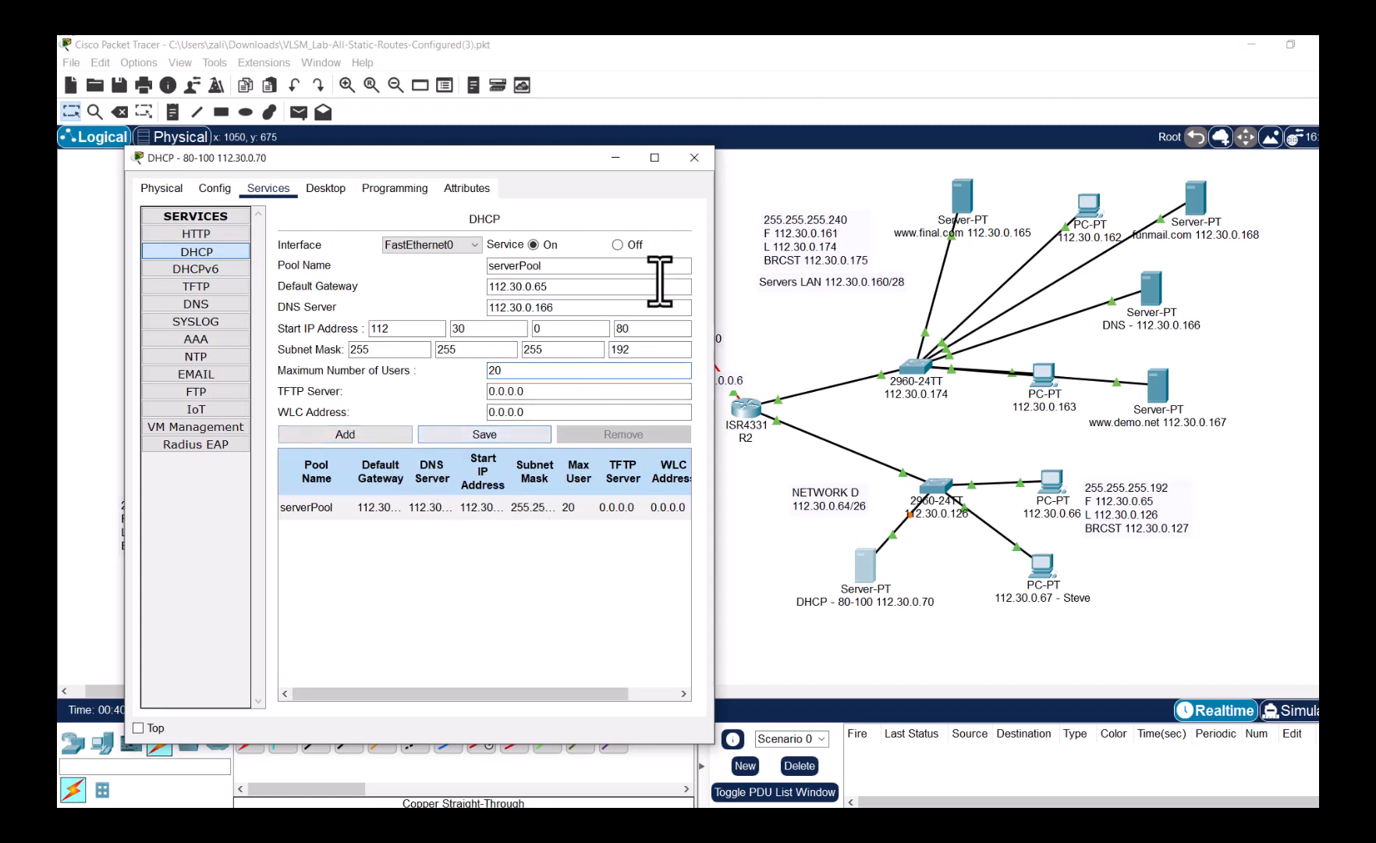
left_click(701, 166)
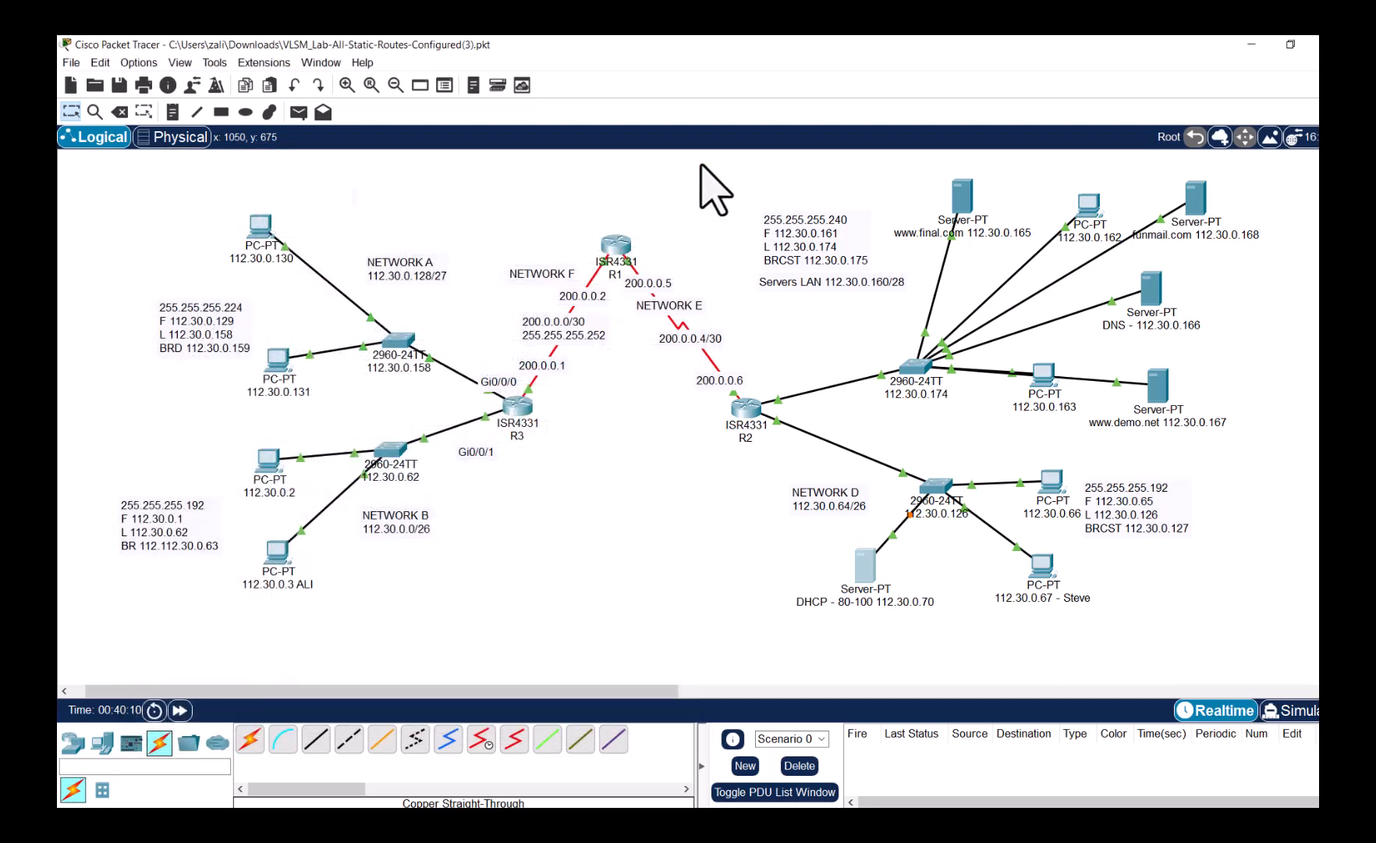
- Switch the Network D PC to DHCP so it obtains 112.30.0.80
left_click(1294, 712)
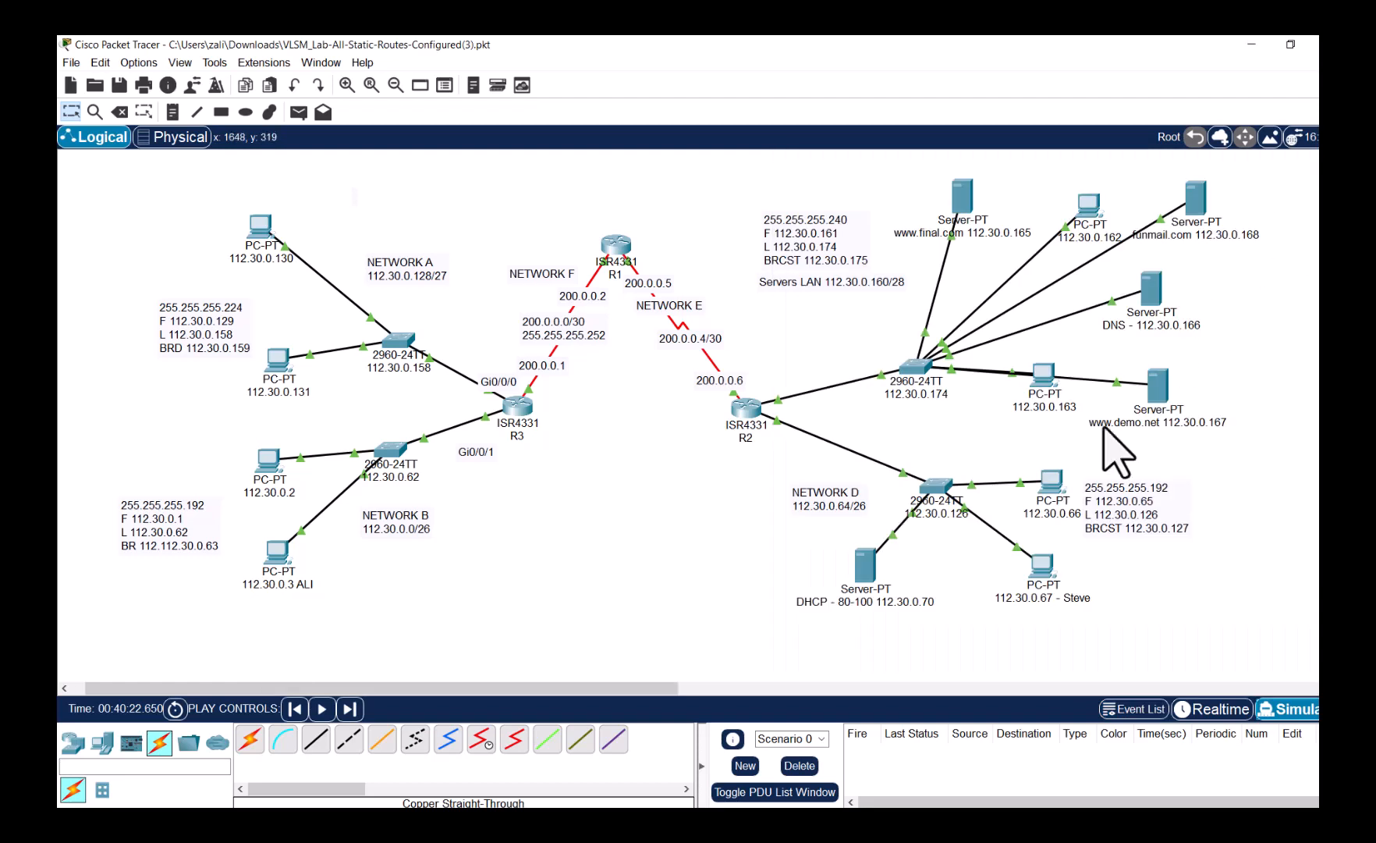
left_click(1182, 709)
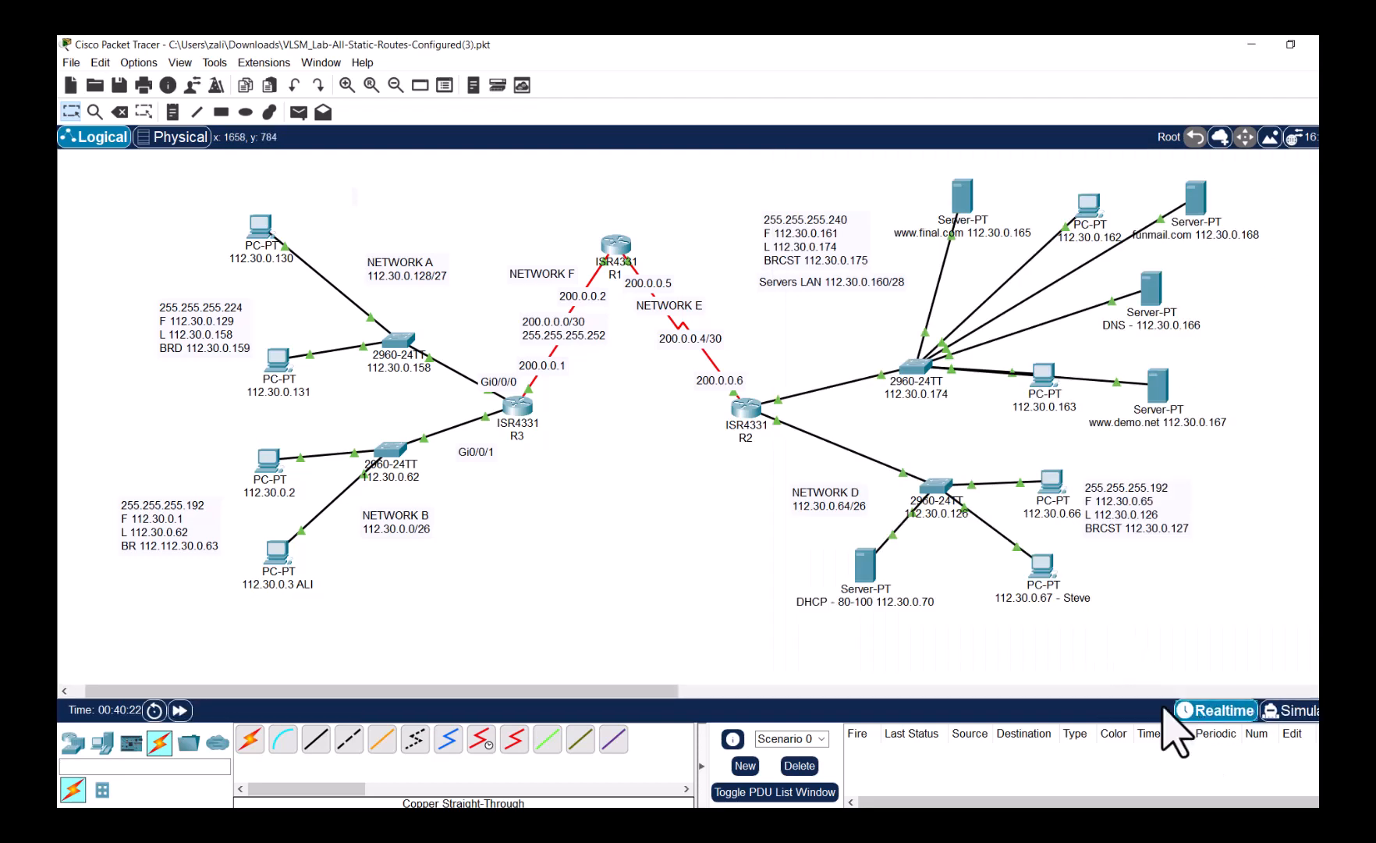
left_click(1043, 568)
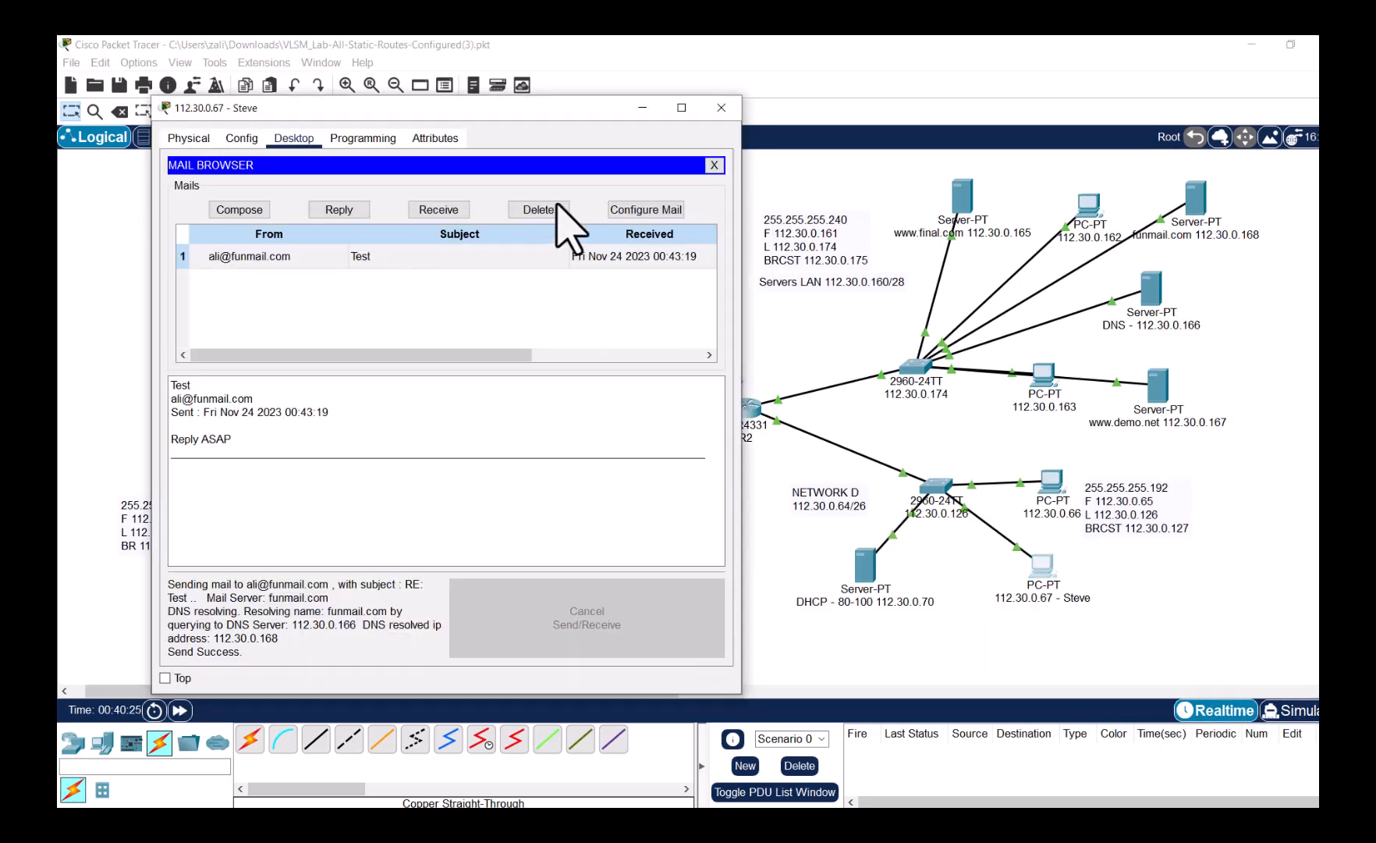
left_click(714, 165)
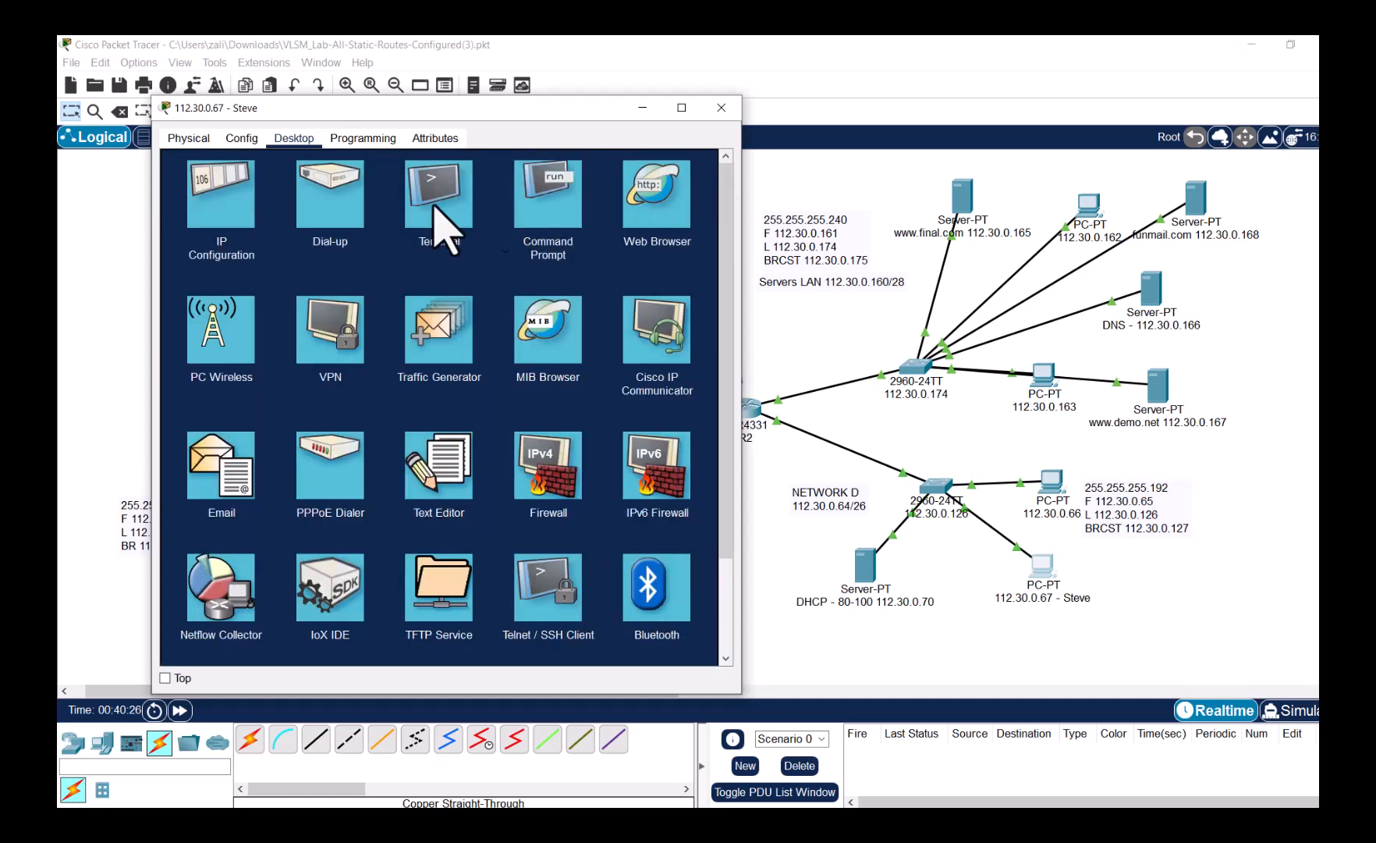
left_click(229, 175)
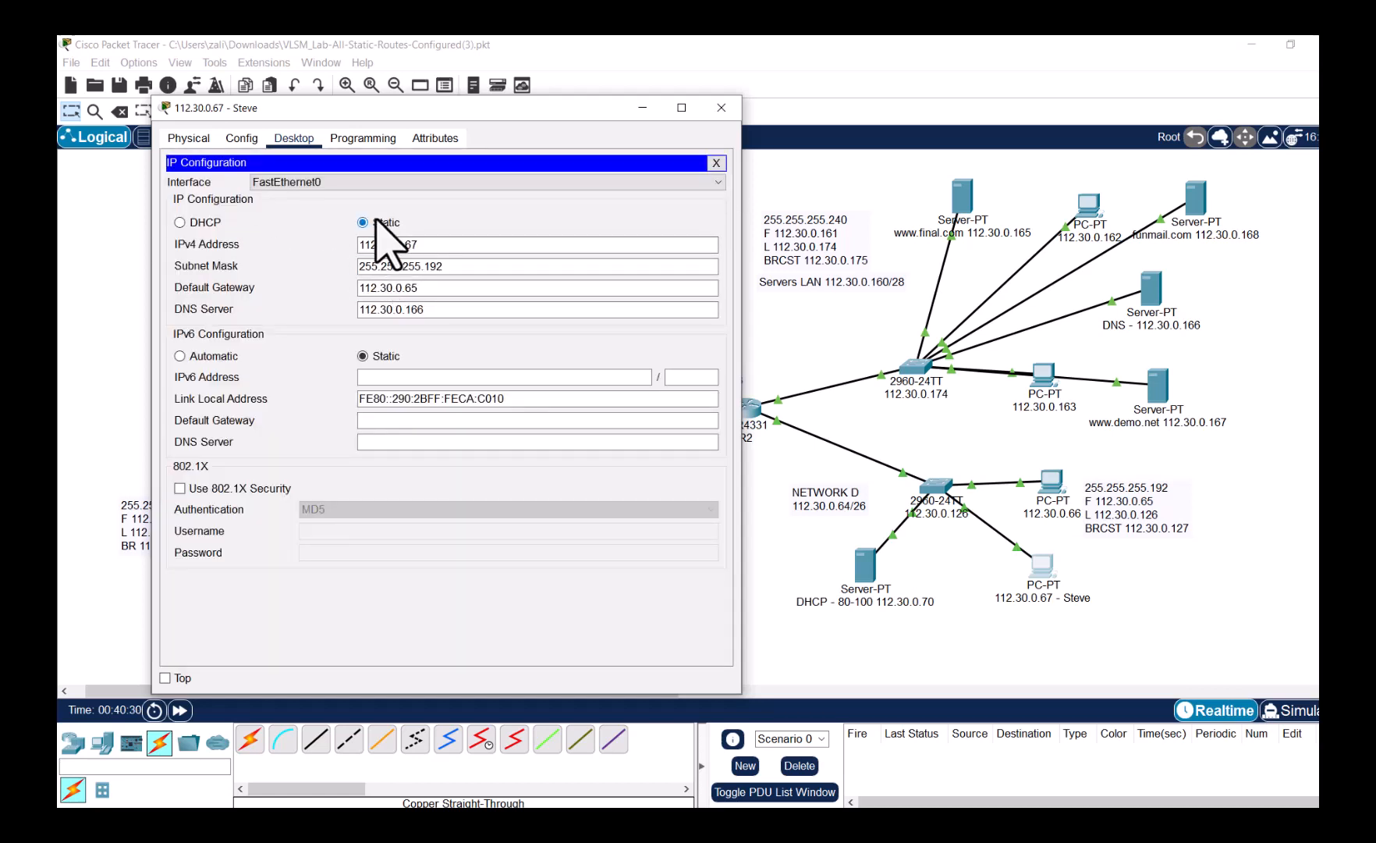
left_click(207, 224)
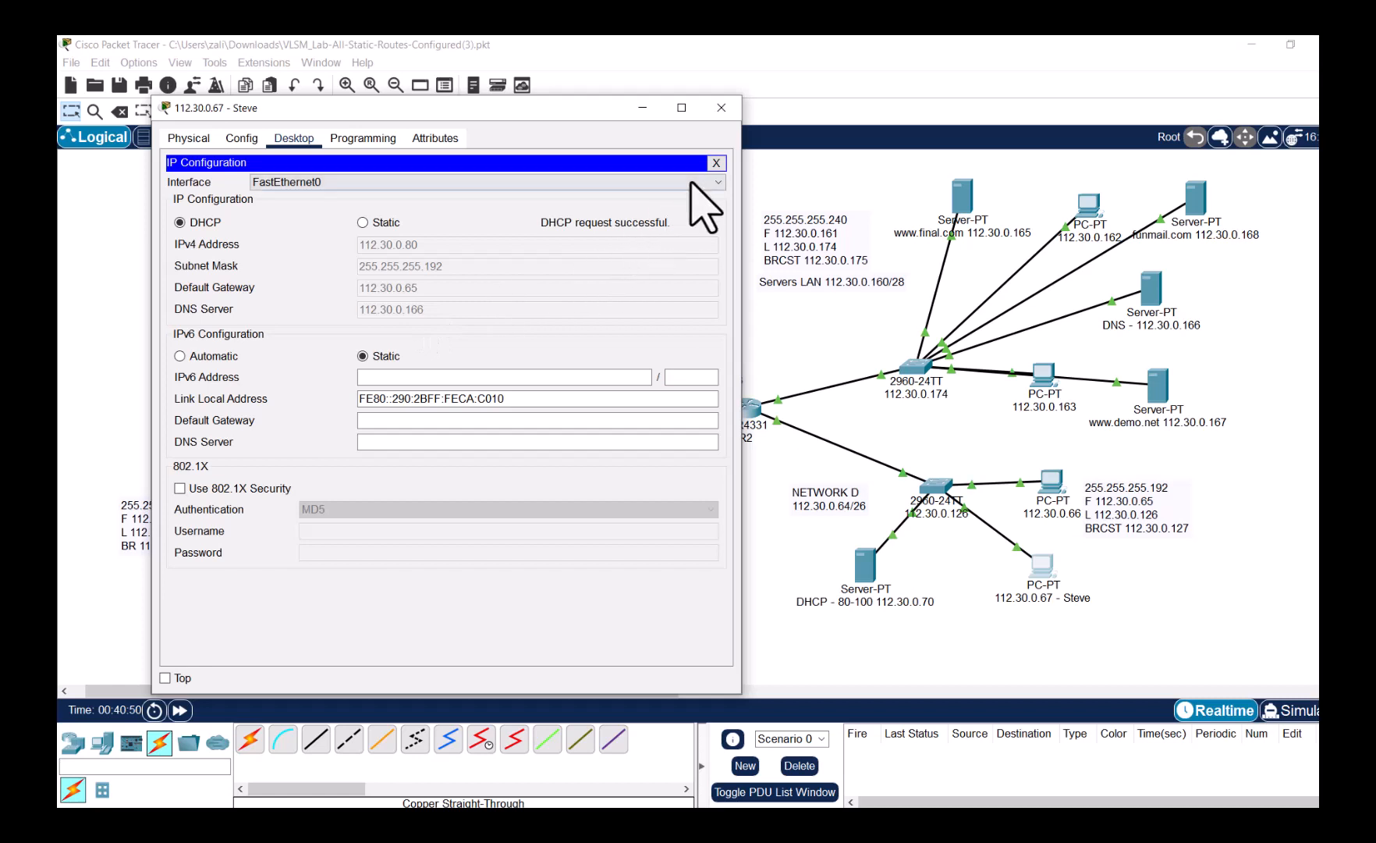
left_click(714, 164)
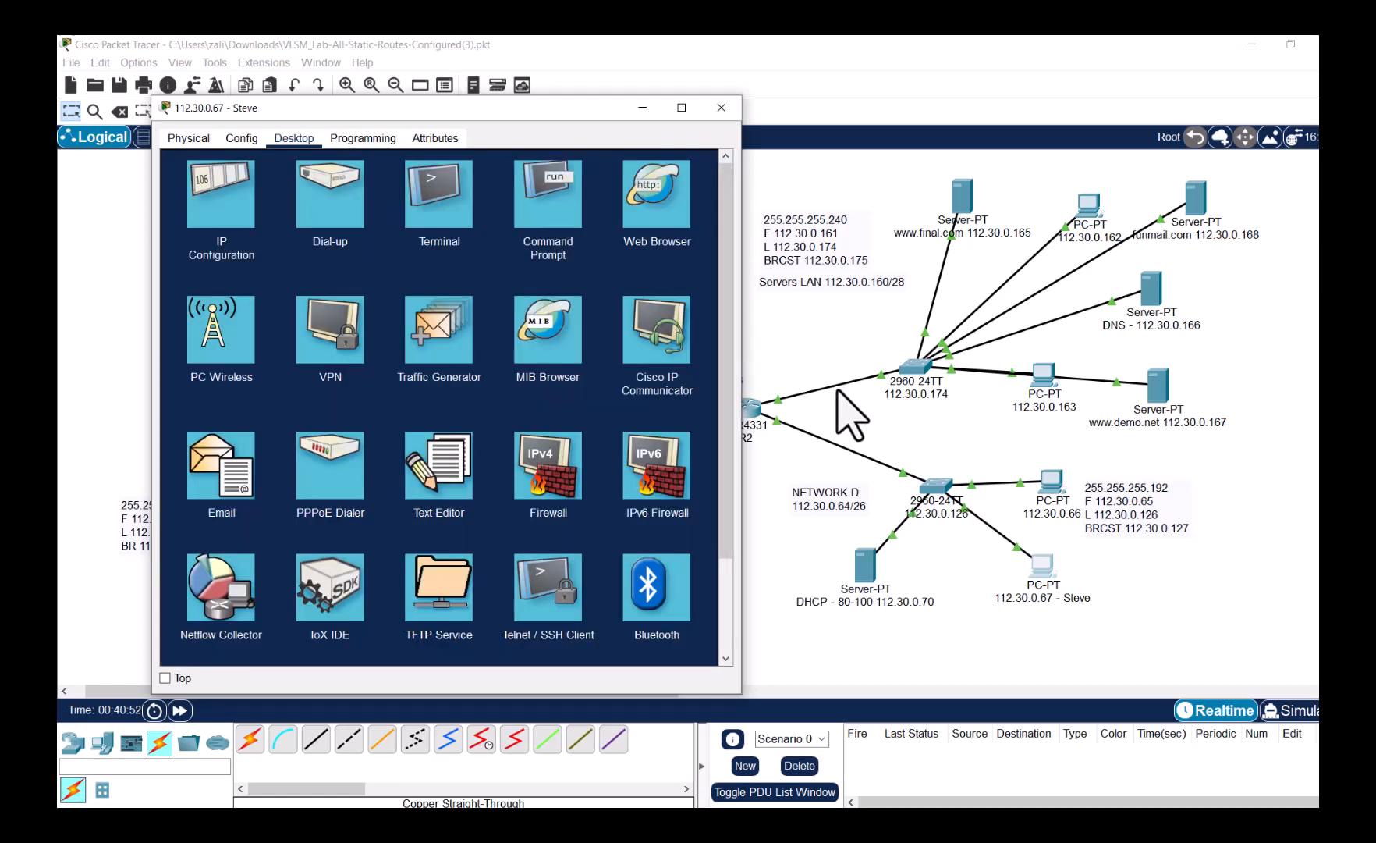
- Remove the old 112.30.0.67 address from the PC's label
left_click(1033, 597)
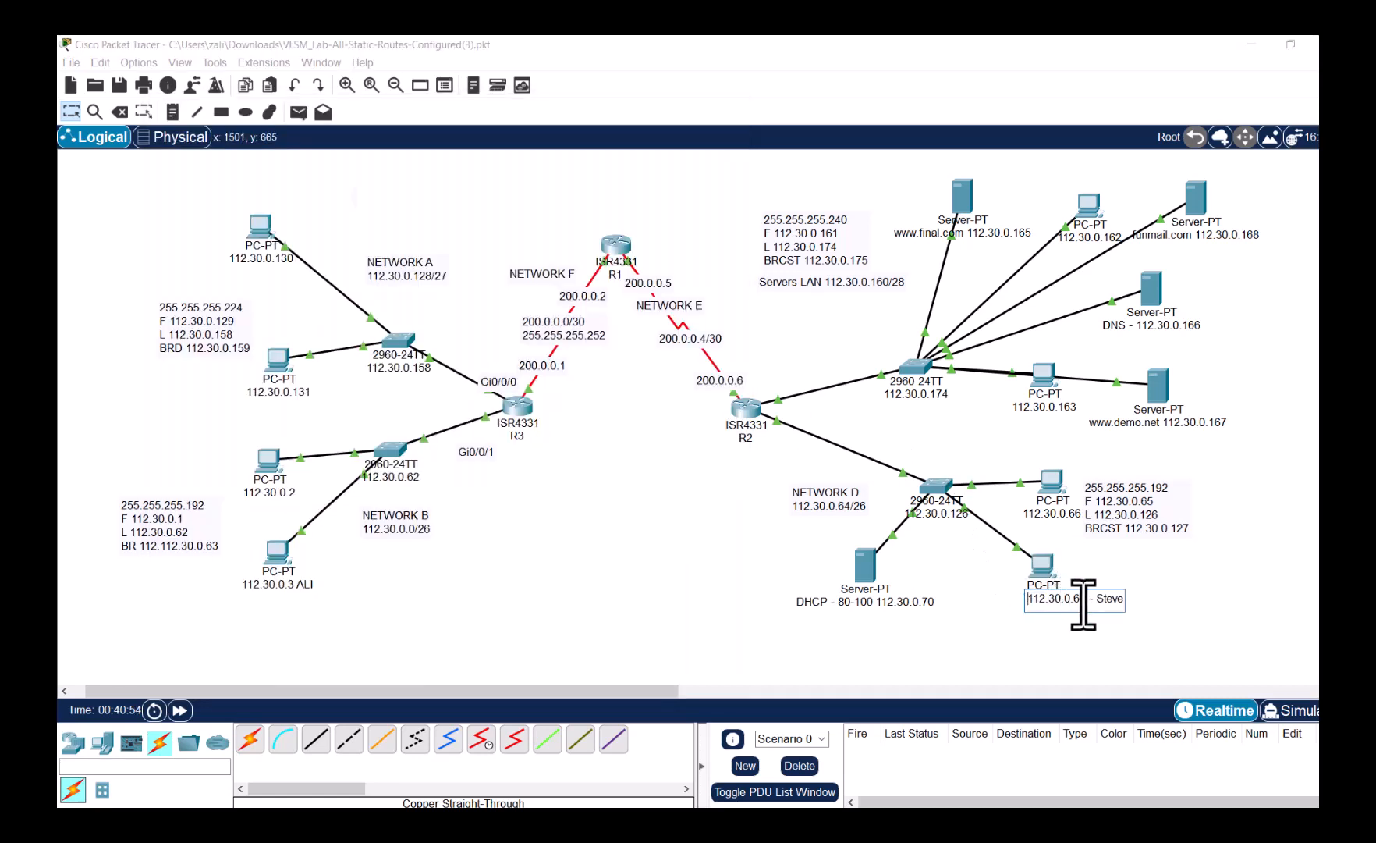
left_click_drag(1085, 605, 1023, 597)
key("BackSpace")
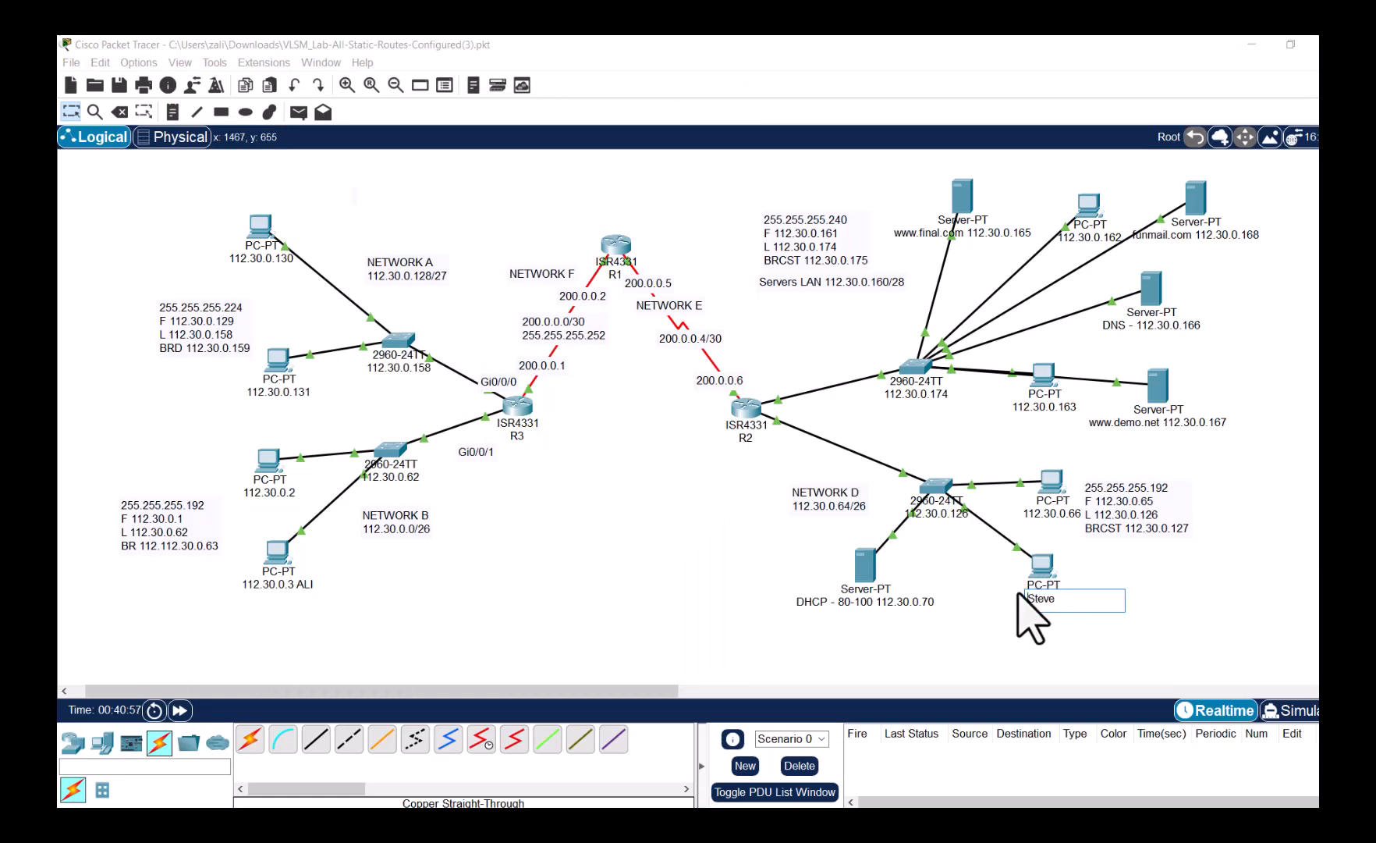
left_click(1163, 617)
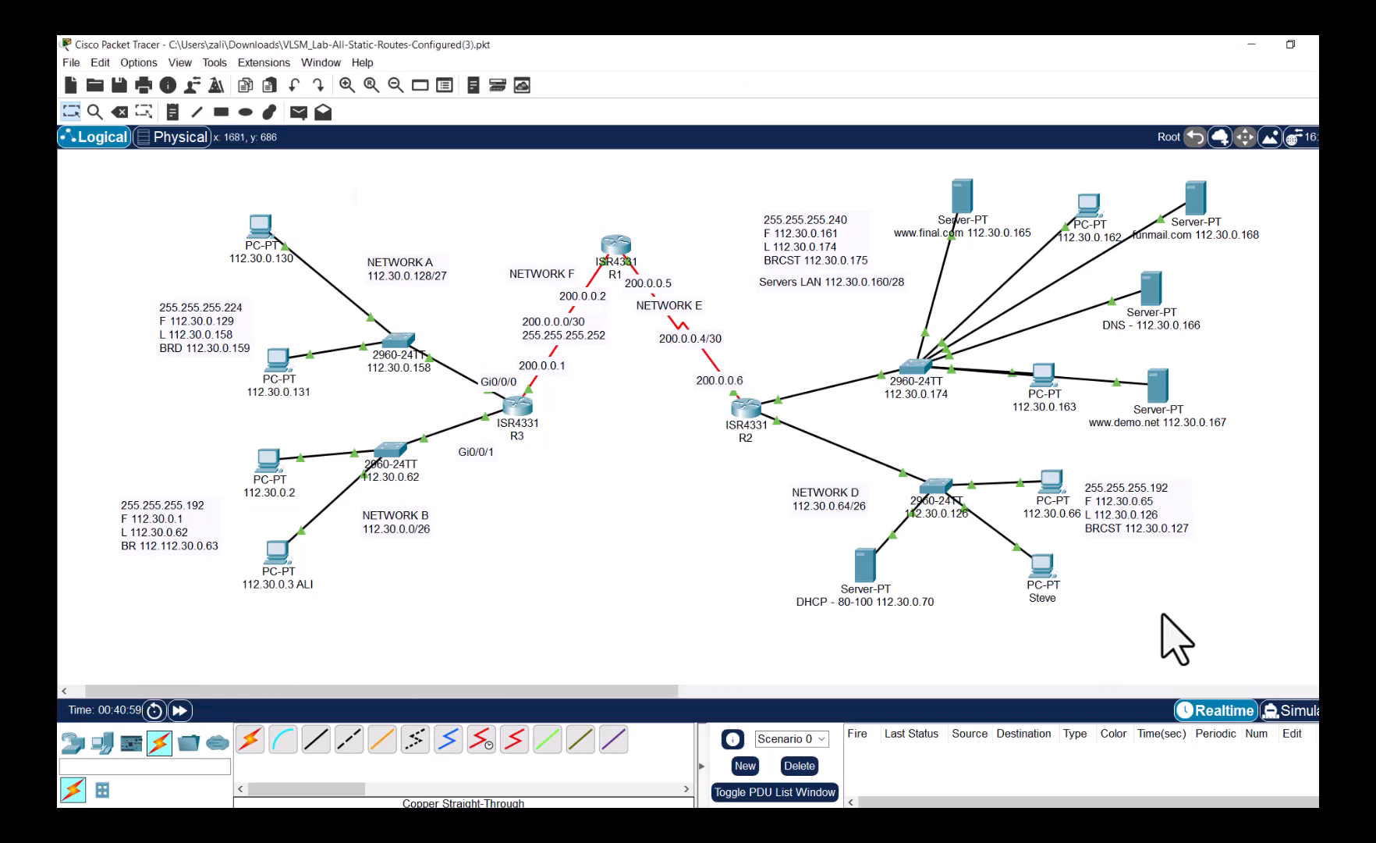
- Close the web browser on PC 112.30.0.66 and enter Simulation mode
left_click(1052, 485)
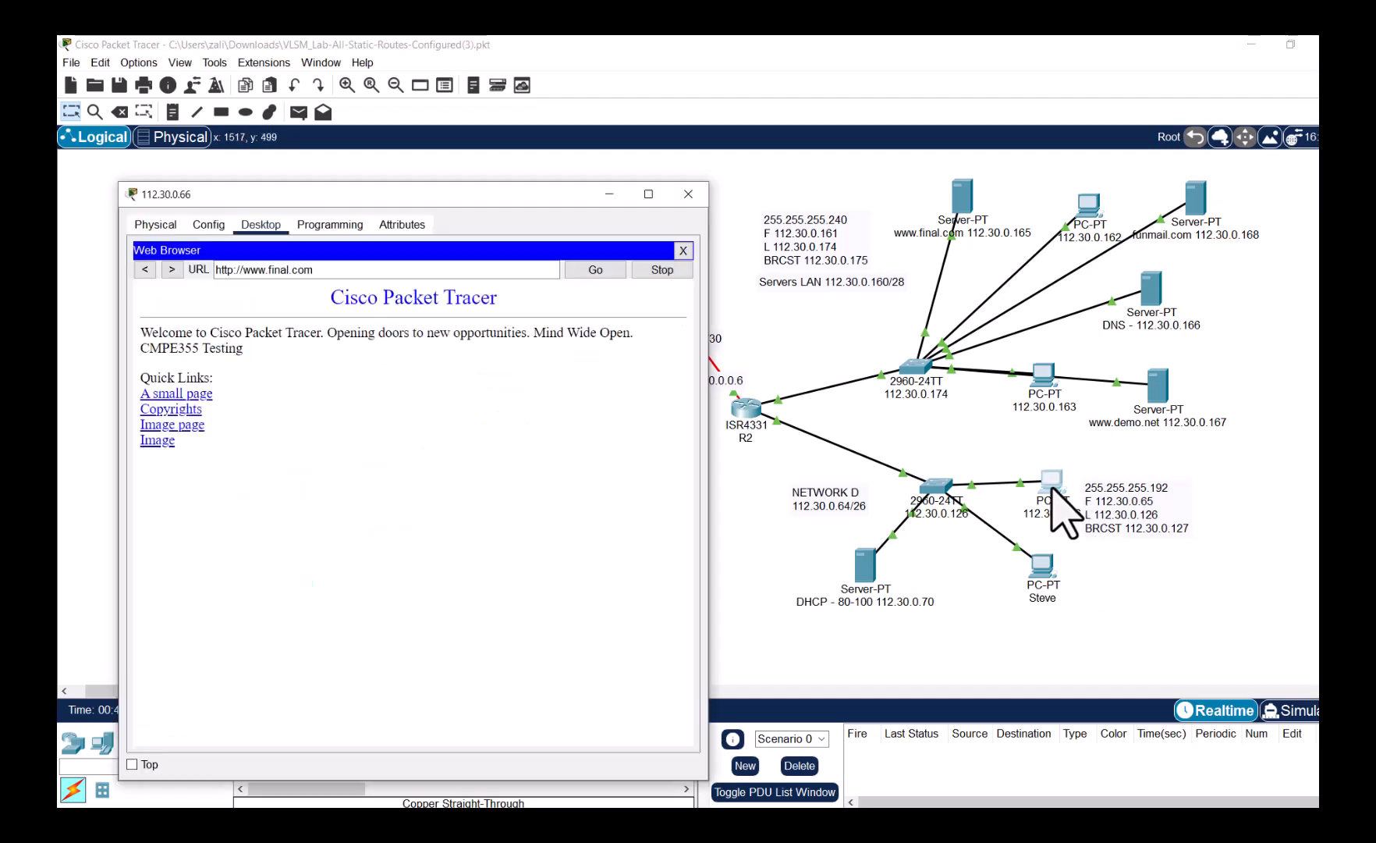
left_click(682, 250)
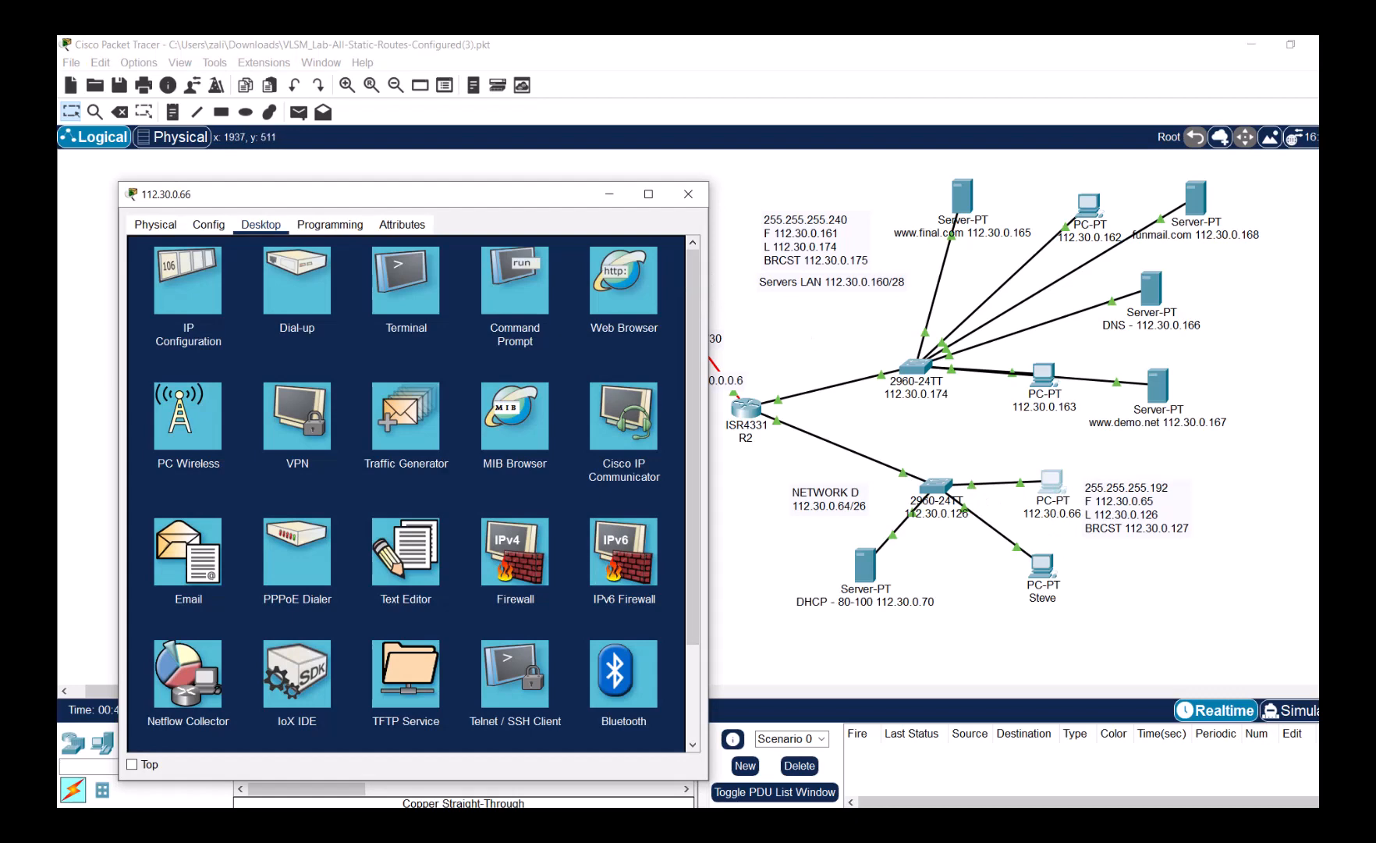
left_click(1307, 702)
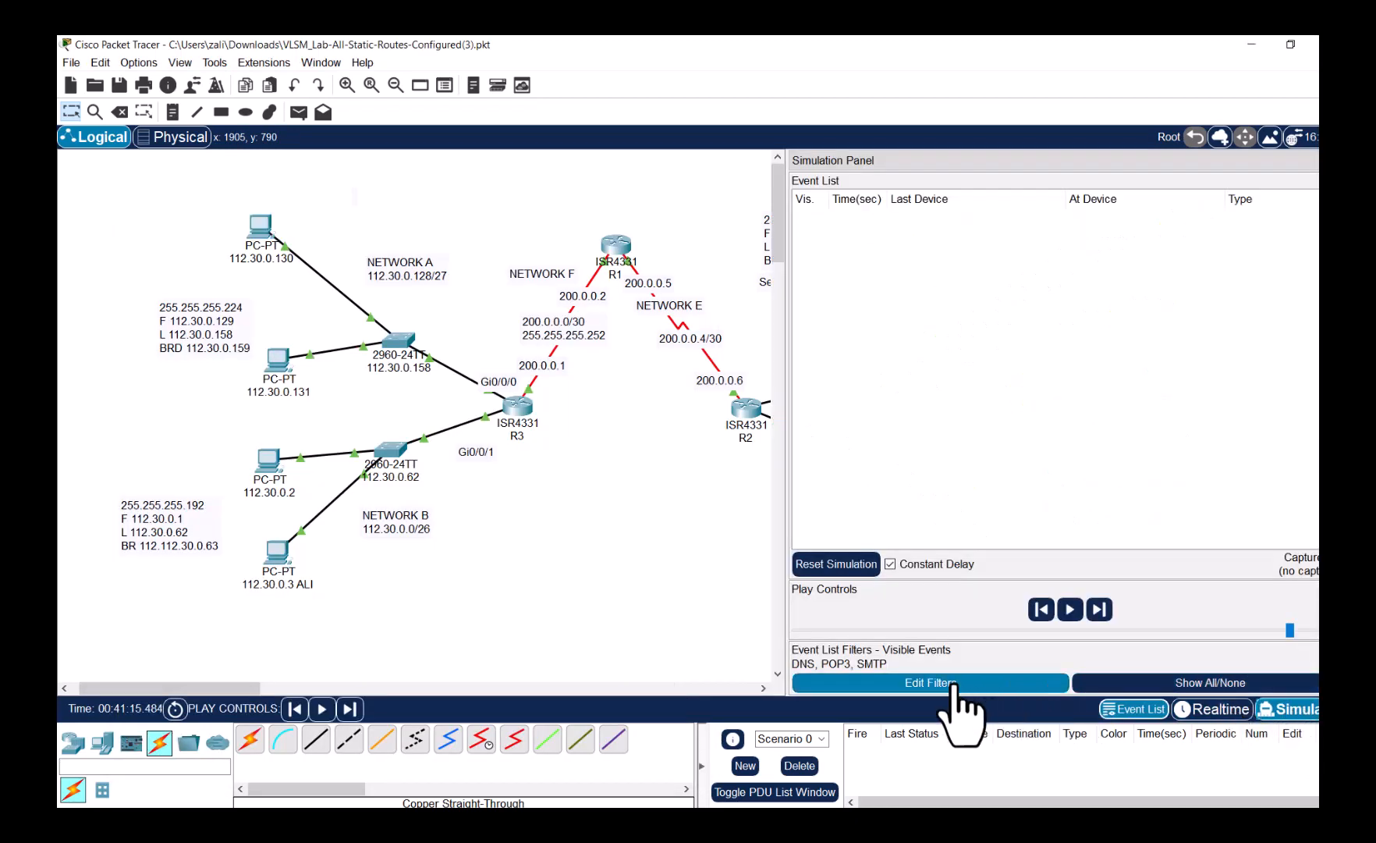
- Filter the simulation events to DHCP only and bring up PC 112.30.0.66
left_click(1144, 687)
left_click(984, 684)
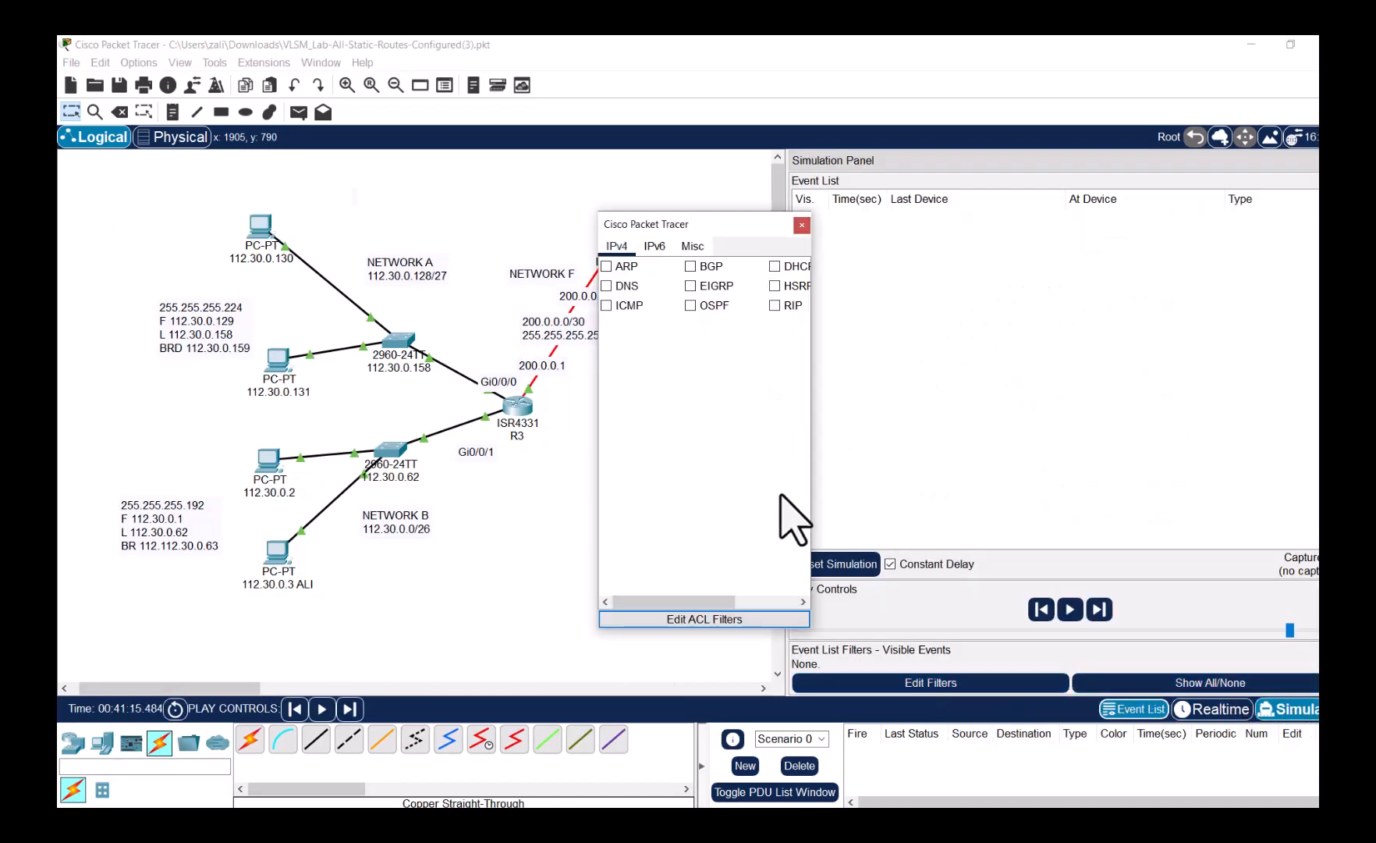
left_click(777, 266)
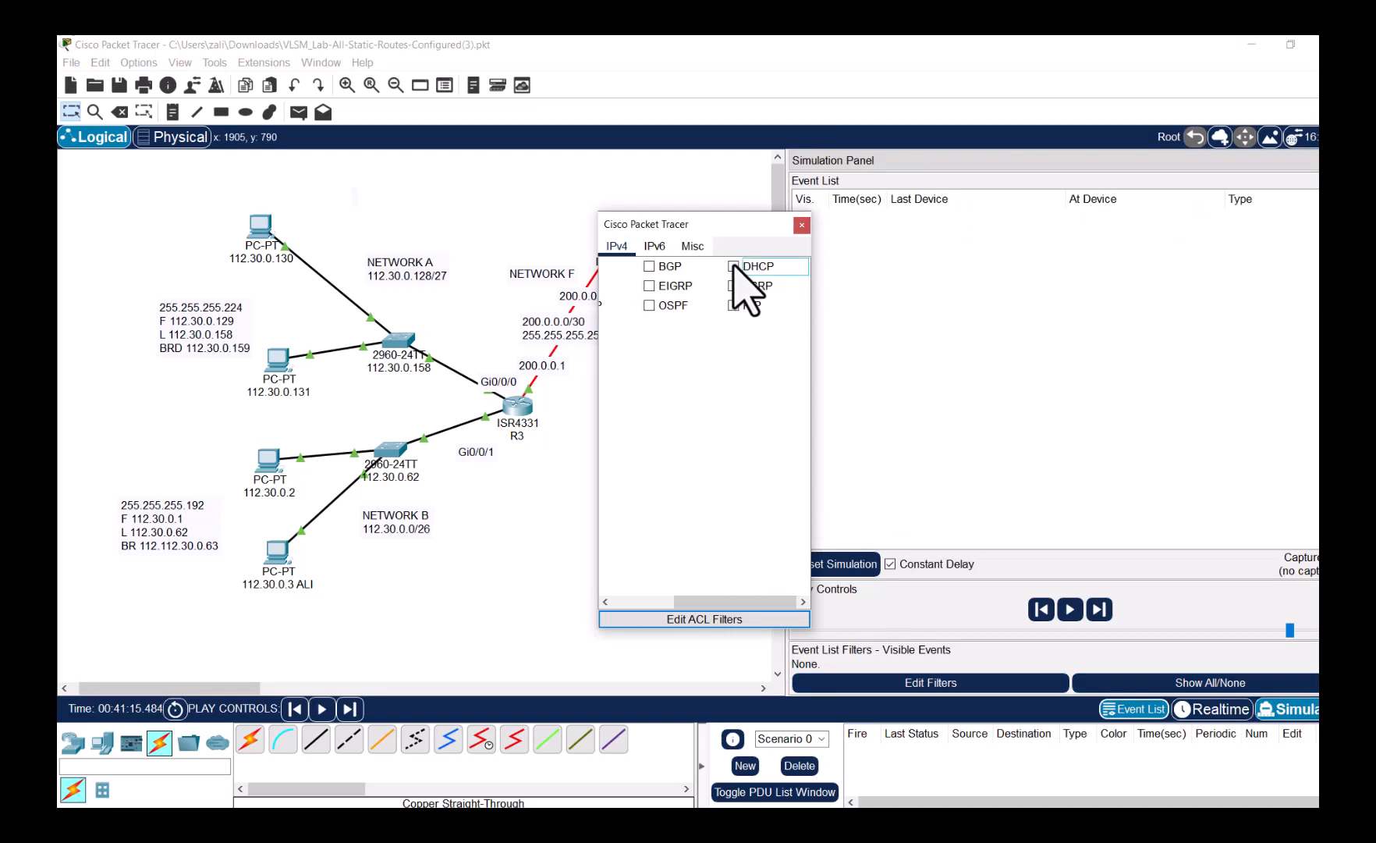
left_click(802, 225)
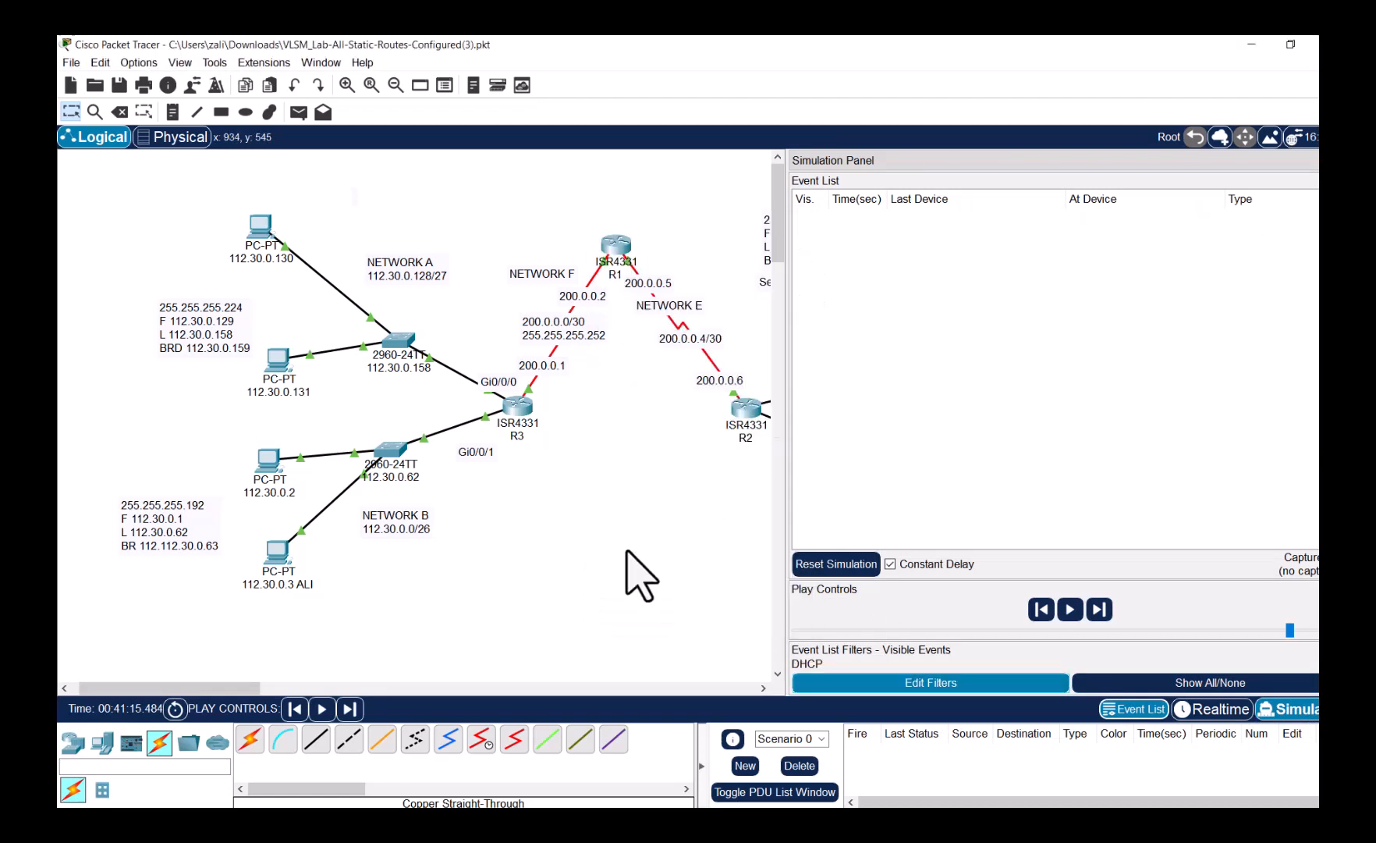
left_click_drag(270, 688, 410, 688)
left_click(480, 508)
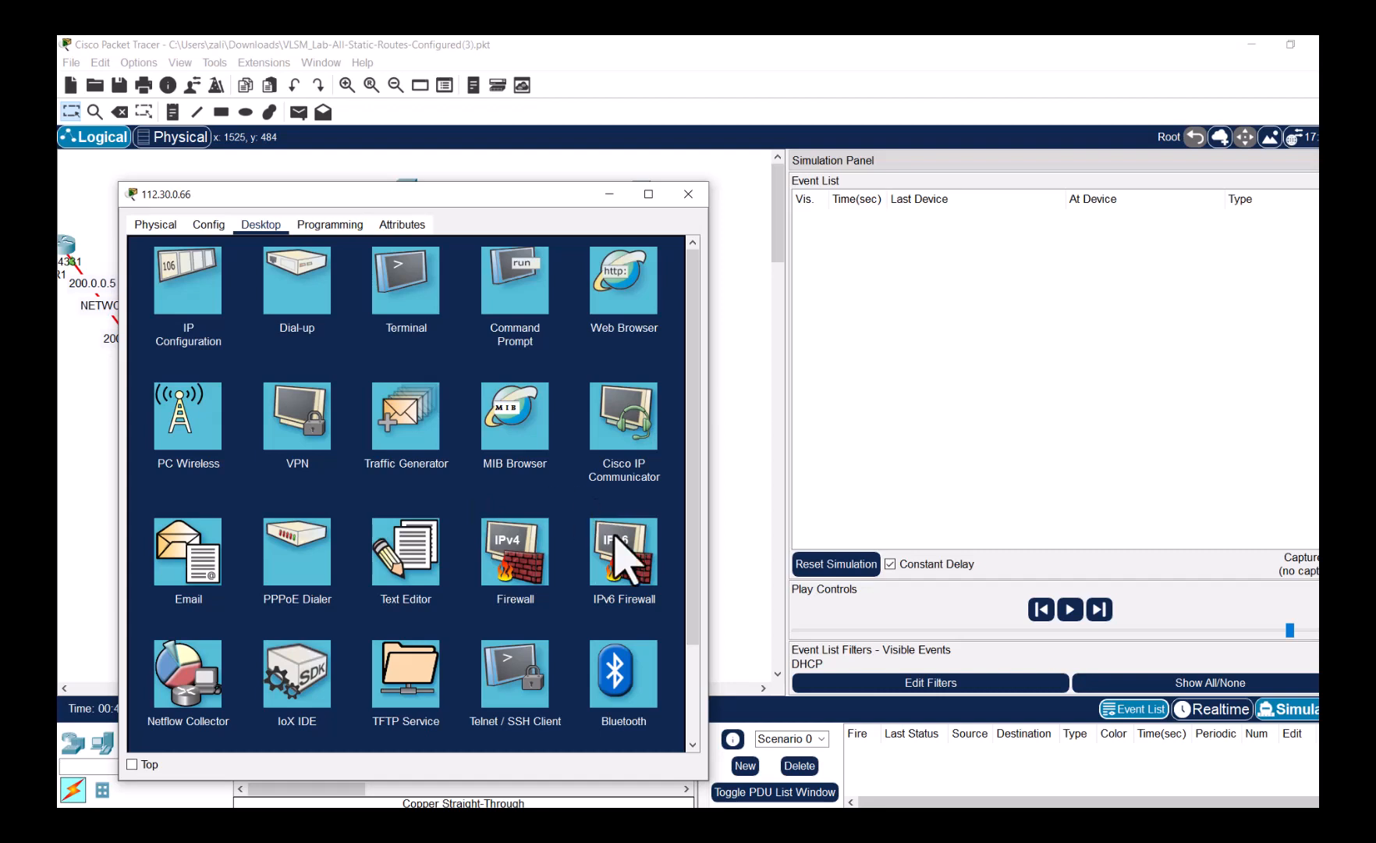
- Switch PC 112.30.0.66 to DHCP addressing and play the simulation to capture DHCP events
left_click(190, 304)
left_click(173, 310)
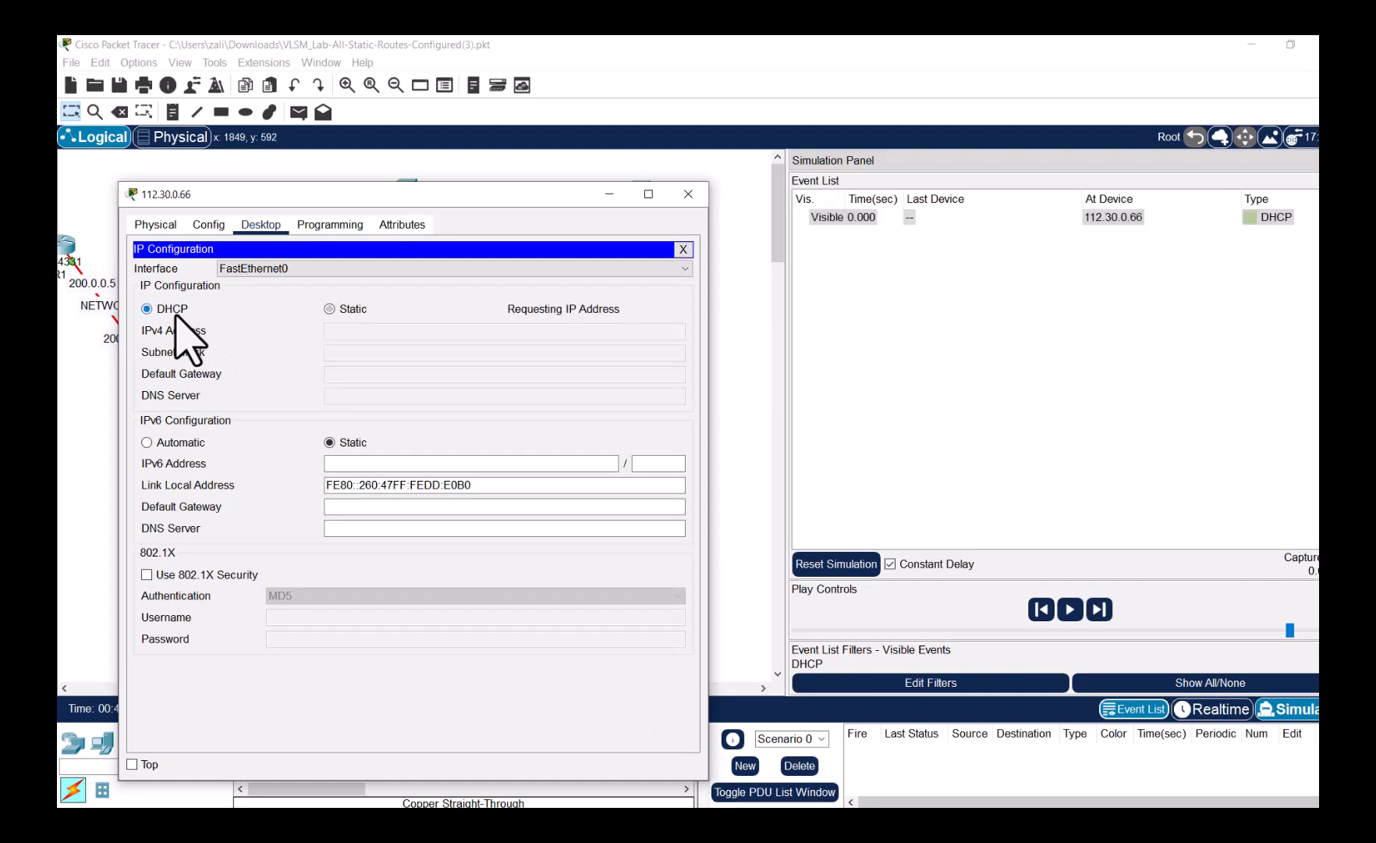
left_click(1070, 609)
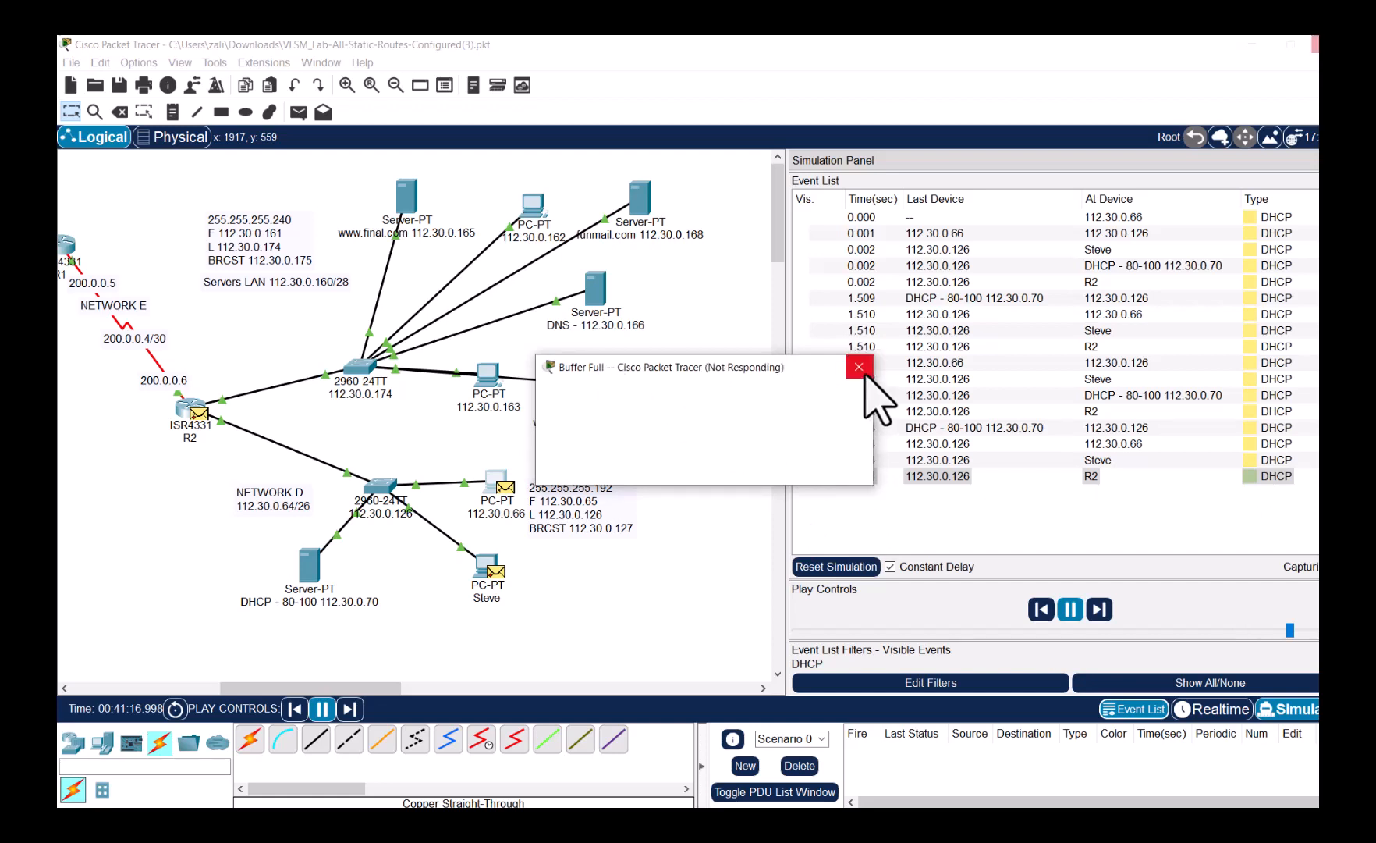
- Open the inbound details of the last DHCP packet at R2, showing source 112.30.0.70
left_click(648, 466)
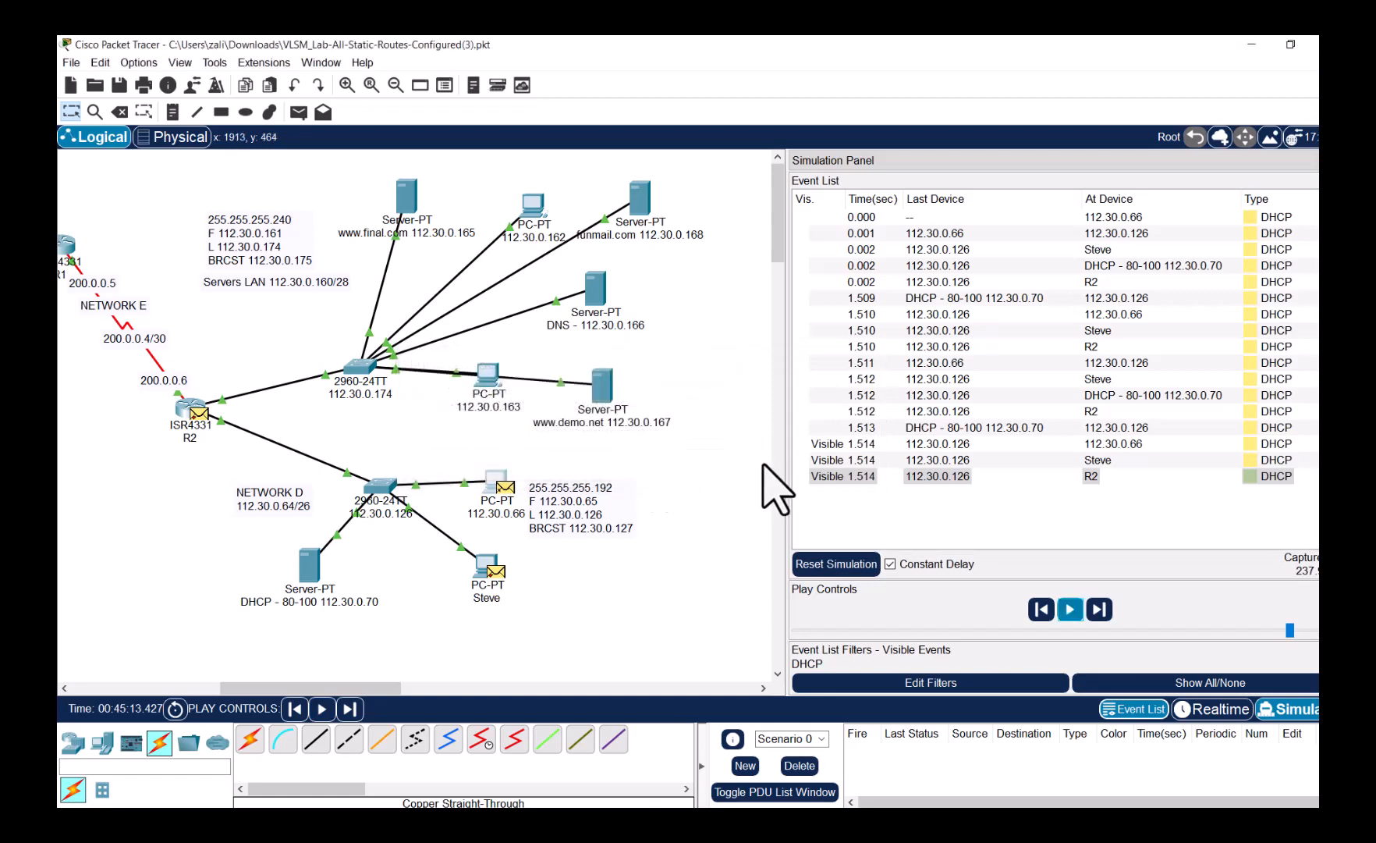
left_click(1280, 476)
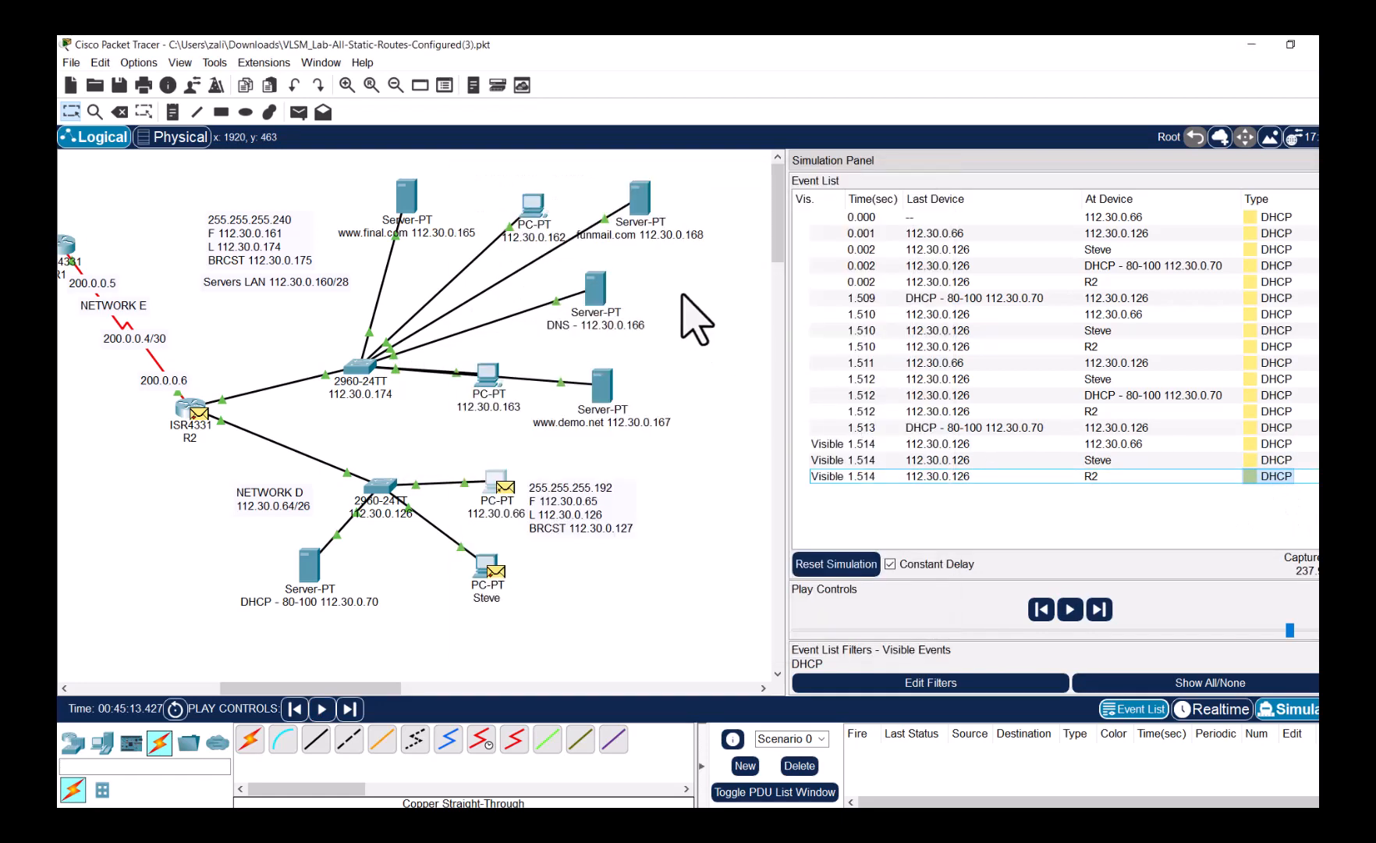
left_click(1280, 476)
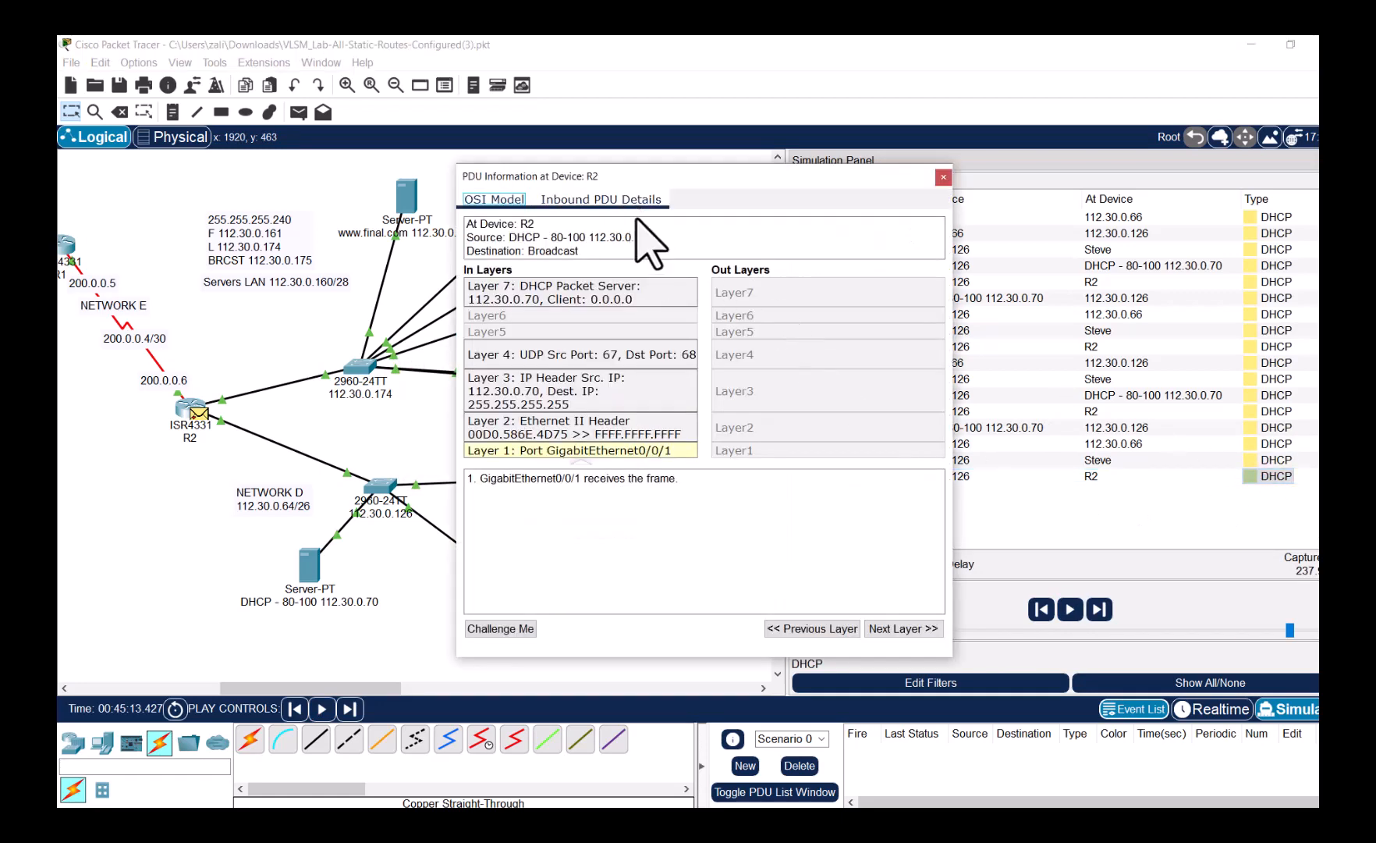
left_click(633, 201)
left_click_drag(768, 507, 626, 509)
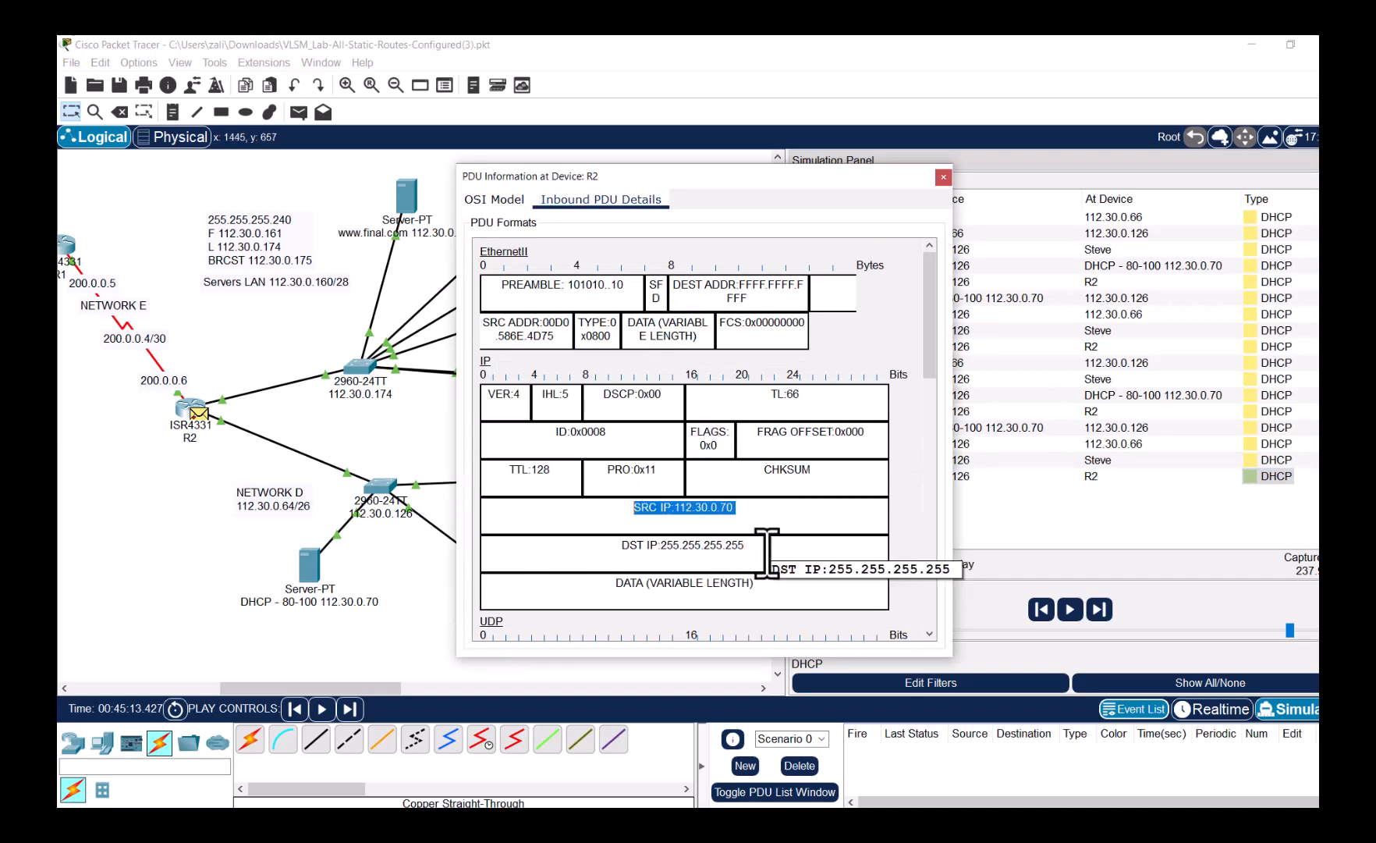
left_click_drag(767, 553, 572, 553)
- Scroll the inbound details to highlight the destination port 68
scroll(673, 484, "down", 2)
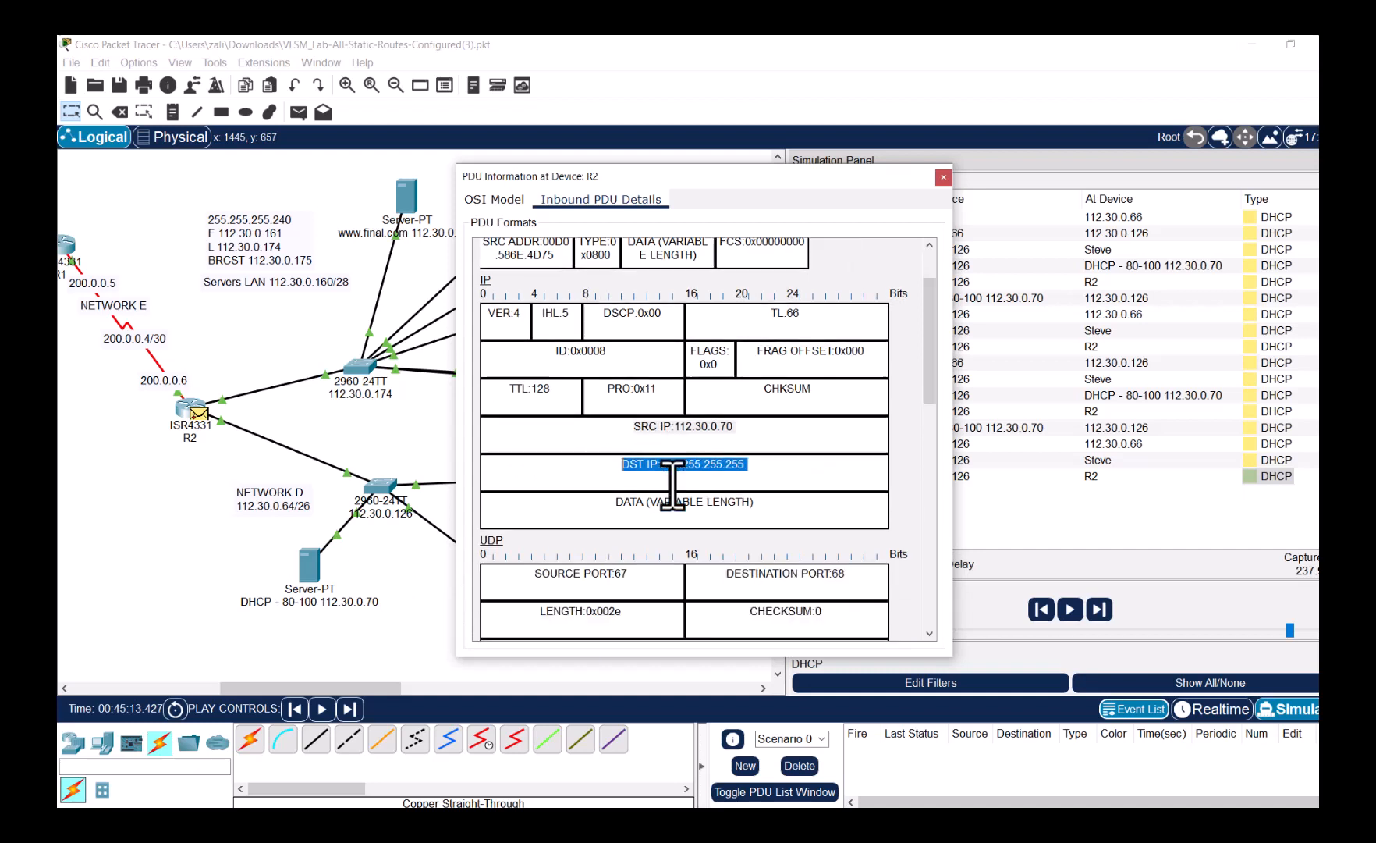
scroll(672, 484, "down", 2)
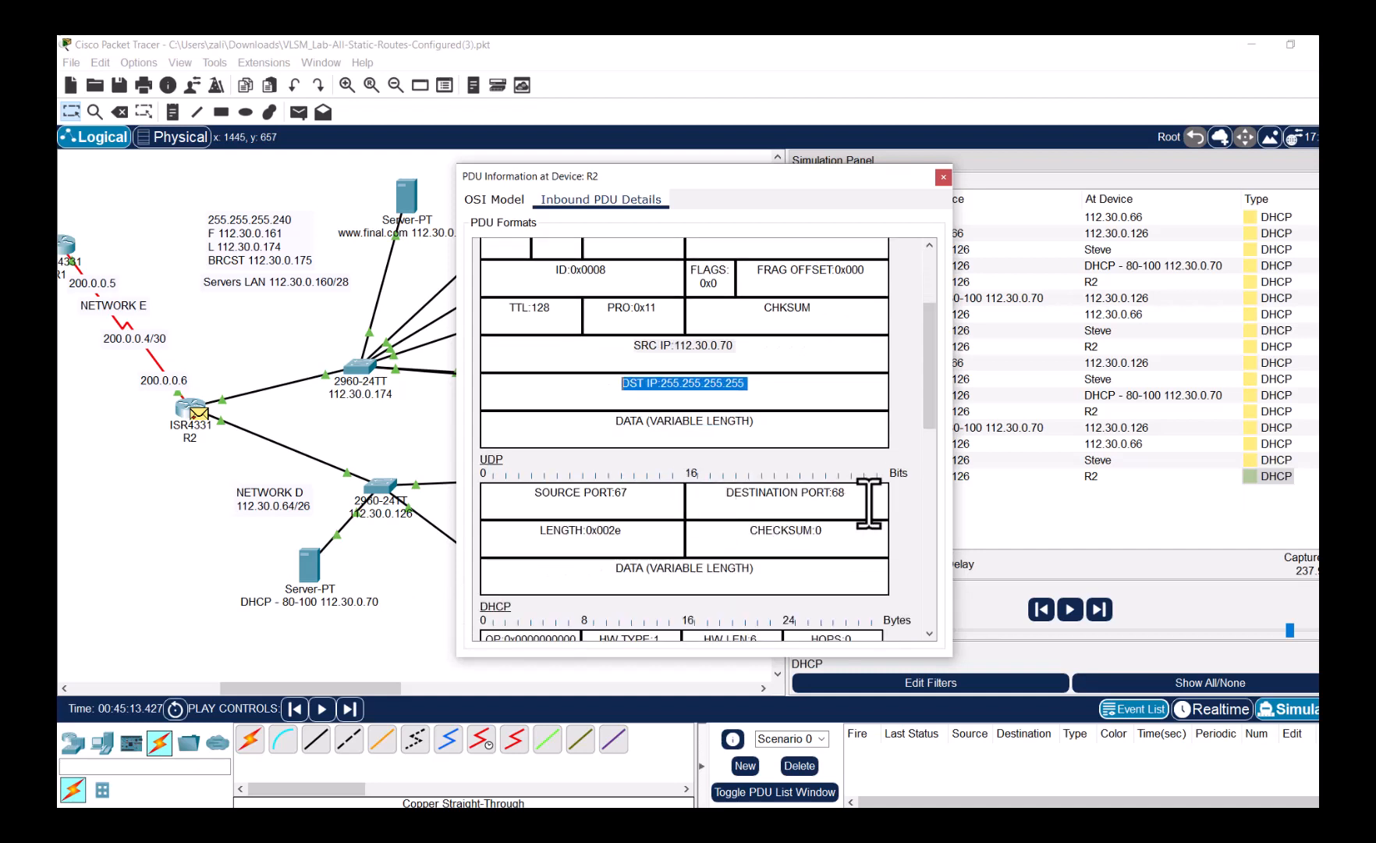
left_click_drag(869, 499, 835, 491)
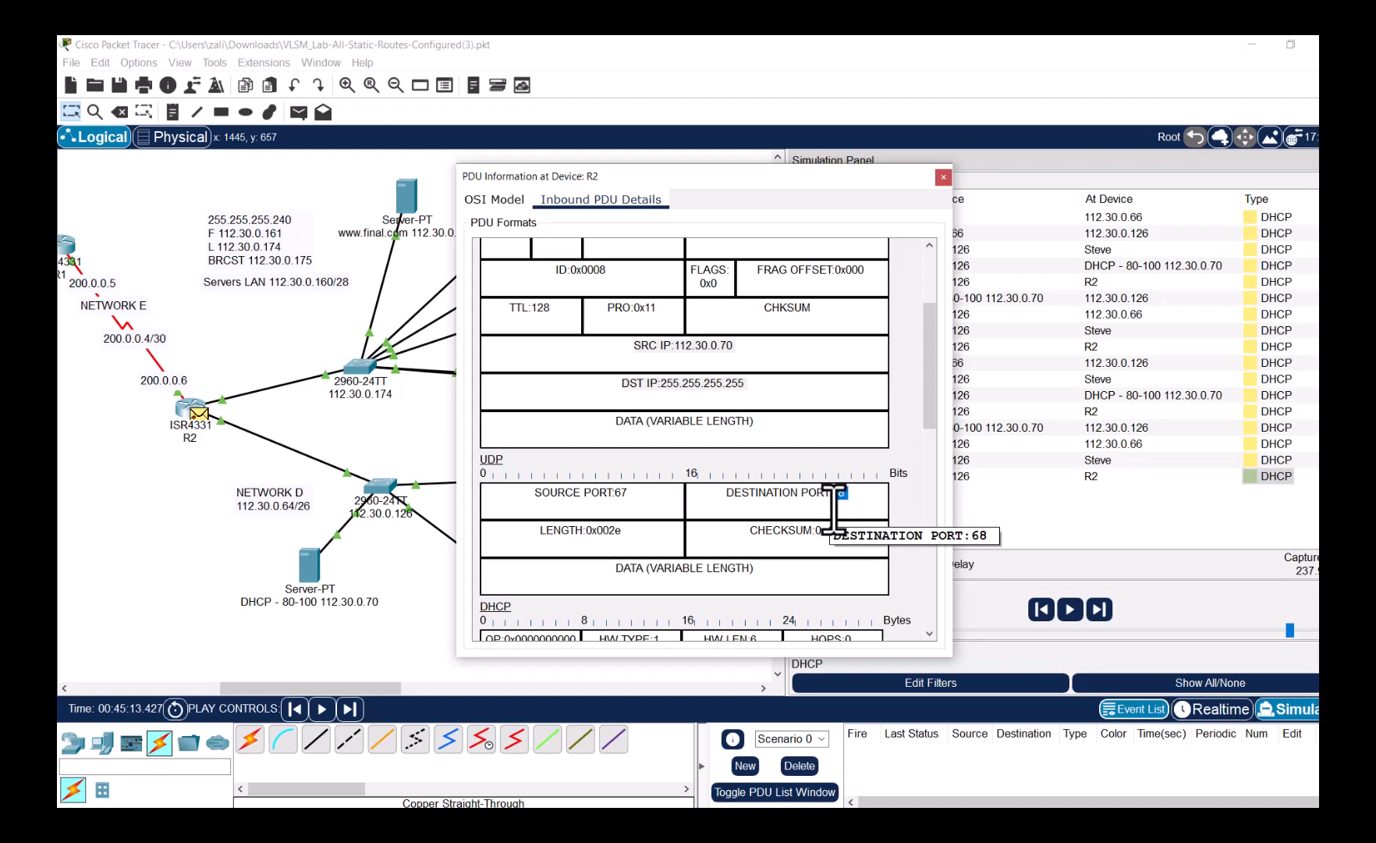
scroll(835, 507, "down", 1)
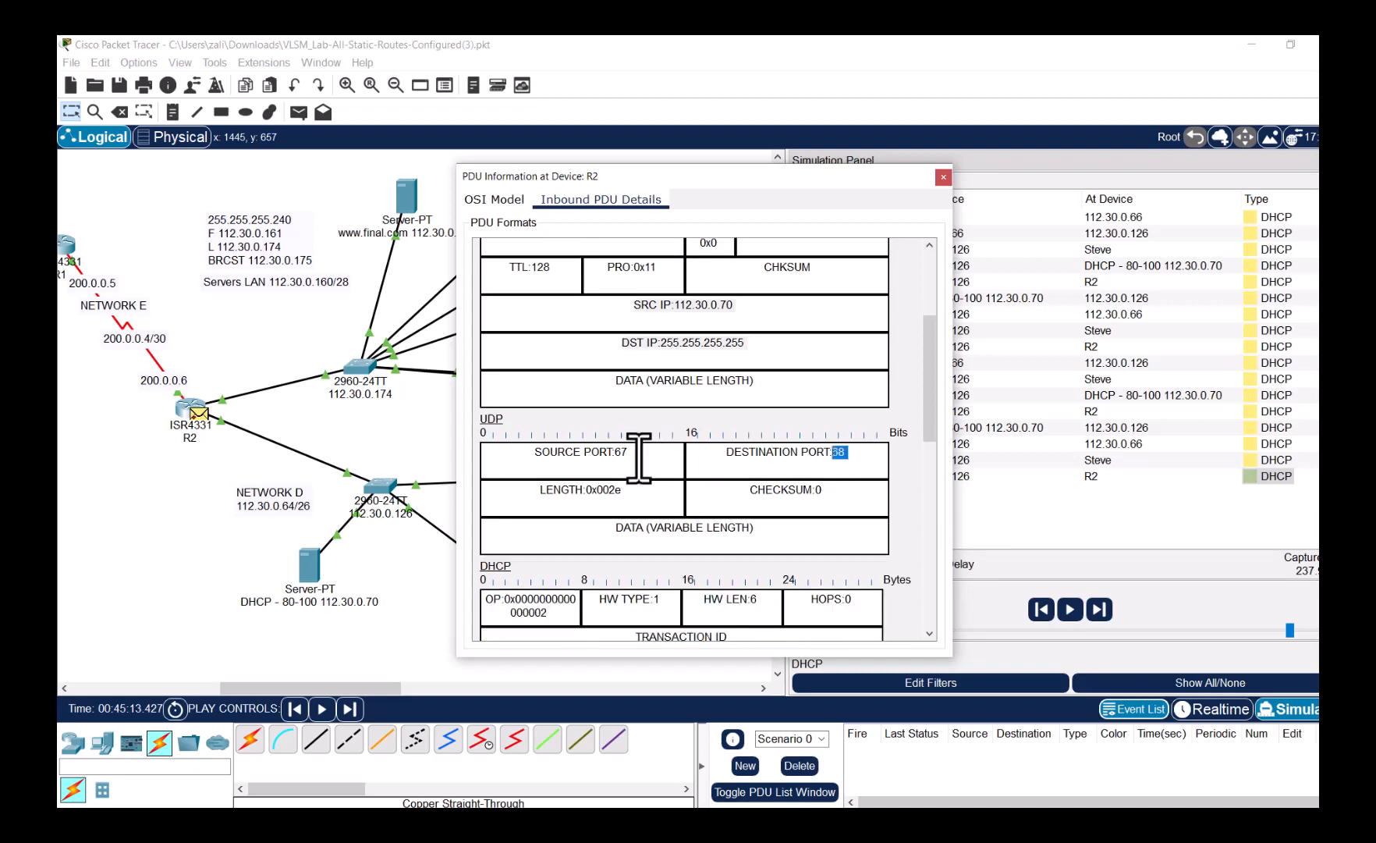
left_click_drag(630, 452, 599, 455)
left_click_drag(855, 452, 536, 448)
- Highlight the offered client address 112.30.0.81, then close the PDU details
scroll(669, 480, "down", 4)
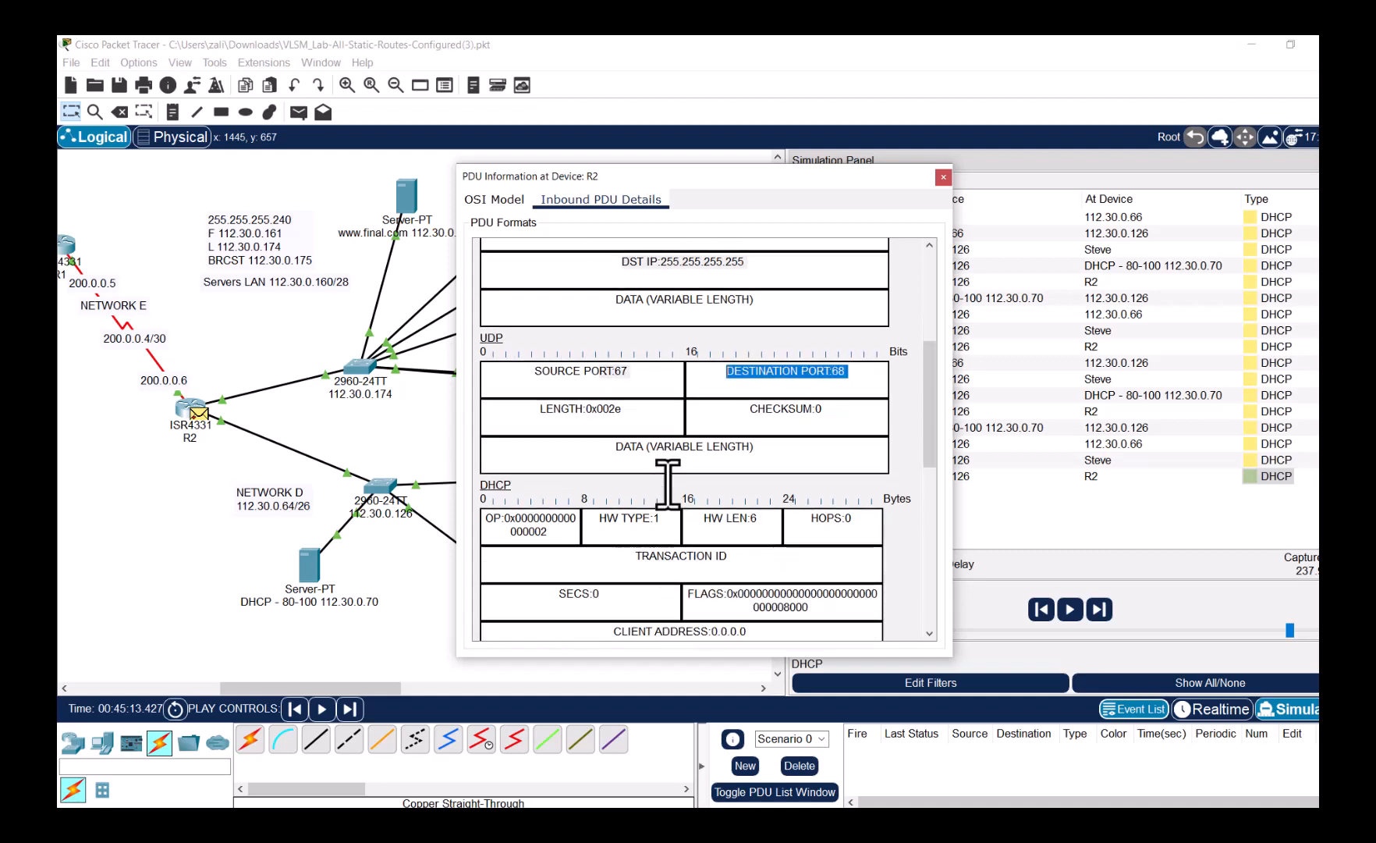
scroll(669, 480, "down", 1)
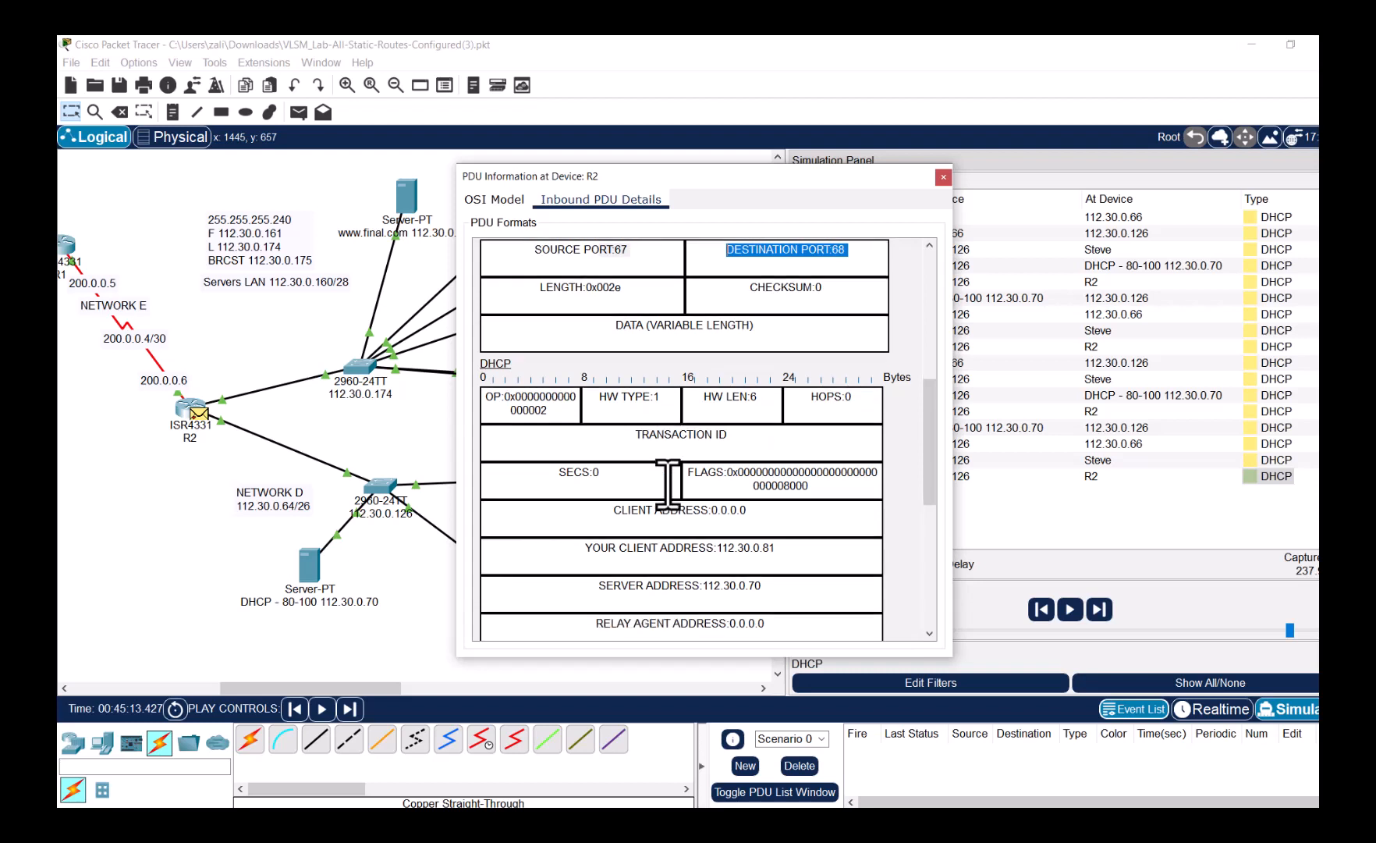
left_click_drag(782, 550, 581, 549)
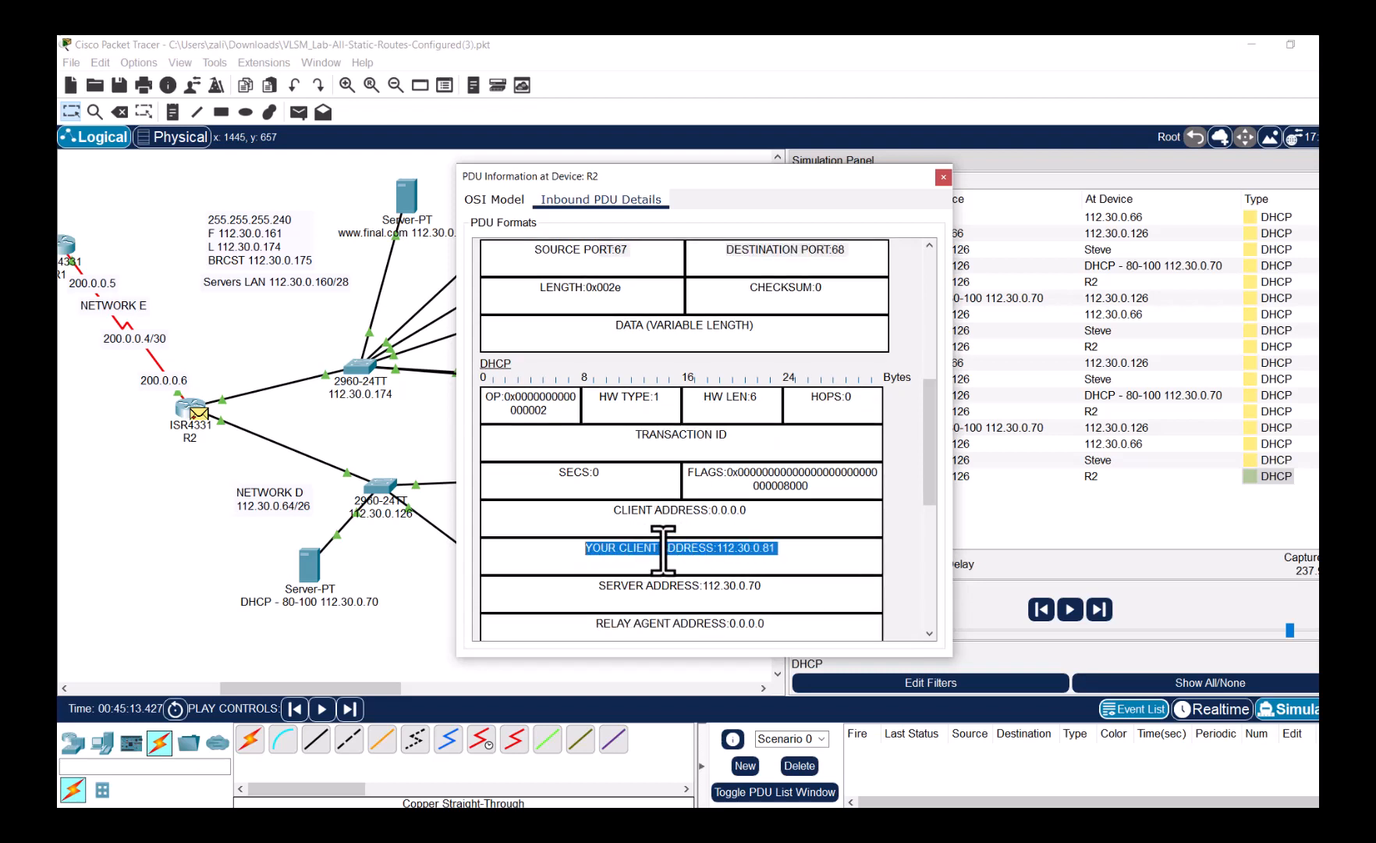
scroll(663, 550, "down", 1)
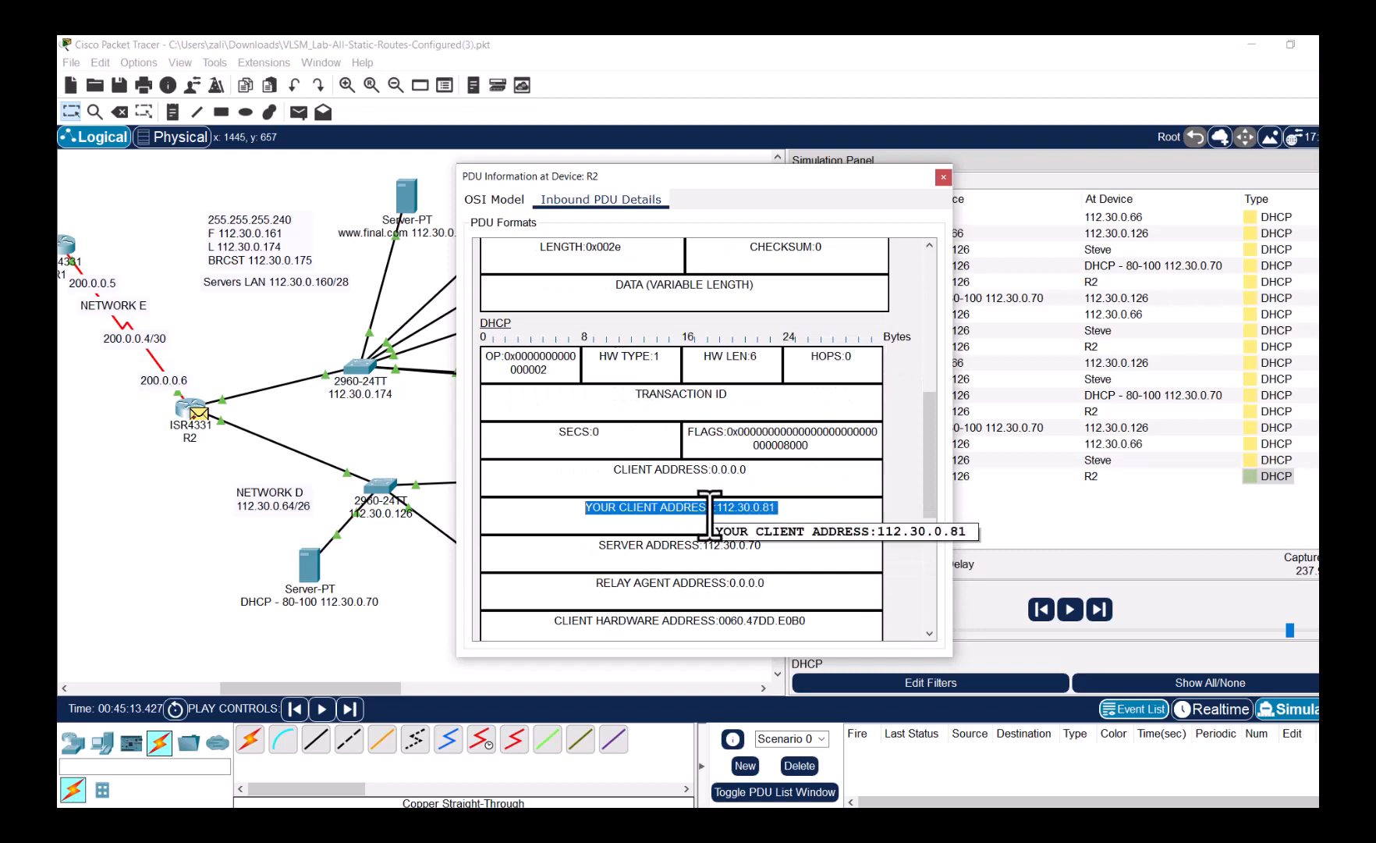
left_click(784, 513)
left_click_drag(784, 513, 601, 488)
scroll(602, 546, "down", 5)
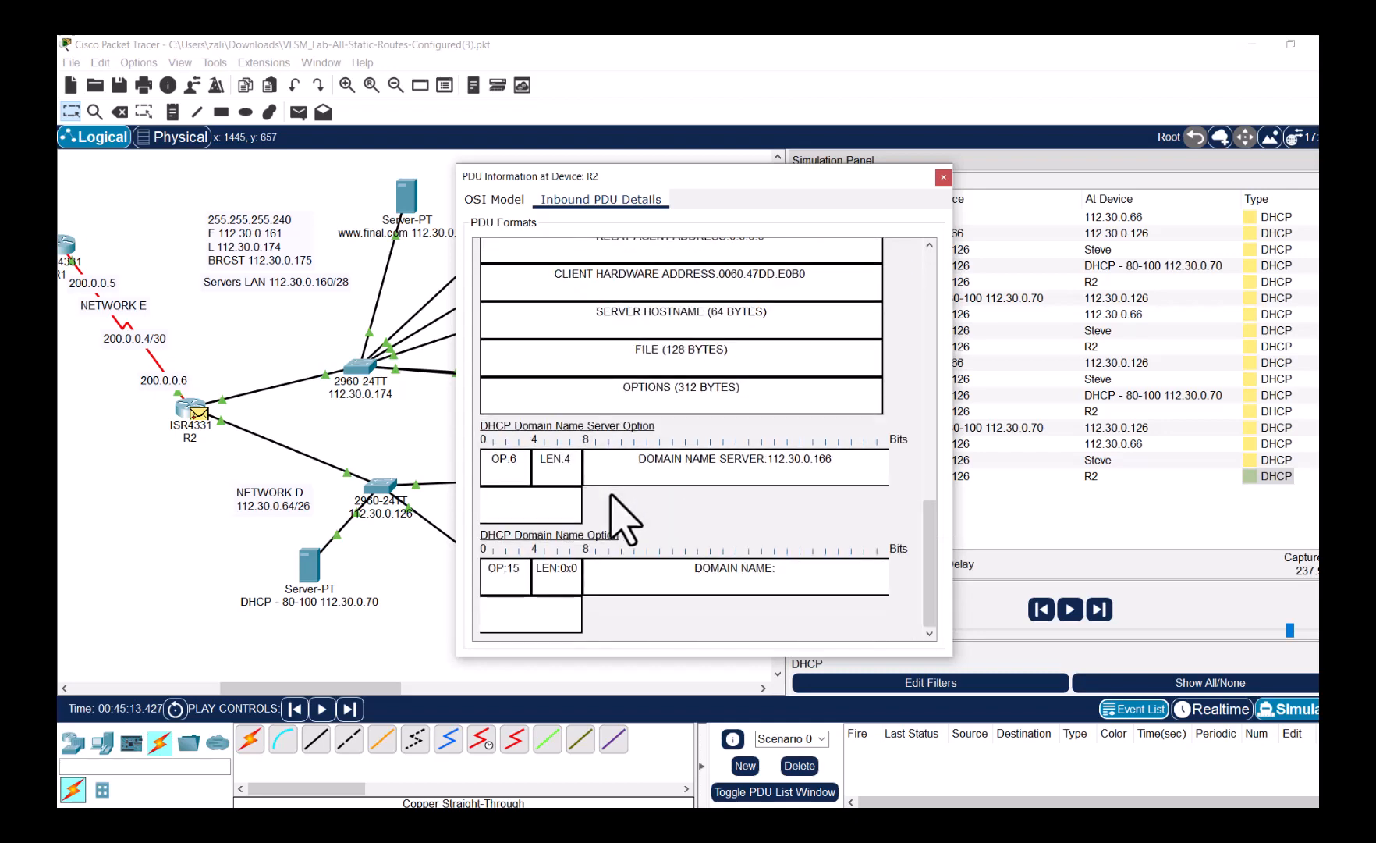
left_click(943, 177)
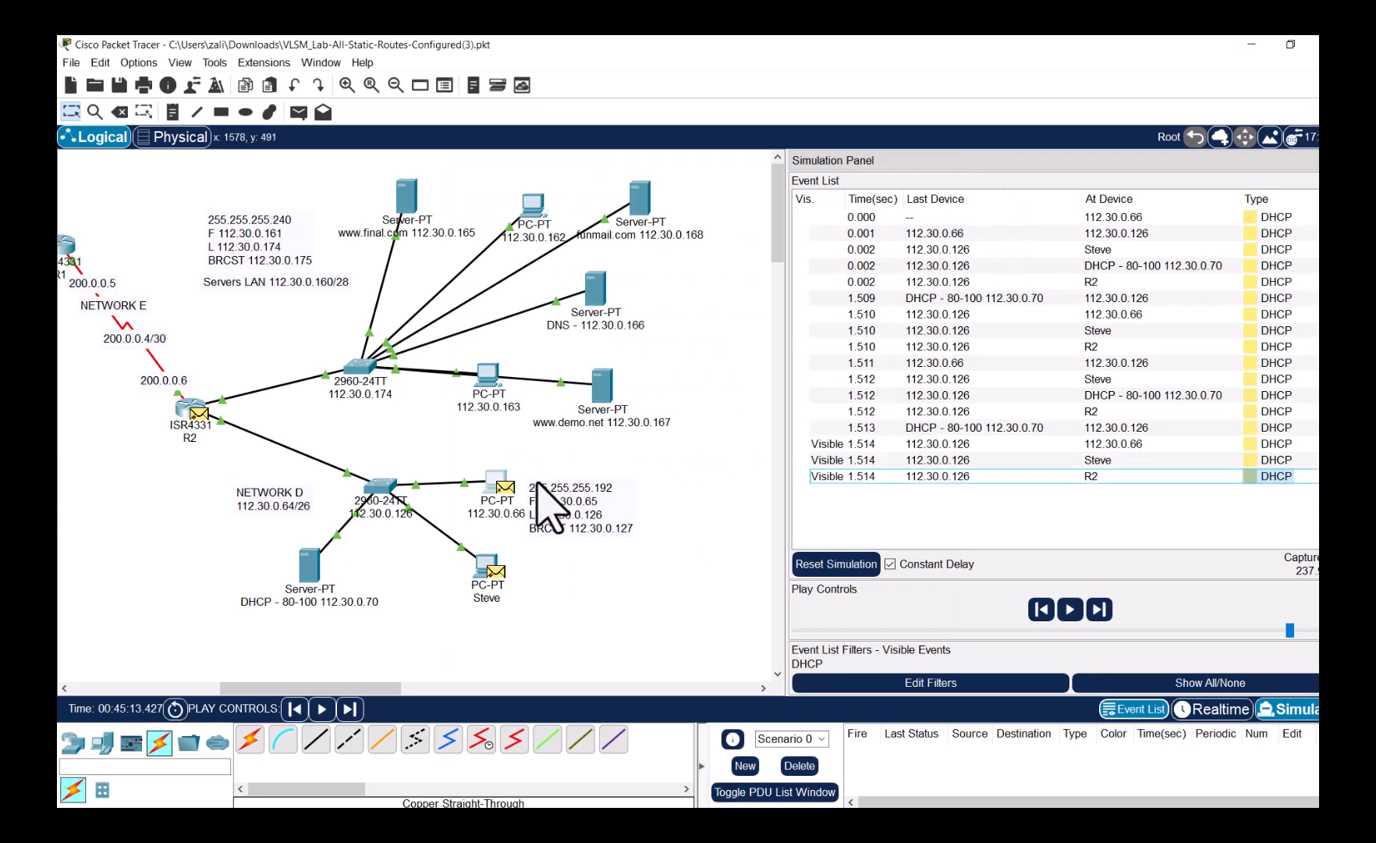
- In Realtime mode, switch PC 112.30.0.66 to Static, clearing its DHCP address
left_click(1214, 709)
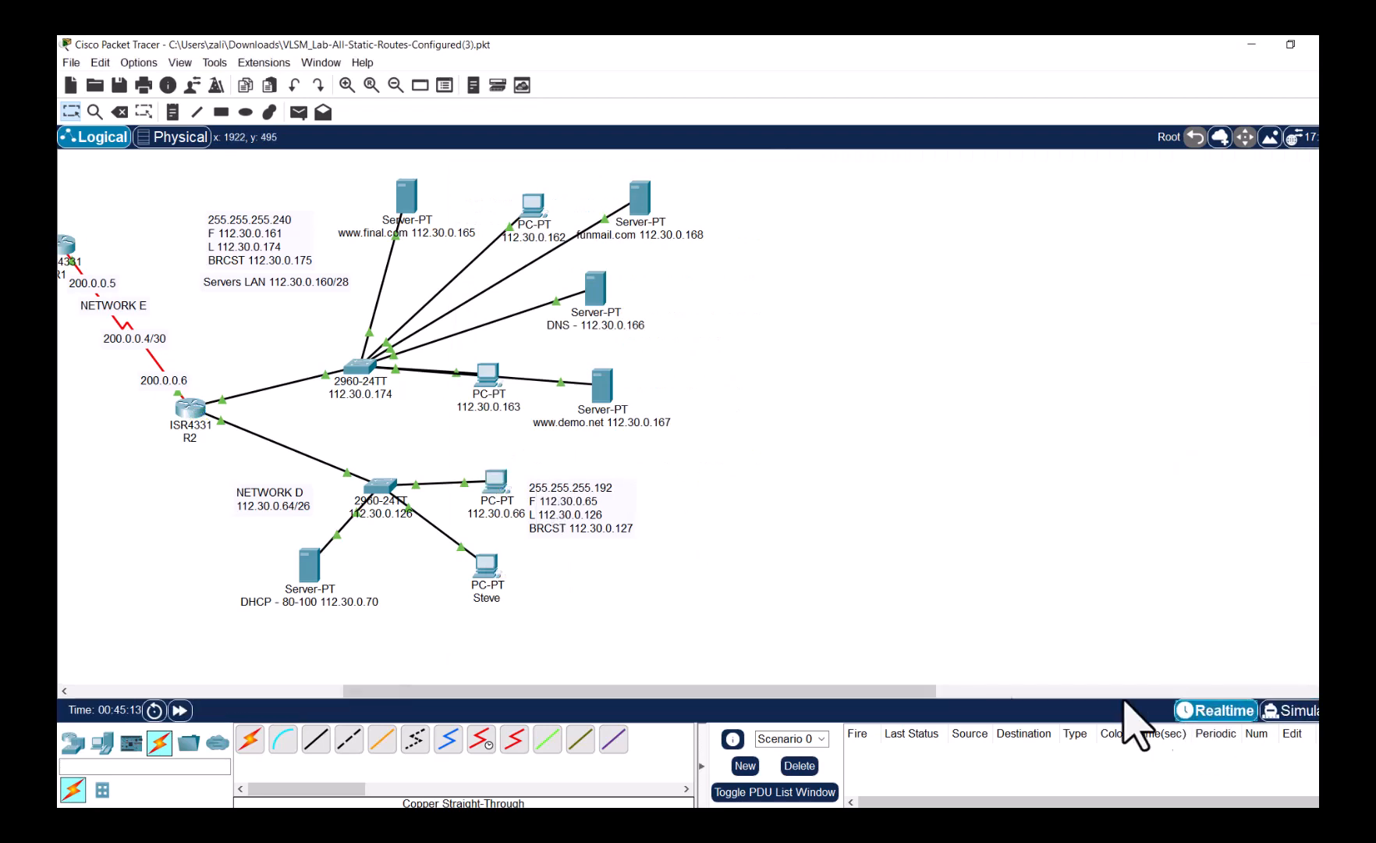
left_click(499, 481)
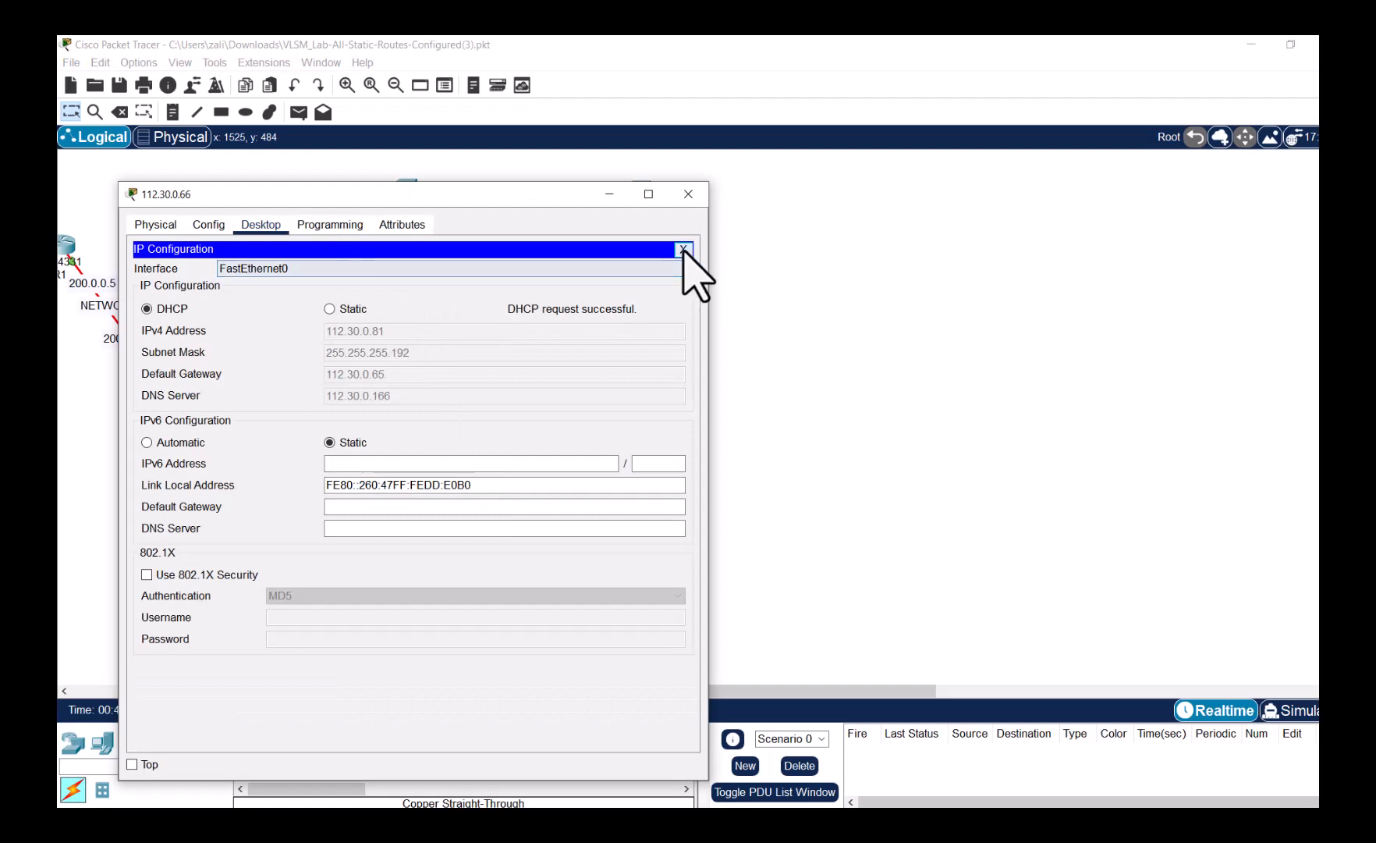
left_click(683, 249)
left_click(221, 298)
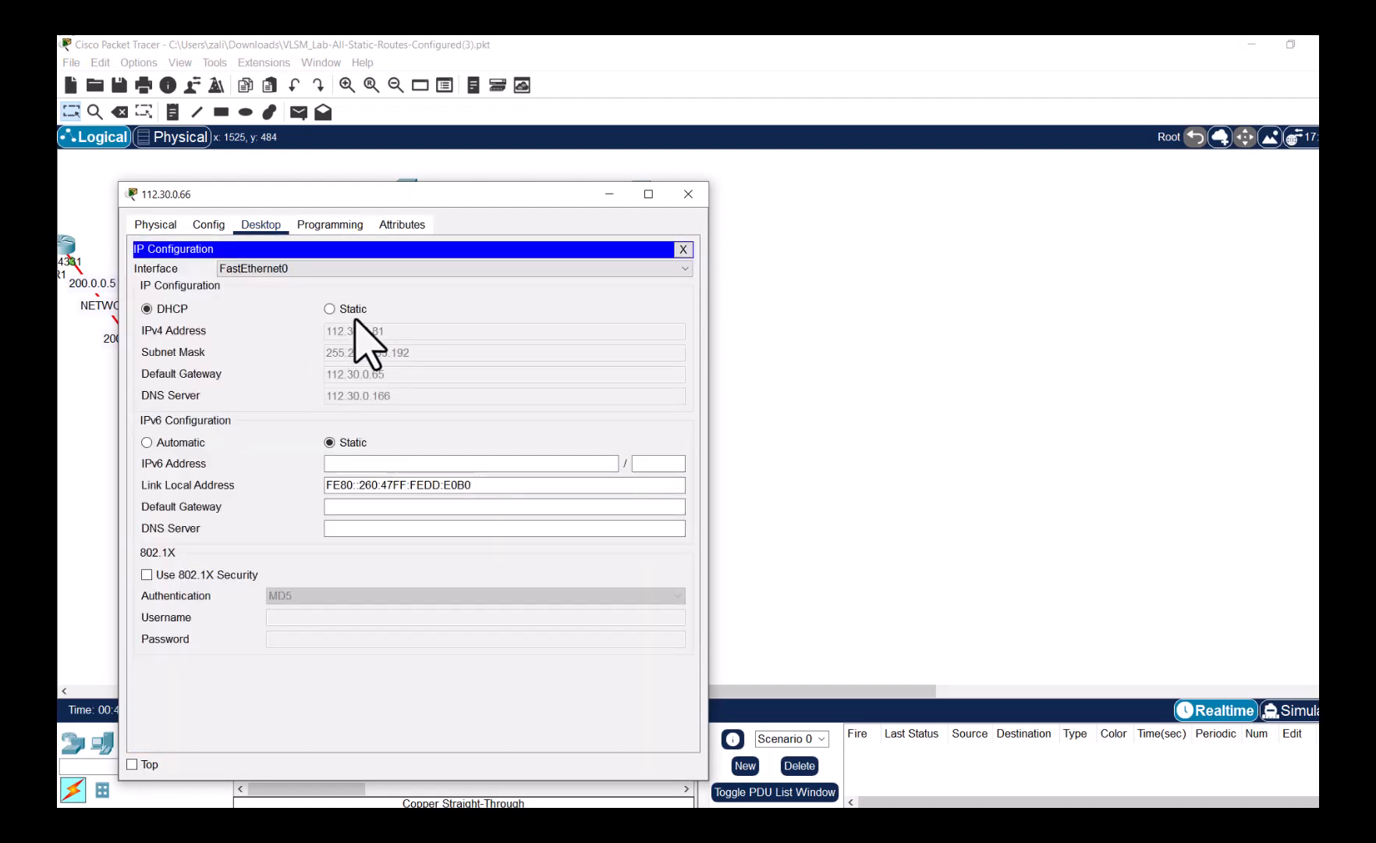
left_click_drag(559, 195, 708, 178)
left_click(477, 293)
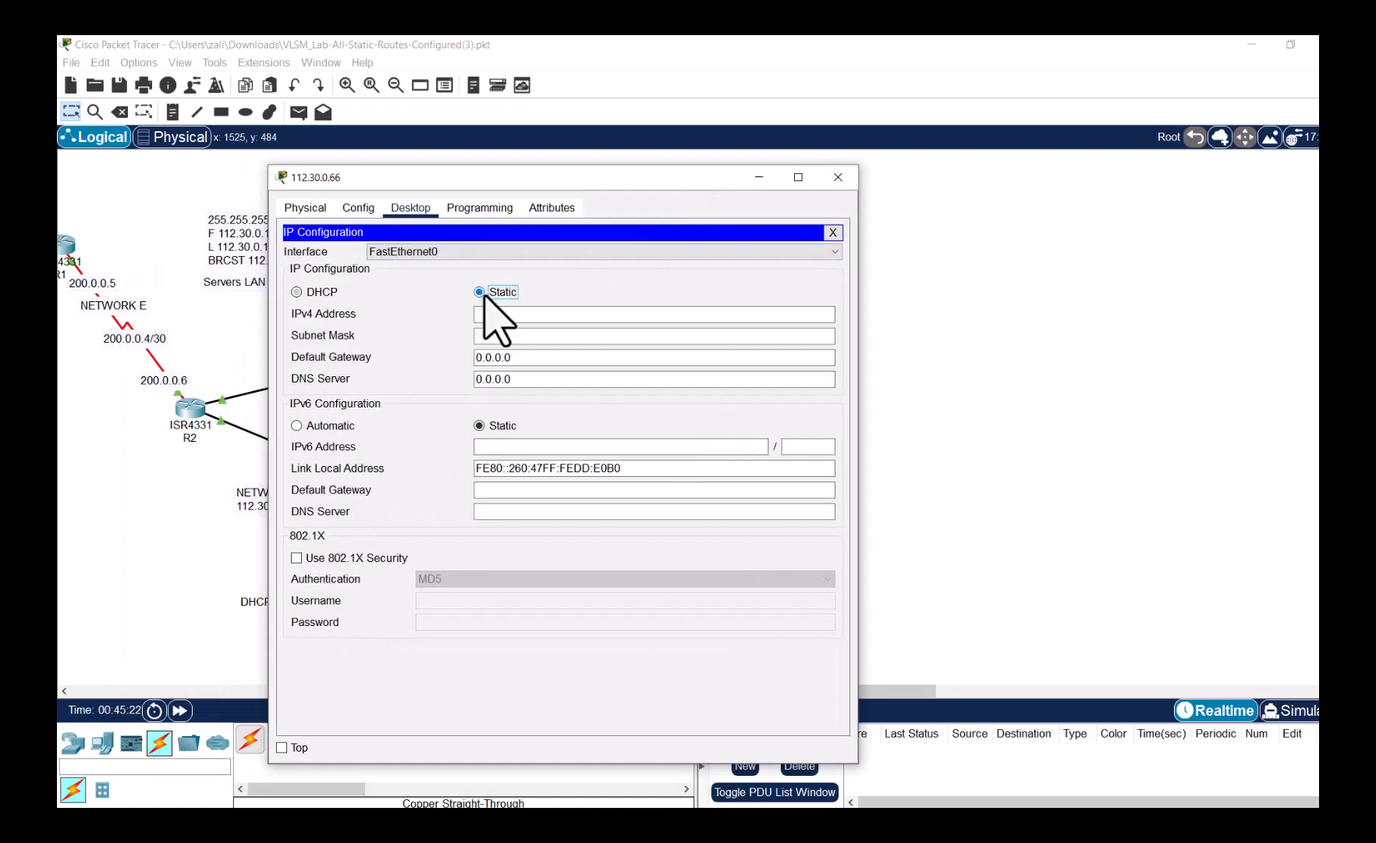
- In Simulation mode, set PC 112.30.0.66 back to DHCP and play the slowed DHCP exchange
left_click(1311, 715)
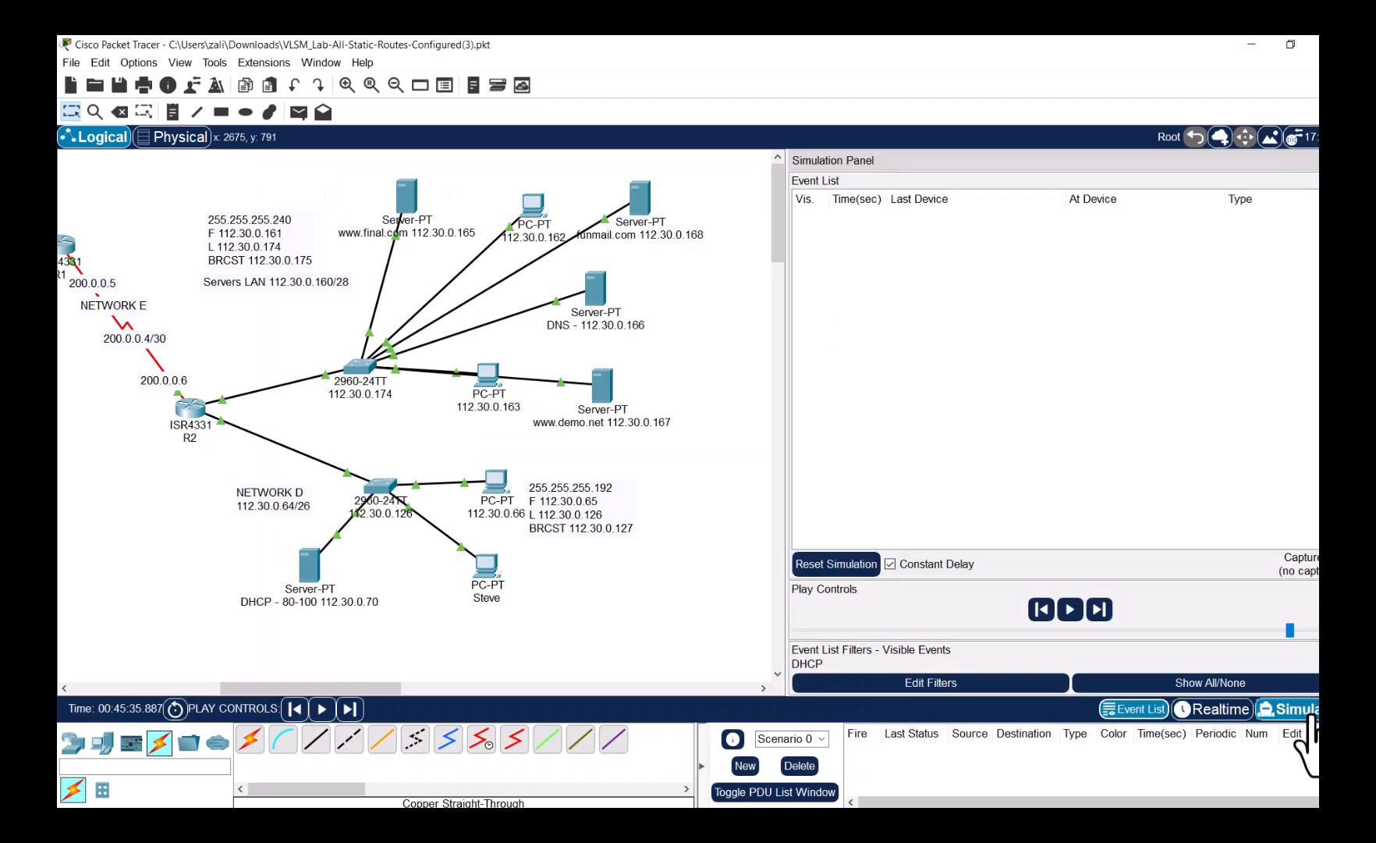
left_click(494, 490)
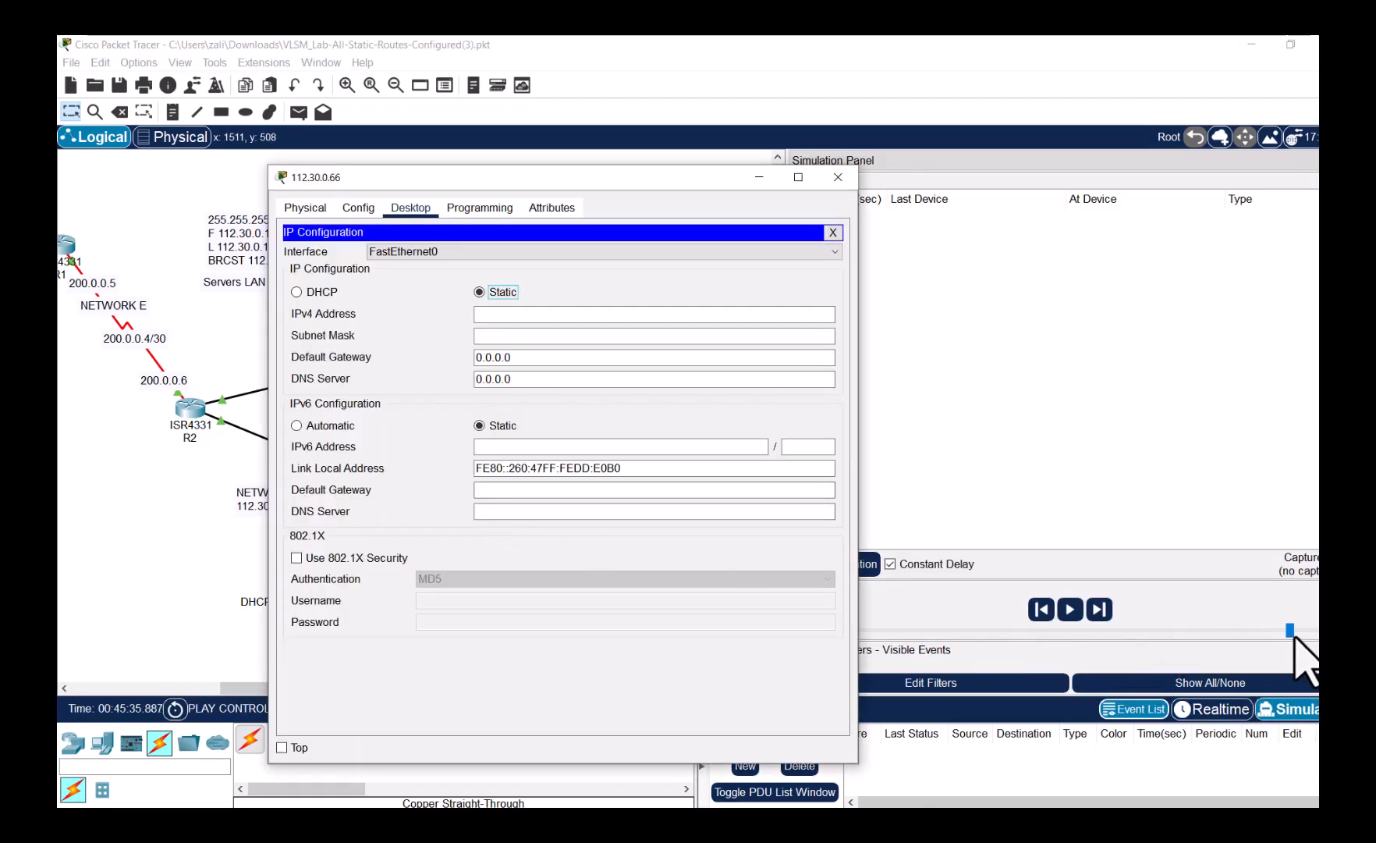
left_click_drag(1289, 627, 1101, 626)
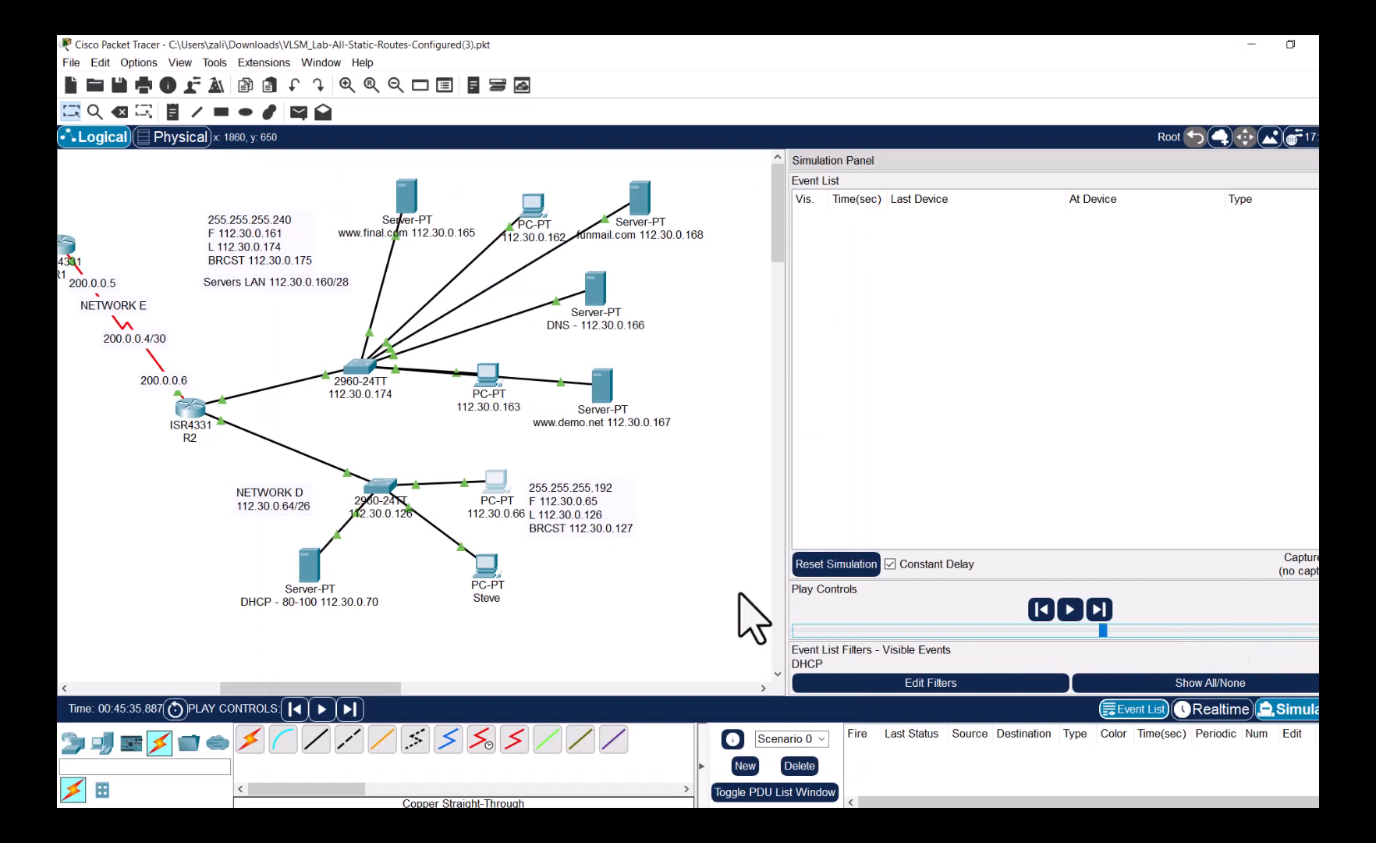
left_click(494, 488)
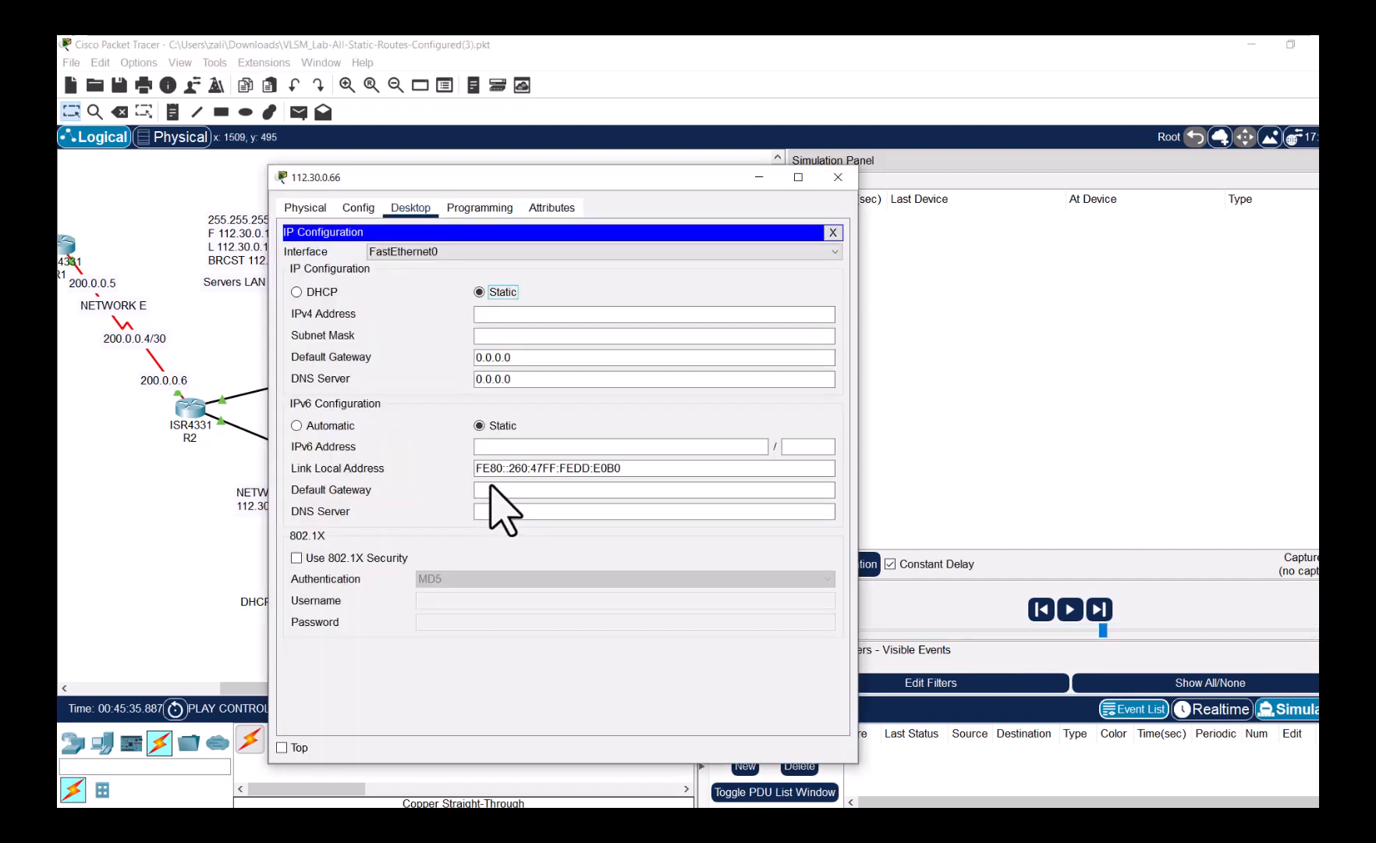
left_click(310, 291)
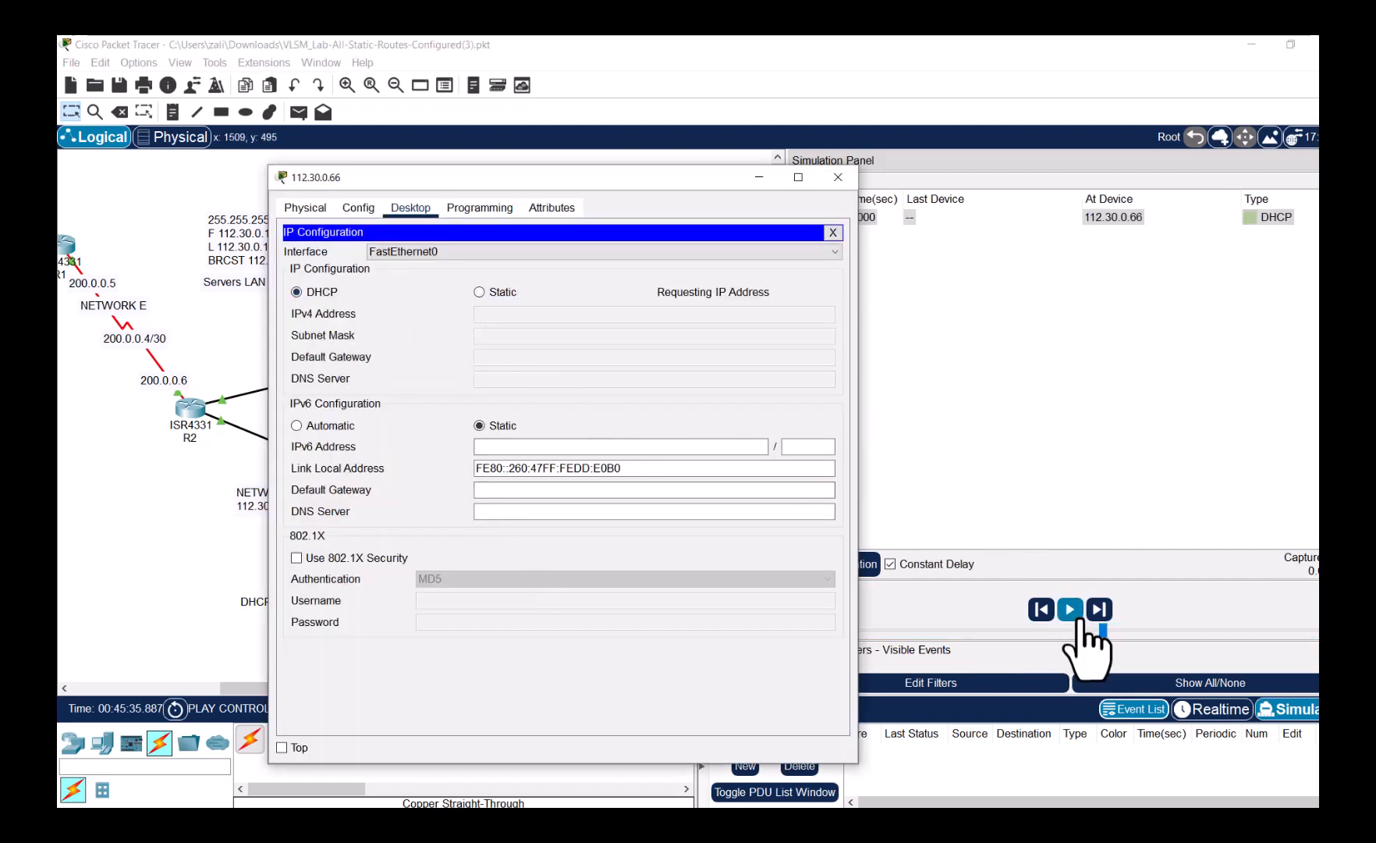
left_click(1077, 613)
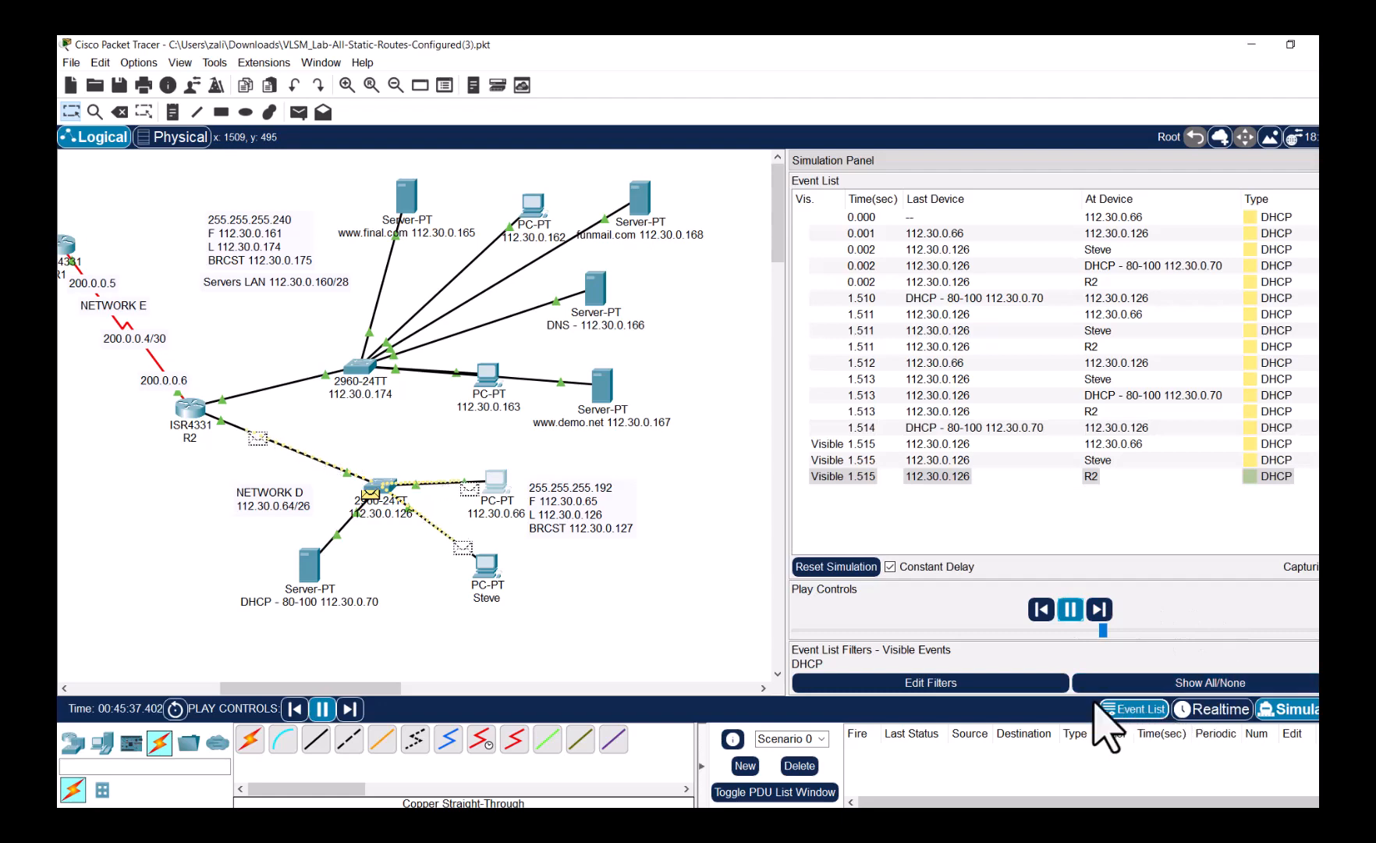
- Return to Realtime, check the PC's newly obtained DHCP address, and close its windows
left_click(1209, 712)
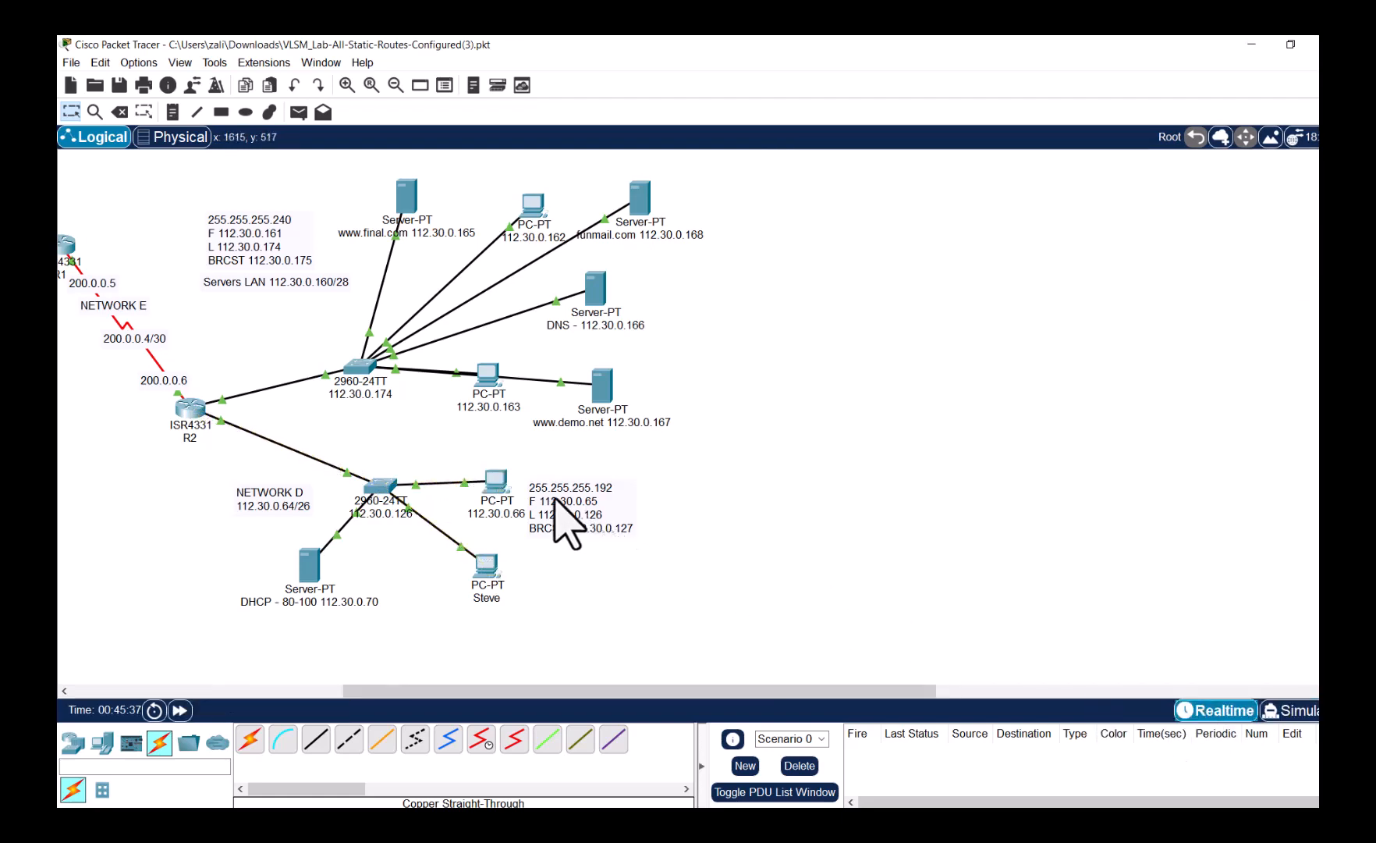
left_click(499, 479)
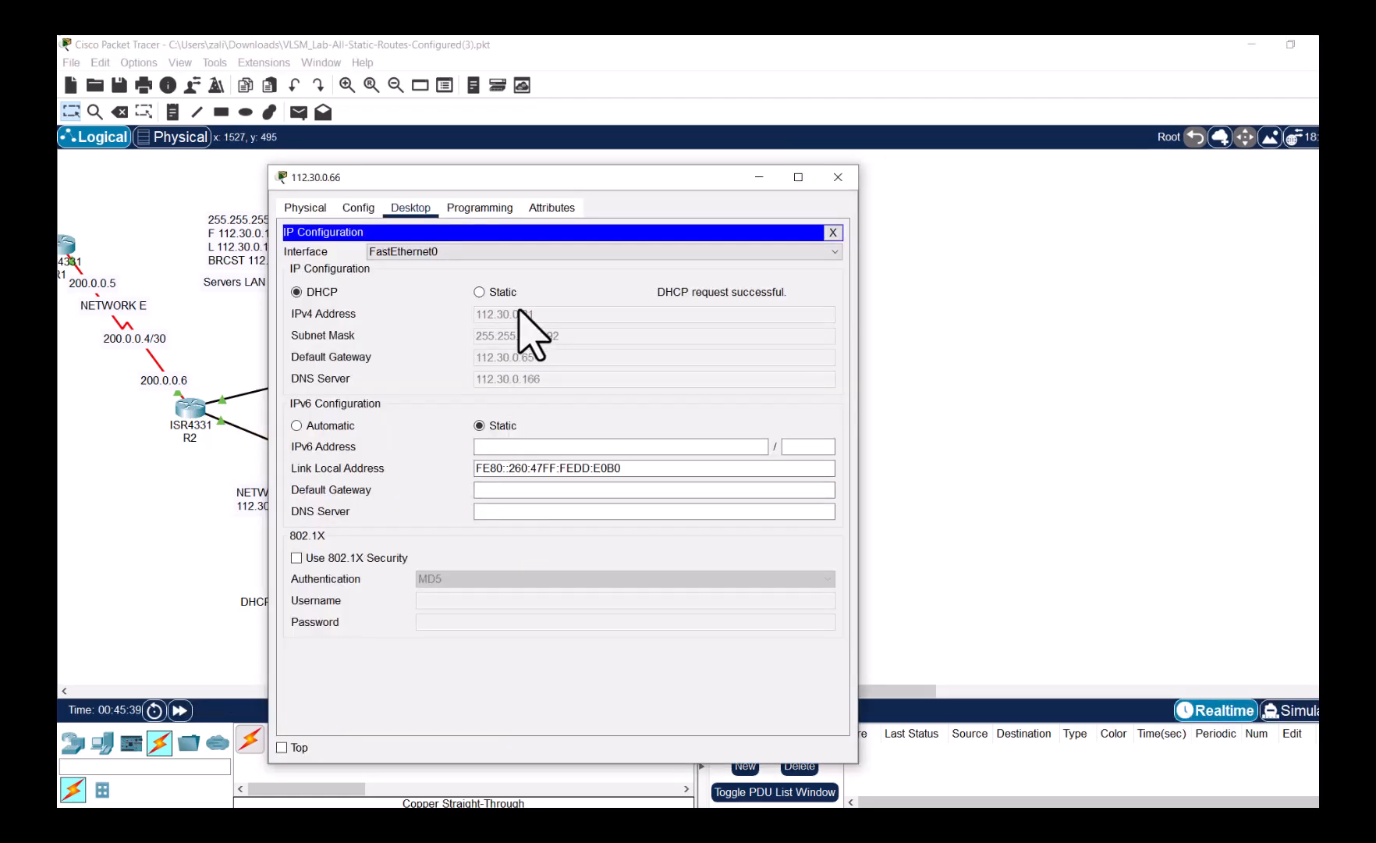
left_click(834, 232)
left_click(838, 178)
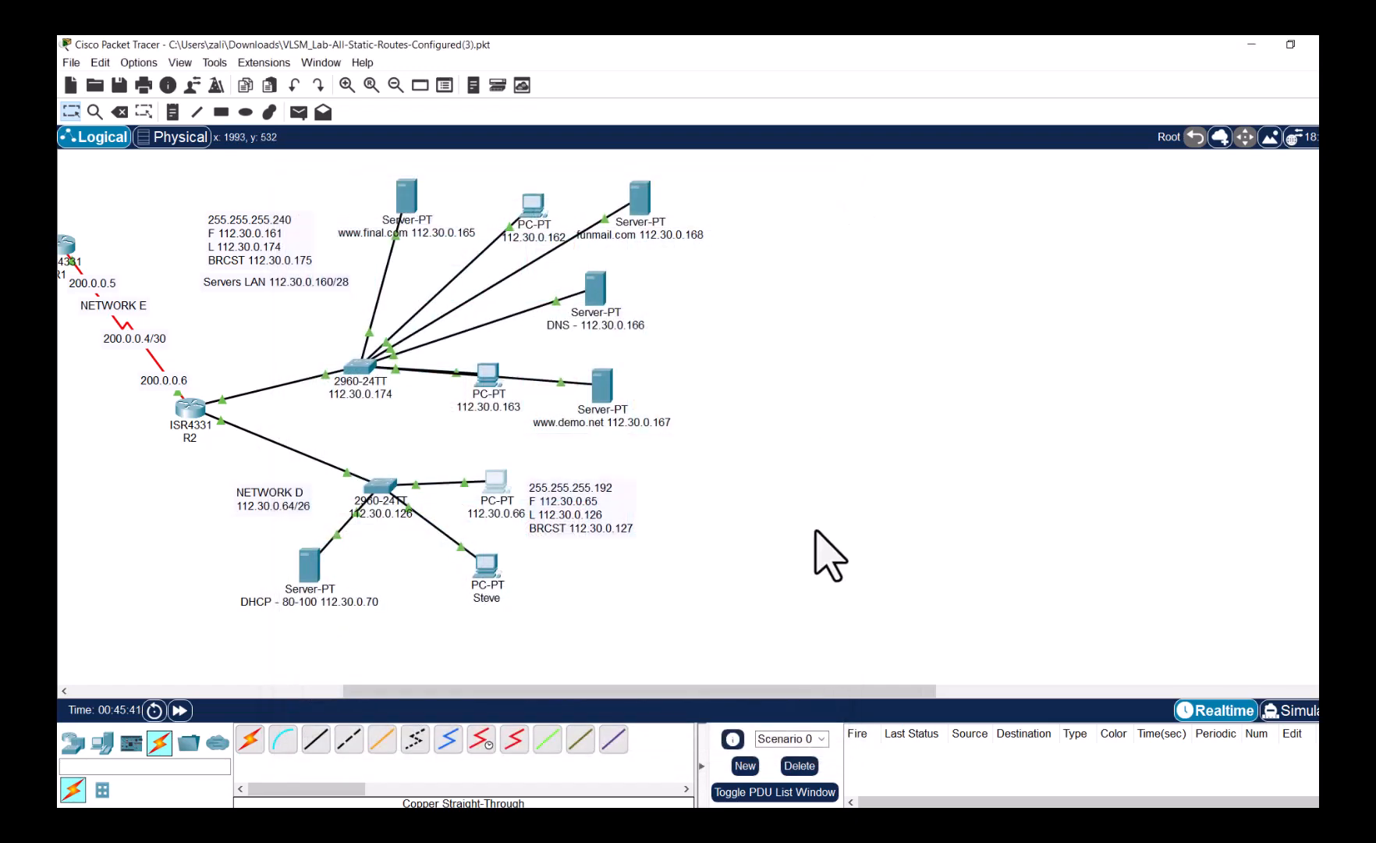
left_click_drag(613, 710, 469, 702)
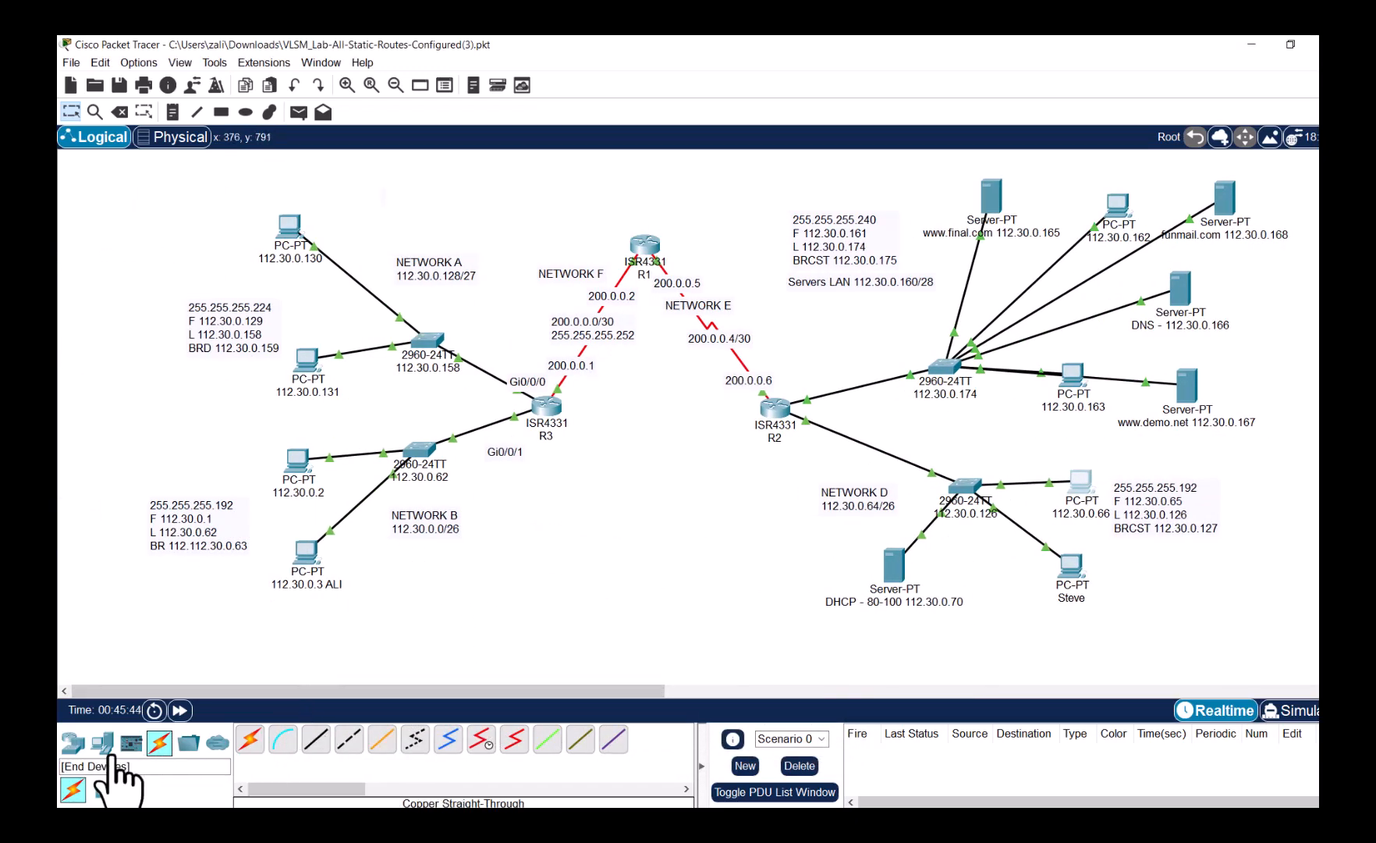
- Add a Server-PT below Network B, cable it straight-through to the 2960 switch, and relabel it 'DHCP 20-50 112.30'
left_click(109, 746)
left_click_drag(318, 747, 523, 573)
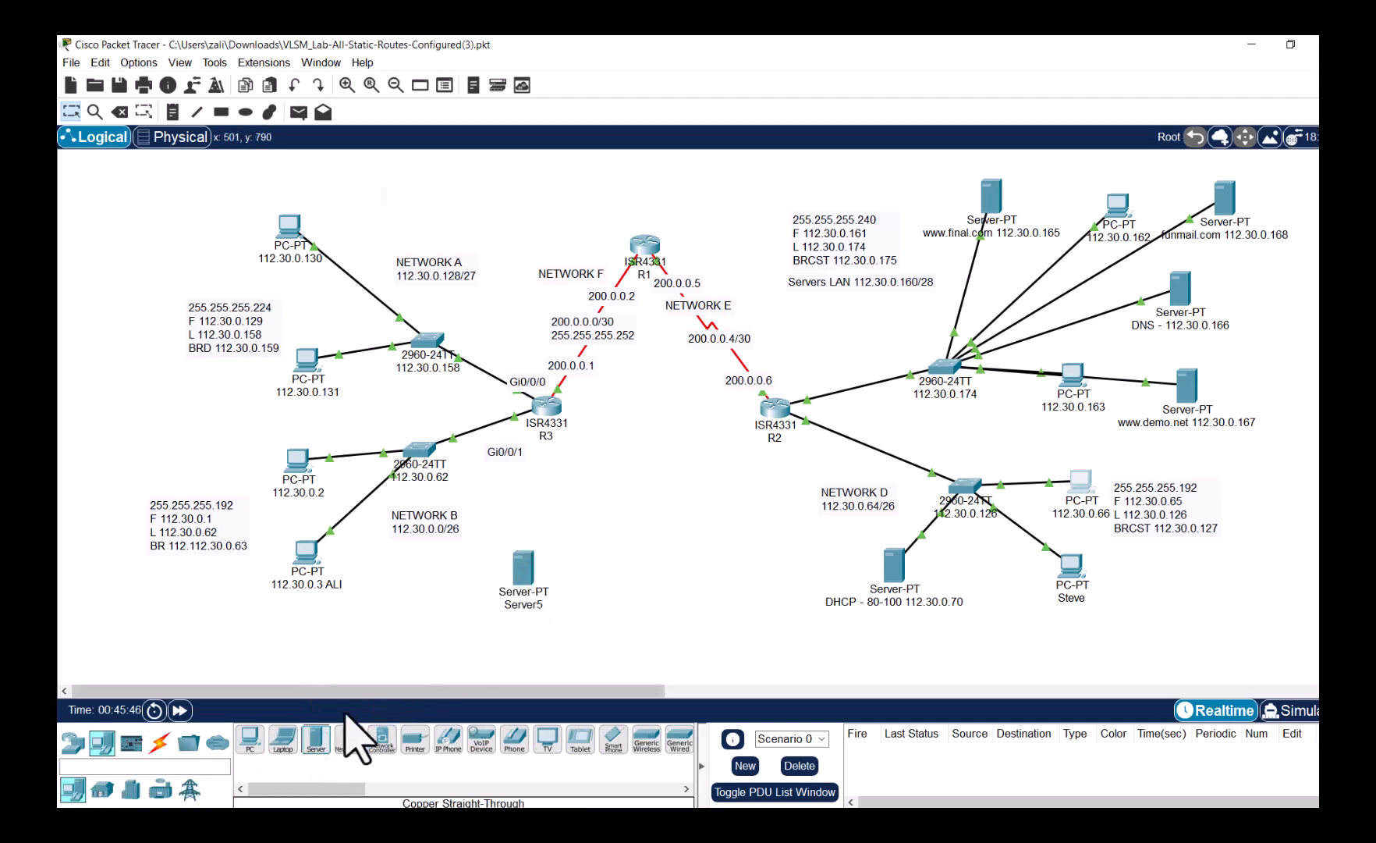
left_click(160, 742)
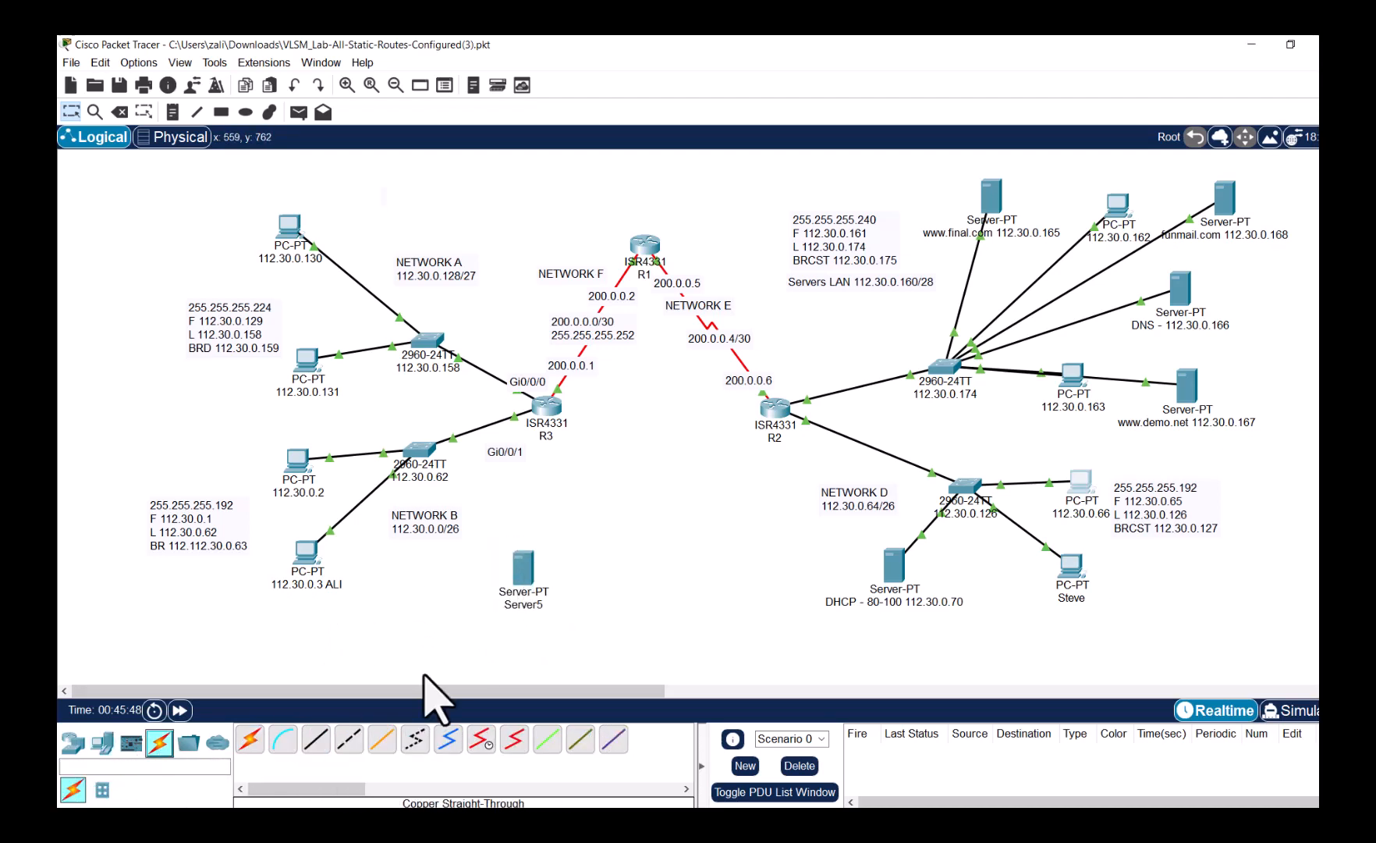
left_click(316, 738)
left_click(530, 582)
left_click(554, 583)
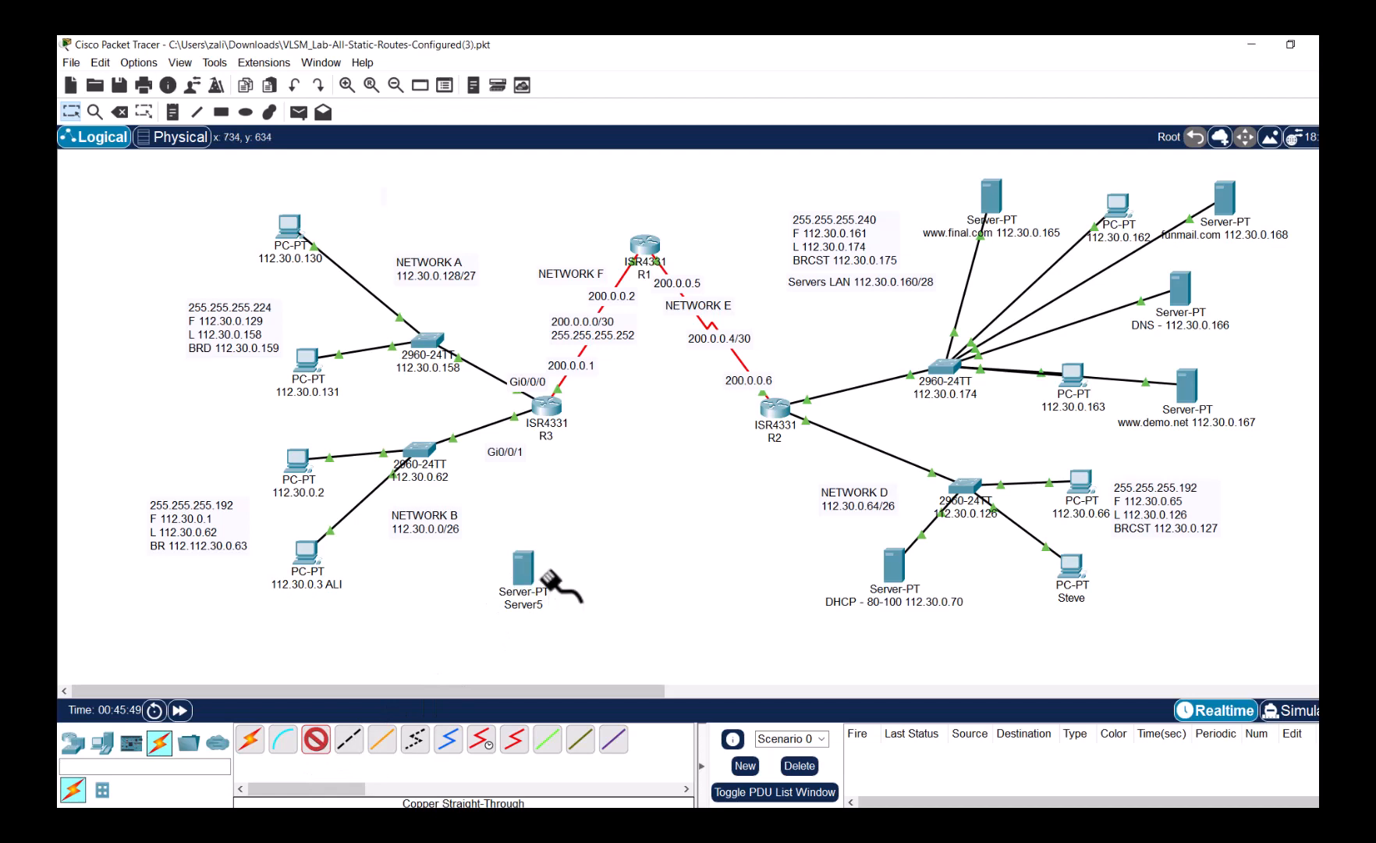
left_click(535, 579)
left_click(555, 584)
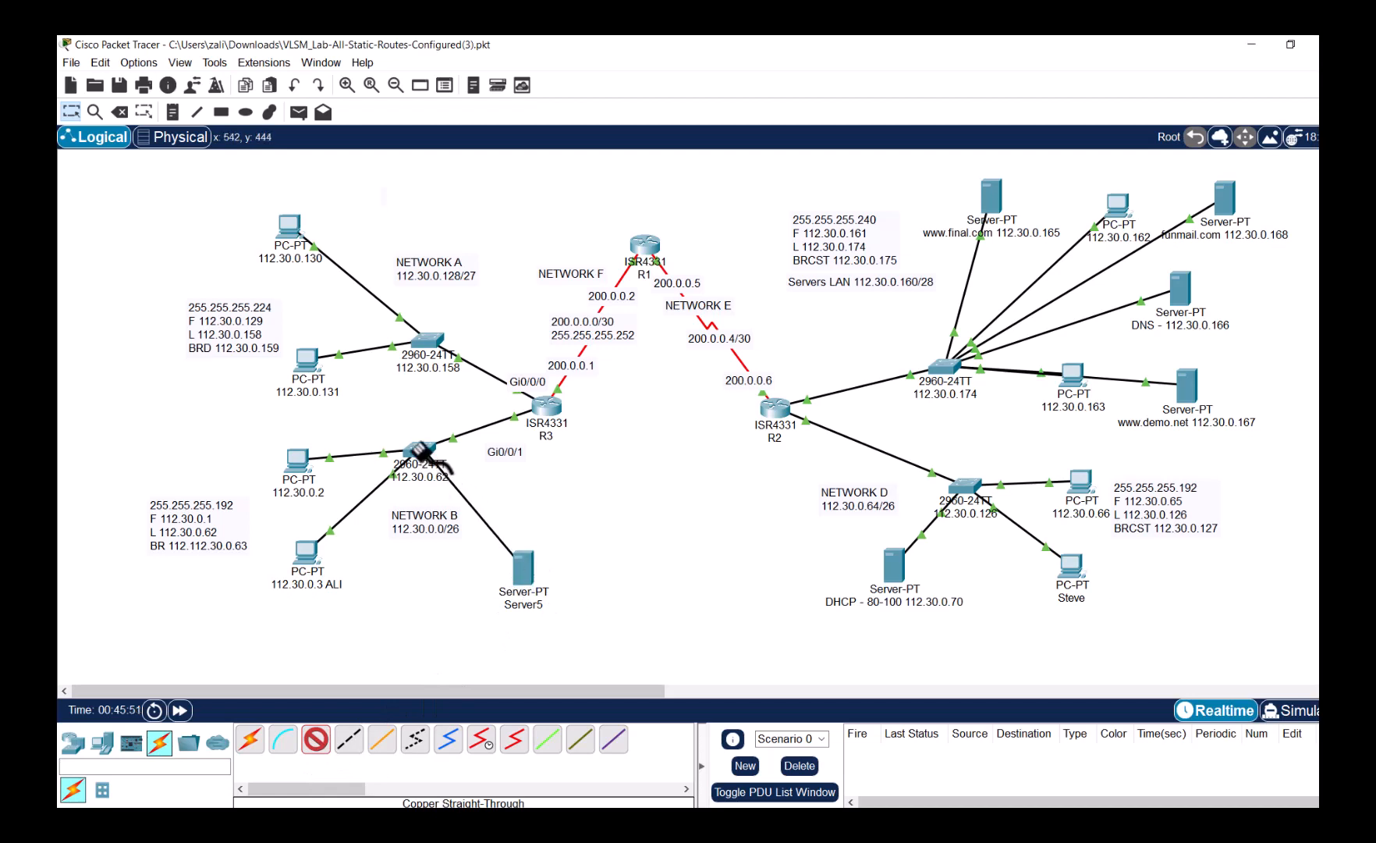
left_click(418, 451)
left_click(527, 69)
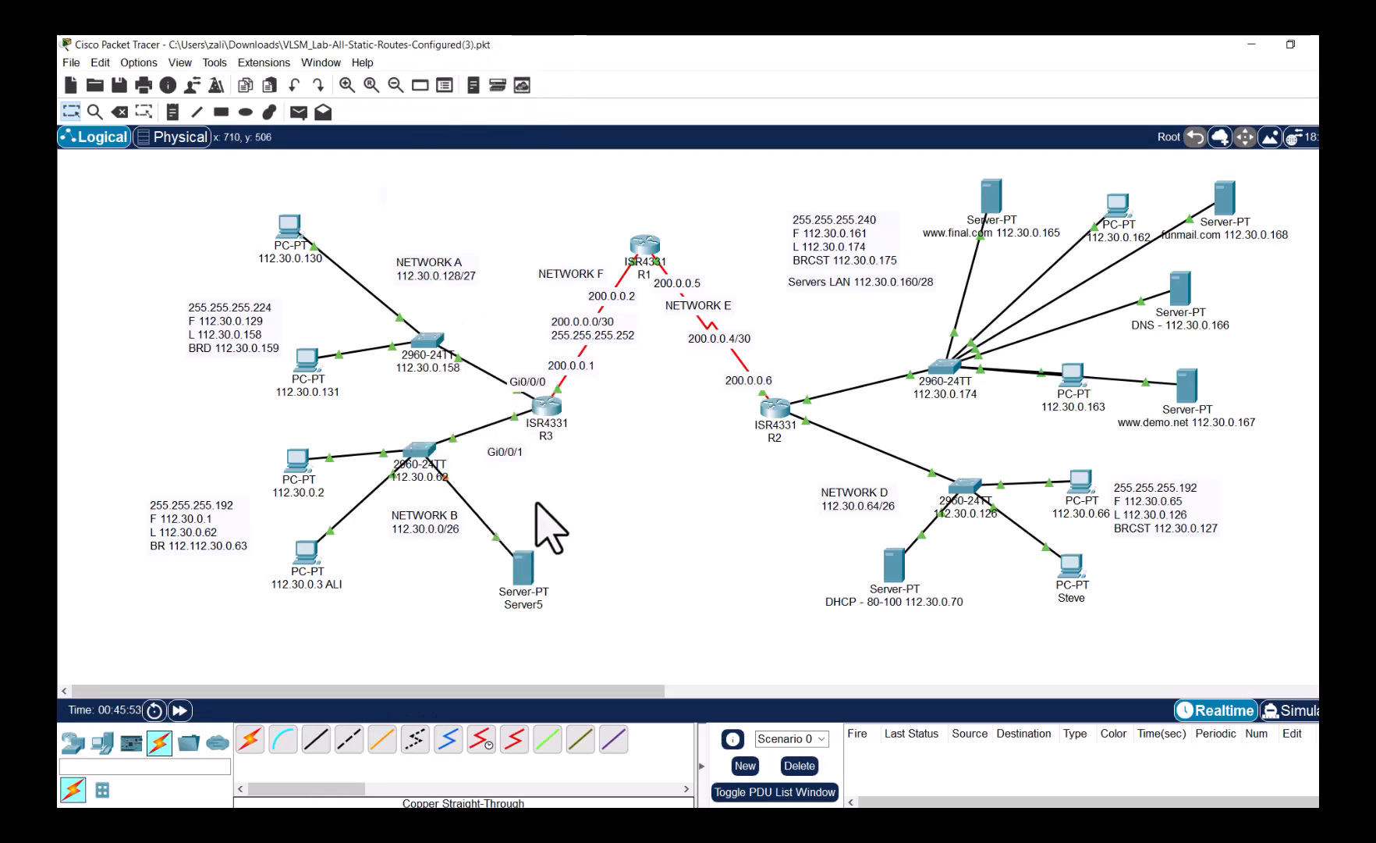
left_click(527, 605)
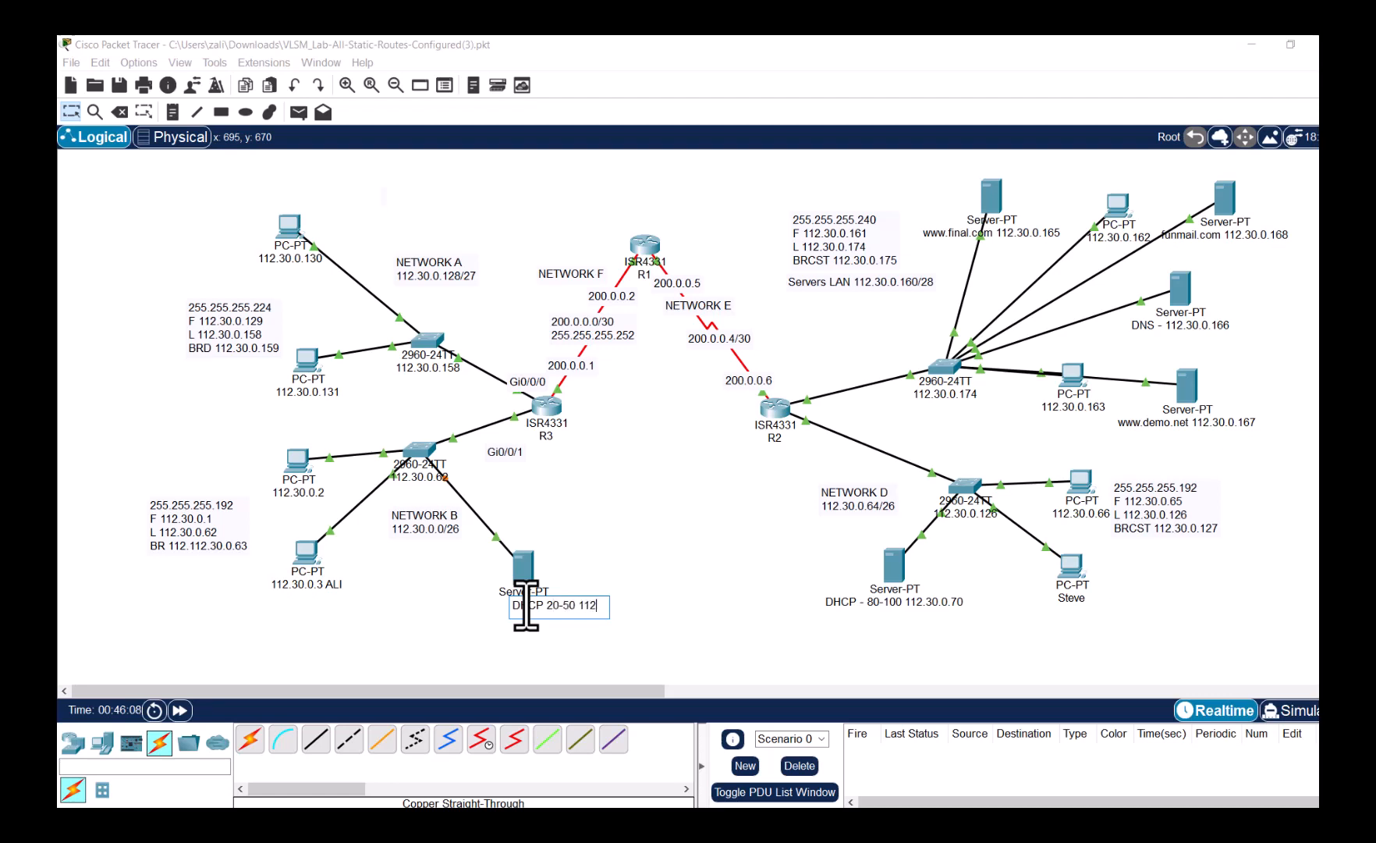
type(".30.0.5")
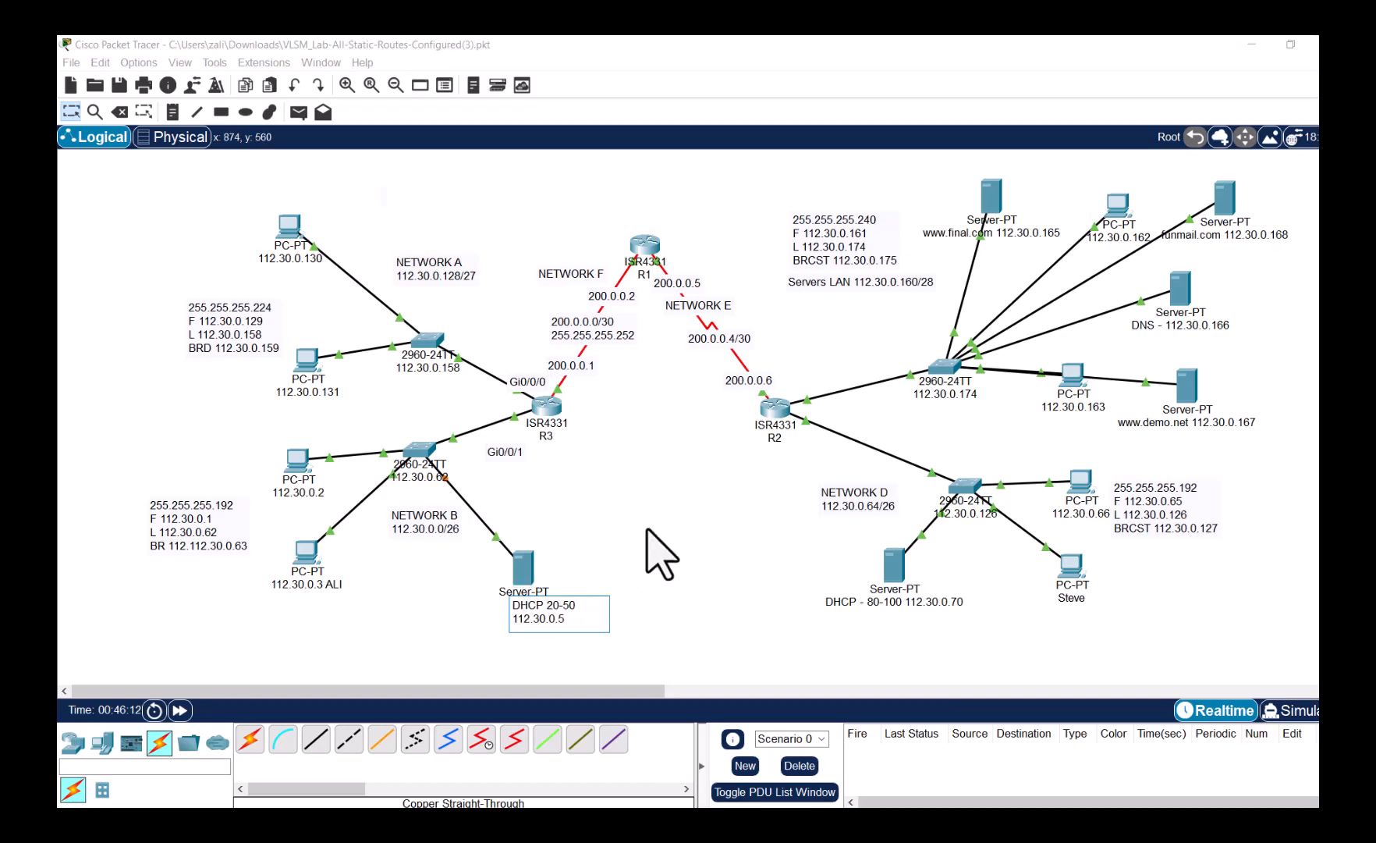
- Name the server 'DHCP 20-50 112.30.0.5' and give it static IP 112.30.0.5, mask 255.255.255.192, DNS 112.30.0.166
left_click(663, 550)
left_click(524, 577)
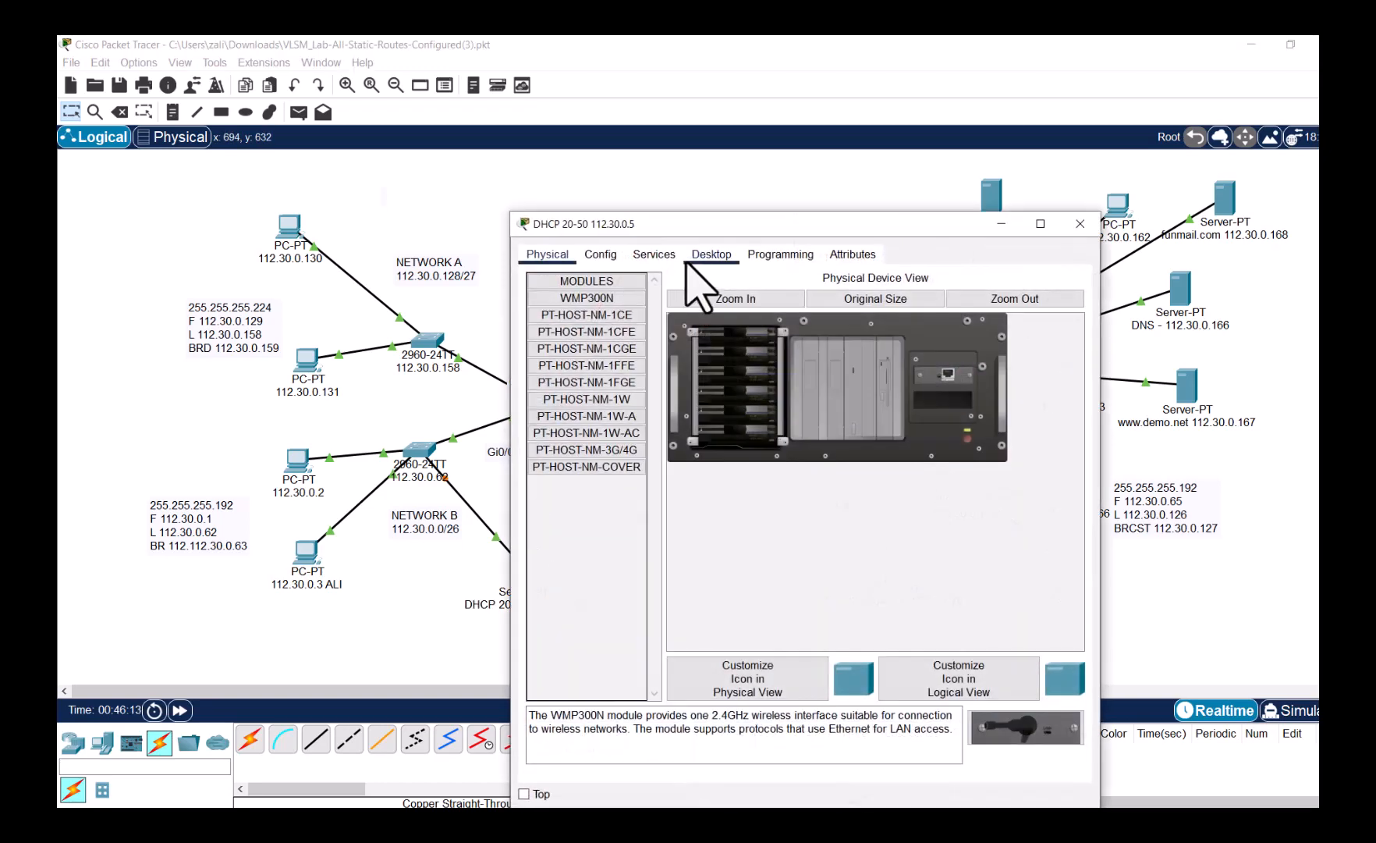
left_click(709, 256)
left_click(581, 312)
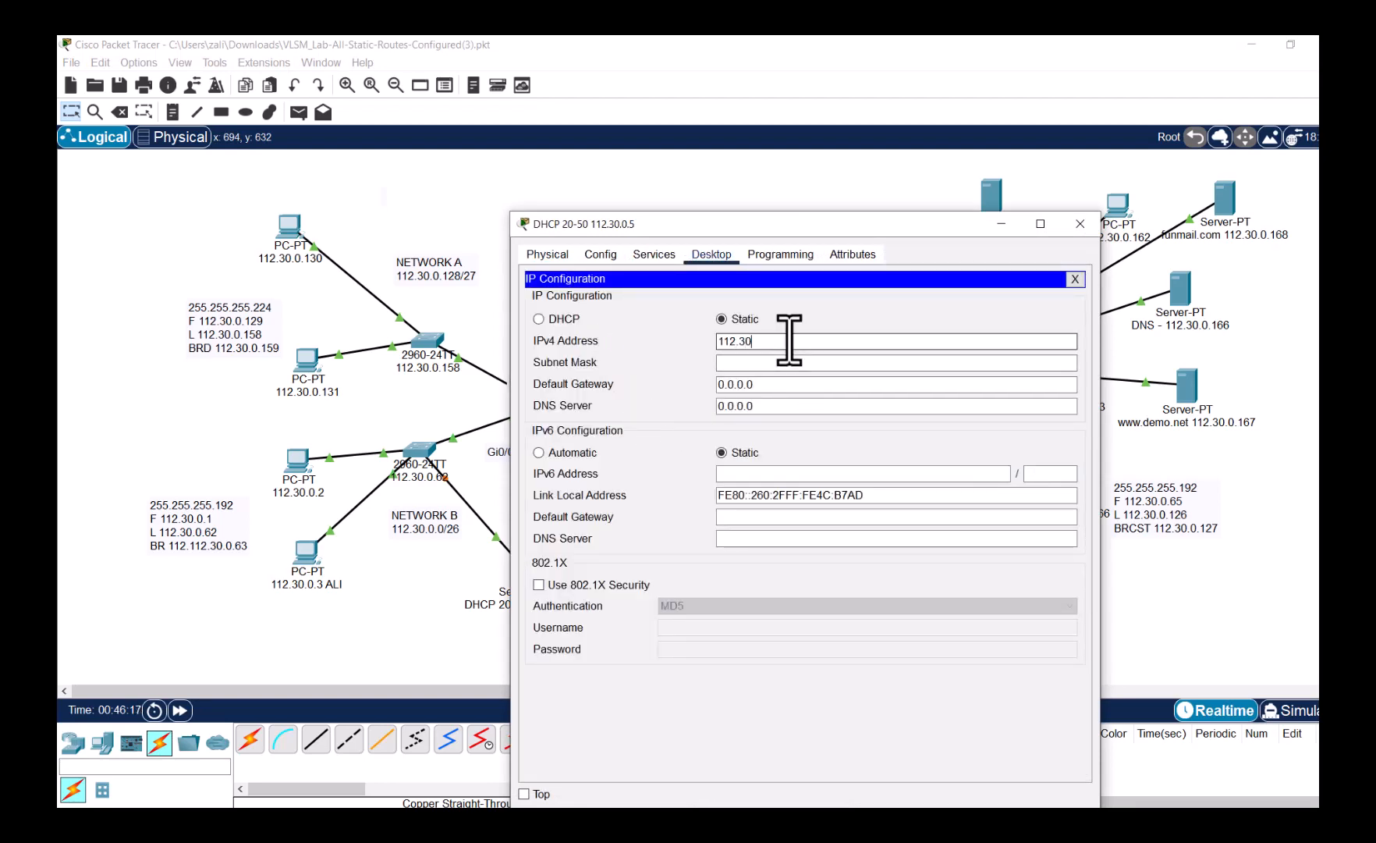
left_click(790, 339)
type("112.30.0.5")
key("Tab")
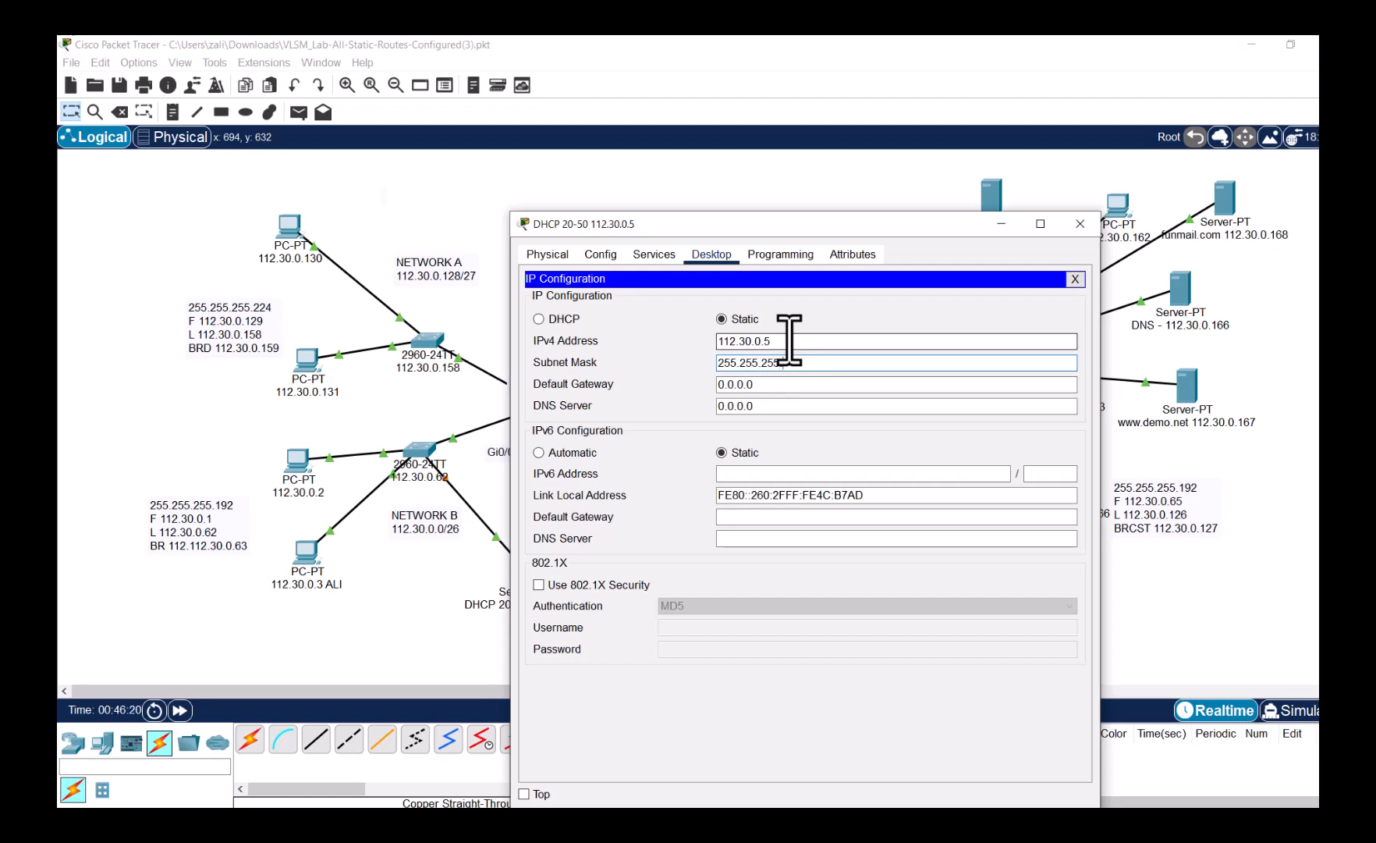
key("Tab")
type("112.30.0.1")
key("Tab")
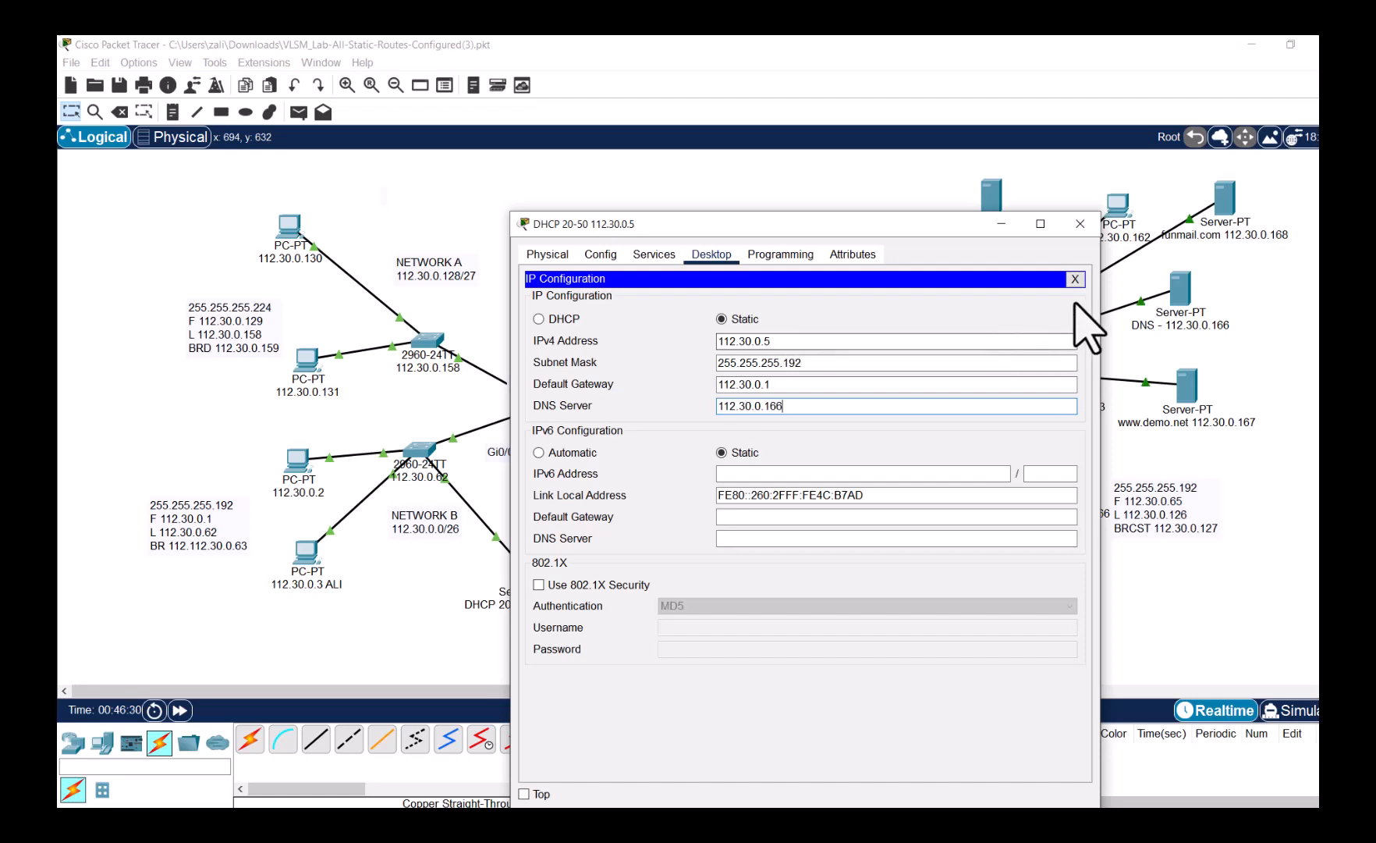
left_click(1076, 278)
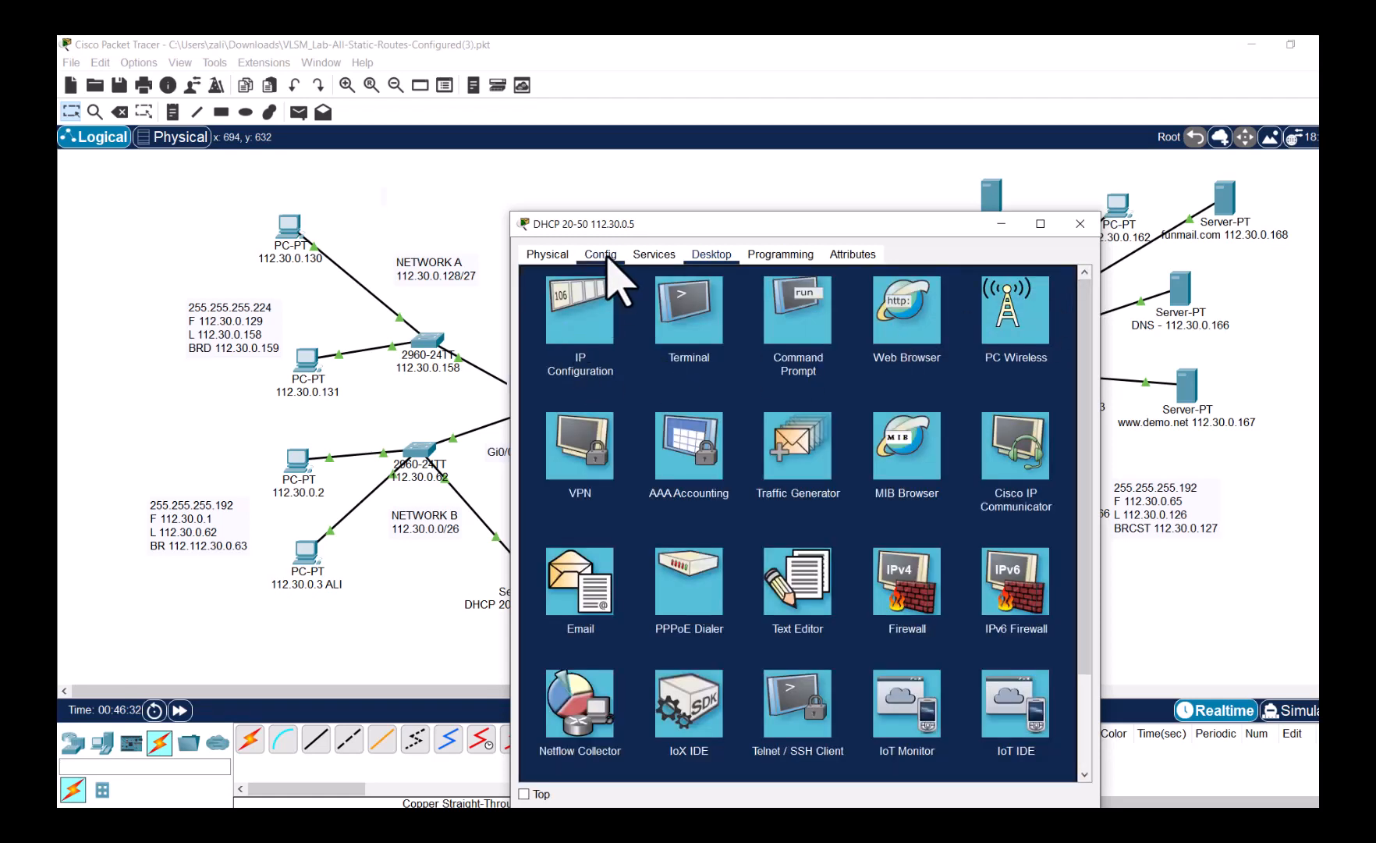
- Set the DHCP serverPool default gateway to 112.30.0.1 and DNS to 112.30.0.166
left_click(650, 255)
left_click(607, 317)
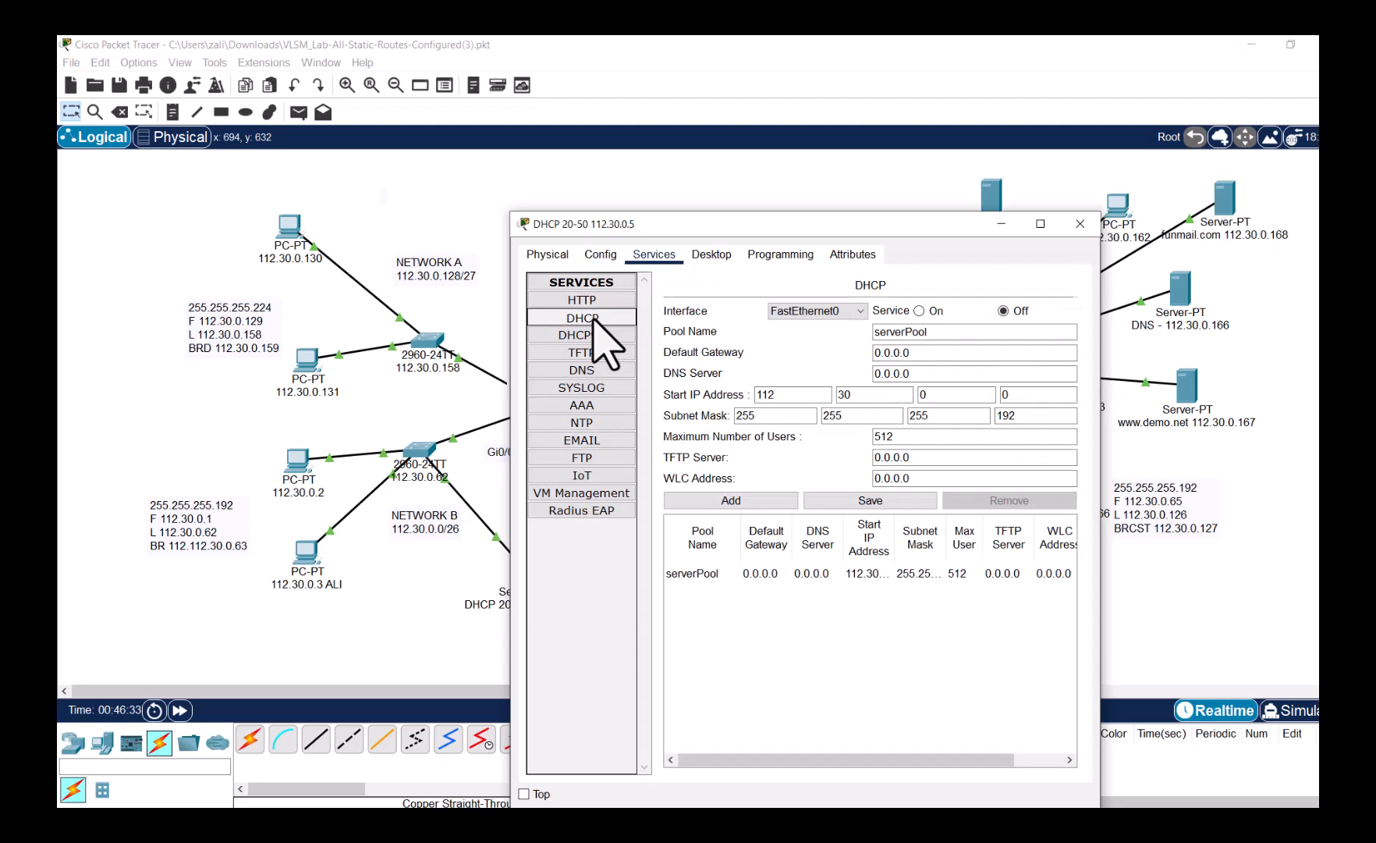
double_click(896, 353)
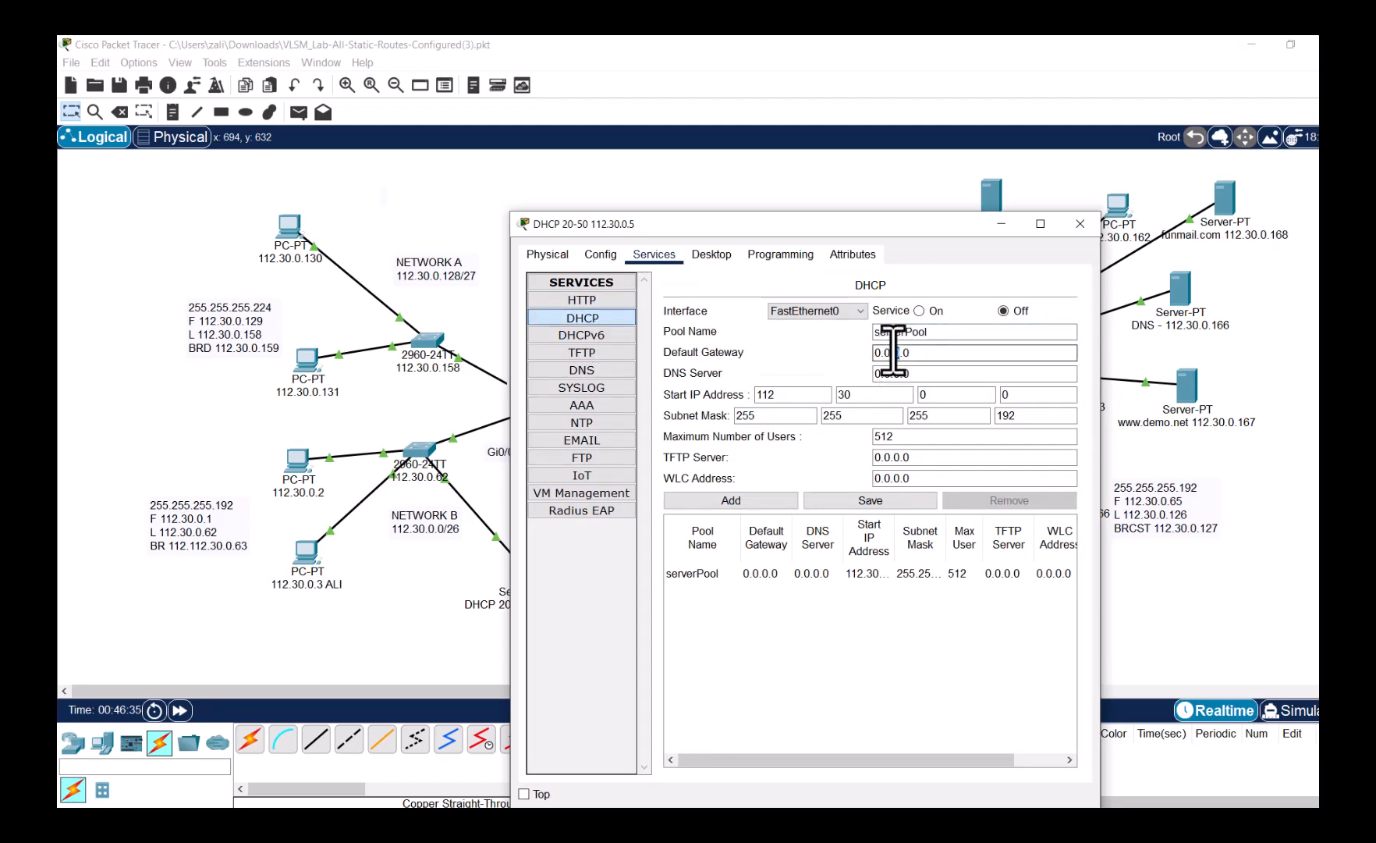
left_click_drag(810, 231, 928, 161)
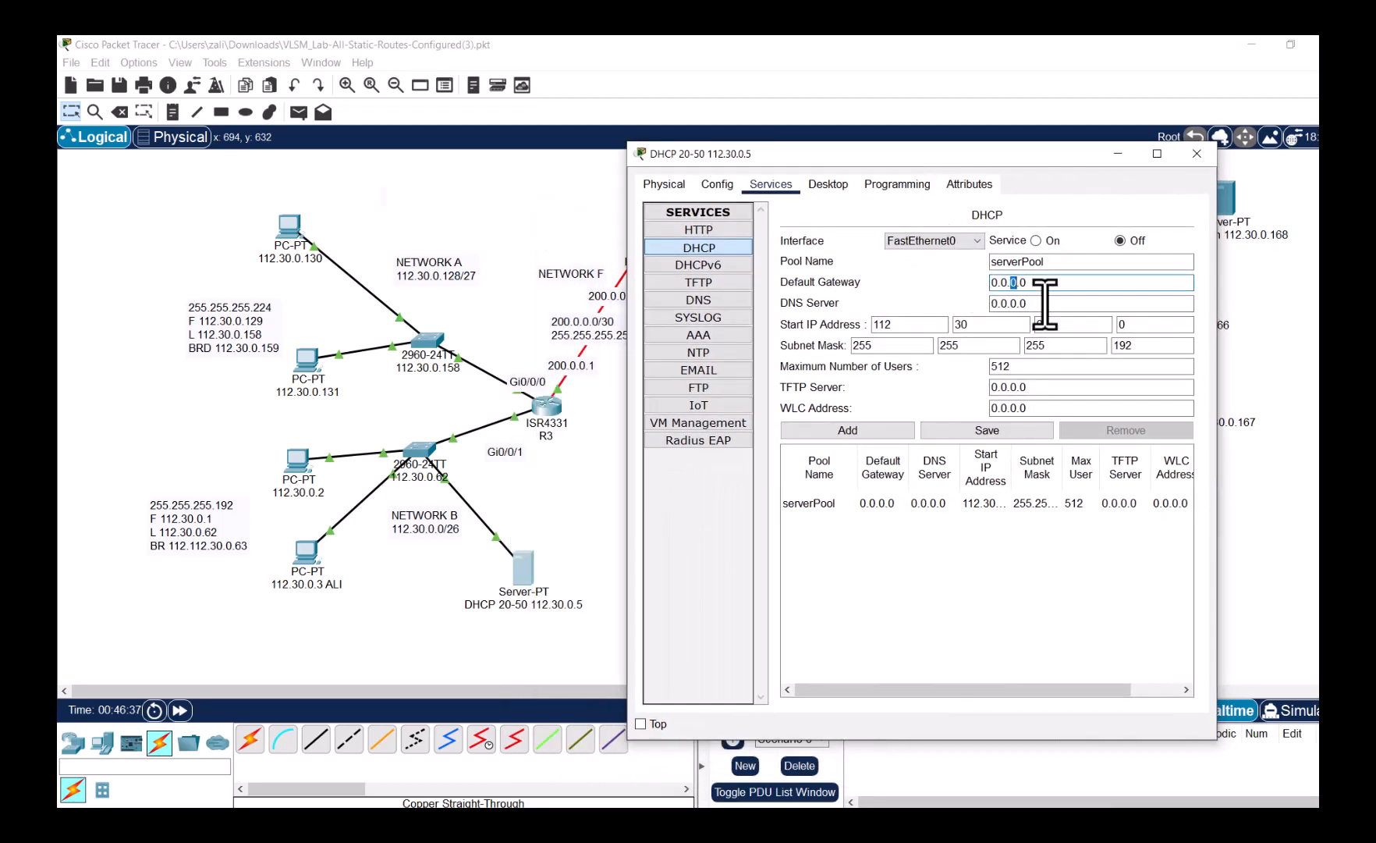
left_click_drag(1054, 280, 953, 283)
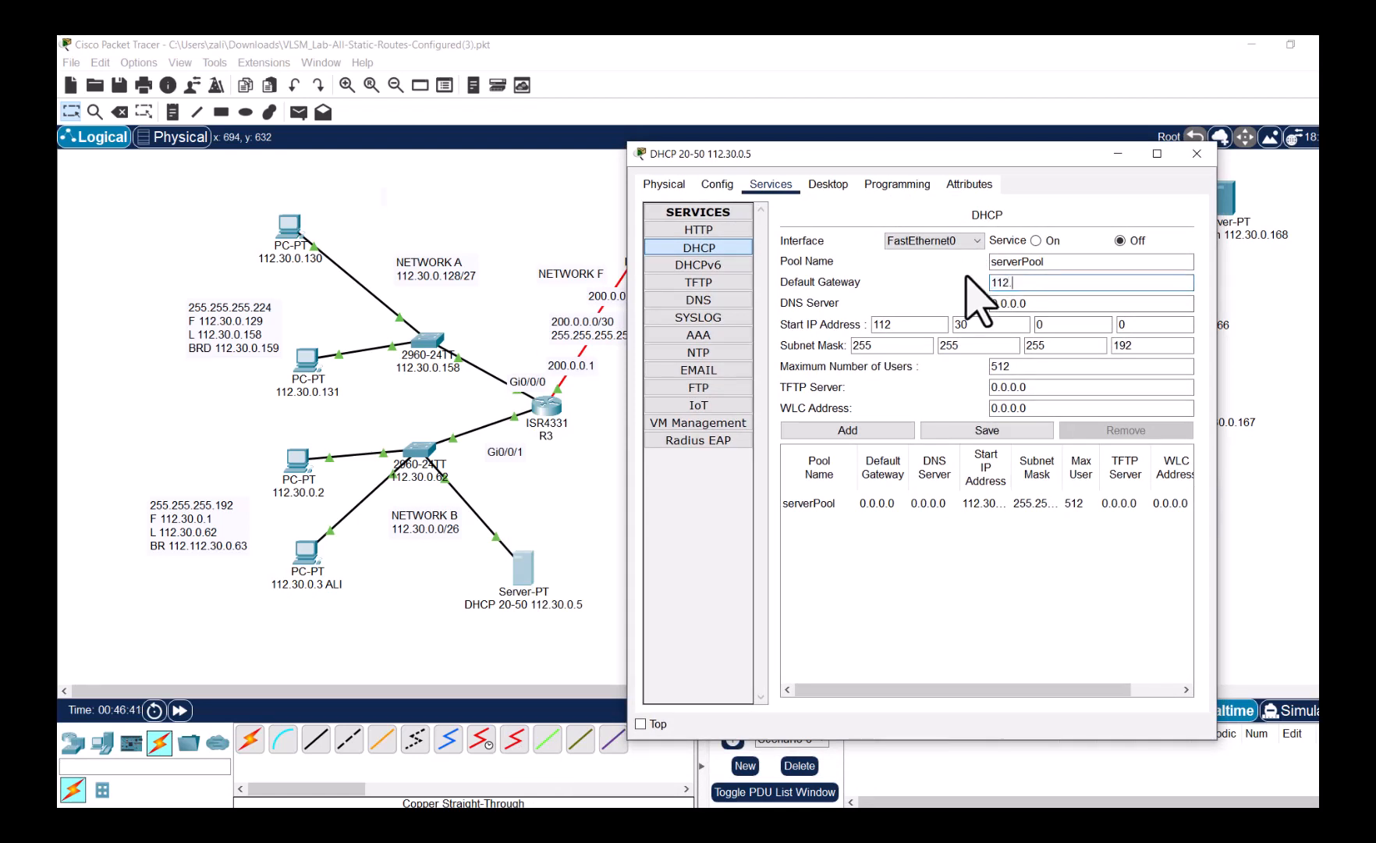
key("Tab")
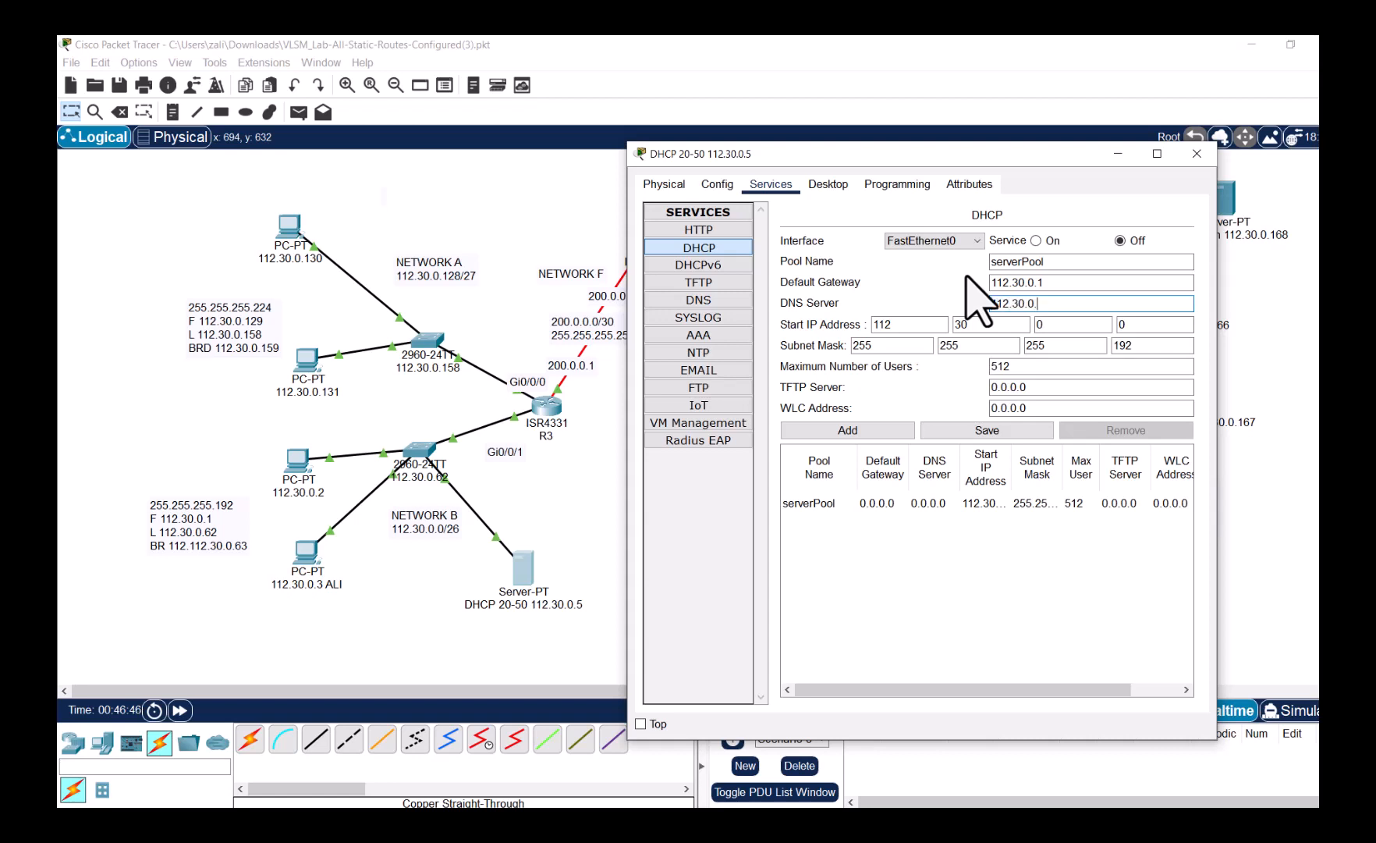
key("Tab")
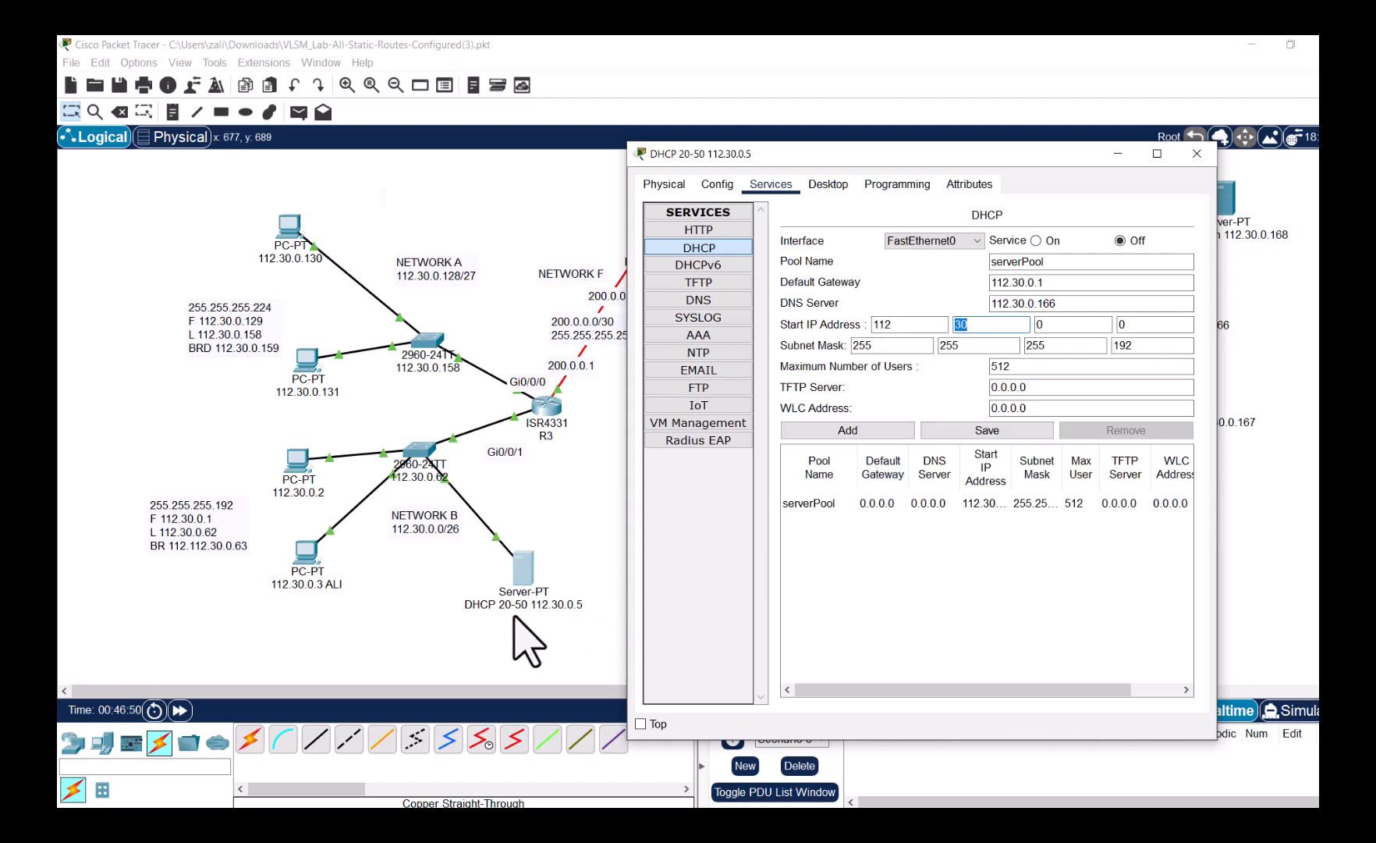
left_click_drag(732, 156, 822, 210)
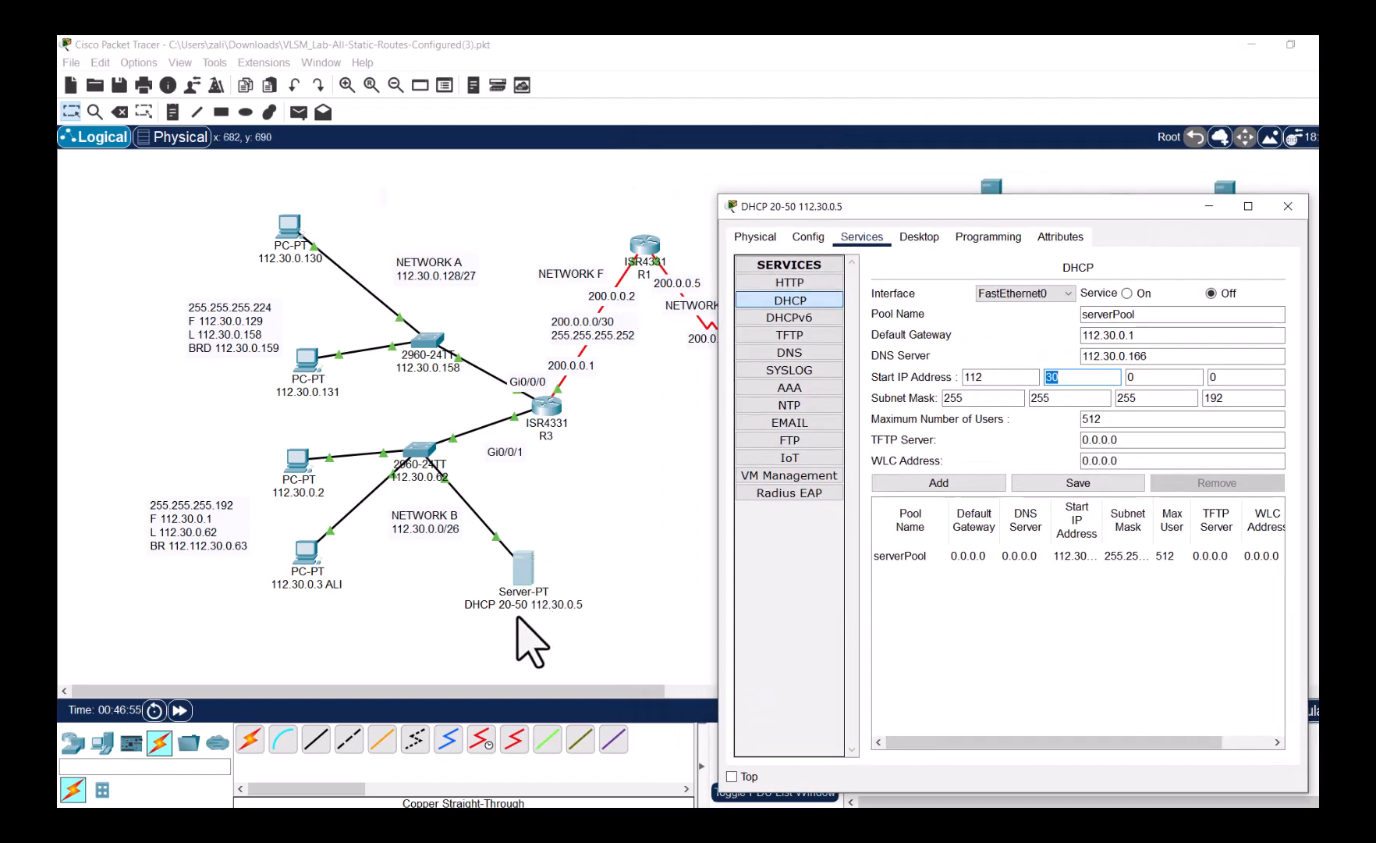
- Start the serverPool at 112.30.0.20 with 30 maximum users, and save it
left_click(518, 617)
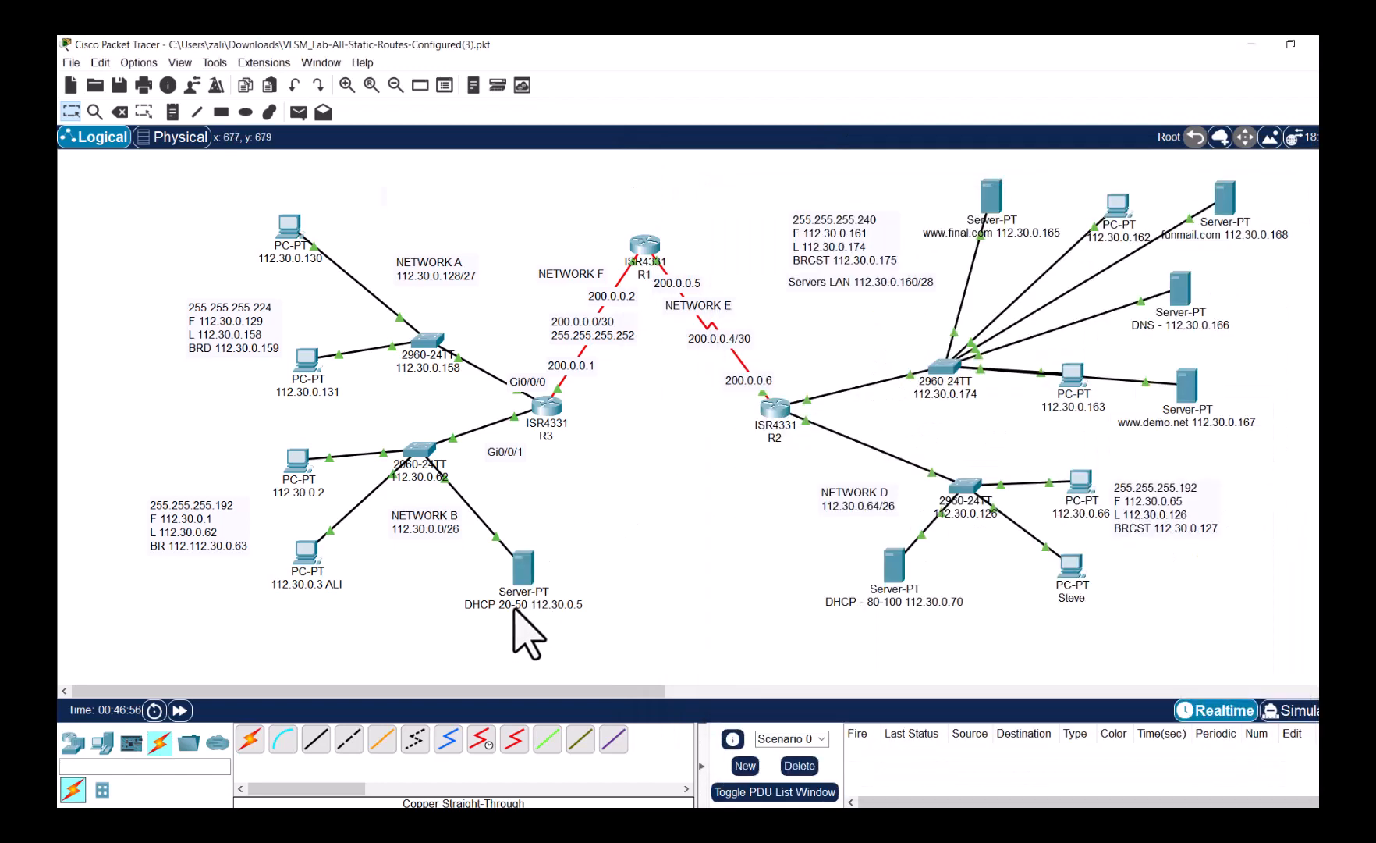
left_click(521, 577)
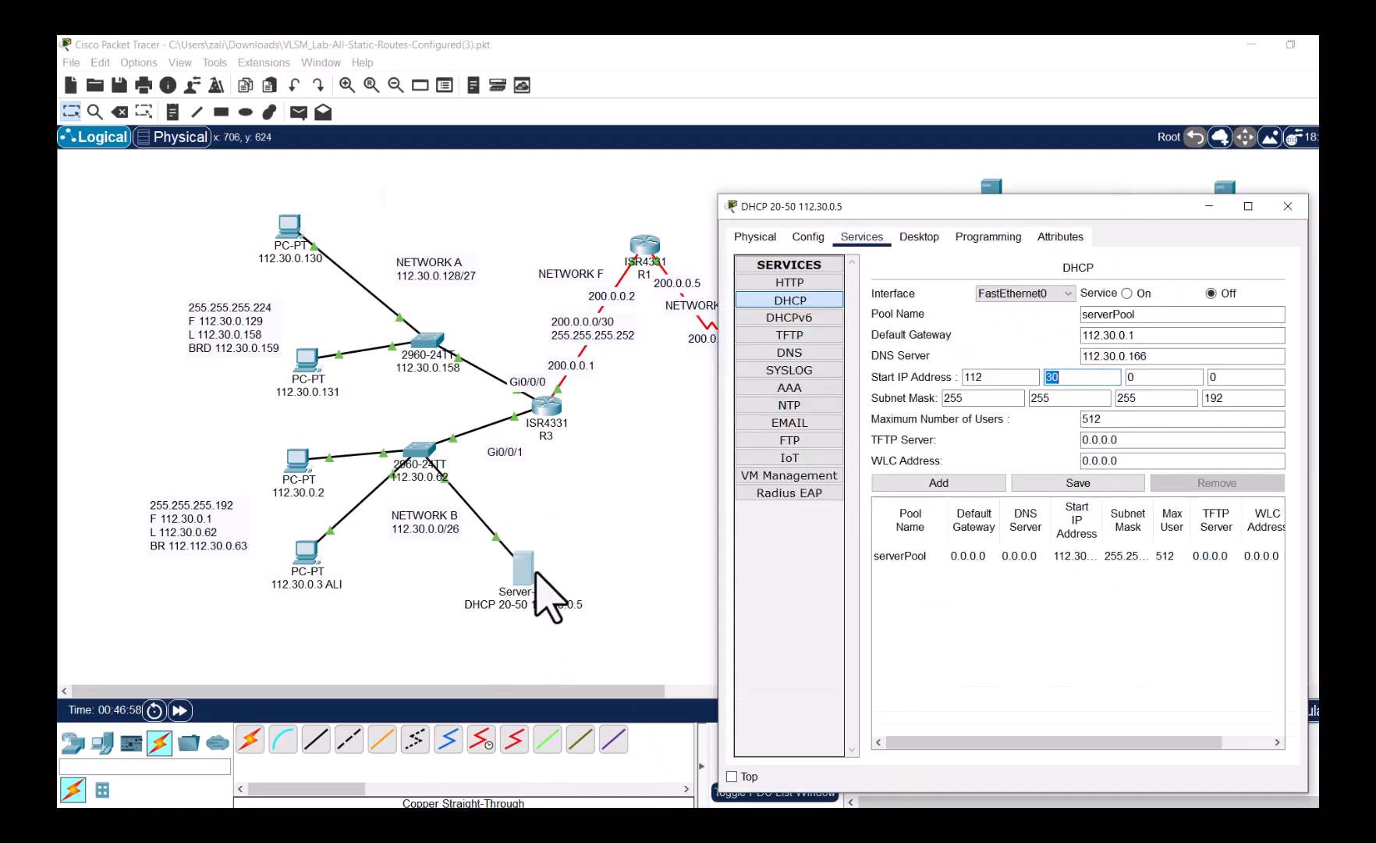
double_click(1215, 380)
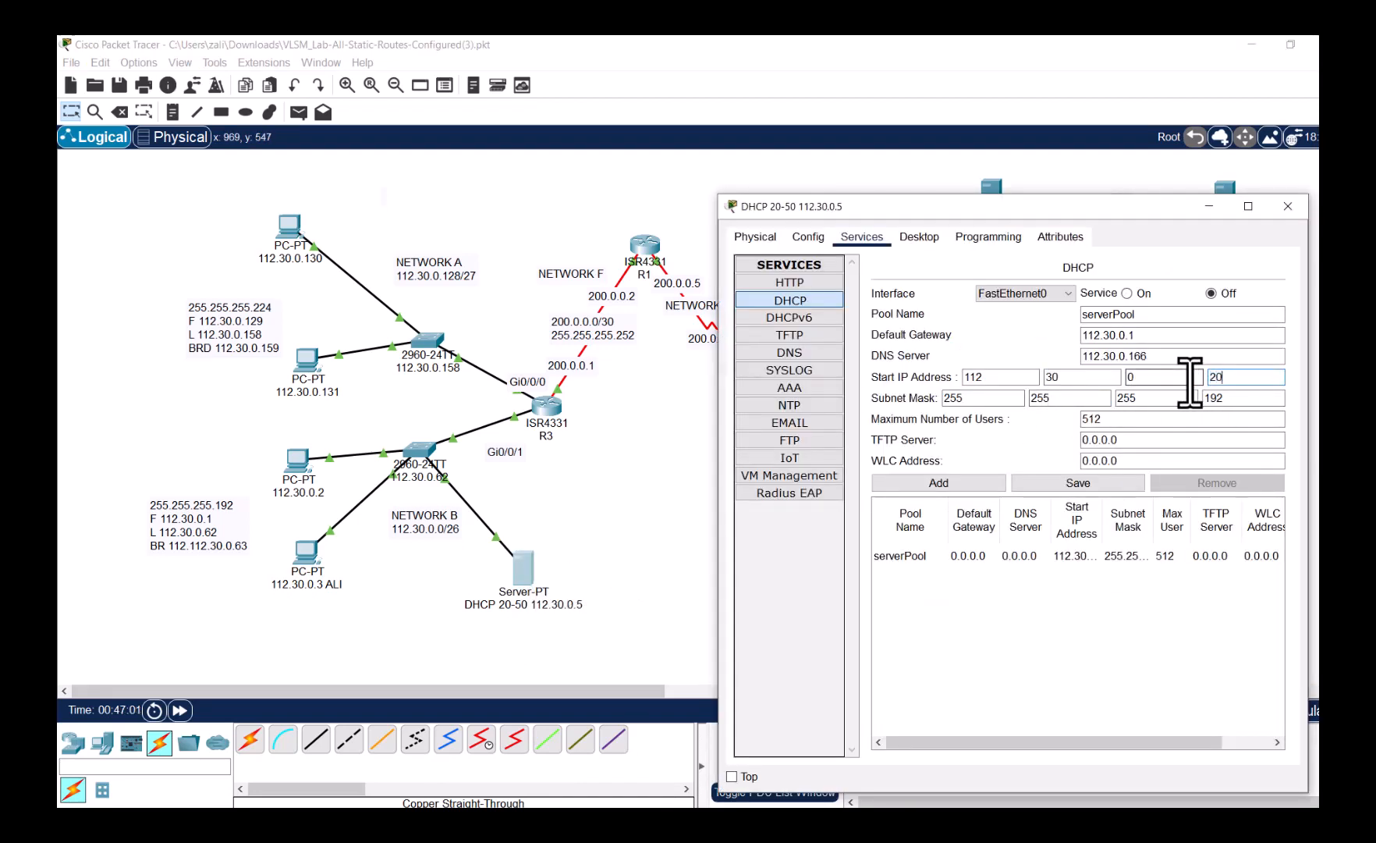
double_click(1128, 420)
type("3")
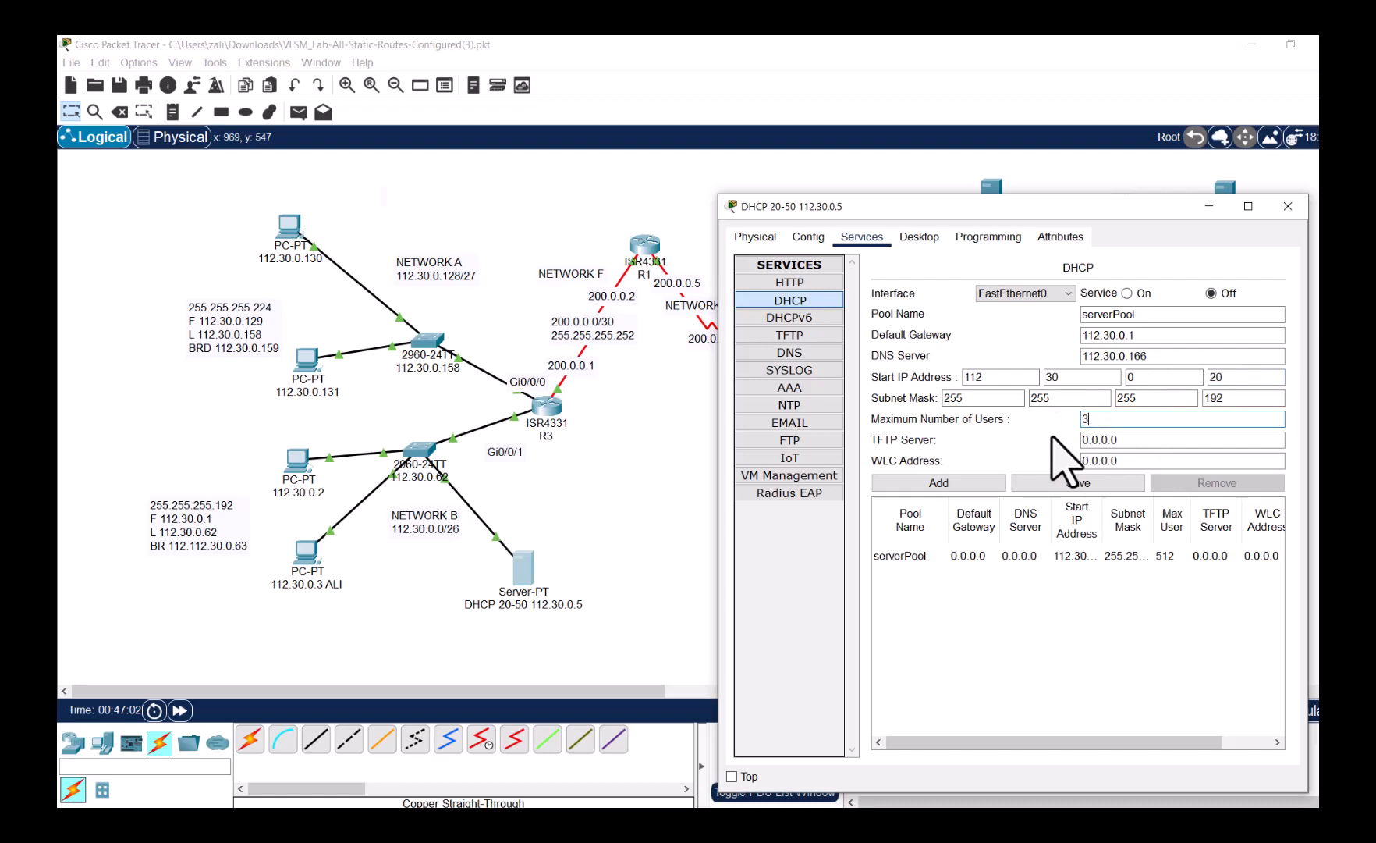
type("0")
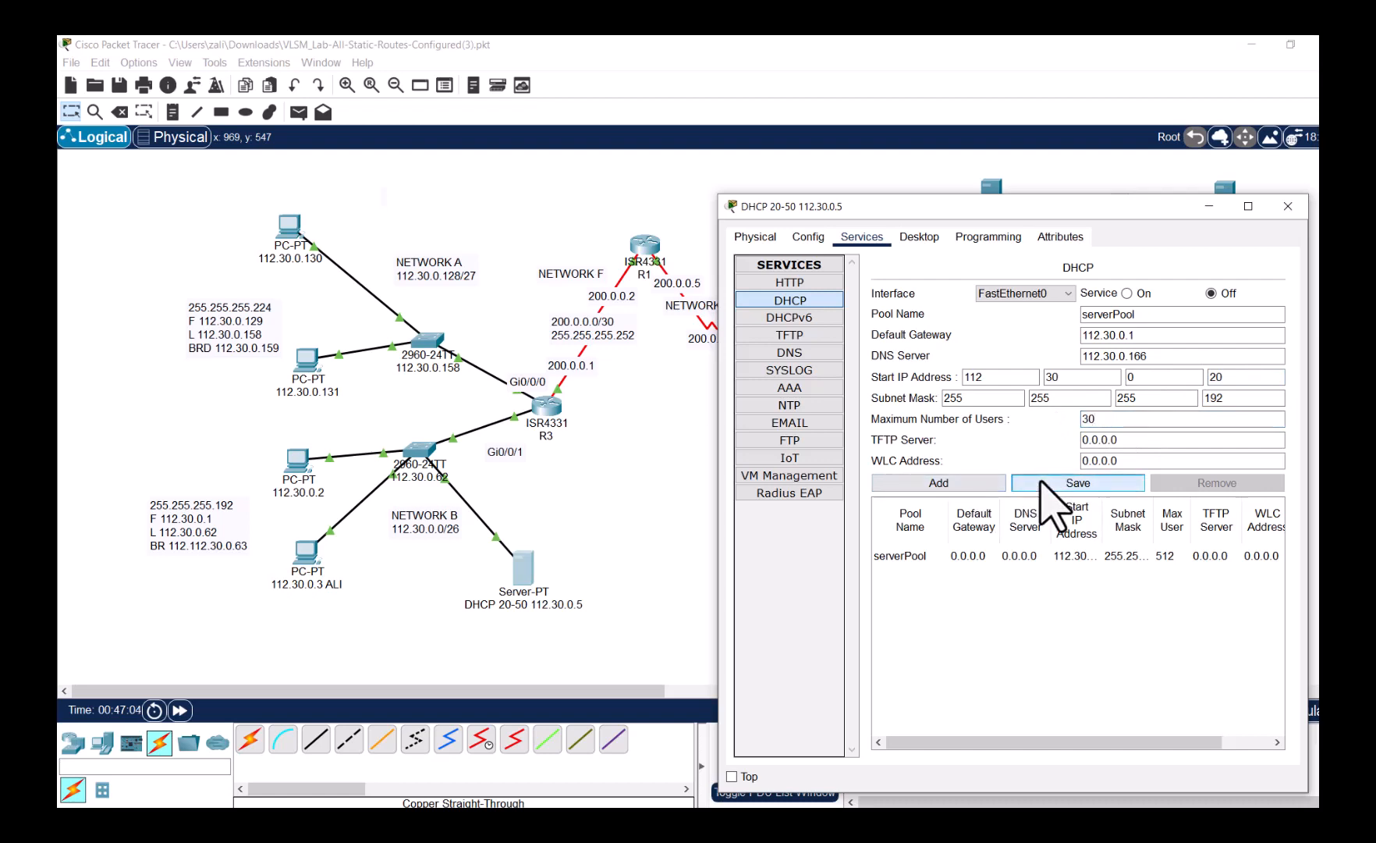
left_click(1042, 482)
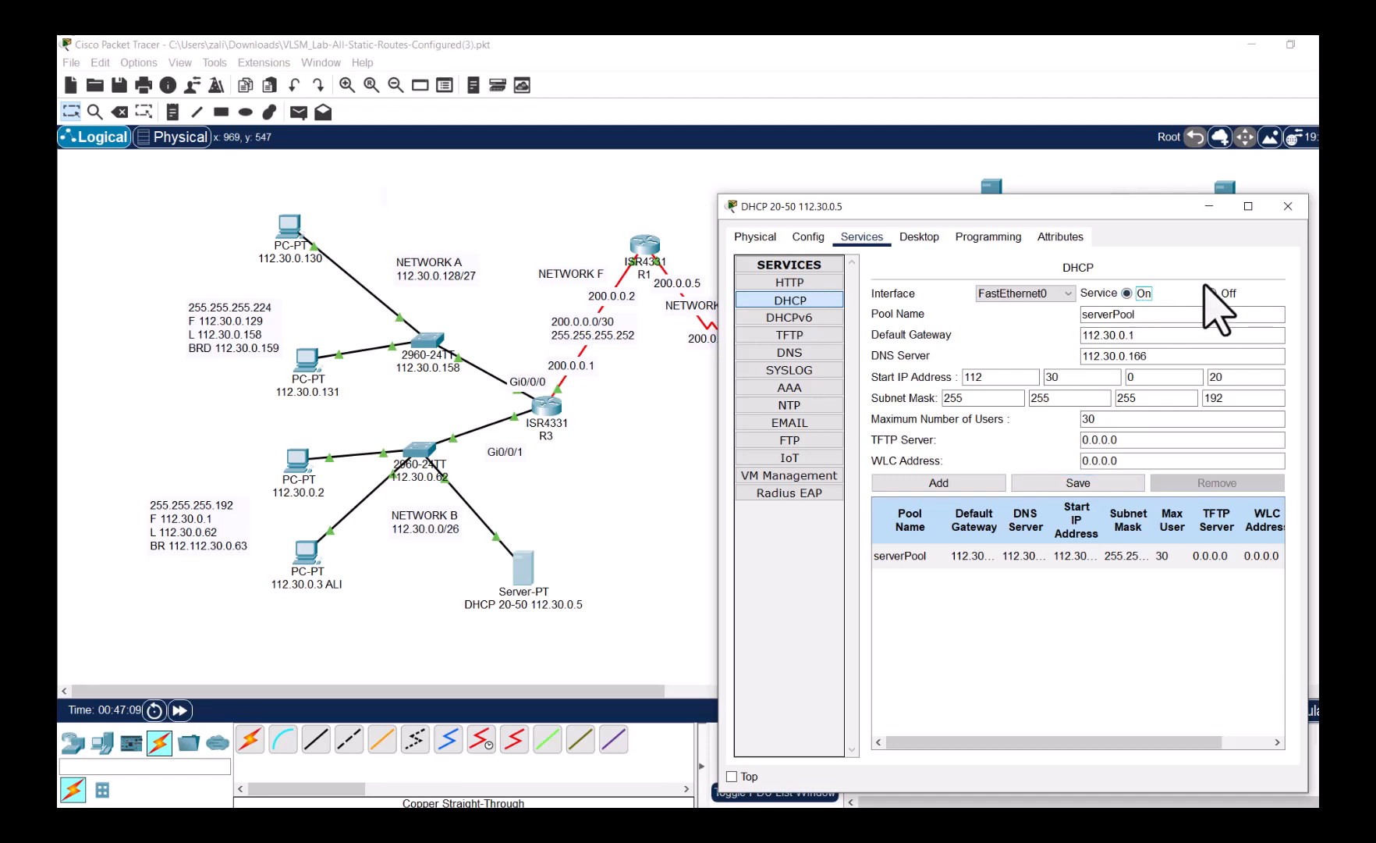
left_click(1288, 207)
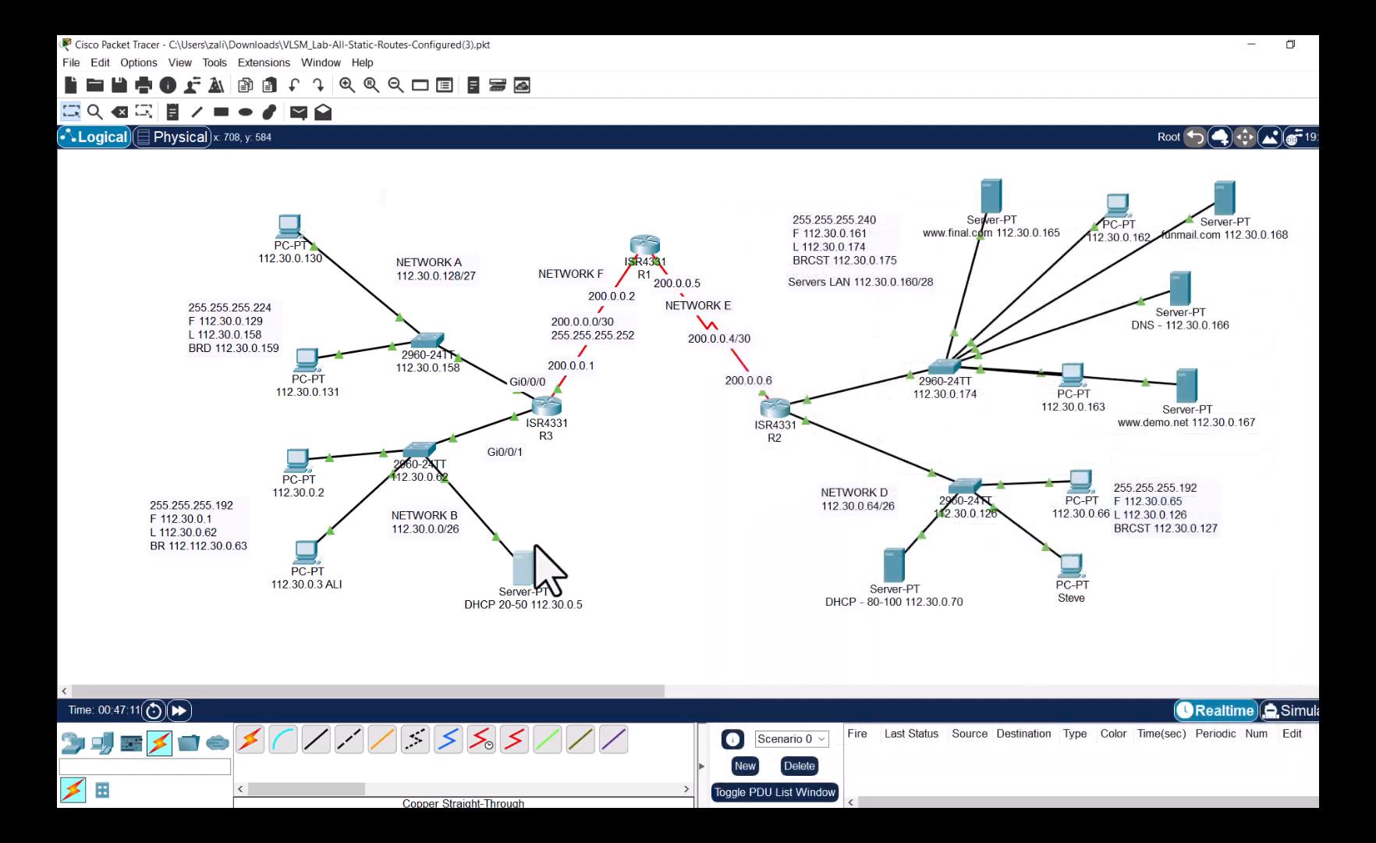
- Switch PC ALI to DHCP so it leases 112.30.0.20
left_click(309, 556)
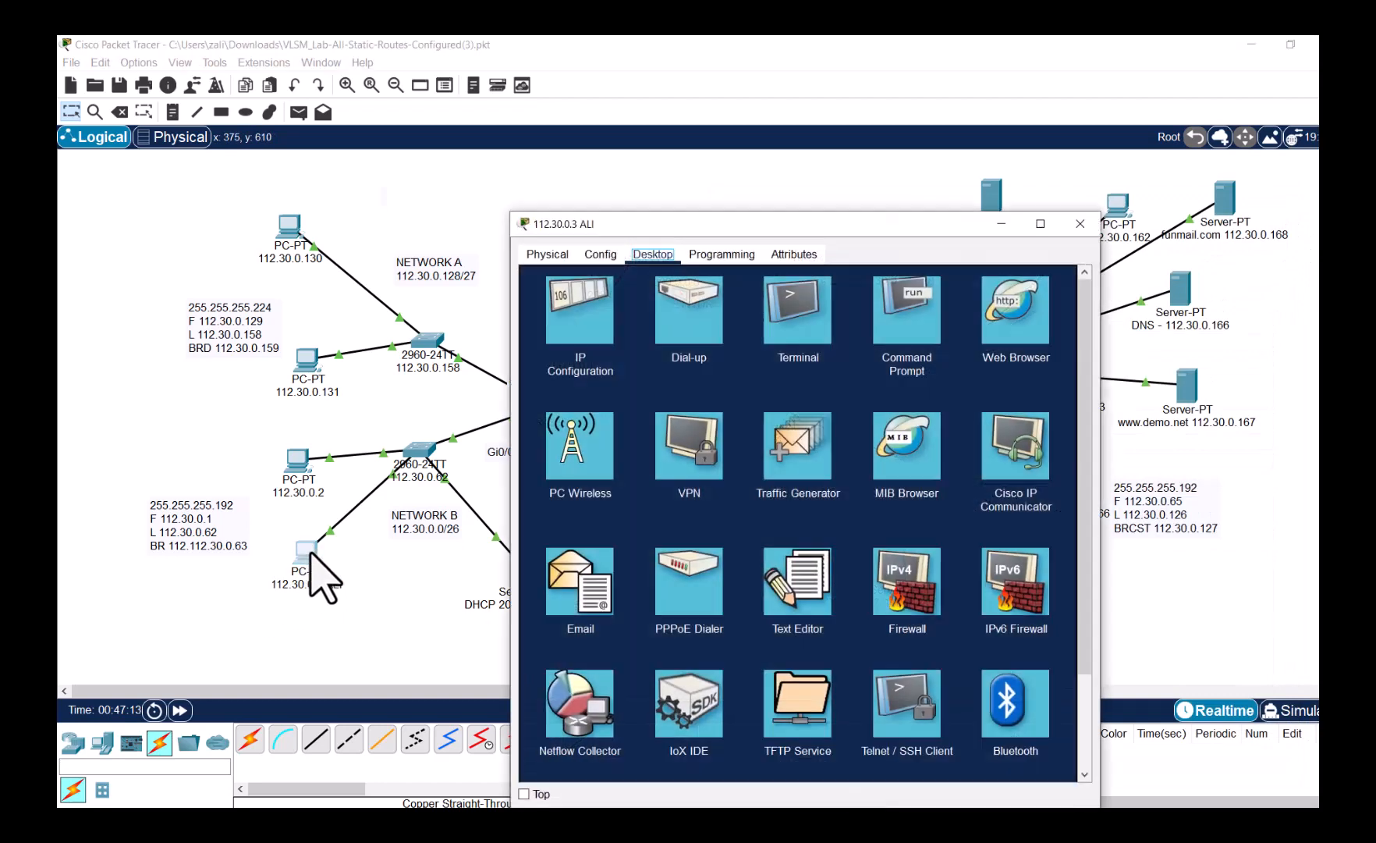
left_click(605, 351)
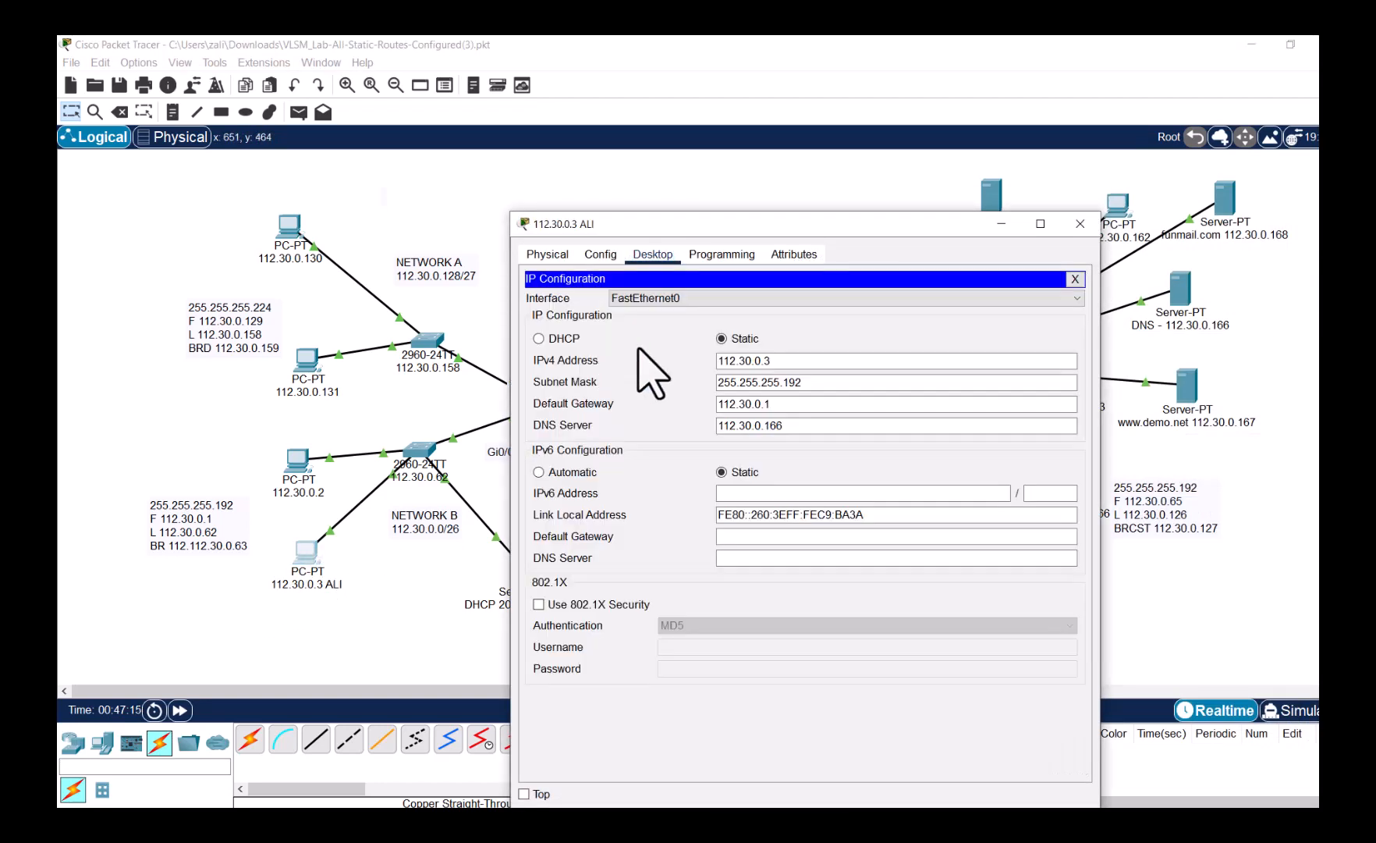
left_click_drag(777, 361, 716, 360)
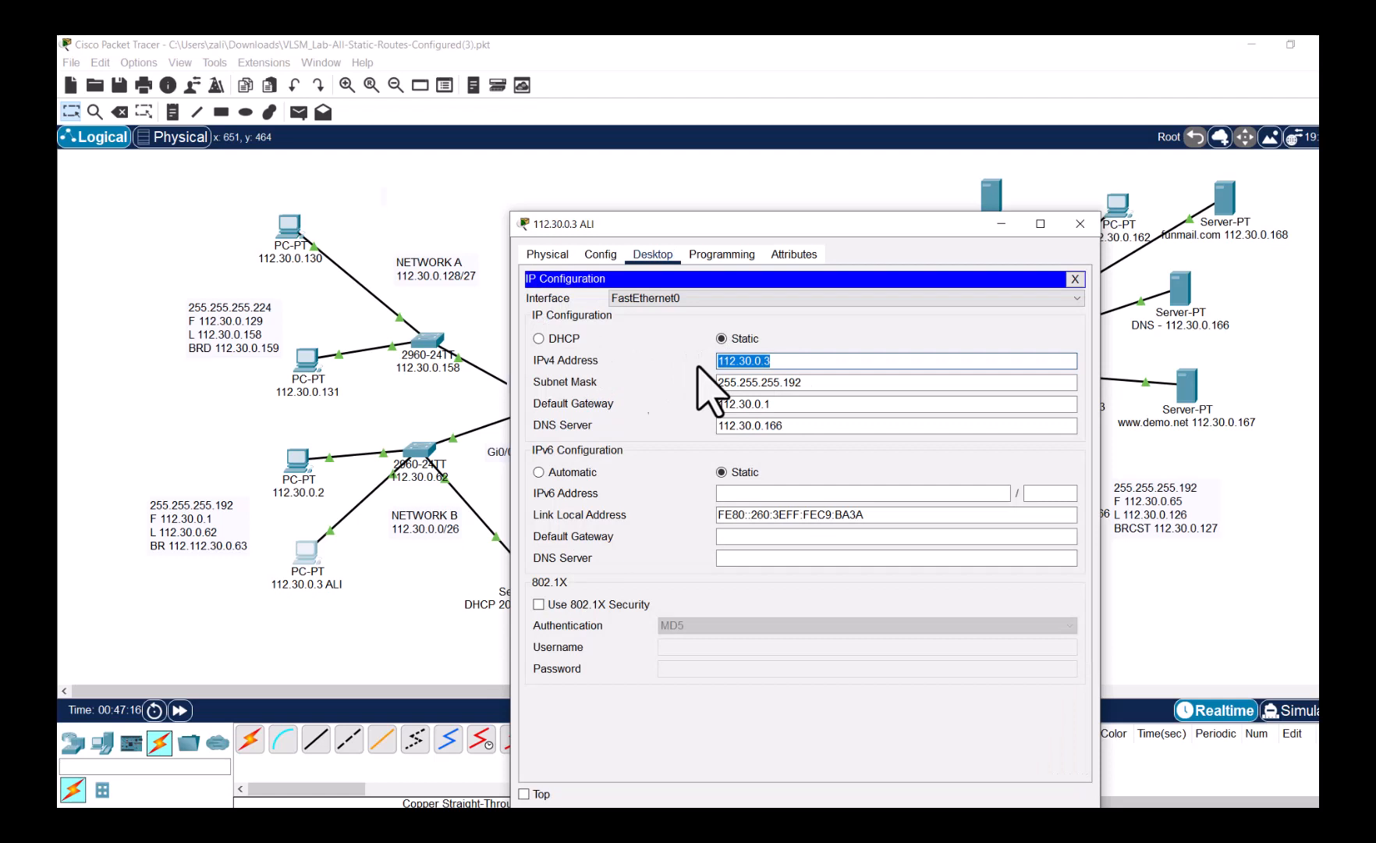
left_click(562, 340)
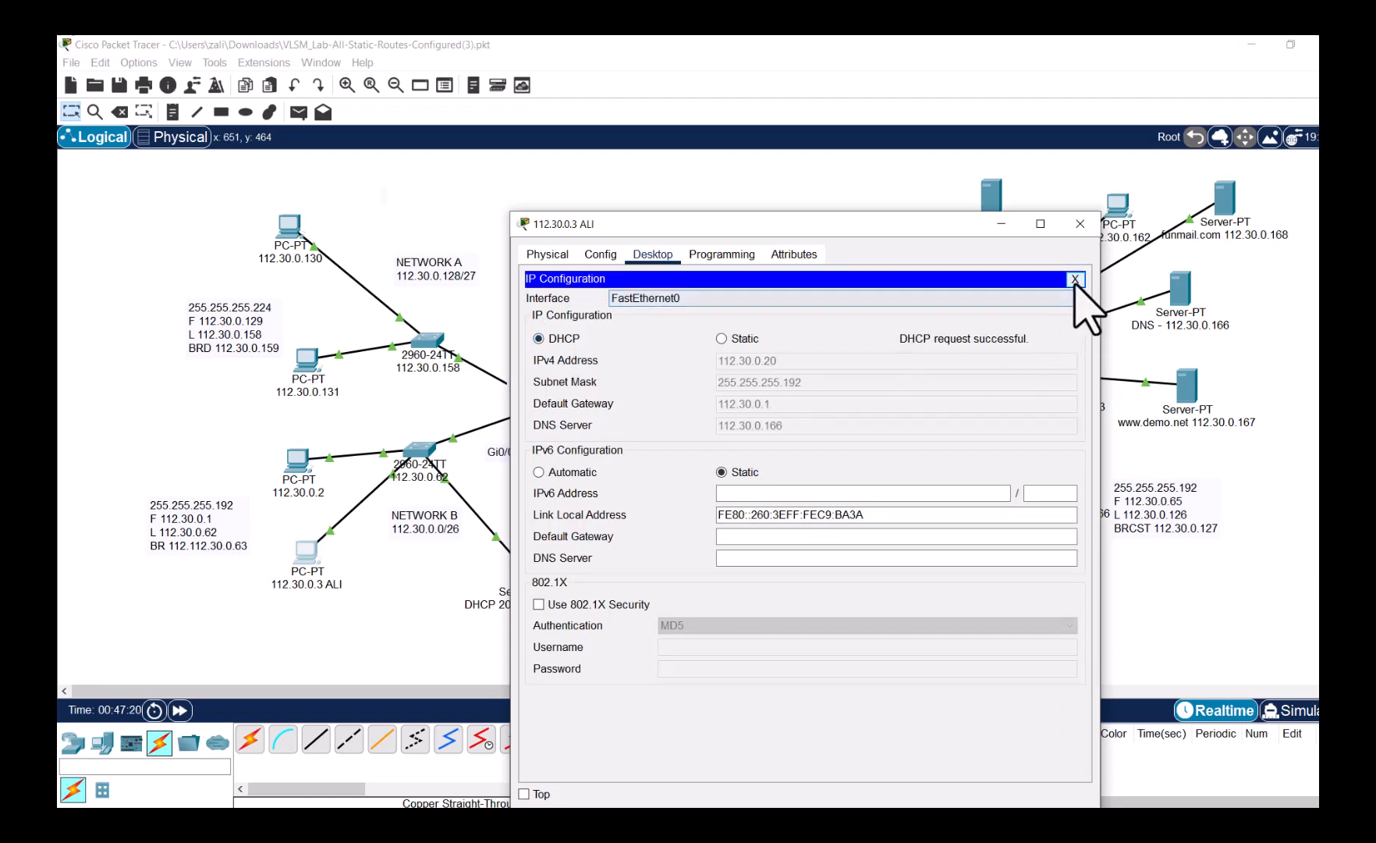
left_click(1076, 279)
- Switch PC 112.30.0.2 to DHCP so it leases 112.30.0.21
left_click(296, 462)
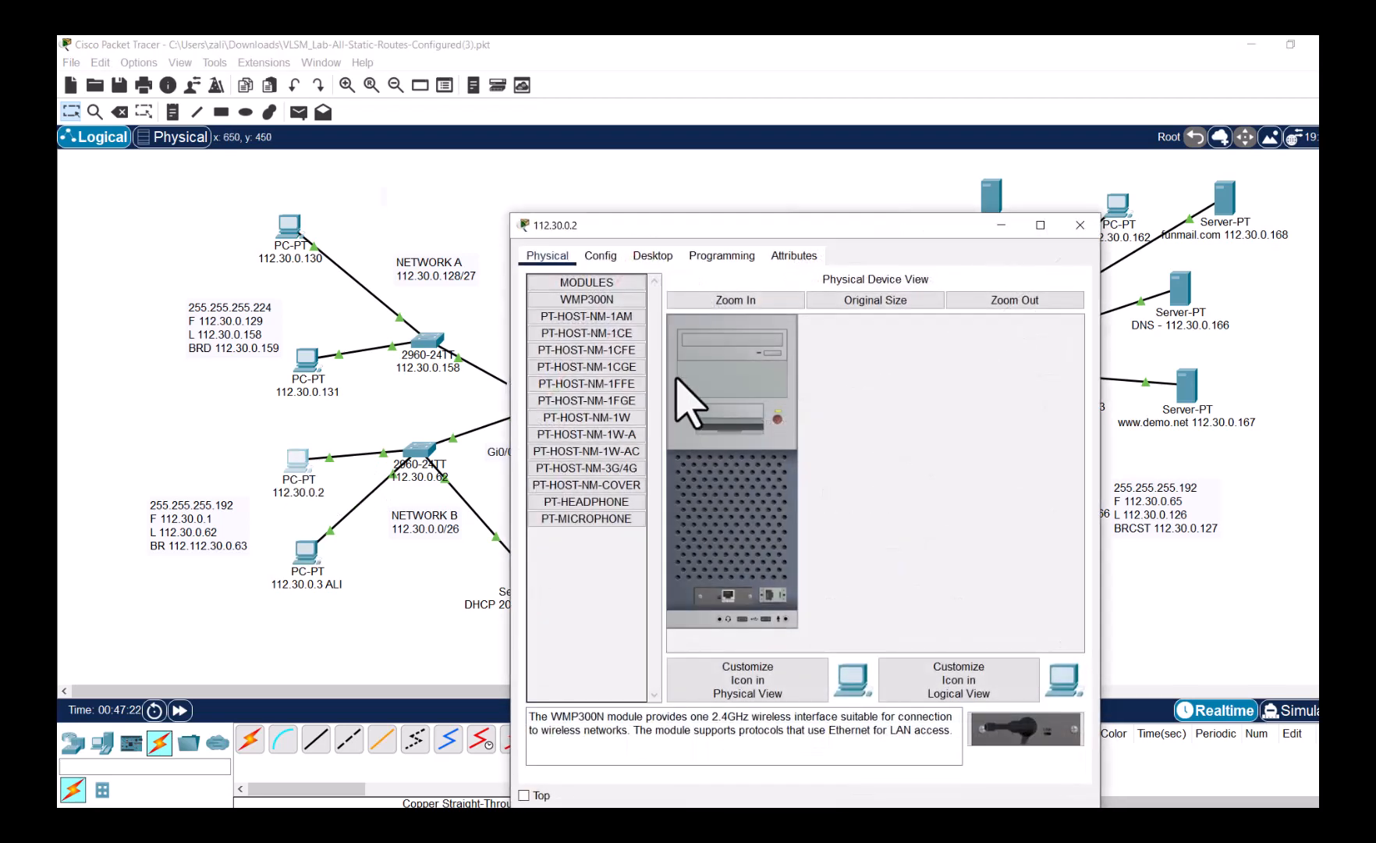
left_click(653, 257)
left_click(601, 320)
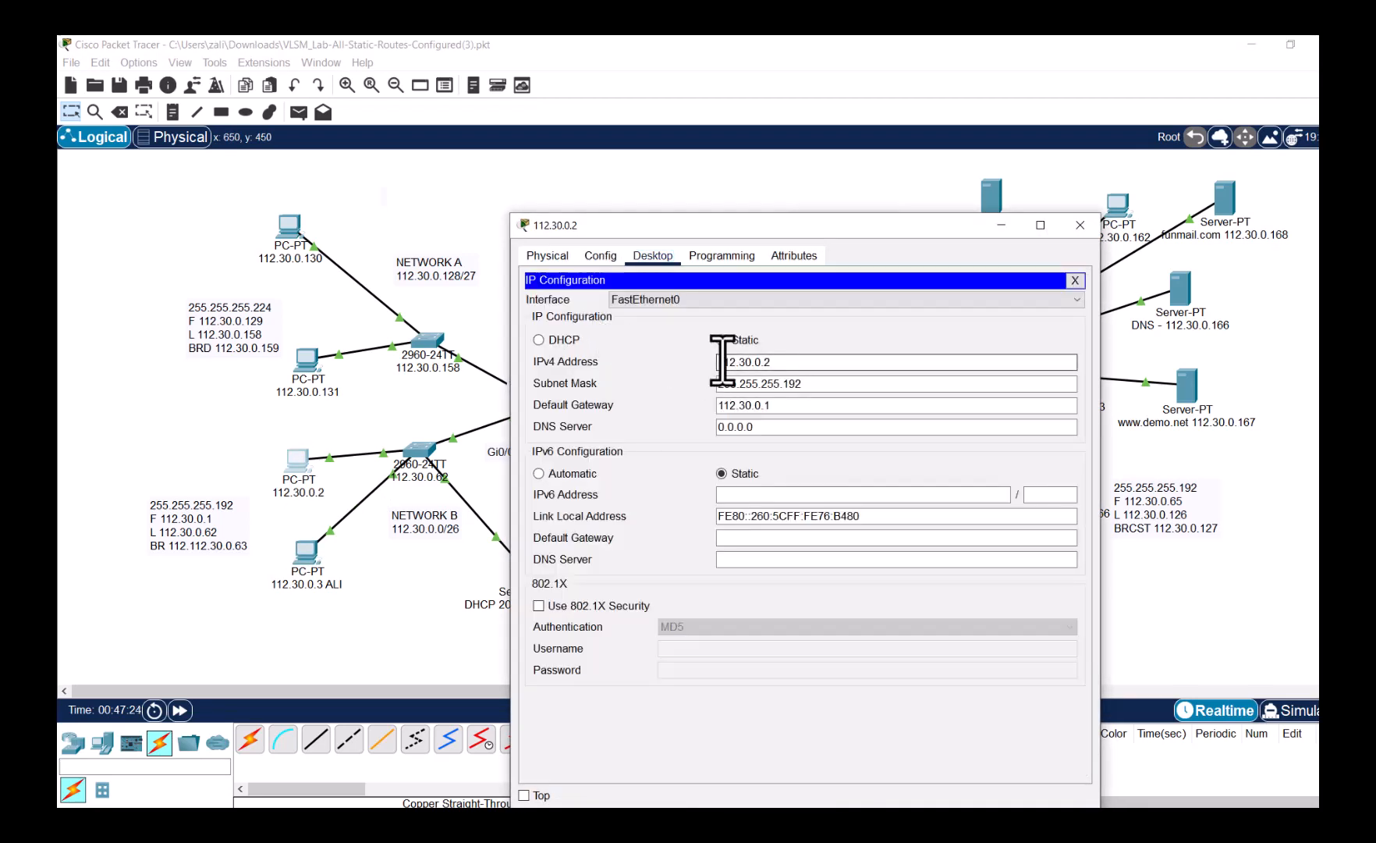
left_click(556, 341)
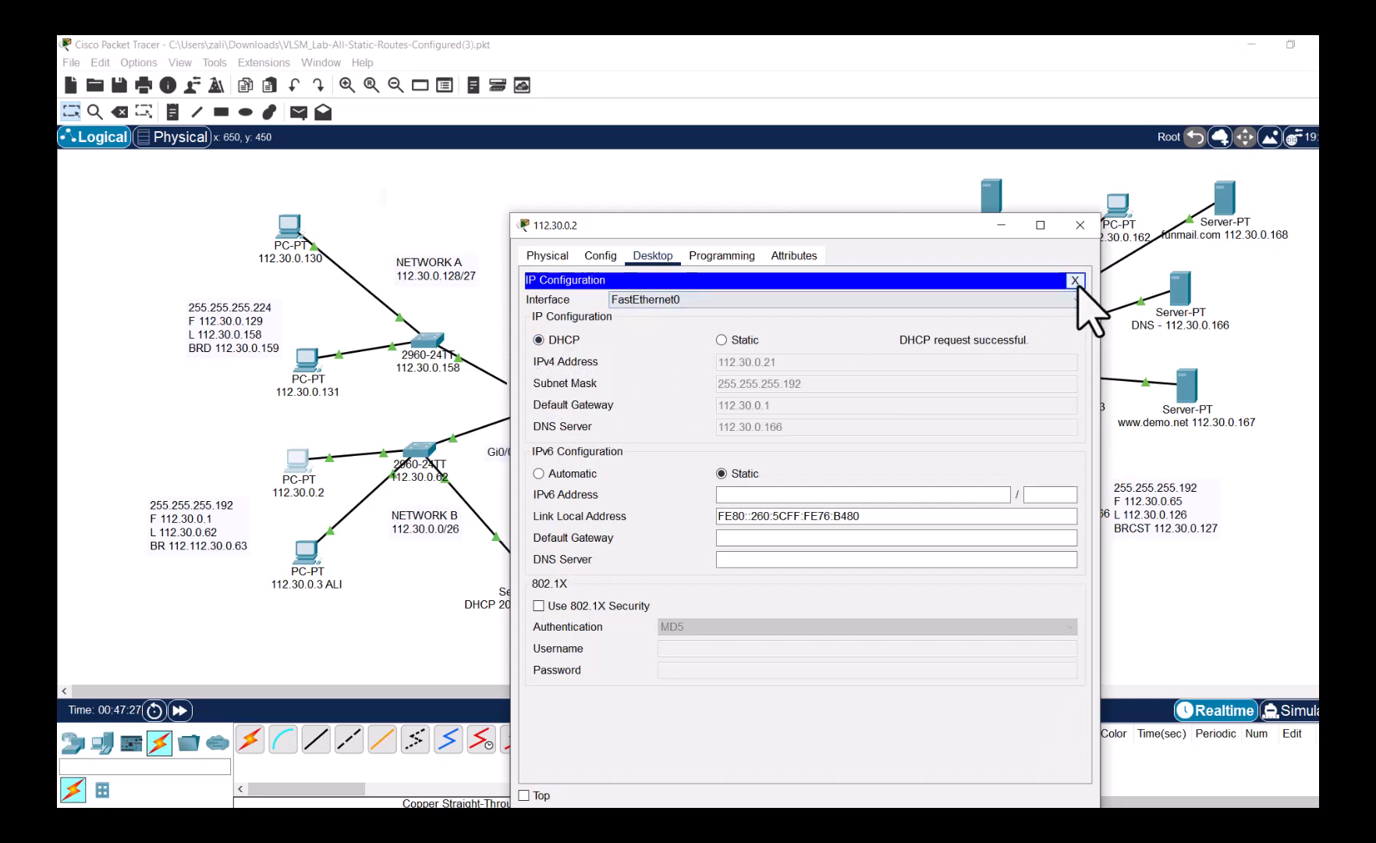
left_click(1075, 280)
left_click(1080, 225)
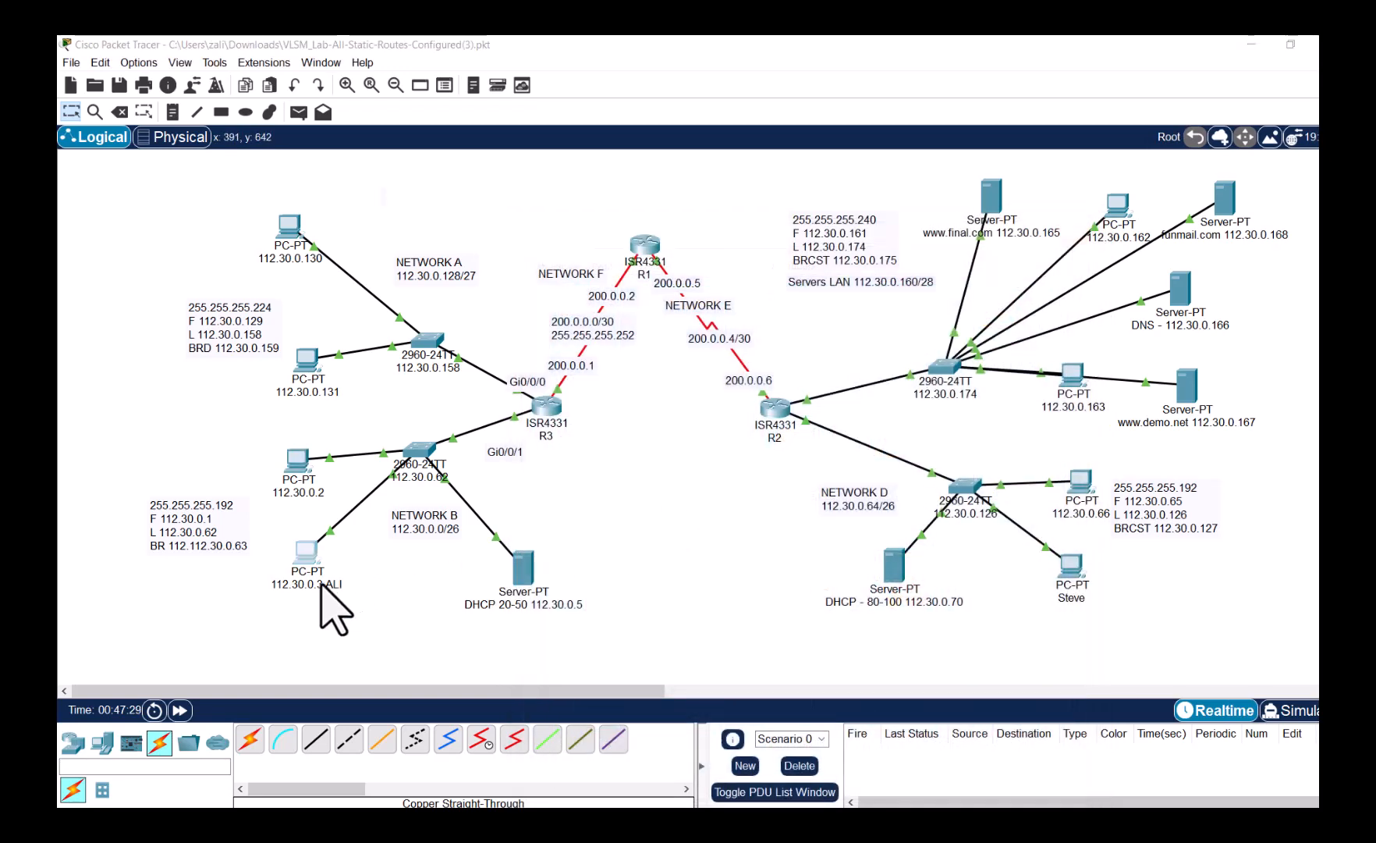
- Shorten the '112.30.0.3 ALI' PC label to 'ALI', leaving the 112.30.0.2 label unchanged
left_click(324, 585)
left_click_drag(344, 587, 277, 590)
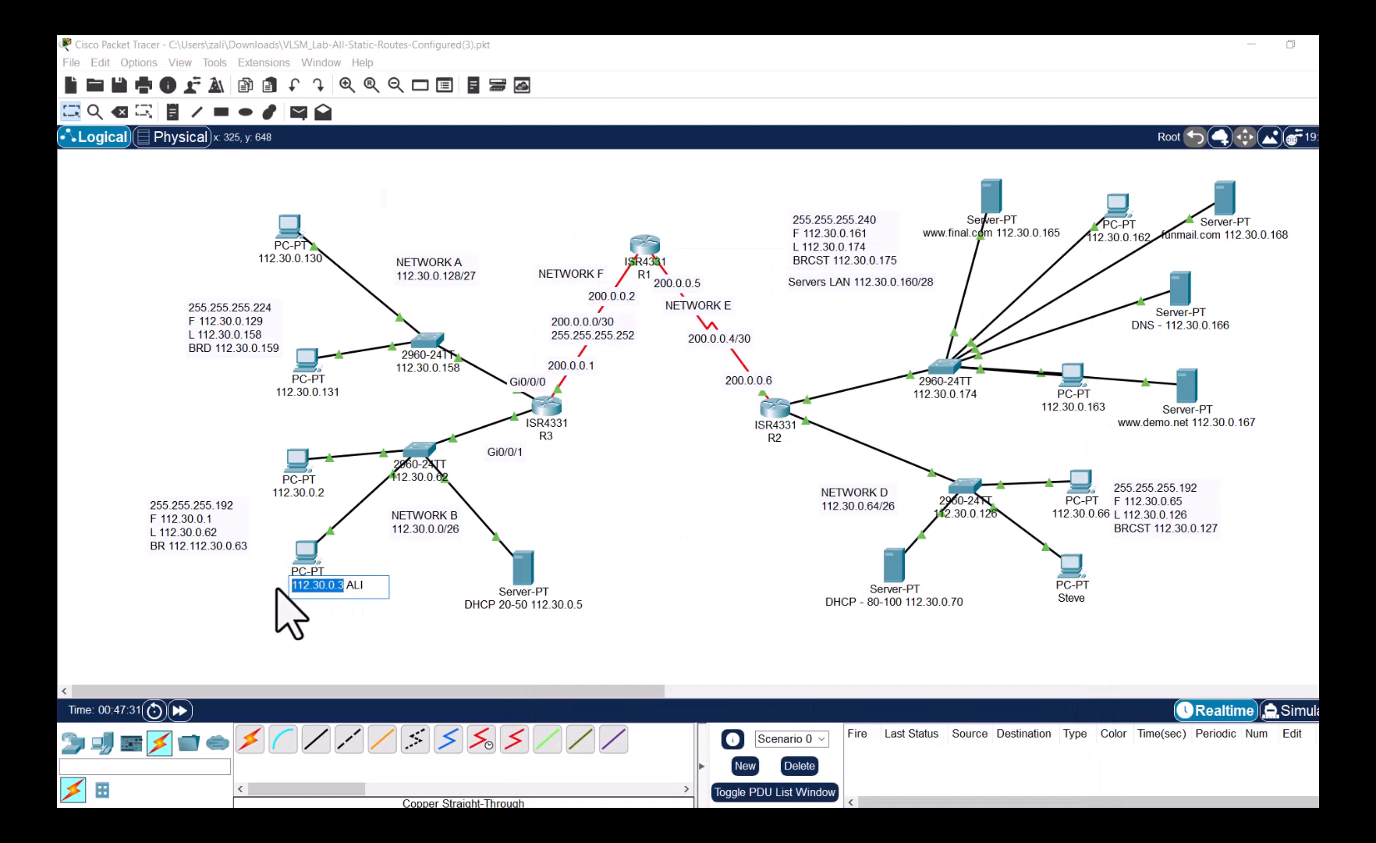
key("BackSpace")
key("Return")
left_click(308, 492)
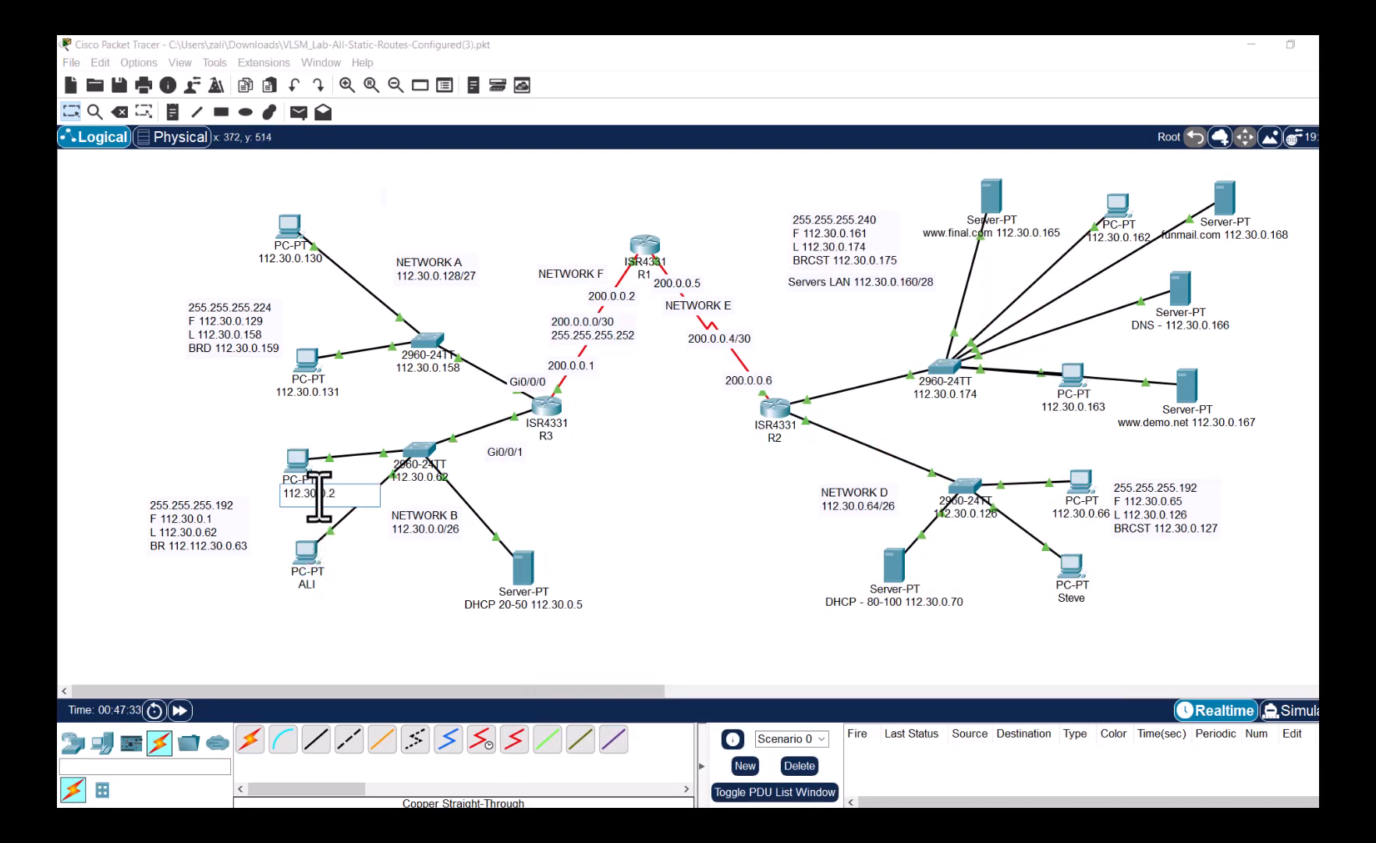
left_click_drag(349, 493, 277, 494)
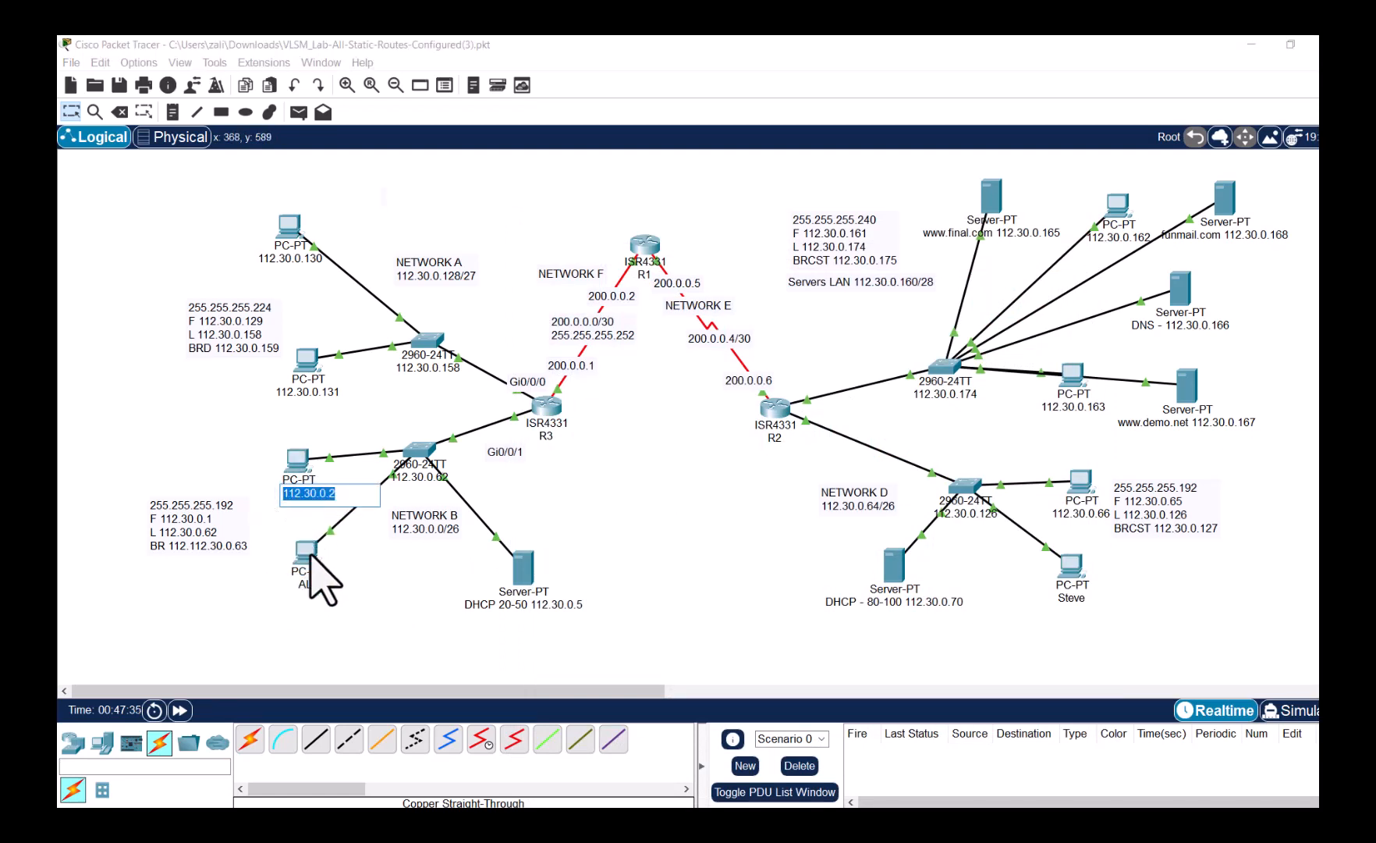
left_click(408, 580)
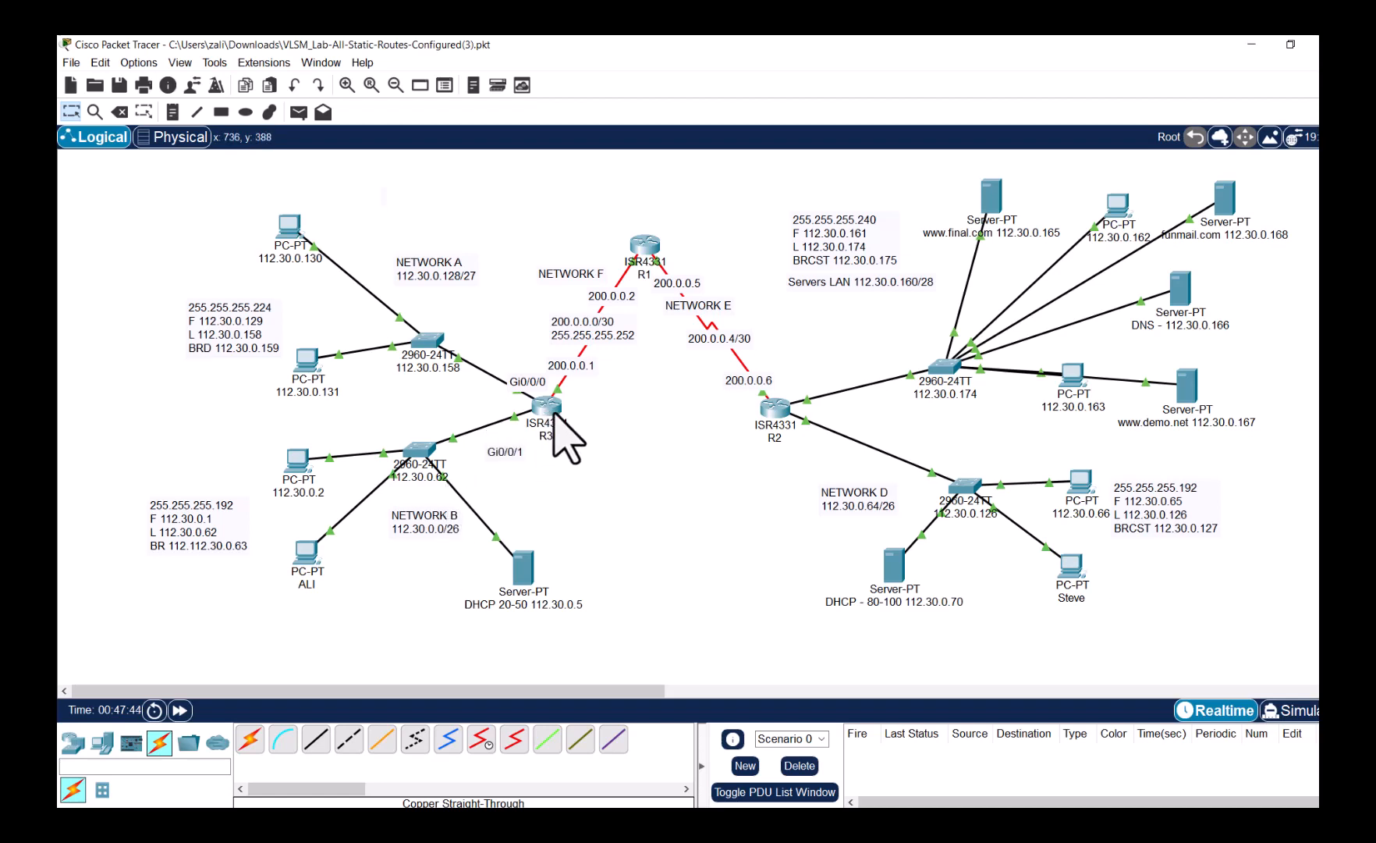
mouse_move(557, 424)
- Edit the NETWORK A note to read 'DHCP 140-150 112.30.0.128/27'
left_click(467, 274)
left_click(472, 273)
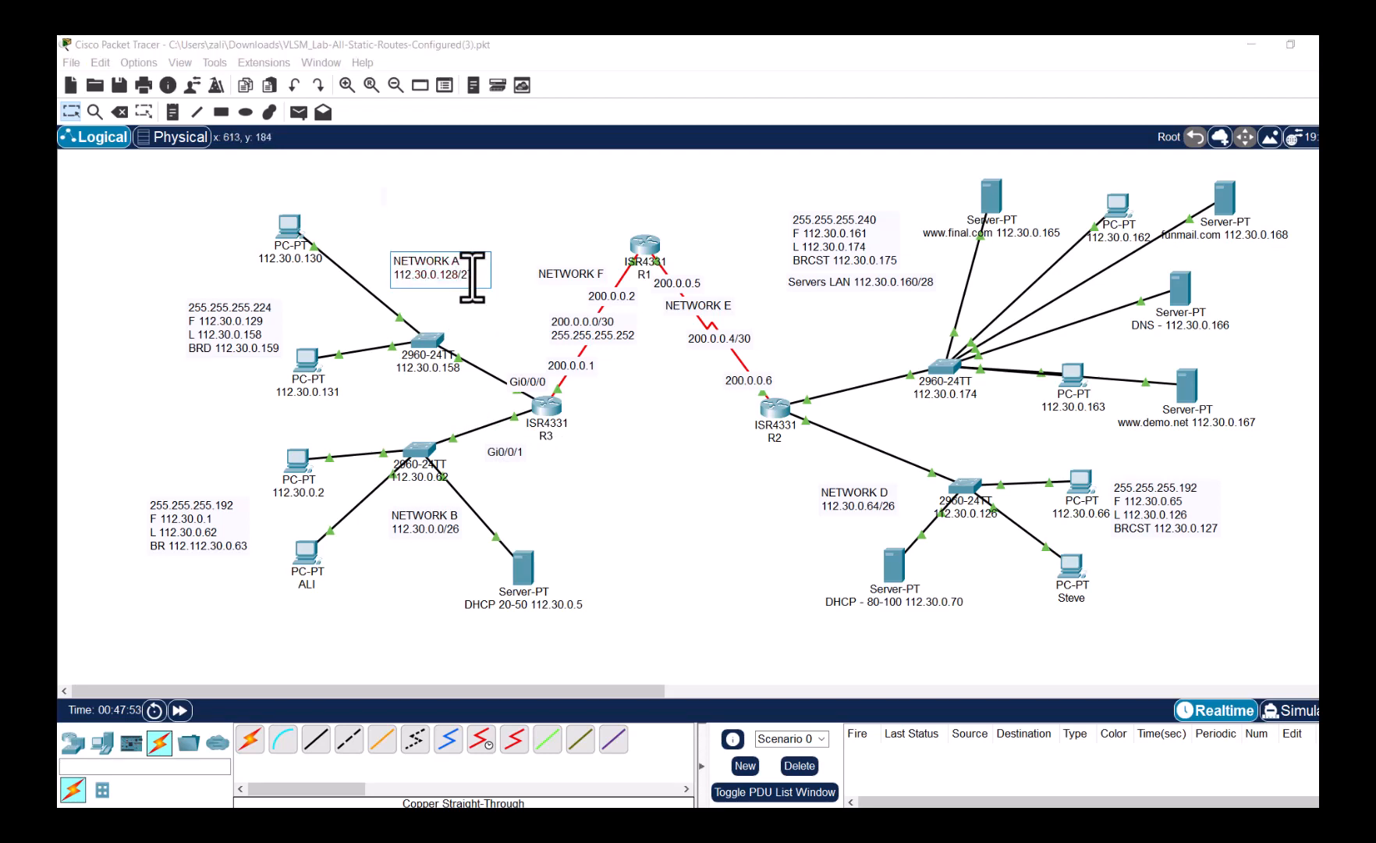
key("Return")
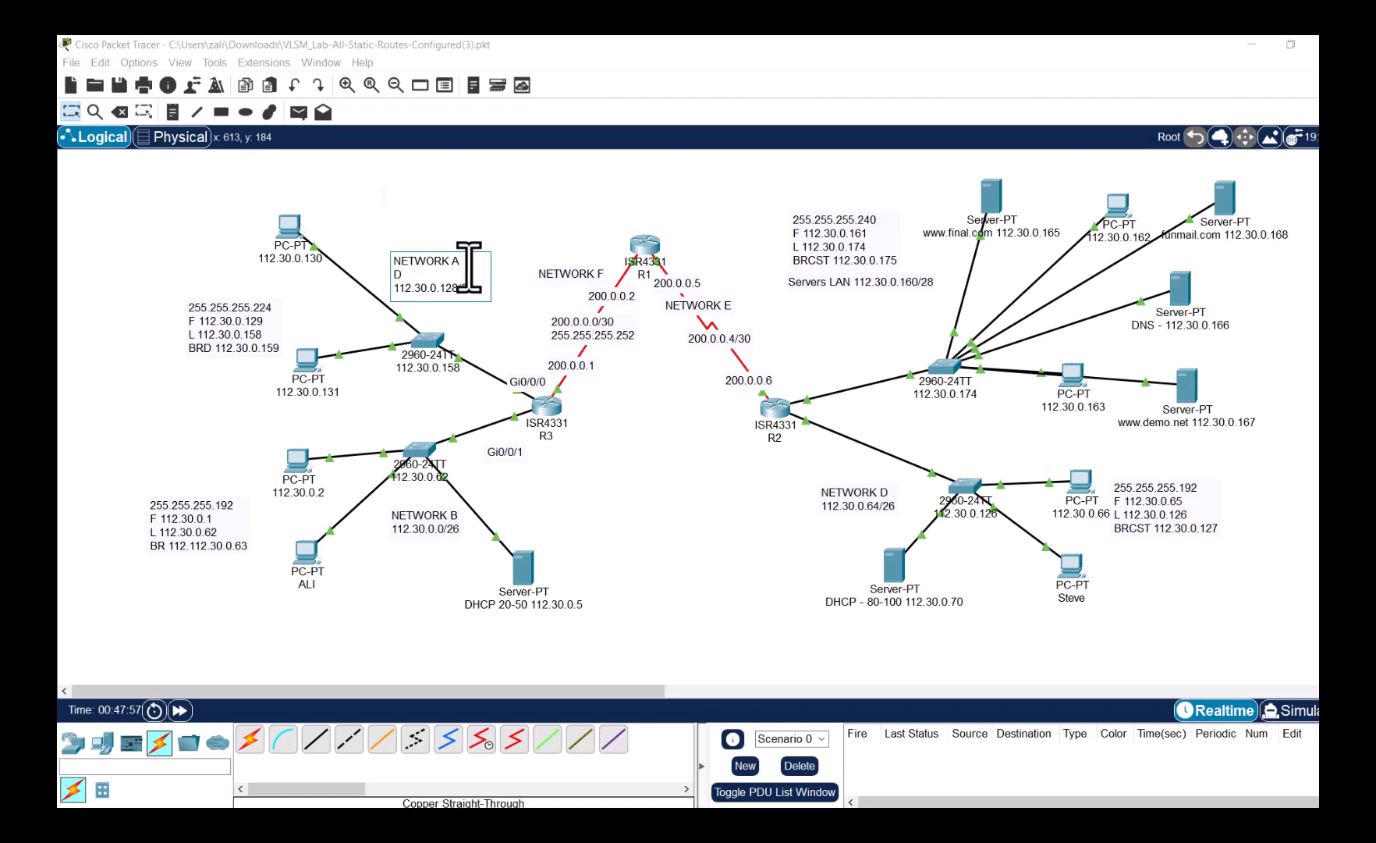
key("BackSpace")
key("BackSpace")
key("BackSpace")
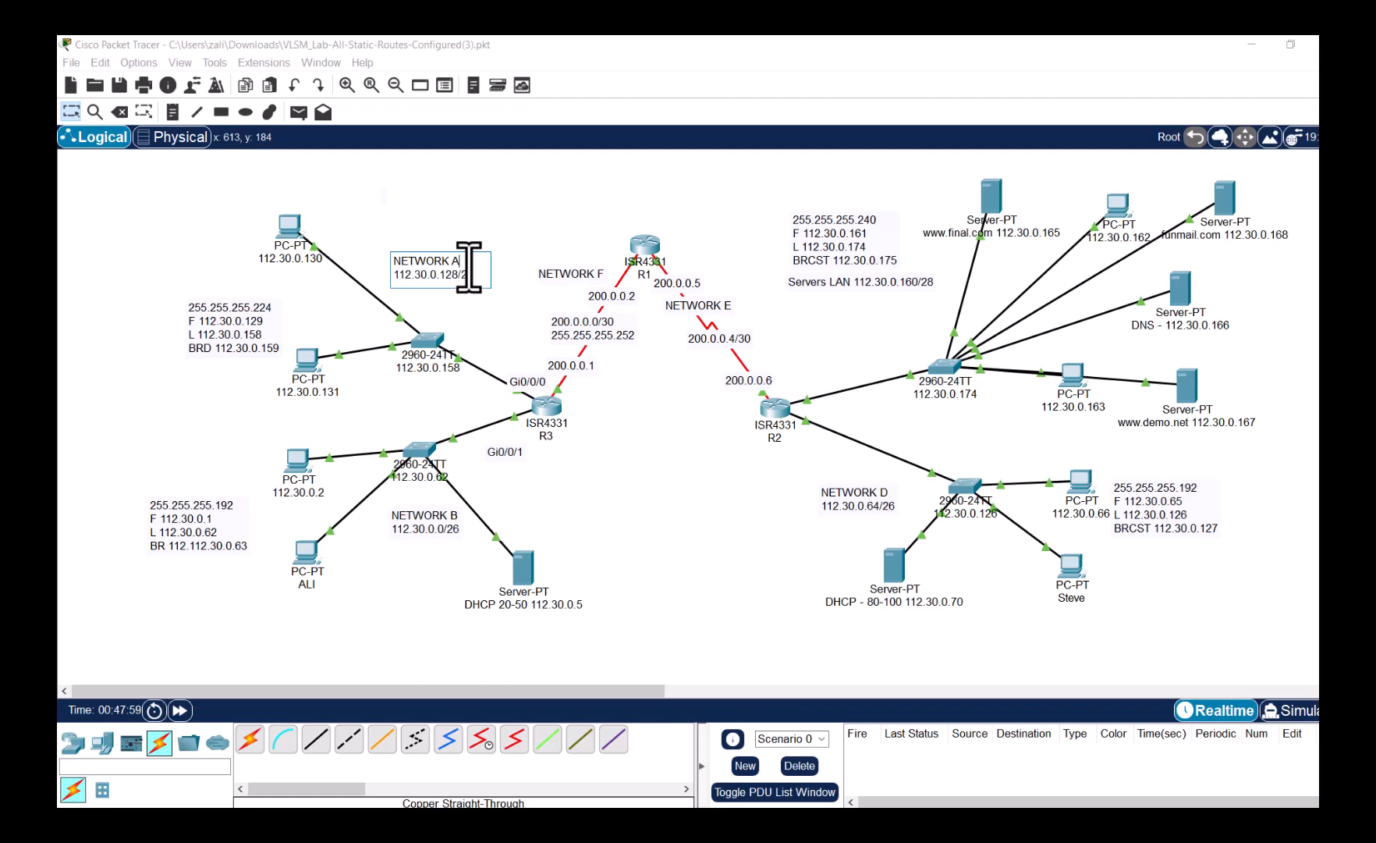
key("Return")
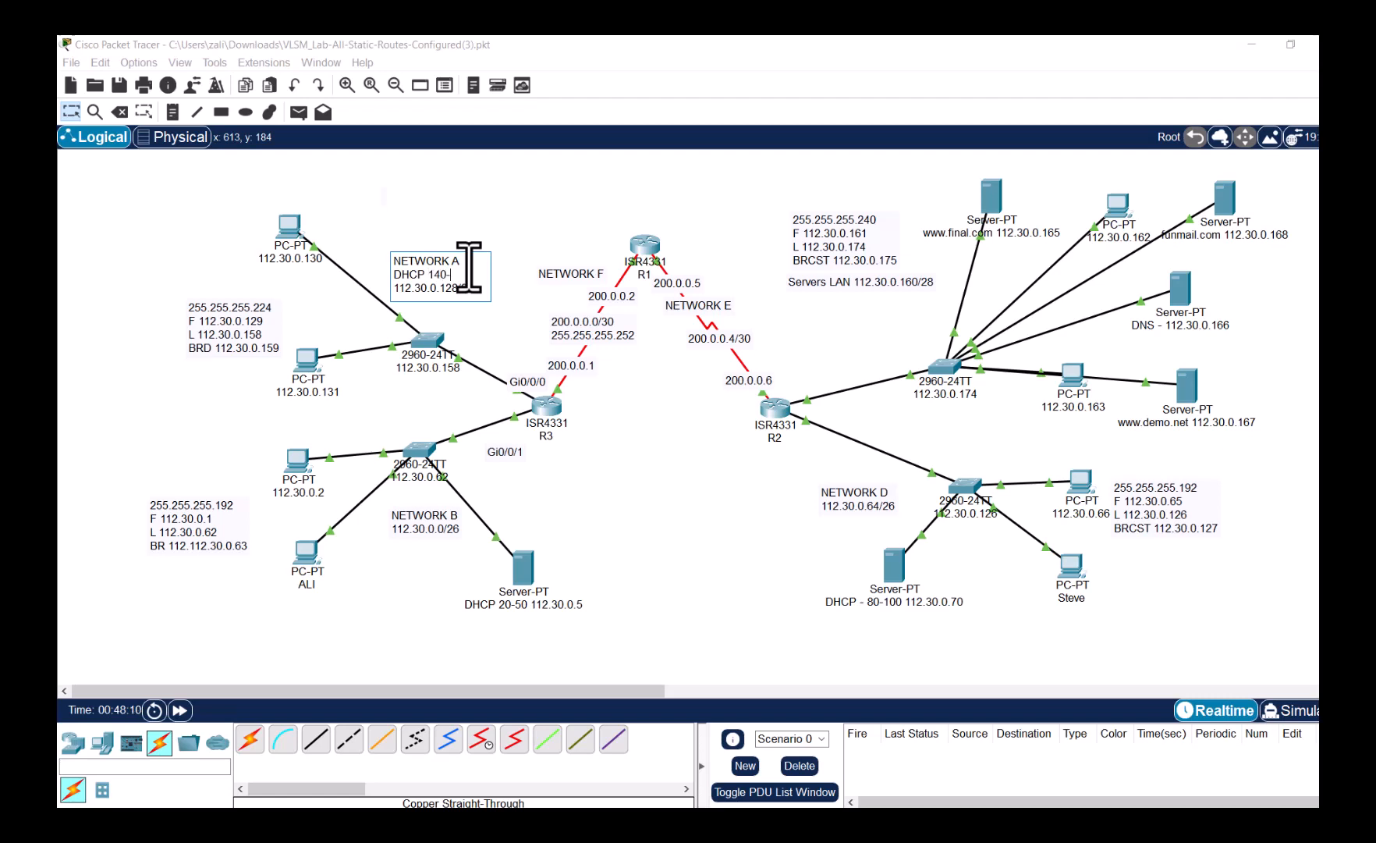
type("50")
left_click(670, 465)
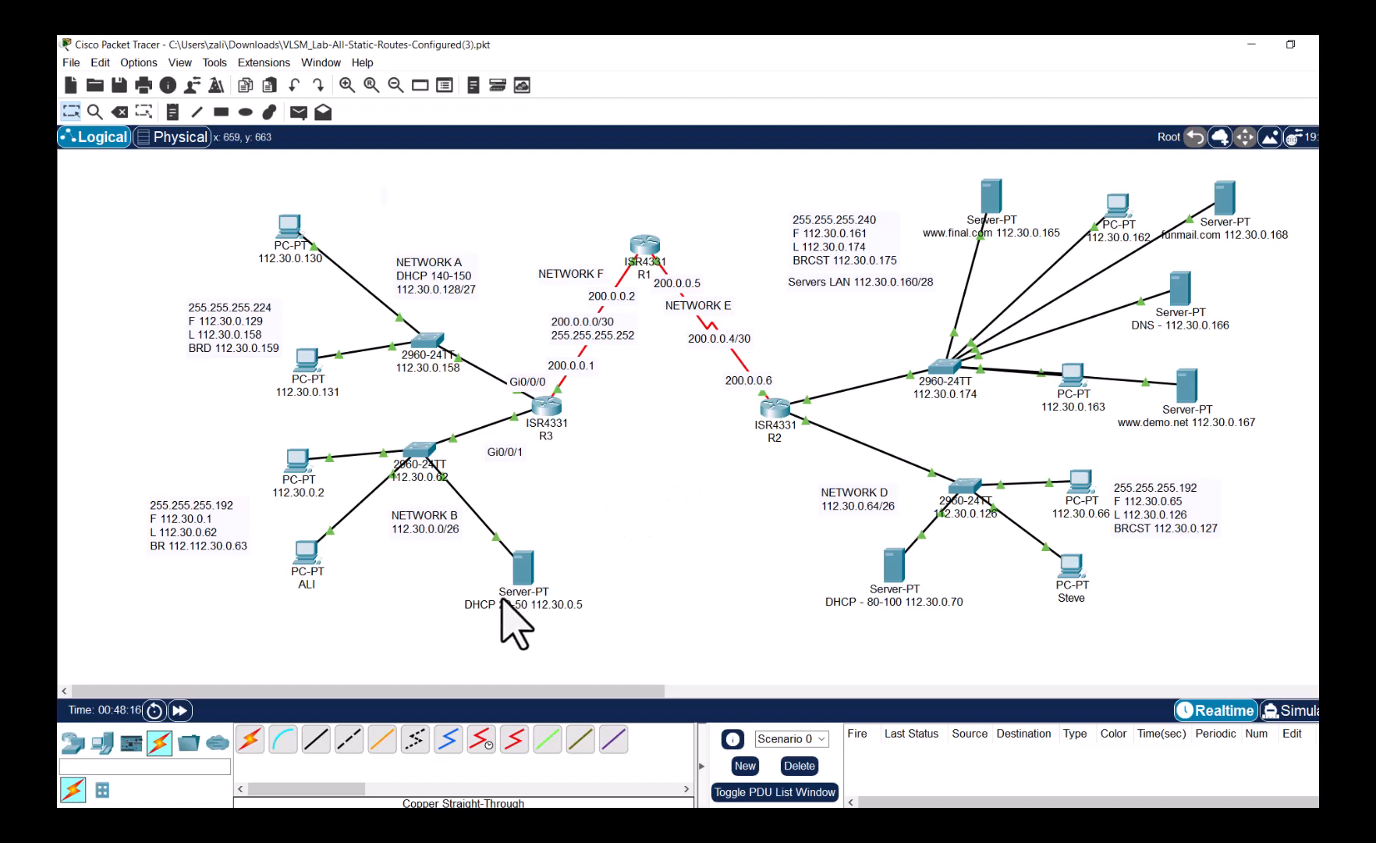
- Reposition the DHCP 20-50 server slightly higher, just above its label
left_click_drag(522, 577, 548, 551)
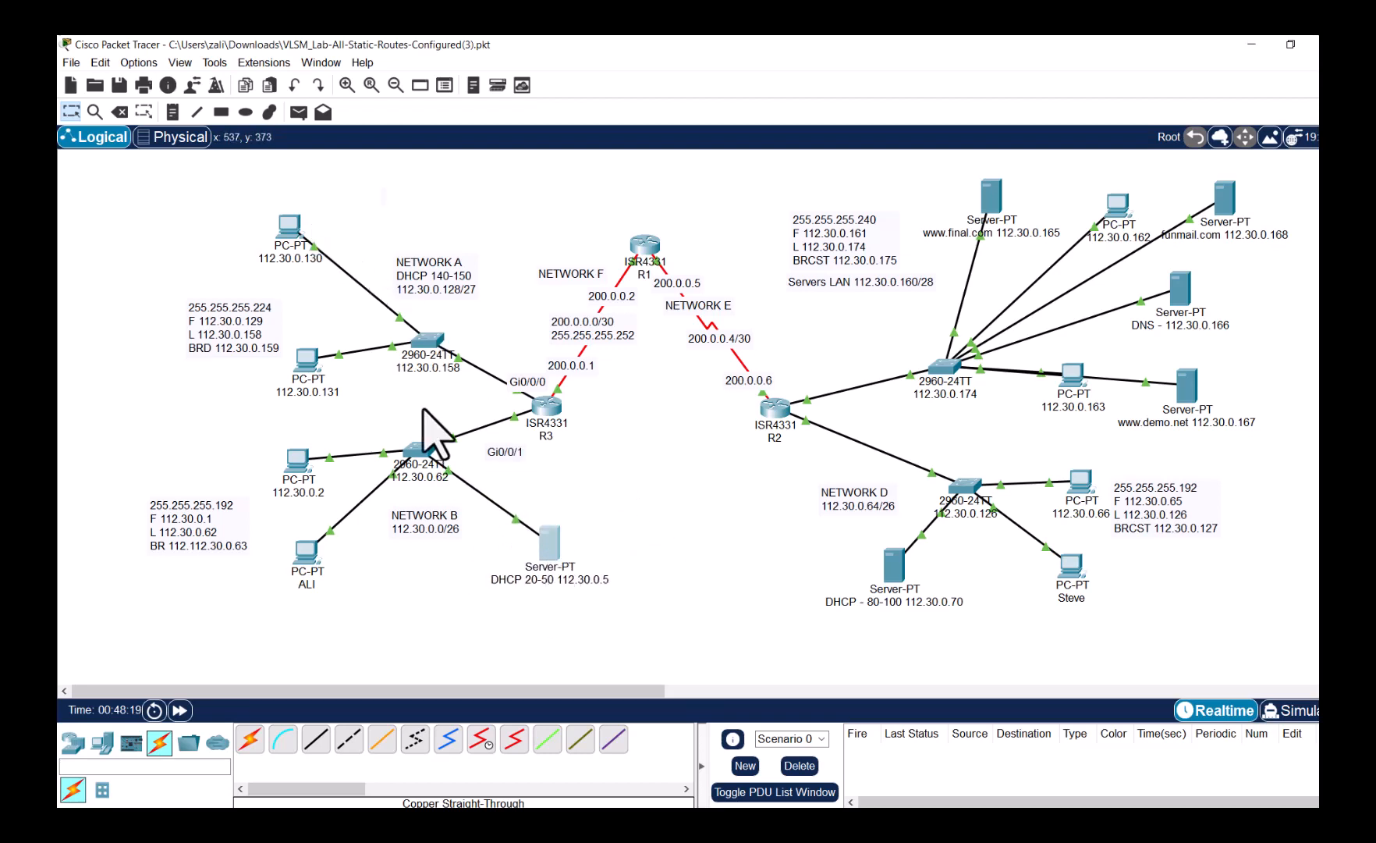
left_click_drag(554, 551, 517, 561)
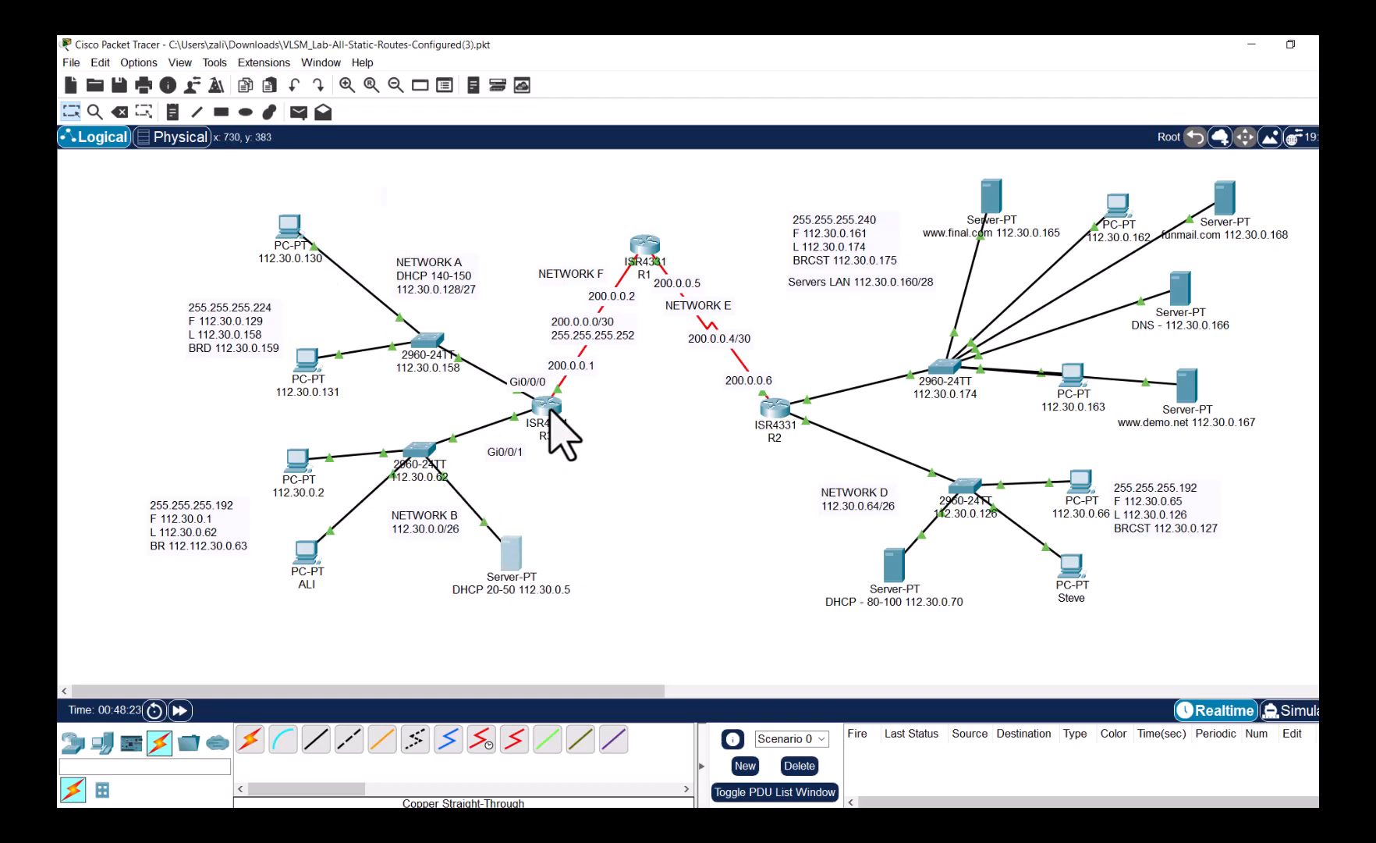
mouse_move(505, 556)
left_mouse_down()
mouse_move(525, 520)
mouse_move(518, 530)
left_mouse_up()
- Fill in DHCP pool NetA: gateway 112.30.0.129, start 112.30.0.140, mask 255.255.255.224, 10 users
left_click(533, 533)
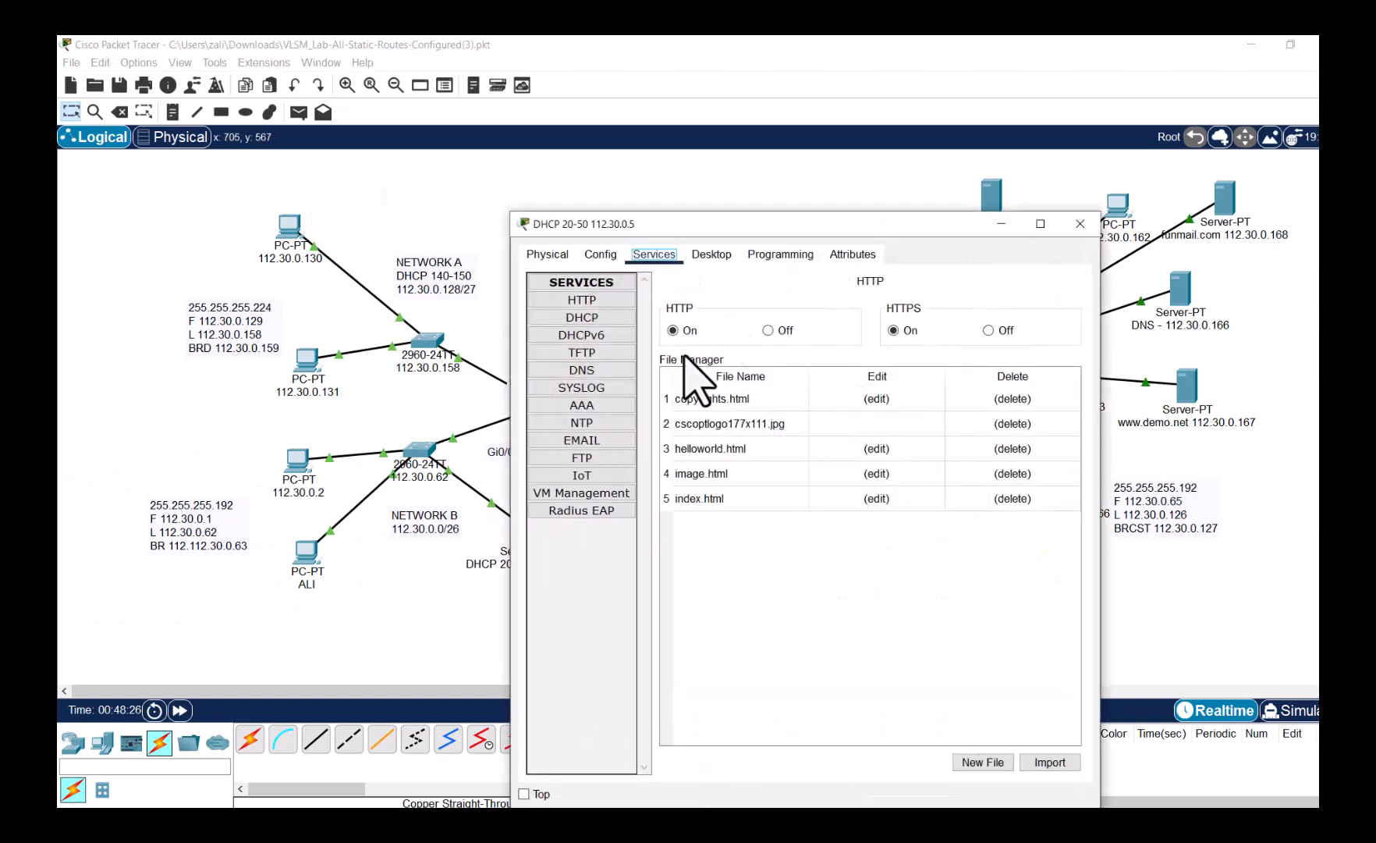
left_click(598, 320)
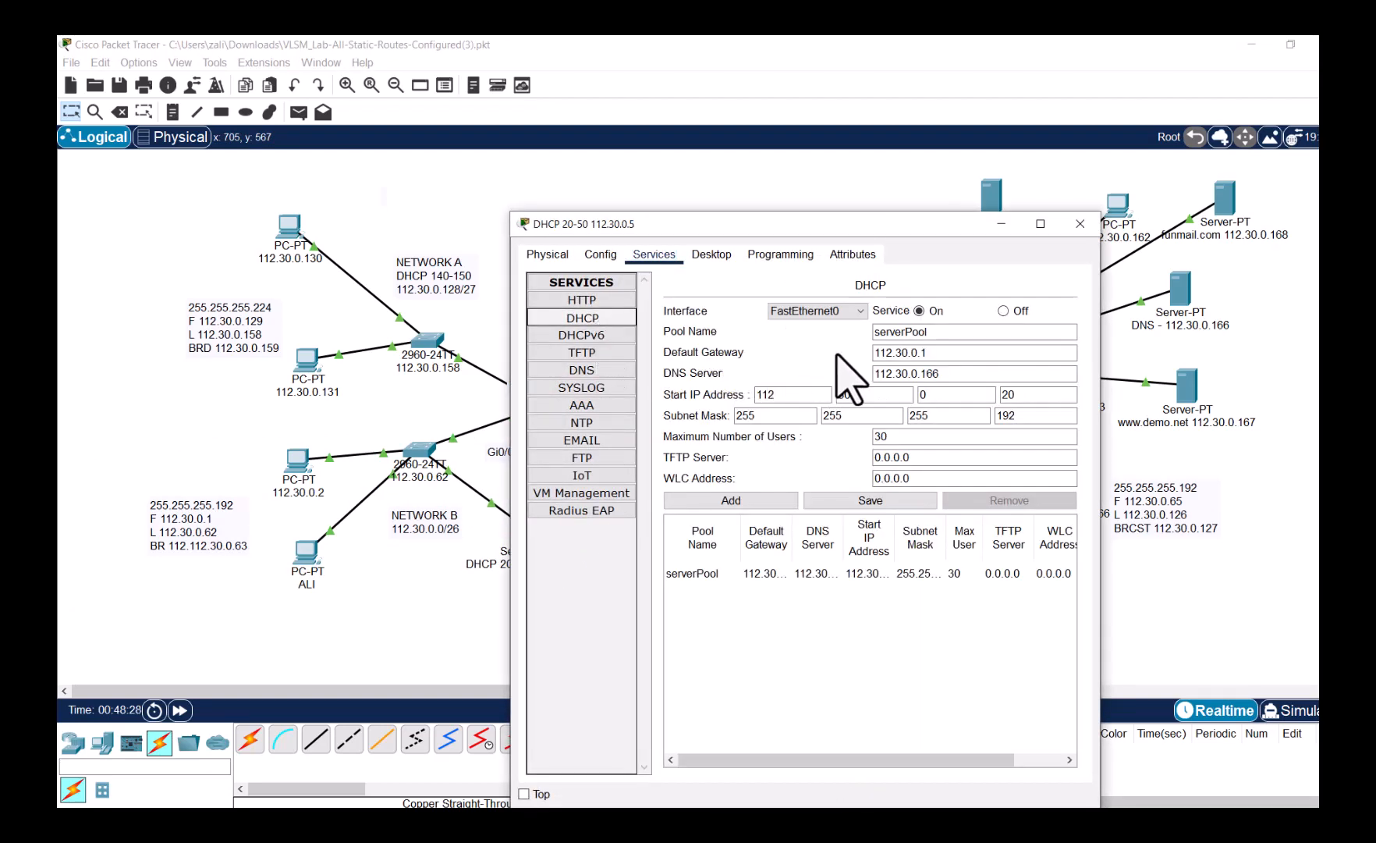
double_click(894, 334)
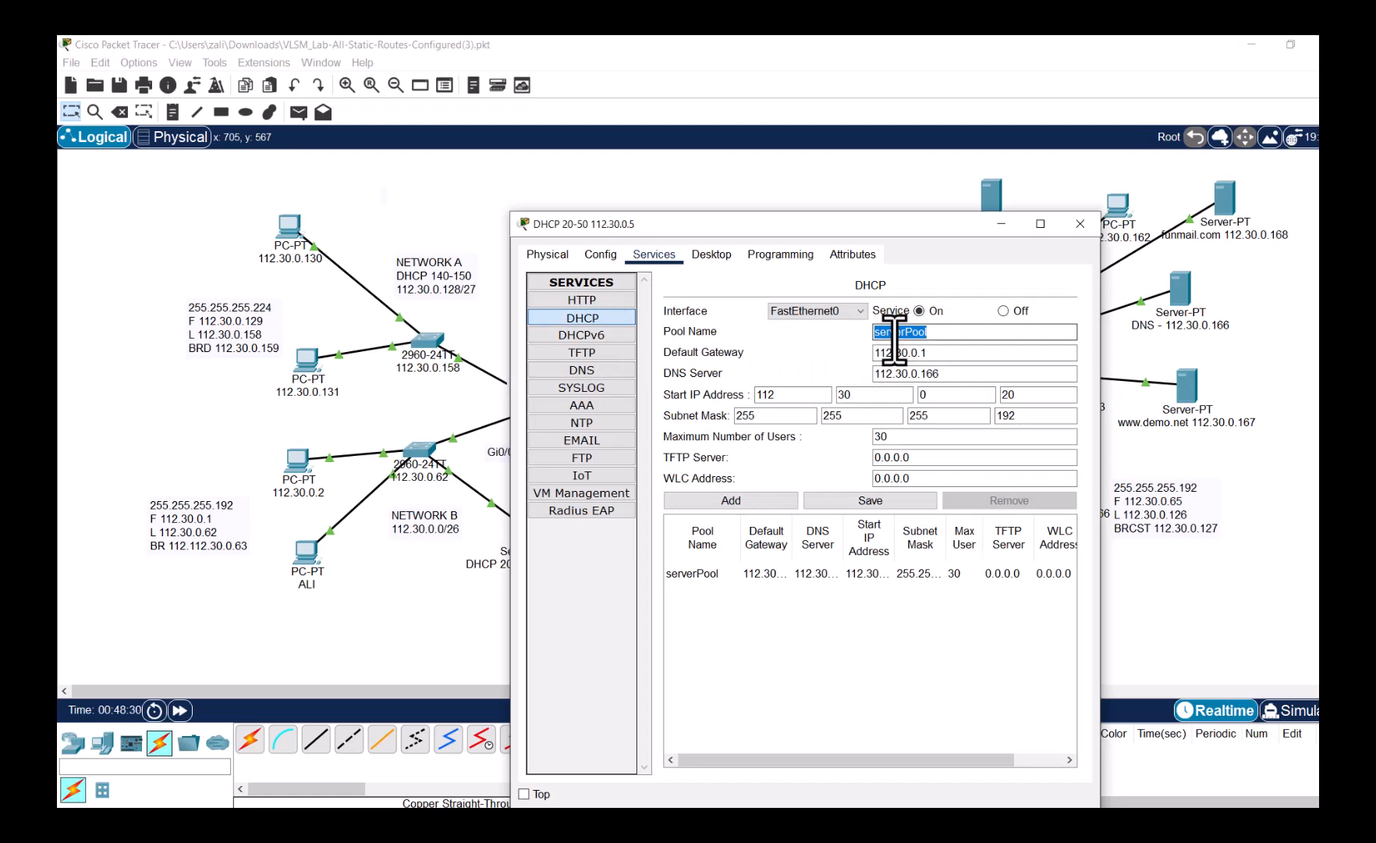
type("Net")
key("Tab")
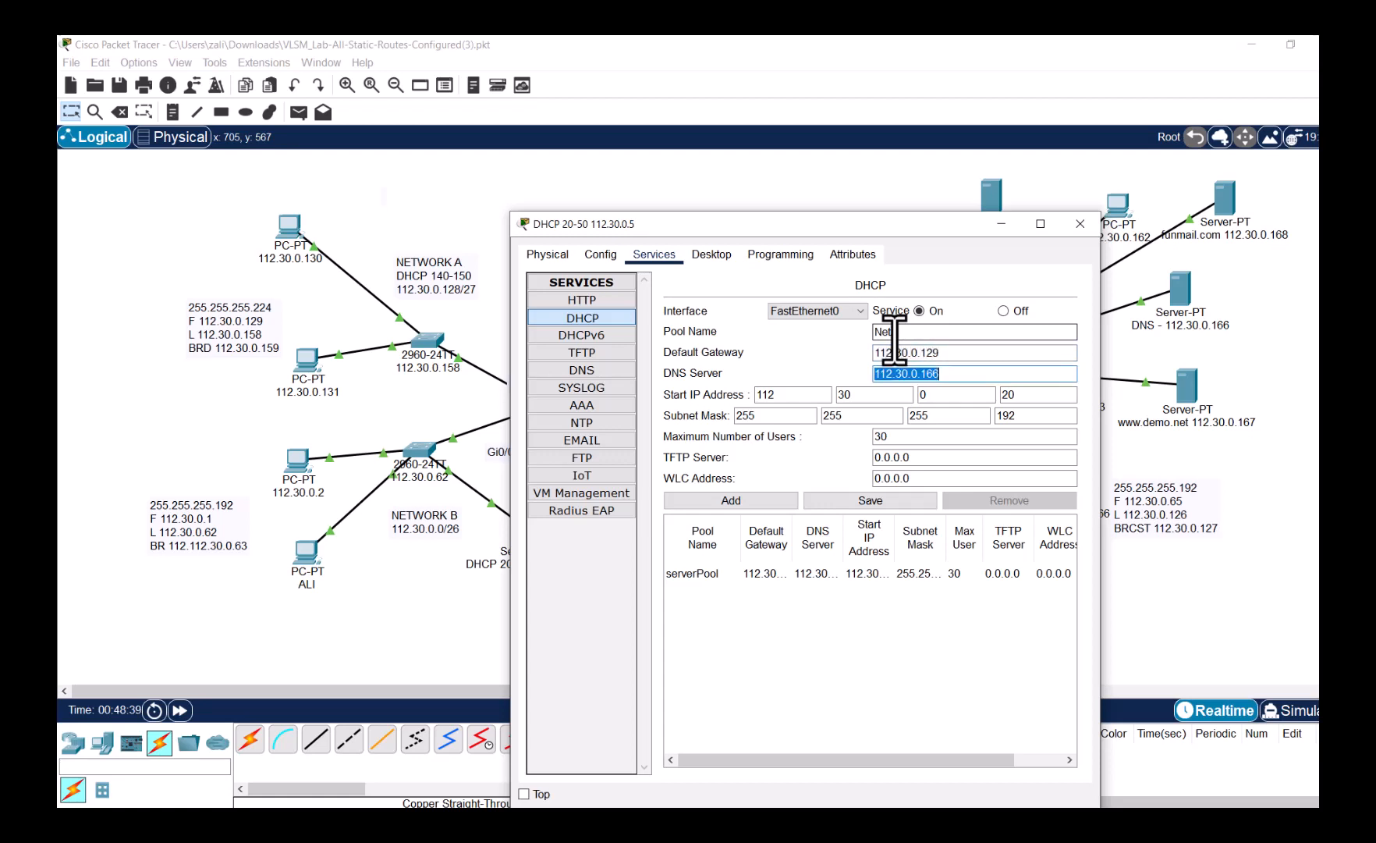
key("Tab")
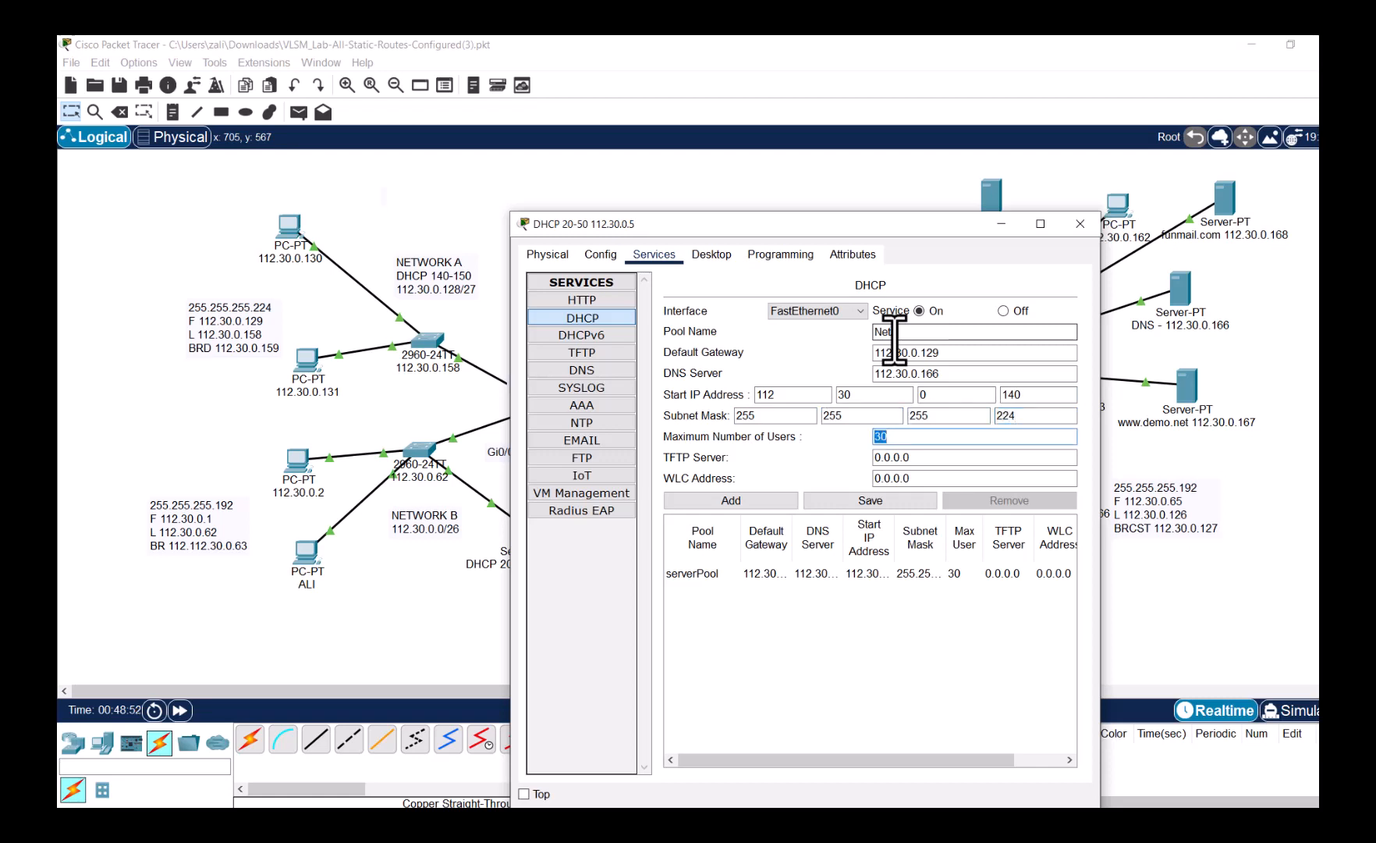
type("A")
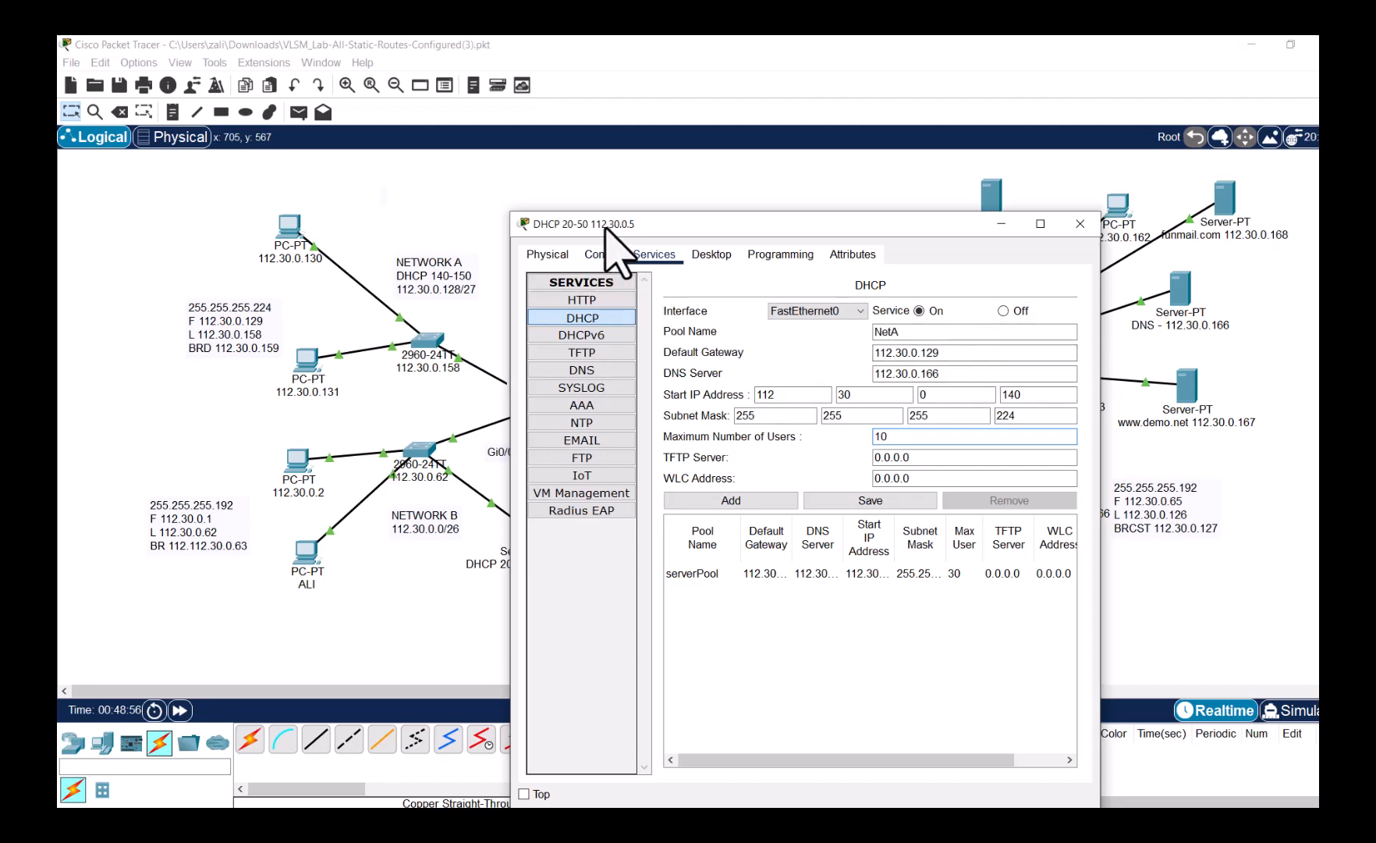
- Review the NetA pool values, add the pool to the server, and confirm its entry
left_click_drag(605, 226, 693, 169)
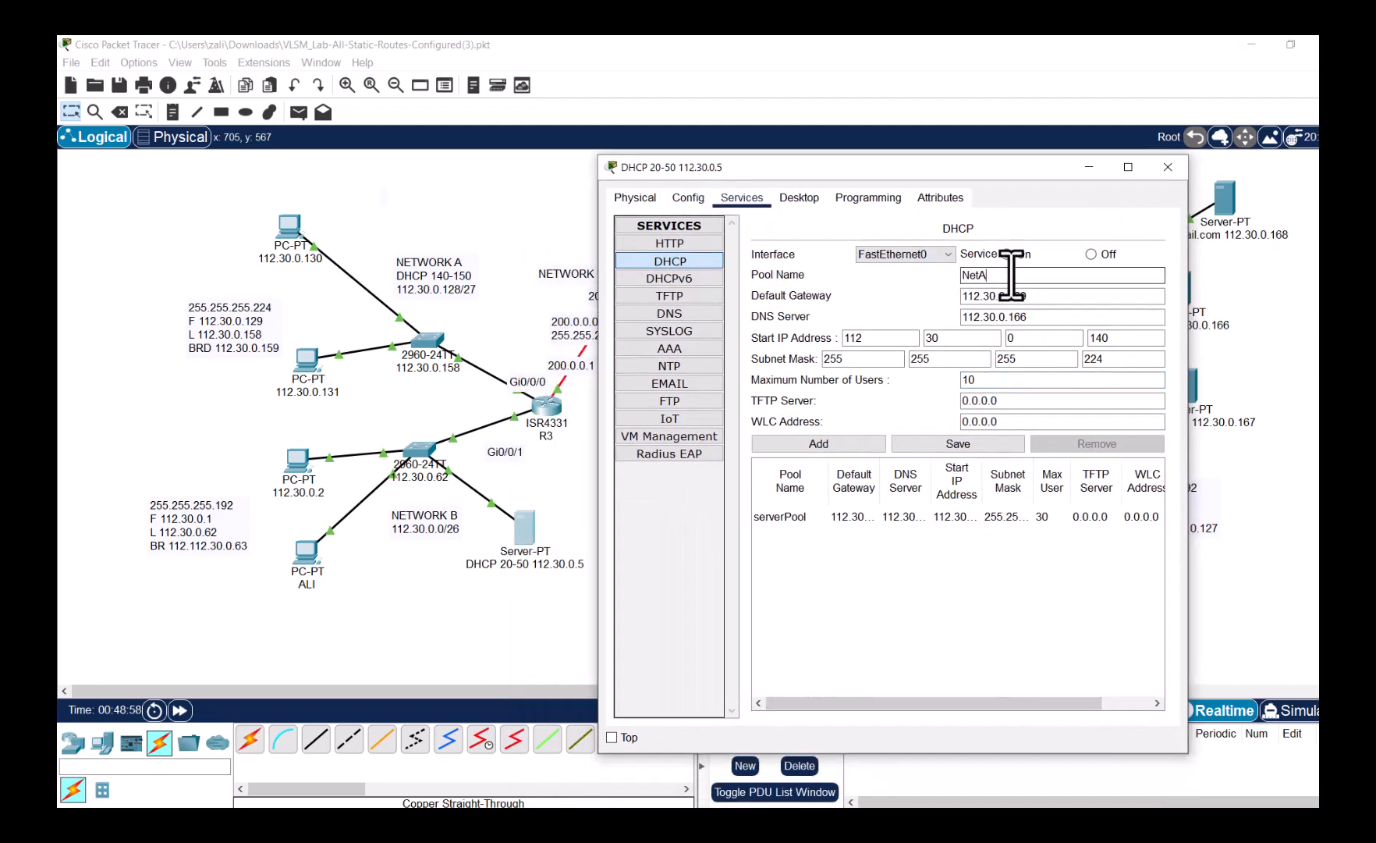
double_click(971, 275)
left_click_drag(1045, 296, 944, 318)
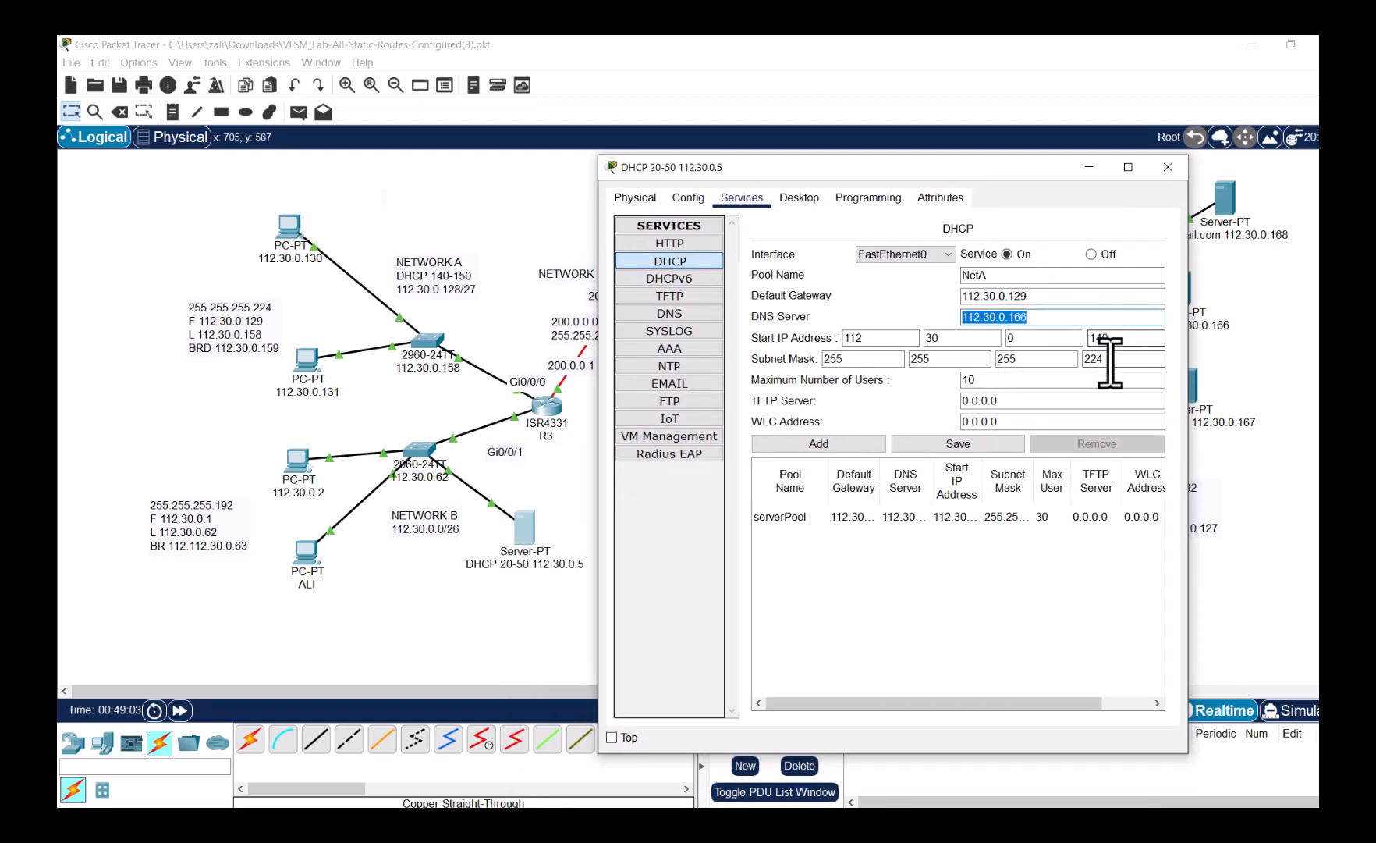
left_click_drag(1161, 359, 1094, 338)
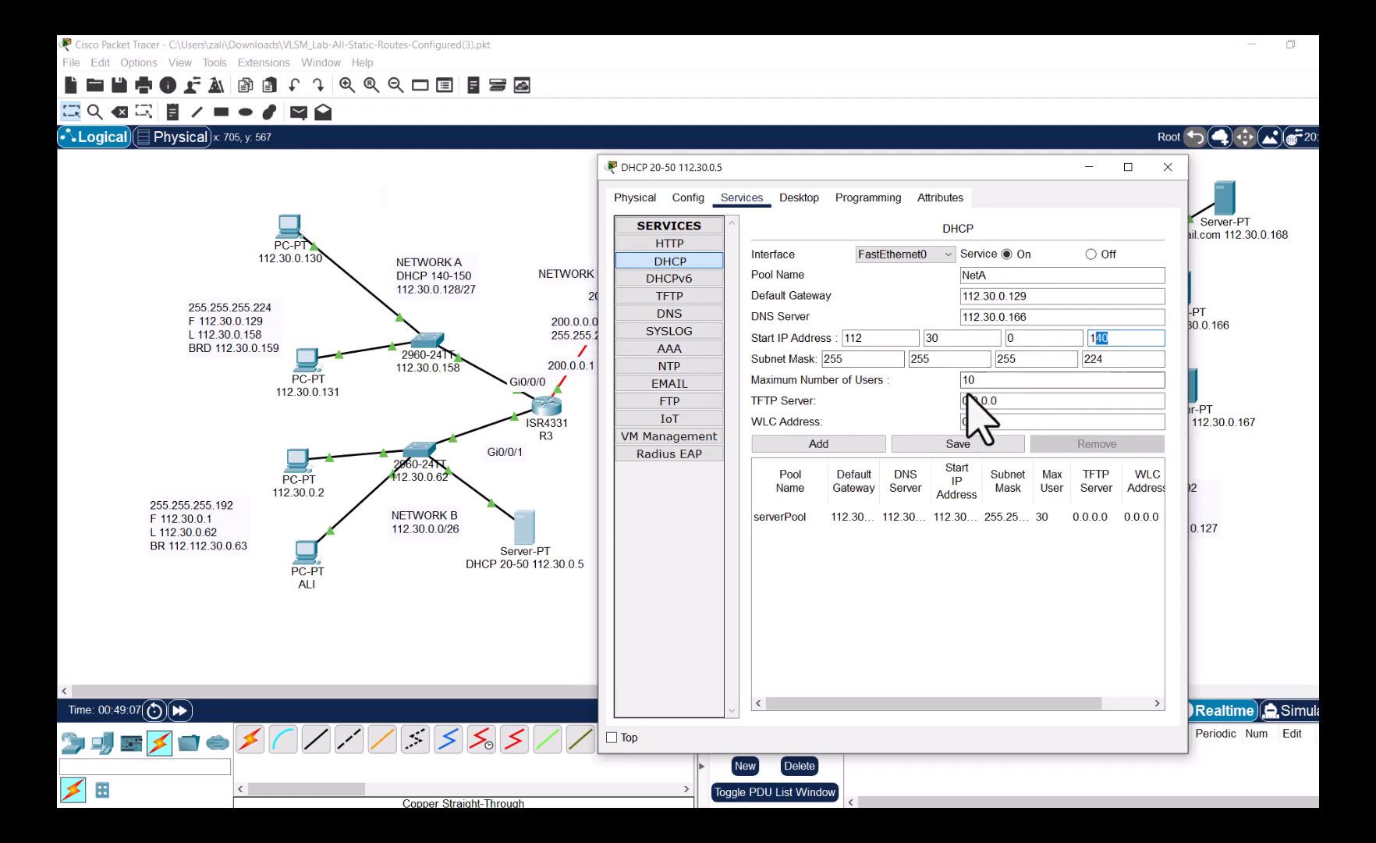
left_click_drag(977, 381, 949, 382)
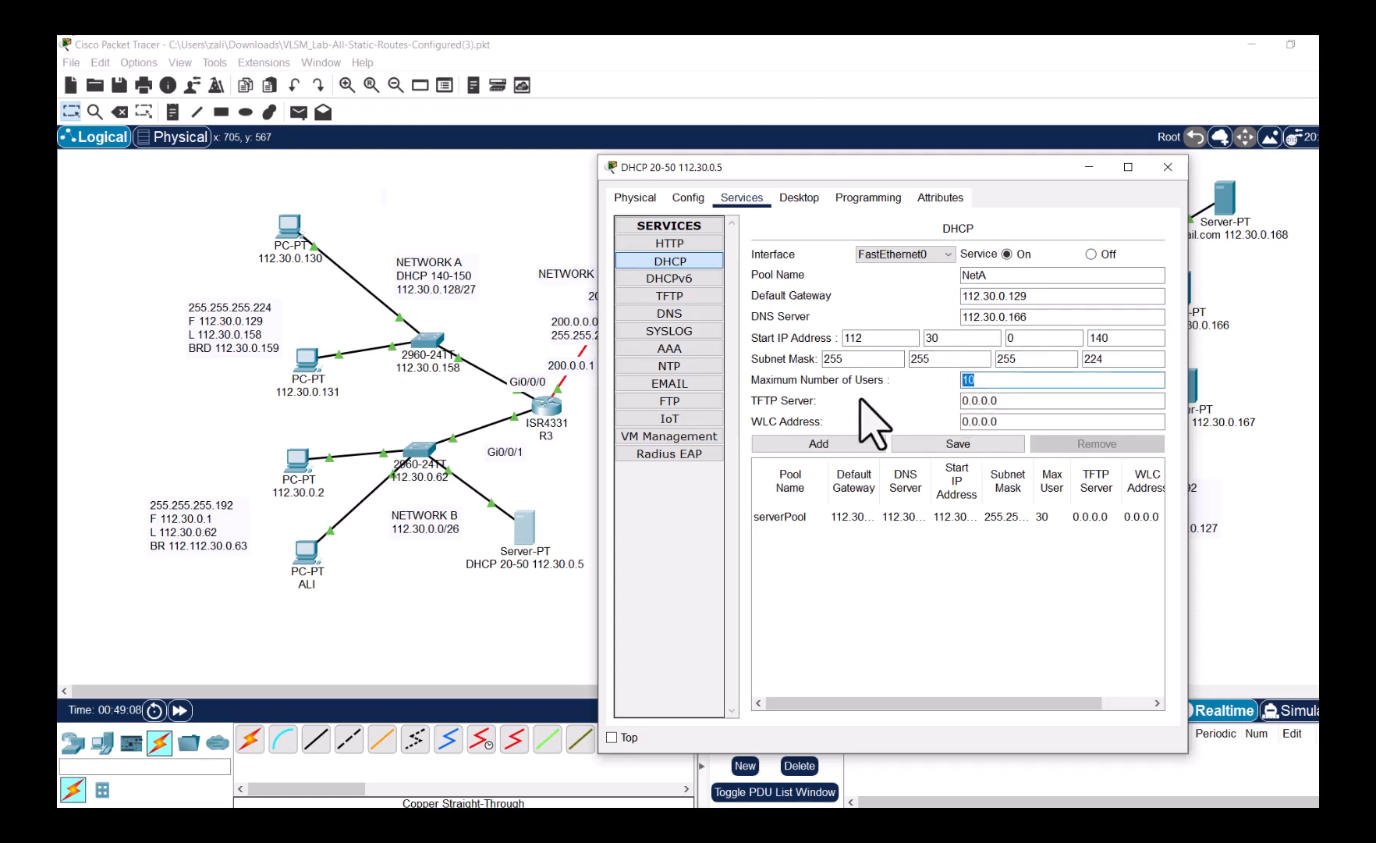
left_click(865, 342)
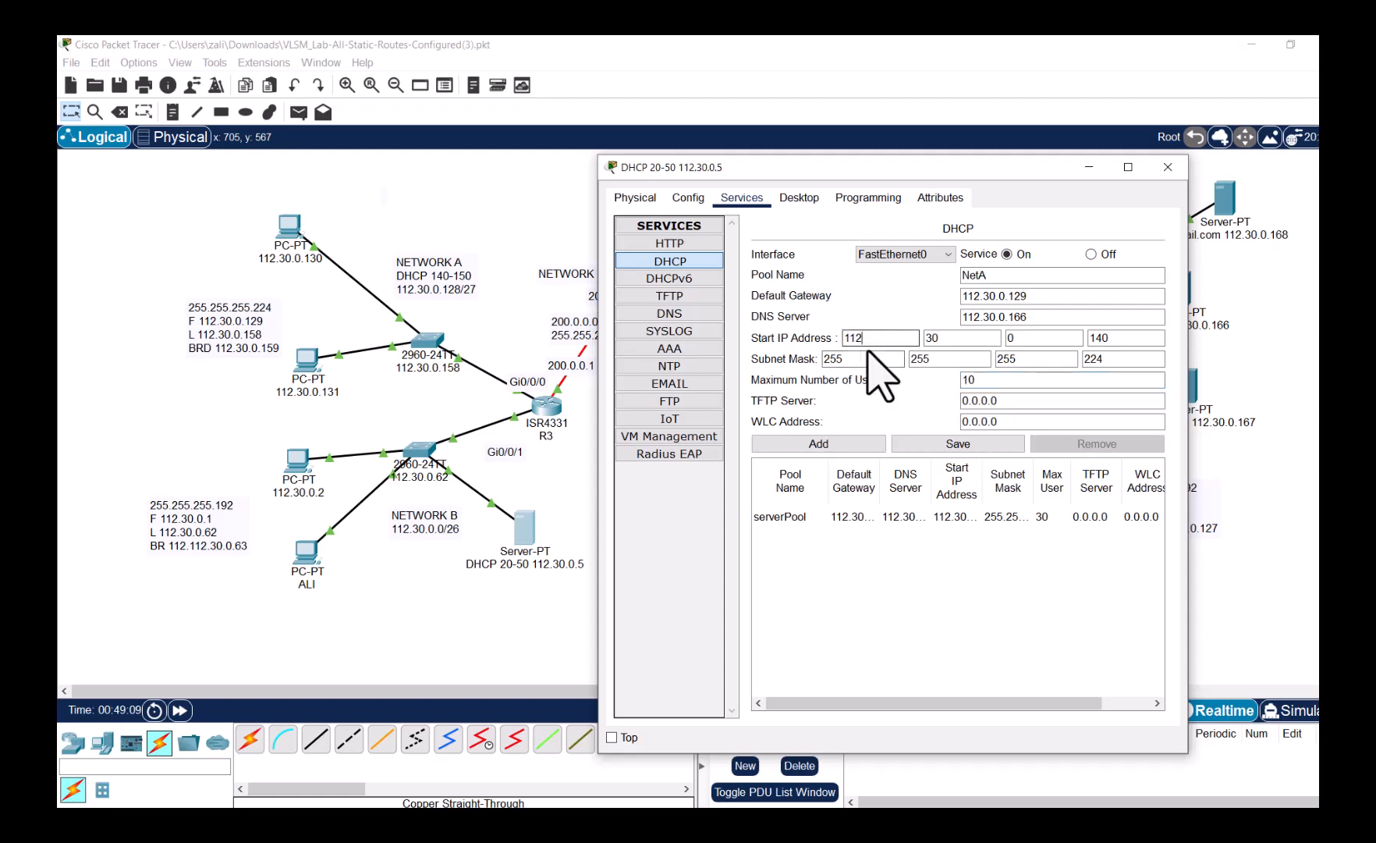
left_click(1085, 360)
left_click(856, 443)
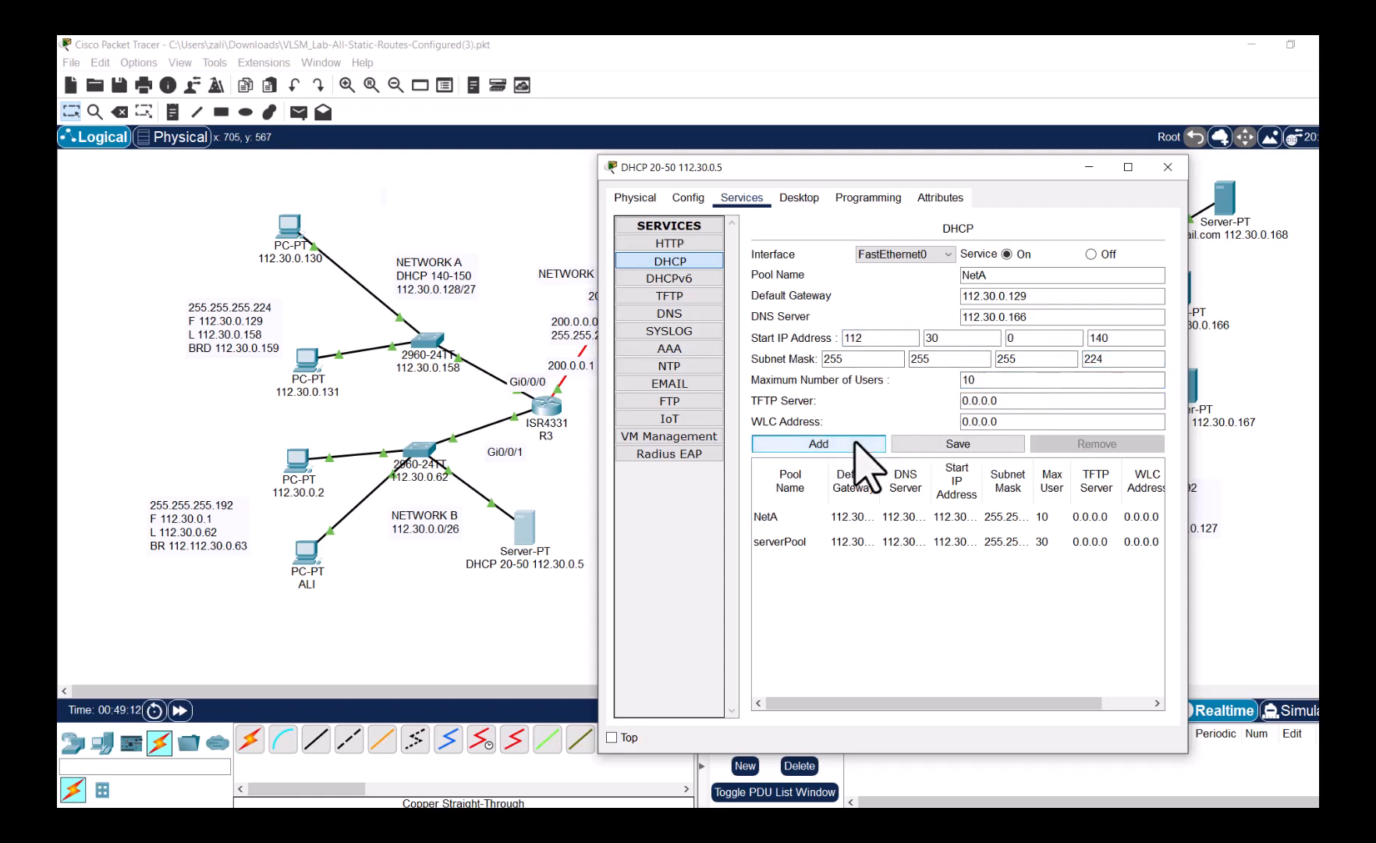
left_click(782, 519)
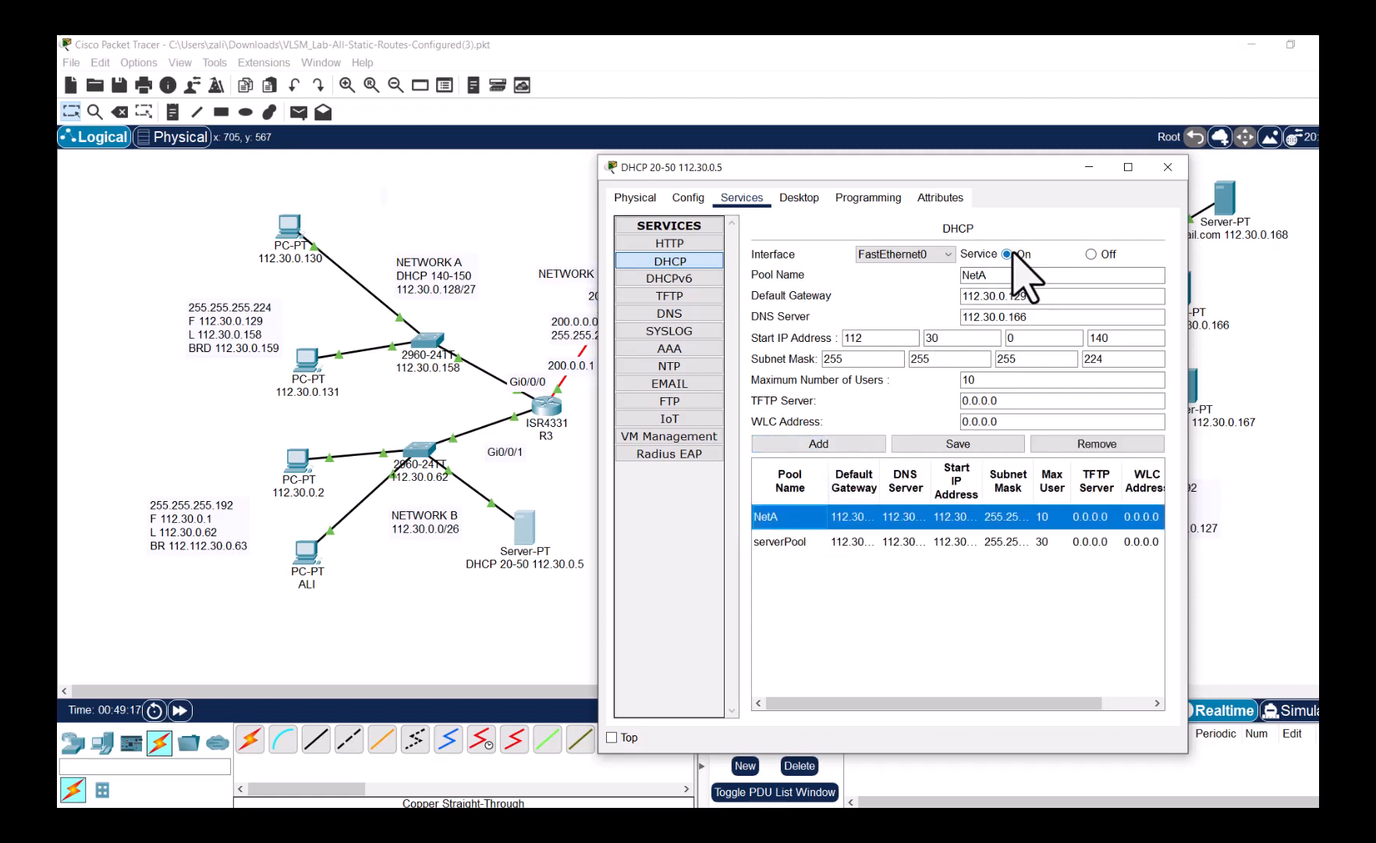
left_click(1168, 167)
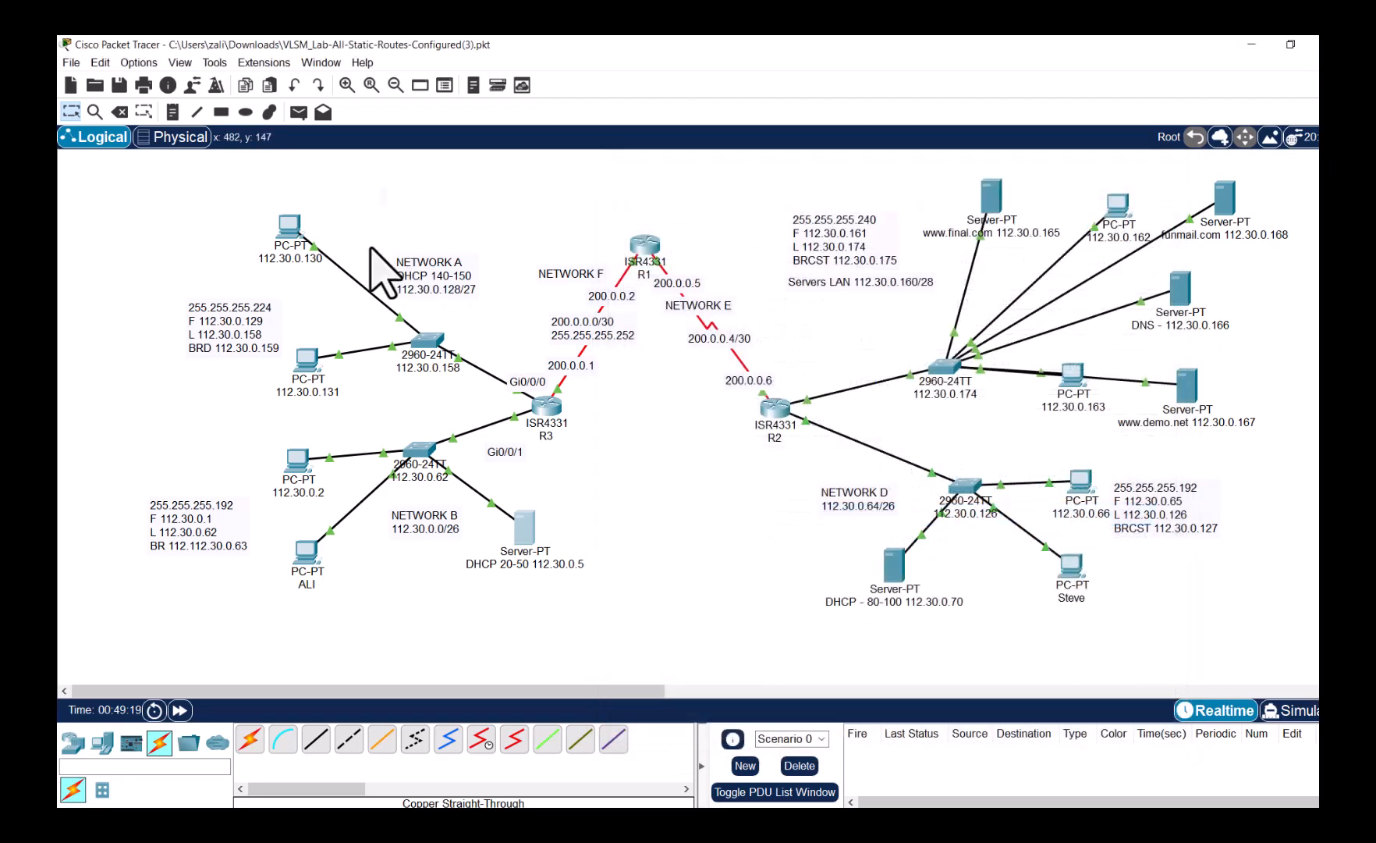
- Switch PC 112.30.0.130 to DHCP; the request fails, leaving APIPA address 169.254.90.209
left_click(290, 227)
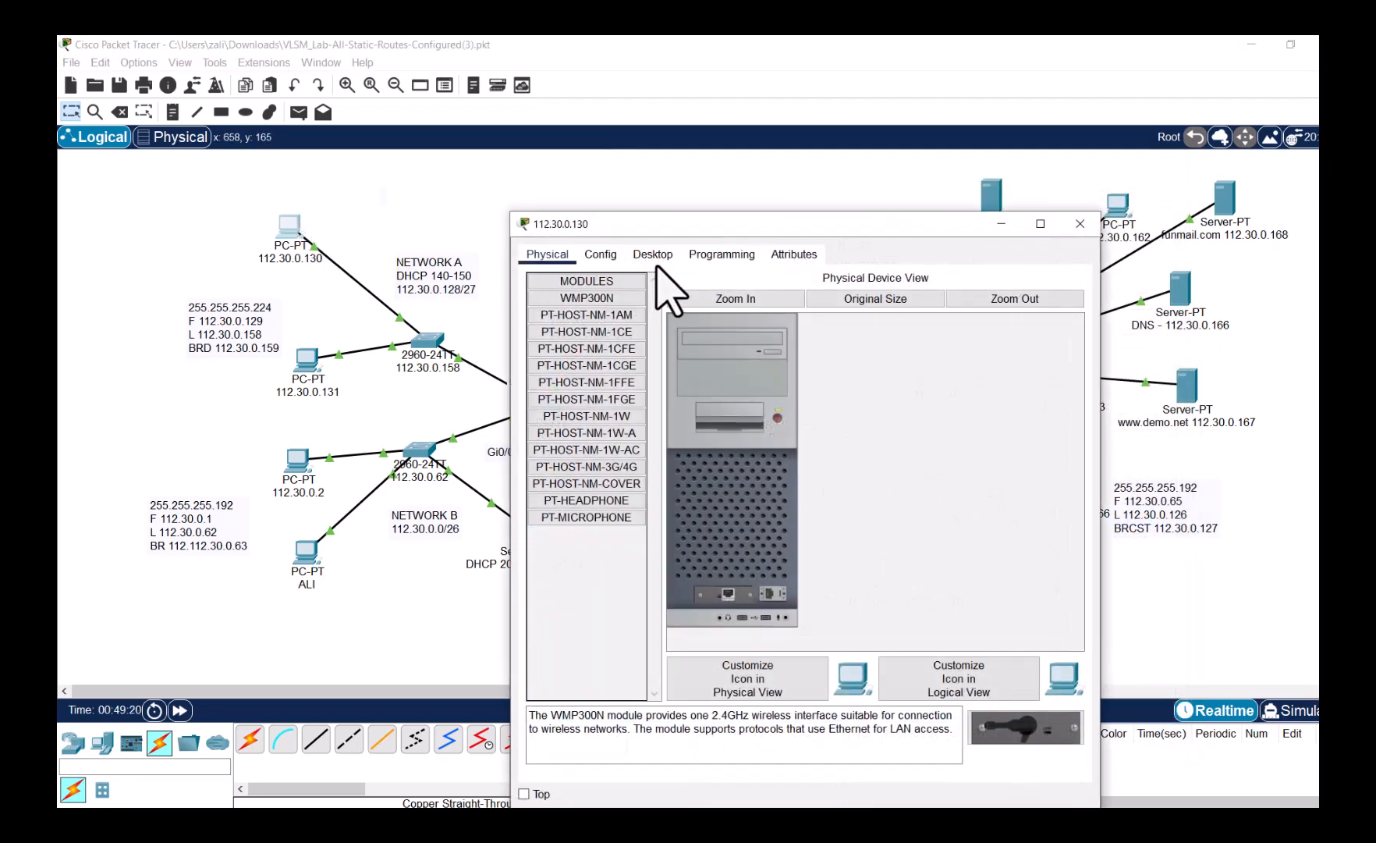
left_click(664, 265)
left_click(593, 320)
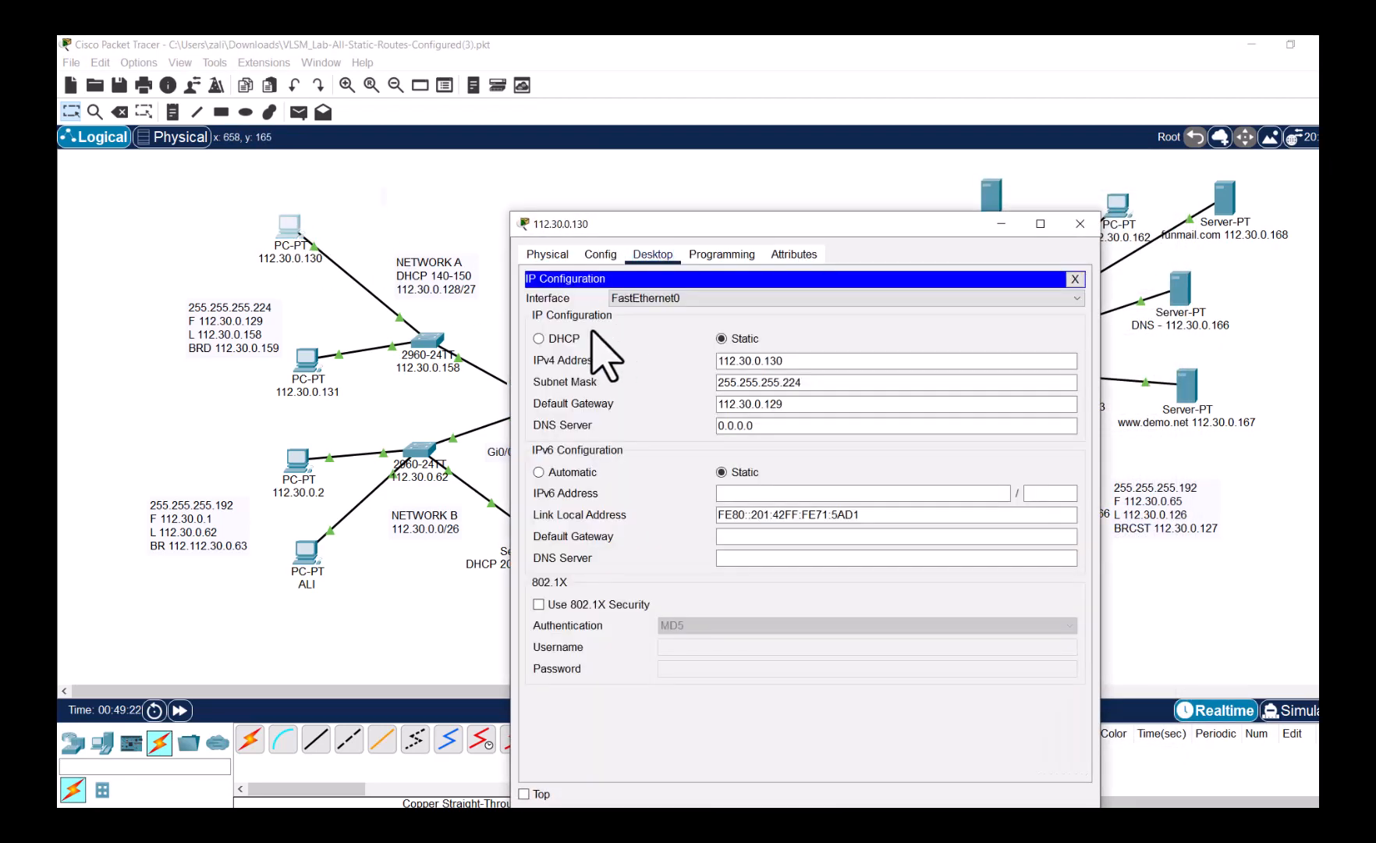
left_click(539, 339)
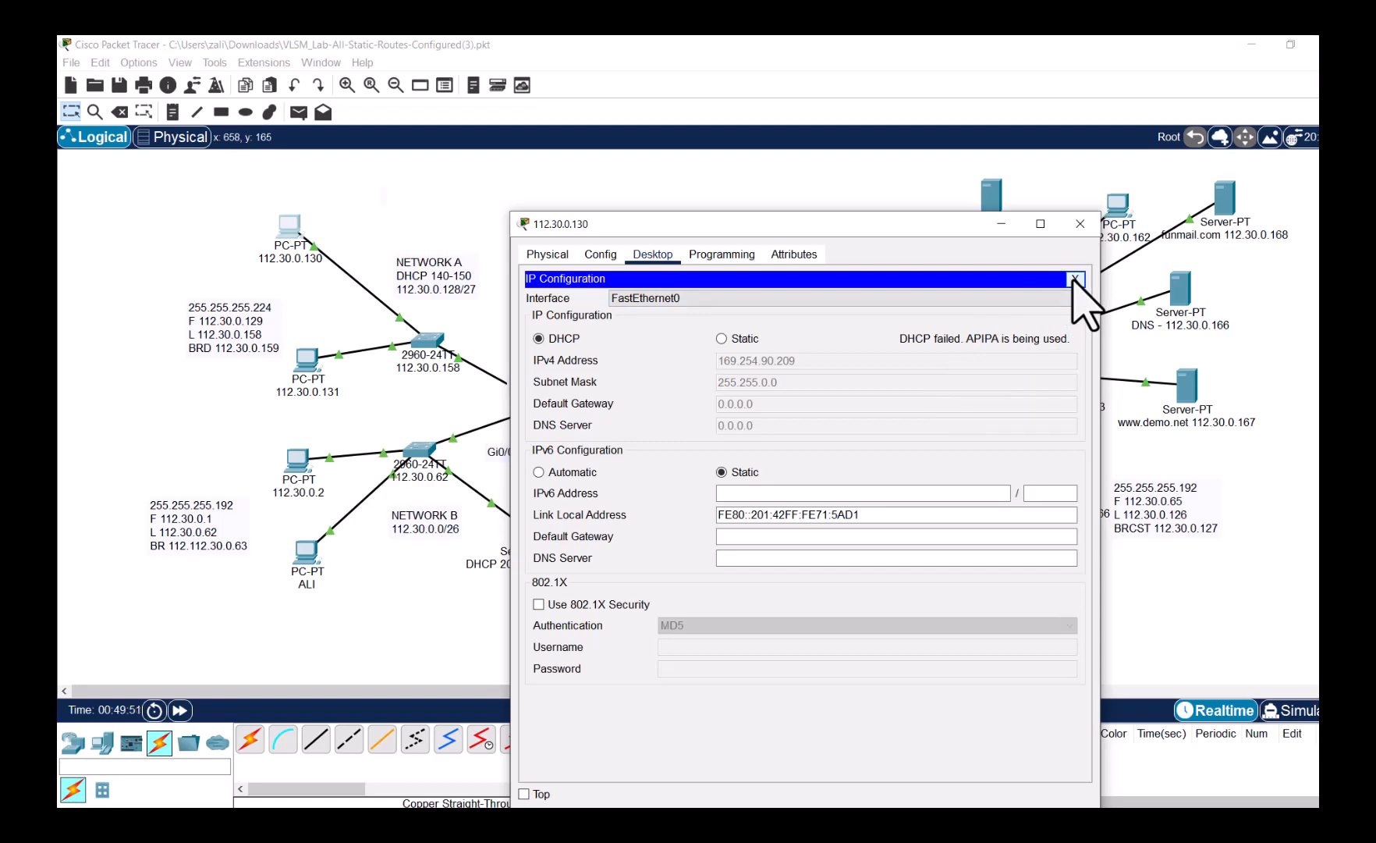
left_click(1074, 279)
left_click(1080, 223)
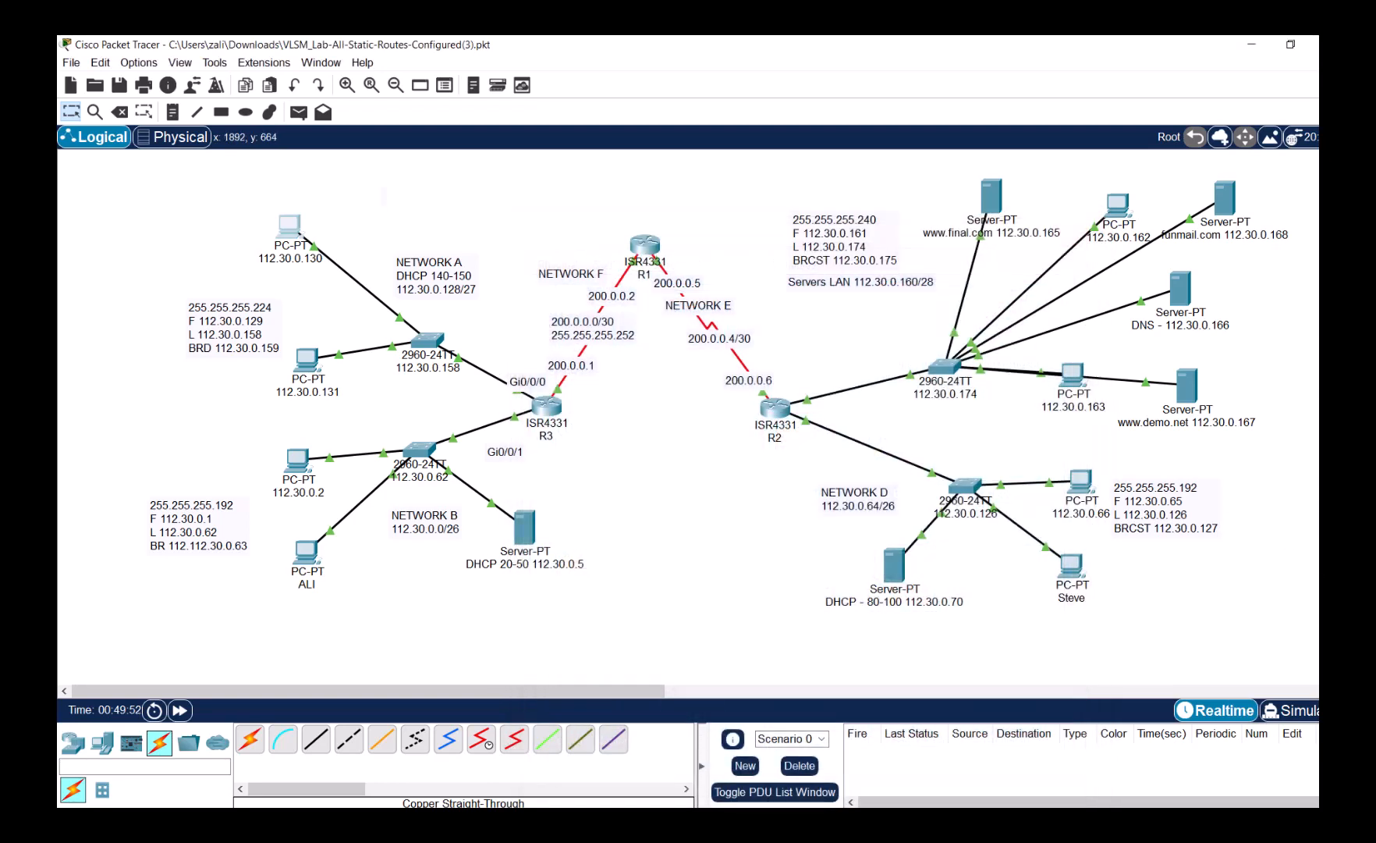
- In Simulation mode, set PC 112.30.0.131 to obtain its address by DHCP
left_click(1287, 710)
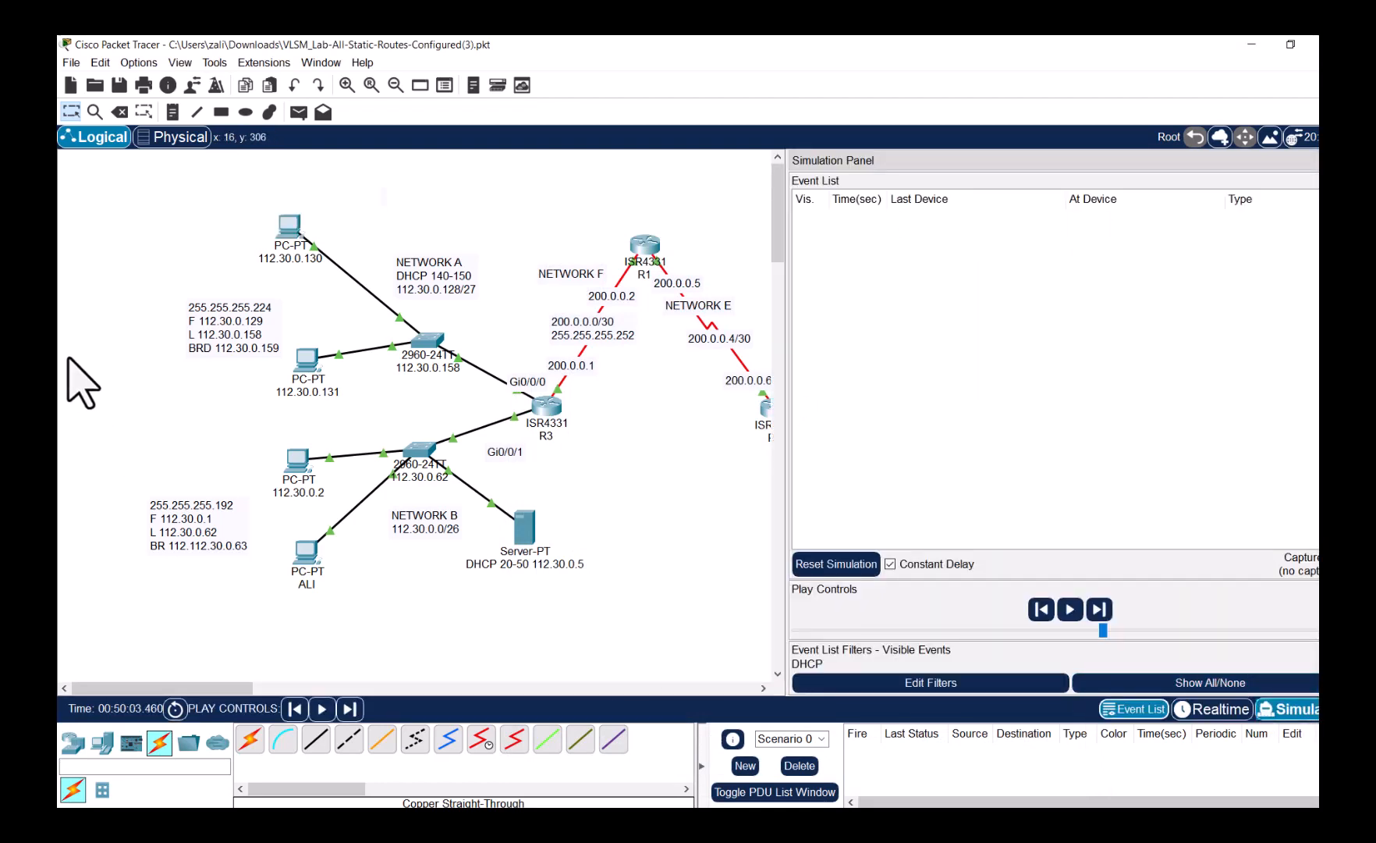
left_click(303, 357)
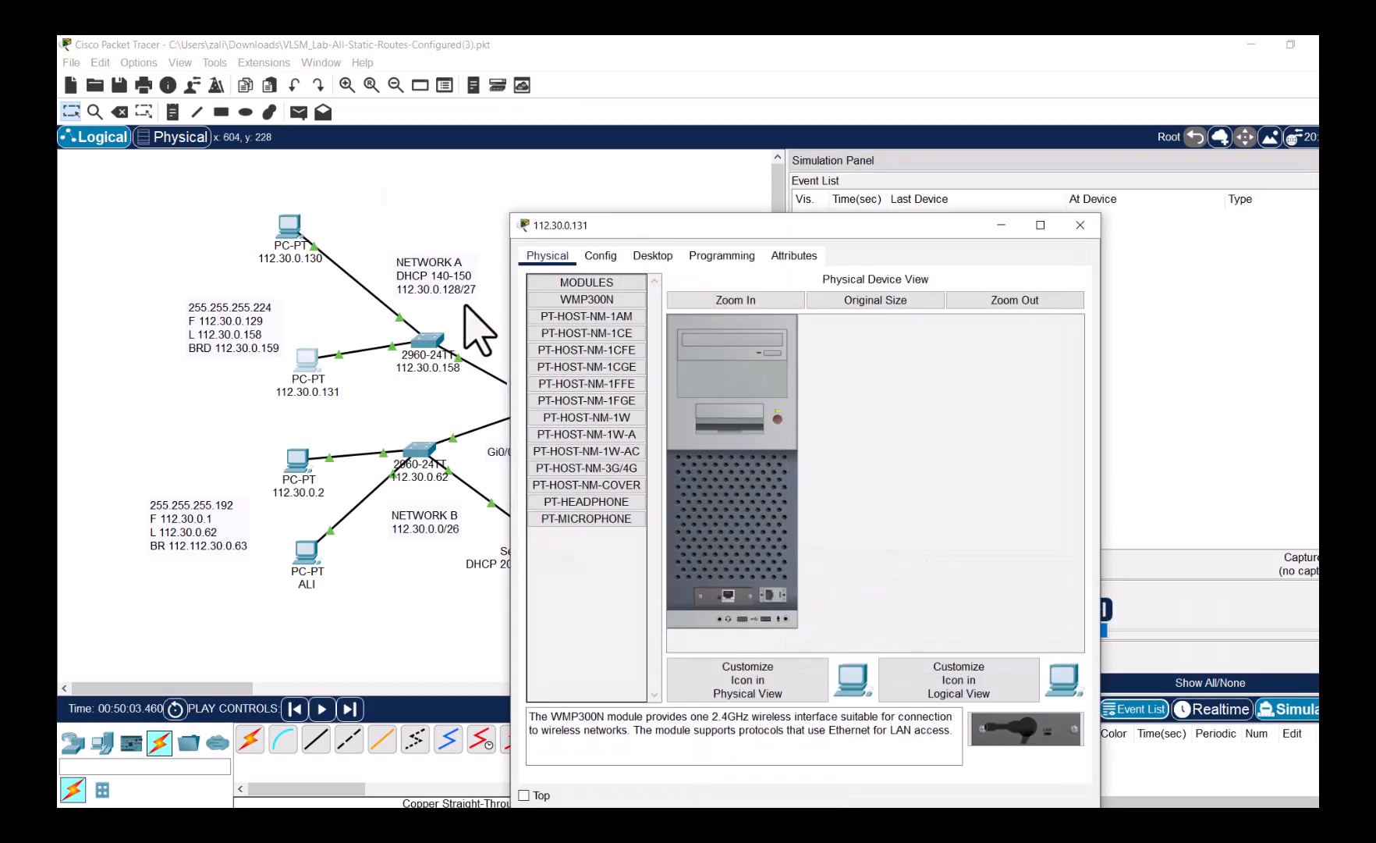
left_click(652, 256)
left_click(576, 308)
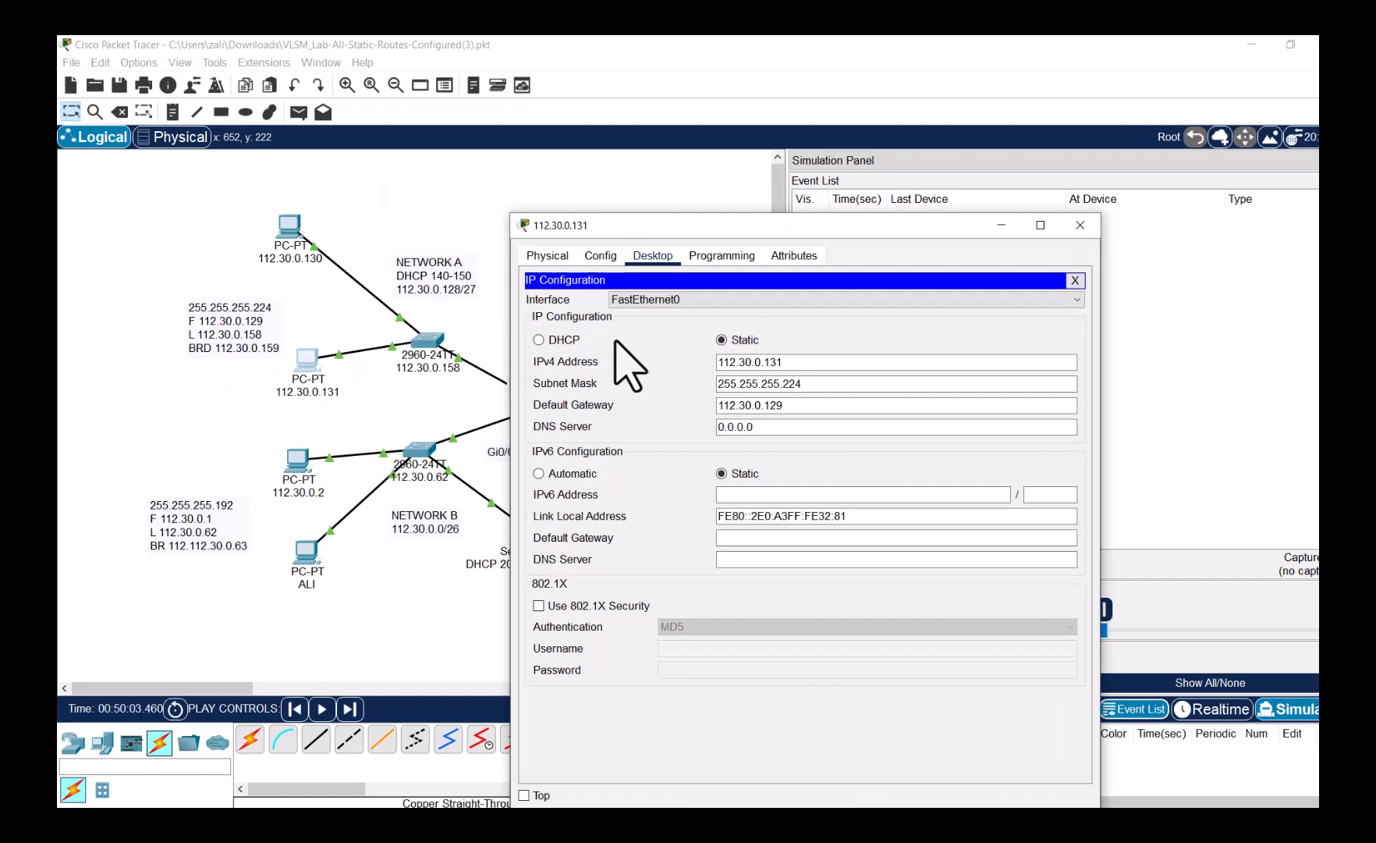
left_click(567, 342)
- Play the DHCP simulation, seeing the request reach only R3, then return to Realtime
left_click(1156, 620)
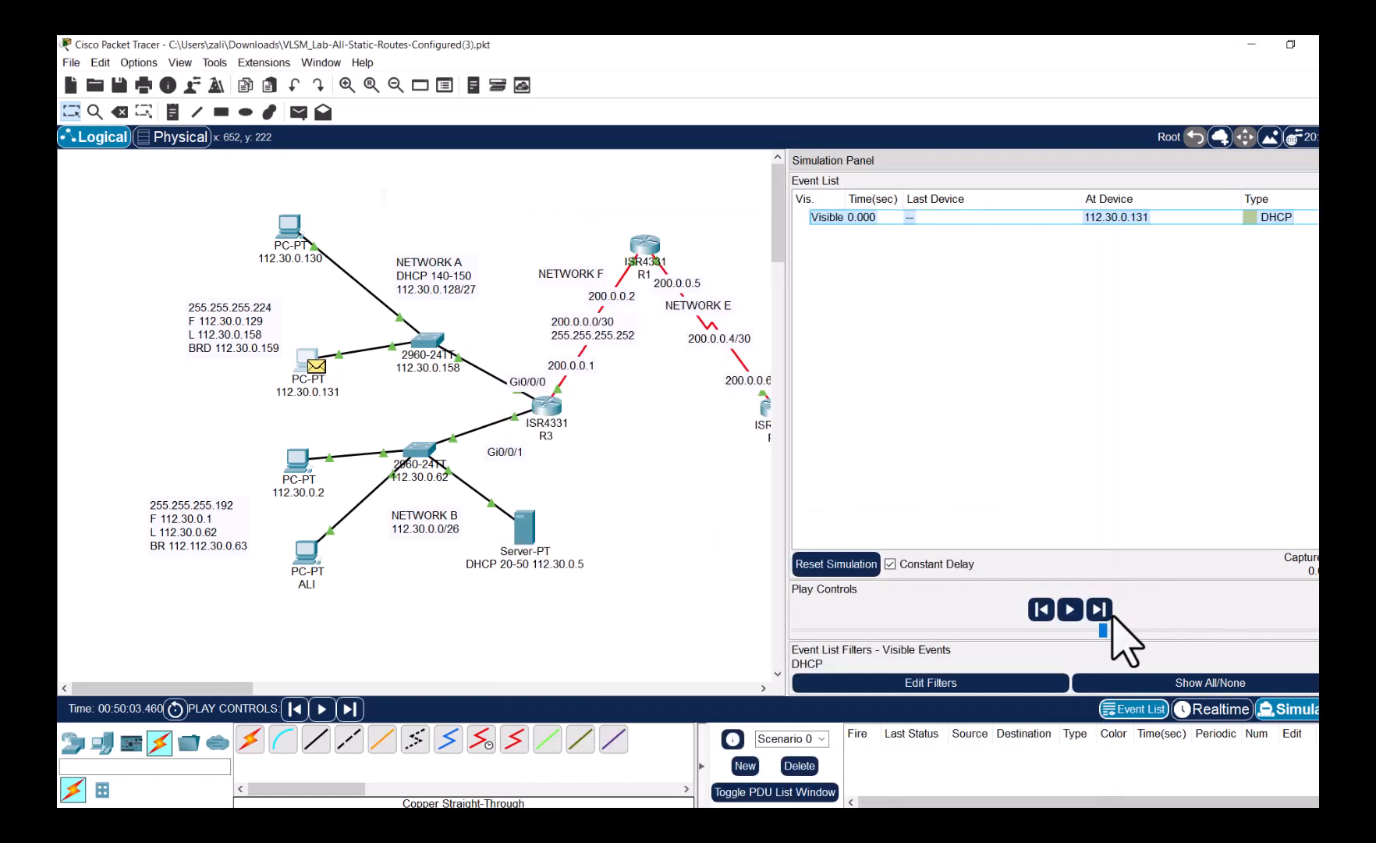
left_click(1071, 611)
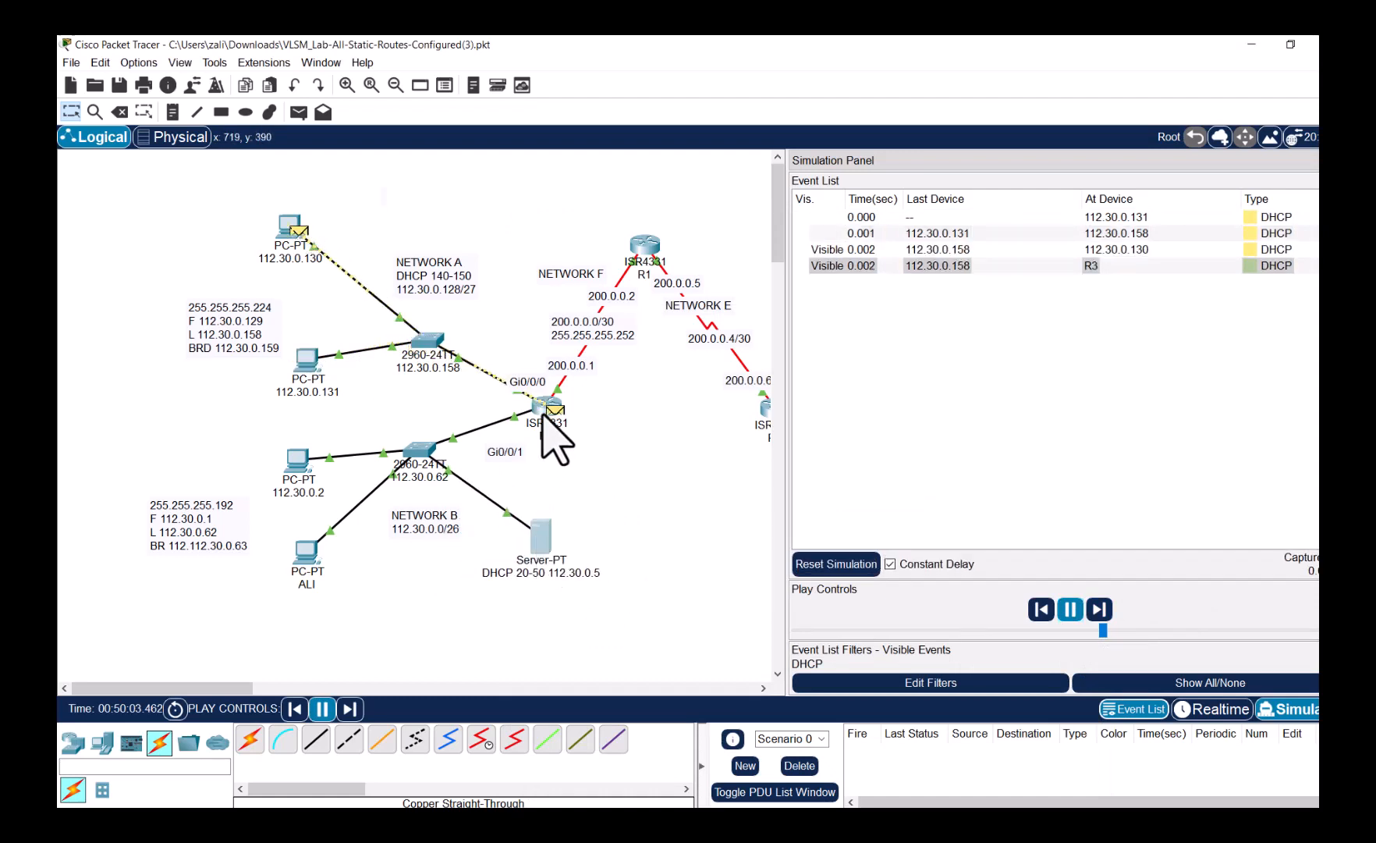
mouse_move(555, 412)
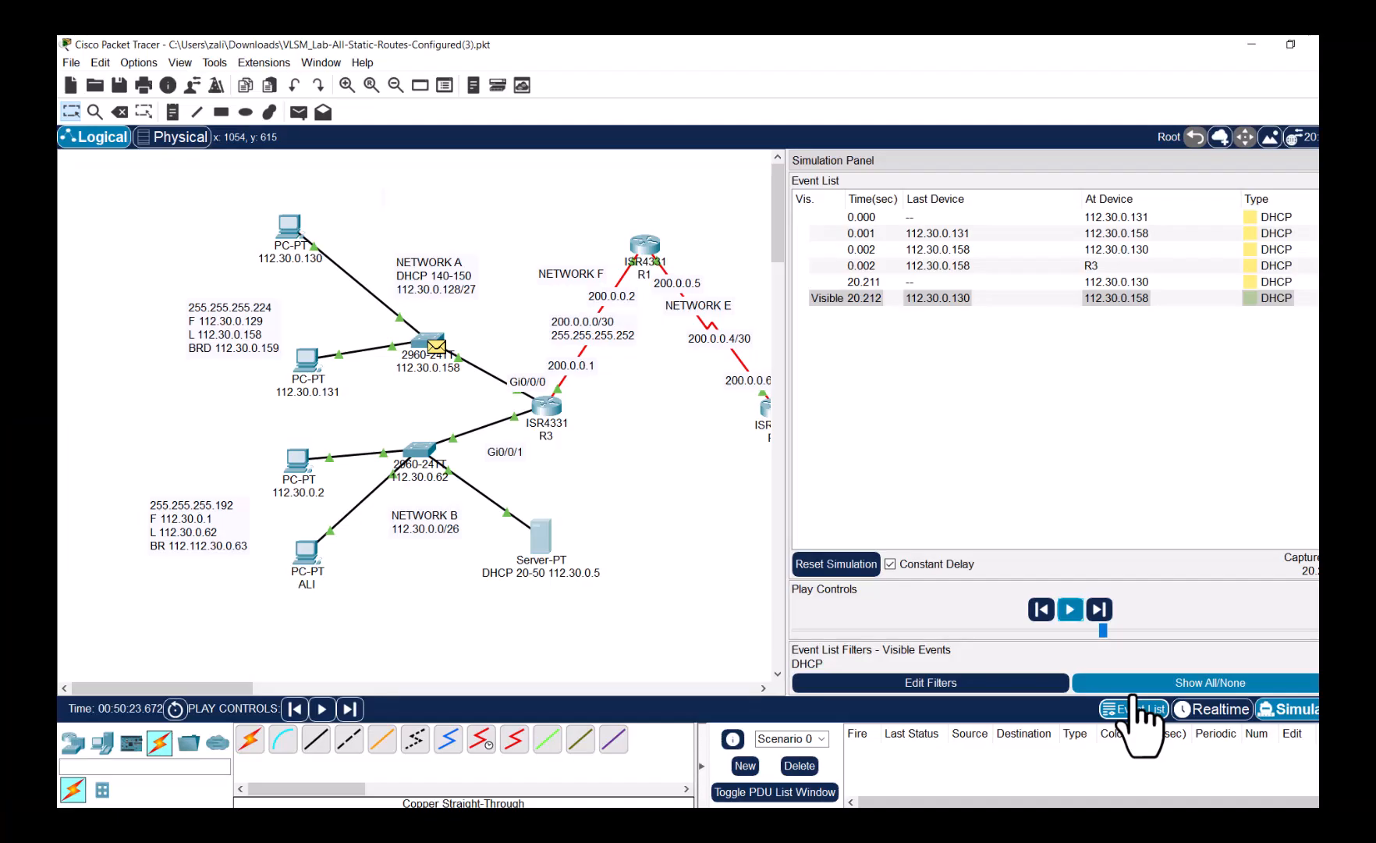
left_click(1214, 710)
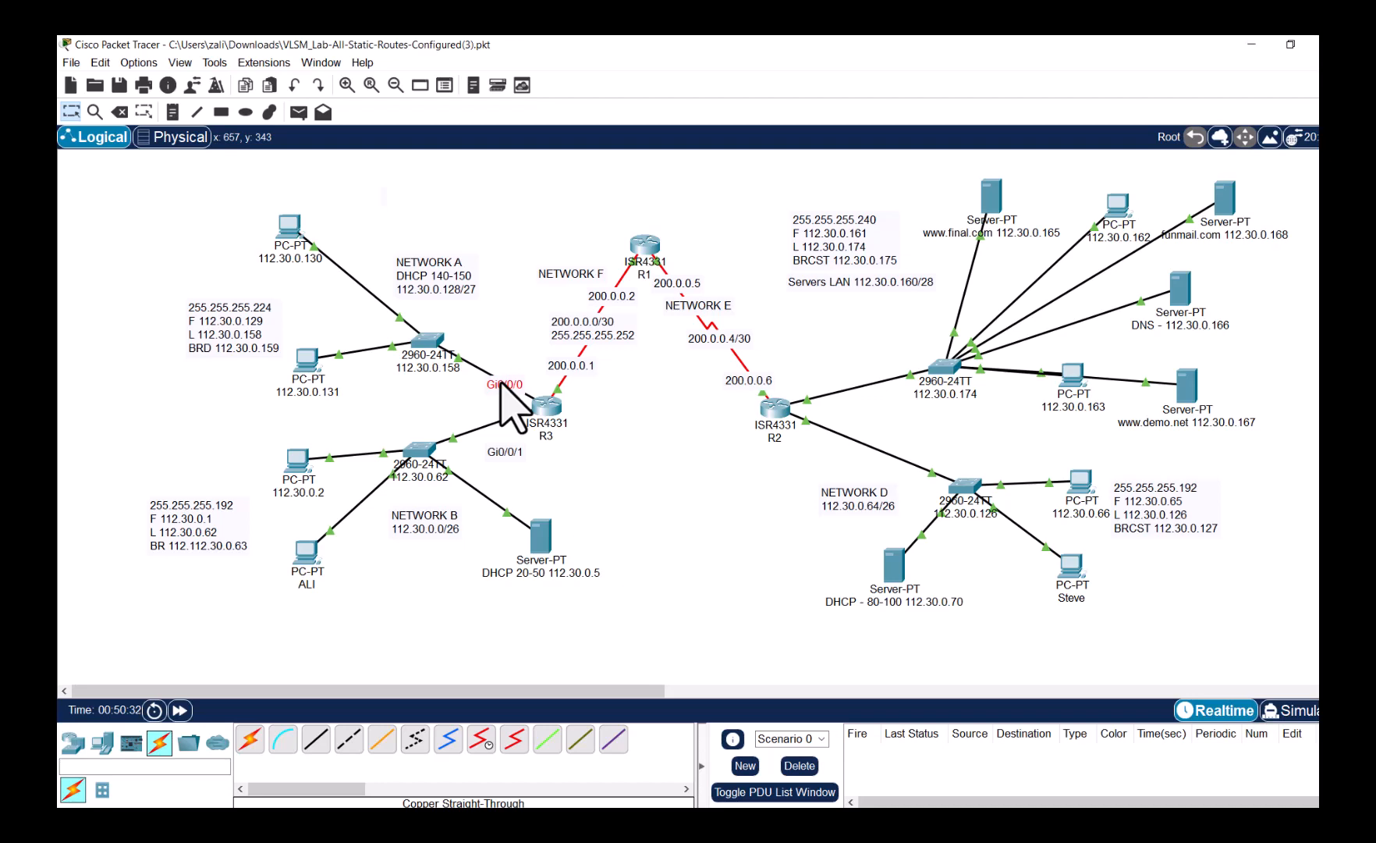
- Open router R3's CLI and bring up its command prompt
left_click(548, 412)
left_click(642, 255)
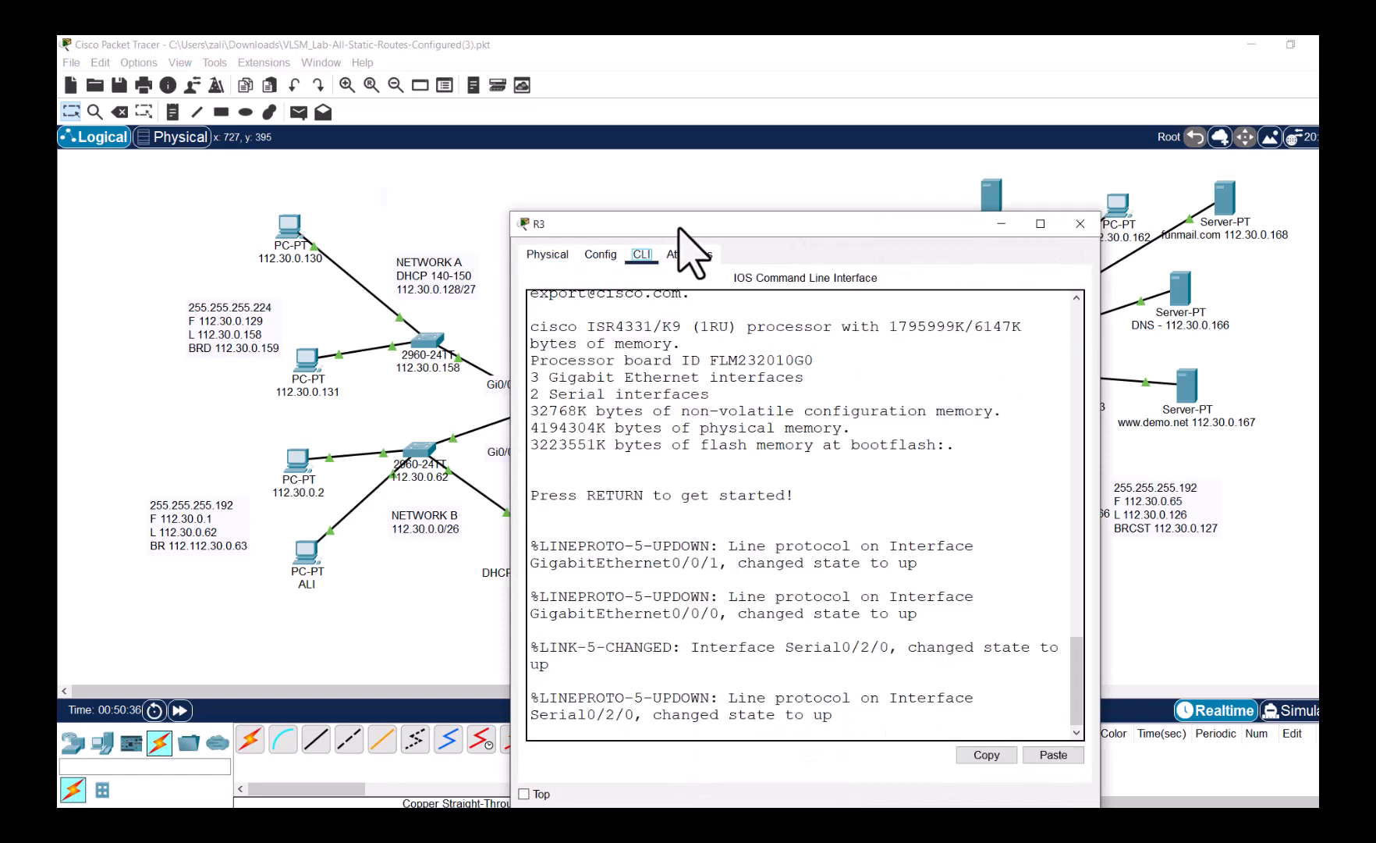
left_click_drag(679, 225, 898, 176)
left_click(1088, 683)
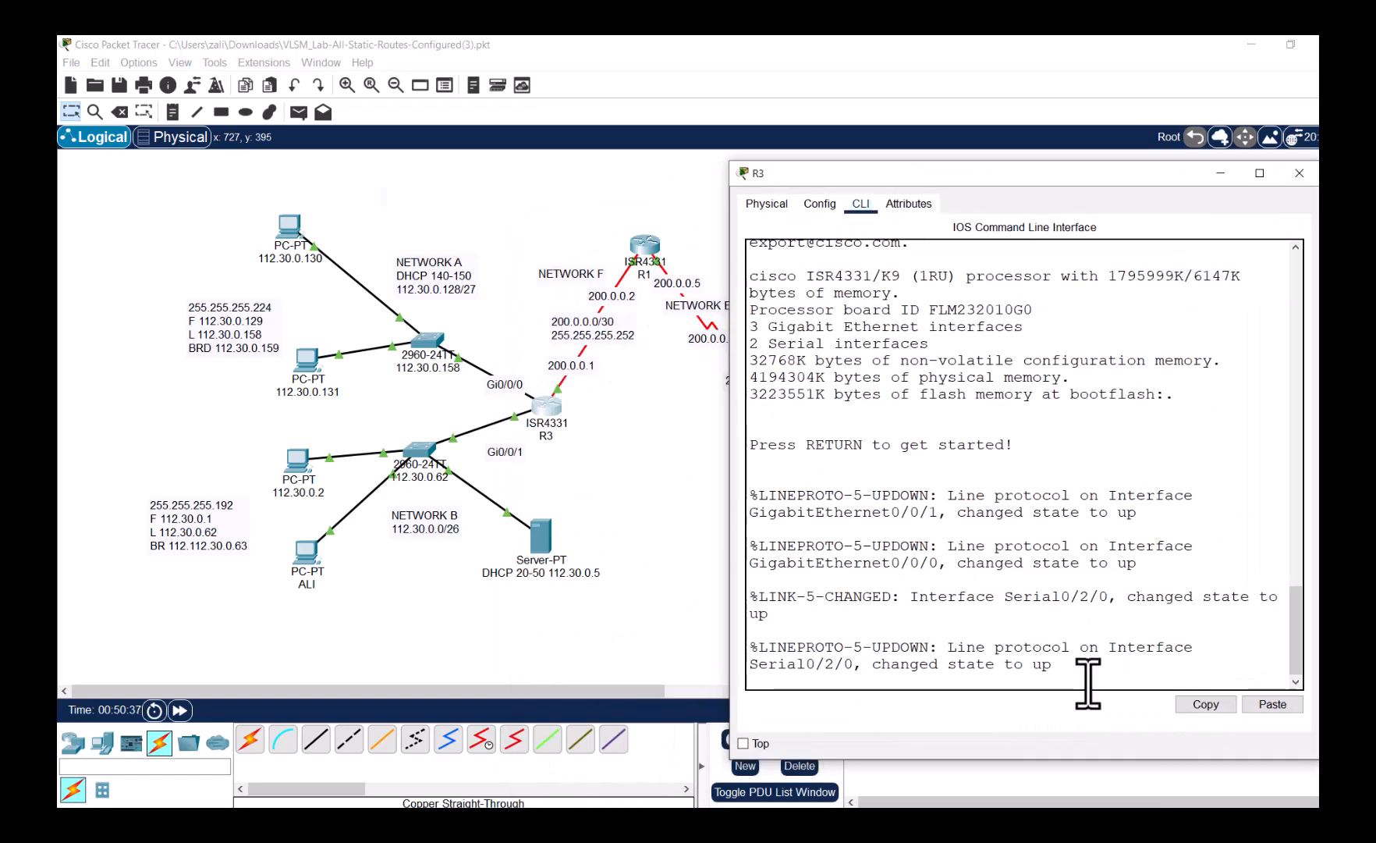
key("Return")
- Enter privileged and global configuration mode and select interface gi0/0/0
type("ena")
key("Return")
type("conf t")
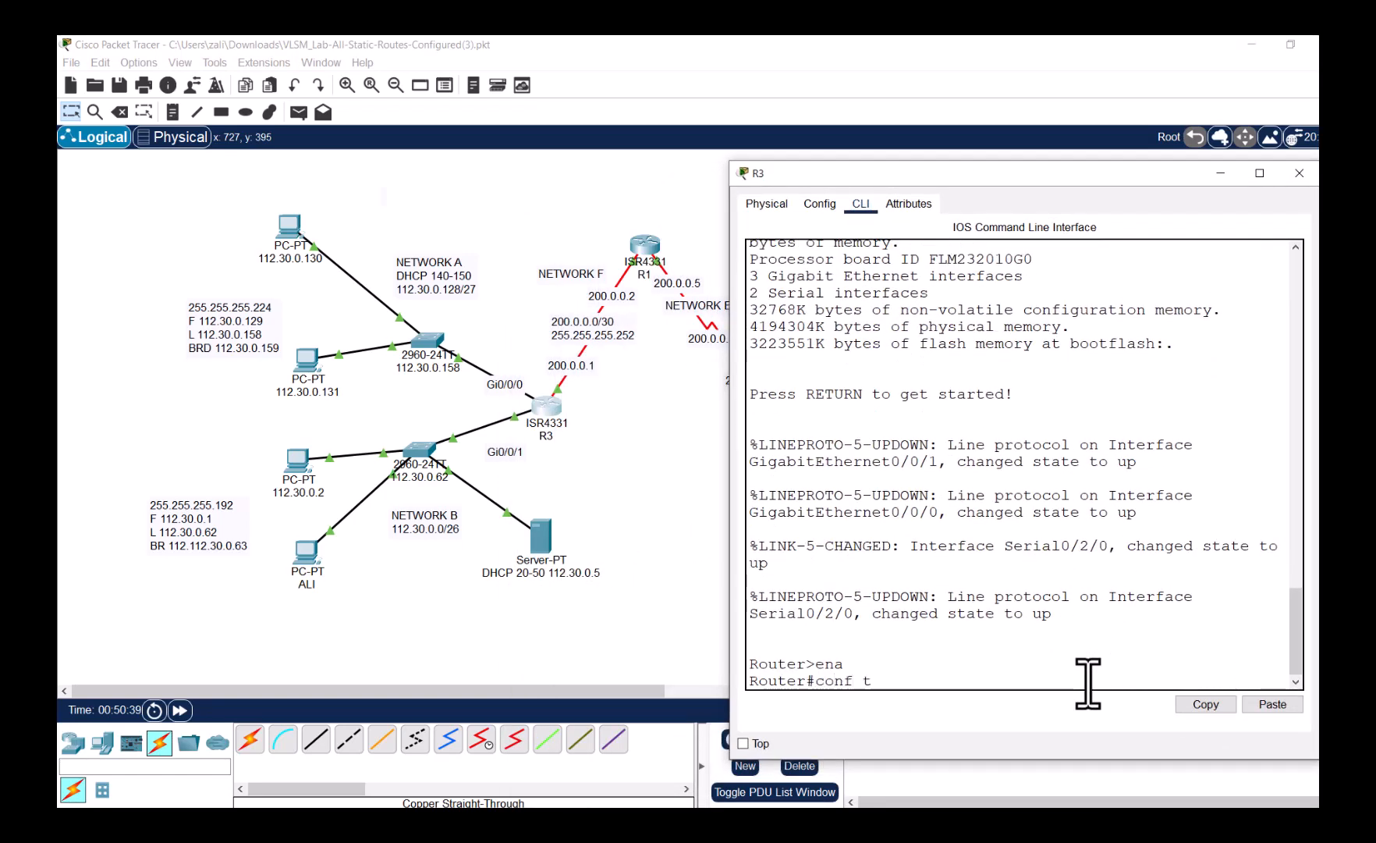
key("Return")
type("int gi0")
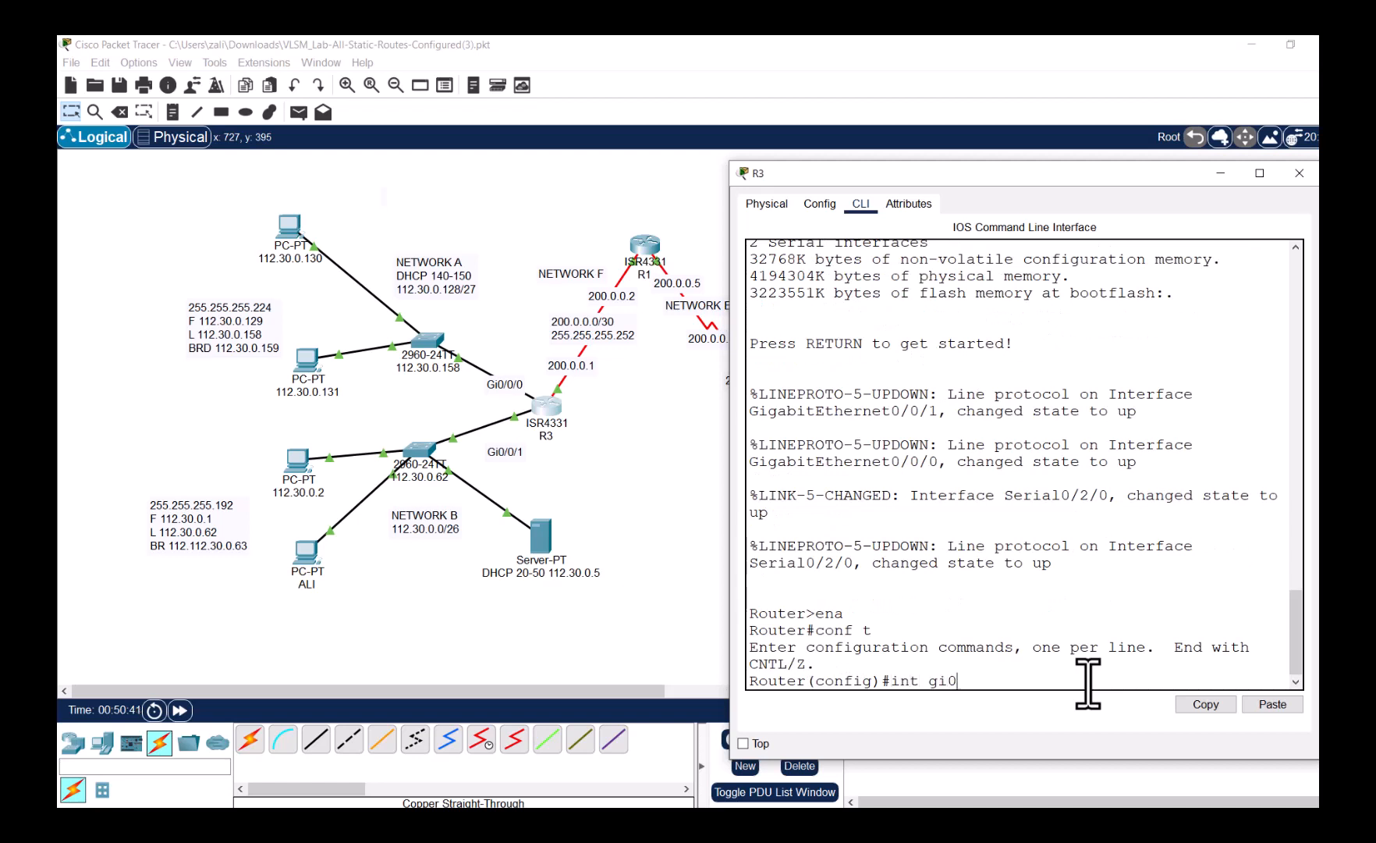
type("/00")
key("BackSpace")
type("/0")
key("Return")
- Enter 'ip helper address 112.30.0.5' on gi0/0/0, nudging the DHCP server slightly right
type("ip")
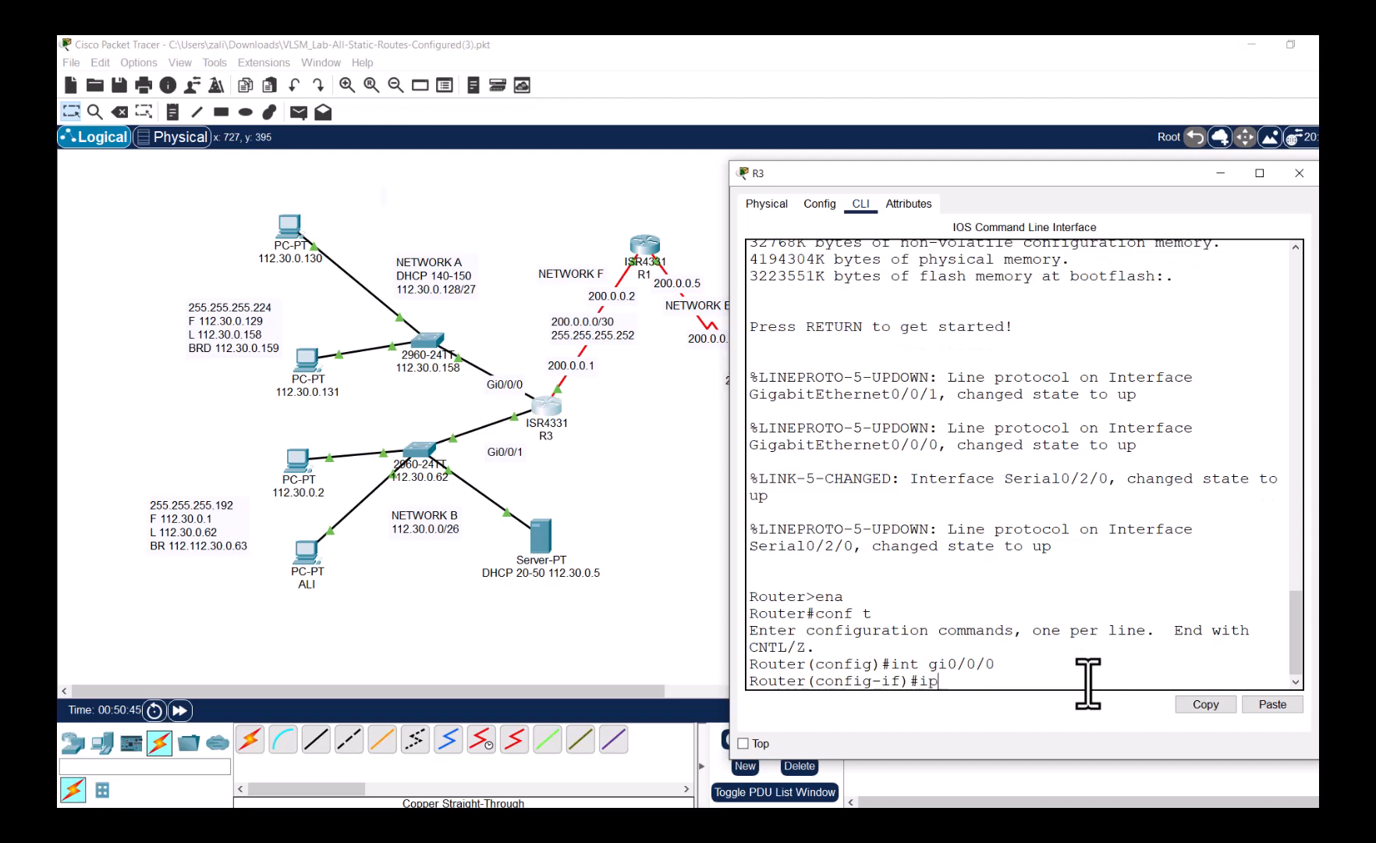
type(" de")
key("Tab")
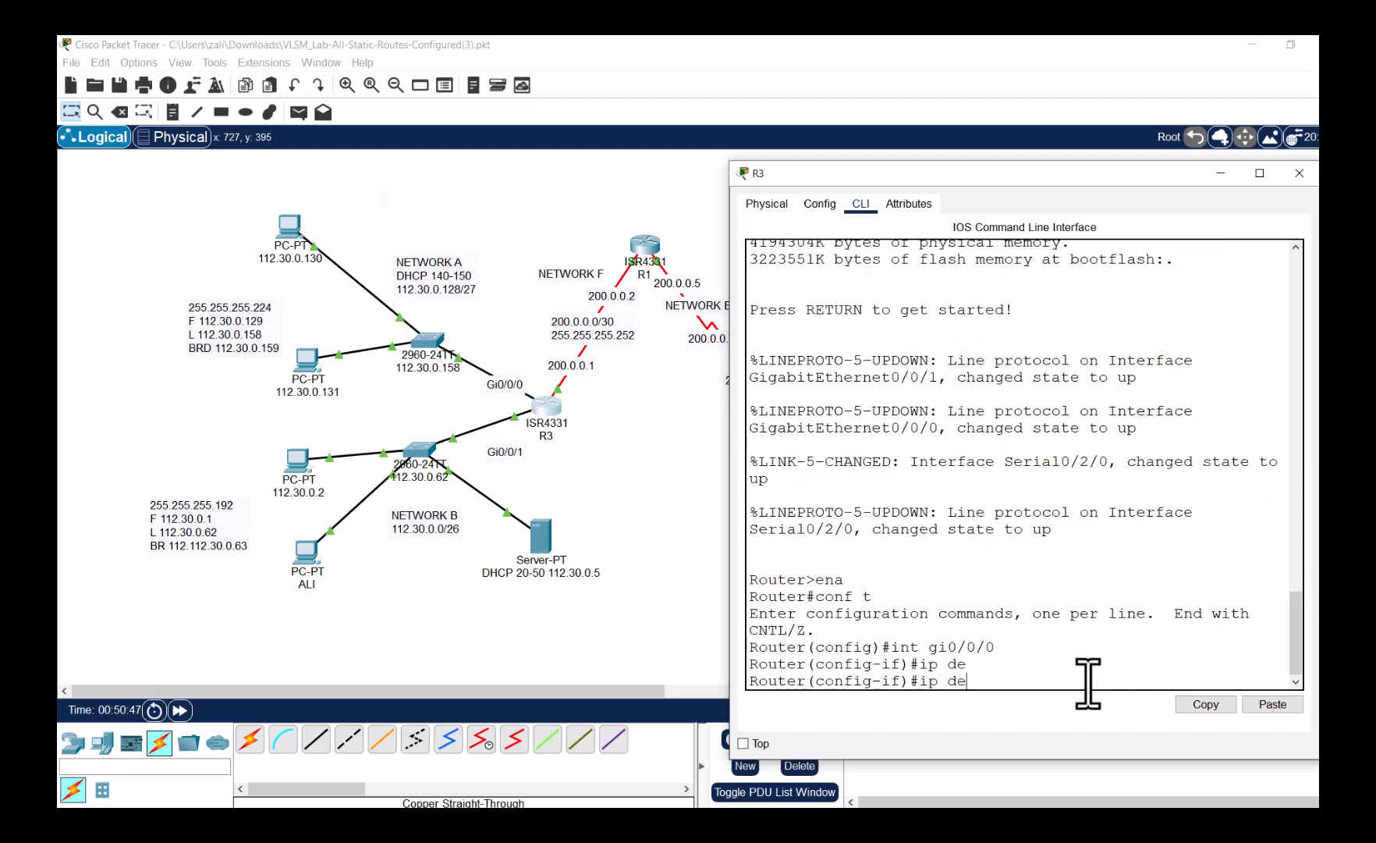
key("BackSpace")
key("BackSpace")
type("he")
key("Tab")
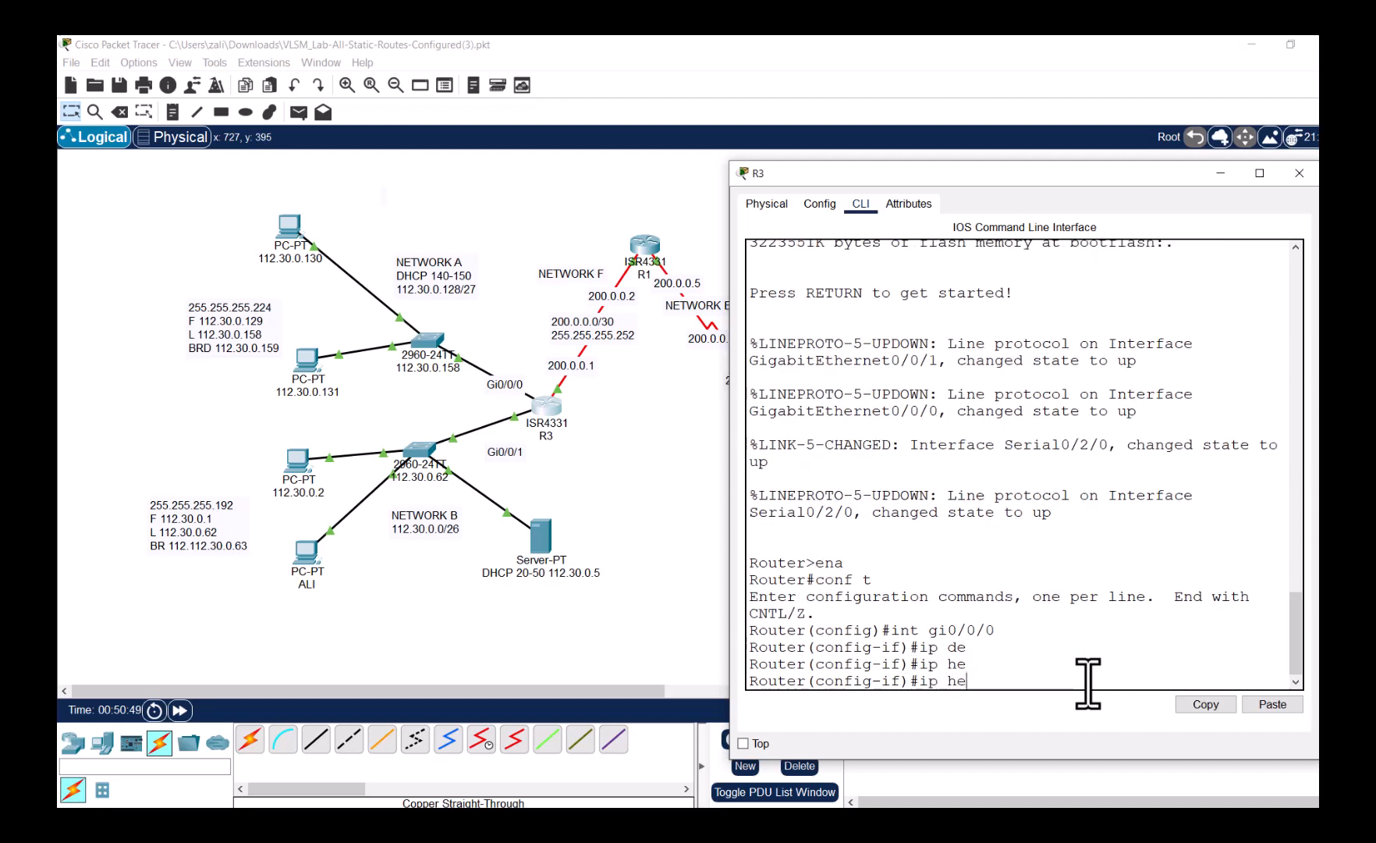
type("lper ?")
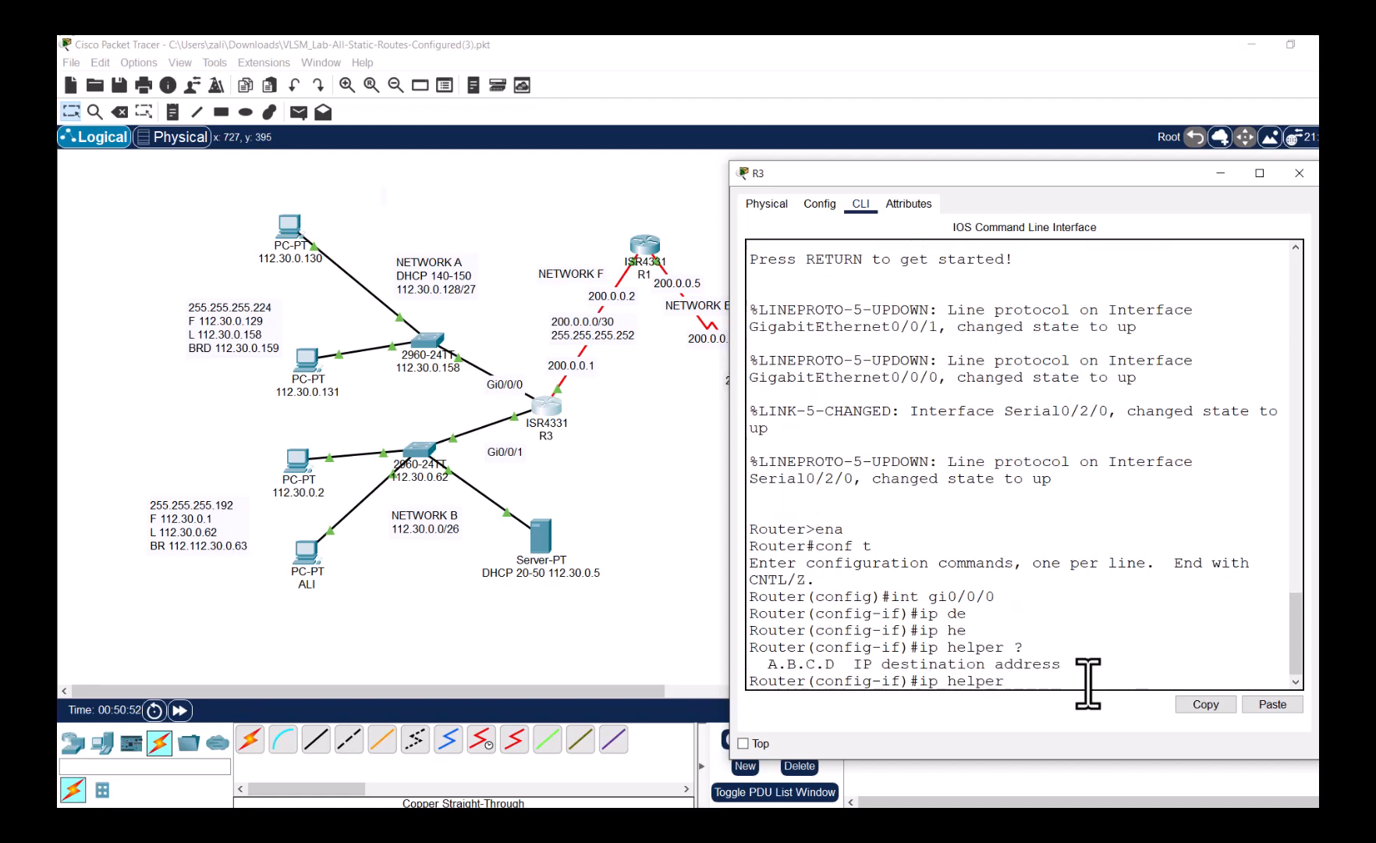
type("address")
left_click(540, 546)
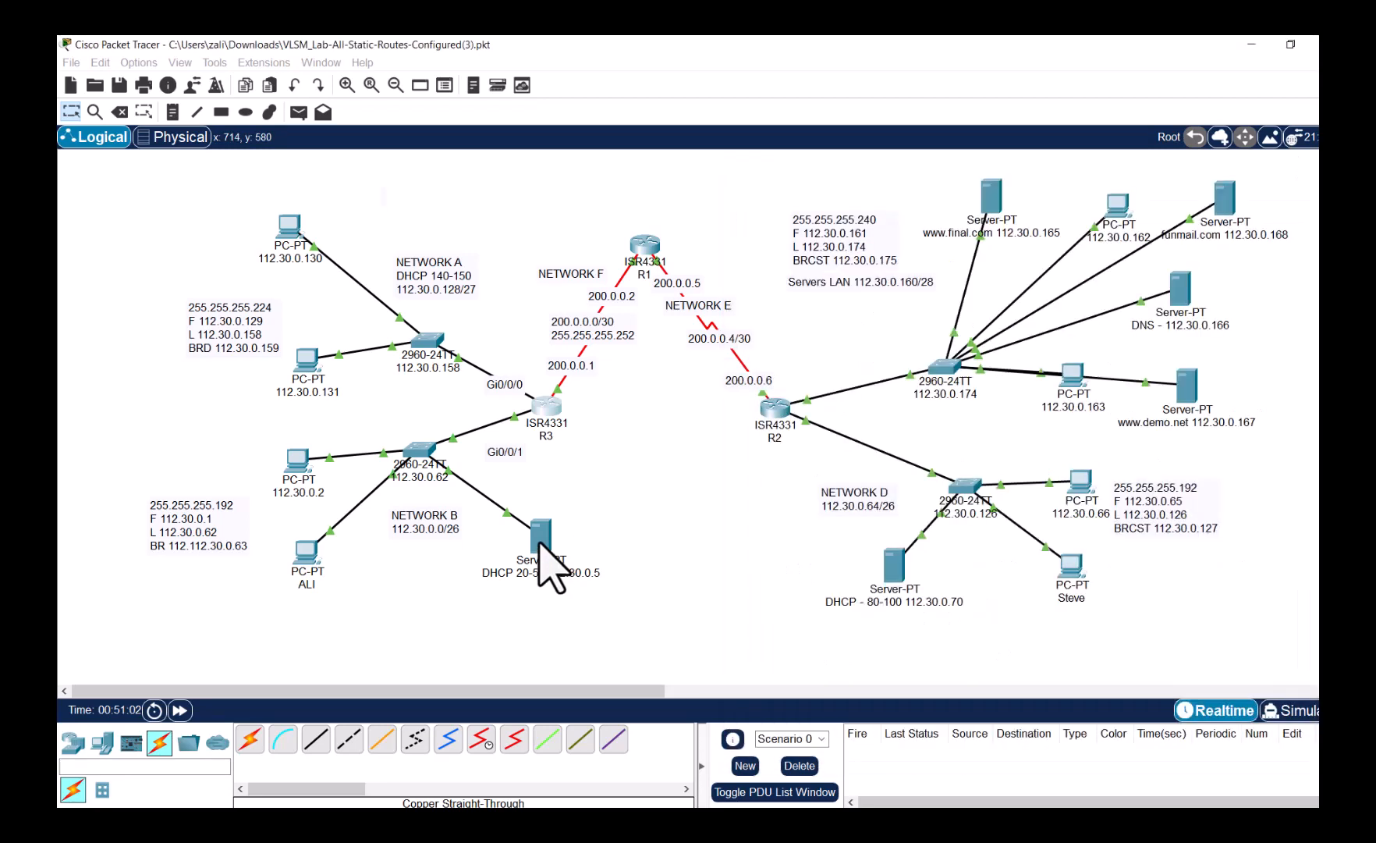
mouse_move(540, 542)
left_mouse_down()
mouse_move(562, 544)
mouse_move(549, 542)
left_mouse_up()
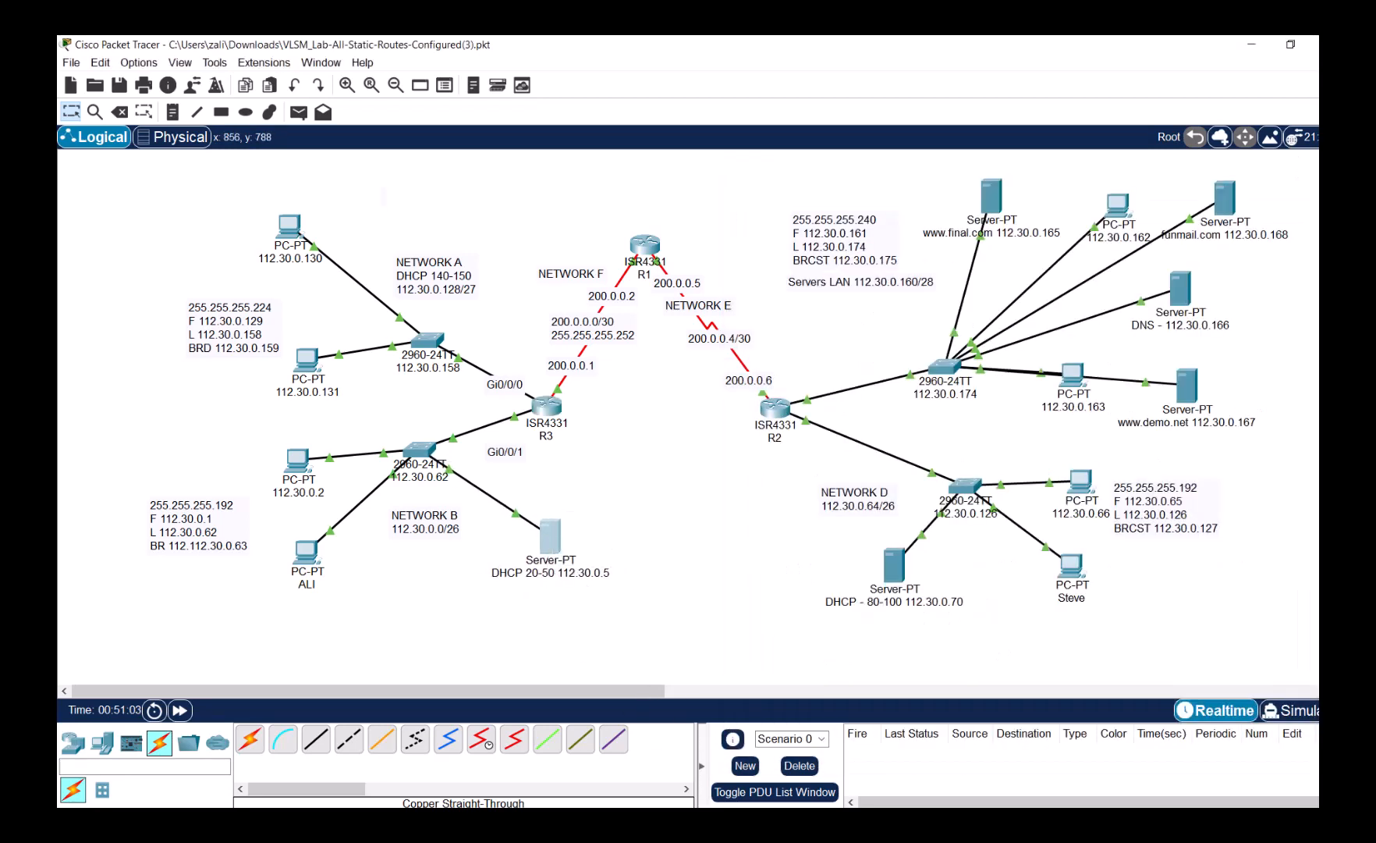
left_click(874, 752)
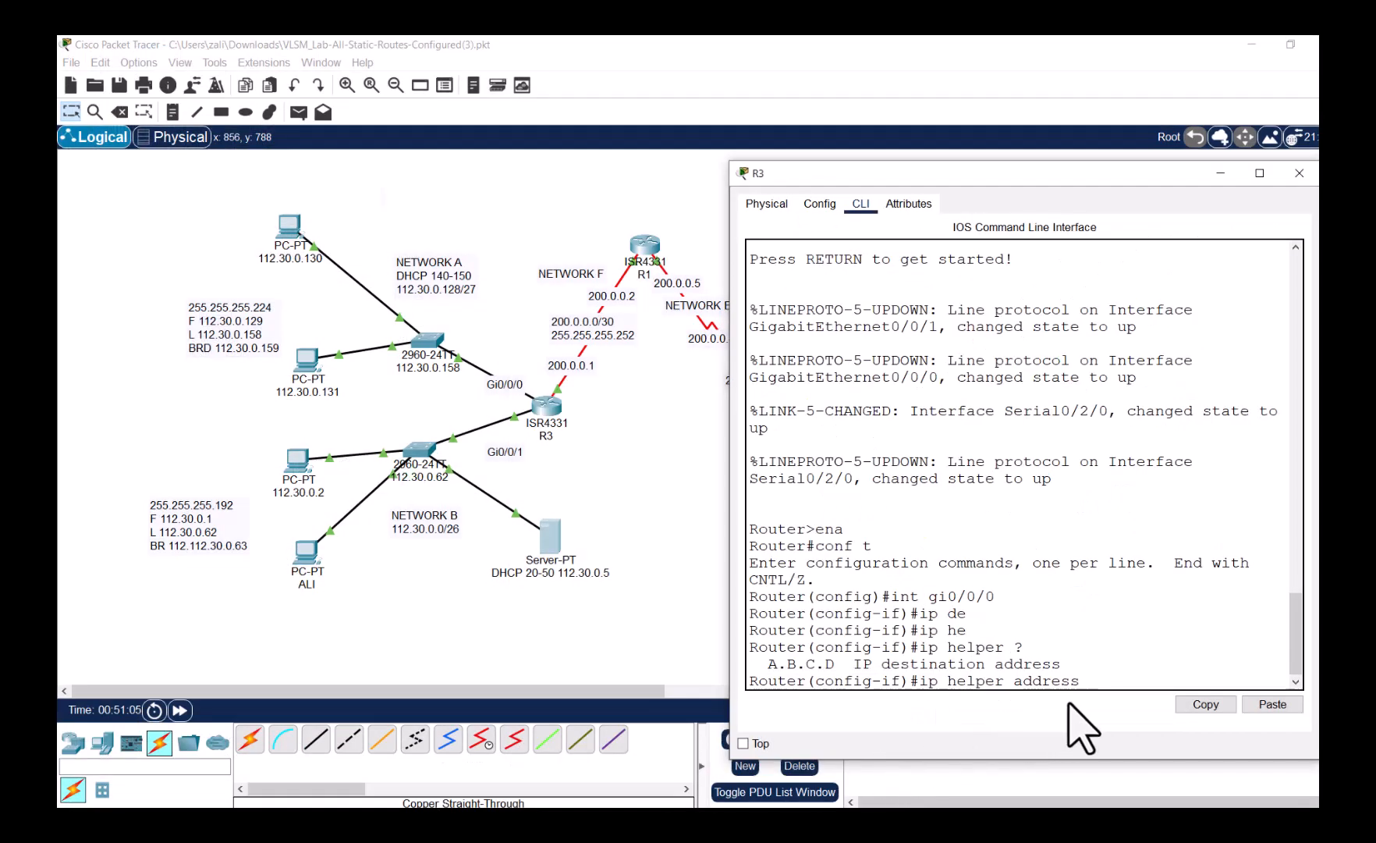
type("112")
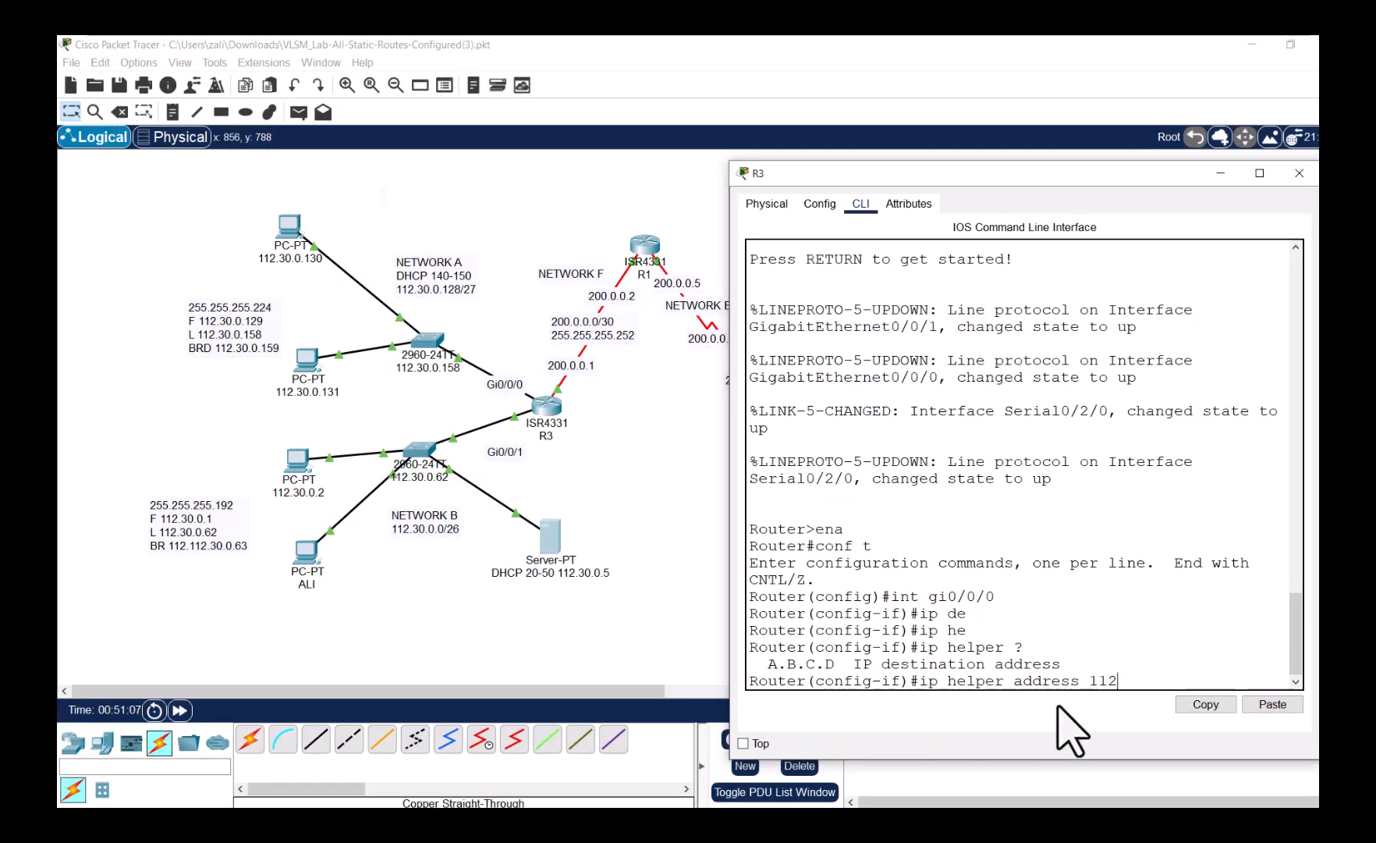
type(".30.0.5")
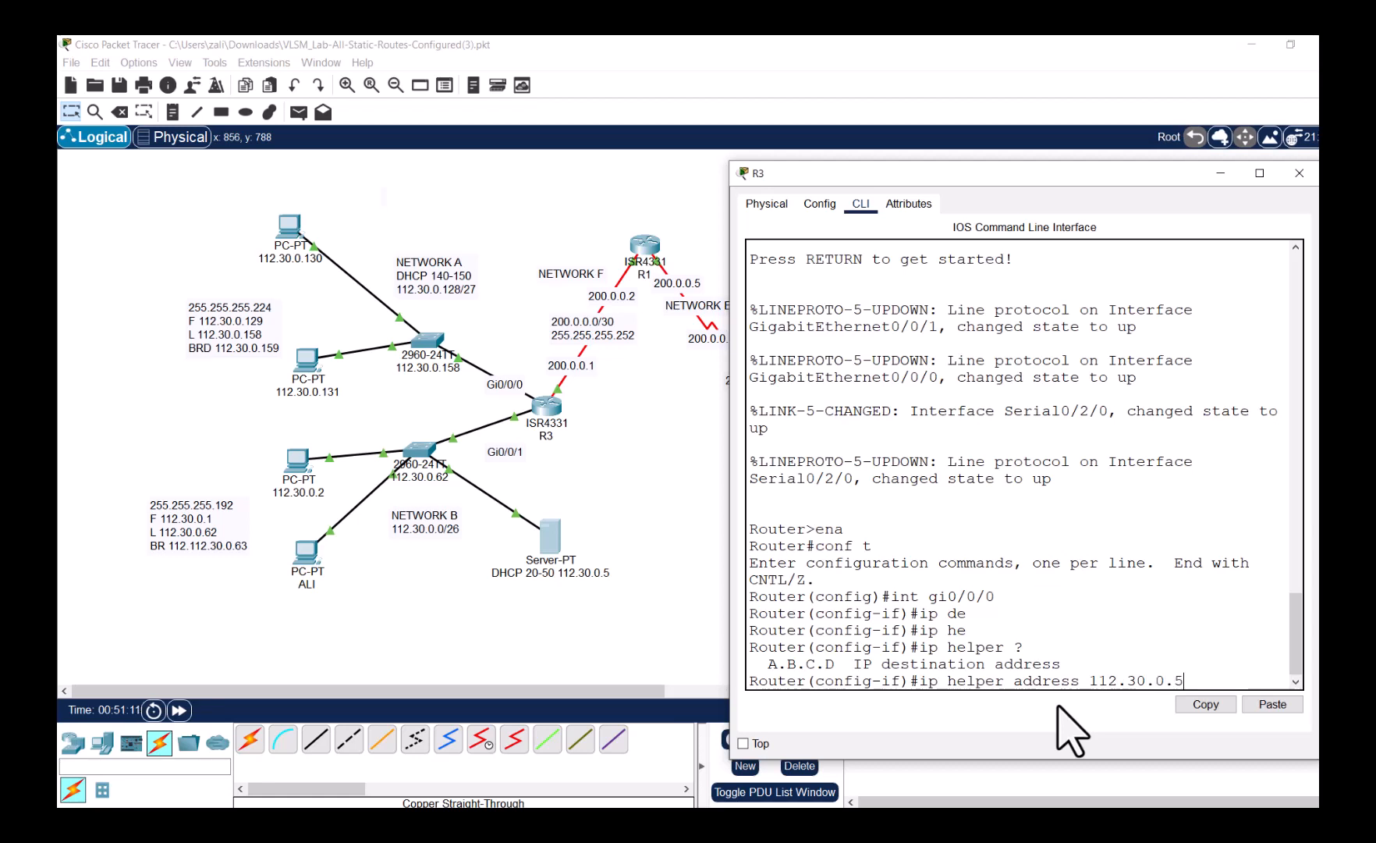
key("Return")
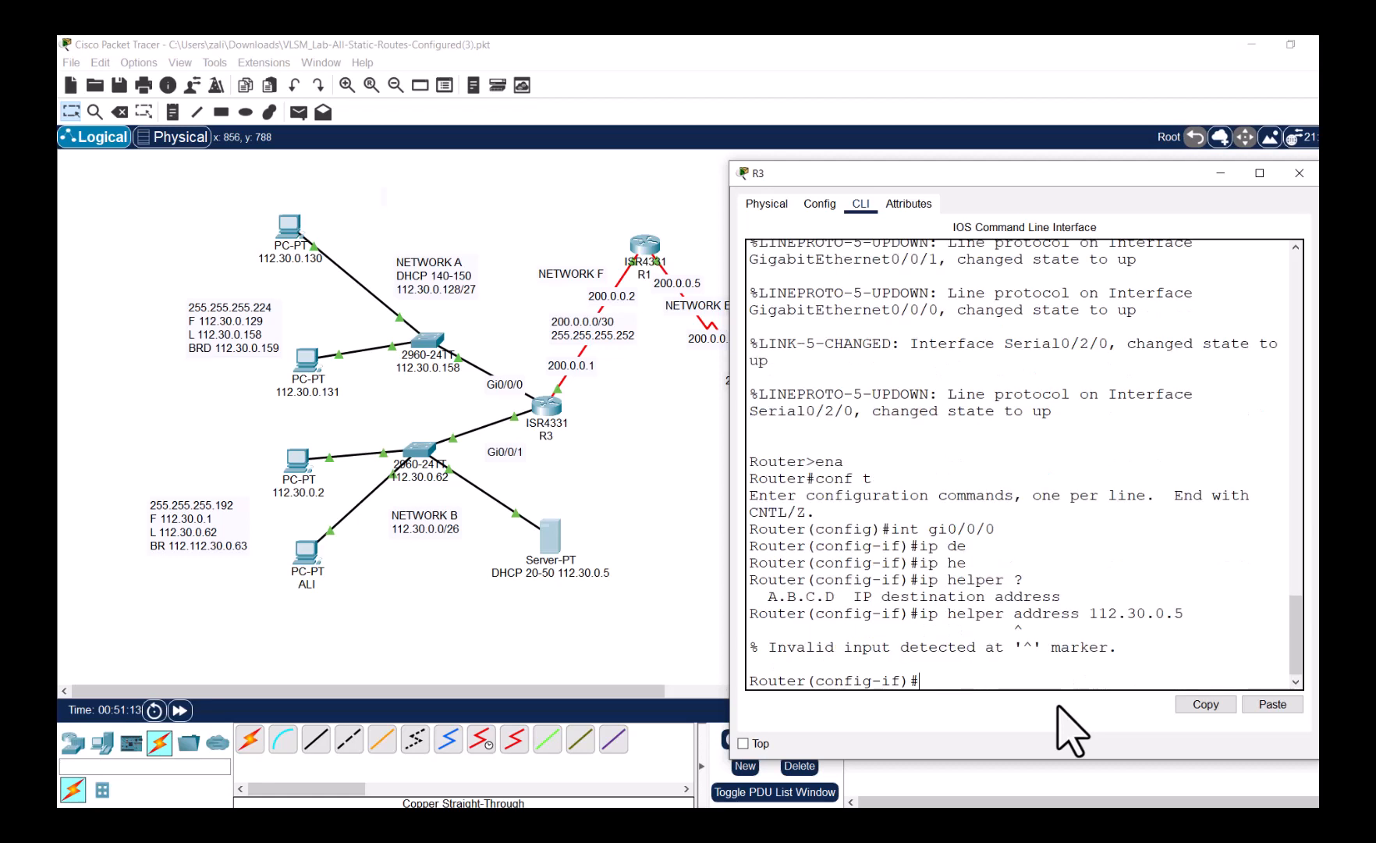
- Correct the syntax to 'ip helper-address 112.30.0.5' and apply it
key("Up")
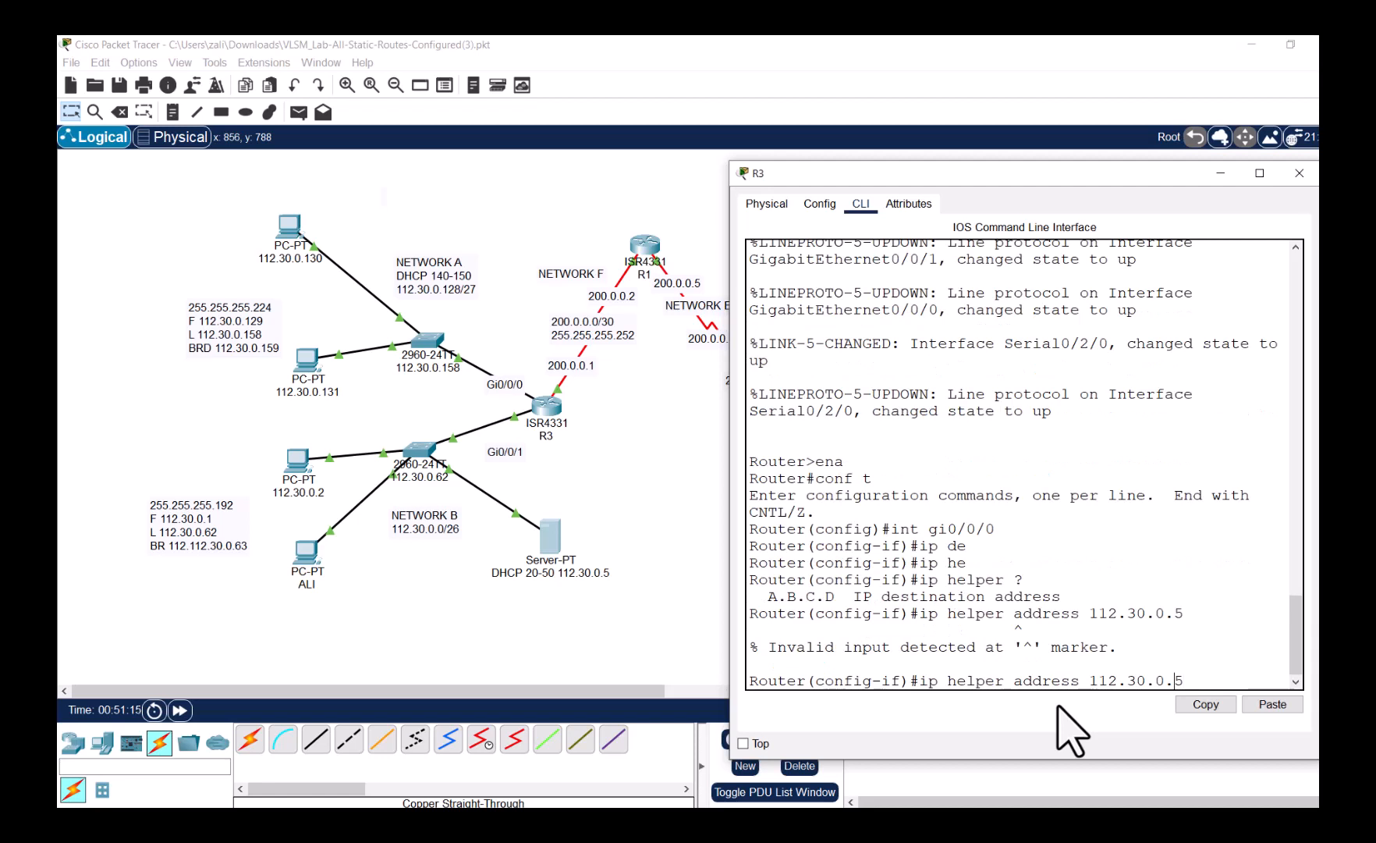
key("Left")
key("Left")
key("BackSpace")
key("BackSpace")
key("BackSpace")
key("BackSpace")
key("BackSpace")
key("BackSpace")
key("BackSpace")
key("BackSpace")
key("BackSpace")
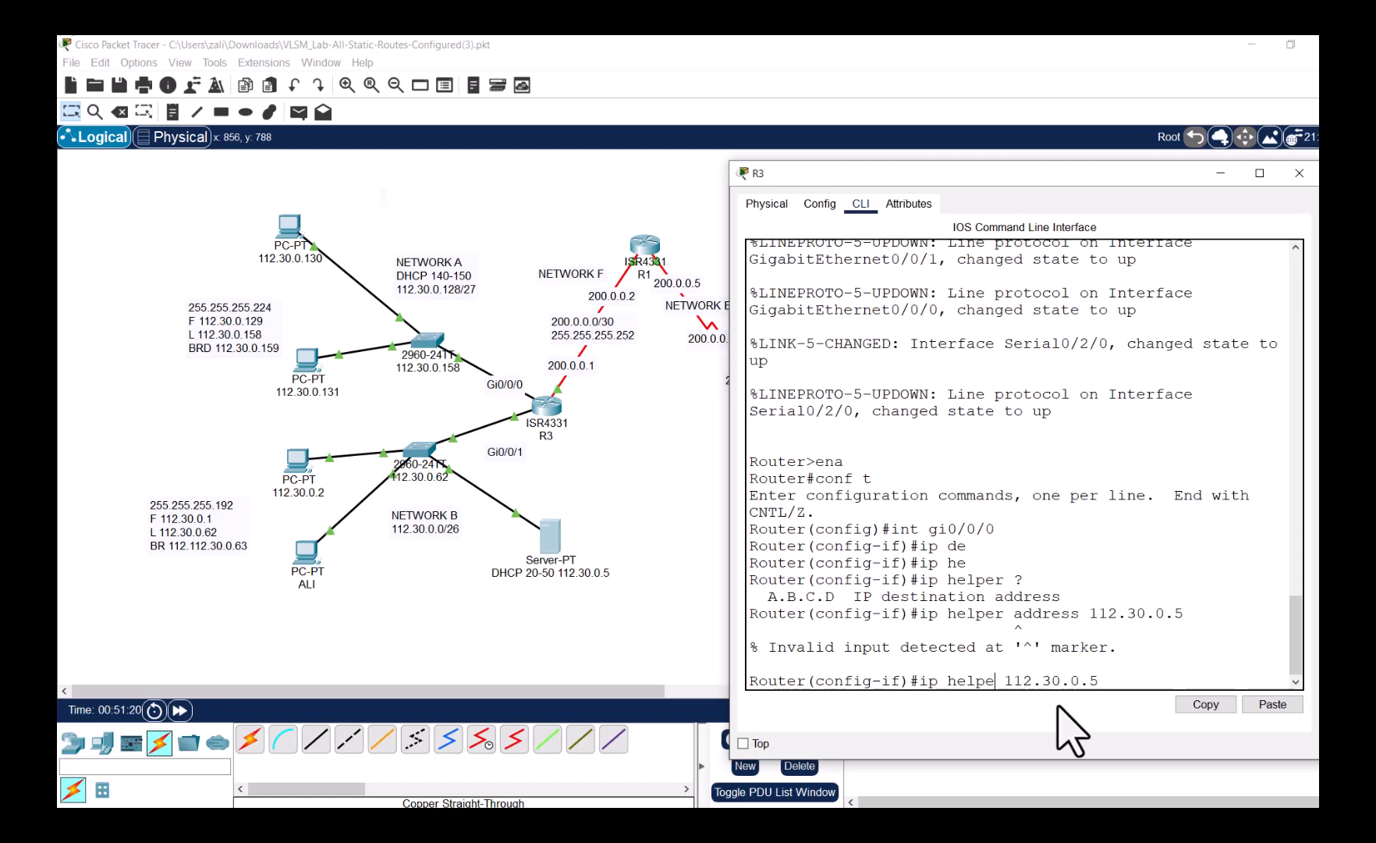
type("r-ad")
key("Return")
key("Up")
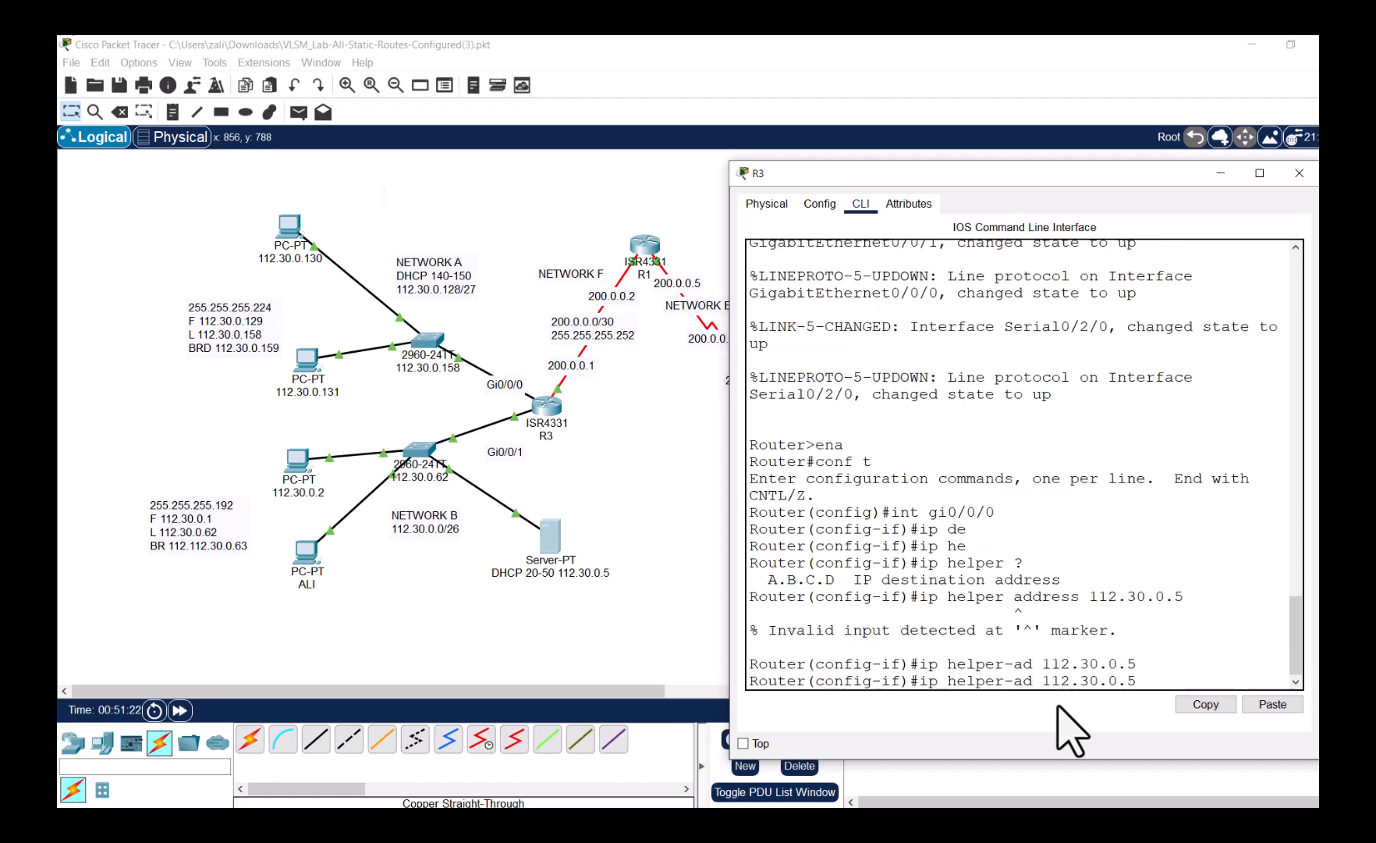
key("Return")
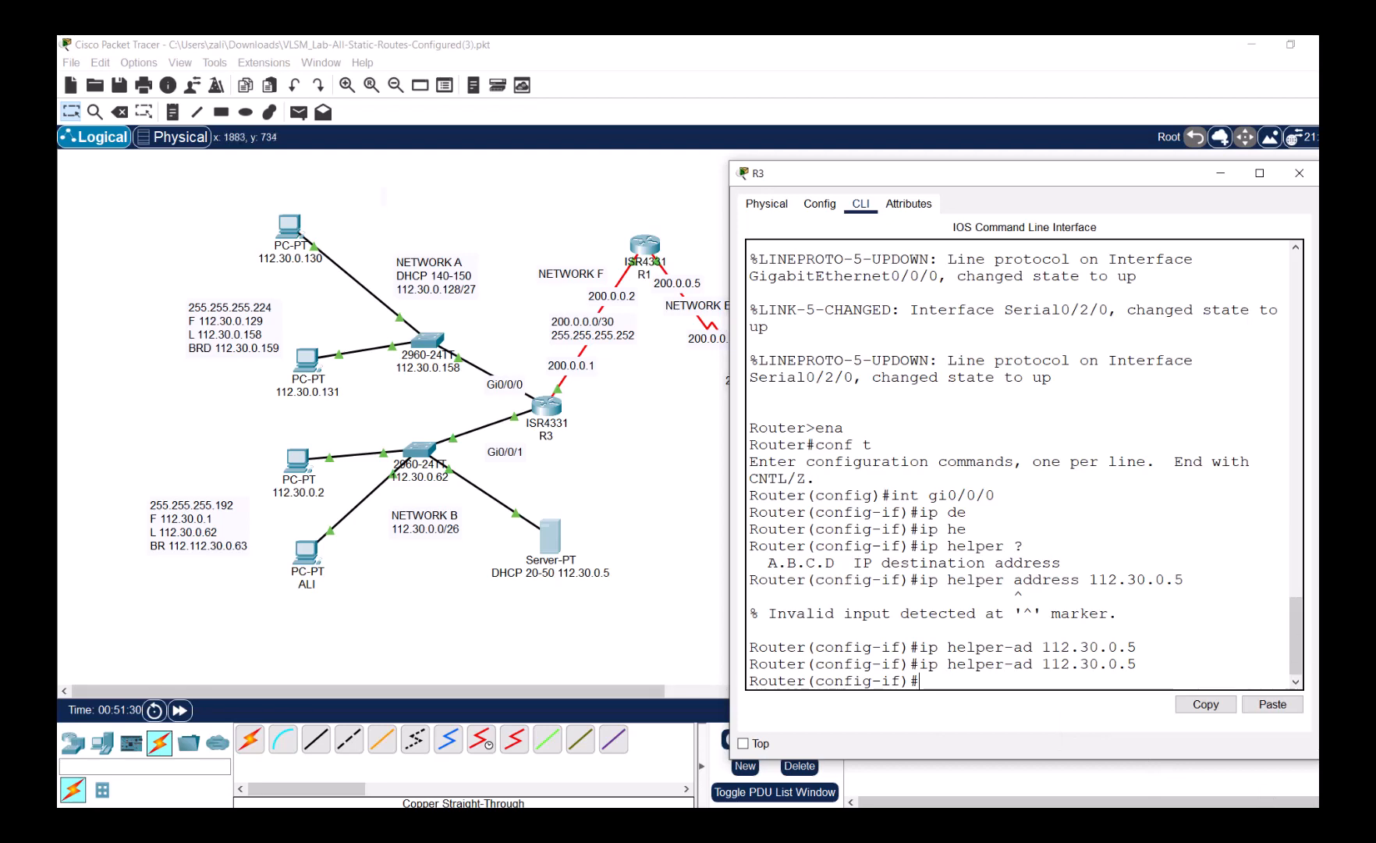
left_click(1326, 640)
- In Simulation mode, make PC 112.30.0.131 re-request DHCP by toggling Static then DHCP
left_click(1287, 710)
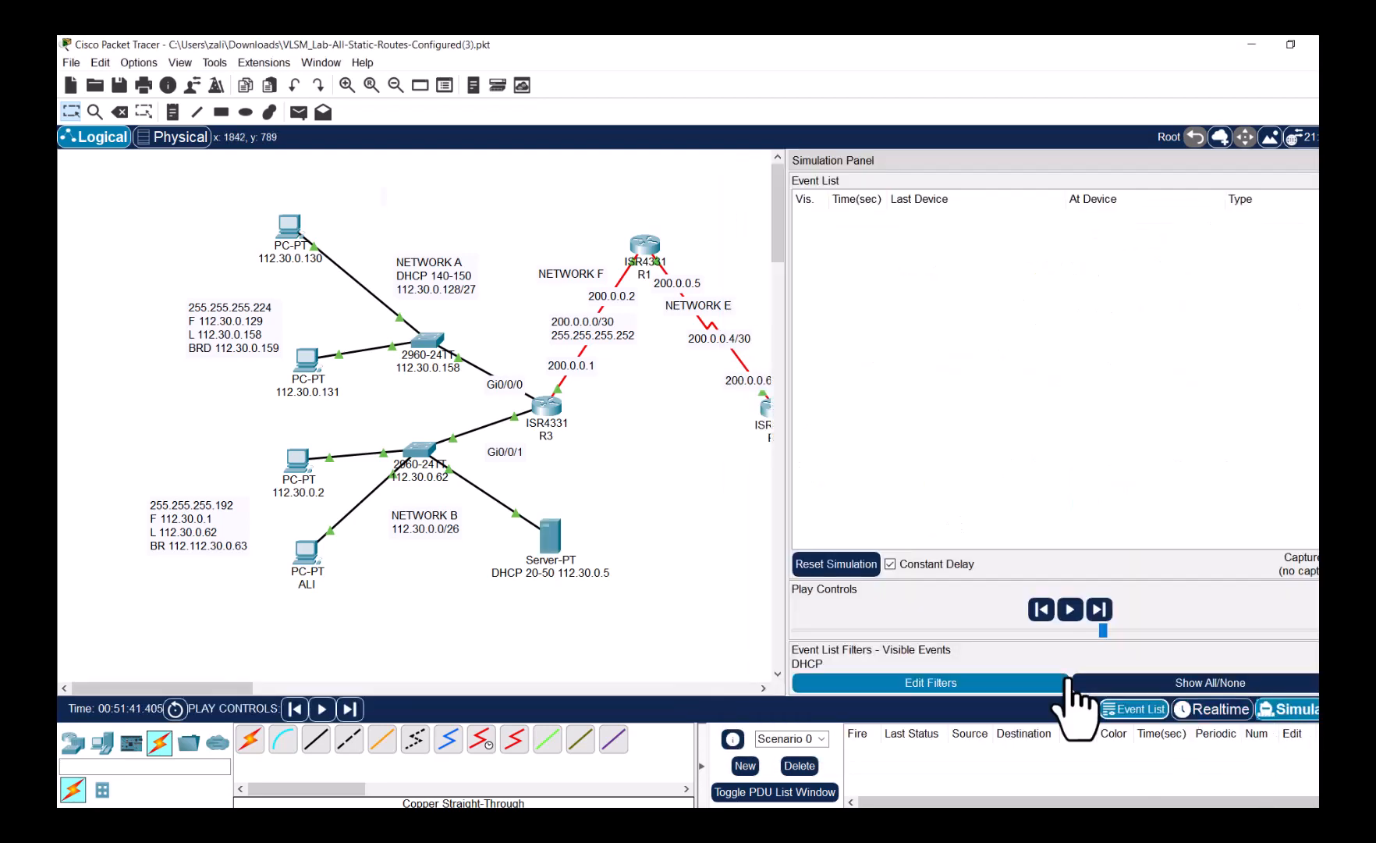
left_click(307, 359)
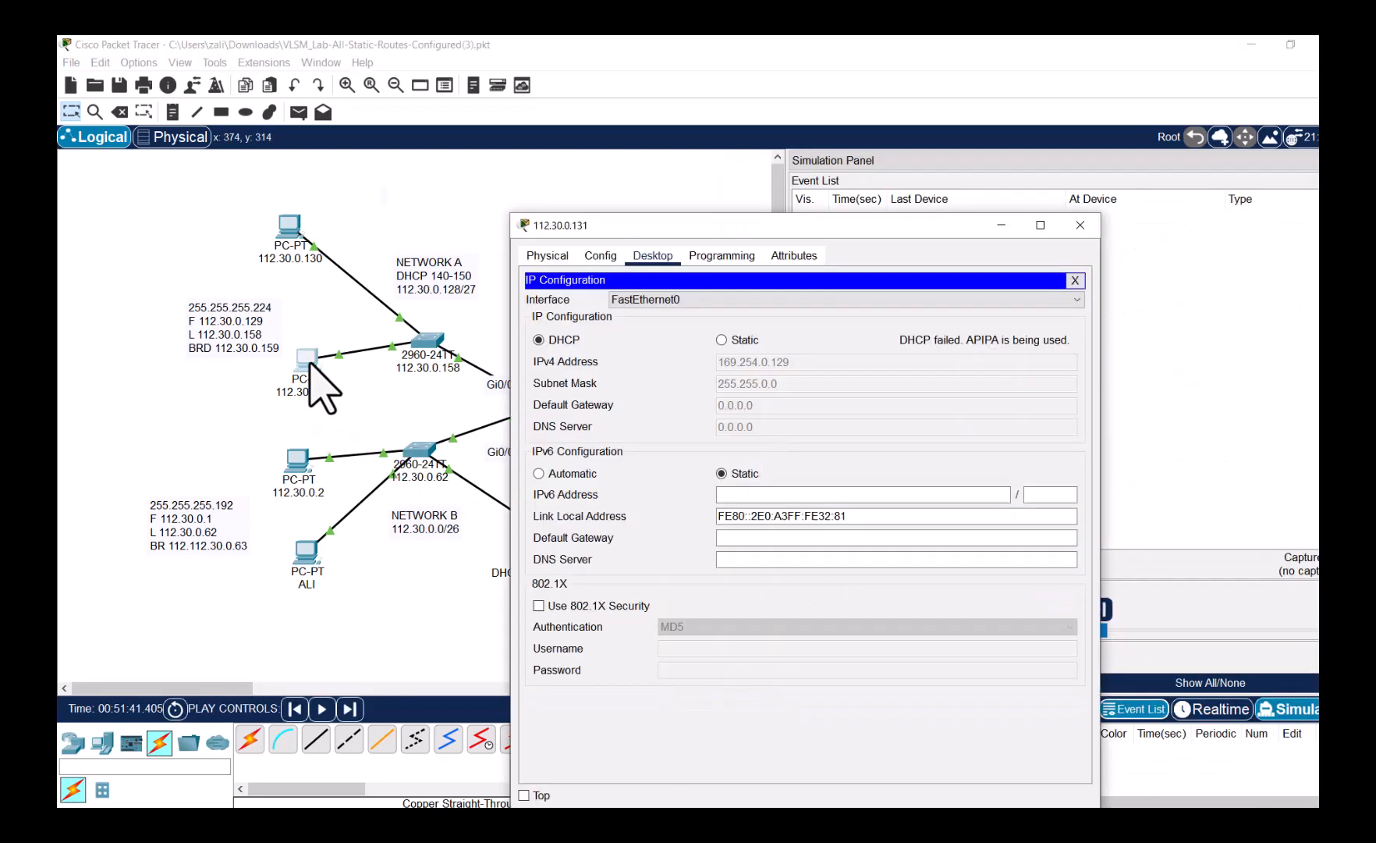
left_click(721, 339)
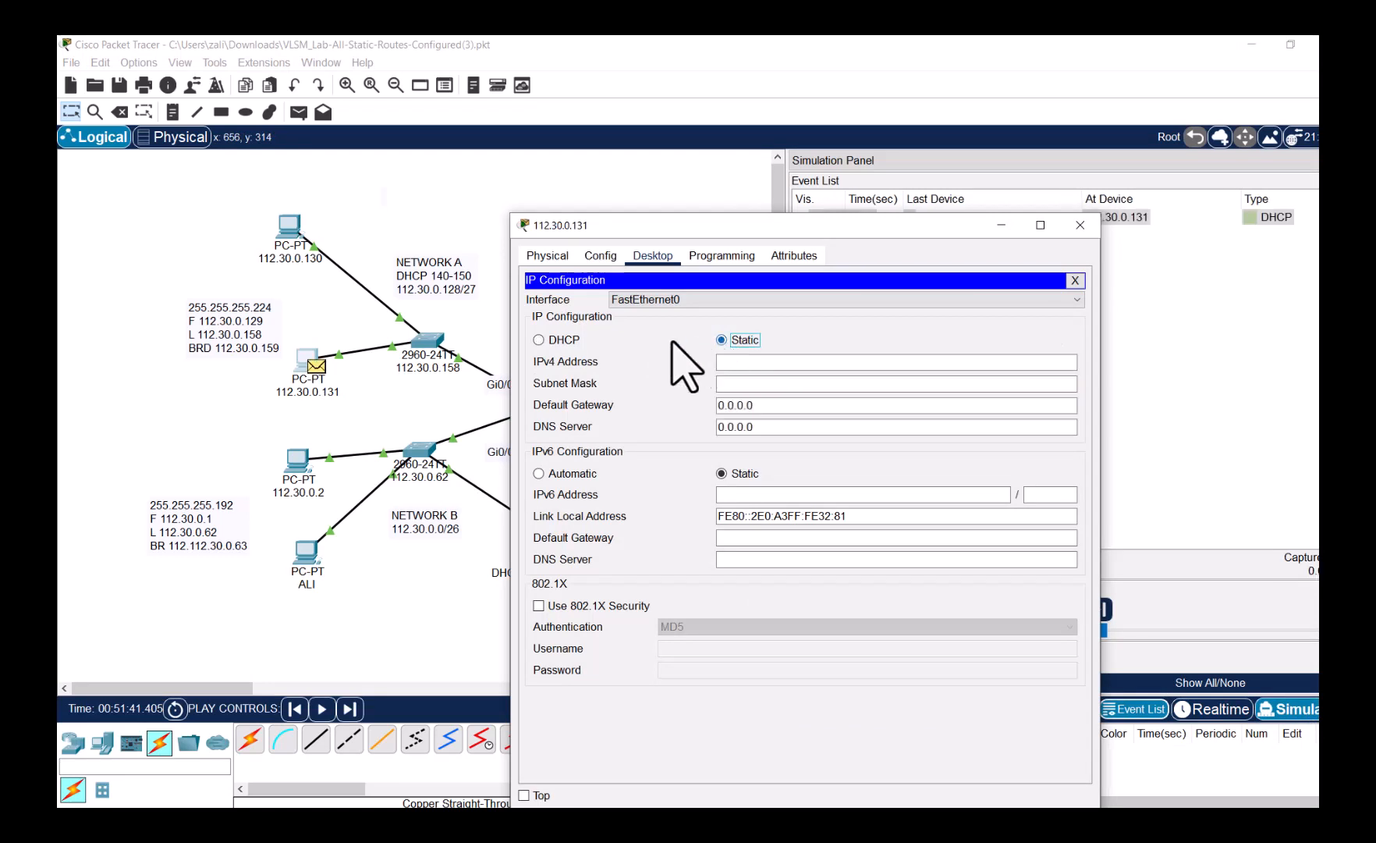
left_click(570, 341)
- Play the simulation to watch the DHCP request pass the switch to R3
left_click(1158, 620)
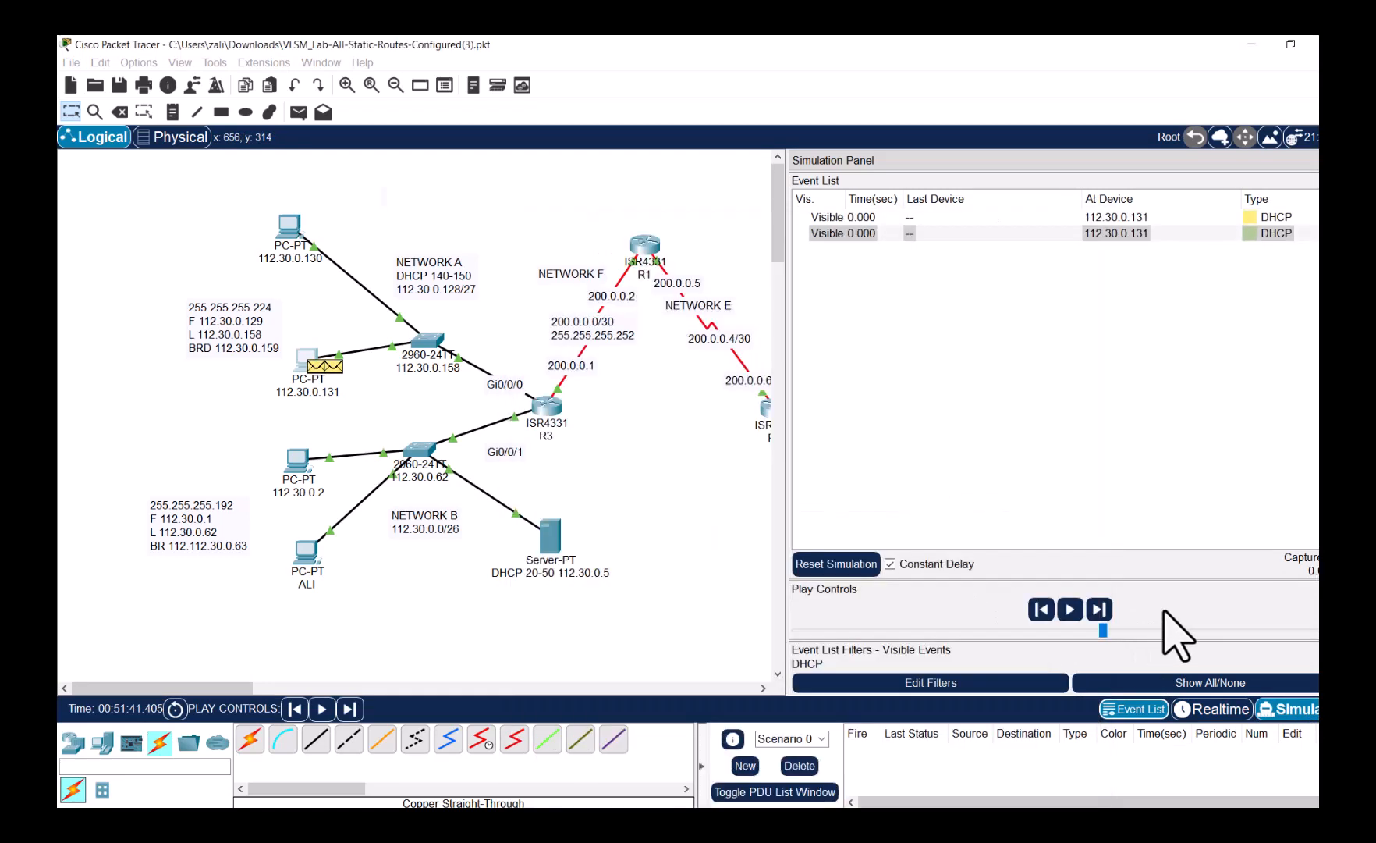
left_click(1070, 613)
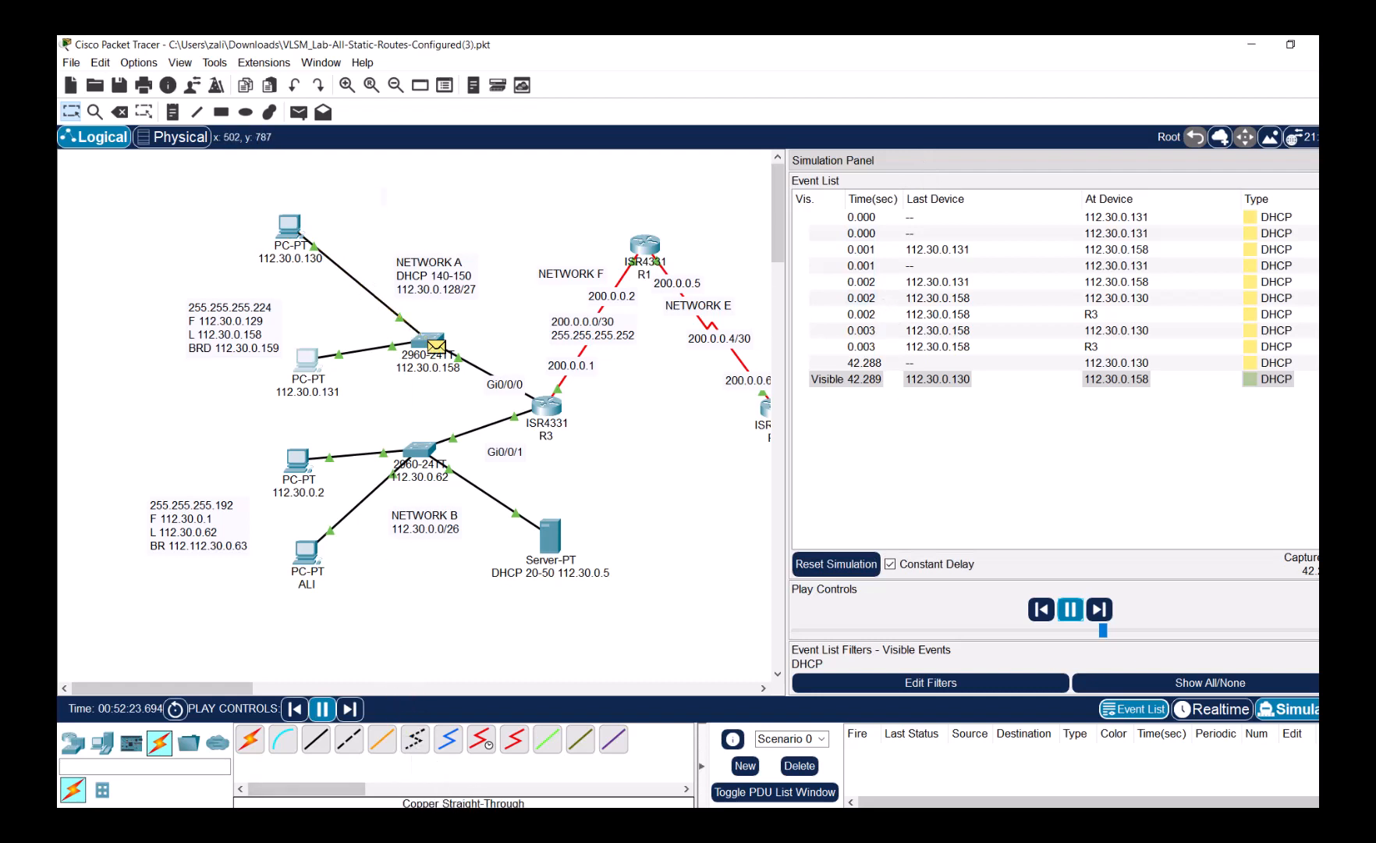
mouse_move(487, 824)
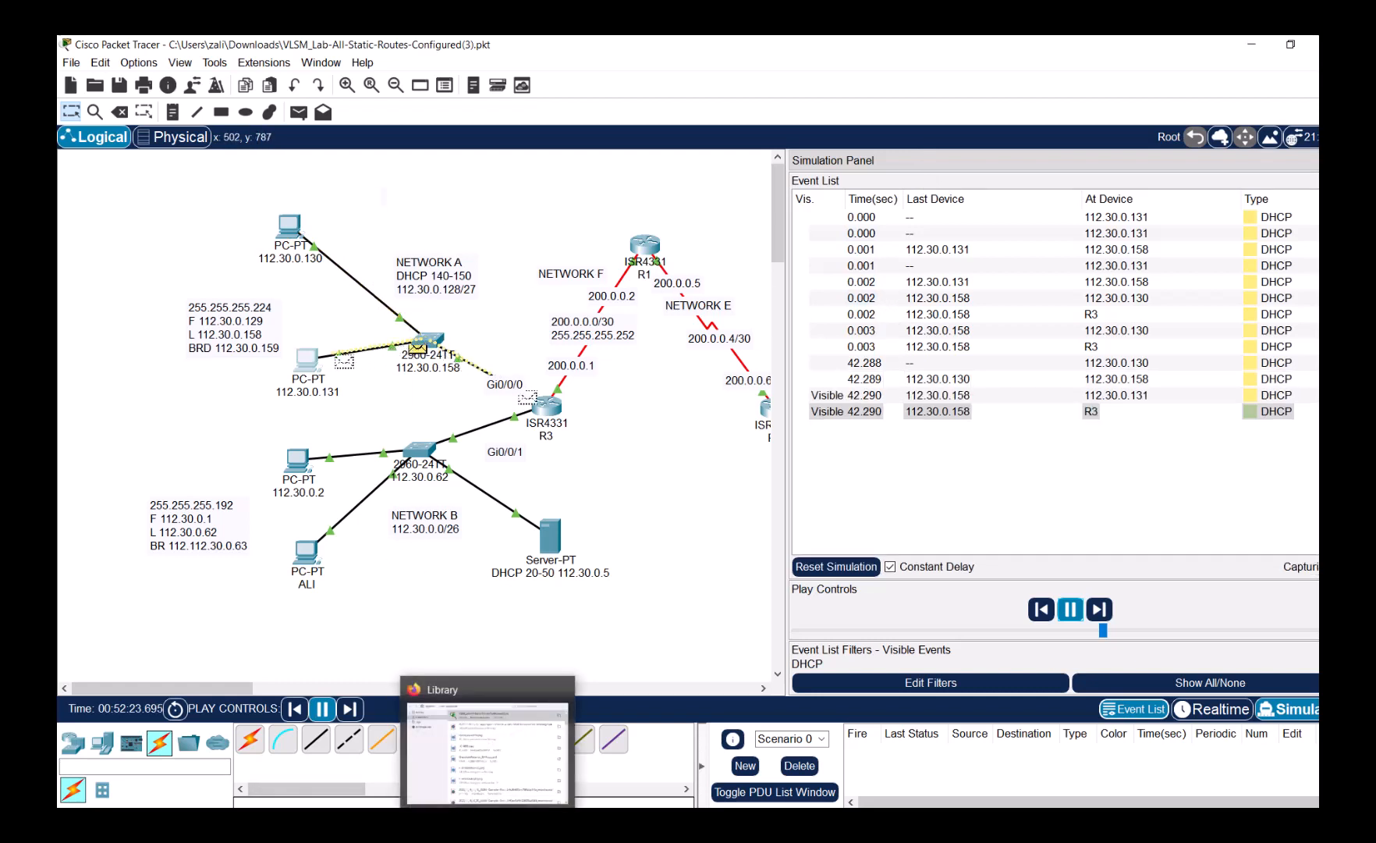
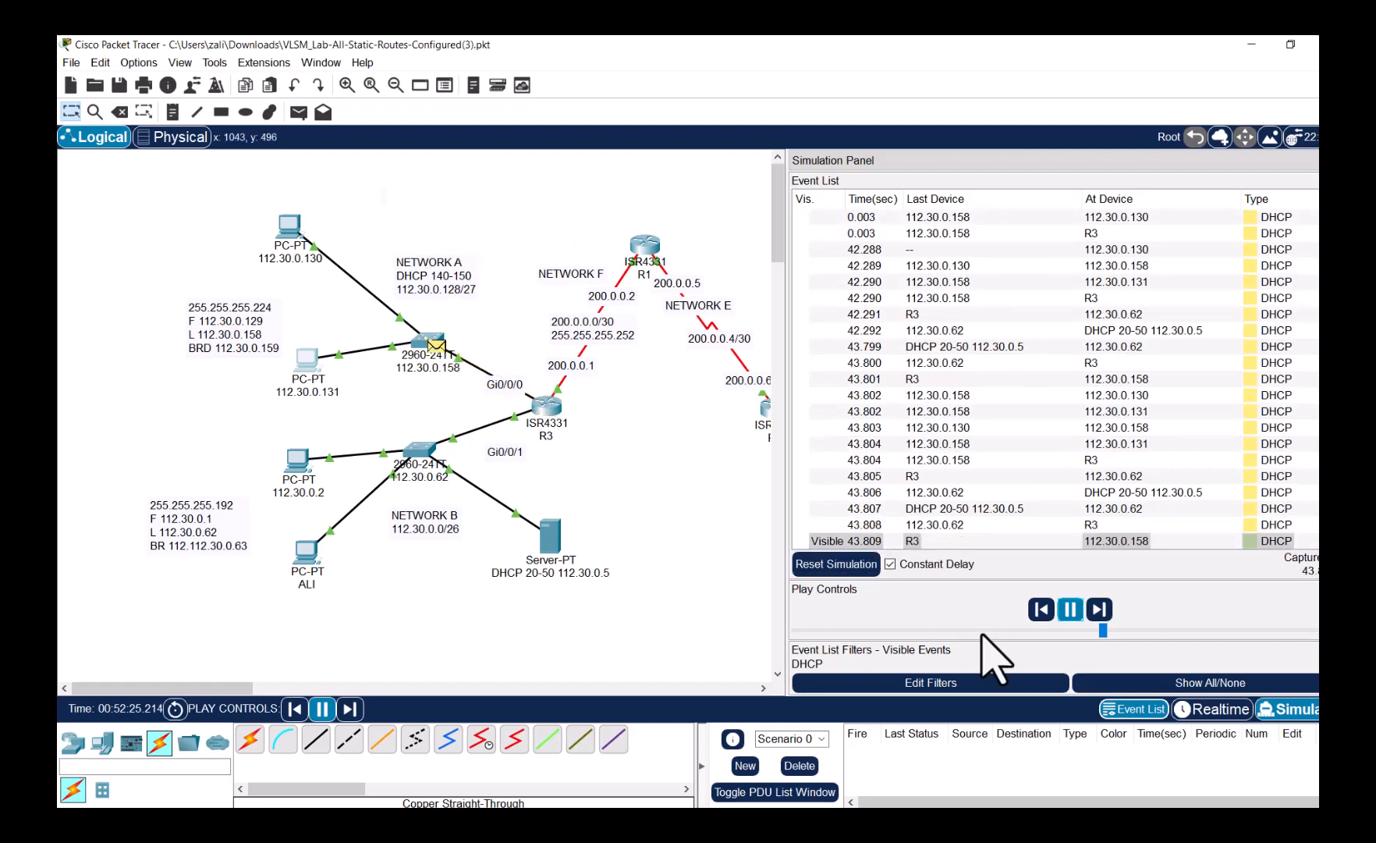
- Return to Realtime mode and check PC 112.30.0.130's IP configuration
left_click(1221, 708)
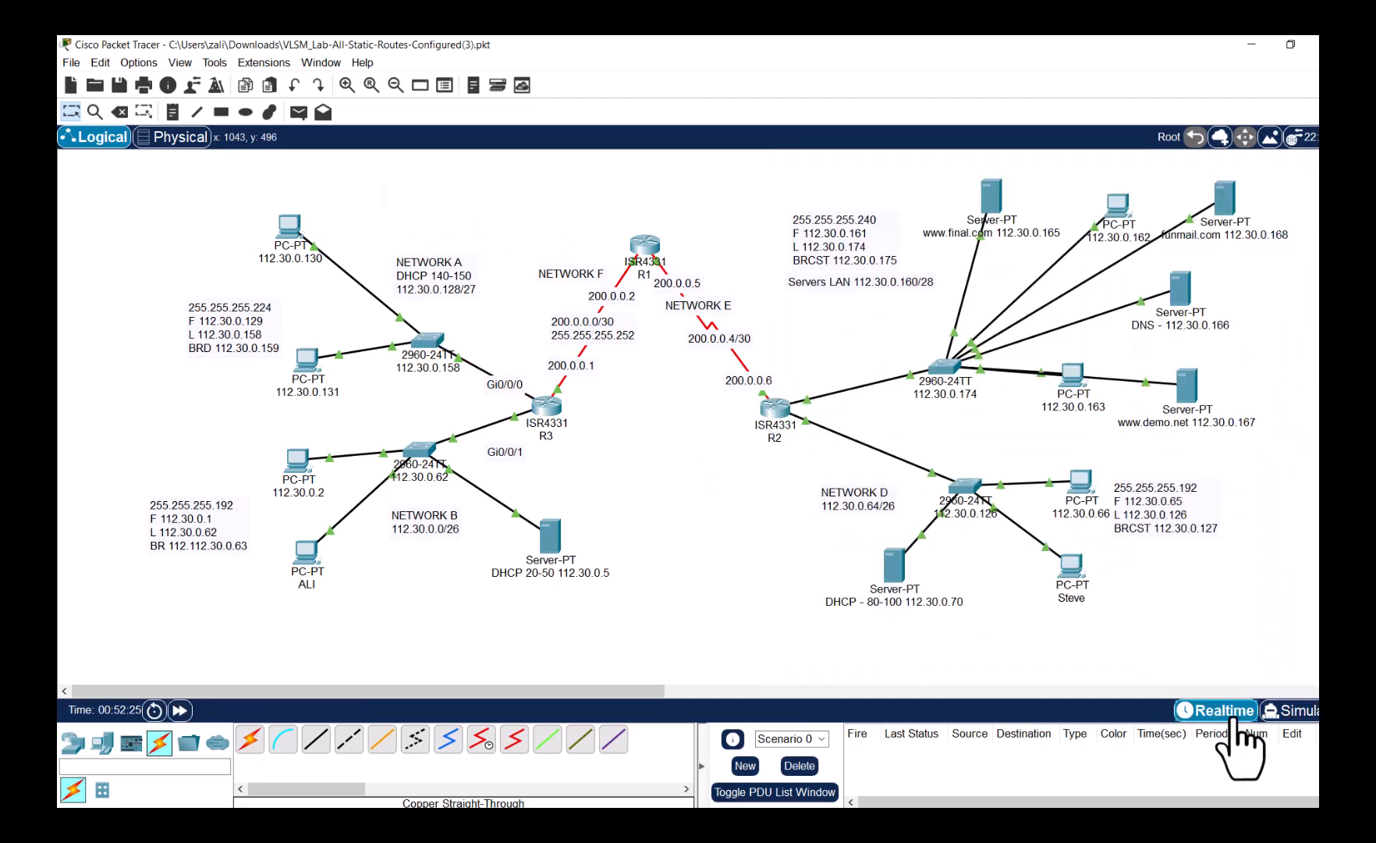
left_click(288, 224)
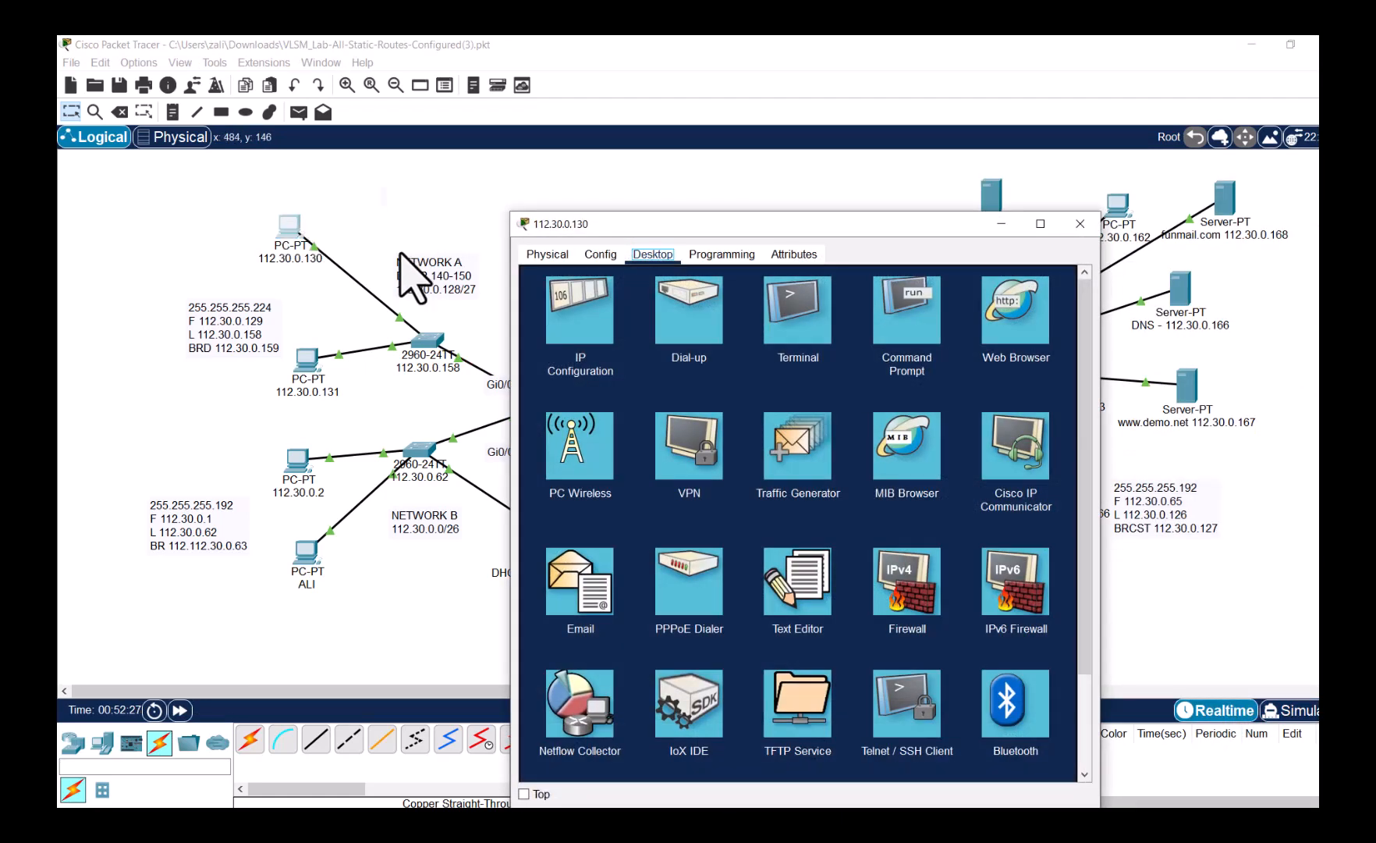
left_click(599, 320)
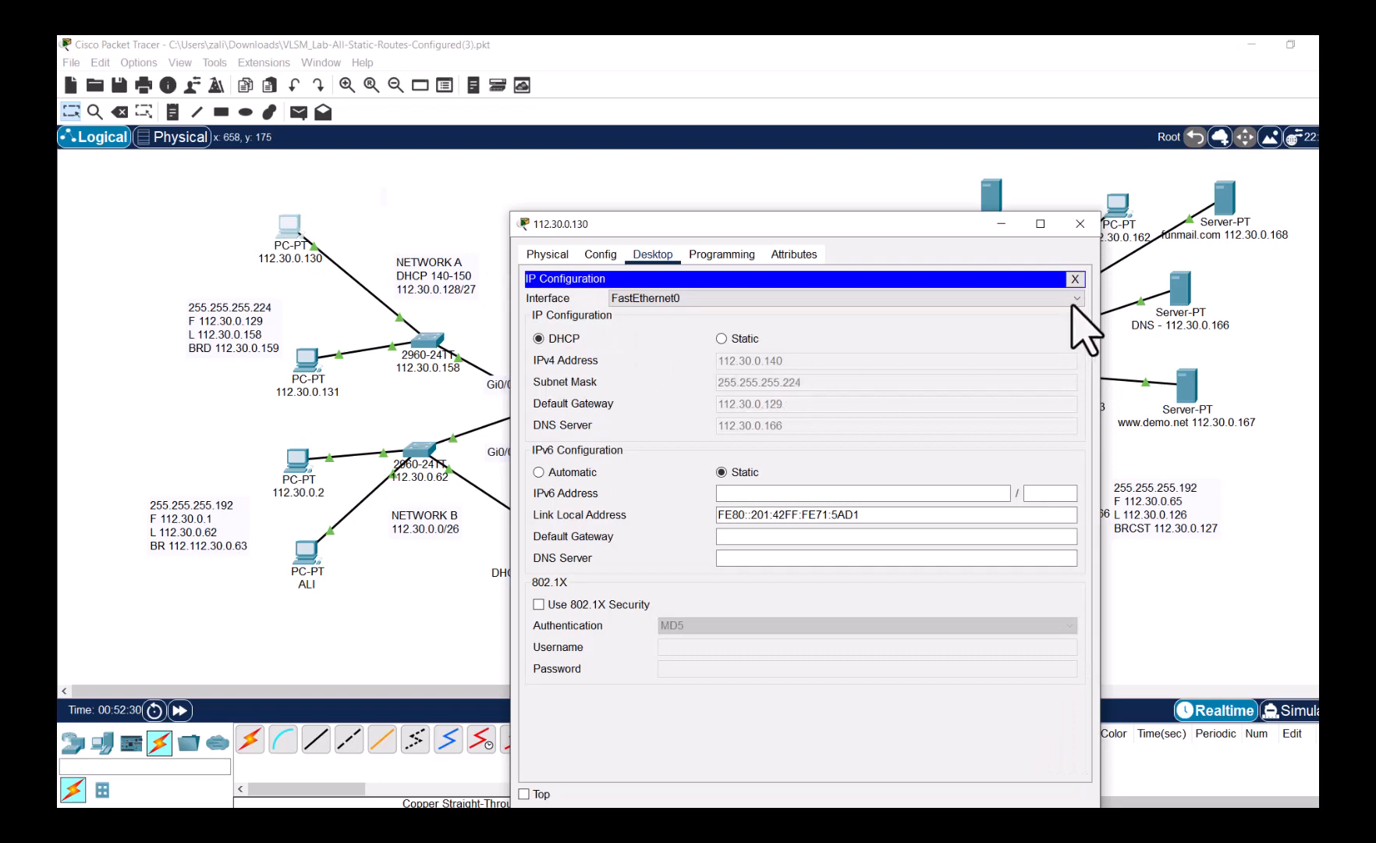
left_click(1080, 223)
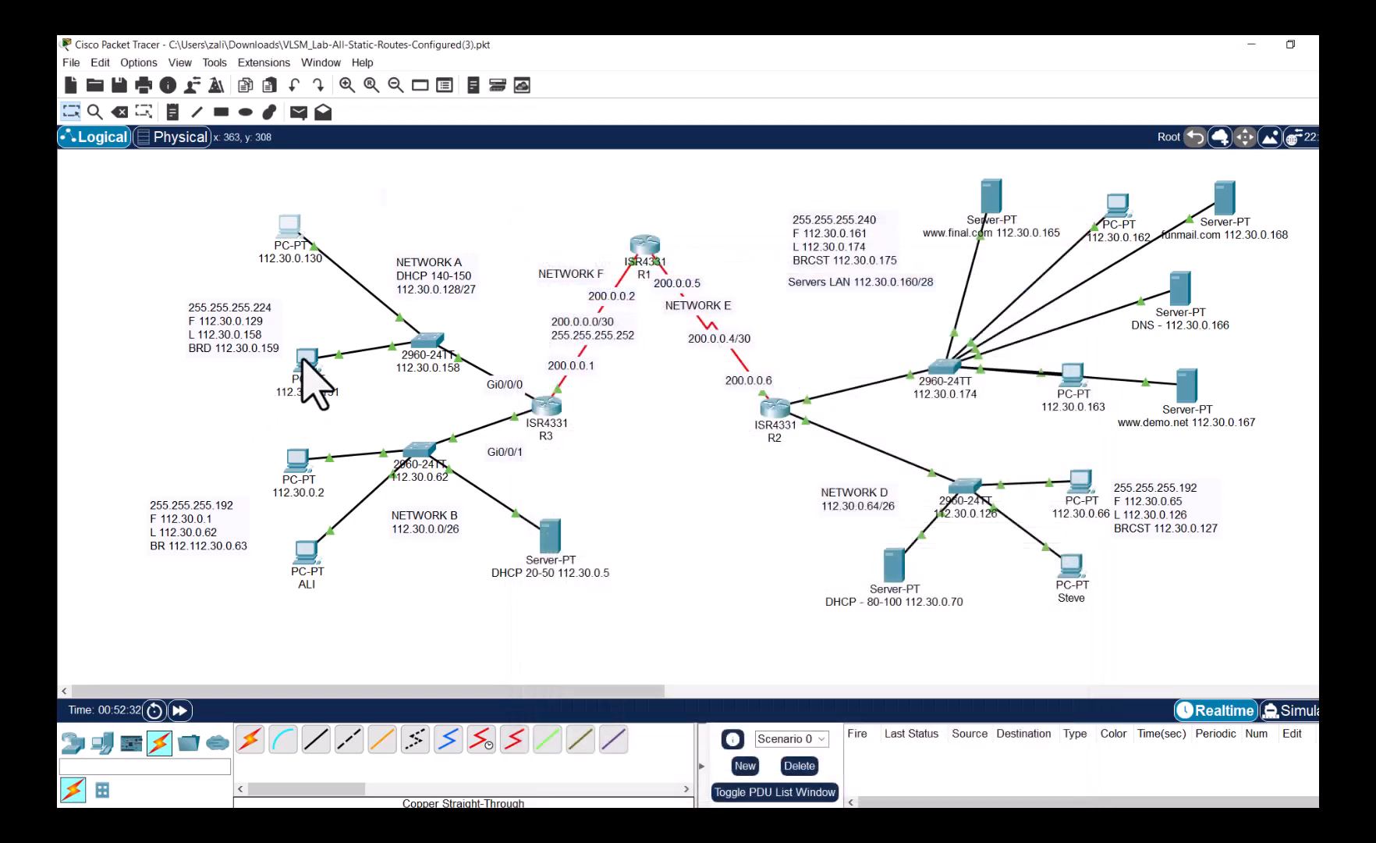
- Toggle PC 112.30.0.131 from Static back to DHCP so it obtains 112.30.0.141
left_click(305, 360)
left_click(720, 341)
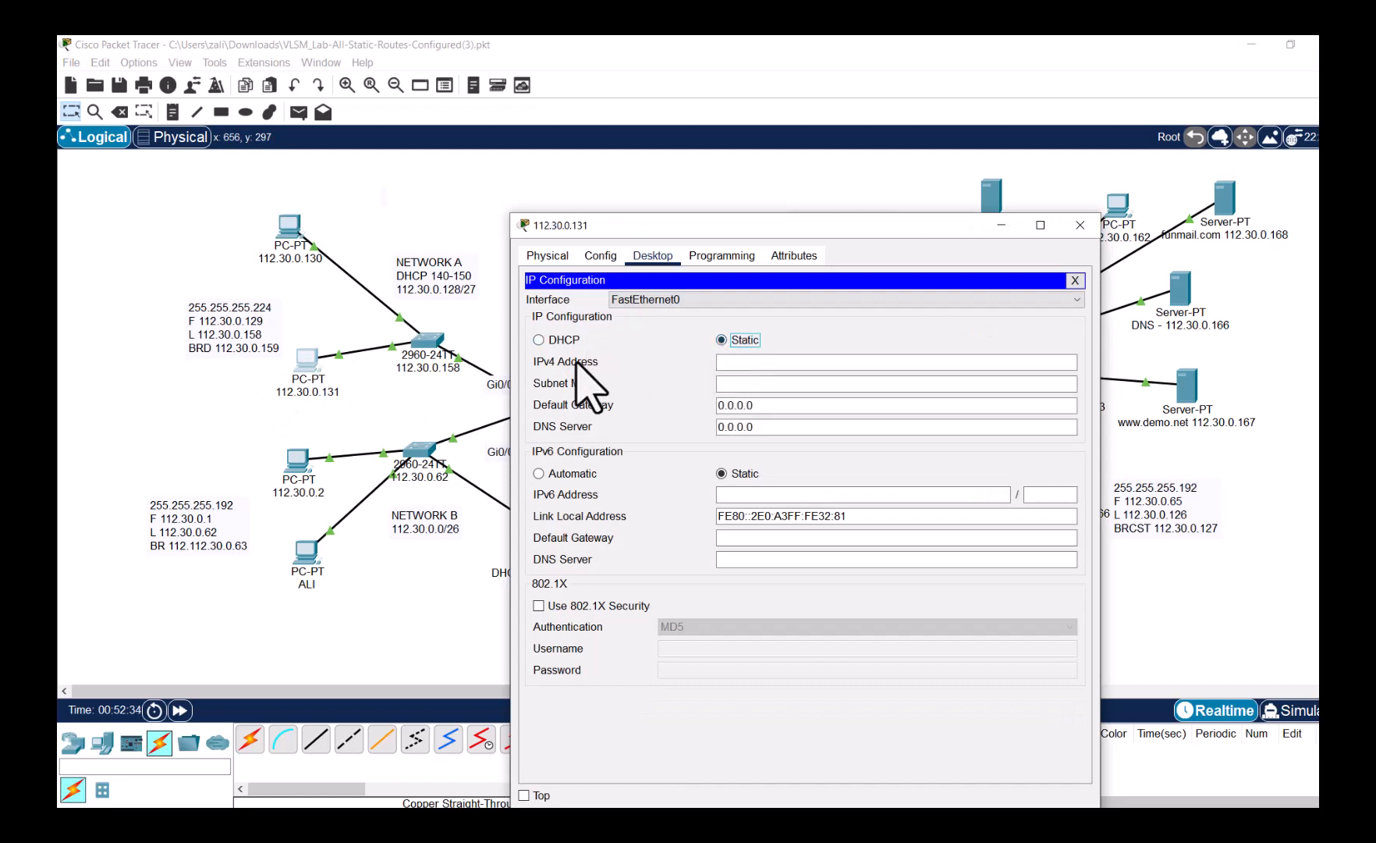
left_click(562, 340)
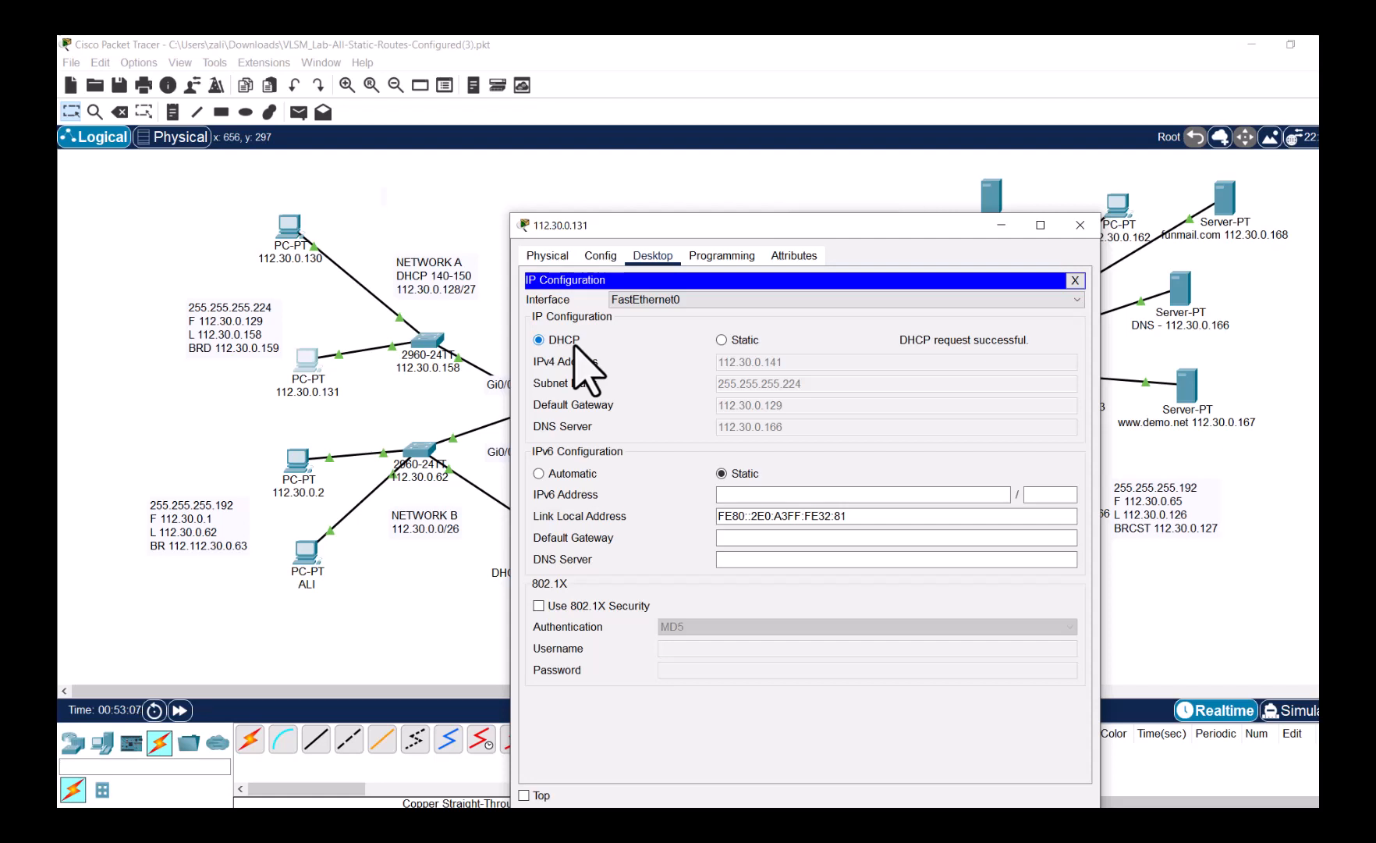
left_click(447, 546)
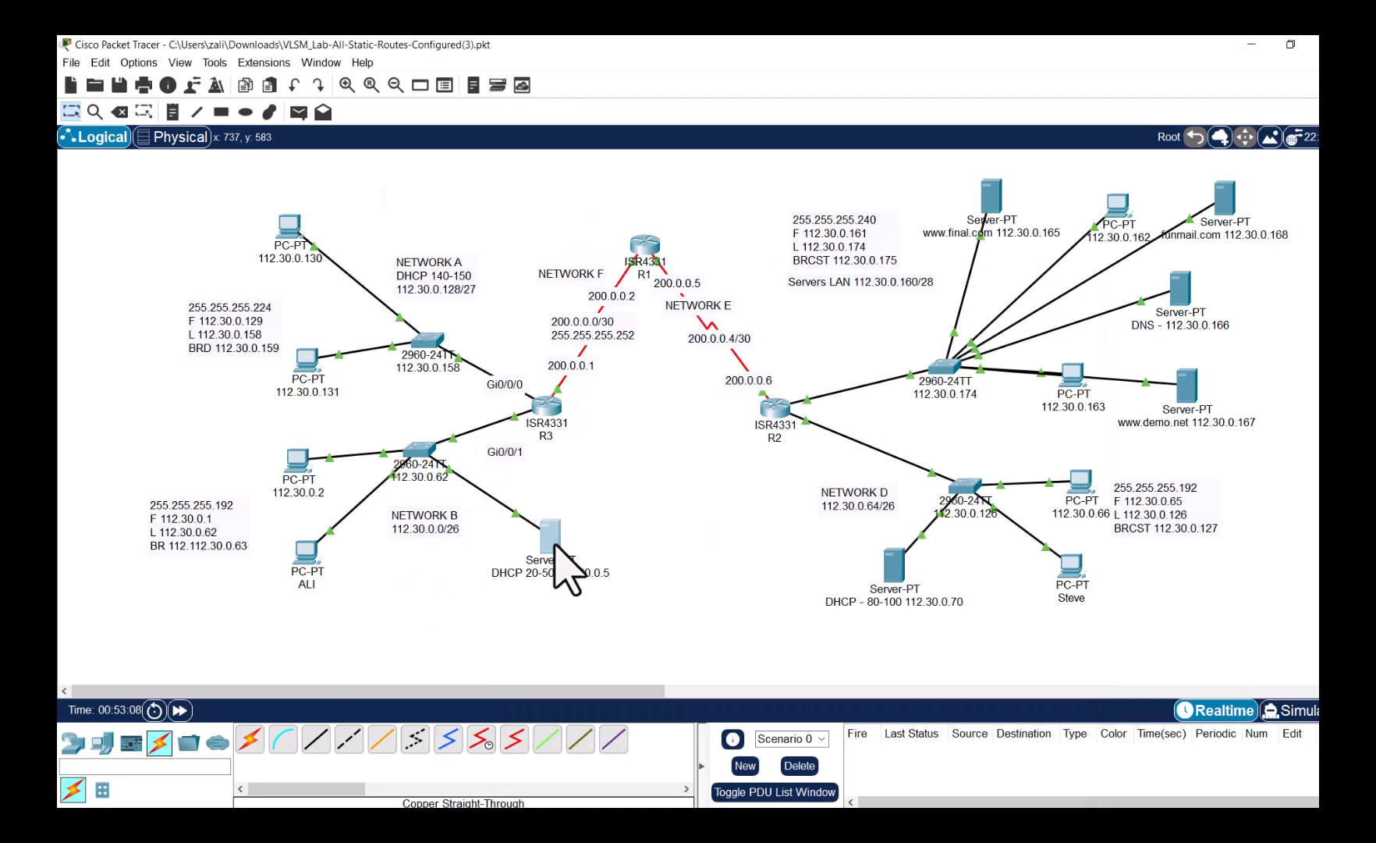
left_click(555, 544)
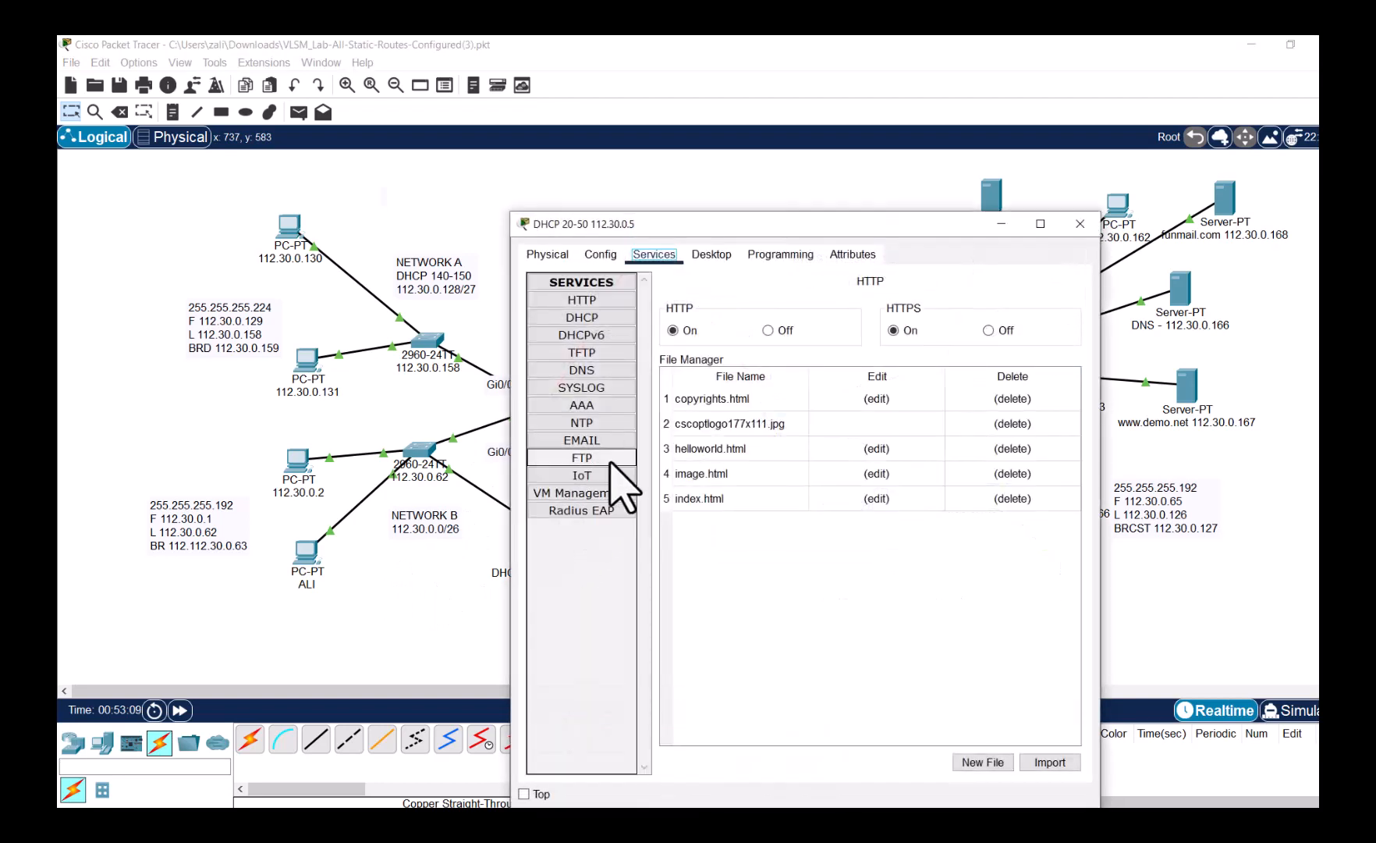
left_click(596, 317)
left_click(750, 577)
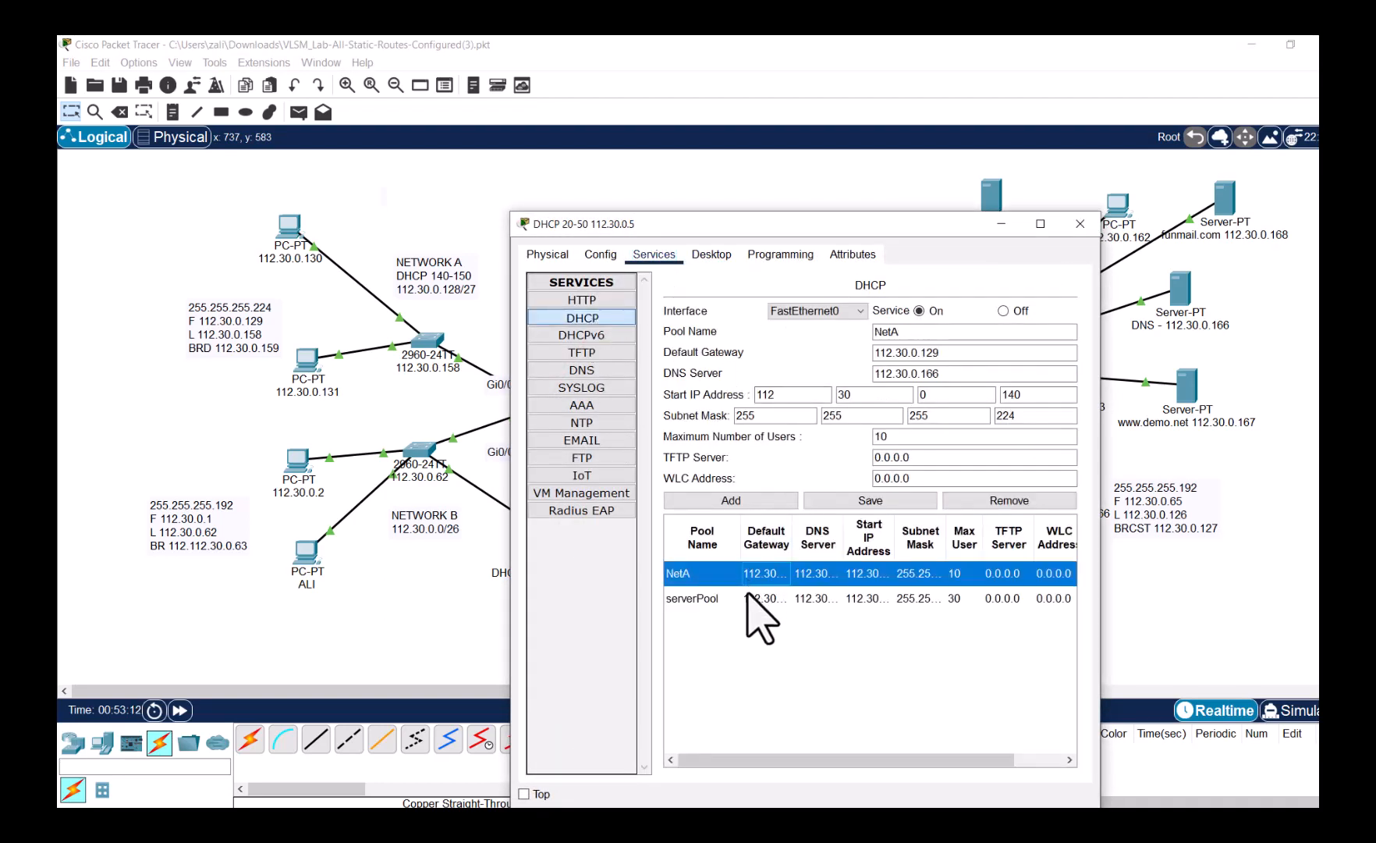
left_click(749, 598)
left_click(750, 577)
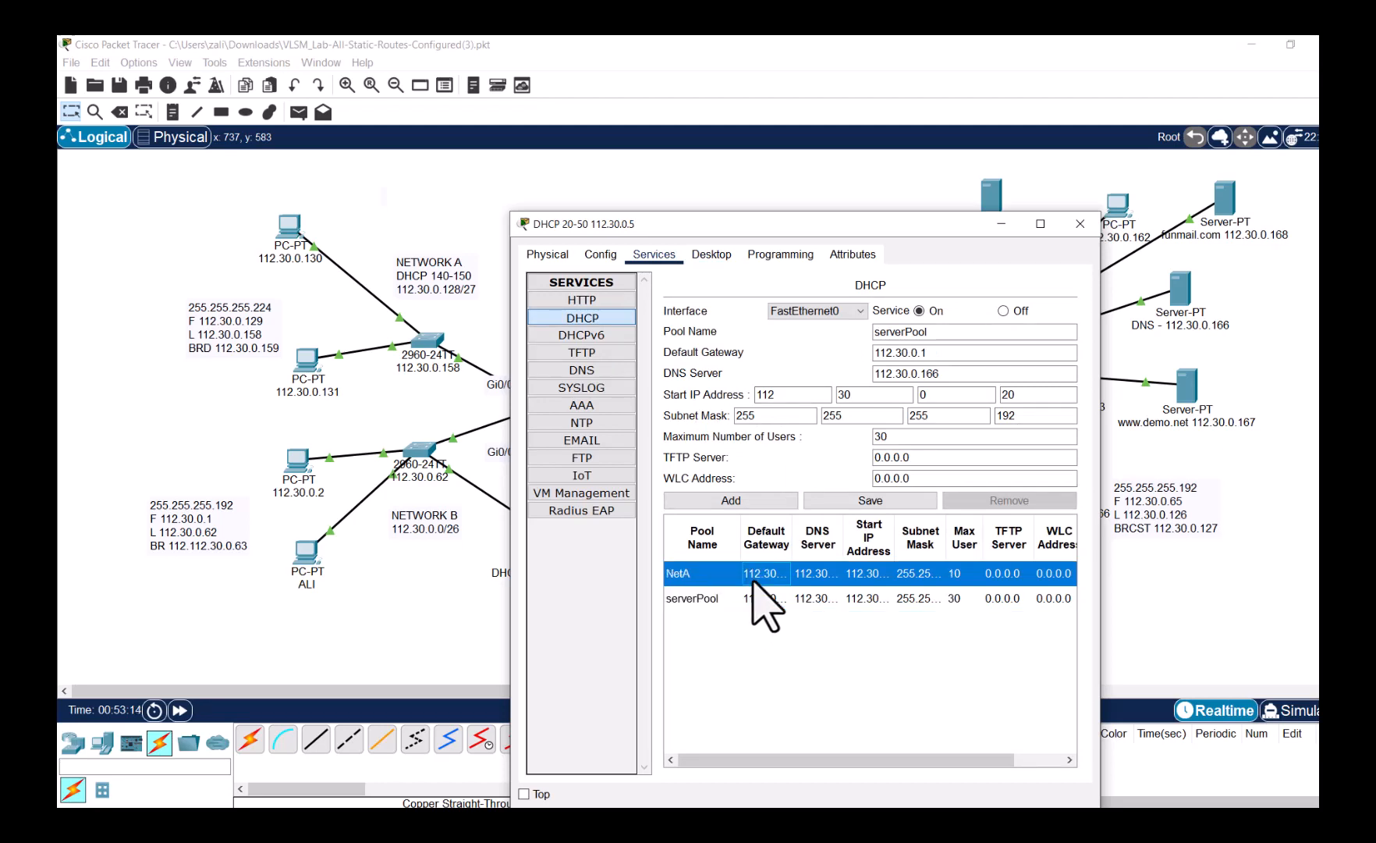
left_click(753, 600)
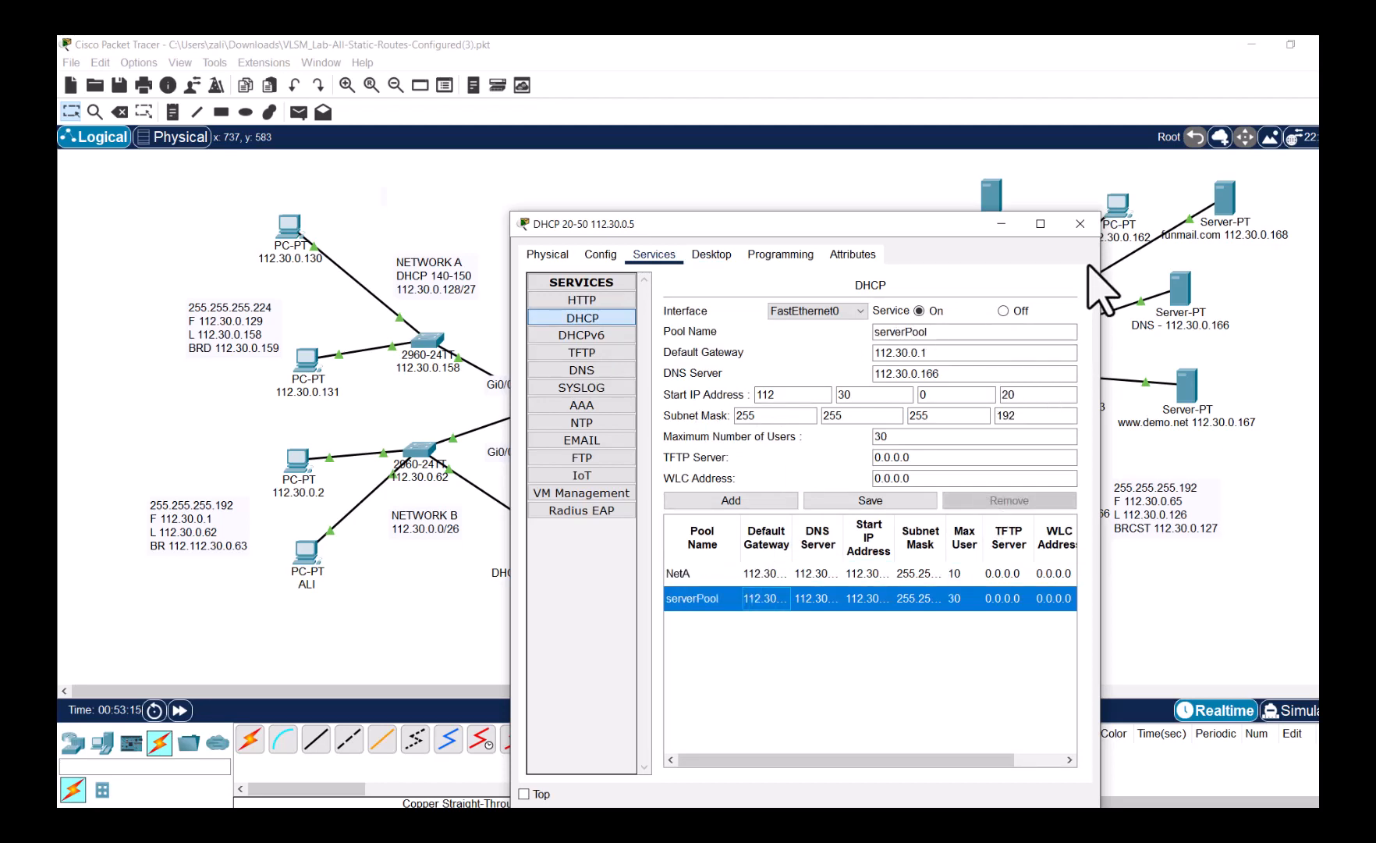
left_click(1080, 224)
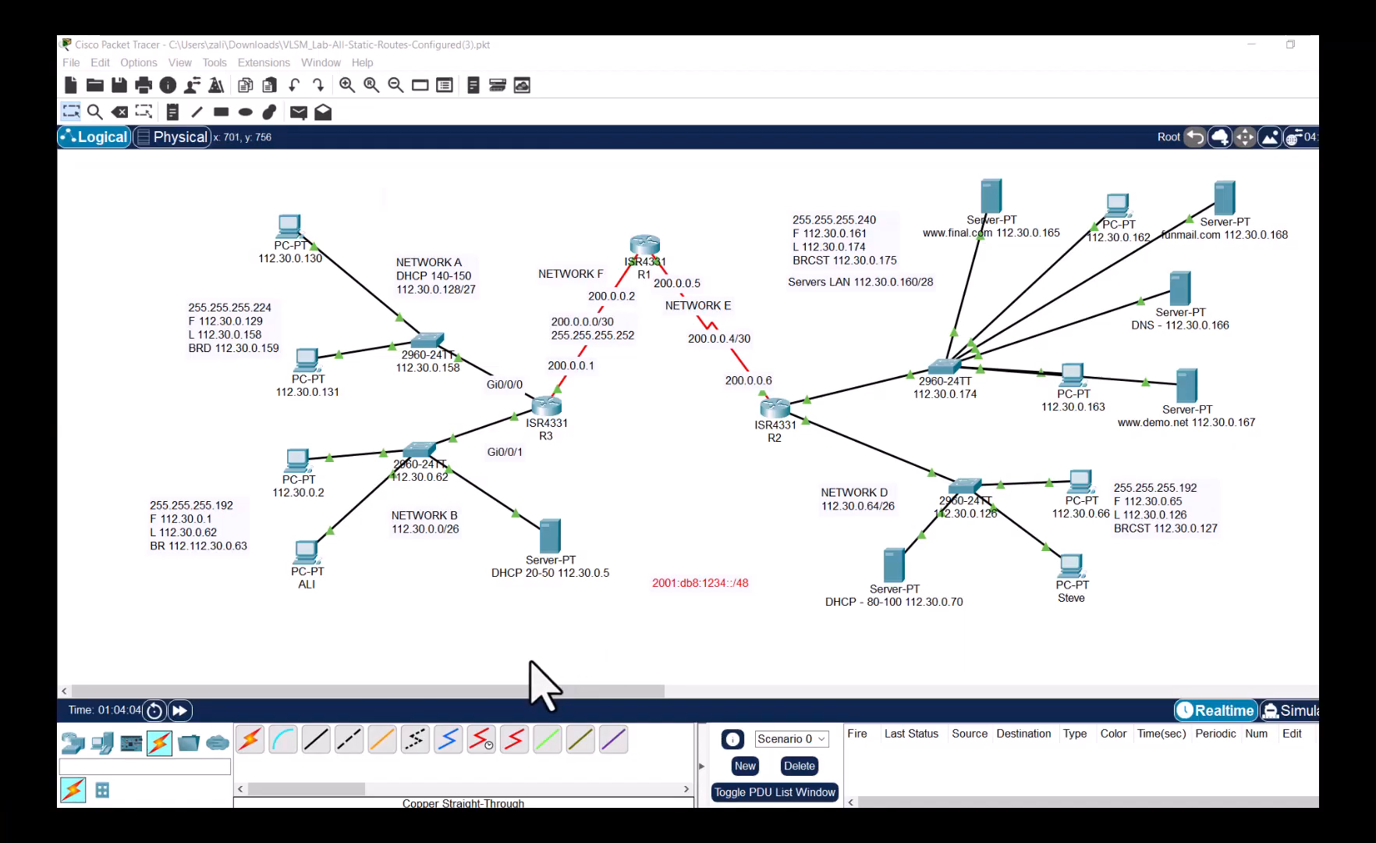
- Add an ISR4331 router beside the 2001:db8:1234::/48 note and view its physical chassis
left_click(76, 742)
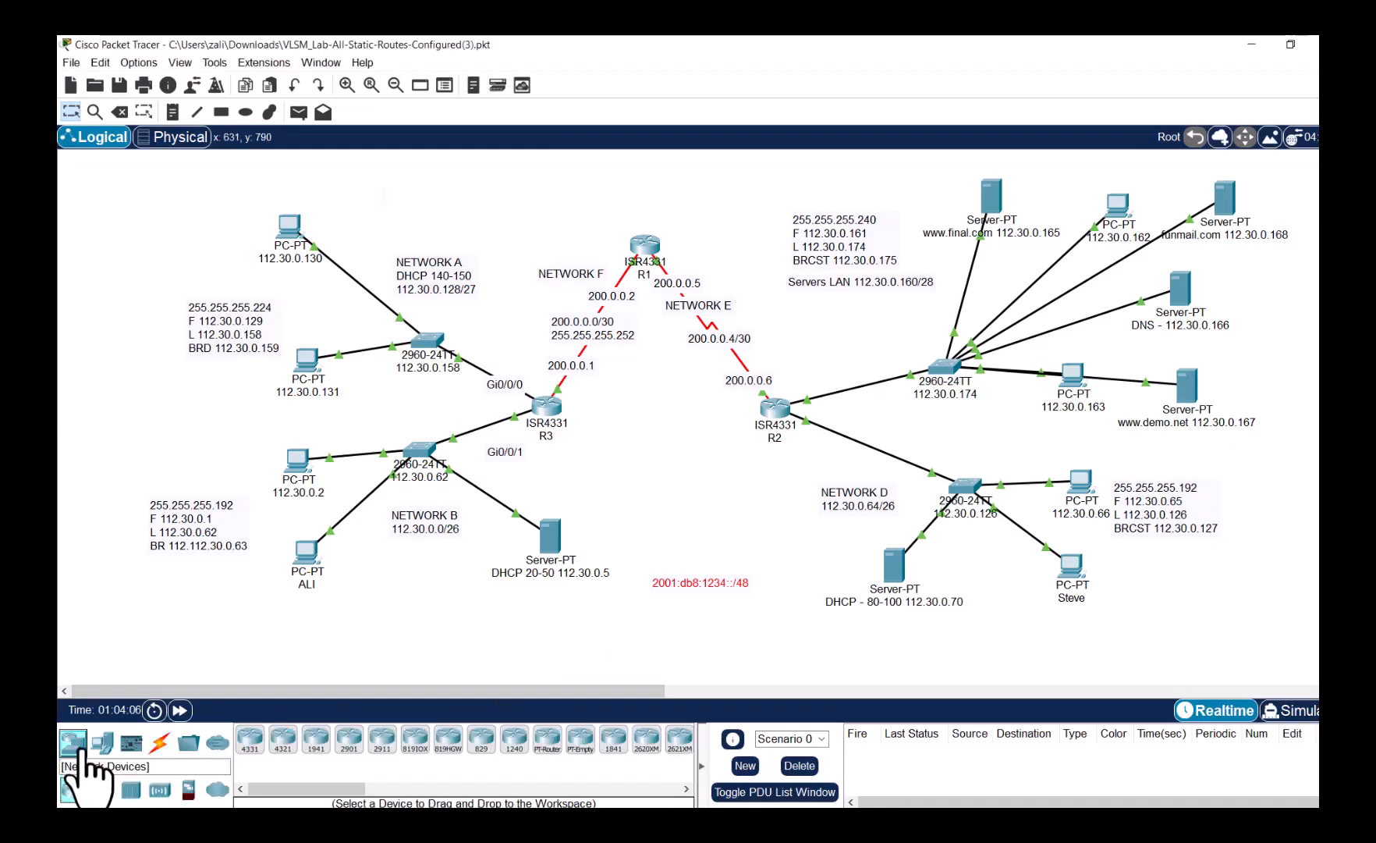
left_click_drag(250, 740, 496, 618)
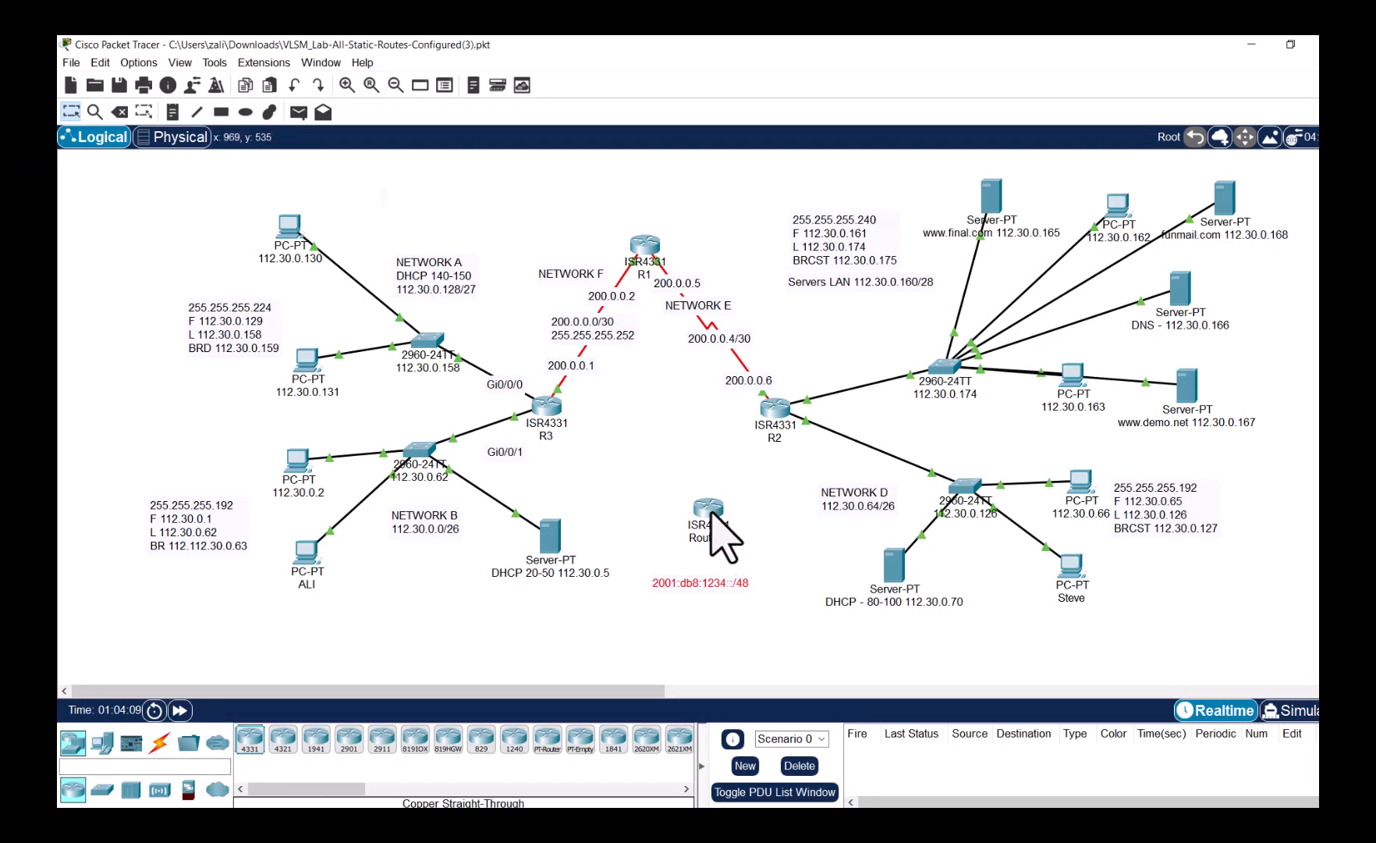
left_click(709, 512)
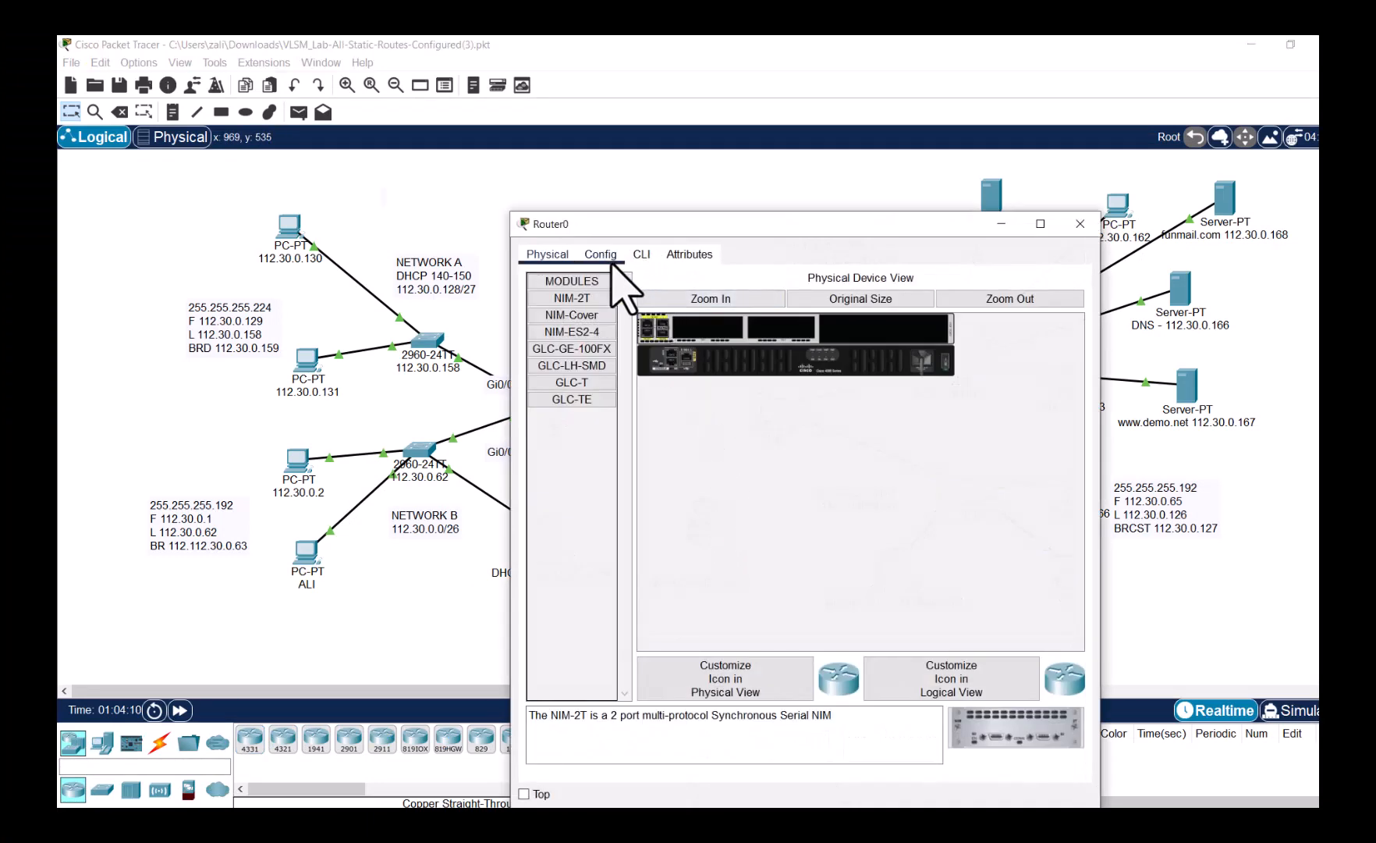
left_click(1040, 224)
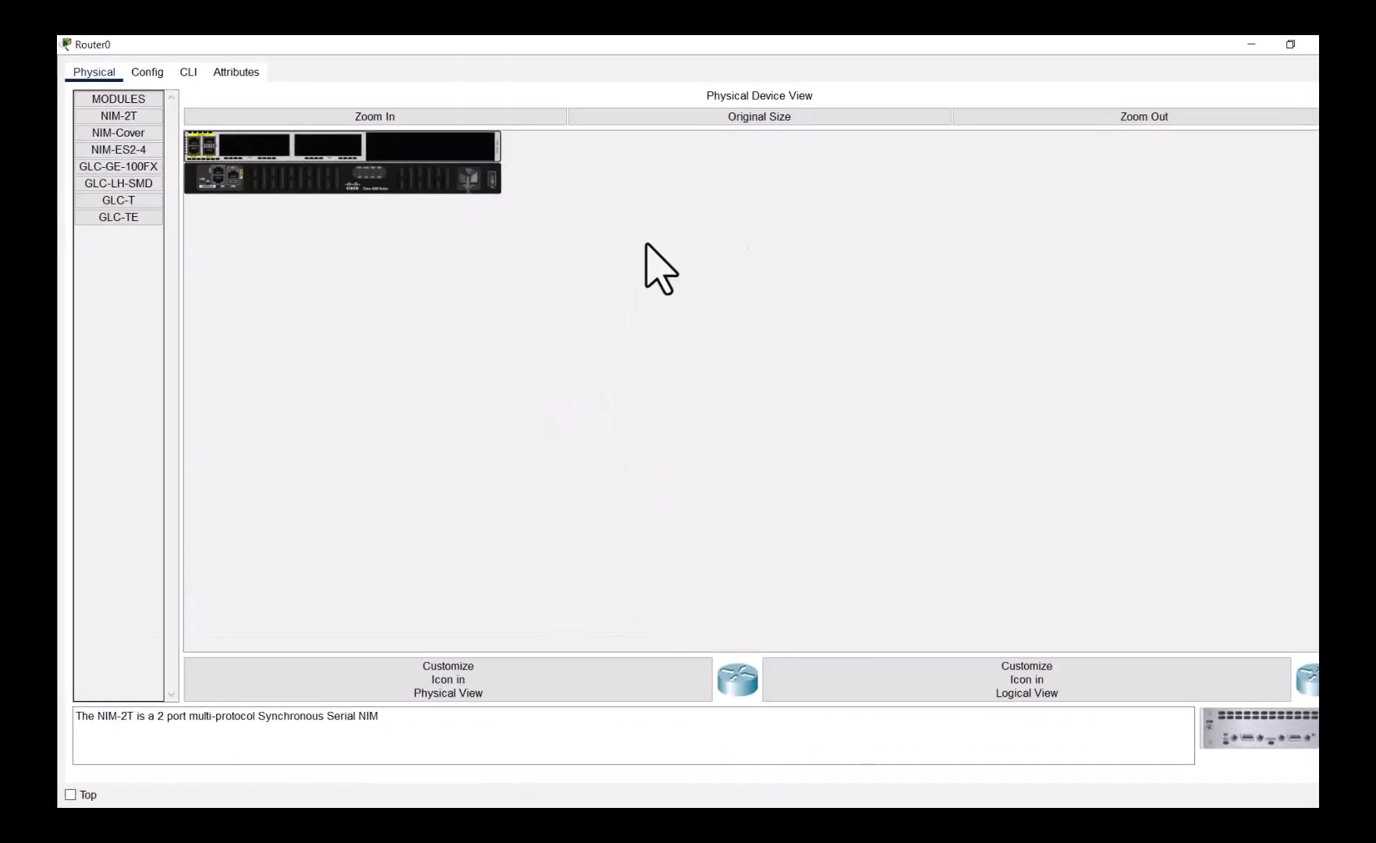
left_click(407, 125)
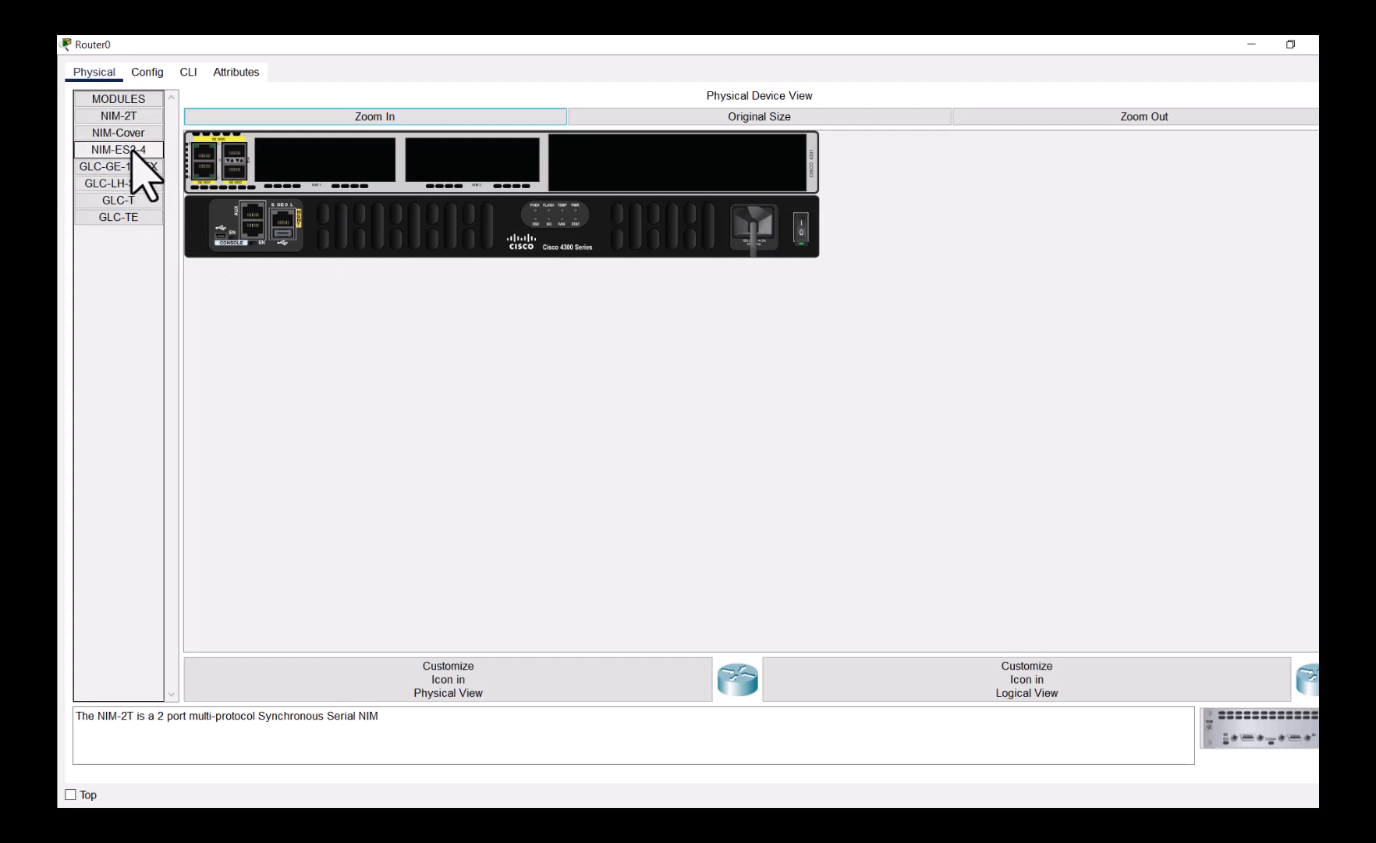
- Power Router0 off, install a NIM-2T serial module, and power it back on
left_click_drag(129, 116, 308, 153)
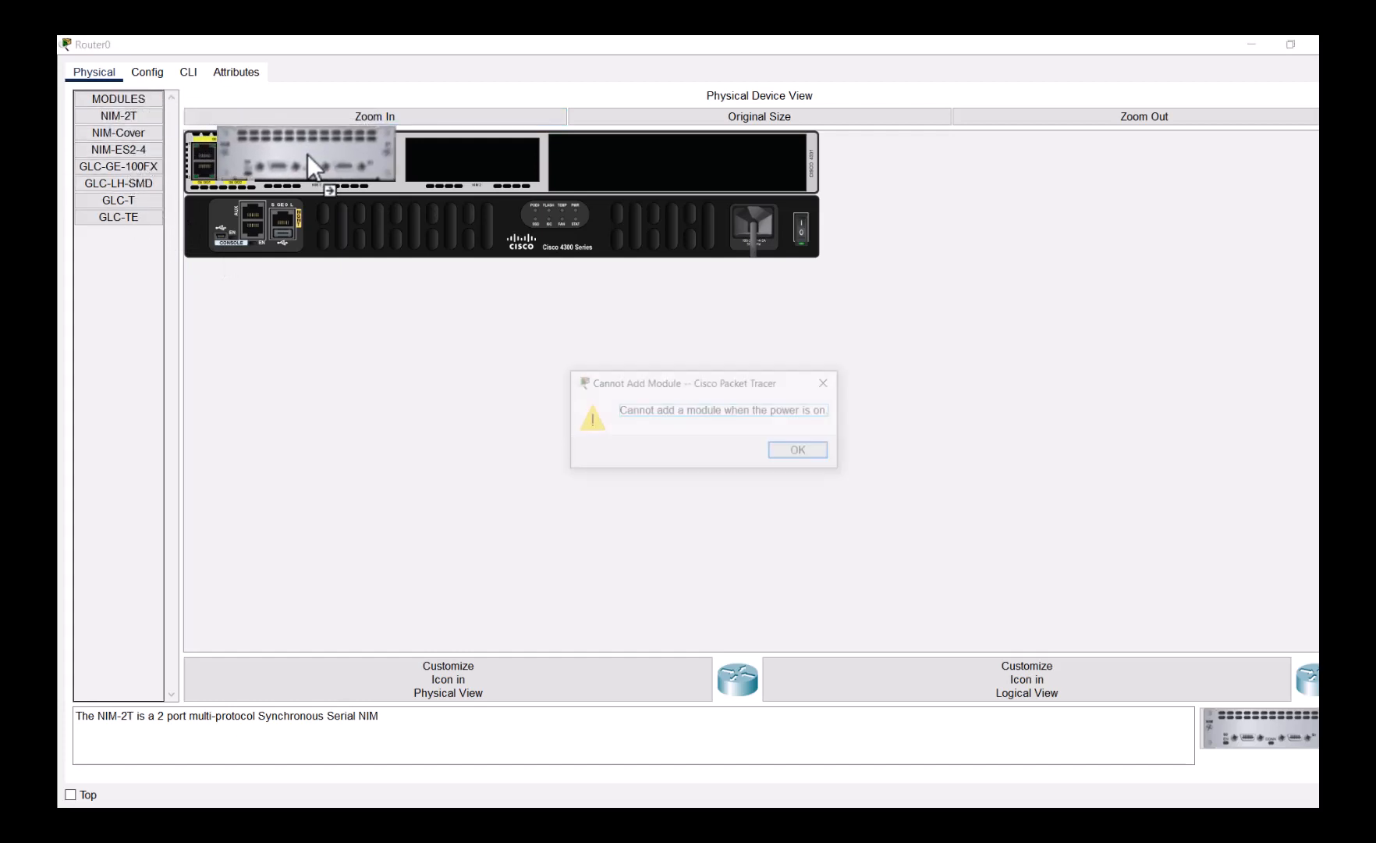
left_click(790, 450)
left_click(801, 230)
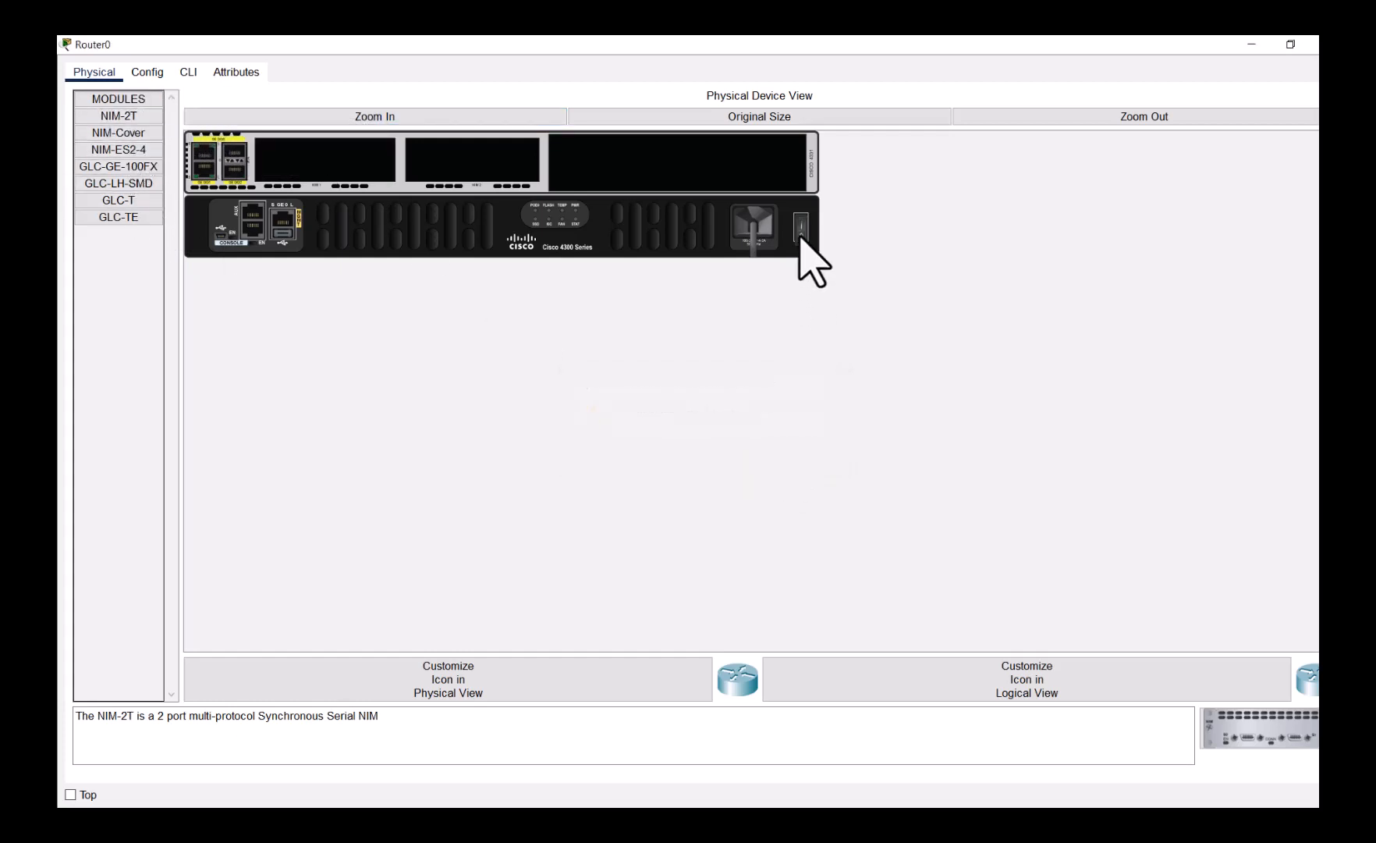
left_click_drag(119, 118, 338, 169)
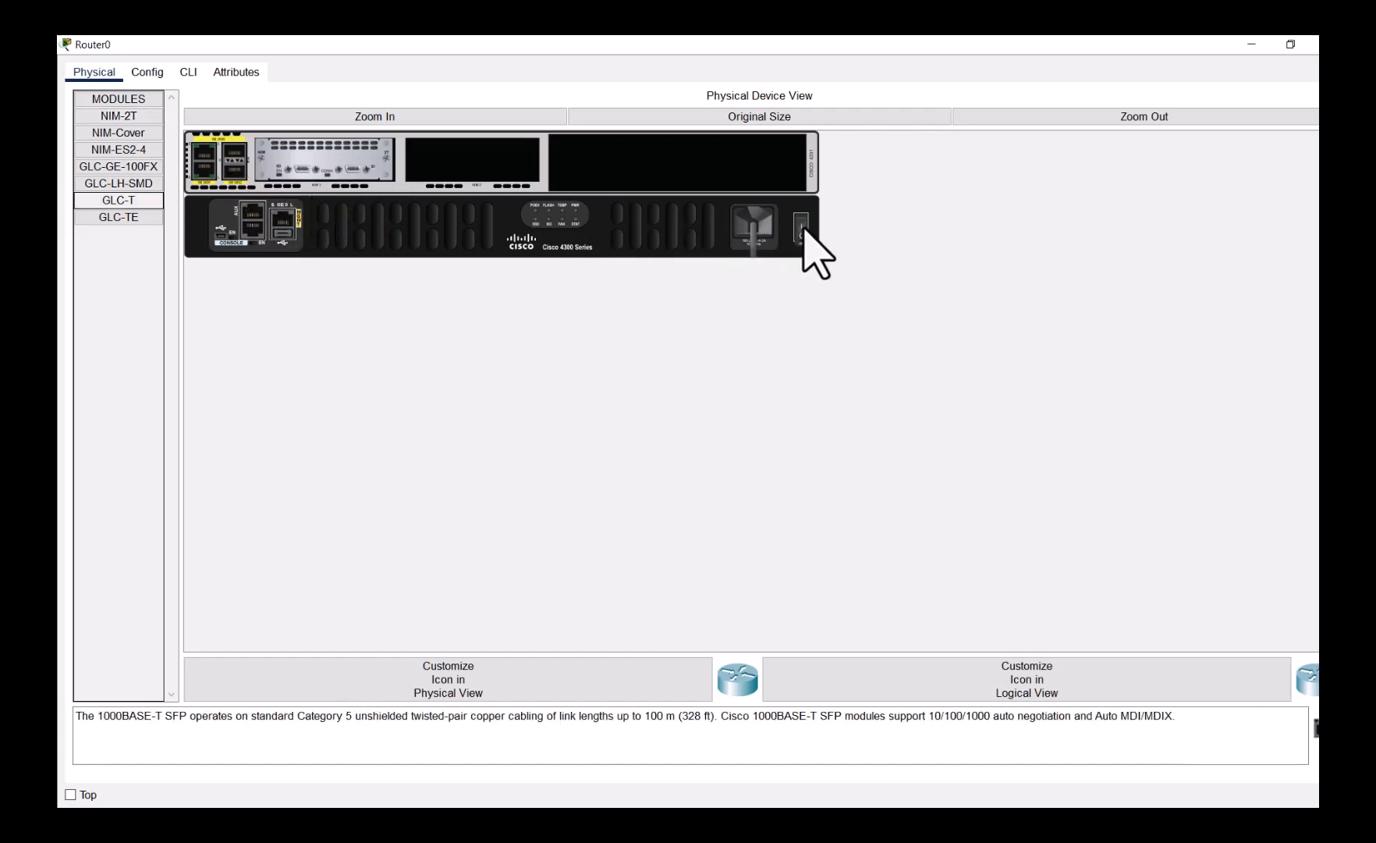
left_click(804, 231)
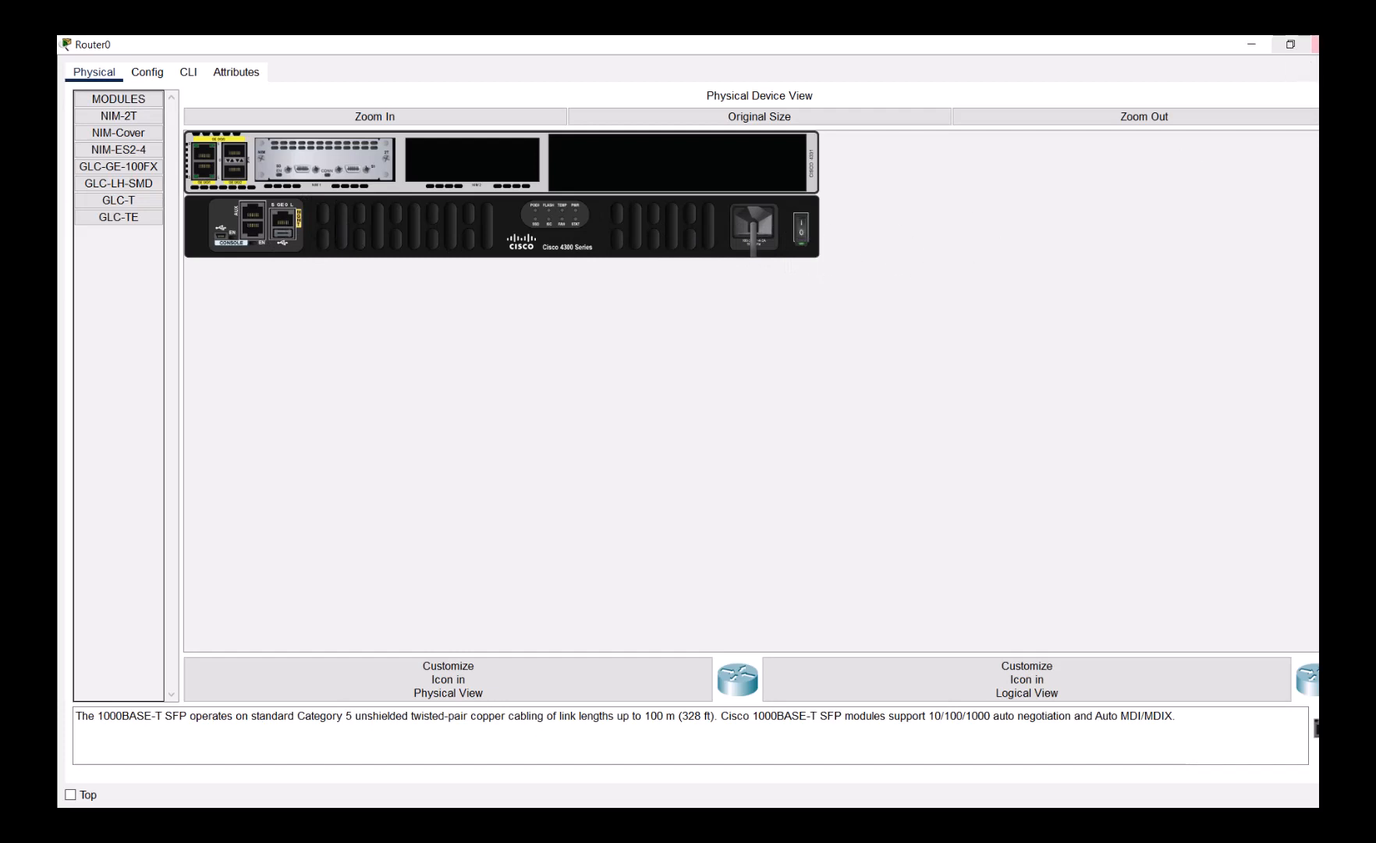
left_click(1316, 45)
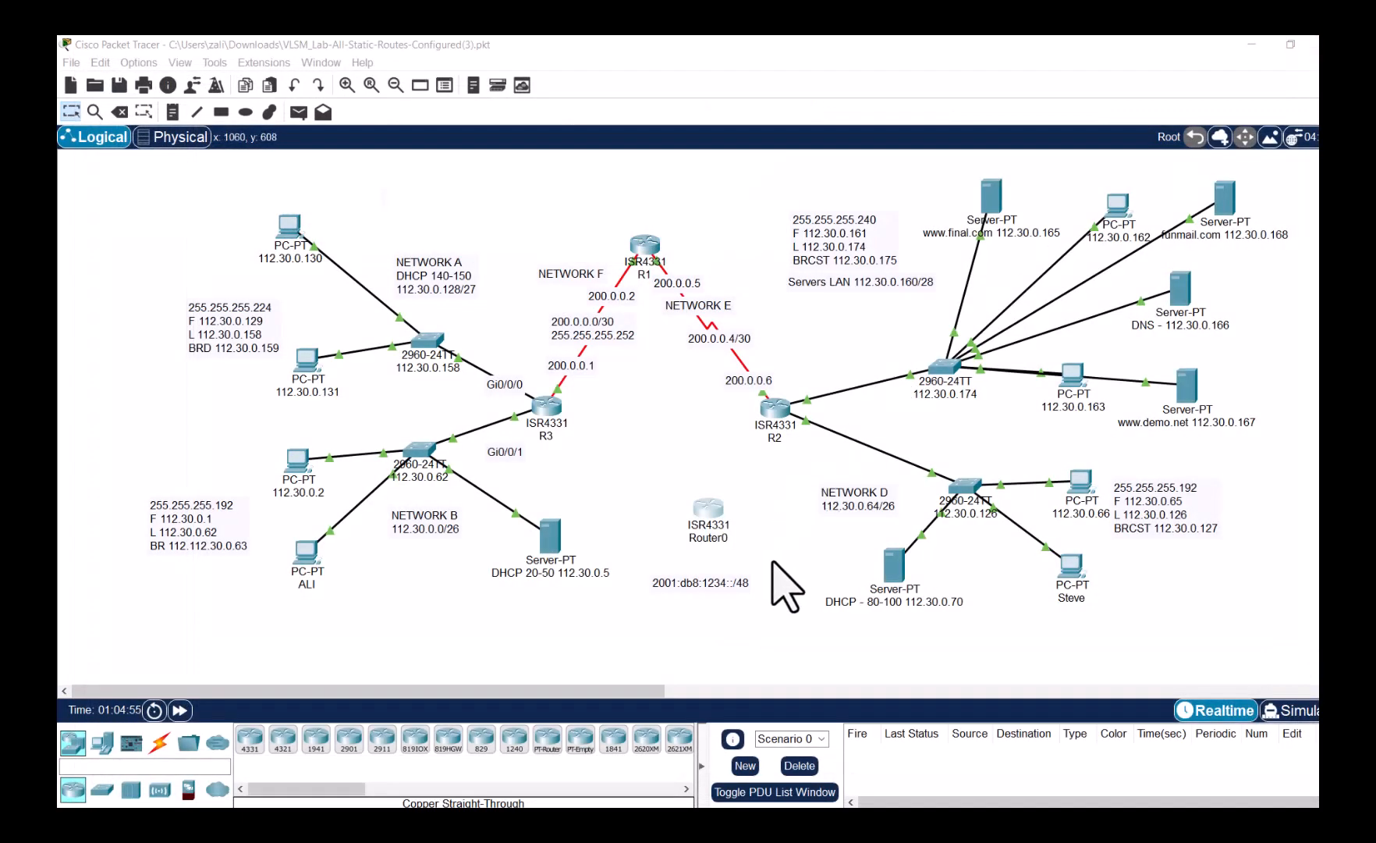
- Place two 2960 switches below Router0 and move the IPv6 prefix note aside
left_click(103, 790)
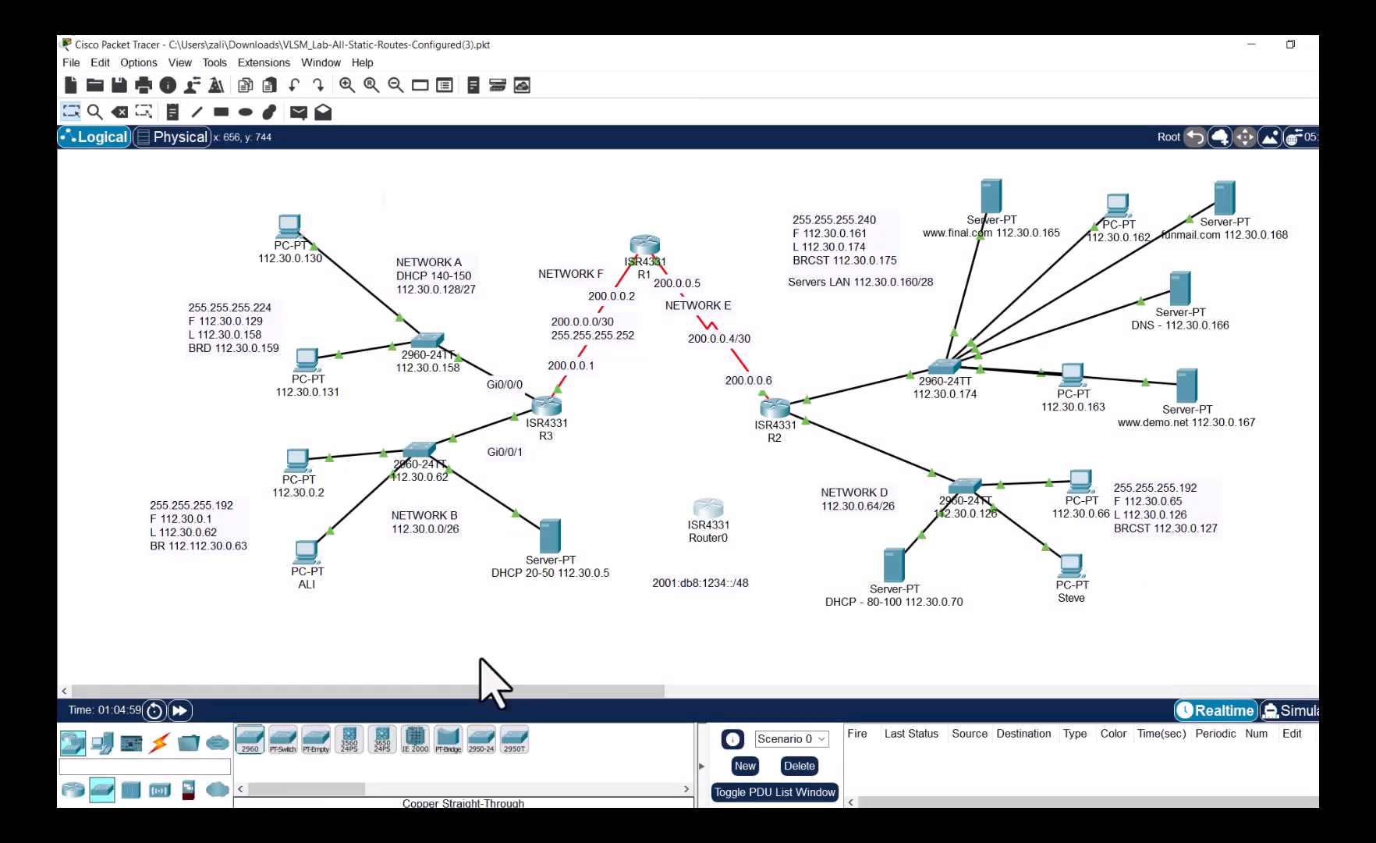
left_click_drag(250, 746, 528, 653)
left_click_drag(639, 616, 613, 484)
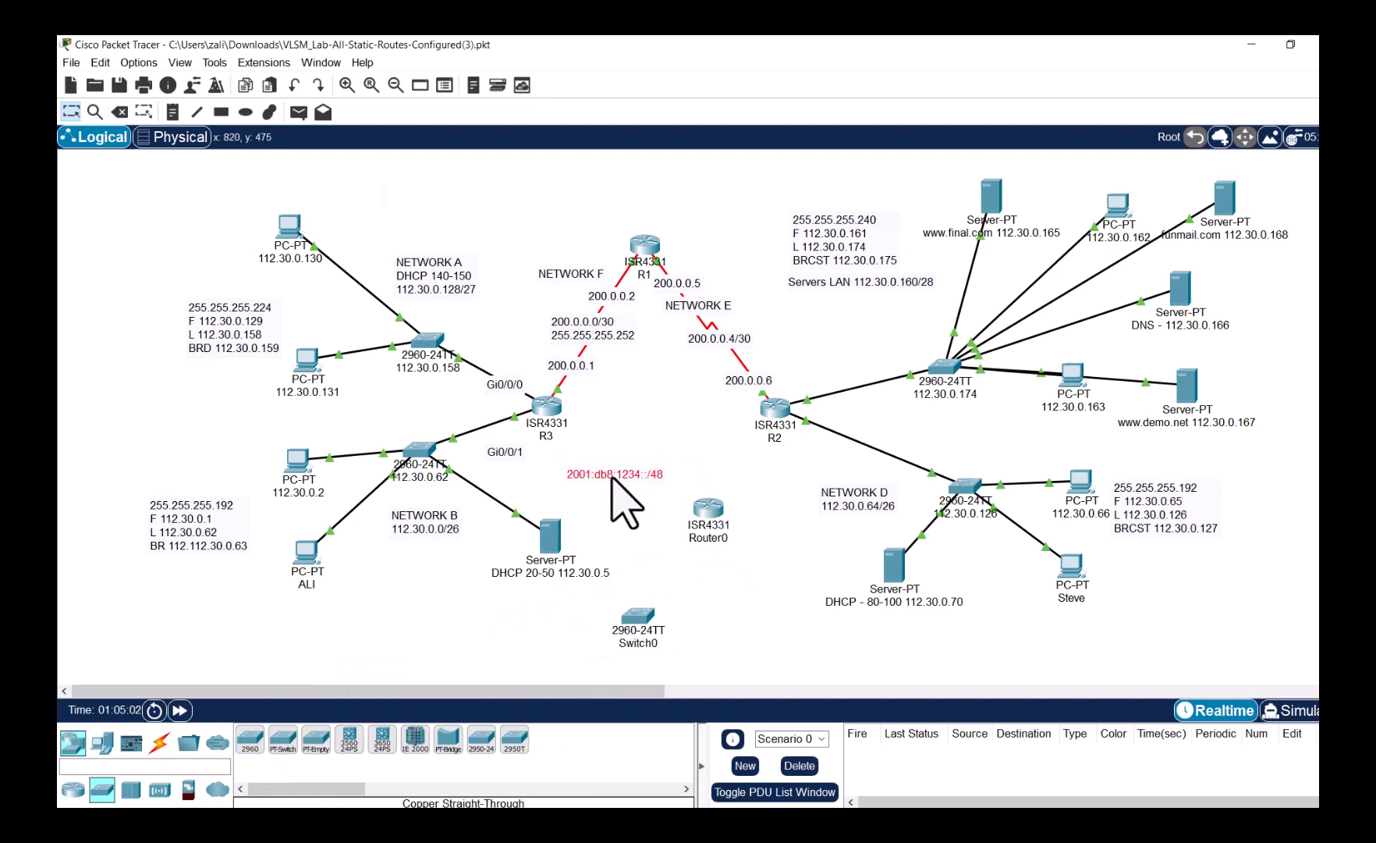
left_click_drag(251, 746, 757, 632)
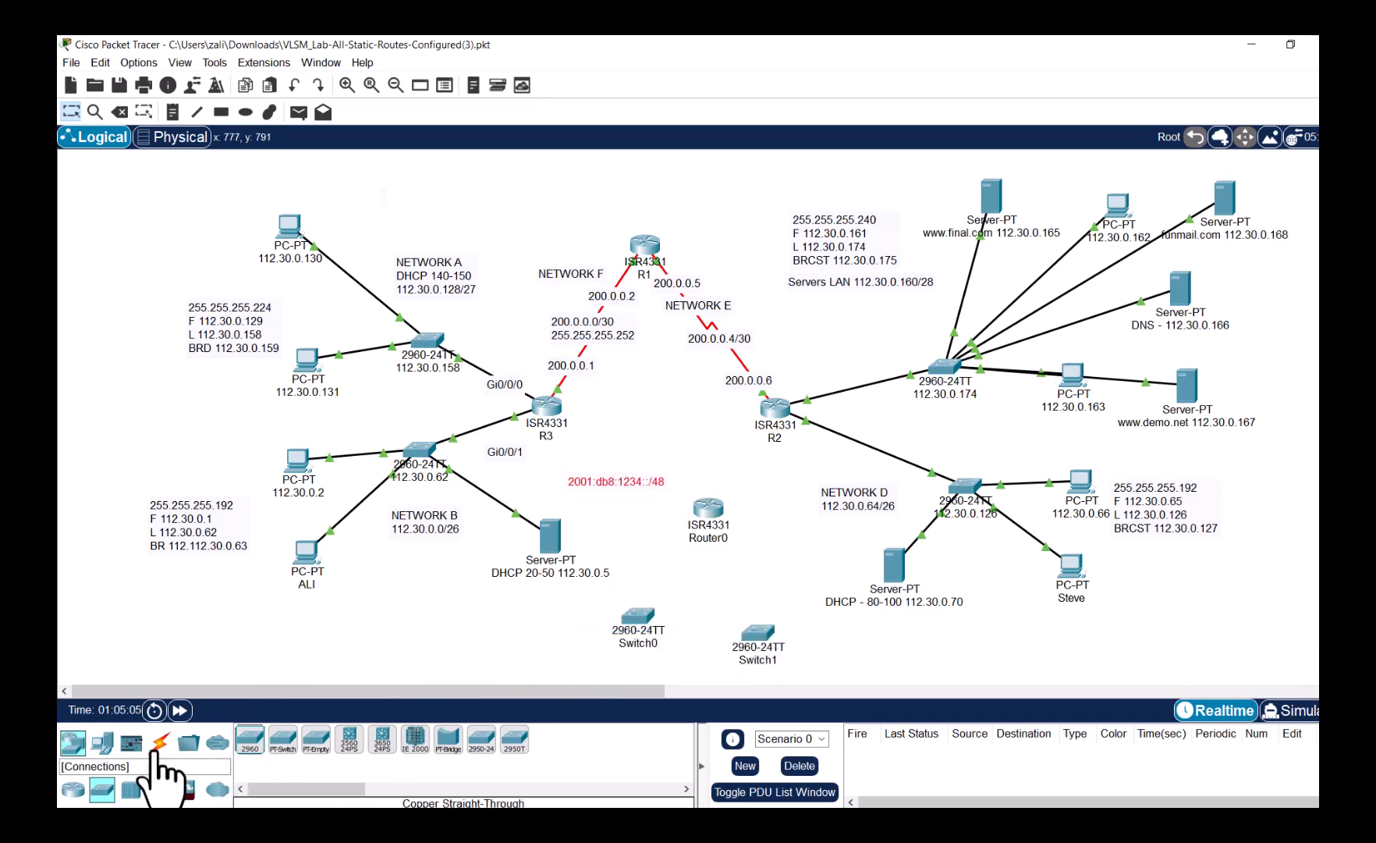
- Connect Switch0 and Switch1 Gi0/1 to Router0's gigabit ports with copper straight-through cables
left_click(159, 743)
left_click(316, 738)
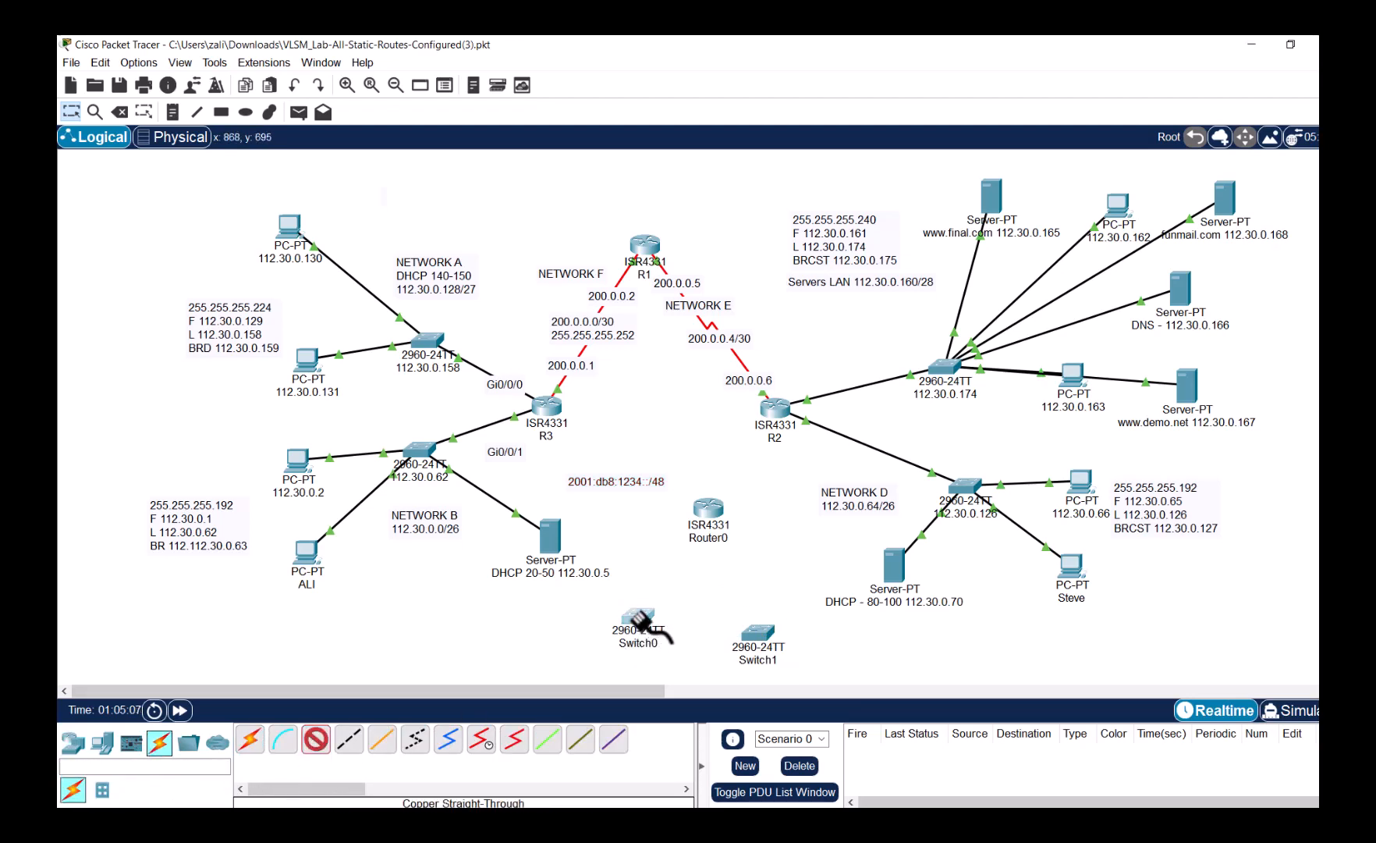
left_click(643, 637)
left_click(690, 589)
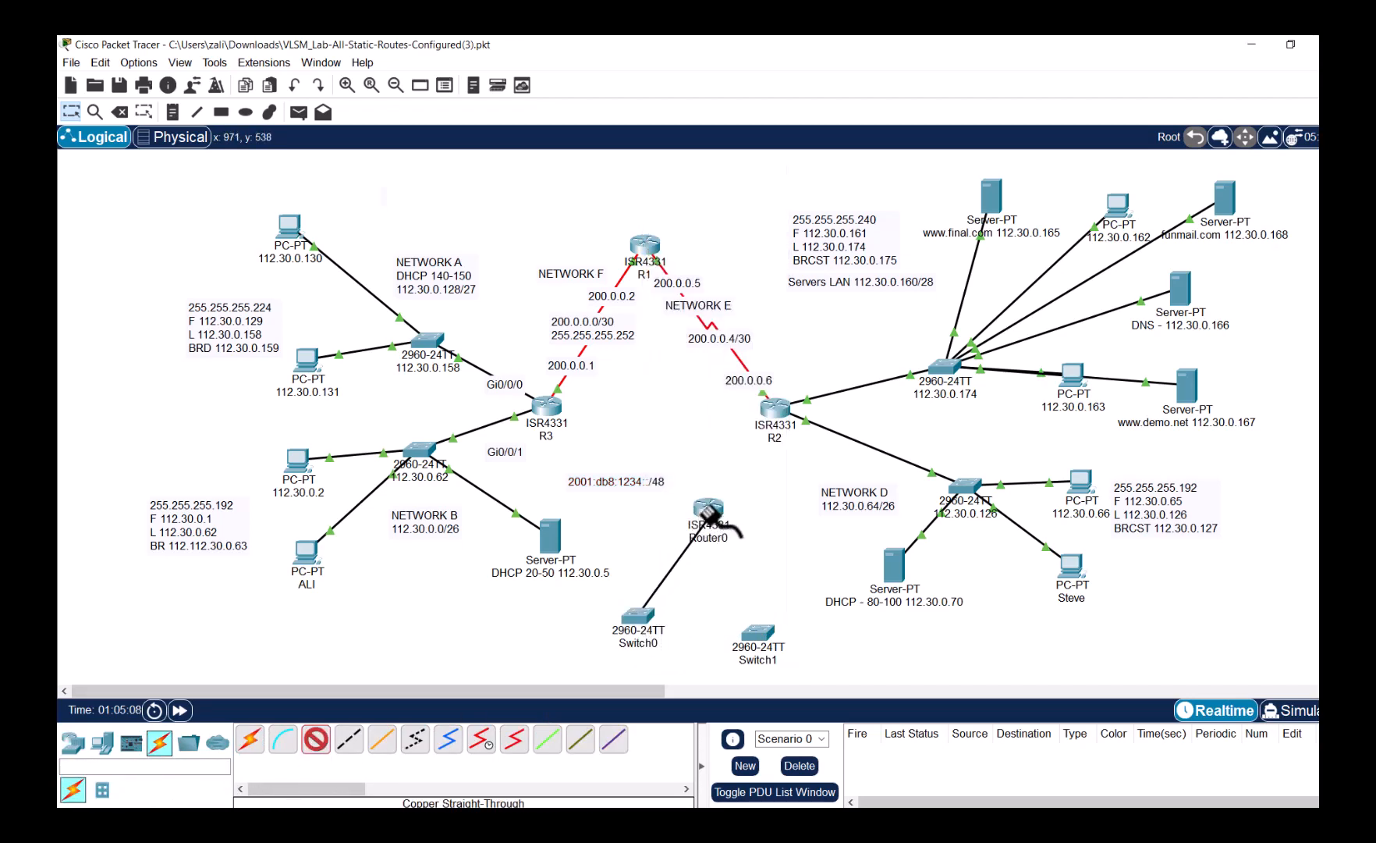
left_click(708, 516)
left_click(796, 566)
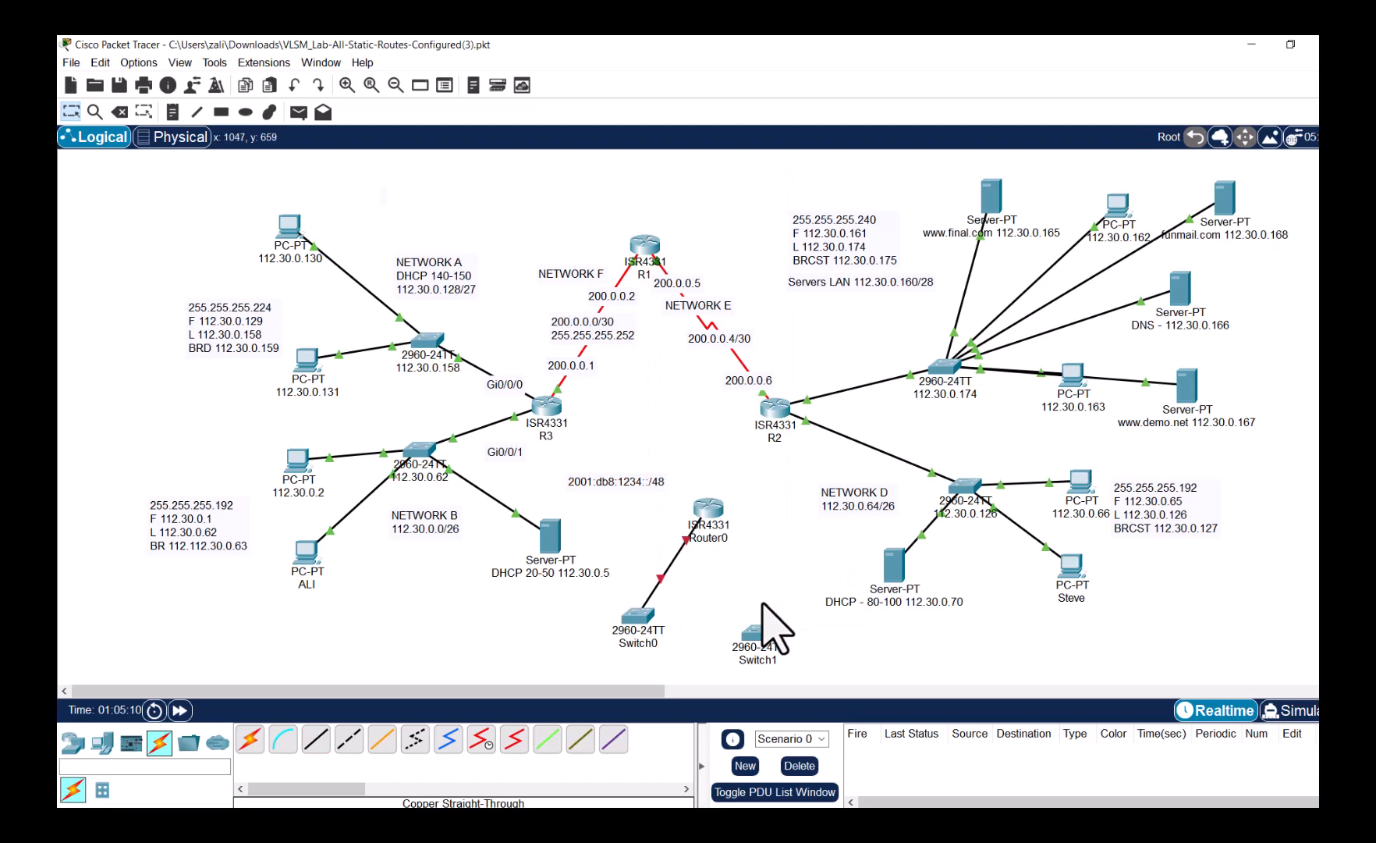
left_click(316, 740)
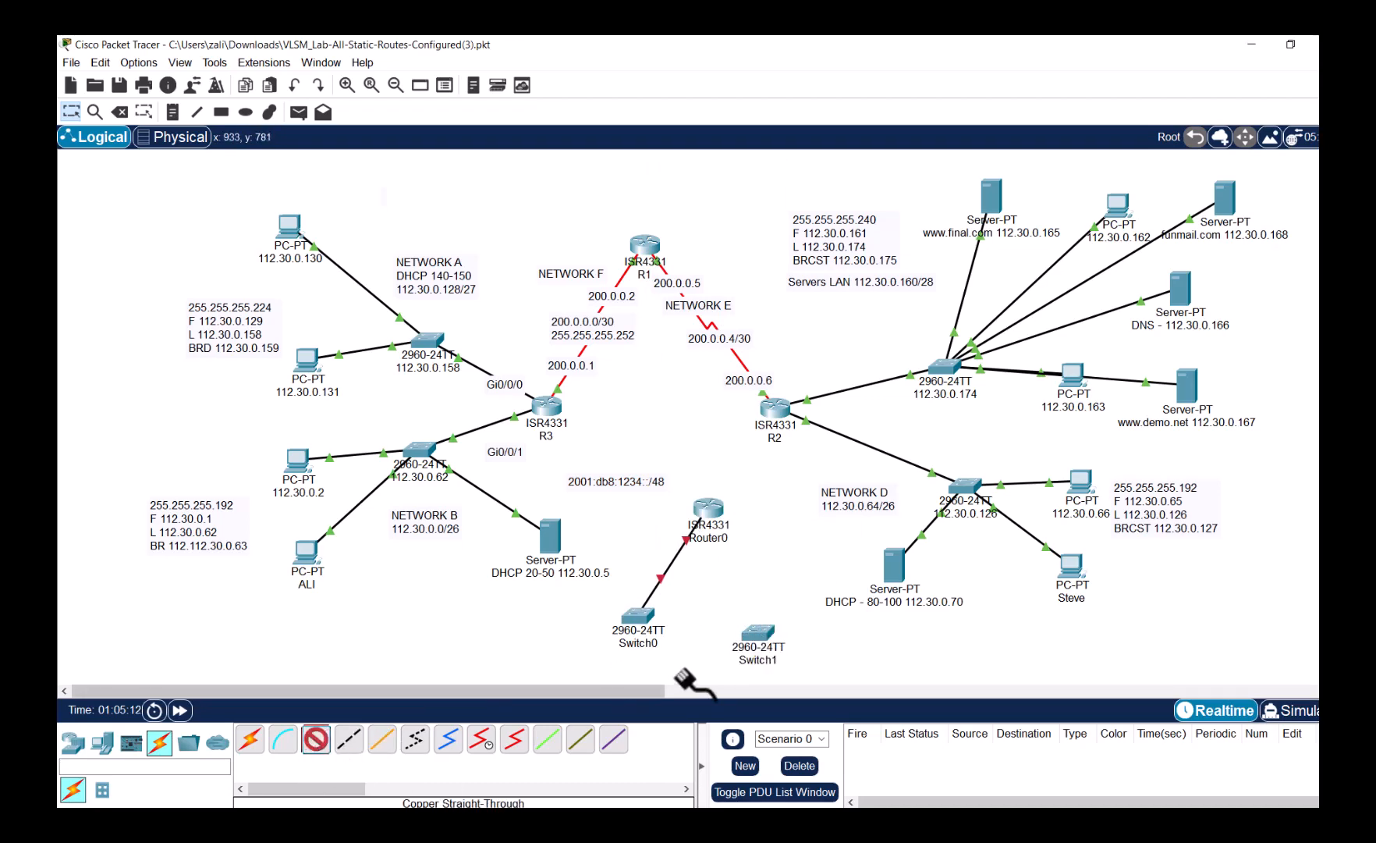
left_click(757, 634)
left_click(813, 610)
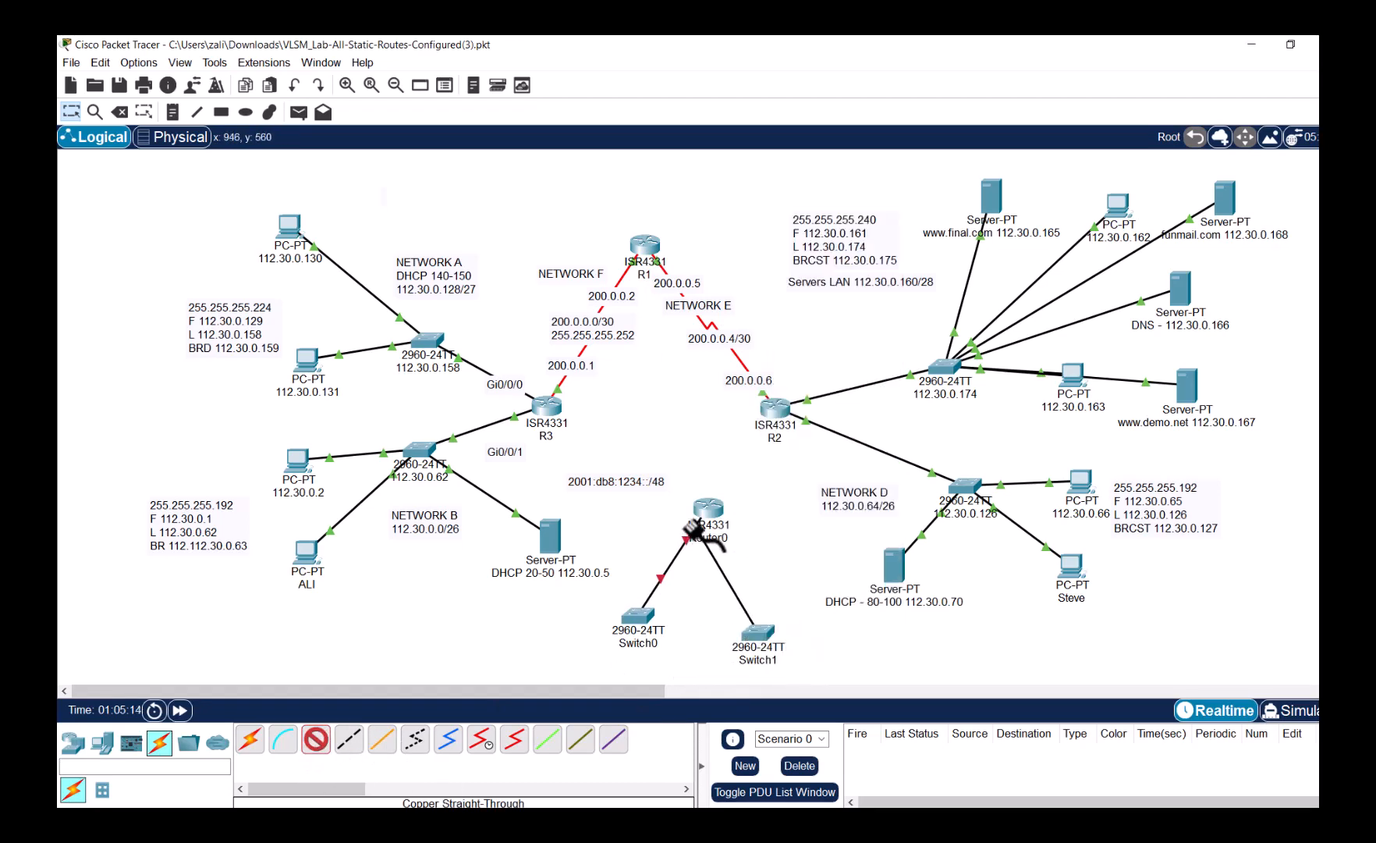
left_click(709, 515)
left_click(789, 567)
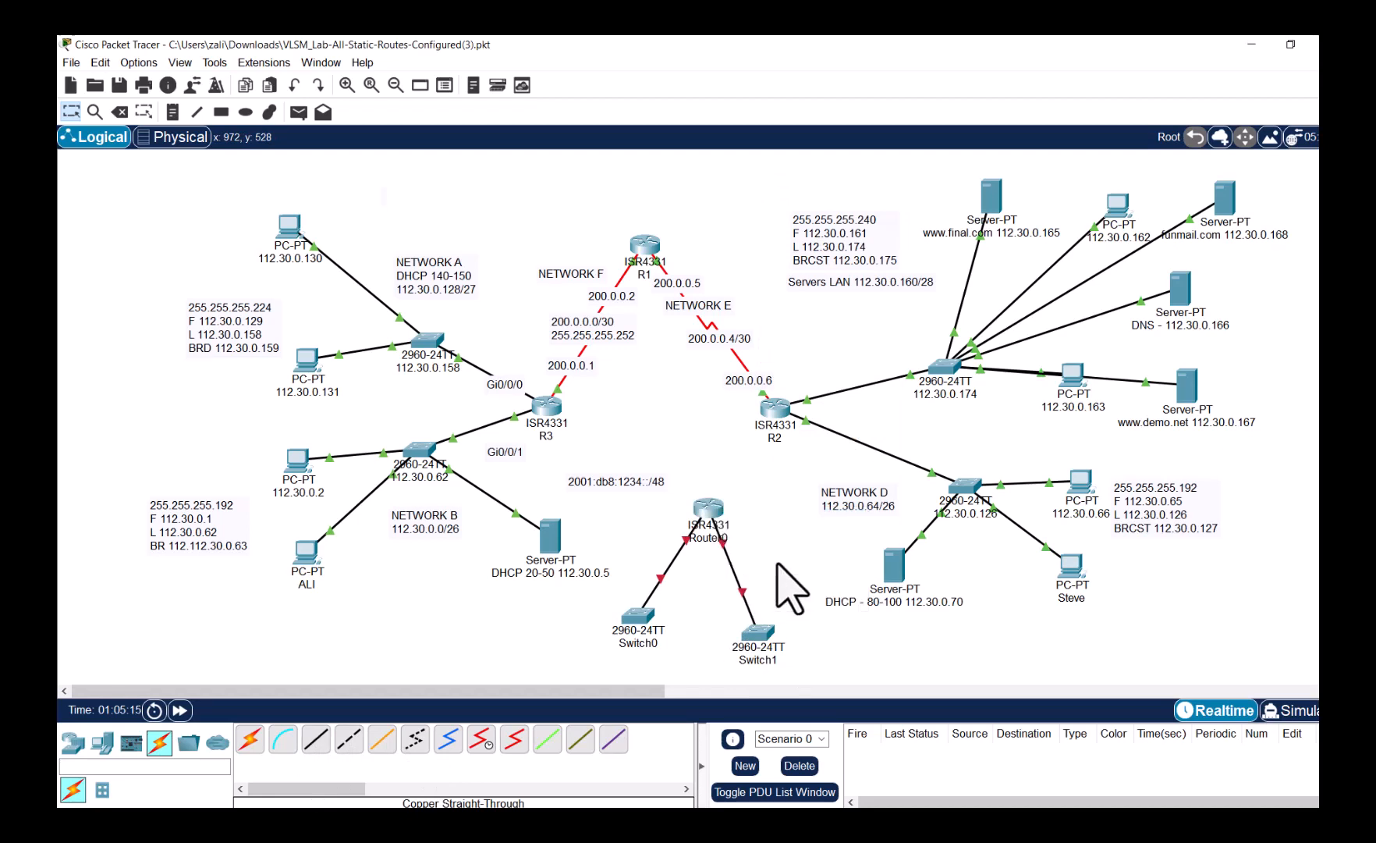
- Link R2 Se0/2/1 to Router0 Se0/1/0 with a serial DCE cable and tidy the layout
left_click(481, 738)
left_click(775, 409)
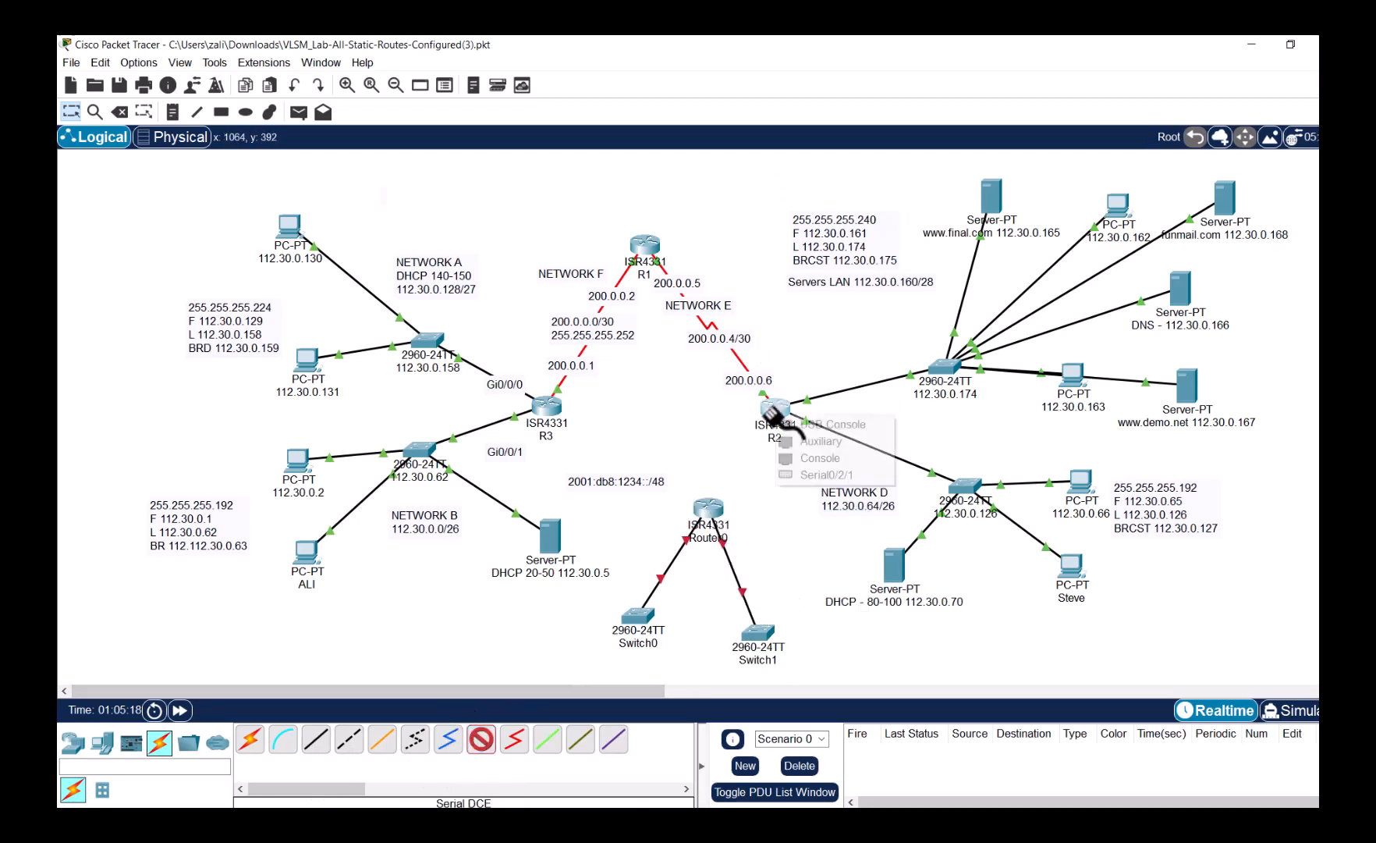
left_click(823, 475)
left_click(708, 508)
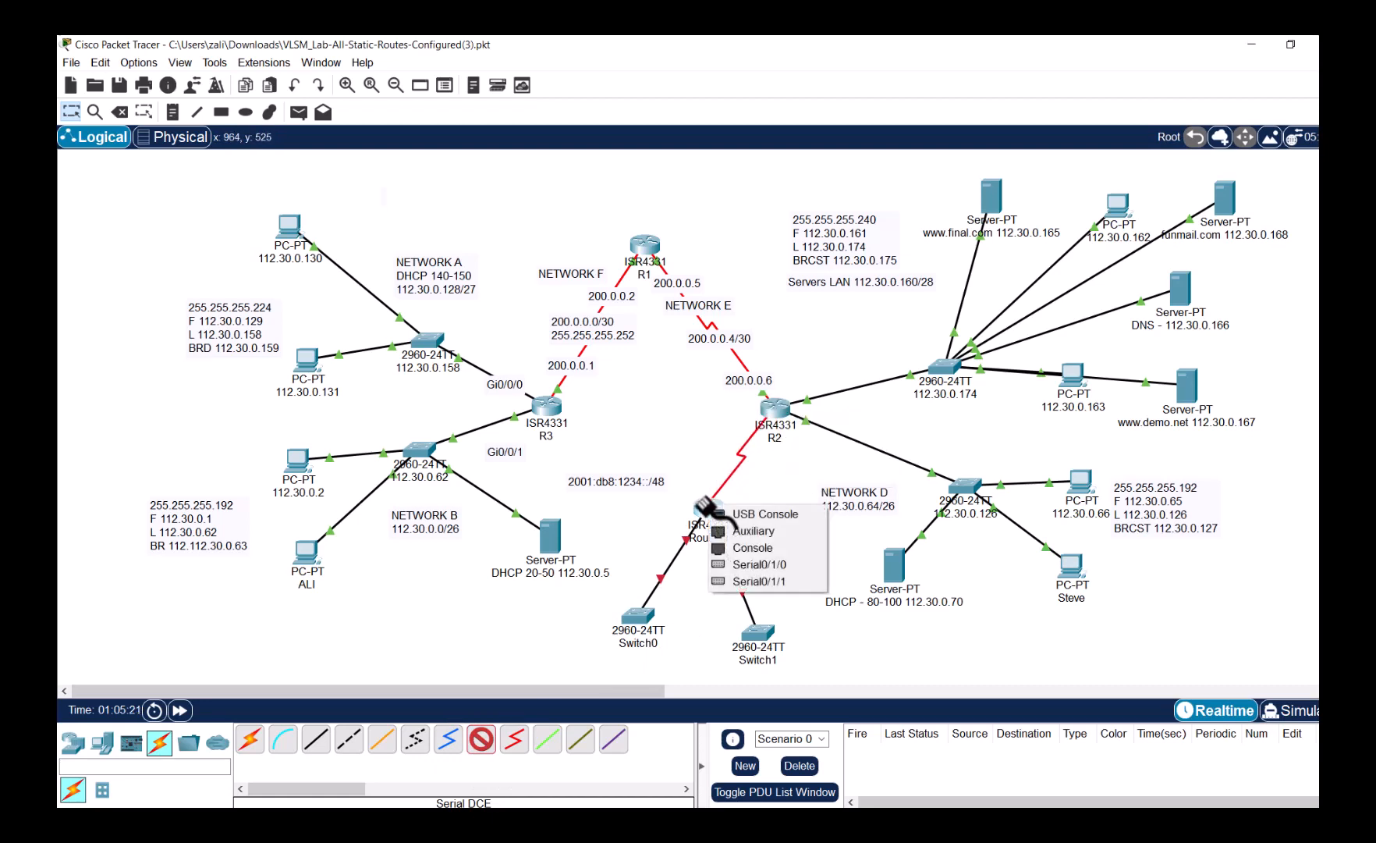
left_click(742, 564)
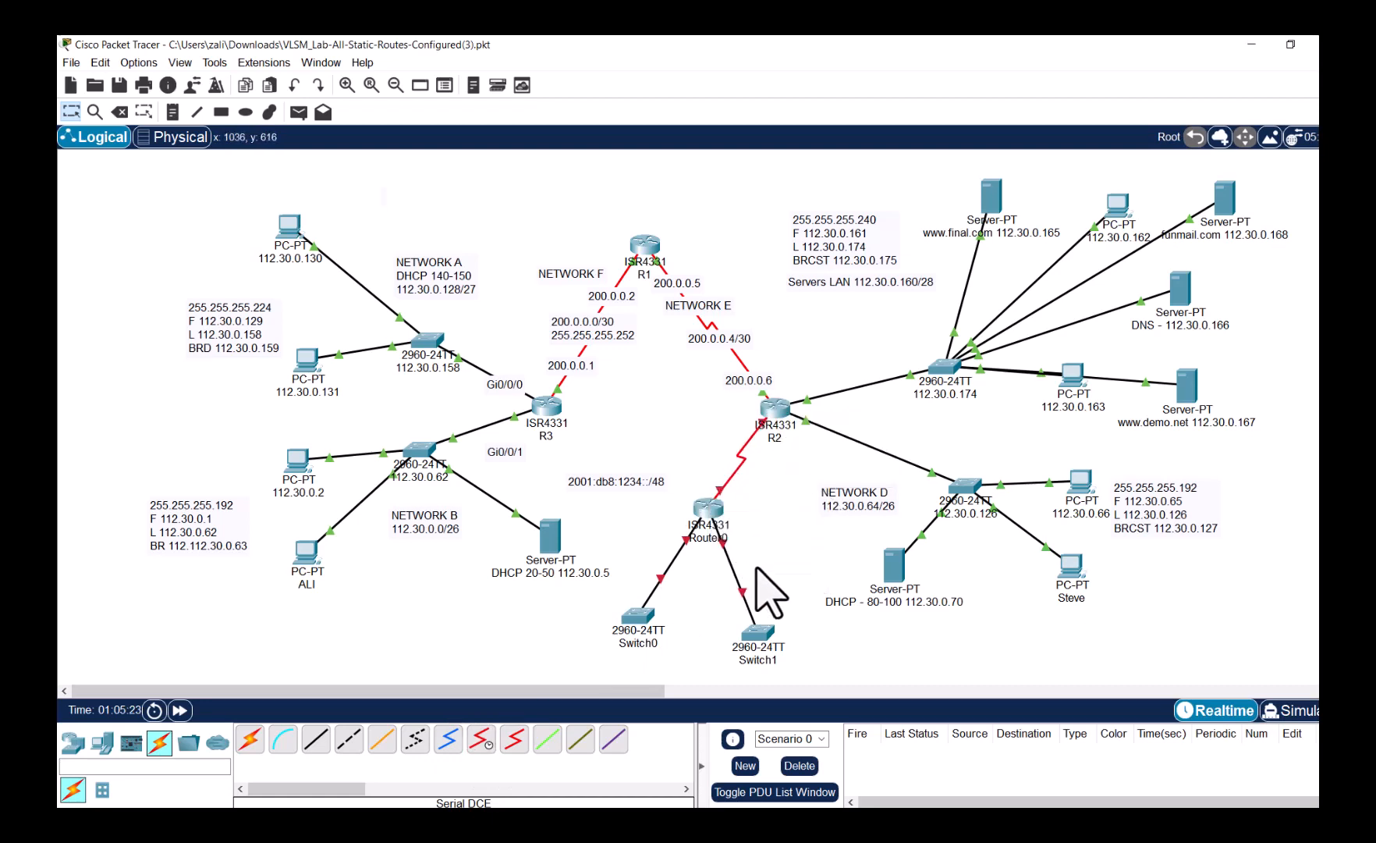
left_click_drag(749, 638, 749, 623)
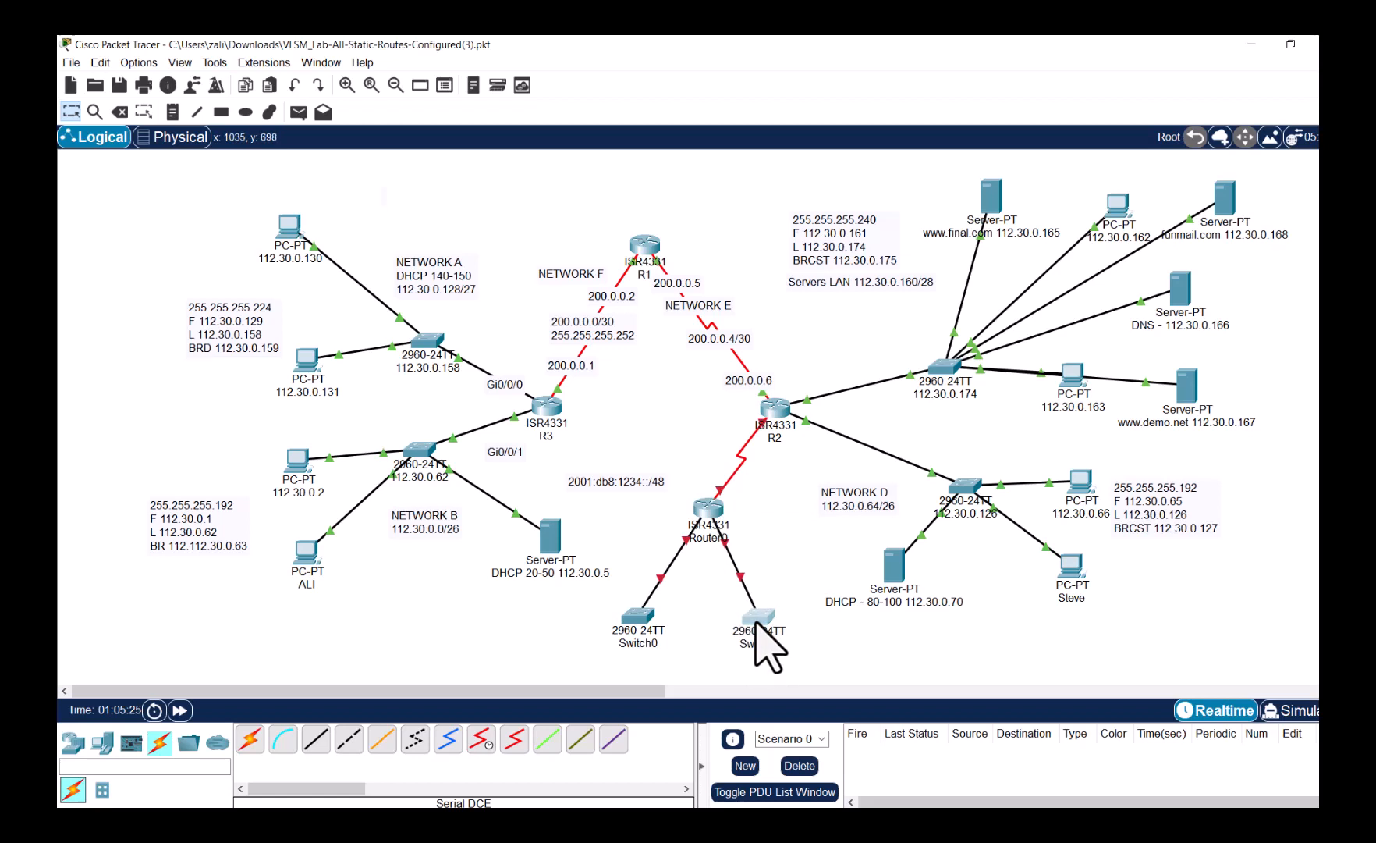
left_click_drag(632, 481, 525, 622)
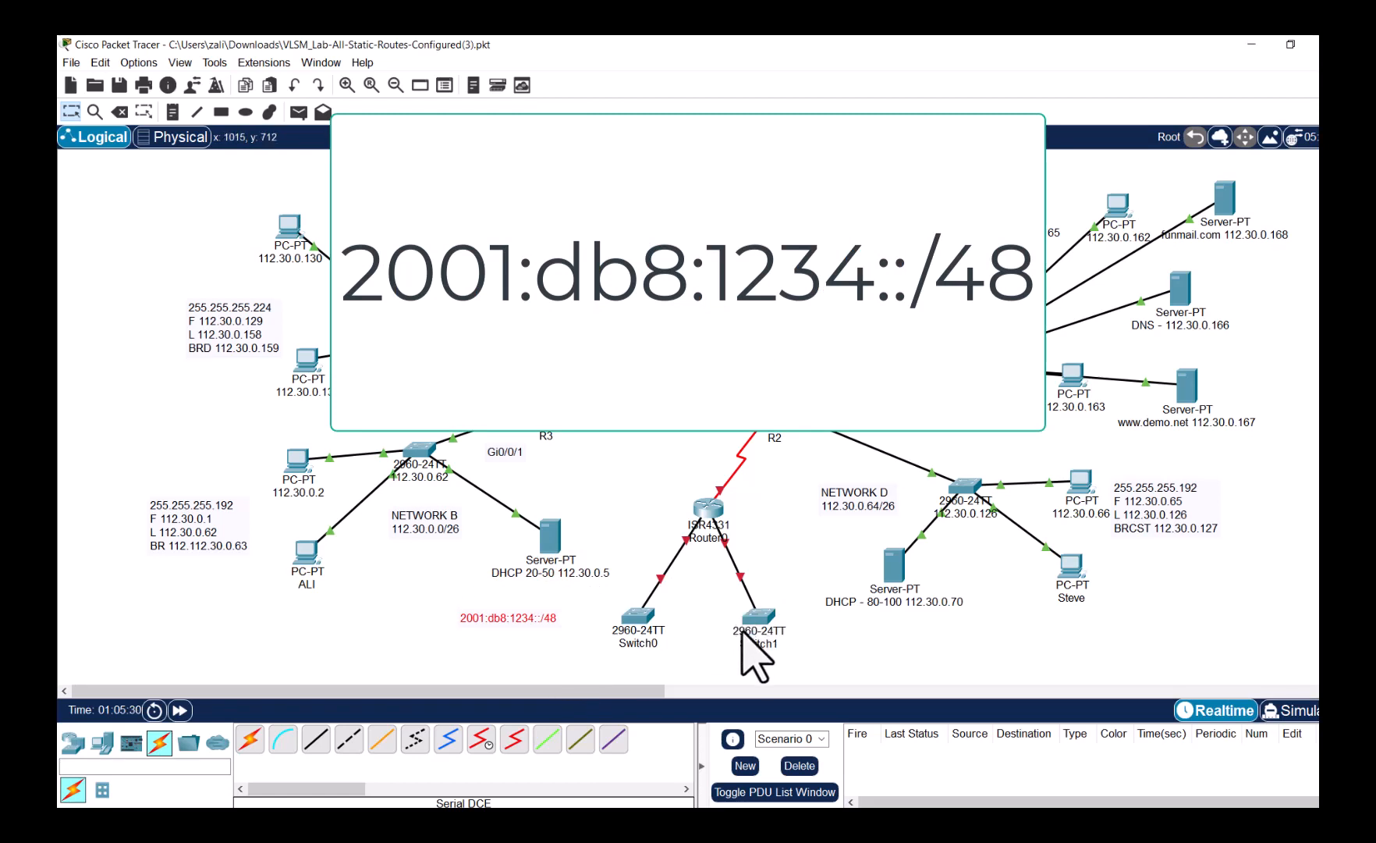
- Label the switches NET E and NET F and place the /48 note beside Router0
left_click(653, 646)
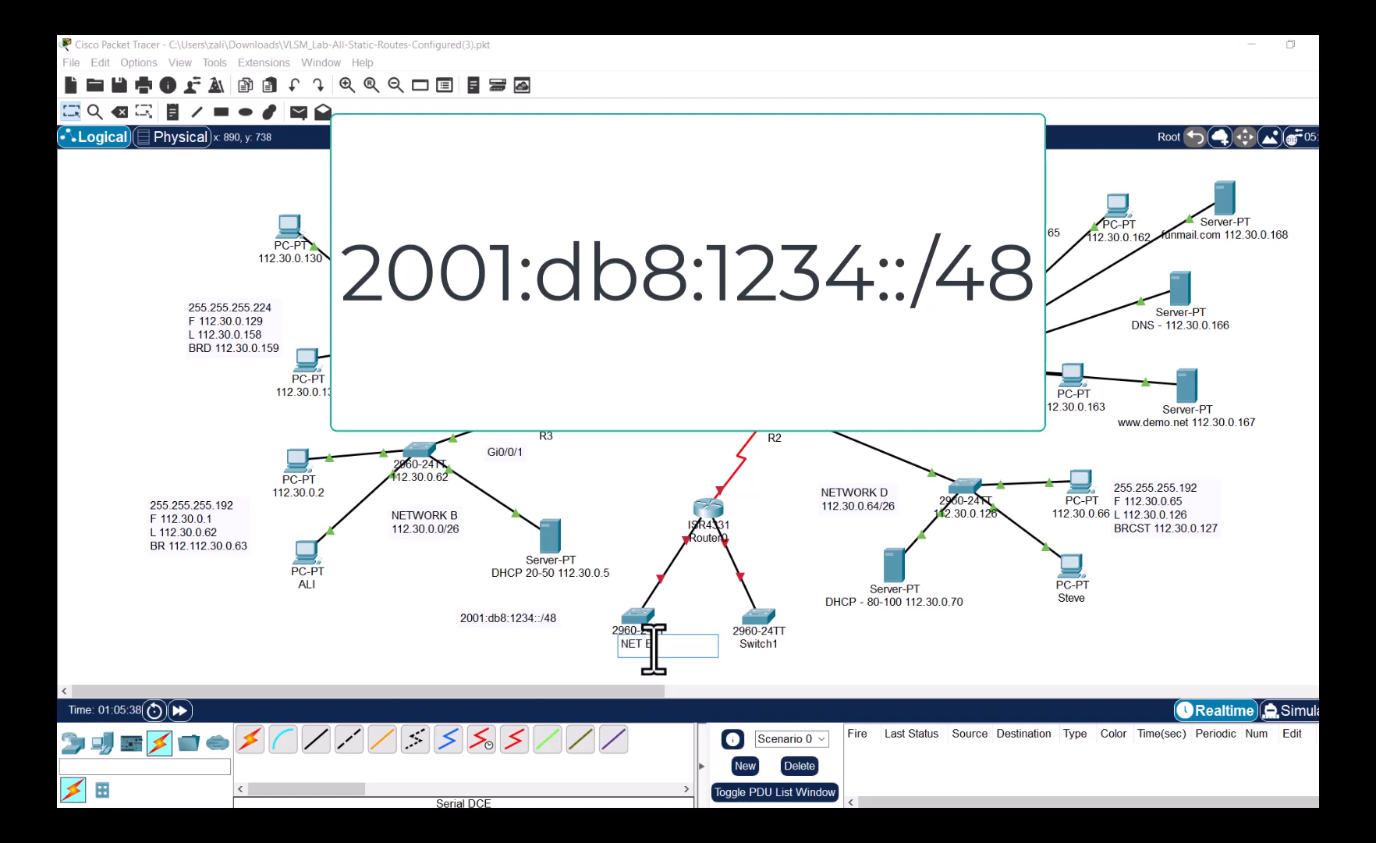
left_click(752, 646)
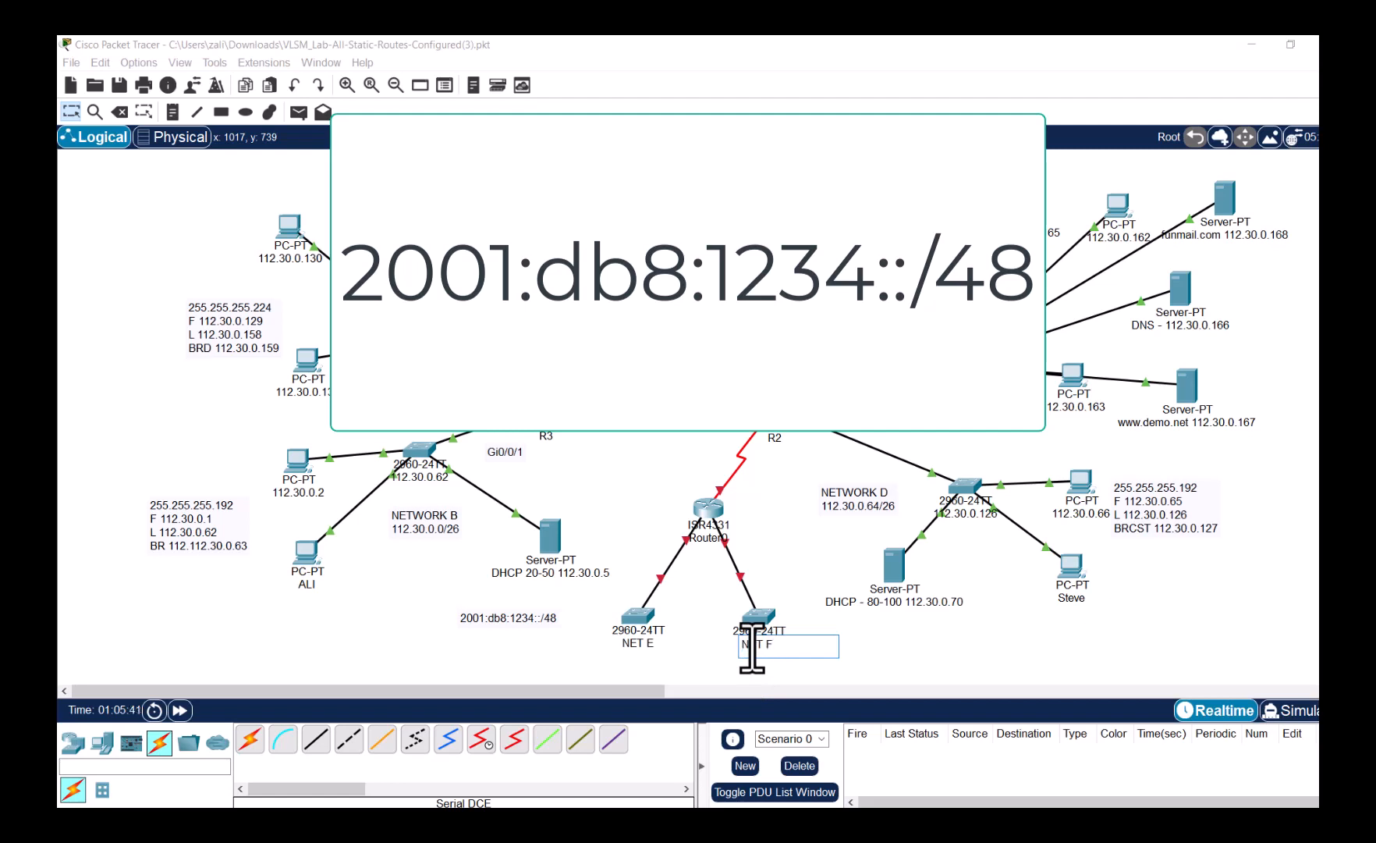
left_click(911, 662)
left_click_drag(522, 622, 649, 480)
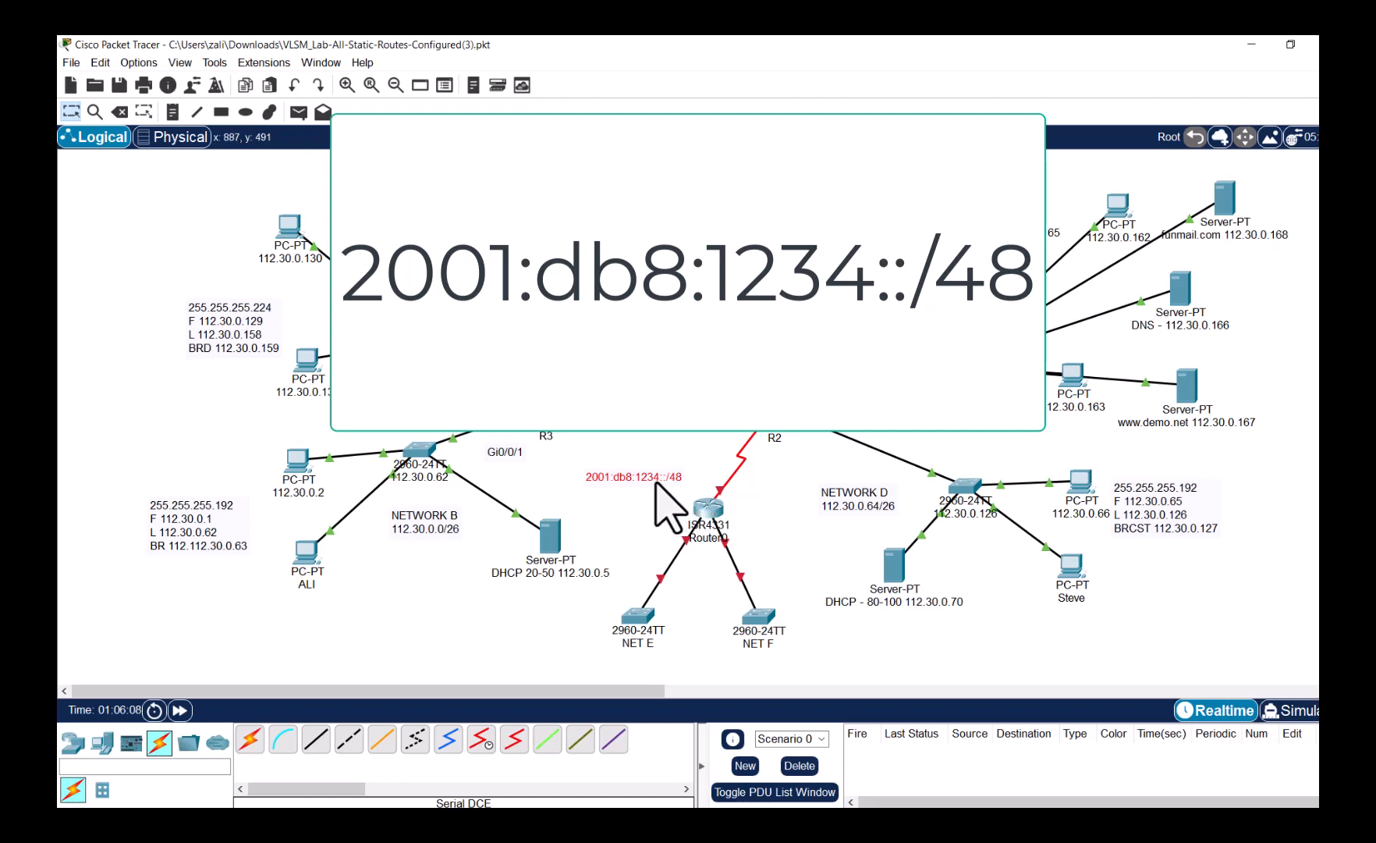
- Add the line 2001:db8:1234:0::/64 under the /48 prefix in the note
double_click(656, 482)
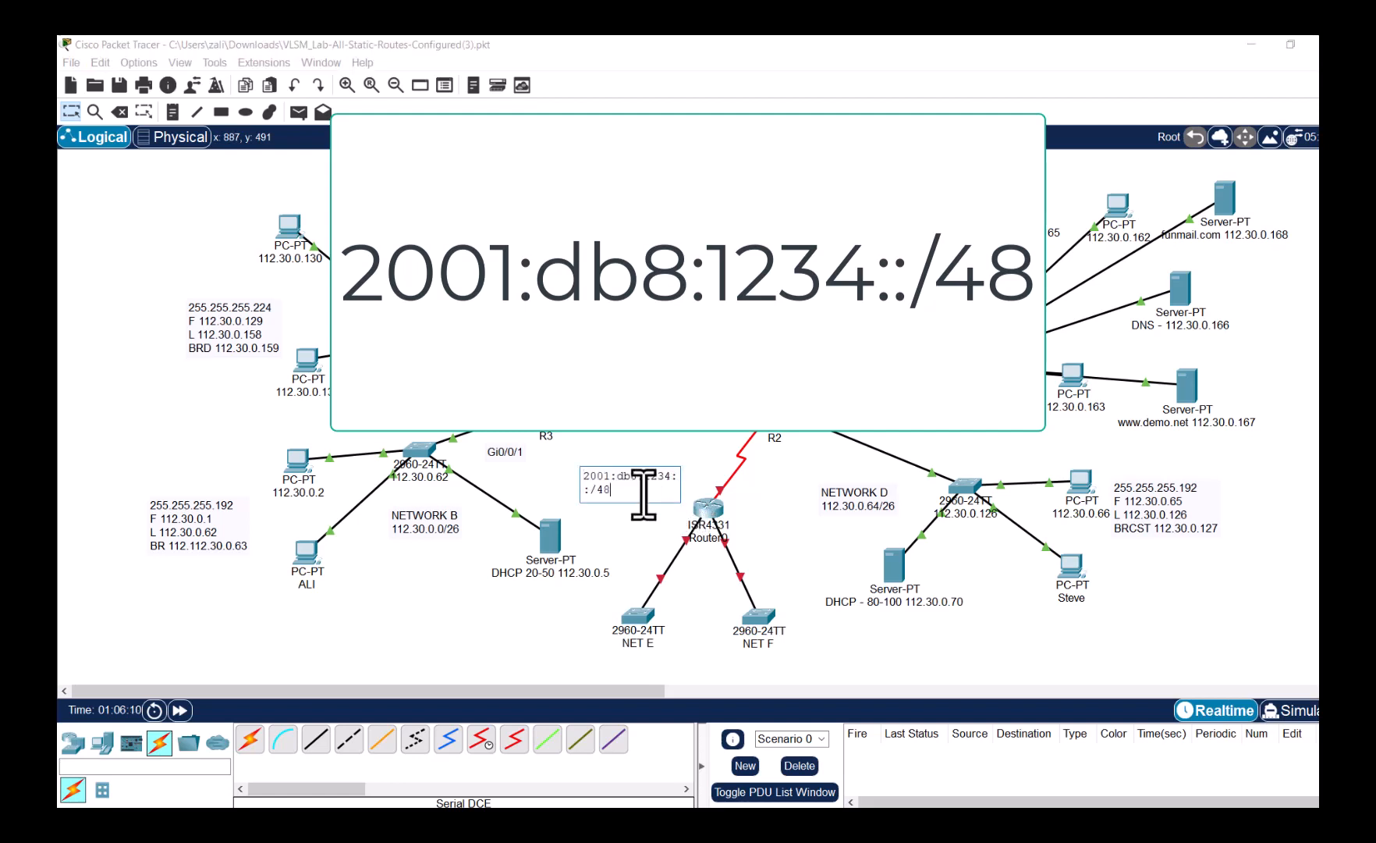
key("Return")
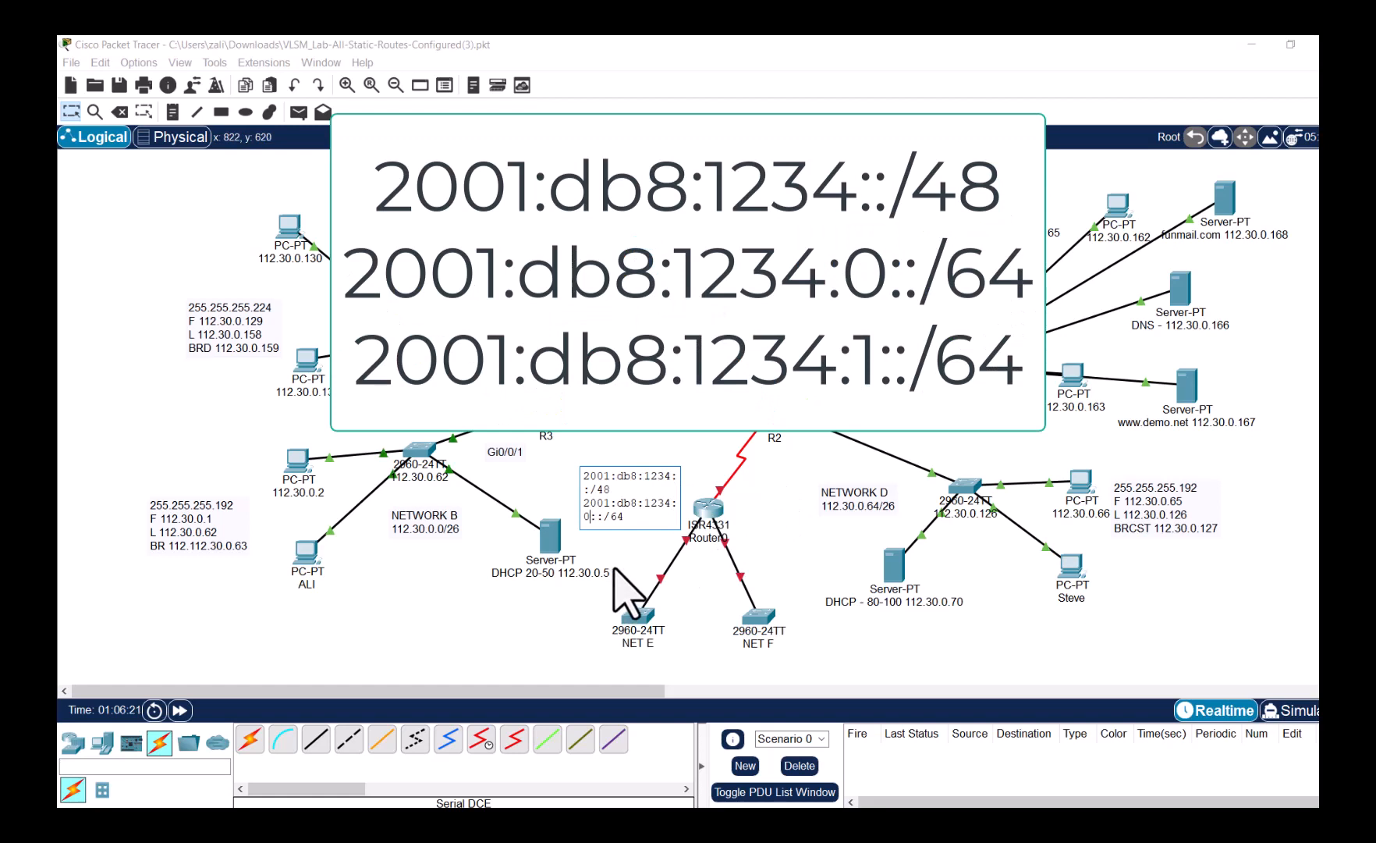
left_click(642, 553)
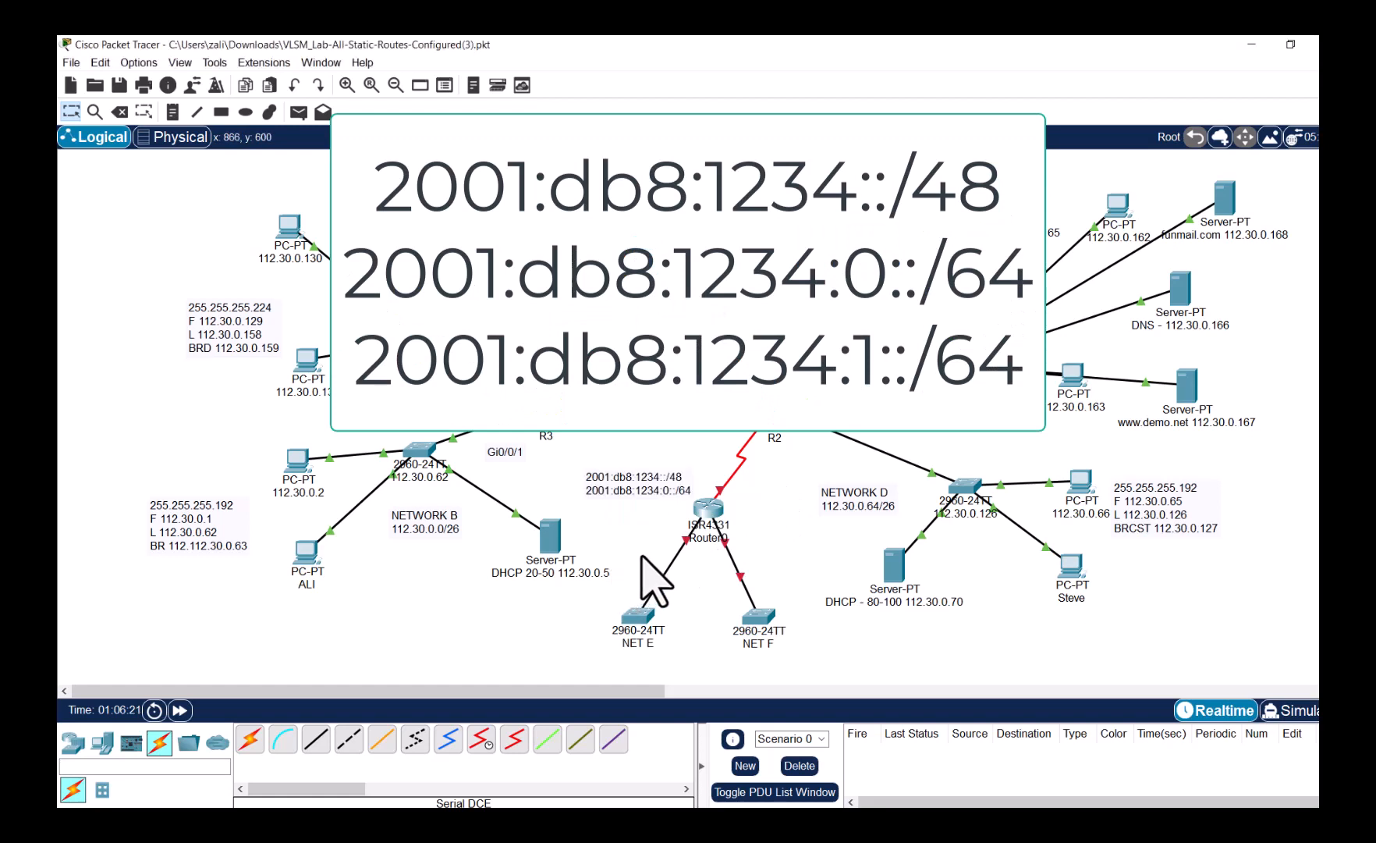
left_click_drag(670, 493, 559, 539)
key("ctrl+c")
- Duplicate that line and change it to 2001:db8:1234:1::/64, then reposition the note
double_click(657, 521)
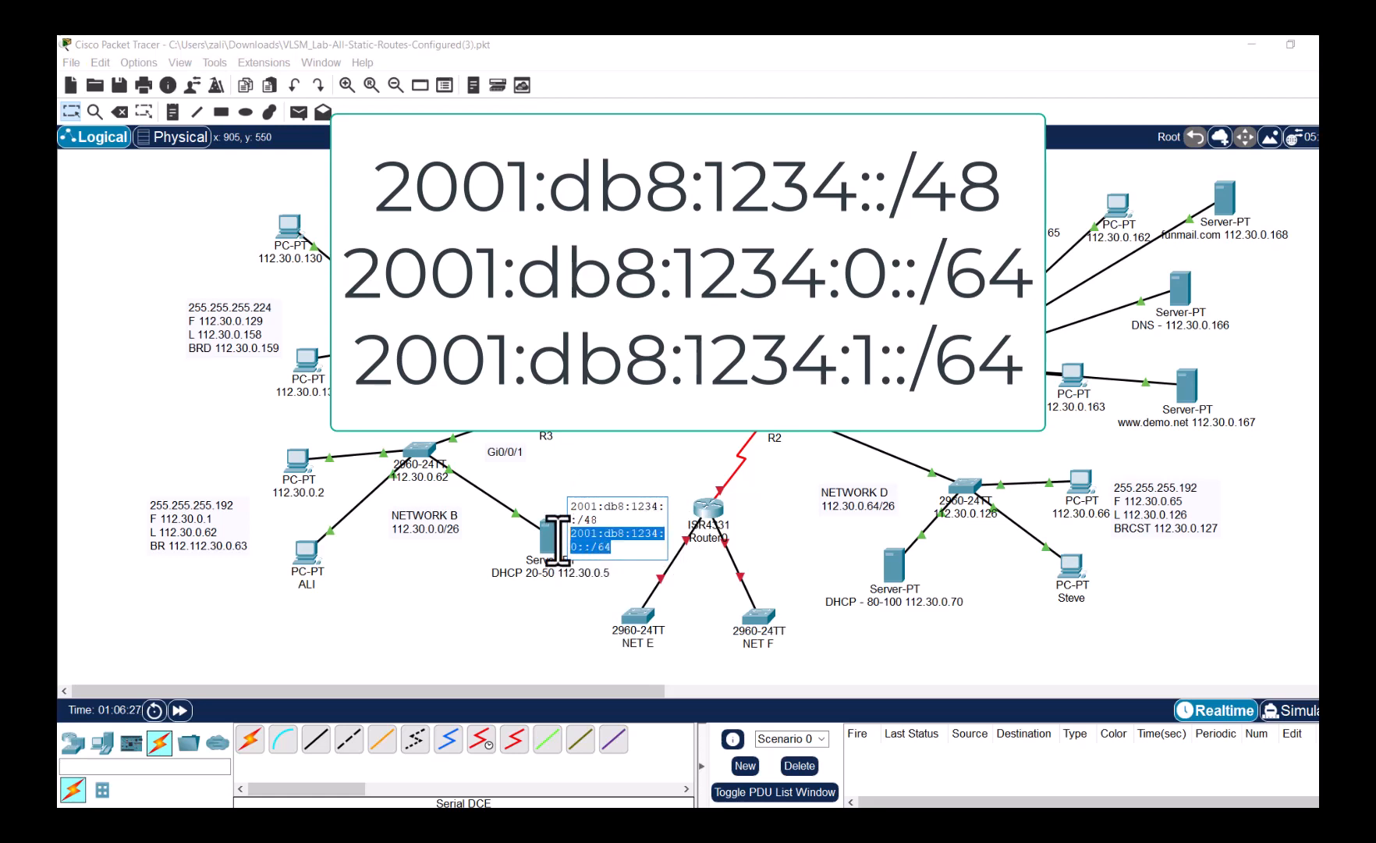
left_click(626, 554)
key("Return")
key("ctrl+v")
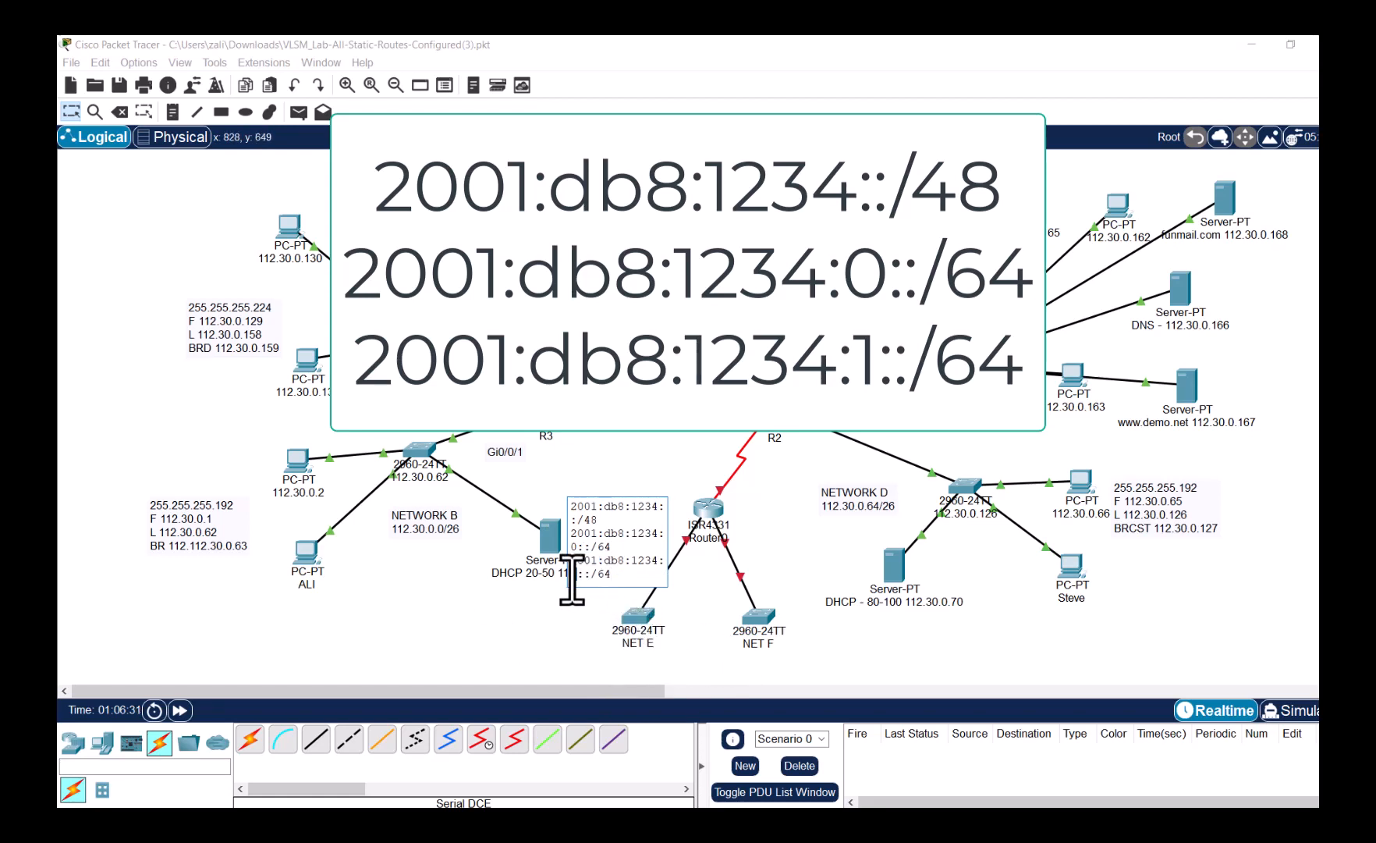
left_click(558, 607)
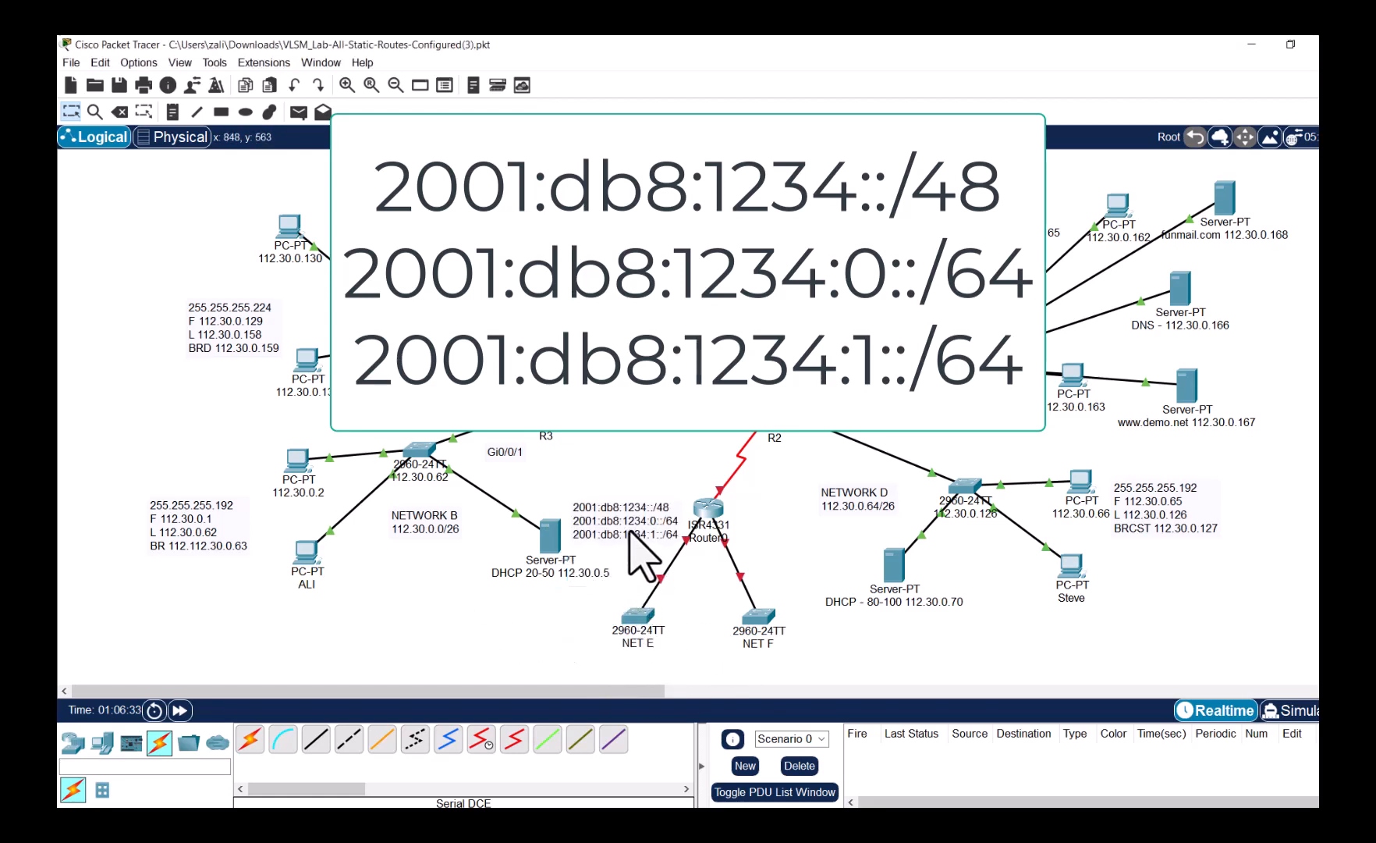
left_click_drag(629, 534, 626, 501)
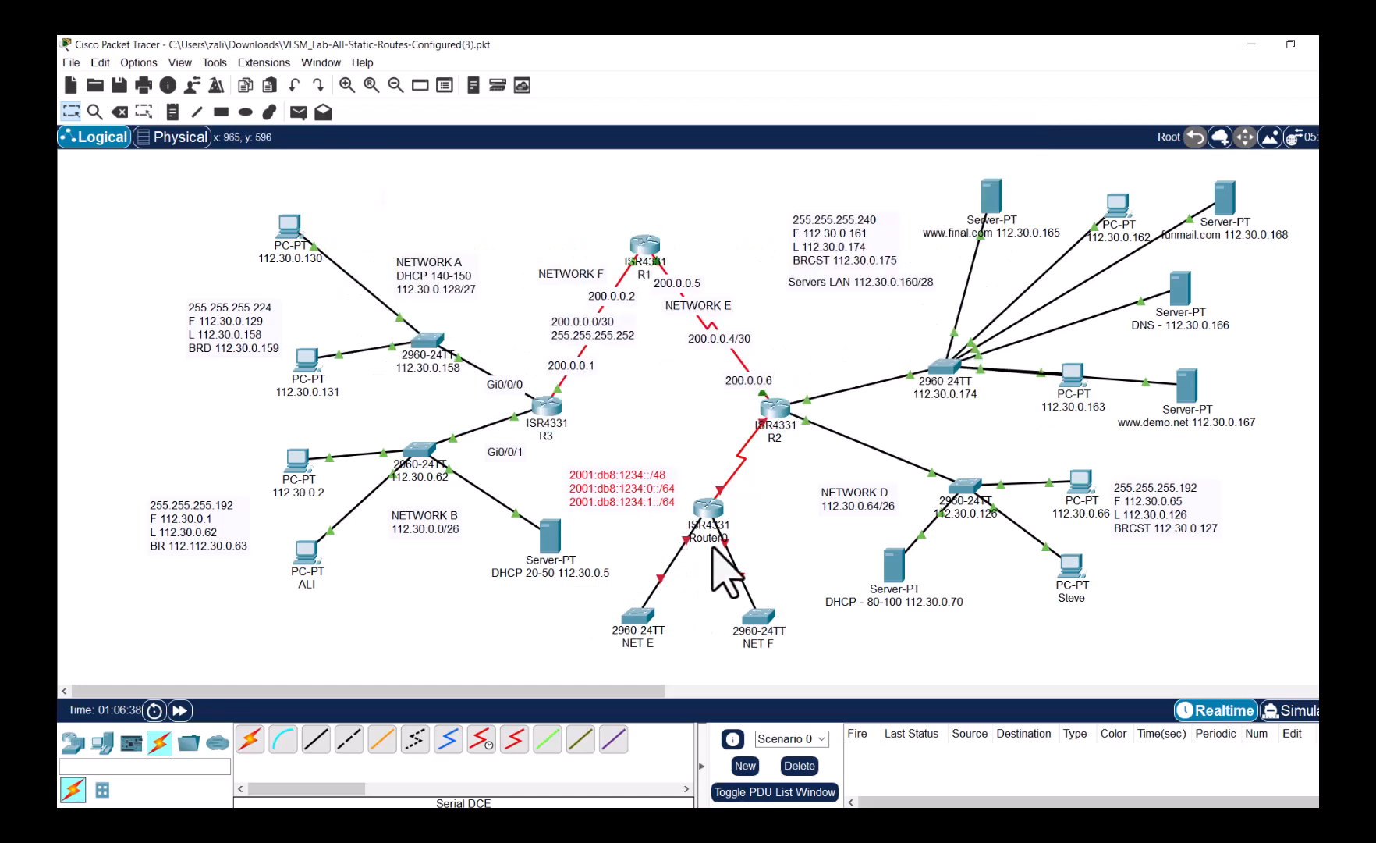
- Open Router0's CLI and decline the initial configuration dialog with 'n'
left_click(713, 509)
left_click(713, 515)
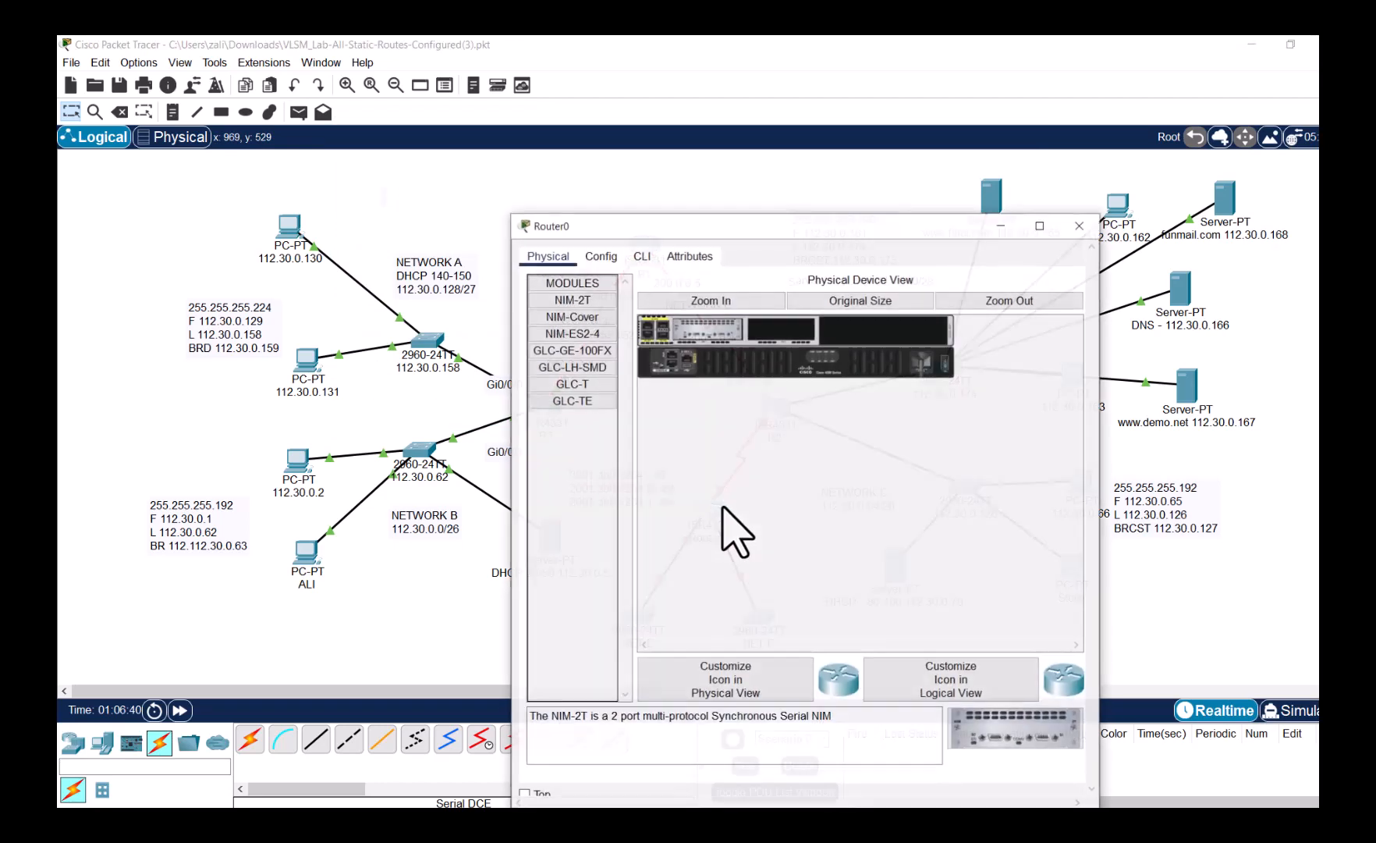
left_click(645, 257)
left_click_drag(782, 226, 1050, 138)
type("n")
key("Return")
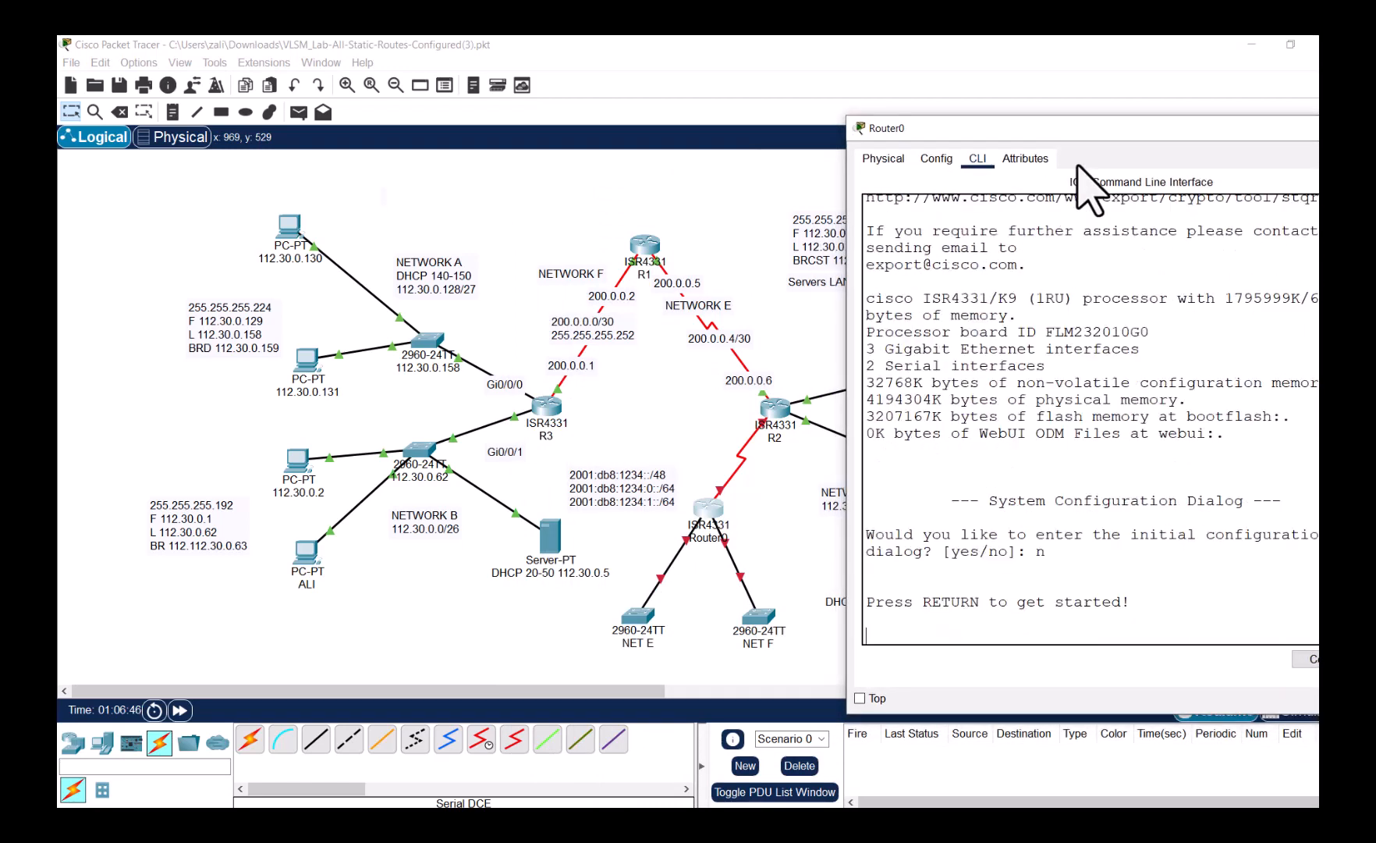
key("Return")
- Run enable, conf t and 'ipv6 unicast-routing' on Router0
type("ena")
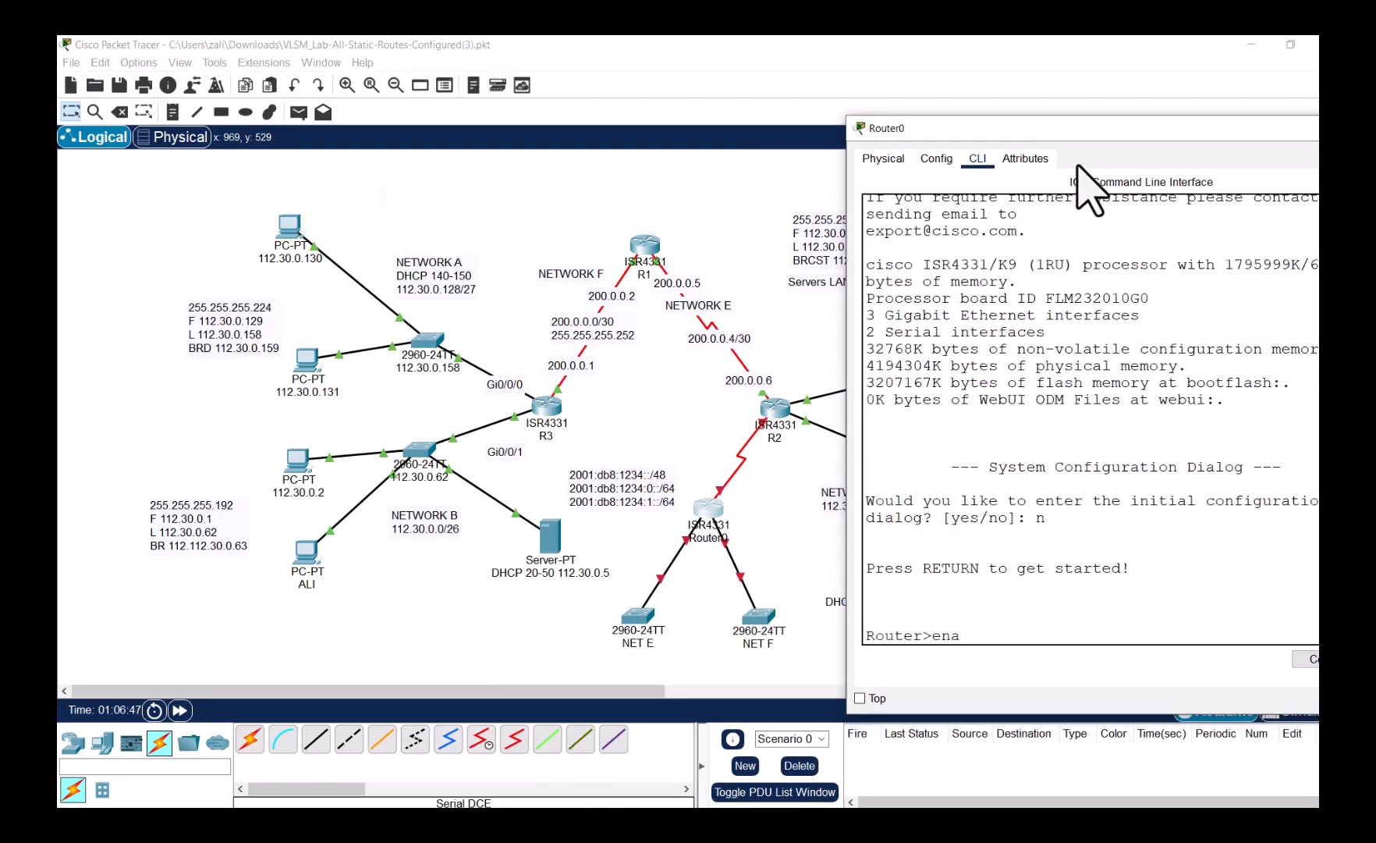
key("Return")
type("conf t")
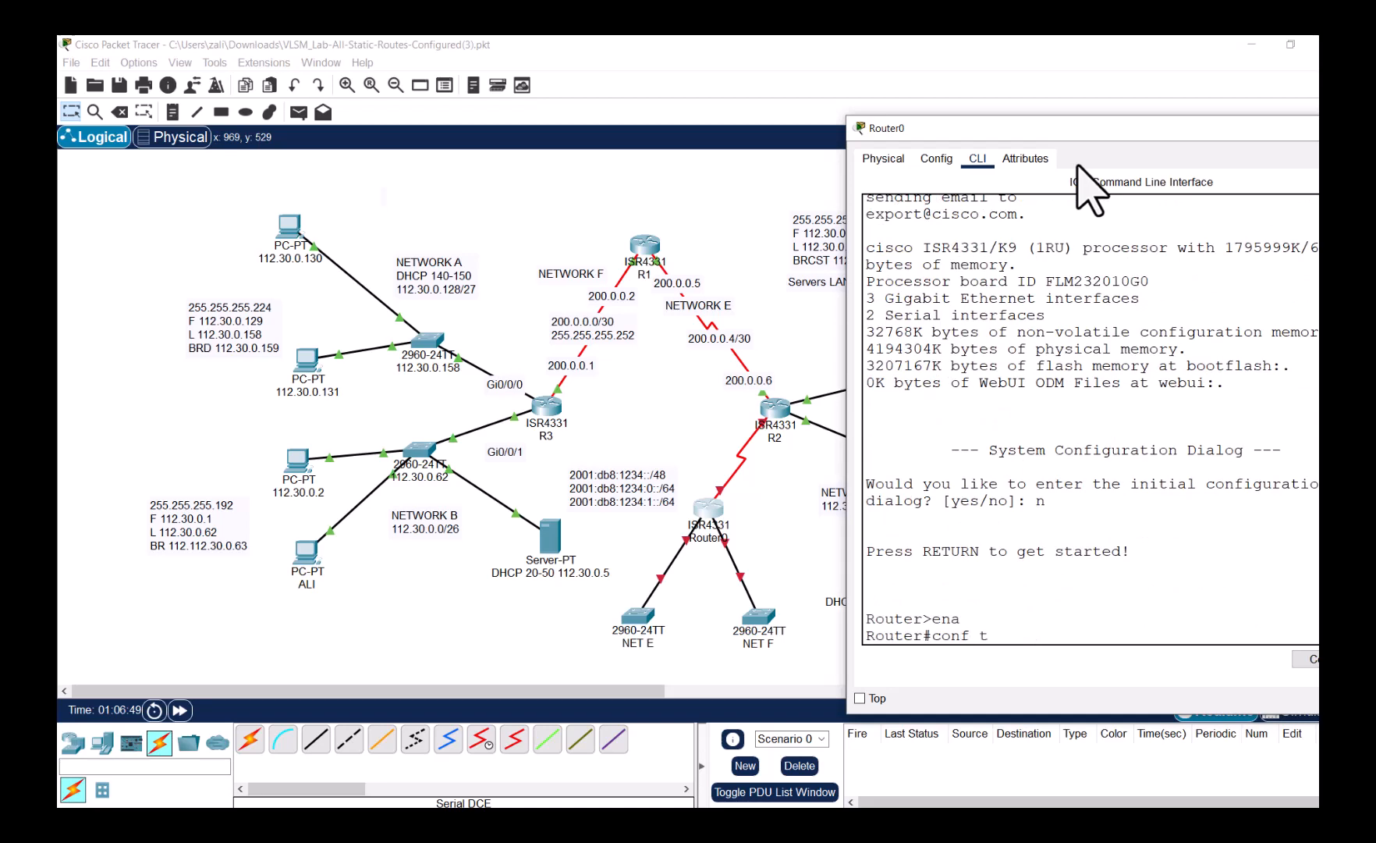
key("Return")
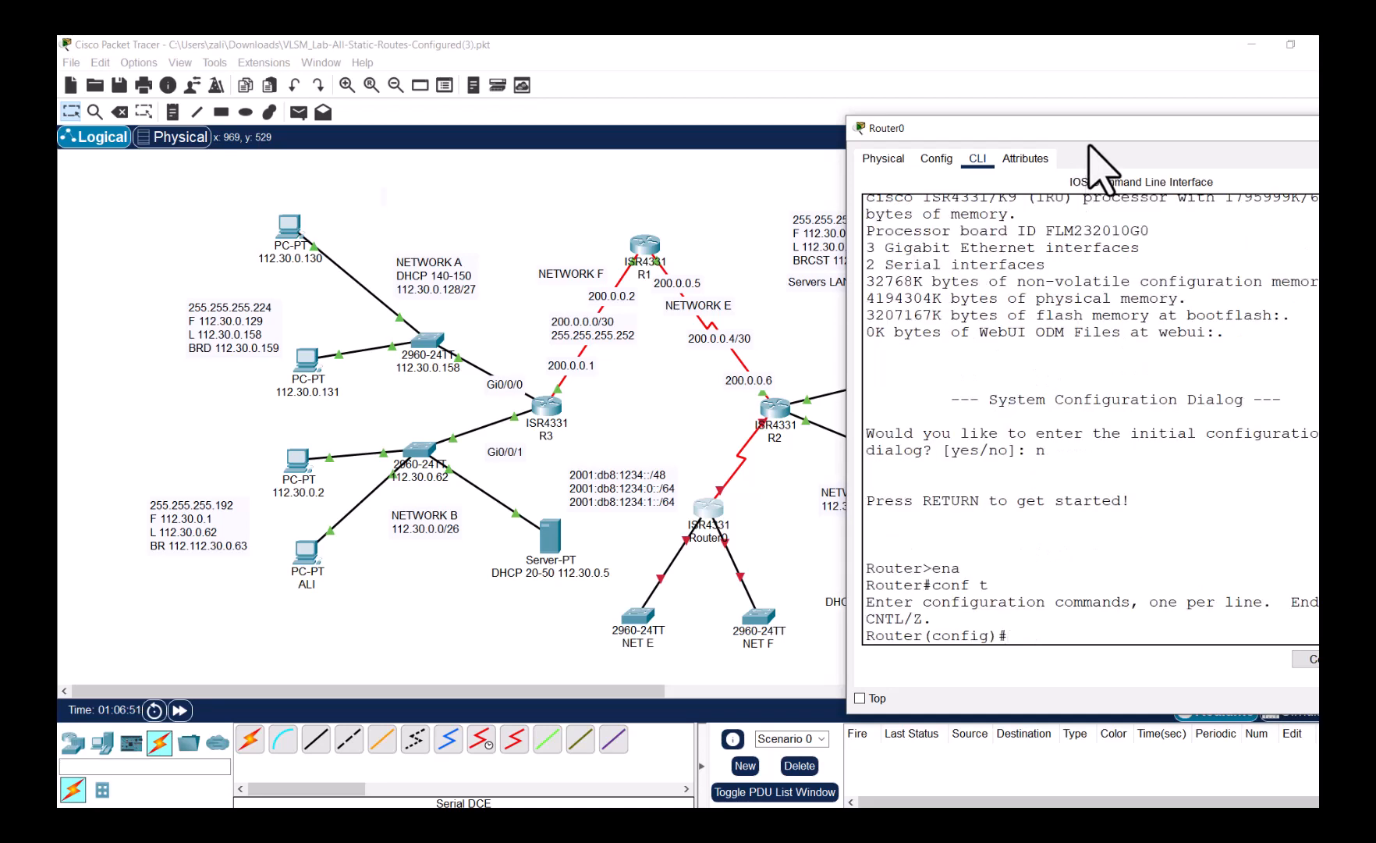
left_click_drag(1090, 135, 1011, 64)
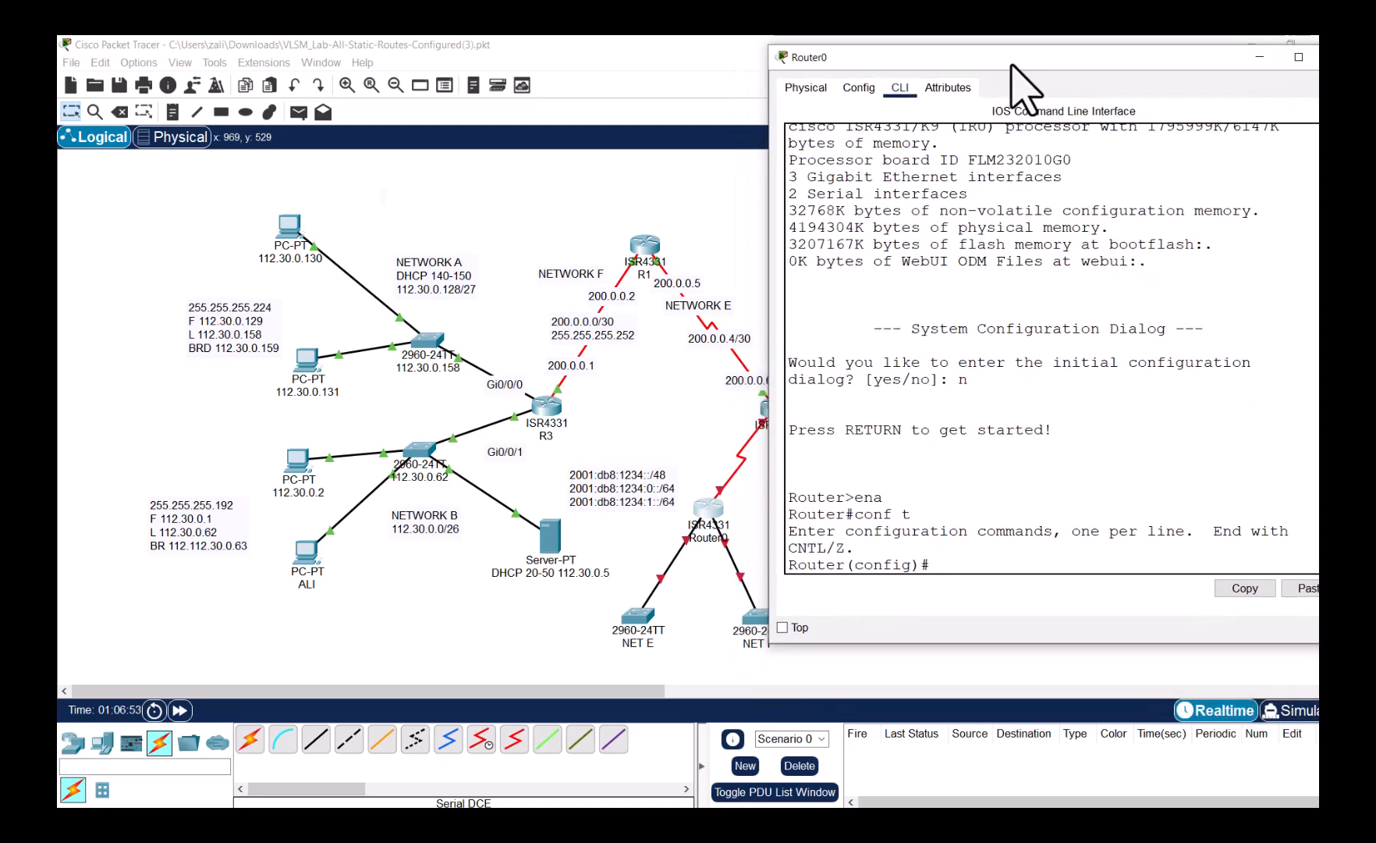
type("ipv6 uni")
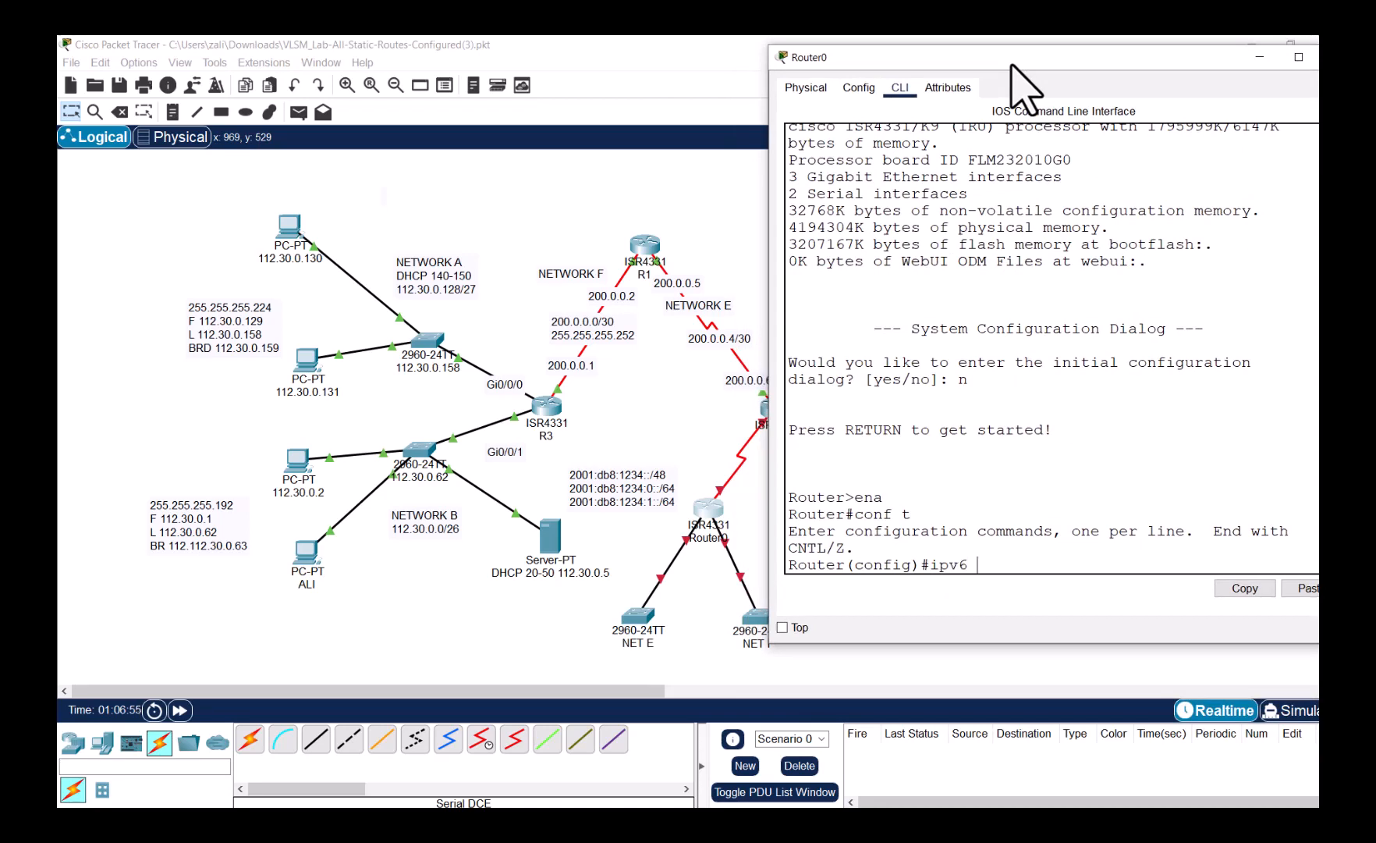
key("Tab")
key("Return")
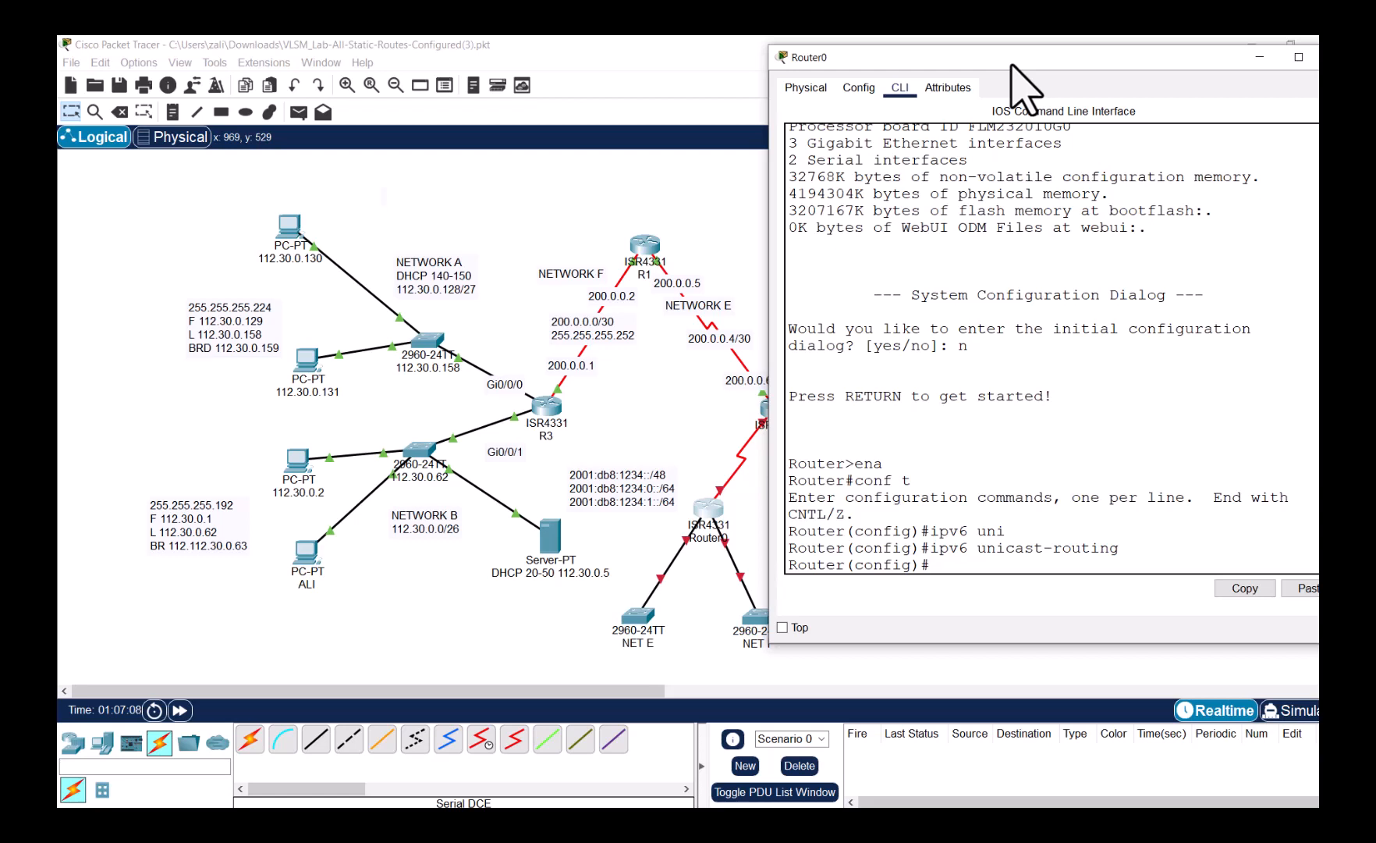
left_click(679, 542)
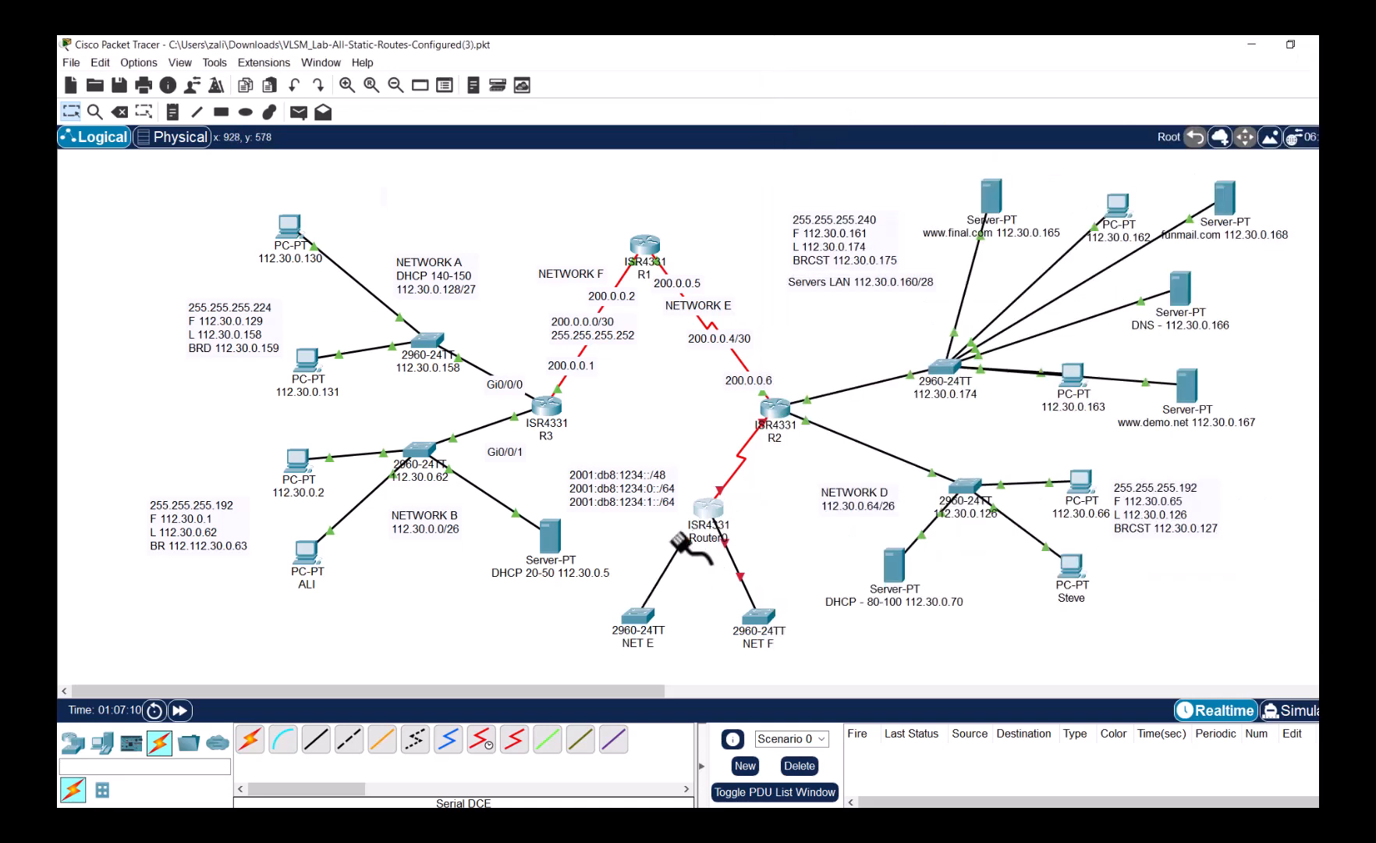
- Cable Router0's GigabitEthernet0/0/0 to the NET F switch
left_click(708, 511)
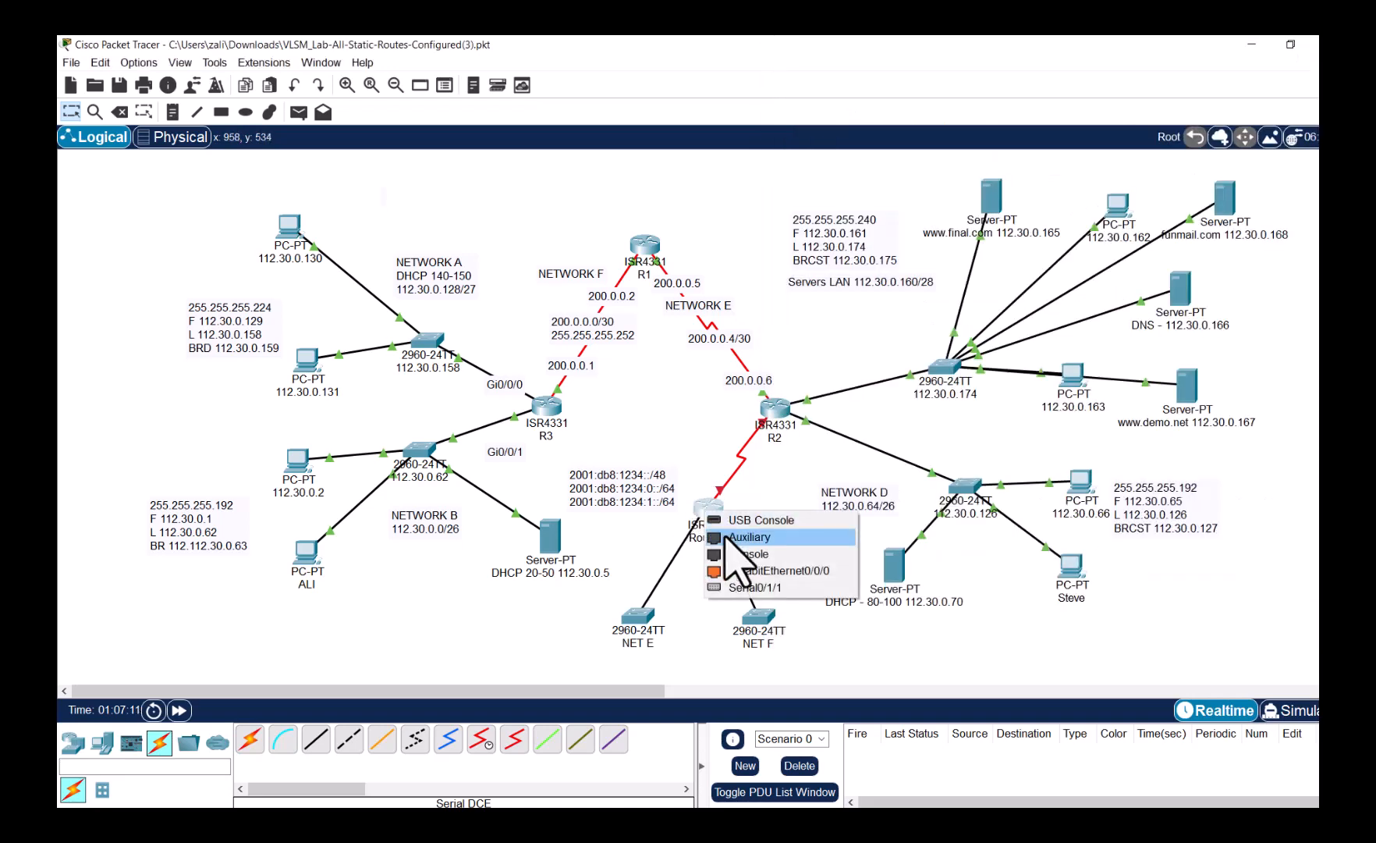
left_click(780, 571)
left_click(754, 614)
left_click(740, 677)
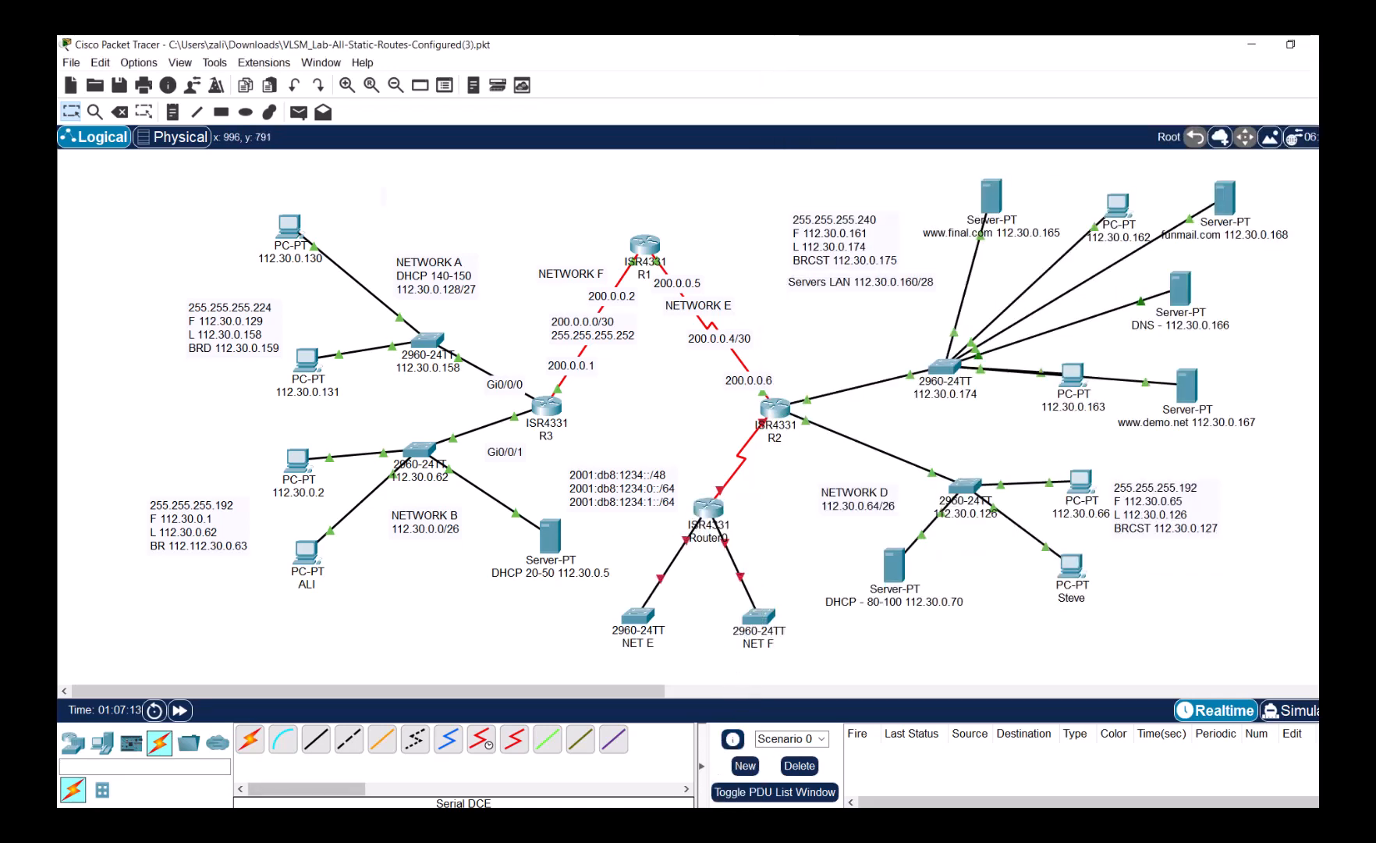
- In Router0's CLI, enter 'int gi0/0/0' configuration mode
left_click(925, 774)
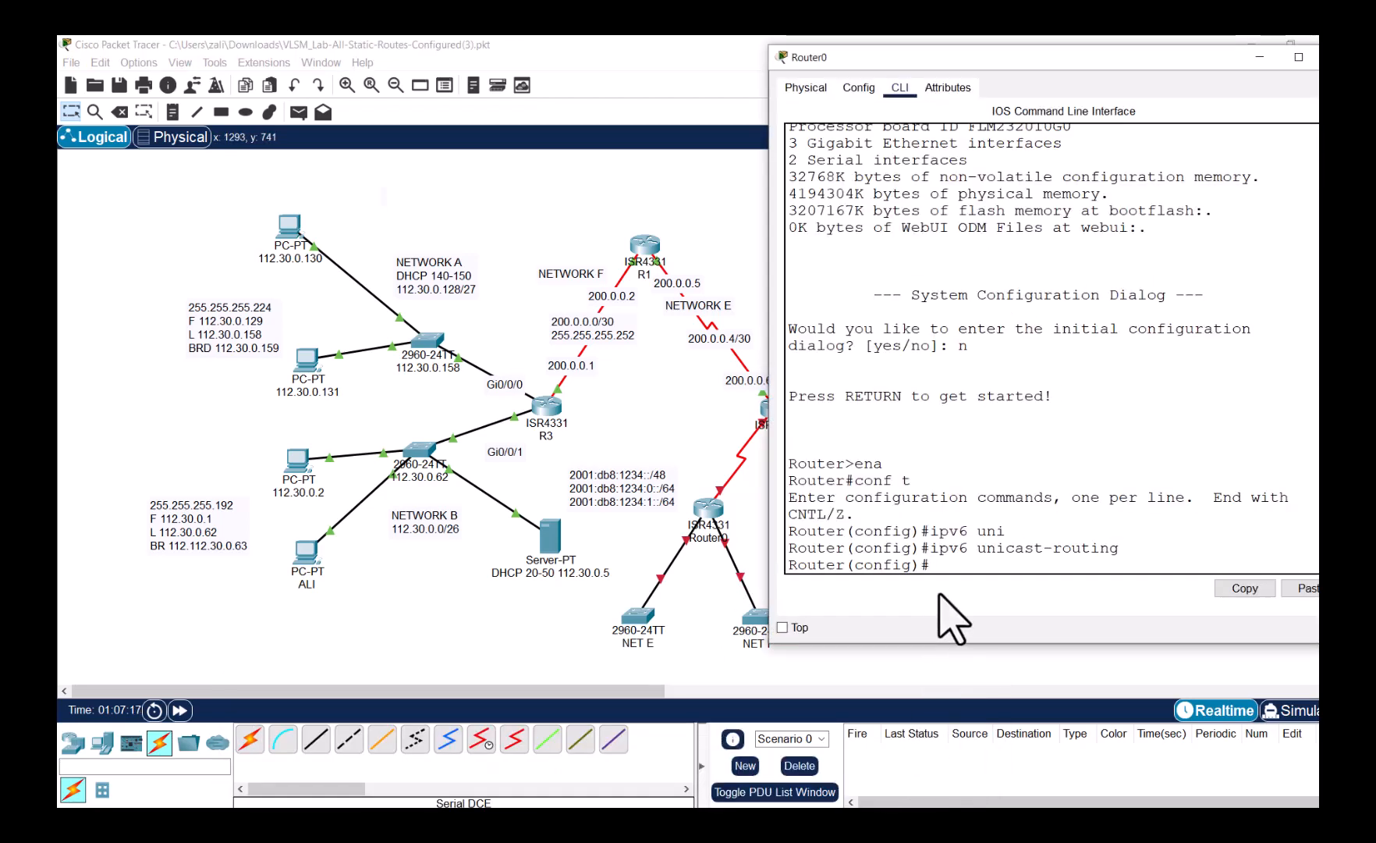
type("ipv6 a")
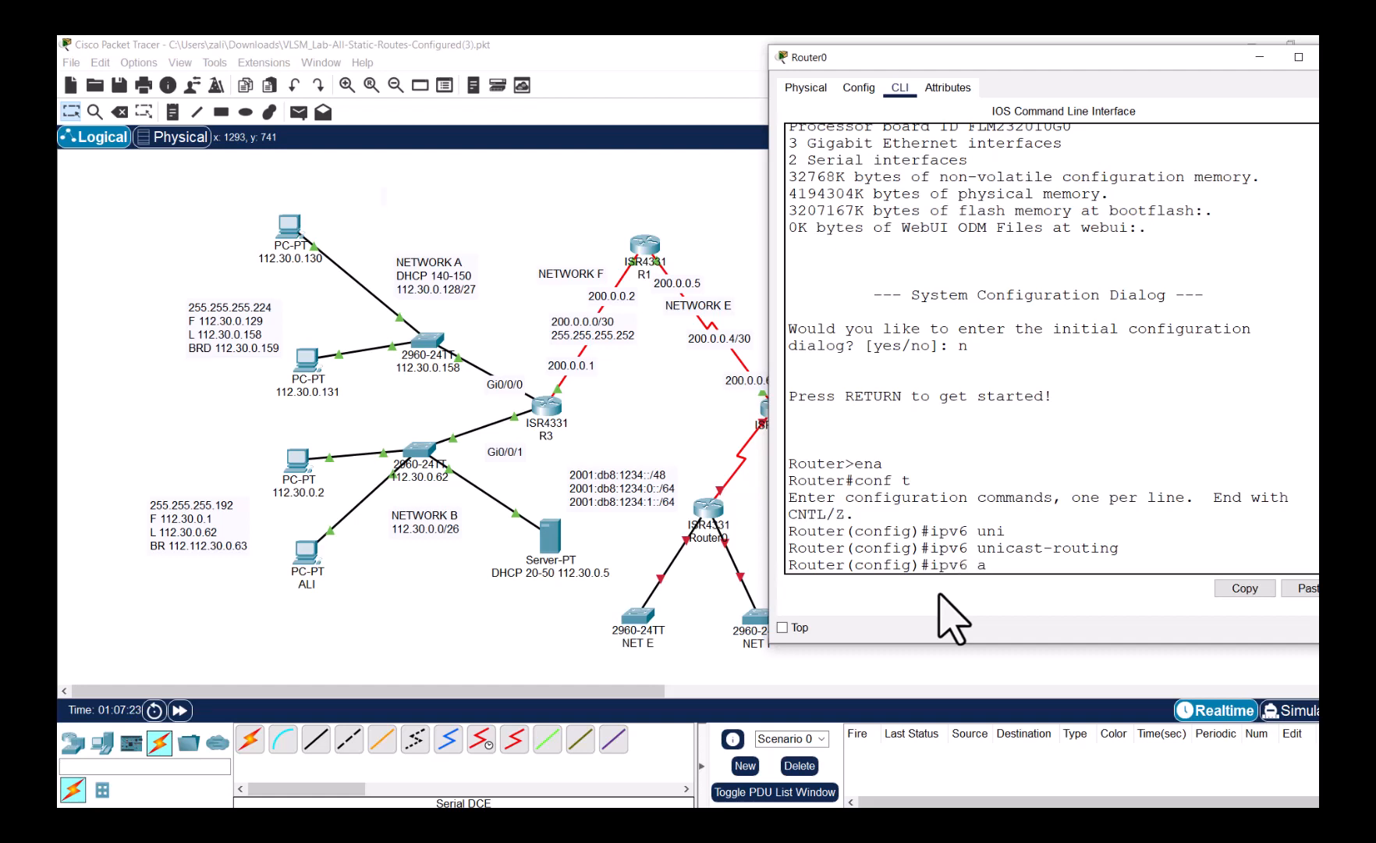
key("BackSpace")
key("BackSpace")
key("BackSpace")
type("nt gi0/0/0")
key("Return")
- Assign 2001:db8:1234:0::1/64 to Gi0/0/0, copying the prefix from the note
type("ipv6")
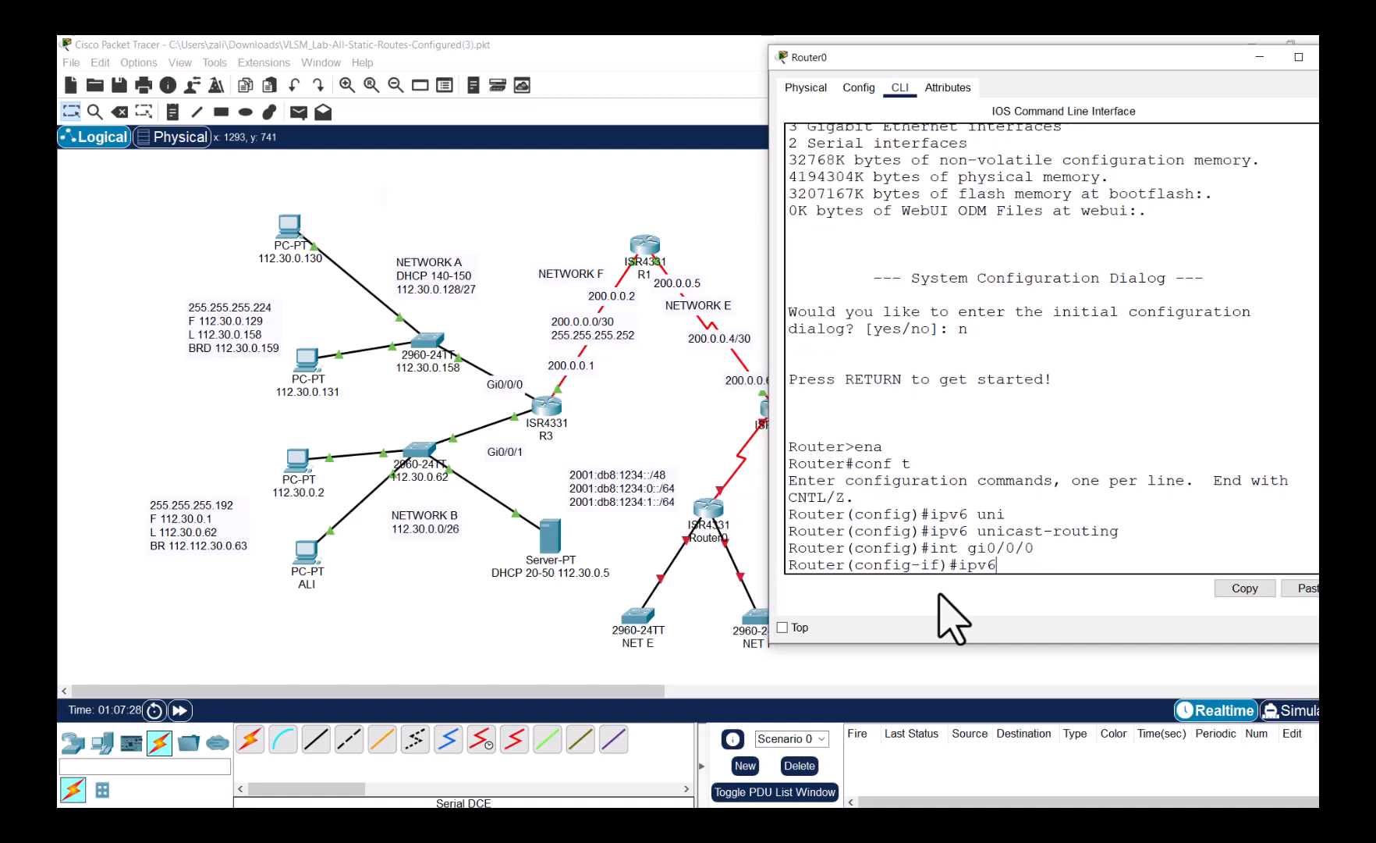
type(" address")
left_click(658, 491)
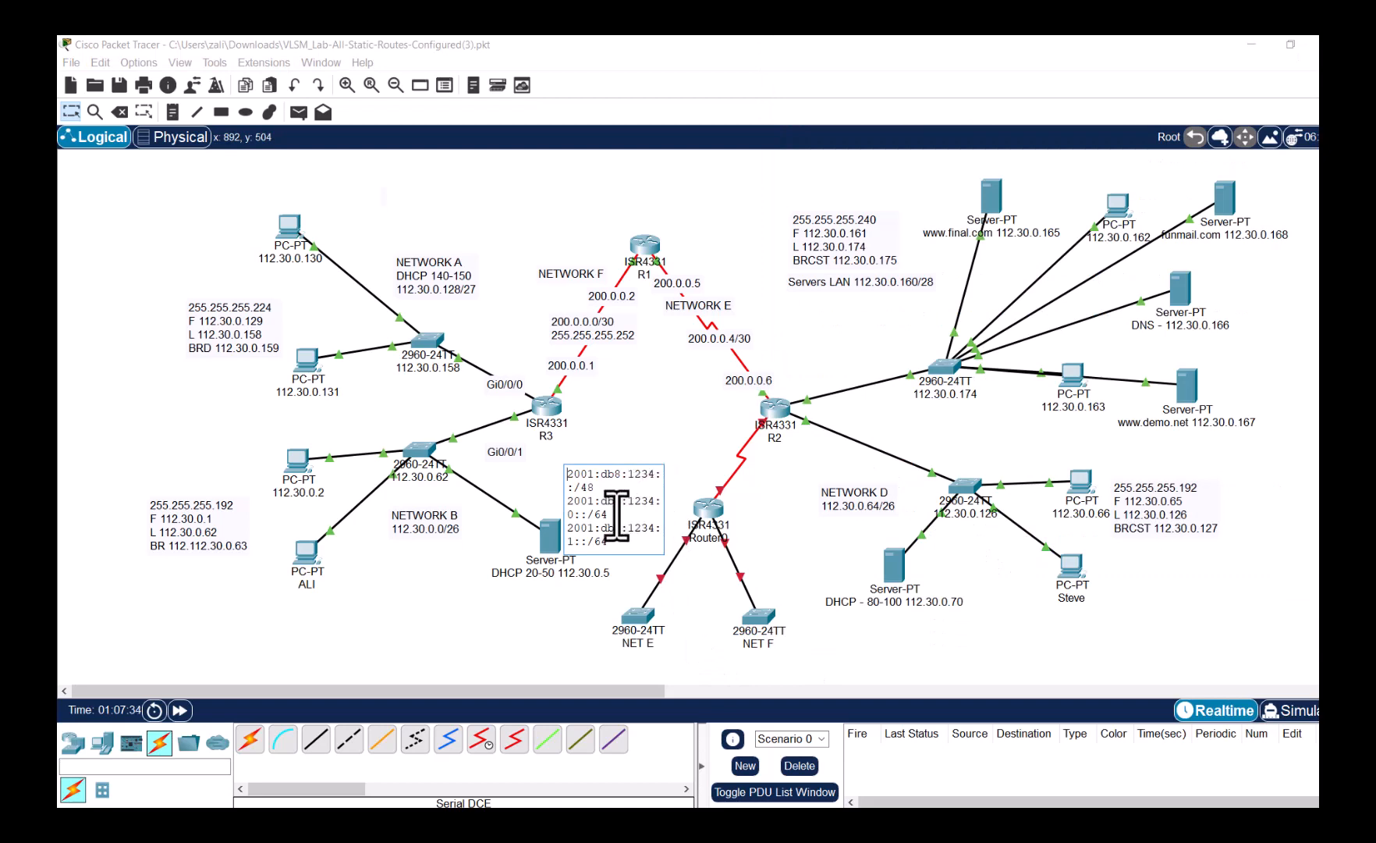
left_click_drag(612, 517, 568, 505)
key("ctrl+c")
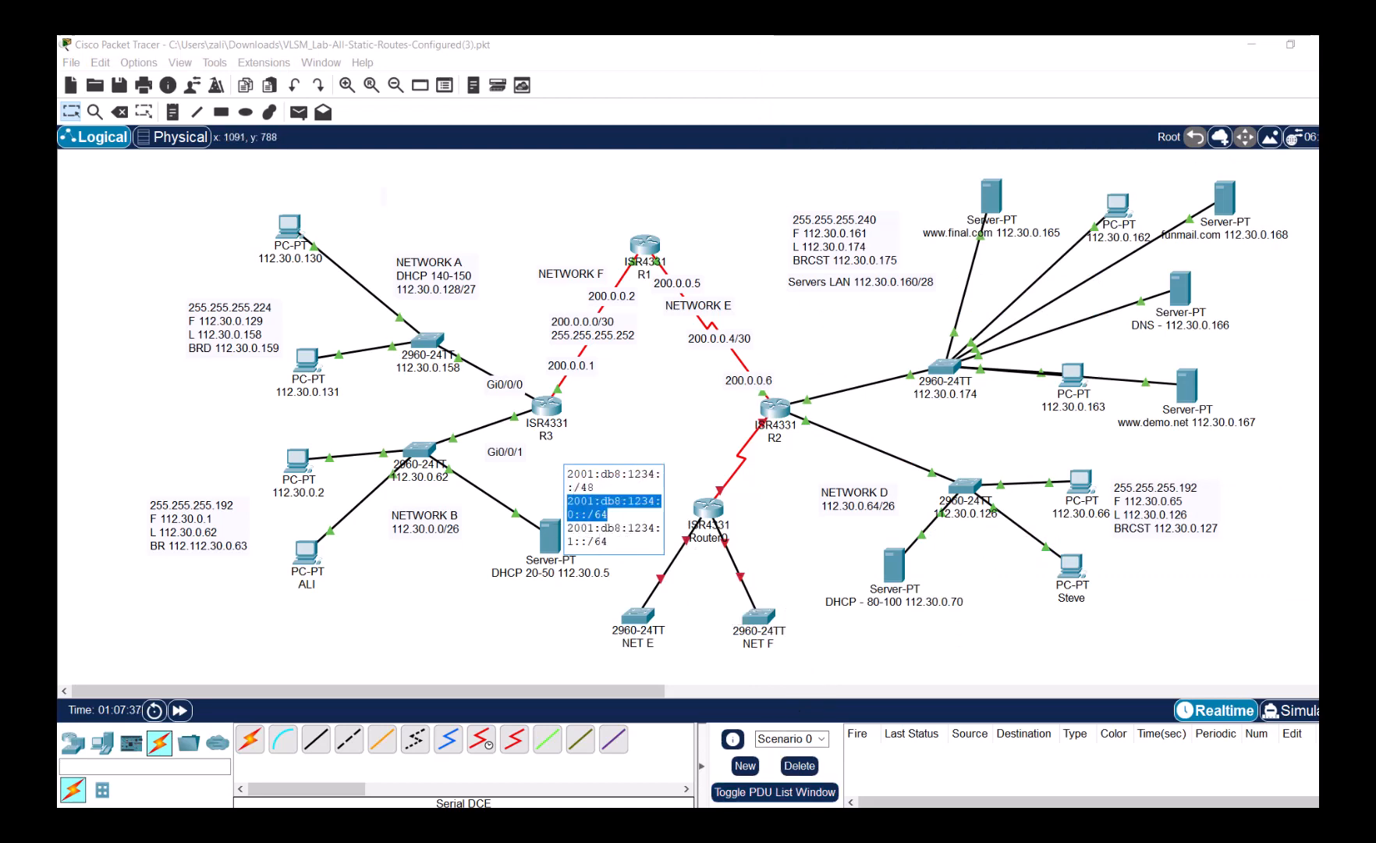
mouse_move(747, 780)
left_click(922, 769)
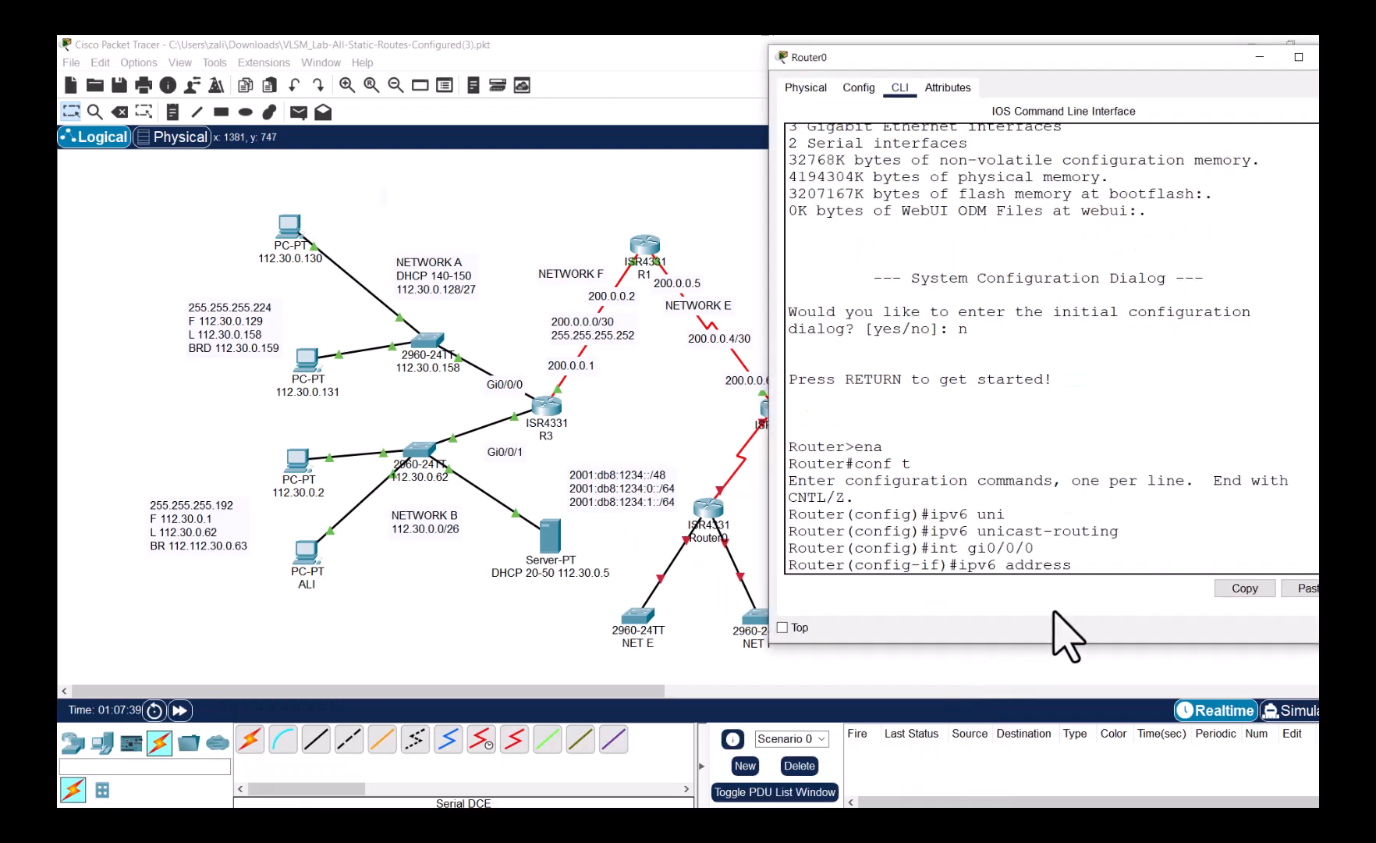
left_click(1311, 588)
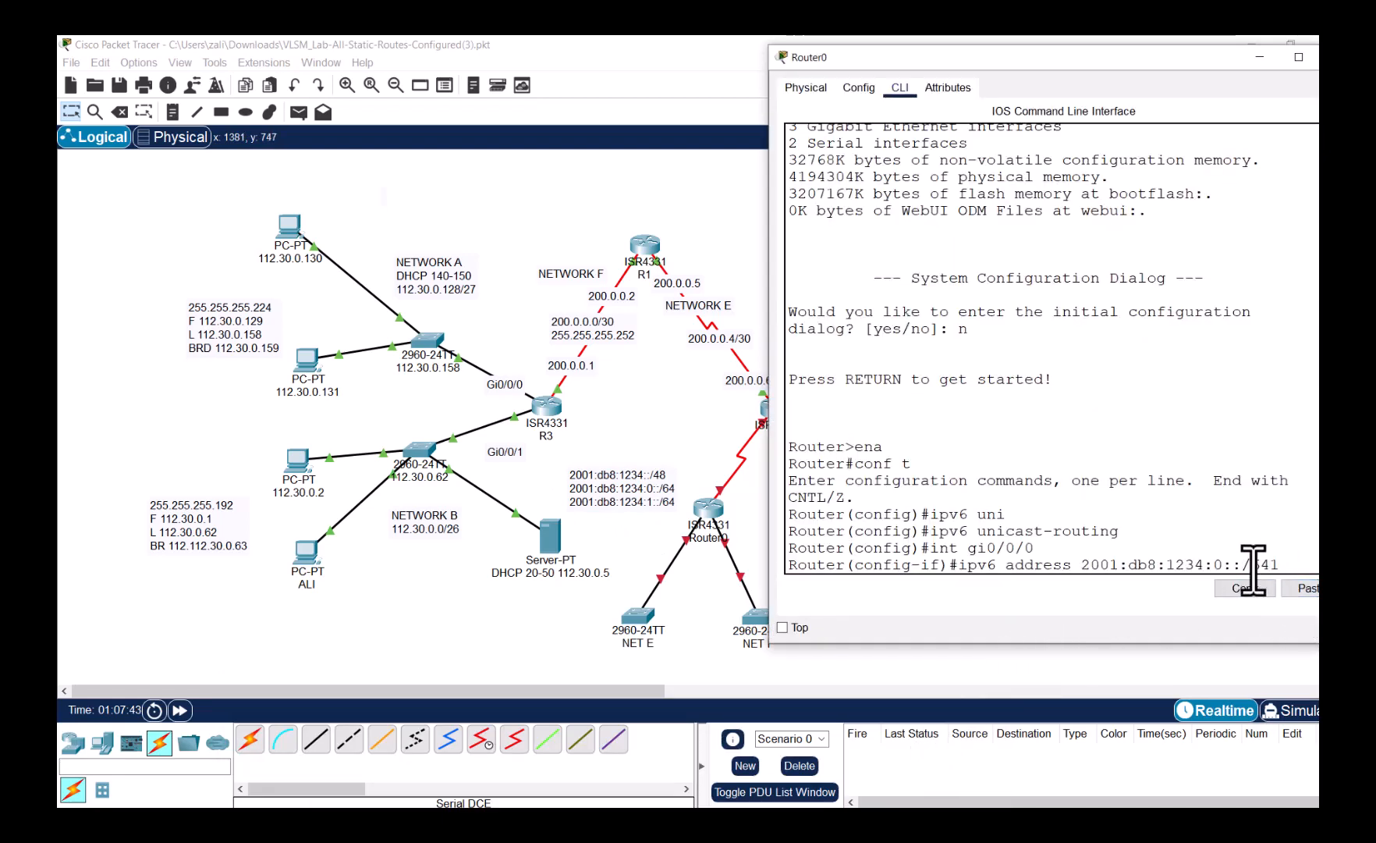
key("BackSpace")
key("BackSpace")
type("64")
key("Return")
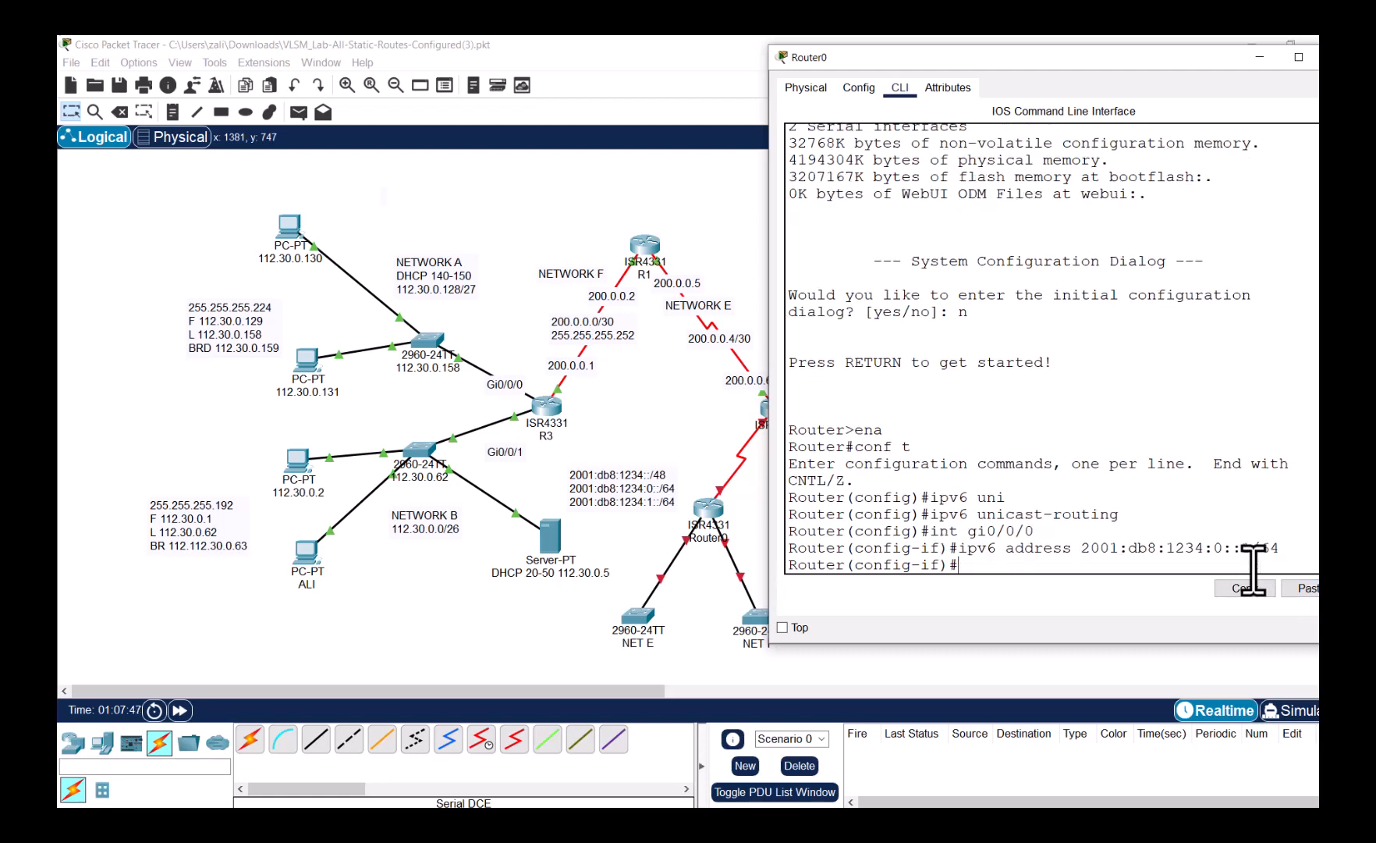
- Bring GigabitEthernet0/0/0 up with 'no shut'
type("no shut")
key("Return")
key("Return")
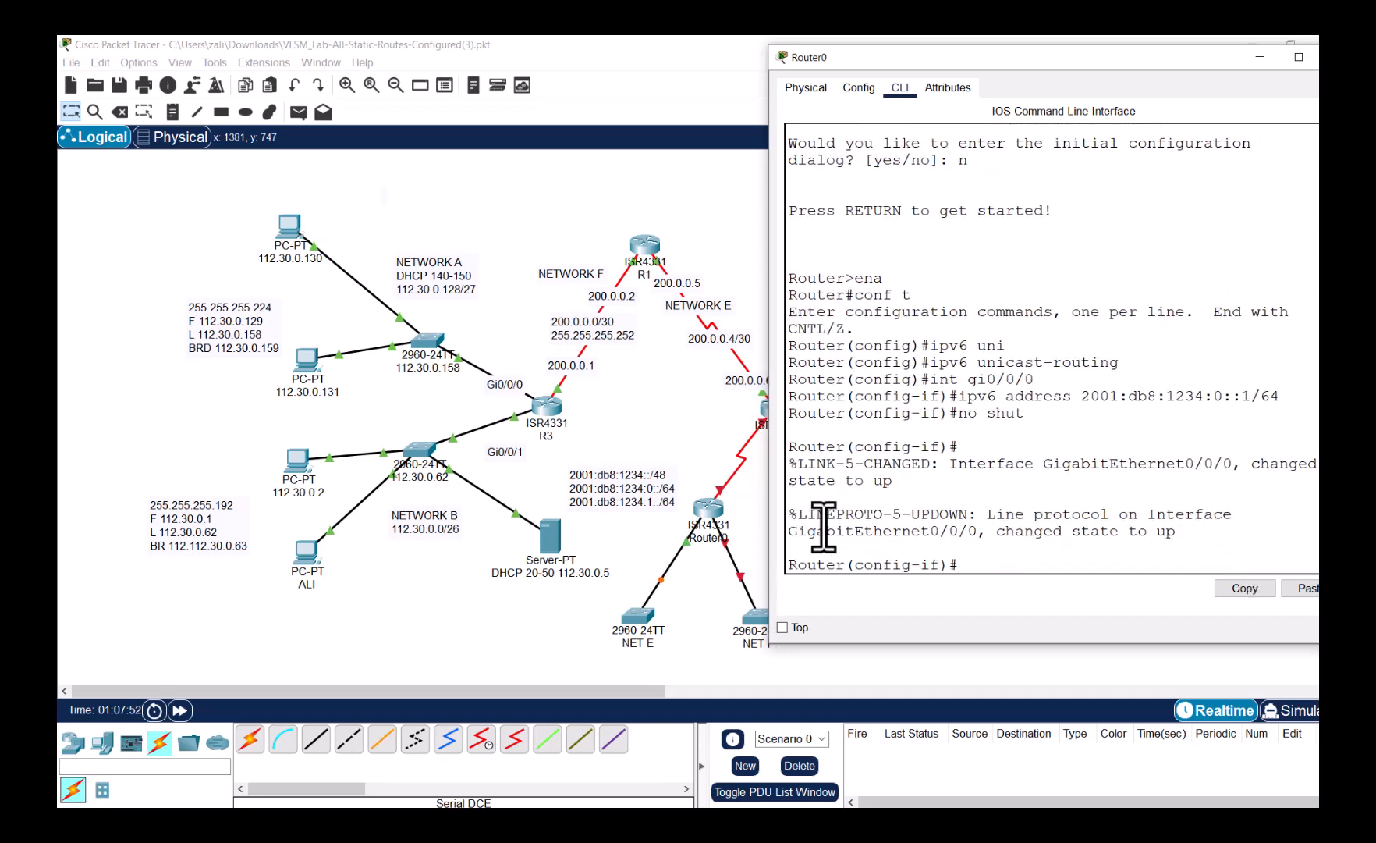
type("int")
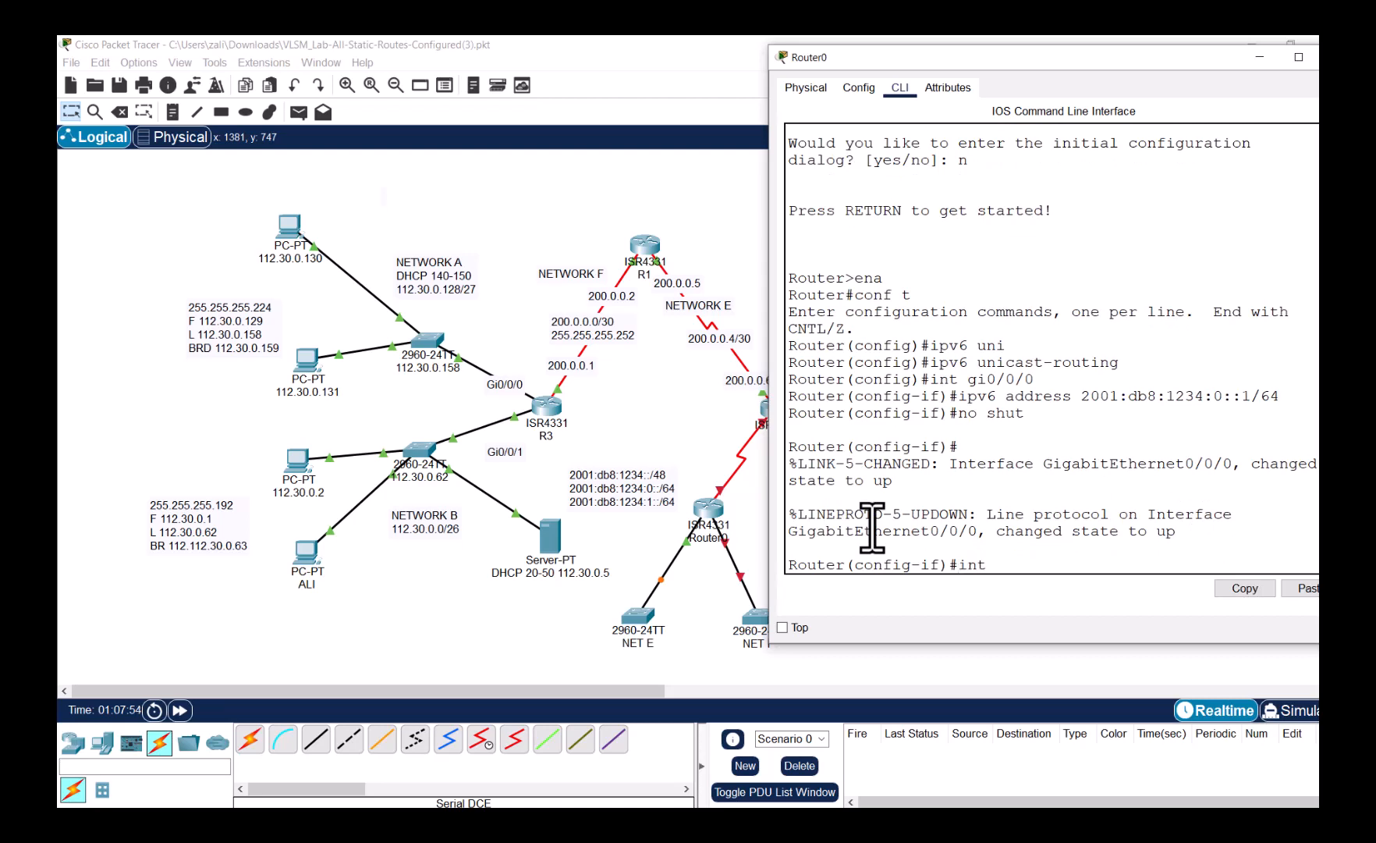
left_click(726, 548)
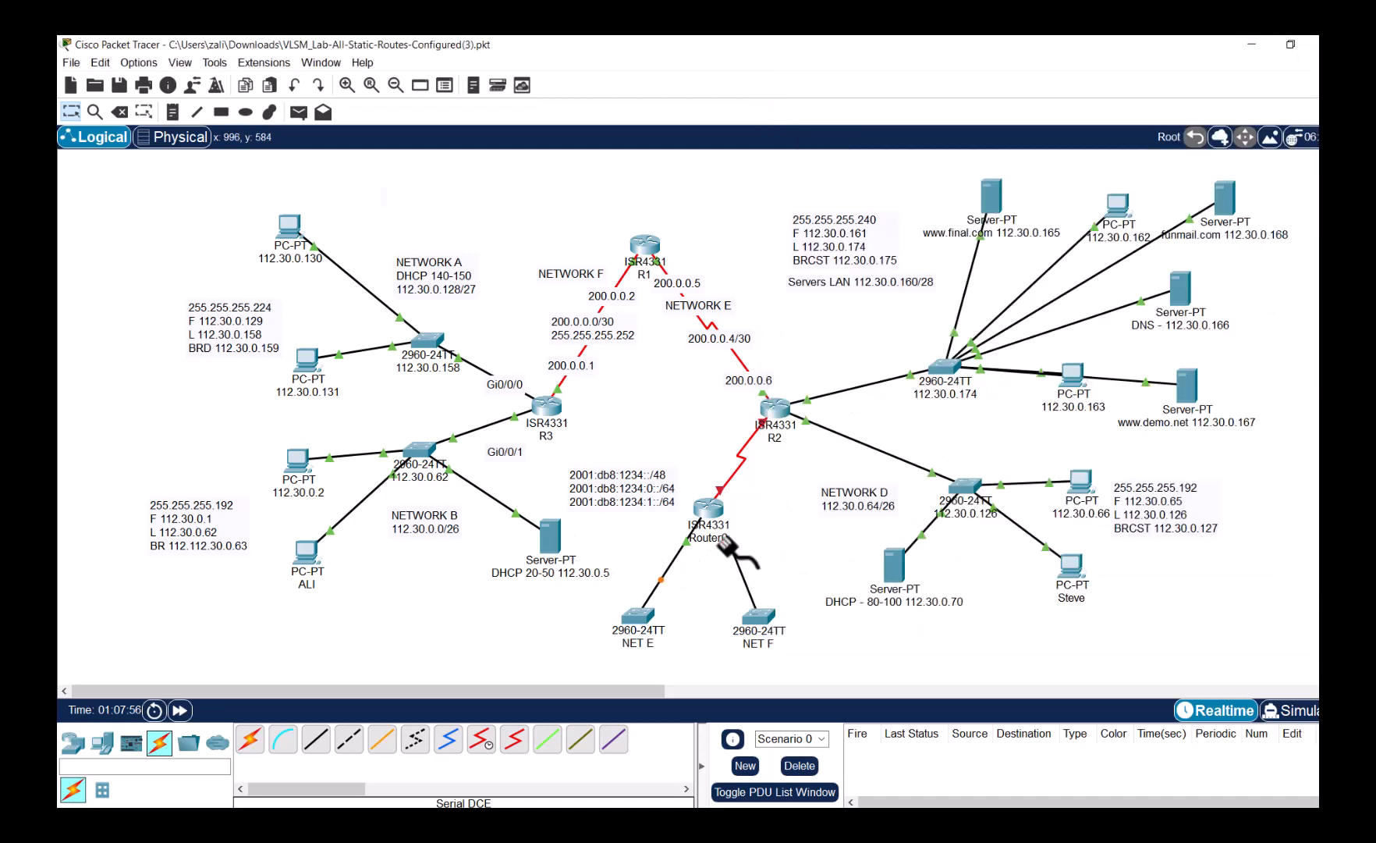
- Cable Router0's GigabitEthernet0/0/1 to NET F and return to the CLI
left_click(711, 509)
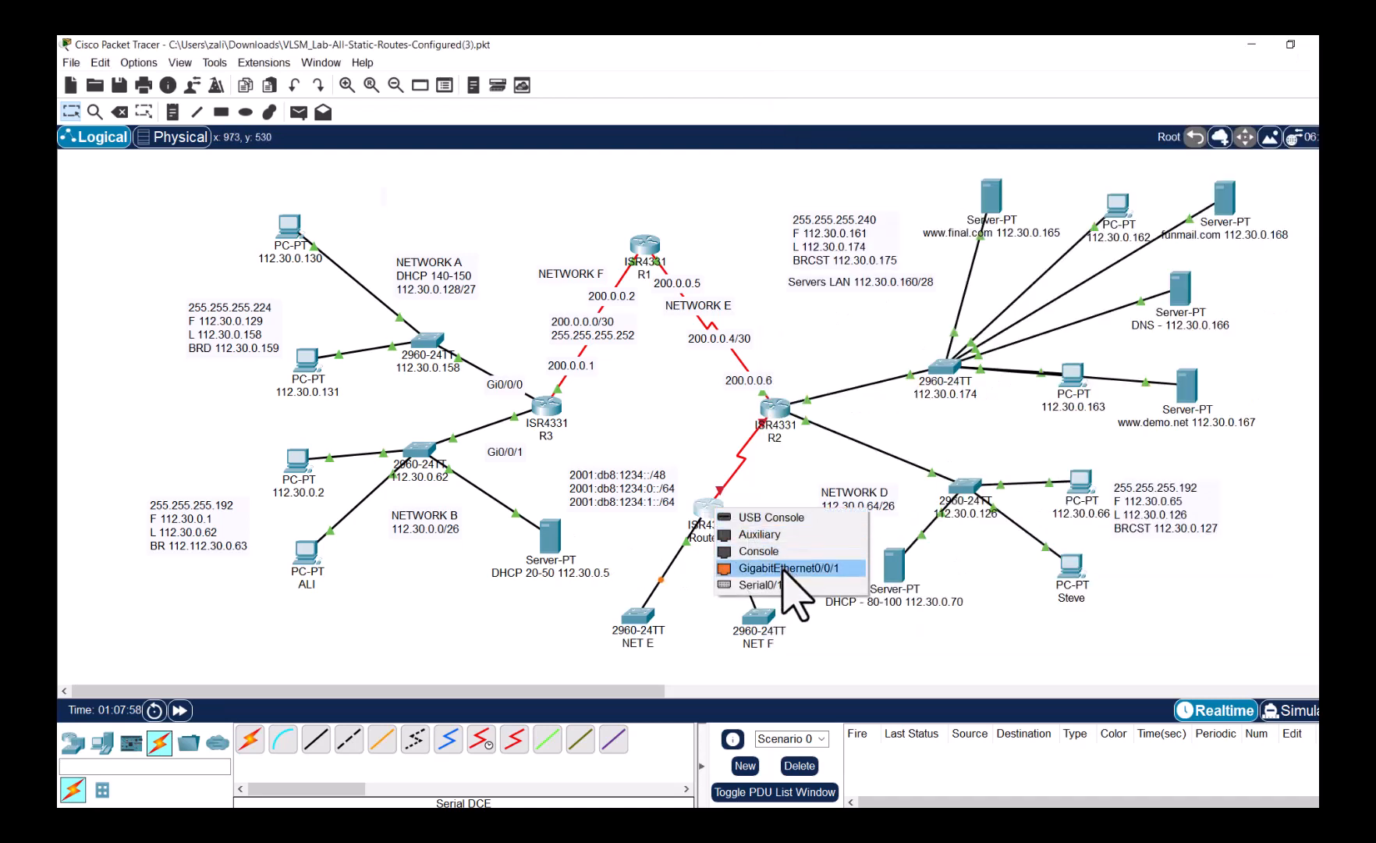
left_click(783, 570)
left_click(716, 515)
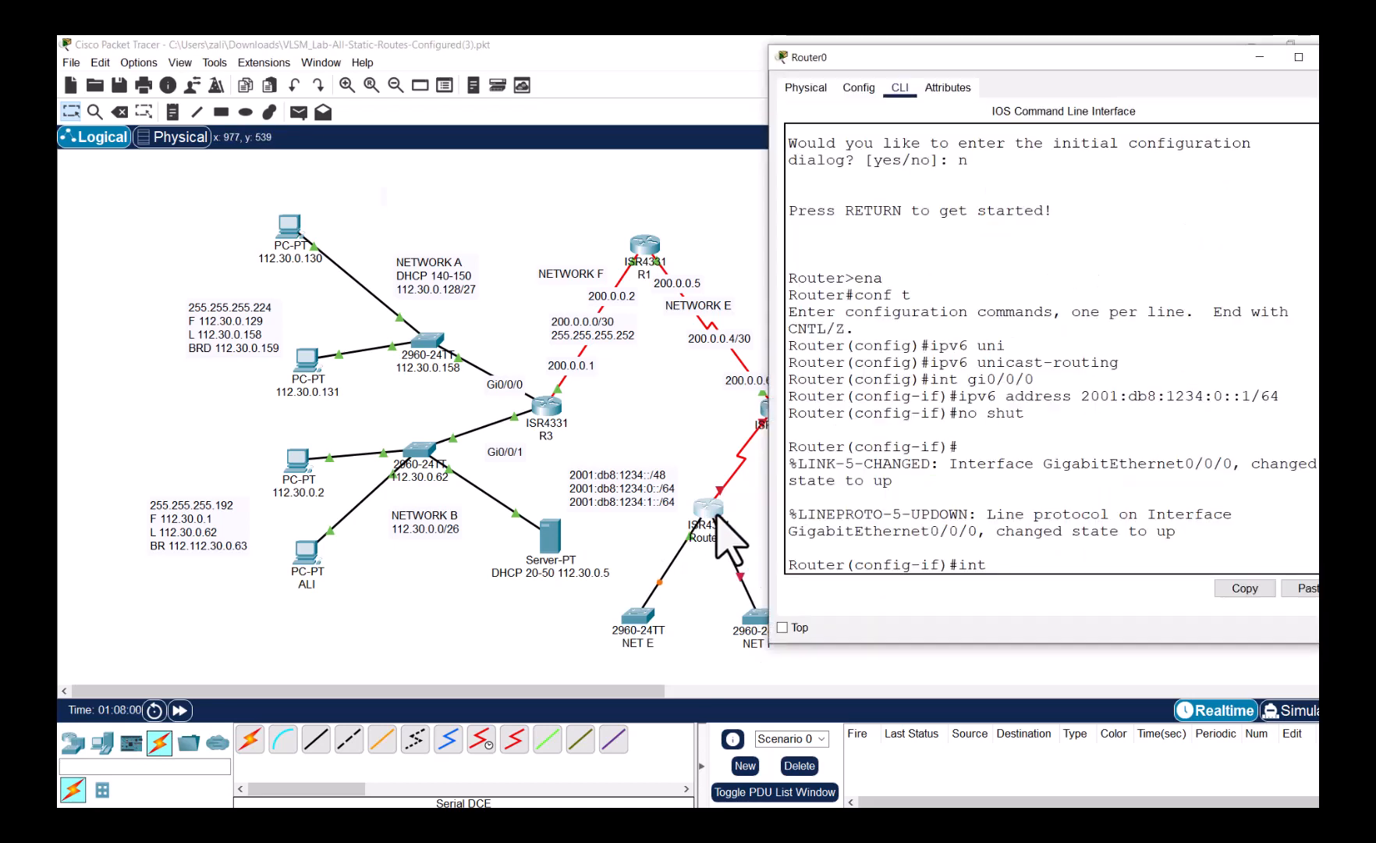
left_click(1000, 560)
- On Gi0/0/0, apply 2001:db8:1234:1::1/64 by editing the recalled command, then 'no shut'
type("g")
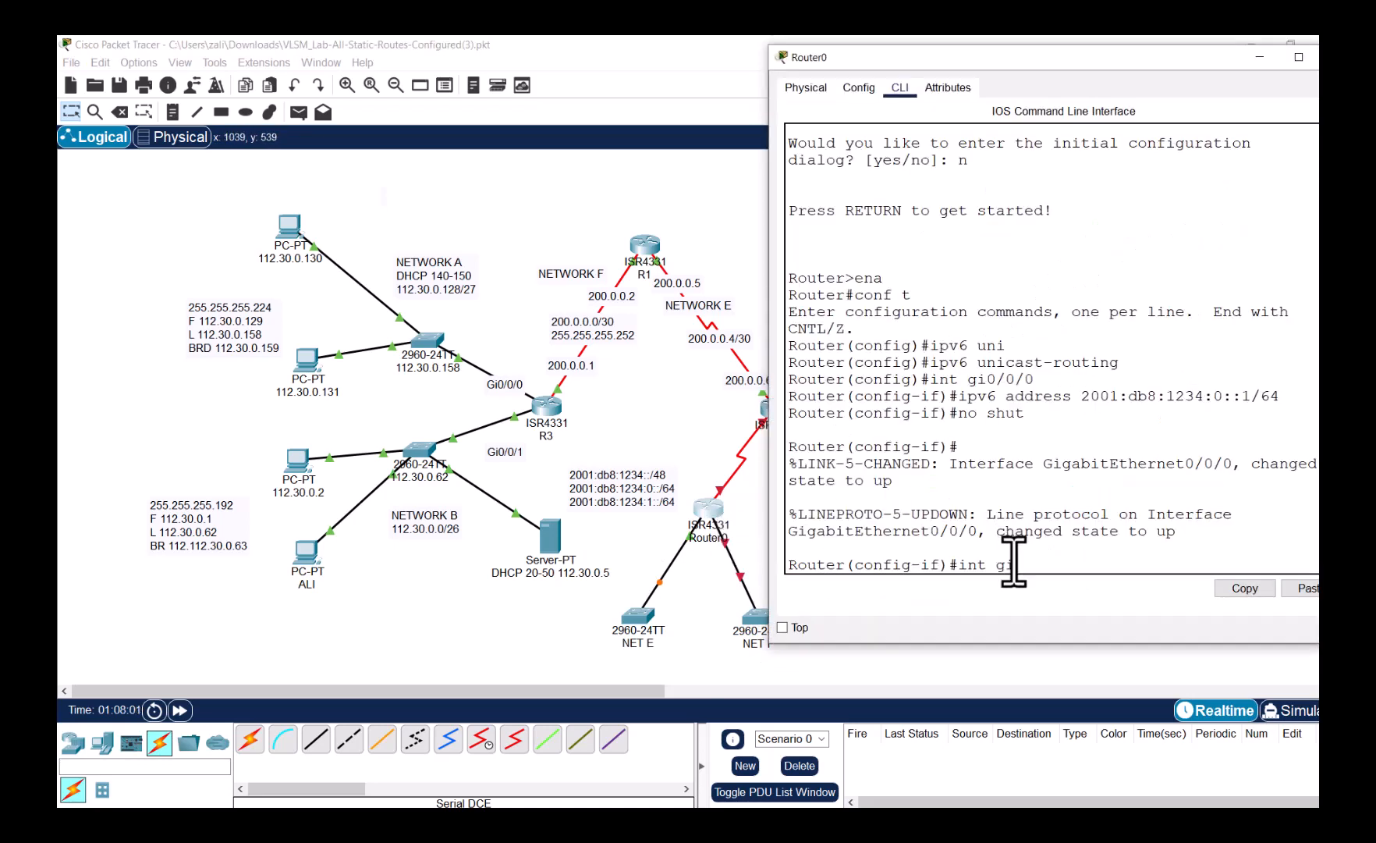
type("i0/0/0")
key("Return")
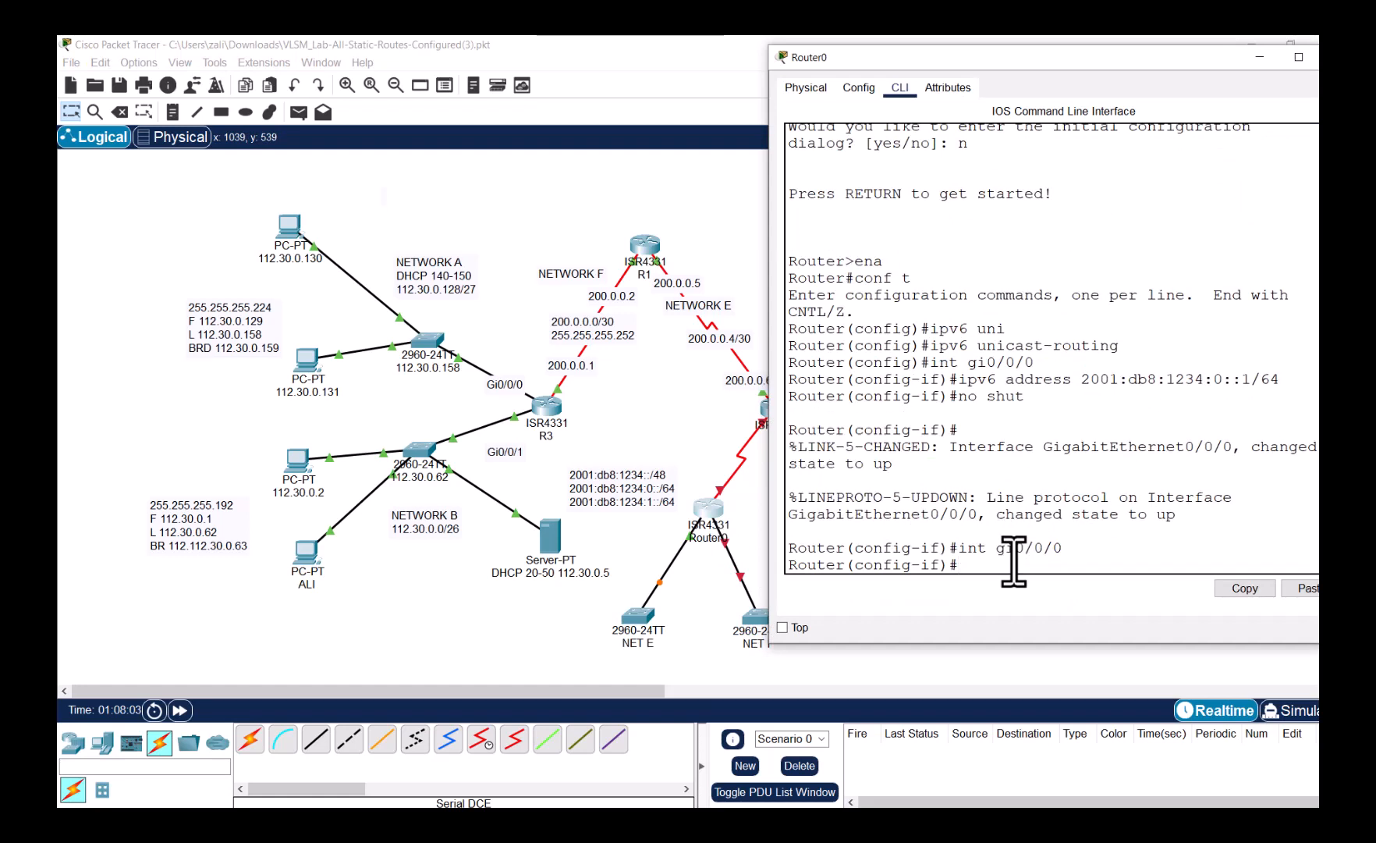
type("no shut")
key("Up")
key("Up")
key("Up")
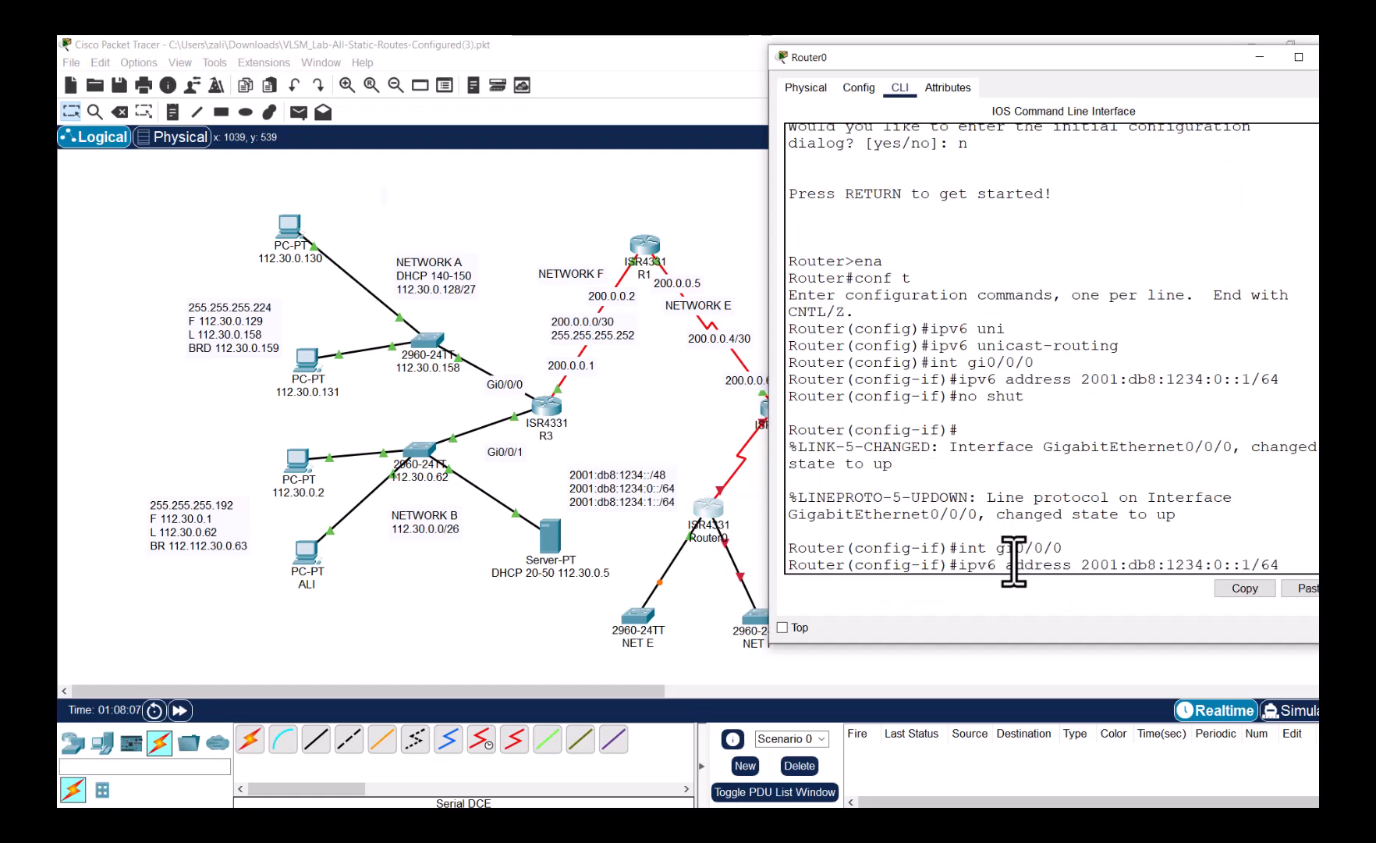
key("Left")
key("Left")
key("Left")
key("Left")
key("Left")
key("Left")
key("BackSpace")
type("1")
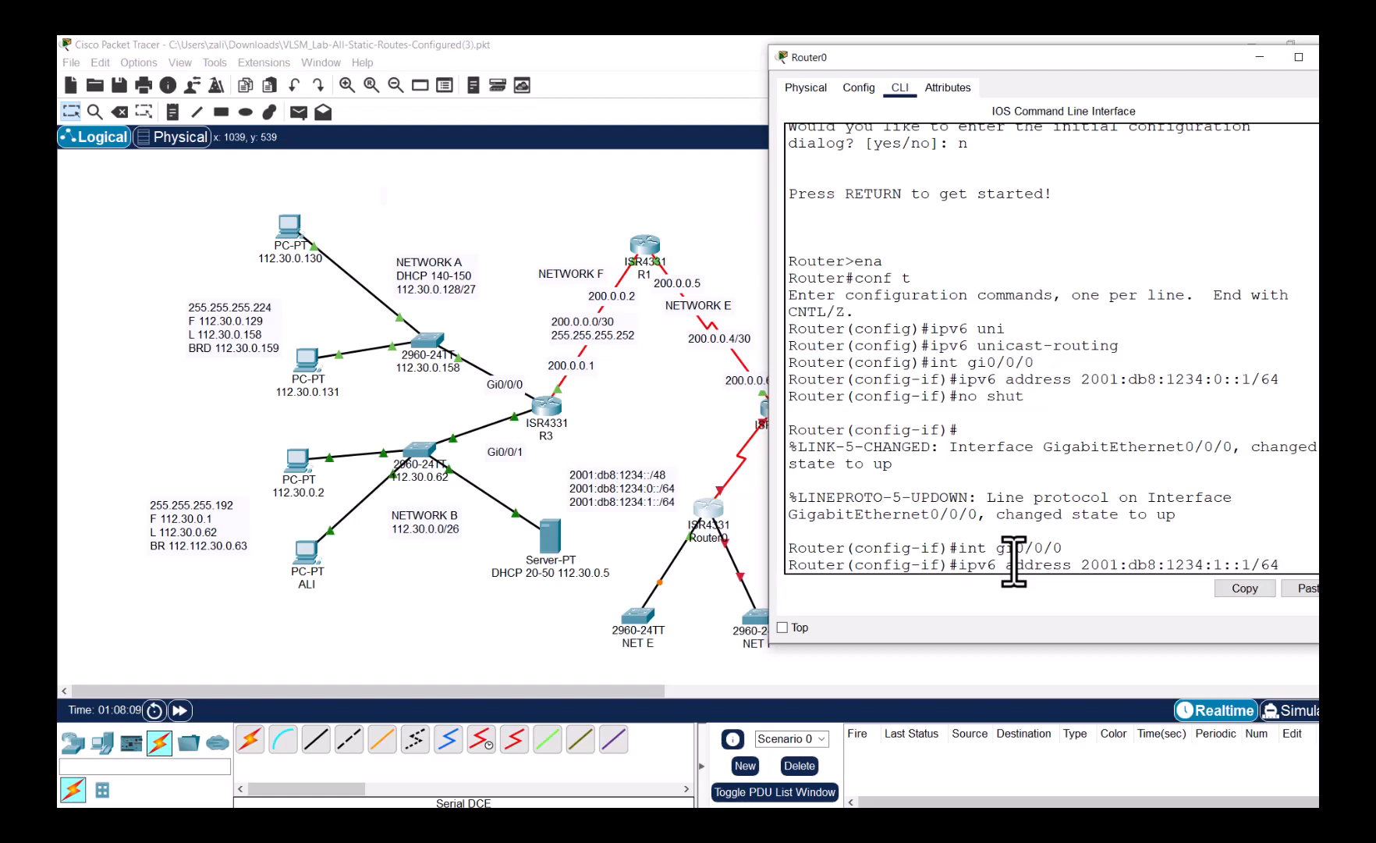
key("Return")
type("no shut")
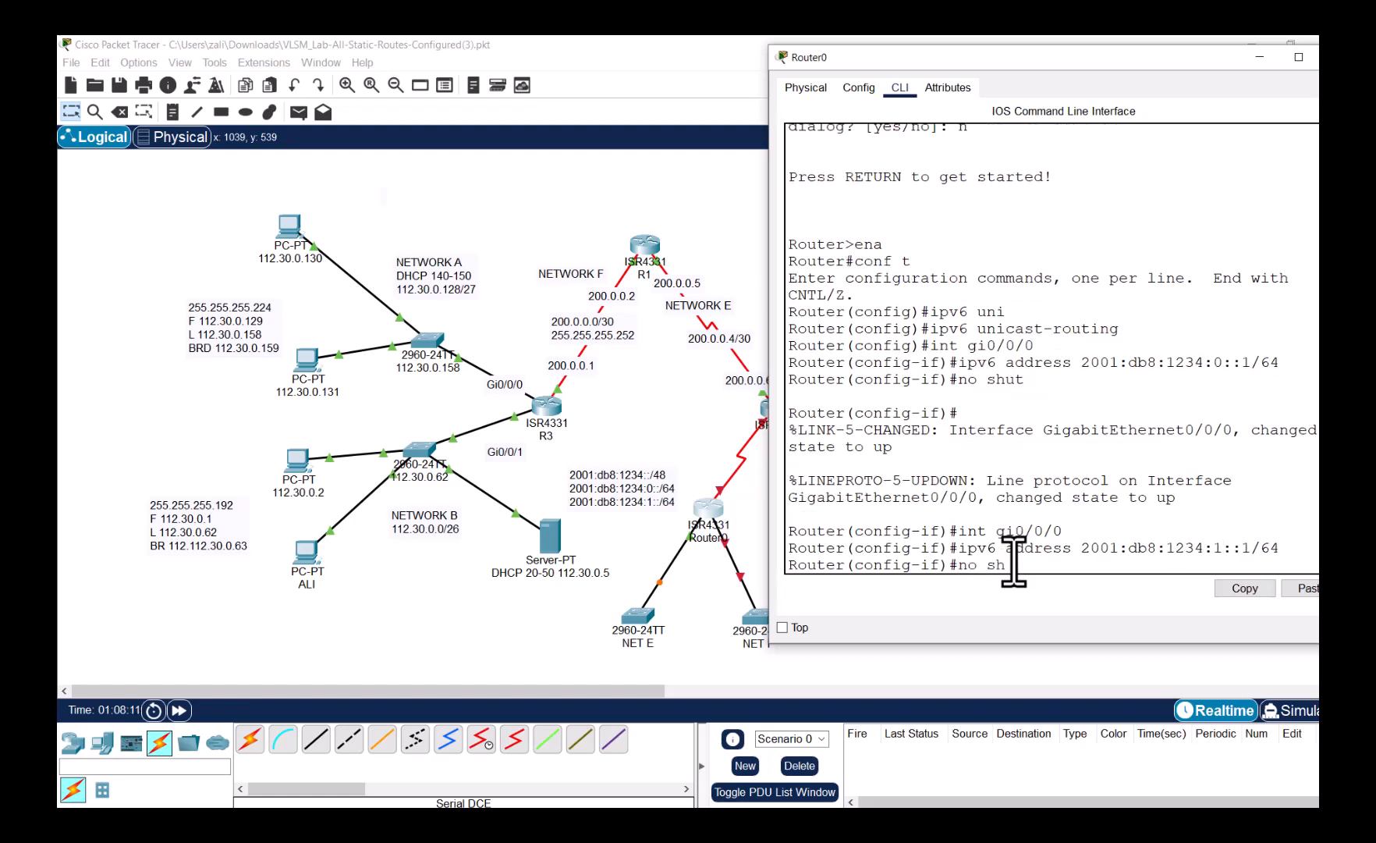
key("Return")
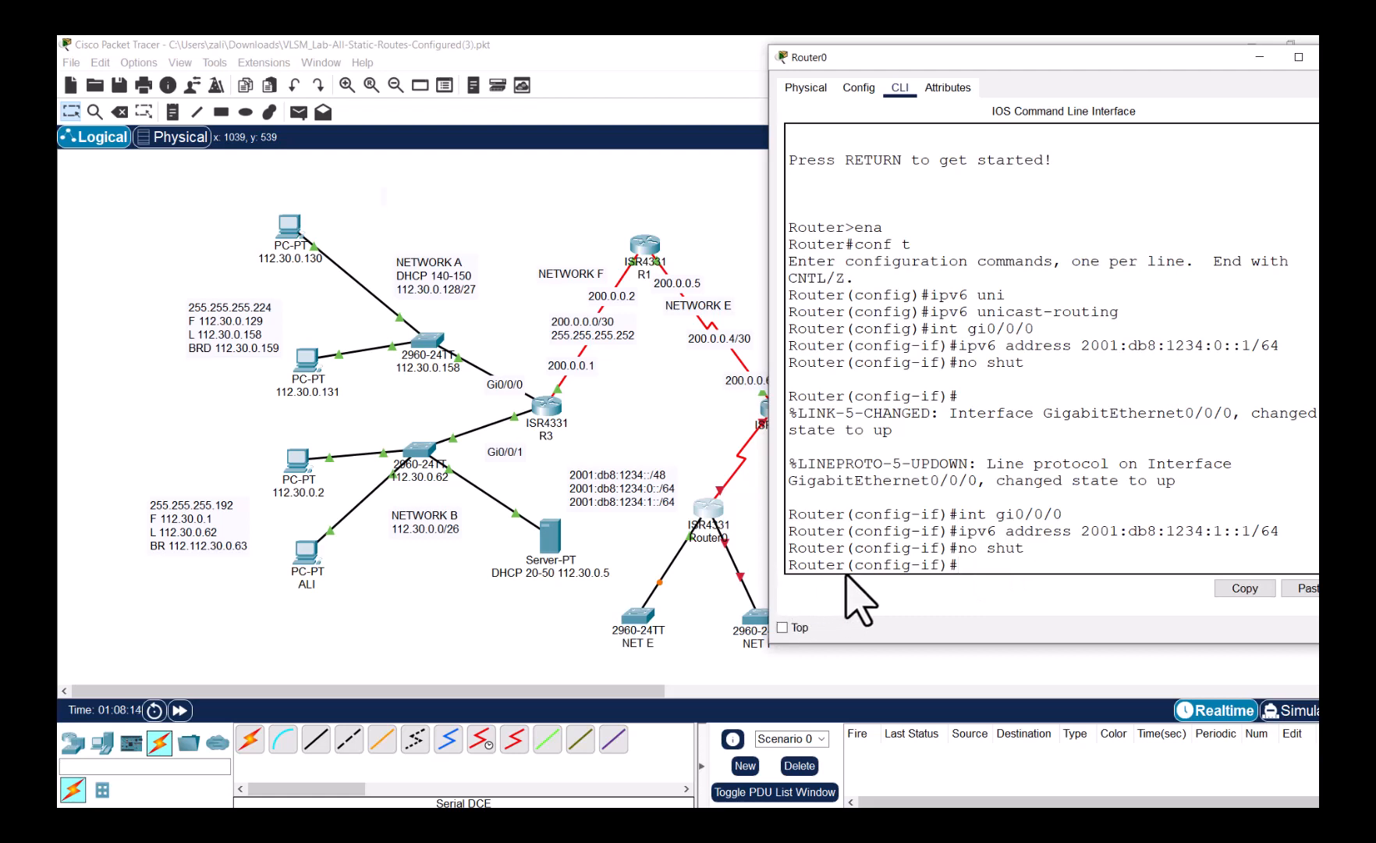
- Reapply 2001:db8:1234:0::1/64 to GigabitEthernet0/0/0
left_click(716, 516)
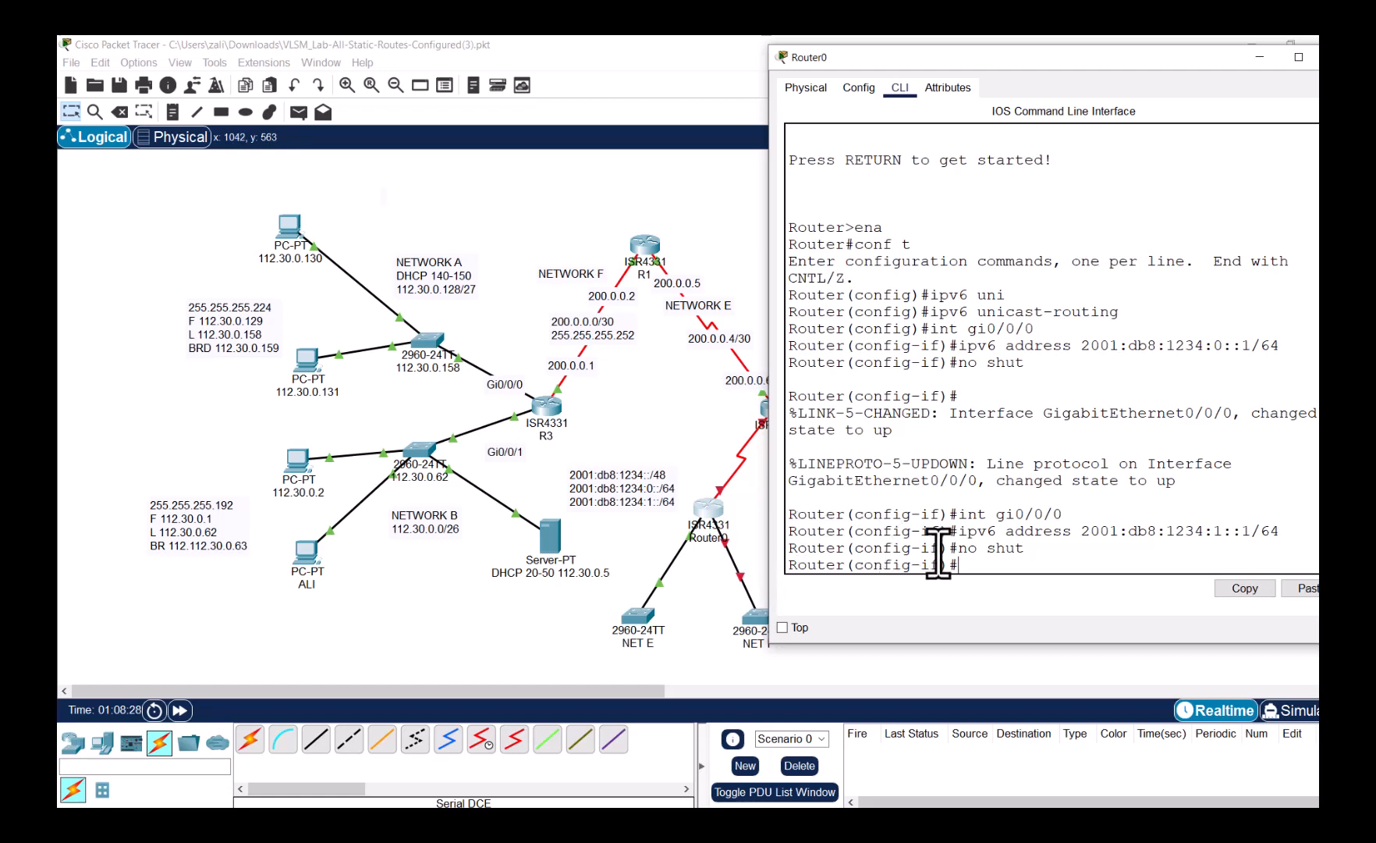
key("Up")
key("Up")
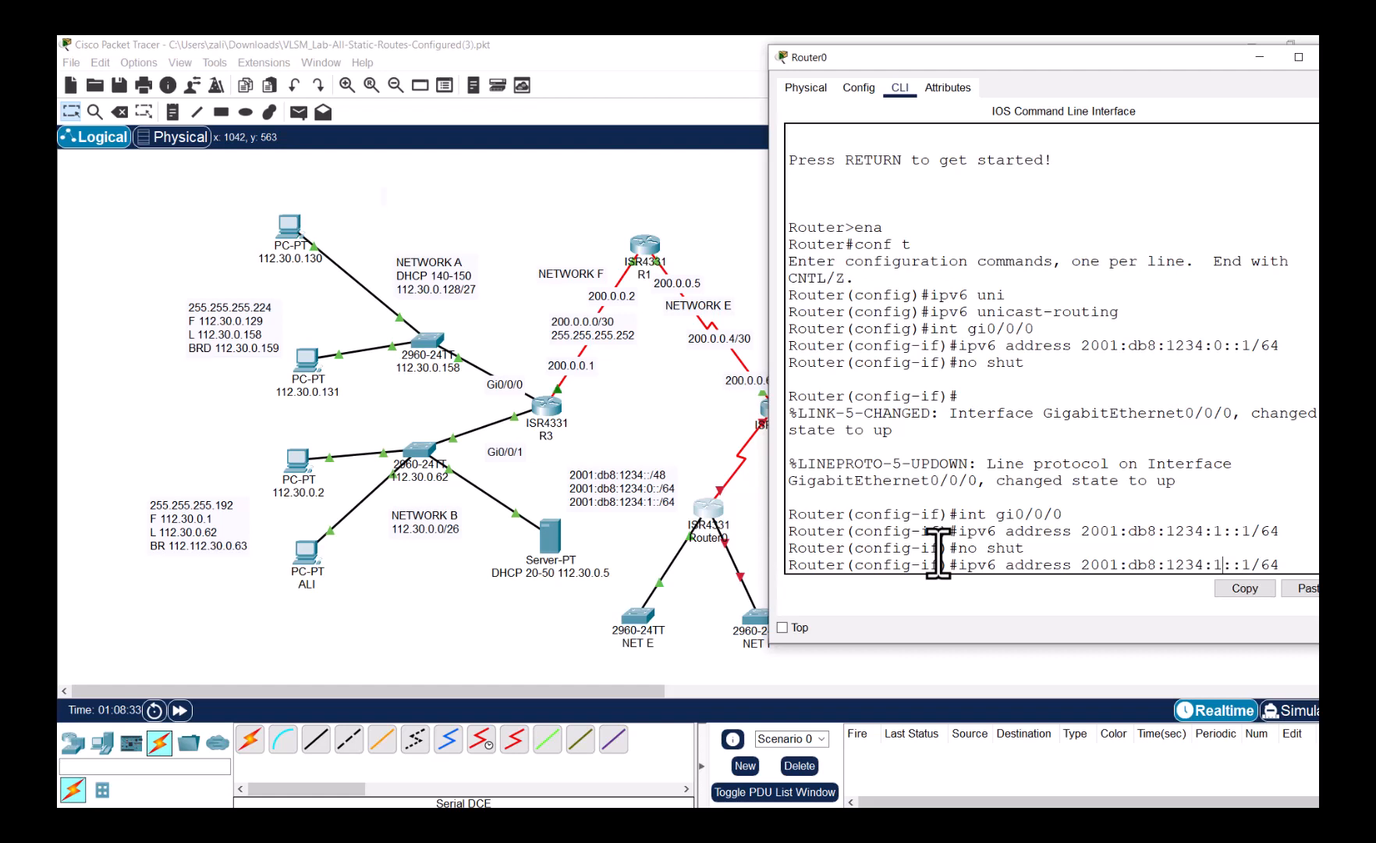
key("BackSpace")
type("0")
key("Return")
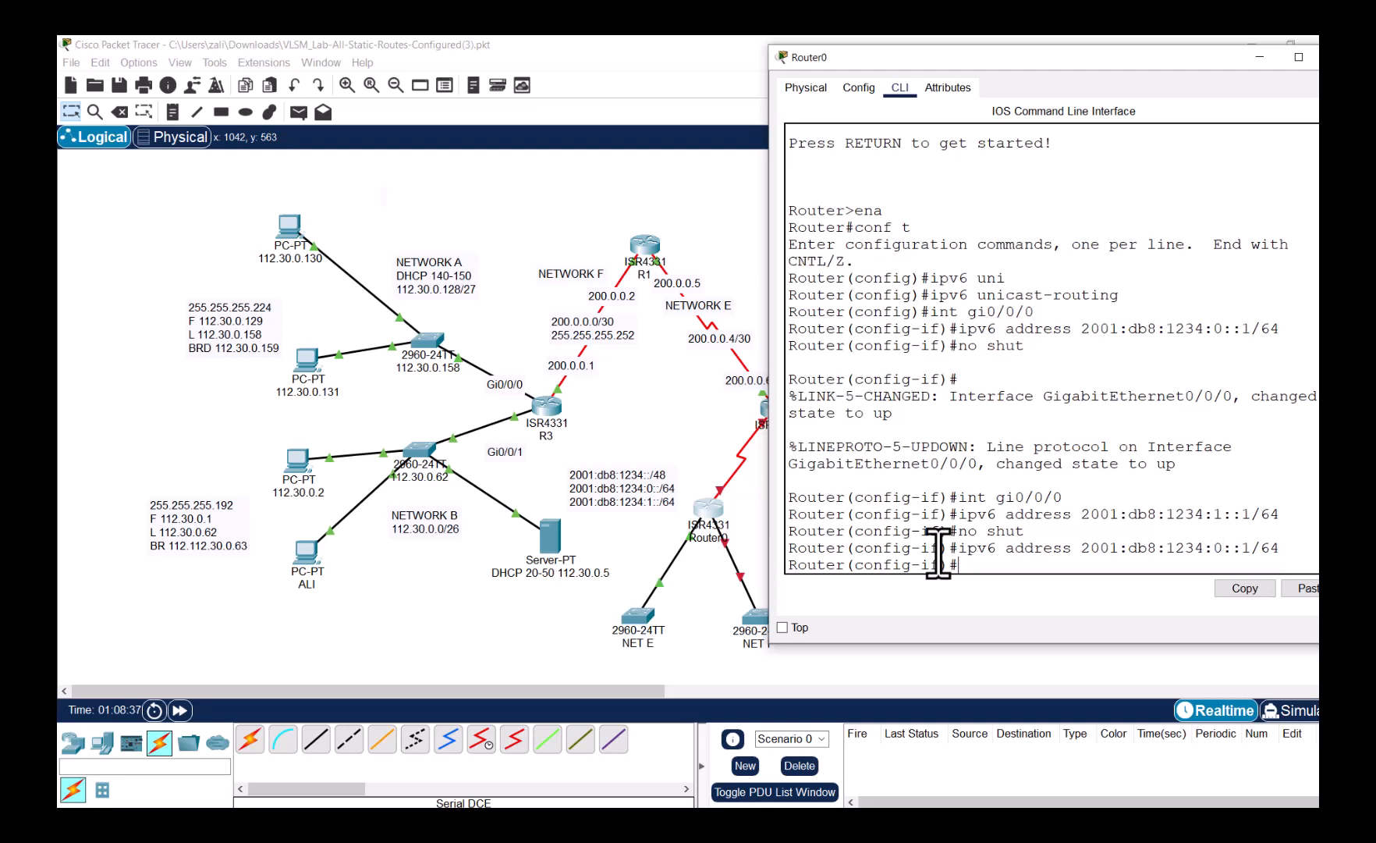
- On 'int gi0/0/1', set 2001:db8:1234:1::1/64 and run 'no shut'
type("int gi0/0/1")
key("Return")
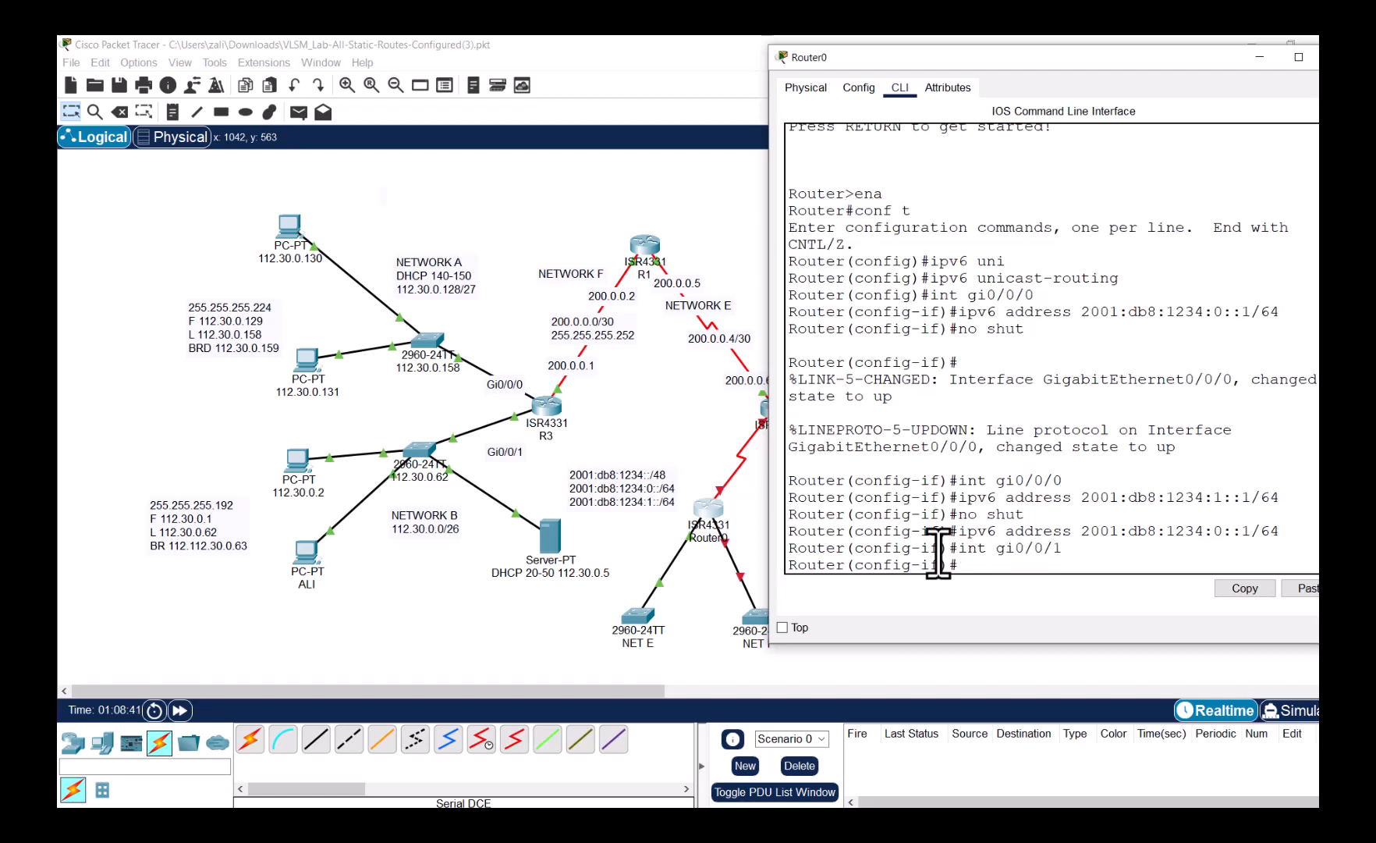
key("Up")
key("Up")
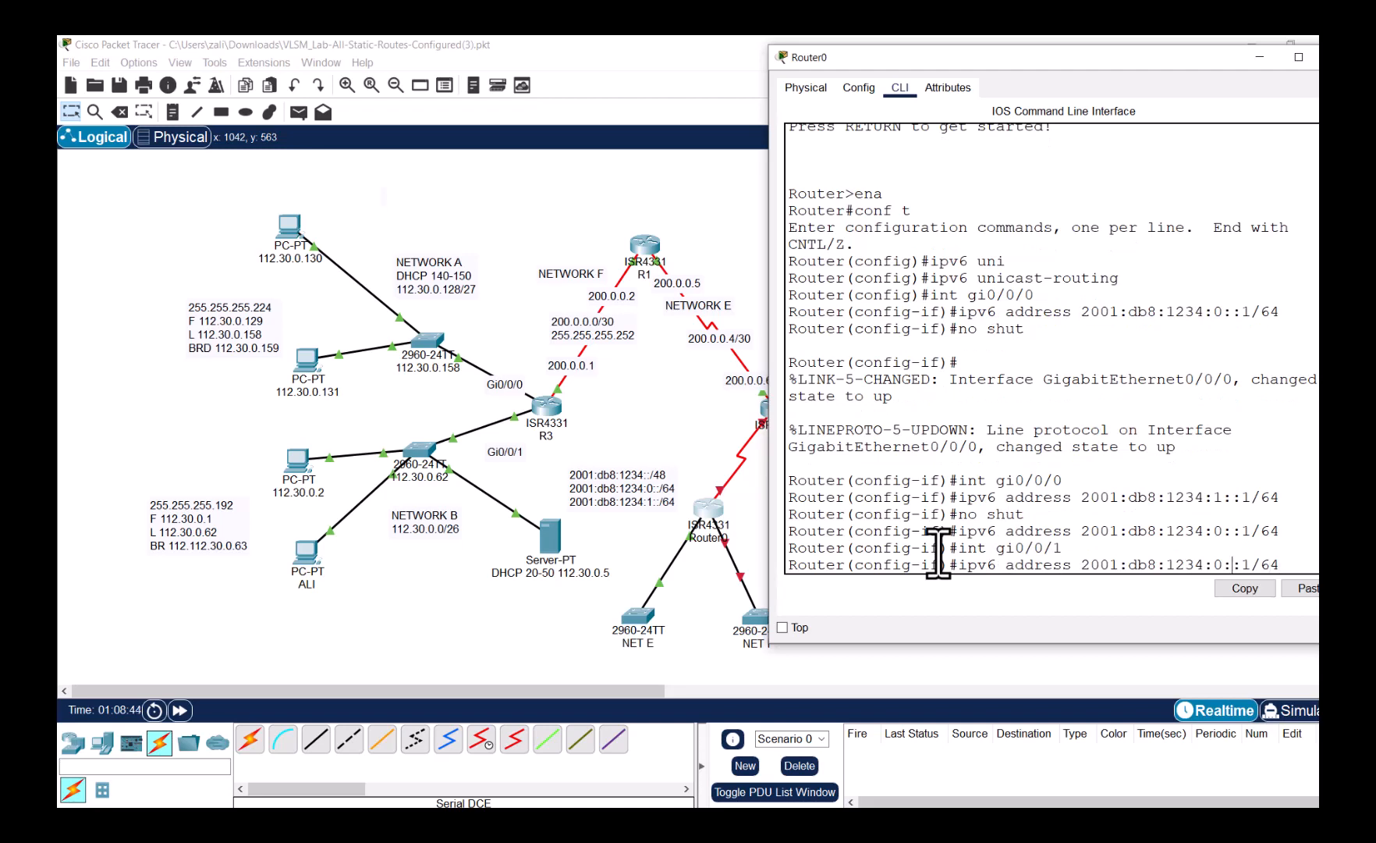
key("BackSpace")
type("1")
key("Return")
type("no shut")
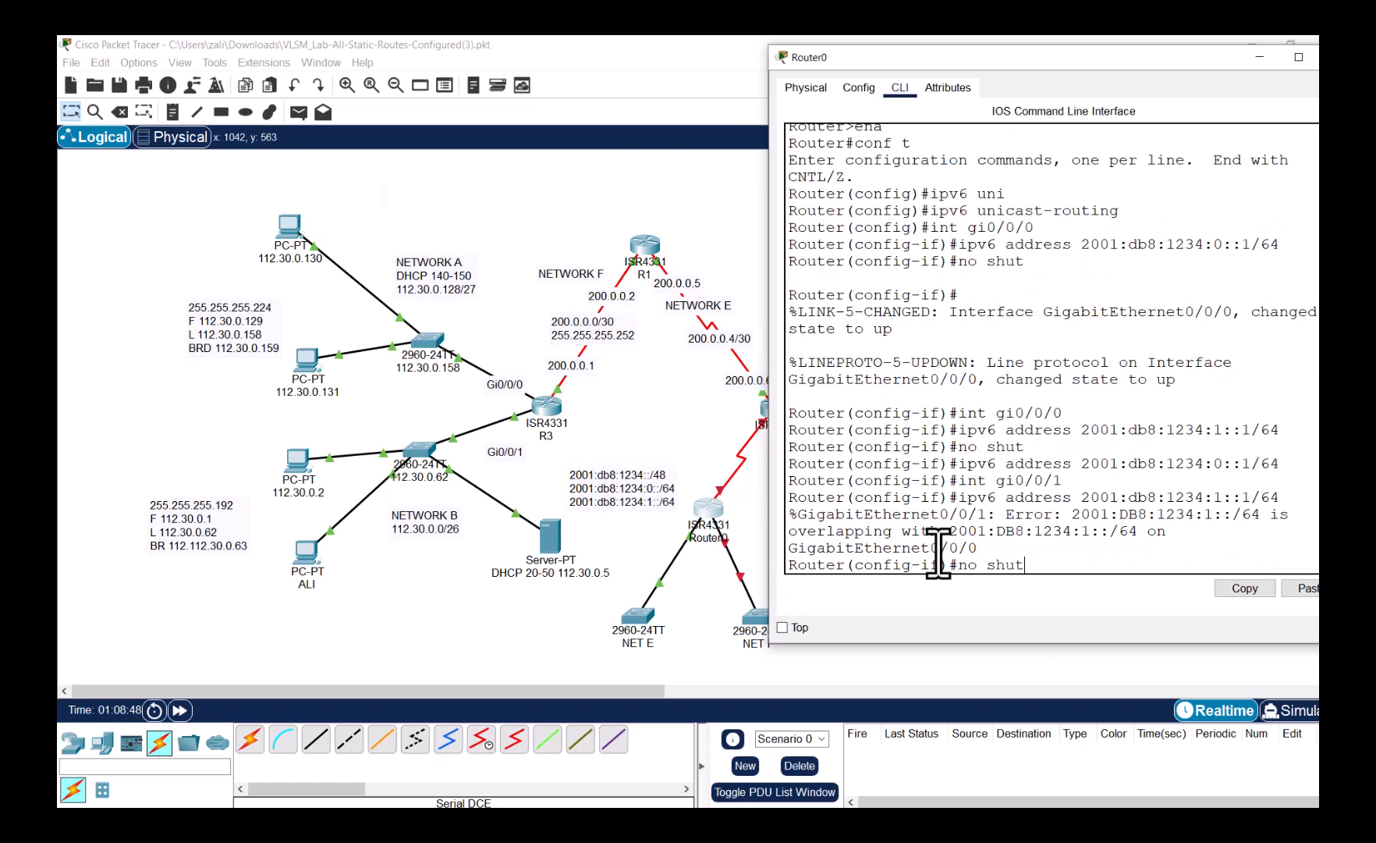
key("Return")
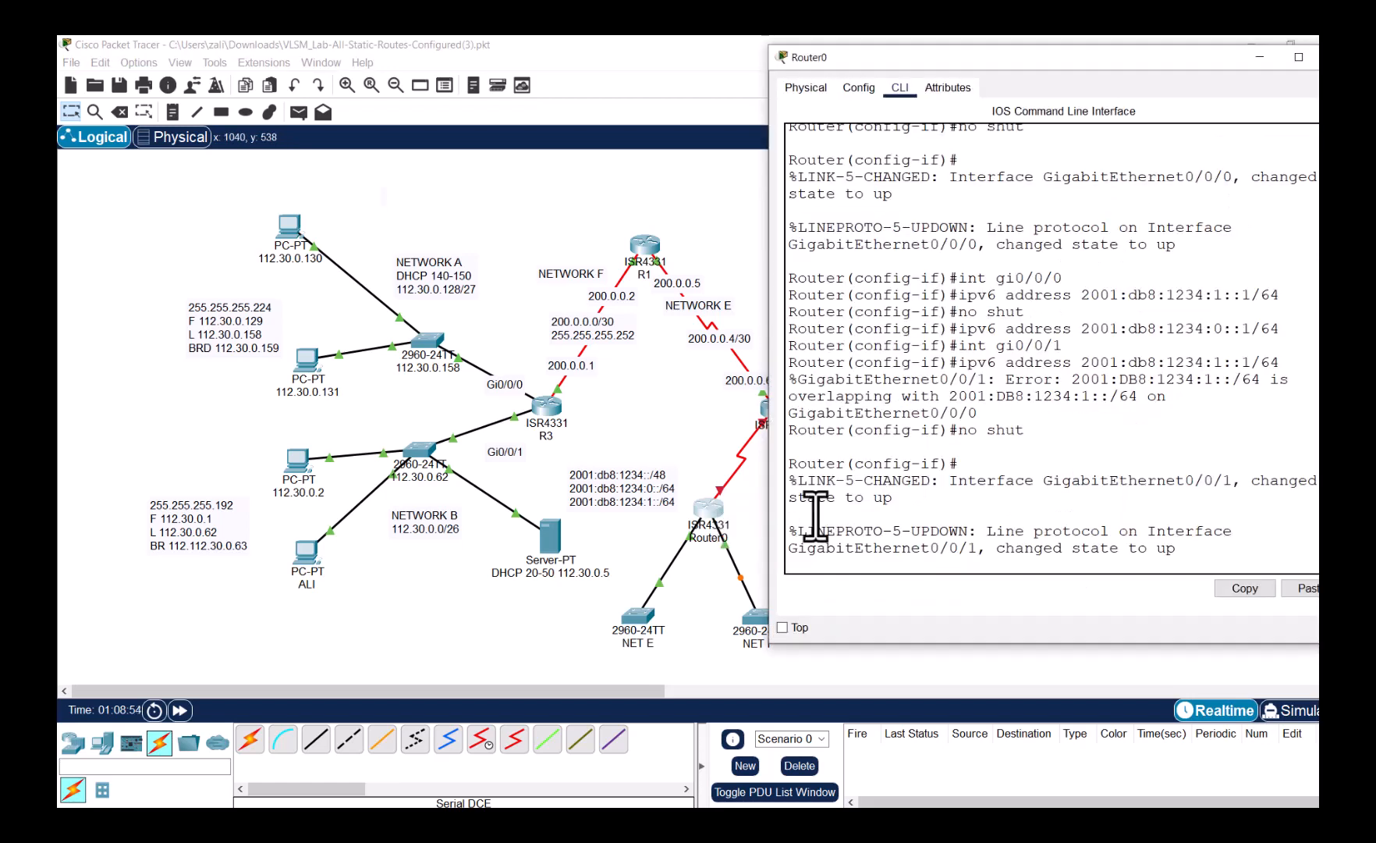
- Widen Router0's CLI, exit config mode and run 'show ipv6 int br'
left_click_drag(970, 57, 574, 57)
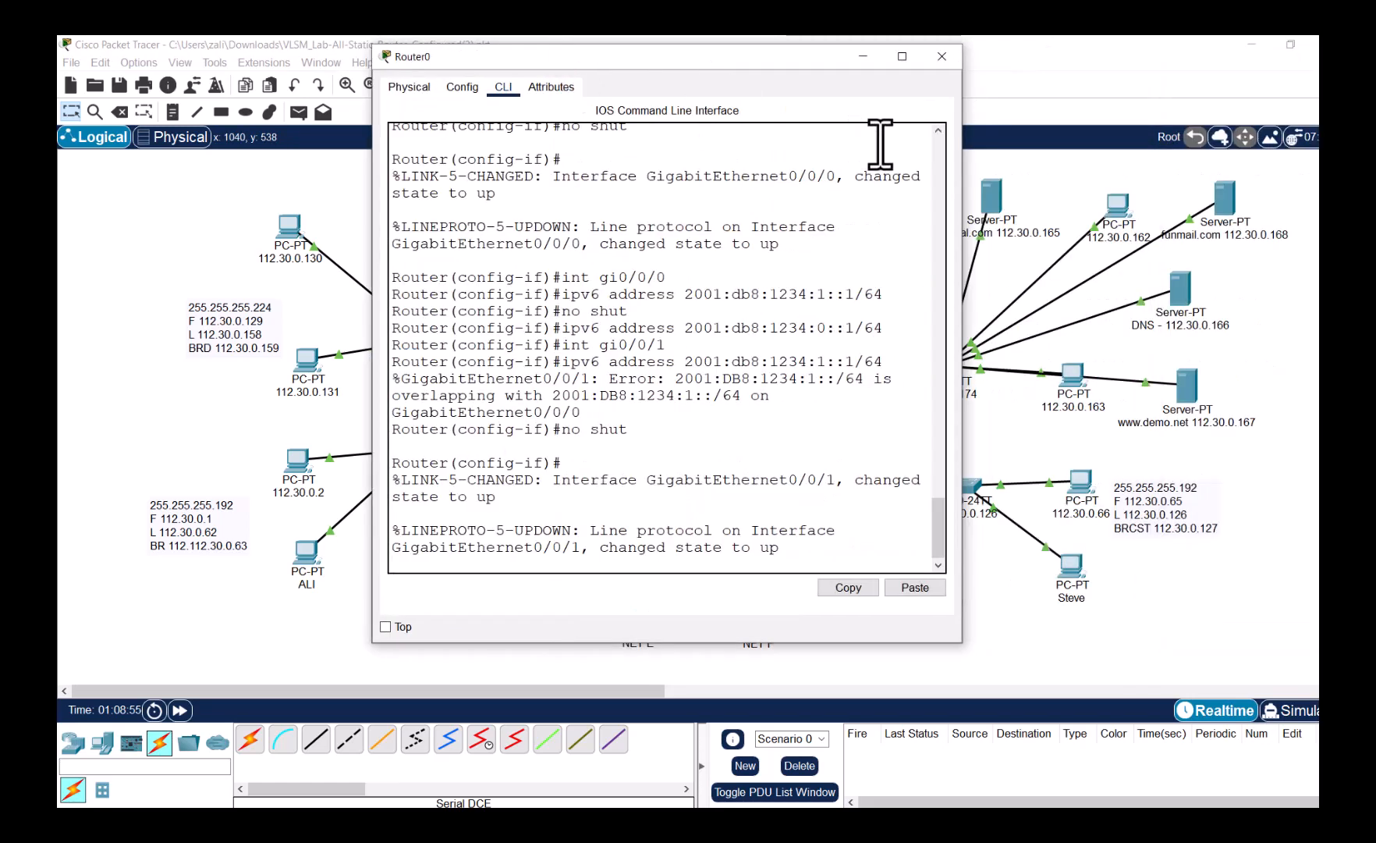
left_click_drag(963, 138, 1178, 138)
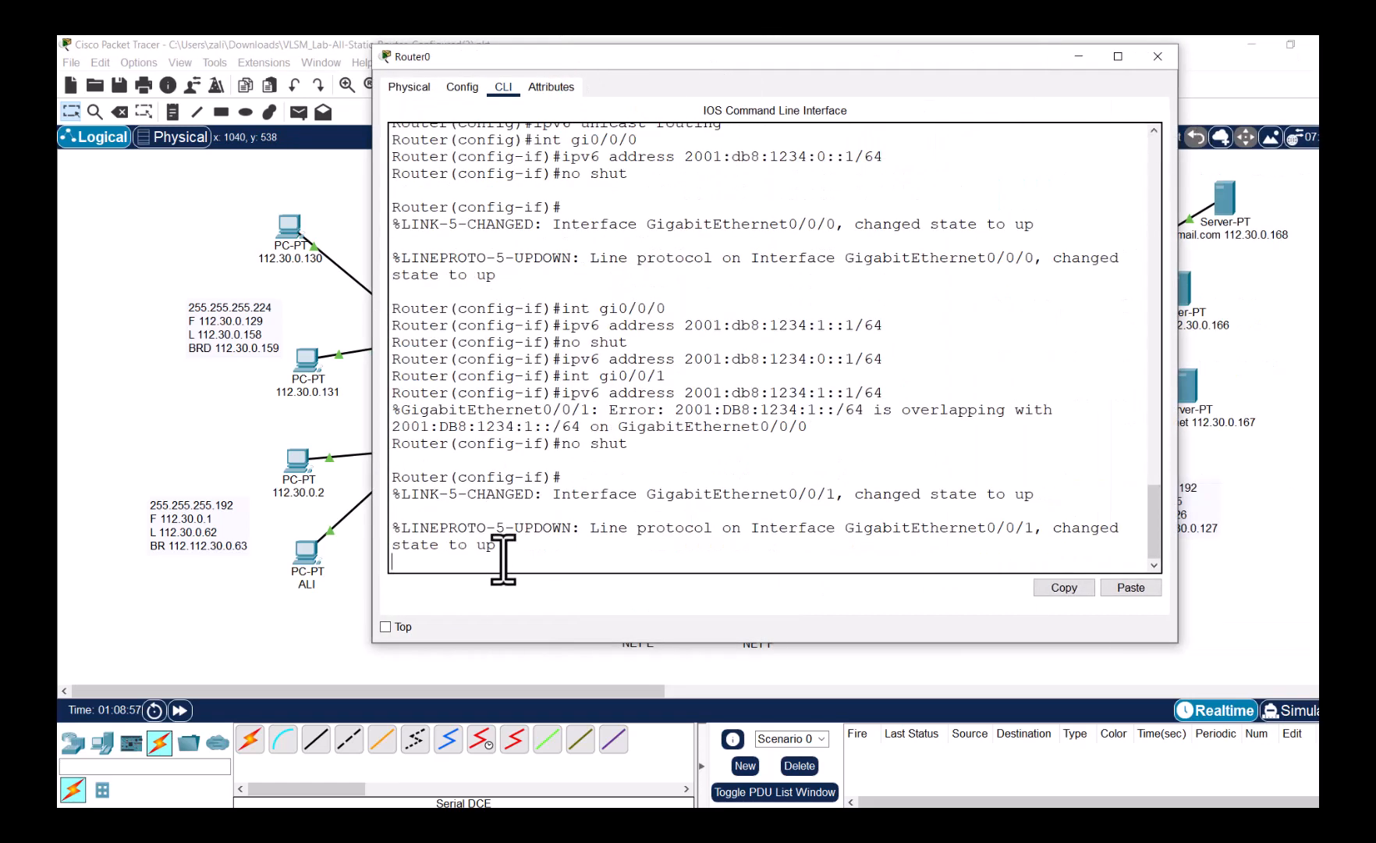
key("Return")
type("end")
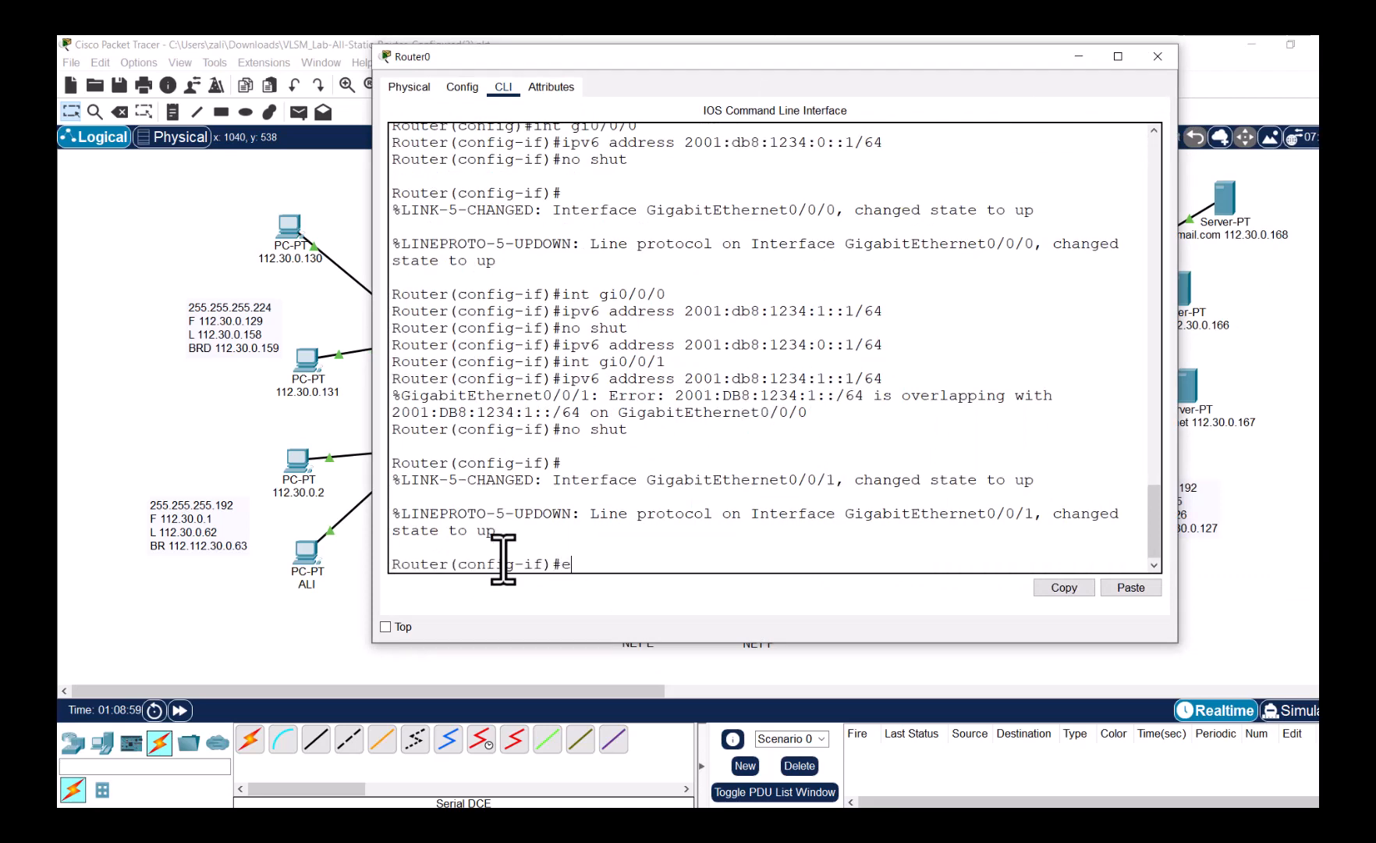
key("Return")
key("Return")
type("sh")
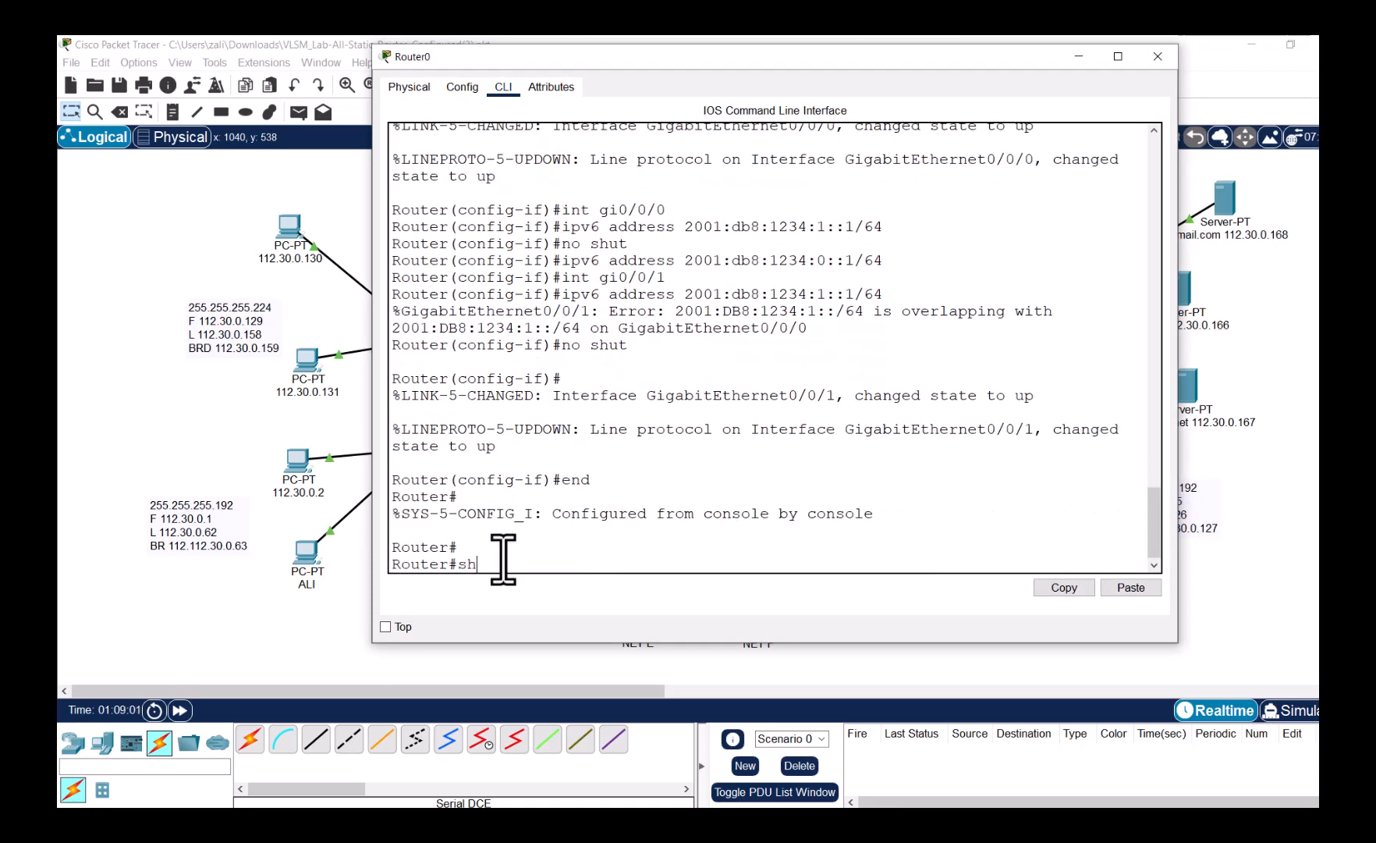
type("ow ipv6 int br")
key("Return")
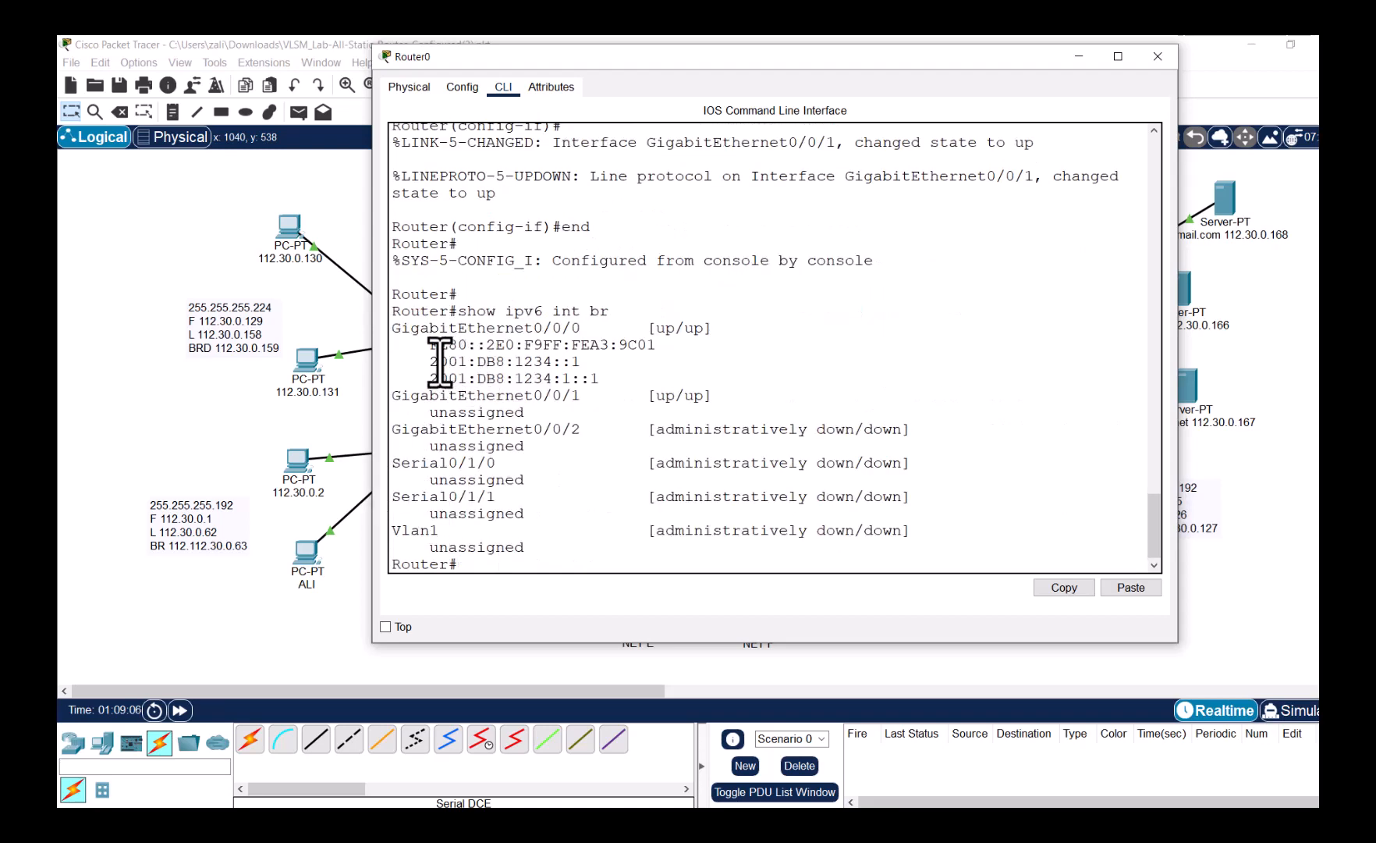
- Highlight Gi0/0/0's two addresses, 2001:DB8:1234::1 and 2001:DB8:1234:1::1
left_click_drag(440, 361, 583, 360)
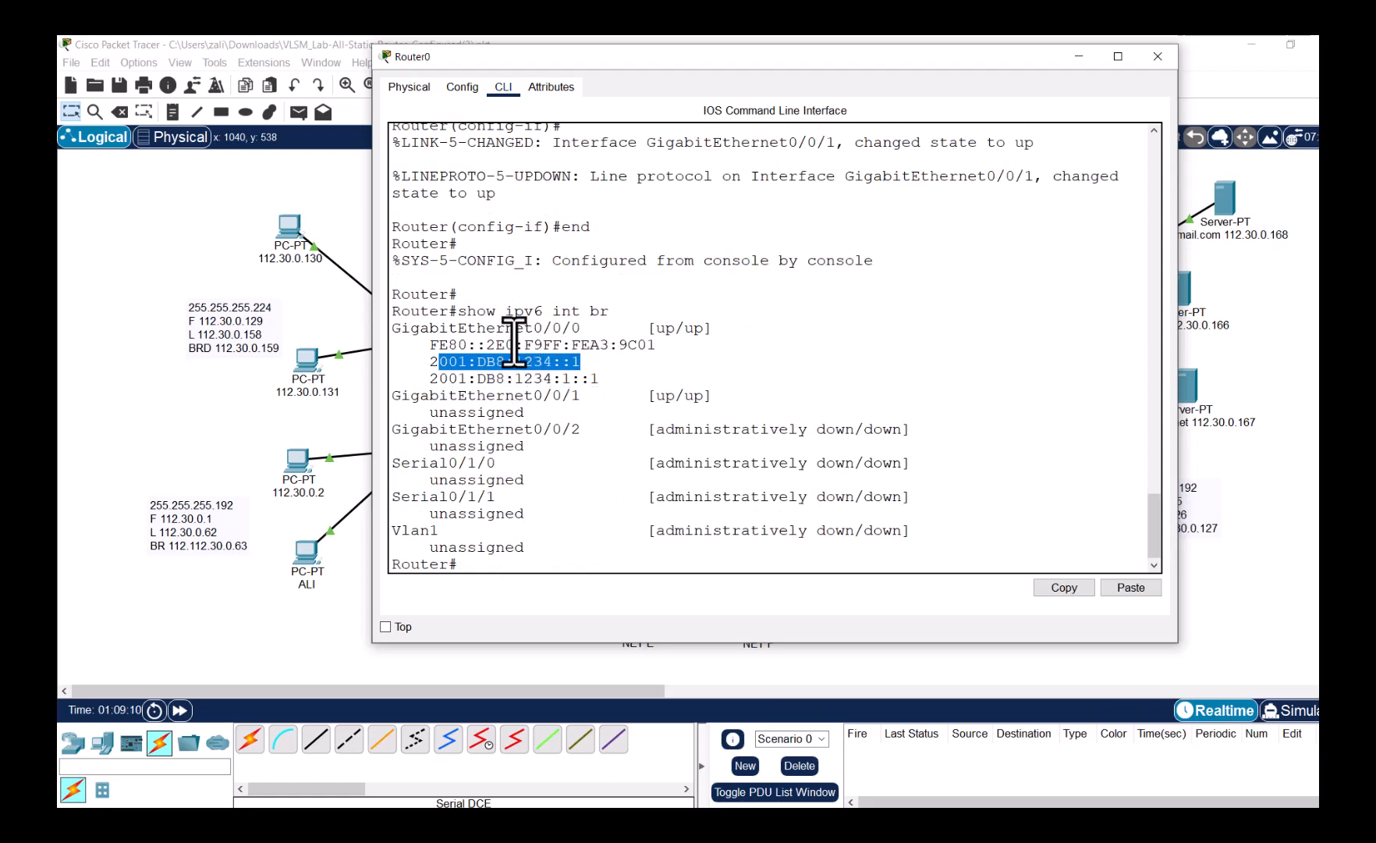
left_click_drag(515, 335, 443, 382)
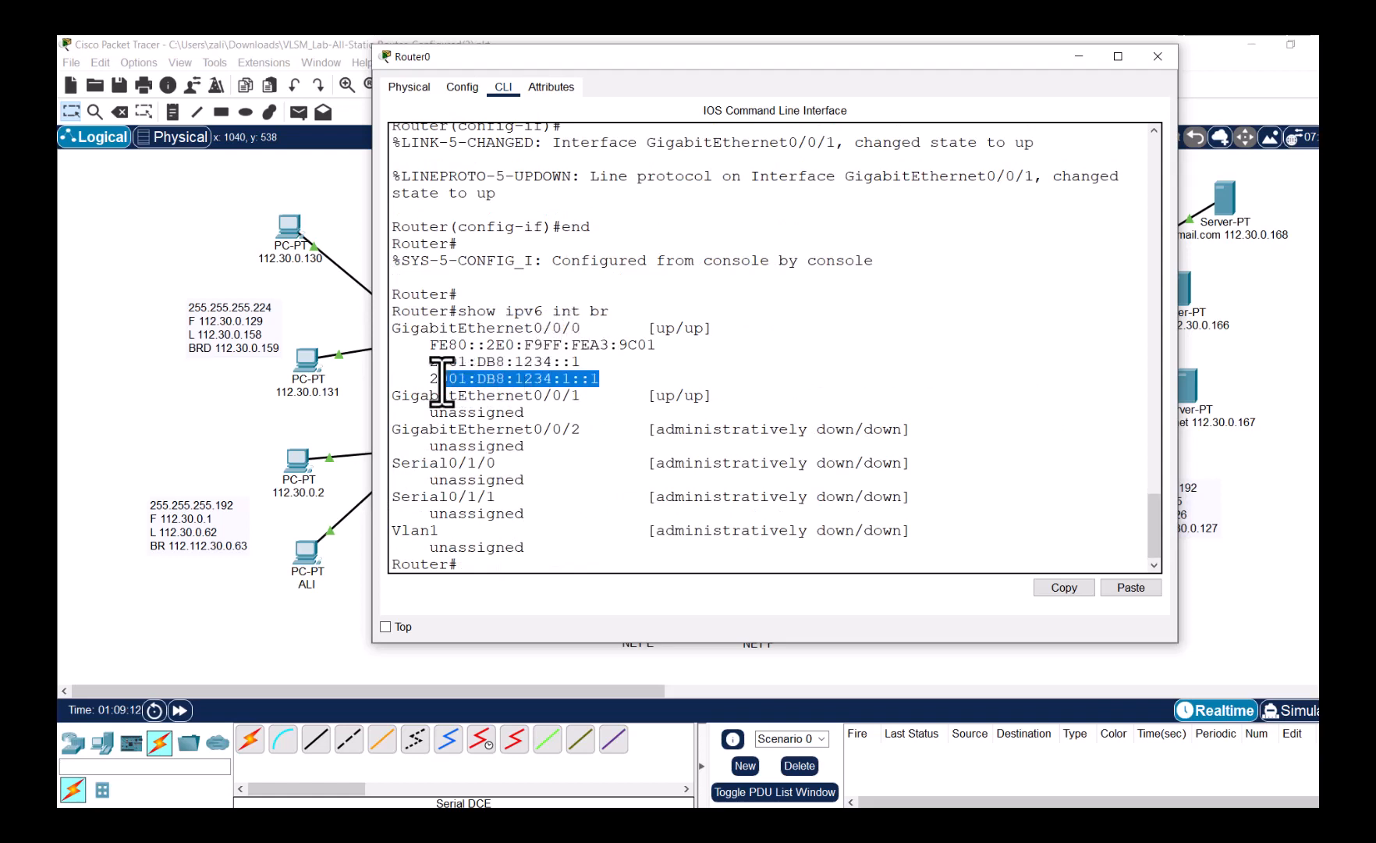
left_click(501, 570)
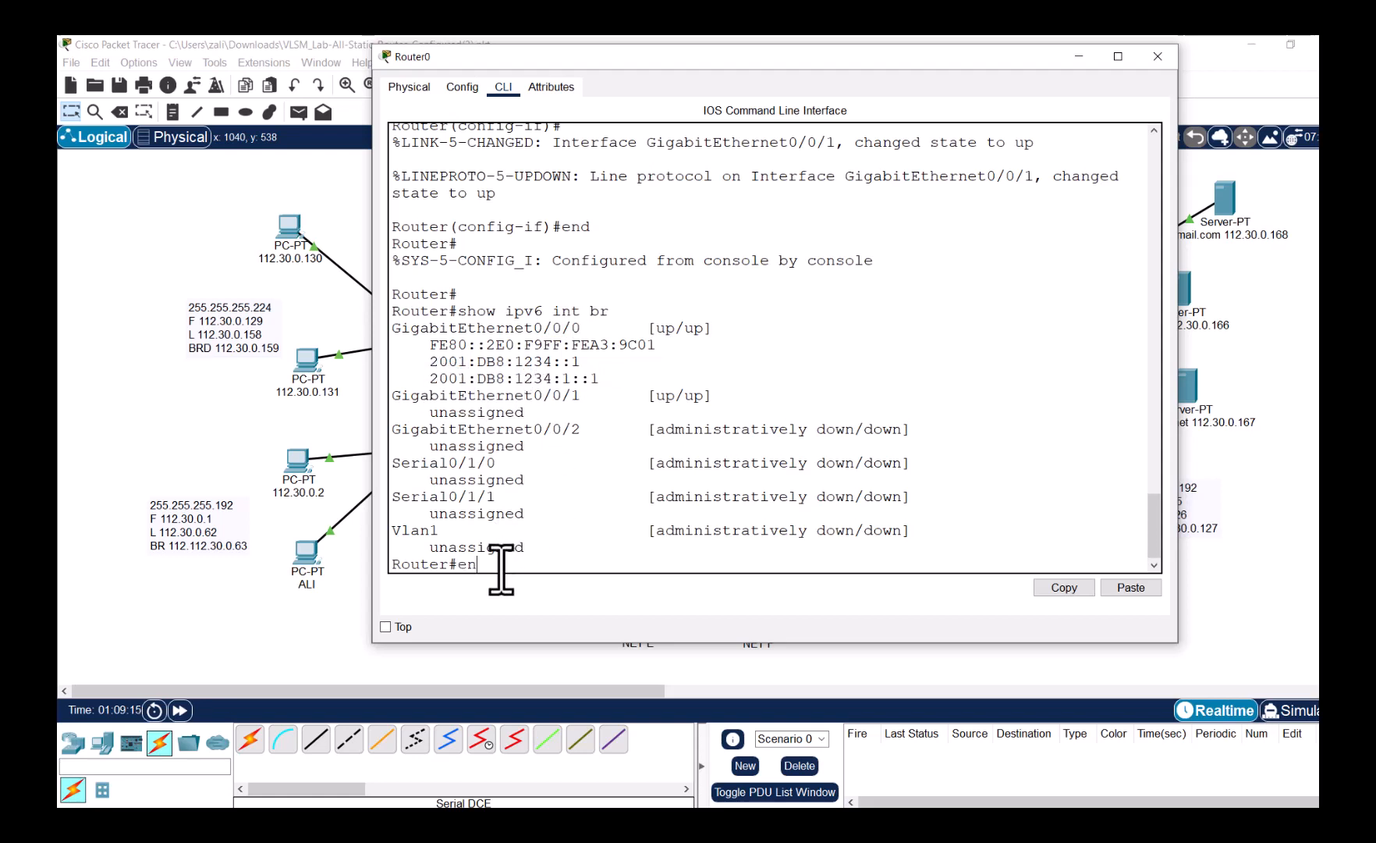
type("en")
key("BackSpace")
key("BackSpace")
- In global config, remove the stray 2001:db8:1234:1::1/64 address from Gi0/0/0
type("conf t")
key("Return")
type("n")
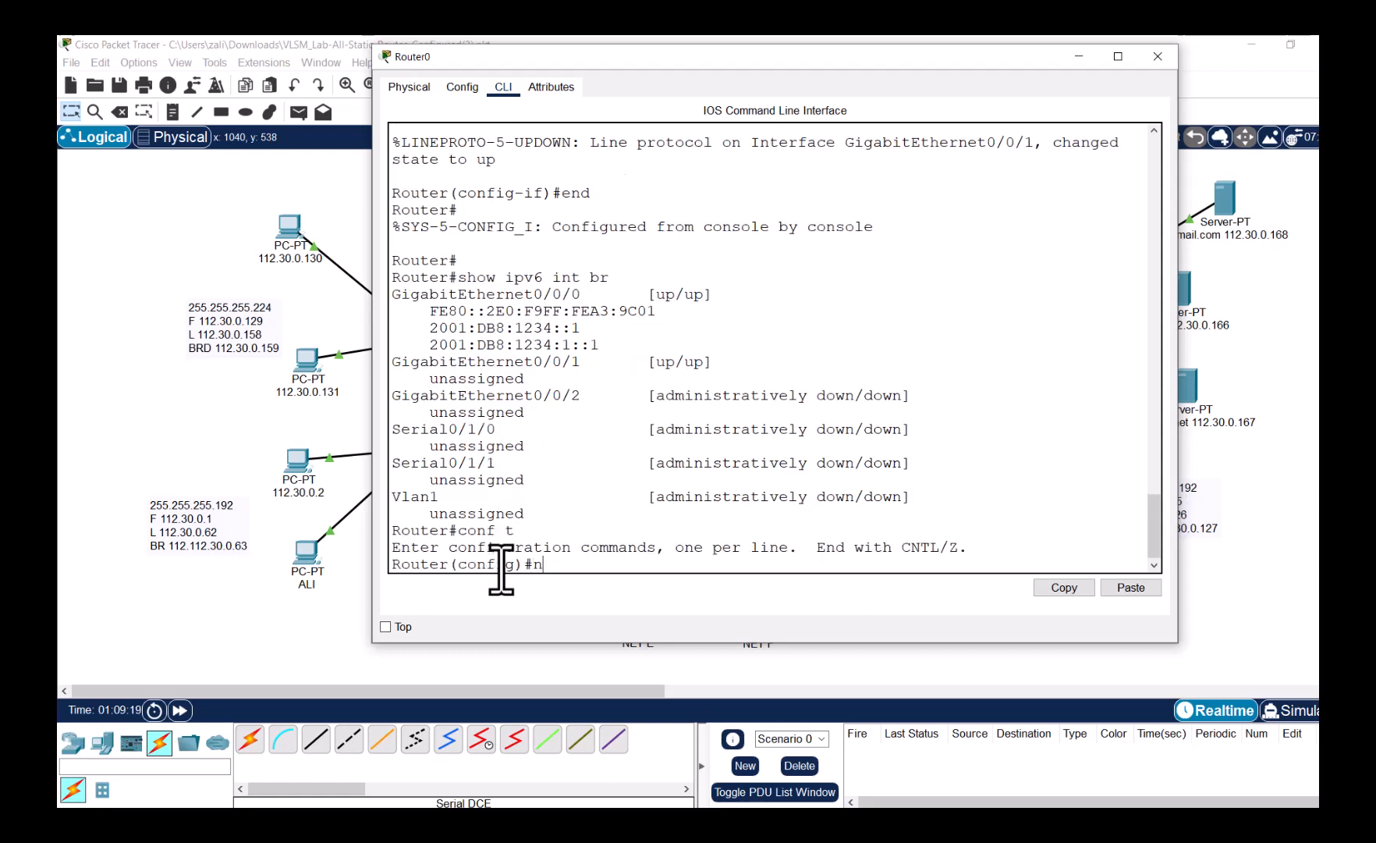
type("o ip")
key("BackSpace")
key("BackSpace")
key("BackSpace")
key("BackSpace")
key("BackSpace")
type("int gi0/0/0")
key("Return")
type("no i")
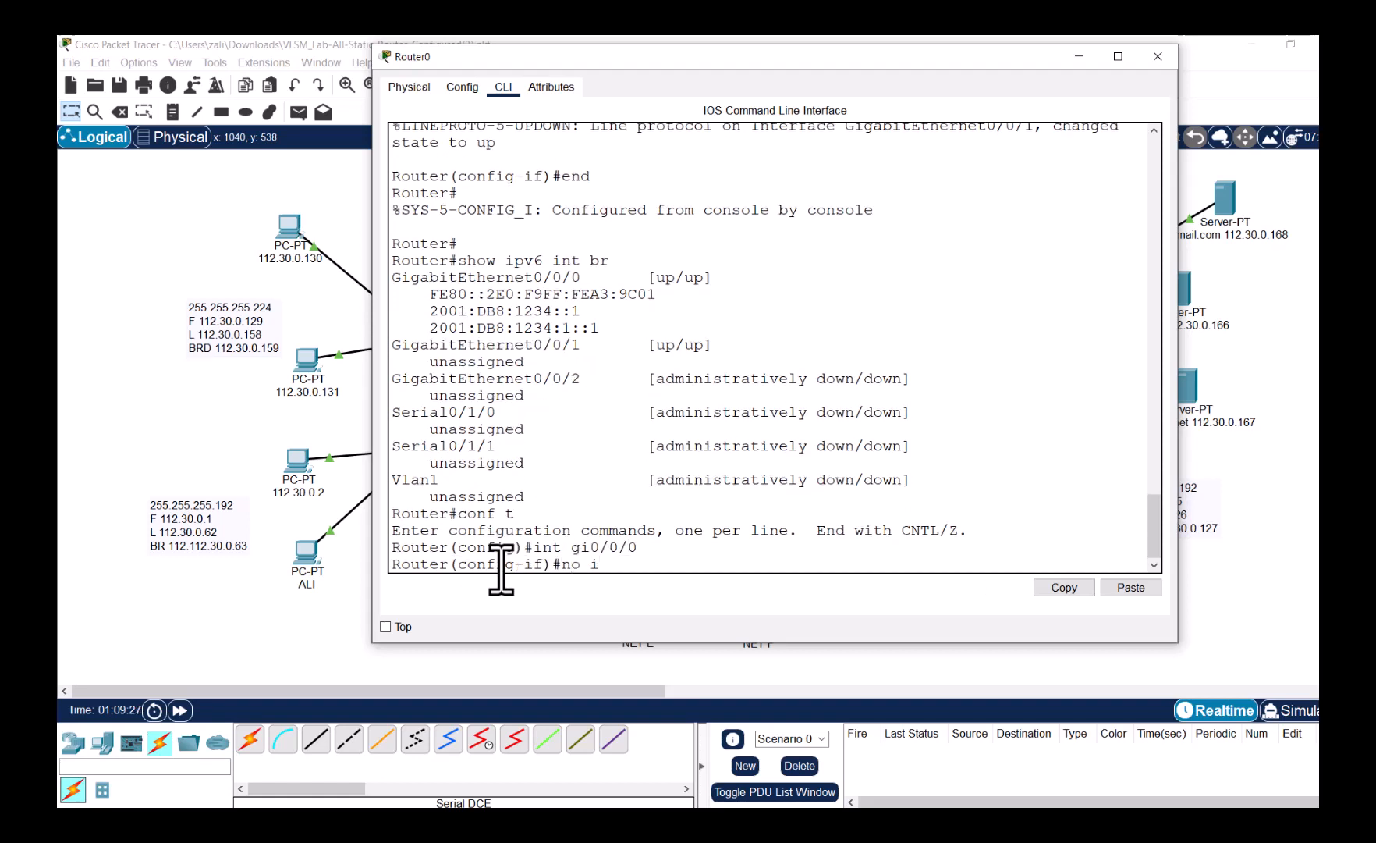
type("pv6 add")
key("Tab")
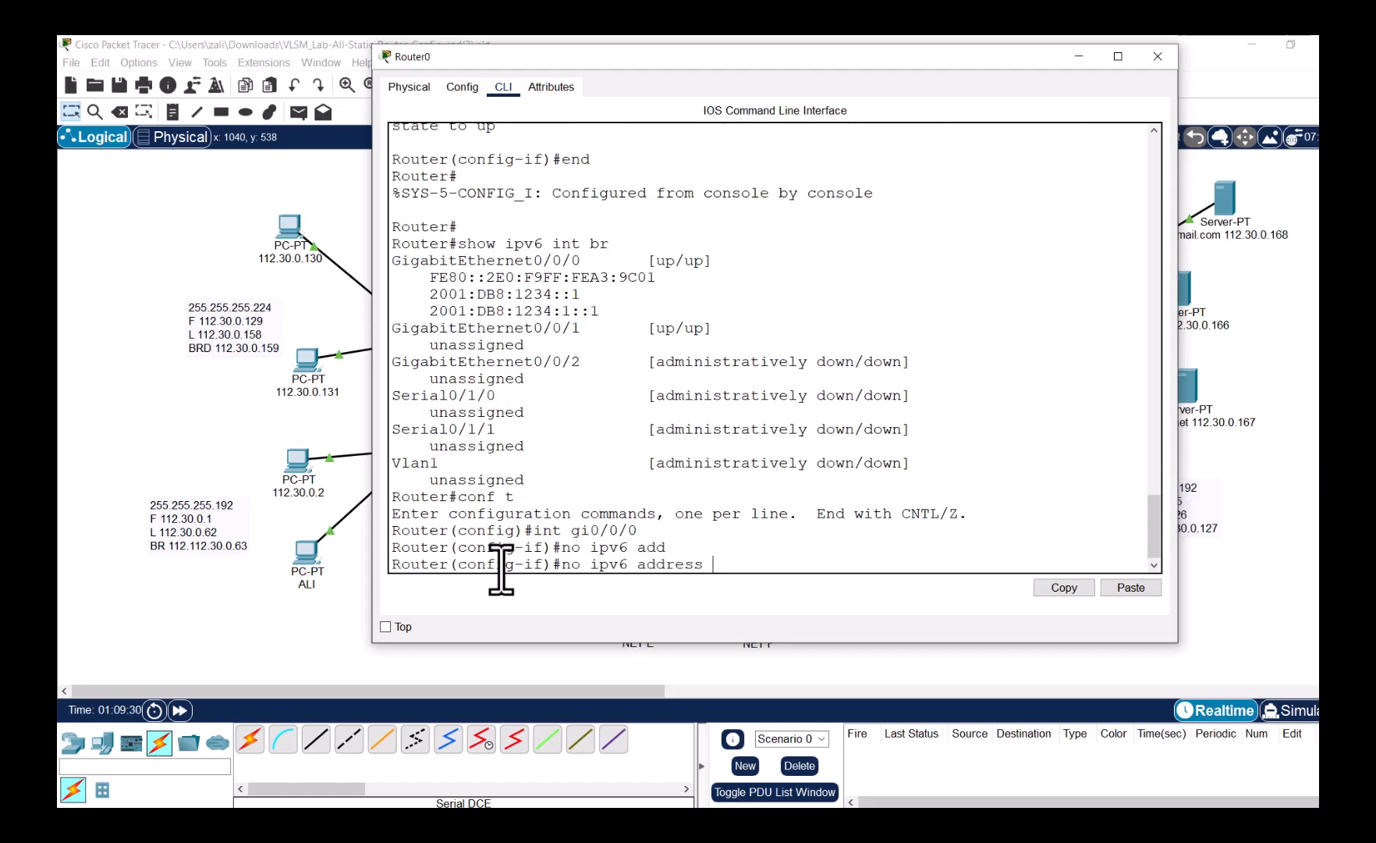
left_click(1130, 587)
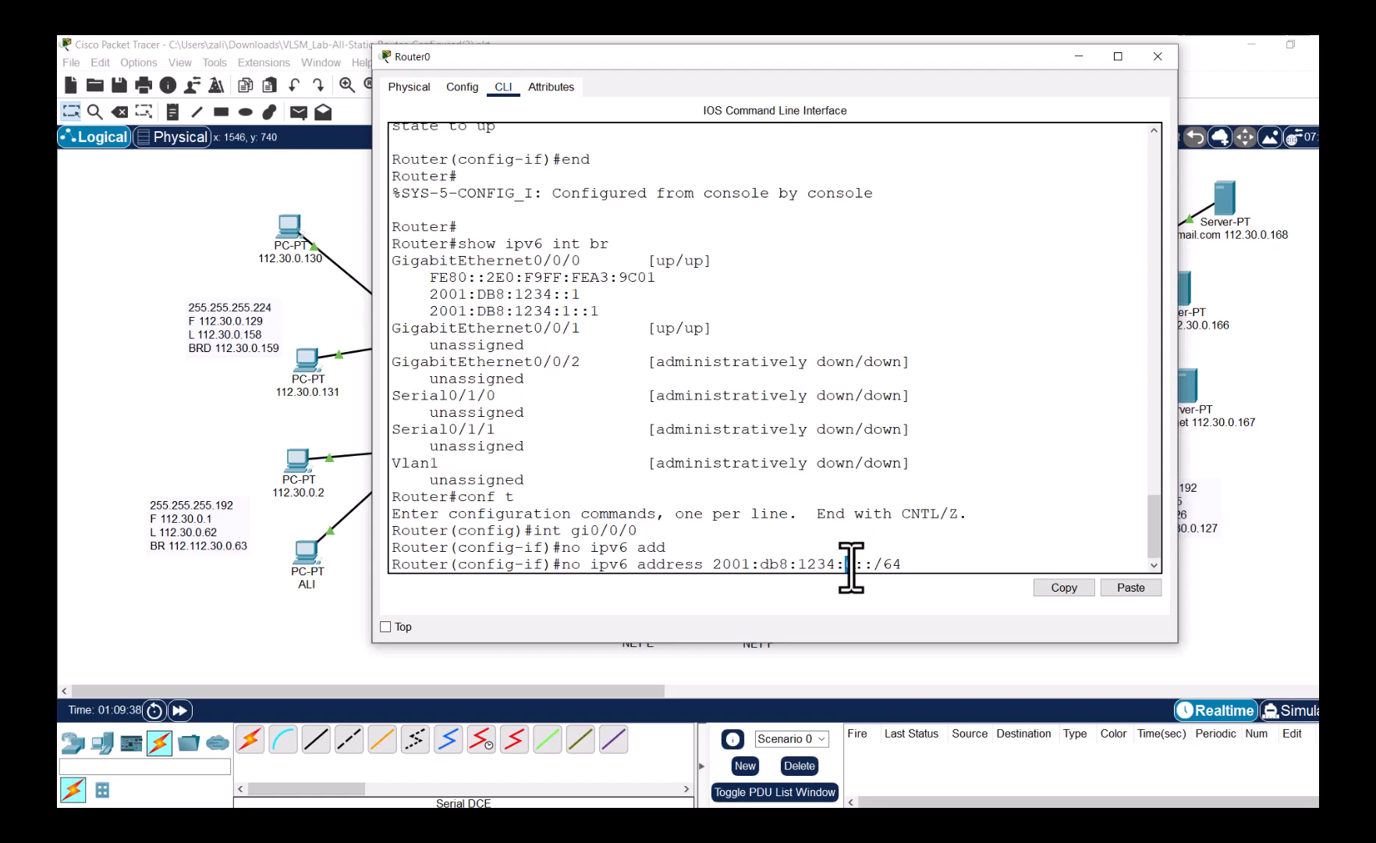
key("BackSpace")
key("BackSpace")
key("BackSpace")
key("BackSpace")
key("BackSpace")
key("BackSpace")
type("1::1/6")
key("Return")
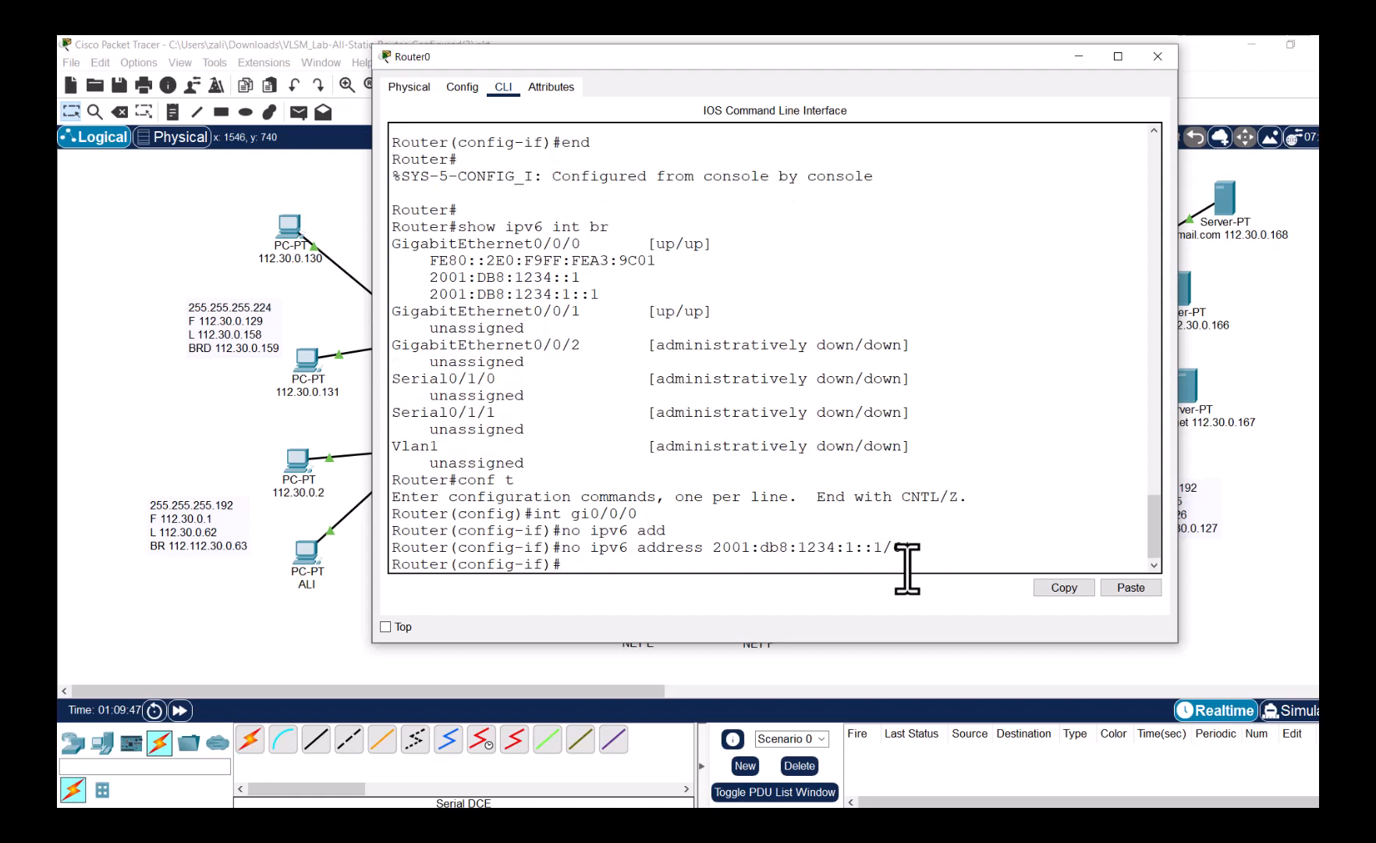
- Re-assign 2001:db8:1234:0::1/64 to Gi0/0/0 and enable the interface with no shut
key("Up")
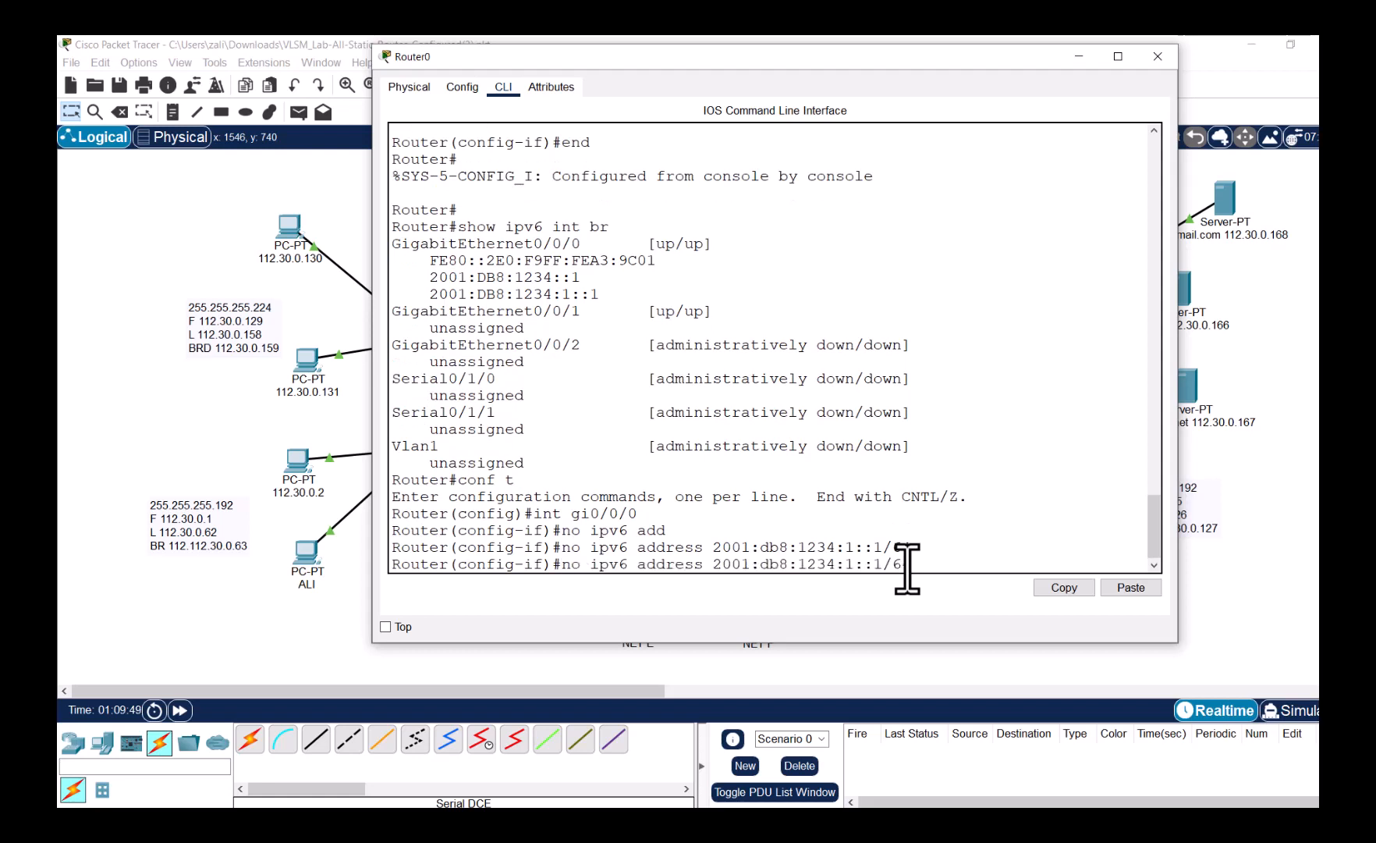
key("Up")
key("Up")
key("Up")
key("Up")
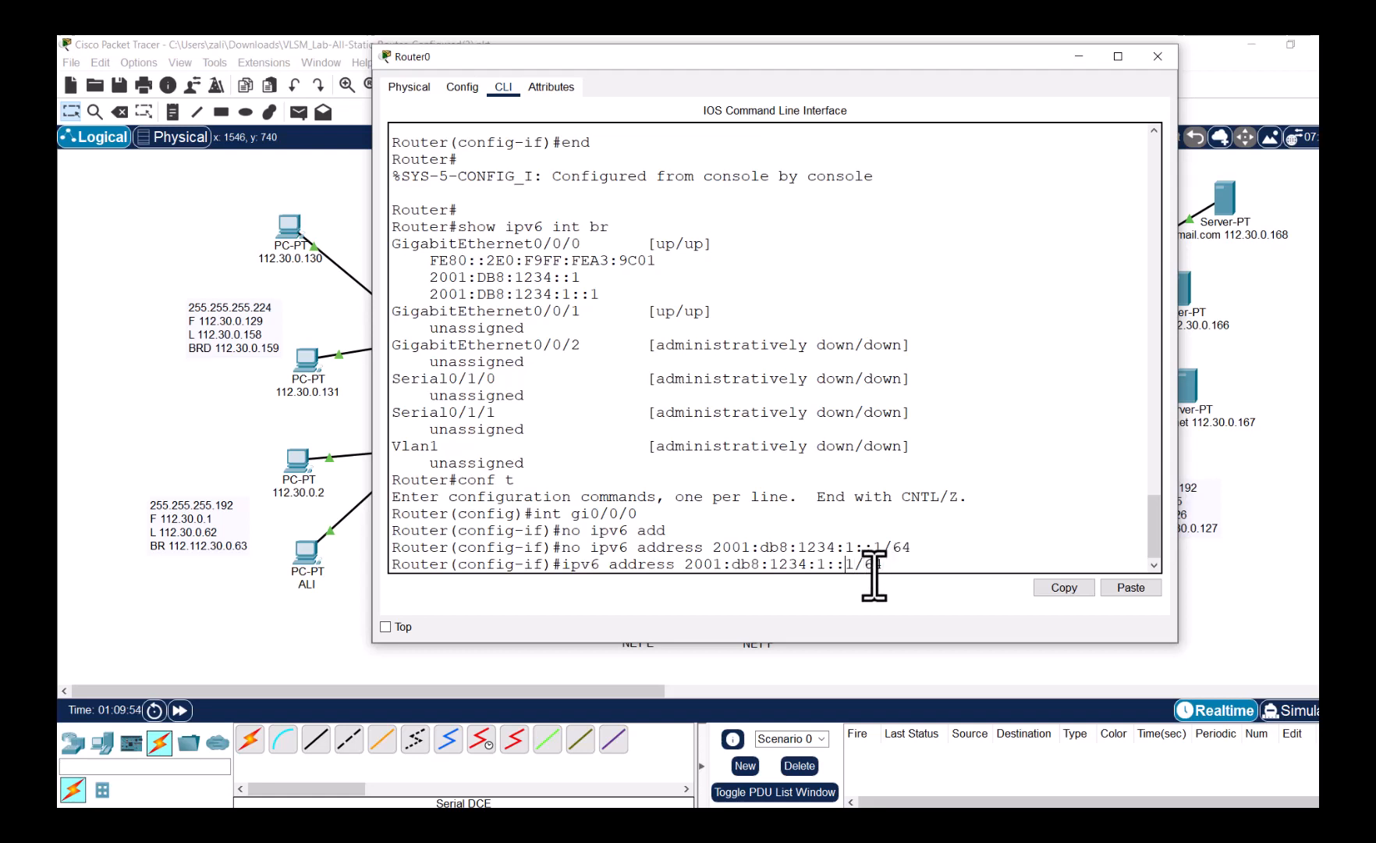
key("BackSpace")
type("0")
key("Return")
type("no shut")
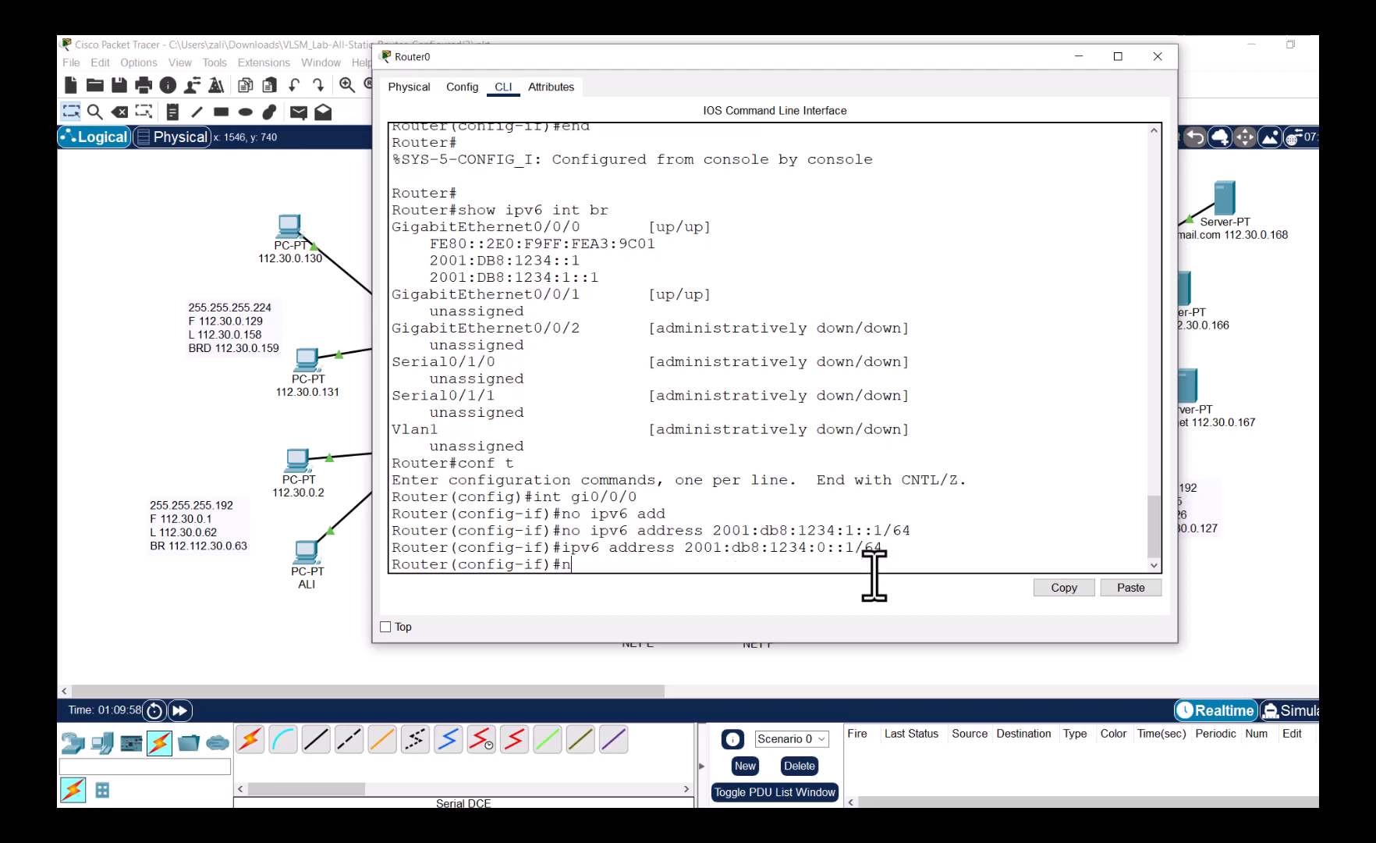
key("Return")
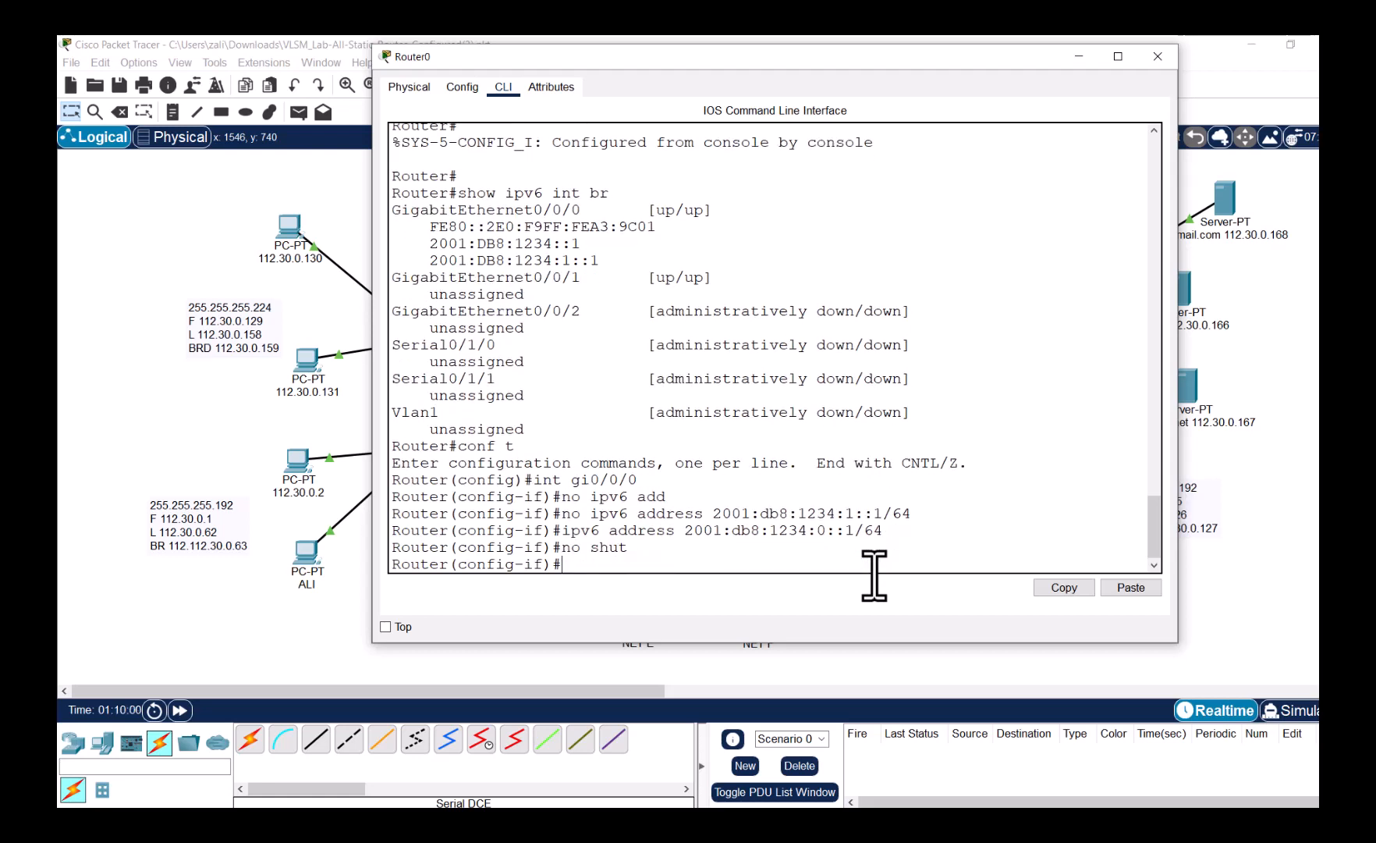
- Give Gi0/0/1 the address 2001:db8:1234:1::1/64 and enable it with no shut
type("int gi0/0/1")
key("Return")
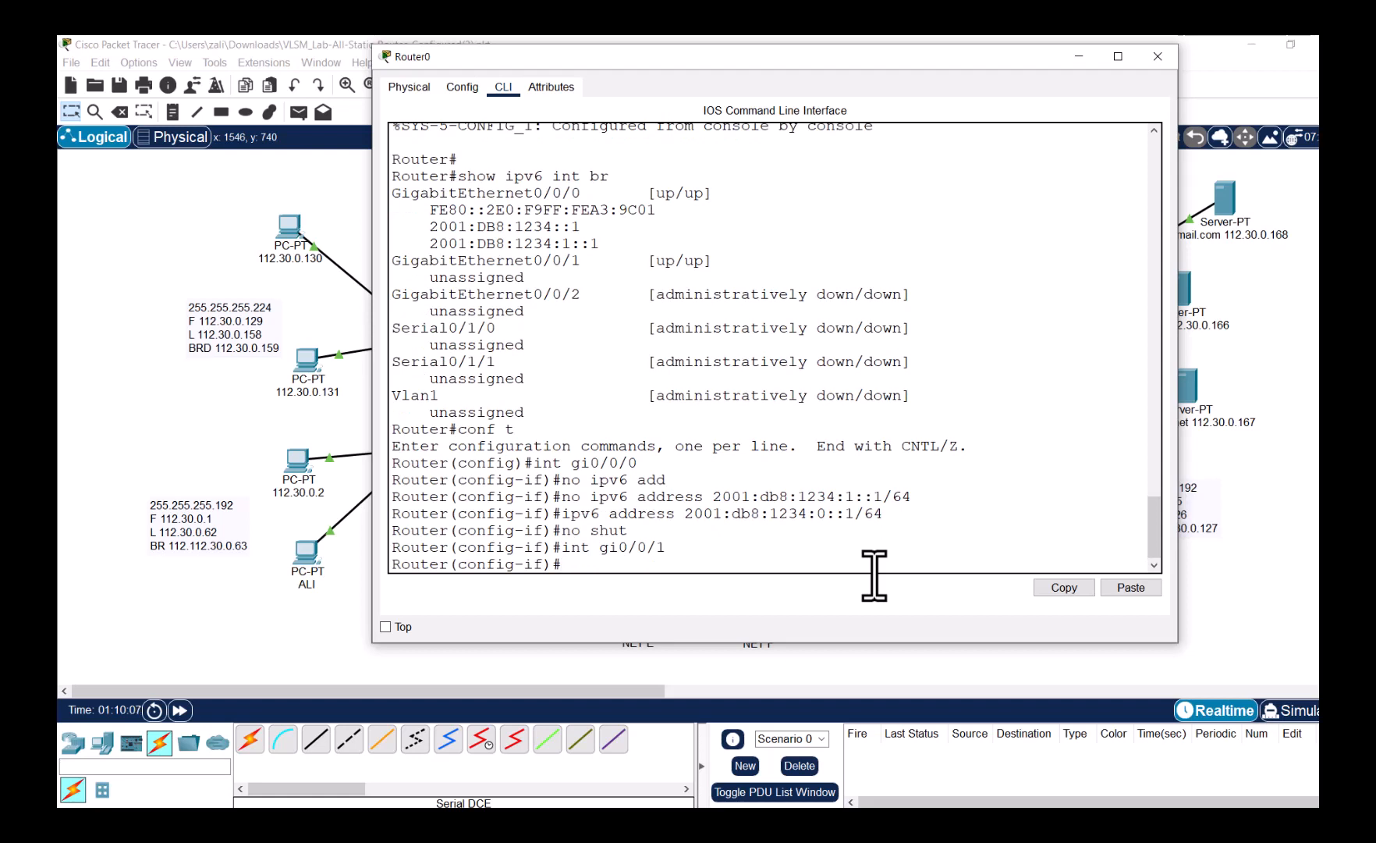
key("Up")
key("Up")
key("Up")
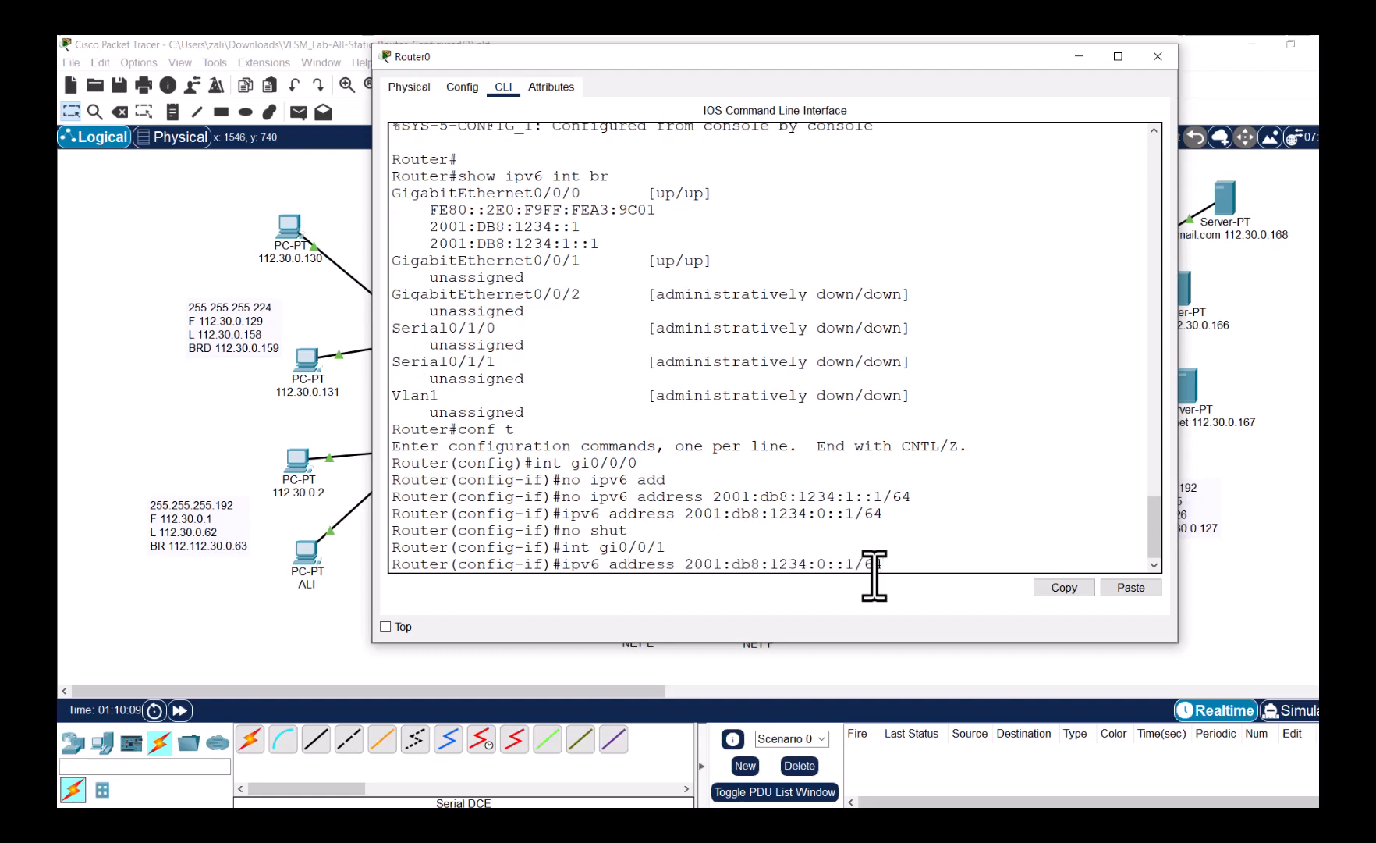
key("Left")
key("Left")
key("Left")
key("Left")
key("Left")
key("Left")
key("BackSpace")
type("1")
key("Return")
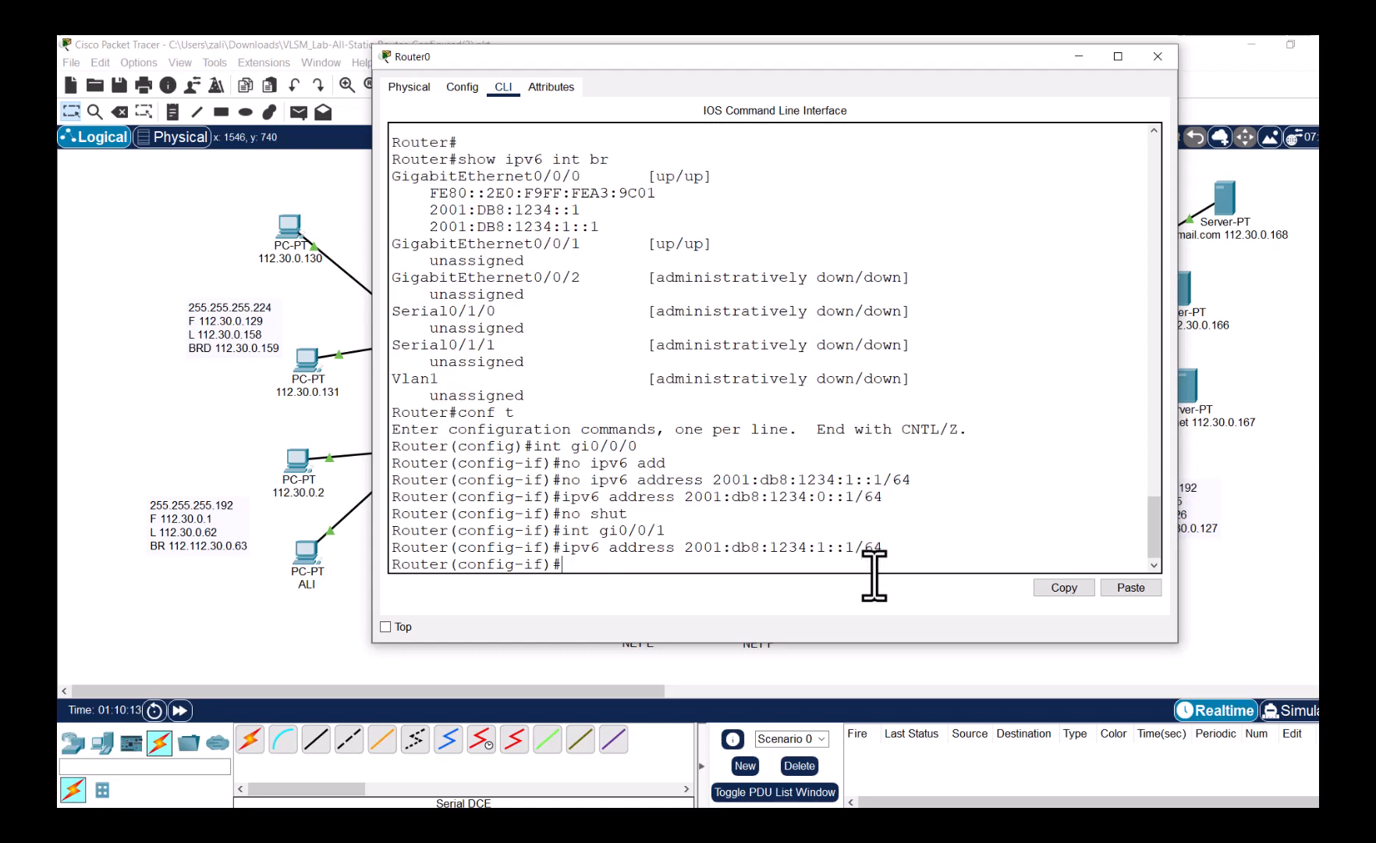
type("no shut")
key("Return")
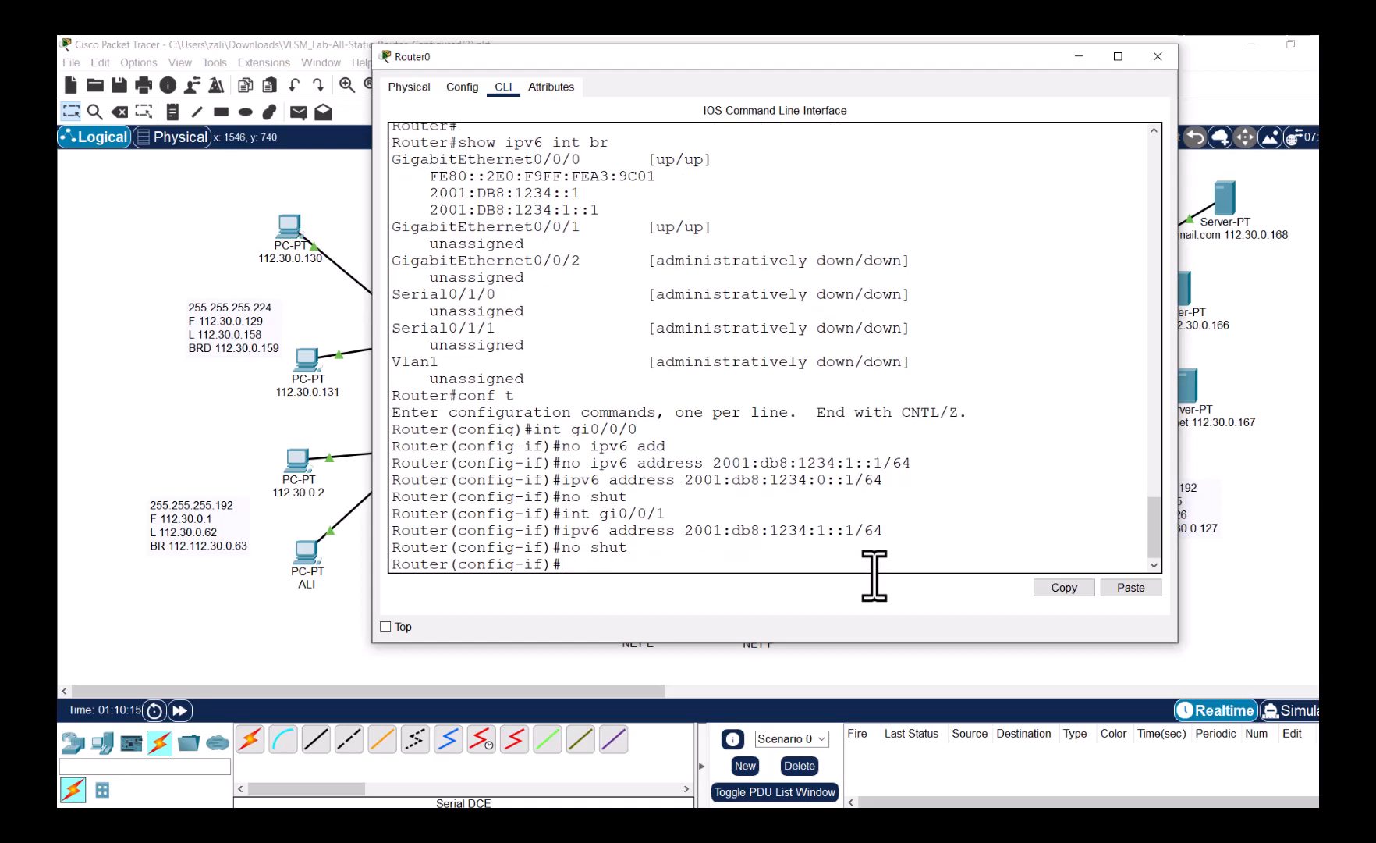
- Bring the Router0 console forward and exit configuration mode with end
left_click(138, 427)
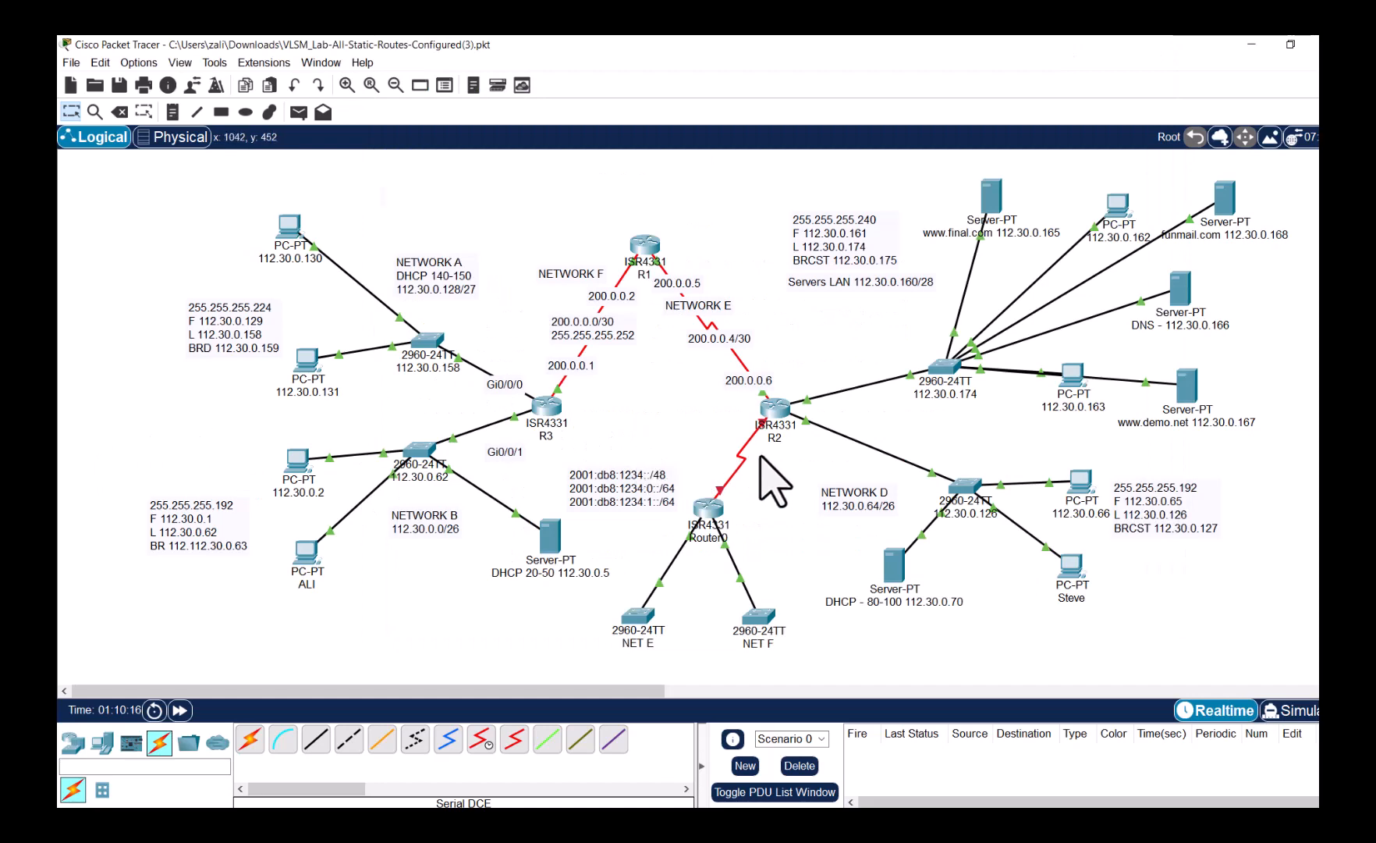
left_click(713, 518)
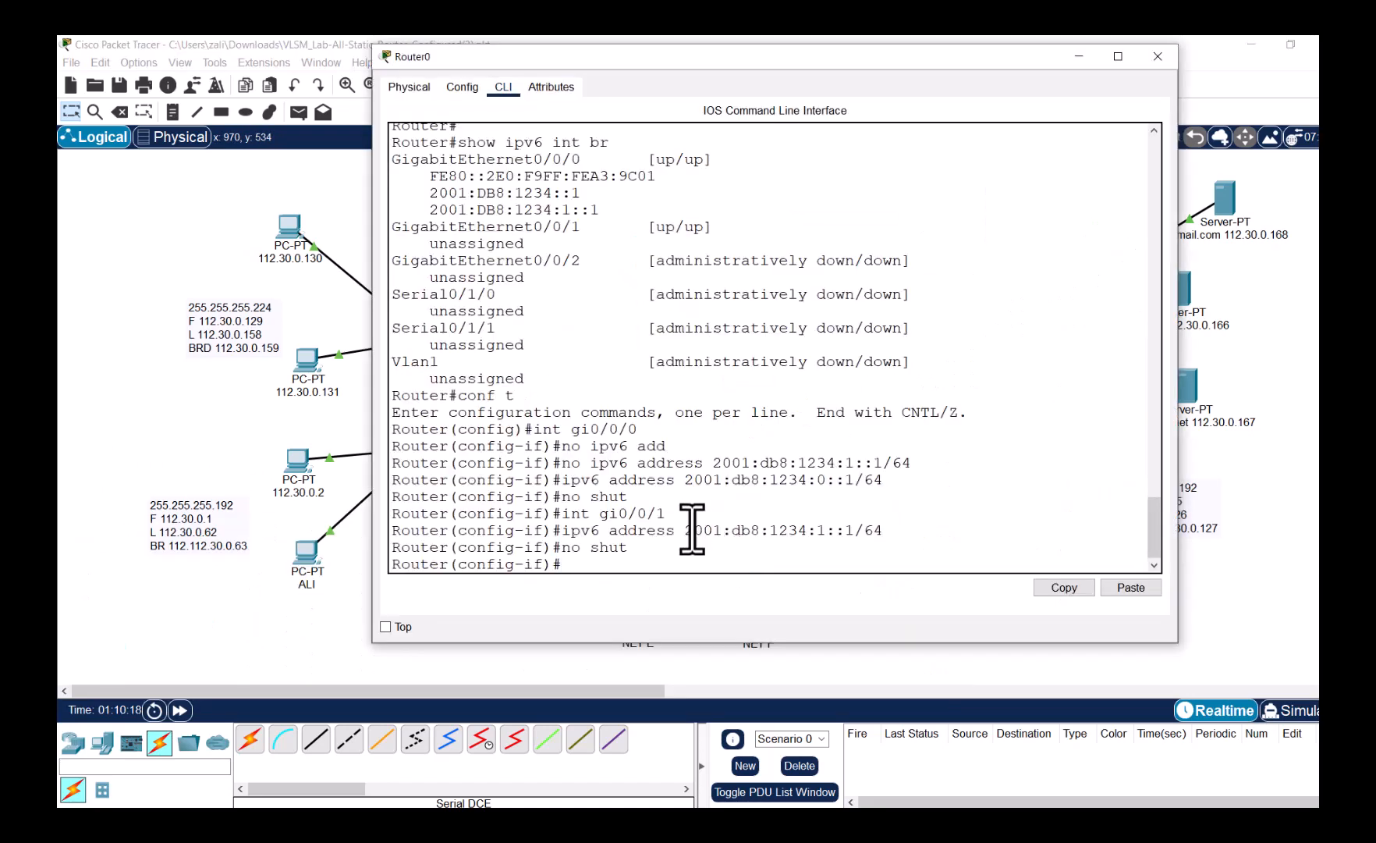
type("end")
key("Return")
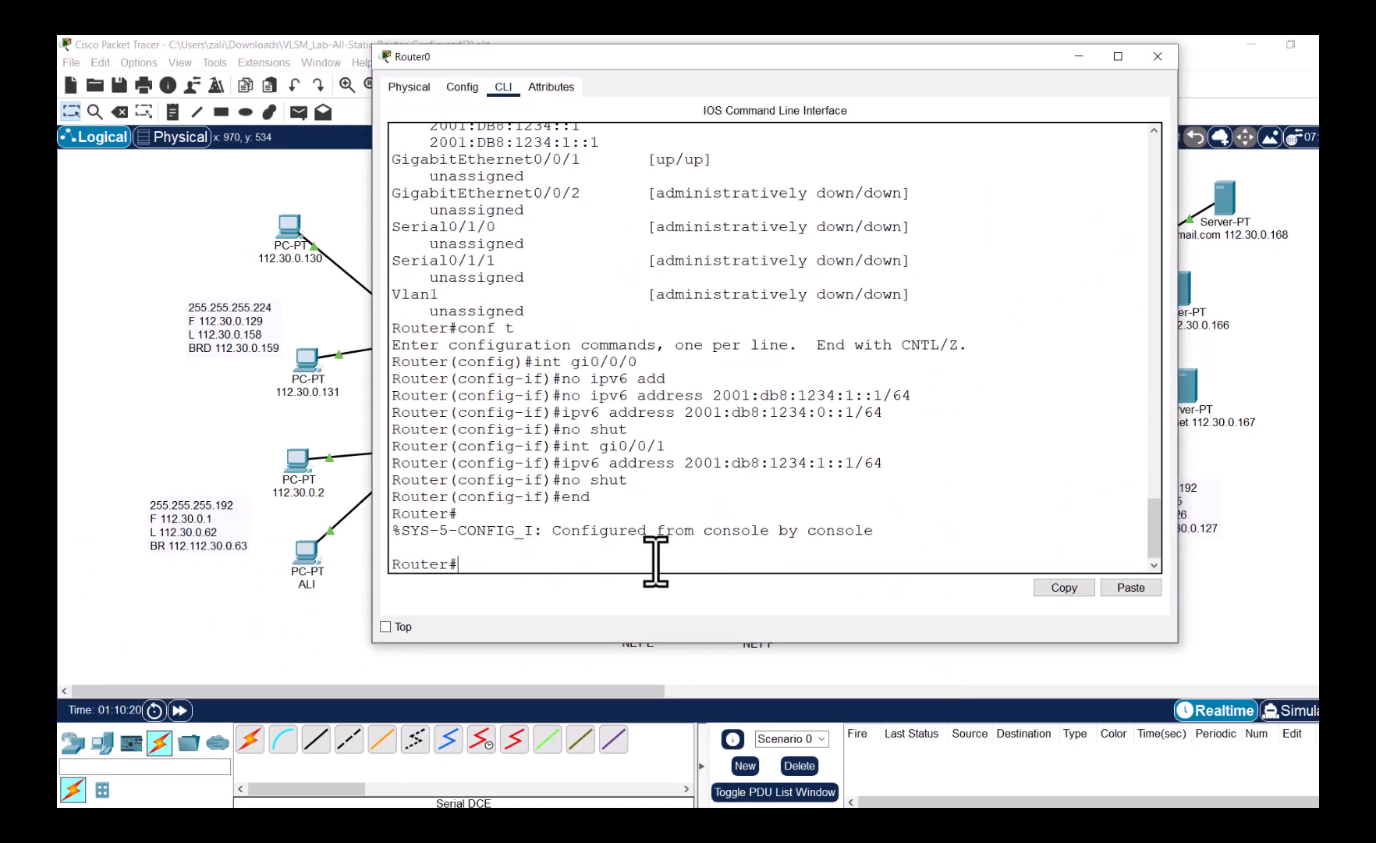
key("Return")
- Rerun 'show ipv6 int br' to confirm Gi0/0/1 on 2001:DB8:1234:1::1, then close Router0
key("Up")
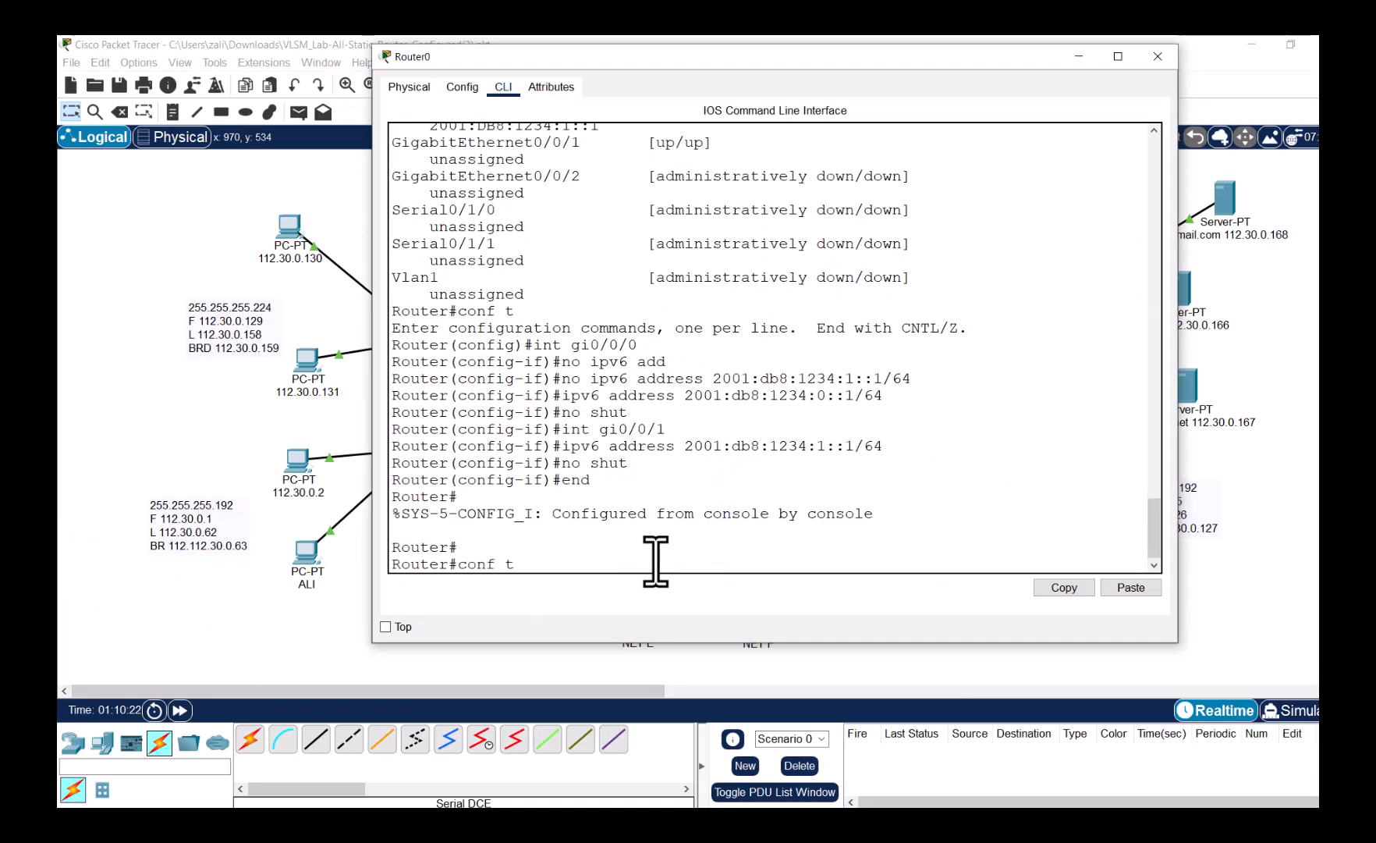
key("Up")
key("Return")
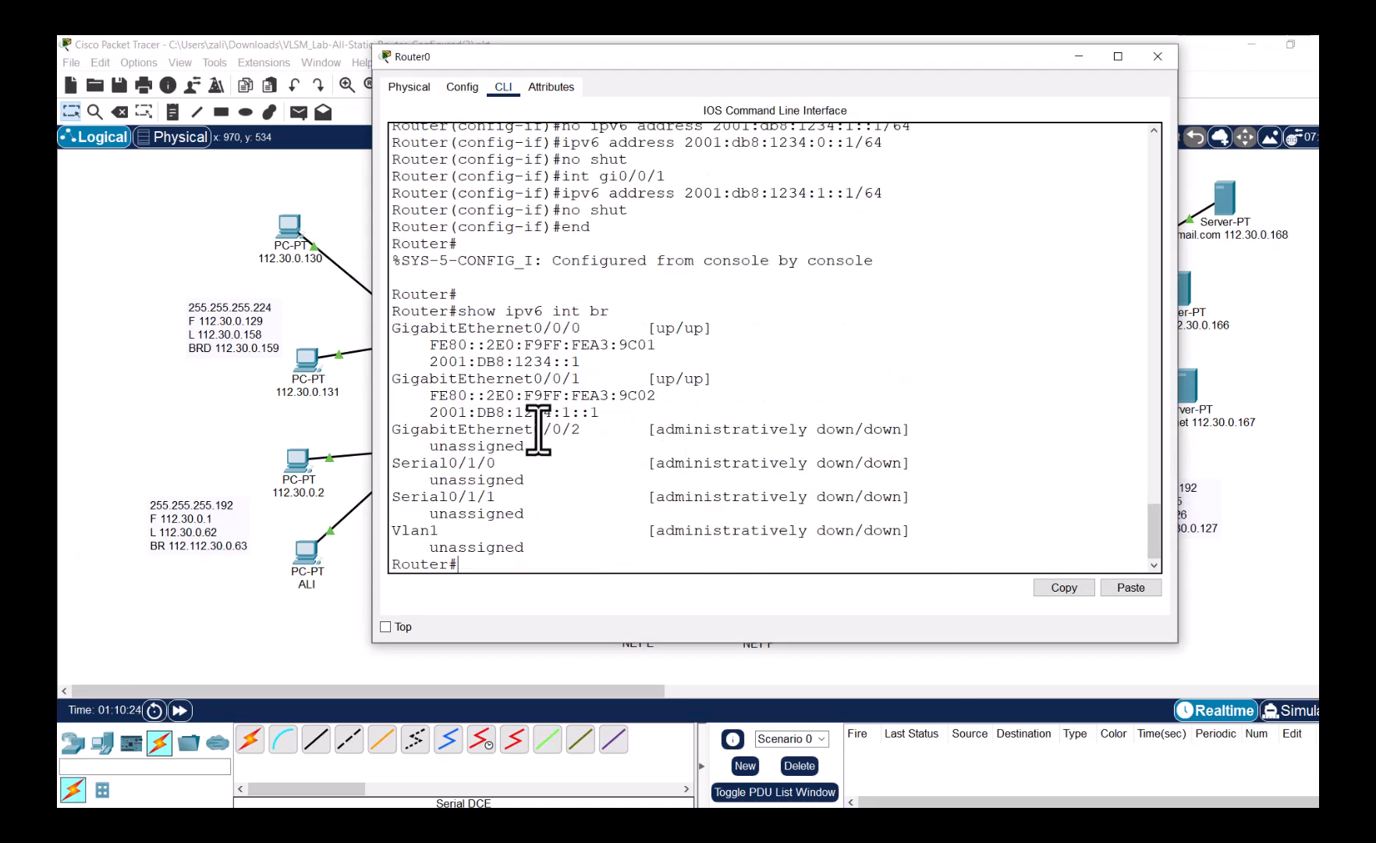
left_click_drag(535, 412, 629, 395)
left_click(1157, 56)
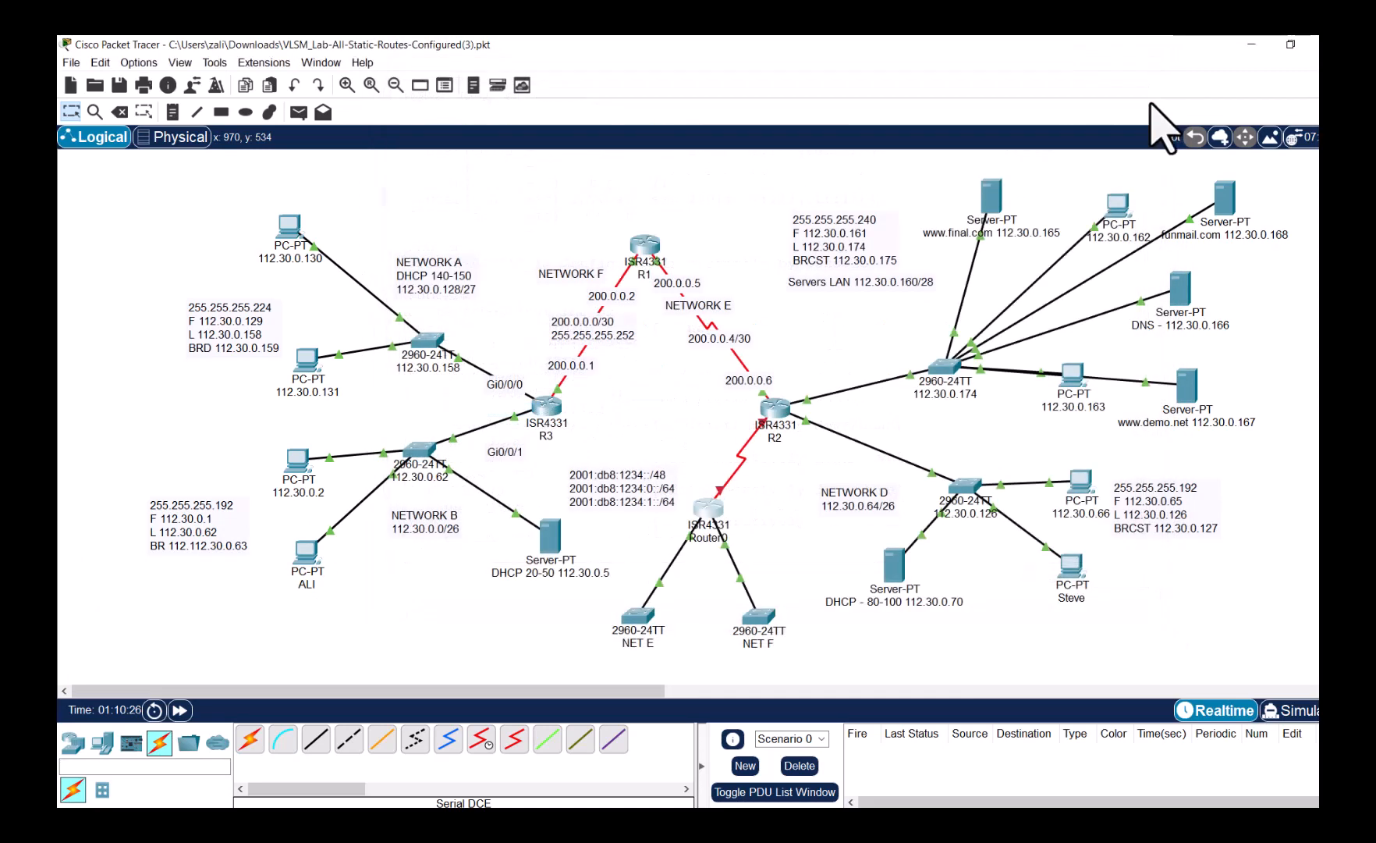
- Open NET E's CLI and enter privileged and global configuration mode
left_click(640, 621)
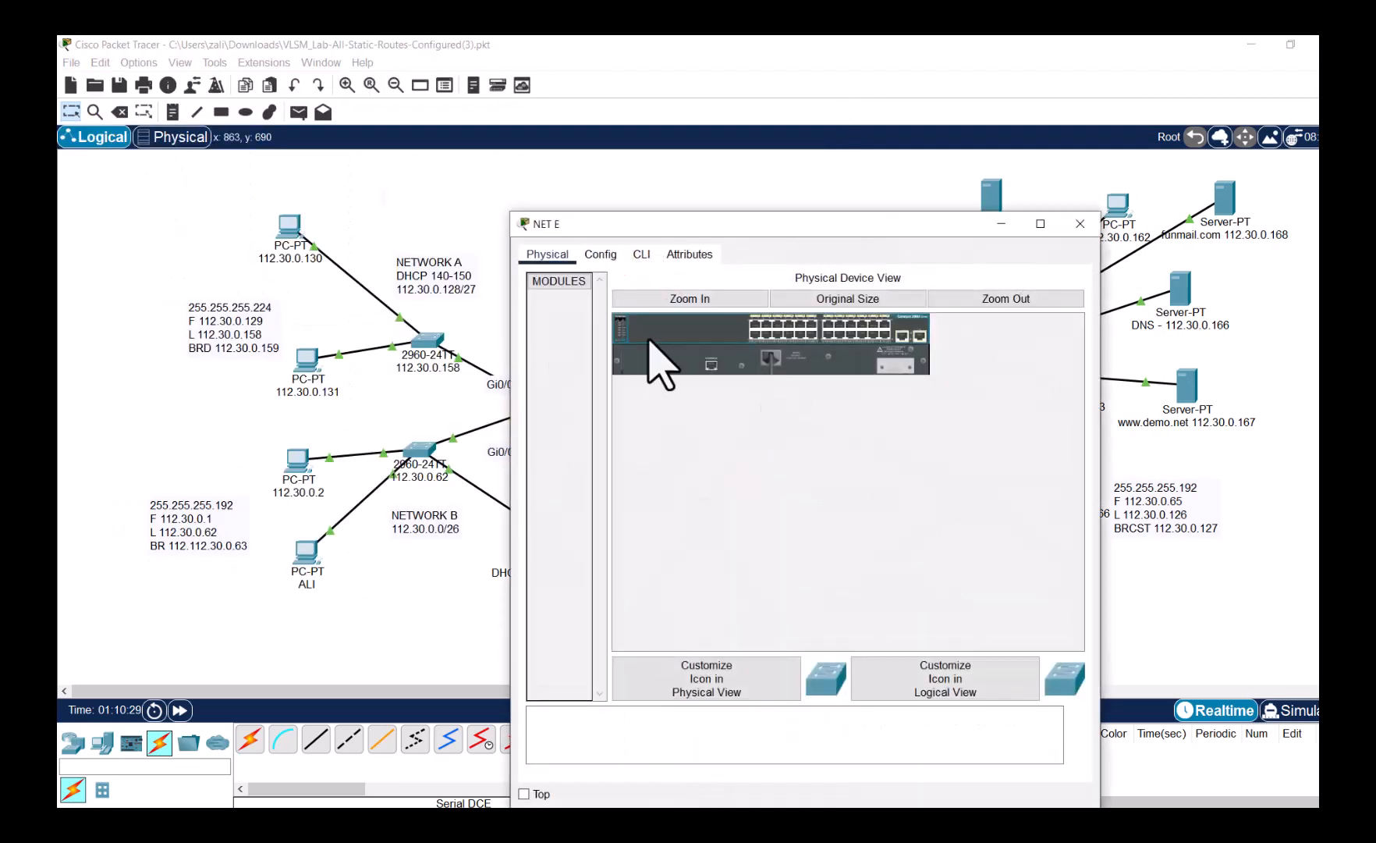
left_click(642, 254)
left_click_drag(669, 224, 790, 155)
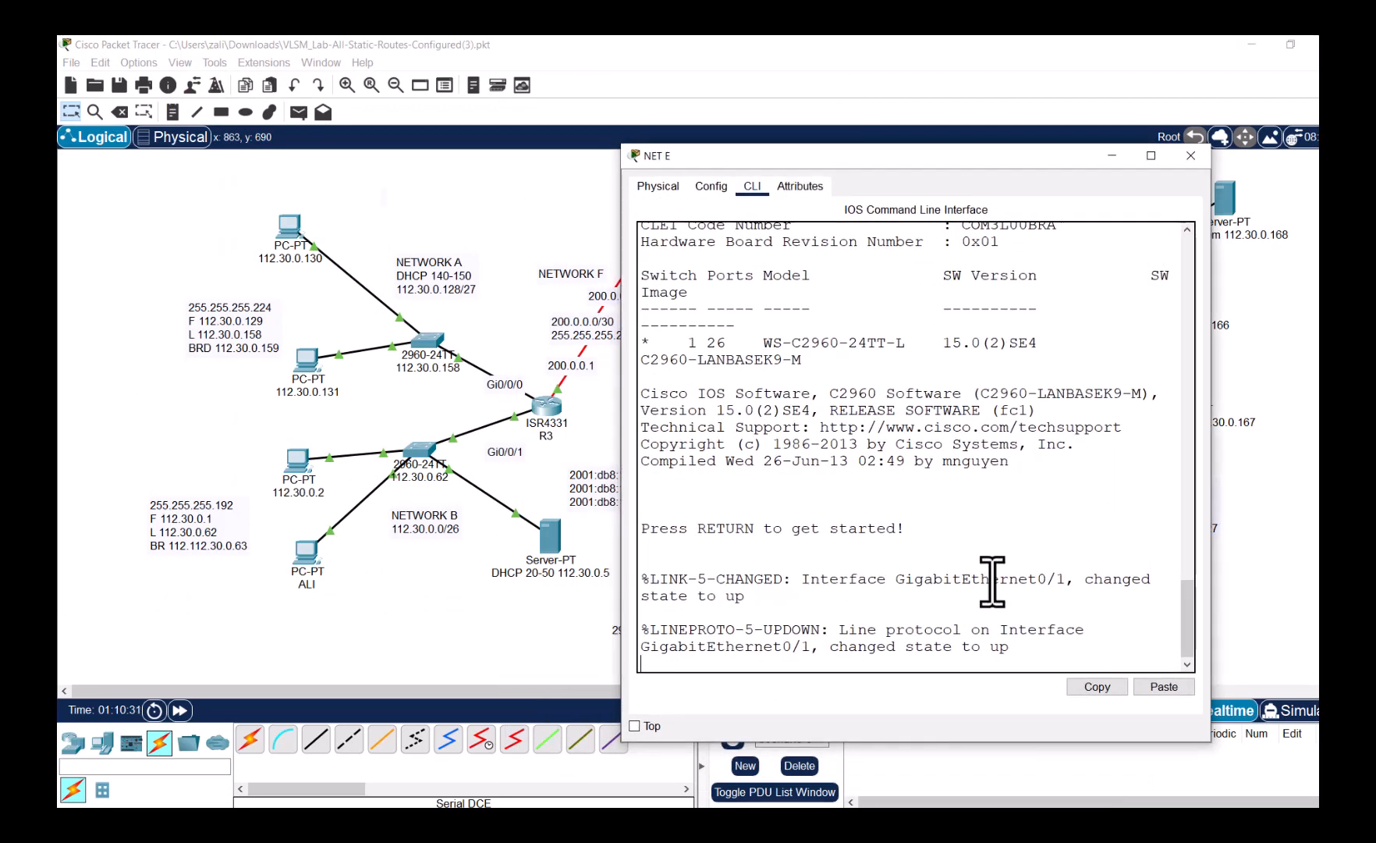
key("Return")
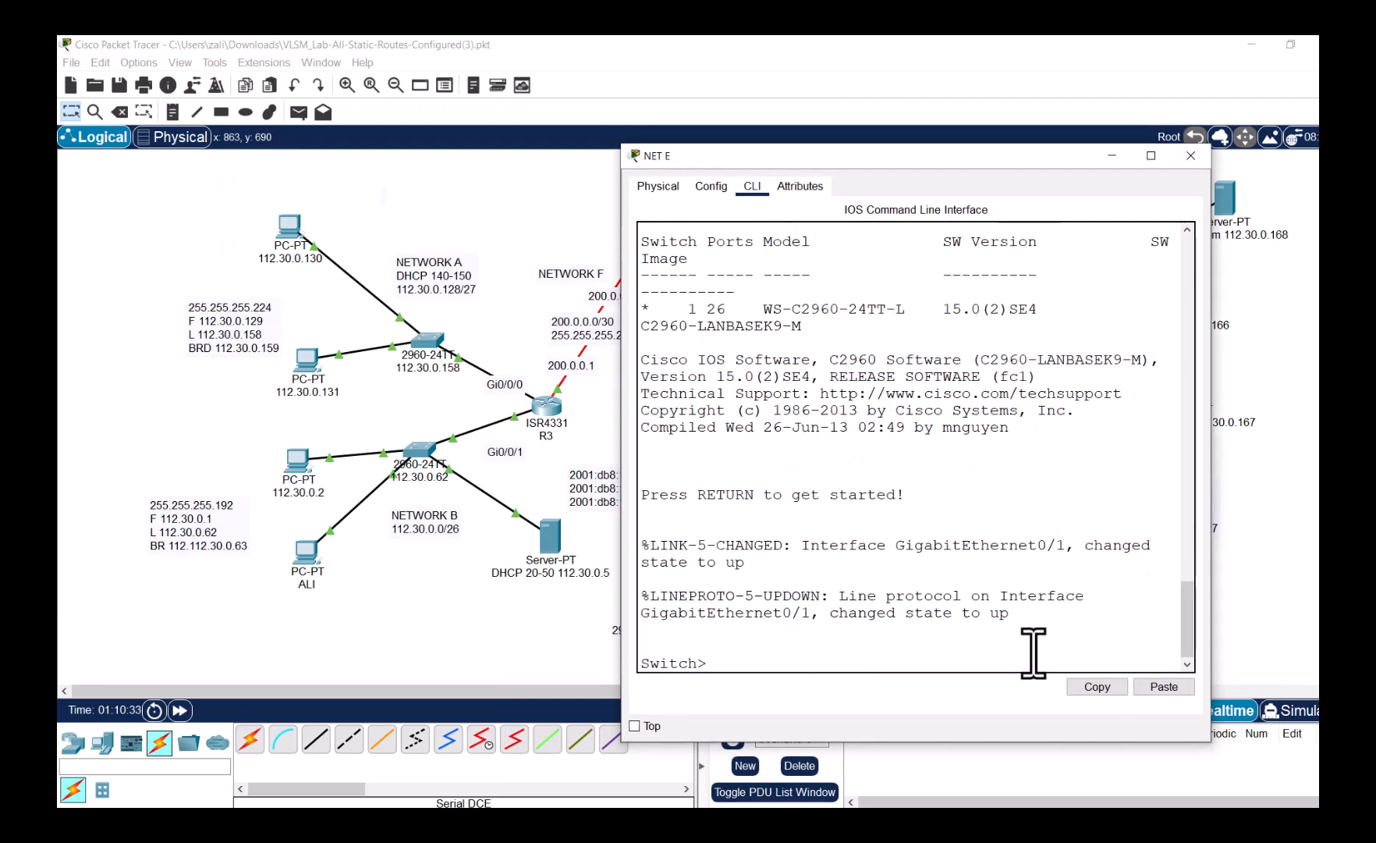
type("ena")
key("Return")
type("cio")
key("BackSpace")
key("BackSpace")
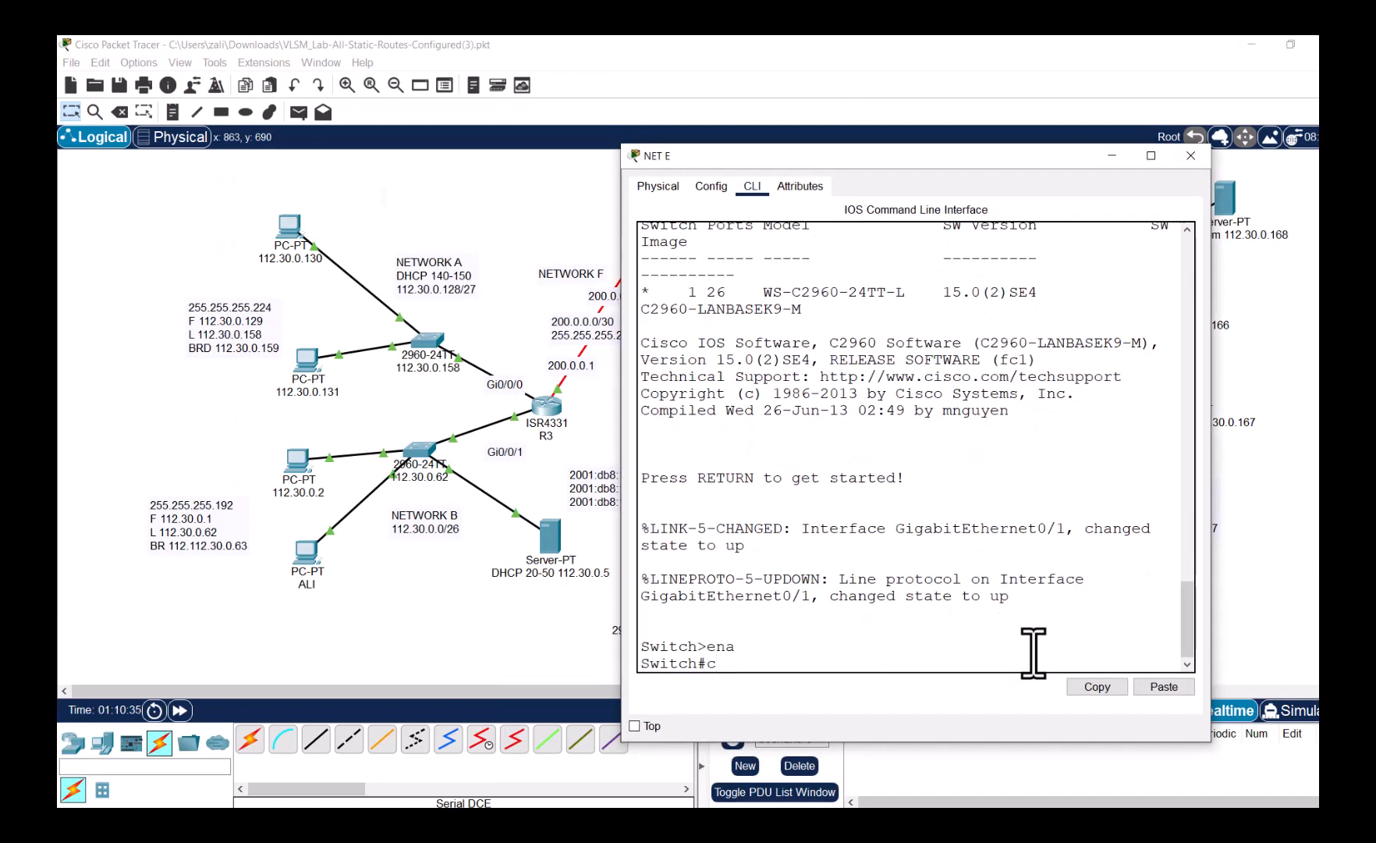
type("onf t")
key("Return")
- Apply 'sdm prefer dual-ipv4-and-ipv6 default' on NET E
type("s")
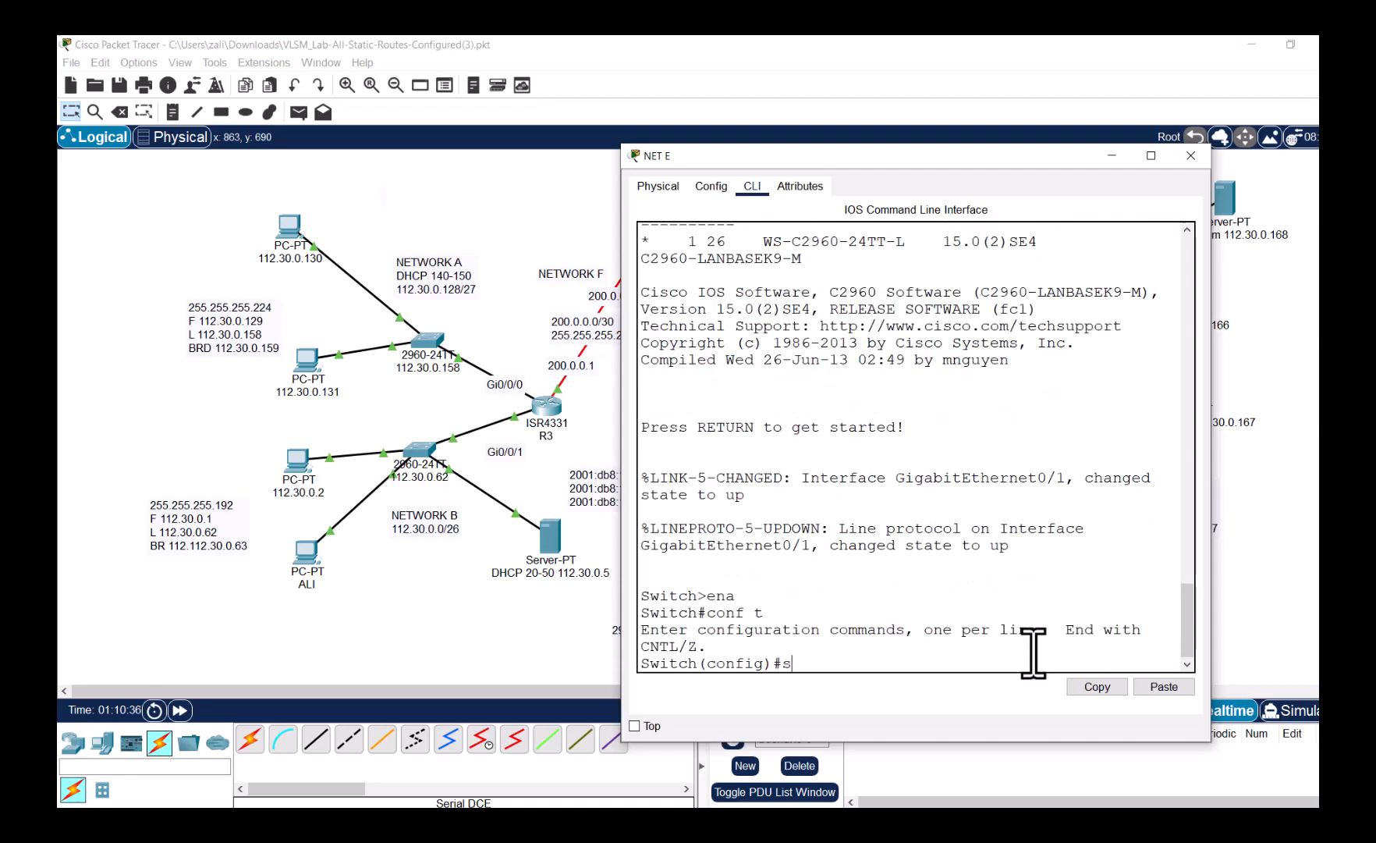
type("dm ")
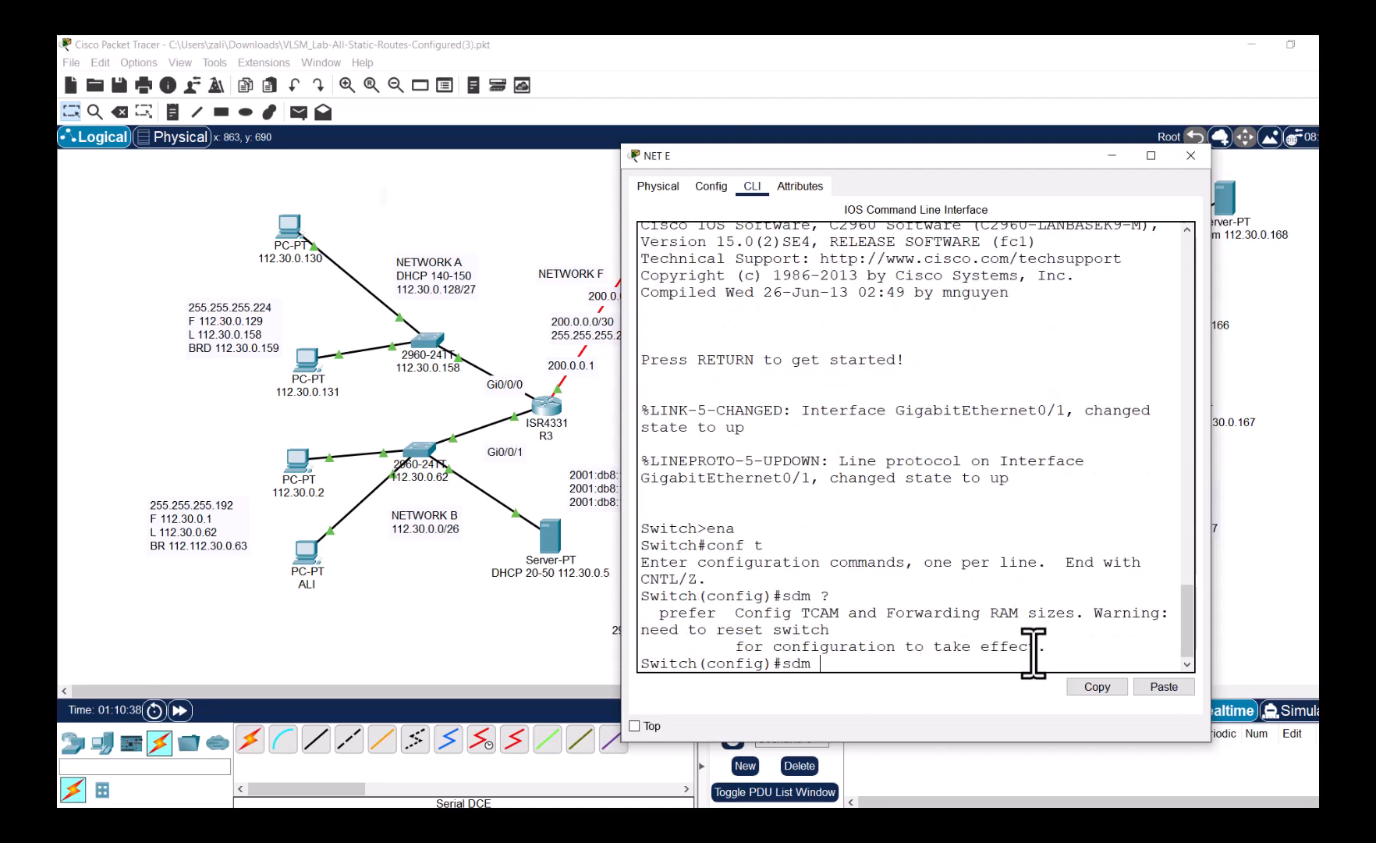
type("?p")
key("Tab")
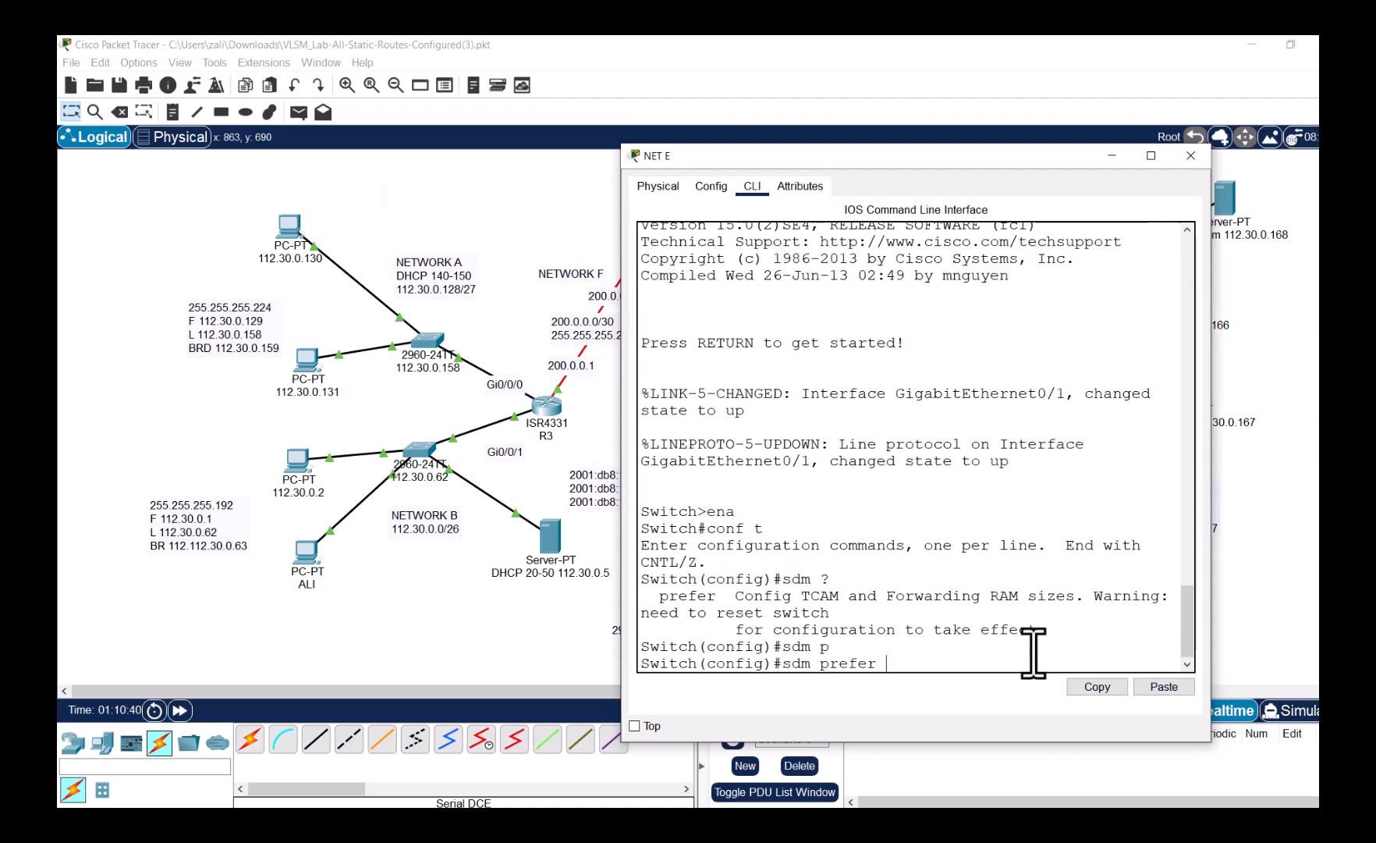
type("?")
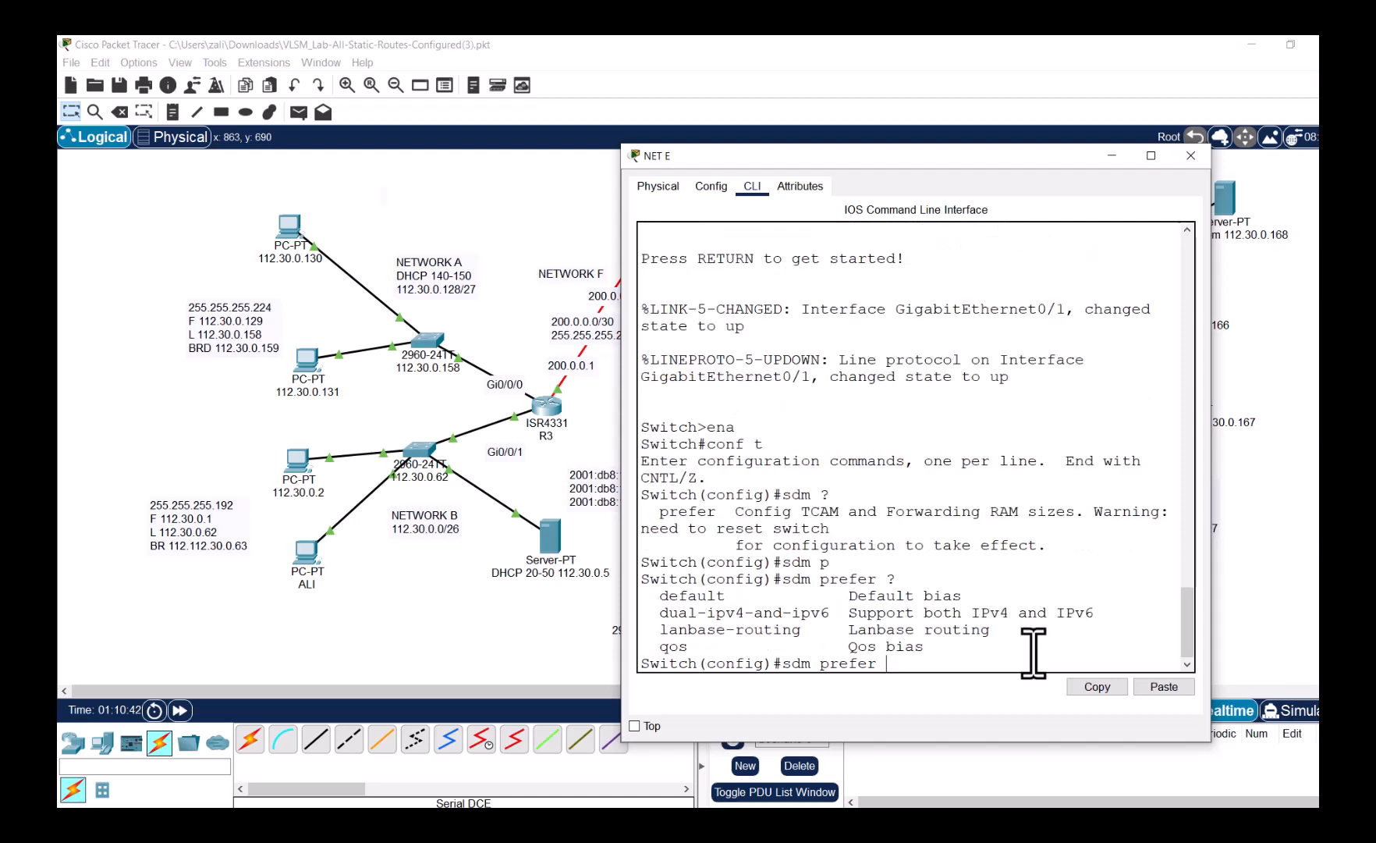
type("dua")
key("Tab")
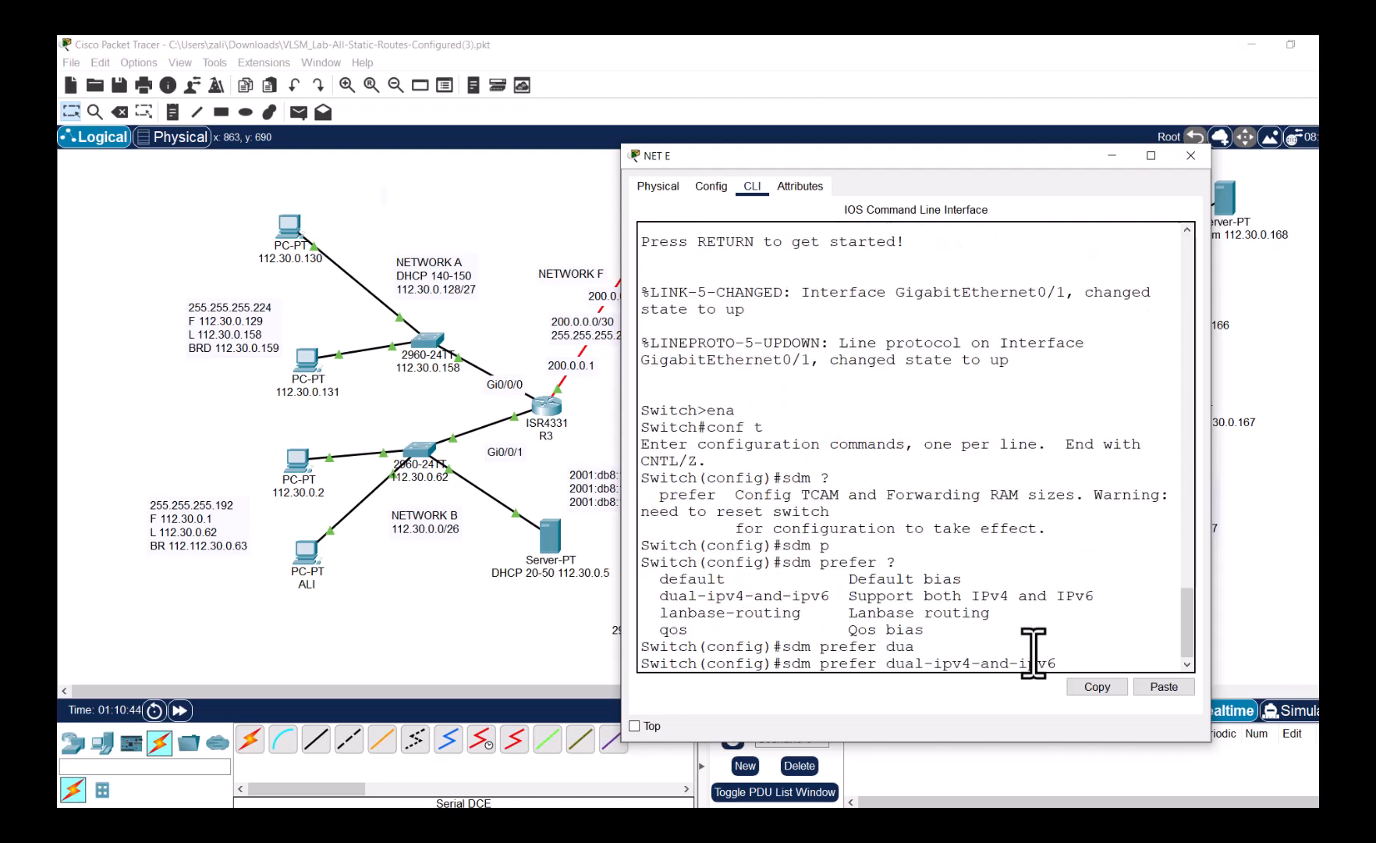
type("def")
key("Tab")
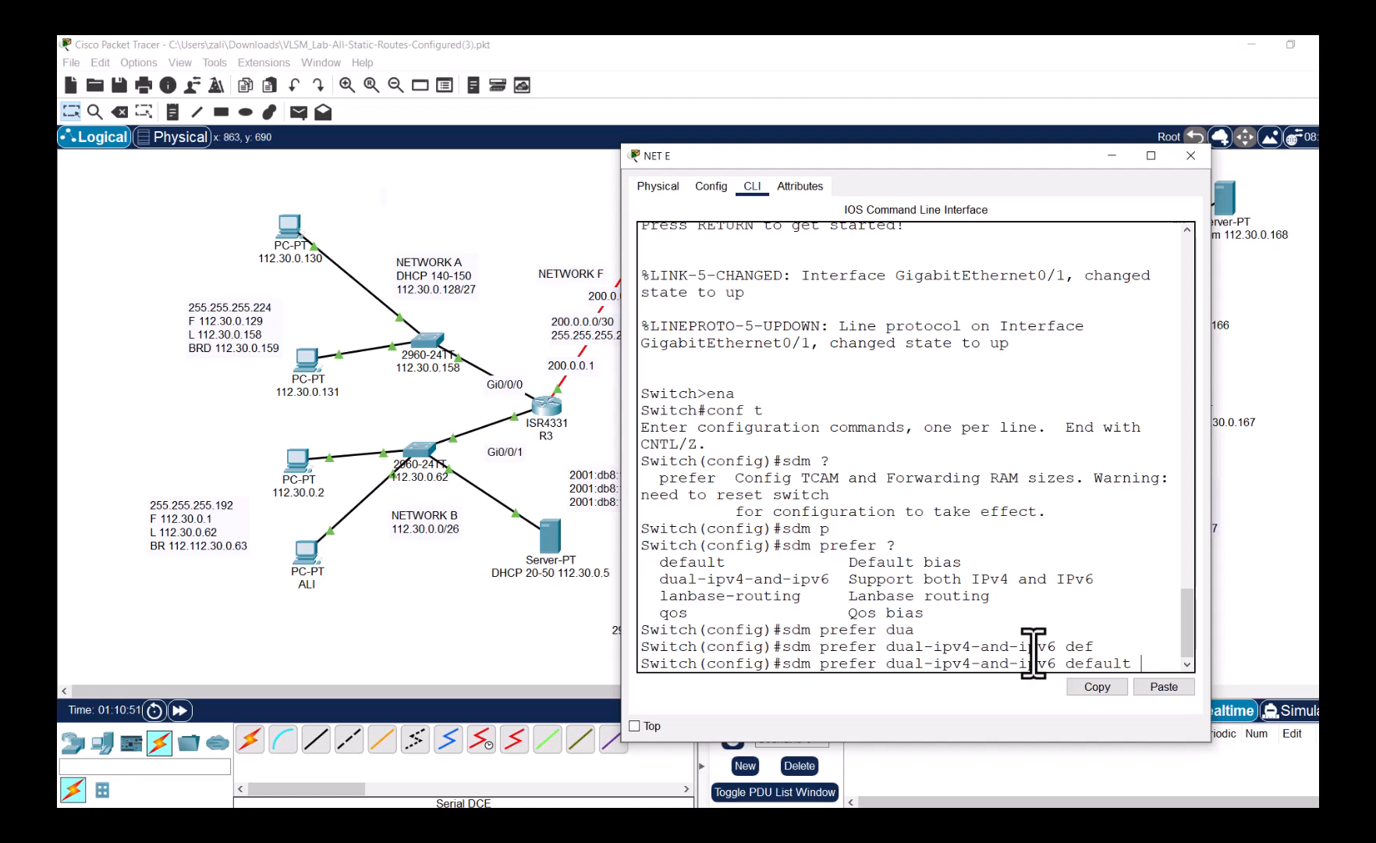
key("Return")
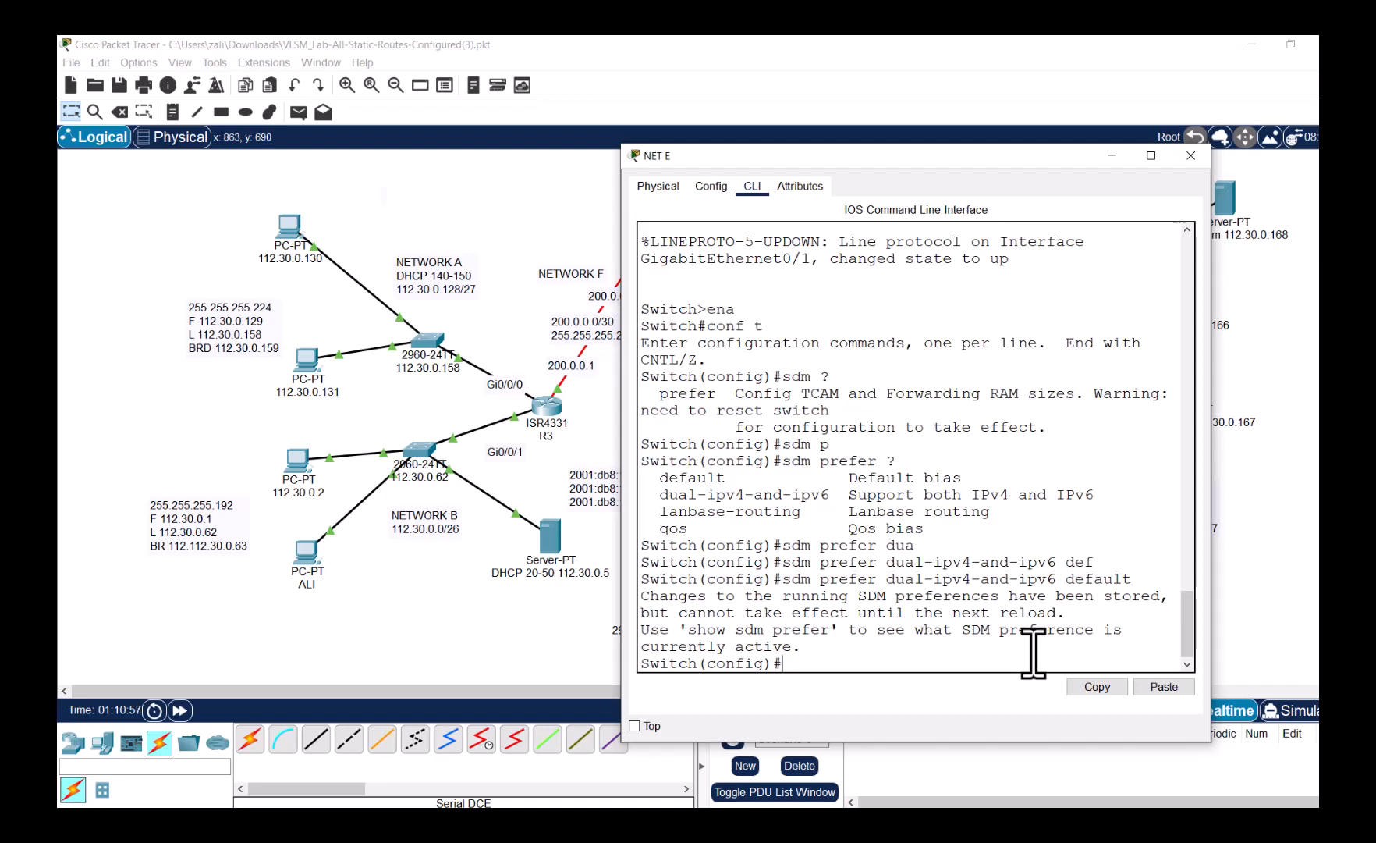
- Exit config, reload NET E saving the configuration, and return to the topology
type("end")
key("Return")
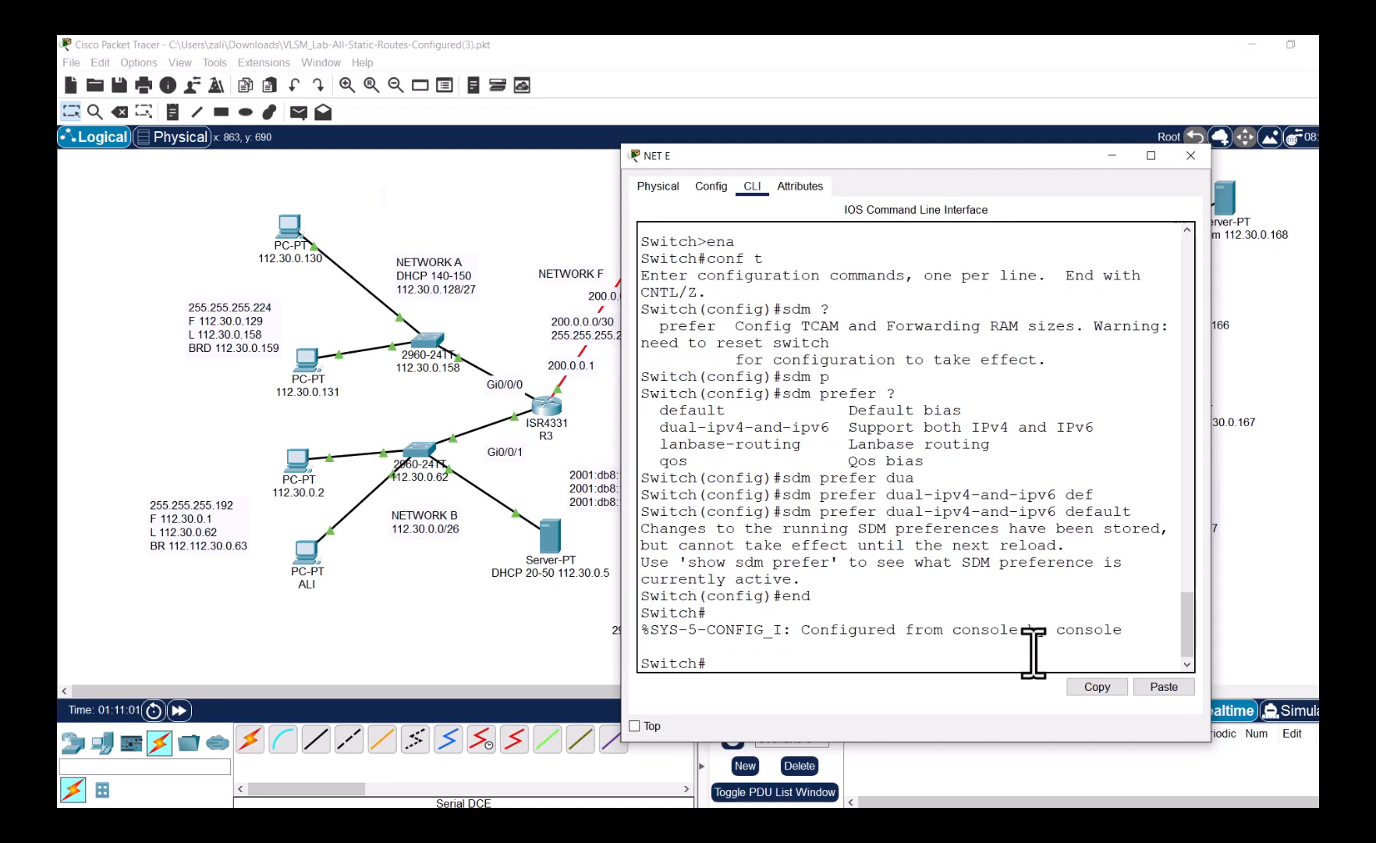
type("reload")
key("Return")
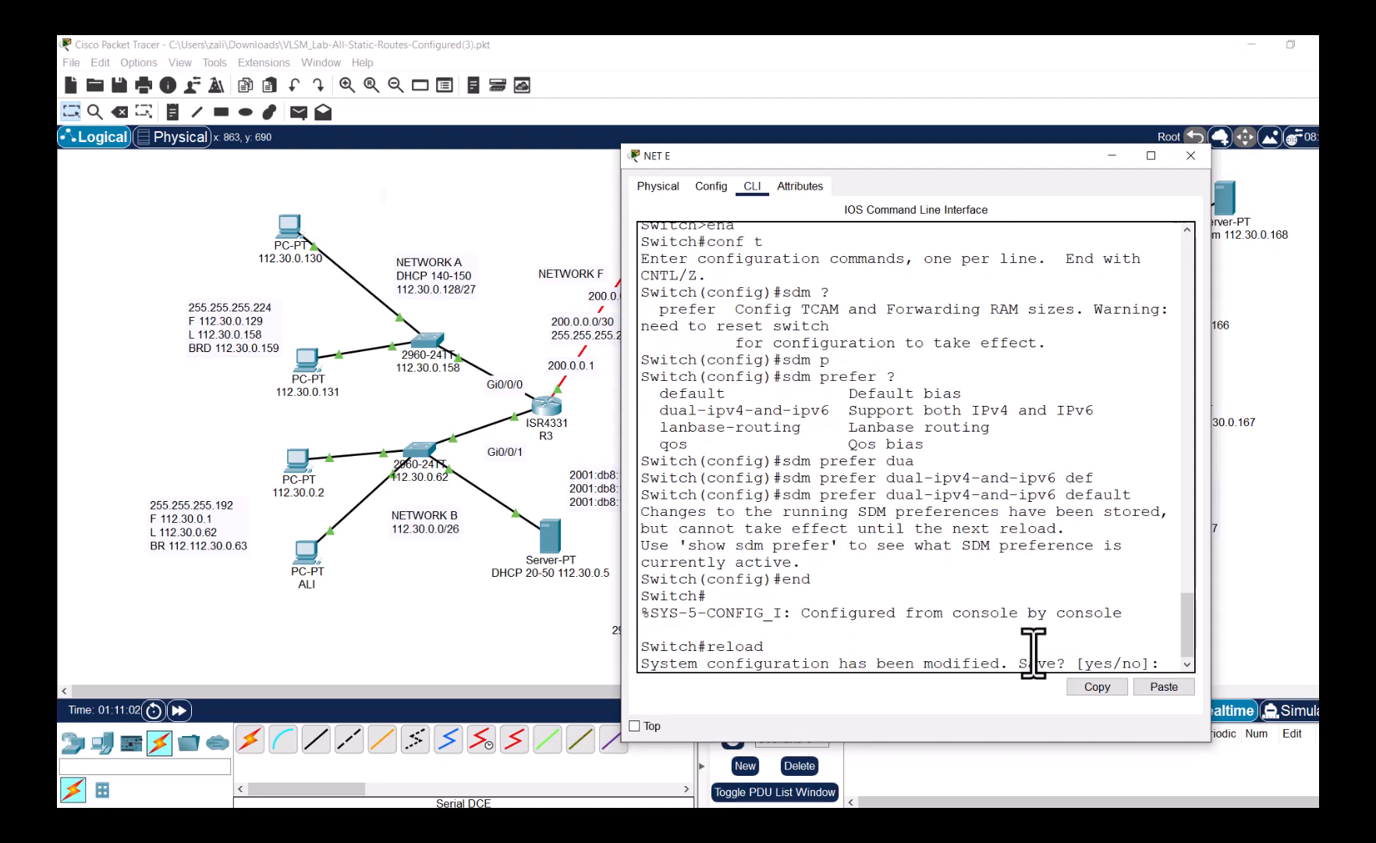
type("y")
key("Return")
key("Return")
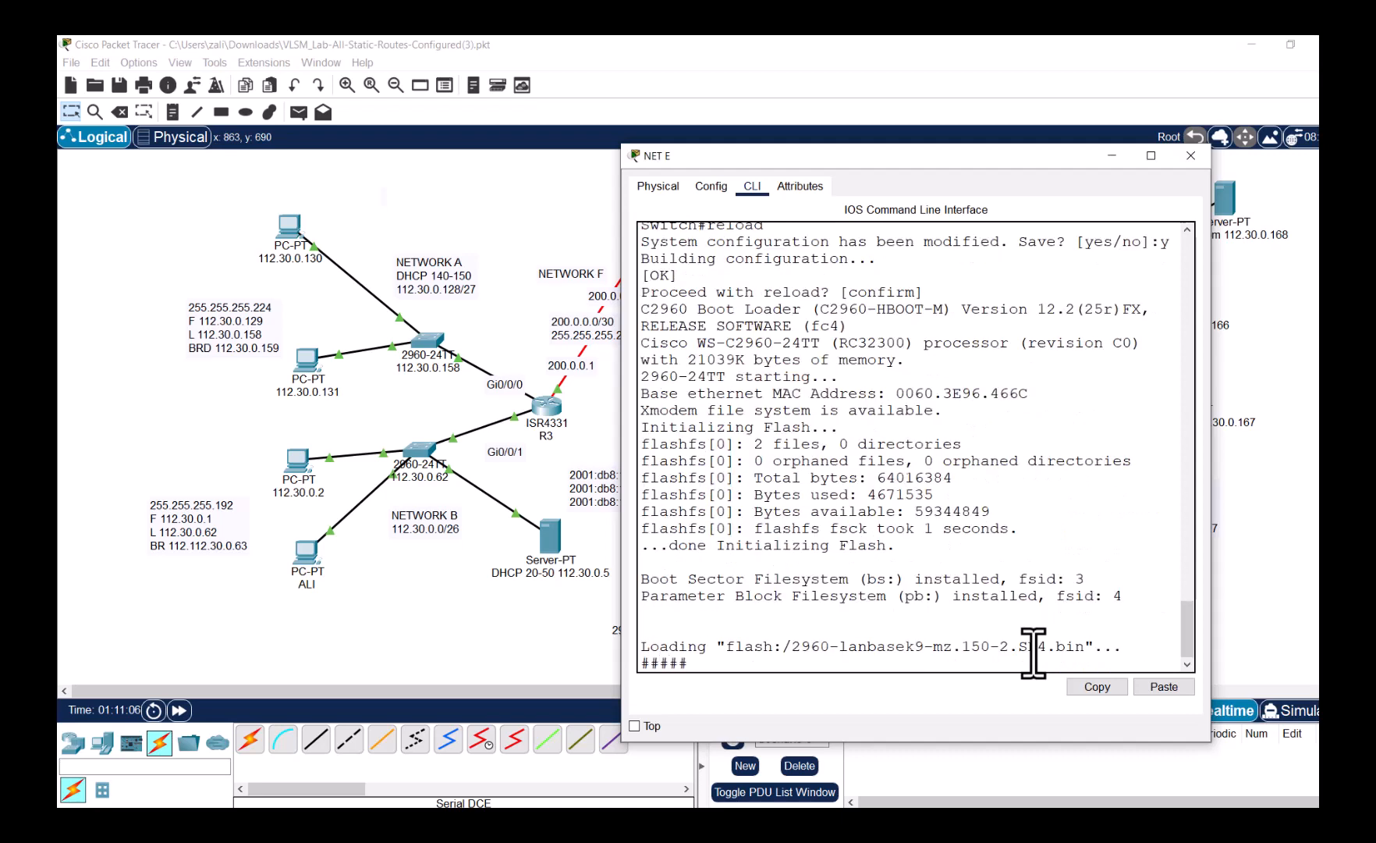
left_click(506, 644)
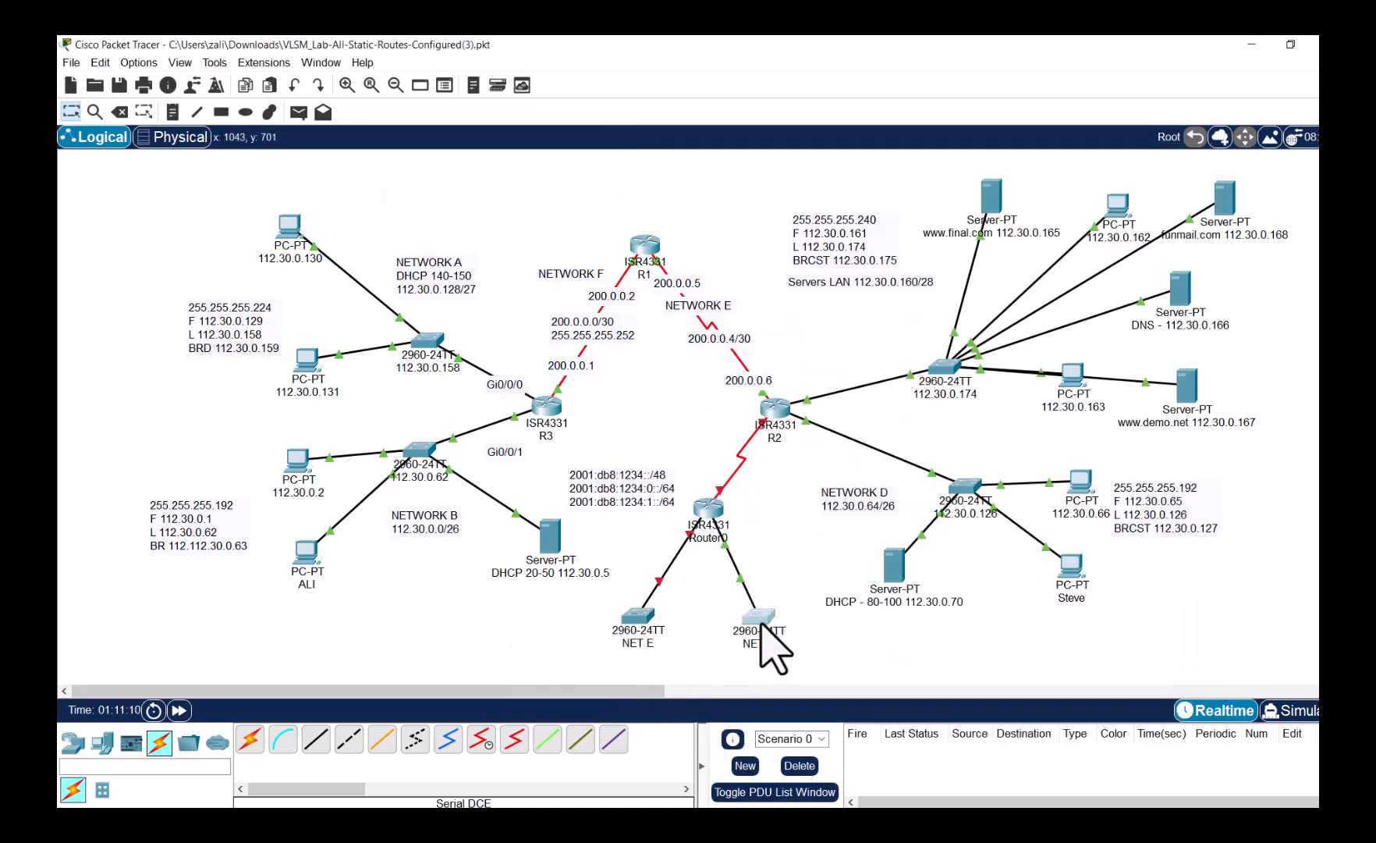
- Open NET F's CLI and enter privileged and global configuration mode
left_click(760, 622)
left_click(640, 253)
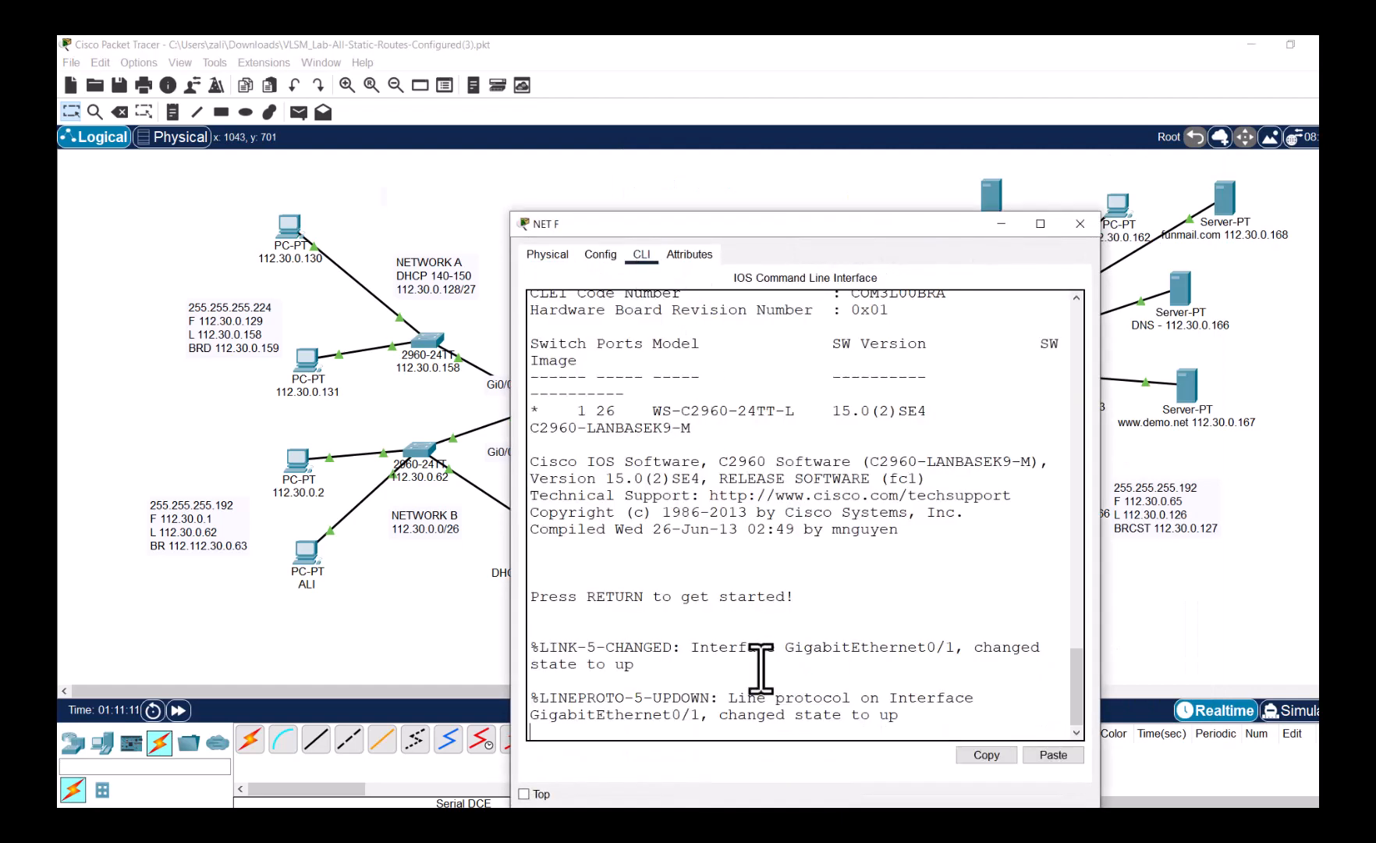
left_click_drag(776, 717, 775, 726)
key("Return")
key("Return")
type("end")
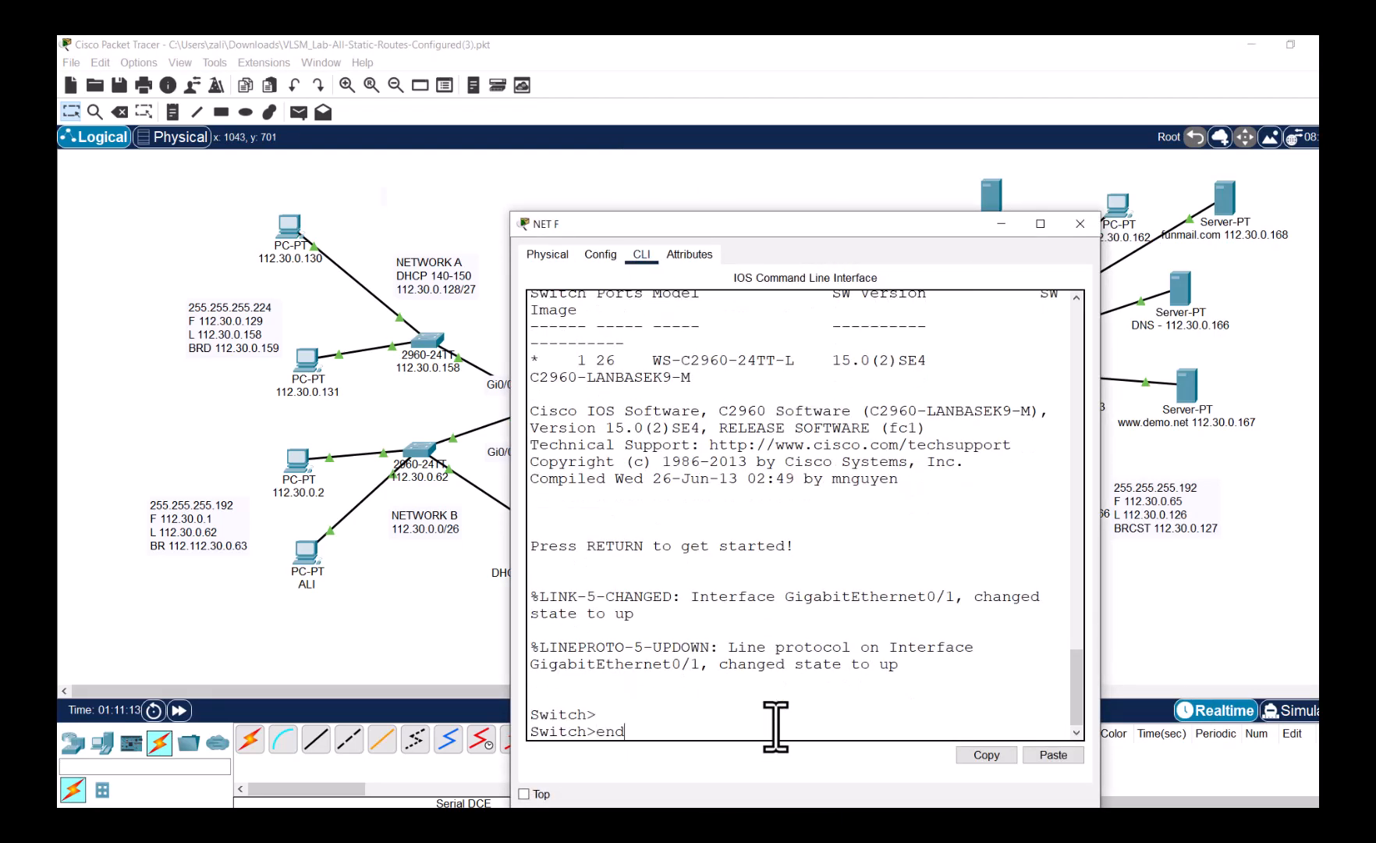
key("Return")
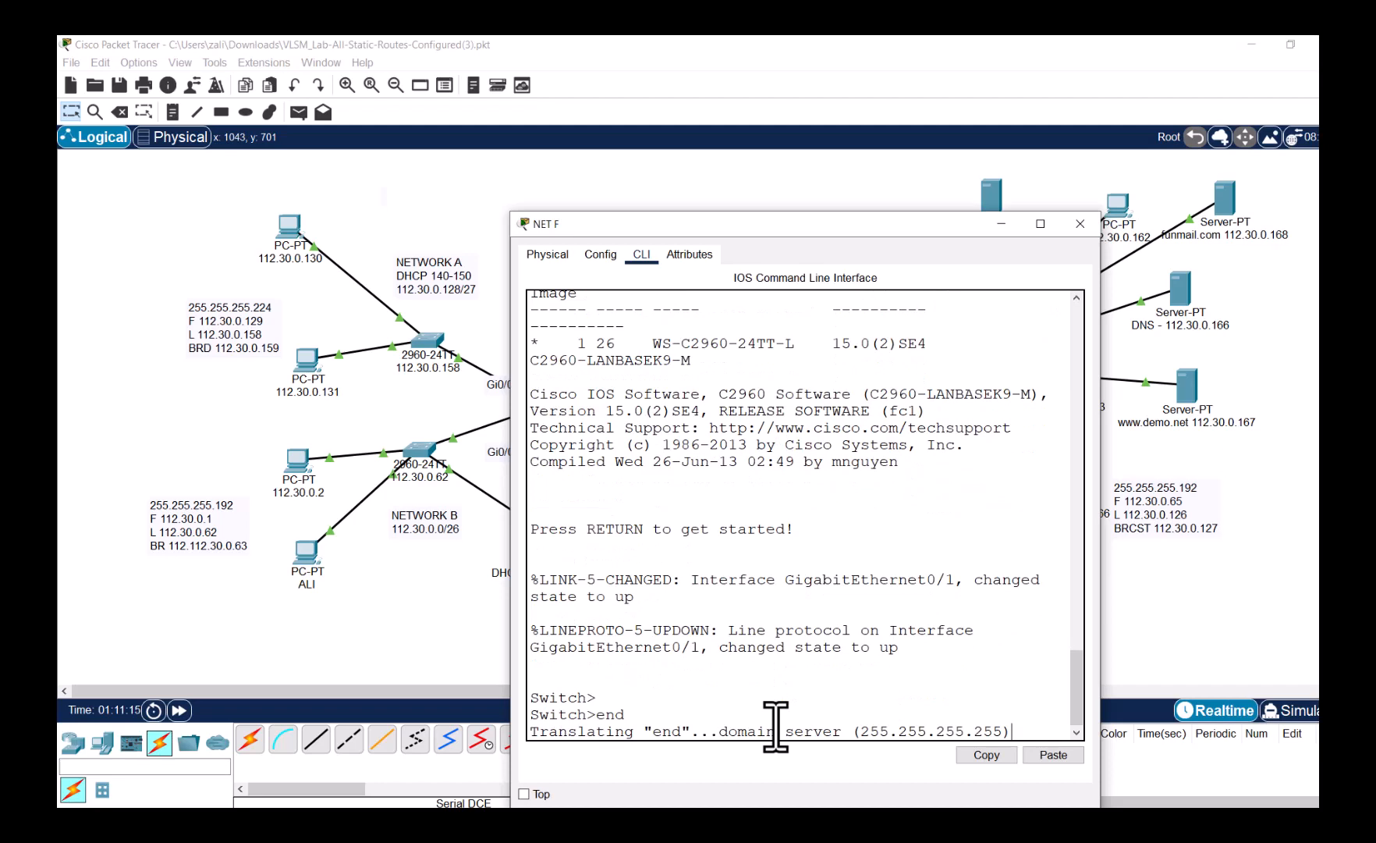
type("end")
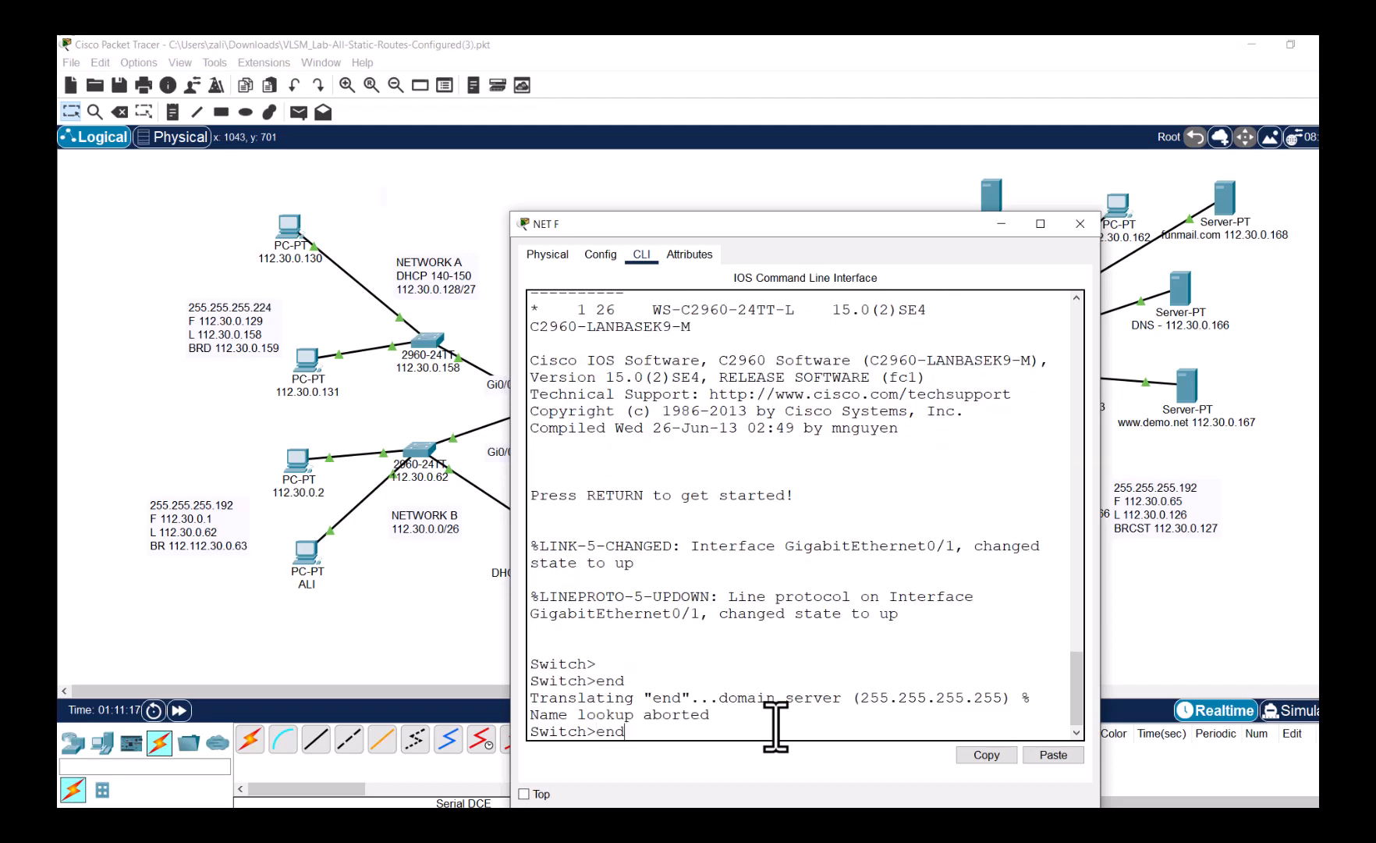
key("BackSpace")
type("a")
key("Return")
type("conf t")
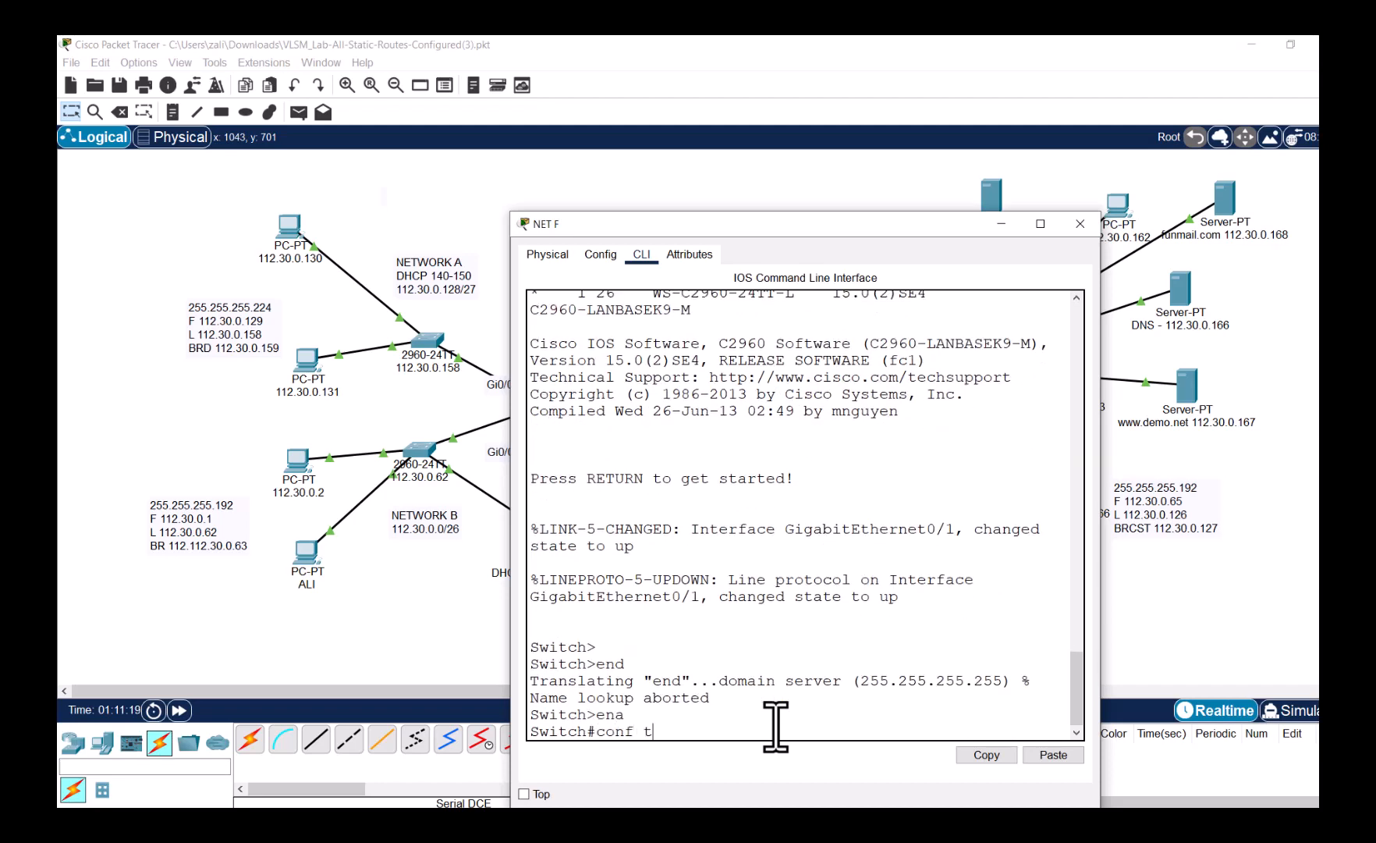
key("Return")
- Apply 'sdm prefer dual-ipv4-and-ipv6 default' on NET F
type("sd")
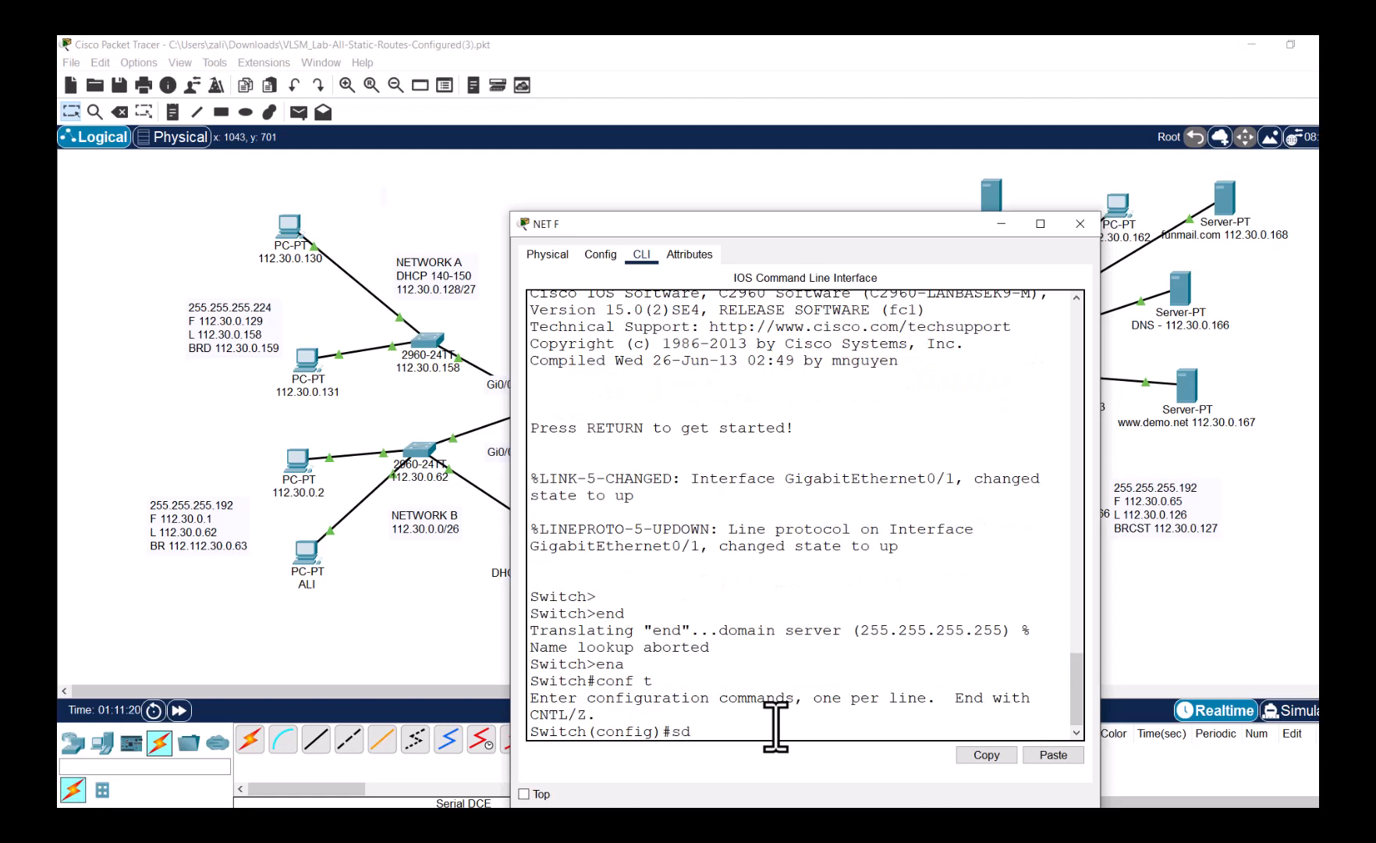
type("m pre")
key("Tab")
type("d")
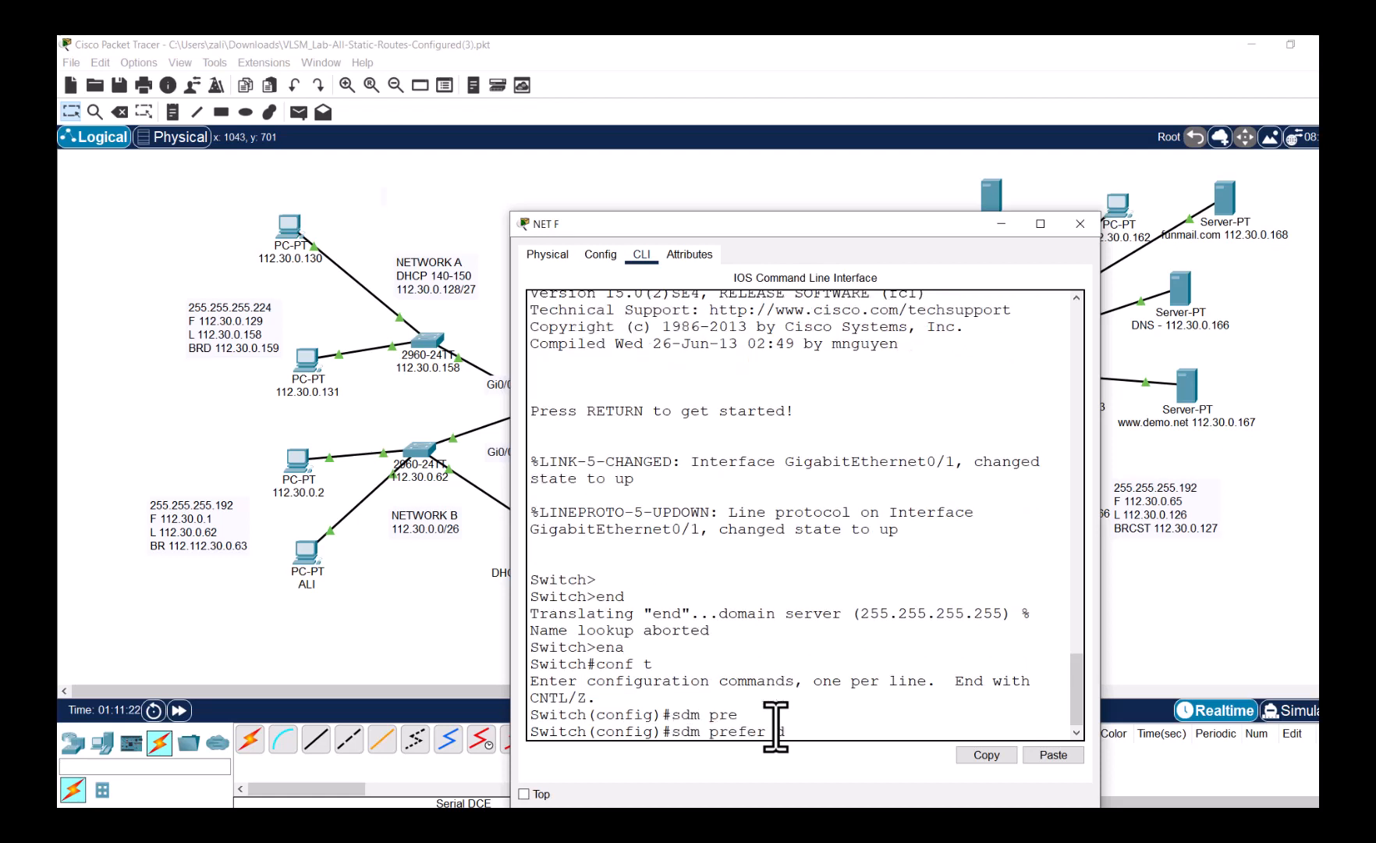
key("Tab")
type("u")
key("Tab")
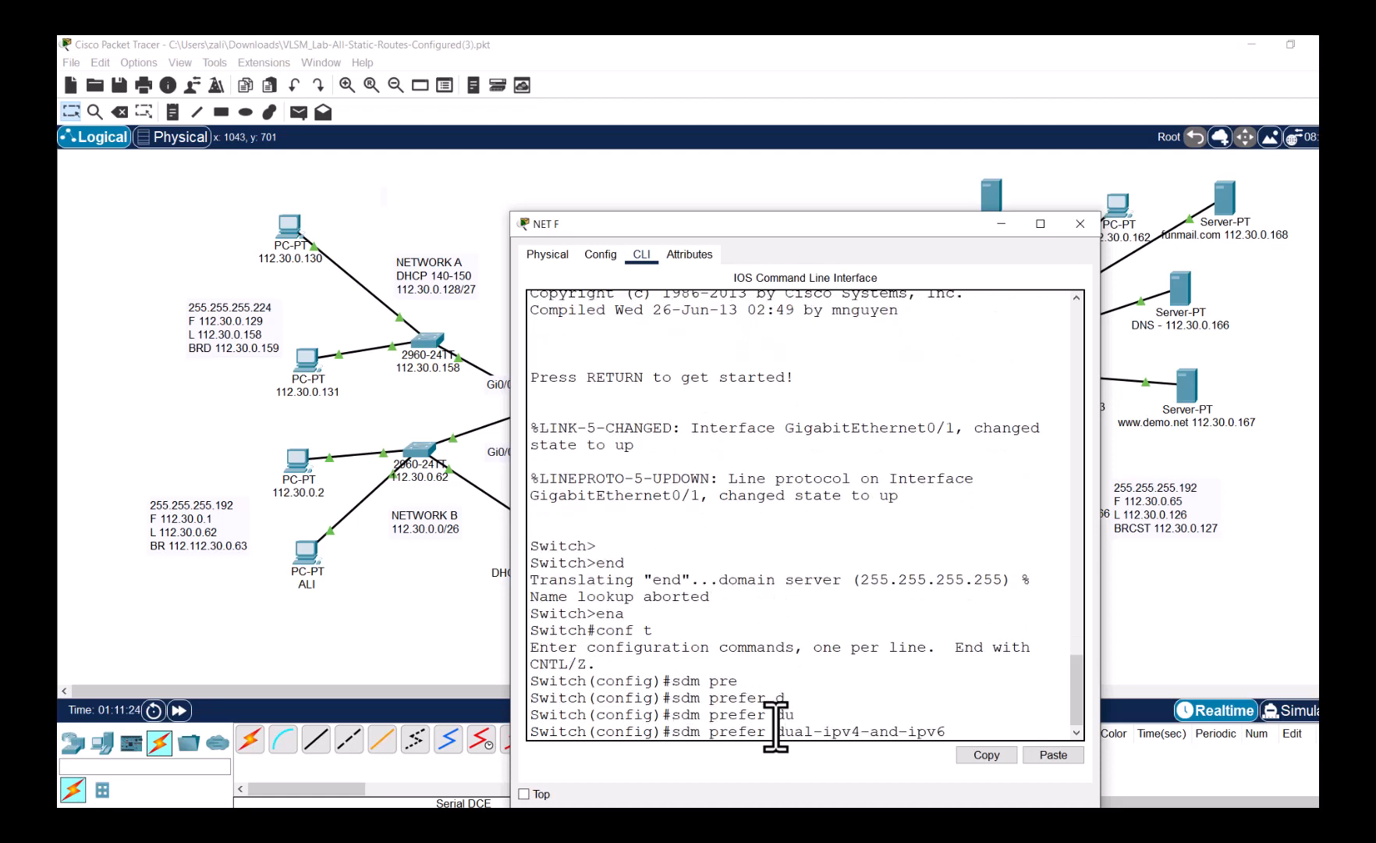
type("de")
key("Tab")
key("Return")
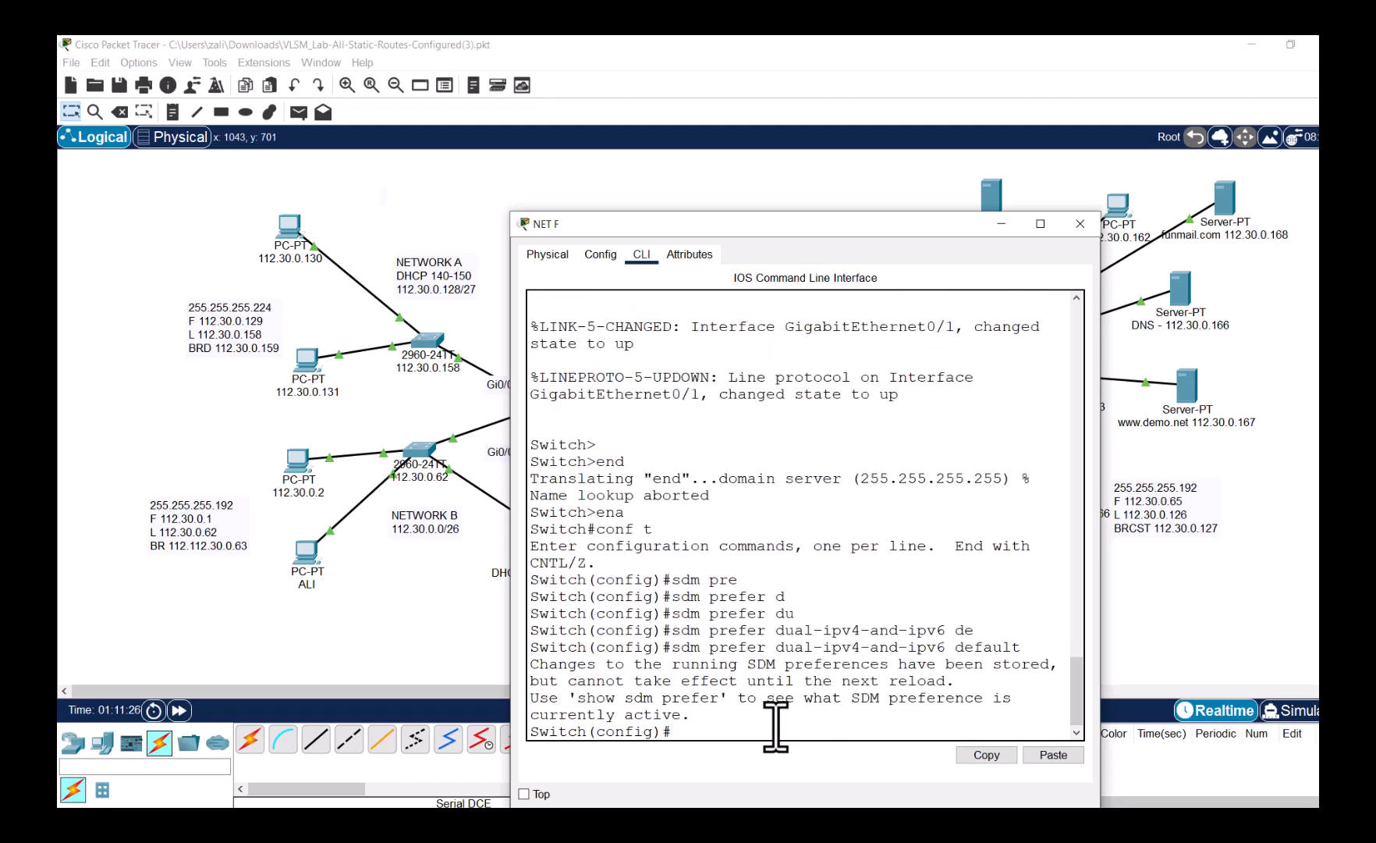
- Exit config and reload NET F, answering y to save the configuration
type("rend")
key("Return")
type("reload")
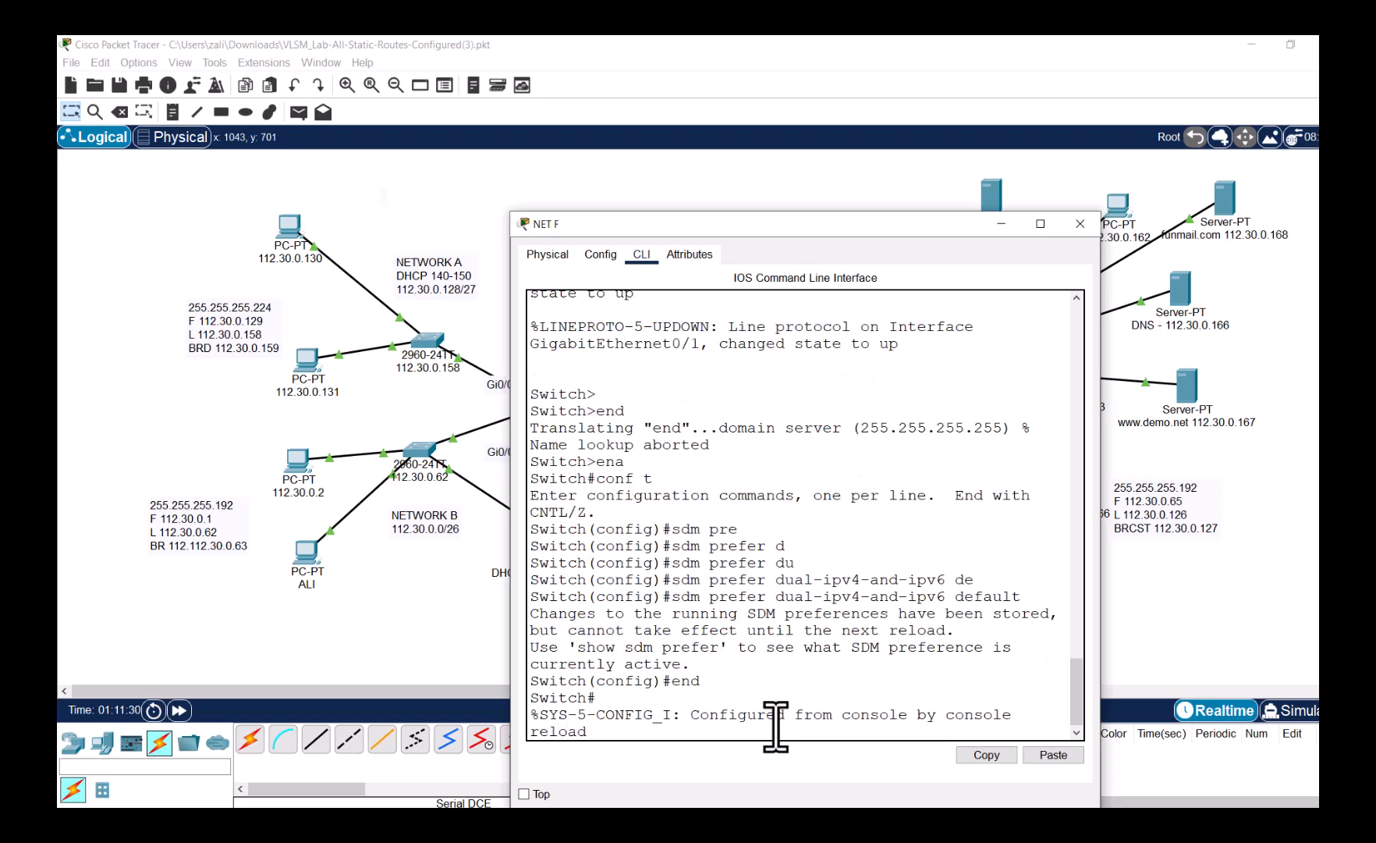
key("Return")
type("y")
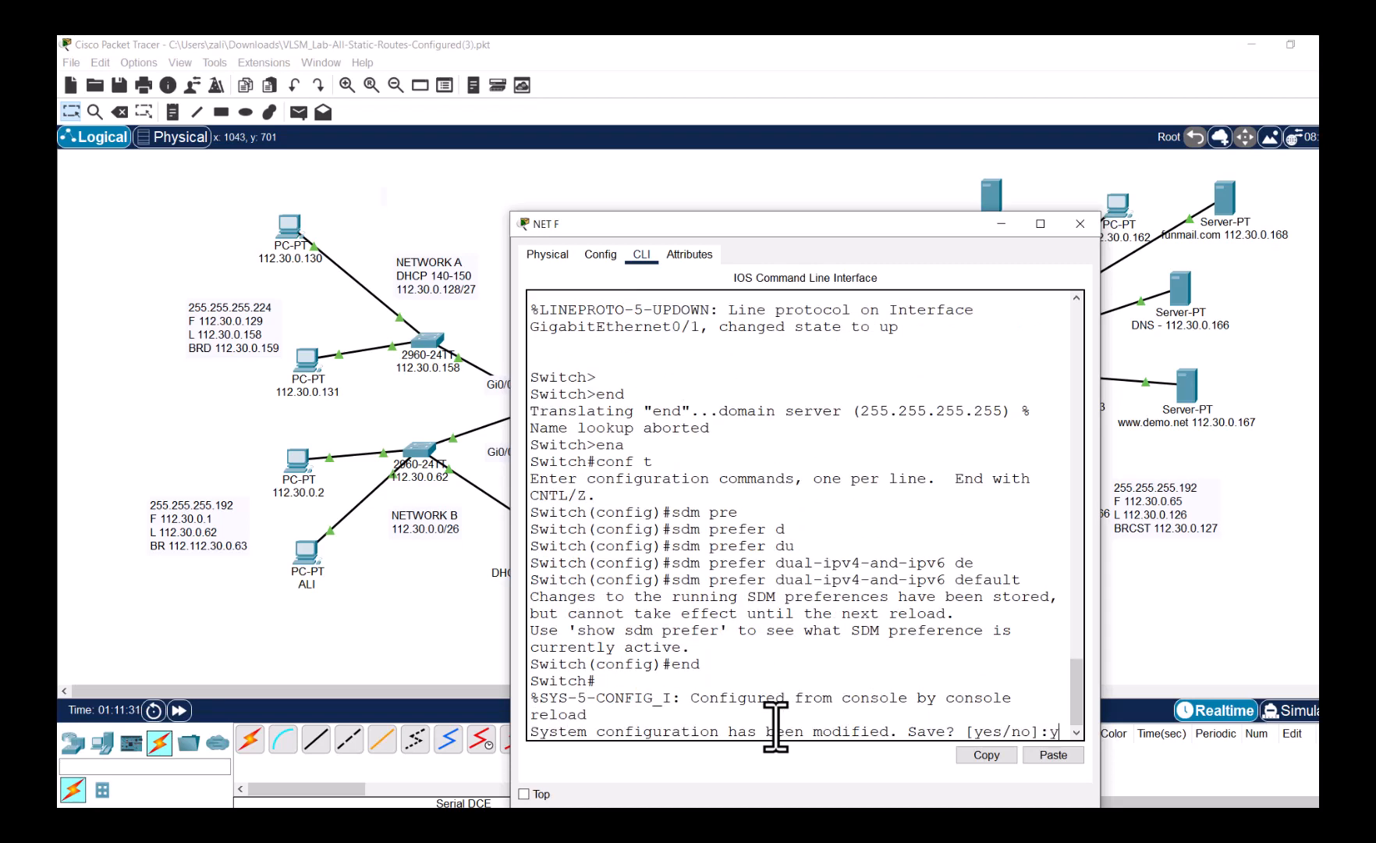
key("Return")
key("Return")
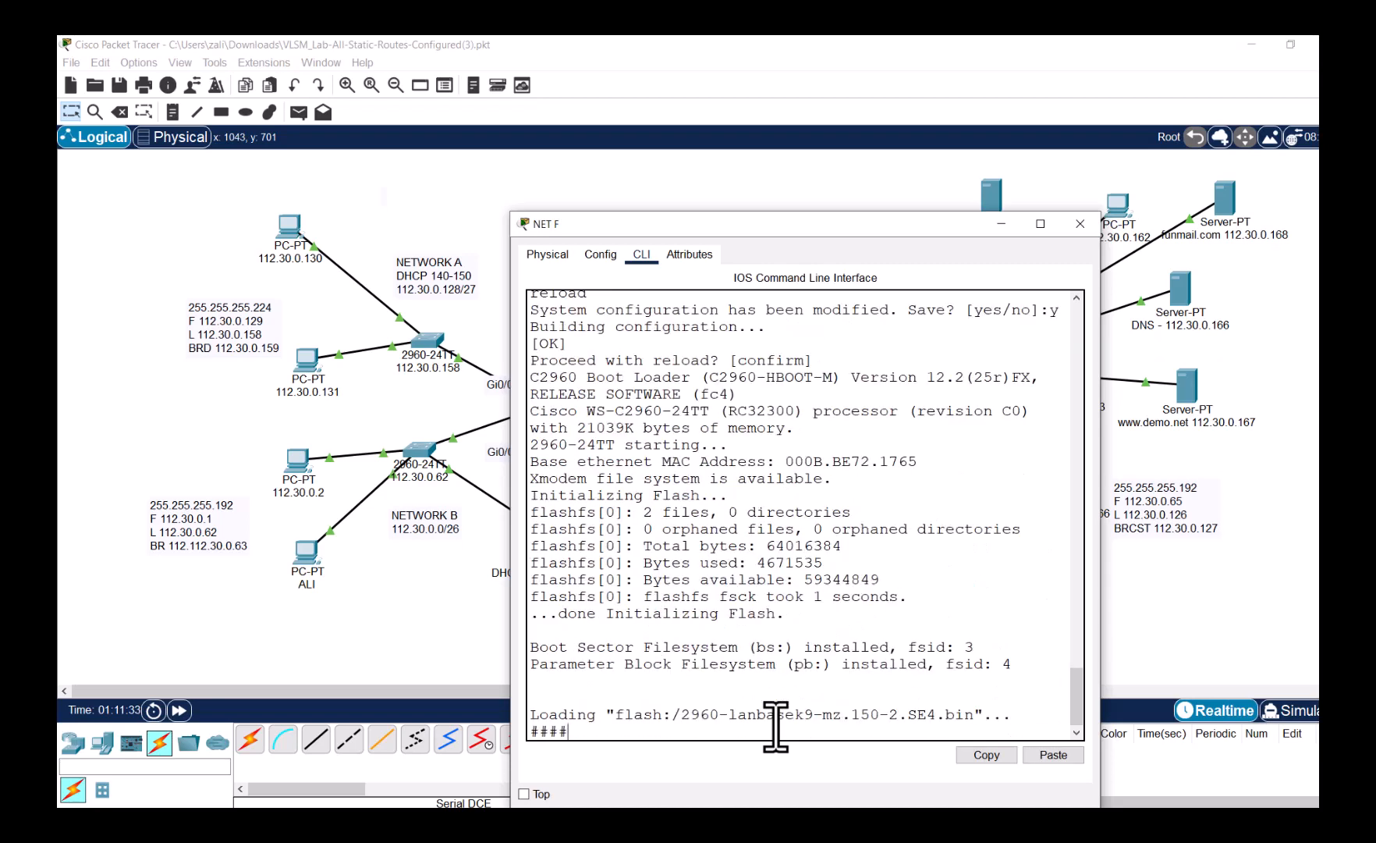
- Reopen NET E's console and enter privileged and global configuration mode
left_click(340, 632)
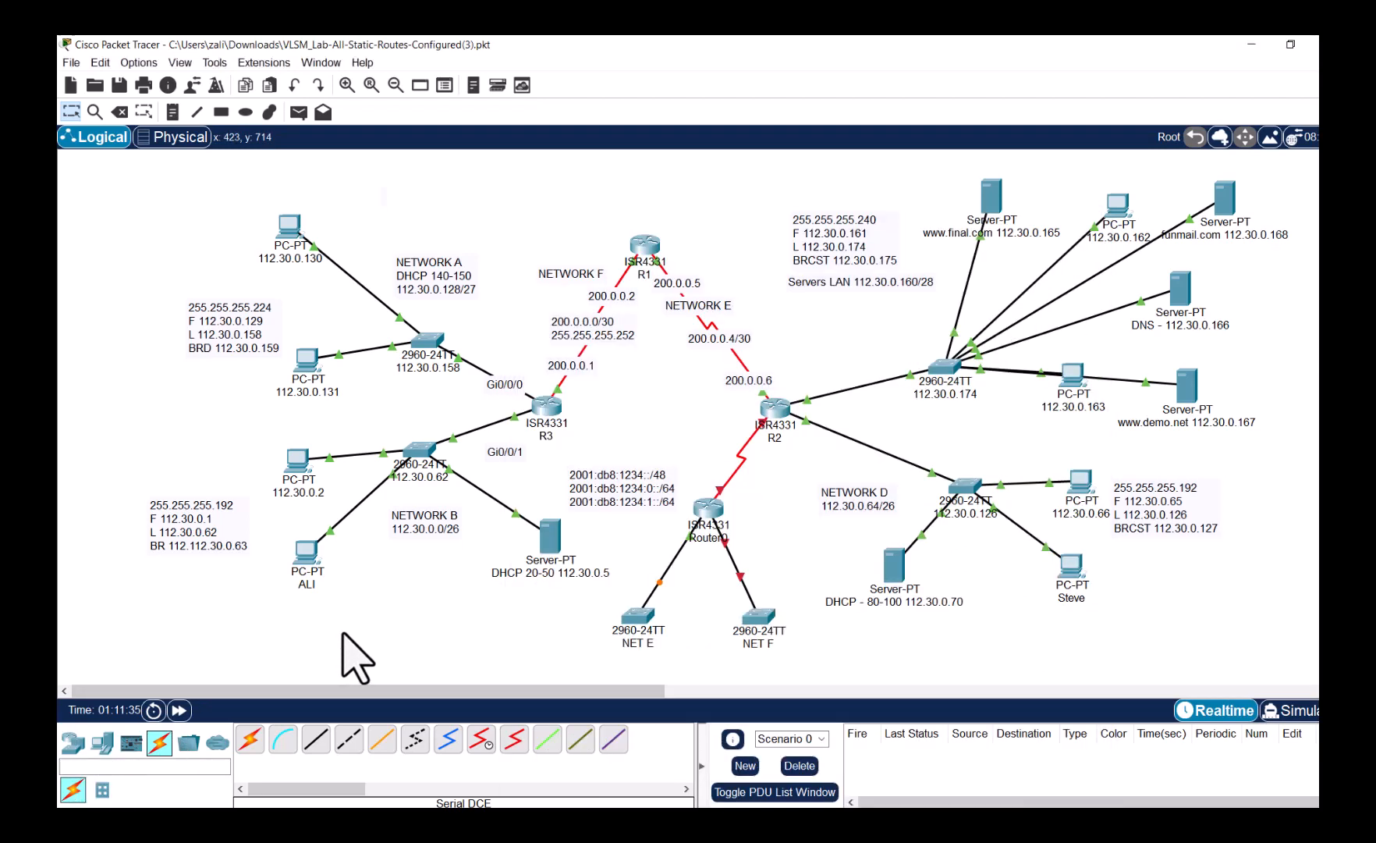
left_click(629, 623)
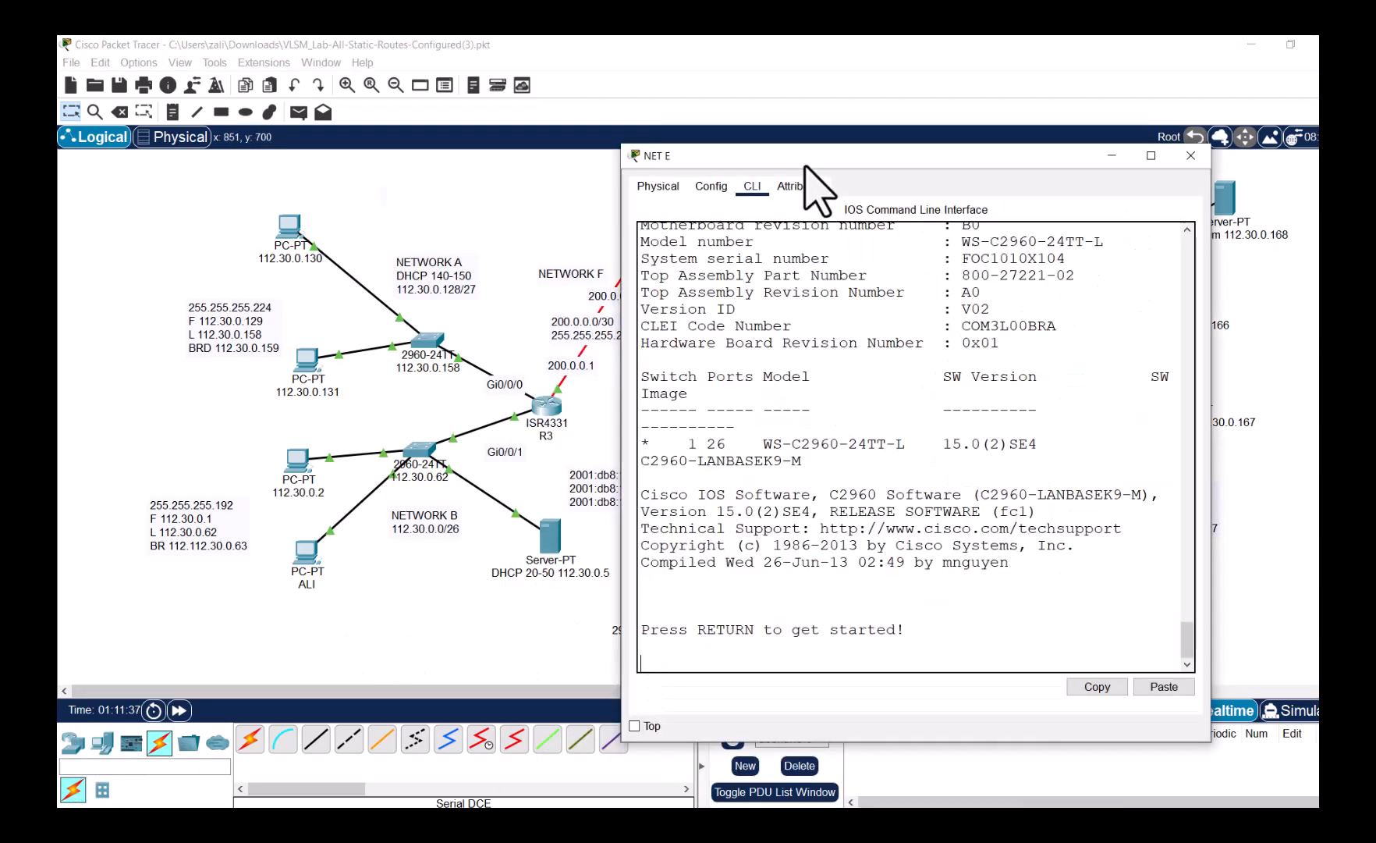
left_click_drag(812, 155, 888, 149)
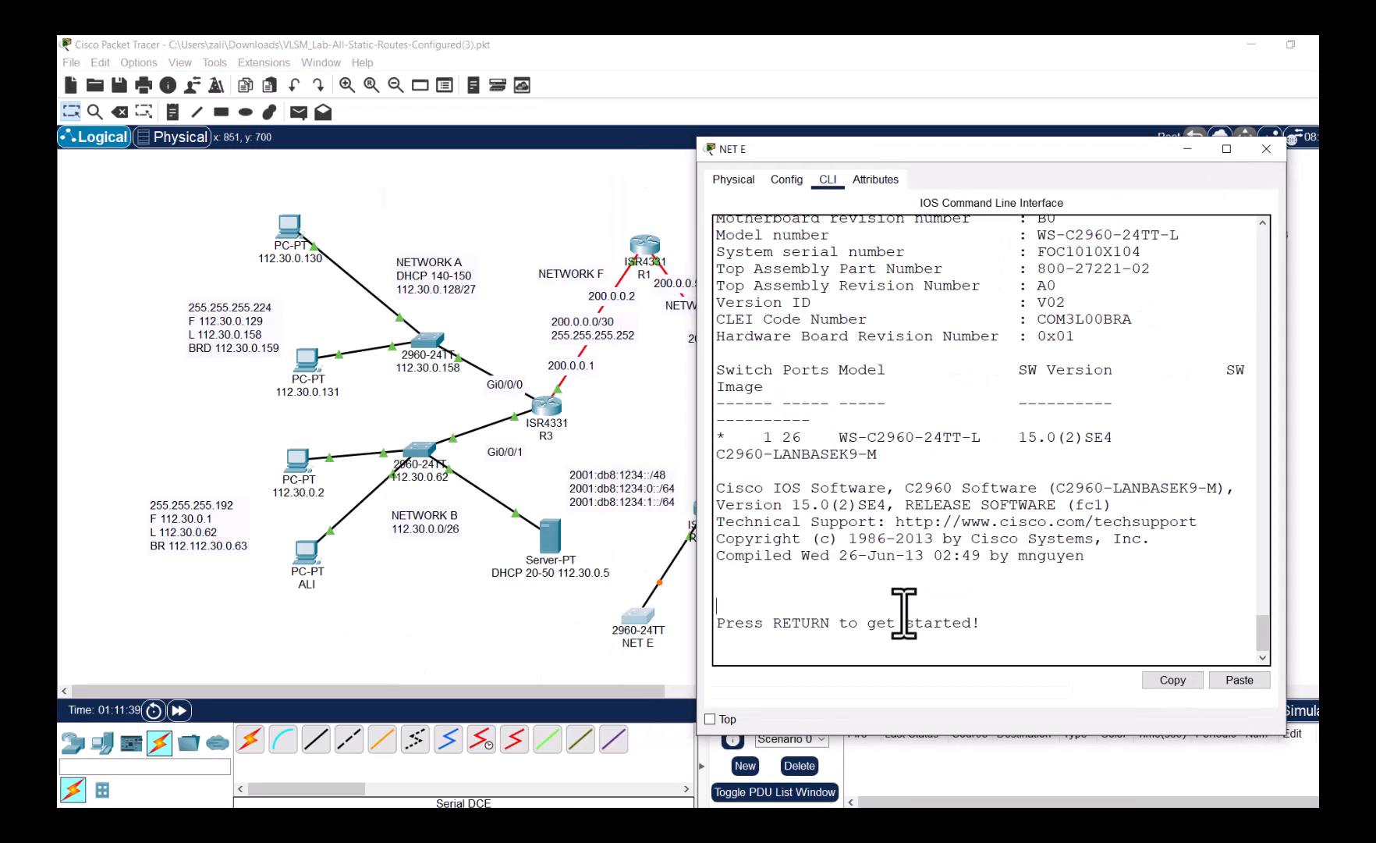
key("Return")
type("end")
key("Return")
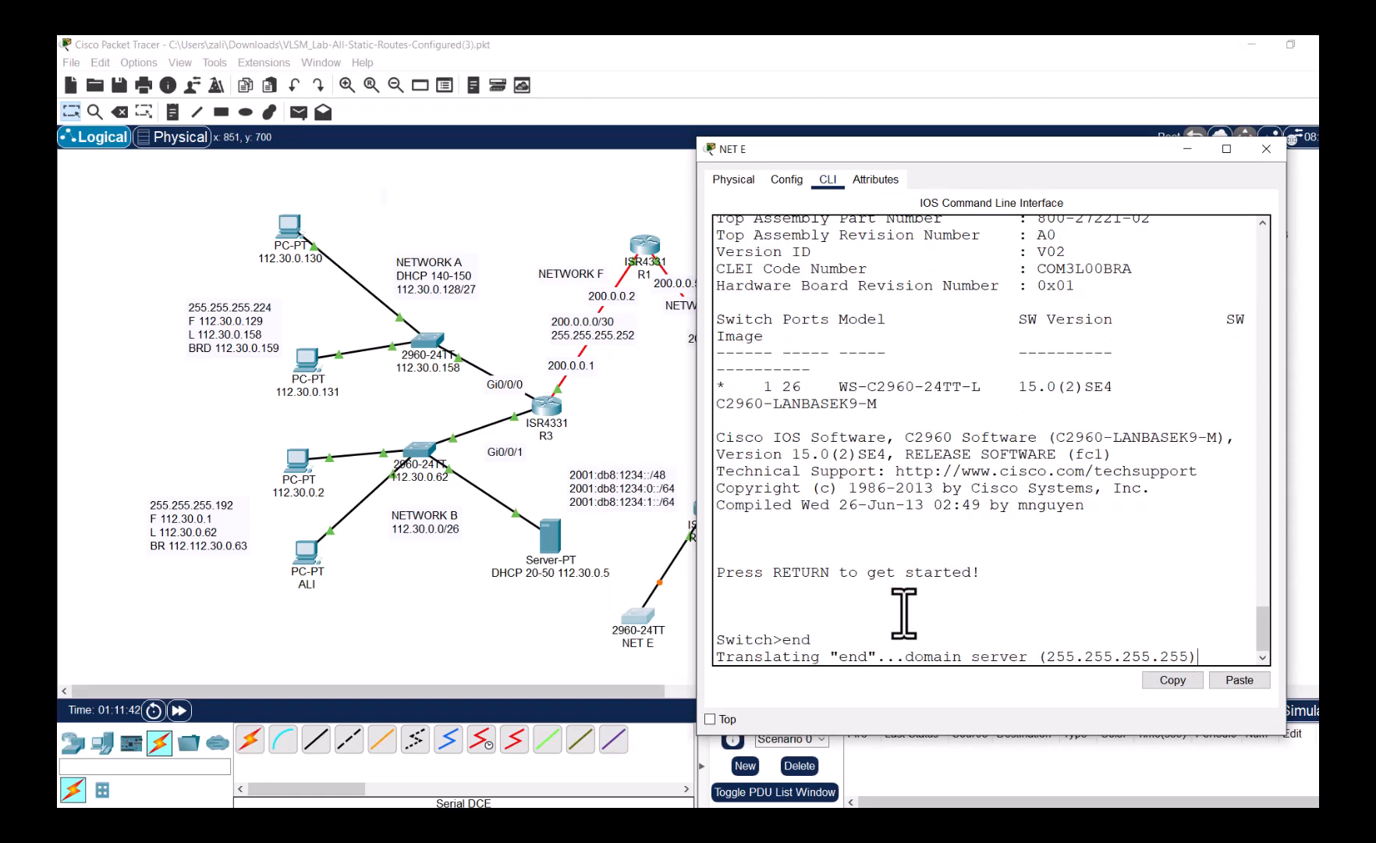
key("ctrl+shift+6")
key("Return")
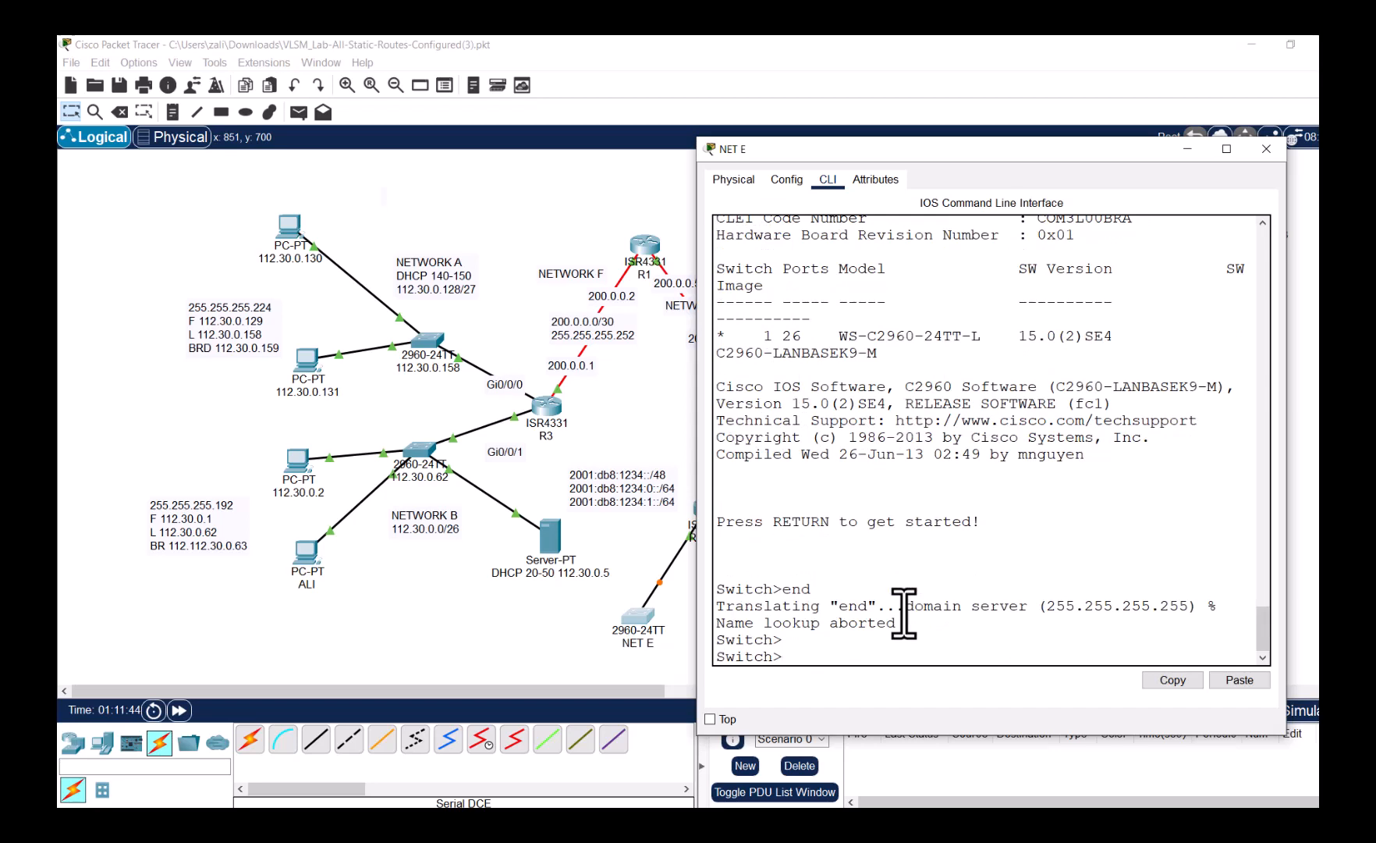
type("ena")
key("Return")
type("co")
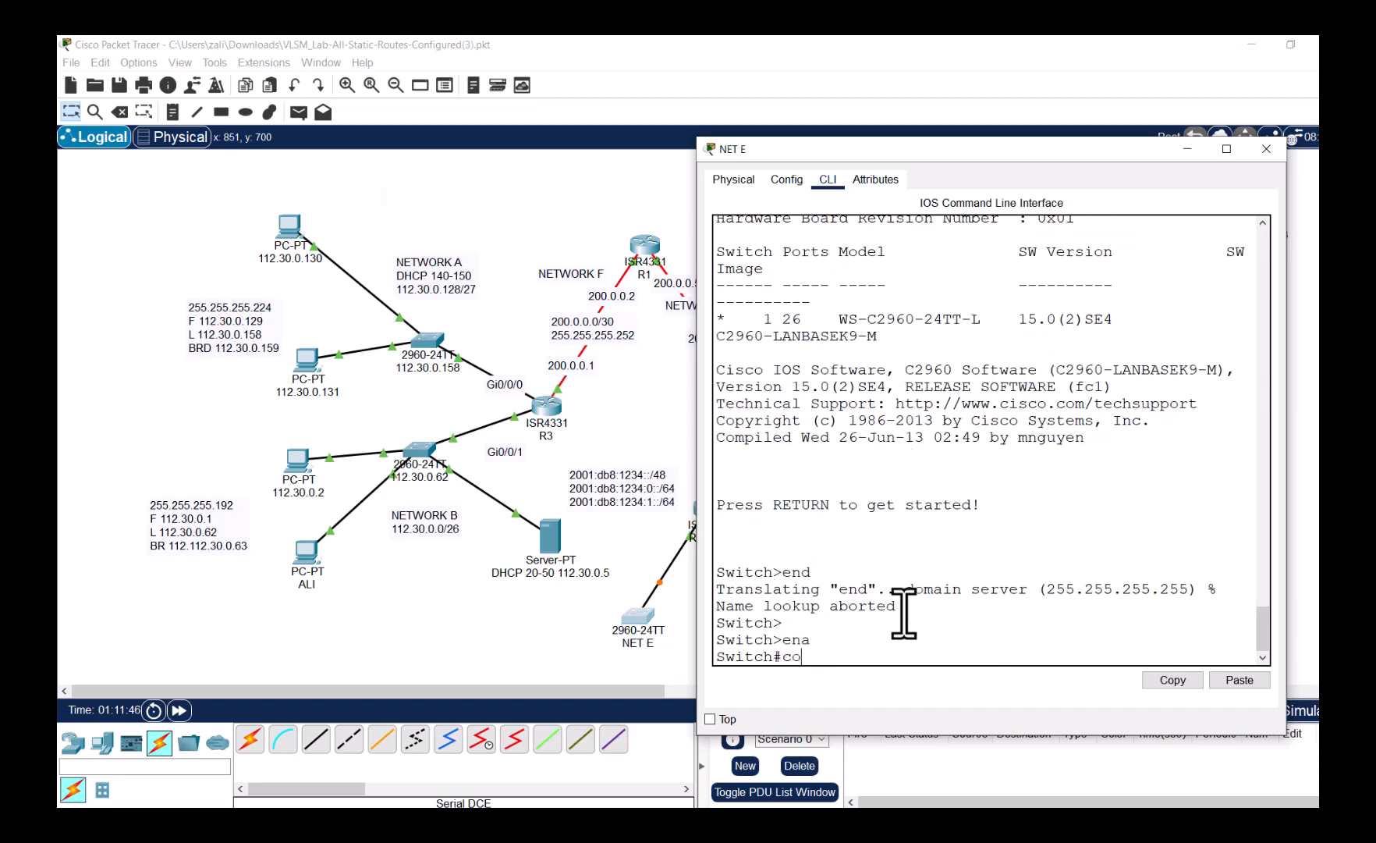
type("nf t")
key("Return")
- Assign 2001:db8:1234:0::2/64 to VLAN 1 and bring it up with no shut
type("itch(config)#i")
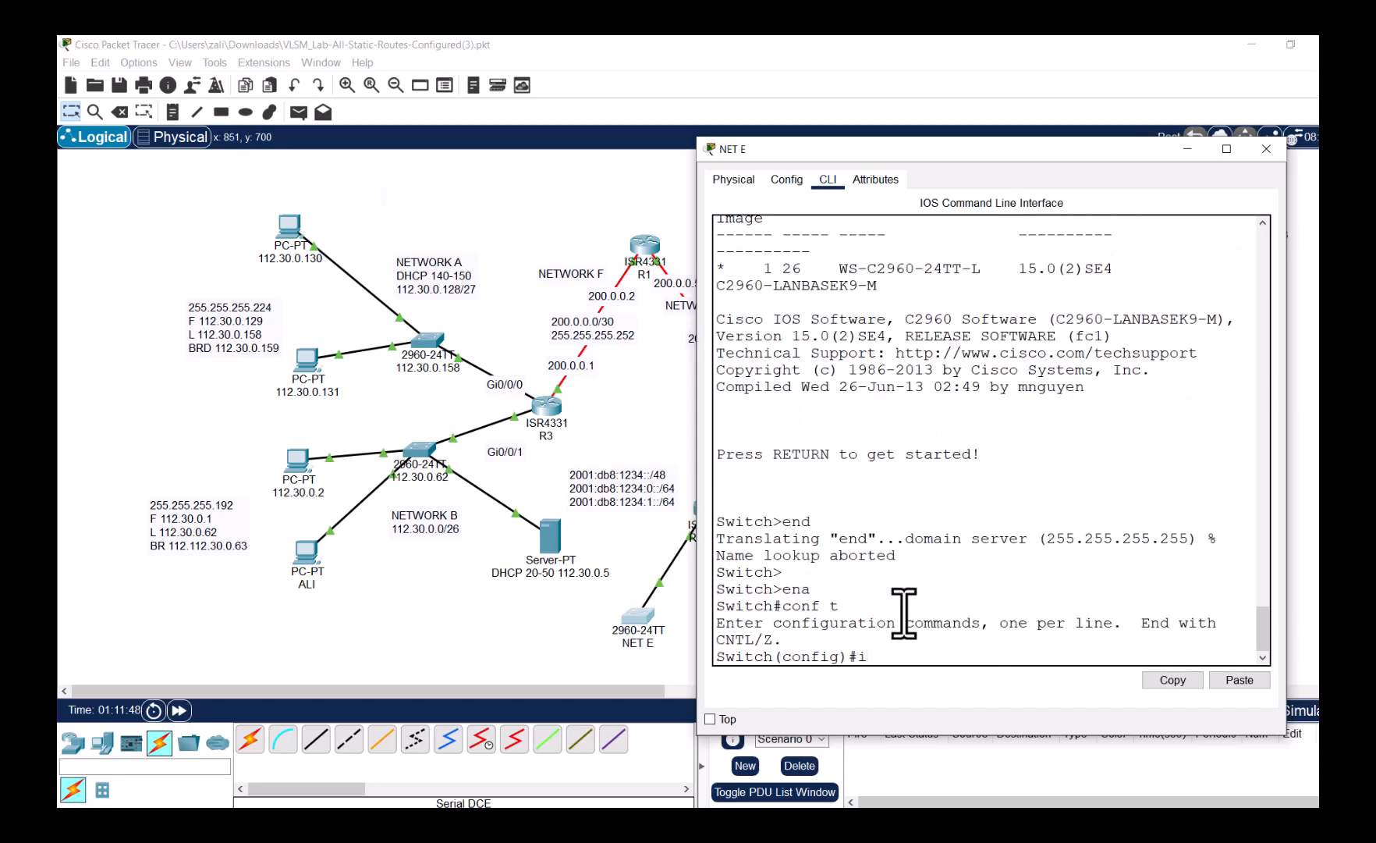
type("nt vlan 1")
key("Return")
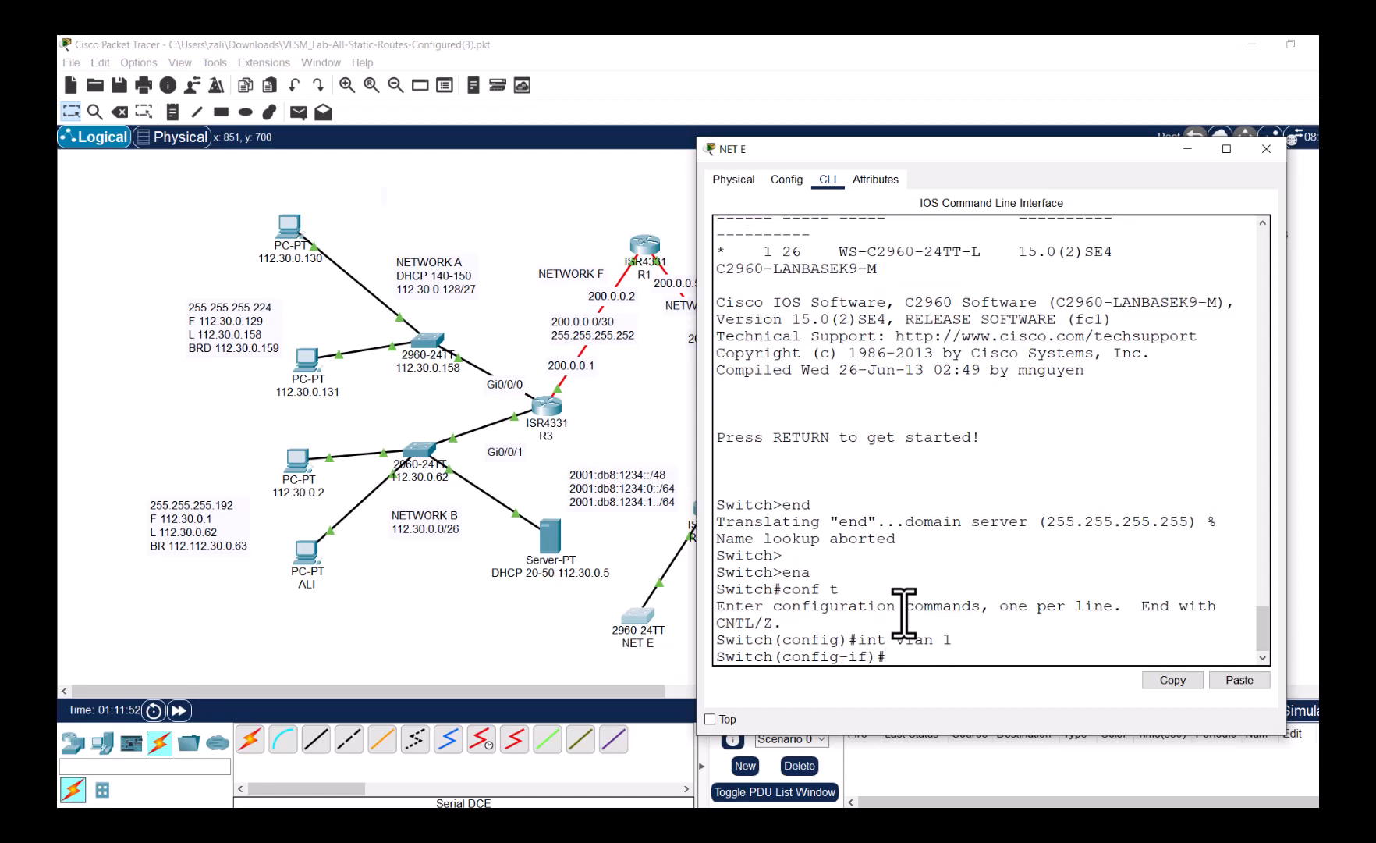
type("ipv6 address")
left_click(1249, 683)
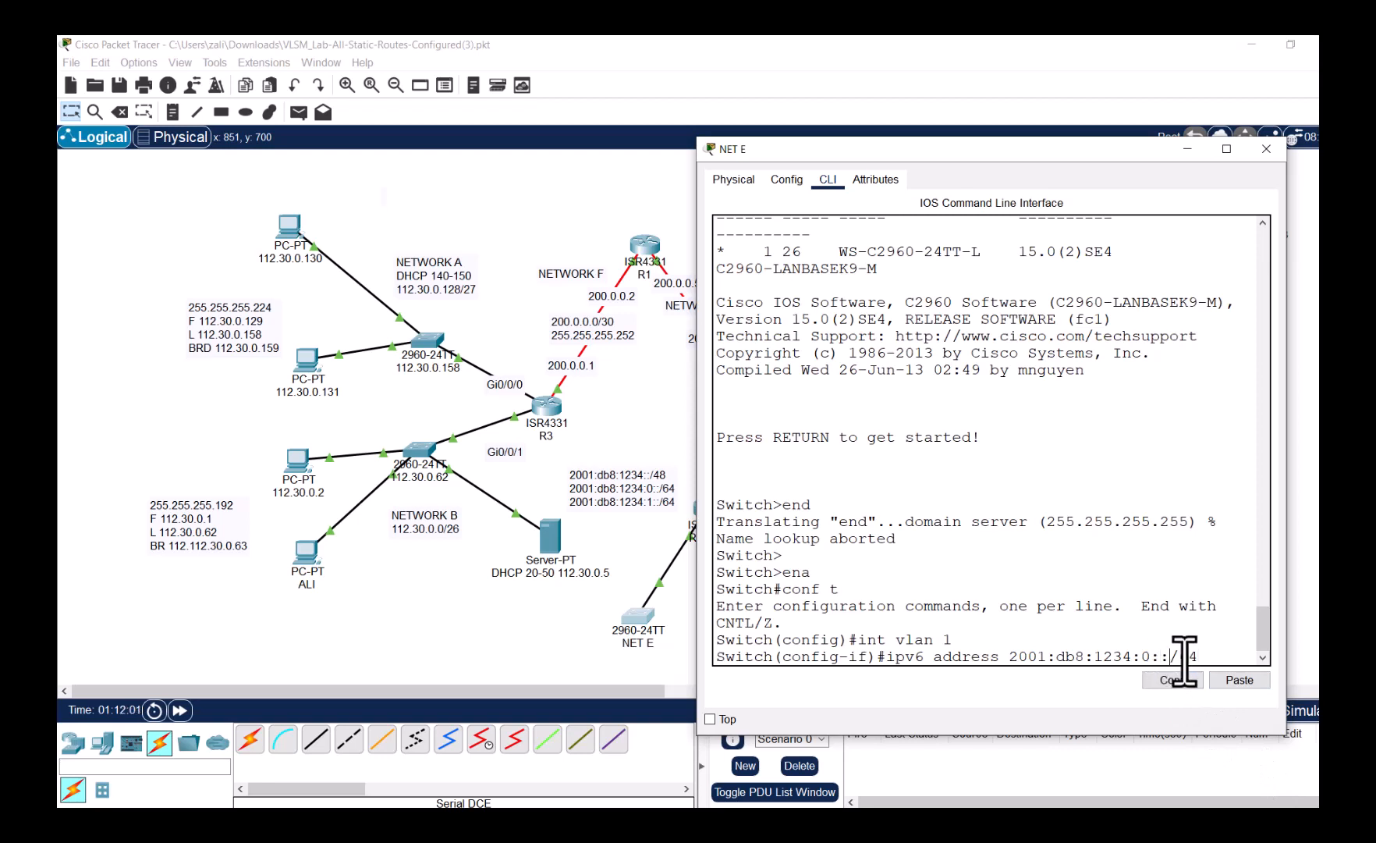
type("2")
key("BackSpace")
key("BackSpace")
type("2")
key("Return")
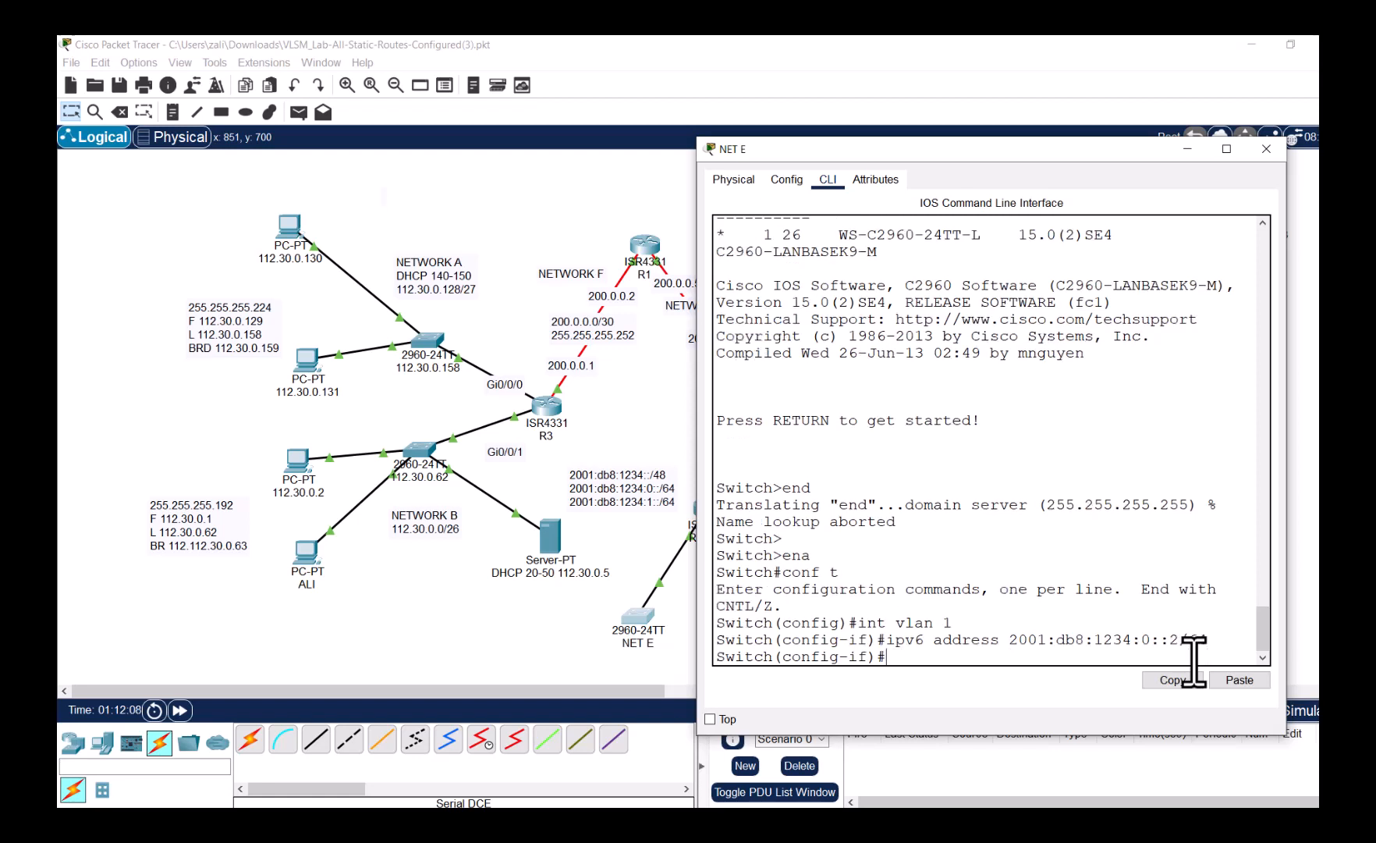
type("no shut")
key("Return")
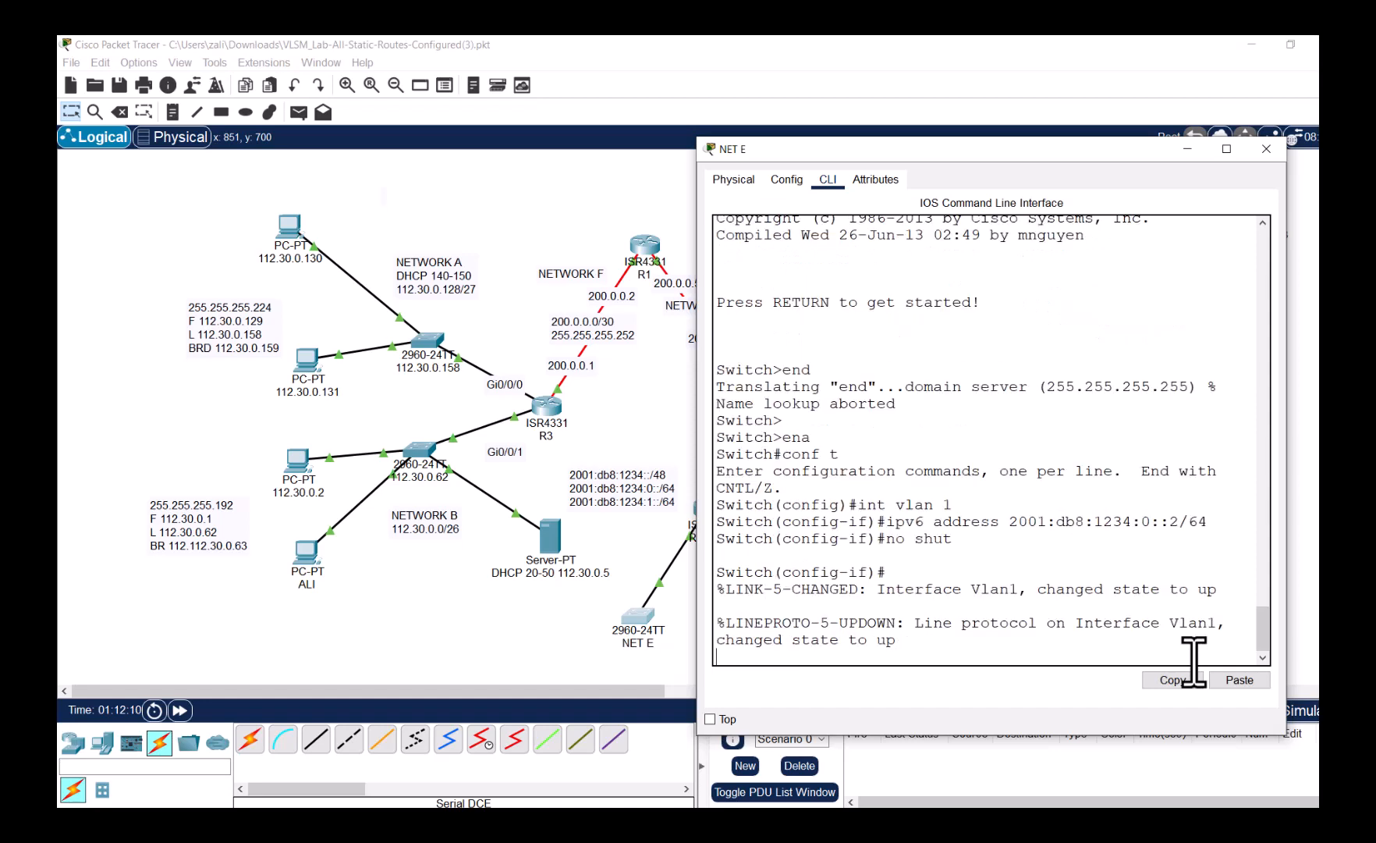
key("Return")
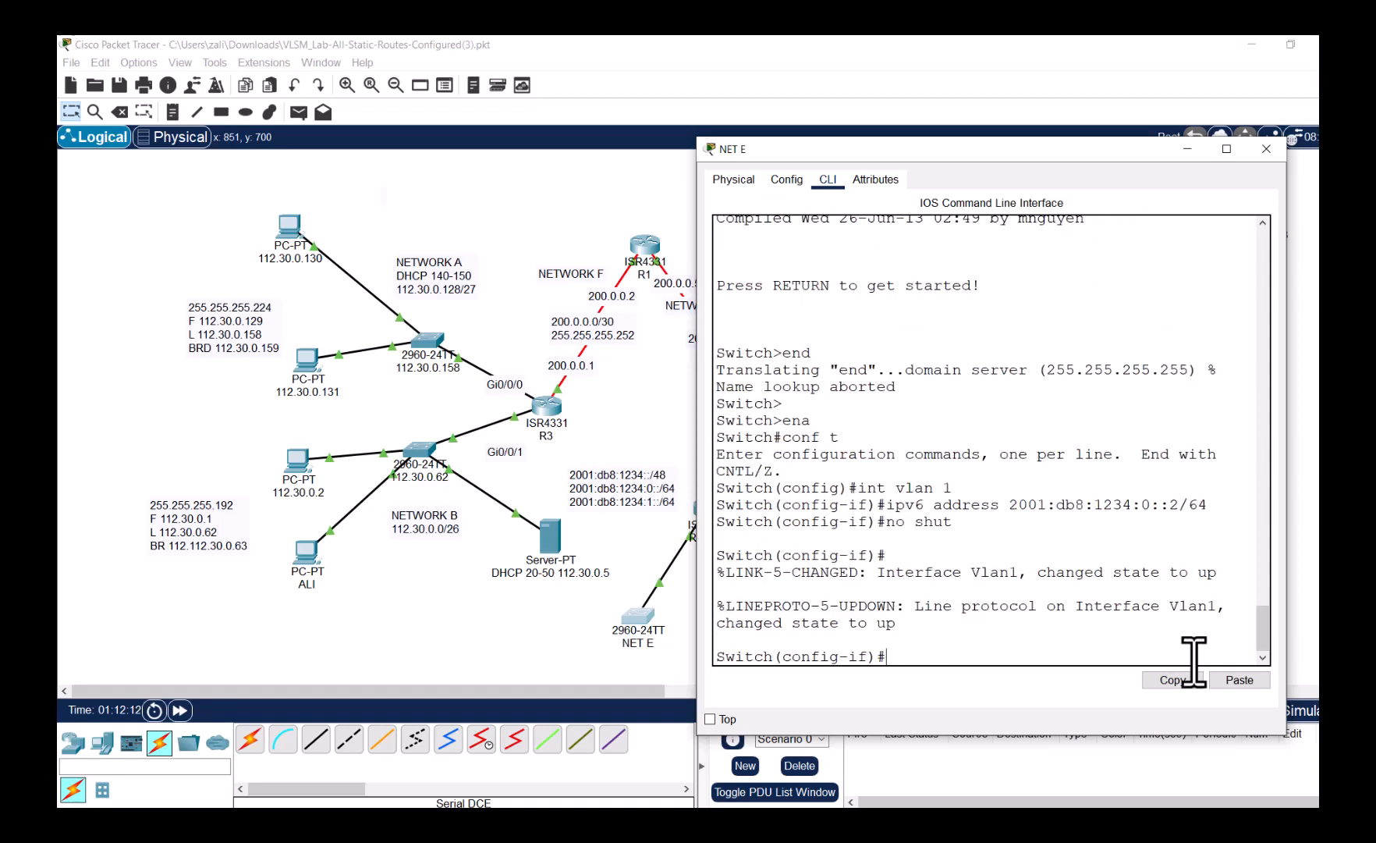
- Ping the gateway 2001:db8:1234:0::1 from NET E and confirm 100 percent success
type("end")
key("Return")
key("Return")
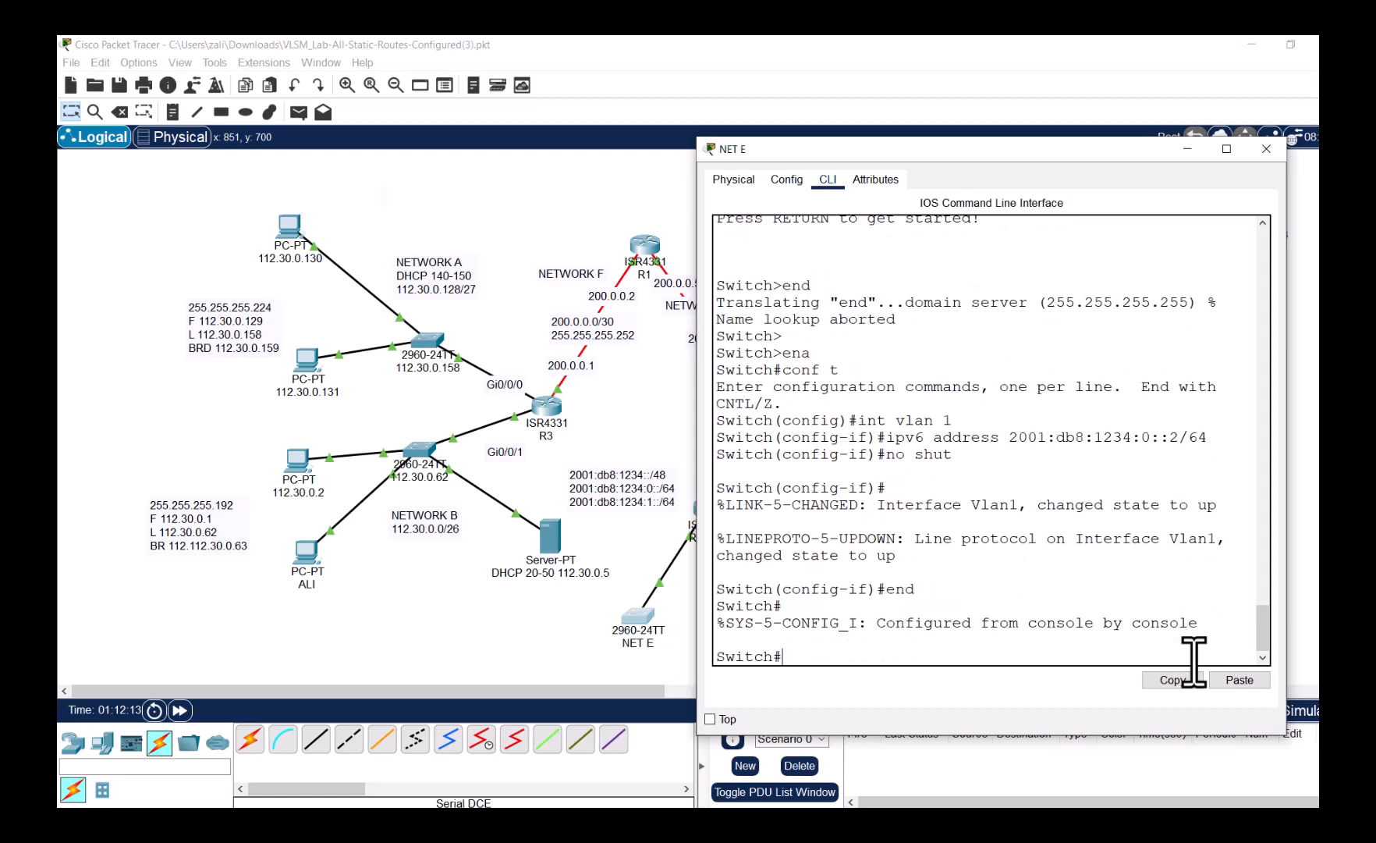
type("print")
key("BackSpace")
key("BackSpace")
key("BackSpace")
key("BackSpace")
type("ing")
left_click(1237, 680)
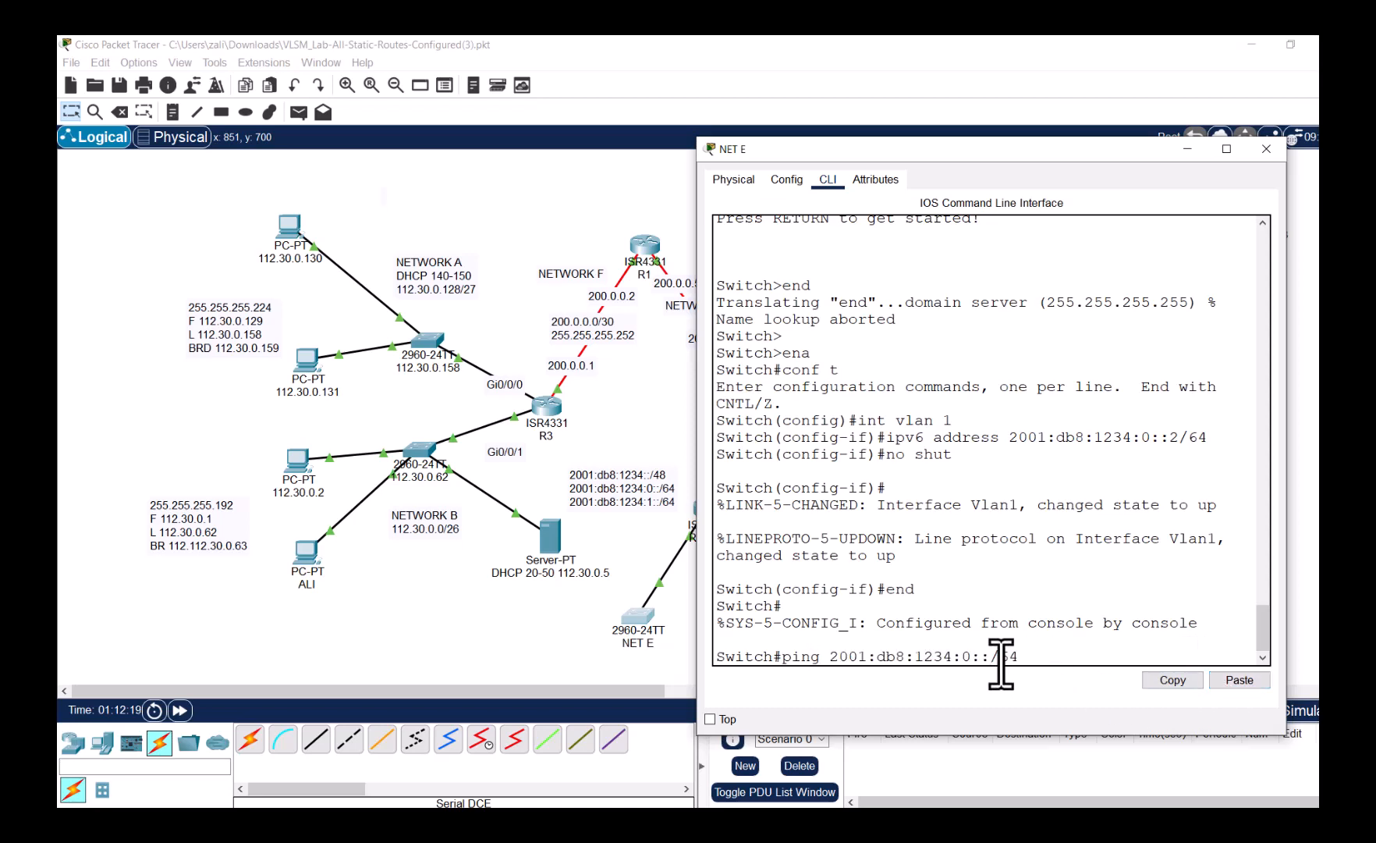
key("BackSpace")
key("BackSpace")
key("BackSpace")
type("1")
key("Return")
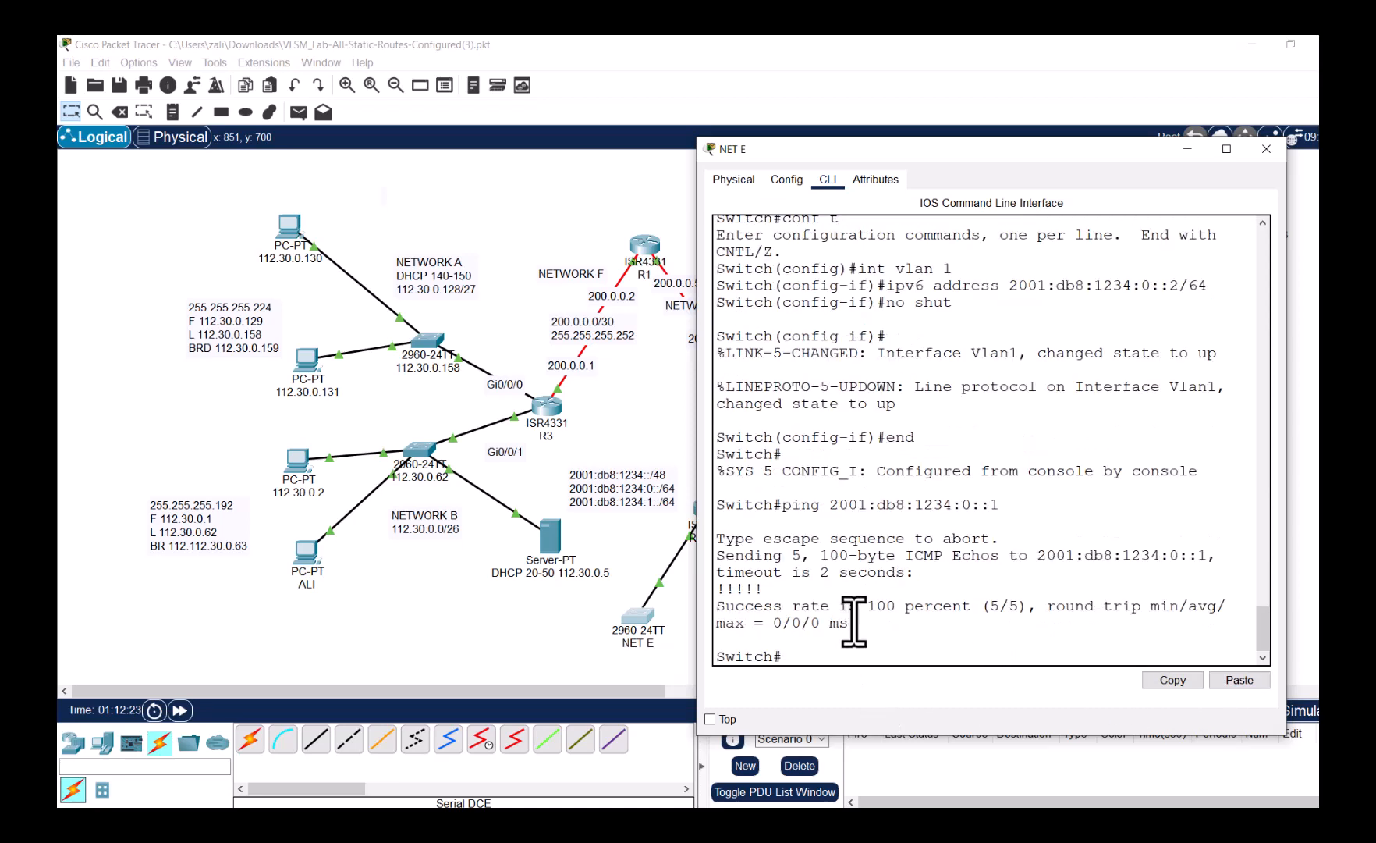
left_click_drag(863, 605, 976, 608)
left_click(582, 636)
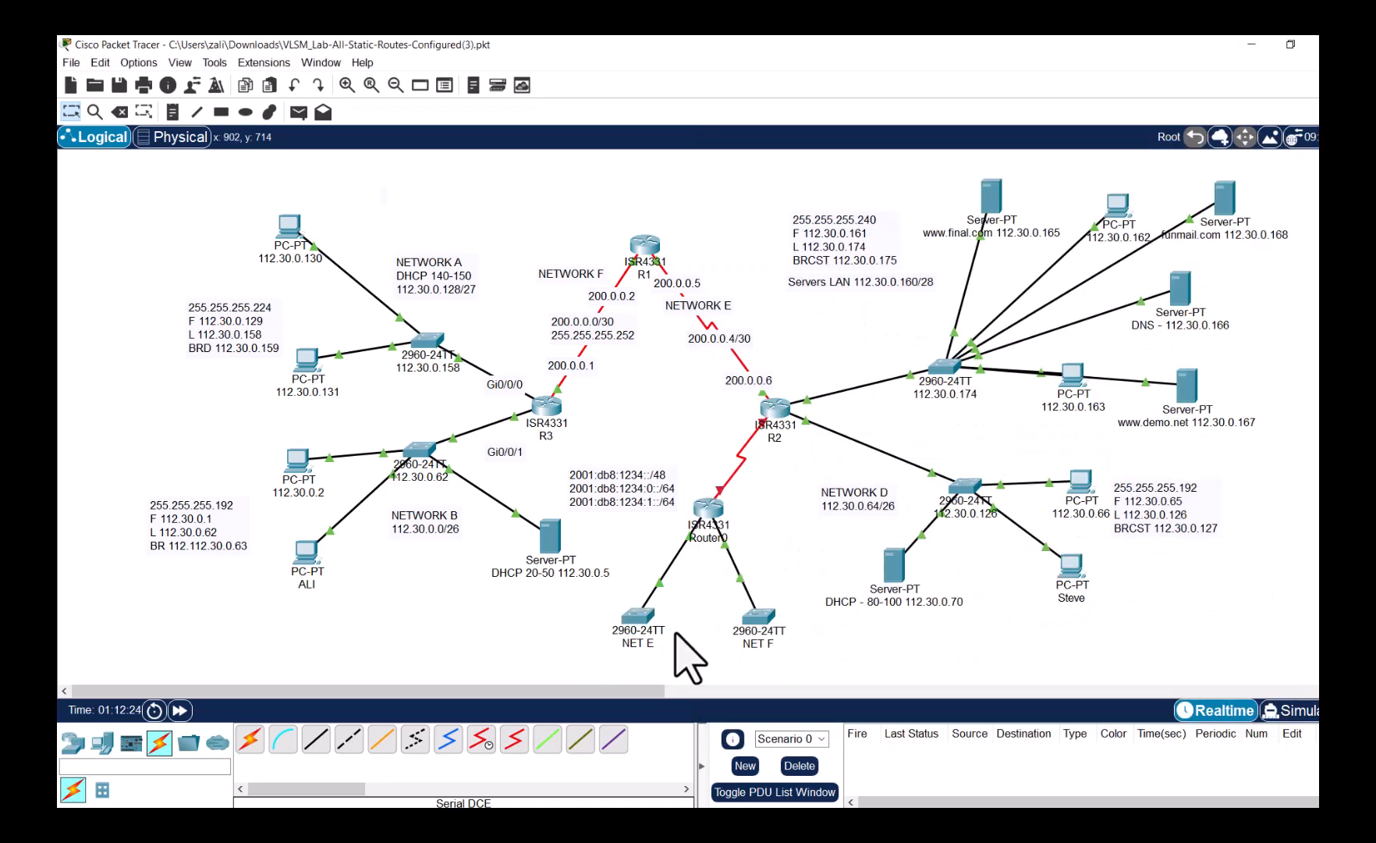
- Give NET F's VLAN 1 the IPv6 address 2001:db8:1234:1::2/64 and bring it up
left_click(755, 624)
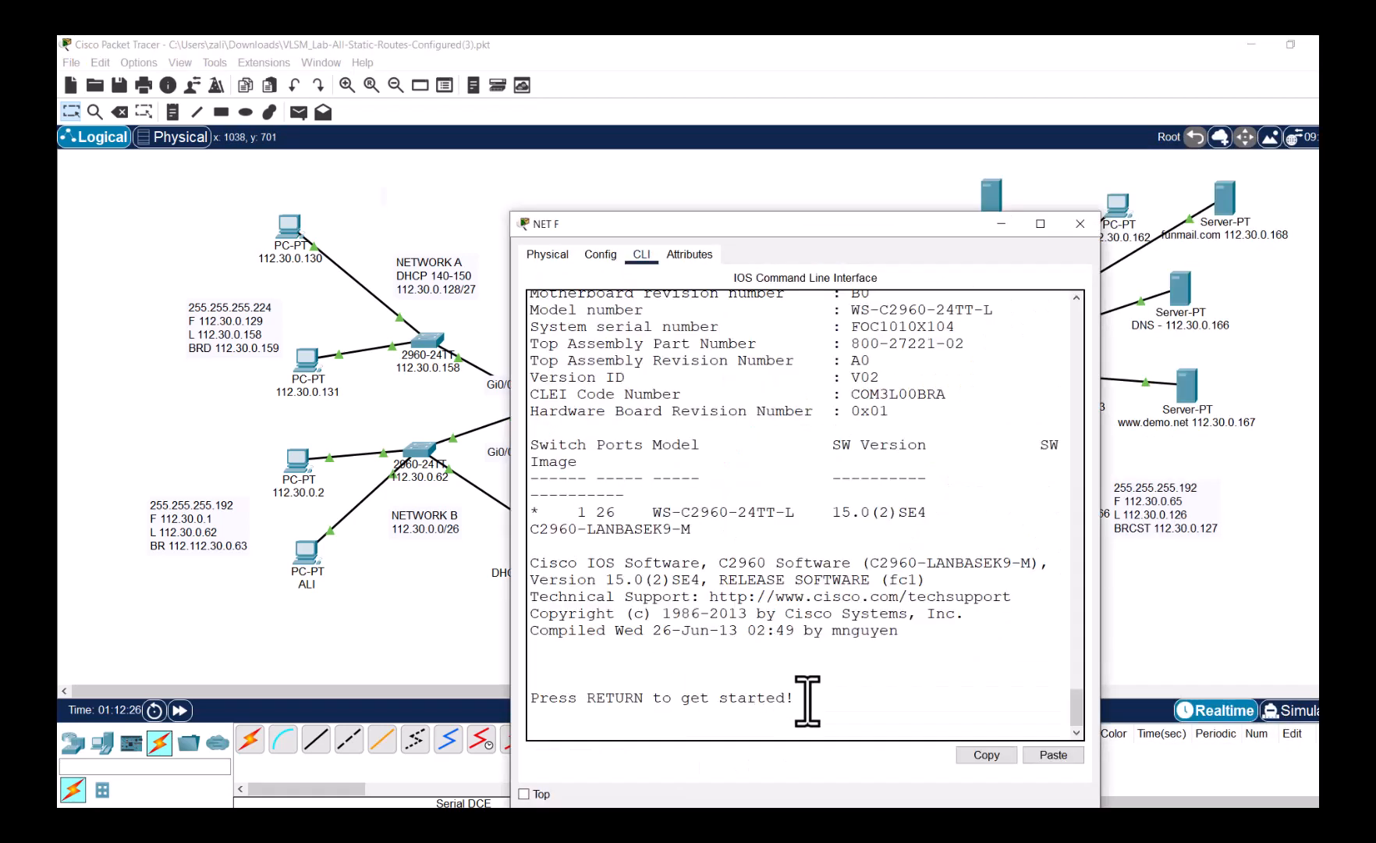
key("Return")
key("Return")
type("ena")
key("Return")
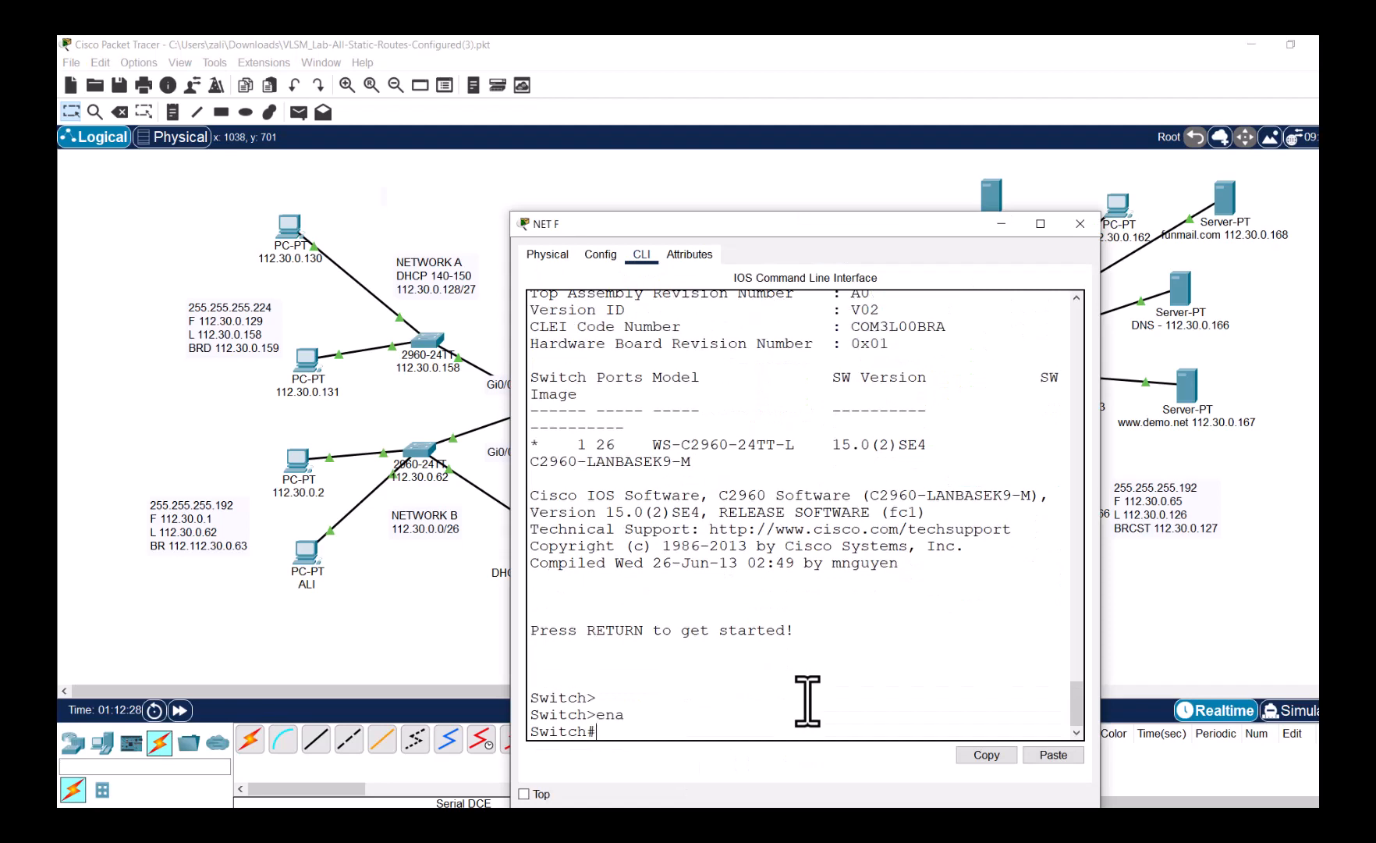
type("conf t")
key("Return")
type("int vlan 1")
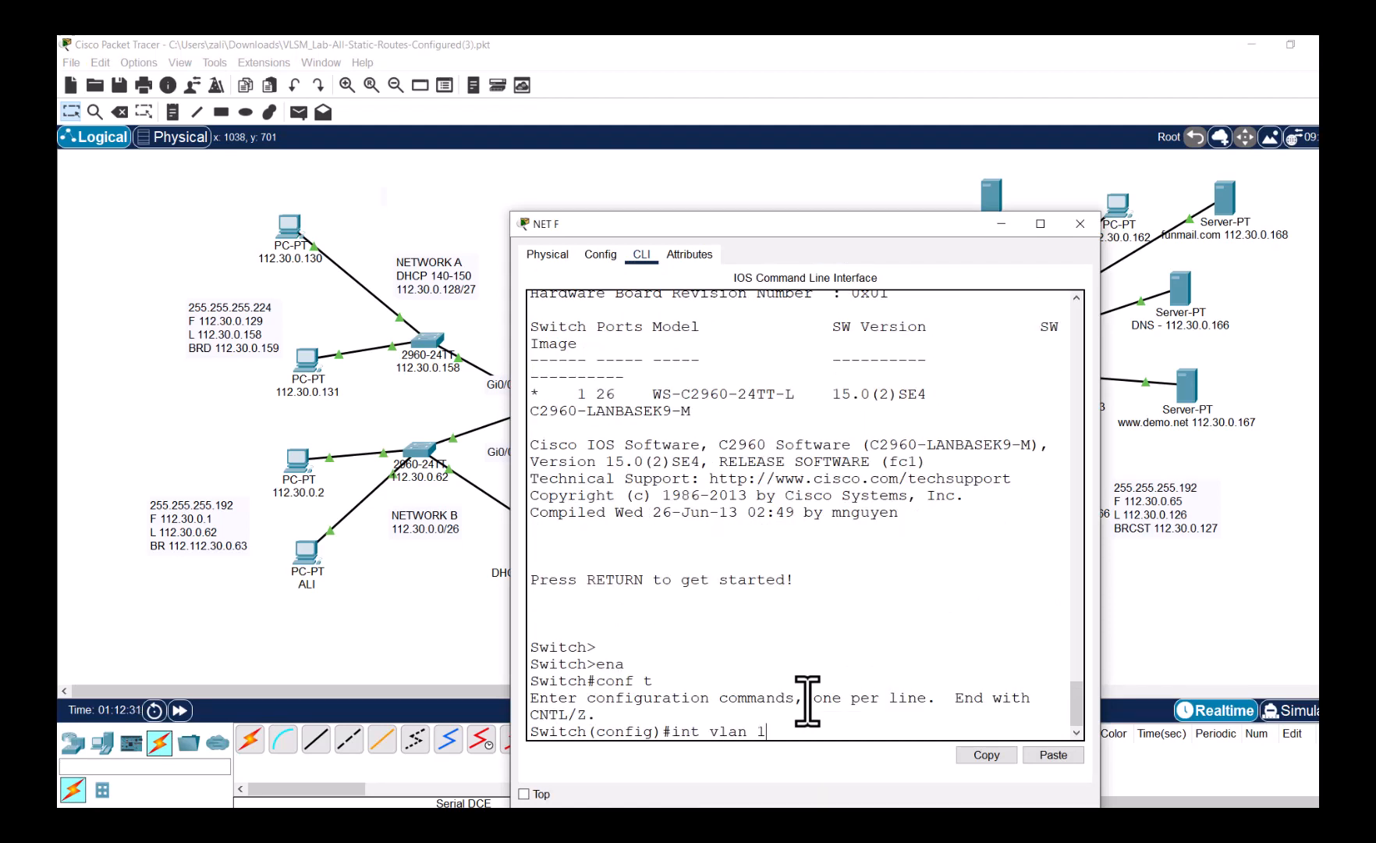
key("Return")
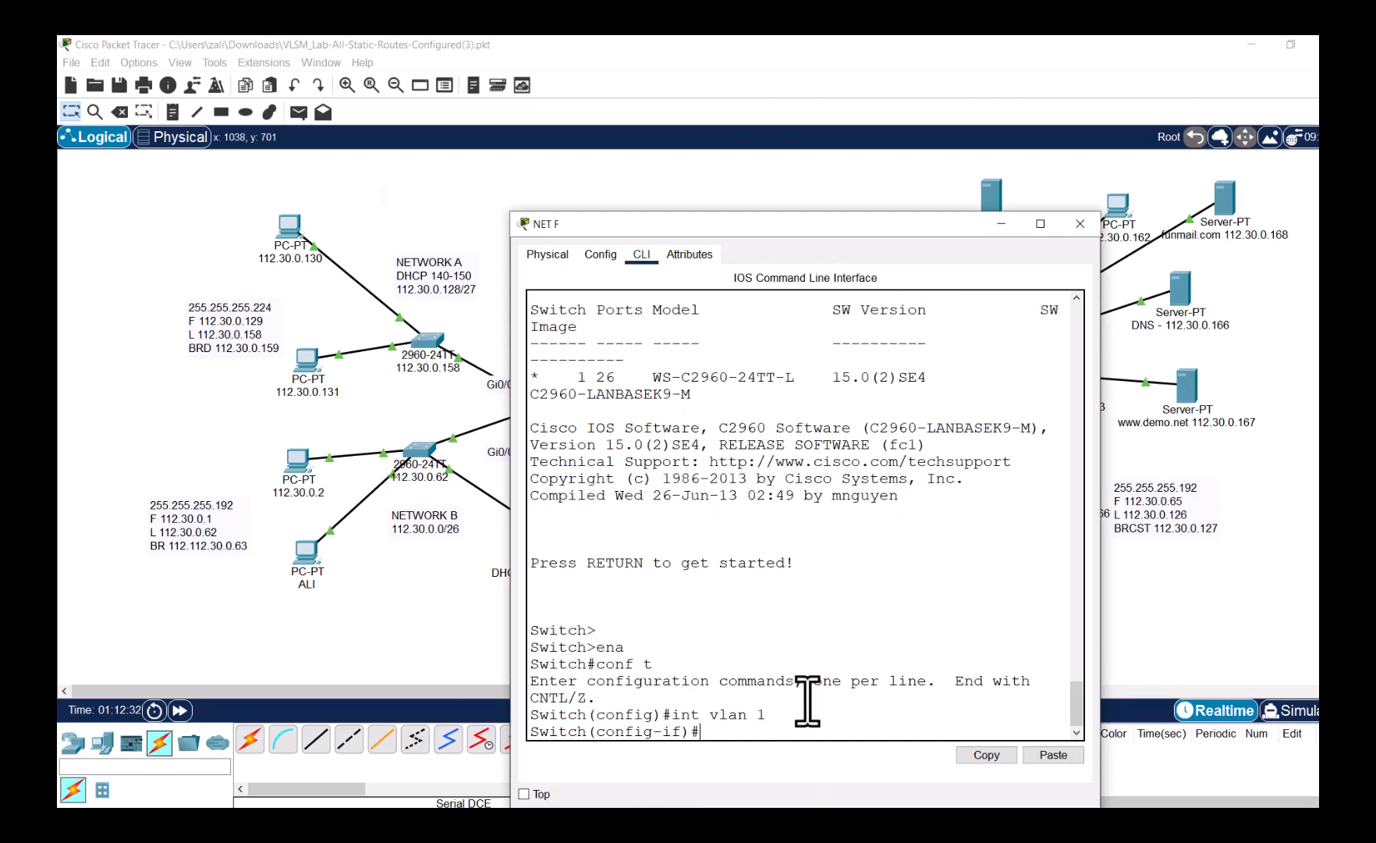
type("ipv6 address")
left_click(1052, 754)
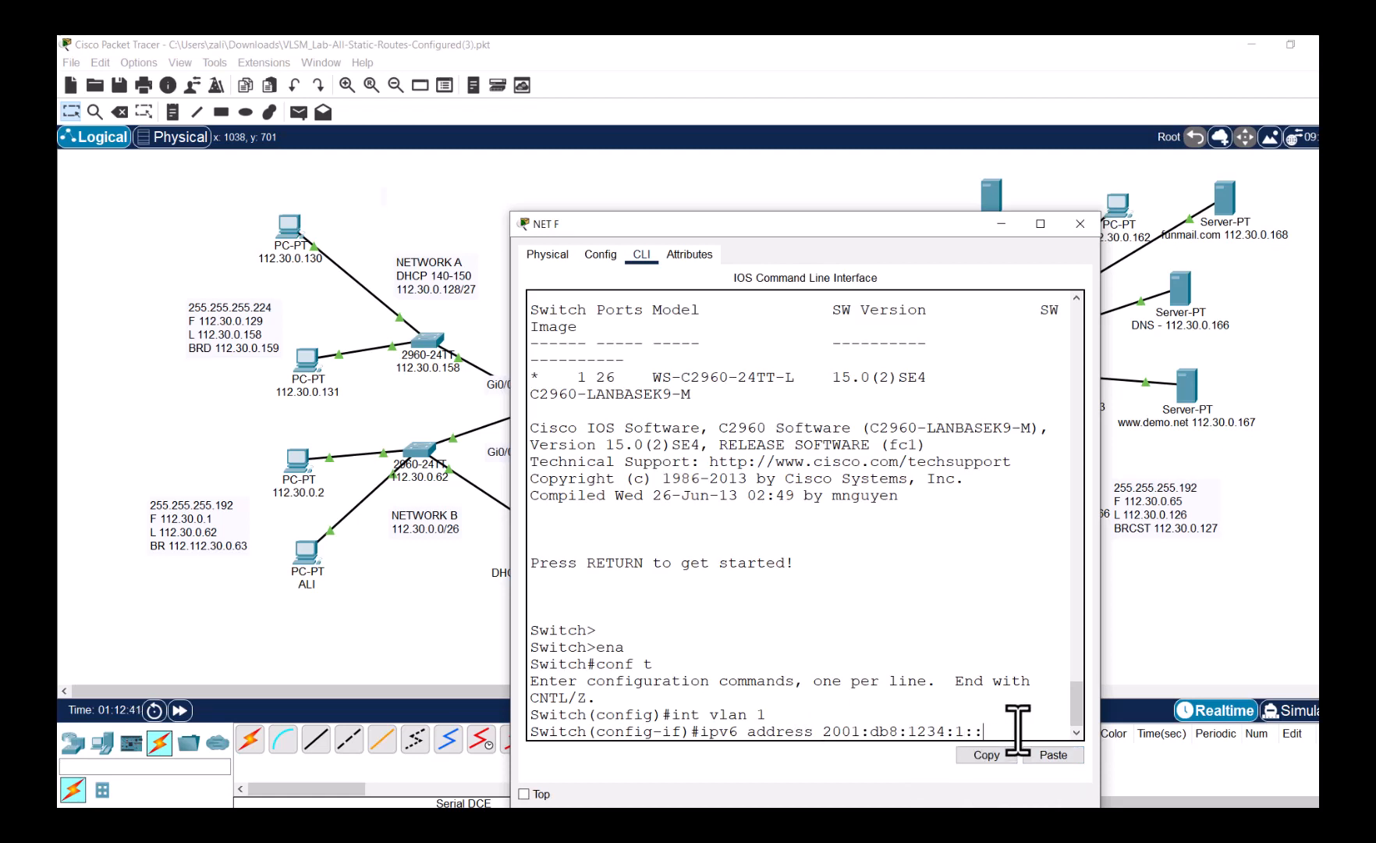
key("Return")
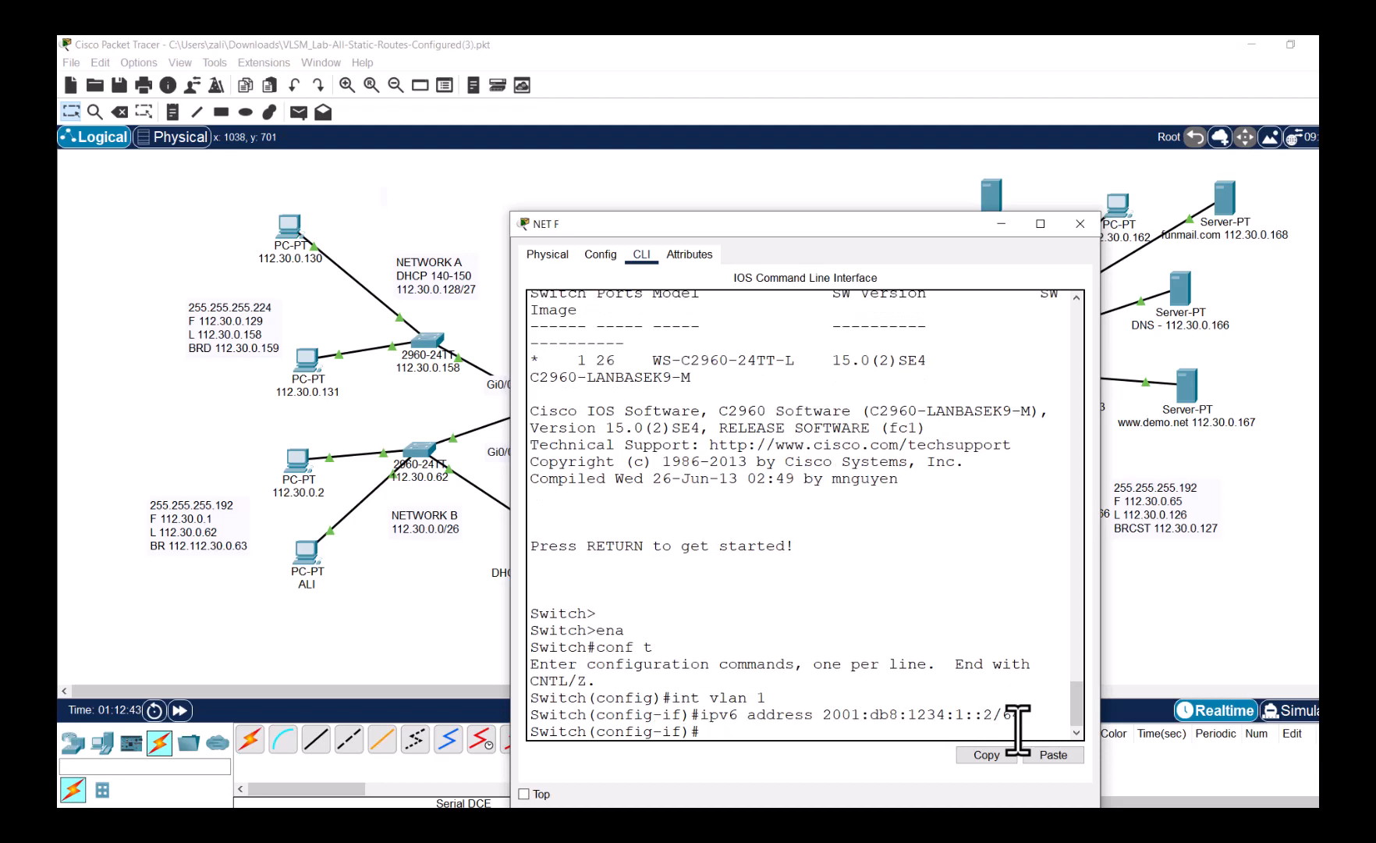
key("Return")
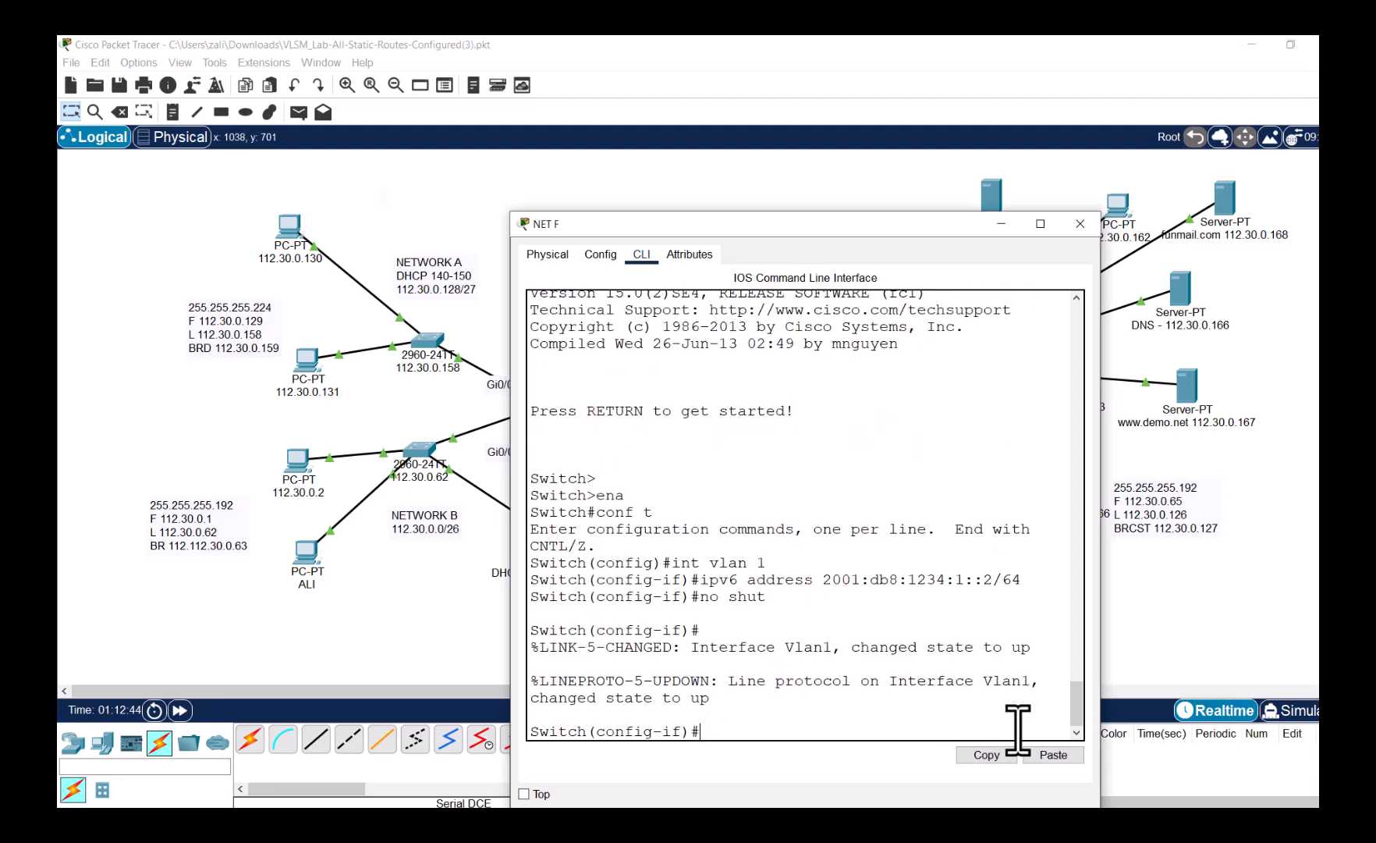
type("end")
key("Return")
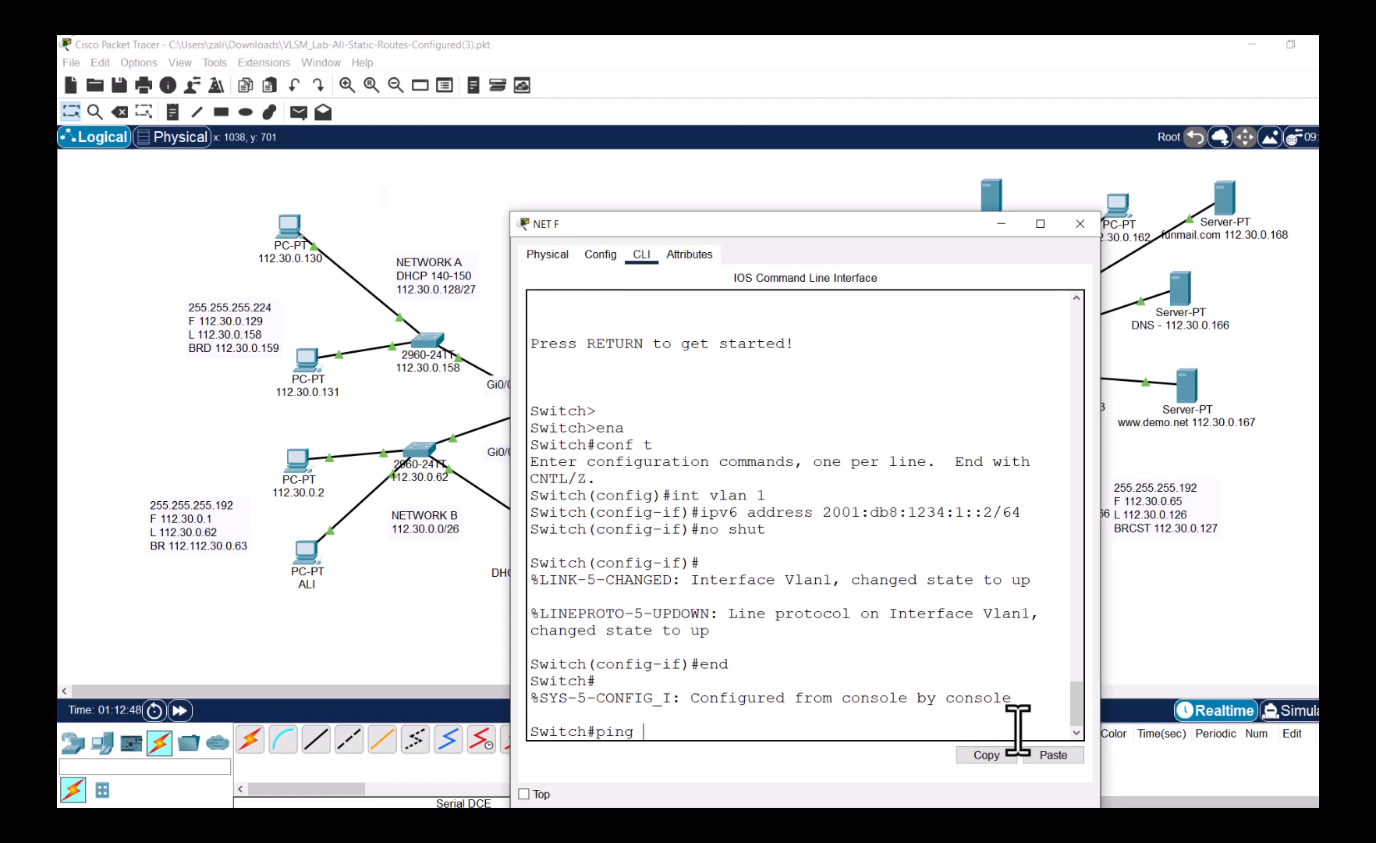
- Ping 2001:db8:1234:1::1 from NET F and close the switch window
type("ping")
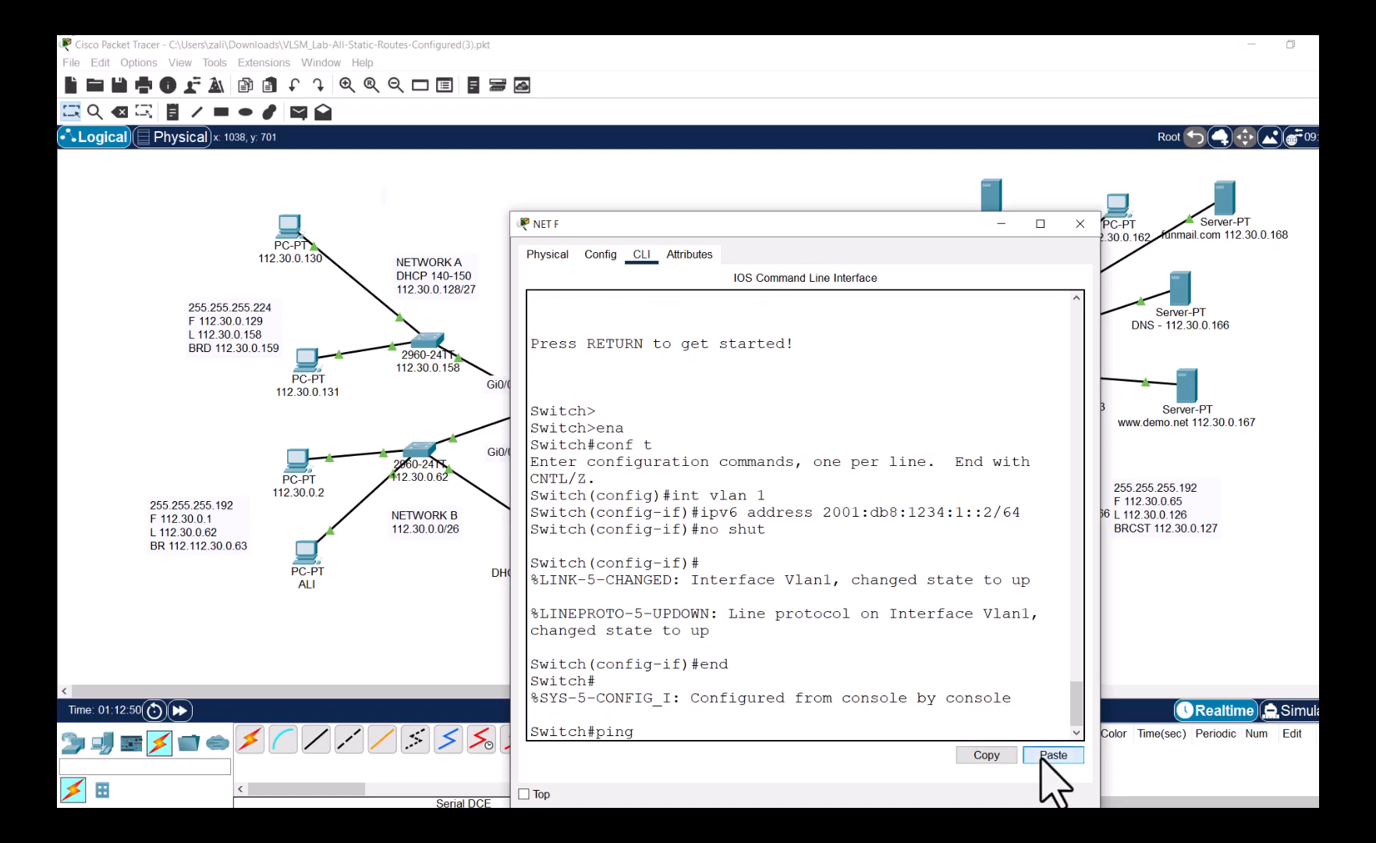
left_click(1050, 753)
key("Return")
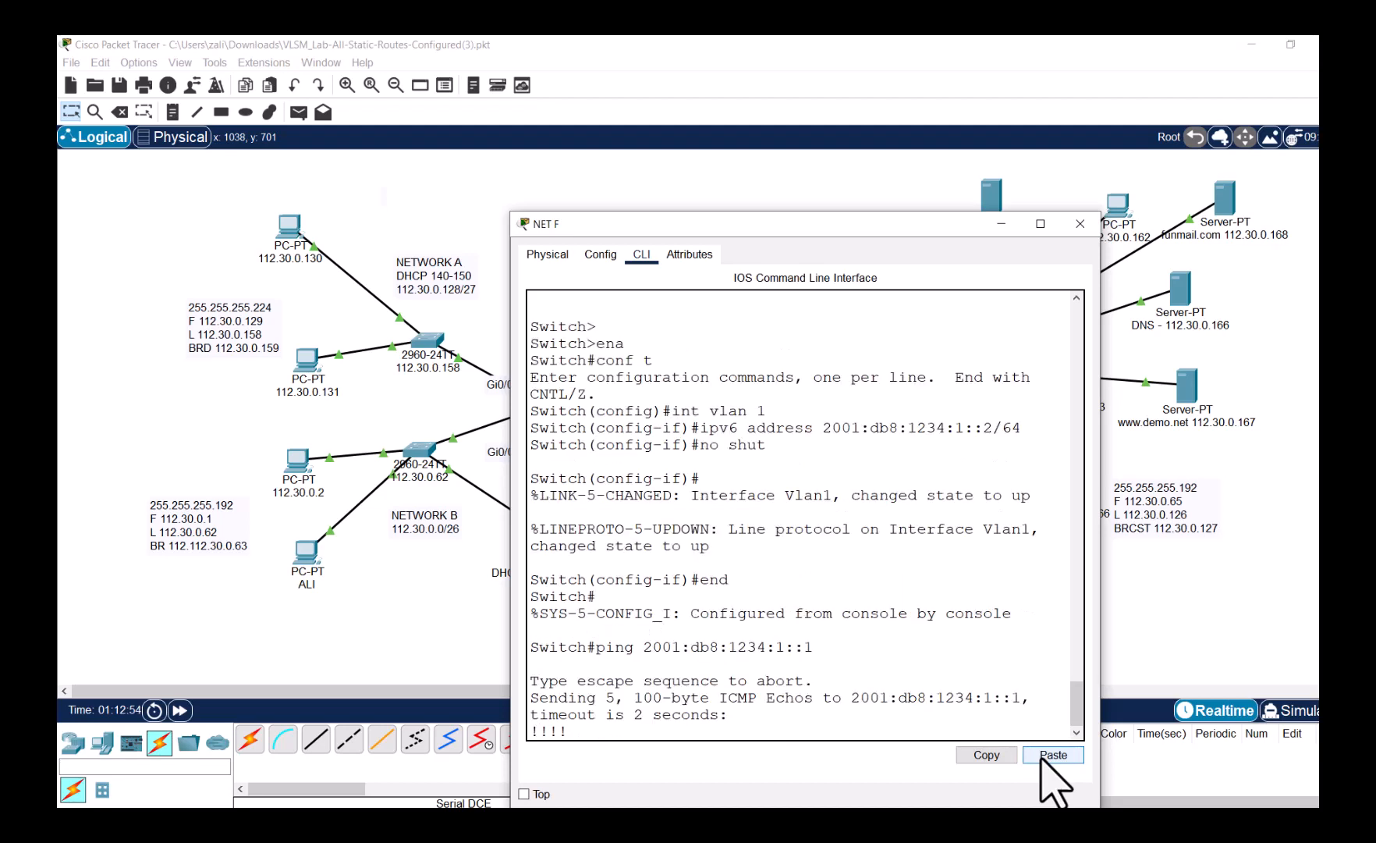
left_click(1080, 224)
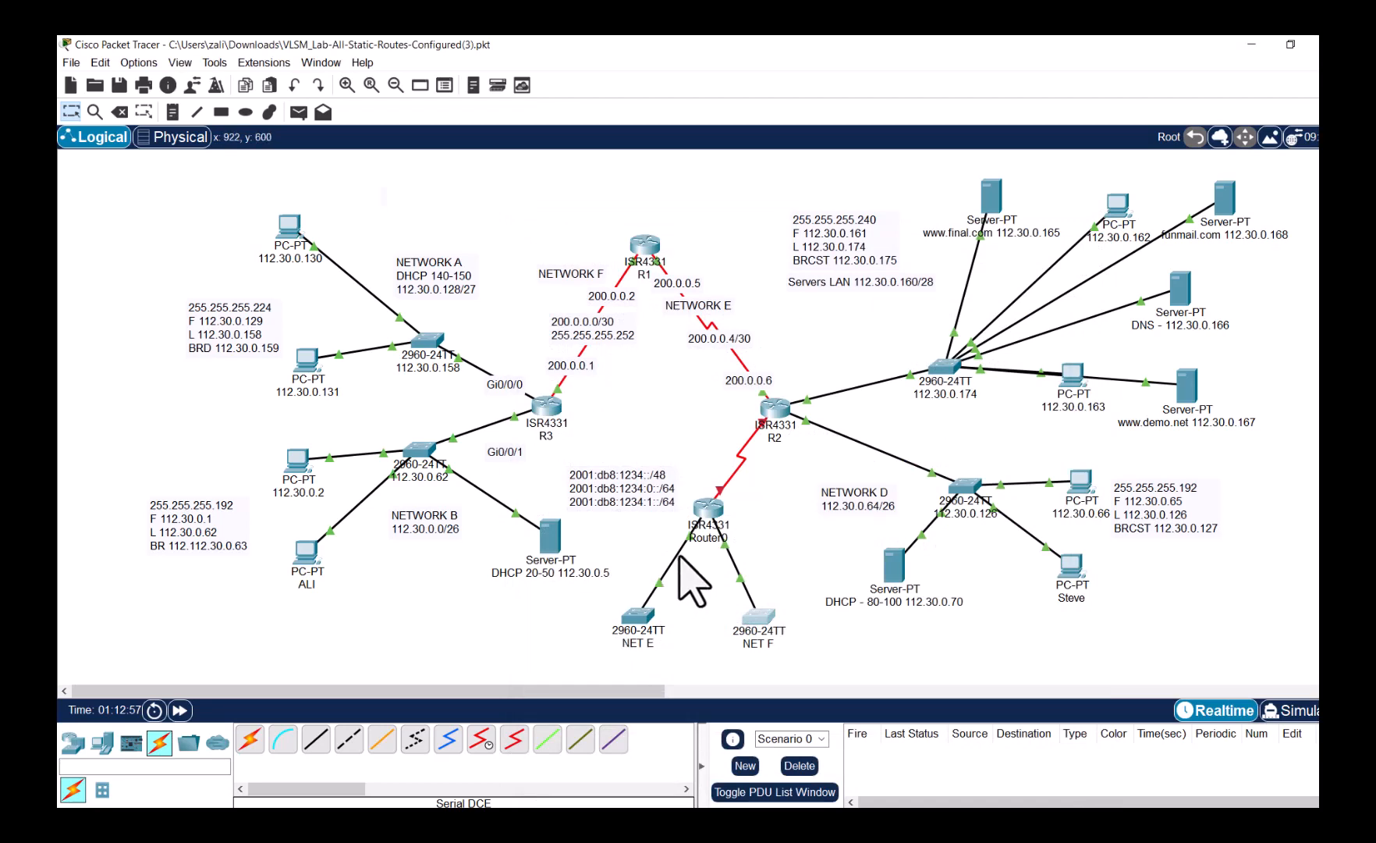
- Place PC0 below switch NET E and PC1 below switch NET F
scroll(693, 580, "down", 3)
scroll(550, 460, "up", 1)
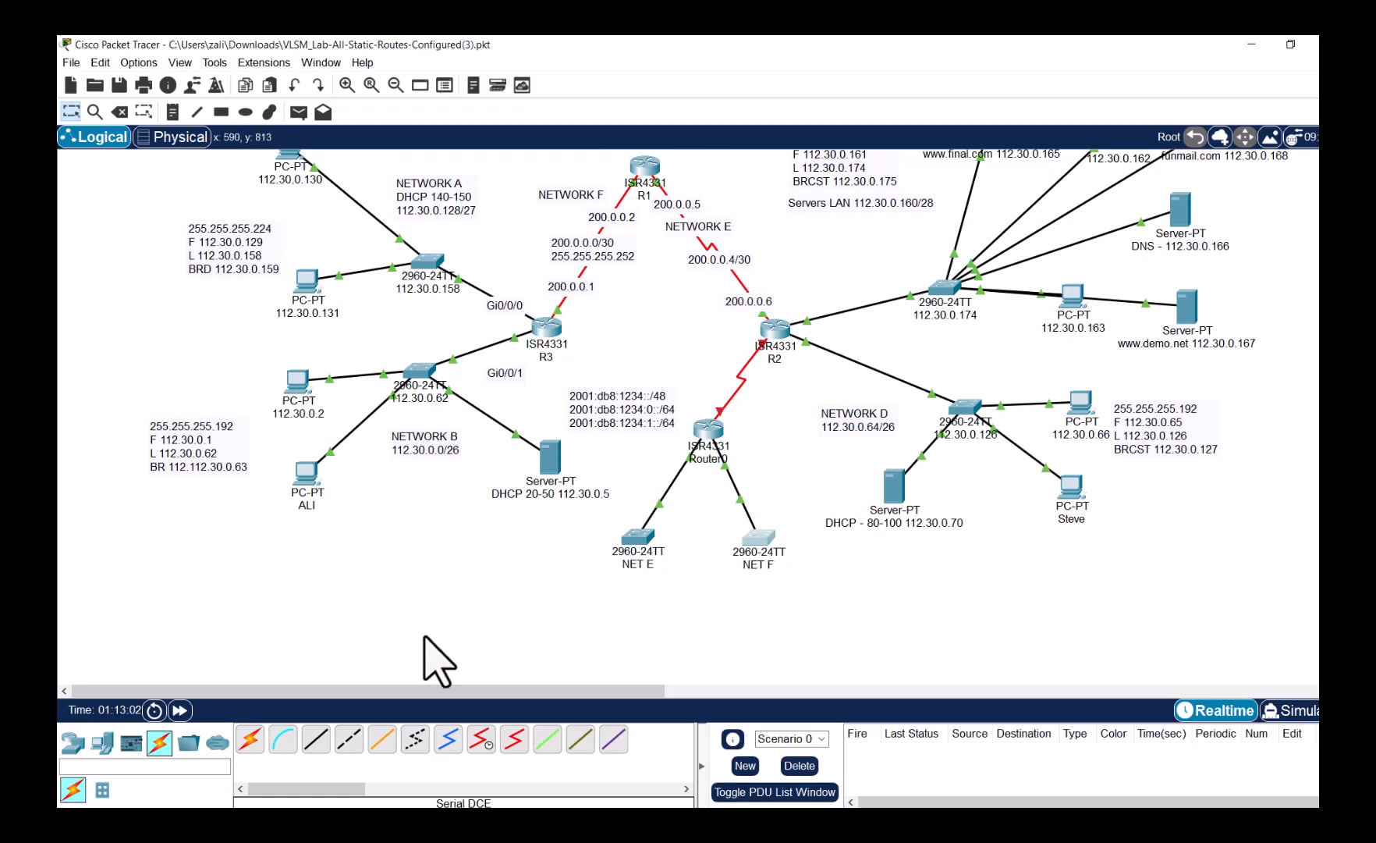
left_click(102, 741)
left_click_drag(250, 737, 440, 661)
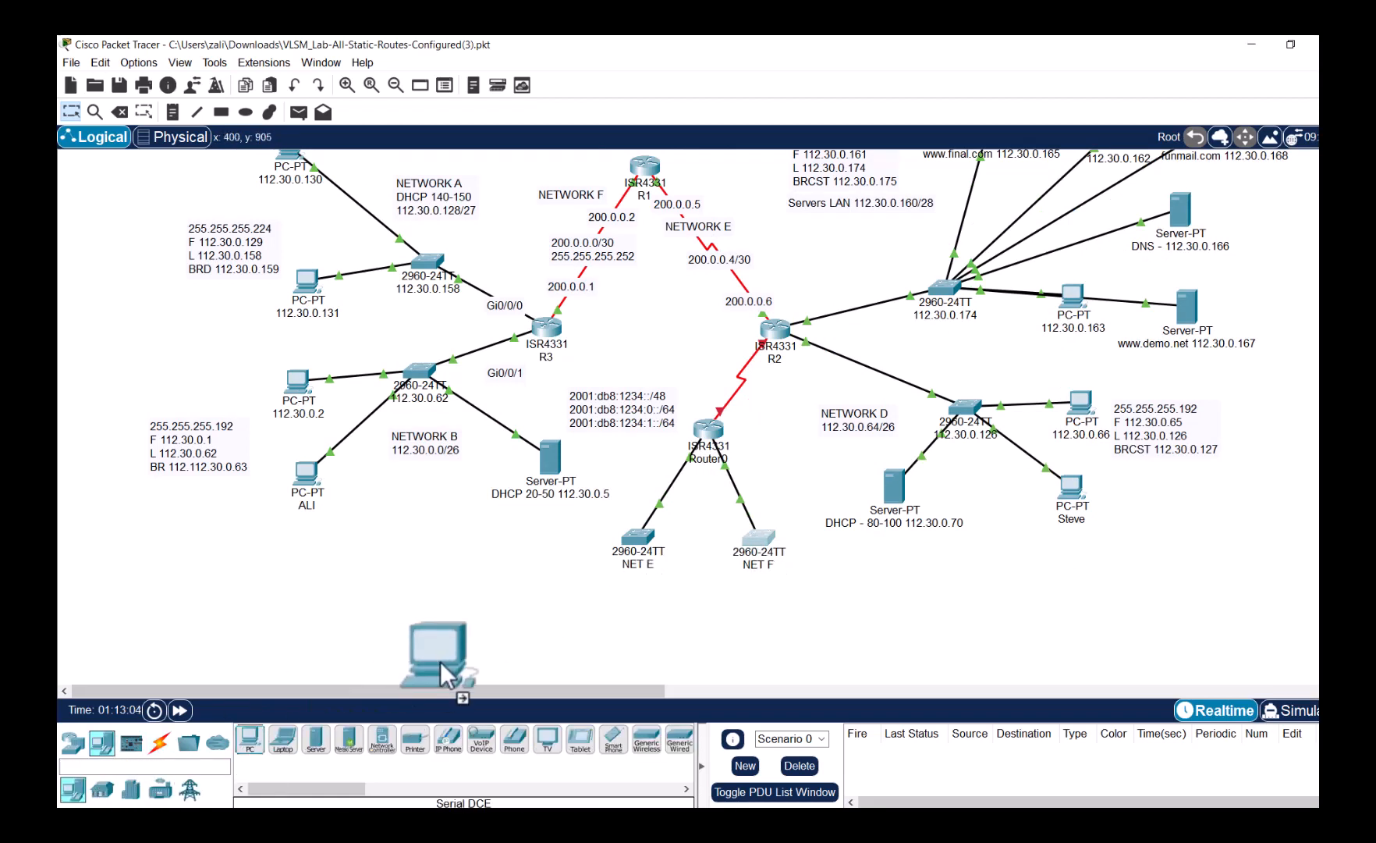
left_click_drag(595, 613, 595, 612)
left_click_drag(249, 741, 780, 624)
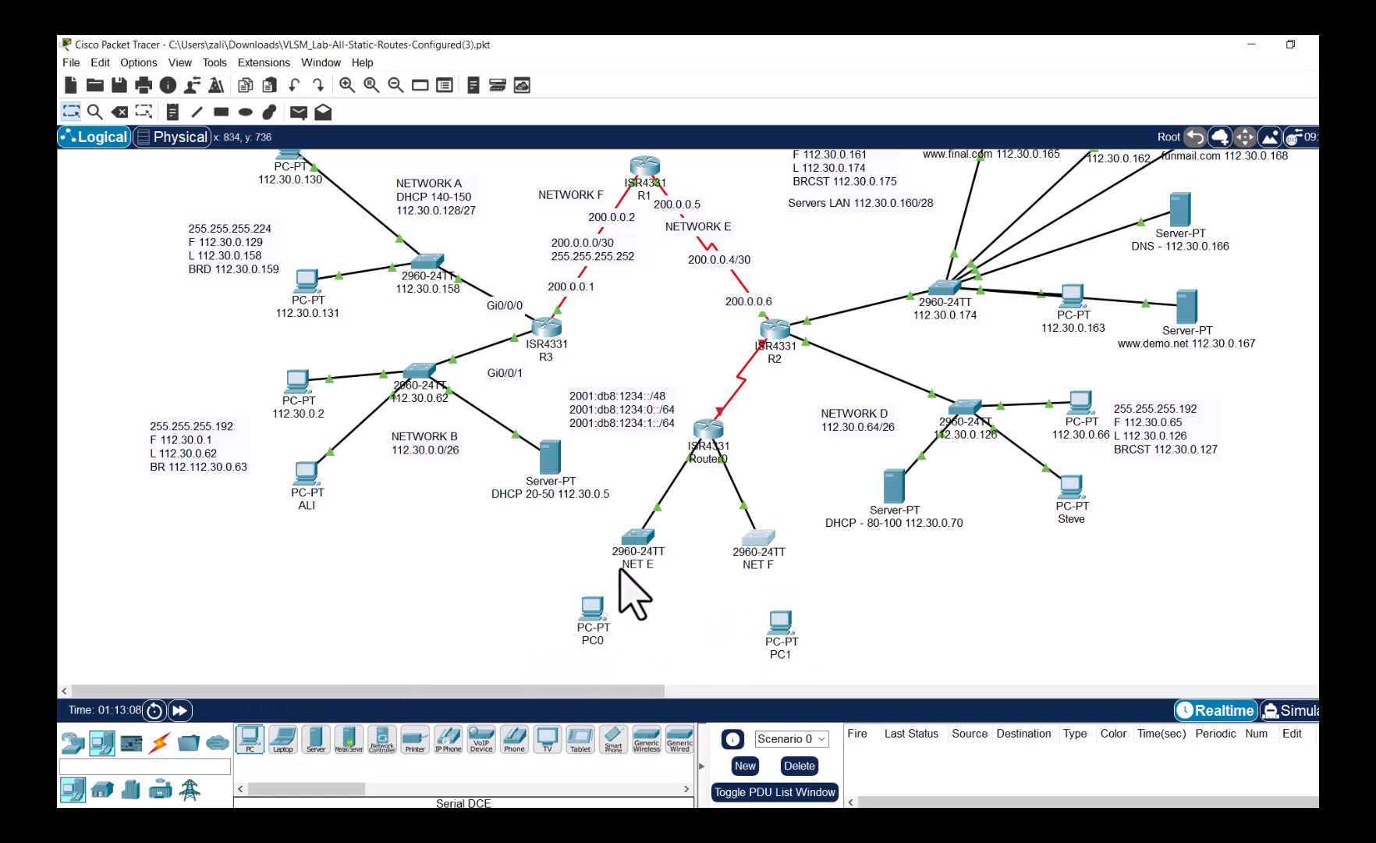
- Cable PC0's Ethernet port to a NET E FastEthernet port with a copper straight-through cable
left_click(160, 741)
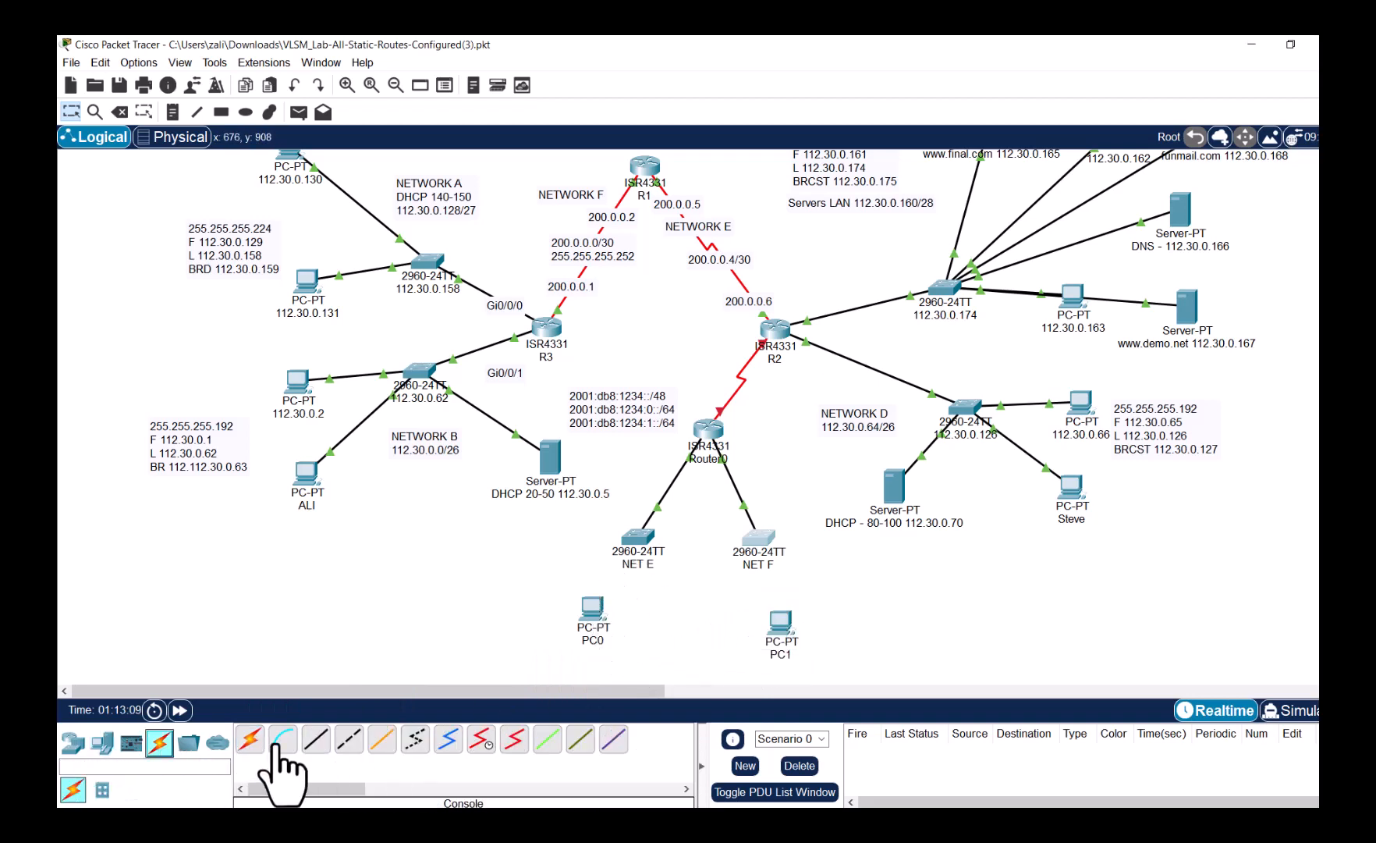
left_click(316, 738)
left_click(593, 620)
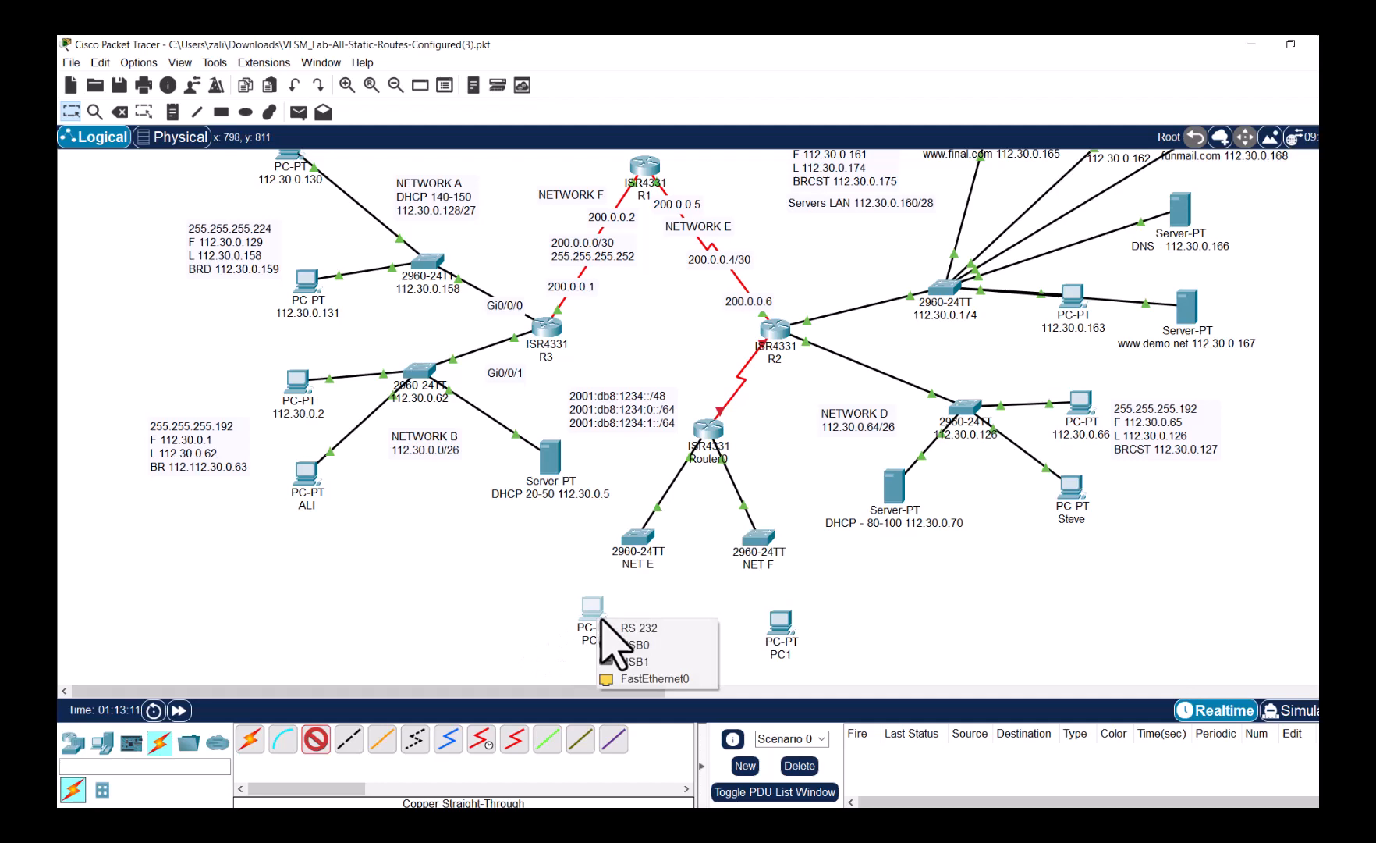
left_click(632, 675)
left_click(640, 538)
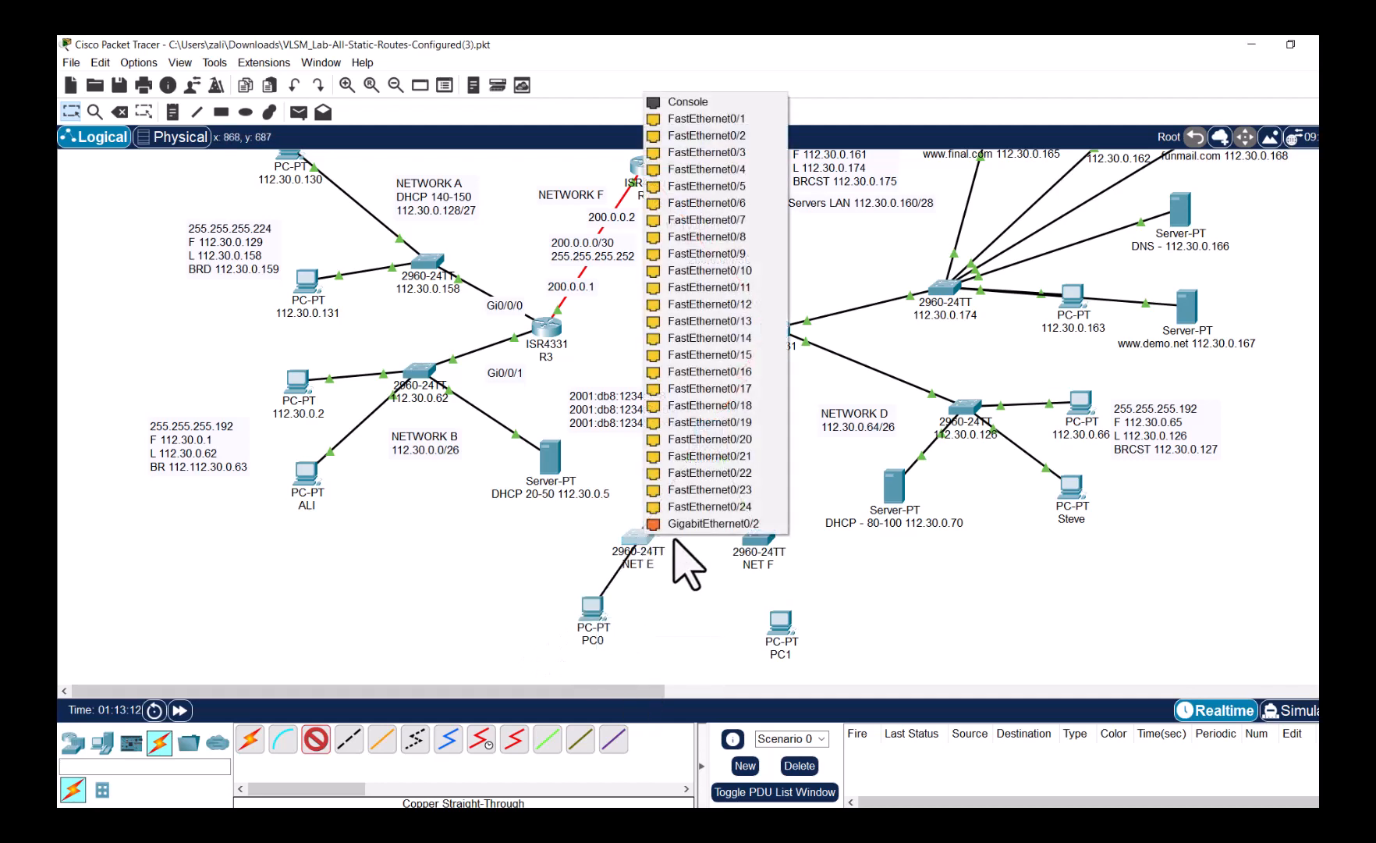
left_click(723, 379)
left_click(595, 613)
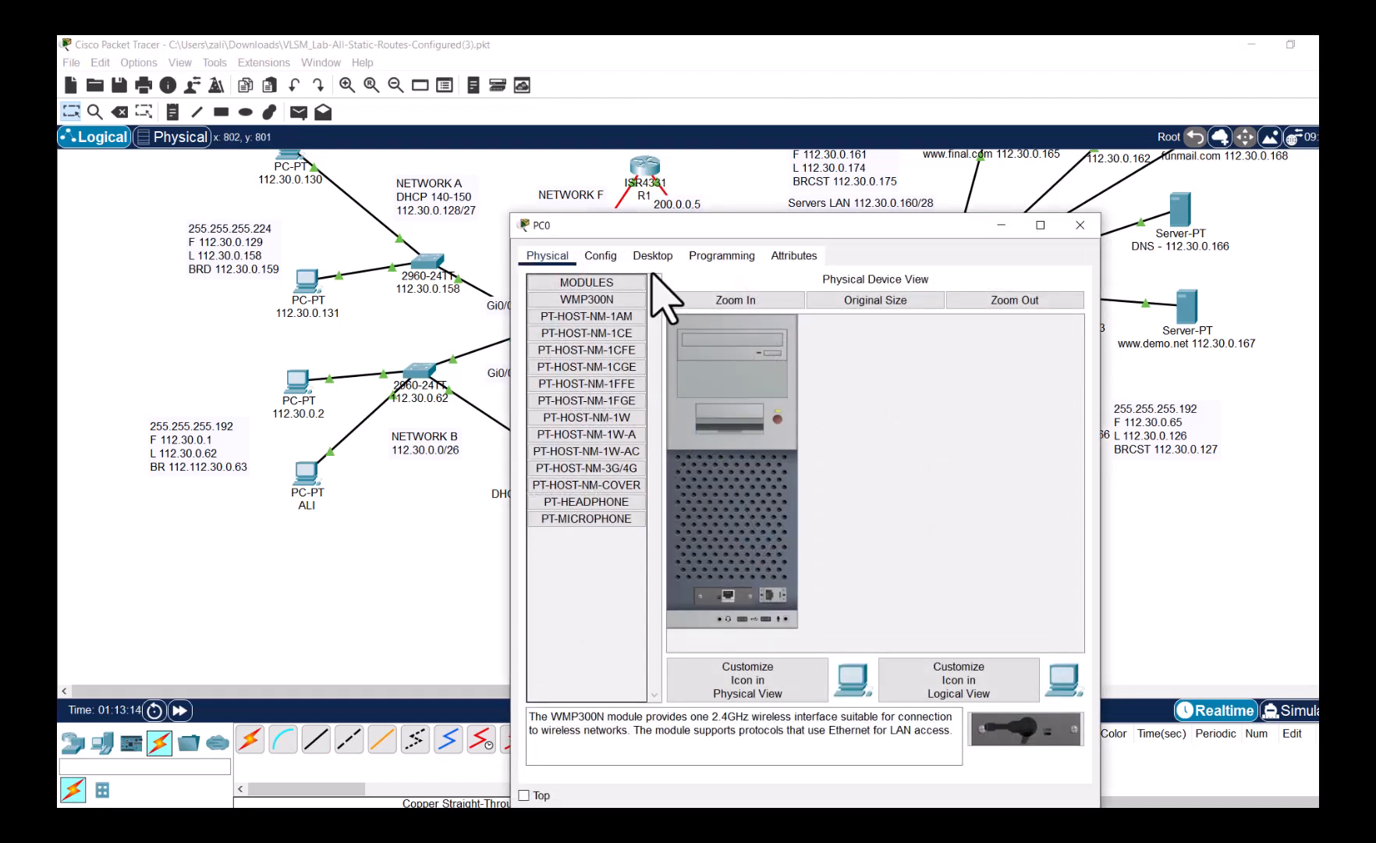
- Check PC0's IPv6 address settings in its IP Configuration
left_click(653, 256)
left_click(604, 361)
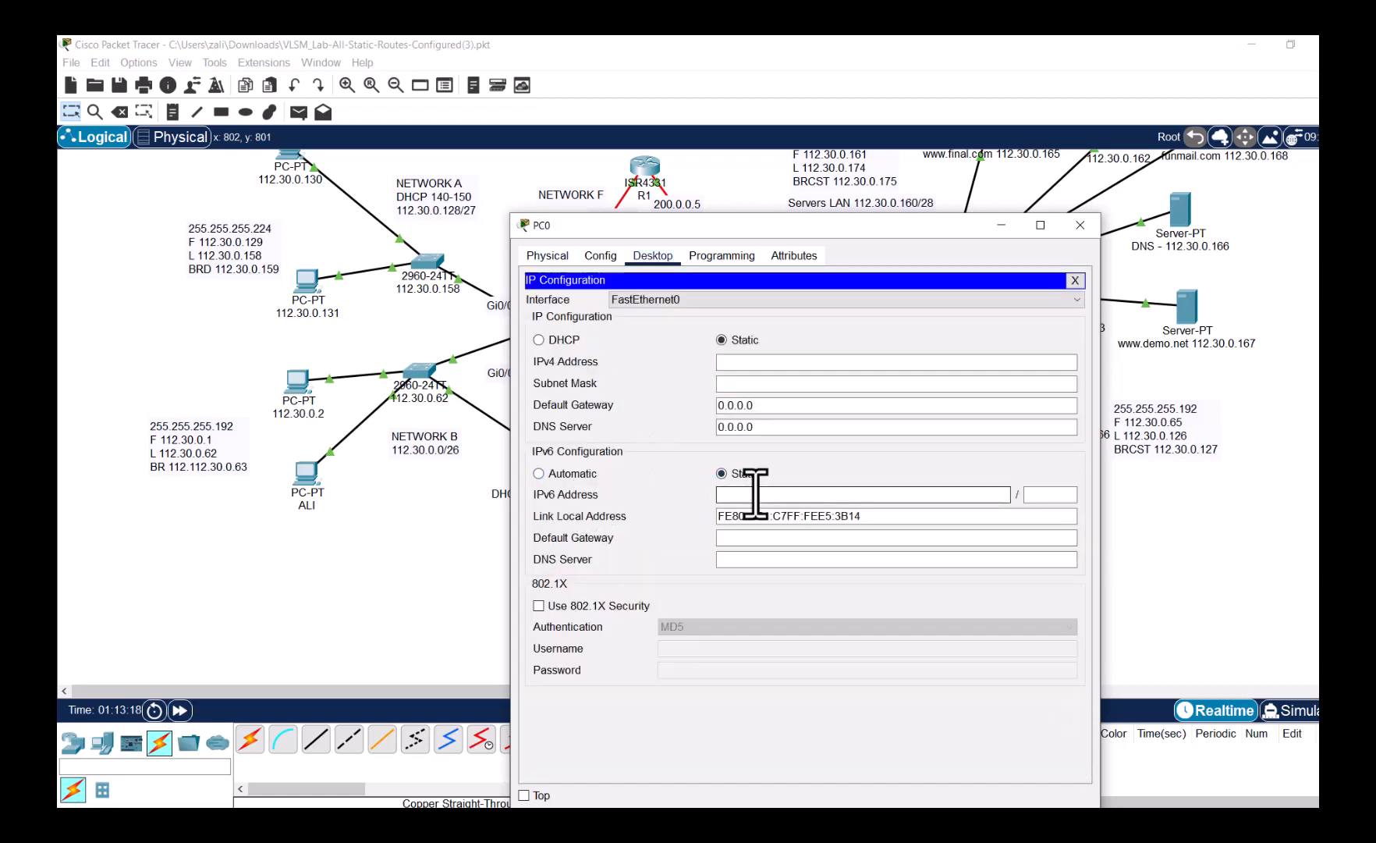
type("2001:db8:1234:0::/64")
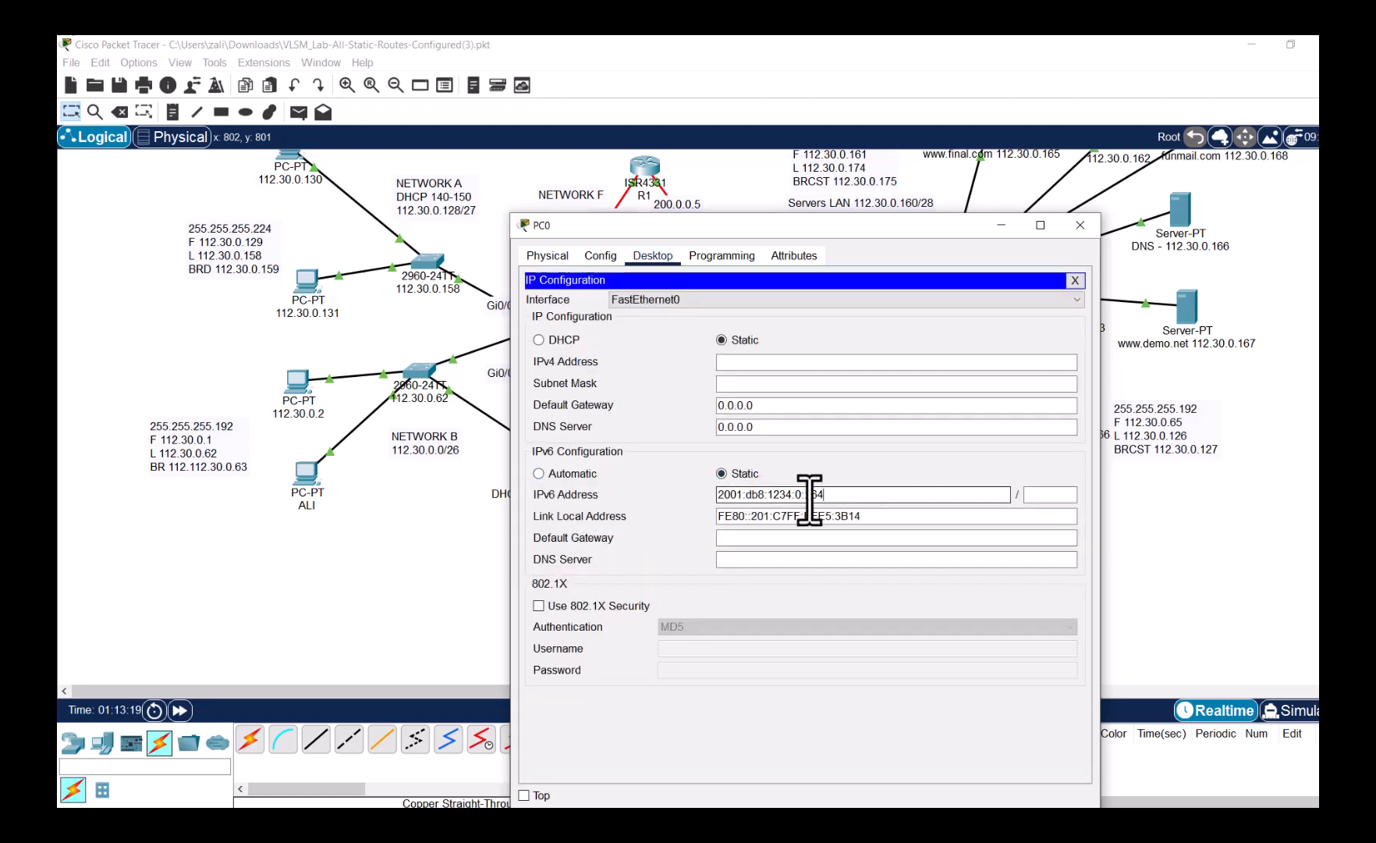
left_click_drag(811, 495, 840, 495)
left_click(1075, 280)
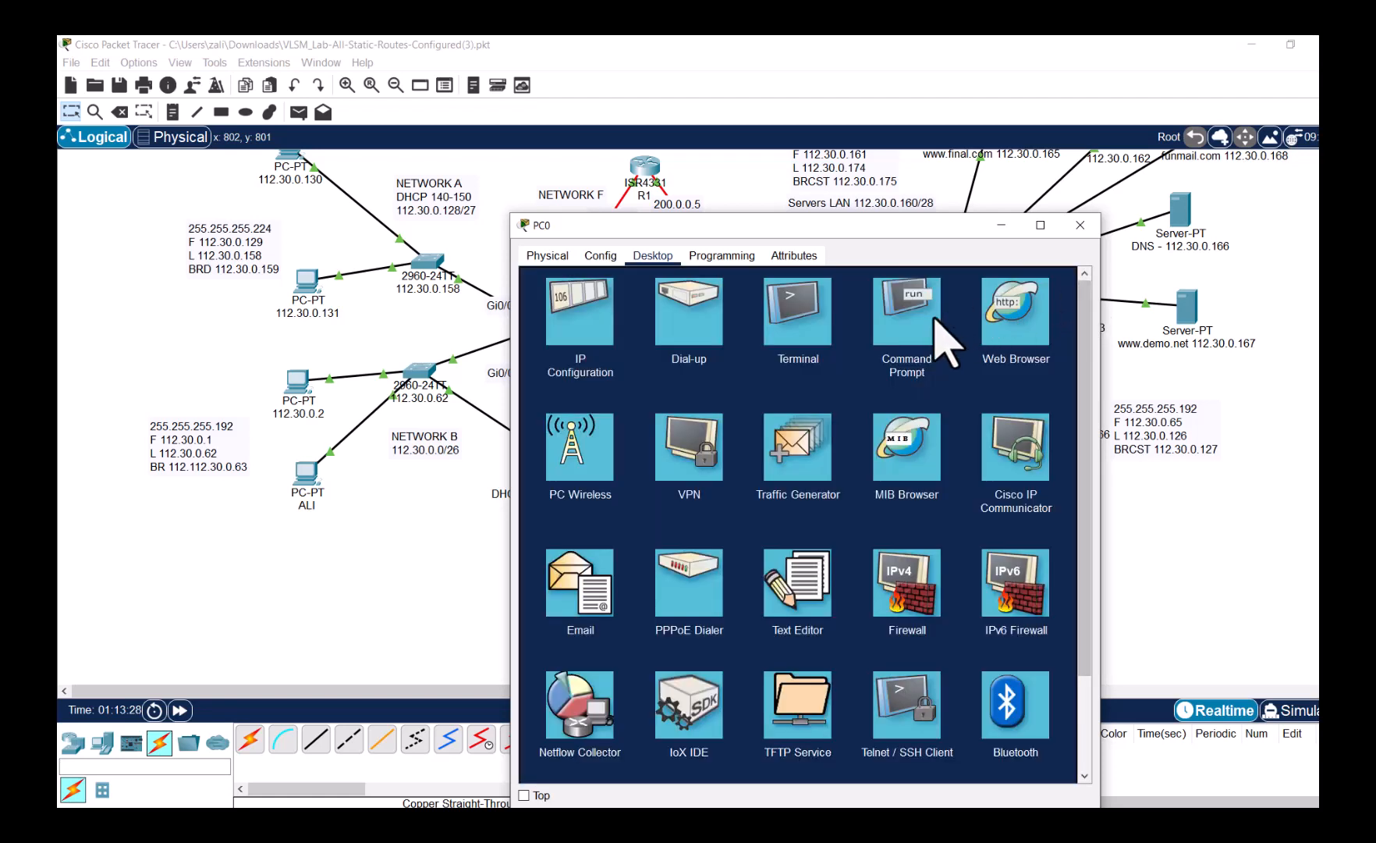
left_click(613, 324)
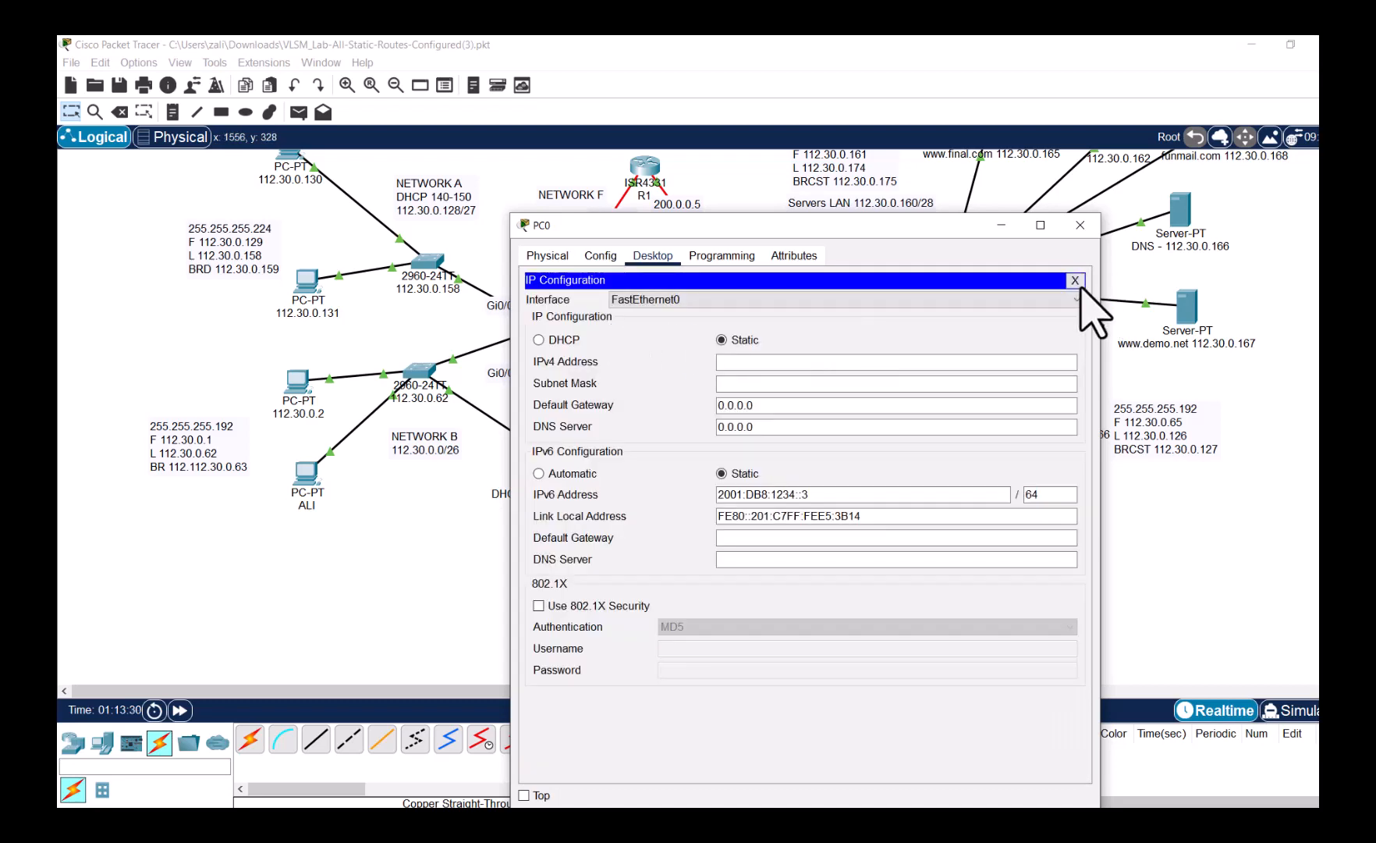
left_click(1076, 283)
- Ping the gateway 2001:db8:1234:0::1 from PC0's command prompt, then close PC0's window
left_click(913, 324)
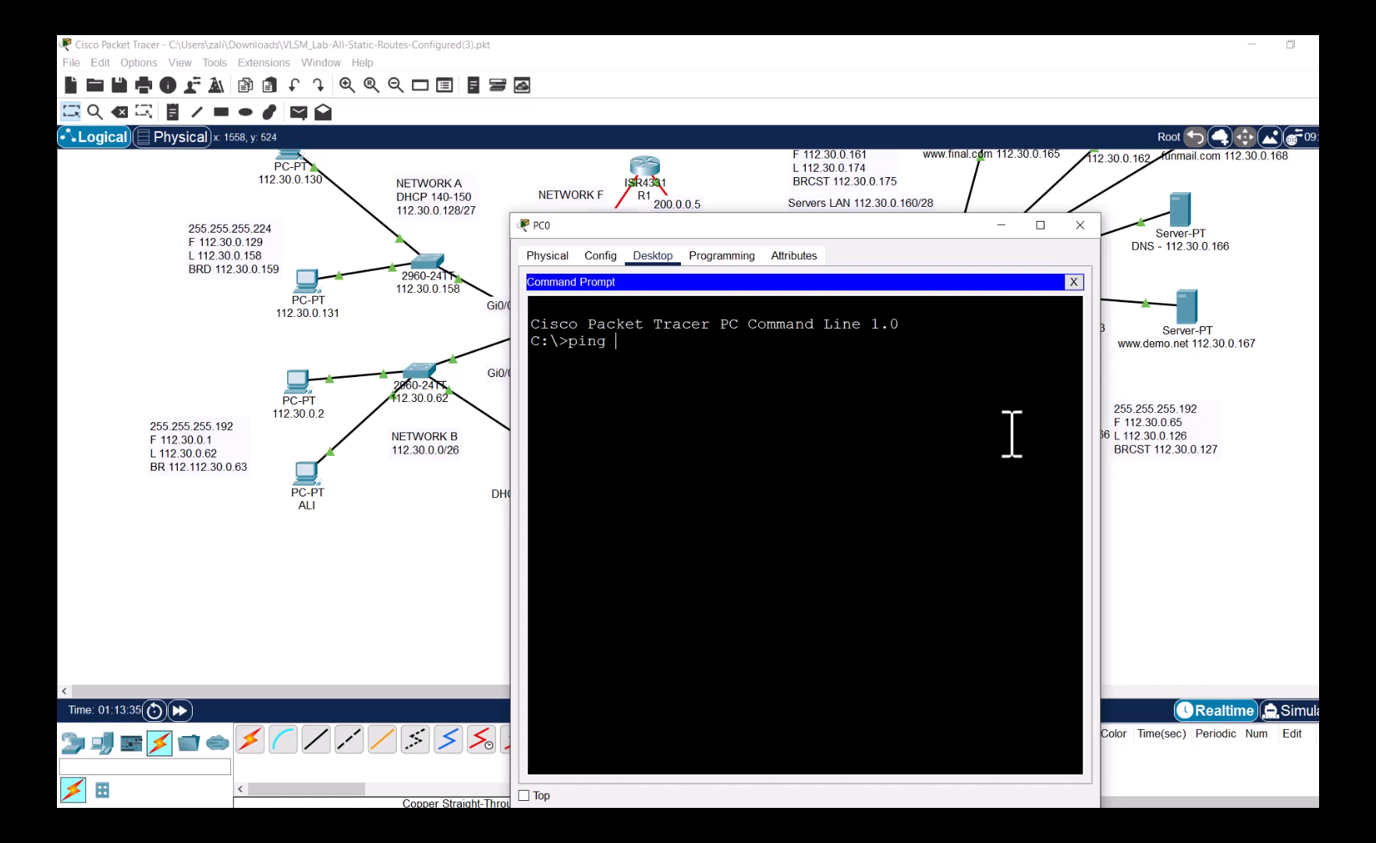
right_click(860, 428)
left_click(917, 459)
key("Return")
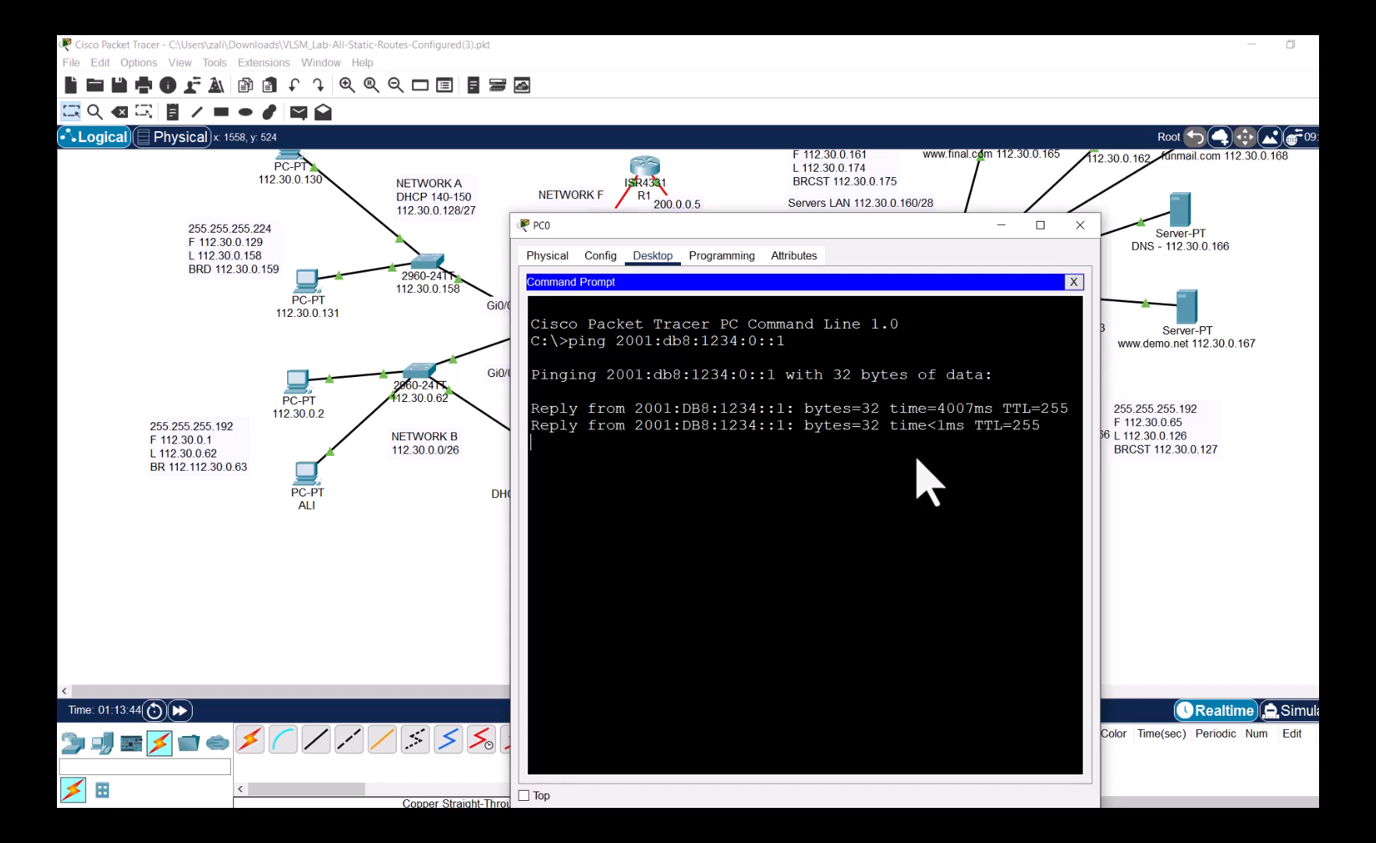
left_click(1080, 226)
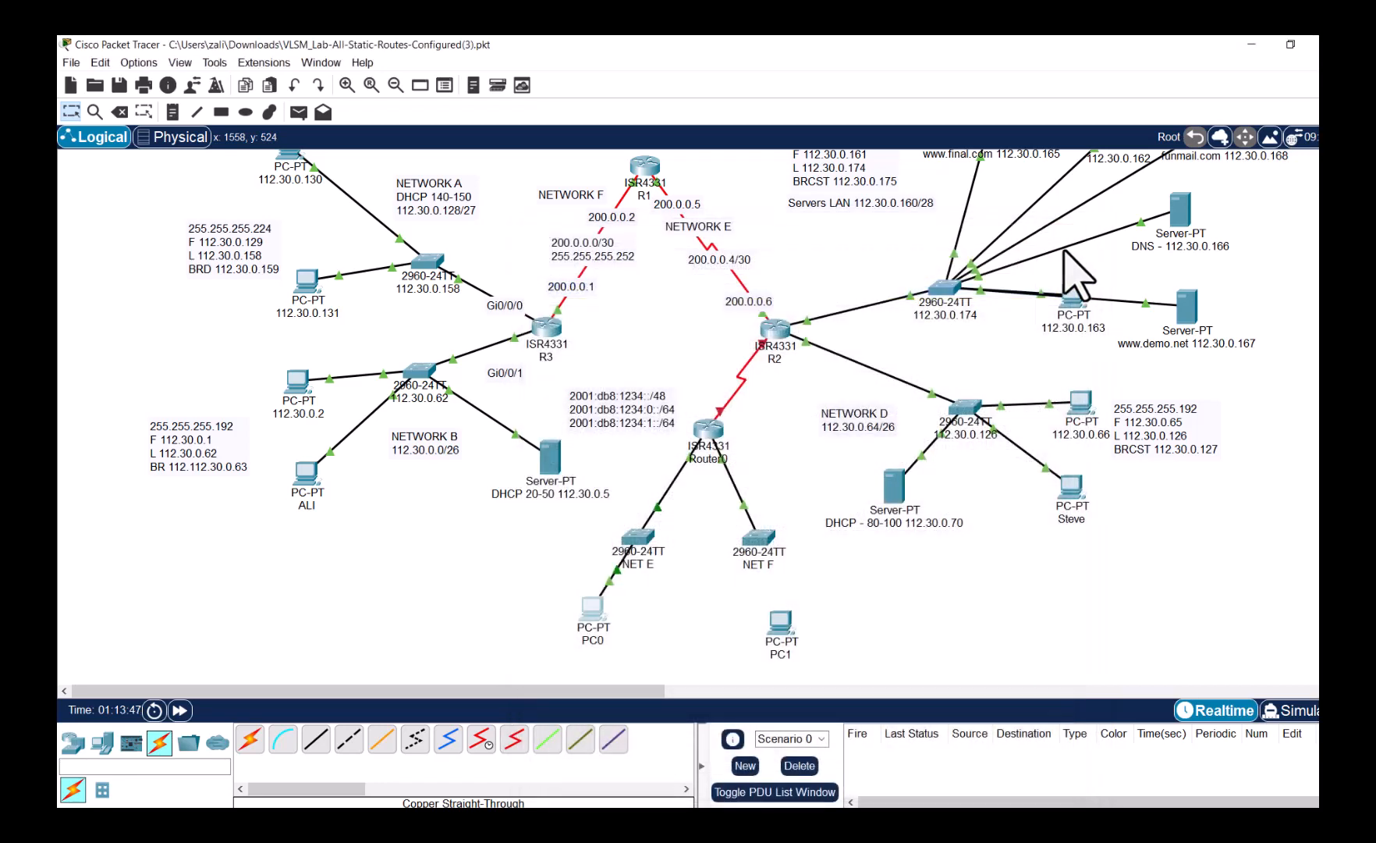
- Connect PC1's FastEthernet0 to NET F port FastEthernet0/1 with a copper straight-through cable
left_click(316, 738)
left_click(772, 624)
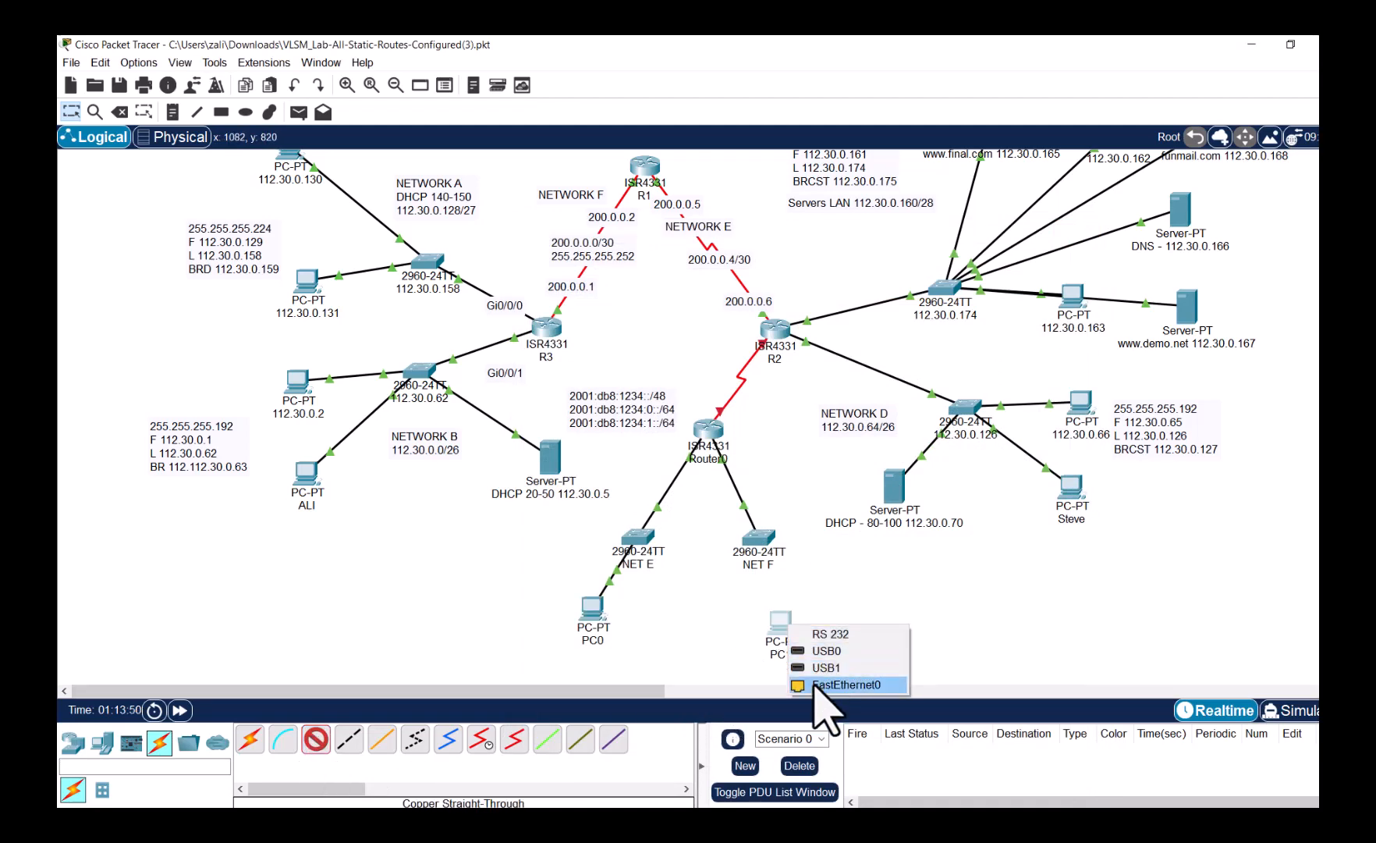
left_click(827, 687)
left_click(761, 542)
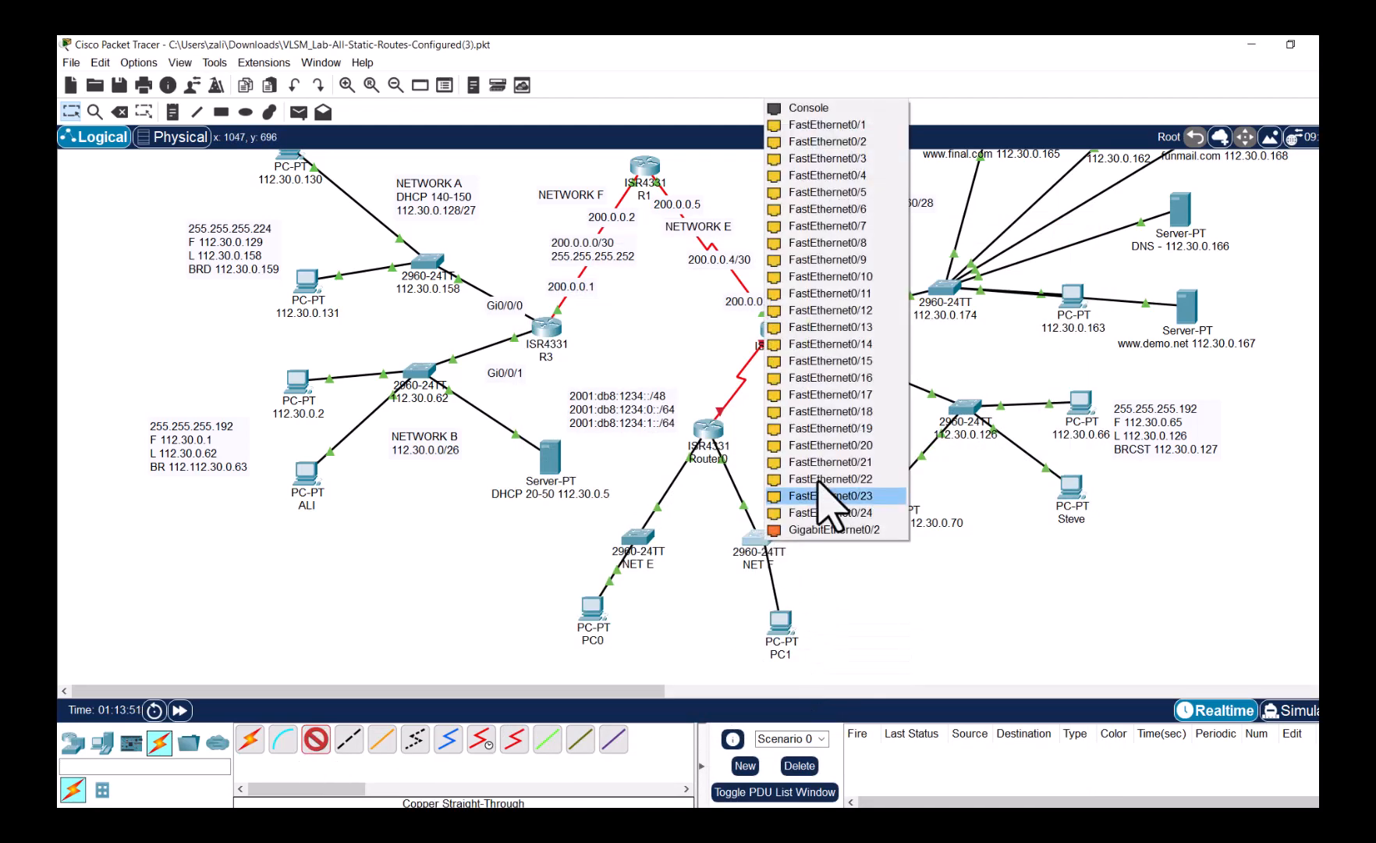
left_click(846, 126)
- Set PC1's static IPv6 address to 2001:db8:1234:1::3/64
left_click(776, 621)
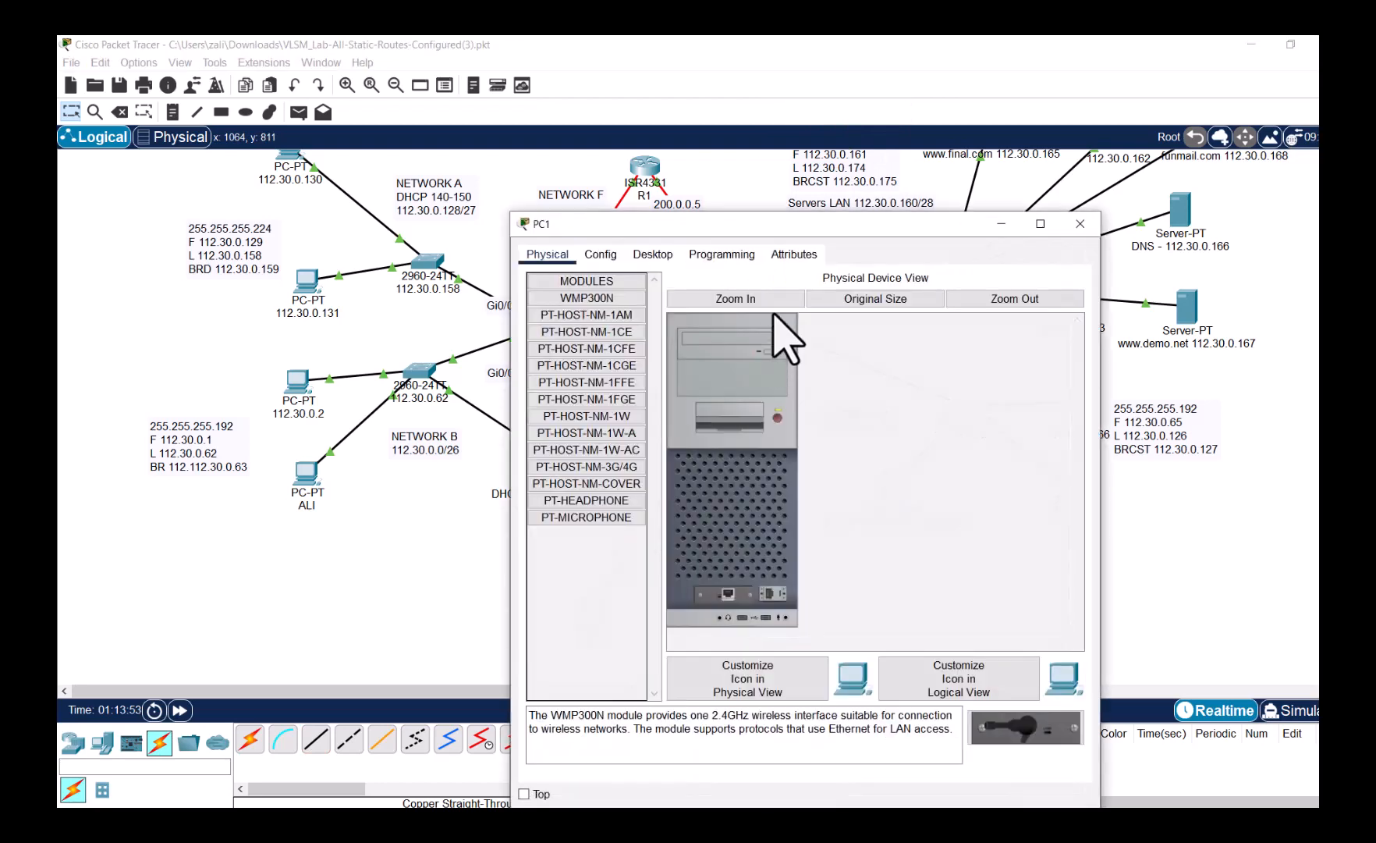
left_click(654, 254)
left_click(937, 339)
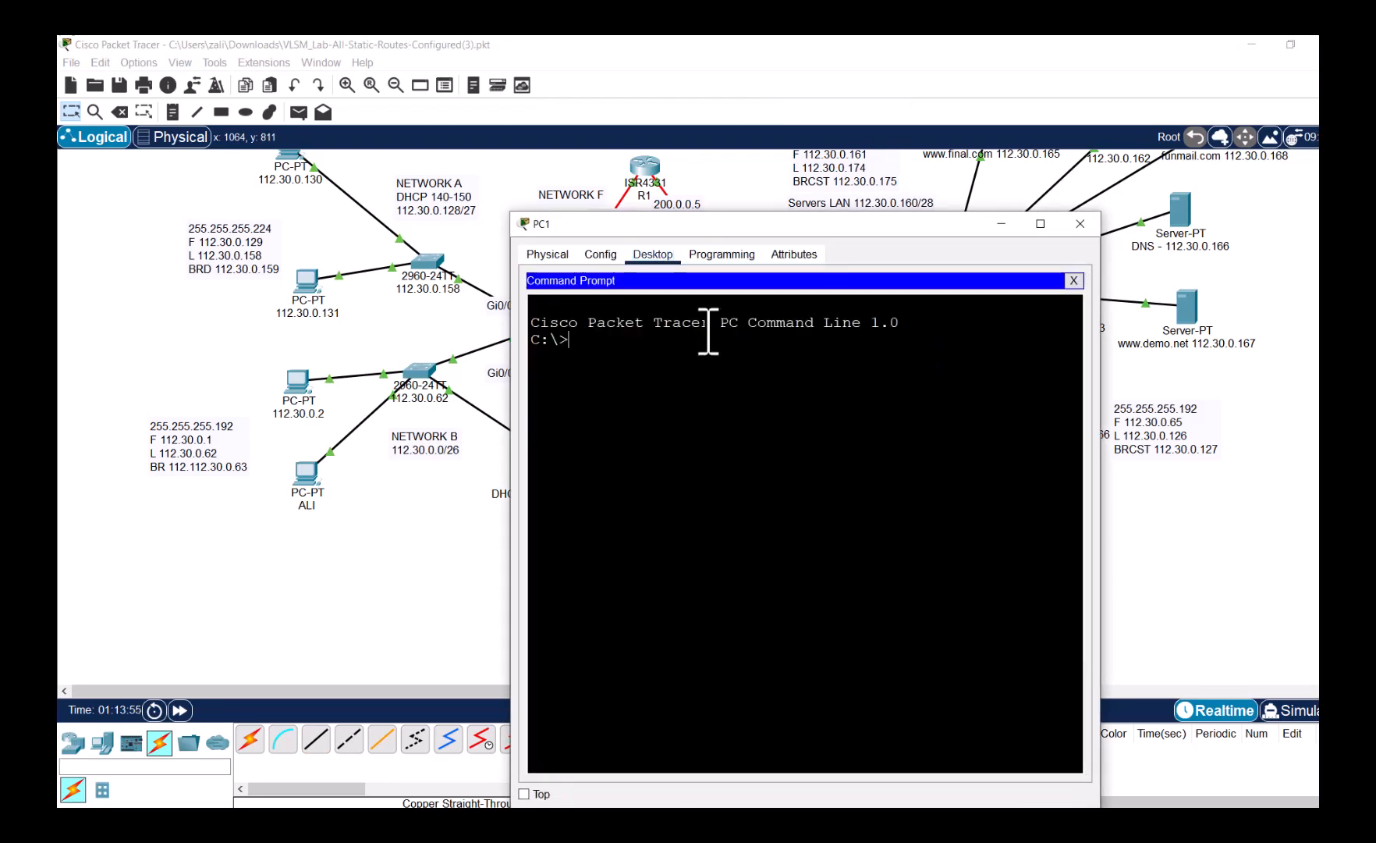
left_click(1073, 281)
left_click(587, 309)
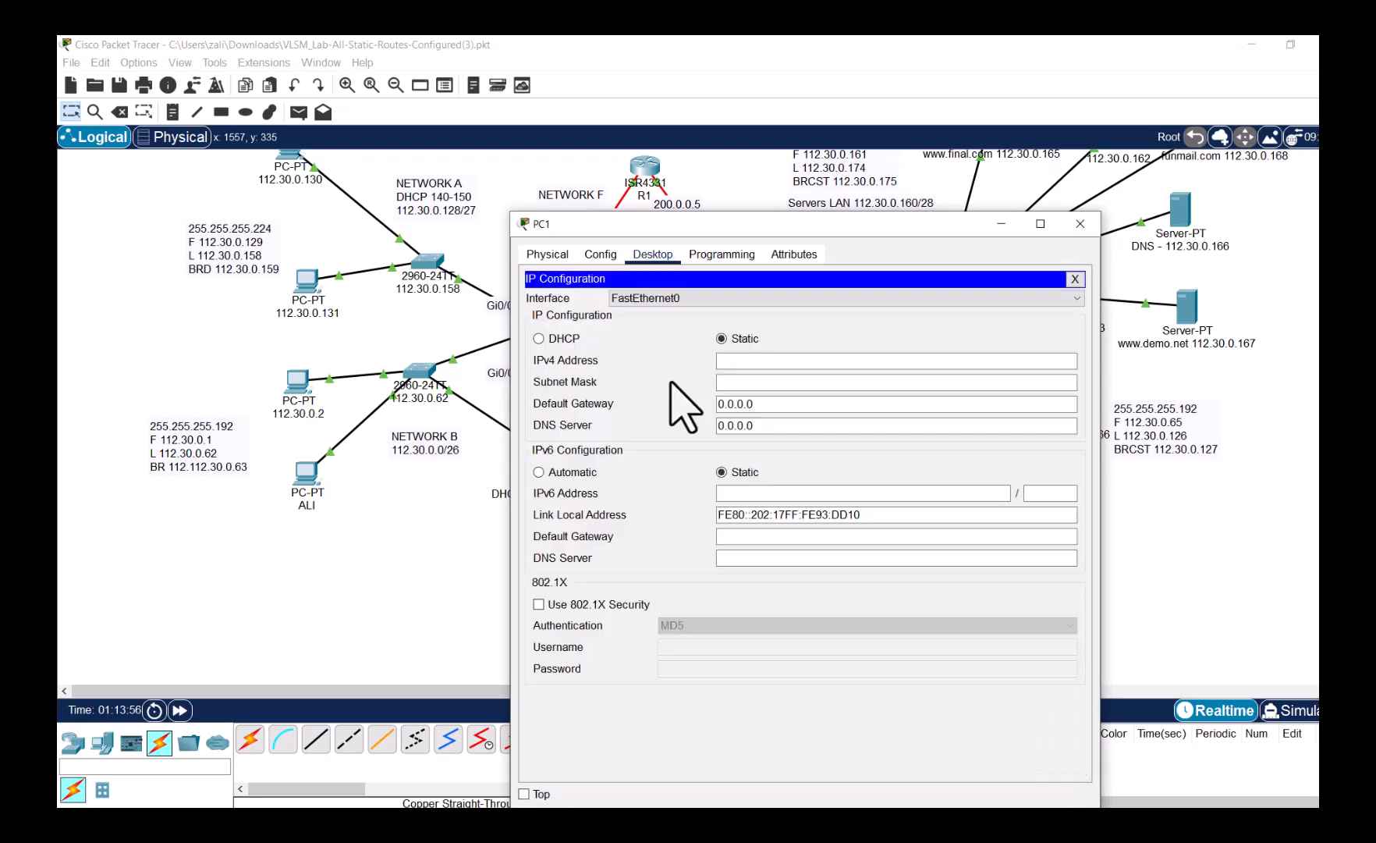
left_click(756, 492)
type("2001:db8:1234:0::/64")
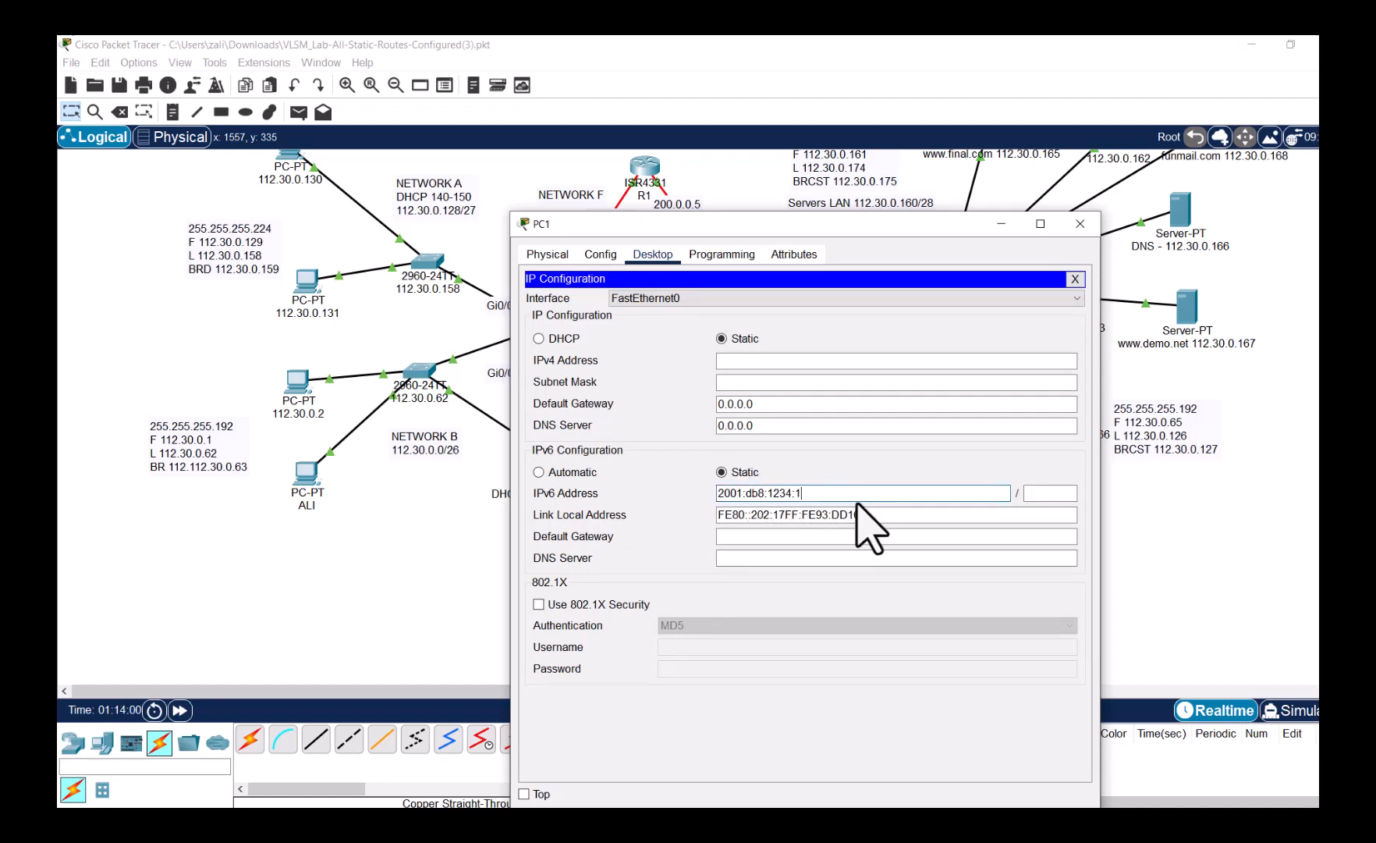
key("Tab")
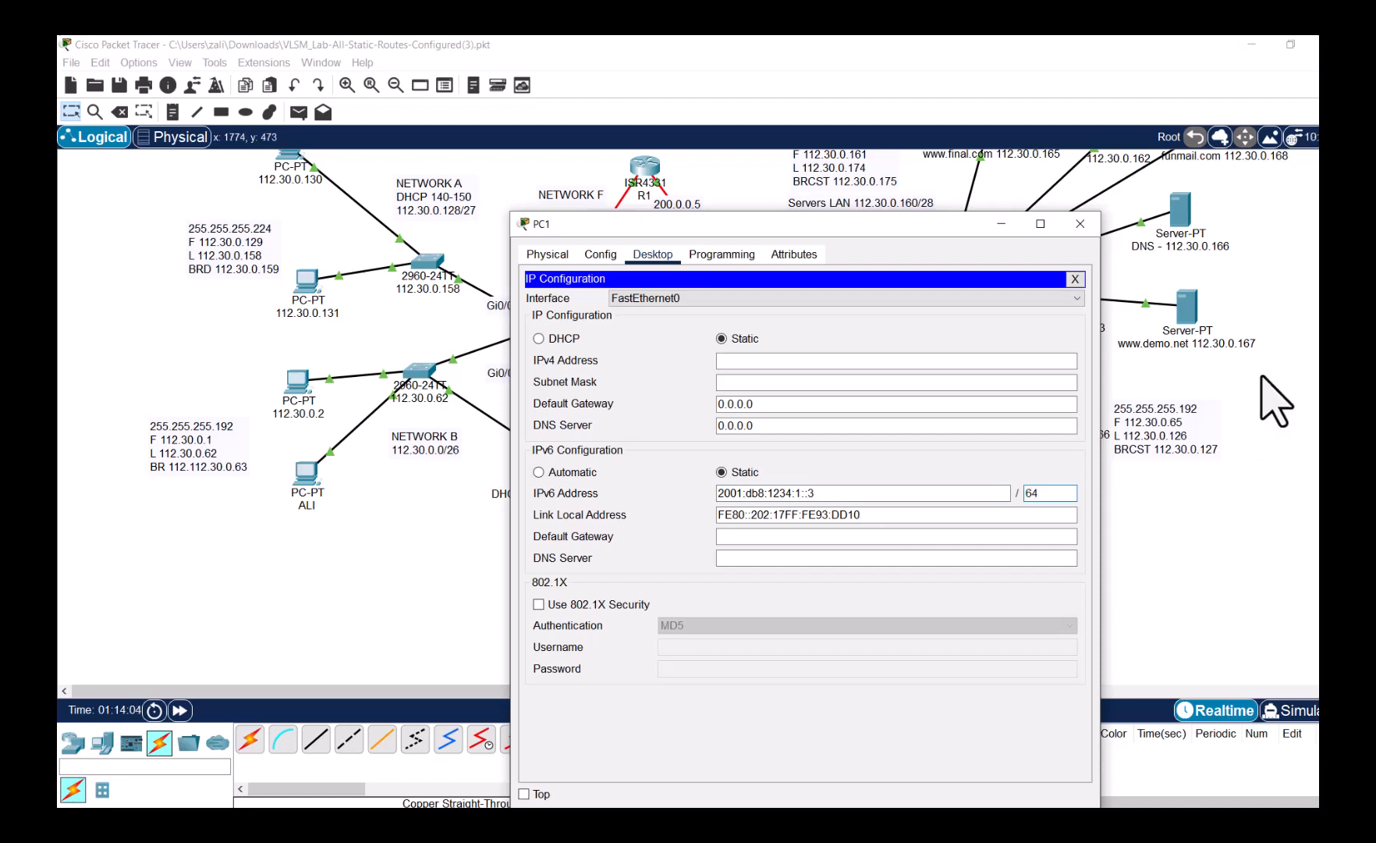
left_click(1075, 279)
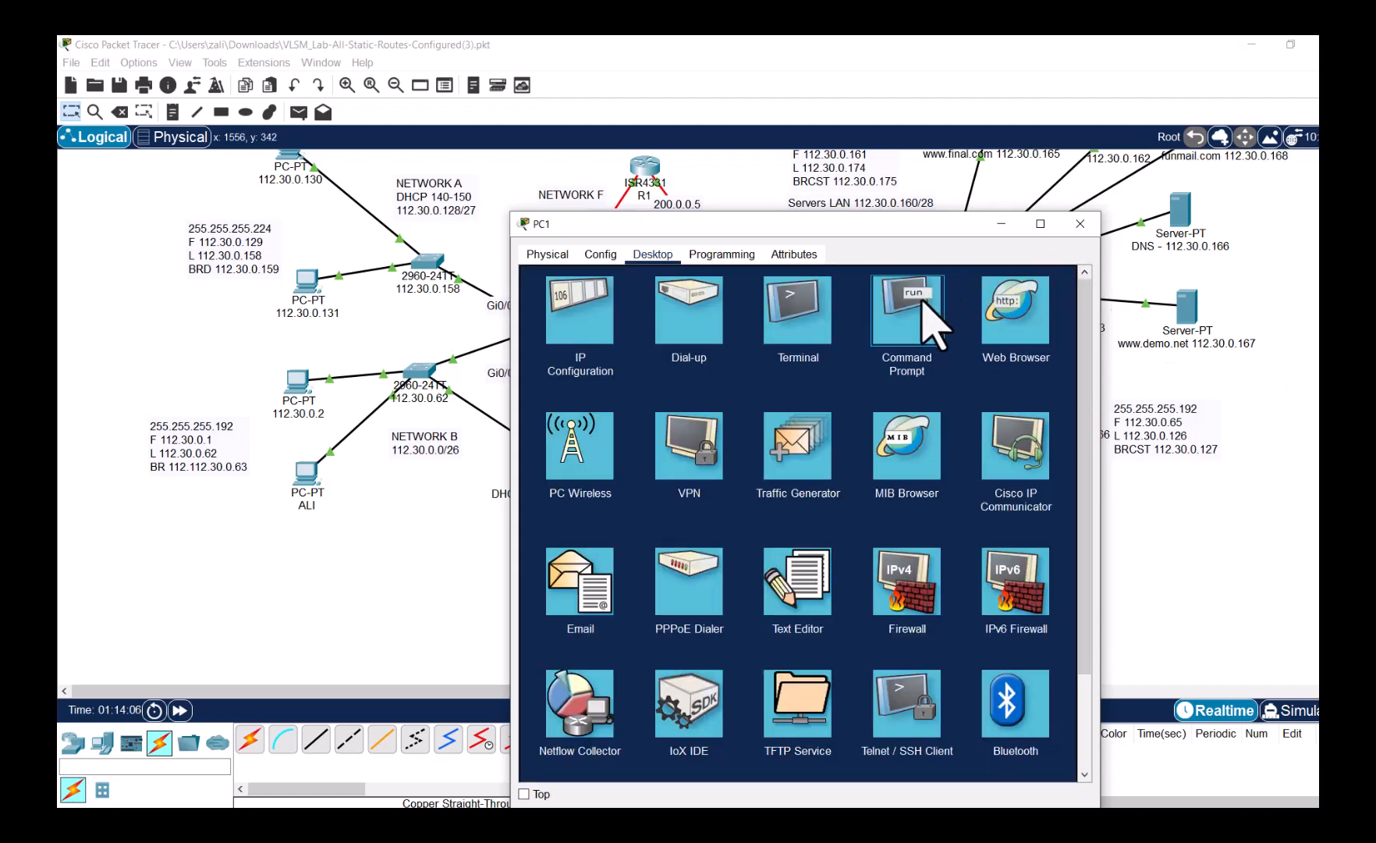
- Ping PC1's gateway 2001:db8:1234:1::1 from its command prompt, getting 2 of 4 replies
left_click(921, 300)
type("ping")
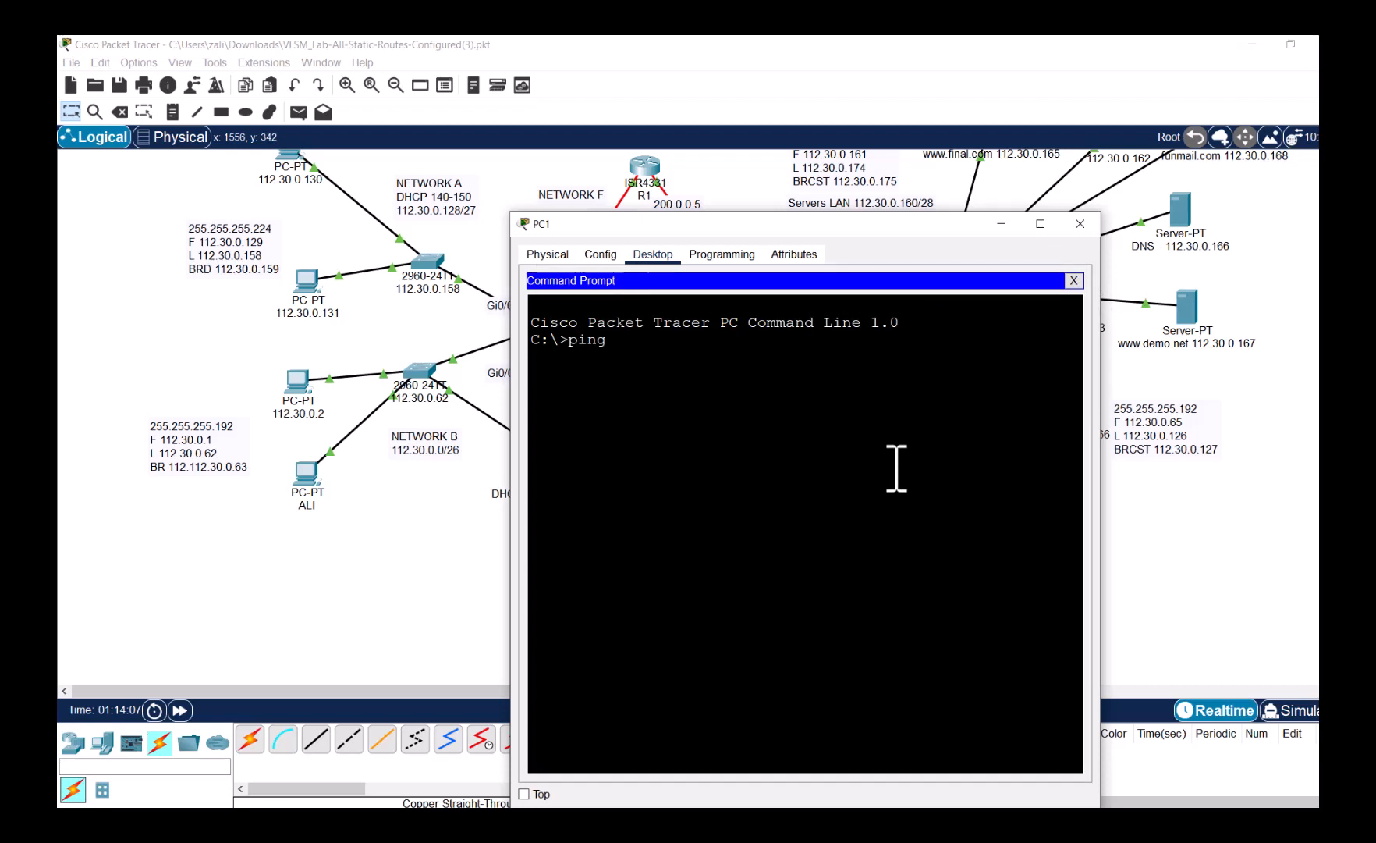
right_click(896, 468)
left_click(929, 490)
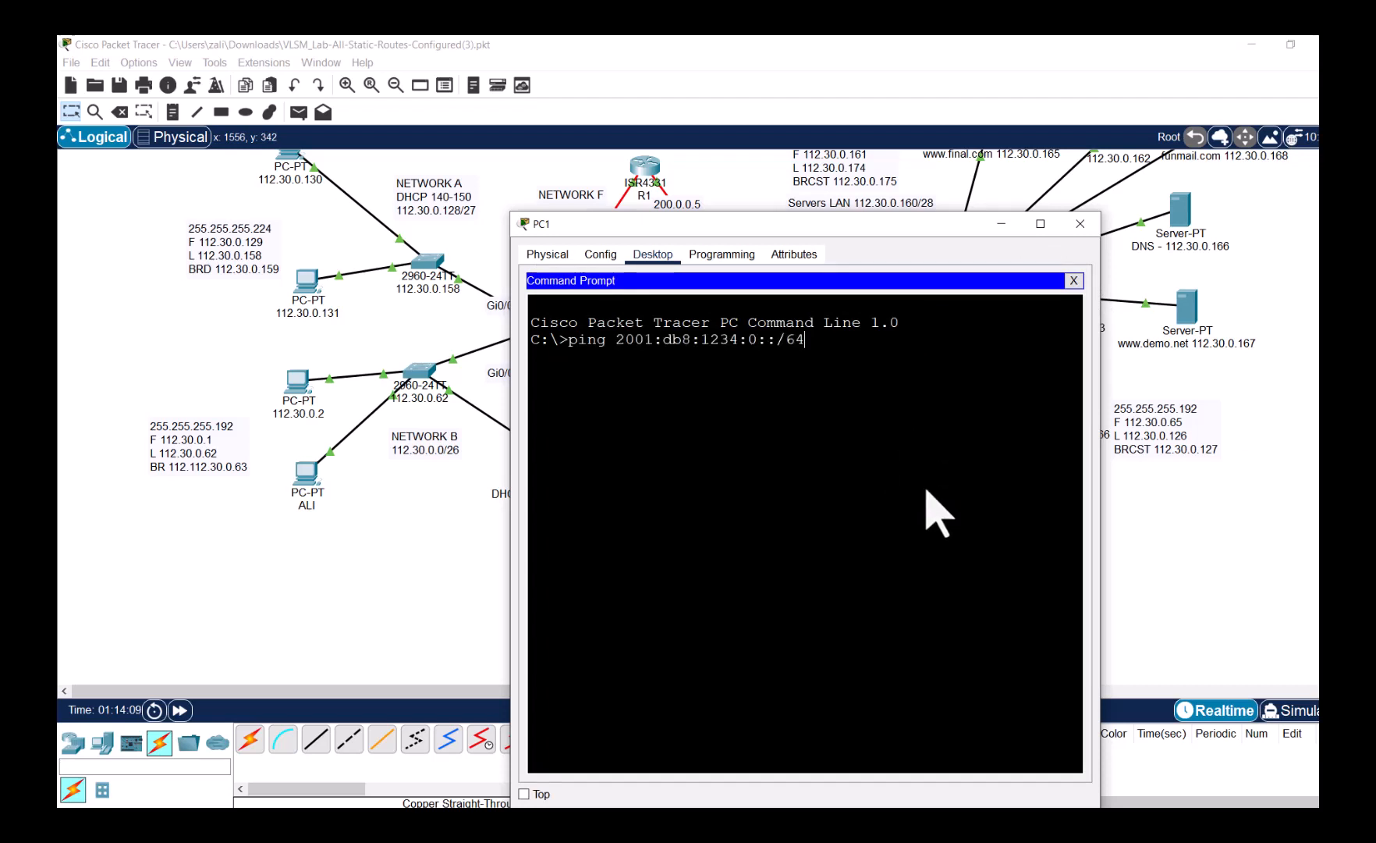
type("1::1")
key("Return")
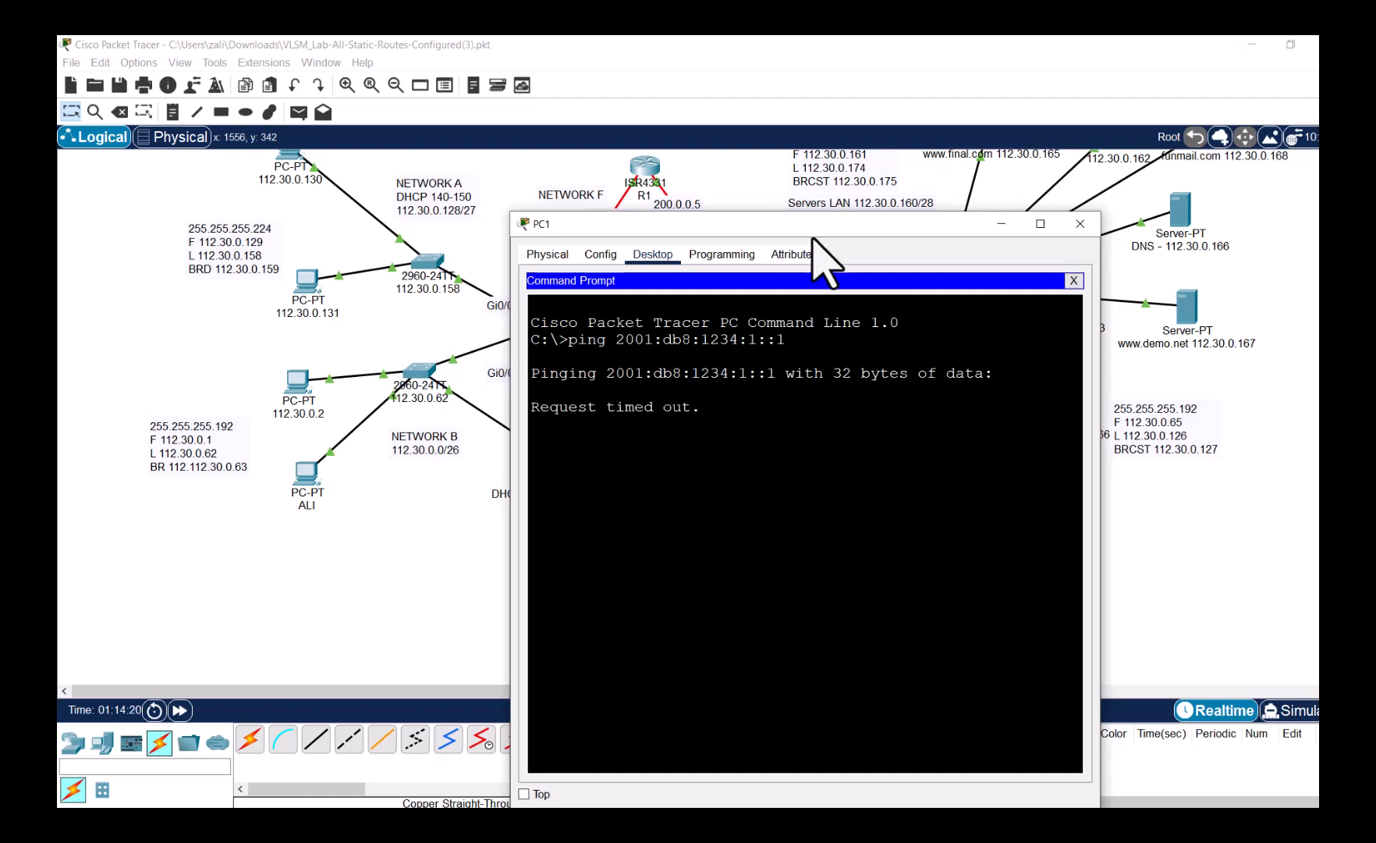
- Move PC1's window aside and return to the full network topology
left_click_drag(813, 231, 1129, 181)
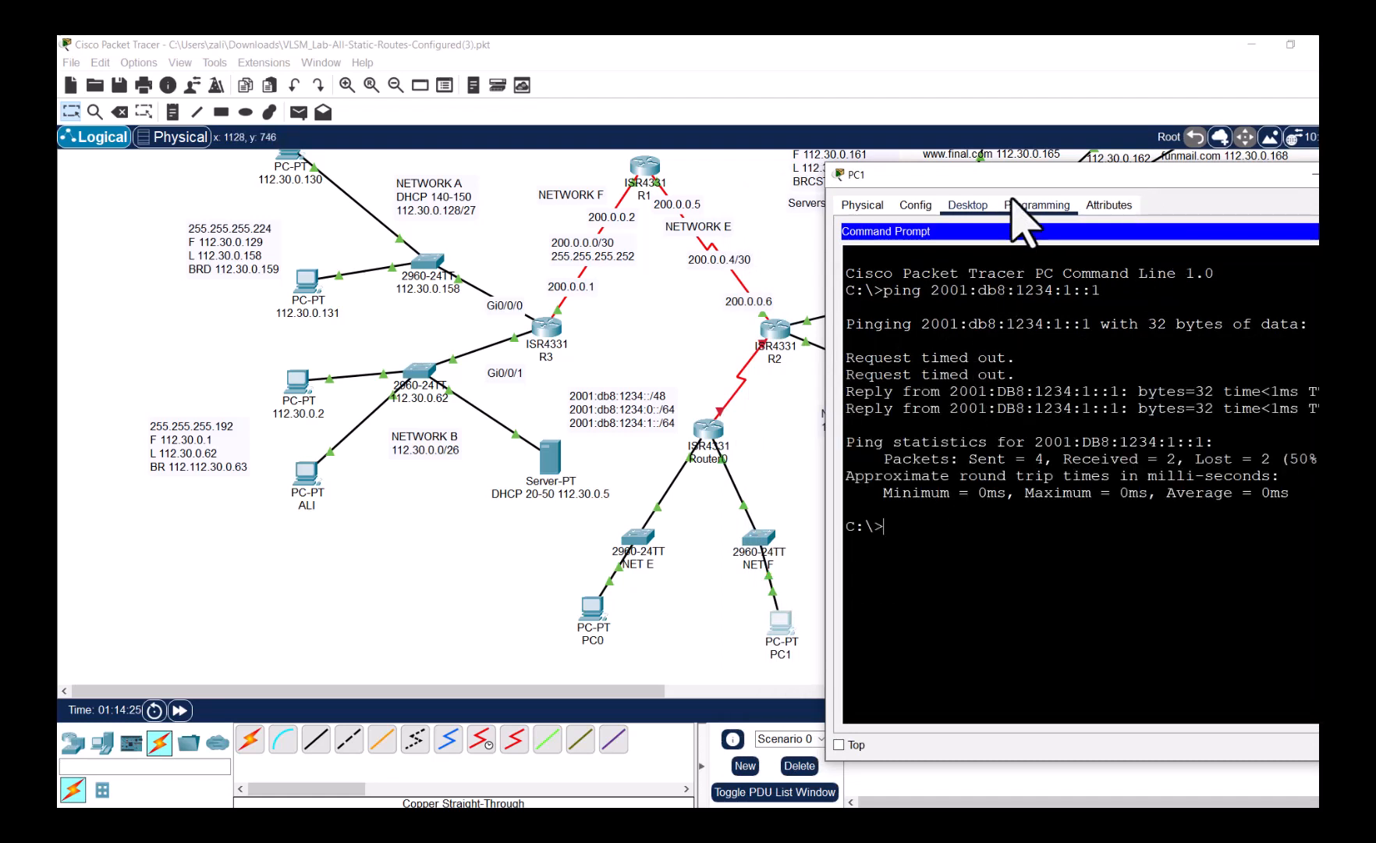
mouse_move(1011, 178)
left_mouse_down()
mouse_move(972, 178)
mouse_move(1015, 177)
left_mouse_up()
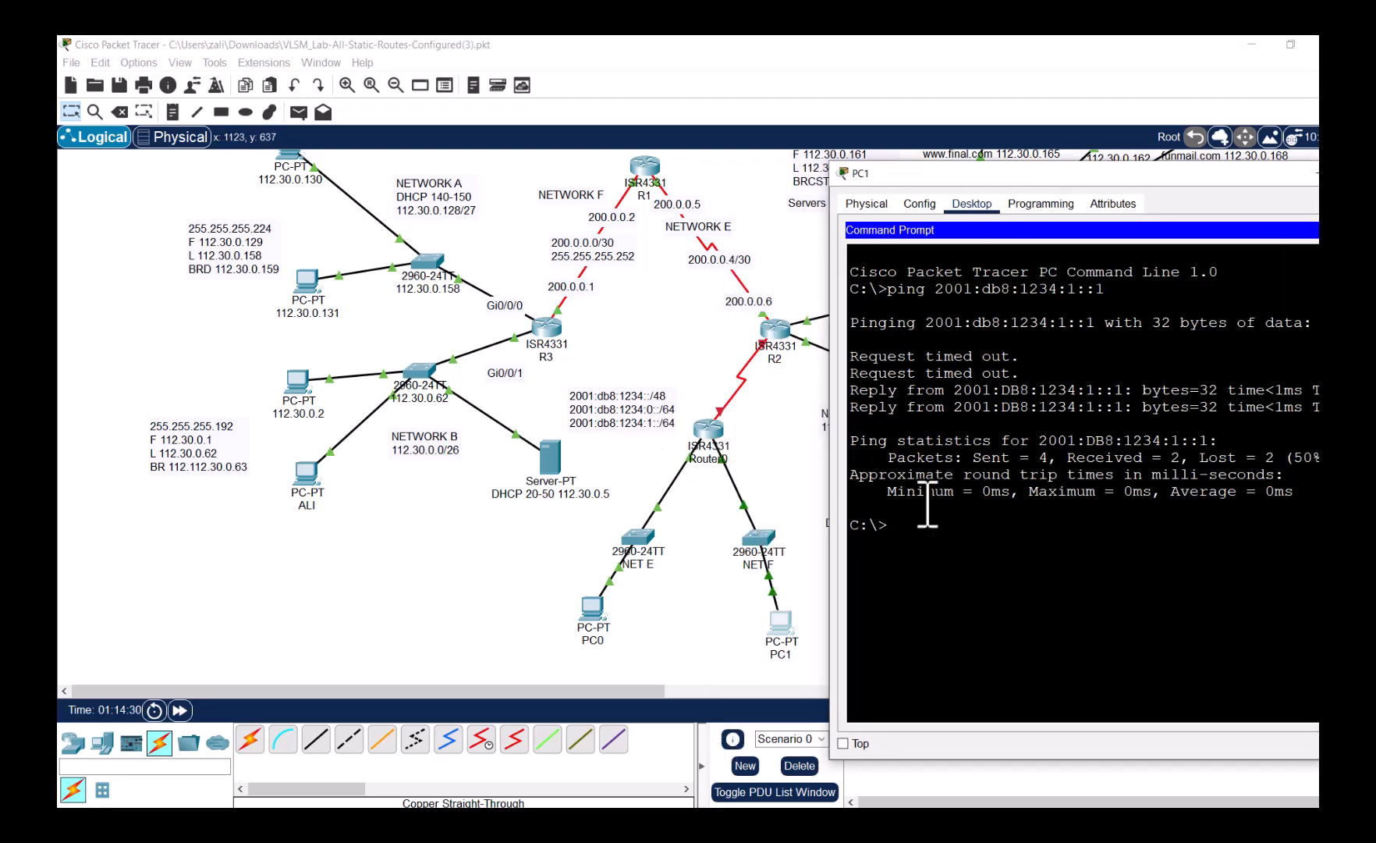
left_click_drag(980, 178, 760, 188)
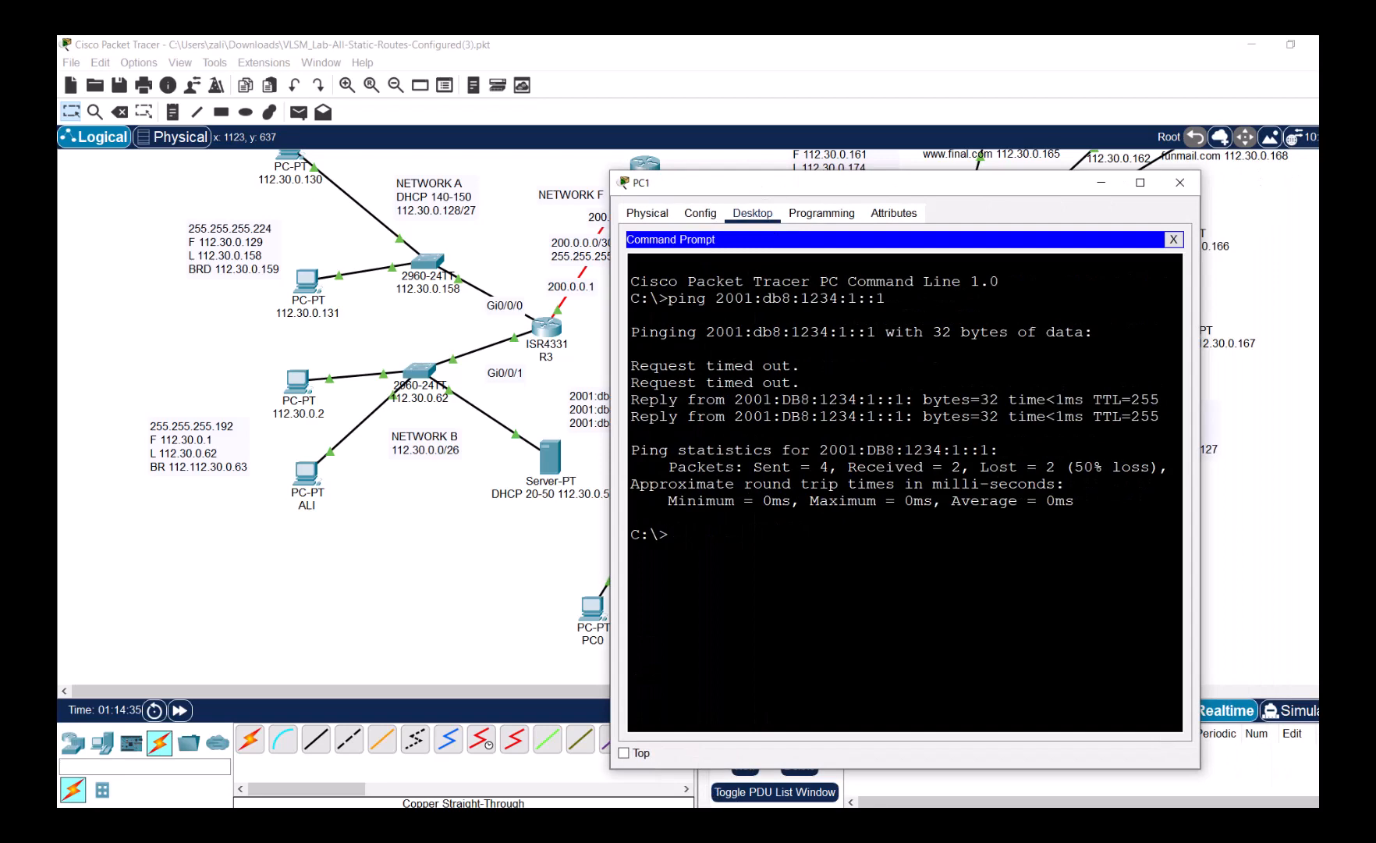
left_click(681, 829)
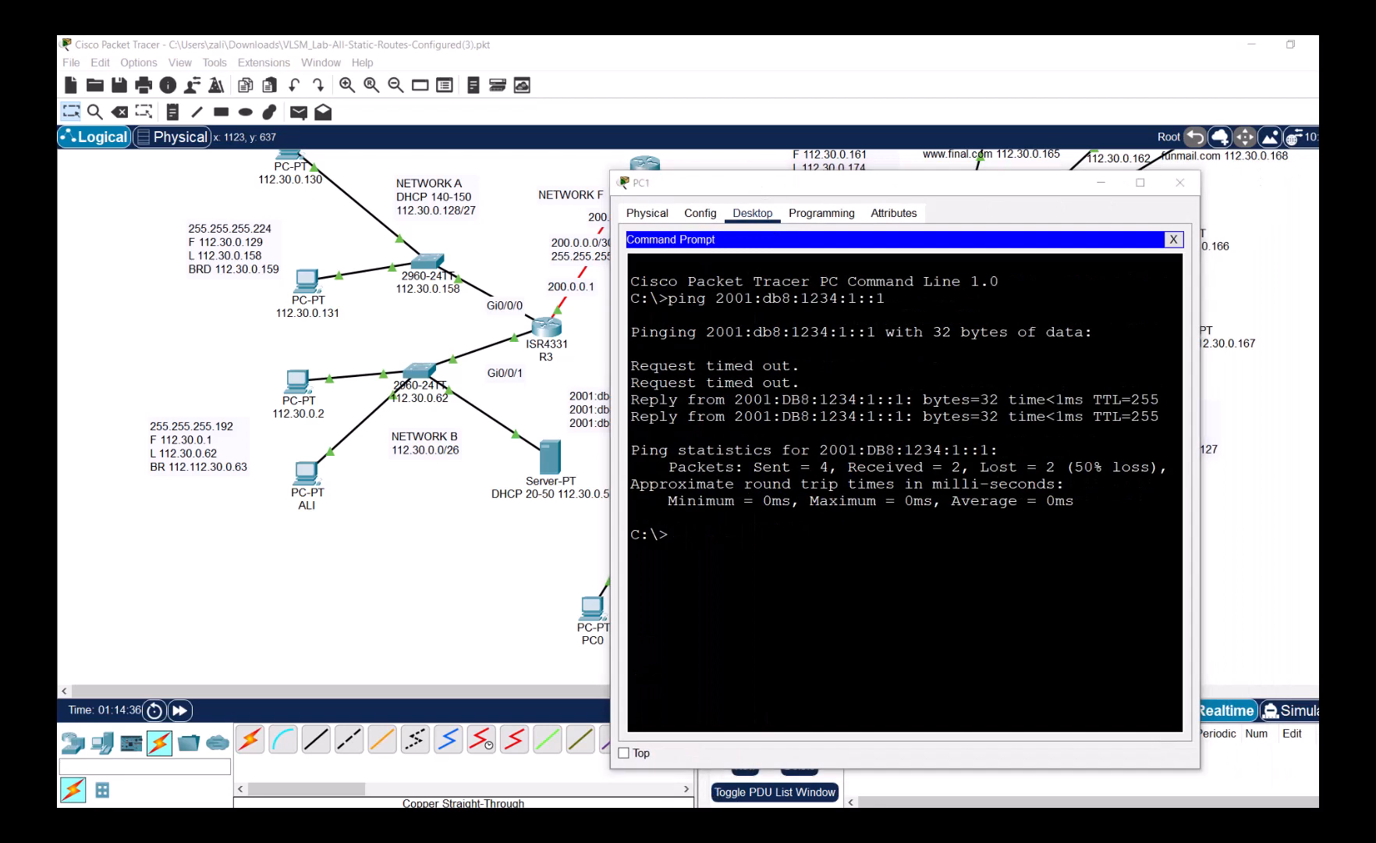
left_click(519, 173)
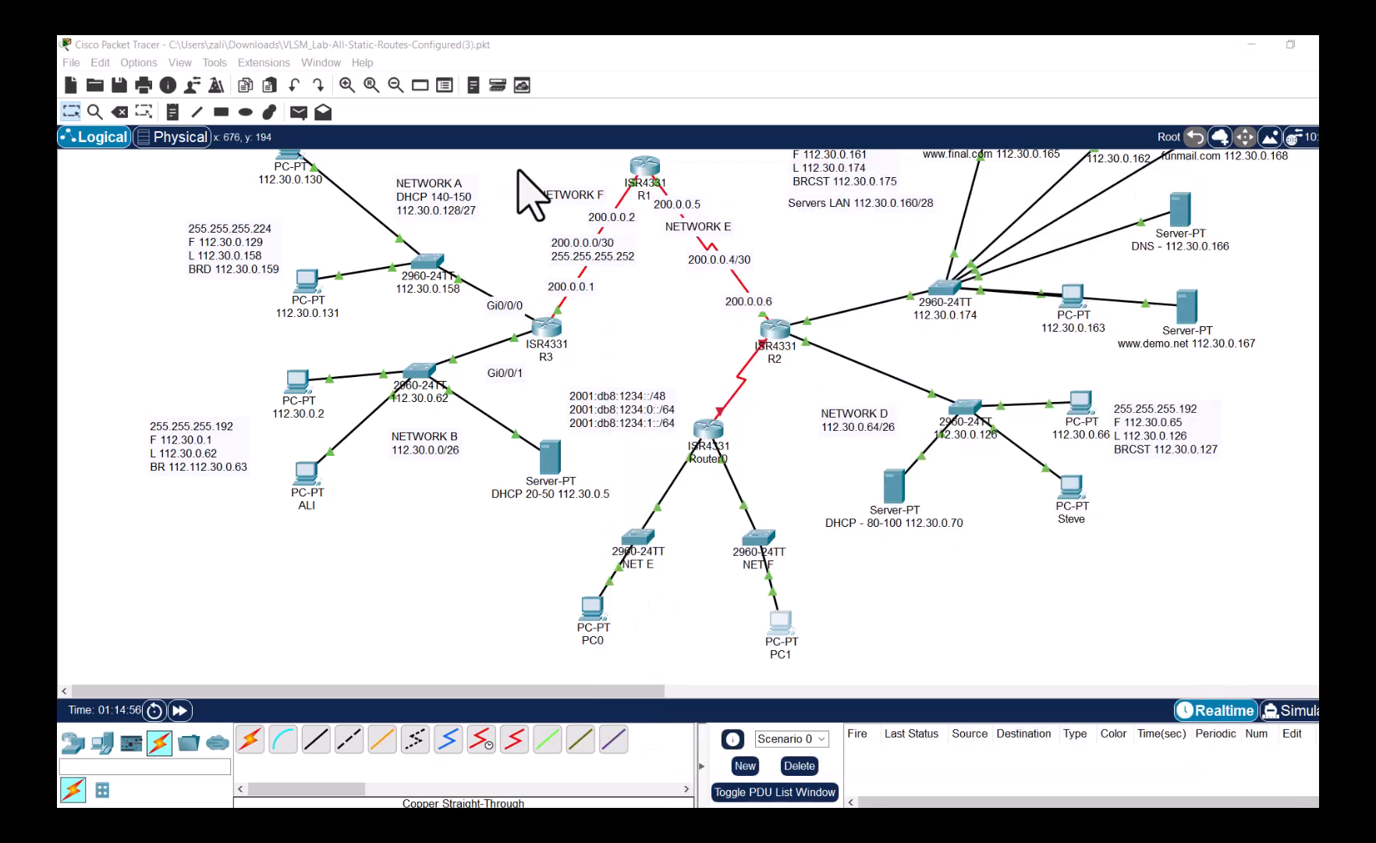
- Display Router0's IPv6 routing table, confirming 2001:DB8:1234::/64 and 2001:DB8:1234:1::/64 are directly connected
left_click(712, 444)
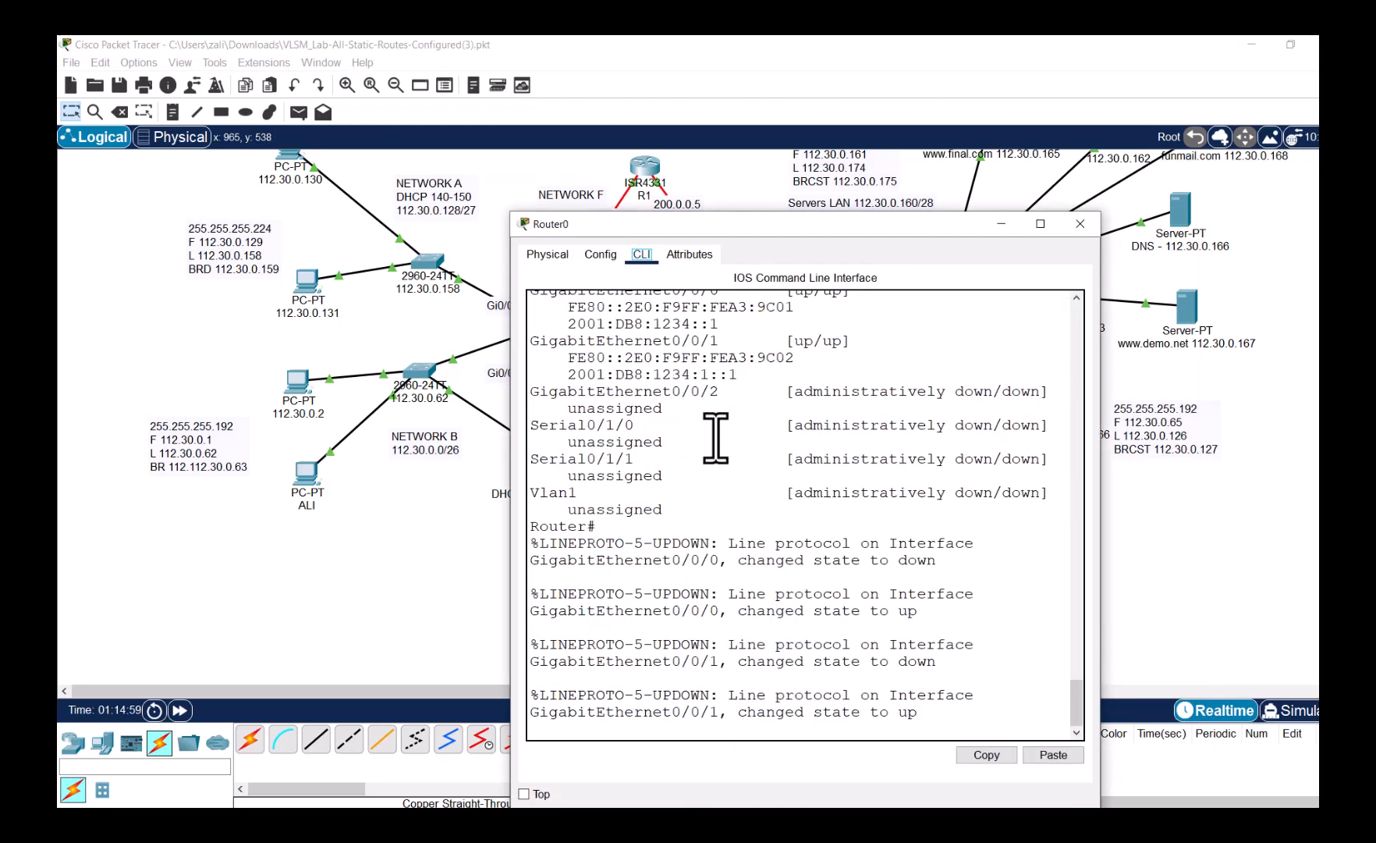
left_click_drag(889, 230, 1211, 148)
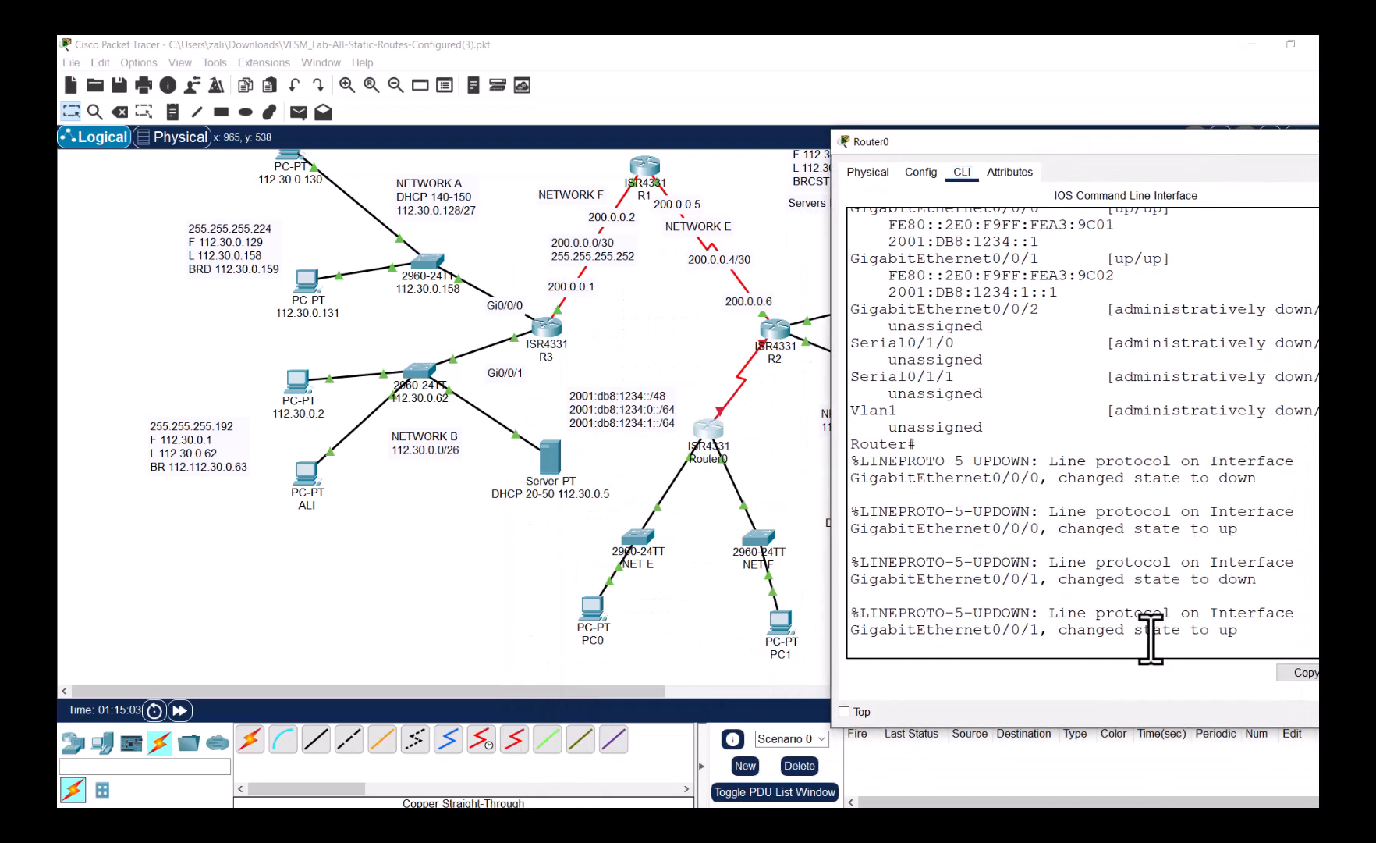
key("Return")
key("Return")
key("Return")
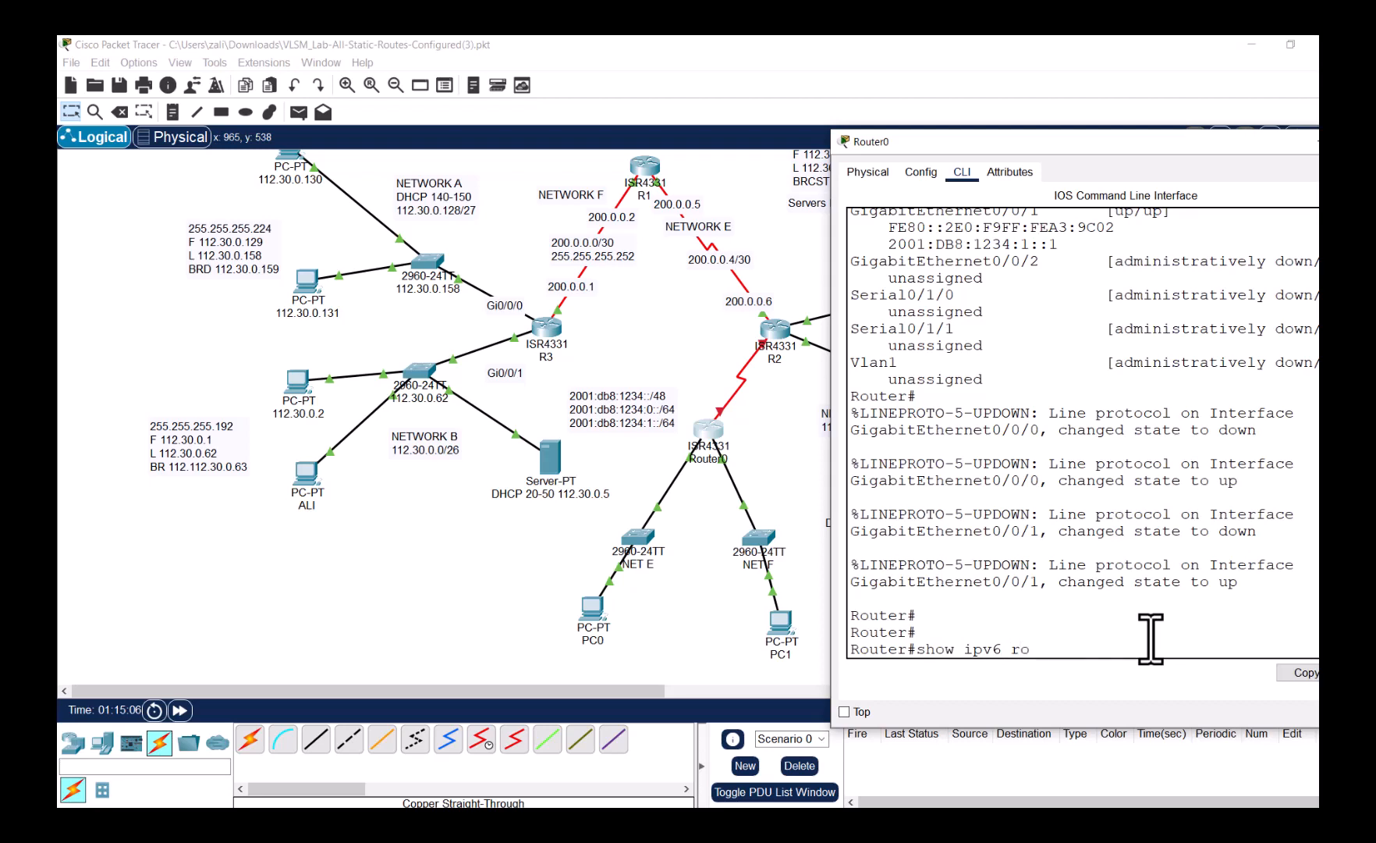
key("Return")
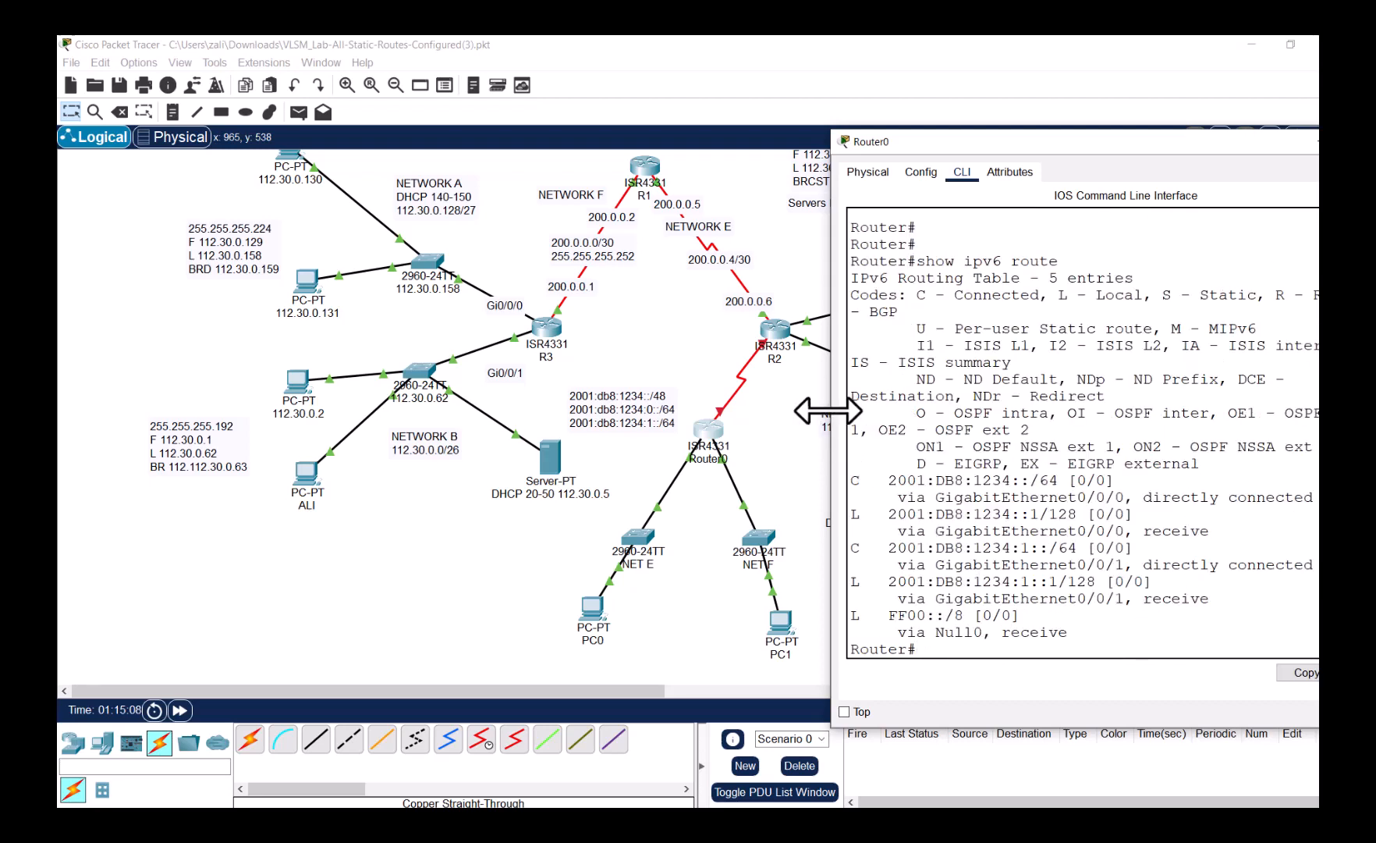
left_click_drag(827, 411, 310, 421)
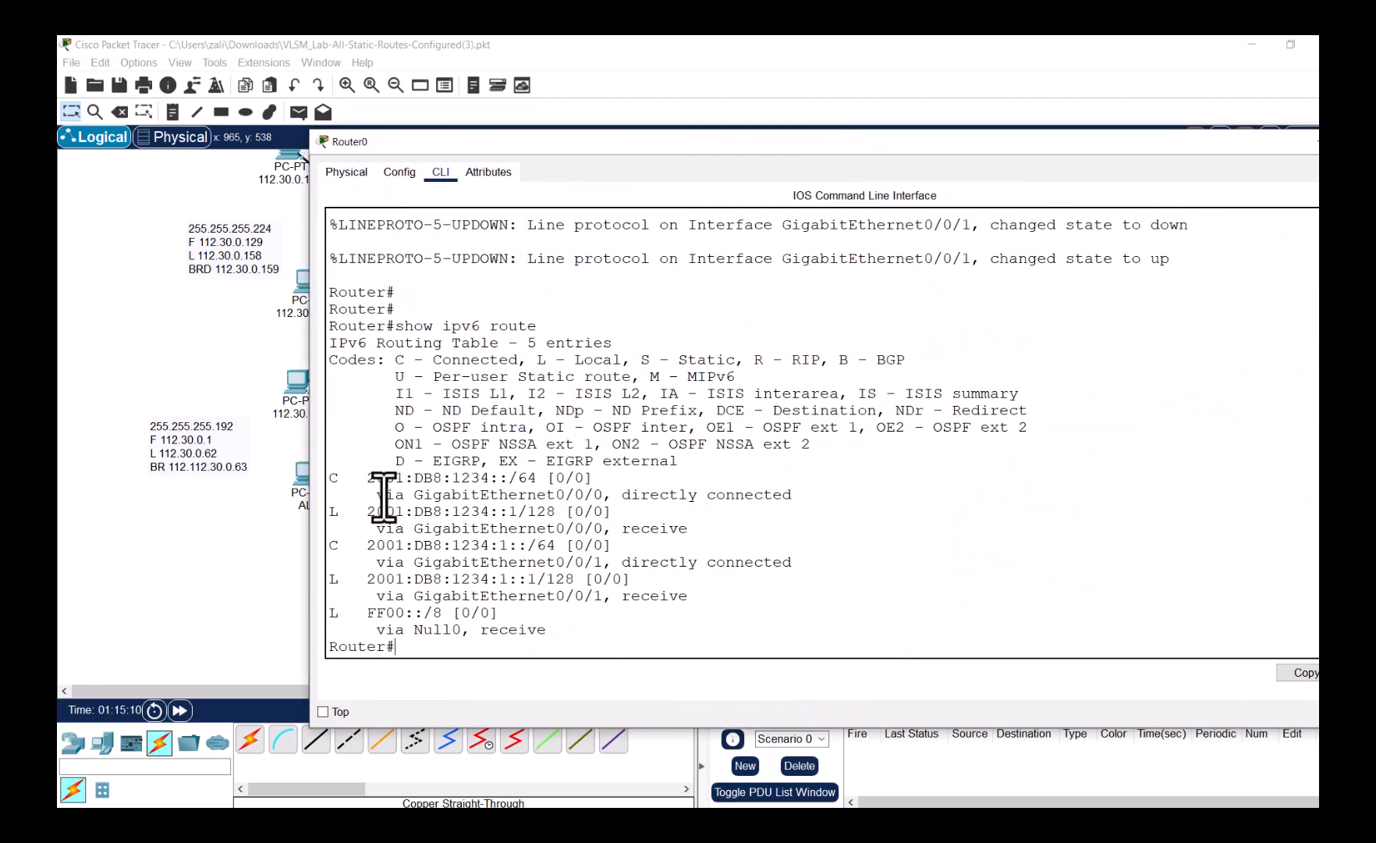
left_click_drag(363, 477, 360, 516)
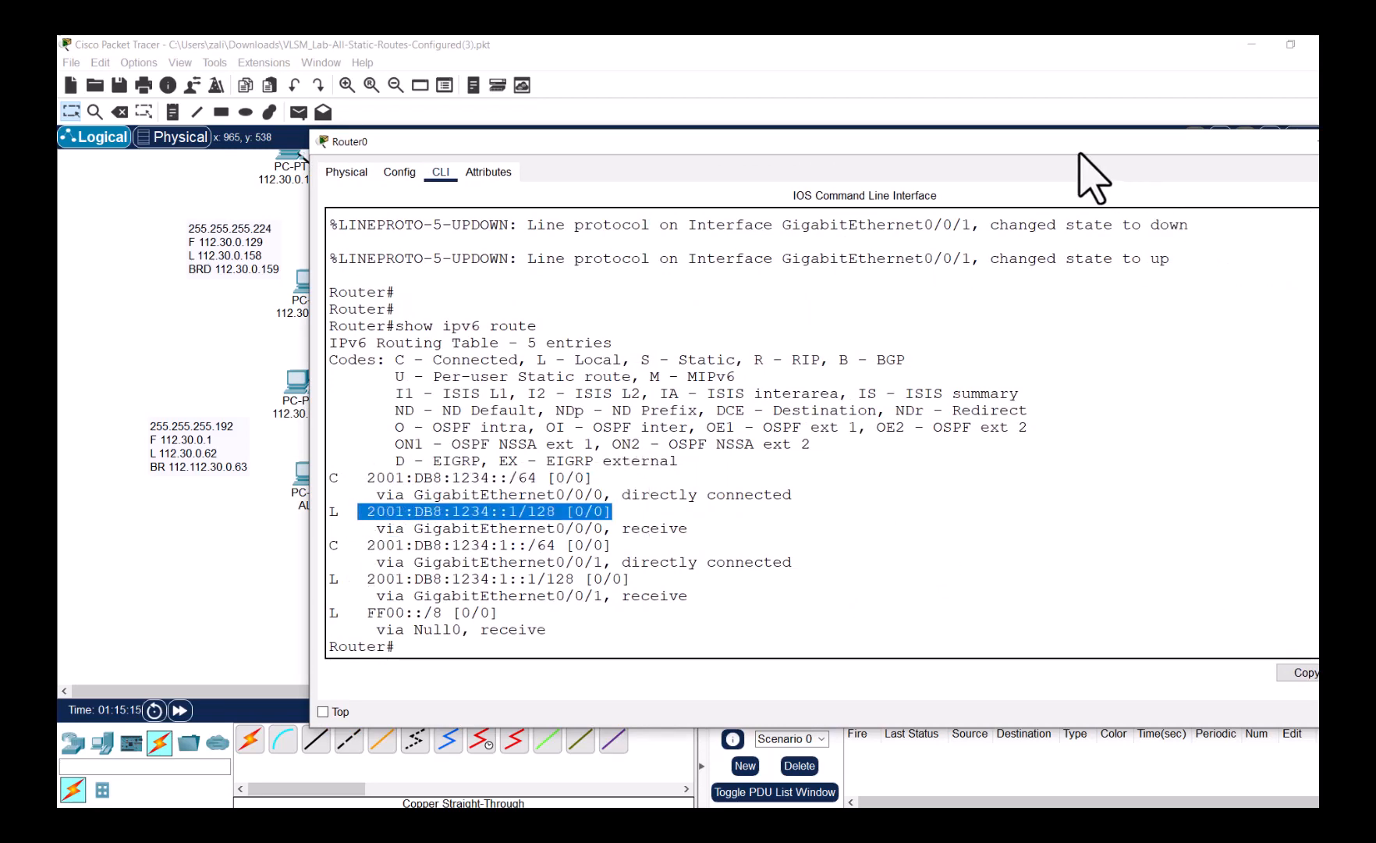
left_click_drag(1080, 155, 700, 275)
left_click(1020, 262)
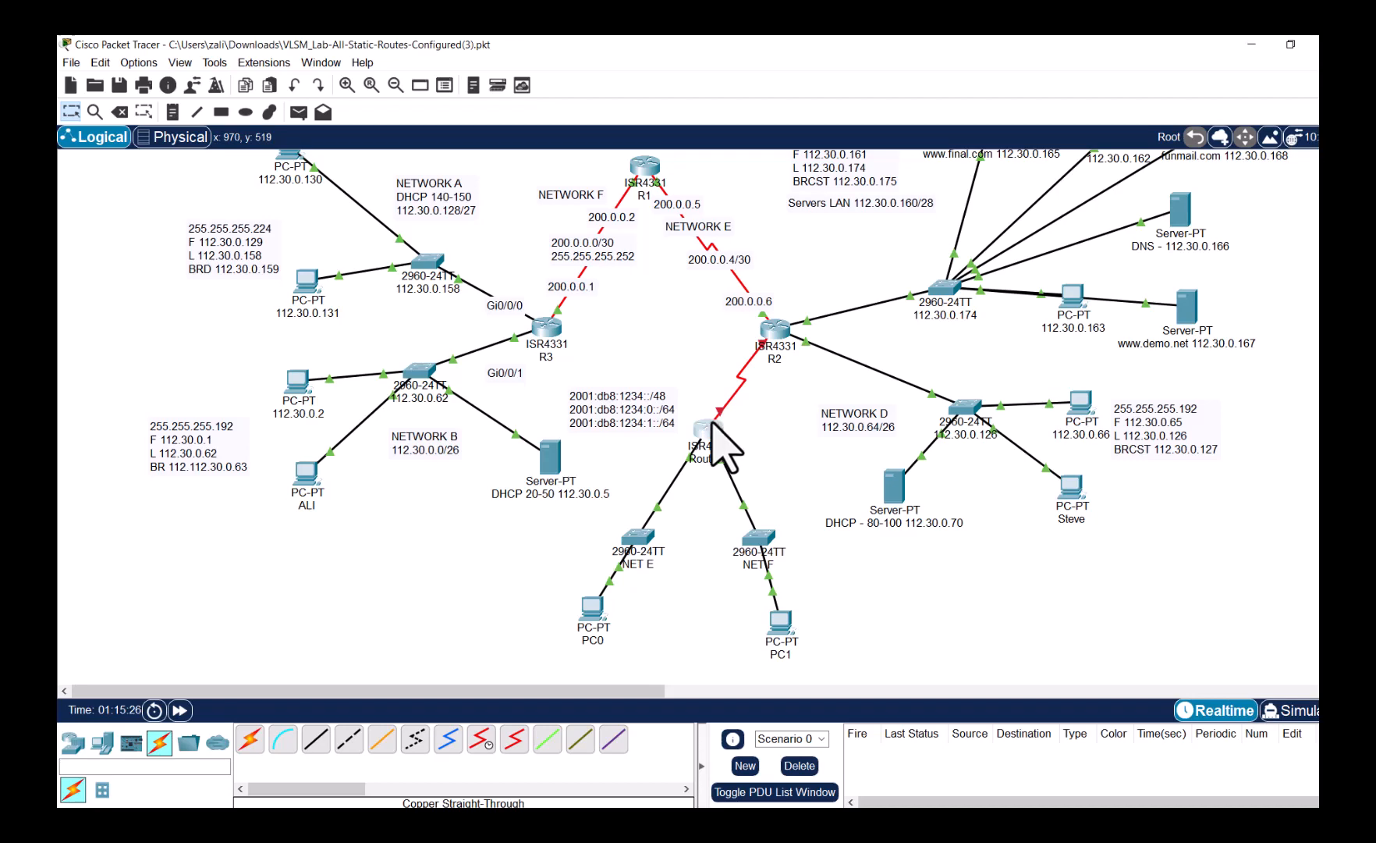
left_click(712, 426)
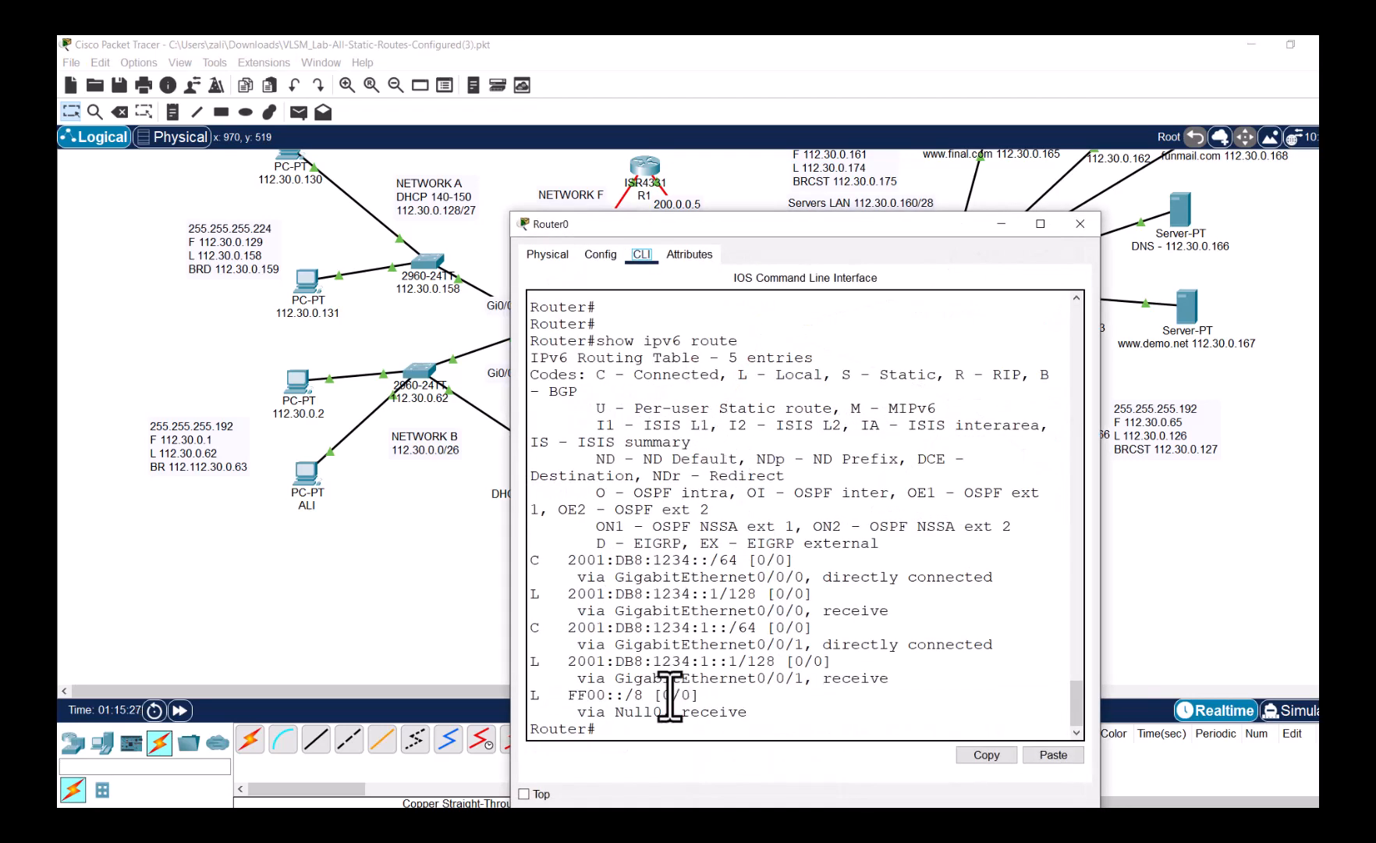
- Enter global configuration on Router0 and select interface Serial0/1/0
left_click(645, 732)
type("conf t")
key("Return")
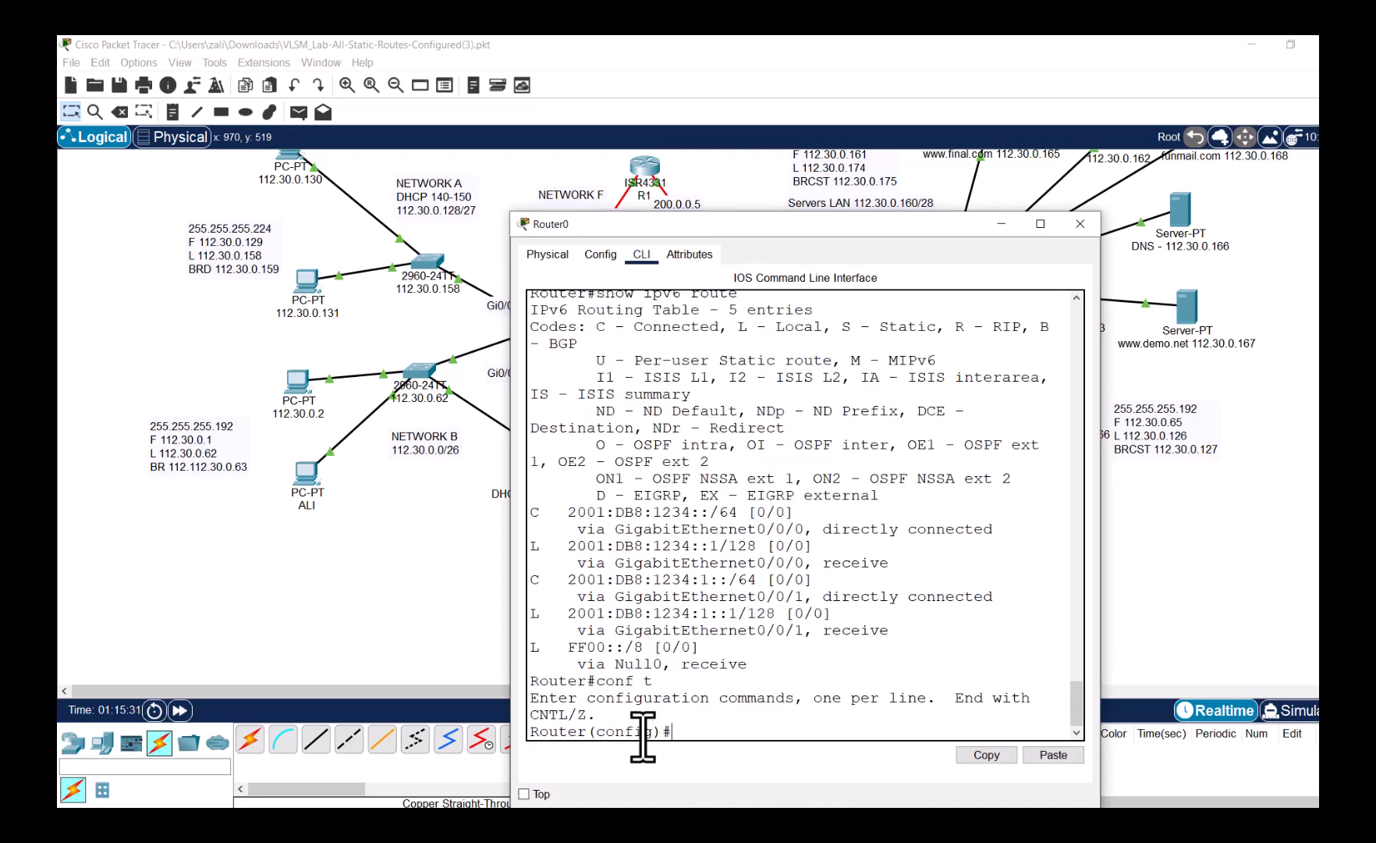
left_click(338, 629)
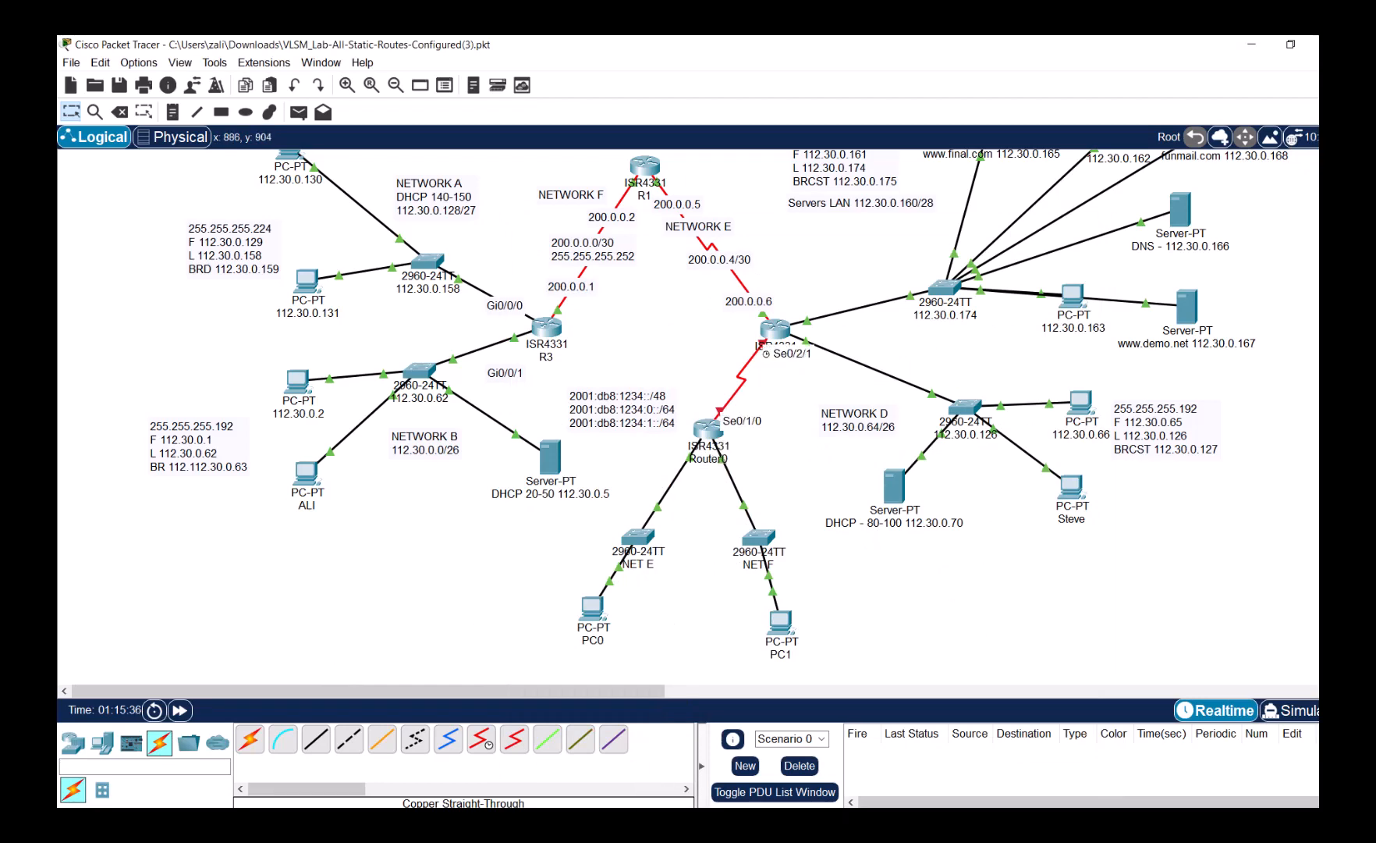
left_click(988, 744)
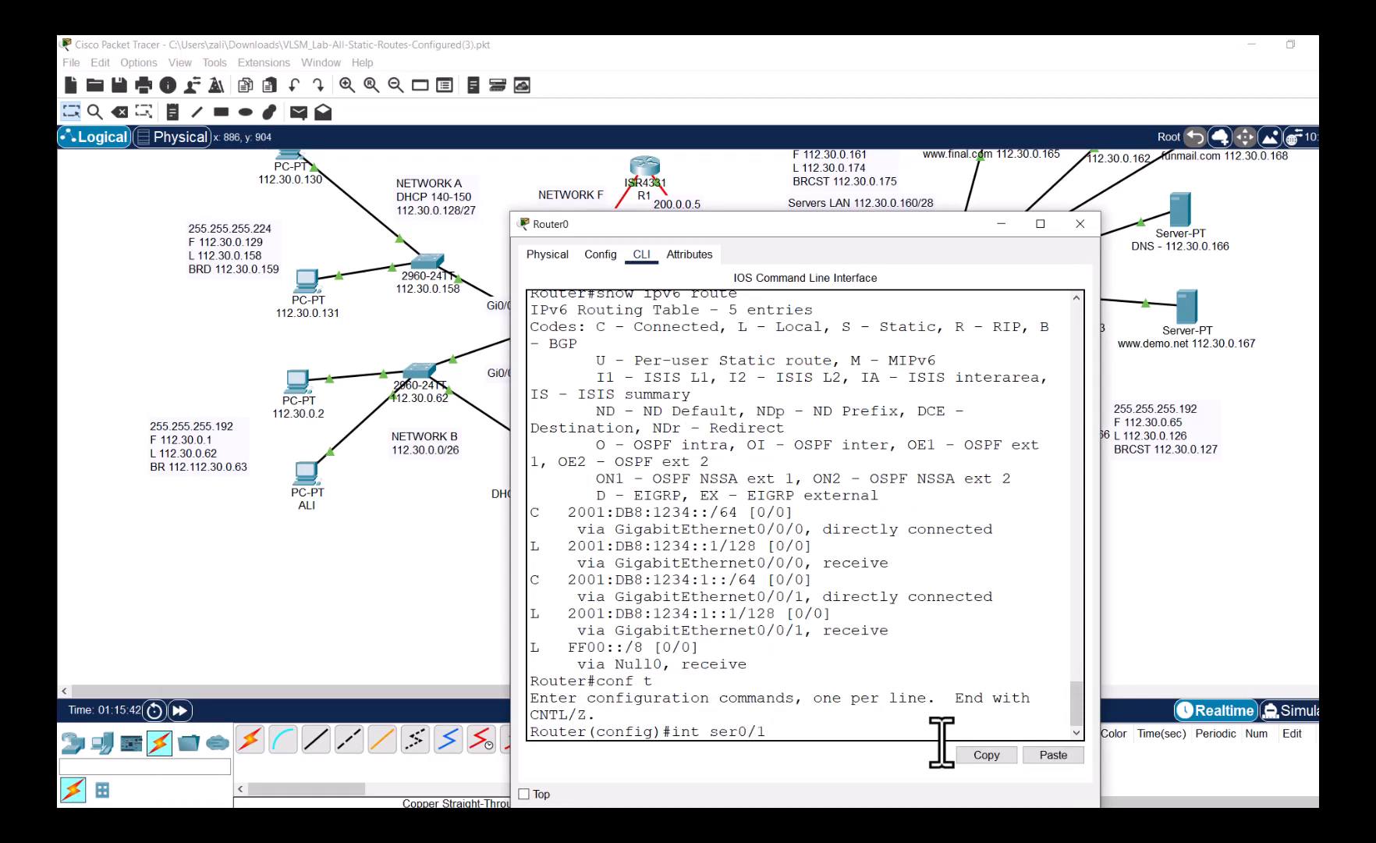
type("0")
key("Return")
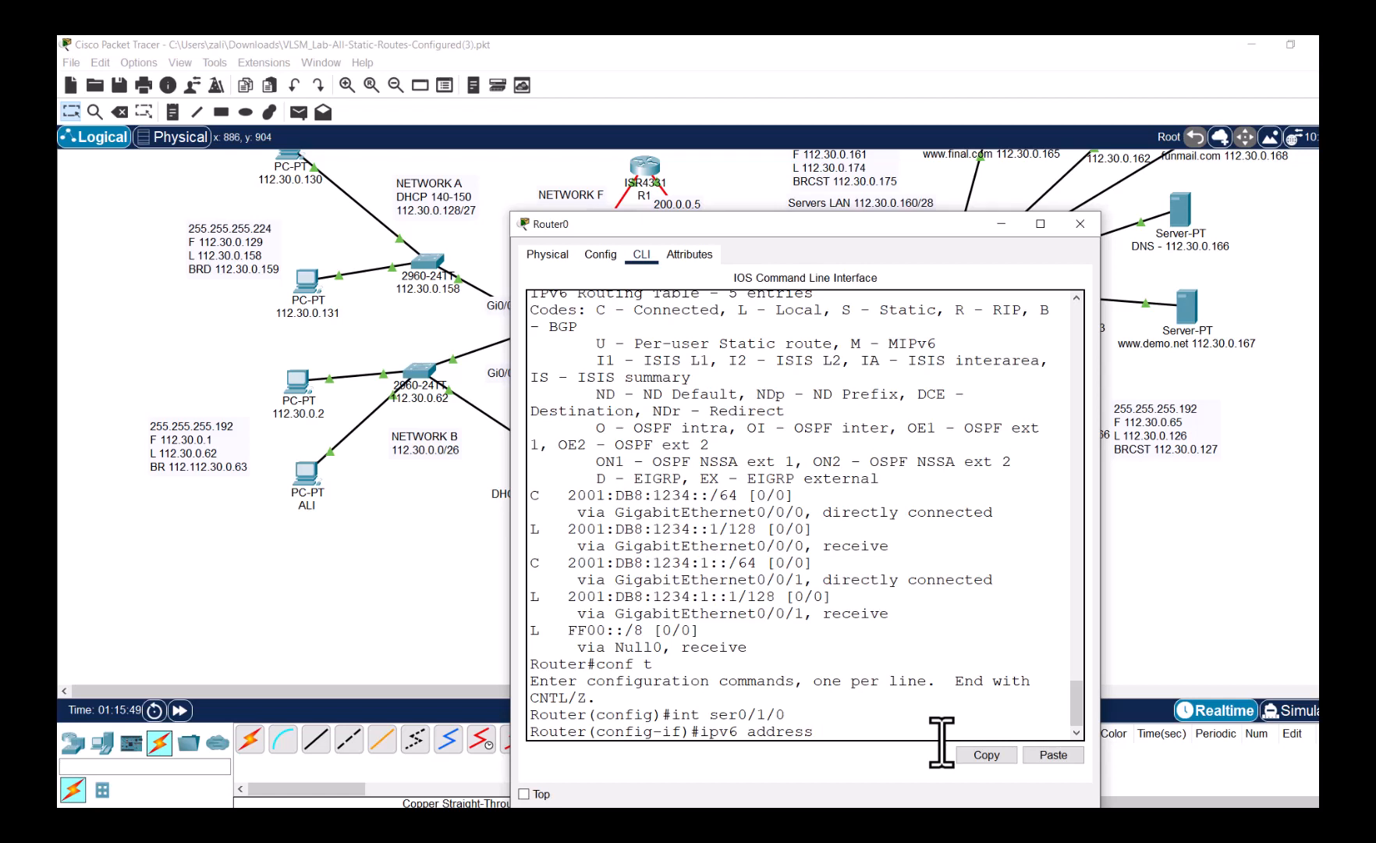
- Assign Serial0/1/0 the IPv6 address 2001:db8:1234:2::1/64 and enable it with no shut
left_click(1053, 754)
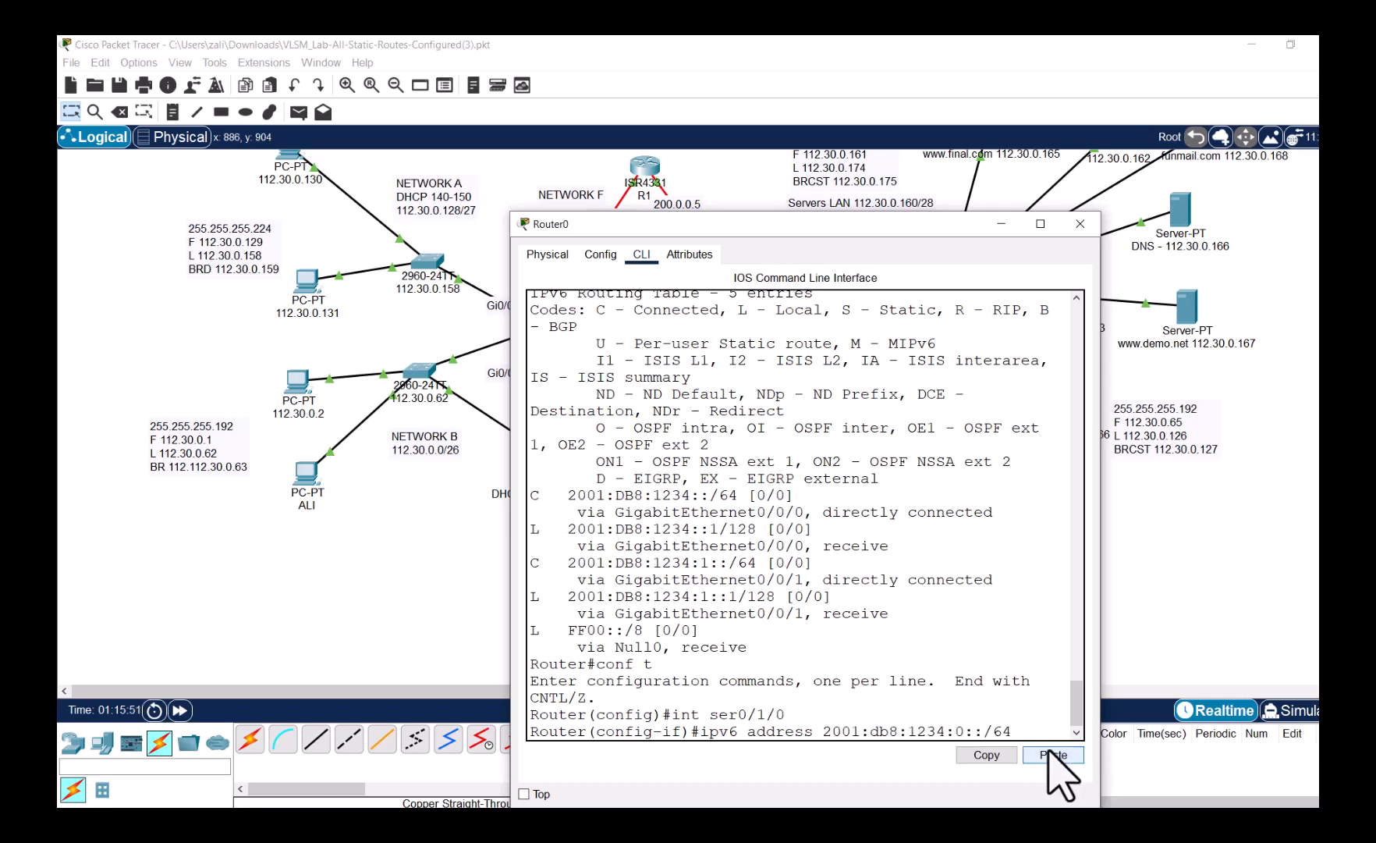
left_click_drag(964, 734, 957, 734)
key("BackSpace")
key("BackSpace")
type("2::1/64")
key("Return")
type("no shut")
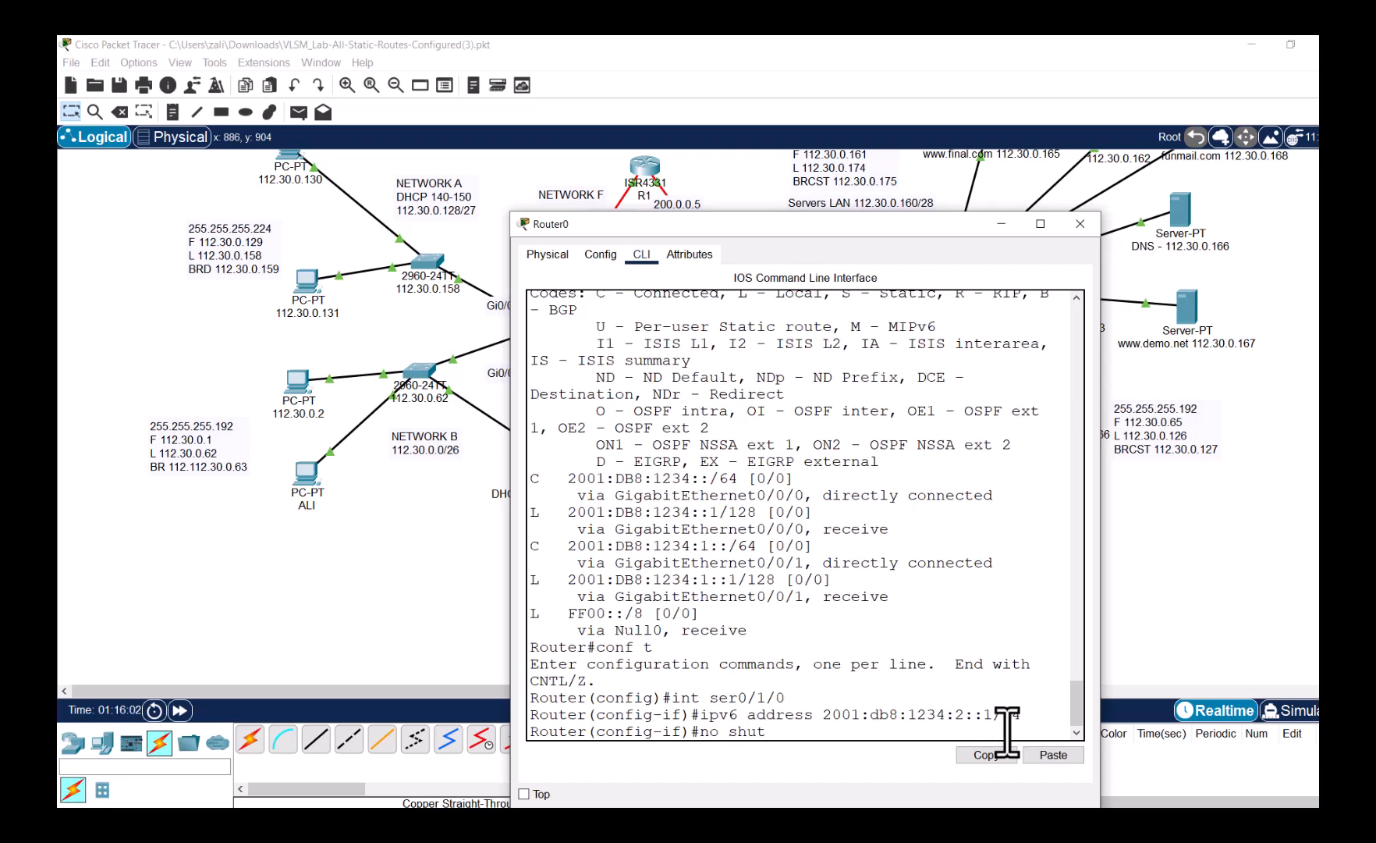
key("Return")
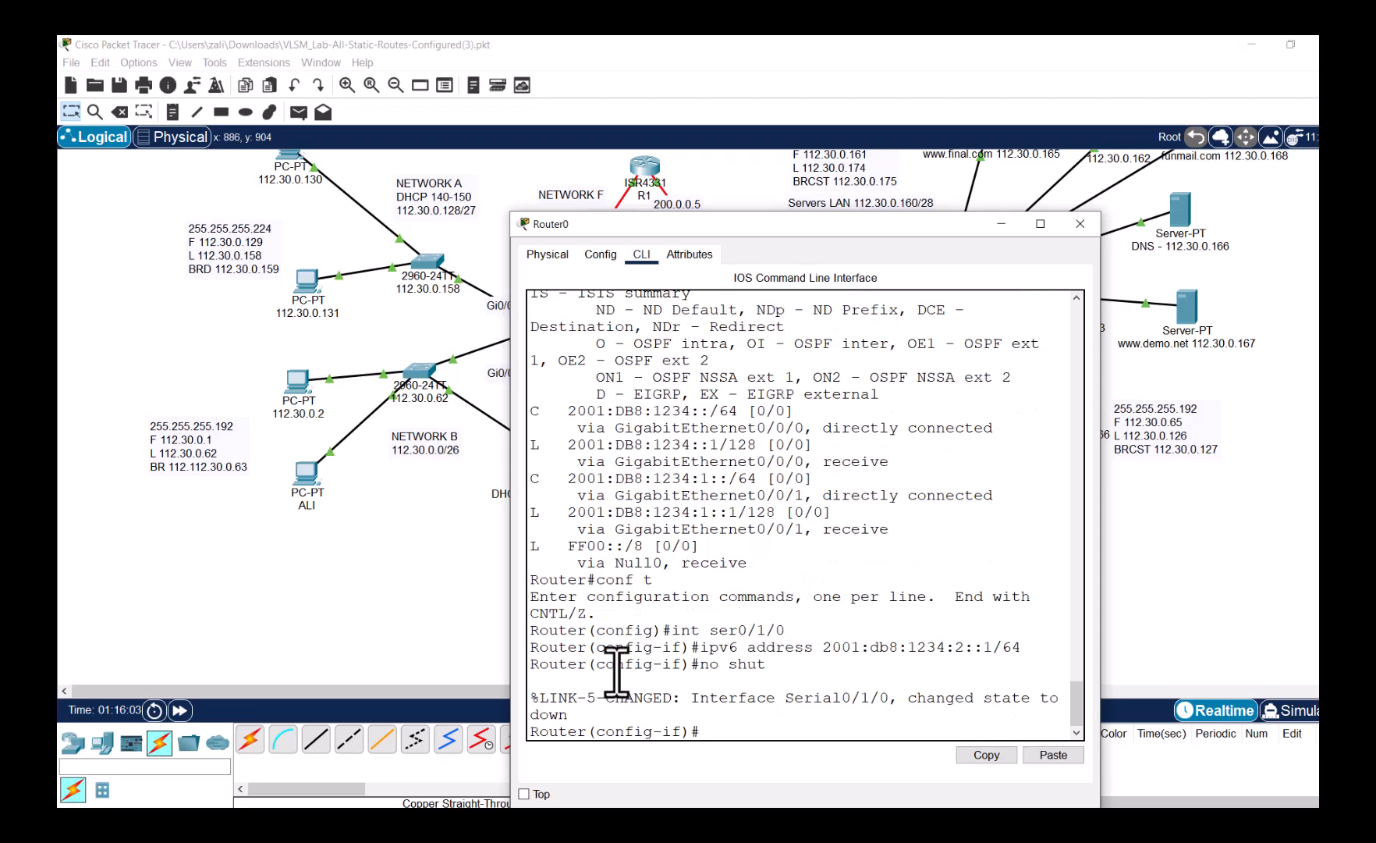
left_click(472, 669)
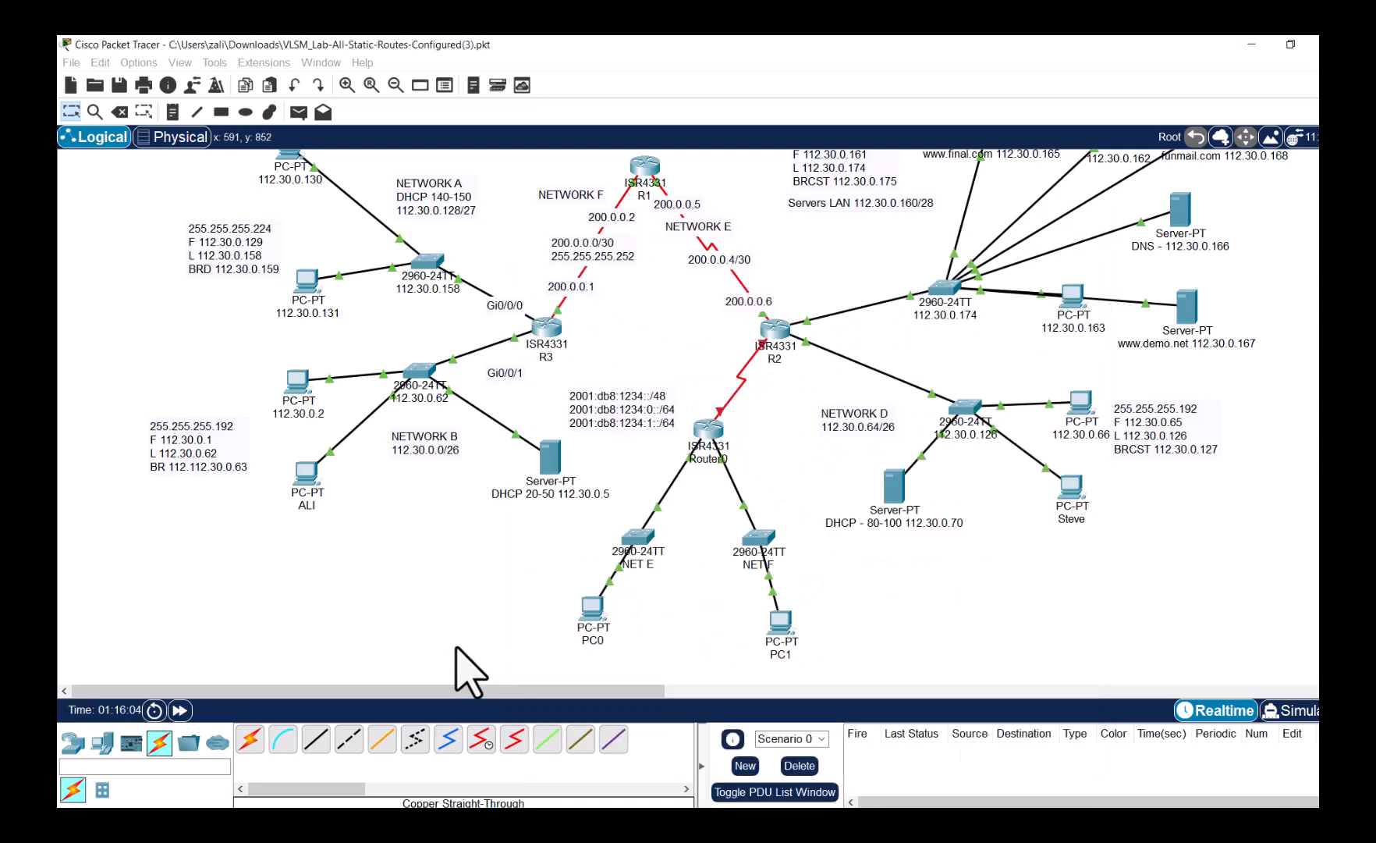
- Enable IPv6 unicast routing on R2 from global configuration mode
left_click(772, 343)
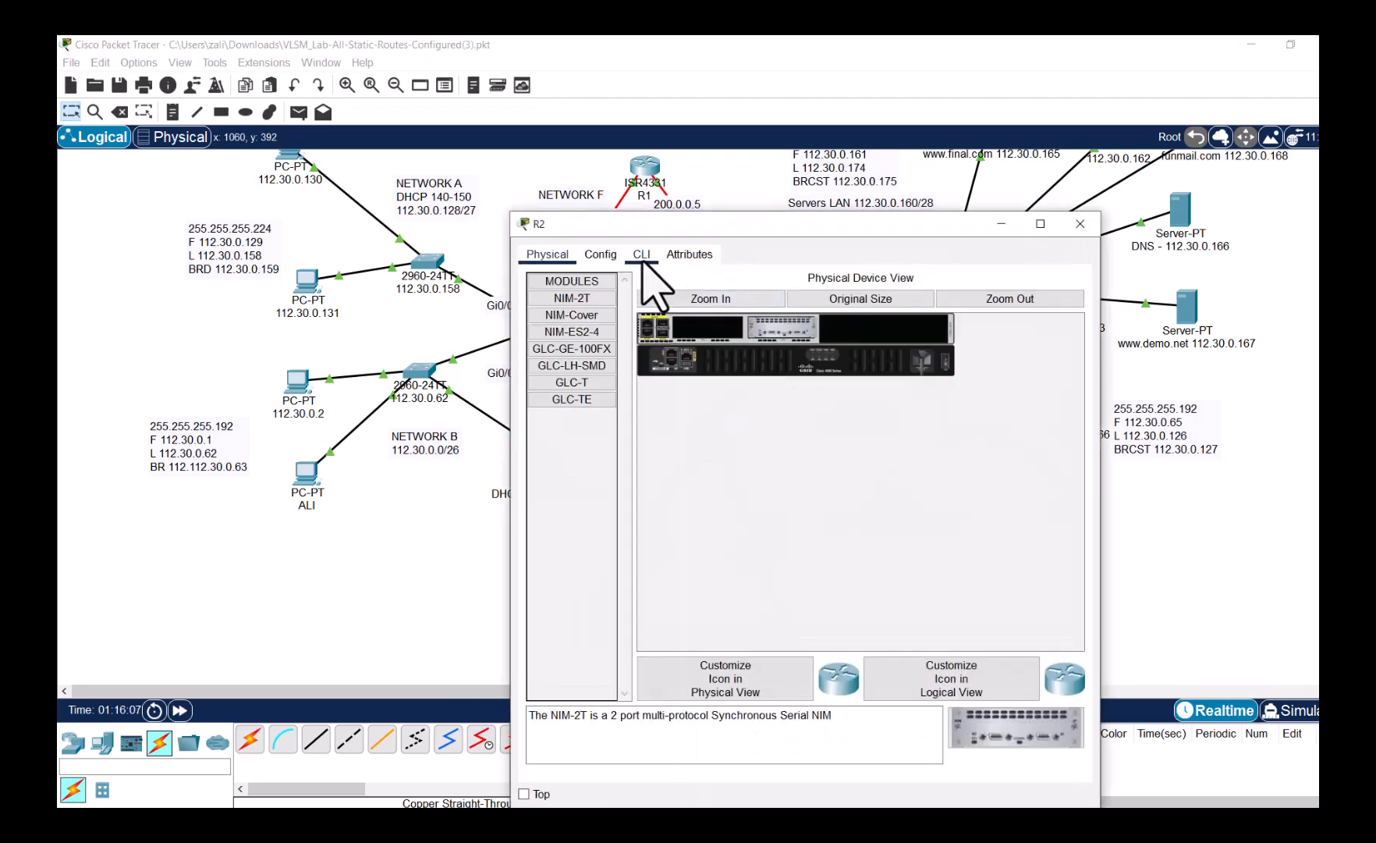
left_click(641, 255)
left_click_drag(710, 234, 881, 208)
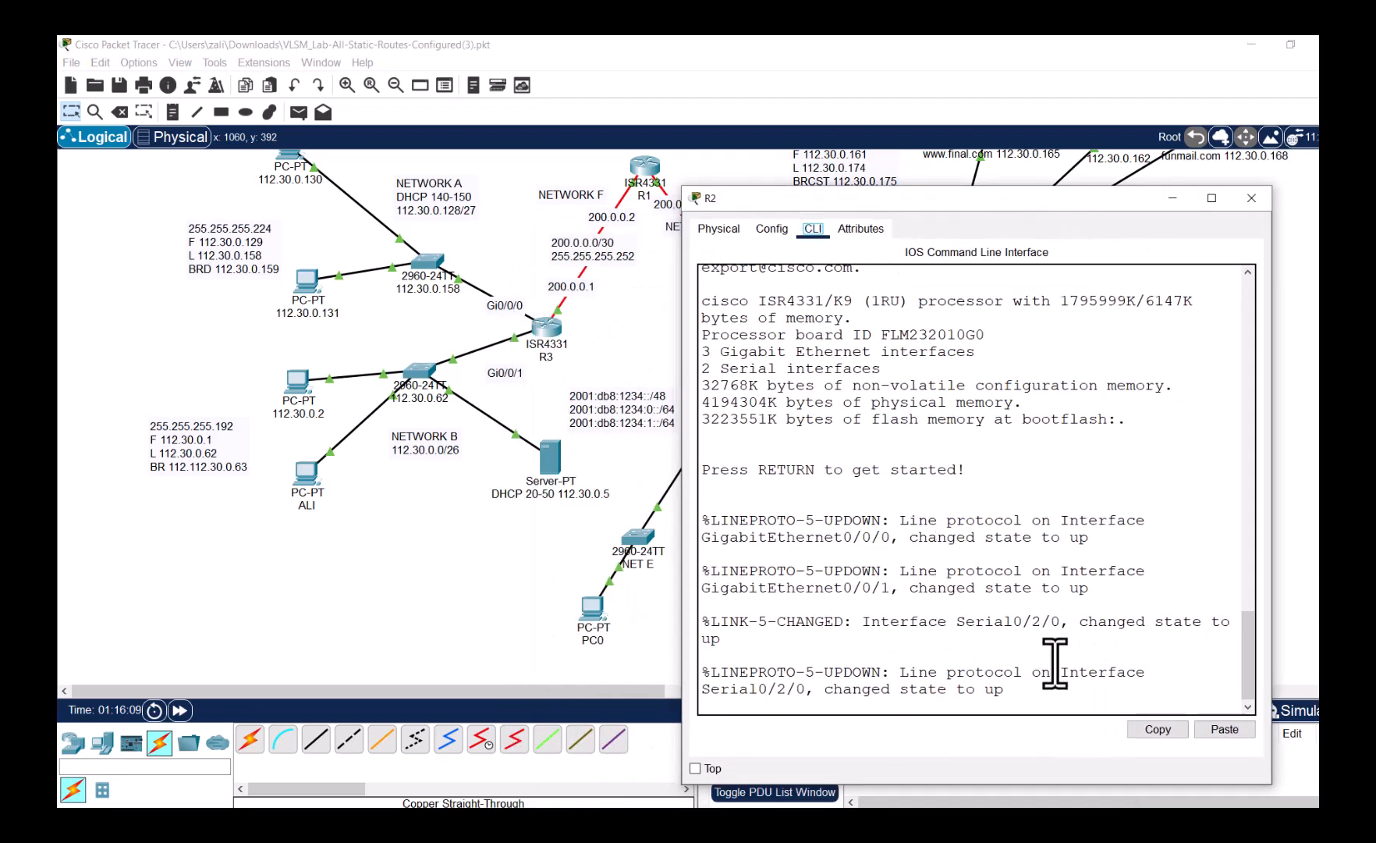
key("Return")
type("end")
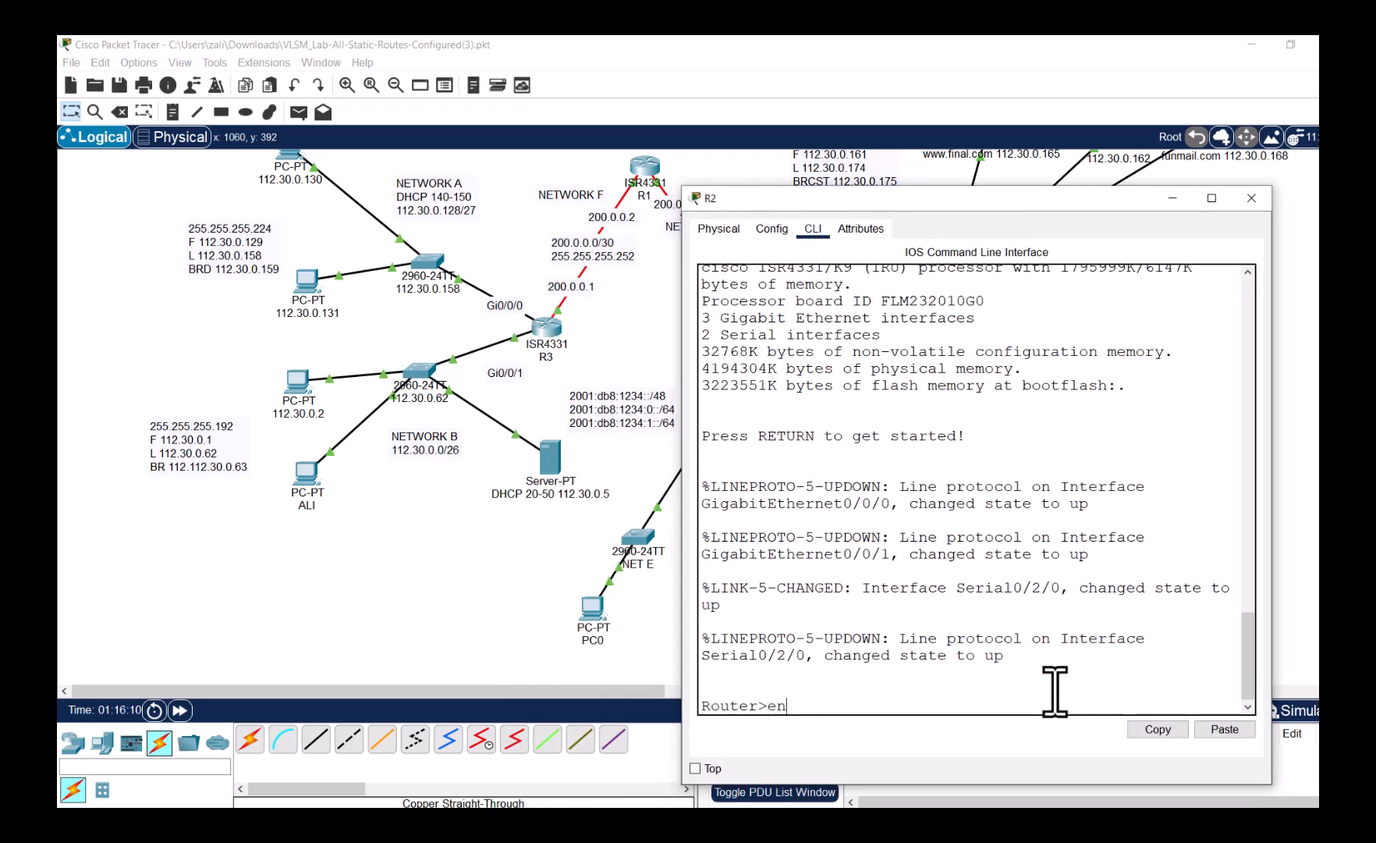
key("Return")
type("co")
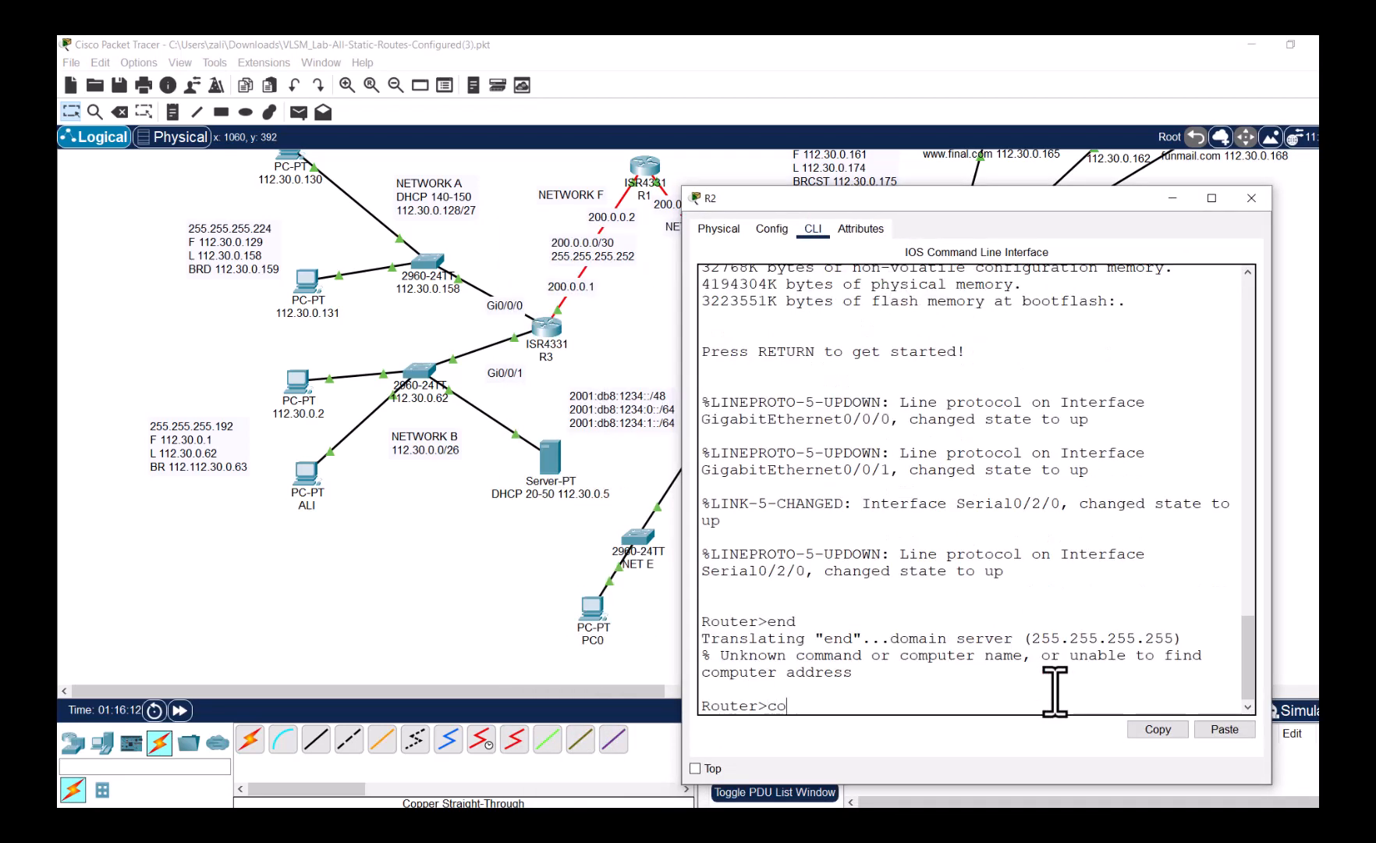
type("nf t")
key("Return")
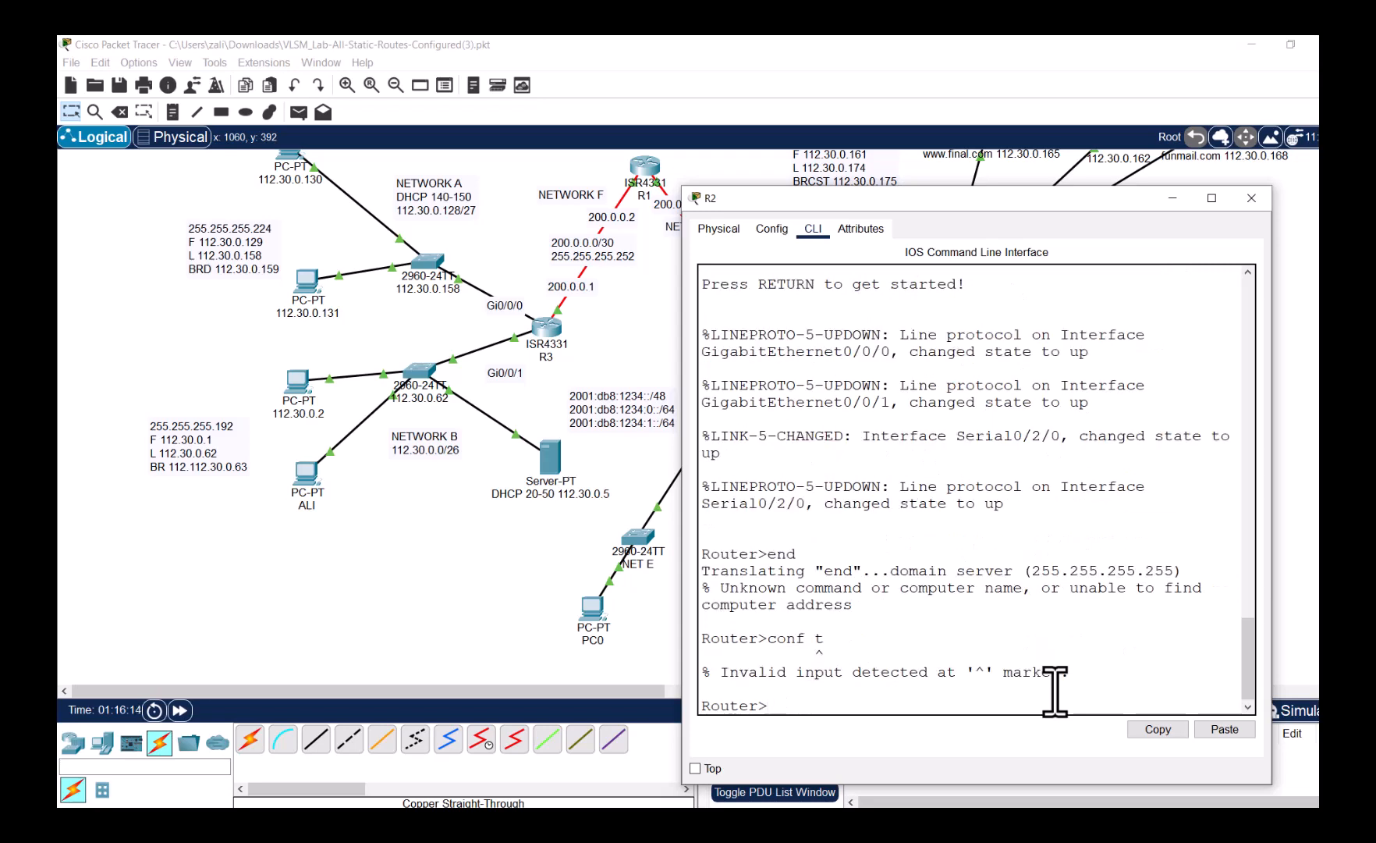
type("ena")
key("Return")
type("conf t")
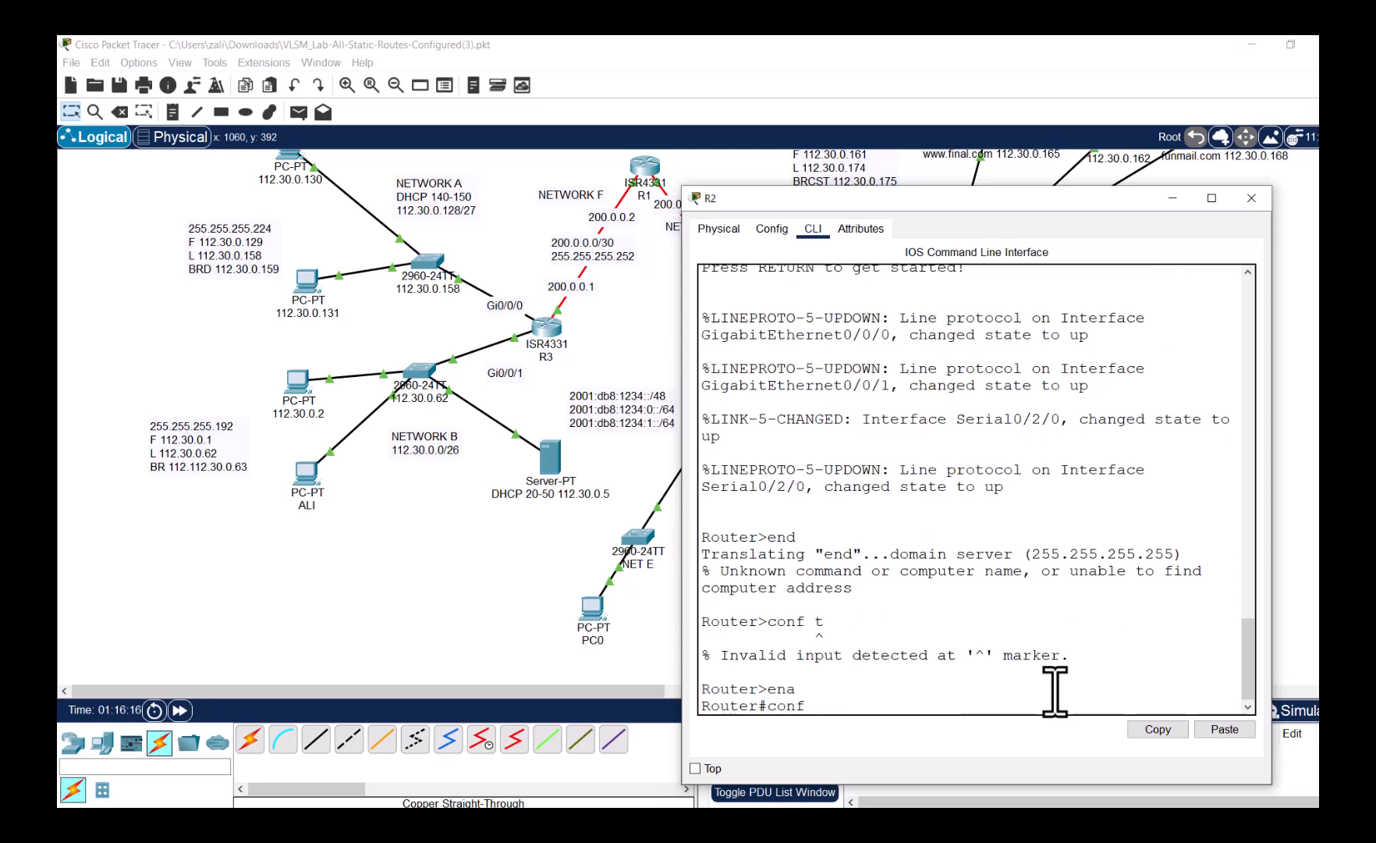
key("Return")
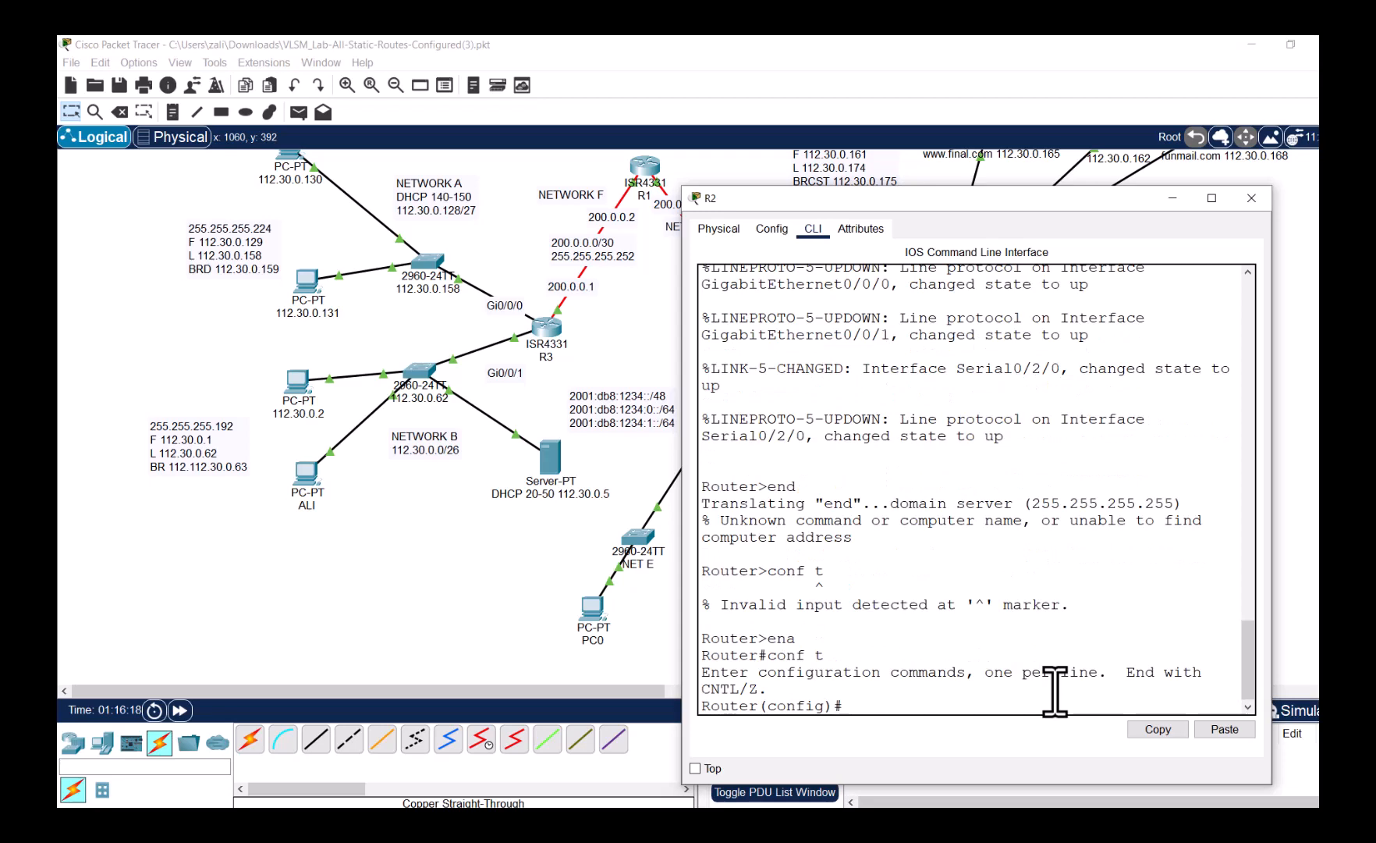
type("ipv6 uni")
key("Tab")
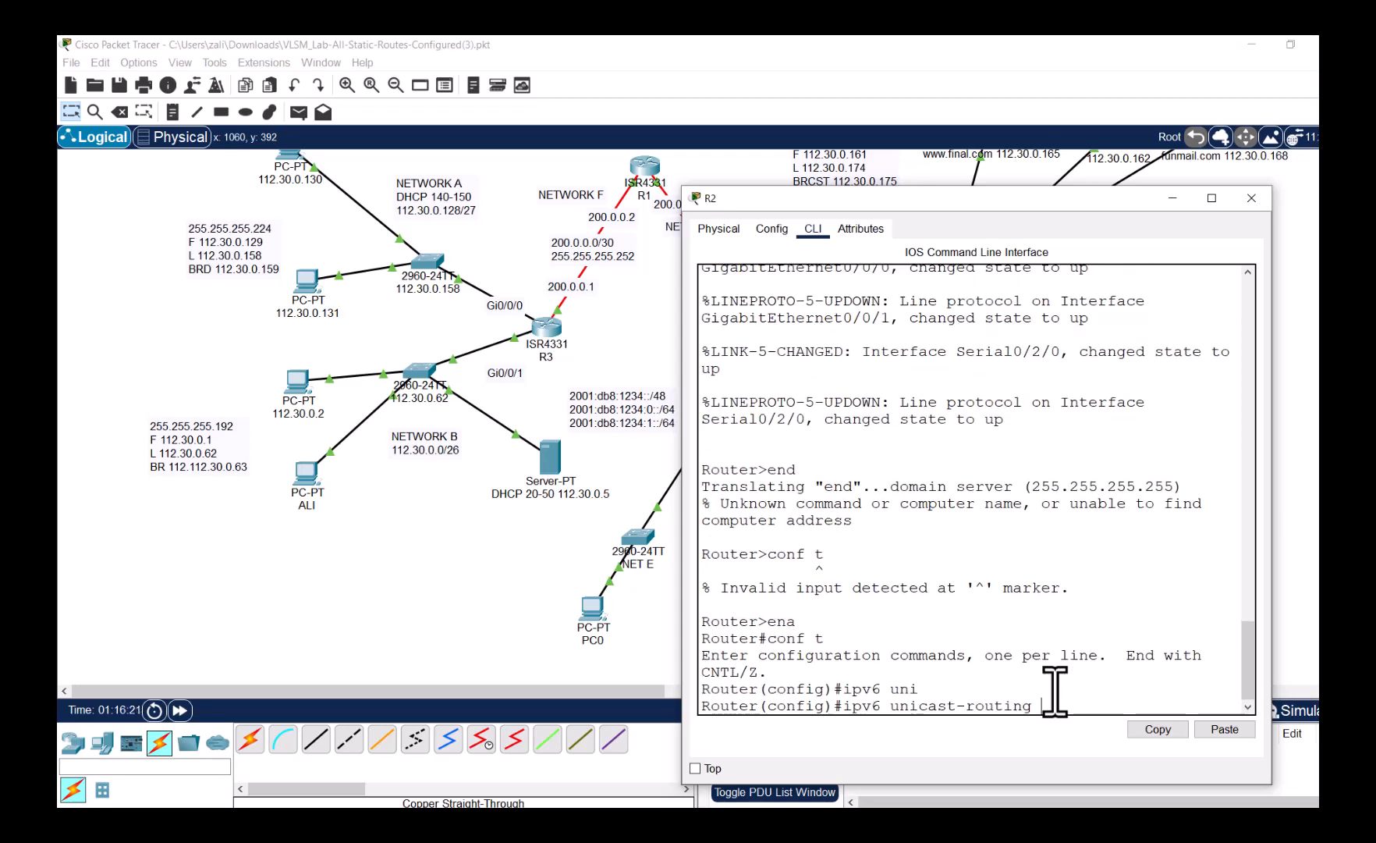
key("Return")
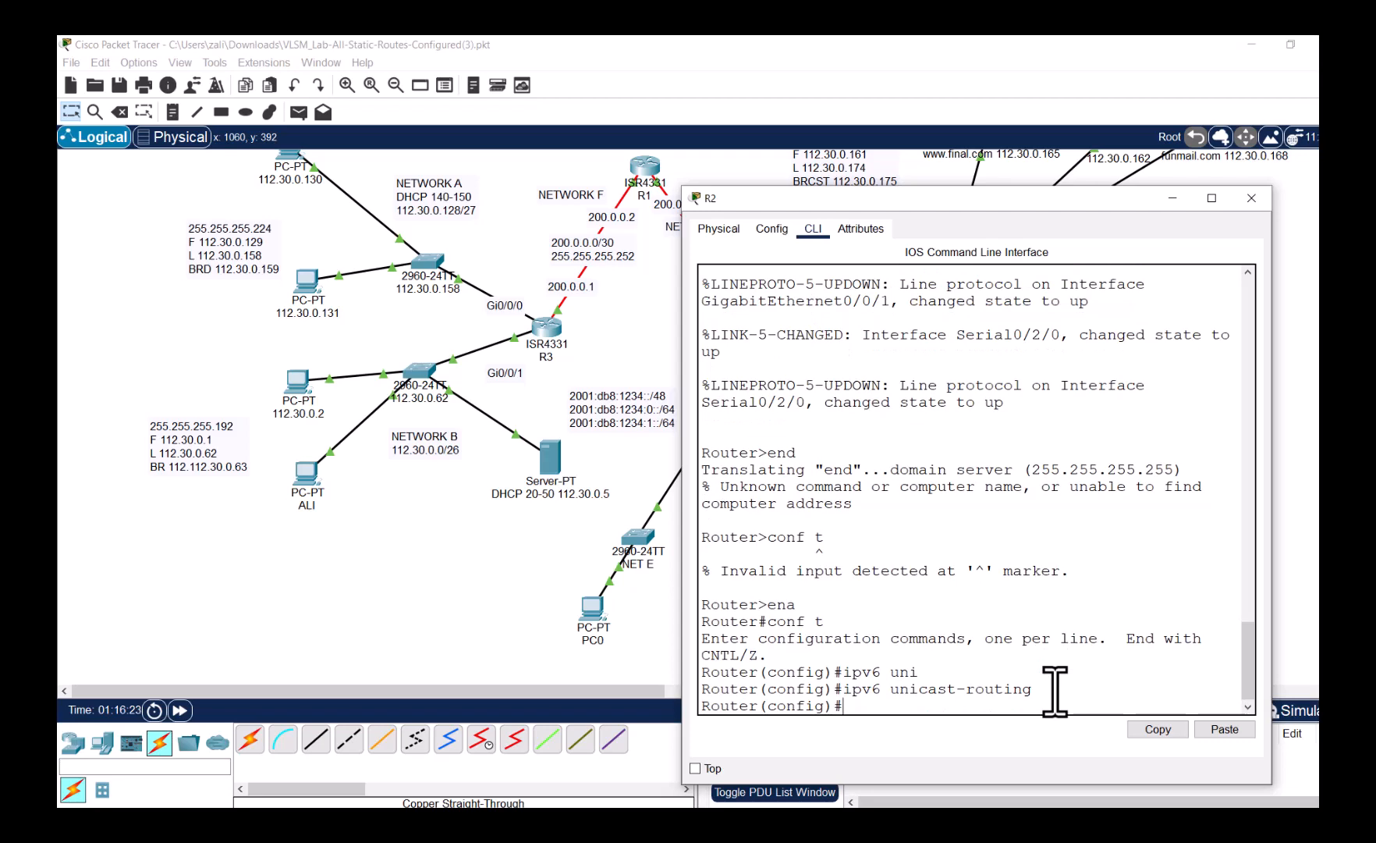
- Enter configuration for R2's serial interface 0/2/1
left_click_drag(871, 205, 1117, 209)
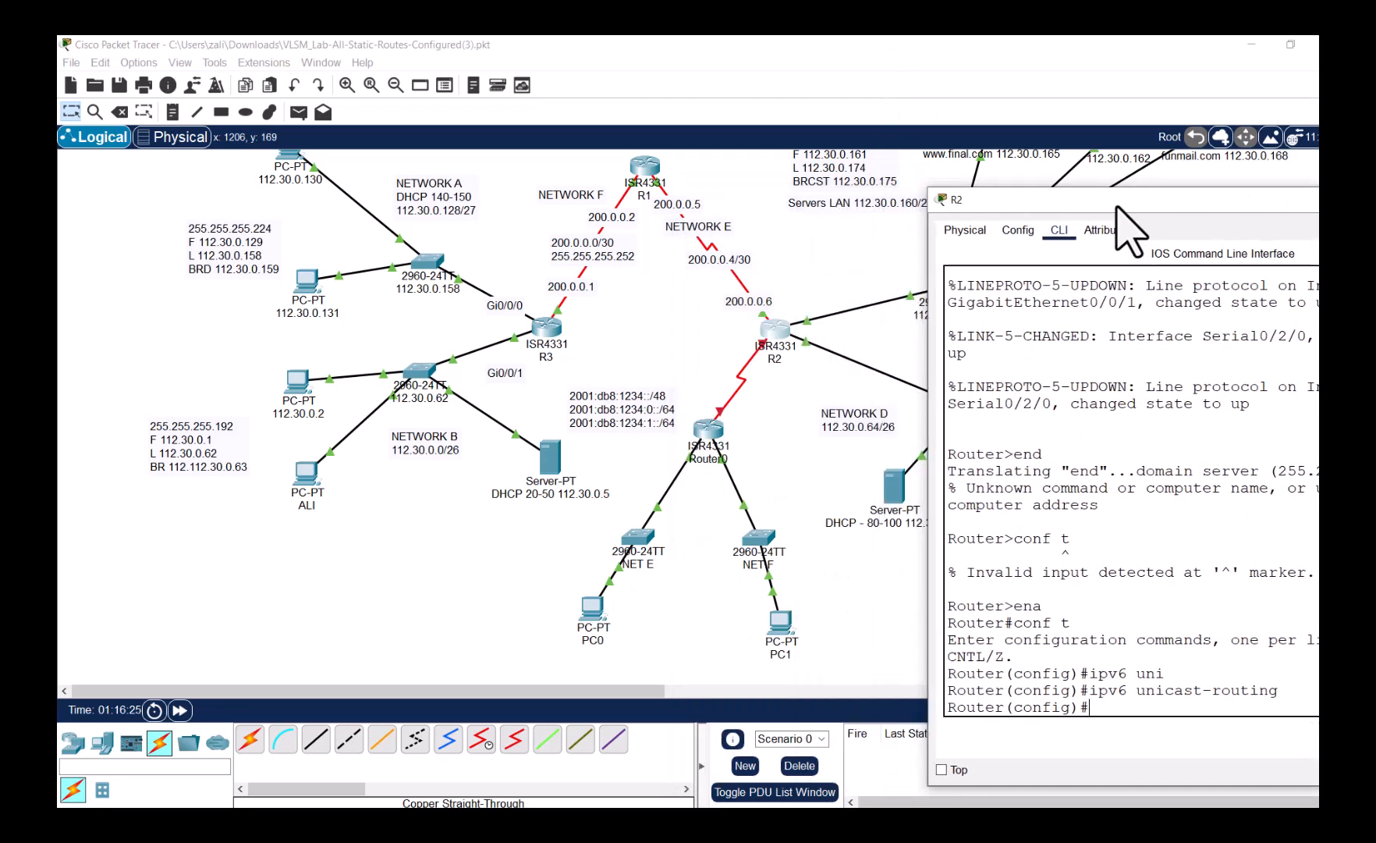
left_click(763, 347)
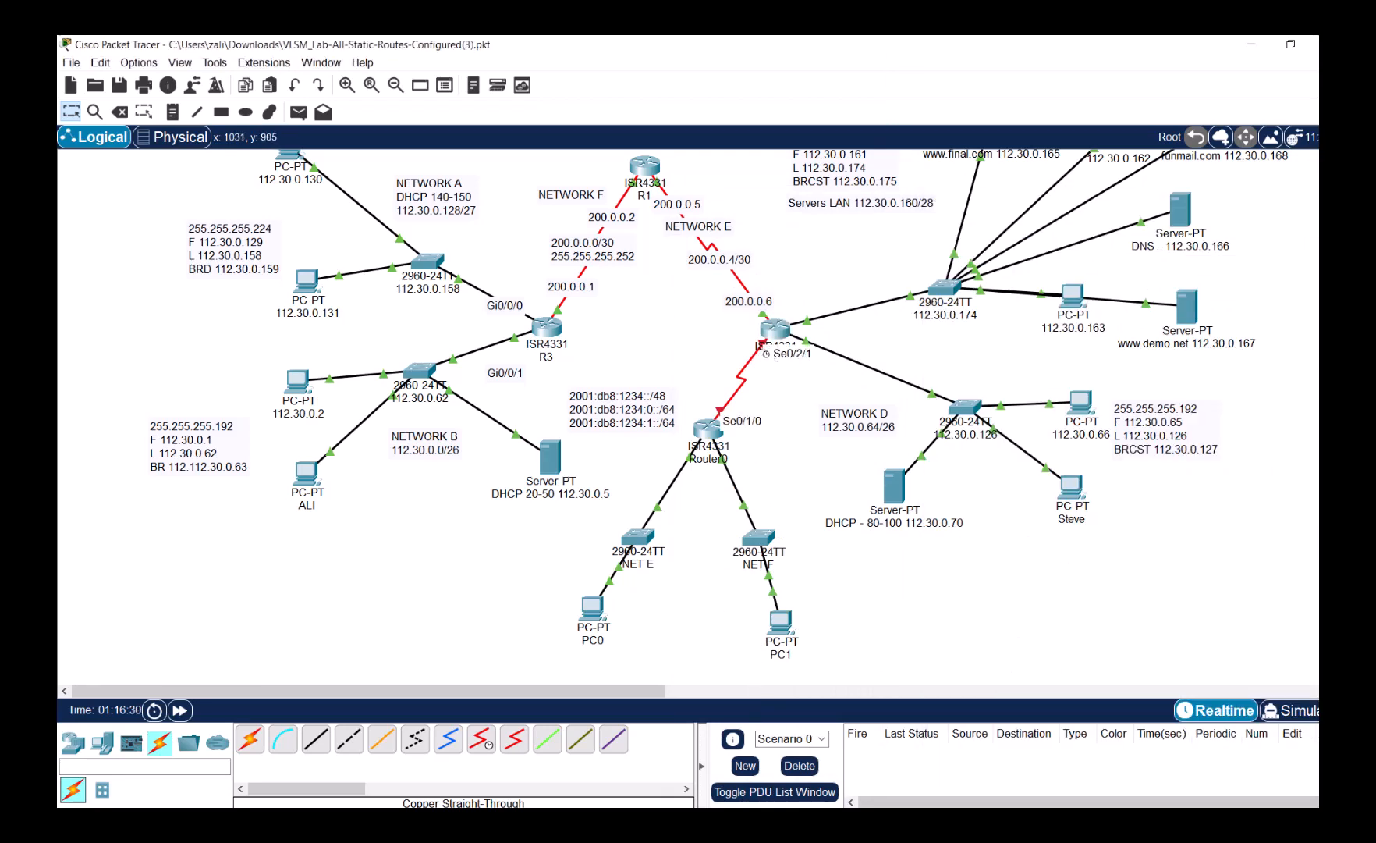
mouse_move(613, 825)
left_click(1071, 731)
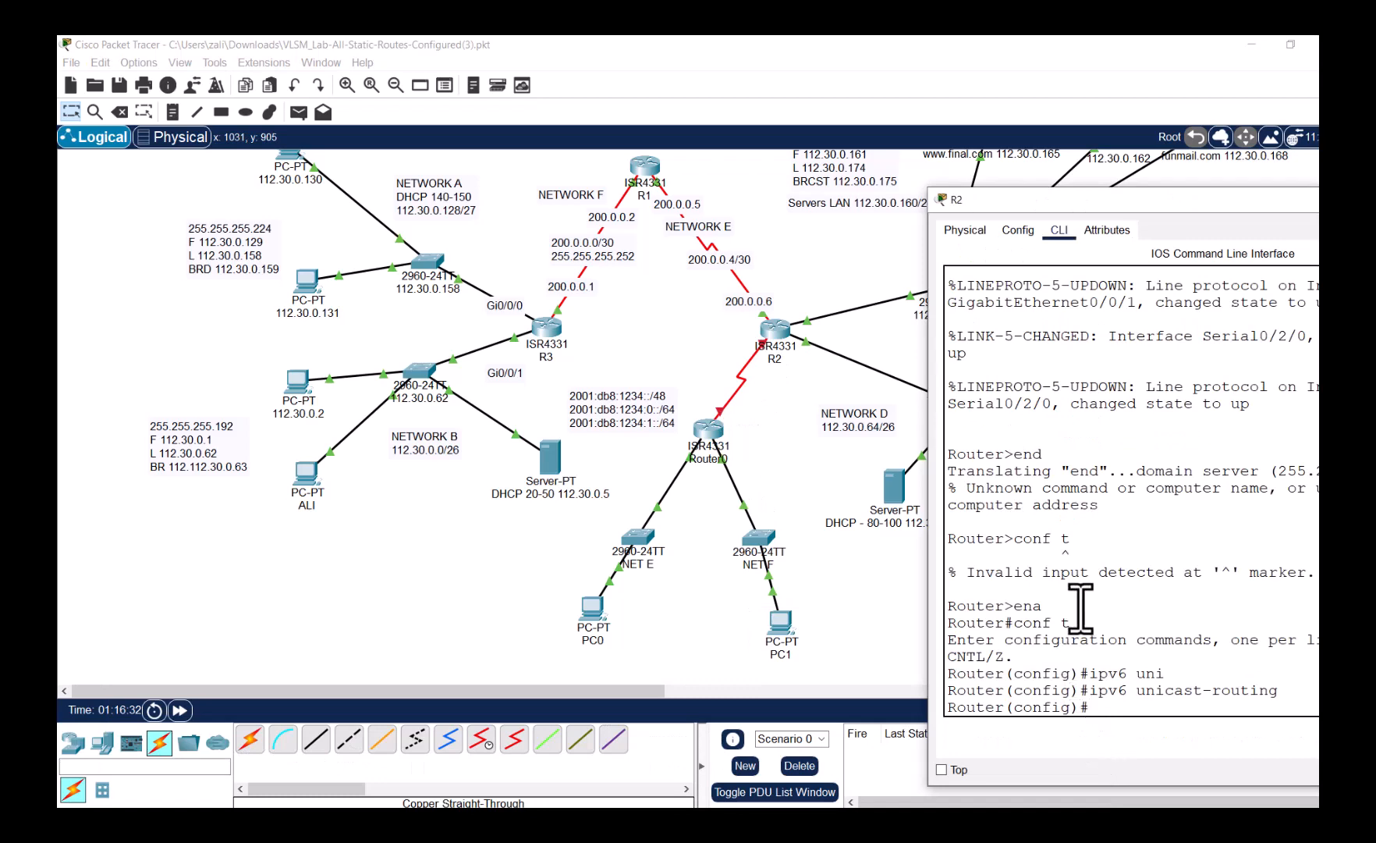
left_click_drag(1124, 204, 1096, 165)
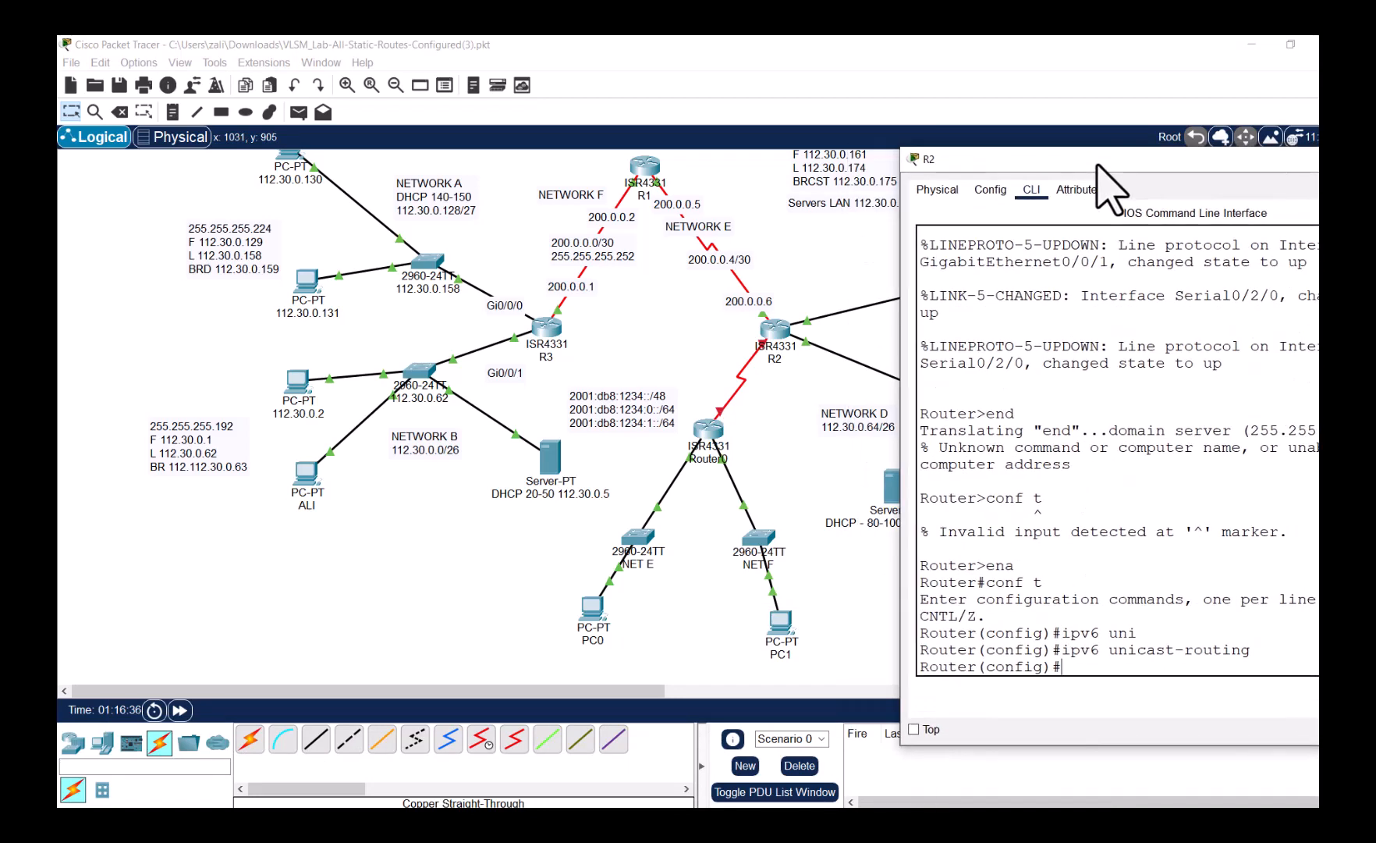
type("int ser0/2/12/1")
key("Return")
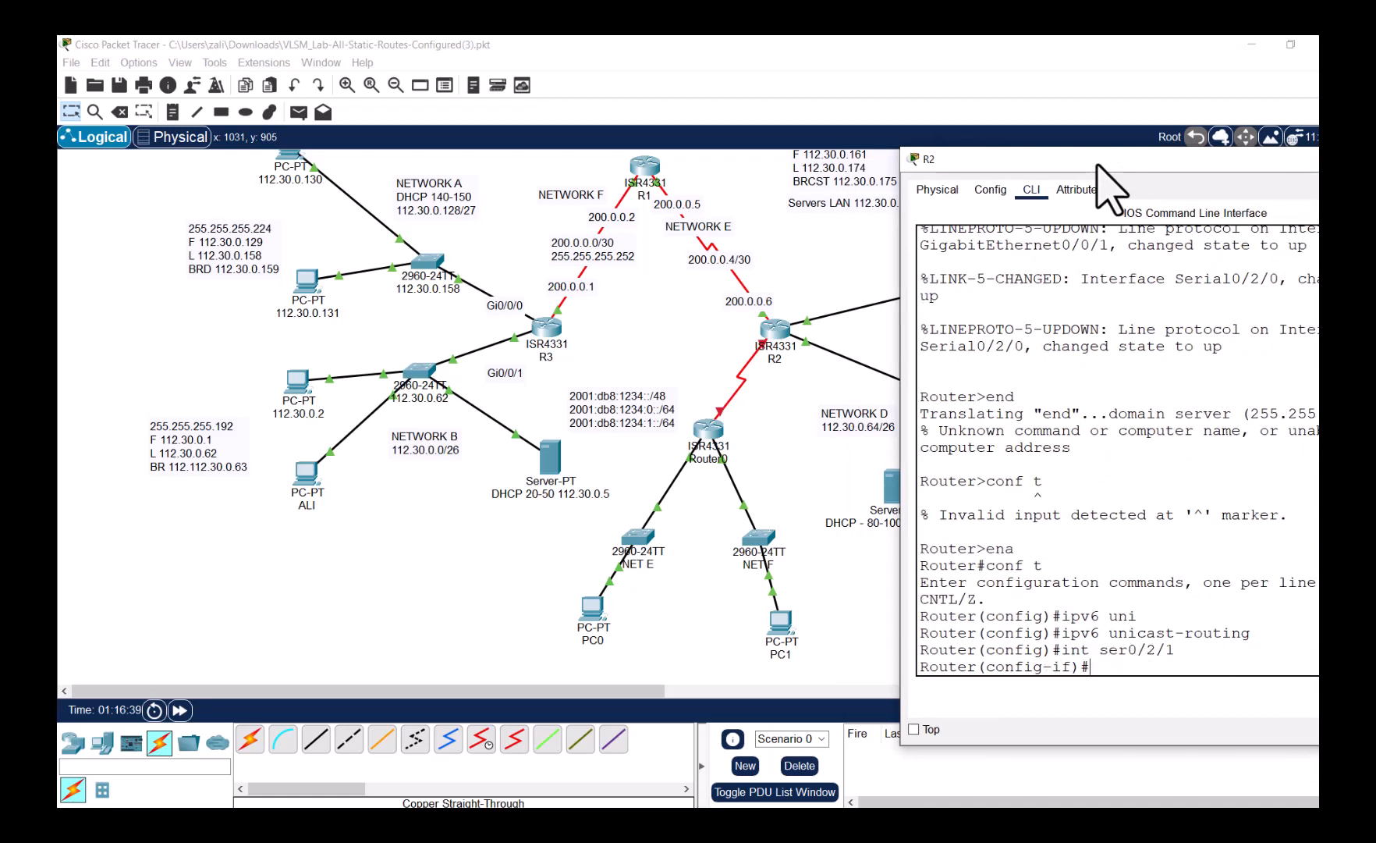
- Give Serial0/2/1 the IPv6 address 2001:db8:1234:2::2/64 and enable it with no shut
type("ipv6 address")
left_click_drag(1092, 157, 733, 148)
left_click(1073, 680)
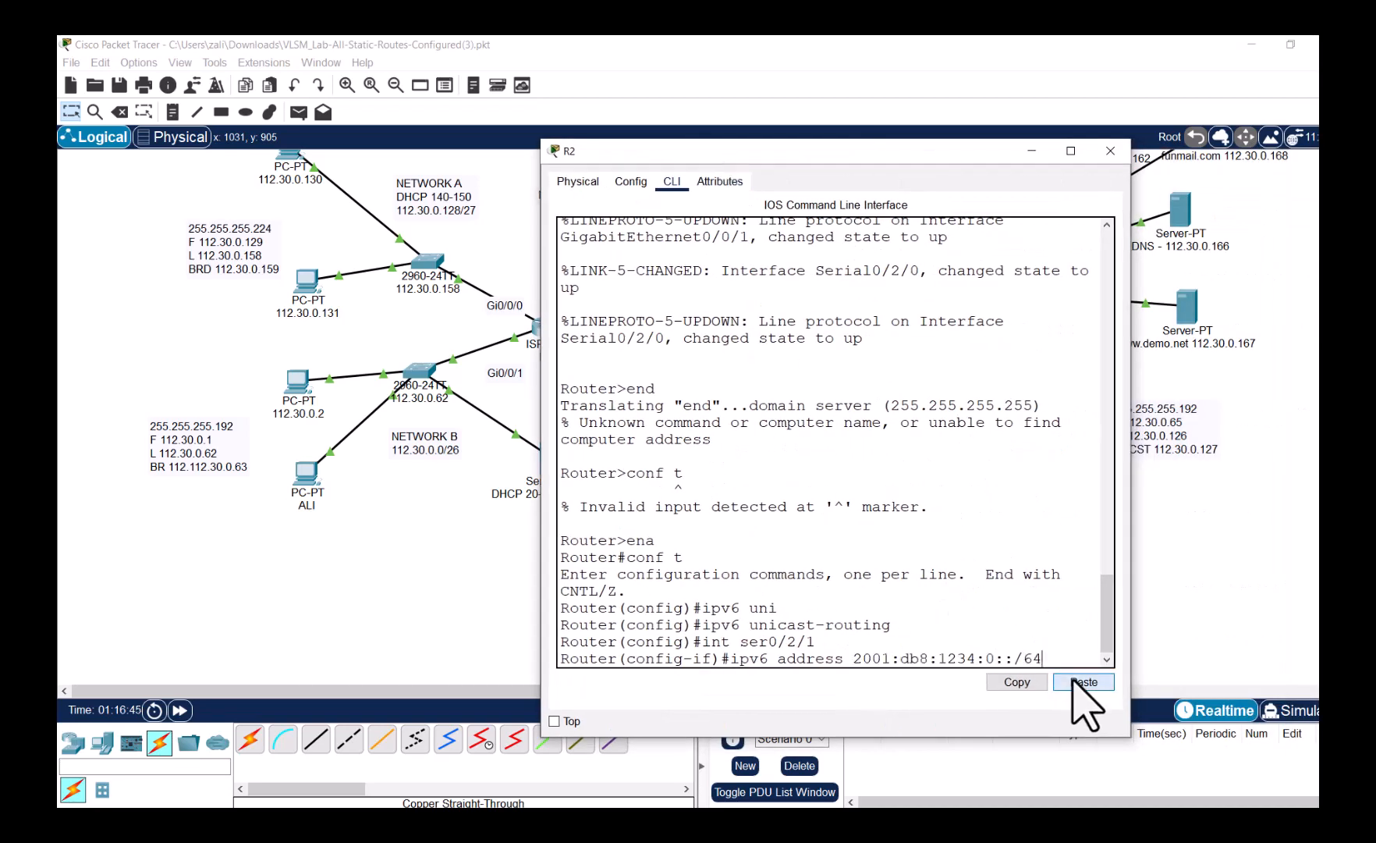
key("BackSpace")
type("2::2/64")
key("Return")
type("no sh")
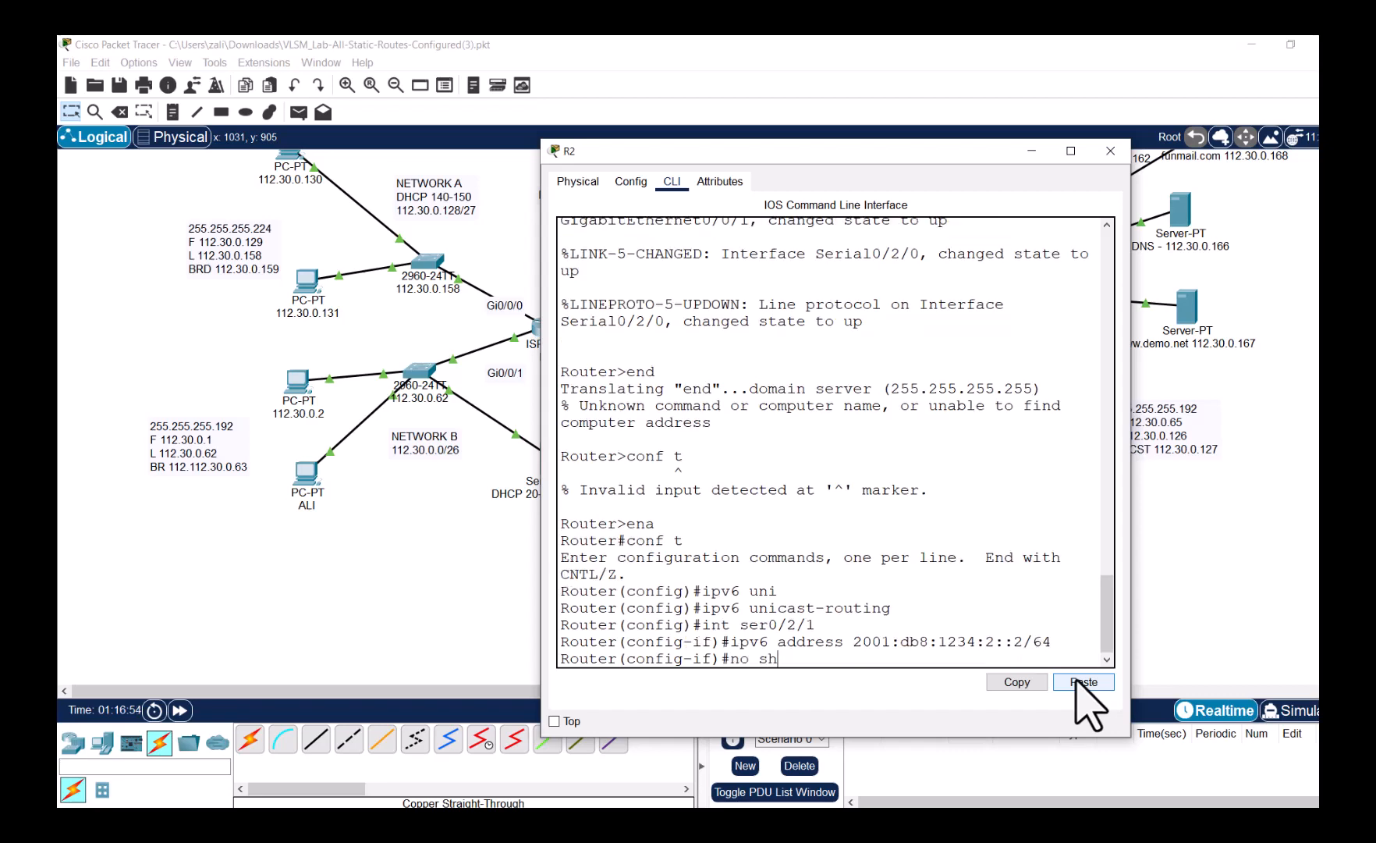
type("ut")
key("Return")
left_click(443, 610)
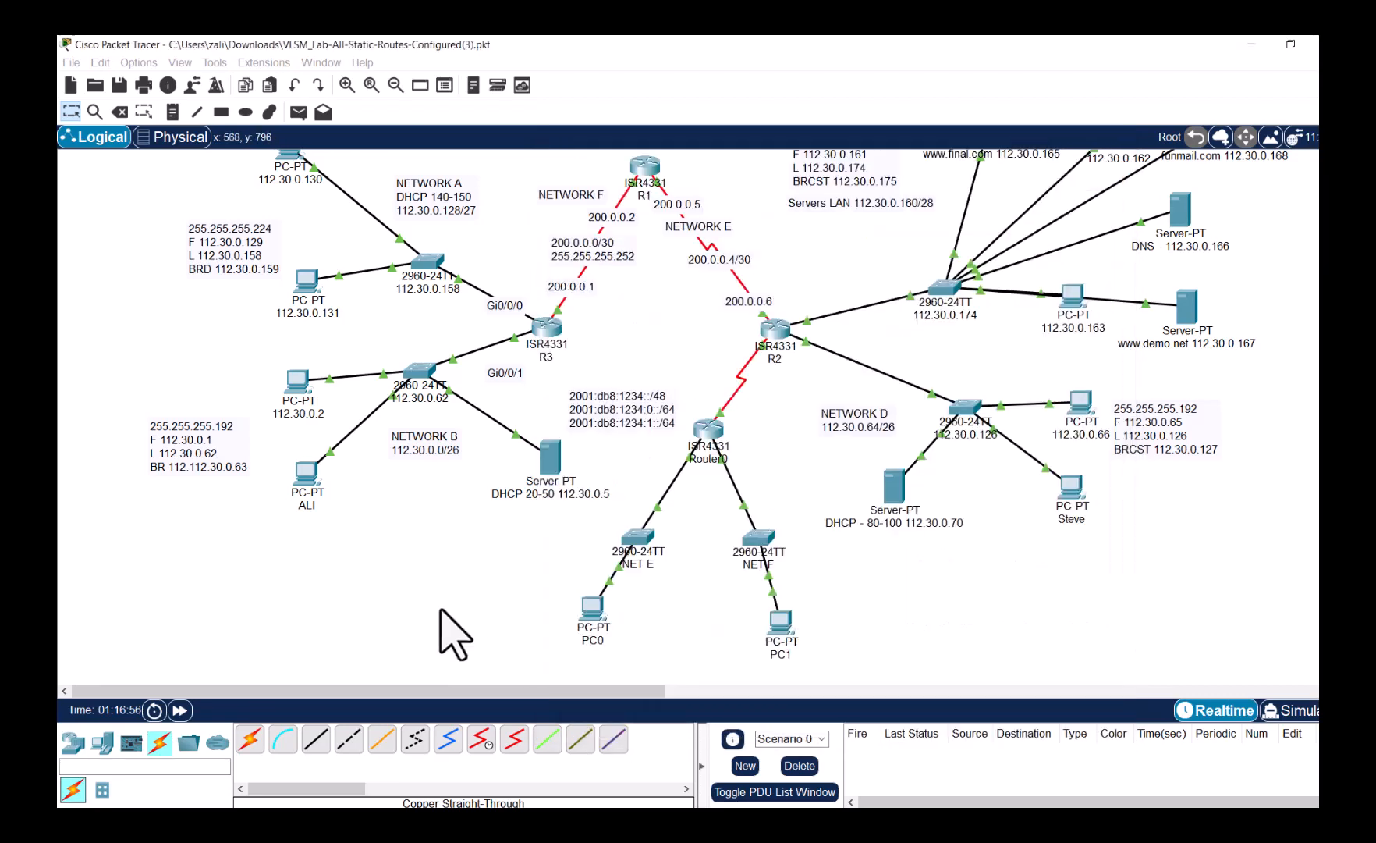